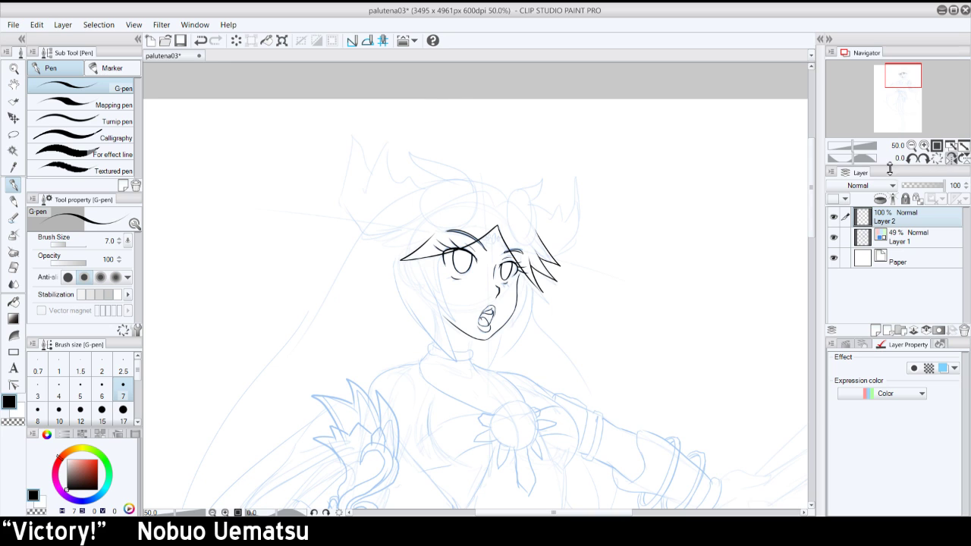
- Ink the pointed bangs strands that sweep outward beside the near eye, following the blue sketch
{"action": "left_click", "coordinate": [912, 160]}
{"action": "left_click", "coordinate": [912, 160]}
{"action": "left_click", "coordinate": [923, 145]}
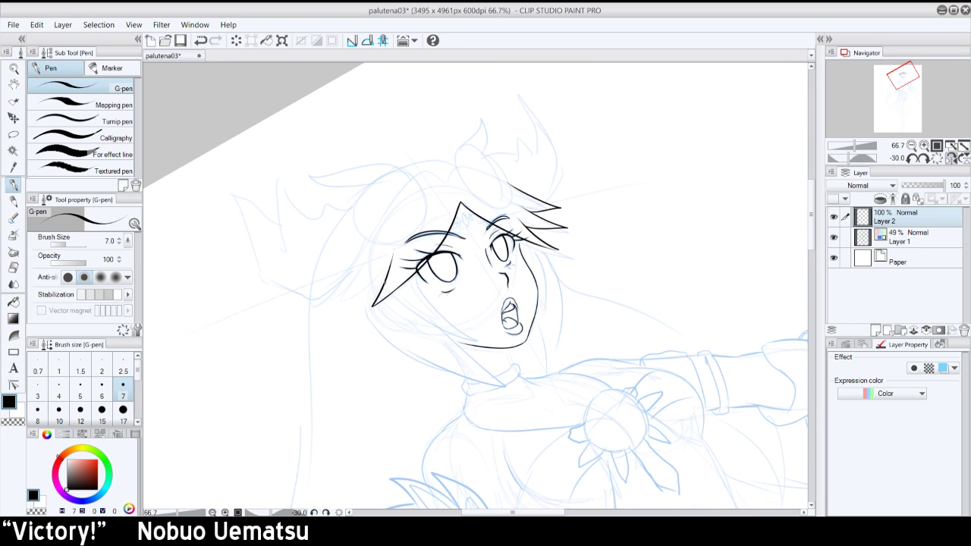
{"action": "mouse_move", "coordinate": [384, 282]}
{"action": "left_mouse_down"}
{"action": "mouse_move", "coordinate": [350, 300]}
{"action": "mouse_move", "coordinate": [384, 221]}
{"action": "mouse_move", "coordinate": [344, 302]}
{"action": "mouse_move", "coordinate": [370, 245]}
{"action": "left_mouse_up"}
{"action": "key", "text": "ctrl+z"}
{"action": "left_click", "coordinate": [937, 158]}
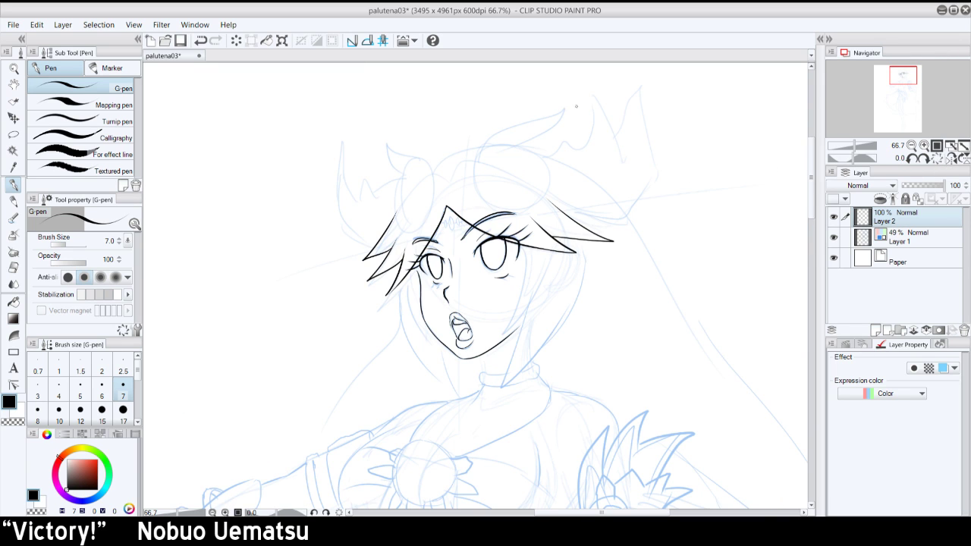
{"action": "left_click_drag", "start_coordinate": [575, 221], "coordinate": [627, 227]}
{"action": "left_click_drag", "start_coordinate": [899, 82], "coordinate": [901, 83]}
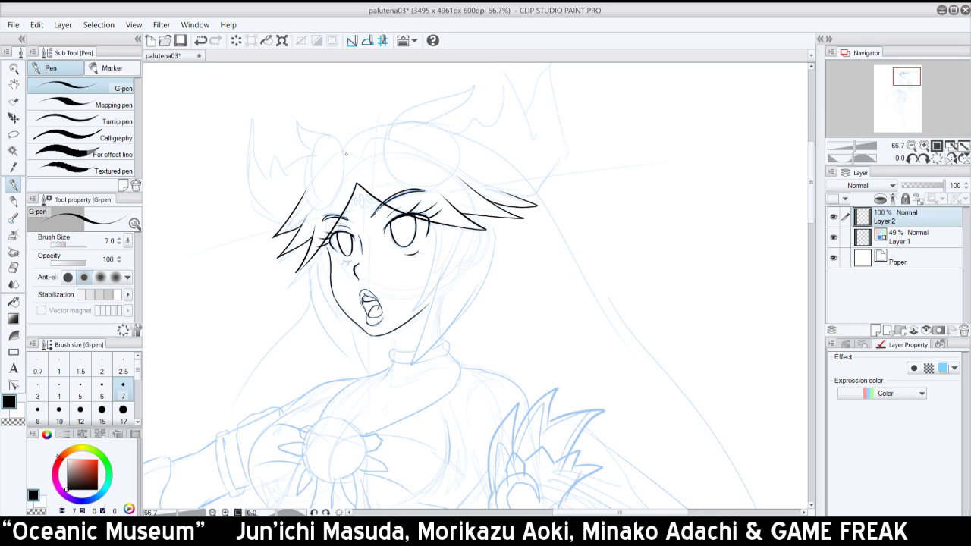
- Ink the short curved lower-lid mark under the far eye
{"action": "left_click", "coordinate": [924, 145]}
{"action": "left_click", "coordinate": [924, 146]}
{"action": "left_click_drag", "start_coordinate": [908, 76], "coordinate": [902, 74]}
{"action": "mouse_move", "coordinate": [351, 247]}
{"action": "left_mouse_down"}
{"action": "mouse_move", "coordinate": [388, 232]}
{"action": "mouse_move", "coordinate": [387, 243]}
{"action": "mouse_move", "coordinate": [408, 245]}
{"action": "mouse_move", "coordinate": [394, 244]}
{"action": "mouse_move", "coordinate": [402, 241]}
{"action": "mouse_move", "coordinate": [389, 226]}
{"action": "left_mouse_up"}
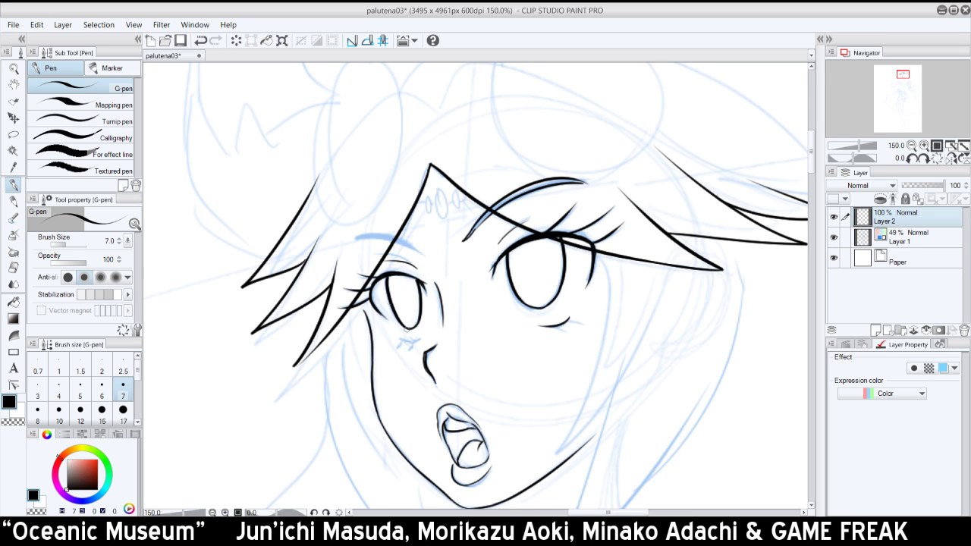
{"action": "left_click", "coordinate": [951, 158]}
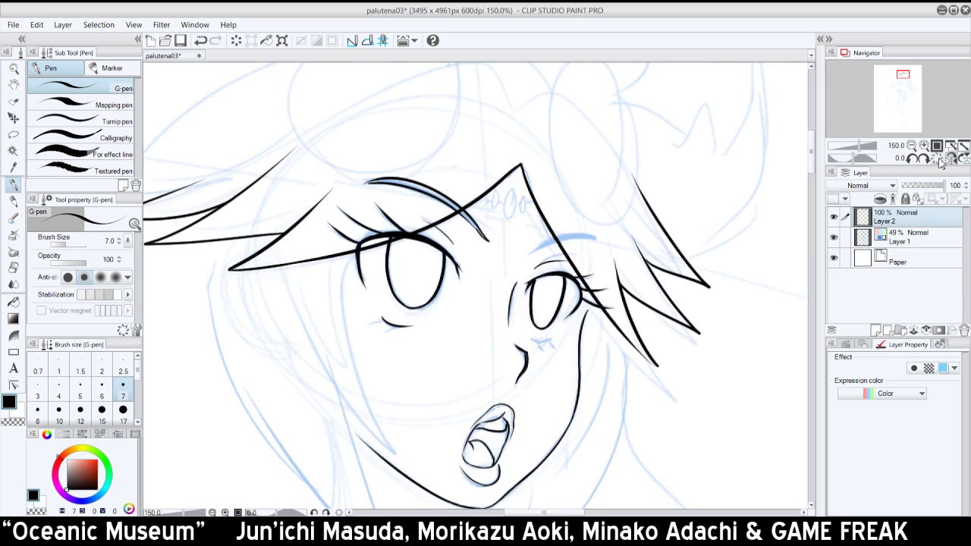
{"action": "left_click_drag", "start_coordinate": [535, 341], "coordinate": [557, 335]}
{"action": "key", "text": "ctrl+z"}
{"action": "key", "text": "ctrl+z"}
{"action": "key", "text": "ctrl+z"}
- Add small lash flicks to the lower-lid mark under the near eye
{"action": "left_click", "coordinate": [950, 158]}
{"action": "left_click_drag", "start_coordinate": [553, 327], "coordinate": [584, 321]}
{"action": "key", "text": "ctrl+z"}
{"action": "key", "text": "ctrl+z"}
{"action": "key", "text": "ctrl+z"}
{"action": "key", "text": "ctrl+z"}
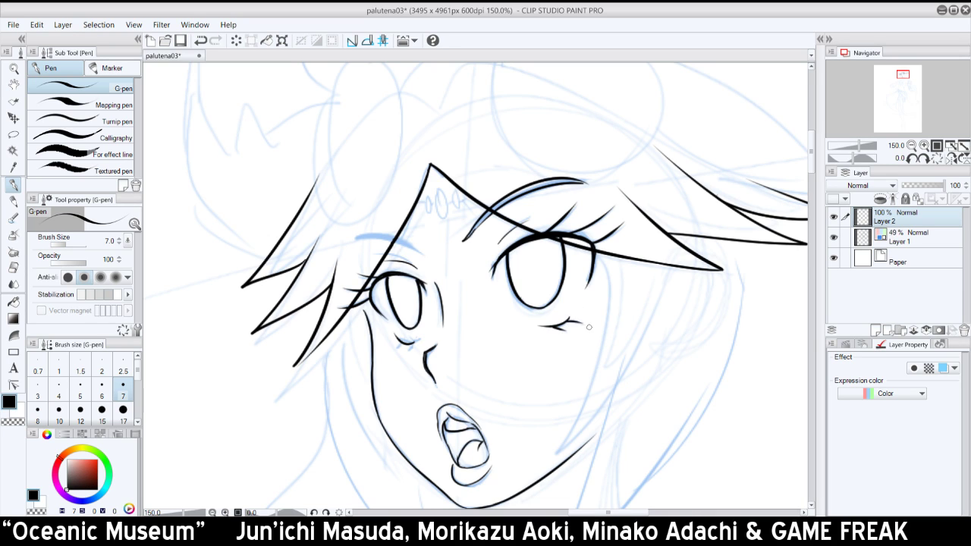
- Add matching lash flicks to the lower-lid mark under the far eye
{"action": "left_click", "coordinate": [949, 158]}
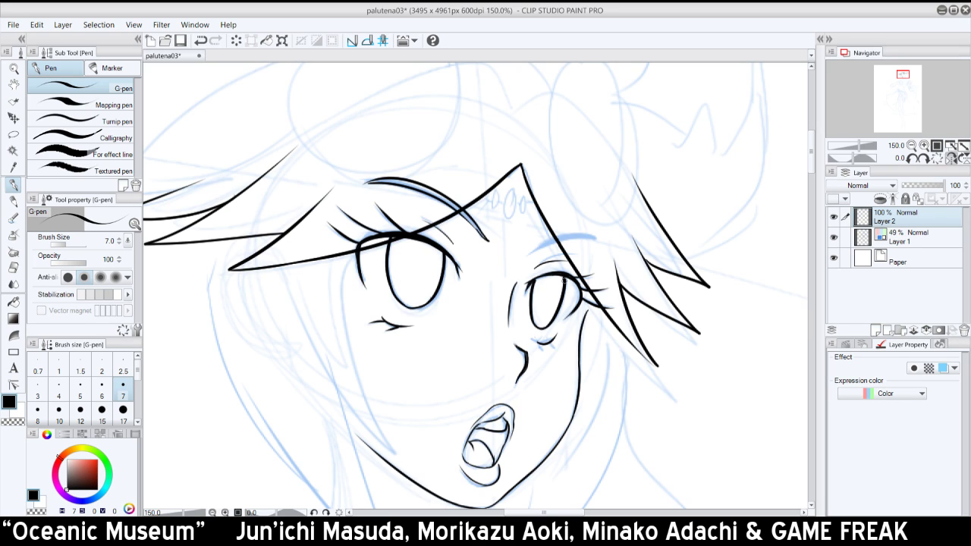
{"action": "mouse_move", "coordinate": [542, 344]}
{"action": "left_mouse_down"}
{"action": "mouse_move", "coordinate": [553, 357]}
{"action": "mouse_move", "coordinate": [550, 348]}
{"action": "left_mouse_up"}
{"action": "key", "text": "ctrl+z"}
{"action": "key", "text": "ctrl+z"}
{"action": "key", "text": "ctrl+z"}
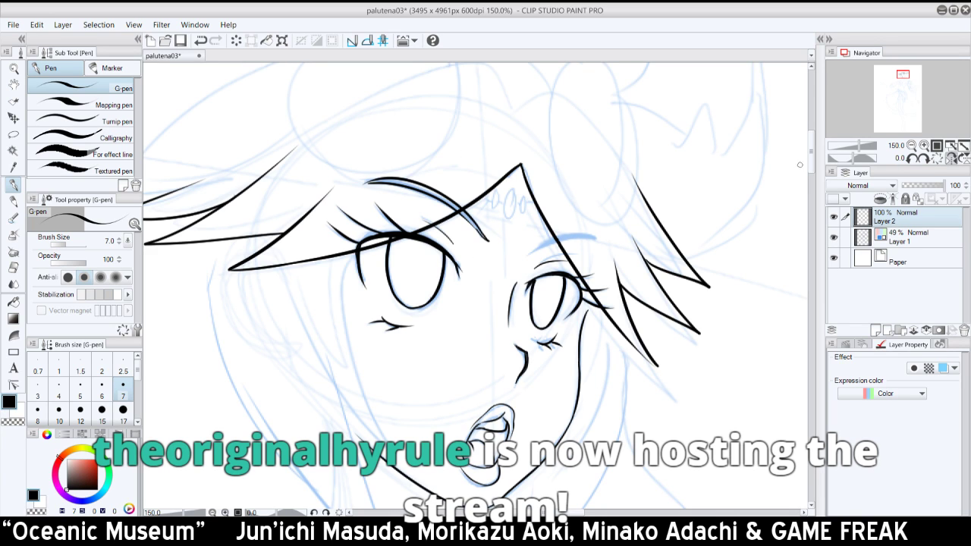
- Ink the upper edge of the far eyebrow along the sketched arc
{"action": "left_click", "coordinate": [950, 157]}
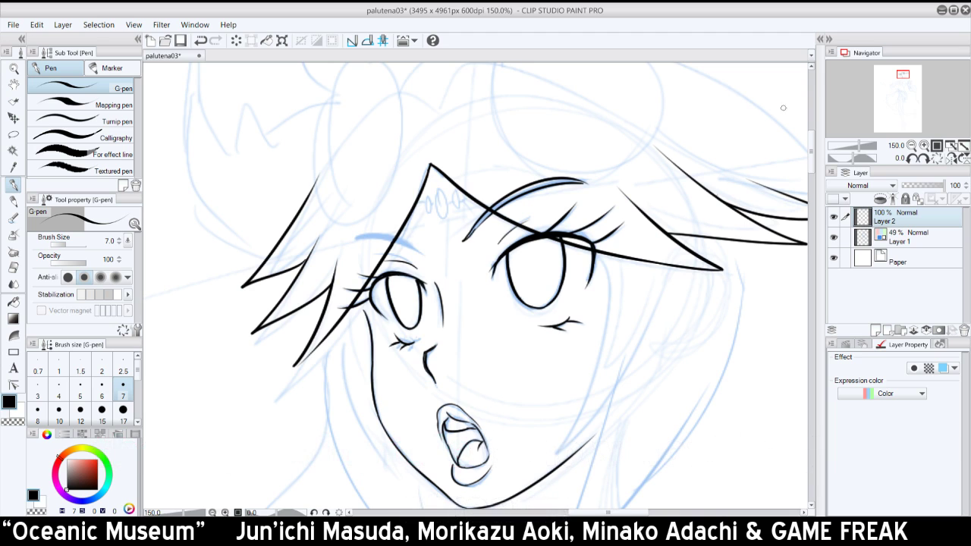
{"action": "left_click", "coordinate": [924, 145]}
{"action": "left_click", "coordinate": [922, 157]}
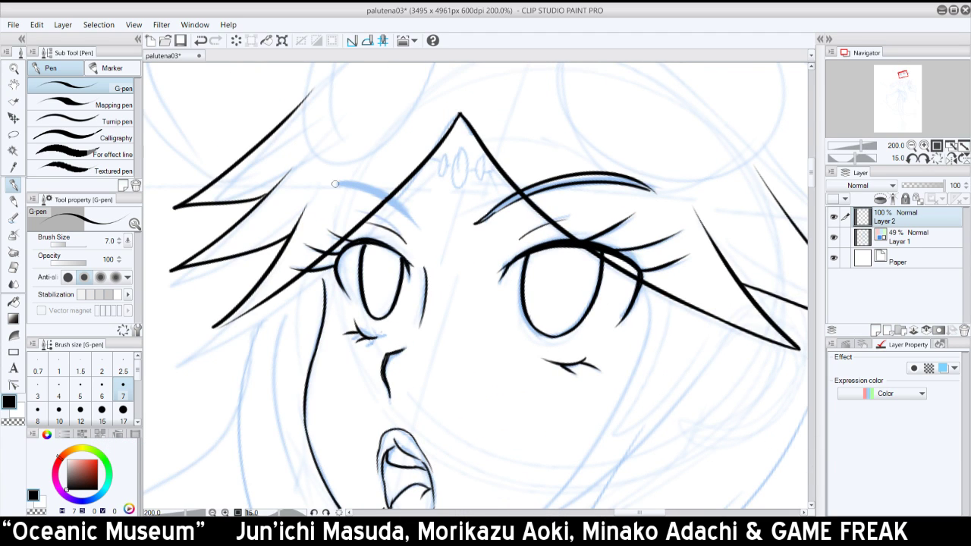
{"action": "mouse_move", "coordinate": [337, 188]}
{"action": "left_mouse_down"}
{"action": "mouse_move", "coordinate": [380, 195]}
{"action": "mouse_move", "coordinate": [398, 210]}
{"action": "left_mouse_up"}
{"action": "key", "text": "ctrl+z"}
{"action": "left_click_drag", "start_coordinate": [335, 181], "coordinate": [404, 215]}
- Ink the lower edge of the far eyebrow and close its inner end into a thin tapered shape
{"action": "left_click_drag", "start_coordinate": [341, 192], "coordinate": [402, 225]}
{"action": "key", "text": "ctrl+z"}
{"action": "left_click_drag", "start_coordinate": [341, 192], "coordinate": [414, 234]}
{"action": "key", "text": "ctrl+z"}
{"action": "left_click_drag", "start_coordinate": [342, 192], "coordinate": [416, 230]}
{"action": "key", "text": "ctrl+z"}
{"action": "left_click_drag", "start_coordinate": [341, 193], "coordinate": [410, 225]}
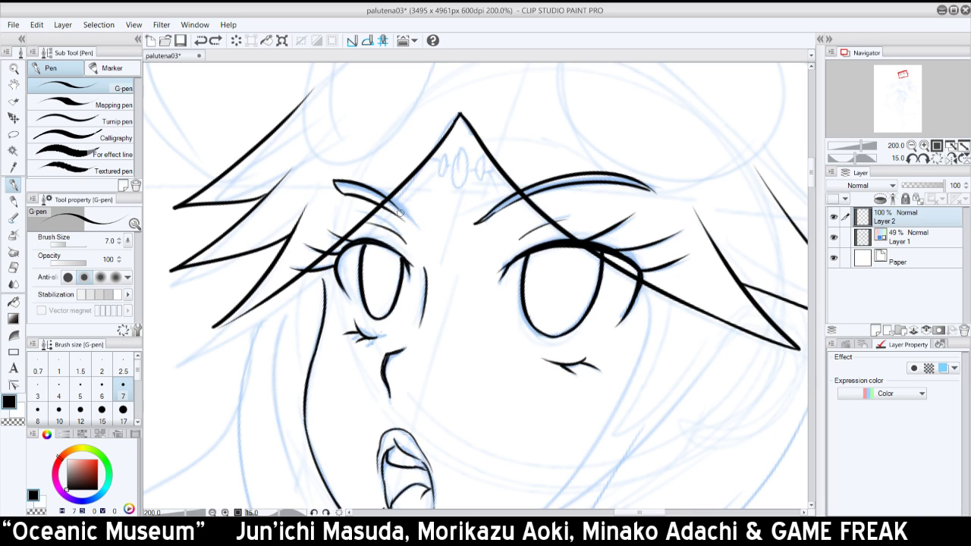
{"action": "mouse_move", "coordinate": [407, 221]}
{"action": "left_mouse_down"}
{"action": "mouse_move", "coordinate": [397, 214]}
{"action": "mouse_move", "coordinate": [408, 224]}
{"action": "left_mouse_up"}
{"action": "key", "text": "ctrl+z"}
{"action": "key", "text": "ctrl+z"}
{"action": "key", "text": "ctrl+z"}
{"action": "key", "text": "ctrl+z"}
{"action": "key", "text": "ctrl+z"}
- Ink the two curved hairline strokes that meet at the parting on top of the head
{"action": "left_click", "coordinate": [914, 145]}
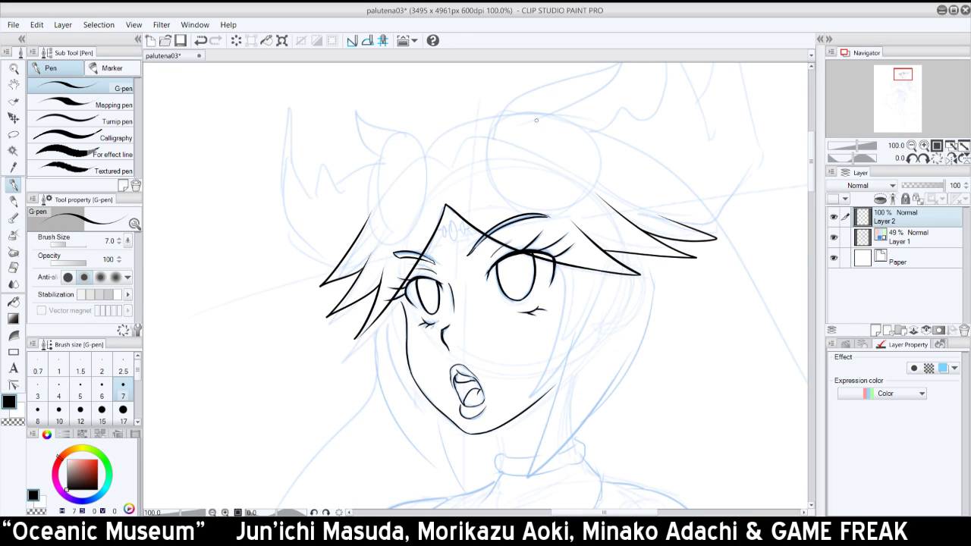
{"action": "mouse_move", "coordinate": [423, 156]}
{"action": "left_mouse_down"}
{"action": "mouse_move", "coordinate": [448, 169]}
{"action": "mouse_move", "coordinate": [479, 138]}
{"action": "left_mouse_up"}
{"action": "key", "text": "ctrl+z"}
{"action": "key", "text": "ctrl+z"}
{"action": "left_click_drag", "start_coordinate": [447, 169], "coordinate": [490, 134]}
{"action": "key", "text": "ctrl+z"}
{"action": "left_click_drag", "start_coordinate": [446, 169], "coordinate": [488, 132]}
{"action": "key", "text": "ctrl+z"}
{"action": "left_click_drag", "start_coordinate": [444, 168], "coordinate": [486, 133]}
{"action": "key", "text": "ctrl+z"}
{"action": "left_click_drag", "start_coordinate": [444, 170], "coordinate": [485, 130]}
{"action": "key", "text": "ctrl+z"}
{"action": "mouse_move", "coordinate": [447, 169]}
{"action": "left_mouse_down"}
{"action": "mouse_move", "coordinate": [459, 144]}
{"action": "mouse_move", "coordinate": [487, 138]}
{"action": "mouse_move", "coordinate": [423, 153]}
{"action": "left_mouse_up"}
{"action": "key", "text": "ctrl+z"}
- Ink the side lock hanging from the bangs beside the near eye, with a jagged pointed tip
{"action": "mouse_move", "coordinate": [564, 266]}
{"action": "left_mouse_down"}
{"action": "mouse_move", "coordinate": [562, 322]}
{"action": "mouse_move", "coordinate": [547, 377]}
{"action": "left_mouse_up"}
{"action": "key", "text": "ctrl+z"}
{"action": "left_click_drag", "start_coordinate": [560, 263], "coordinate": [547, 354]}
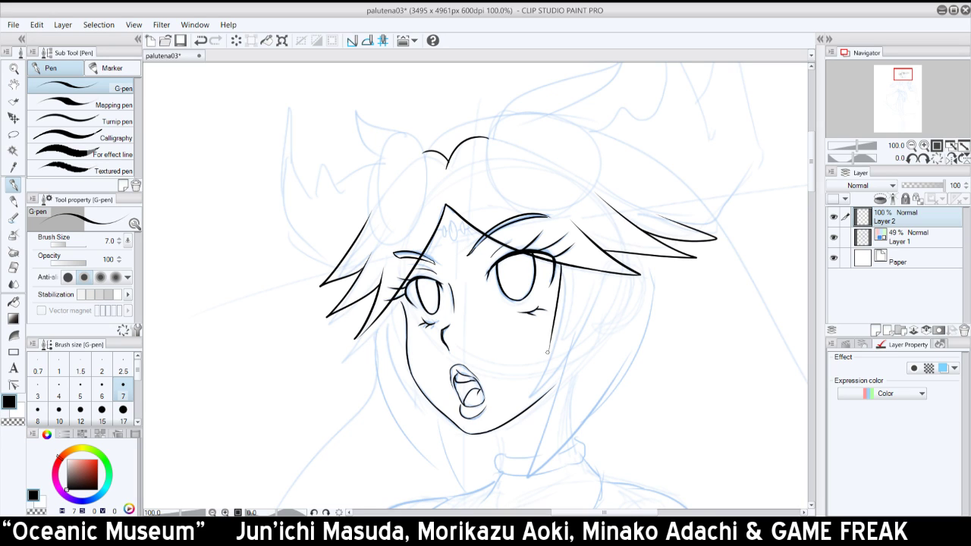
{"action": "key", "text": "ctrl+z"}
{"action": "left_click_drag", "start_coordinate": [561, 263], "coordinate": [558, 364]}
{"action": "key", "text": "ctrl+z"}
{"action": "mouse_move", "coordinate": [564, 330]}
{"action": "left_mouse_down"}
{"action": "mouse_move", "coordinate": [559, 367]}
{"action": "mouse_move", "coordinate": [597, 285]}
{"action": "left_mouse_up"}
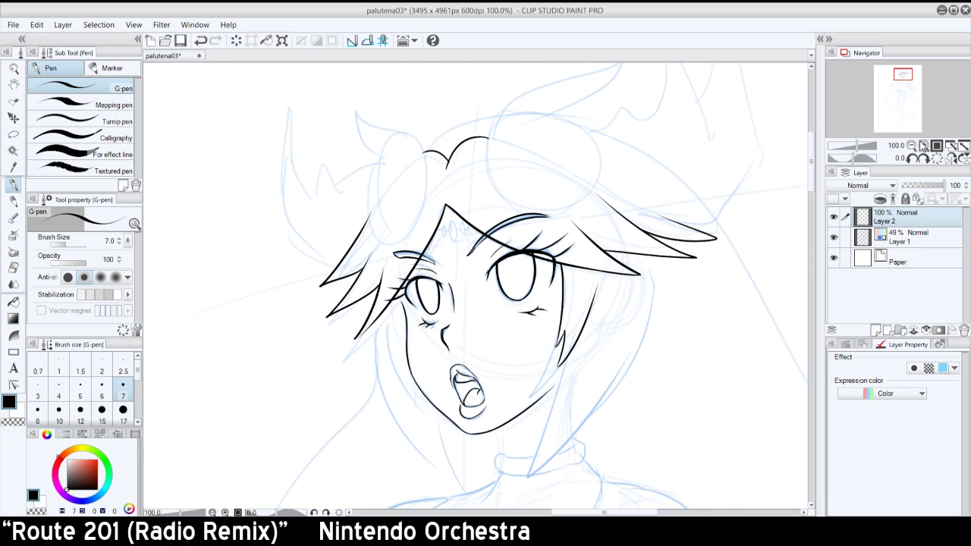
- Extend the far cheek's outline up to the outer lashes of the far eye
{"action": "left_click", "coordinate": [924, 146]}
{"action": "left_click", "coordinate": [924, 146]}
{"action": "left_click_drag", "start_coordinate": [323, 293], "coordinate": [334, 334]}
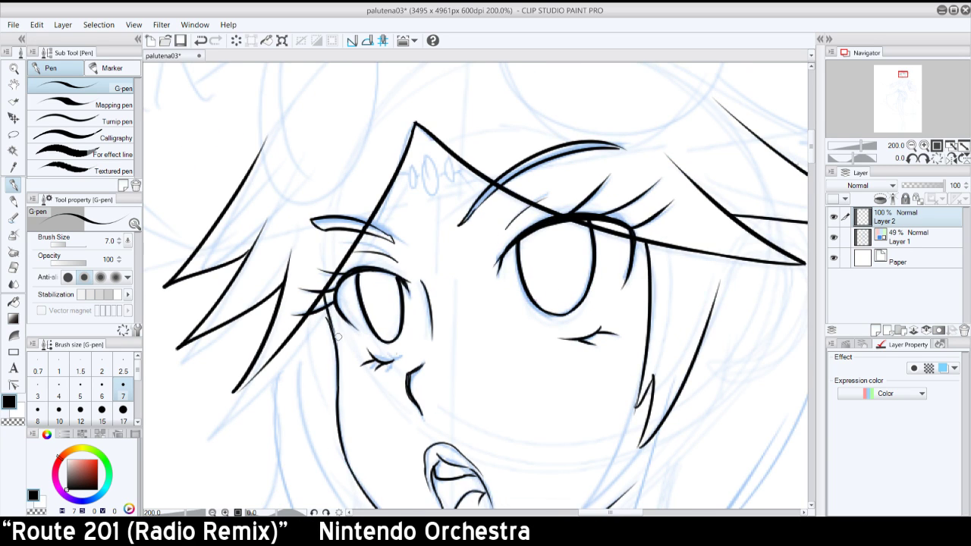
{"action": "key", "text": "ctrl+z"}
{"action": "left_click_drag", "start_coordinate": [324, 294], "coordinate": [336, 335]}
{"action": "key", "text": "ctrl+z"}
{"action": "left_click", "coordinate": [912, 145]}
{"action": "left_click", "coordinate": [912, 145]}
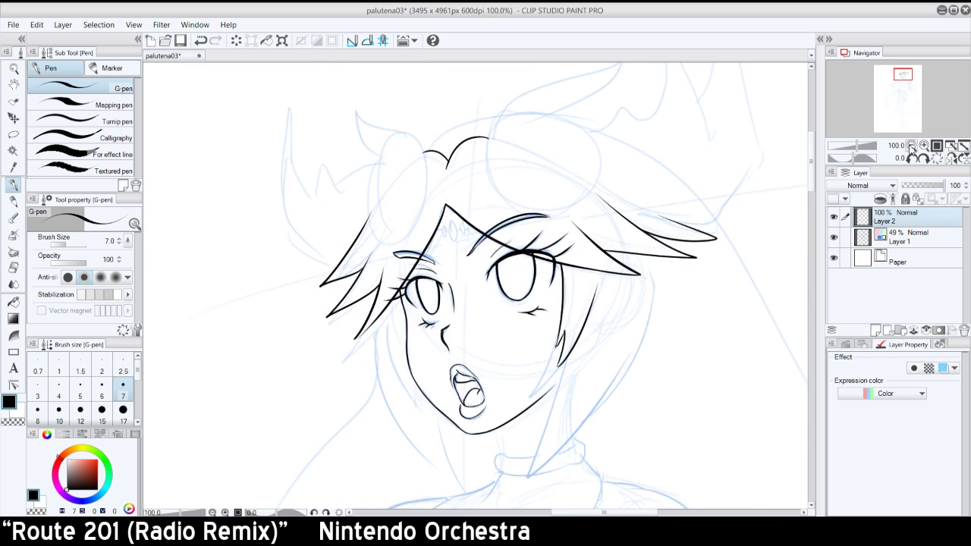
- Ink the longer jagged lock below the near-side lock, with its tips reaching past the jaw
{"action": "left_click_drag", "start_coordinate": [906, 75], "coordinate": [905, 79]}
{"action": "mouse_move", "coordinate": [520, 267]}
{"action": "left_mouse_down"}
{"action": "mouse_move", "coordinate": [496, 352]}
{"action": "mouse_move", "coordinate": [524, 314]}
{"action": "left_mouse_up"}
{"action": "key", "text": "ctrl+z"}
{"action": "left_click_drag", "start_coordinate": [494, 356], "coordinate": [584, 256]}
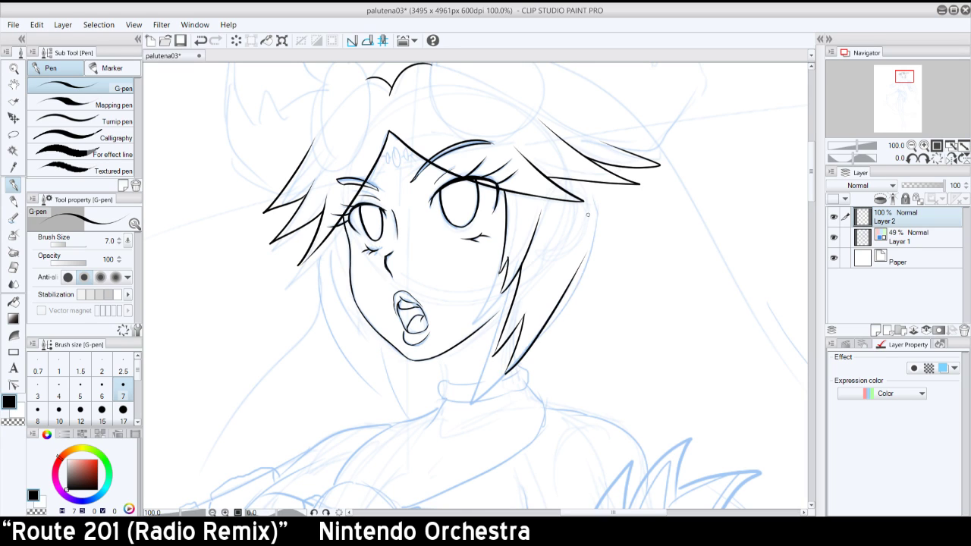
- Redraw the near-side hair's outer contour as a smooth curve rising from the lowest tip
{"action": "key", "text": "ctrl+z"}
{"action": "left_click_drag", "start_coordinate": [506, 371], "coordinate": [580, 254]}
{"action": "key", "text": "ctrl+z"}
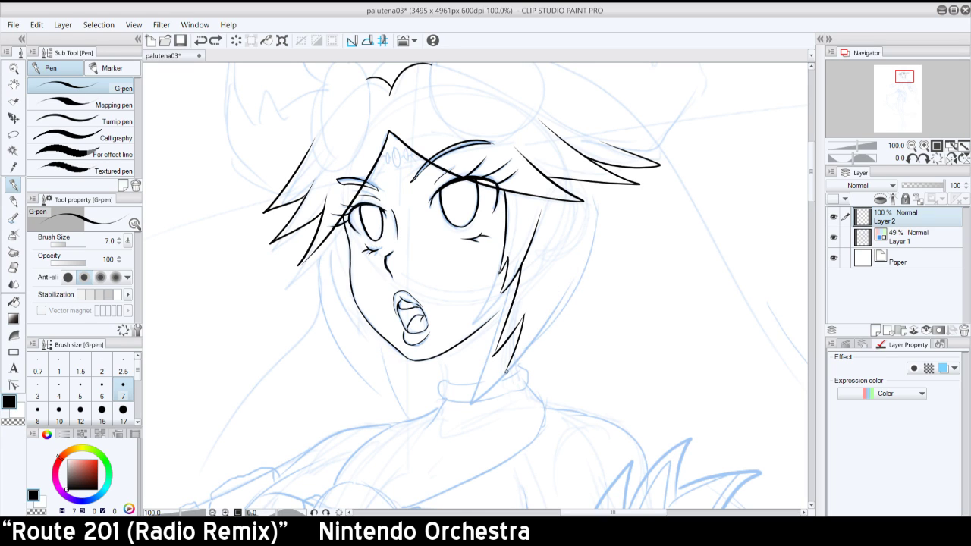
{"action": "left_click_drag", "start_coordinate": [507, 370], "coordinate": [597, 231]}
{"action": "key", "text": "ctrl+z"}
{"action": "left_click_drag", "start_coordinate": [505, 373], "coordinate": [585, 233]}
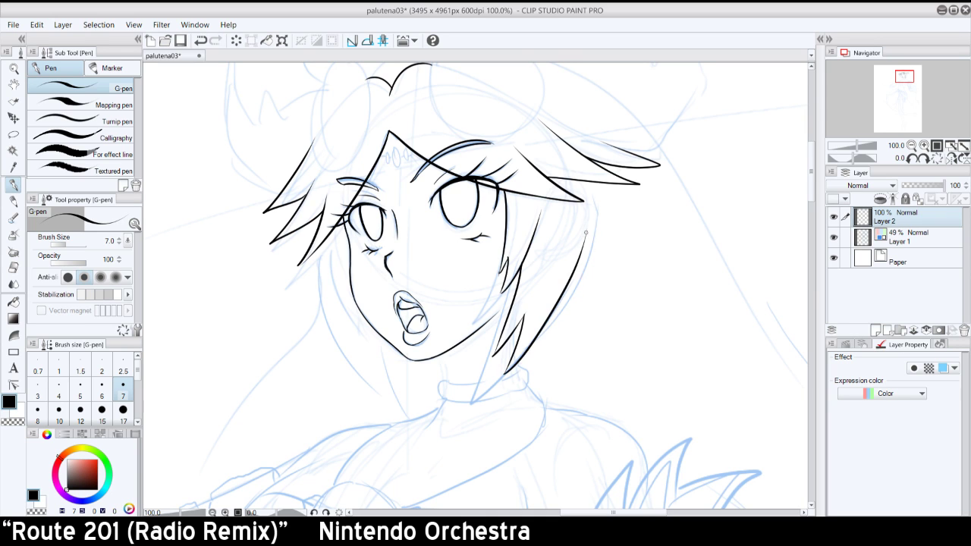
{"action": "key", "text": "ctrl+z"}
{"action": "left_click_drag", "start_coordinate": [506, 373], "coordinate": [592, 246]}
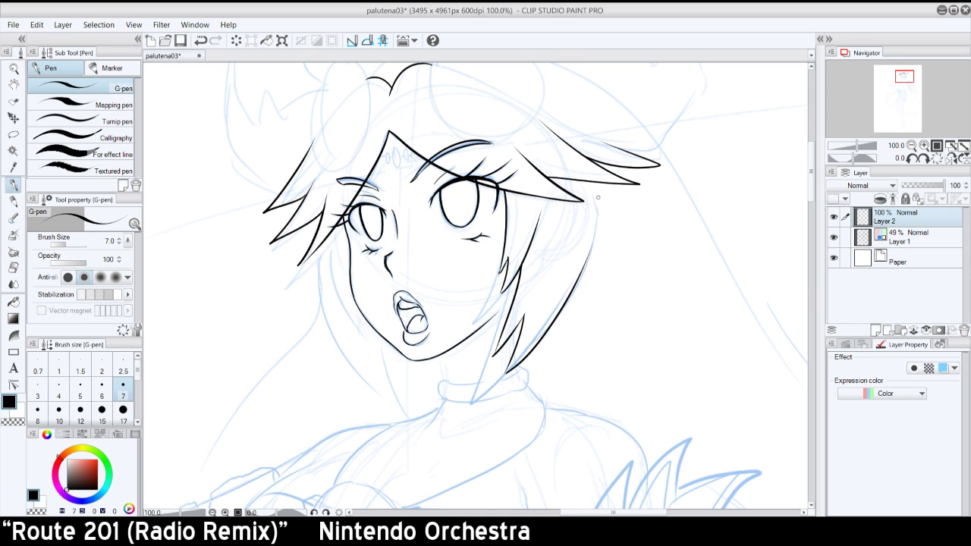
- Extend the near-side hair's outer contour upward along the sketch to just below the bangs
{"action": "left_click", "coordinate": [944, 161]}
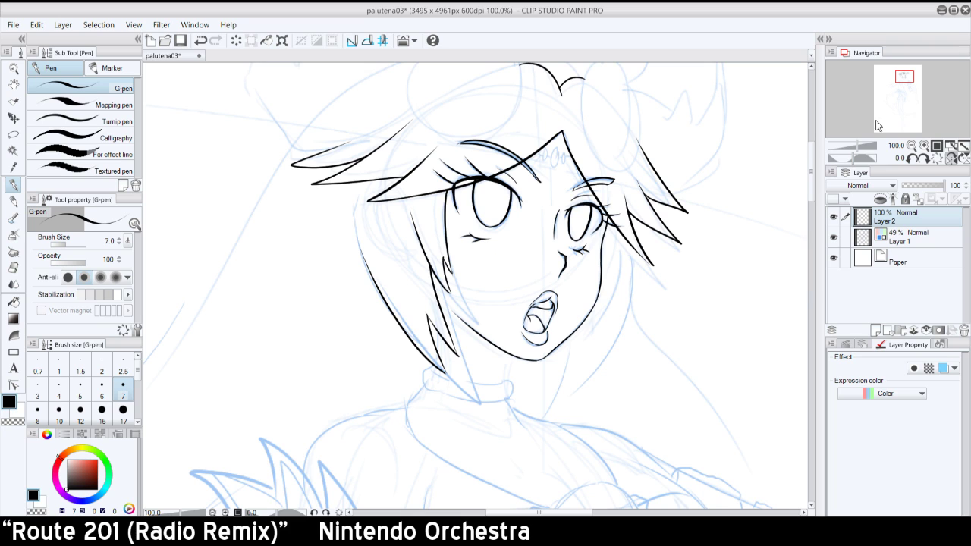
{"action": "left_click", "coordinate": [924, 145]}
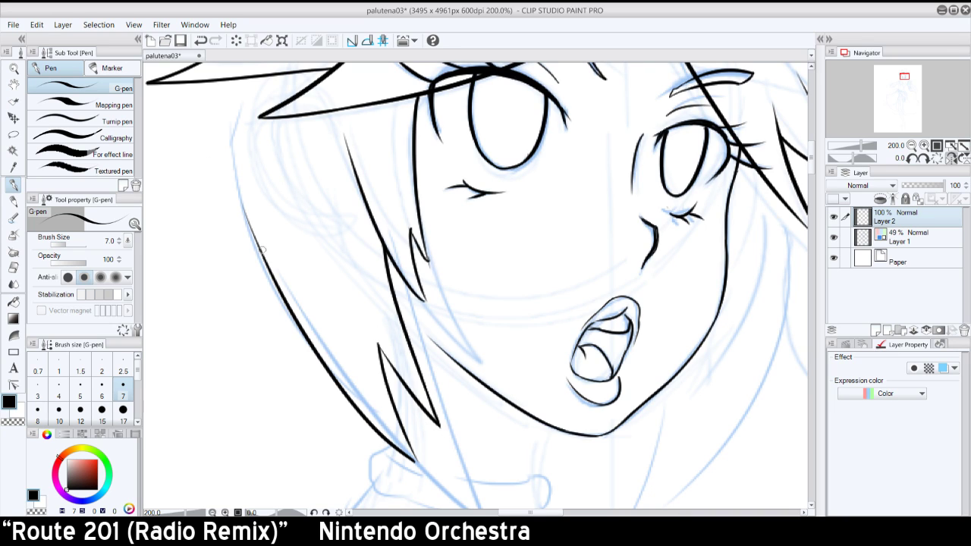
{"action": "left_click_drag", "start_coordinate": [263, 250], "coordinate": [233, 135]}
{"action": "key", "text": "ctrl+z"}
{"action": "left_click_drag", "start_coordinate": [260, 247], "coordinate": [235, 130]}
{"action": "key", "text": "ctrl+z"}
{"action": "key", "text": "ctrl+y"}
{"action": "left_click", "coordinate": [912, 146]}
{"action": "left_click", "coordinate": [911, 146]}
{"action": "left_click", "coordinate": [950, 159]}
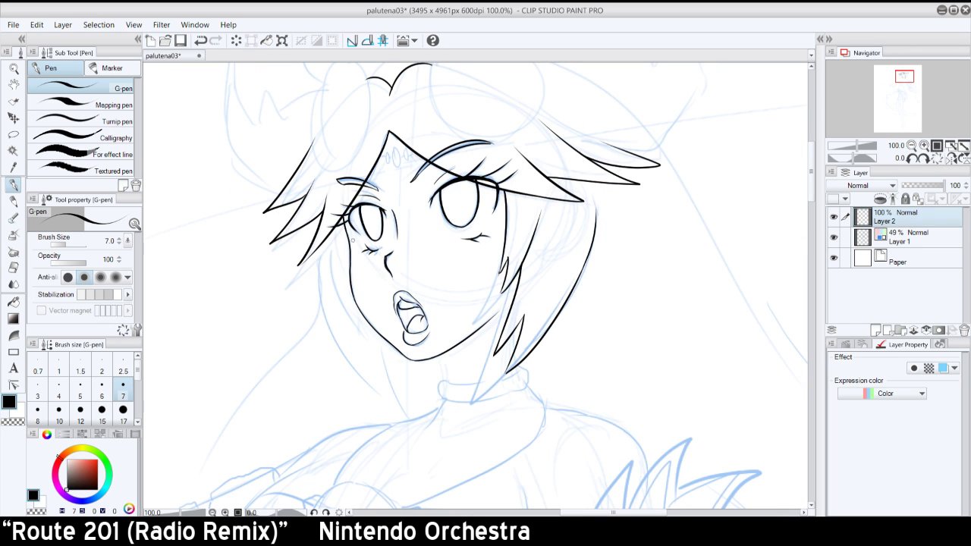
- Ink the inner side lock along the far cheek with a jagged tip
{"action": "left_click_drag", "start_coordinate": [328, 232], "coordinate": [355, 312]}
{"action": "key", "text": "ctrl+z"}
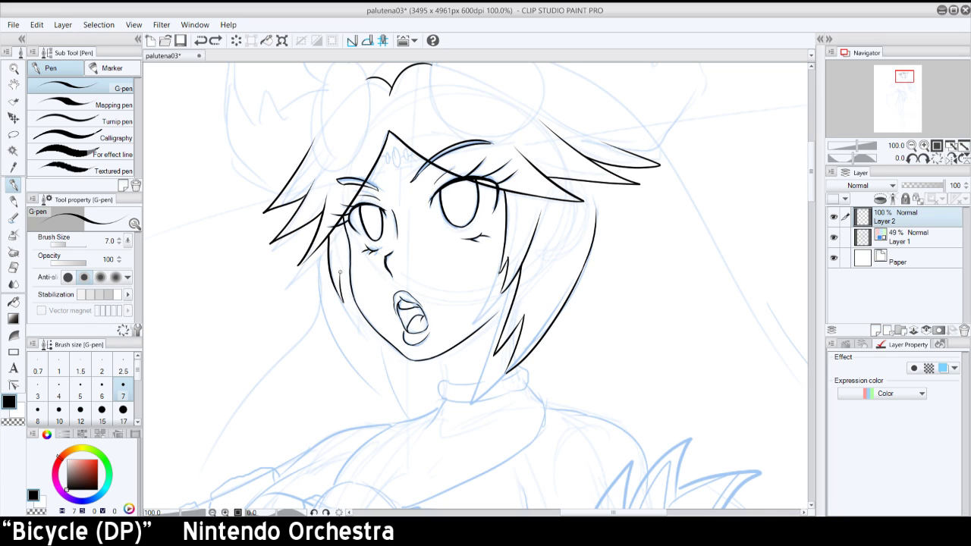
{"action": "mouse_move", "coordinate": [340, 273]}
{"action": "left_mouse_down"}
{"action": "mouse_move", "coordinate": [354, 311]}
{"action": "mouse_move", "coordinate": [353, 282]}
{"action": "mouse_move", "coordinate": [353, 297]}
{"action": "left_mouse_up"}
{"action": "key", "text": "ctrl+z"}
{"action": "key", "text": "ctrl+z"}
{"action": "key", "text": "ctrl+z"}
{"action": "key", "text": "ctrl+z"}
- Ink the longer outer lock on the far side of the face, with jagged tips near the jaw
{"action": "mouse_move", "coordinate": [318, 243]}
{"action": "left_mouse_down"}
{"action": "mouse_move", "coordinate": [371, 370]}
{"action": "mouse_move", "coordinate": [357, 346]}
{"action": "mouse_move", "coordinate": [402, 385]}
{"action": "mouse_move", "coordinate": [372, 331]}
{"action": "mouse_move", "coordinate": [375, 357]}
{"action": "mouse_move", "coordinate": [364, 317]}
{"action": "left_mouse_up"}
{"action": "key", "text": "ctrl+z"}
{"action": "key", "text": "ctrl+z"}
{"action": "key", "text": "ctrl+z"}
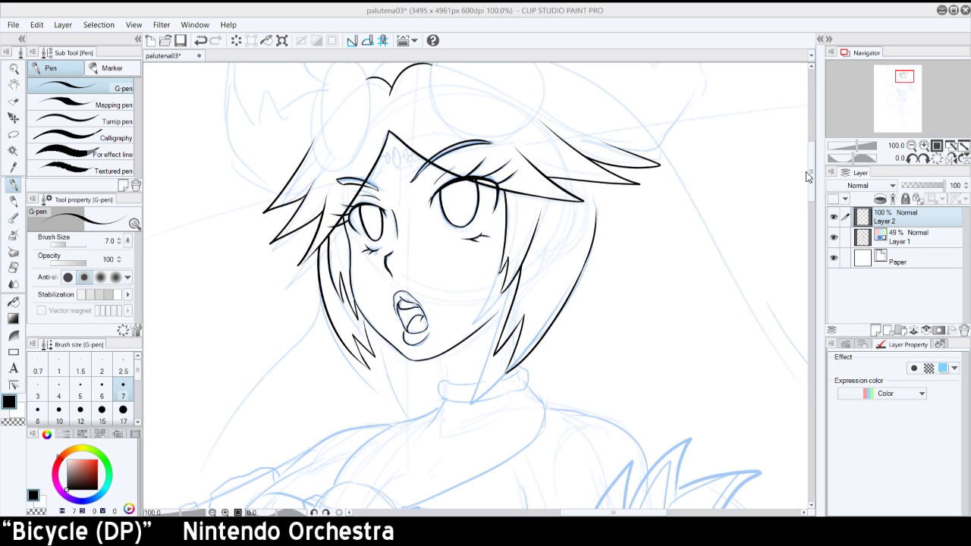
- Ink the short neck line running from under the chin to the collar
{"action": "mouse_move", "coordinate": [443, 359]}
{"action": "left_mouse_down"}
{"action": "mouse_move", "coordinate": [445, 378]}
{"action": "mouse_move", "coordinate": [441, 349]}
{"action": "left_mouse_up"}
{"action": "key", "text": "ctrl+z"}
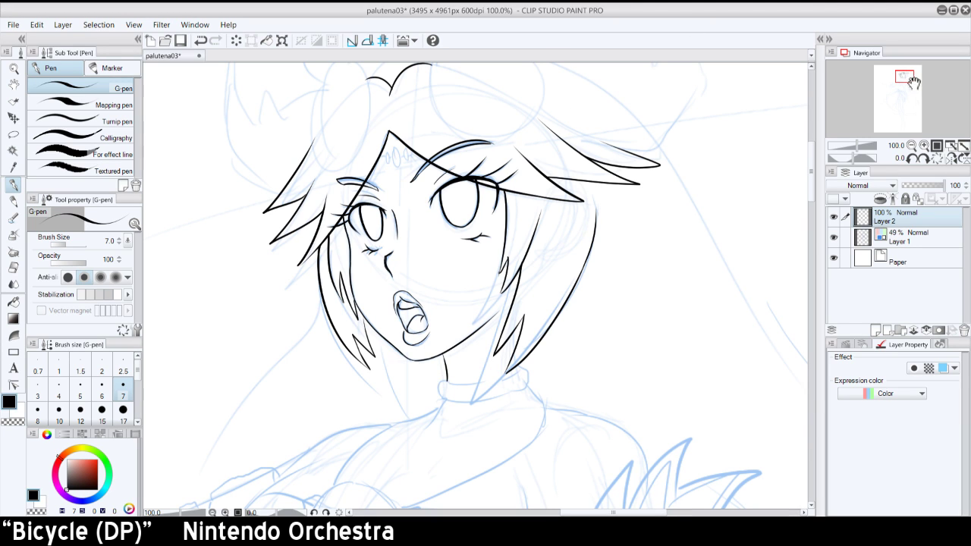
- Ink the forehead ornament under the bangs' peak as a large oval gem linked to two small side beads
{"action": "left_click_drag", "start_coordinate": [904, 77], "coordinate": [901, 73]}
{"action": "left_click", "coordinate": [924, 146]}
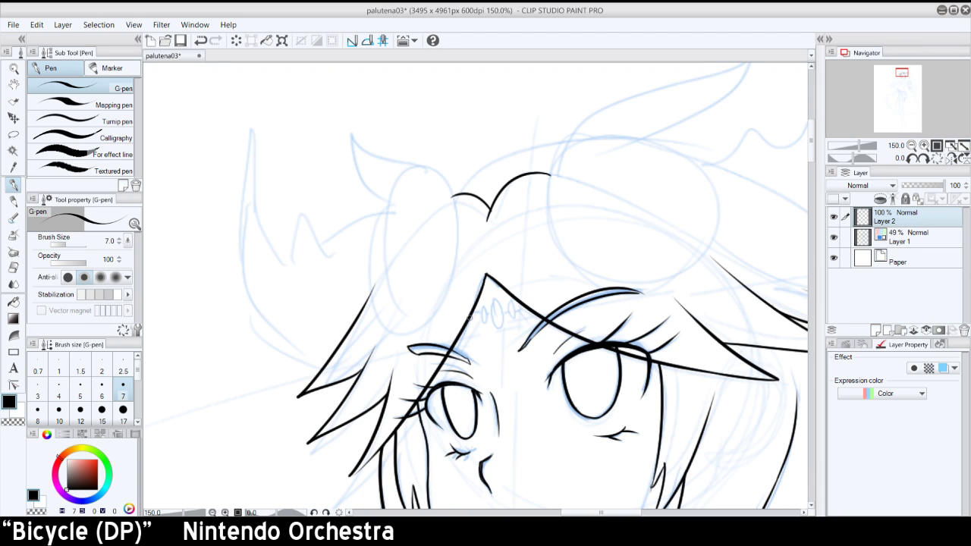
{"action": "key", "text": "ctrl+z"}
{"action": "mouse_move", "coordinate": [475, 315]}
{"action": "left_mouse_down"}
{"action": "mouse_move", "coordinate": [484, 323]}
{"action": "mouse_move", "coordinate": [478, 313]}
{"action": "left_mouse_up"}
{"action": "key", "text": "ctrl+z"}
{"action": "key", "text": "ctrl+z"}
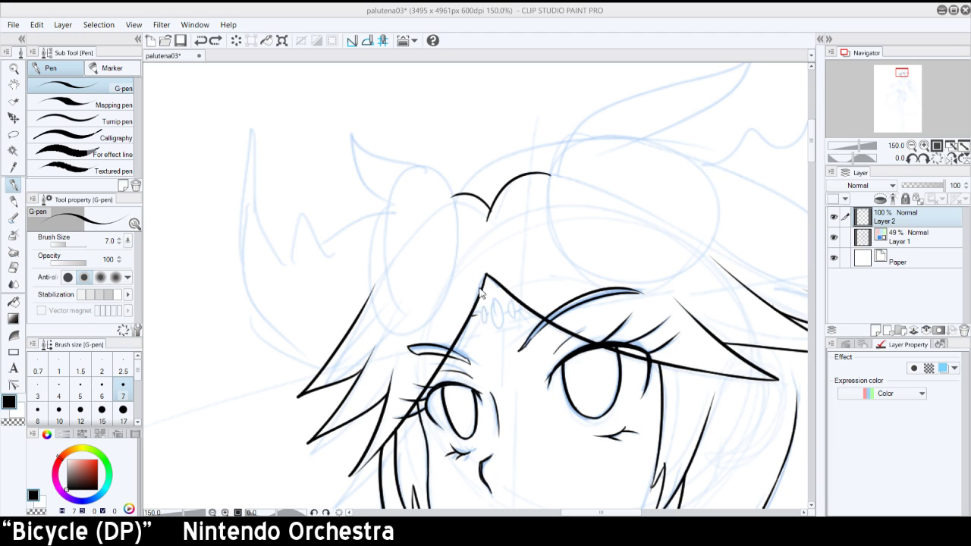
{"action": "left_click", "coordinate": [515, 13]}
{"action": "mouse_move", "coordinate": [473, 313]}
{"action": "left_mouse_down"}
{"action": "mouse_move", "coordinate": [498, 323]}
{"action": "mouse_move", "coordinate": [492, 301]}
{"action": "mouse_move", "coordinate": [513, 311]}
{"action": "mouse_move", "coordinate": [524, 301]}
{"action": "left_mouse_up"}
{"action": "key", "text": "ctrl+z"}
{"action": "key", "text": "ctrl+z"}
{"action": "key", "text": "ctrl+z"}
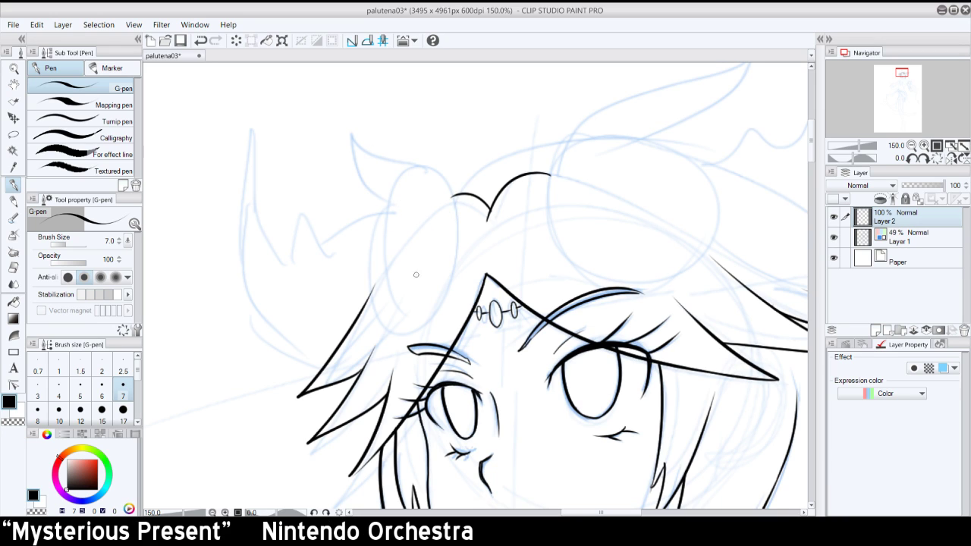
- Ink the pointed leaf-shaped head ornament on the near side, from its curved base to the tip and back
{"action": "left_click_drag", "start_coordinate": [415, 274], "coordinate": [394, 172]}
{"action": "key", "text": "ctrl+z"}
{"action": "left_click_drag", "start_coordinate": [549, 218], "coordinate": [624, 99]}
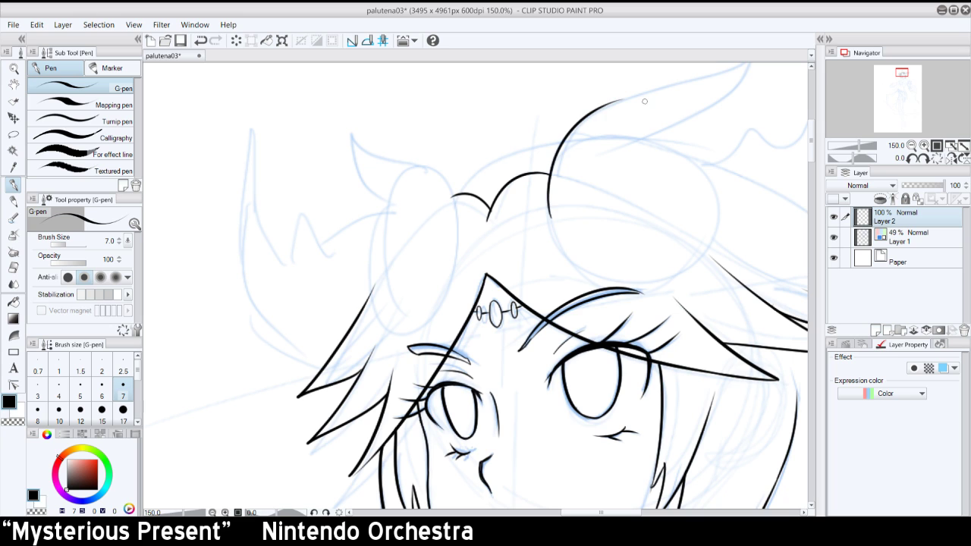
{"action": "left_click_drag", "start_coordinate": [903, 73], "coordinate": [903, 73]}
{"action": "left_click_drag", "start_coordinate": [554, 185], "coordinate": [687, 138]}
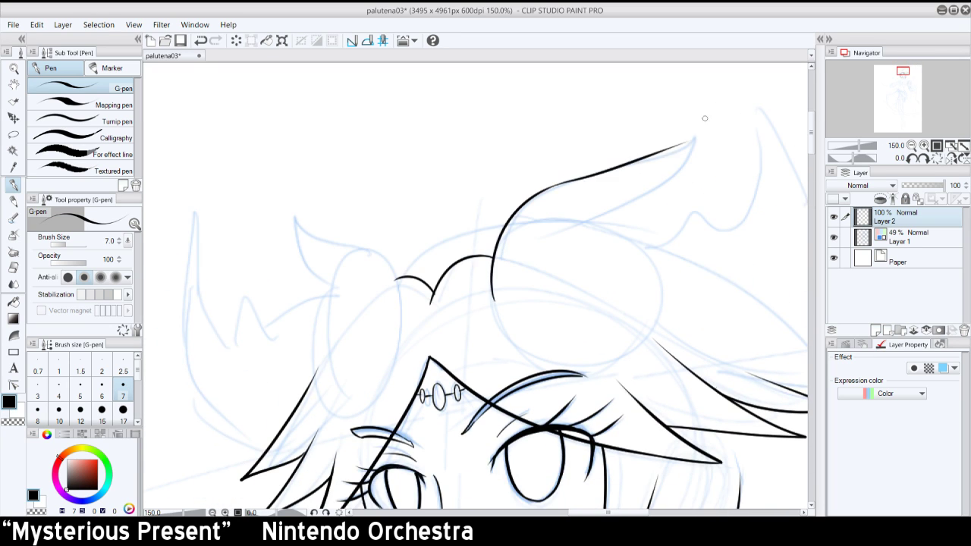
{"action": "key", "text": "ctrl+z"}
{"action": "left_click_drag", "start_coordinate": [555, 186], "coordinate": [687, 138]}
{"action": "key", "text": "ctrl+z"}
{"action": "mouse_move", "coordinate": [548, 187]}
{"action": "left_mouse_down"}
{"action": "mouse_move", "coordinate": [696, 138]}
{"action": "mouse_move", "coordinate": [590, 223]}
{"action": "left_mouse_up"}
{"action": "key", "text": "ctrl+z"}
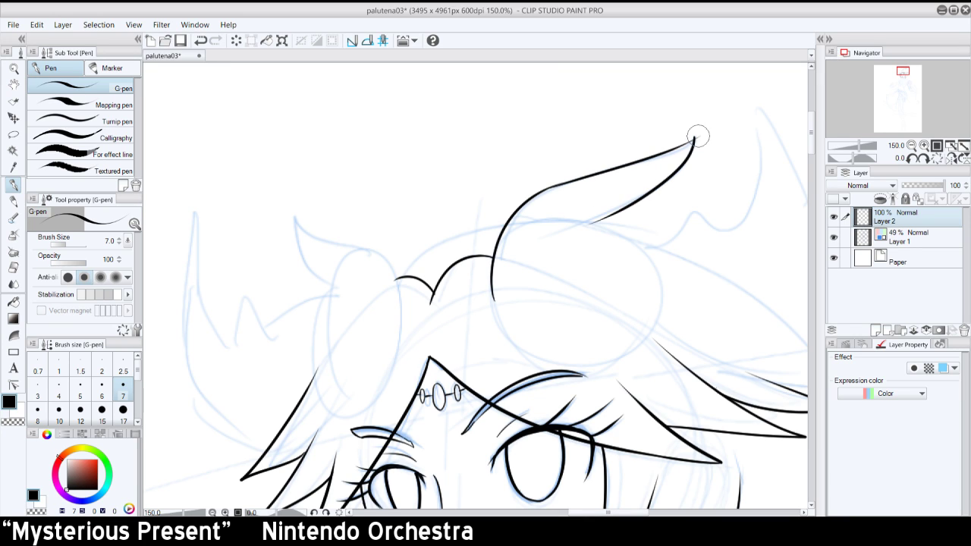
{"action": "left_click_drag", "start_coordinate": [594, 222], "coordinate": [537, 309]}
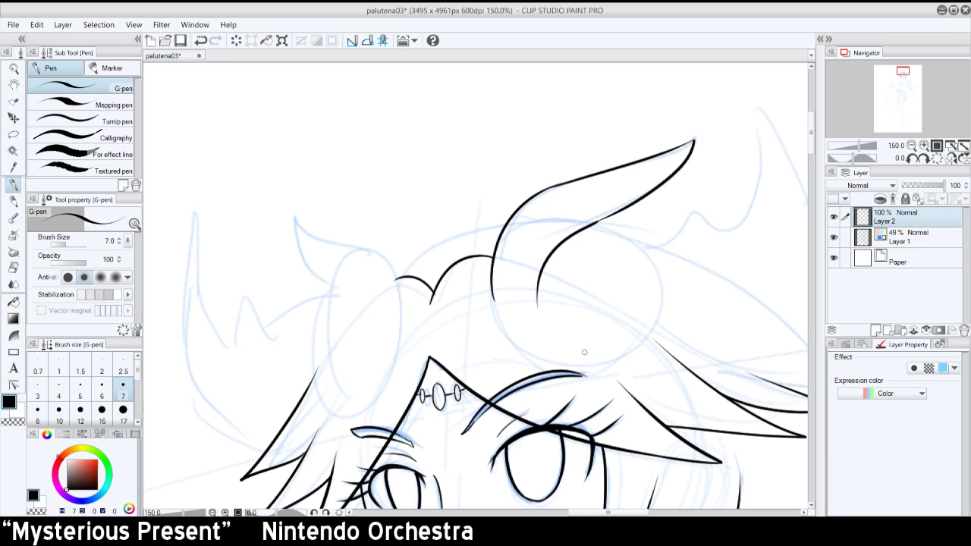
{"action": "key", "text": "ctrl+z"}
{"action": "left_click_drag", "start_coordinate": [592, 224], "coordinate": [556, 310]}
{"action": "key", "text": "ctrl+z"}
{"action": "left_click_drag", "start_coordinate": [593, 223], "coordinate": [538, 311]}
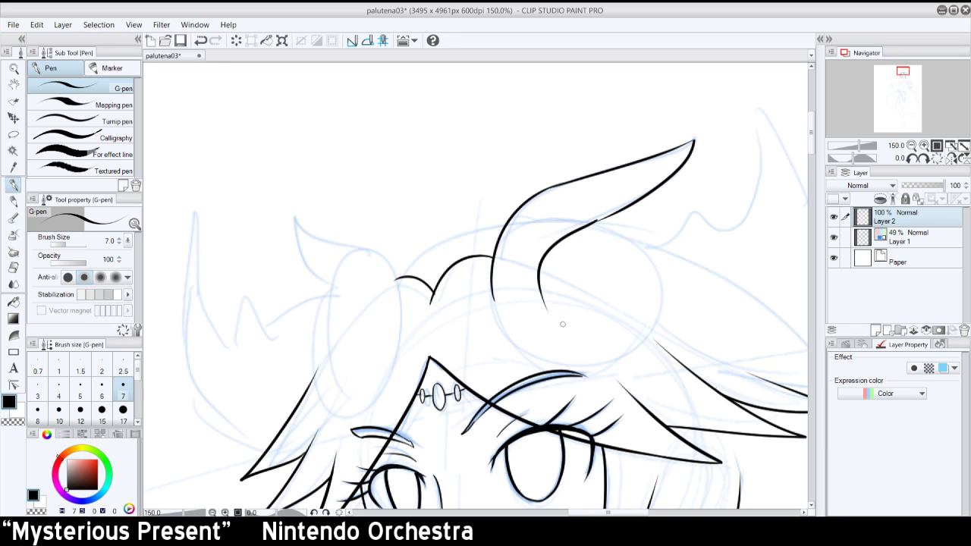
{"action": "key", "text": "ctrl+z"}
{"action": "mouse_move", "coordinate": [594, 225]}
{"action": "left_mouse_down"}
{"action": "mouse_move", "coordinate": [542, 315]}
{"action": "mouse_move", "coordinate": [547, 251]}
{"action": "mouse_move", "coordinate": [540, 298]}
{"action": "left_mouse_up"}
{"action": "key", "text": "ctrl+z"}
{"action": "key", "text": "ctrl+z"}
{"action": "key", "text": "ctrl+z"}
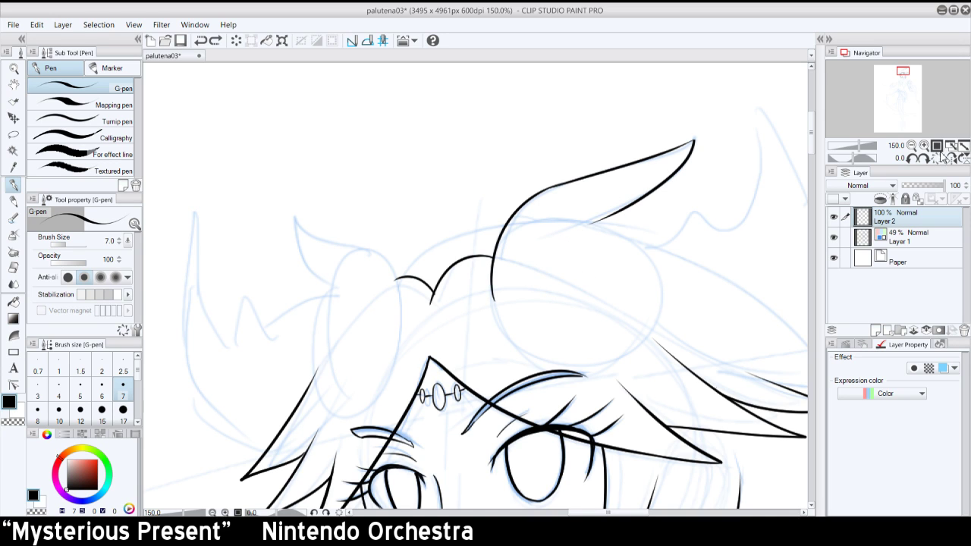
- Ink the smaller leaf-shaped tip of the far-side head ornament, from its curved base to the point and back
{"action": "left_click", "coordinate": [950, 158]}
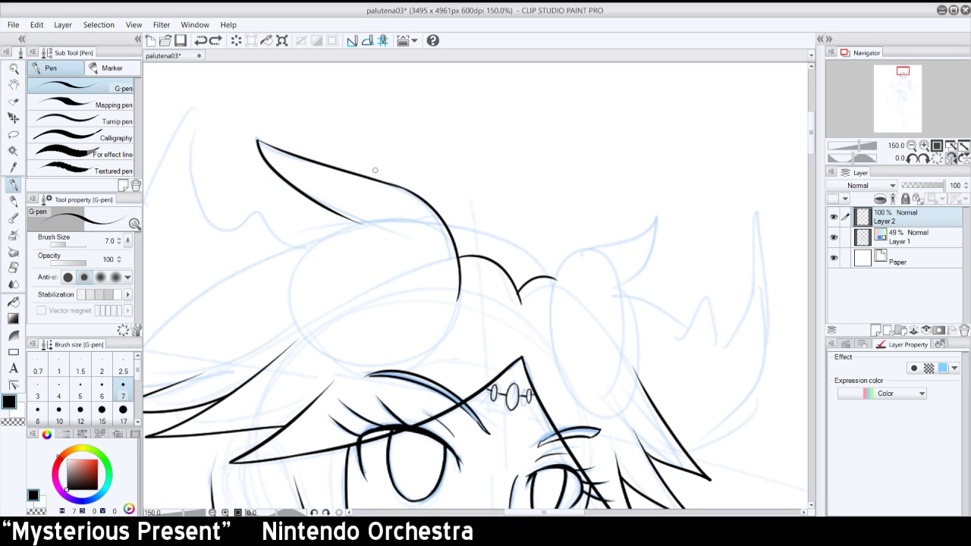
{"action": "left_click_drag", "start_coordinate": [554, 291], "coordinate": [624, 241]}
{"action": "key", "text": "ctrl+z"}
{"action": "left_click_drag", "start_coordinate": [554, 289], "coordinate": [624, 241]}
{"action": "key", "text": "ctrl+z"}
{"action": "mouse_move", "coordinate": [555, 291]}
{"action": "left_mouse_down"}
{"action": "mouse_move", "coordinate": [569, 260]}
{"action": "mouse_move", "coordinate": [636, 240]}
{"action": "mouse_move", "coordinate": [656, 222]}
{"action": "mouse_move", "coordinate": [634, 276]}
{"action": "mouse_move", "coordinate": [614, 291]}
{"action": "mouse_move", "coordinate": [642, 266]}
{"action": "left_mouse_up"}
{"action": "key", "text": "ctrl+z"}
{"action": "key", "text": "ctrl+z"}
{"action": "key", "text": "ctrl+z"}
{"action": "key", "text": "ctrl+z"}
{"action": "key", "text": "ctrl+z"}
{"action": "key", "text": "ctrl+z"}
{"action": "key", "text": "ctrl+z"}
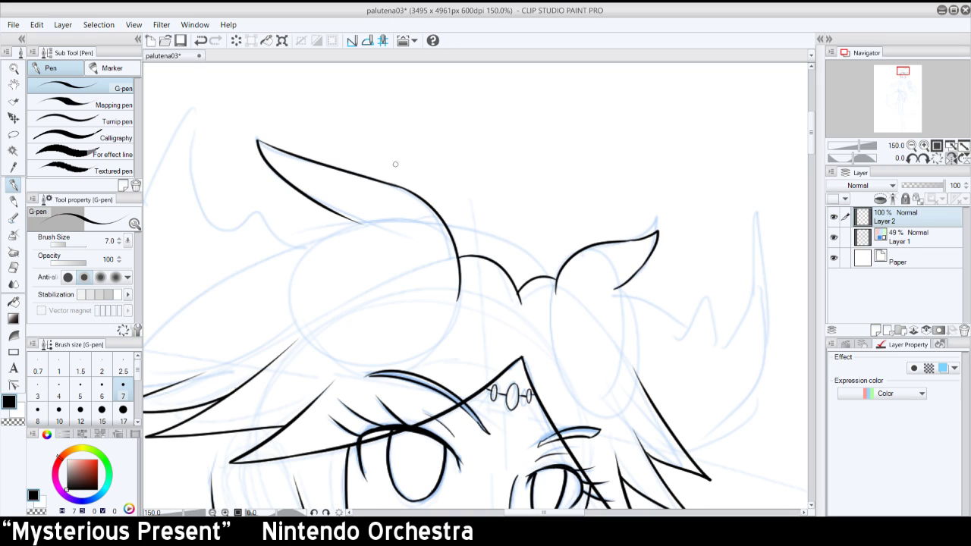
- Ink the outer edge of the near-side ornament's spiral, curving from the leaf's base down towards the bangs
{"action": "left_click_drag", "start_coordinate": [367, 223], "coordinate": [282, 320]}
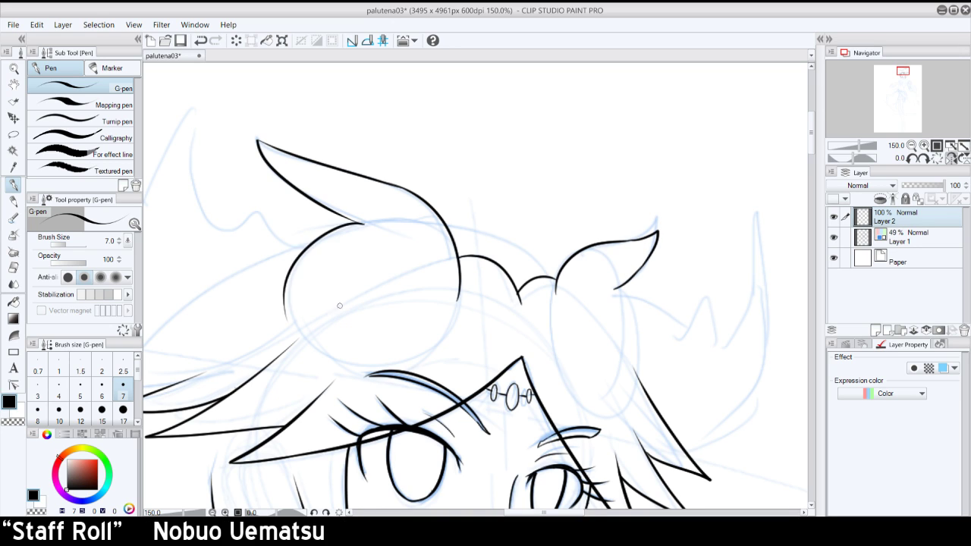
{"action": "key", "text": "ctrl+z"}
{"action": "left_click", "coordinate": [217, 42]}
{"action": "mouse_move", "coordinate": [287, 285]}
{"action": "left_mouse_down"}
{"action": "mouse_move", "coordinate": [288, 333]}
{"action": "mouse_move", "coordinate": [326, 361]}
{"action": "left_mouse_up"}
{"action": "key", "text": "ctrl+z"}
{"action": "key", "text": "ctrl+z"}
{"action": "mouse_move", "coordinate": [303, 250]}
{"action": "left_mouse_down"}
{"action": "mouse_move", "coordinate": [295, 328]}
{"action": "mouse_move", "coordinate": [288, 290]}
{"action": "mouse_move", "coordinate": [303, 333]}
{"action": "left_mouse_up"}
{"action": "key", "text": "ctrl+z"}
{"action": "left_click_drag", "start_coordinate": [304, 244], "coordinate": [299, 331]}
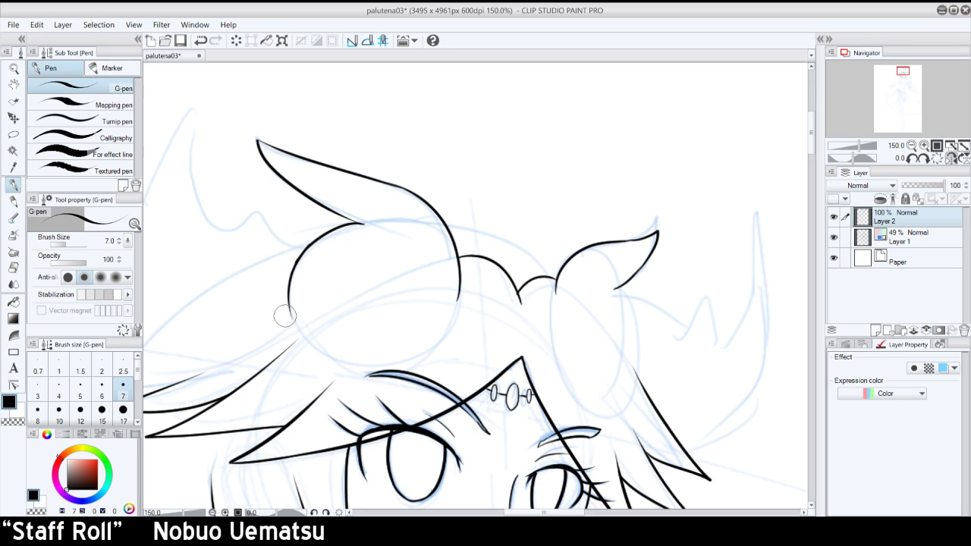
{"action": "mouse_move", "coordinate": [287, 306]}
{"action": "left_mouse_down"}
{"action": "mouse_move", "coordinate": [300, 334]}
{"action": "mouse_move", "coordinate": [342, 351]}
{"action": "left_mouse_up"}
- Ink the first inner turn of the near-side spiral, curving from the leaf's base down the face side of the coil
{"action": "left_click_drag", "start_coordinate": [362, 223], "coordinate": [395, 259]}
{"action": "key", "text": "ctrl+z"}
{"action": "mouse_move", "coordinate": [362, 223]}
{"action": "left_mouse_down"}
{"action": "mouse_move", "coordinate": [385, 238]}
{"action": "mouse_move", "coordinate": [410, 285]}
{"action": "left_mouse_up"}
{"action": "key", "text": "ctrl+z"}
{"action": "left_click_drag", "start_coordinate": [362, 221], "coordinate": [390, 286]}
{"action": "key", "text": "ctrl+z"}
{"action": "key", "text": "ctrl+z"}
{"action": "mouse_move", "coordinate": [361, 222]}
{"action": "left_mouse_down"}
{"action": "mouse_move", "coordinate": [393, 271]}
{"action": "mouse_move", "coordinate": [371, 319]}
{"action": "left_mouse_up"}
{"action": "key", "text": "ctrl+z"}
{"action": "left_click_drag", "start_coordinate": [392, 263], "coordinate": [365, 327]}
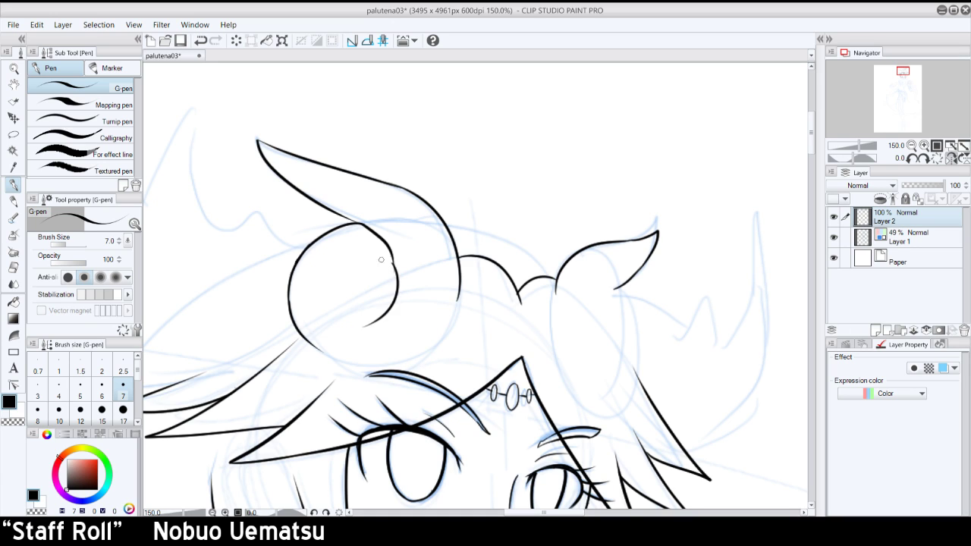
{"action": "key", "text": "ctrl+z"}
{"action": "left_click_drag", "start_coordinate": [393, 265], "coordinate": [368, 319]}
{"action": "key", "text": "ctrl+z"}
{"action": "mouse_move", "coordinate": [392, 262]}
{"action": "left_mouse_down"}
{"action": "mouse_move", "coordinate": [390, 303]}
{"action": "mouse_move", "coordinate": [365, 304]}
{"action": "mouse_move", "coordinate": [369, 318]}
{"action": "mouse_move", "coordinate": [341, 281]}
{"action": "left_mouse_up"}
{"action": "key", "text": "ctrl+z"}
- Finish the centre of the near-side spiral with a curve hooking back up inside the coil
{"action": "left_click_drag", "start_coordinate": [367, 321], "coordinate": [350, 286]}
{"action": "key", "text": "ctrl+z"}
{"action": "left_click_drag", "start_coordinate": [364, 322], "coordinate": [342, 280]}
{"action": "key", "text": "ctrl+z"}
{"action": "left_click_drag", "start_coordinate": [362, 321], "coordinate": [339, 286]}
{"action": "key", "text": "ctrl+z"}
{"action": "mouse_move", "coordinate": [367, 322]}
{"action": "left_mouse_down"}
{"action": "mouse_move", "coordinate": [350, 325]}
{"action": "mouse_move", "coordinate": [329, 266]}
{"action": "left_mouse_up"}
{"action": "key", "text": "ctrl+z"}
{"action": "key", "text": "ctrl+z"}
{"action": "left_click_drag", "start_coordinate": [348, 322], "coordinate": [389, 297]}
{"action": "key", "text": "ctrl+z"}
{"action": "key", "text": "ctrl+z"}
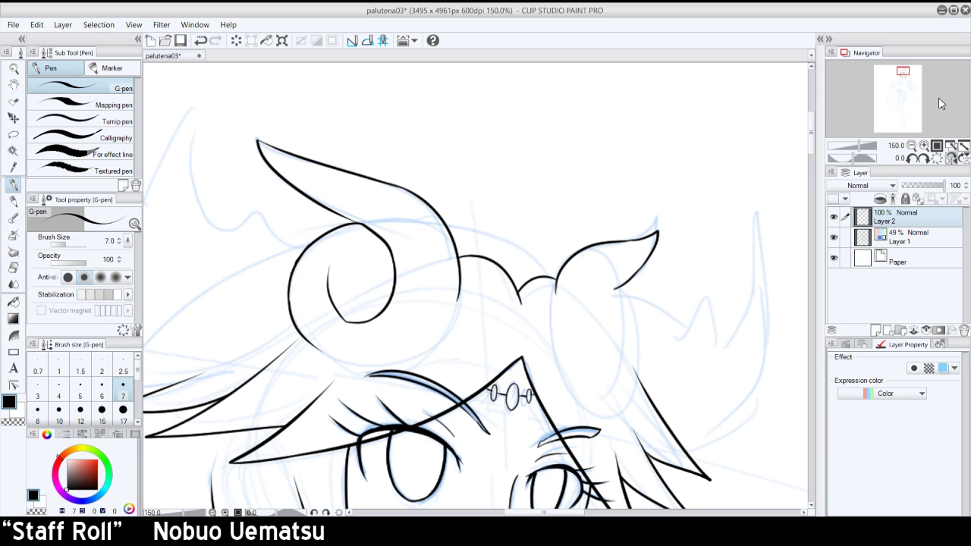
- Extend the near-side spiral's face-side edge from the hair bump down around the coil
{"action": "left_click", "coordinate": [950, 158]}
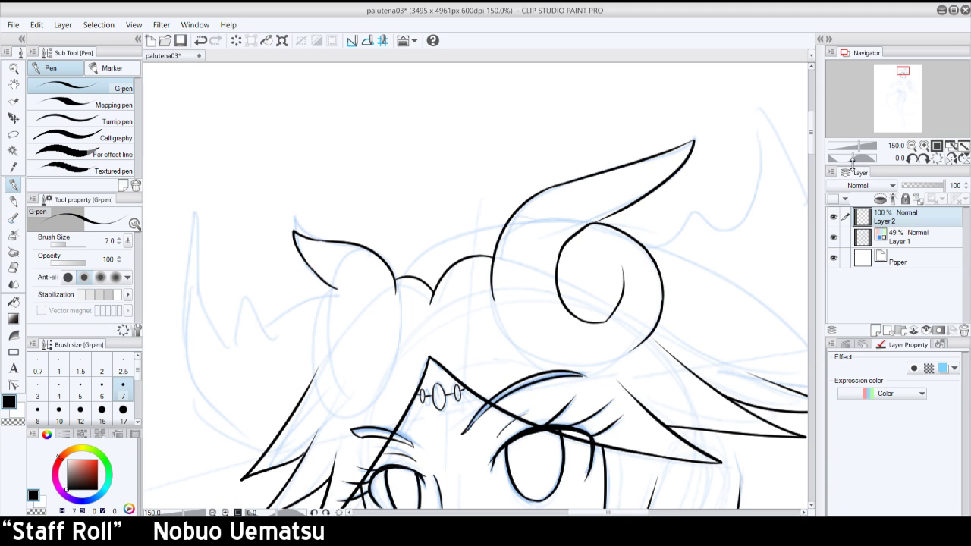
{"action": "left_click", "coordinate": [916, 160]}
{"action": "left_click", "coordinate": [916, 159]}
{"action": "left_click", "coordinate": [915, 159]}
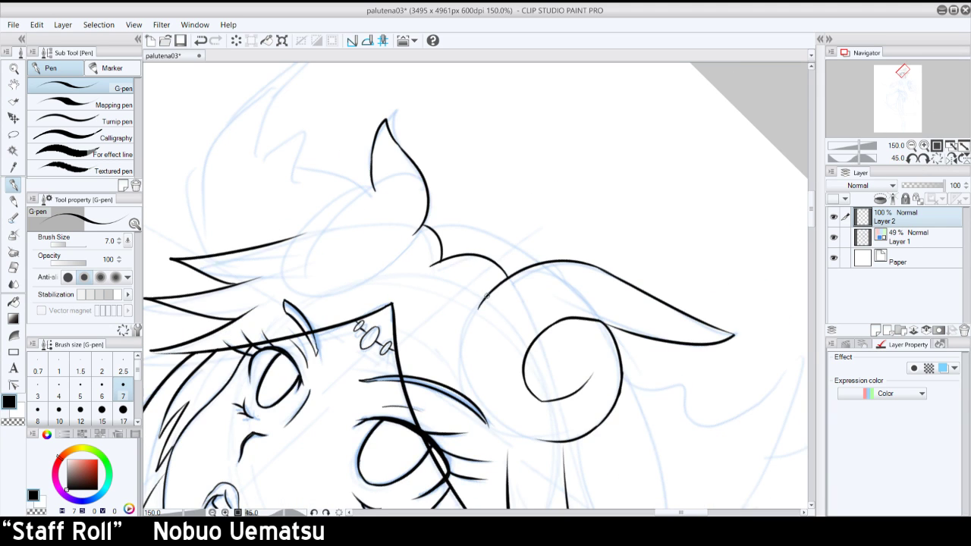
{"action": "key", "text": "ctrl+z"}
{"action": "left_click_drag", "start_coordinate": [487, 295], "coordinate": [472, 393]}
{"action": "key", "text": "ctrl+z"}
{"action": "left_click_drag", "start_coordinate": [488, 297], "coordinate": [470, 383]}
{"action": "key", "text": "ctrl+z"}
{"action": "left_click_drag", "start_coordinate": [488, 295], "coordinate": [480, 386]}
{"action": "key", "text": "ctrl+z"}
{"action": "left_click_drag", "start_coordinate": [486, 294], "coordinate": [483, 386]}
{"action": "key", "text": "ctrl+z"}
{"action": "mouse_move", "coordinate": [486, 294]}
{"action": "left_mouse_down"}
{"action": "mouse_move", "coordinate": [480, 385]}
{"action": "mouse_move", "coordinate": [494, 428]}
{"action": "left_mouse_up"}
{"action": "key", "text": "ctrl+z"}
{"action": "key", "text": "ctrl+z"}
- Close the near-side spiral's outer outline along its lower edge above the eyebrow
{"action": "left_click", "coordinate": [919, 157]}
{"action": "left_click", "coordinate": [919, 158]}
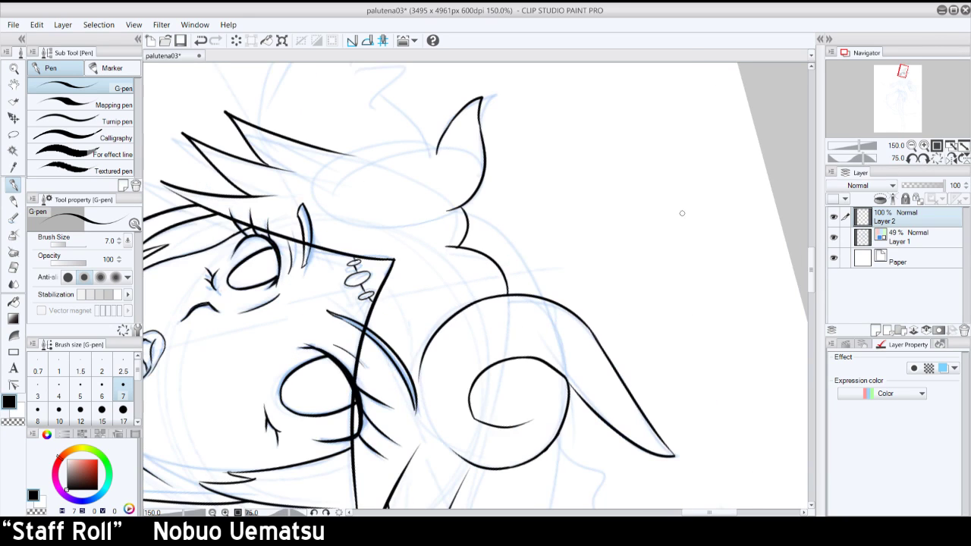
{"action": "left_click_drag", "start_coordinate": [412, 374], "coordinate": [415, 360]}
{"action": "key", "text": "ctrl+z"}
{"action": "mouse_move", "coordinate": [458, 454]}
{"action": "left_mouse_down"}
{"action": "mouse_move", "coordinate": [426, 366]}
{"action": "mouse_move", "coordinate": [437, 431]}
{"action": "left_mouse_up"}
{"action": "key", "text": "ctrl+z"}
{"action": "key", "text": "ctrl+z"}
{"action": "left_click_drag", "start_coordinate": [420, 354], "coordinate": [436, 430]}
{"action": "key", "text": "ctrl+z"}
{"action": "mouse_move", "coordinate": [420, 354]}
{"action": "left_mouse_down"}
{"action": "mouse_move", "coordinate": [435, 428]}
{"action": "mouse_move", "coordinate": [468, 463]}
{"action": "left_mouse_up"}
{"action": "key", "text": "ctrl+z"}
{"action": "left_click_drag", "start_coordinate": [421, 396], "coordinate": [461, 452]}
{"action": "key", "text": "ctrl+z"}
{"action": "left_click_drag", "start_coordinate": [427, 416], "coordinate": [458, 454]}
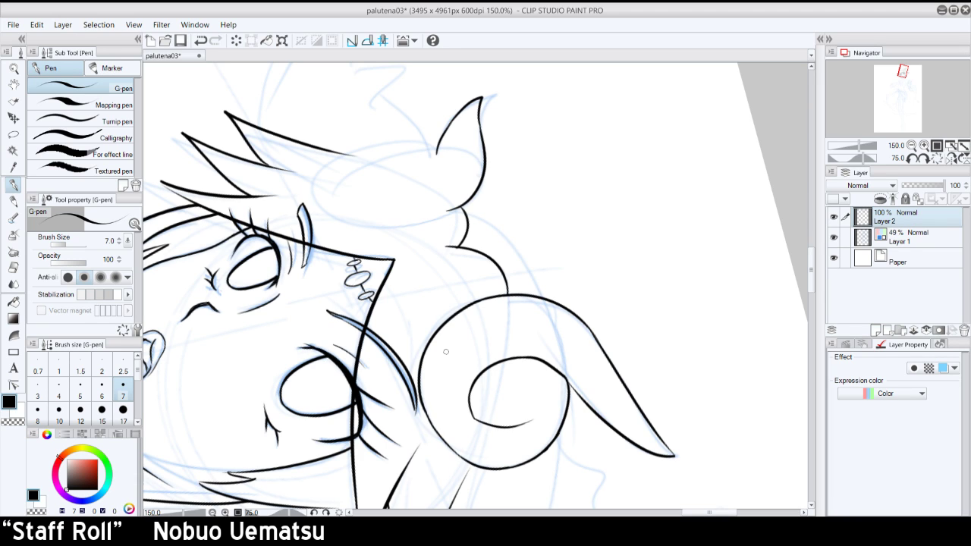
- Ink the inner turn of the far-side ornament's spiral, curving down from the base of its leaf tip
{"action": "left_click", "coordinate": [938, 159]}
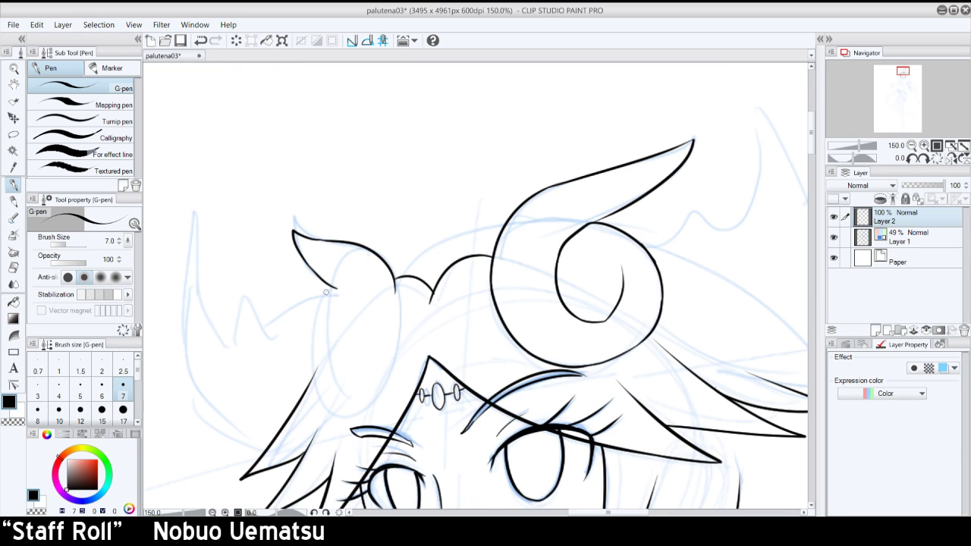
{"action": "key", "text": "ctrl+z"}
{"action": "left_click_drag", "start_coordinate": [339, 285], "coordinate": [360, 332]}
{"action": "key", "text": "ctrl+z"}
{"action": "left_click_drag", "start_coordinate": [331, 284], "coordinate": [361, 338]}
{"action": "key", "text": "ctrl+z"}
{"action": "key", "text": "ctrl+z"}
{"action": "mouse_move", "coordinate": [328, 282]}
{"action": "left_mouse_down"}
{"action": "mouse_move", "coordinate": [362, 300]}
{"action": "mouse_move", "coordinate": [364, 316]}
{"action": "left_mouse_up"}
{"action": "key", "text": "ctrl+z"}
{"action": "left_click_drag", "start_coordinate": [334, 287], "coordinate": [357, 341]}
{"action": "left_click", "coordinate": [951, 159]}
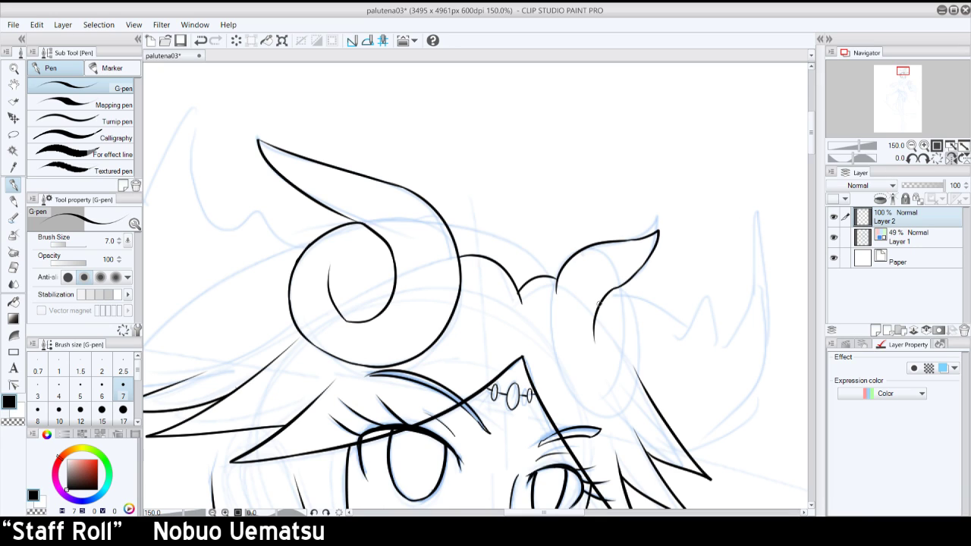
{"action": "left_click_drag", "start_coordinate": [604, 304], "coordinate": [620, 370]}
{"action": "left_click_drag", "start_coordinate": [556, 277], "coordinate": [558, 357]}
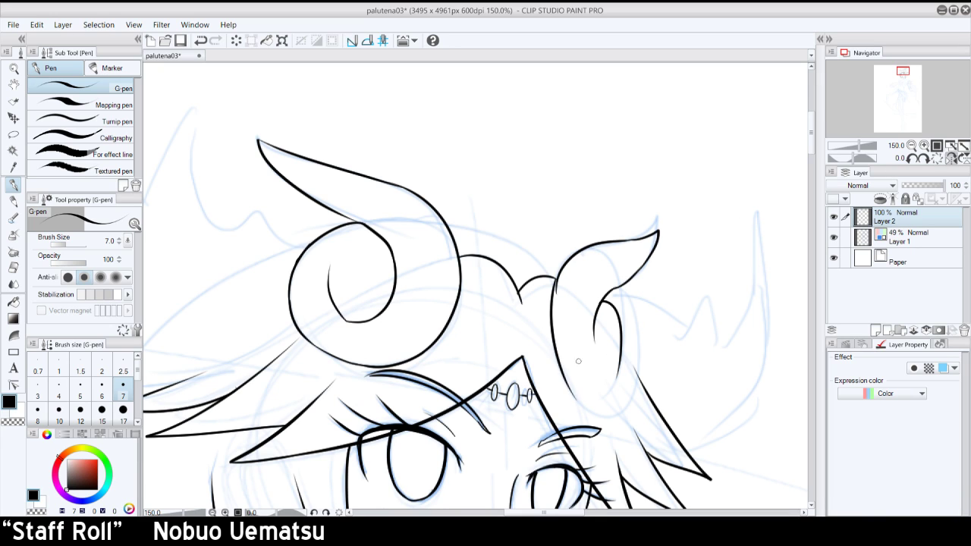
{"action": "key", "text": "ctrl+z"}
{"action": "mouse_move", "coordinate": [557, 271]}
{"action": "left_mouse_down"}
{"action": "mouse_move", "coordinate": [554, 360]}
{"action": "mouse_move", "coordinate": [575, 397]}
{"action": "mouse_move", "coordinate": [555, 365]}
{"action": "mouse_move", "coordinate": [602, 421]}
{"action": "left_mouse_up"}
{"action": "key", "text": "ctrl+z"}
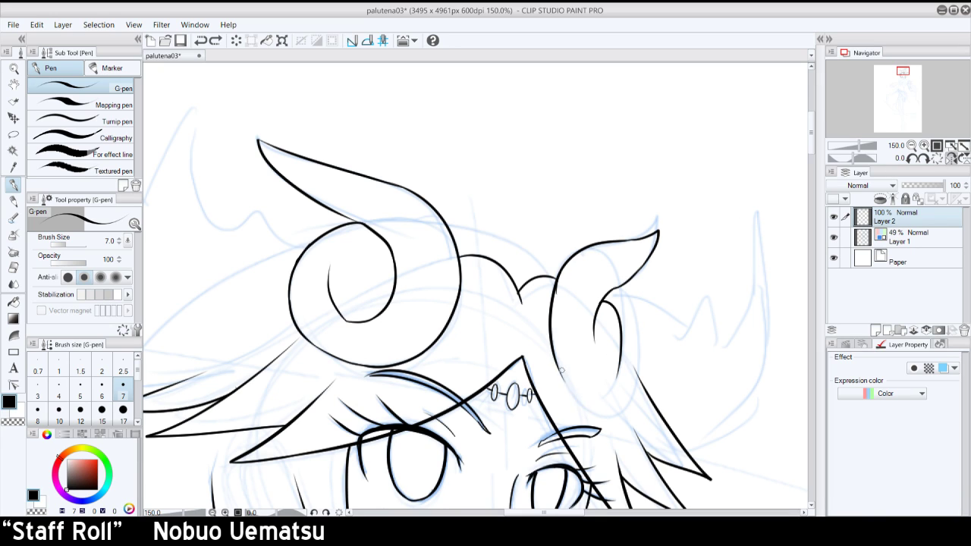
{"action": "left_click_drag", "start_coordinate": [554, 362], "coordinate": [611, 413]}
{"action": "key", "text": "ctrl+z"}
{"action": "key", "text": "ctrl+z"}
{"action": "key", "text": "ctrl+z"}
- Ink the far-side spiral's outer edge from the leaf's base down to the side hair, plus the hooked end at its centre
{"action": "left_click_drag", "start_coordinate": [612, 289], "coordinate": [635, 368]}
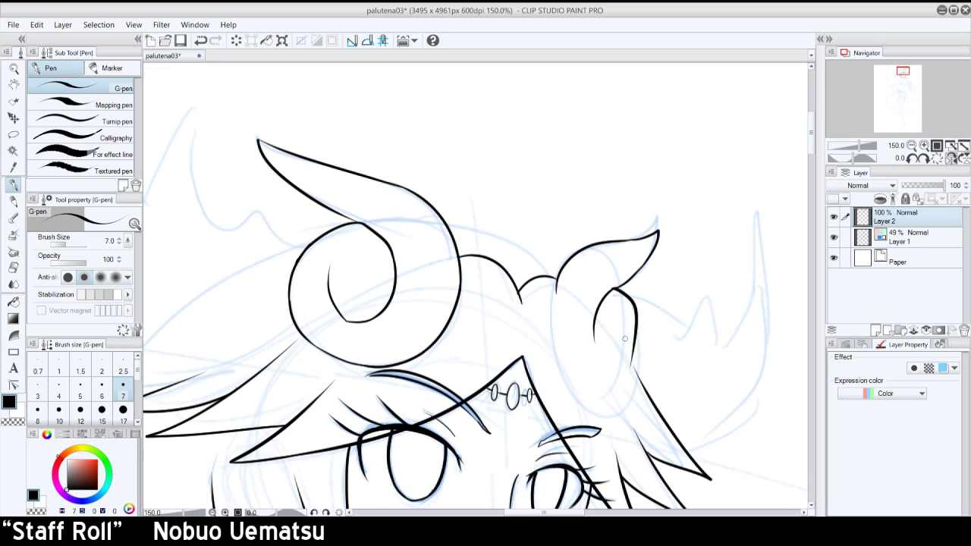
{"action": "key", "text": "ctrl+z"}
{"action": "left_click_drag", "start_coordinate": [621, 284], "coordinate": [627, 379]}
{"action": "key", "text": "ctrl+z"}
{"action": "mouse_move", "coordinate": [624, 287]}
{"action": "left_mouse_down"}
{"action": "mouse_move", "coordinate": [630, 375]}
{"action": "mouse_move", "coordinate": [644, 350]}
{"action": "mouse_move", "coordinate": [642, 384]}
{"action": "mouse_move", "coordinate": [630, 381]}
{"action": "left_mouse_up"}
{"action": "key", "text": "ctrl+z"}
{"action": "key", "text": "ctrl+z"}
{"action": "key", "text": "ctrl+z"}
{"action": "mouse_move", "coordinate": [622, 287]}
{"action": "left_mouse_down"}
{"action": "mouse_move", "coordinate": [635, 309]}
{"action": "mouse_move", "coordinate": [631, 379]}
{"action": "left_mouse_up"}
{"action": "mouse_move", "coordinate": [593, 336]}
{"action": "left_mouse_down"}
{"action": "mouse_move", "coordinate": [612, 358]}
{"action": "mouse_move", "coordinate": [616, 337]}
{"action": "mouse_move", "coordinate": [609, 366]}
{"action": "mouse_move", "coordinate": [617, 317]}
{"action": "left_mouse_up"}
- Ink the far-side spiral's long face-side edge from the hair bump down towards the bottom of the coil
{"action": "left_click_drag", "start_coordinate": [556, 278], "coordinate": [562, 369]}
{"action": "key", "text": "ctrl+z"}
{"action": "key", "text": "ctrl+z"}
{"action": "left_click_drag", "start_coordinate": [557, 274], "coordinate": [564, 369]}
{"action": "key", "text": "ctrl+z"}
{"action": "mouse_move", "coordinate": [554, 278]}
{"action": "left_mouse_down"}
{"action": "mouse_move", "coordinate": [568, 370]}
{"action": "mouse_move", "coordinate": [588, 406]}
{"action": "left_mouse_up"}
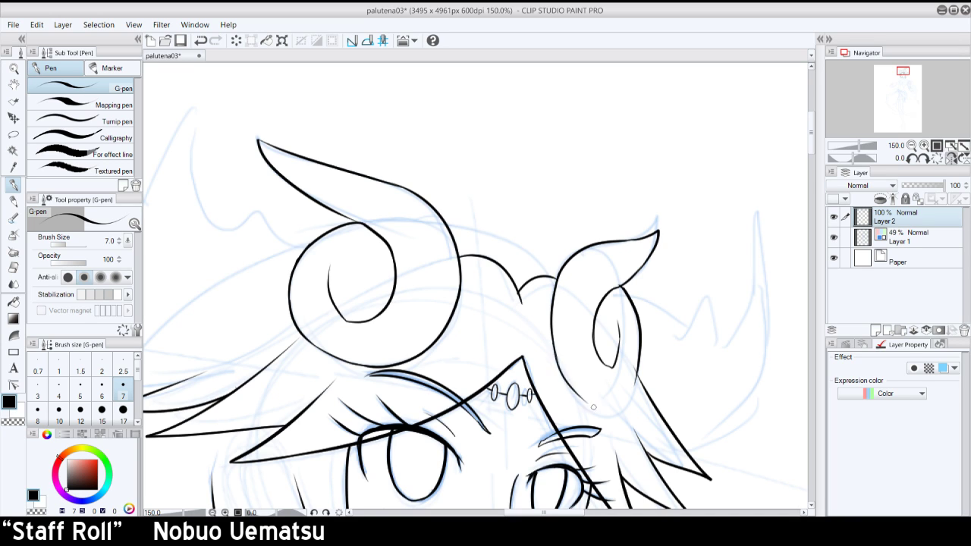
{"action": "key", "text": "ctrl+z"}
{"action": "mouse_move", "coordinate": [553, 343]}
{"action": "left_mouse_down"}
{"action": "mouse_move", "coordinate": [590, 409]}
{"action": "mouse_move", "coordinate": [622, 406]}
{"action": "left_mouse_up"}
{"action": "key", "text": "ctrl+z"}
{"action": "key", "text": "ctrl+z"}
{"action": "left_click_drag", "start_coordinate": [569, 389], "coordinate": [614, 411]}
{"action": "key", "text": "ctrl+z"}
{"action": "key", "text": "ctrl+z"}
- Clean up the joint at the far-side leaf's base and close the spiral's outline around its bottom
{"action": "left_click", "coordinate": [951, 158]}
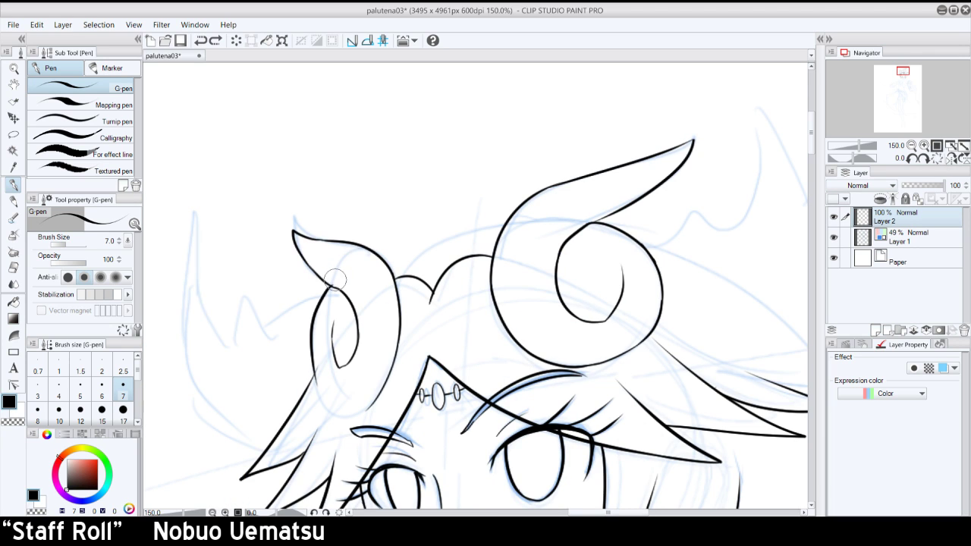
{"action": "left_click_drag", "start_coordinate": [333, 285], "coordinate": [326, 278]}
{"action": "left_click", "coordinate": [924, 159]}
{"action": "left_click", "coordinate": [924, 159]}
{"action": "left_click", "coordinate": [924, 159]}
{"action": "left_click", "coordinate": [924, 159]}
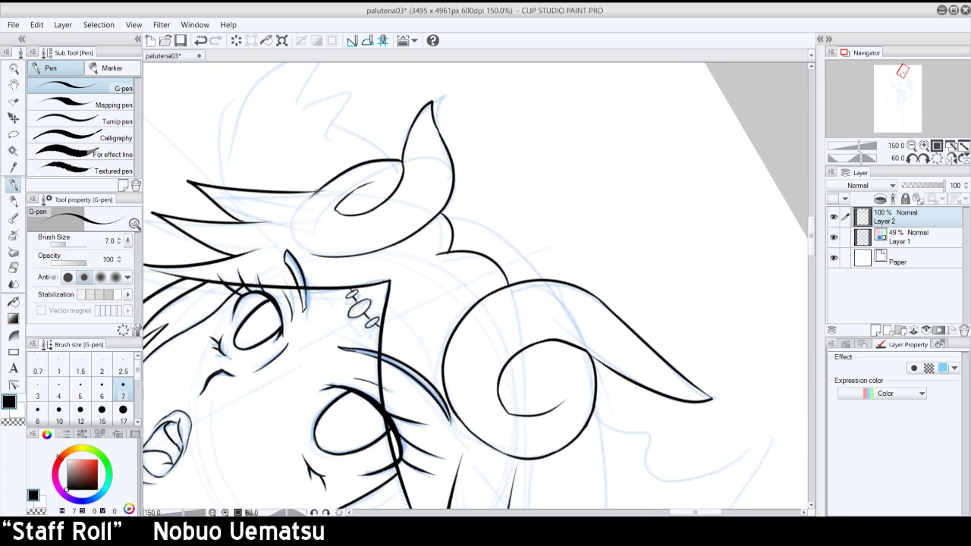
{"action": "key", "text": "ctrl+z"}
{"action": "left_click_drag", "start_coordinate": [314, 192], "coordinate": [298, 229]}
{"action": "key", "text": "ctrl+z"}
{"action": "left_click_drag", "start_coordinate": [314, 192], "coordinate": [297, 231]}
{"action": "key", "text": "ctrl+z"}
{"action": "key", "text": "ctrl+z"}
{"action": "mouse_move", "coordinate": [314, 191]}
{"action": "left_mouse_down"}
{"action": "mouse_move", "coordinate": [295, 232]}
{"action": "mouse_move", "coordinate": [300, 208]}
{"action": "left_mouse_up"}
{"action": "key", "text": "ctrl+z"}
{"action": "key", "text": "ctrl+z"}
{"action": "left_click_drag", "start_coordinate": [308, 253], "coordinate": [328, 190]}
{"action": "left_click", "coordinate": [937, 157]}
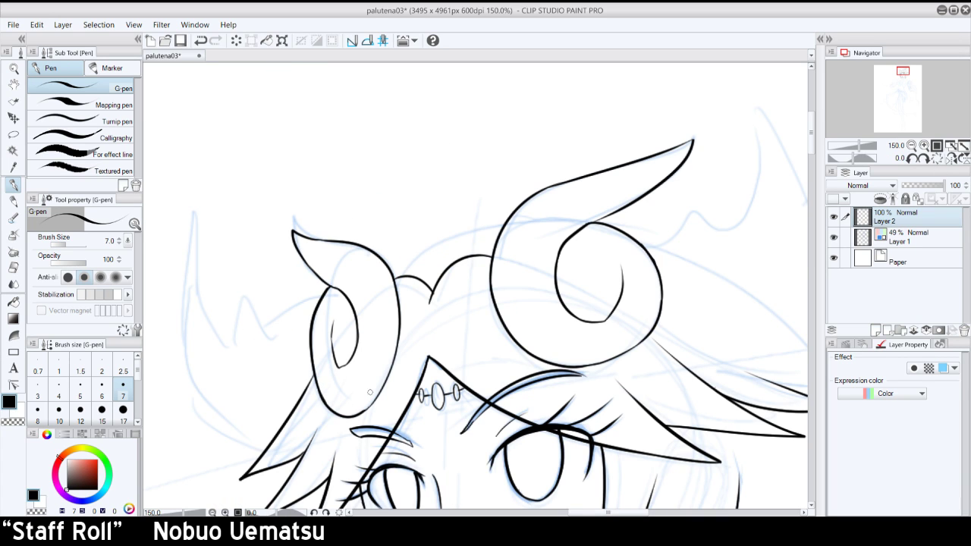
{"action": "key", "text": "ctrl+z"}
{"action": "left_click_drag", "start_coordinate": [363, 410], "coordinate": [385, 382]}
{"action": "key", "text": "ctrl+z"}
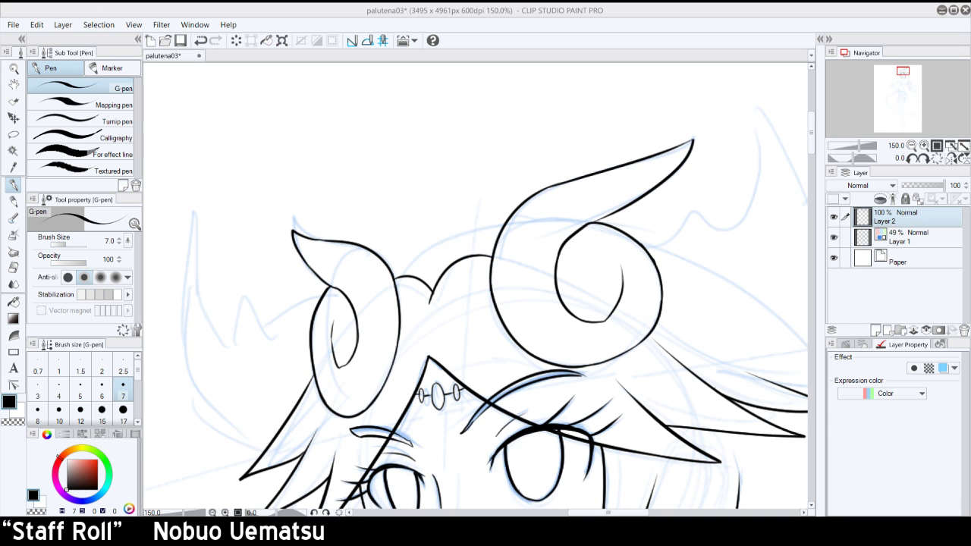
- Ink the curved upper edge of the hair tuft, running from the near-side spiral out to a hooked end
{"action": "left_click", "coordinate": [913, 144]}
{"action": "left_click", "coordinate": [913, 144]}
{"action": "left_click_drag", "start_coordinate": [908, 92], "coordinate": [915, 77]}
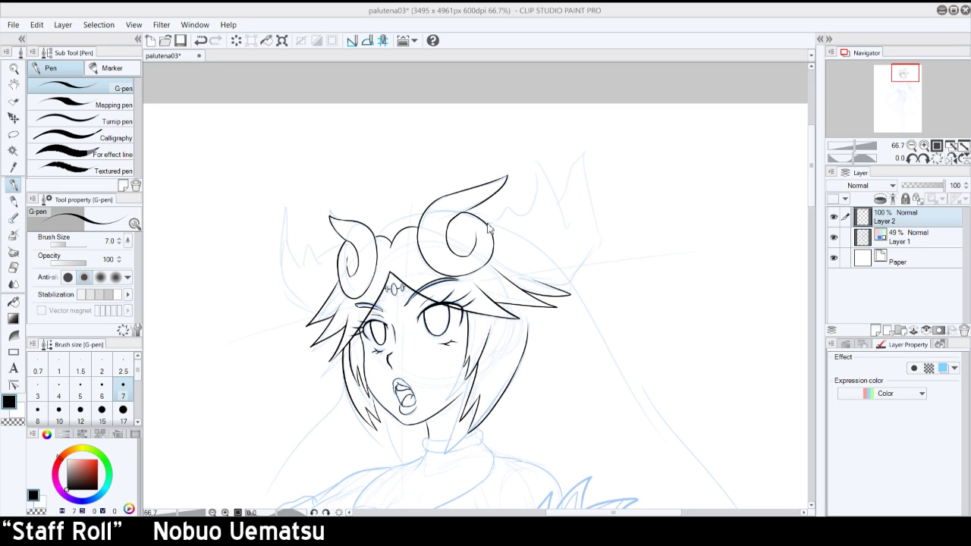
{"action": "mouse_move", "coordinate": [514, 225]}
{"action": "left_mouse_down"}
{"action": "mouse_move", "coordinate": [550, 180]}
{"action": "mouse_move", "coordinate": [531, 204]}
{"action": "mouse_move", "coordinate": [545, 194]}
{"action": "mouse_move", "coordinate": [521, 185]}
{"action": "mouse_move", "coordinate": [533, 205]}
{"action": "left_mouse_up"}
{"action": "key", "text": "ctrl+z"}
{"action": "key", "text": "ctrl+z"}
{"action": "key", "text": "ctrl+z"}
{"action": "mouse_move", "coordinate": [486, 226]}
{"action": "left_mouse_down"}
{"action": "mouse_move", "coordinate": [514, 201]}
{"action": "mouse_move", "coordinate": [518, 207]}
{"action": "left_mouse_up"}
{"action": "key", "text": "ctrl+z"}
{"action": "key", "text": "ctrl+z"}
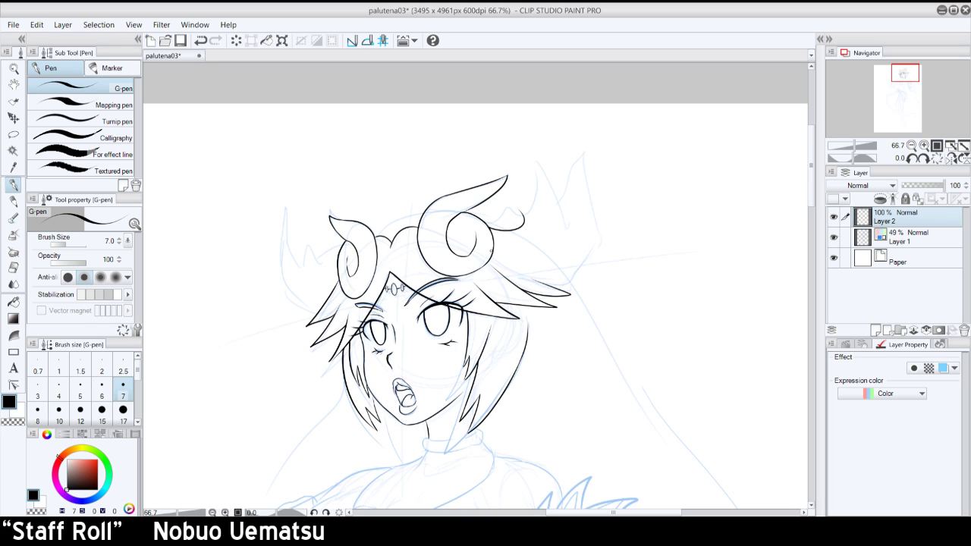
{"action": "key", "text": "ctrl+z"}
- Ink the near-side tuft's lower edge, sweeping from under the spiral towards the side hair
{"action": "left_click_drag", "start_coordinate": [496, 251], "coordinate": [536, 275]}
{"action": "key", "text": "ctrl+z"}
{"action": "left_click_drag", "start_coordinate": [535, 273], "coordinate": [558, 286]}
{"action": "key", "text": "ctrl+z"}
{"action": "key", "text": "ctrl+z"}
- Ink the near-side tuft's rounded two-lobed outer edge down to its base at the side hair
{"action": "mouse_move", "coordinate": [540, 242]}
{"action": "left_mouse_down"}
{"action": "mouse_move", "coordinate": [557, 266]}
{"action": "mouse_move", "coordinate": [519, 205]}
{"action": "left_mouse_up"}
{"action": "key", "text": "ctrl+z"}
{"action": "left_click_drag", "start_coordinate": [545, 245], "coordinate": [514, 205]}
{"action": "key", "text": "ctrl+z"}
{"action": "key", "text": "ctrl+z"}
{"action": "key", "text": "ctrl+z"}
{"action": "key", "text": "ctrl+z"}
- Close the near-side tuft's upper end into a sharp curled tip
{"action": "key", "text": "ctrl+plus"}
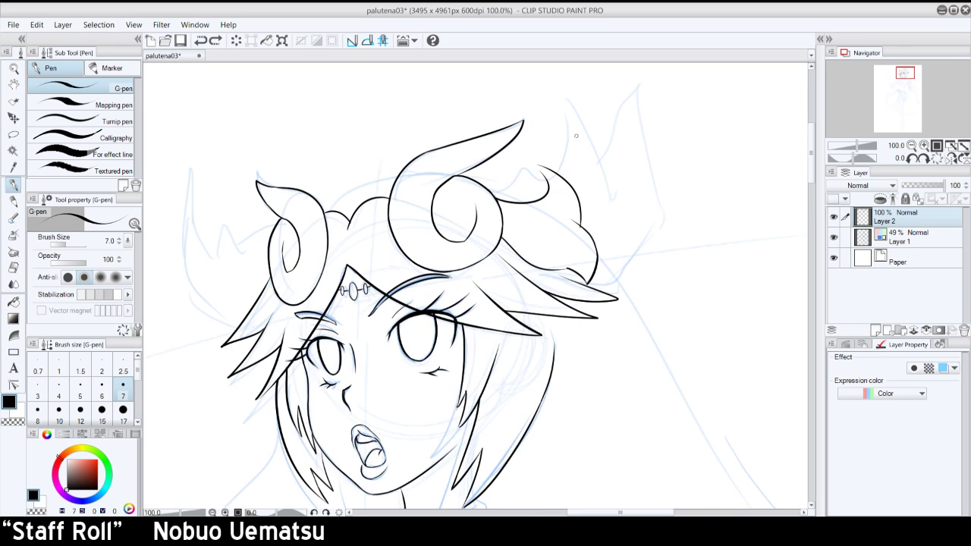
{"action": "mouse_move", "coordinate": [536, 165]}
{"action": "left_mouse_down"}
{"action": "mouse_move", "coordinate": [548, 186]}
{"action": "mouse_move", "coordinate": [547, 170]}
{"action": "mouse_move", "coordinate": [532, 164]}
{"action": "mouse_move", "coordinate": [553, 175]}
{"action": "left_mouse_up"}
{"action": "key", "text": "ctrl+z"}
{"action": "key", "text": "ctrl+z"}
{"action": "key", "text": "ctrl+z"}
{"action": "key", "text": "ctrl+z"}
- Try inking inner fold lines across the near-side tuft, running from the spiral and the tip
{"action": "left_click_drag", "start_coordinate": [500, 222], "coordinate": [568, 241]}
{"action": "key", "text": "ctrl+z"}
{"action": "mouse_move", "coordinate": [504, 222]}
{"action": "left_mouse_down"}
{"action": "mouse_move", "coordinate": [567, 213]}
{"action": "mouse_move", "coordinate": [546, 229]}
{"action": "mouse_move", "coordinate": [557, 230]}
{"action": "mouse_move", "coordinate": [562, 199]}
{"action": "mouse_move", "coordinate": [545, 169]}
{"action": "mouse_move", "coordinate": [562, 210]}
{"action": "left_mouse_up"}
{"action": "key", "text": "ctrl+z"}
{"action": "key", "text": "ctrl+z"}
{"action": "mouse_move", "coordinate": [534, 163]}
{"action": "left_mouse_down"}
{"action": "mouse_move", "coordinate": [566, 210]}
{"action": "mouse_move", "coordinate": [560, 231]}
{"action": "mouse_move", "coordinate": [573, 229]}
{"action": "mouse_move", "coordinate": [585, 269]}
{"action": "left_mouse_up"}
{"action": "key", "text": "ctrl+z"}
{"action": "key", "text": "ctrl+z"}
{"action": "key", "text": "ctrl+z"}
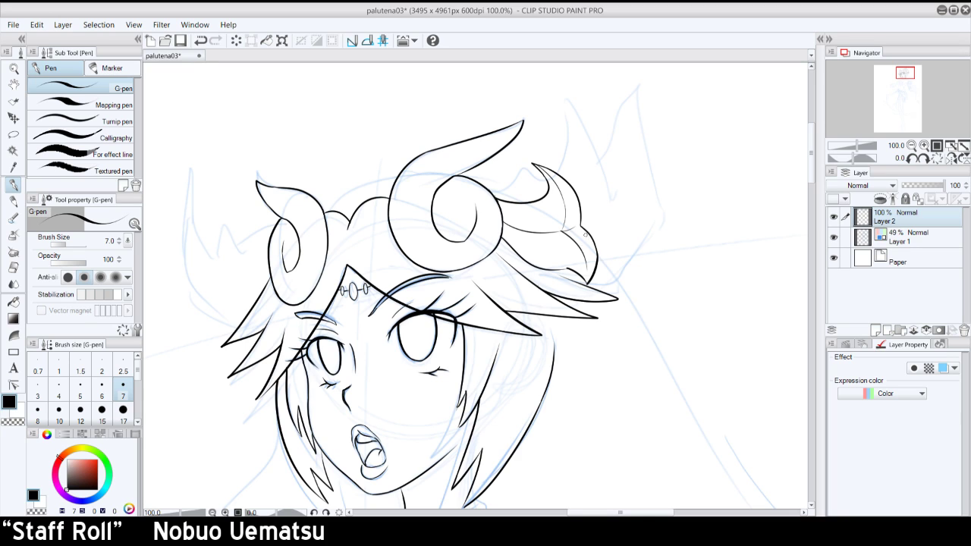
{"action": "key", "text": "ctrl+z"}
{"action": "key", "text": "ctrl+z"}
{"action": "key", "text": "ctrl+z"}
{"action": "key", "text": "ctrl+z"}
{"action": "key", "text": "ctrl+z"}
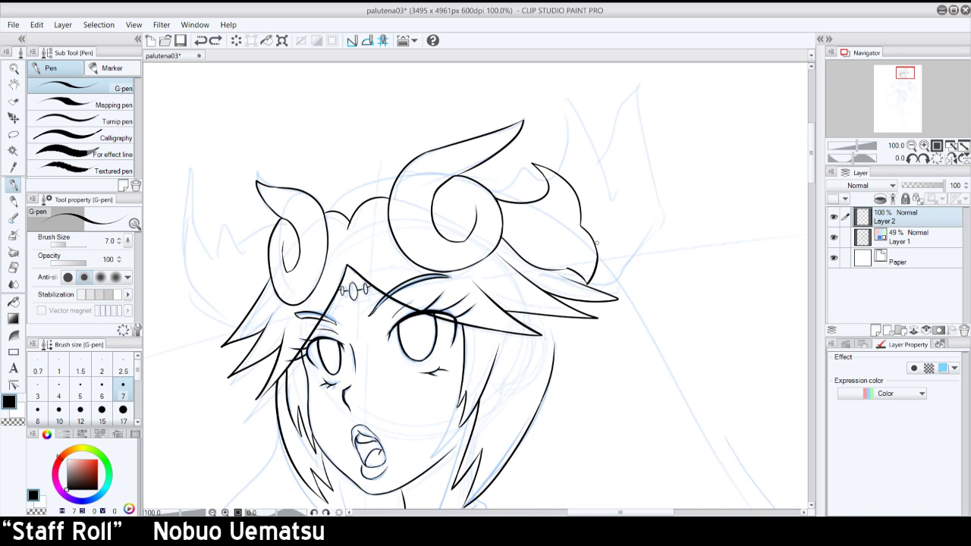
- Try a taller, pointed second layer of hair behind the near-side tuft
{"action": "mouse_move", "coordinate": [596, 244]}
{"action": "left_mouse_down"}
{"action": "mouse_move", "coordinate": [615, 278]}
{"action": "mouse_move", "coordinate": [609, 261]}
{"action": "mouse_move", "coordinate": [597, 257]}
{"action": "mouse_move", "coordinate": [597, 266]}
{"action": "mouse_move", "coordinate": [619, 298]}
{"action": "mouse_move", "coordinate": [594, 214]}
{"action": "left_mouse_up"}
{"action": "key", "text": "ctrl+z"}
{"action": "mouse_move", "coordinate": [595, 215]}
{"action": "left_mouse_down"}
{"action": "mouse_move", "coordinate": [559, 108]}
{"action": "mouse_move", "coordinate": [553, 173]}
{"action": "mouse_move", "coordinate": [537, 138]}
{"action": "mouse_move", "coordinate": [544, 166]}
{"action": "mouse_move", "coordinate": [557, 170]}
{"action": "left_mouse_up"}
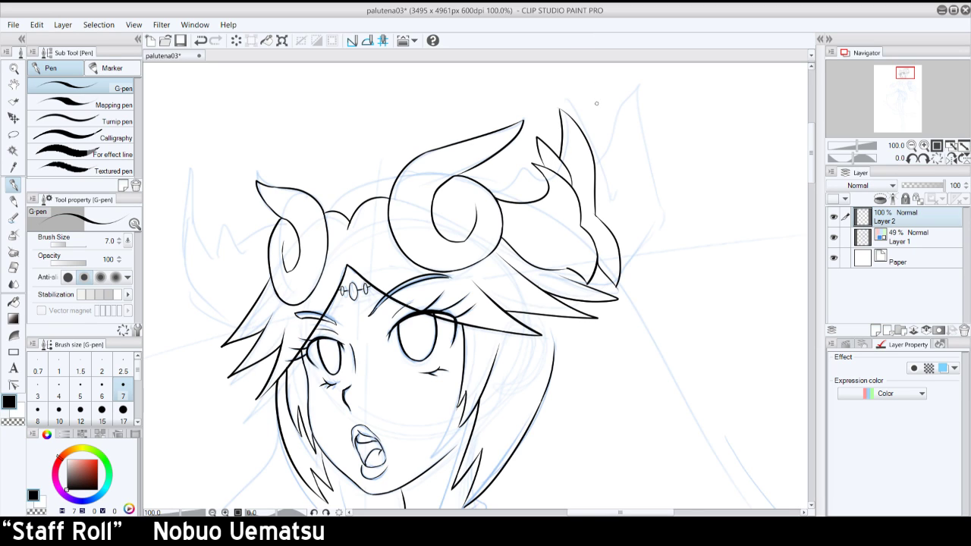
{"action": "mouse_move", "coordinate": [595, 161]}
{"action": "left_mouse_down"}
{"action": "mouse_move", "coordinate": [620, 137]}
{"action": "mouse_move", "coordinate": [603, 222]}
{"action": "left_mouse_up"}
{"action": "key", "text": "ctrl+z"}
{"action": "key", "text": "ctrl+z"}
{"action": "key", "text": "ctrl+z"}
{"action": "key", "text": "ctrl+z"}
{"action": "key", "text": "ctrl+z"}
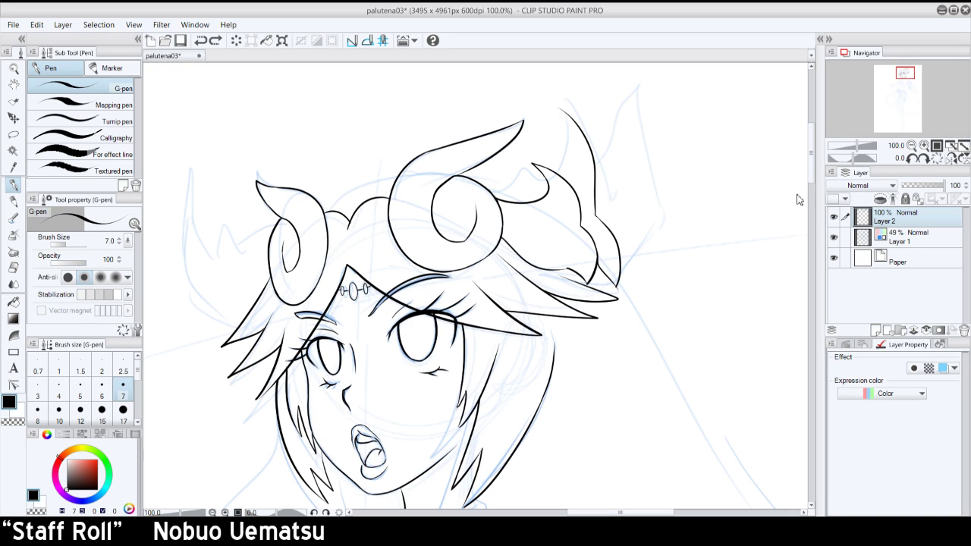
- Discard the trial outer layer, keeping only a short line from the near-side tuft's base to the side hair's tip
{"action": "mouse_move", "coordinate": [574, 192]}
{"action": "left_mouse_down"}
{"action": "mouse_move", "coordinate": [564, 149]}
{"action": "mouse_move", "coordinate": [581, 159]}
{"action": "mouse_move", "coordinate": [597, 215]}
{"action": "mouse_move", "coordinate": [606, 211]}
{"action": "mouse_move", "coordinate": [599, 225]}
{"action": "mouse_move", "coordinate": [596, 146]}
{"action": "left_mouse_up"}
{"action": "key", "text": "ctrl+z"}
{"action": "key", "text": "ctrl+z"}
{"action": "mouse_move", "coordinate": [606, 225]}
{"action": "left_mouse_down"}
{"action": "mouse_move", "coordinate": [597, 139]}
{"action": "mouse_move", "coordinate": [629, 216]}
{"action": "left_mouse_up"}
{"action": "key", "text": "ctrl+z"}
{"action": "key", "text": "ctrl+z"}
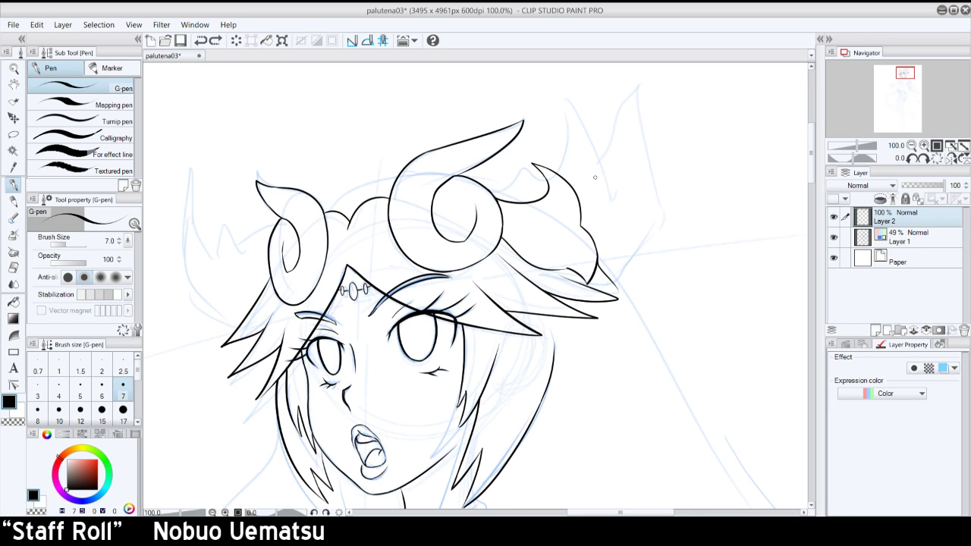
- Mirror the view and ink the far-side tuft's curved upper edge from the spiral out to its pointed tip
{"action": "left_click", "coordinate": [950, 157]}
{"action": "mouse_move", "coordinate": [679, 239]}
{"action": "left_mouse_down"}
{"action": "mouse_move", "coordinate": [730, 250]}
{"action": "mouse_move", "coordinate": [718, 248]}
{"action": "mouse_move", "coordinate": [717, 259]}
{"action": "mouse_move", "coordinate": [729, 226]}
{"action": "left_mouse_up"}
{"action": "key", "text": "ctrl+z"}
{"action": "mouse_move", "coordinate": [715, 262]}
{"action": "left_mouse_down"}
{"action": "mouse_move", "coordinate": [726, 228]}
{"action": "mouse_move", "coordinate": [735, 262]}
{"action": "left_mouse_up"}
{"action": "key", "text": "ctrl+z"}
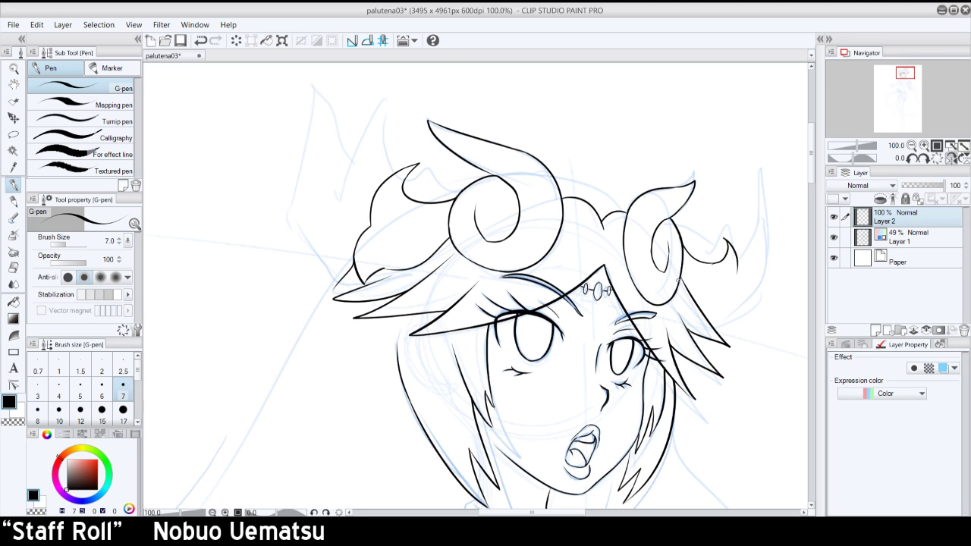
- Ink the far-side tuft's lower lobe beside the side hair, then flip the view back
{"action": "mouse_move", "coordinate": [692, 295]}
{"action": "left_mouse_down"}
{"action": "mouse_move", "coordinate": [717, 309]}
{"action": "mouse_move", "coordinate": [709, 297]}
{"action": "mouse_move", "coordinate": [733, 283]}
{"action": "mouse_move", "coordinate": [737, 254]}
{"action": "mouse_move", "coordinate": [731, 297]}
{"action": "mouse_move", "coordinate": [737, 264]}
{"action": "left_mouse_up"}
{"action": "key", "text": "ctrl+z"}
{"action": "key", "text": "ctrl+z"}
{"action": "key", "text": "ctrl+z"}
{"action": "key", "text": "ctrl+z"}
{"action": "left_click", "coordinate": [933, 159]}
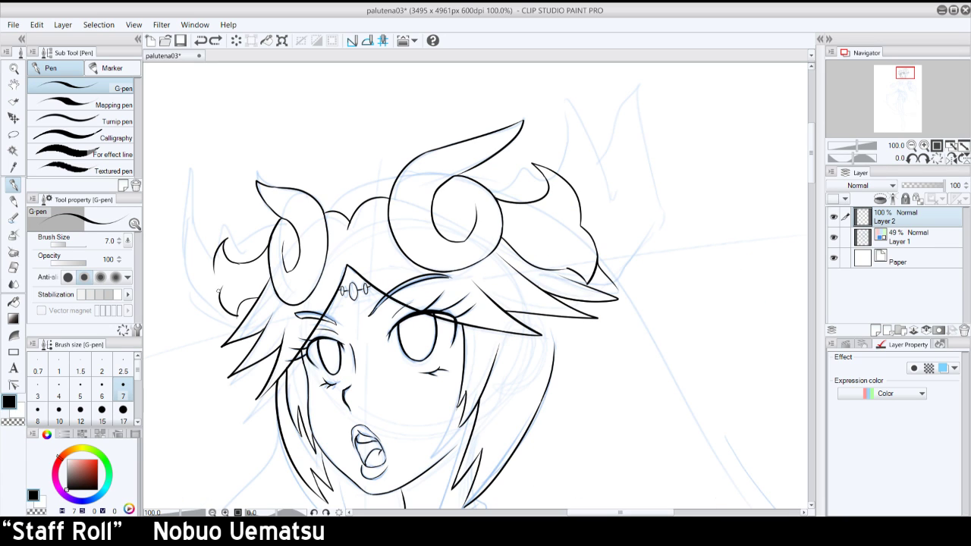
- Redraw the far-side tuft's outer edge as a smoother curve from the tip down to the lower lobe
{"action": "left_click_drag", "start_coordinate": [218, 290], "coordinate": [224, 236]}
{"action": "key", "text": "ctrl+z"}
{"action": "key", "text": "ctrl+z"}
{"action": "key", "text": "ctrl+z"}
{"action": "key", "text": "ctrl+z"}
{"action": "mouse_move", "coordinate": [224, 241]}
{"action": "left_mouse_down"}
{"action": "mouse_move", "coordinate": [220, 282]}
{"action": "mouse_move", "coordinate": [236, 290]}
{"action": "left_mouse_up"}
{"action": "key", "text": "ctrl+z"}
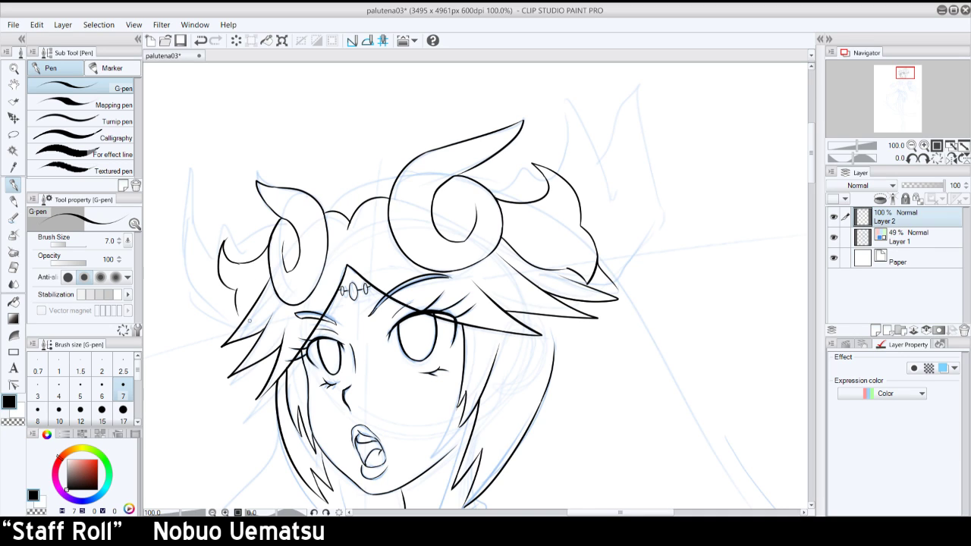
- Finish the far-side tuft's lower end with a small point against the side hair
{"action": "key", "text": "ctrl+z"}
{"action": "key", "text": "ctrl+z"}
{"action": "mouse_move", "coordinate": [235, 305]}
{"action": "left_mouse_down"}
{"action": "mouse_move", "coordinate": [243, 282]}
{"action": "mouse_move", "coordinate": [235, 305]}
{"action": "left_mouse_up"}
{"action": "key", "text": "ctrl+z"}
{"action": "left_click_drag", "start_coordinate": [246, 302], "coordinate": [256, 300]}
- Ink the short far-side end of the collar just below the neck line
{"action": "left_click", "coordinate": [911, 145]}
{"action": "left_click_drag", "start_coordinate": [906, 80], "coordinate": [905, 85]}
{"action": "left_click", "coordinate": [923, 145]}
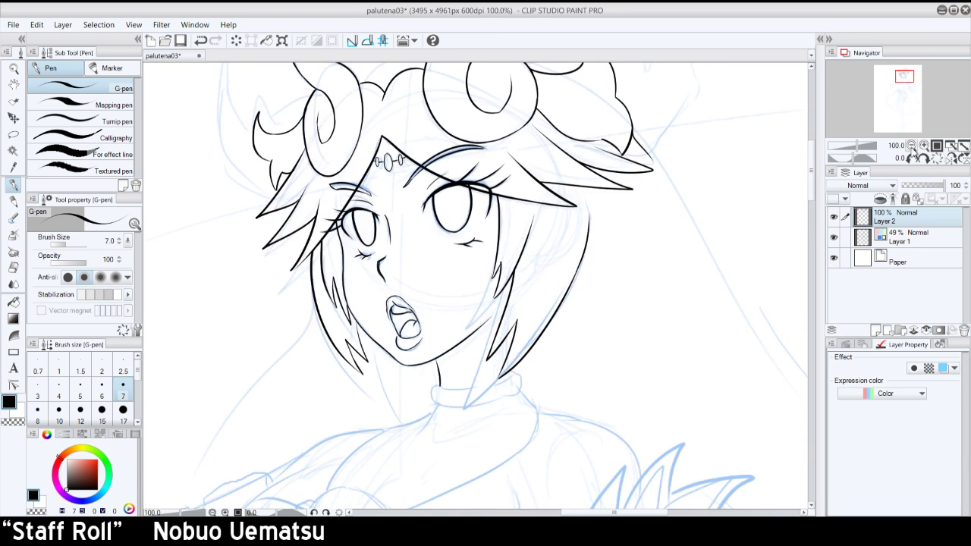
{"action": "key", "text": "ctrl+z"}
{"action": "key", "text": "ctrl+y"}
{"action": "key", "text": "ctrl+z"}
{"action": "key", "text": "ctrl+y"}
{"action": "key", "text": "ctrl+z"}
{"action": "key", "text": "ctrl+y"}
{"action": "key", "text": "ctrl+z"}
{"action": "key", "text": "ctrl+y"}
- Ink the collar's curved lower edge around the neck, working in a mirrored and rotated view
{"action": "left_click", "coordinate": [951, 158]}
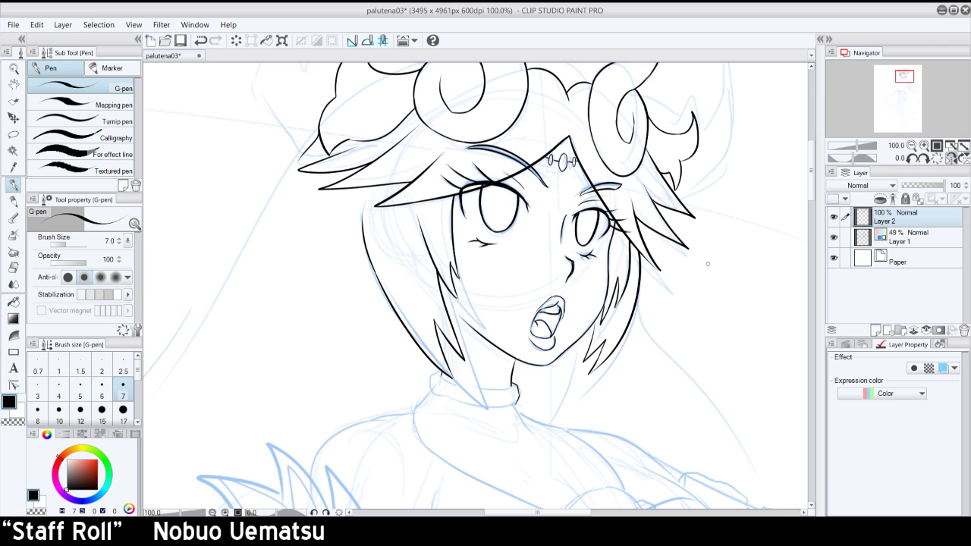
{"action": "left_click", "coordinate": [923, 158]}
{"action": "left_click", "coordinate": [923, 158]}
{"action": "left_click", "coordinate": [923, 158]}
{"action": "left_click", "coordinate": [923, 159]}
{"action": "left_click", "coordinate": [924, 158]}
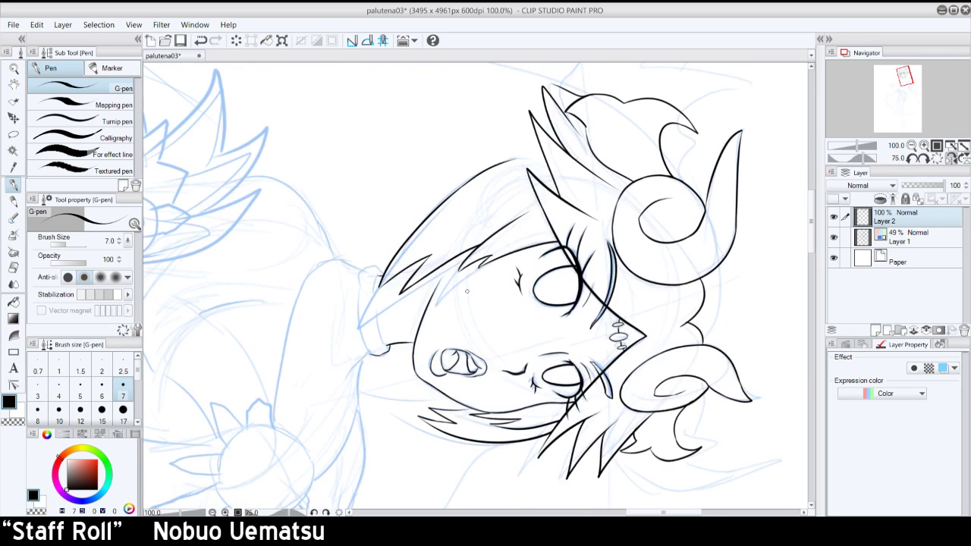
{"action": "mouse_move", "coordinate": [369, 354]}
{"action": "left_mouse_down"}
{"action": "mouse_move", "coordinate": [361, 271]}
{"action": "mouse_move", "coordinate": [357, 299]}
{"action": "mouse_move", "coordinate": [362, 271]}
{"action": "mouse_move", "coordinate": [357, 293]}
{"action": "left_mouse_up"}
{"action": "key", "text": "ctrl+z"}
{"action": "key", "text": "ctrl+z"}
{"action": "key", "text": "ctrl+z"}
{"action": "key", "text": "ctrl+z"}
{"action": "left_click", "coordinate": [216, 40]}
{"action": "left_click", "coordinate": [941, 158]}
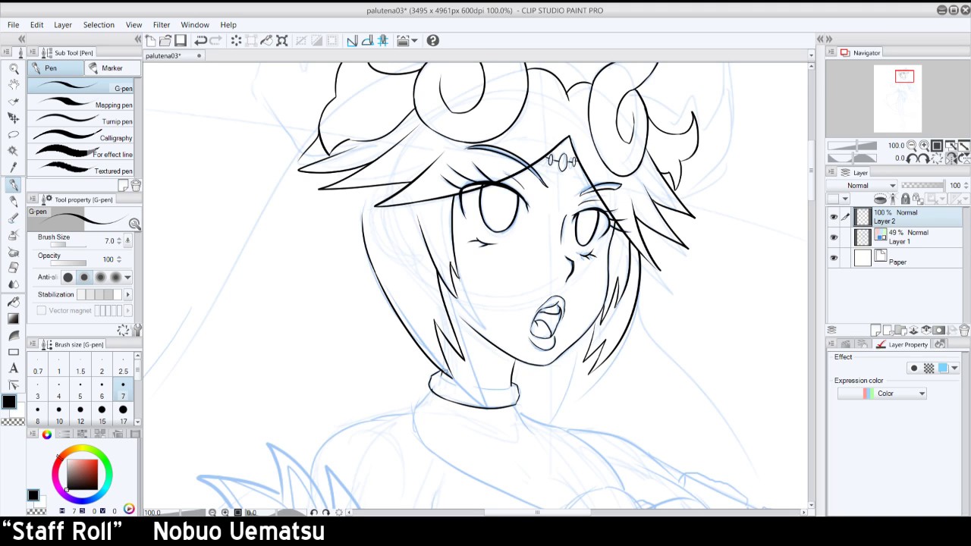
- Ink the collar's rounded near-side end below the hair and clean up its outline
{"action": "key", "text": "ctrl+z"}
{"action": "mouse_move", "coordinate": [441, 371]}
{"action": "left_mouse_down"}
{"action": "mouse_move", "coordinate": [431, 379]}
{"action": "mouse_move", "coordinate": [453, 376]}
{"action": "left_mouse_up"}
{"action": "key", "text": "ctrl+z"}
{"action": "key", "text": "ctrl+z"}
{"action": "left_click", "coordinate": [950, 158]}
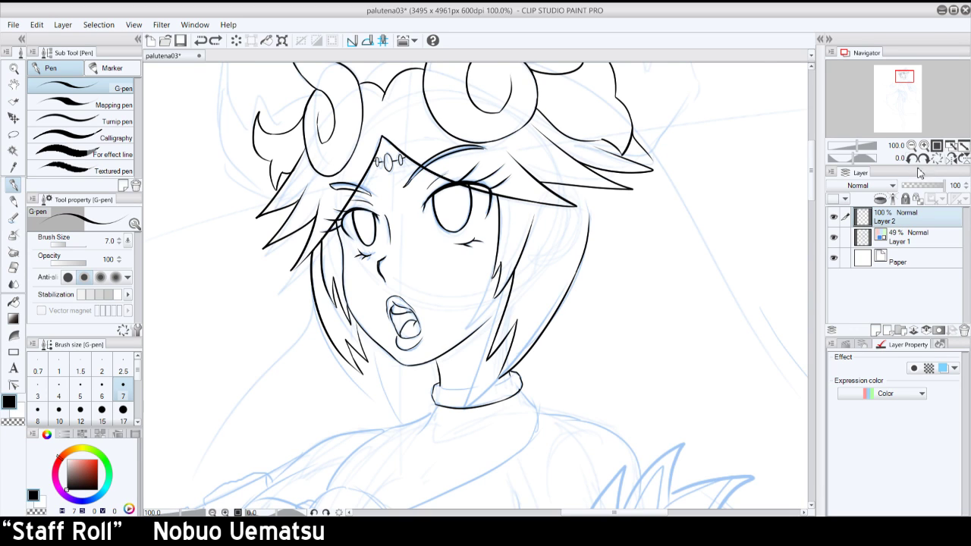
{"action": "left_click", "coordinate": [923, 145]}
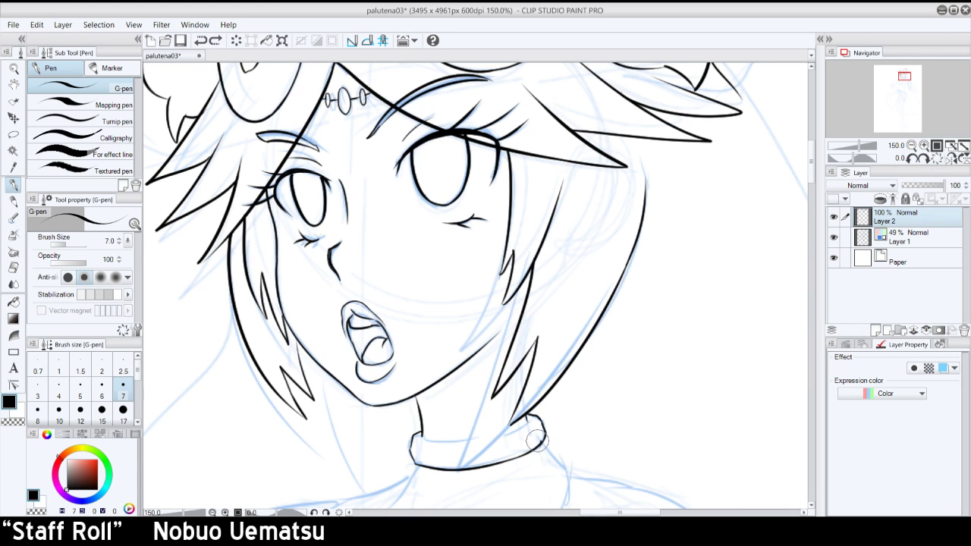
{"action": "left_click_drag", "start_coordinate": [544, 433], "coordinate": [538, 441]}
- Rotate the canvas to 120 degrees and ink the collar's curved upper edge across the front of the neck
{"action": "left_click", "coordinate": [924, 158]}
{"action": "left_click", "coordinate": [924, 158]}
{"action": "left_click", "coordinate": [924, 159]}
{"action": "left_click", "coordinate": [924, 159]}
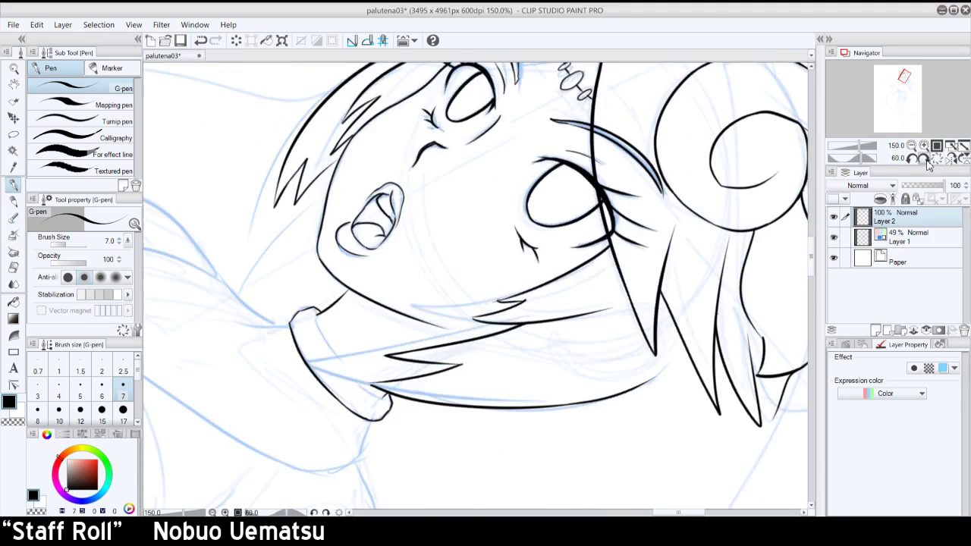
{"action": "left_click", "coordinate": [924, 159]}
{"action": "left_click", "coordinate": [924, 159]}
{"action": "left_click", "coordinate": [924, 158]}
{"action": "left_click", "coordinate": [923, 158]}
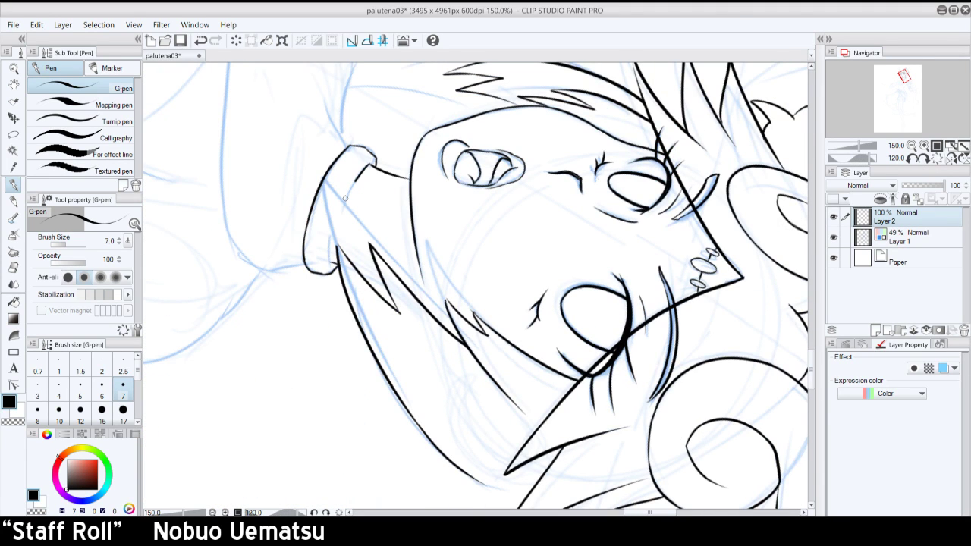
{"action": "left_click_drag", "start_coordinate": [355, 182], "coordinate": [342, 209]}
{"action": "left_click_drag", "start_coordinate": [330, 262], "coordinate": [348, 193]}
{"action": "key", "text": "ctrl+z"}
{"action": "key", "text": "ctrl+z"}
{"action": "mouse_move", "coordinate": [331, 261]}
{"action": "left_mouse_down"}
{"action": "mouse_move", "coordinate": [358, 174]}
{"action": "mouse_move", "coordinate": [339, 220]}
{"action": "left_mouse_up"}
{"action": "key", "text": "ctrl+z"}
{"action": "key", "text": "ctrl+z"}
{"action": "mouse_move", "coordinate": [370, 162]}
{"action": "left_mouse_down"}
{"action": "mouse_move", "coordinate": [349, 187]}
{"action": "mouse_move", "coordinate": [331, 253]}
{"action": "left_mouse_up"}
{"action": "key", "text": "ctrl+z"}
{"action": "mouse_move", "coordinate": [370, 164]}
{"action": "left_mouse_down"}
{"action": "mouse_move", "coordinate": [348, 185]}
{"action": "mouse_move", "coordinate": [338, 231]}
{"action": "left_mouse_up"}
{"action": "key", "text": "ctrl+z"}
{"action": "key", "text": "ctrl+z"}
{"action": "key", "text": "ctrl+z"}
{"action": "left_click_drag", "start_coordinate": [370, 163], "coordinate": [333, 228]}
{"action": "key", "text": "ctrl+z"}
{"action": "mouse_move", "coordinate": [371, 162]}
{"action": "left_mouse_down"}
{"action": "mouse_move", "coordinate": [331, 255]}
{"action": "mouse_move", "coordinate": [336, 219]}
{"action": "left_mouse_up"}
{"action": "key", "text": "ctrl+z"}
{"action": "left_click_drag", "start_coordinate": [332, 263], "coordinate": [335, 223]}
- Ink a thin seam line along the collar's band, parallel to its edges, and return the canvas upright
{"action": "left_click_drag", "start_coordinate": [312, 259], "coordinate": [334, 186]}
{"action": "key", "text": "ctrl+z"}
{"action": "left_click_drag", "start_coordinate": [361, 150], "coordinate": [333, 186]}
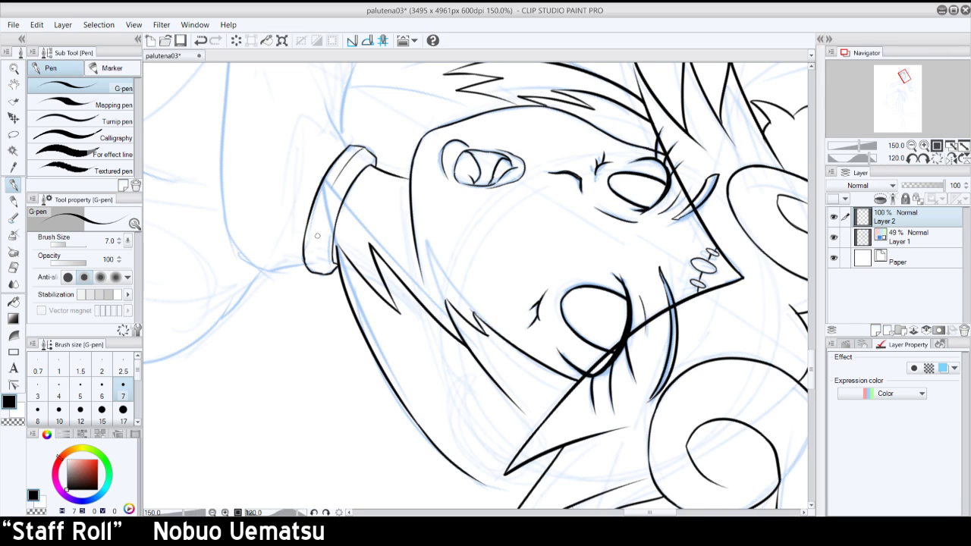
{"action": "left_click_drag", "start_coordinate": [318, 273], "coordinate": [313, 226]}
{"action": "left_click", "coordinate": [926, 158]}
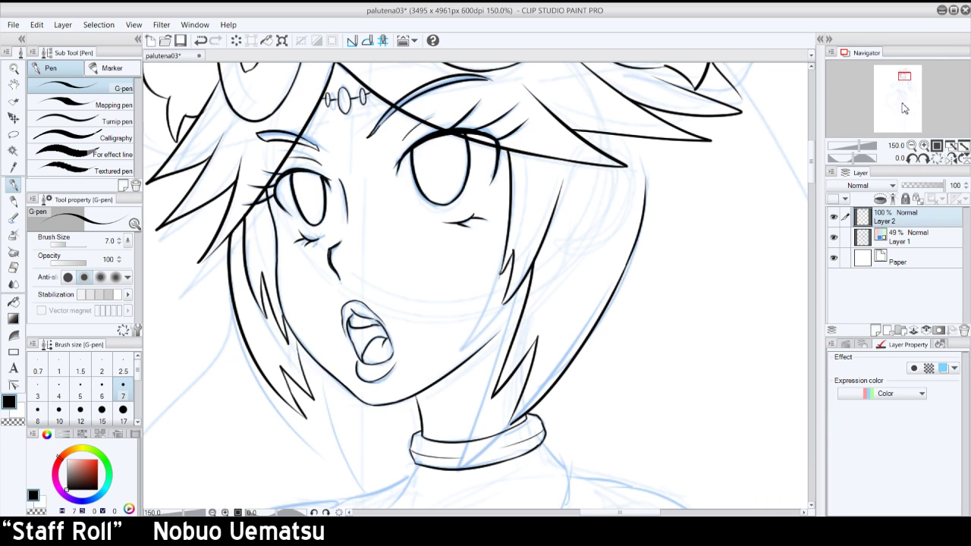
{"action": "left_click_drag", "start_coordinate": [520, 365], "coordinate": [523, 385]}
{"action": "key", "text": "ctrl+z"}
{"action": "key", "text": "ctrl+z"}
- Mirror the view and ink the long back hair's outer contour from the near-side tuft's base down past the shoulder
{"action": "left_click", "coordinate": [912, 145]}
{"action": "left_click", "coordinate": [911, 145]}
{"action": "mouse_move", "coordinate": [905, 99]}
{"action": "left_mouse_down"}
{"action": "mouse_move", "coordinate": [916, 81]}
{"action": "mouse_move", "coordinate": [908, 77]}
{"action": "mouse_move", "coordinate": [902, 108]}
{"action": "mouse_move", "coordinate": [905, 90]}
{"action": "left_mouse_up"}
{"action": "left_click", "coordinate": [923, 145]}
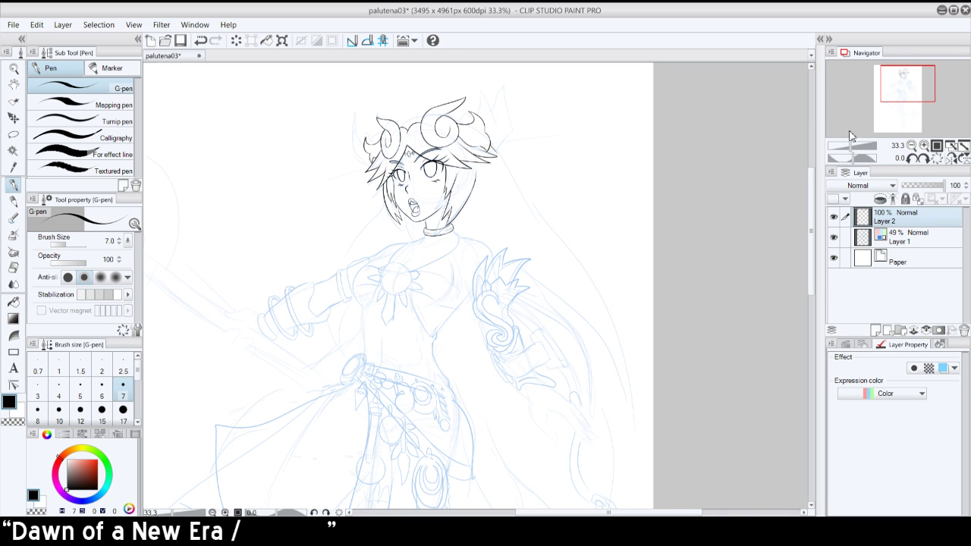
{"action": "left_click", "coordinate": [924, 146]}
{"action": "left_click", "coordinate": [924, 146]}
{"action": "left_click_drag", "start_coordinate": [911, 88], "coordinate": [914, 84]}
{"action": "left_click", "coordinate": [953, 160]}
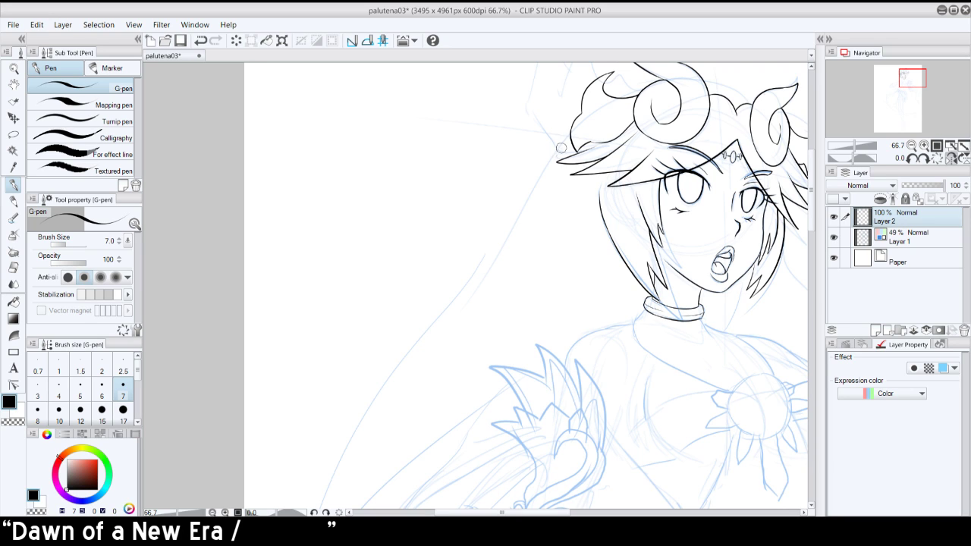
{"action": "left_click_drag", "start_coordinate": [545, 156], "coordinate": [462, 305]}
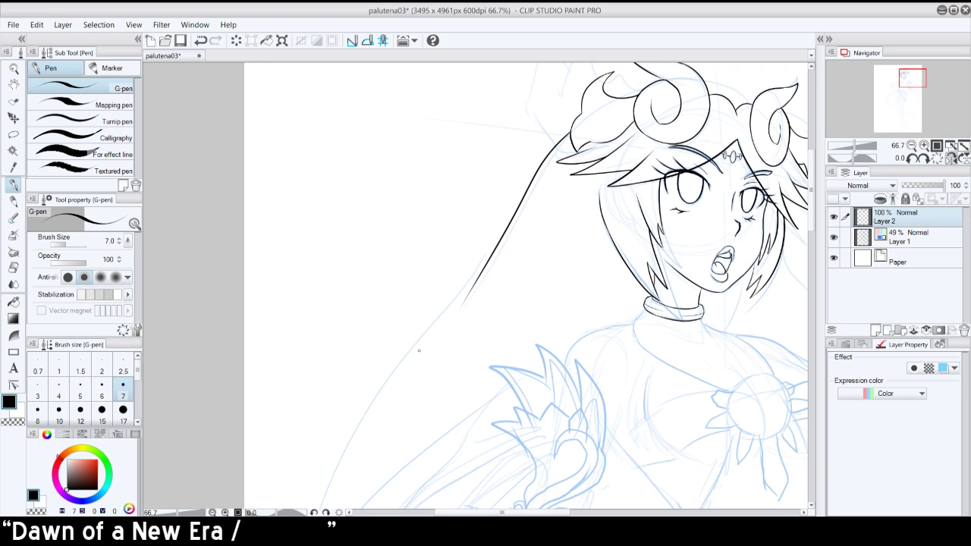
{"action": "key", "text": "ctrl+z"}
{"action": "left_click_drag", "start_coordinate": [569, 134], "coordinate": [400, 363]}
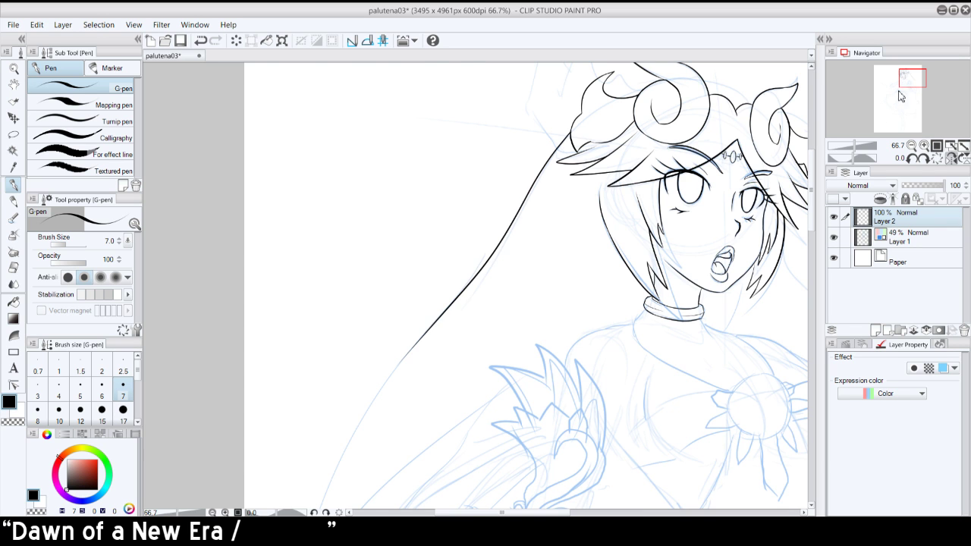
- Continue inking the long back hair's outer contour down past the spiked arm guard, redoing the stroke until it follows the sketch
{"action": "mouse_move", "coordinate": [900, 96]}
{"action": "left_mouse_down"}
{"action": "mouse_move", "coordinate": [914, 83]}
{"action": "mouse_move", "coordinate": [906, 88]}
{"action": "left_mouse_up"}
{"action": "left_click_drag", "start_coordinate": [291, 330], "coordinate": [257, 485]}
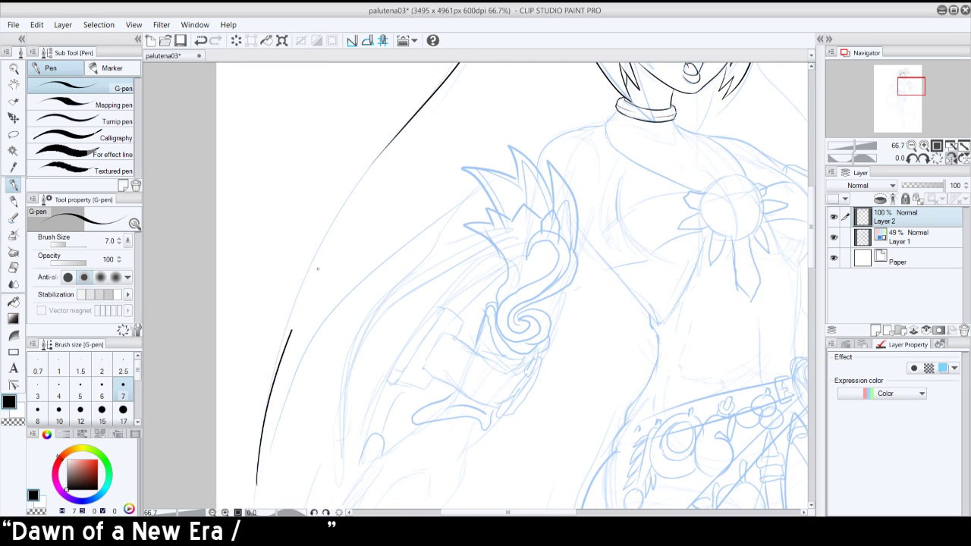
{"action": "key", "text": "ctrl+z"}
{"action": "left_click_drag", "start_coordinate": [377, 152], "coordinate": [320, 249]}
{"action": "key", "text": "ctrl+z"}
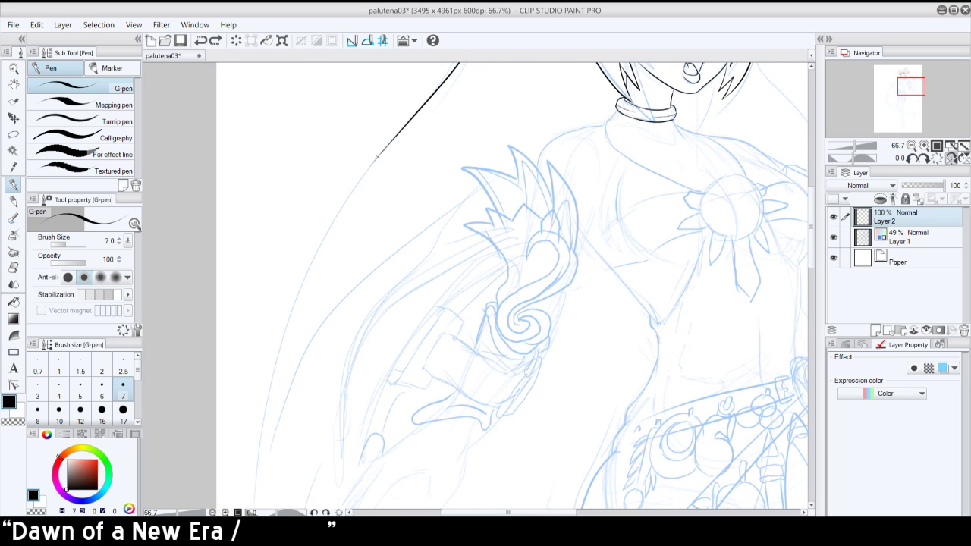
{"action": "left_click_drag", "start_coordinate": [375, 159], "coordinate": [295, 308]}
{"action": "key", "text": "ctrl+z"}
{"action": "left_click_drag", "start_coordinate": [376, 160], "coordinate": [288, 340]}
{"action": "key", "text": "ctrl+z"}
{"action": "key", "text": "ctrl+z"}
{"action": "left_click_drag", "start_coordinate": [375, 156], "coordinate": [276, 338]}
{"action": "key", "text": "ctrl+z"}
{"action": "left_click_drag", "start_coordinate": [367, 170], "coordinate": [275, 344]}
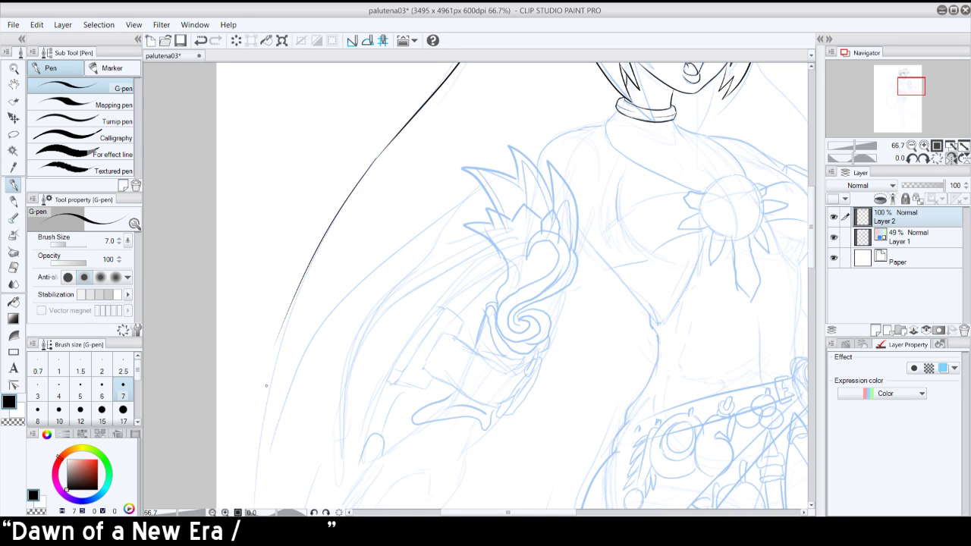
- Ink the pointed tip of the near-side back hair and curve its inner edge up towards the spiked arm guard
{"action": "left_click_drag", "start_coordinate": [253, 445], "coordinate": [303, 273]}
{"action": "key", "text": "ctrl+z"}
{"action": "left_click_drag", "start_coordinate": [252, 436], "coordinate": [302, 274]}
{"action": "key", "text": "ctrl+z"}
{"action": "left_click_drag", "start_coordinate": [252, 428], "coordinate": [310, 267]}
{"action": "key", "text": "ctrl+z"}
{"action": "left_click_drag", "start_coordinate": [252, 418], "coordinate": [308, 267]}
{"action": "key", "text": "ctrl+z"}
{"action": "left_click_drag", "start_coordinate": [252, 422], "coordinate": [306, 274]}
{"action": "key", "text": "ctrl+z"}
{"action": "left_click_drag", "start_coordinate": [250, 419], "coordinate": [308, 271]}
{"action": "key", "text": "ctrl+z"}
{"action": "left_click_drag", "start_coordinate": [252, 419], "coordinate": [311, 276]}
{"action": "key", "text": "ctrl+z"}
{"action": "mouse_move", "coordinate": [258, 415]}
{"action": "left_mouse_down"}
{"action": "mouse_move", "coordinate": [313, 251]}
{"action": "mouse_move", "coordinate": [259, 396]}
{"action": "mouse_move", "coordinate": [313, 267]}
{"action": "left_mouse_up"}
{"action": "key", "text": "ctrl+z"}
{"action": "key", "text": "ctrl+z"}
{"action": "key", "text": "ctrl+z"}
{"action": "left_click_drag", "start_coordinate": [248, 430], "coordinate": [286, 308]}
{"action": "key", "text": "ctrl+z"}
{"action": "key", "text": "ctrl+z"}
{"action": "mouse_move", "coordinate": [247, 431]}
{"action": "left_mouse_down"}
{"action": "mouse_move", "coordinate": [286, 315]}
{"action": "mouse_move", "coordinate": [246, 443]}
{"action": "left_mouse_up"}
{"action": "key", "text": "ctrl+z"}
{"action": "mouse_move", "coordinate": [285, 313]}
{"action": "left_mouse_down"}
{"action": "mouse_move", "coordinate": [252, 418]}
{"action": "mouse_move", "coordinate": [442, 208]}
{"action": "left_mouse_up"}
{"action": "key", "text": "ctrl+z"}
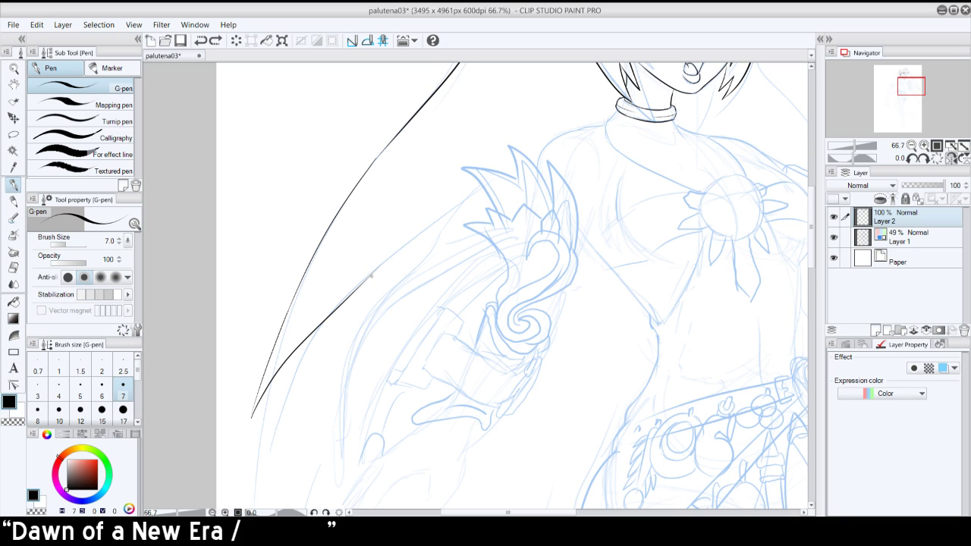
- Extend the near-side back hair's inner edge with a smooth line up to the spikes of the arm guard
{"action": "left_click_drag", "start_coordinate": [367, 281], "coordinate": [474, 194]}
{"action": "key", "text": "ctrl+z"}
{"action": "left_click_drag", "start_coordinate": [377, 267], "coordinate": [472, 196]}
{"action": "key", "text": "ctrl+z"}
{"action": "left_click_drag", "start_coordinate": [357, 292], "coordinate": [470, 197]}
{"action": "key", "text": "ctrl+z"}
{"action": "mouse_move", "coordinate": [378, 265]}
{"action": "left_mouse_down"}
{"action": "mouse_move", "coordinate": [470, 197]}
{"action": "mouse_move", "coordinate": [354, 291]}
{"action": "left_mouse_up"}
{"action": "key", "text": "ctrl+z"}
- Flip the view and ink the far-side back hair contour from below the side locks down to the upper arm
{"action": "left_click", "coordinate": [947, 158]}
{"action": "mouse_move", "coordinate": [914, 91]}
{"action": "left_mouse_down"}
{"action": "mouse_move", "coordinate": [923, 104]}
{"action": "mouse_move", "coordinate": [905, 86]}
{"action": "left_mouse_up"}
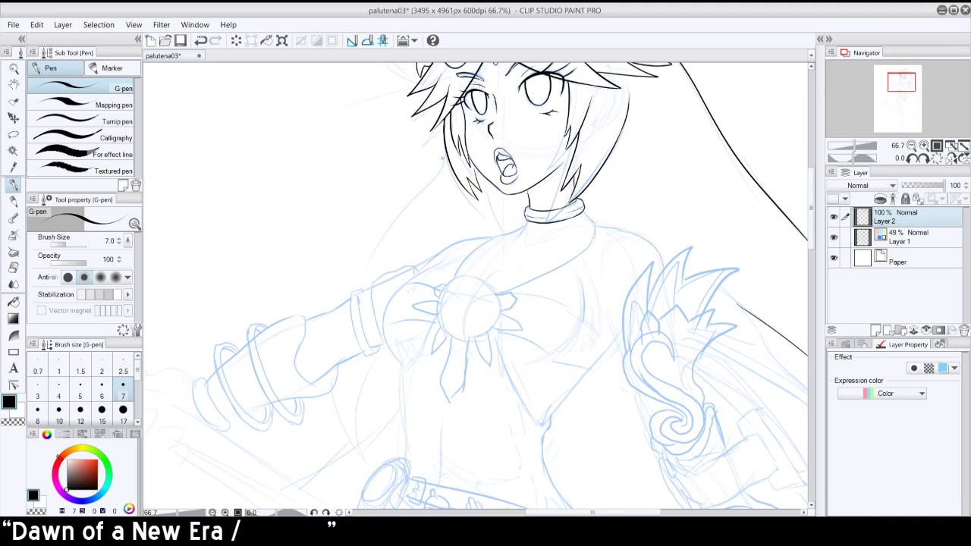
{"action": "left_click_drag", "start_coordinate": [446, 150], "coordinate": [362, 272]}
{"action": "key", "text": "ctrl+z"}
{"action": "mouse_move", "coordinate": [445, 148]}
{"action": "left_mouse_down"}
{"action": "mouse_move", "coordinate": [404, 207]}
{"action": "mouse_move", "coordinate": [361, 292]}
{"action": "left_mouse_up"}
{"action": "key", "text": "ctrl+z"}
{"action": "mouse_move", "coordinate": [445, 150]}
{"action": "left_mouse_down"}
{"action": "mouse_move", "coordinate": [365, 274]}
{"action": "mouse_move", "coordinate": [369, 254]}
{"action": "left_mouse_up"}
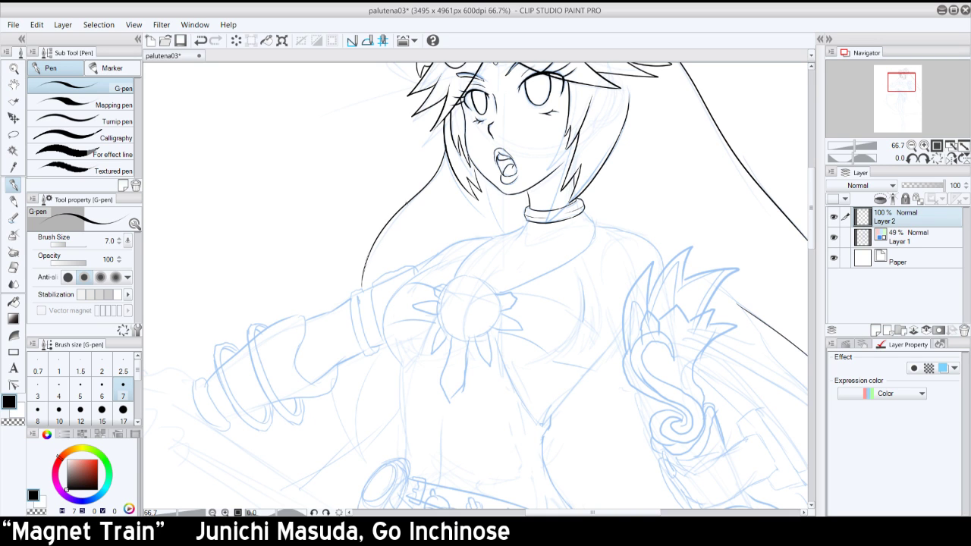
- Ink a small curved stroke on the far shoulder beside the collar to start the chain
{"action": "left_click", "coordinate": [924, 145]}
{"action": "left_click_drag", "start_coordinate": [914, 92], "coordinate": [911, 91]}
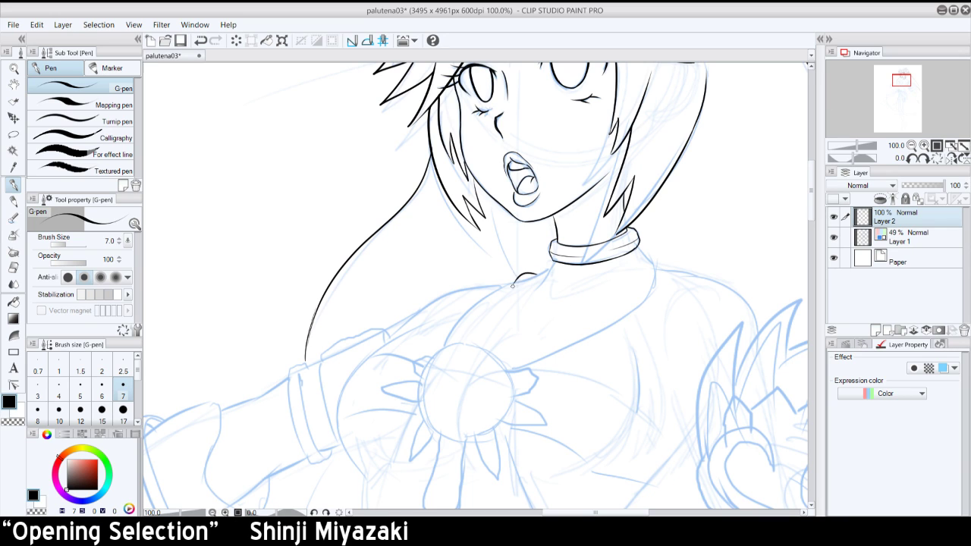
{"action": "mouse_move", "coordinate": [527, 278]}
{"action": "left_mouse_down"}
{"action": "mouse_move", "coordinate": [516, 272]}
{"action": "mouse_move", "coordinate": [504, 283]}
{"action": "mouse_move", "coordinate": [501, 269]}
{"action": "mouse_move", "coordinate": [494, 286]}
{"action": "mouse_move", "coordinate": [510, 262]}
{"action": "left_mouse_up"}
- Rotate the canvas to -30 degrees and ink the chain's first slim link on the far shoulder
{"action": "left_click", "coordinate": [912, 159]}
{"action": "left_click", "coordinate": [912, 159]}
{"action": "key", "text": "ctrl+z"}
{"action": "key", "text": "ctrl+z"}
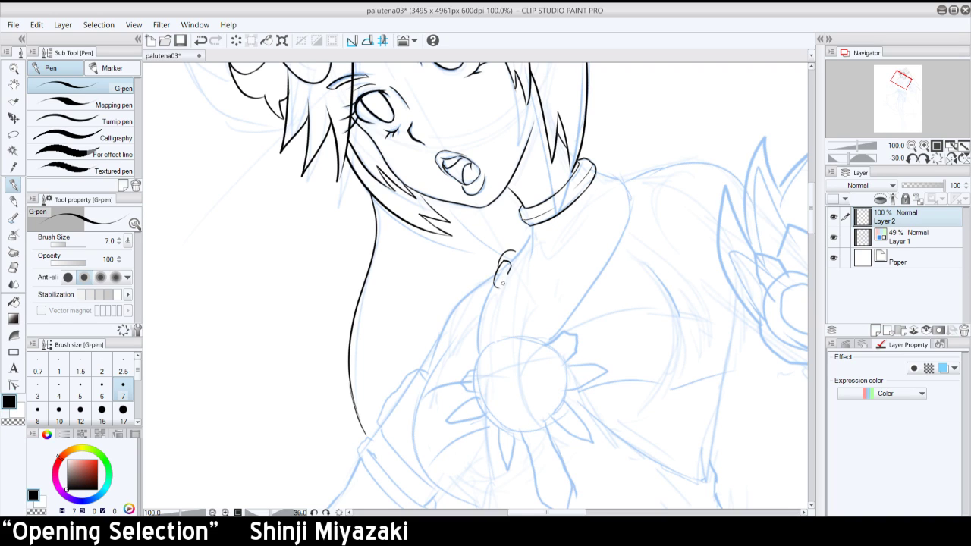
{"action": "key", "text": "ctrl+z"}
{"action": "mouse_move", "coordinate": [509, 254]}
{"action": "left_mouse_down"}
{"action": "mouse_move", "coordinate": [495, 285]}
{"action": "mouse_move", "coordinate": [510, 256]}
{"action": "mouse_move", "coordinate": [508, 279]}
{"action": "left_mouse_up"}
{"action": "key", "text": "ctrl+z"}
{"action": "key", "text": "ctrl+z"}
{"action": "key", "text": "ctrl+z"}
{"action": "key", "text": "ctrl+z"}
{"action": "key", "text": "ctrl+z"}
{"action": "key", "text": "ctrl+z"}
{"action": "key", "text": "ctrl+z"}
{"action": "key", "text": "ctrl+z"}
{"action": "left_click_drag", "start_coordinate": [507, 257], "coordinate": [515, 250]}
{"action": "key", "text": "ctrl+z"}
- Ink the round second chain link around the lower end of the first slim link
{"action": "left_click_drag", "start_coordinate": [494, 276], "coordinate": [485, 307]}
{"action": "key", "text": "ctrl+z"}
{"action": "key", "text": "ctrl+z"}
{"action": "left_click_drag", "start_coordinate": [496, 270], "coordinate": [484, 304]}
{"action": "key", "text": "ctrl+z"}
{"action": "left_click_drag", "start_coordinate": [496, 271], "coordinate": [483, 308]}
{"action": "key", "text": "ctrl+z"}
{"action": "key", "text": "ctrl+z"}
{"action": "left_click_drag", "start_coordinate": [497, 271], "coordinate": [483, 307]}
{"action": "key", "text": "ctrl+z"}
{"action": "left_click_drag", "start_coordinate": [497, 271], "coordinate": [483, 304]}
{"action": "key", "text": "ctrl+z"}
{"action": "left_click_drag", "start_coordinate": [496, 271], "coordinate": [483, 304]}
{"action": "key", "text": "ctrl+z"}
{"action": "key", "text": "ctrl+z"}
{"action": "key", "text": "ctrl+z"}
{"action": "left_click_drag", "start_coordinate": [497, 270], "coordinate": [483, 304]}
{"action": "key", "text": "ctrl+z"}
{"action": "mouse_move", "coordinate": [497, 271]}
{"action": "left_mouse_down"}
{"action": "mouse_move", "coordinate": [483, 303]}
{"action": "mouse_move", "coordinate": [502, 303]}
{"action": "left_mouse_up"}
{"action": "key", "text": "ctrl+z"}
{"action": "key", "text": "ctrl+z"}
{"action": "left_click_drag", "start_coordinate": [496, 279], "coordinate": [490, 291]}
{"action": "key", "text": "ctrl+z"}
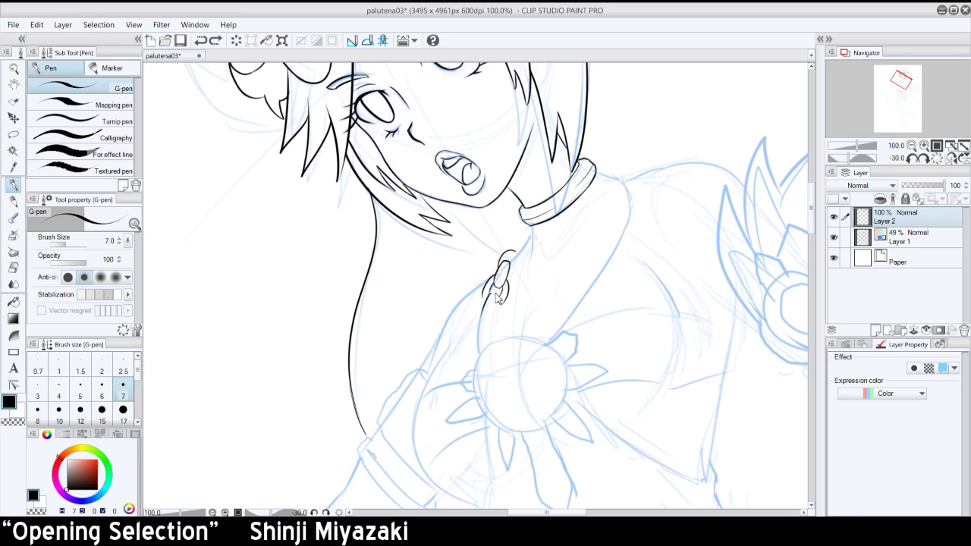
- Ink the chain's next elongated link towards the sun medallion and return the canvas upright
{"action": "mouse_move", "coordinate": [496, 281]}
{"action": "left_mouse_down"}
{"action": "mouse_move", "coordinate": [484, 329]}
{"action": "mouse_move", "coordinate": [496, 316]}
{"action": "mouse_move", "coordinate": [480, 284]}
{"action": "mouse_move", "coordinate": [503, 298]}
{"action": "left_mouse_up"}
{"action": "key", "text": "ctrl+z"}
{"action": "key", "text": "ctrl+z"}
{"action": "key", "text": "ctrl+z"}
{"action": "key", "text": "ctrl+z"}
{"action": "key", "text": "ctrl+z"}
{"action": "key", "text": "ctrl+z"}
{"action": "key", "text": "ctrl+z"}
{"action": "key", "text": "ctrl+z"}
{"action": "key", "text": "ctrl+z"}
{"action": "left_click", "coordinate": [937, 159]}
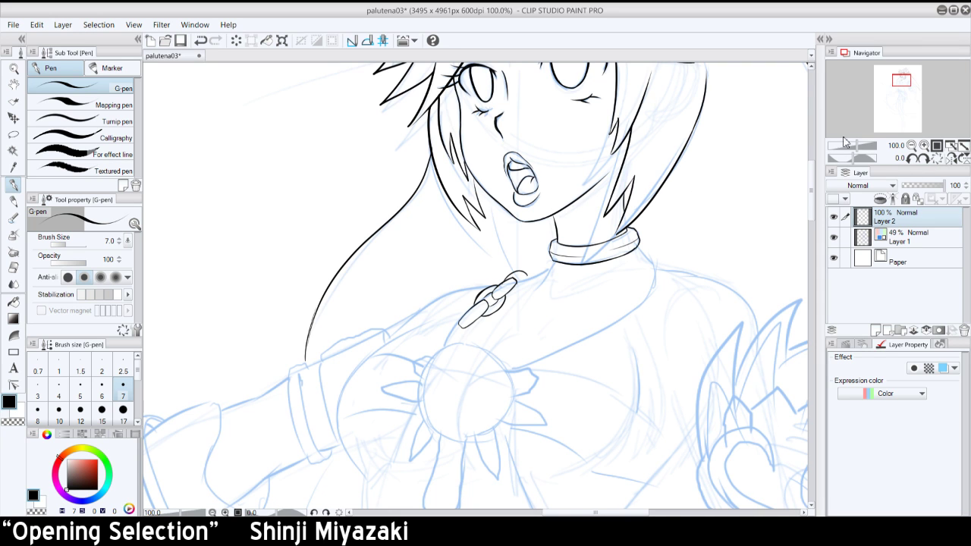
{"action": "left_click_drag", "start_coordinate": [897, 93], "coordinate": [899, 88]}
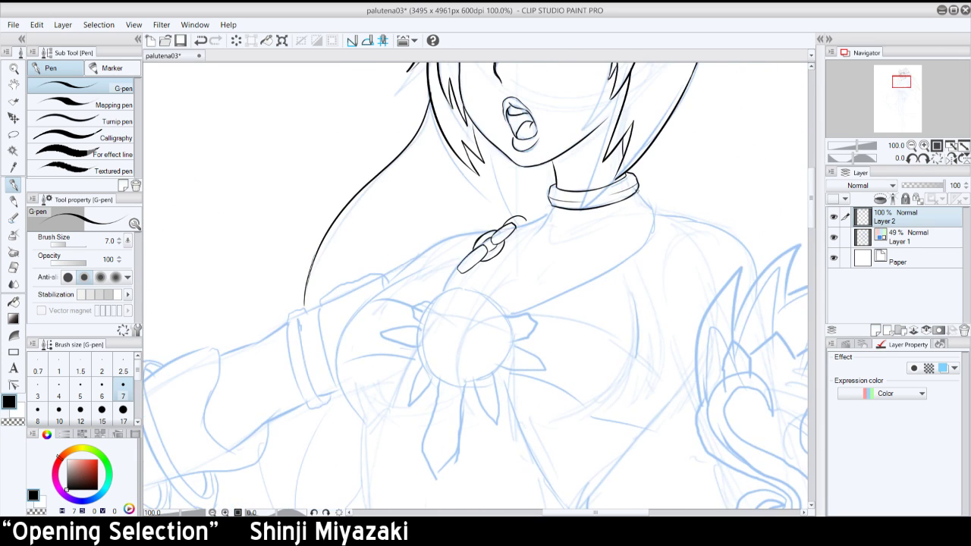
{"action": "key", "text": "ctrl+z"}
{"action": "mouse_move", "coordinate": [451, 267]}
{"action": "left_mouse_down"}
{"action": "mouse_move", "coordinate": [444, 286]}
{"action": "mouse_move", "coordinate": [465, 277]}
{"action": "mouse_move", "coordinate": [453, 278]}
{"action": "mouse_move", "coordinate": [461, 289]}
{"action": "left_mouse_up"}
{"action": "key", "text": "ctrl+z"}
{"action": "key", "text": "ctrl+z"}
{"action": "key", "text": "ctrl+z"}
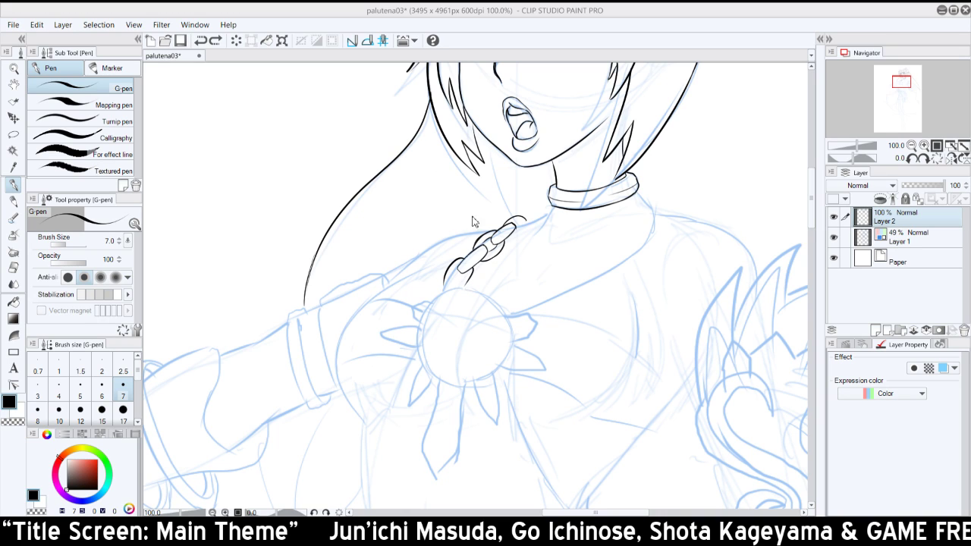
{"action": "key", "text": "ctrl+z"}
{"action": "key", "text": "ctrl+z"}
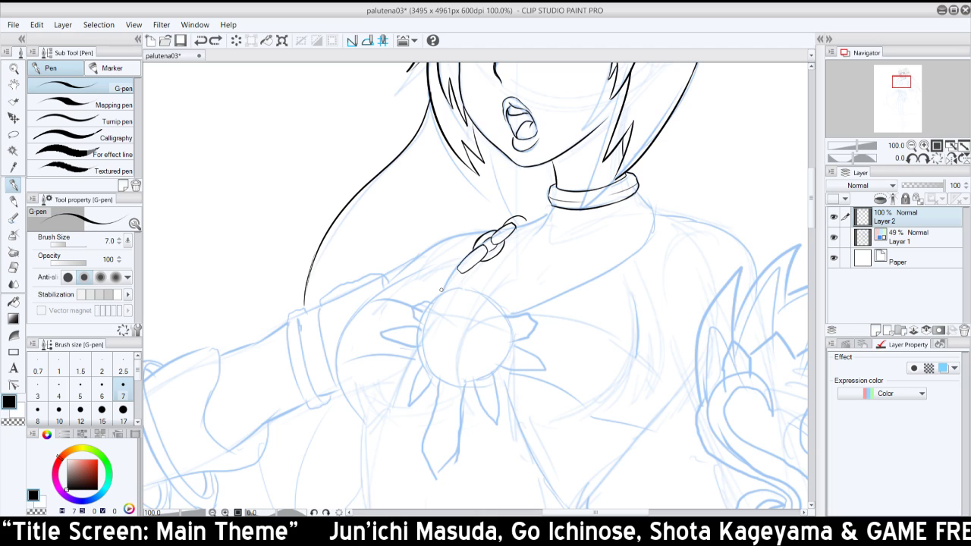
- Ink a curled claw-shaped ornament on the medallion's upper edge and join it to the chain with a small connector
{"action": "mouse_move", "coordinate": [453, 287]}
{"action": "left_mouse_down"}
{"action": "mouse_move", "coordinate": [434, 280]}
{"action": "mouse_move", "coordinate": [445, 302]}
{"action": "mouse_move", "coordinate": [435, 304]}
{"action": "left_mouse_up"}
{"action": "key", "text": "ctrl+z"}
{"action": "left_click_drag", "start_coordinate": [457, 271], "coordinate": [464, 268]}
{"action": "left_click", "coordinate": [924, 146]}
{"action": "left_click", "coordinate": [924, 145]}
{"action": "left_click", "coordinate": [924, 146]}
{"action": "left_click", "coordinate": [924, 145]}
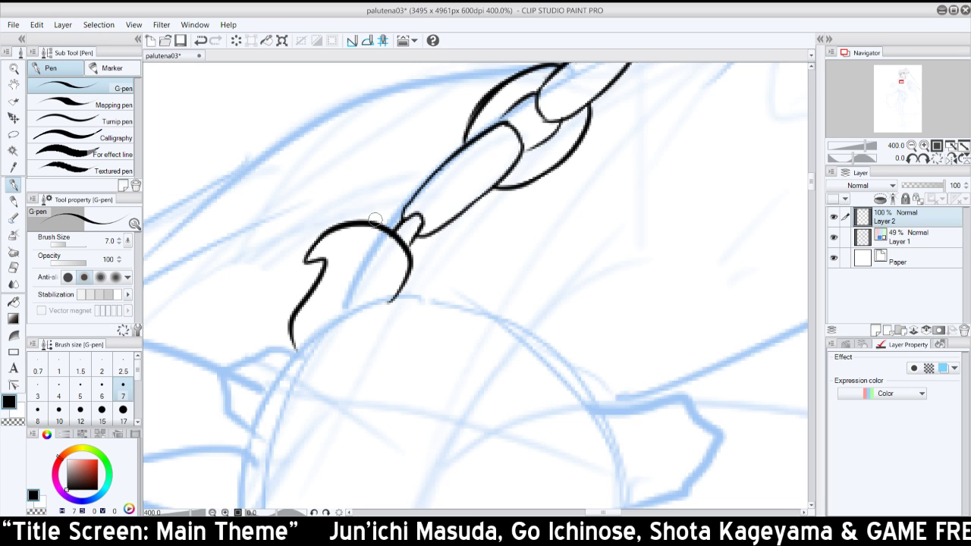
{"action": "left_click", "coordinate": [912, 147]}
{"action": "left_click", "coordinate": [912, 147]}
{"action": "left_click", "coordinate": [912, 146]}
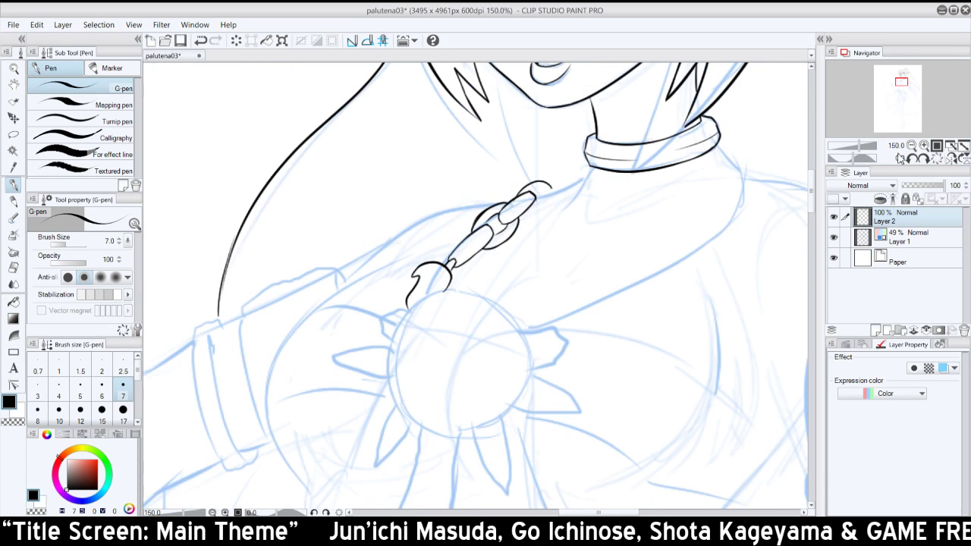
- Ink a second curled ornament with a small round bead on the near-side upper edge of the sun medallion
{"action": "left_click_drag", "start_coordinate": [515, 314], "coordinate": [591, 311]}
{"action": "key", "text": "ctrl+z"}
{"action": "mouse_move", "coordinate": [514, 305]}
{"action": "left_mouse_down"}
{"action": "mouse_move", "coordinate": [549, 324]}
{"action": "mouse_move", "coordinate": [525, 290]}
{"action": "mouse_move", "coordinate": [588, 291]}
{"action": "mouse_move", "coordinate": [560, 325]}
{"action": "left_mouse_up"}
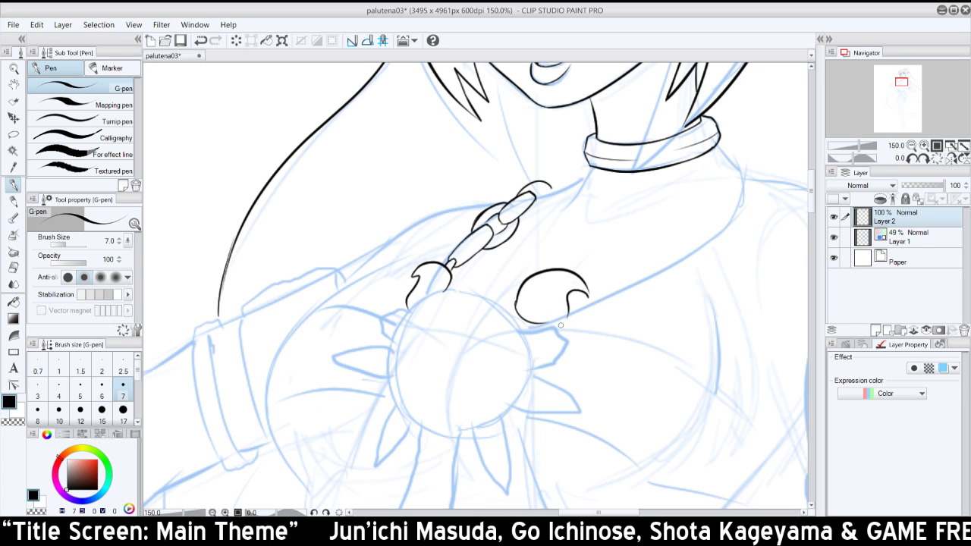
{"action": "key", "text": "ctrl+z"}
{"action": "mouse_move", "coordinate": [589, 291]}
{"action": "left_mouse_down"}
{"action": "mouse_move", "coordinate": [554, 299]}
{"action": "mouse_move", "coordinate": [554, 318]}
{"action": "mouse_move", "coordinate": [576, 288]}
{"action": "left_mouse_up"}
{"action": "key", "text": "ctrl+z"}
{"action": "key", "text": "ctrl+z"}
{"action": "left_click_drag", "start_coordinate": [541, 323], "coordinate": [584, 292]}
{"action": "key", "text": "ctrl+z"}
{"action": "mouse_move", "coordinate": [521, 315]}
{"action": "left_mouse_down"}
{"action": "mouse_move", "coordinate": [523, 323]}
{"action": "mouse_move", "coordinate": [516, 314]}
{"action": "left_mouse_up"}
{"action": "key", "text": "ctrl+z"}
{"action": "key", "text": "ctrl+z"}
{"action": "key", "text": "ctrl+z"}
- Replace the loose loop at the upper end of the far shoulder chain with the start of a thin link
{"action": "left_click_drag", "start_coordinate": [901, 82], "coordinate": [907, 82]}
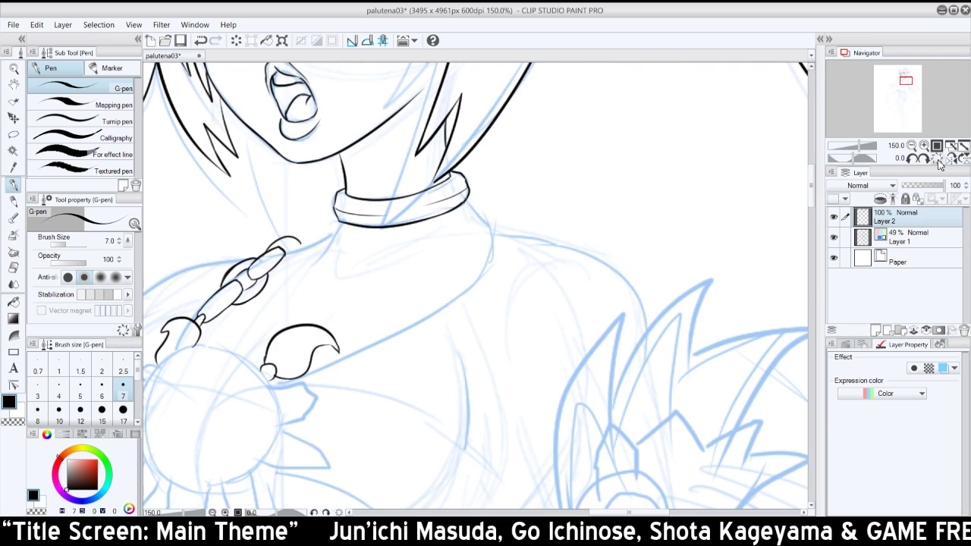
{"action": "left_click", "coordinate": [951, 159]}
{"action": "left_click", "coordinate": [910, 159]}
{"action": "left_click", "coordinate": [911, 159]}
{"action": "left_click", "coordinate": [911, 158]}
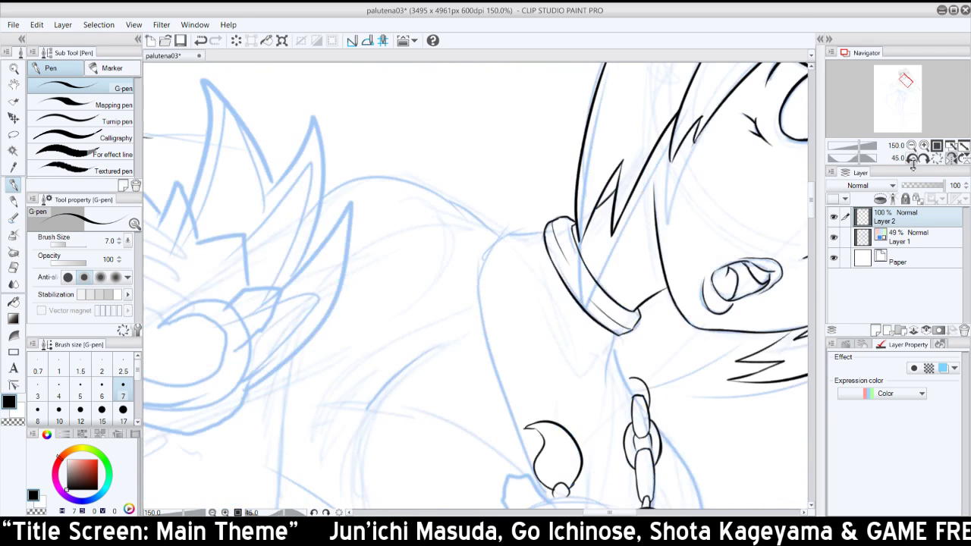
{"action": "mouse_move", "coordinate": [908, 83]}
{"action": "left_mouse_down"}
{"action": "mouse_move", "coordinate": [907, 93]}
{"action": "mouse_move", "coordinate": [905, 84]}
{"action": "left_mouse_up"}
{"action": "left_click", "coordinate": [933, 159]}
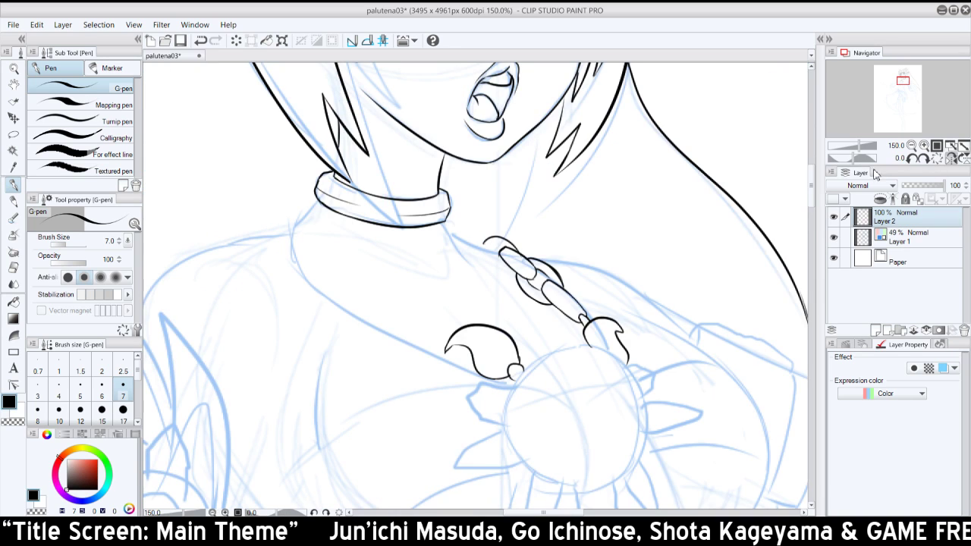
{"action": "mouse_move", "coordinate": [480, 248]}
{"action": "left_mouse_down"}
{"action": "mouse_move", "coordinate": [502, 237]}
{"action": "mouse_move", "coordinate": [466, 242]}
{"action": "mouse_move", "coordinate": [500, 248]}
{"action": "mouse_move", "coordinate": [492, 244]}
{"action": "left_mouse_up"}
{"action": "key", "text": "ctrl+z"}
{"action": "key", "text": "ctrl+z"}
{"action": "key", "text": "ctrl+z"}
{"action": "key", "text": "ctrl+z"}
{"action": "key", "text": "ctrl+z"}
{"action": "mouse_move", "coordinate": [493, 243]}
{"action": "left_mouse_down"}
{"action": "mouse_move", "coordinate": [504, 249]}
{"action": "mouse_move", "coordinate": [495, 250]}
{"action": "left_mouse_up"}
{"action": "key", "text": "ctrl+z"}
{"action": "key", "text": "ctrl+z"}
{"action": "key", "text": "ctrl+z"}
{"action": "left_click_drag", "start_coordinate": [497, 243], "coordinate": [504, 247]}
{"action": "key", "text": "ctrl+z"}
{"action": "key", "text": "ctrl+z"}
{"action": "left_click", "coordinate": [934, 157]}
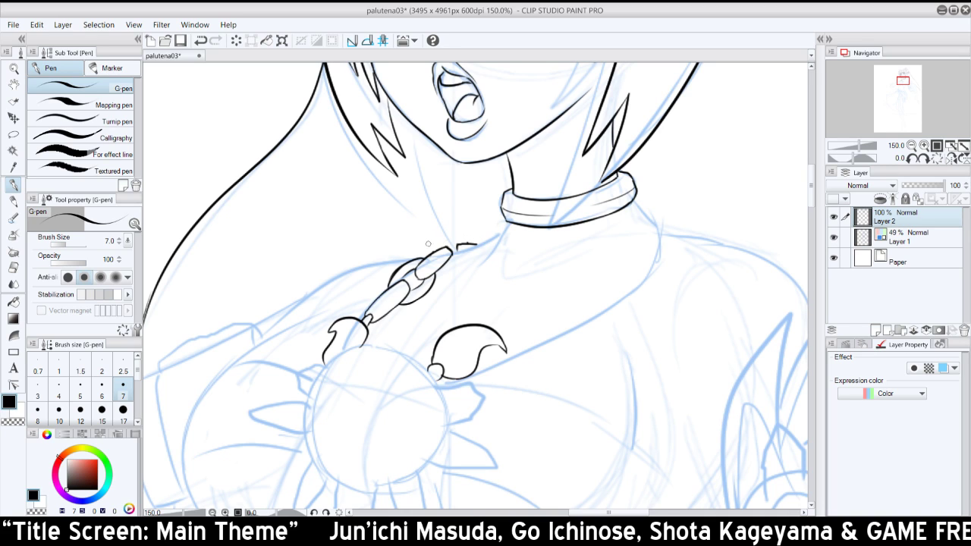
- Ink the upper curve of a round link around the far chain's top end
{"action": "mouse_move", "coordinate": [431, 252]}
{"action": "left_mouse_down"}
{"action": "mouse_move", "coordinate": [470, 244]}
{"action": "mouse_move", "coordinate": [460, 239]}
{"action": "left_mouse_up"}
{"action": "key", "text": "ctrl+z"}
{"action": "key", "text": "ctrl+z"}
{"action": "key", "text": "ctrl+z"}
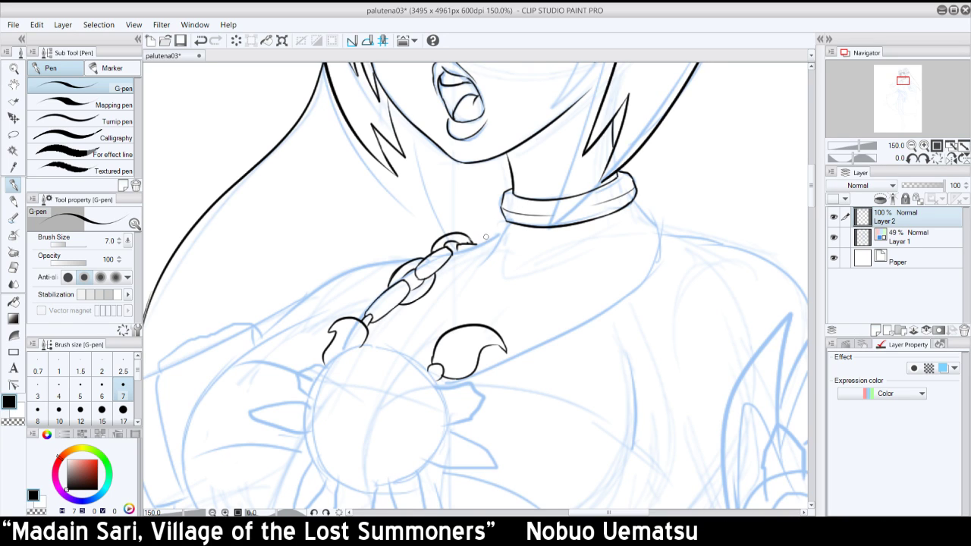
{"action": "key", "text": "ctrl+z"}
{"action": "left_click_drag", "start_coordinate": [447, 242], "coordinate": [475, 240]}
- Ink the lower curve of the far chain's top round link and run the thin last link towards the collar
{"action": "mouse_move", "coordinate": [438, 268]}
{"action": "left_mouse_down"}
{"action": "mouse_move", "coordinate": [497, 236]}
{"action": "mouse_move", "coordinate": [468, 261]}
{"action": "mouse_move", "coordinate": [476, 244]}
{"action": "left_mouse_up"}
{"action": "key", "text": "ctrl+z"}
{"action": "key", "text": "ctrl+z"}
{"action": "key", "text": "ctrl+z"}
{"action": "key", "text": "ctrl+z"}
{"action": "key", "text": "ctrl+z"}
{"action": "key", "text": "ctrl+z"}
{"action": "key", "text": "ctrl+z"}
- Ink a small connector at the tip of the near-side curled ornament and start the outline of the first large link
{"action": "left_click_drag", "start_coordinate": [493, 330], "coordinate": [510, 334]}
{"action": "key", "text": "ctrl+z"}
{"action": "mouse_move", "coordinate": [507, 327]}
{"action": "left_mouse_down"}
{"action": "mouse_move", "coordinate": [507, 335]}
{"action": "mouse_move", "coordinate": [540, 291]}
{"action": "left_mouse_up"}
{"action": "key", "text": "ctrl+z"}
{"action": "left_click_drag", "start_coordinate": [502, 330], "coordinate": [546, 284]}
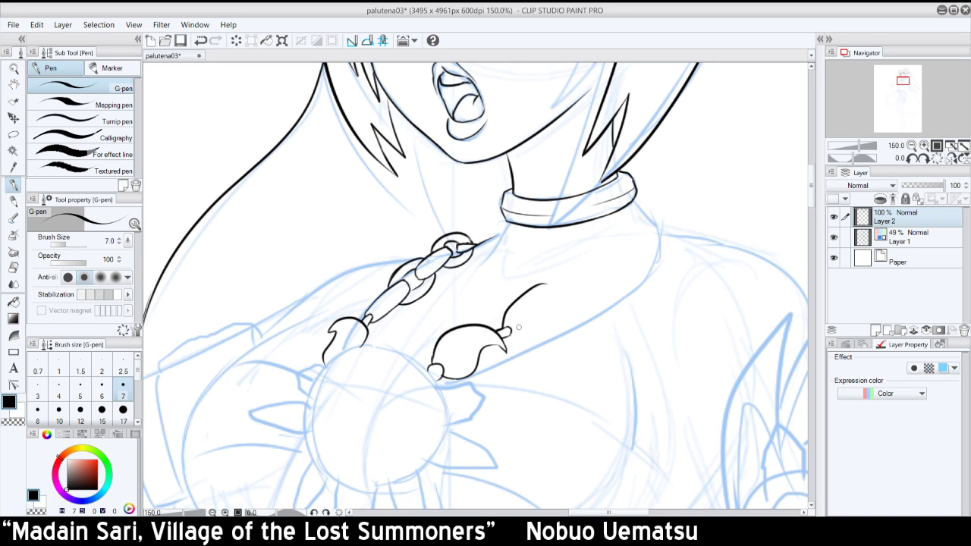
{"action": "key", "text": "ctrl+z"}
{"action": "mouse_move", "coordinate": [512, 342]}
{"action": "left_mouse_down"}
{"action": "mouse_move", "coordinate": [547, 332]}
{"action": "mouse_move", "coordinate": [548, 294]}
{"action": "left_mouse_up"}
{"action": "key", "text": "ctrl+z"}
{"action": "key", "text": "ctrl+z"}
{"action": "mouse_move", "coordinate": [503, 325]}
{"action": "left_mouse_down"}
{"action": "mouse_move", "coordinate": [547, 286]}
{"action": "mouse_move", "coordinate": [520, 342]}
{"action": "mouse_move", "coordinate": [554, 333]}
{"action": "left_mouse_up"}
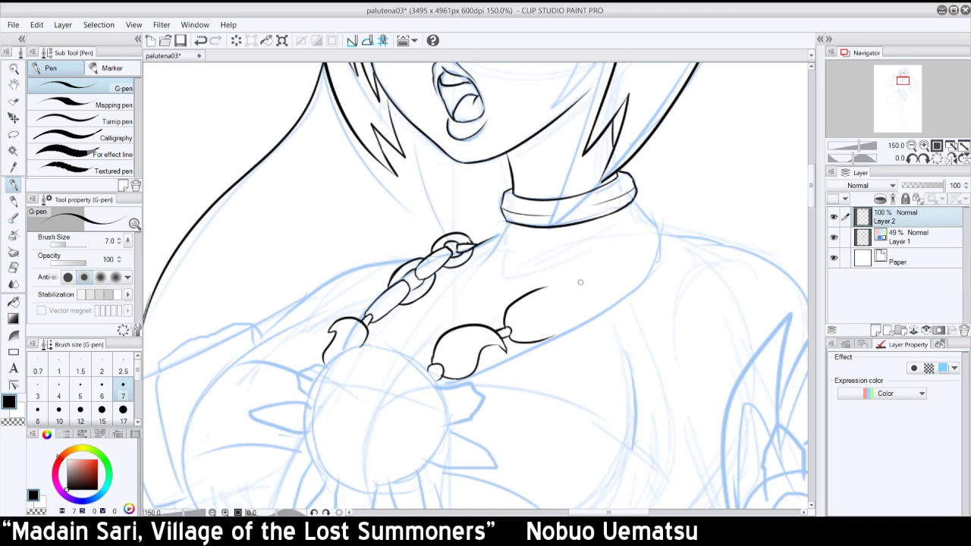
- Ink the long edges of a slim link threaded into the near chain's first large link
{"action": "mouse_move", "coordinate": [580, 282]}
{"action": "left_mouse_down"}
{"action": "mouse_move", "coordinate": [546, 311]}
{"action": "mouse_move", "coordinate": [552, 299]}
{"action": "mouse_move", "coordinate": [550, 315]}
{"action": "mouse_move", "coordinate": [594, 298]}
{"action": "mouse_move", "coordinate": [550, 301]}
{"action": "mouse_move", "coordinate": [599, 282]}
{"action": "left_mouse_up"}
{"action": "key", "text": "ctrl+z"}
{"action": "key", "text": "ctrl+z"}
{"action": "left_click_drag", "start_coordinate": [548, 304], "coordinate": [592, 278]}
{"action": "left_click", "coordinate": [939, 159]}
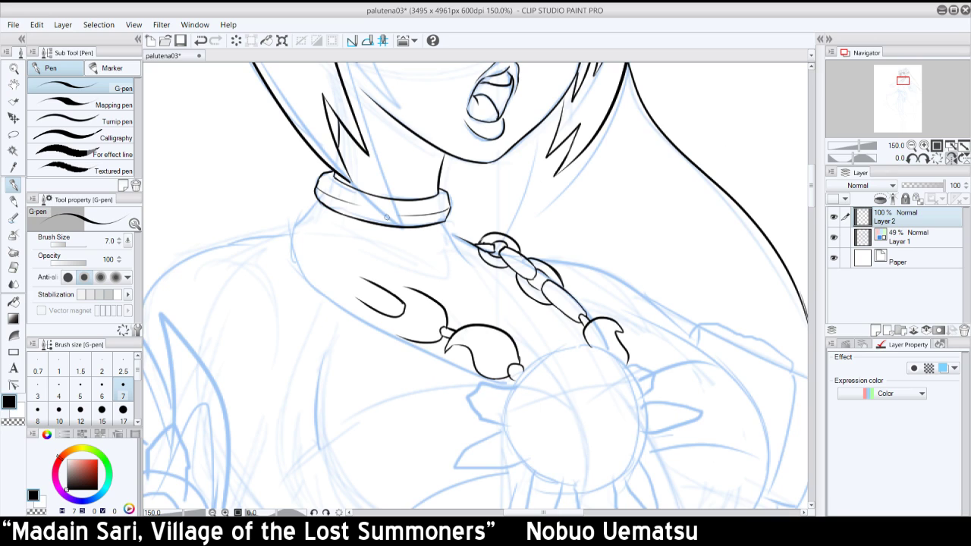
- Close the outlines of the near chain's first large link and slim link, and ink the large link's inner opening
{"action": "mouse_move", "coordinate": [362, 279]}
{"action": "left_mouse_down"}
{"action": "mouse_move", "coordinate": [346, 287]}
{"action": "mouse_move", "coordinate": [378, 312]}
{"action": "mouse_move", "coordinate": [416, 288]}
{"action": "left_mouse_up"}
{"action": "key", "text": "ctrl+z"}
{"action": "key", "text": "ctrl+z"}
{"action": "left_click_drag", "start_coordinate": [375, 313], "coordinate": [416, 342]}
{"action": "key", "text": "ctrl+z"}
{"action": "key", "text": "ctrl+z"}
{"action": "mouse_move", "coordinate": [394, 295]}
{"action": "left_mouse_down"}
{"action": "mouse_move", "coordinate": [422, 307]}
{"action": "mouse_move", "coordinate": [421, 328]}
{"action": "mouse_move", "coordinate": [427, 319]}
{"action": "left_mouse_up"}
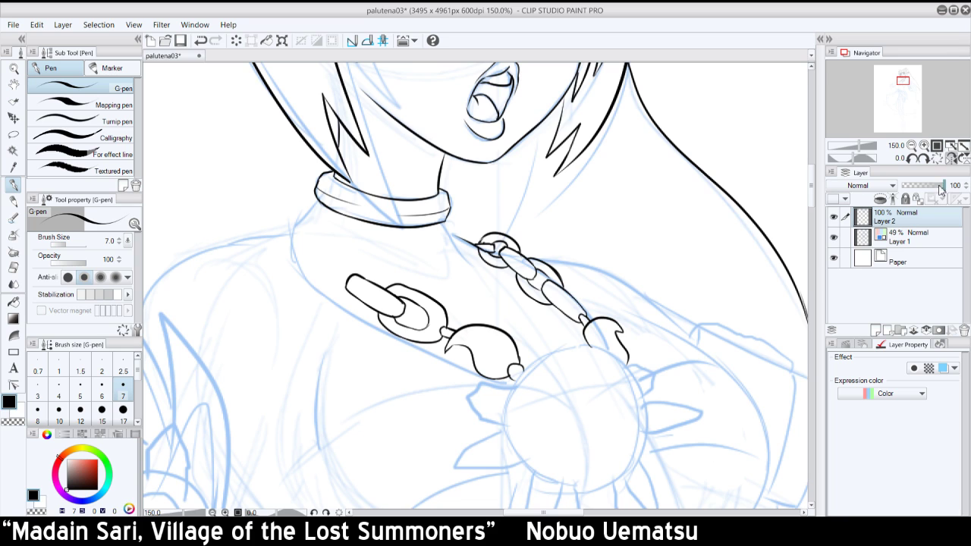
{"action": "left_click", "coordinate": [948, 158]}
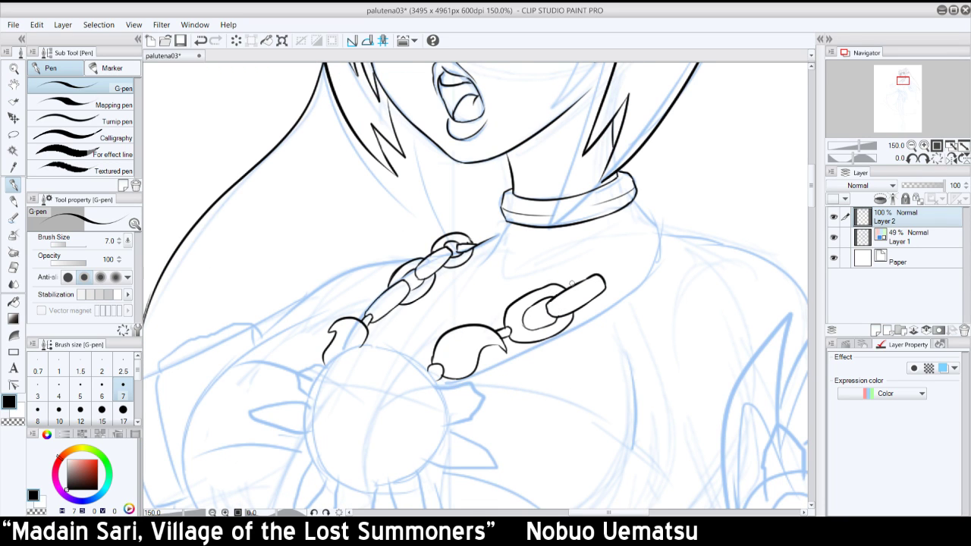
- Ink the upper curve of the near chain's second large link around the slim link's upper end
{"action": "mouse_move", "coordinate": [574, 283]}
{"action": "left_mouse_down"}
{"action": "mouse_move", "coordinate": [624, 246]}
{"action": "mouse_move", "coordinate": [610, 250]}
{"action": "left_mouse_up"}
{"action": "key", "text": "ctrl+z"}
{"action": "key", "text": "ctrl+z"}
{"action": "key", "text": "ctrl+z"}
{"action": "key", "text": "ctrl+z"}
{"action": "mouse_move", "coordinate": [575, 285]}
{"action": "left_mouse_down"}
{"action": "mouse_move", "coordinate": [611, 251]}
{"action": "mouse_move", "coordinate": [620, 285]}
{"action": "mouse_move", "coordinate": [599, 307]}
{"action": "mouse_move", "coordinate": [624, 294]}
{"action": "mouse_move", "coordinate": [611, 306]}
{"action": "mouse_move", "coordinate": [649, 269]}
{"action": "left_mouse_up"}
{"action": "key", "text": "ctrl+z"}
{"action": "key", "text": "ctrl+z"}
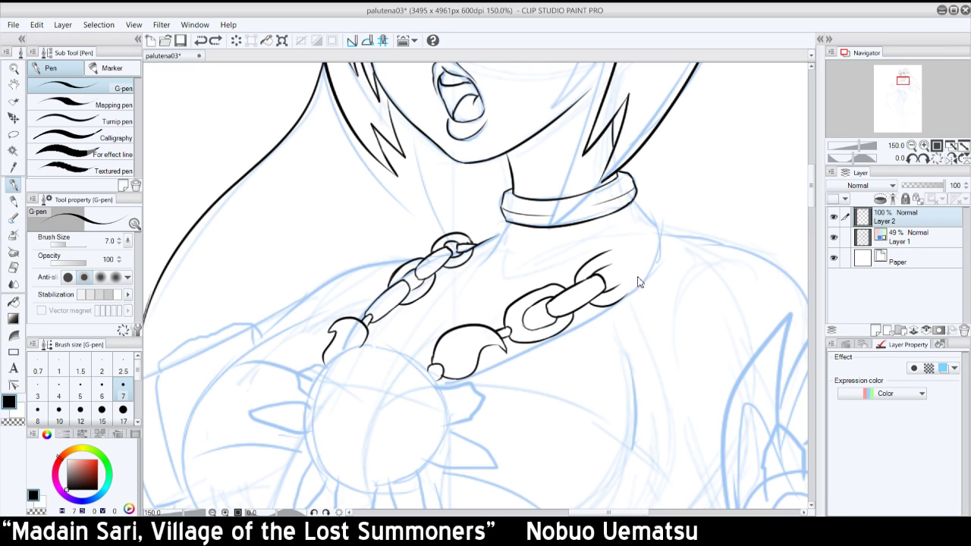
- Ink the lower outline of the near chain's second large link along the sketched neckline
{"action": "key", "text": "ctrl+z"}
{"action": "left_click_drag", "start_coordinate": [619, 301], "coordinate": [646, 277]}
{"action": "key", "text": "ctrl+z"}
{"action": "key", "text": "ctrl+z"}
{"action": "key", "text": "ctrl+z"}
{"action": "key", "text": "ctrl+z"}
{"action": "mouse_move", "coordinate": [613, 305]}
{"action": "left_mouse_down"}
{"action": "mouse_move", "coordinate": [653, 267]}
{"action": "mouse_move", "coordinate": [630, 277]}
{"action": "left_mouse_up"}
{"action": "key", "text": "ctrl+z"}
{"action": "left_click", "coordinate": [951, 159]}
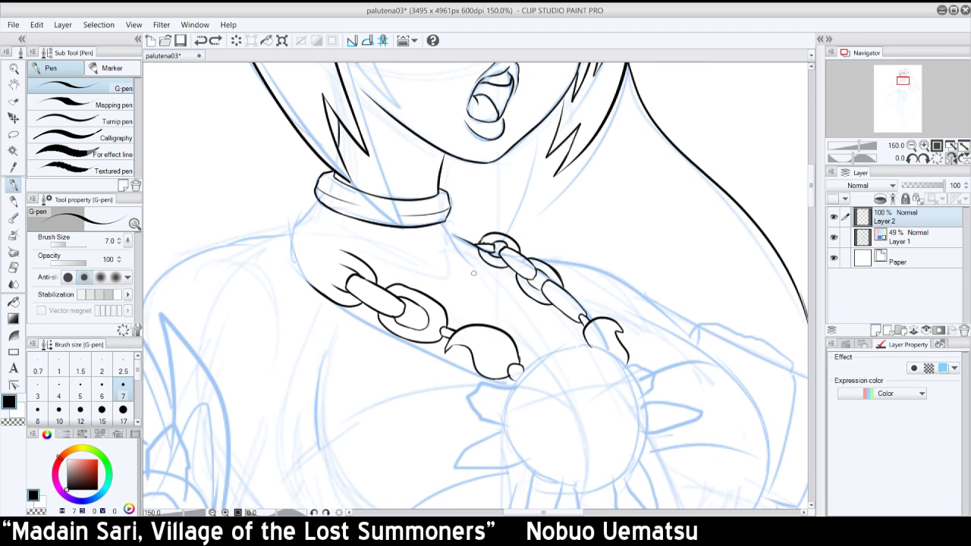
- Ink the side edges and lower end of another slim link running from the second large link up to the shoulder
{"action": "left_click_drag", "start_coordinate": [323, 278], "coordinate": [303, 232]}
{"action": "key", "text": "ctrl+z"}
{"action": "mouse_move", "coordinate": [320, 274]}
{"action": "left_mouse_down"}
{"action": "mouse_move", "coordinate": [343, 249]}
{"action": "mouse_move", "coordinate": [321, 271]}
{"action": "mouse_move", "coordinate": [297, 232]}
{"action": "left_mouse_up"}
{"action": "key", "text": "ctrl+z"}
{"action": "key", "text": "ctrl+z"}
{"action": "key", "text": "ctrl+z"}
{"action": "mouse_move", "coordinate": [323, 274]}
{"action": "left_mouse_down"}
{"action": "mouse_move", "coordinate": [340, 256]}
{"action": "mouse_move", "coordinate": [321, 272]}
{"action": "mouse_move", "coordinate": [285, 237]}
{"action": "left_mouse_up"}
{"action": "left_click_drag", "start_coordinate": [334, 267], "coordinate": [306, 228]}
{"action": "key", "text": "ctrl+z"}
{"action": "left_click_drag", "start_coordinate": [316, 271], "coordinate": [331, 262]}
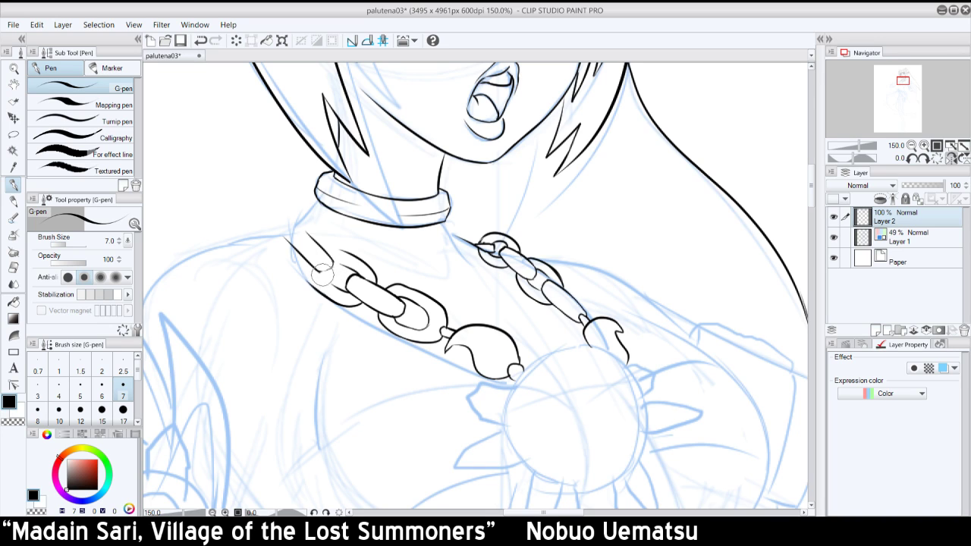
{"action": "left_click_drag", "start_coordinate": [324, 266], "coordinate": [331, 273]}
- Round off the shoulder end of the upper slim link and close the second large link's outline around it
{"action": "left_click_drag", "start_coordinate": [284, 238], "coordinate": [306, 230]}
{"action": "key", "text": "ctrl+z"}
{"action": "mouse_move", "coordinate": [300, 256]}
{"action": "left_mouse_down"}
{"action": "mouse_move", "coordinate": [338, 282]}
{"action": "mouse_move", "coordinate": [332, 262]}
{"action": "mouse_move", "coordinate": [341, 263]}
{"action": "mouse_move", "coordinate": [322, 246]}
{"action": "mouse_move", "coordinate": [348, 252]}
{"action": "mouse_move", "coordinate": [320, 242]}
{"action": "mouse_move", "coordinate": [349, 255]}
{"action": "left_mouse_up"}
{"action": "key", "text": "ctrl+z"}
{"action": "key", "text": "ctrl+z"}
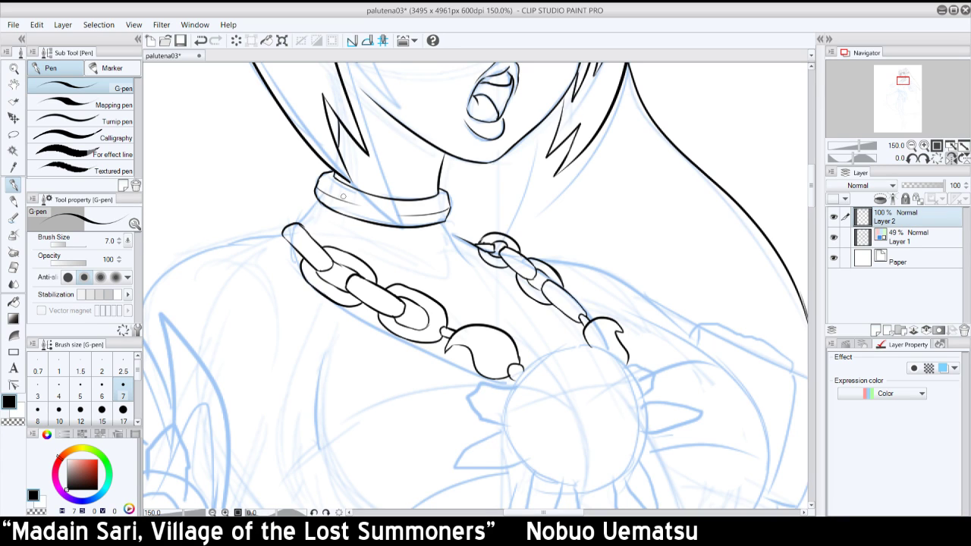
- Ink the outer curve of the near chain's last link where it wraps over the shoulder
{"action": "mouse_move", "coordinate": [276, 234]}
{"action": "left_mouse_down"}
{"action": "mouse_move", "coordinate": [284, 212]}
{"action": "mouse_move", "coordinate": [302, 213]}
{"action": "mouse_move", "coordinate": [289, 243]}
{"action": "mouse_move", "coordinate": [289, 210]}
{"action": "mouse_move", "coordinate": [283, 216]}
{"action": "mouse_move", "coordinate": [294, 214]}
{"action": "left_mouse_up"}
{"action": "key", "text": "ctrl+z"}
{"action": "key", "text": "ctrl+z"}
{"action": "key", "text": "ctrl+z"}
{"action": "key", "text": "ctrl+z"}
{"action": "left_click_drag", "start_coordinate": [291, 216], "coordinate": [303, 225]}
{"action": "key", "text": "ctrl+z"}
{"action": "key", "text": "ctrl+z"}
{"action": "key", "text": "ctrl+z"}
{"action": "mouse_move", "coordinate": [292, 248]}
{"action": "left_mouse_down"}
{"action": "mouse_move", "coordinate": [266, 233]}
{"action": "mouse_move", "coordinate": [297, 225]}
{"action": "mouse_move", "coordinate": [265, 230]}
{"action": "mouse_move", "coordinate": [308, 219]}
{"action": "mouse_move", "coordinate": [285, 219]}
{"action": "mouse_move", "coordinate": [303, 223]}
{"action": "mouse_move", "coordinate": [298, 217]}
{"action": "mouse_move", "coordinate": [311, 227]}
{"action": "mouse_move", "coordinate": [283, 217]}
{"action": "left_mouse_up"}
{"action": "key", "text": "ctrl+z"}
{"action": "key", "text": "ctrl+z"}
{"action": "key", "text": "ctrl+z"}
{"action": "key", "text": "ctrl+z"}
{"action": "key", "text": "ctrl+z"}
{"action": "left_click", "coordinate": [937, 147]}
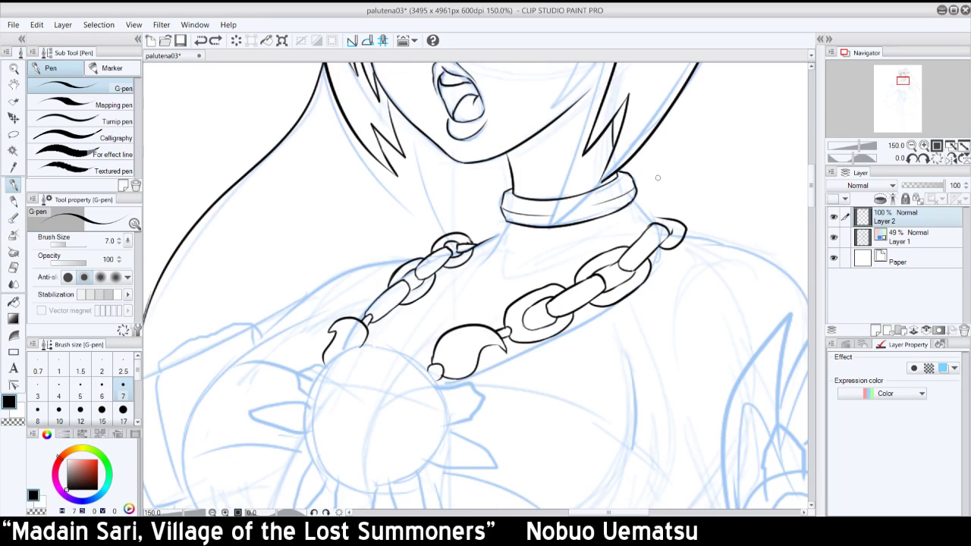
- Complete the near chain's last link with its neck-side edge and inner curve around the slim link's end
{"action": "mouse_move", "coordinate": [646, 215]}
{"action": "left_mouse_down"}
{"action": "mouse_move", "coordinate": [671, 228]}
{"action": "mouse_move", "coordinate": [650, 214]}
{"action": "left_mouse_up"}
{"action": "key", "text": "ctrl+z"}
{"action": "key", "text": "ctrl+z"}
{"action": "key", "text": "ctrl+z"}
{"action": "left_click_drag", "start_coordinate": [651, 222], "coordinate": [641, 235]}
{"action": "left_click_drag", "start_coordinate": [654, 222], "coordinate": [669, 229]}
{"action": "key", "text": "ctrl+z"}
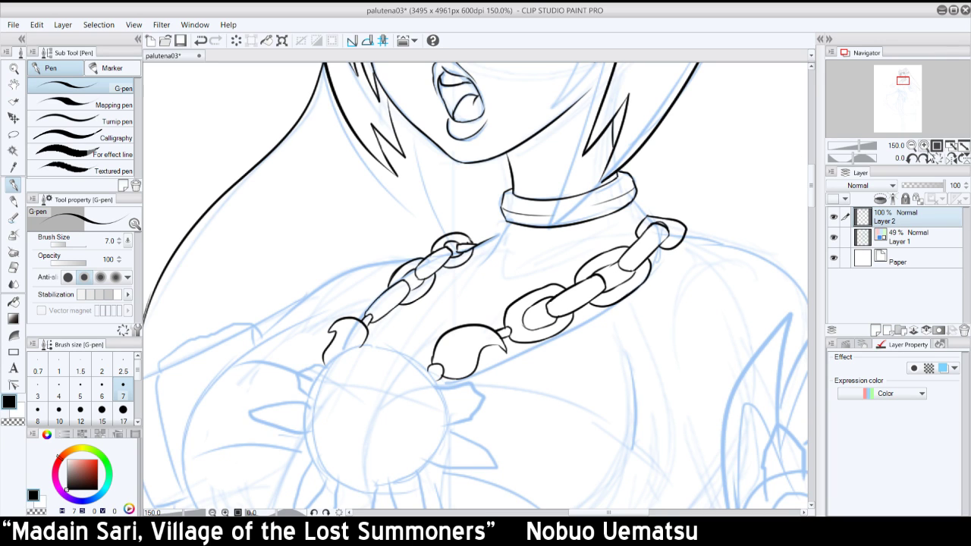
- Ink the short neck line from the collar to the near chain and the start of the shoulder line beyond it
{"action": "left_click", "coordinate": [912, 146]}
{"action": "left_click", "coordinate": [912, 145]}
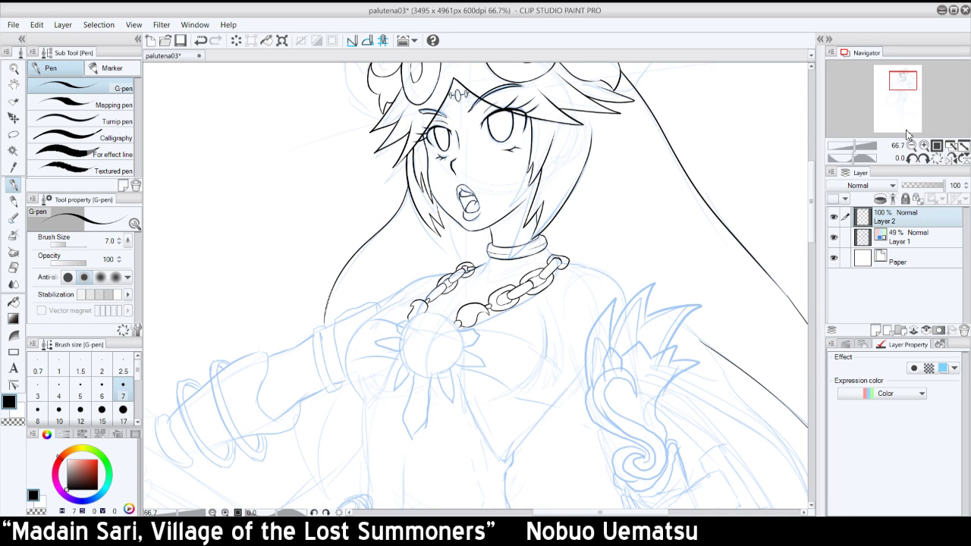
{"action": "left_click_drag", "start_coordinate": [902, 78], "coordinate": [904, 88]}
{"action": "left_click", "coordinate": [924, 145]}
{"action": "key", "text": "ctrl+z"}
{"action": "mouse_move", "coordinate": [354, 229]}
{"action": "left_mouse_down"}
{"action": "mouse_move", "coordinate": [373, 248]}
{"action": "mouse_move", "coordinate": [364, 239]}
{"action": "mouse_move", "coordinate": [455, 274]}
{"action": "left_mouse_up"}
{"action": "key", "text": "ctrl+z"}
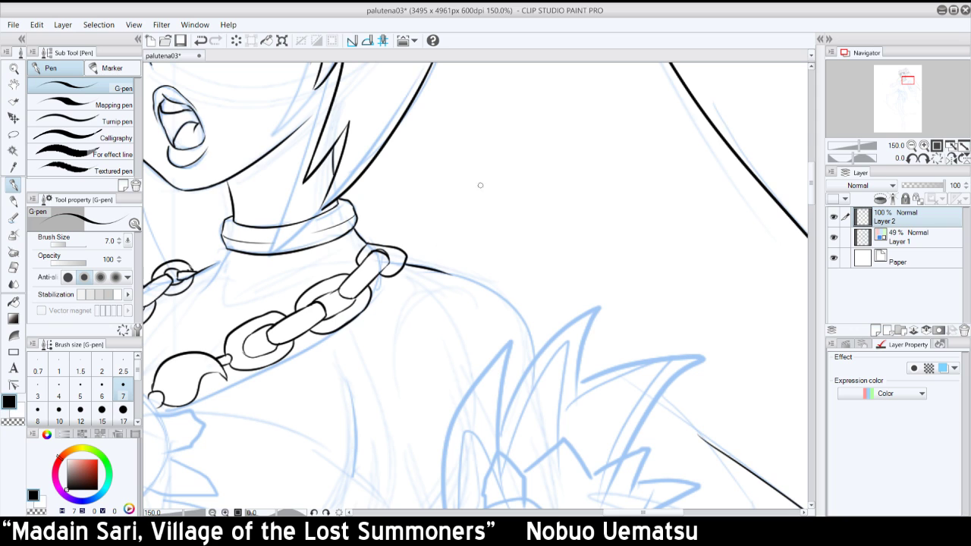
- Ink the near shoulder's rounded contour from the chain down to the spiky arm ornament
{"action": "left_click", "coordinate": [951, 158]}
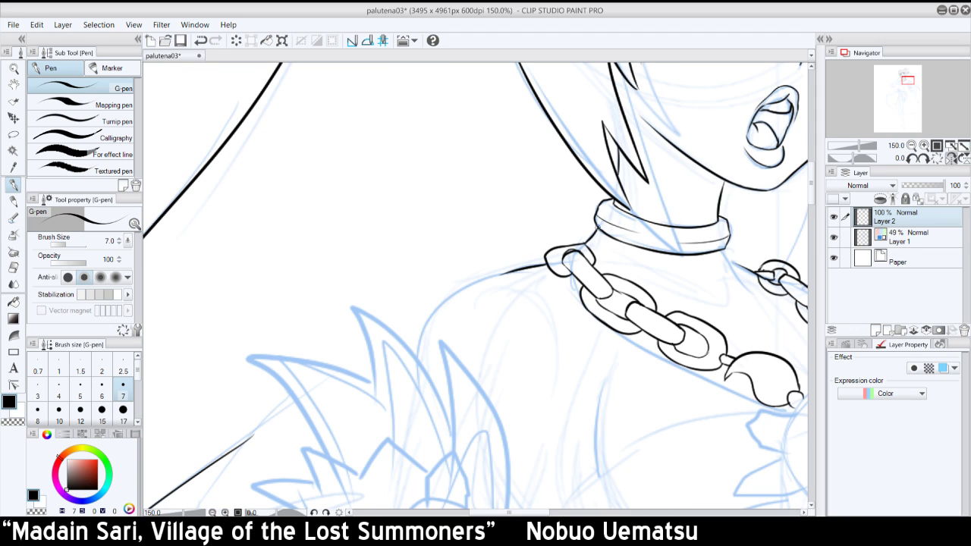
{"action": "left_click", "coordinate": [913, 159]}
{"action": "left_click", "coordinate": [913, 160]}
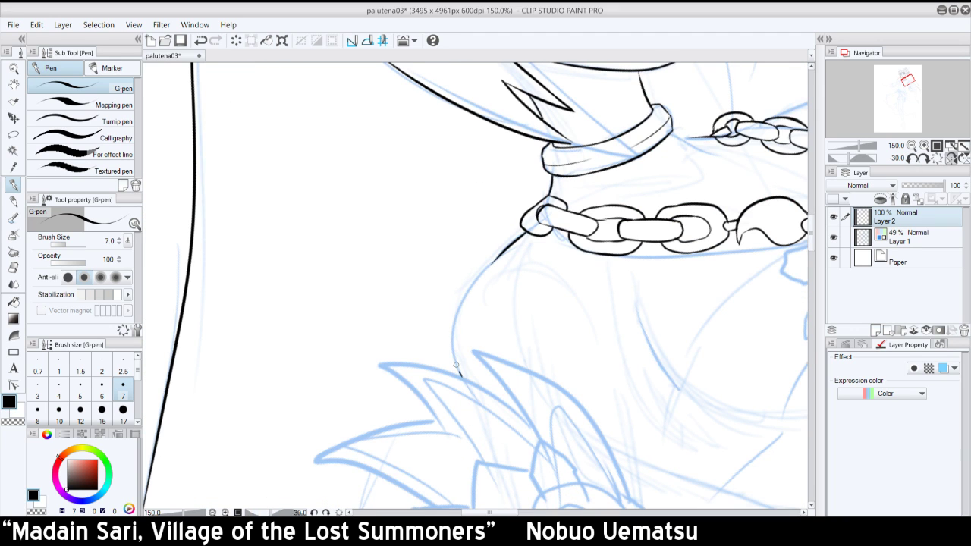
{"action": "left_click_drag", "start_coordinate": [455, 365], "coordinate": [514, 256]}
{"action": "key", "text": "ctrl+z"}
{"action": "mouse_move", "coordinate": [461, 377]}
{"action": "left_mouse_down"}
{"action": "mouse_move", "coordinate": [453, 325]}
{"action": "mouse_move", "coordinate": [538, 221]}
{"action": "left_mouse_up"}
{"action": "left_click_drag", "start_coordinate": [464, 298], "coordinate": [519, 249]}
{"action": "key", "text": "ctrl+z"}
{"action": "left_click_drag", "start_coordinate": [464, 299], "coordinate": [524, 243]}
{"action": "left_click", "coordinate": [934, 158]}
{"action": "left_click", "coordinate": [934, 158]}
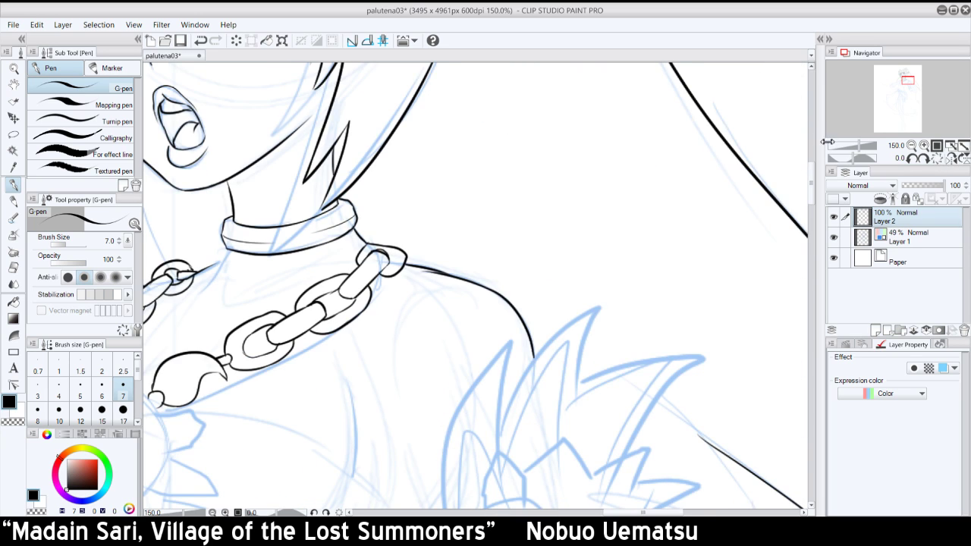
- Ink the far side of the neck below the collar and join it to the far chain's upper end
{"action": "left_click_drag", "start_coordinate": [910, 81], "coordinate": [903, 81]}
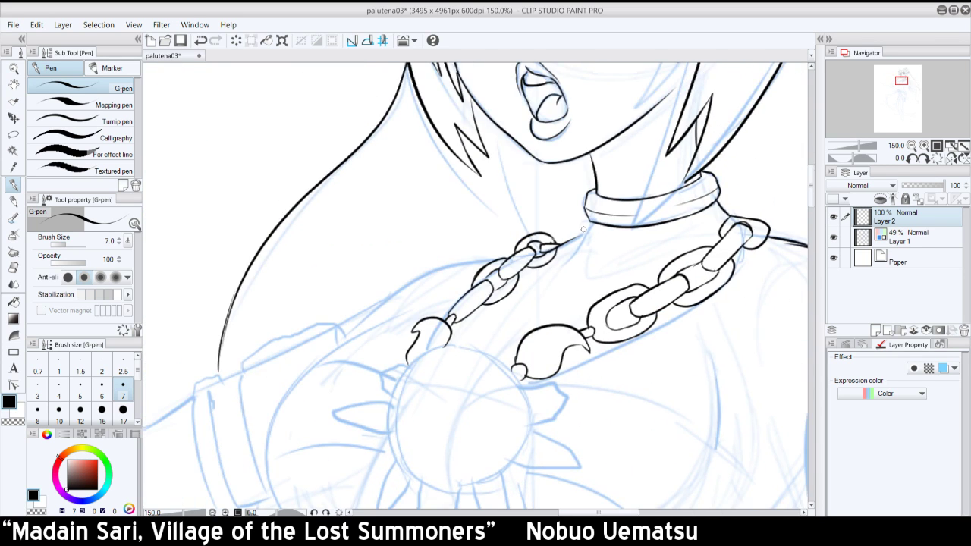
{"action": "left_click_drag", "start_coordinate": [591, 225], "coordinate": [561, 264]}
{"action": "key", "text": "ctrl+z"}
{"action": "left_click_drag", "start_coordinate": [590, 225], "coordinate": [562, 267]}
{"action": "key", "text": "ctrl+z"}
{"action": "mouse_move", "coordinate": [588, 231]}
{"action": "left_mouse_down"}
{"action": "mouse_move", "coordinate": [598, 227]}
{"action": "mouse_move", "coordinate": [565, 244]}
{"action": "left_mouse_up"}
{"action": "key", "text": "ctrl+z"}
{"action": "key", "text": "ctrl+z"}
{"action": "key", "text": "ctrl+z"}
{"action": "key", "text": "ctrl+z"}
{"action": "key", "text": "ctrl+z"}
{"action": "key", "text": "ctrl+z"}
{"action": "key", "text": "ctrl+z"}
{"action": "key", "text": "ctrl+z"}
{"action": "key", "text": "ctrl+z"}
- Ink the far shoulder's contour from the far chain down to the upper edge of the arm sleeve
{"action": "left_click", "coordinate": [916, 157]}
{"action": "left_click", "coordinate": [916, 158]}
{"action": "left_click_drag", "start_coordinate": [477, 255], "coordinate": [427, 299]}
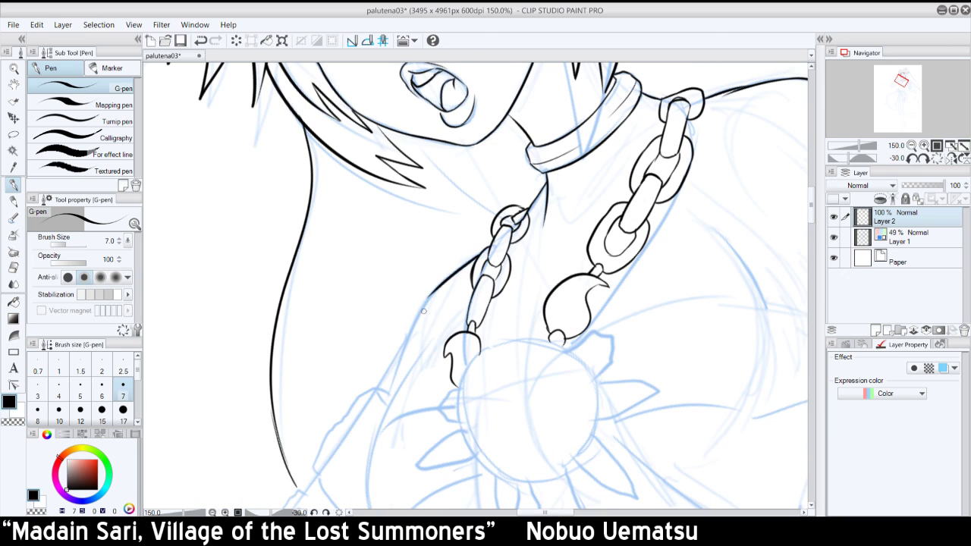
{"action": "key", "text": "ctrl+z"}
{"action": "left_click_drag", "start_coordinate": [478, 255], "coordinate": [421, 300]}
{"action": "key", "text": "ctrl+z"}
{"action": "key", "text": "ctrl+z"}
{"action": "left_click_drag", "start_coordinate": [376, 390], "coordinate": [410, 318]}
{"action": "key", "text": "ctrl+z"}
{"action": "mouse_move", "coordinate": [376, 389]}
{"action": "left_mouse_down"}
{"action": "mouse_move", "coordinate": [419, 304]}
{"action": "mouse_move", "coordinate": [379, 385]}
{"action": "mouse_move", "coordinate": [432, 288]}
{"action": "mouse_move", "coordinate": [483, 251]}
{"action": "left_mouse_up"}
{"action": "key", "text": "ctrl+z"}
{"action": "key", "text": "ctrl+z"}
{"action": "key", "text": "ctrl+z"}
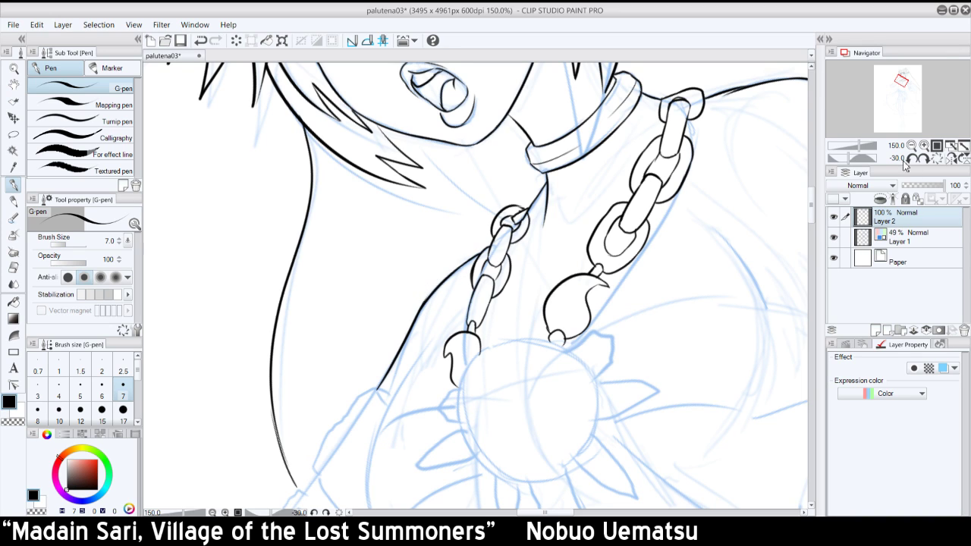
{"action": "left_click", "coordinate": [933, 157]}
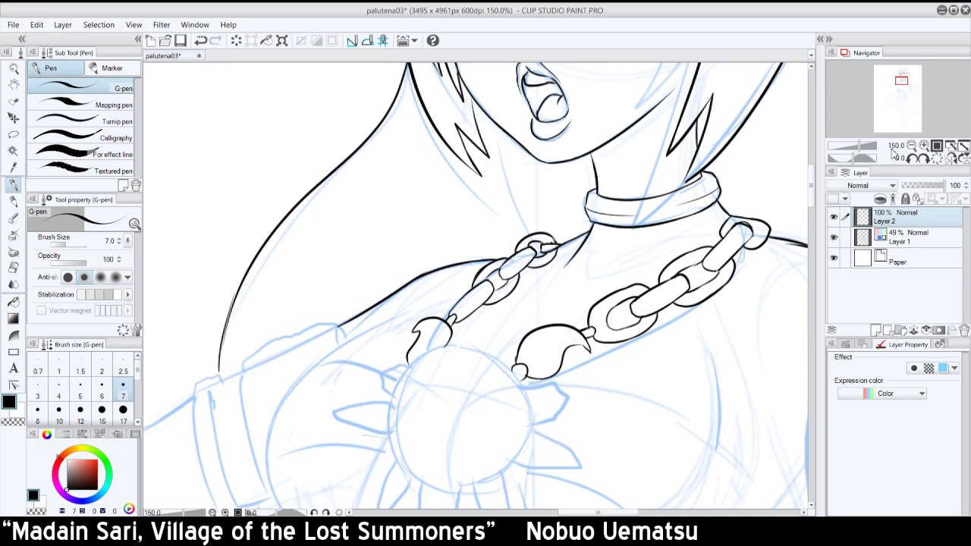
- Ink the short curved line where the far shoulder meets the upper edge of the sleeve
{"action": "left_click", "coordinate": [895, 82]}
{"action": "left_click_drag", "start_coordinate": [895, 82], "coordinate": [898, 80]}
{"action": "key", "text": "ctrl+z"}
{"action": "left_click_drag", "start_coordinate": [558, 284], "coordinate": [561, 293]}
{"action": "key", "text": "ctrl+z"}
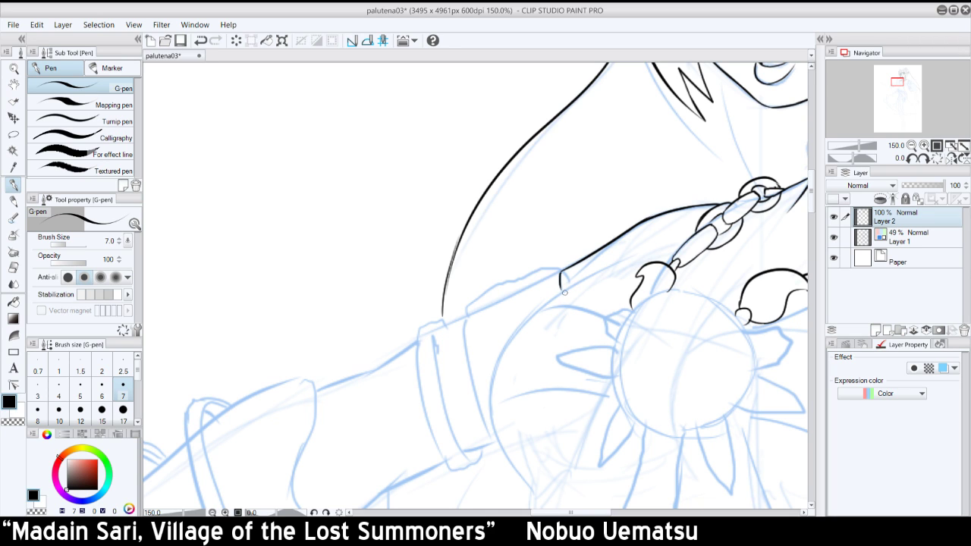
- Ink the upper part of the far breast's outer curve, running up beside the end of the far chain
{"action": "left_click", "coordinate": [911, 158]}
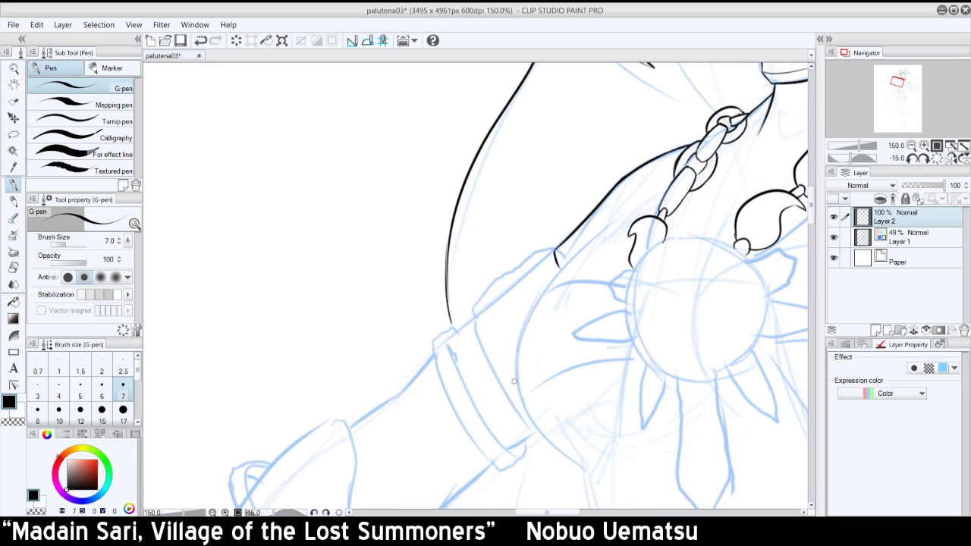
{"action": "mouse_move", "coordinate": [515, 382]}
{"action": "left_mouse_down"}
{"action": "mouse_move", "coordinate": [561, 266]}
{"action": "mouse_move", "coordinate": [626, 210]}
{"action": "left_mouse_up"}
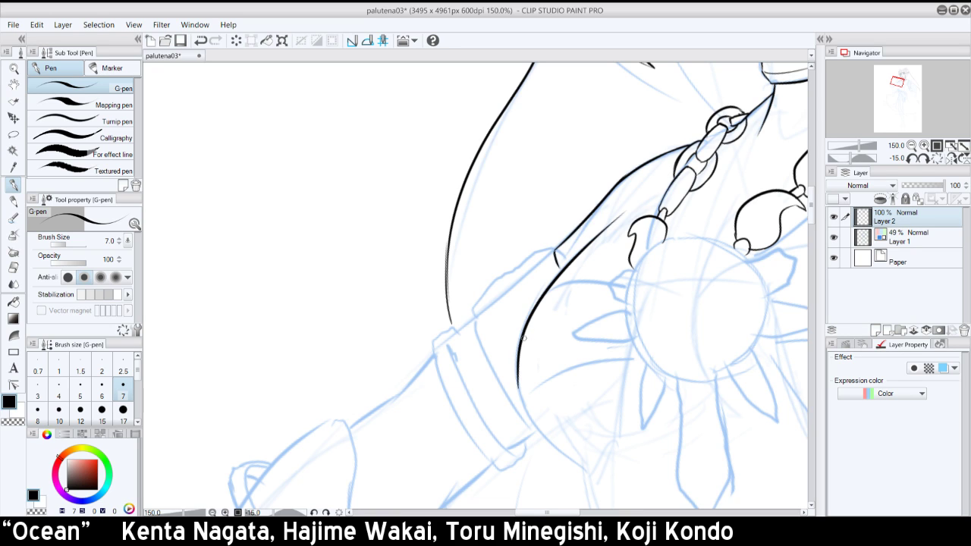
{"action": "key", "text": "ctrl+z"}
{"action": "left_click_drag", "start_coordinate": [584, 468], "coordinate": [537, 307]}
{"action": "key", "text": "ctrl+z"}
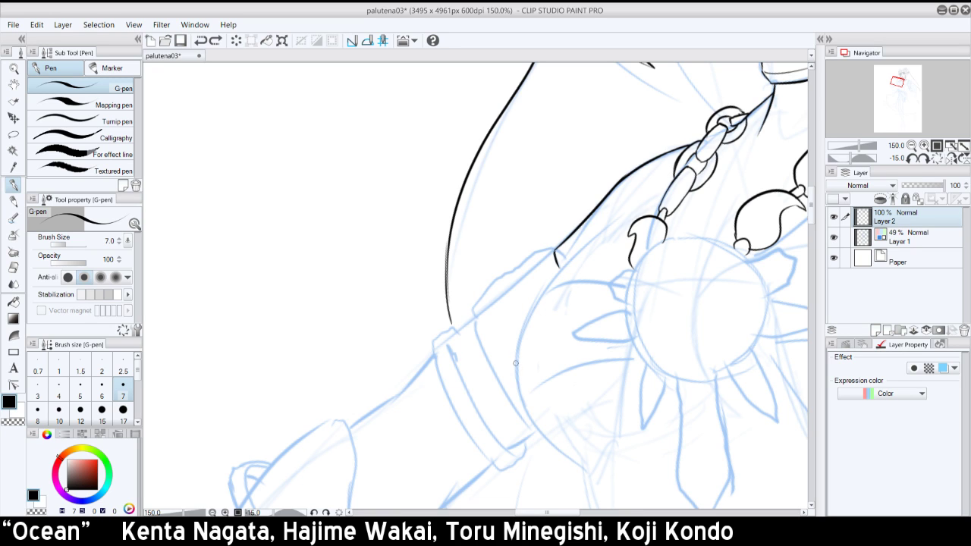
{"action": "mouse_move", "coordinate": [518, 381]}
{"action": "left_mouse_down"}
{"action": "mouse_move", "coordinate": [579, 254]}
{"action": "mouse_move", "coordinate": [617, 223]}
{"action": "left_mouse_up"}
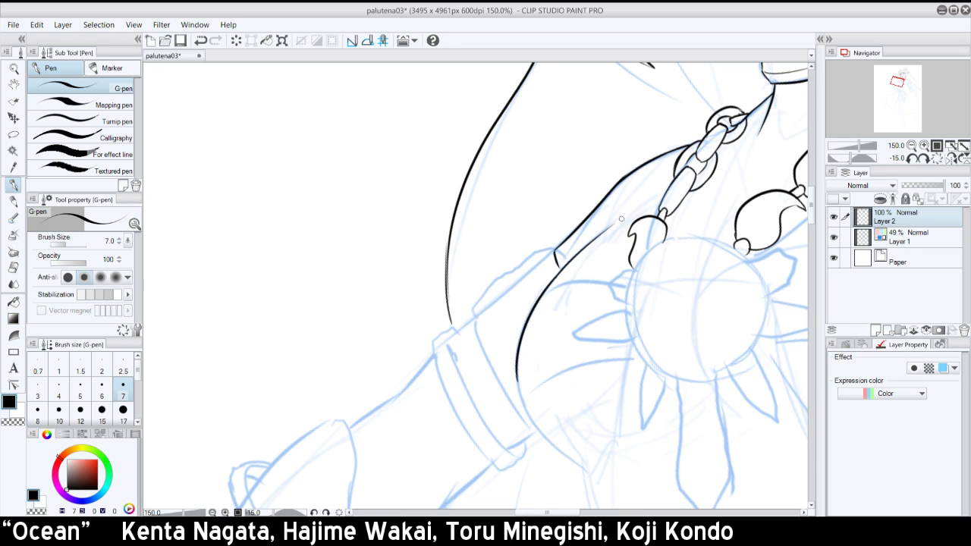
- Extend the far breast's outer curve around its lower side to the underside
{"action": "left_click", "coordinate": [938, 159]}
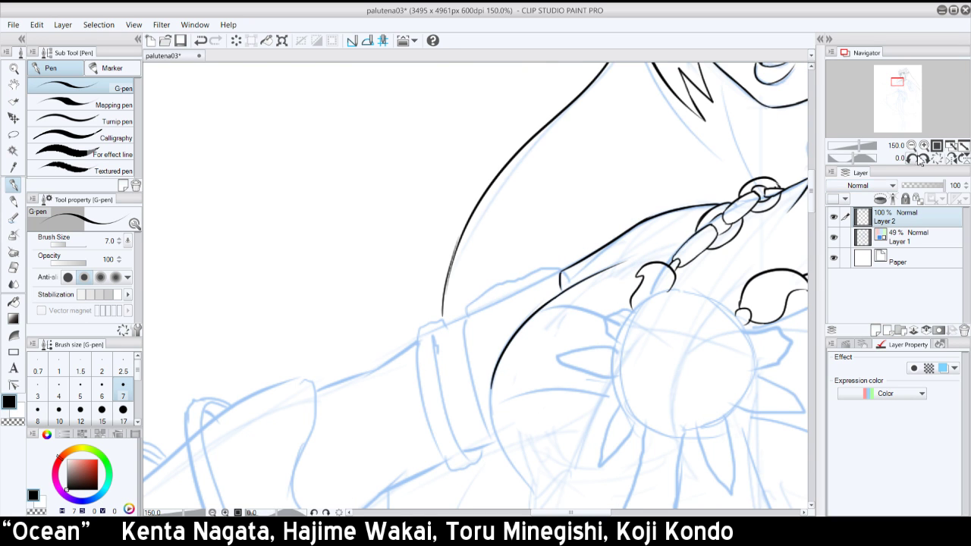
{"action": "left_click", "coordinate": [923, 160]}
{"action": "left_click", "coordinate": [923, 160]}
{"action": "left_click_drag", "start_coordinate": [898, 82], "coordinate": [900, 84]}
{"action": "mouse_move", "coordinate": [377, 341]}
{"action": "left_mouse_down"}
{"action": "mouse_move", "coordinate": [380, 254]}
{"action": "mouse_move", "coordinate": [425, 204]}
{"action": "mouse_move", "coordinate": [376, 259]}
{"action": "mouse_move", "coordinate": [372, 282]}
{"action": "left_mouse_up"}
{"action": "key", "text": "ctrl+z"}
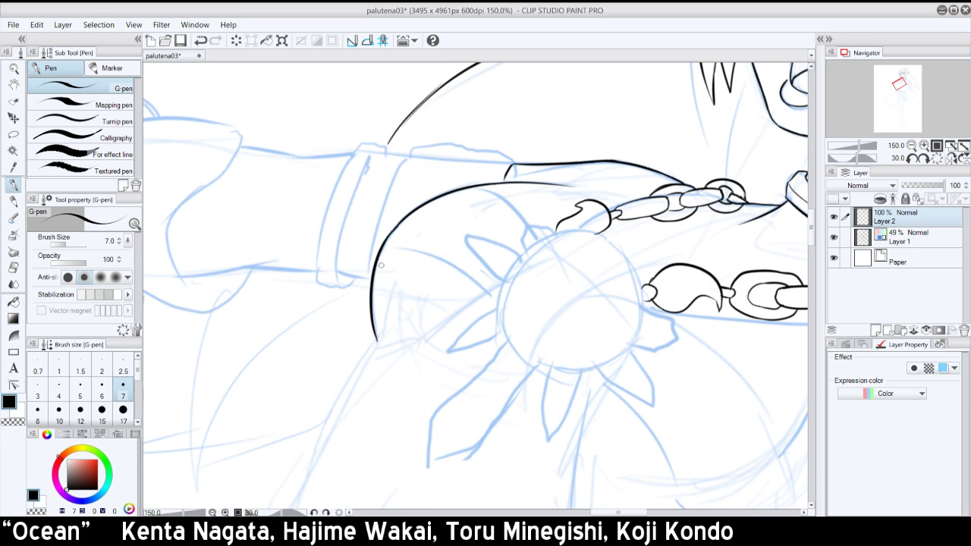
{"action": "left_click", "coordinate": [932, 157]}
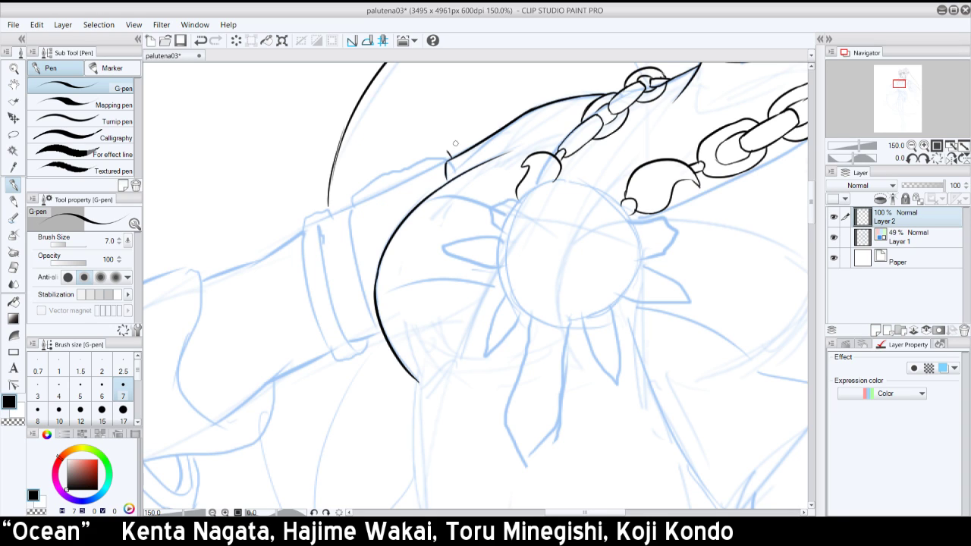
- Ink a small rounded band with an inner line where the far shoulder meets the sleeve
{"action": "key", "text": "ctrl+z"}
{"action": "mouse_move", "coordinate": [454, 158]}
{"action": "left_mouse_down"}
{"action": "mouse_move", "coordinate": [439, 154]}
{"action": "mouse_move", "coordinate": [450, 151]}
{"action": "mouse_move", "coordinate": [440, 154]}
{"action": "mouse_move", "coordinate": [441, 186]}
{"action": "mouse_move", "coordinate": [430, 155]}
{"action": "left_mouse_up"}
{"action": "key", "text": "ctrl+z"}
{"action": "key", "text": "ctrl+z"}
{"action": "key", "text": "ctrl+z"}
{"action": "key", "text": "ctrl+z"}
{"action": "left_click", "coordinate": [951, 158]}
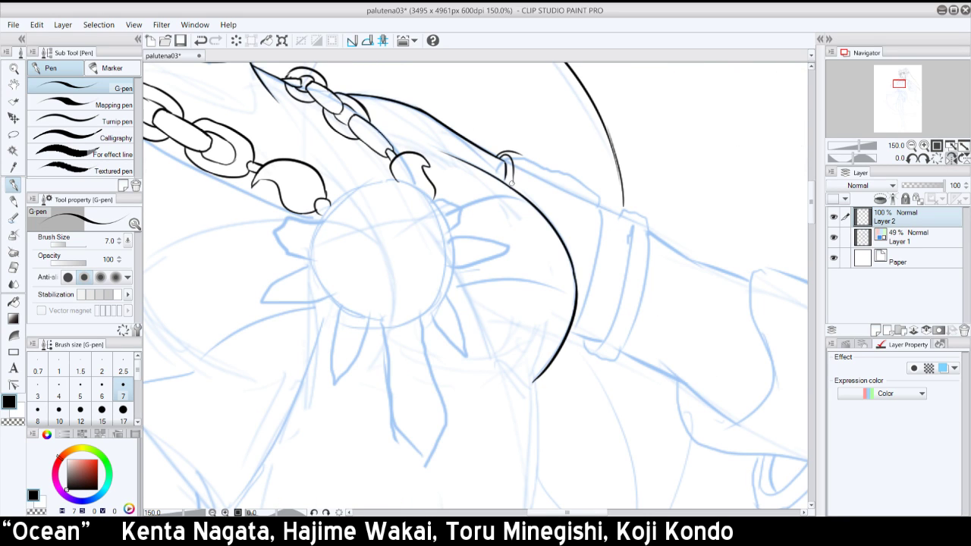
{"action": "left_click_drag", "start_coordinate": [512, 184], "coordinate": [513, 158]}
- Ink the lower part of the sleeve's hem where it emerges from behind the far breast
{"action": "mouse_move", "coordinate": [567, 338]}
{"action": "left_mouse_down"}
{"action": "mouse_move", "coordinate": [582, 315]}
{"action": "mouse_move", "coordinate": [594, 251]}
{"action": "mouse_move", "coordinate": [585, 298]}
{"action": "mouse_move", "coordinate": [594, 274]}
{"action": "mouse_move", "coordinate": [602, 217]}
{"action": "left_mouse_up"}
{"action": "key", "text": "ctrl+z"}
{"action": "left_click_drag", "start_coordinate": [586, 304], "coordinate": [603, 214]}
{"action": "key", "text": "ctrl+z"}
{"action": "key", "text": "ctrl+z"}
{"action": "left_click_drag", "start_coordinate": [589, 302], "coordinate": [602, 200]}
{"action": "key", "text": "ctrl+z"}
{"action": "left_click", "coordinate": [948, 147]}
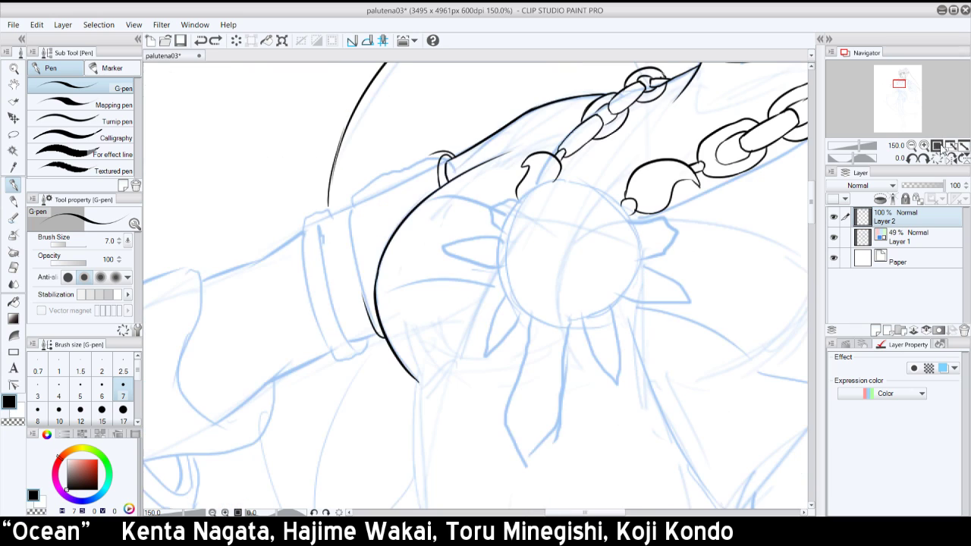
- Continue the sleeve's hem line up across the arm to its outer corner
{"action": "left_click_drag", "start_coordinate": [360, 300], "coordinate": [353, 195]}
{"action": "key", "text": "ctrl+z"}
{"action": "left_click_drag", "start_coordinate": [363, 307], "coordinate": [352, 194]}
{"action": "key", "text": "ctrl+z"}
{"action": "left_click_drag", "start_coordinate": [361, 302], "coordinate": [352, 198]}
{"action": "key", "text": "ctrl+z"}
{"action": "mouse_move", "coordinate": [367, 314]}
{"action": "left_mouse_down"}
{"action": "mouse_move", "coordinate": [350, 194]}
{"action": "mouse_move", "coordinate": [376, 172]}
{"action": "left_mouse_up"}
{"action": "key", "text": "ctrl+z"}
{"action": "left_click", "coordinate": [914, 159]}
{"action": "left_click", "coordinate": [913, 159]}
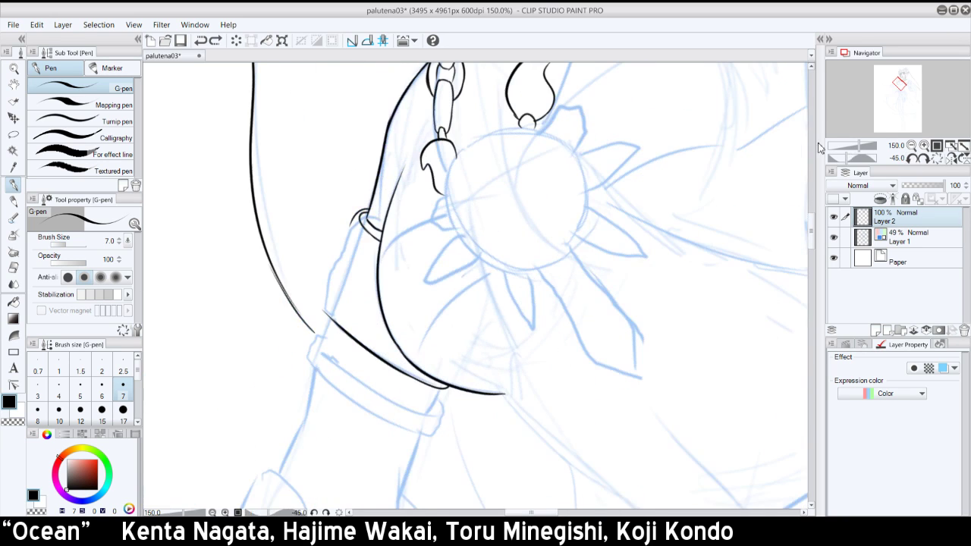
- Ink the sleeve's outer edge from the hem's corner up to the rounded shoulder band
{"action": "mouse_move", "coordinate": [328, 312]}
{"action": "left_mouse_down"}
{"action": "mouse_move", "coordinate": [386, 167]}
{"action": "mouse_move", "coordinate": [327, 279]}
{"action": "left_mouse_up"}
{"action": "key", "text": "ctrl+z"}
{"action": "key", "text": "ctrl+z"}
{"action": "mouse_move", "coordinate": [358, 216]}
{"action": "left_mouse_down"}
{"action": "mouse_move", "coordinate": [327, 312]}
{"action": "mouse_move", "coordinate": [335, 268]}
{"action": "left_mouse_up"}
{"action": "key", "text": "ctrl+z"}
{"action": "key", "text": "ctrl+z"}
{"action": "left_click_drag", "start_coordinate": [332, 316], "coordinate": [336, 258]}
{"action": "key", "text": "ctrl+z"}
{"action": "left_click_drag", "start_coordinate": [329, 319], "coordinate": [353, 219]}
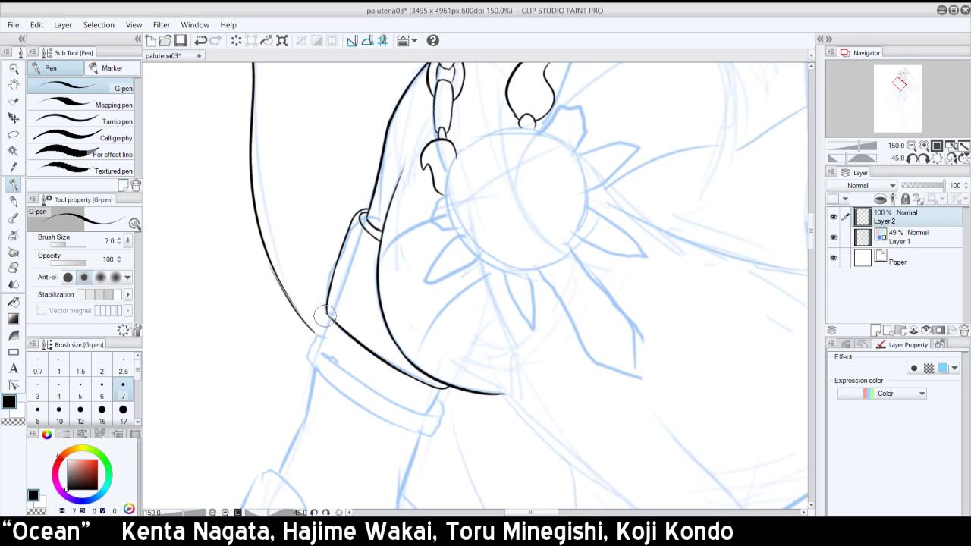
{"action": "left_click", "coordinate": [937, 158]}
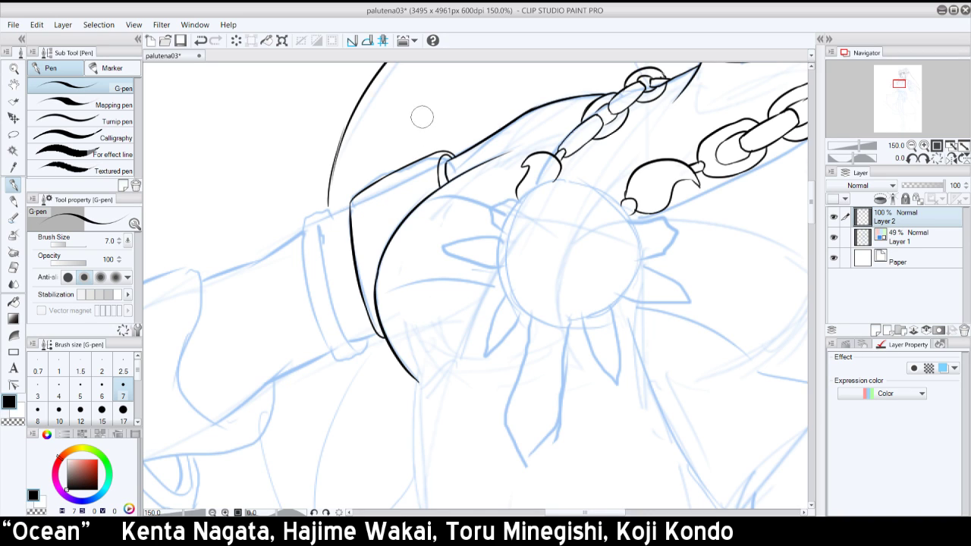
- Erase and redraw the rounded shoulder band so that it joins the sleeve's outer edge
{"action": "left_click_drag", "start_coordinate": [440, 165], "coordinate": [437, 182]}
{"action": "key", "text": "ctrl+z"}
{"action": "left_click_drag", "start_coordinate": [428, 158], "coordinate": [438, 158]}
{"action": "key", "text": "ctrl+z"}
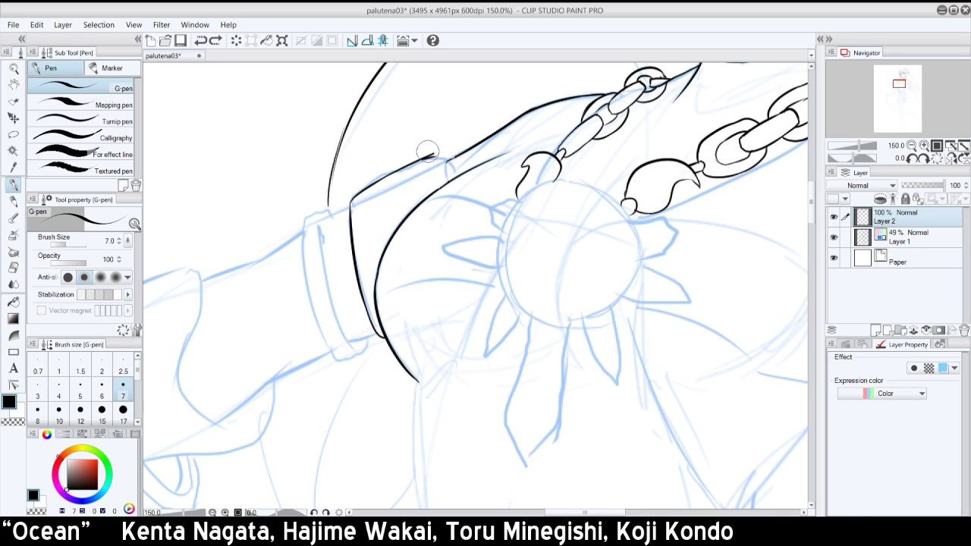
{"action": "mouse_move", "coordinate": [425, 156]}
{"action": "left_mouse_down"}
{"action": "mouse_move", "coordinate": [449, 187]}
{"action": "mouse_move", "coordinate": [446, 165]}
{"action": "mouse_move", "coordinate": [470, 143]}
{"action": "mouse_move", "coordinate": [448, 162]}
{"action": "mouse_move", "coordinate": [471, 144]}
{"action": "left_mouse_up"}
{"action": "key", "text": "ctrl+z"}
{"action": "key", "text": "ctrl+z"}
{"action": "key", "text": "ctrl+z"}
{"action": "key", "text": "ctrl+z"}
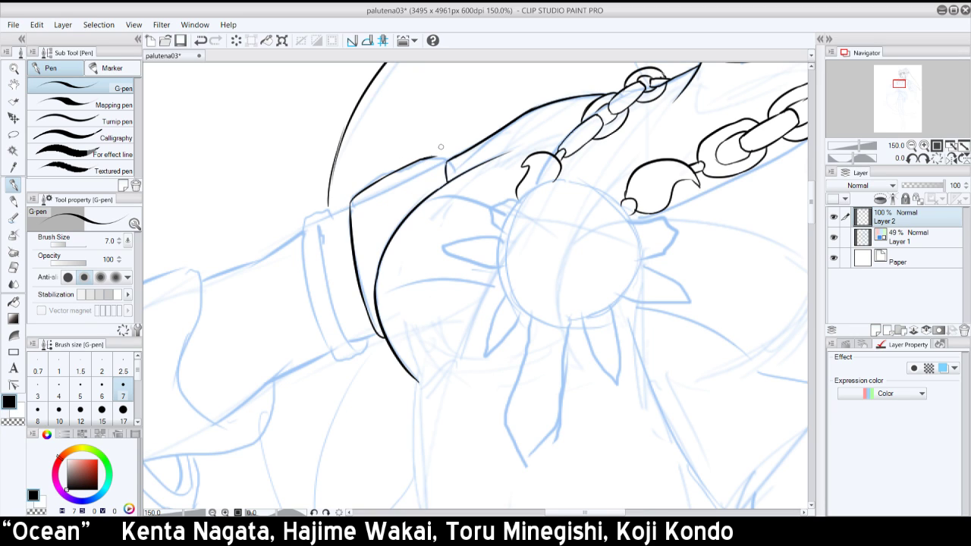
{"action": "mouse_move", "coordinate": [434, 158]}
{"action": "left_mouse_down"}
{"action": "mouse_move", "coordinate": [437, 182]}
{"action": "mouse_move", "coordinate": [456, 154]}
{"action": "mouse_move", "coordinate": [441, 152]}
{"action": "mouse_move", "coordinate": [456, 154]}
{"action": "left_mouse_up"}
{"action": "key", "text": "ctrl+z"}
{"action": "key", "text": "ctrl+z"}
- Ink a thin inner line alongside the sleeve's hem to form its border
{"action": "mouse_move", "coordinate": [359, 195]}
{"action": "left_mouse_down"}
{"action": "mouse_move", "coordinate": [356, 239]}
{"action": "mouse_move", "coordinate": [361, 264]}
{"action": "left_mouse_up"}
{"action": "key", "text": "ctrl+z"}
{"action": "left_click_drag", "start_coordinate": [359, 195], "coordinate": [372, 294]}
{"action": "key", "text": "ctrl+z"}
{"action": "key", "text": "ctrl+z"}
{"action": "key", "text": "ctrl+z"}
{"action": "key", "text": "ctrl+z"}
{"action": "left_click", "coordinate": [951, 158]}
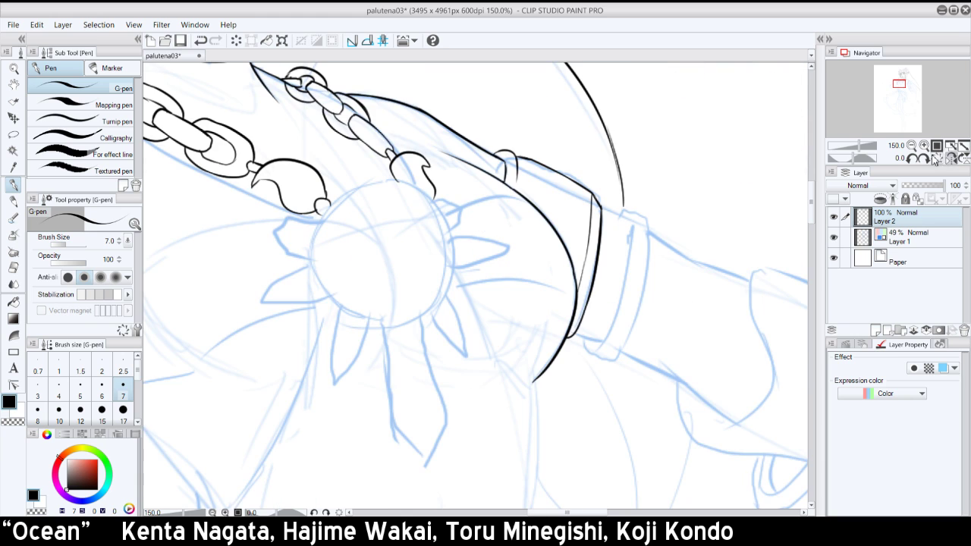
- Ink the two short arm edges between the sleeve's hem and the armband below it
{"action": "left_click", "coordinate": [920, 158]}
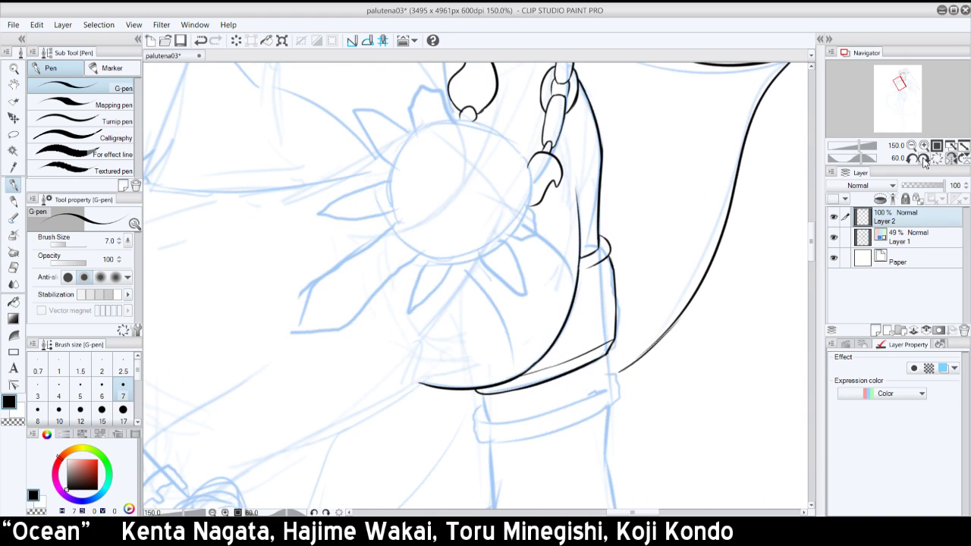
{"action": "key", "text": "ctrl+z"}
{"action": "left_click_drag", "start_coordinate": [607, 355], "coordinate": [607, 392]}
{"action": "key", "text": "ctrl+z"}
{"action": "left_click_drag", "start_coordinate": [486, 410], "coordinate": [485, 416]}
{"action": "left_click", "coordinate": [951, 157]}
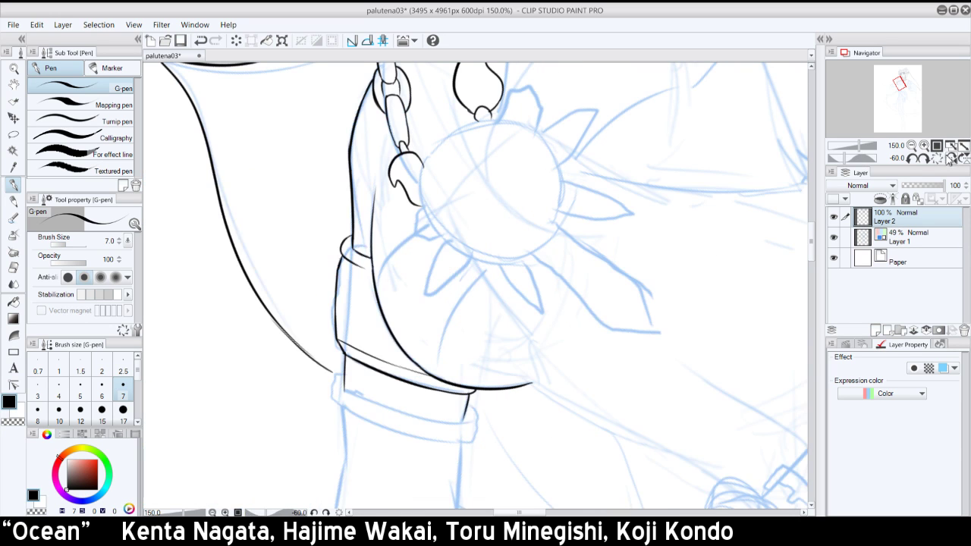
{"action": "left_click", "coordinate": [939, 157]}
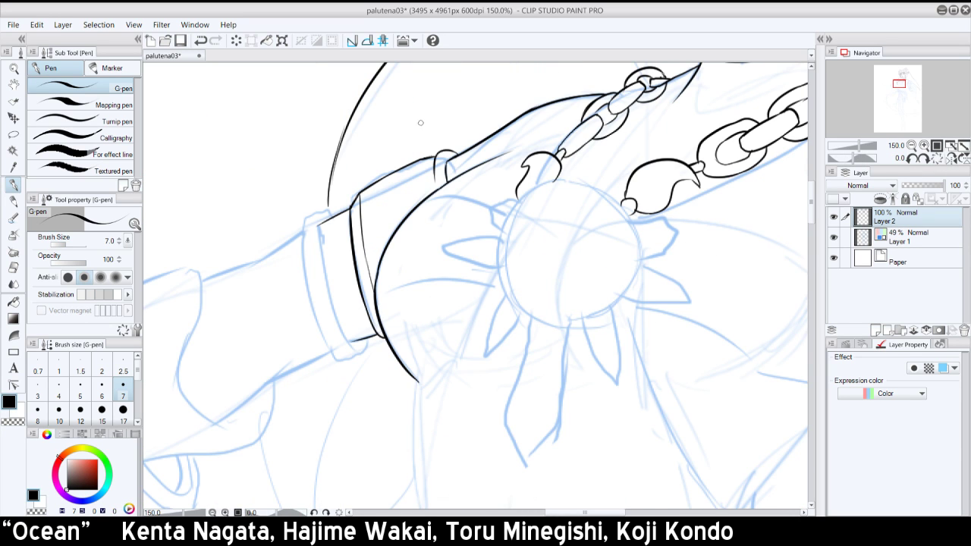
- Ink the curved line across the arm that joins both short edges at the armband
{"action": "left_click_drag", "start_coordinate": [317, 224], "coordinate": [338, 335]}
{"action": "key", "text": "ctrl+z"}
{"action": "mouse_move", "coordinate": [318, 226]}
{"action": "left_mouse_down"}
{"action": "mouse_move", "coordinate": [350, 351]}
{"action": "mouse_move", "coordinate": [314, 237]}
{"action": "mouse_move", "coordinate": [324, 196]}
{"action": "mouse_move", "coordinate": [346, 339]}
{"action": "left_mouse_up"}
{"action": "key", "text": "ctrl+z"}
{"action": "key", "text": "ctrl+z"}
{"action": "key", "text": "ctrl+z"}
{"action": "mouse_move", "coordinate": [317, 225]}
{"action": "left_mouse_down"}
{"action": "mouse_move", "coordinate": [334, 312]}
{"action": "mouse_move", "coordinate": [331, 297]}
{"action": "left_mouse_up"}
{"action": "key", "text": "ctrl+z"}
{"action": "left_click_drag", "start_coordinate": [351, 342], "coordinate": [327, 277]}
{"action": "key", "text": "ctrl+z"}
{"action": "left_click_drag", "start_coordinate": [353, 341], "coordinate": [321, 246]}
{"action": "key", "text": "ctrl+z"}
{"action": "mouse_move", "coordinate": [330, 215]}
{"action": "left_mouse_down"}
{"action": "mouse_move", "coordinate": [294, 227]}
{"action": "mouse_move", "coordinate": [295, 219]}
{"action": "mouse_move", "coordinate": [309, 297]}
{"action": "left_mouse_up"}
{"action": "key", "text": "ctrl+z"}
{"action": "key", "text": "ctrl+z"}
{"action": "key", "text": "ctrl+z"}
{"action": "key", "text": "ctrl+z"}
{"action": "key", "text": "ctrl+z"}
{"action": "key", "text": "ctrl+z"}
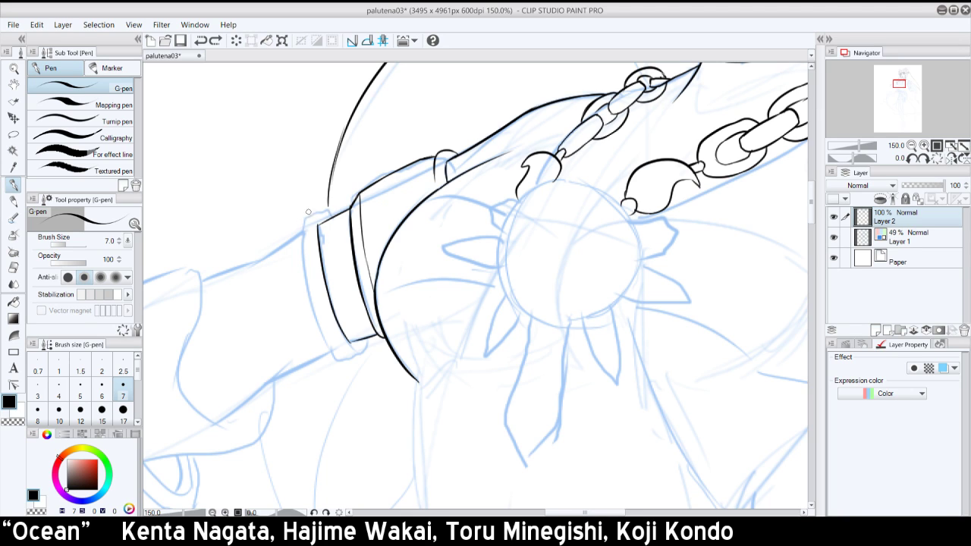
- Ink the armband rim's rounded outer end and the start of its inner edge
{"action": "left_click_drag", "start_coordinate": [301, 230], "coordinate": [319, 212]}
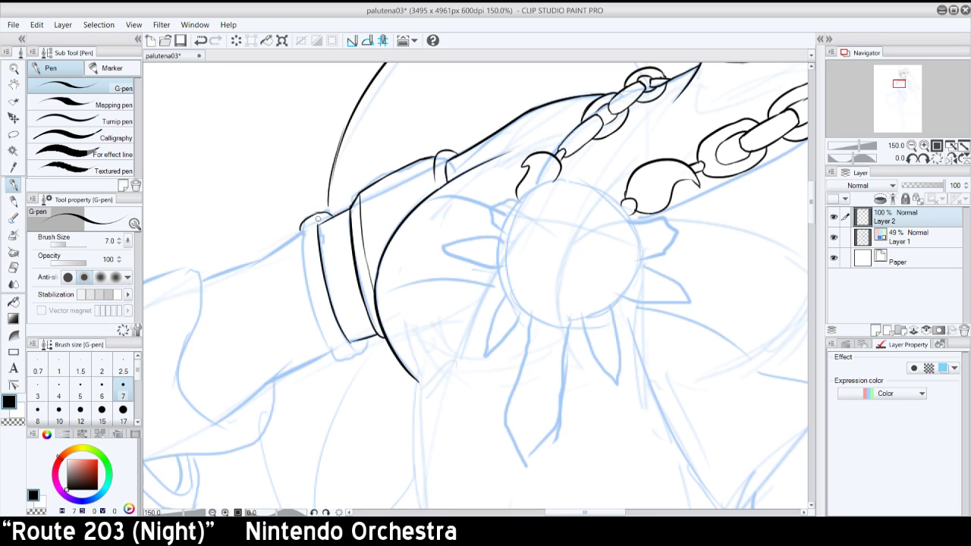
{"action": "key", "text": "ctrl+z"}
{"action": "key", "text": "ctrl+y"}
{"action": "key", "text": "ctrl+z"}
{"action": "key", "text": "ctrl+y"}
{"action": "key", "text": "ctrl+z"}
{"action": "key", "text": "ctrl+y"}
{"action": "key", "text": "ctrl+z"}
{"action": "key", "text": "ctrl+y"}
{"action": "key", "text": "ctrl+z"}
{"action": "key", "text": "ctrl+y"}
{"action": "key", "text": "ctrl+z"}
{"action": "key", "text": "ctrl+y"}
{"action": "left_click_drag", "start_coordinate": [315, 226], "coordinate": [322, 278]}
{"action": "key", "text": "ctrl+z"}
{"action": "key", "text": "ctrl+y"}
- Ink the armband rim's long lower edge curving across the arm
{"action": "left_click_drag", "start_coordinate": [300, 224], "coordinate": [322, 322]}
{"action": "key", "text": "ctrl+z"}
{"action": "mouse_move", "coordinate": [300, 226]}
{"action": "left_mouse_down"}
{"action": "mouse_move", "coordinate": [323, 323]}
{"action": "mouse_move", "coordinate": [309, 299]}
{"action": "mouse_move", "coordinate": [333, 350]}
{"action": "left_mouse_up"}
{"action": "key", "text": "ctrl+z"}
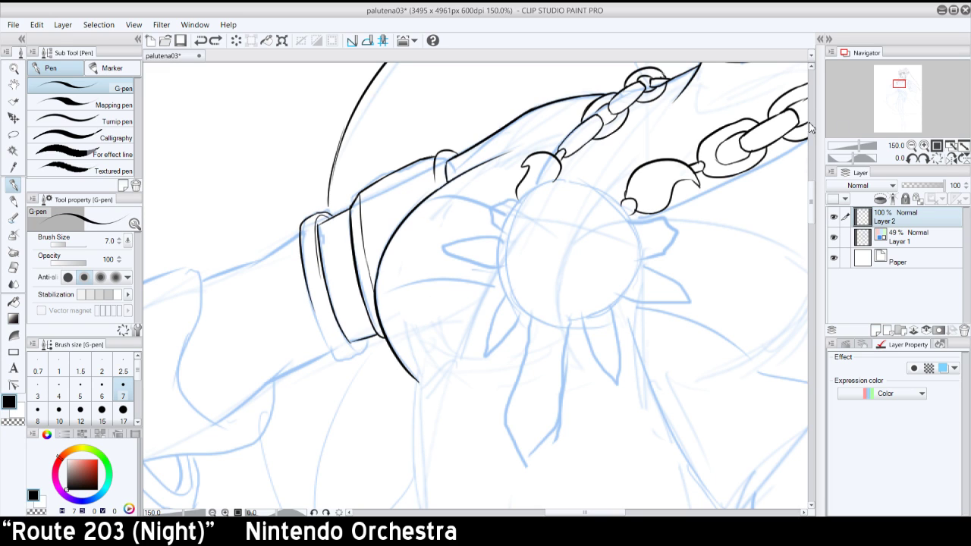
- Close the armband rim at its underside by inking the end cap and joining it to the long edge
{"action": "left_click", "coordinate": [951, 158]}
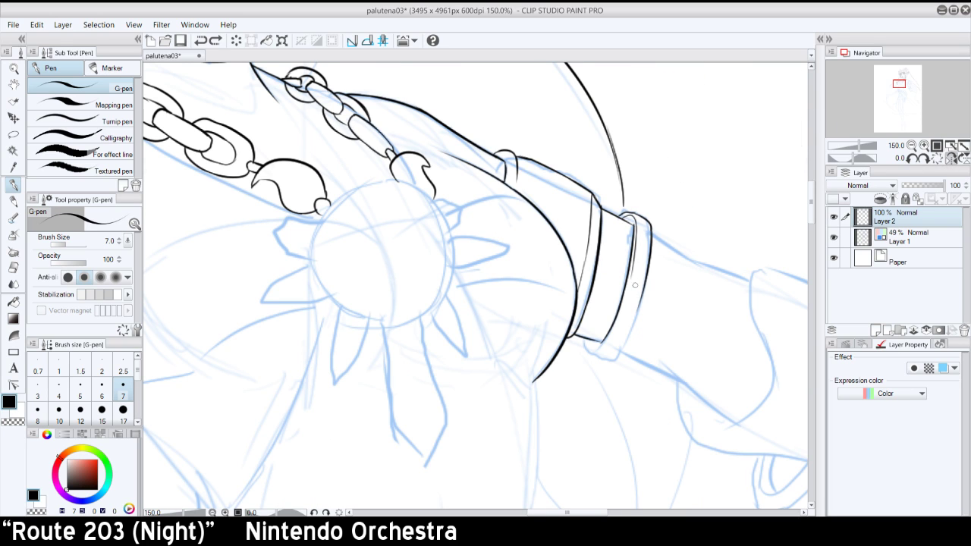
{"action": "mouse_move", "coordinate": [589, 346]}
{"action": "left_mouse_down"}
{"action": "mouse_move", "coordinate": [626, 354]}
{"action": "mouse_move", "coordinate": [618, 351]}
{"action": "mouse_move", "coordinate": [646, 284]}
{"action": "left_mouse_up"}
{"action": "key", "text": "ctrl+z"}
{"action": "key", "text": "ctrl+z"}
{"action": "key", "text": "ctrl+z"}
{"action": "left_click_drag", "start_coordinate": [613, 355], "coordinate": [642, 305]}
{"action": "key", "text": "ctrl+z"}
{"action": "left_click_drag", "start_coordinate": [613, 356], "coordinate": [642, 304]}
{"action": "key", "text": "ctrl+z"}
{"action": "left_click_drag", "start_coordinate": [614, 354], "coordinate": [643, 298]}
{"action": "left_click", "coordinate": [950, 158]}
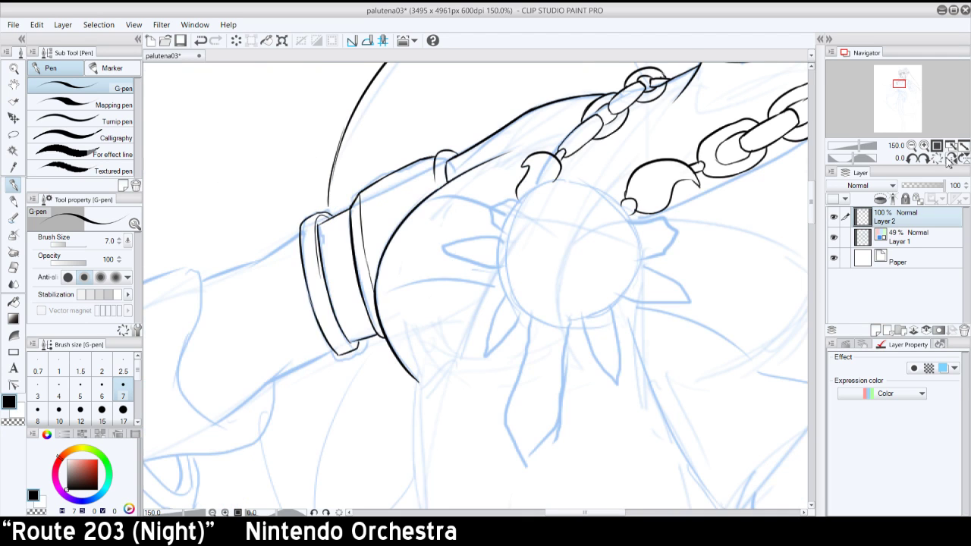
- Ink a thin second line along the inside of the armband rim
{"action": "mouse_move", "coordinate": [355, 347]}
{"action": "left_mouse_down"}
{"action": "mouse_move", "coordinate": [327, 307]}
{"action": "mouse_move", "coordinate": [322, 274]}
{"action": "left_mouse_up"}
{"action": "key", "text": "ctrl+z"}
{"action": "key", "text": "ctrl+z"}
{"action": "key", "text": "ctrl+z"}
{"action": "left_click_drag", "start_coordinate": [333, 323], "coordinate": [319, 270]}
{"action": "key", "text": "ctrl+z"}
{"action": "left_click_drag", "start_coordinate": [331, 318], "coordinate": [320, 271]}
{"action": "left_click_drag", "start_coordinate": [316, 219], "coordinate": [328, 219]}
{"action": "key", "text": "ctrl+z"}
- Redraw the armband rim's upper end so it curves into the long outer edge
{"action": "left_click", "coordinate": [922, 158]}
{"action": "left_click", "coordinate": [922, 159]}
{"action": "left_click", "coordinate": [912, 159]}
{"action": "left_click", "coordinate": [912, 159]}
{"action": "left_click", "coordinate": [912, 159]}
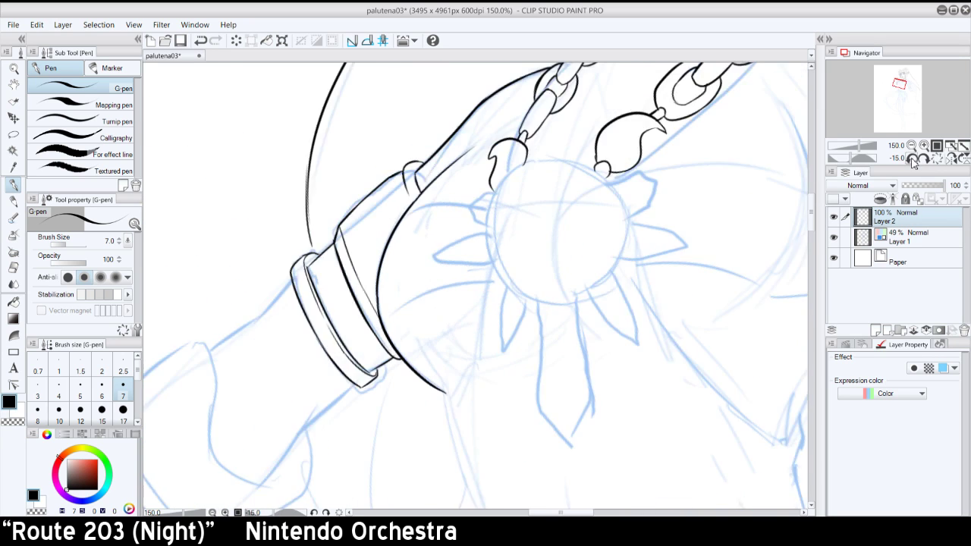
{"action": "left_click", "coordinate": [912, 159]}
{"action": "left_click", "coordinate": [912, 160]}
{"action": "mouse_move", "coordinate": [318, 343]}
{"action": "left_mouse_down"}
{"action": "mouse_move", "coordinate": [316, 373]}
{"action": "mouse_move", "coordinate": [311, 343]}
{"action": "mouse_move", "coordinate": [308, 369]}
{"action": "mouse_move", "coordinate": [316, 378]}
{"action": "left_mouse_up"}
{"action": "key", "text": "ctrl+z"}
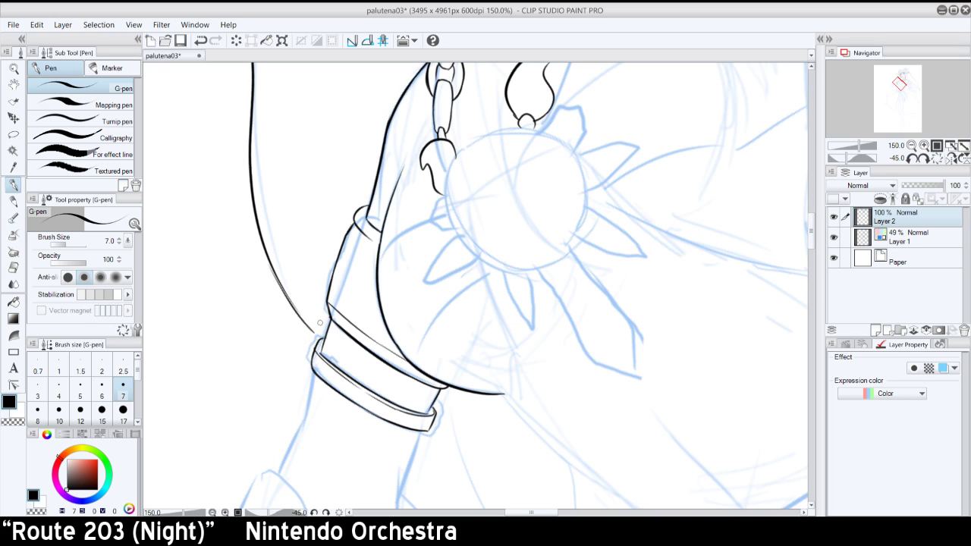
{"action": "key", "text": "ctrl+z"}
{"action": "left_click_drag", "start_coordinate": [315, 352], "coordinate": [316, 360]}
{"action": "key", "text": "ctrl+z"}
{"action": "key", "text": "ctrl+y"}
{"action": "key", "text": "ctrl+z"}
- Ink the arm's upper contour from the armband rim to the top of the gauntlet cuff
{"action": "left_click", "coordinate": [935, 159]}
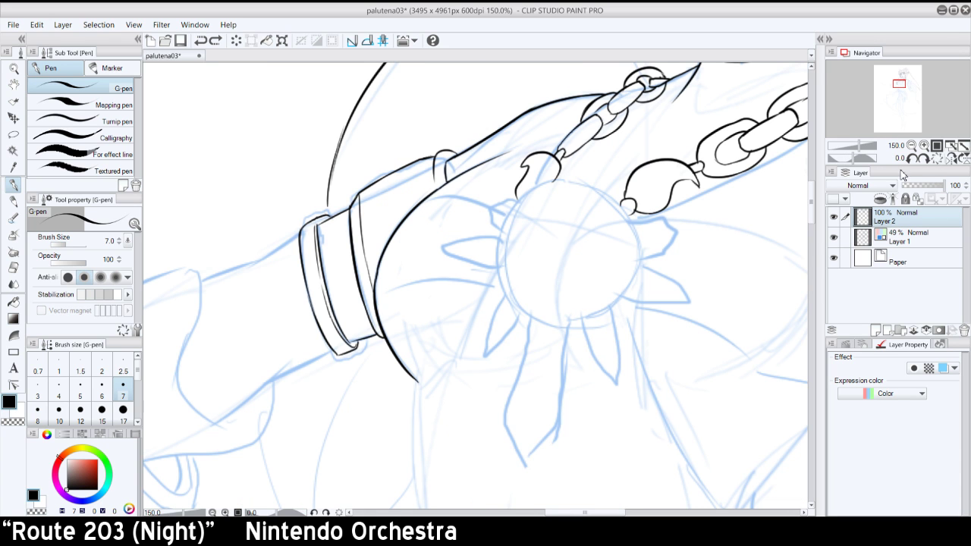
{"action": "left_click_drag", "start_coordinate": [897, 87], "coordinate": [895, 88]}
{"action": "left_click", "coordinate": [914, 158]}
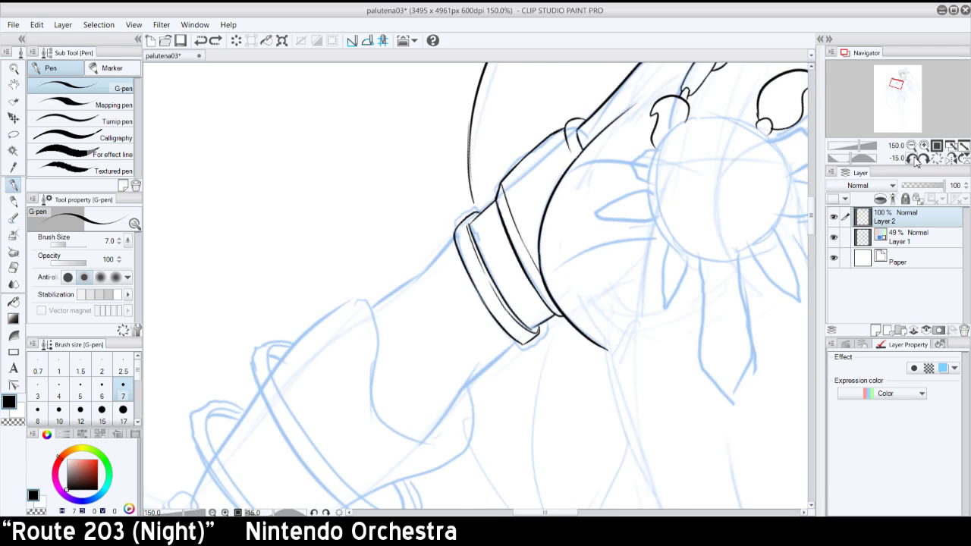
{"action": "mouse_move", "coordinate": [396, 355]}
{"action": "left_mouse_down"}
{"action": "mouse_move", "coordinate": [428, 288]}
{"action": "mouse_move", "coordinate": [421, 309]}
{"action": "left_mouse_up"}
{"action": "key", "text": "ctrl+z"}
{"action": "key", "text": "ctrl+z"}
{"action": "left_click_drag", "start_coordinate": [398, 354], "coordinate": [432, 262]}
{"action": "key", "text": "ctrl+z"}
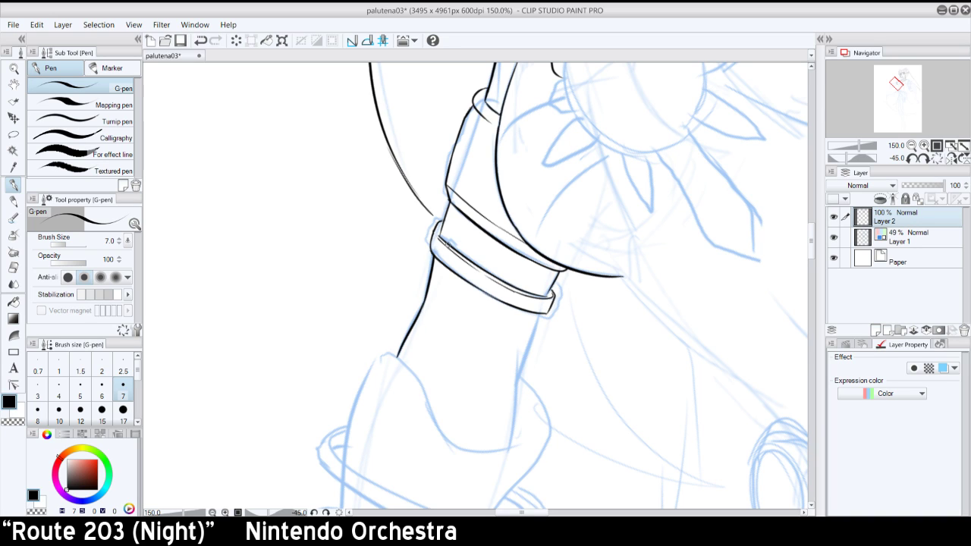
- Ink the arm's underside contour in two overlapping strokes from the armband past the elbow into the cuff
{"action": "left_click_drag", "start_coordinate": [541, 312], "coordinate": [516, 377]}
{"action": "key", "text": "ctrl+z"}
{"action": "left_click_drag", "start_coordinate": [539, 313], "coordinate": [516, 373]}
{"action": "left_click_drag", "start_coordinate": [508, 446], "coordinate": [522, 342]}
{"action": "key", "text": "ctrl+z"}
{"action": "left_click_drag", "start_coordinate": [505, 448], "coordinate": [514, 336]}
{"action": "key", "text": "ctrl+z"}
{"action": "left_click_drag", "start_coordinate": [509, 446], "coordinate": [518, 328]}
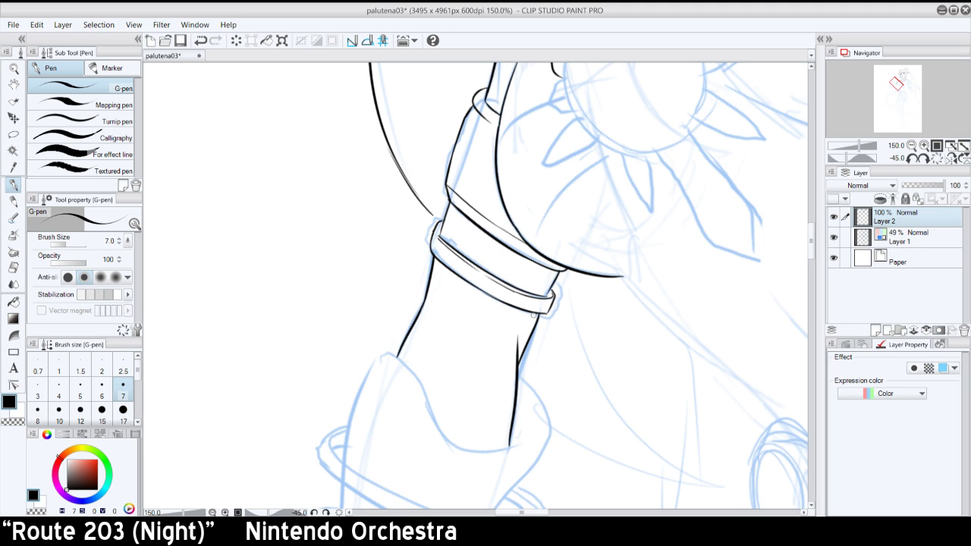
- Check the inked arm against the whole upper body and return to the forearm
{"action": "left_click", "coordinate": [937, 157]}
{"action": "left_click", "coordinate": [912, 148]}
{"action": "left_click", "coordinate": [911, 147]}
{"action": "left_click", "coordinate": [911, 147]}
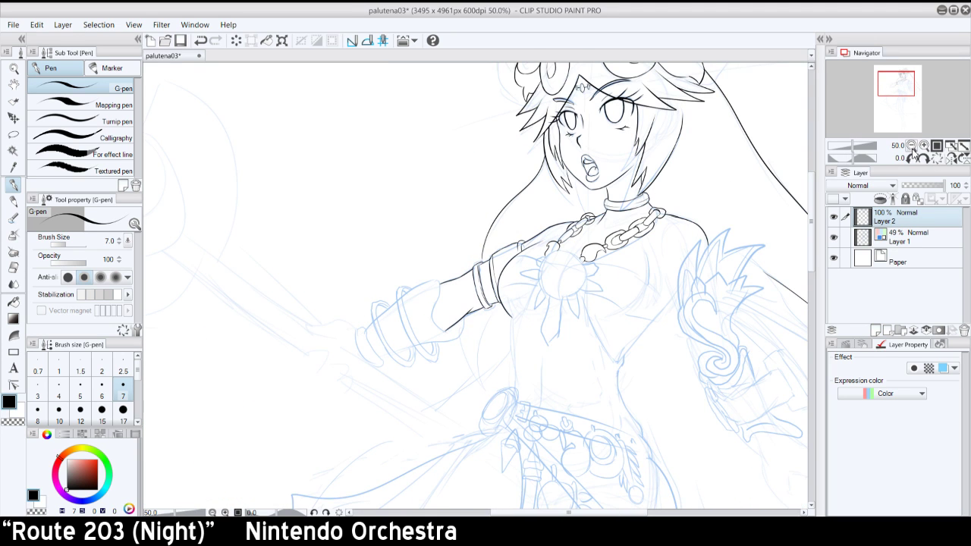
{"action": "left_click", "coordinate": [924, 145]}
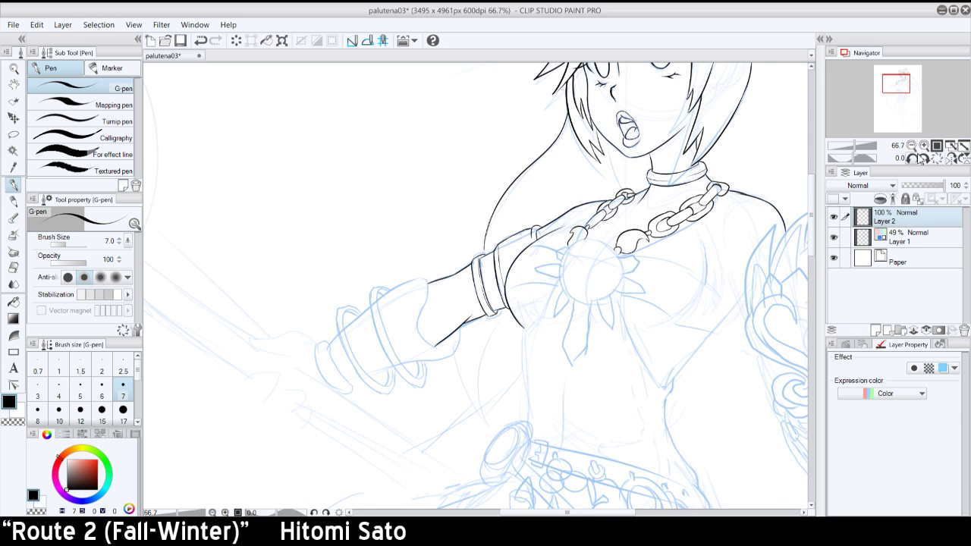
{"action": "left_click", "coordinate": [924, 146]}
{"action": "left_click", "coordinate": [924, 145]}
- Redraw the arm's underside line at the elbow so its two strokes flow together
{"action": "left_click", "coordinate": [925, 159]}
{"action": "left_click", "coordinate": [925, 159]}
{"action": "left_click", "coordinate": [925, 159]}
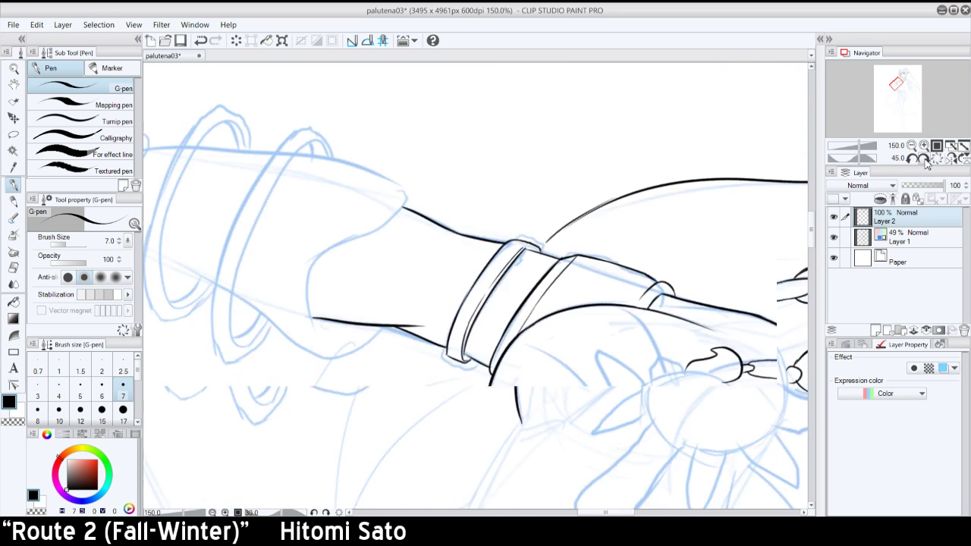
{"action": "left_click", "coordinate": [925, 161]}
{"action": "left_click", "coordinate": [925, 160]}
{"action": "left_click", "coordinate": [924, 160]}
{"action": "left_click", "coordinate": [924, 160]}
{"action": "key", "text": "ctrl+z"}
{"action": "mouse_move", "coordinate": [369, 160]}
{"action": "left_mouse_down"}
{"action": "mouse_move", "coordinate": [399, 238]}
{"action": "mouse_move", "coordinate": [366, 156]}
{"action": "left_mouse_up"}
{"action": "key", "text": "ctrl+z"}
{"action": "key", "text": "ctrl+z"}
{"action": "mouse_move", "coordinate": [379, 193]}
{"action": "left_mouse_down"}
{"action": "mouse_move", "coordinate": [357, 153]}
{"action": "mouse_move", "coordinate": [407, 251]}
{"action": "left_mouse_up"}
{"action": "key", "text": "ctrl+z"}
{"action": "key", "text": "ctrl+z"}
{"action": "key", "text": "ctrl+z"}
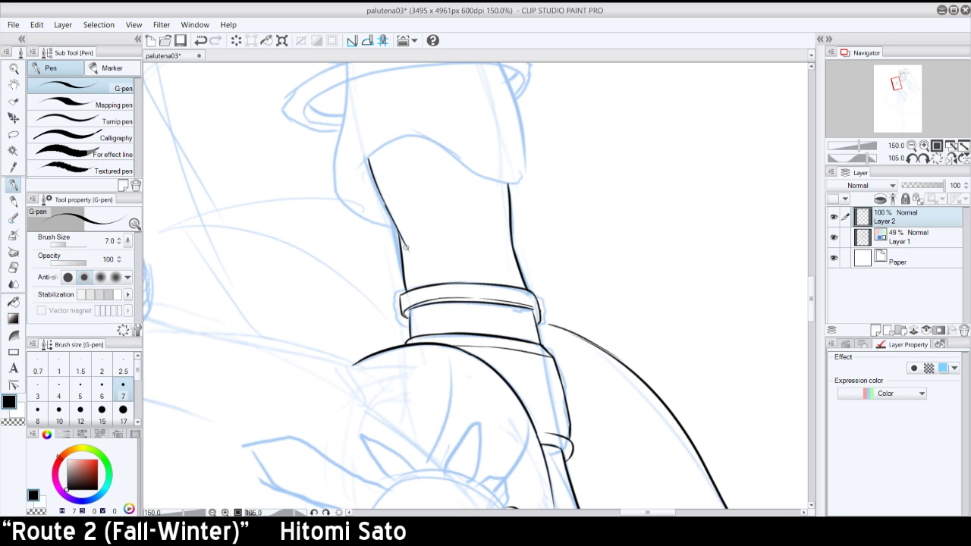
{"action": "key", "text": "ctrl+z"}
{"action": "left_click_drag", "start_coordinate": [386, 205], "coordinate": [406, 250]}
{"action": "key", "text": "ctrl+z"}
{"action": "mouse_move", "coordinate": [386, 203]}
{"action": "left_mouse_down"}
{"action": "mouse_move", "coordinate": [404, 238]}
{"action": "mouse_move", "coordinate": [381, 192]}
{"action": "left_mouse_up"}
{"action": "key", "text": "ctrl+z"}
- Ink the gauntlet cuff's narrow upper end and the start of both its edges
{"action": "left_click", "coordinate": [933, 157]}
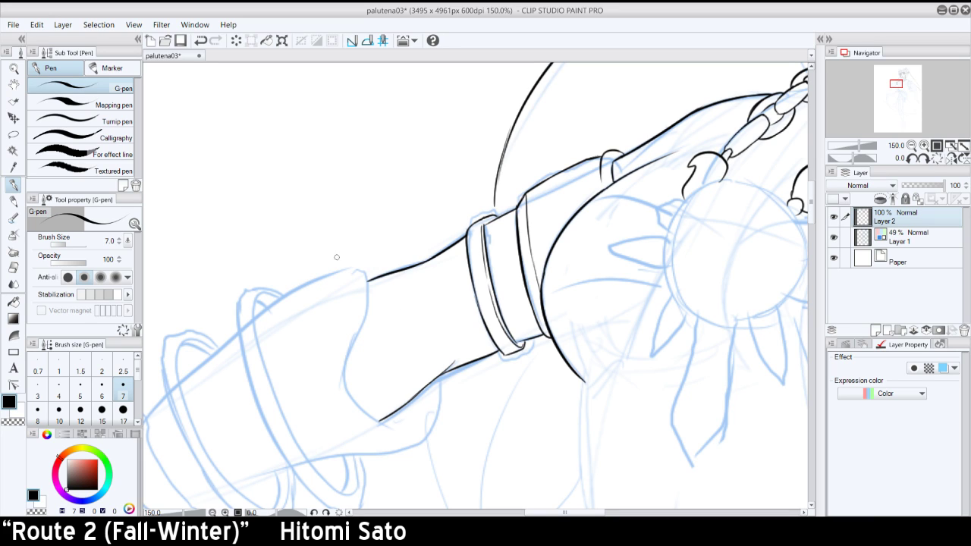
{"action": "left_click_drag", "start_coordinate": [357, 271], "coordinate": [344, 332]}
{"action": "mouse_move", "coordinate": [357, 270]}
{"action": "left_mouse_down"}
{"action": "mouse_move", "coordinate": [370, 283]}
{"action": "mouse_move", "coordinate": [366, 273]}
{"action": "mouse_move", "coordinate": [353, 328]}
{"action": "left_mouse_up"}
{"action": "key", "text": "ctrl+z"}
{"action": "key", "text": "ctrl+z"}
{"action": "left_click_drag", "start_coordinate": [365, 272], "coordinate": [346, 367]}
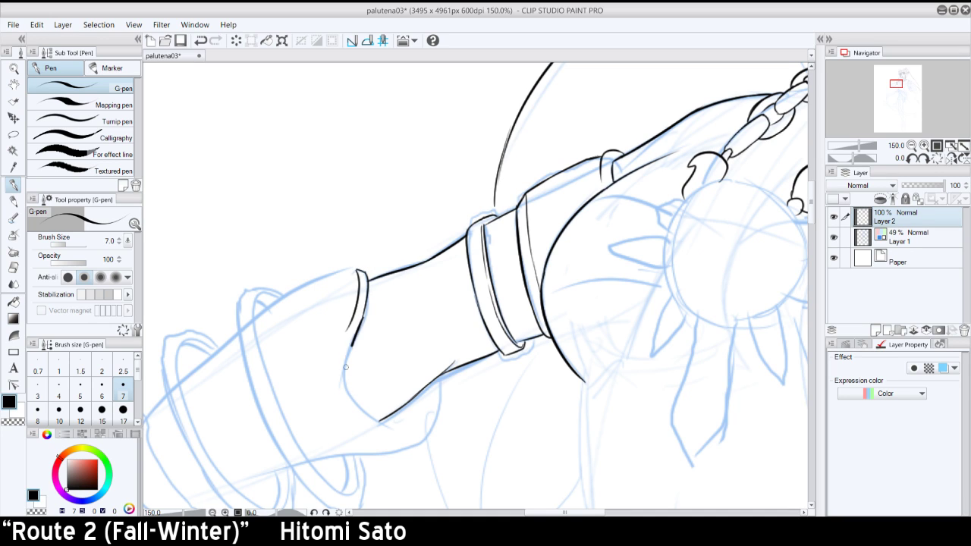
{"action": "key", "text": "ctrl+z"}
{"action": "mouse_move", "coordinate": [362, 319]}
{"action": "left_mouse_down"}
{"action": "mouse_move", "coordinate": [351, 398]}
{"action": "mouse_move", "coordinate": [362, 406]}
{"action": "left_mouse_up"}
{"action": "key", "text": "ctrl+z"}
{"action": "left_click_drag", "start_coordinate": [360, 327], "coordinate": [361, 408]}
{"action": "key", "text": "ctrl+z"}
{"action": "left_click_drag", "start_coordinate": [360, 320], "coordinate": [363, 405]}
{"action": "key", "text": "ctrl+z"}
{"action": "key", "text": "ctrl+z"}
- Ink the cuff's inner edge where it passes under the arm toward the cuff's lower tip
{"action": "double_click", "coordinate": [912, 159]}
{"action": "left_click", "coordinate": [927, 160]}
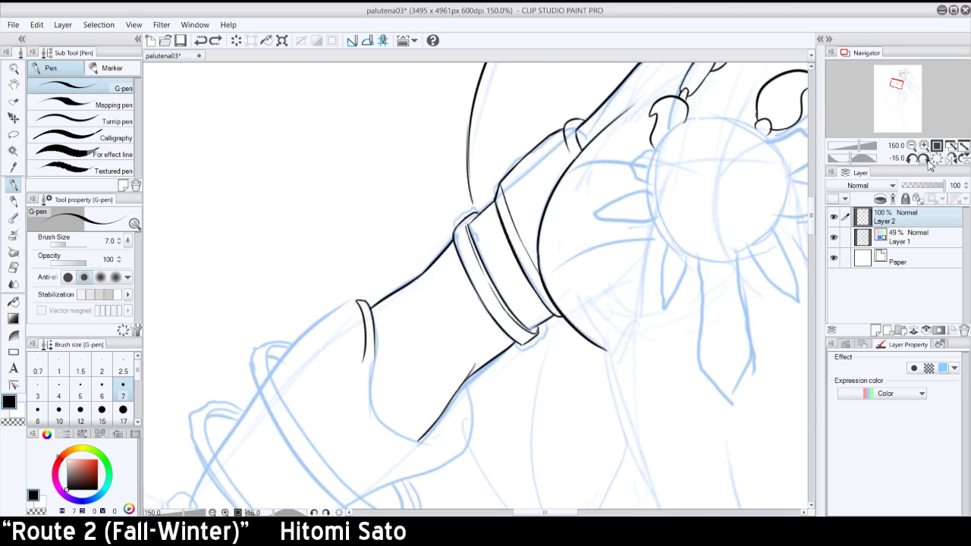
{"action": "triple_click", "coordinate": [924, 160]}
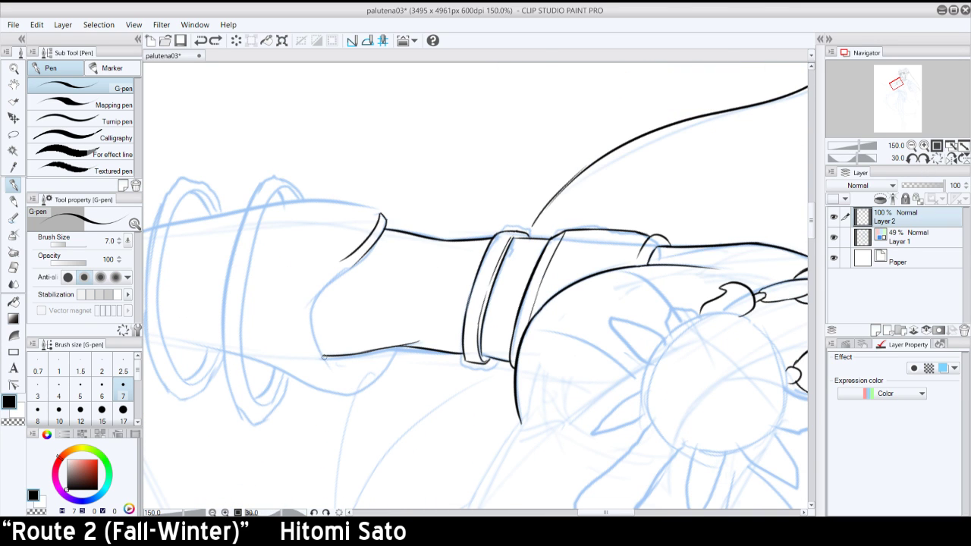
{"action": "mouse_move", "coordinate": [322, 354]}
{"action": "left_mouse_down"}
{"action": "mouse_move", "coordinate": [354, 387]}
{"action": "mouse_move", "coordinate": [324, 356]}
{"action": "left_mouse_up"}
{"action": "key", "text": "ctrl+z"}
{"action": "key", "text": "ctrl+z"}
{"action": "left_click_drag", "start_coordinate": [352, 387], "coordinate": [315, 338]}
{"action": "key", "text": "ctrl+z"}
{"action": "left_click_drag", "start_coordinate": [354, 391], "coordinate": [316, 334]}
{"action": "key", "text": "ctrl+z"}
{"action": "mouse_move", "coordinate": [350, 389]}
{"action": "left_mouse_down"}
{"action": "mouse_move", "coordinate": [320, 292]}
{"action": "mouse_move", "coordinate": [315, 337]}
{"action": "mouse_move", "coordinate": [320, 295]}
{"action": "left_mouse_up"}
- Ink the curved middle of the cuff's inner edge, joining its upper end to the lower stroke
{"action": "left_click", "coordinate": [936, 158]}
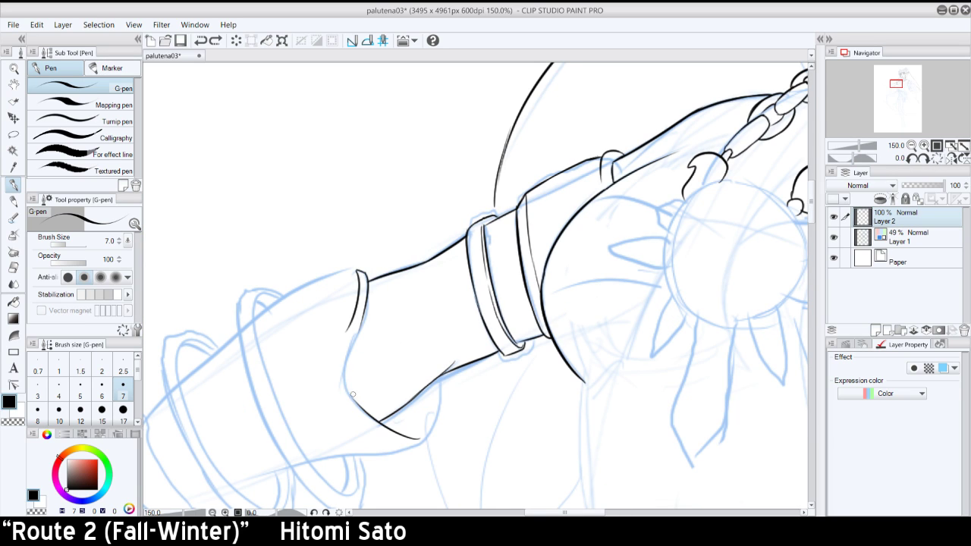
{"action": "left_click_drag", "start_coordinate": [354, 402], "coordinate": [351, 355]}
{"action": "key", "text": "ctrl+z"}
{"action": "left_click_drag", "start_coordinate": [355, 402], "coordinate": [350, 355]}
{"action": "key", "text": "ctrl+z"}
{"action": "mouse_move", "coordinate": [355, 404]}
{"action": "left_mouse_down"}
{"action": "mouse_move", "coordinate": [359, 342]}
{"action": "mouse_move", "coordinate": [349, 360]}
{"action": "mouse_move", "coordinate": [363, 317]}
{"action": "left_mouse_up"}
{"action": "key", "text": "ctrl+z"}
- Ink the cuff's outer edge parallel to the inner one, curving down around the bend
{"action": "mouse_move", "coordinate": [349, 361]}
{"action": "left_mouse_down"}
{"action": "mouse_move", "coordinate": [362, 317]}
{"action": "mouse_move", "coordinate": [338, 387]}
{"action": "left_mouse_up"}
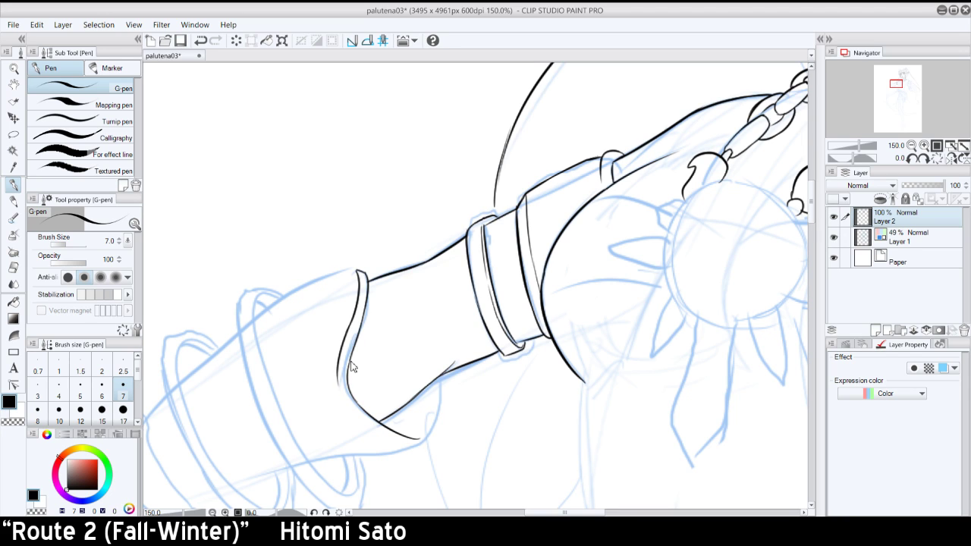
{"action": "key", "text": "ctrl+z"}
{"action": "mouse_move", "coordinate": [354, 318]}
{"action": "left_mouse_down"}
{"action": "mouse_move", "coordinate": [340, 348]}
{"action": "mouse_move", "coordinate": [346, 395]}
{"action": "mouse_move", "coordinate": [337, 392]}
{"action": "mouse_move", "coordinate": [365, 420]}
{"action": "left_mouse_up"}
{"action": "key", "text": "ctrl+z"}
{"action": "key", "text": "ctrl+z"}
{"action": "left_click_drag", "start_coordinate": [336, 379], "coordinate": [364, 423]}
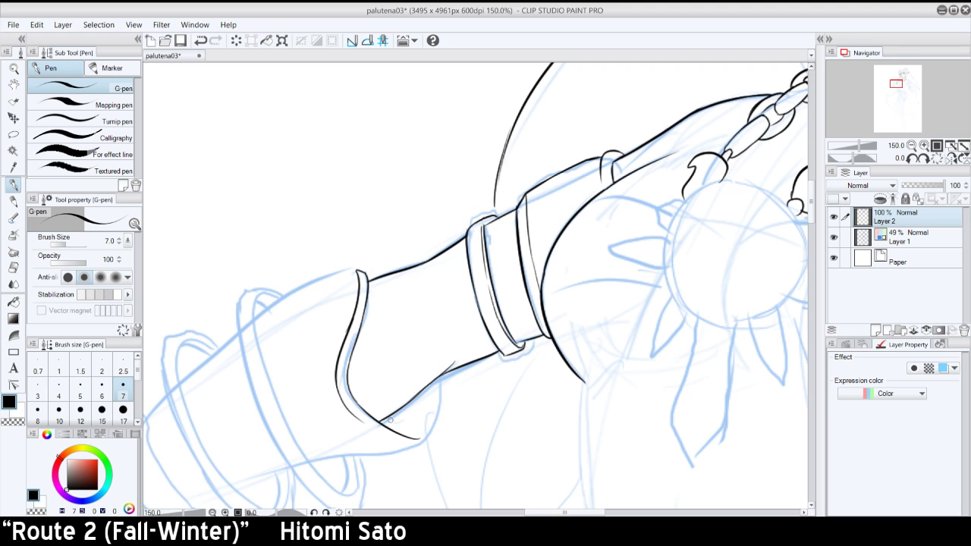
- Extend the cuff's outer edge along the underside to the lower tip
{"action": "left_click", "coordinate": [923, 158]}
{"action": "left_click", "coordinate": [924, 159]}
{"action": "left_click", "coordinate": [923, 158]}
{"action": "left_click", "coordinate": [923, 159]}
{"action": "left_click_drag", "start_coordinate": [297, 255], "coordinate": [311, 321]}
{"action": "key", "text": "ctrl+z"}
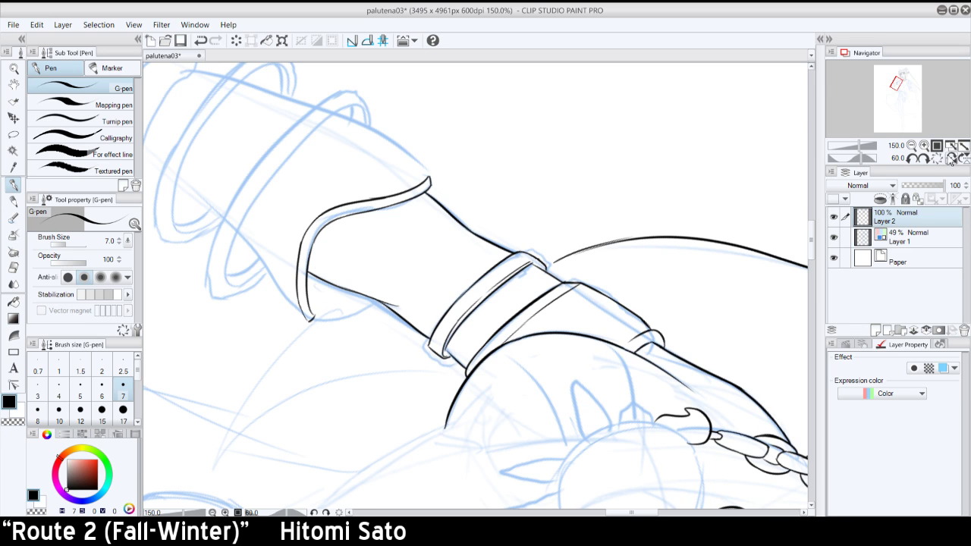
- Ink the cuff's far side as two curved lines from the lower tip back up to the arm
{"action": "left_click", "coordinate": [938, 159]}
{"action": "key", "text": "ctrl+z"}
{"action": "left_click_drag", "start_coordinate": [422, 448], "coordinate": [422, 397]}
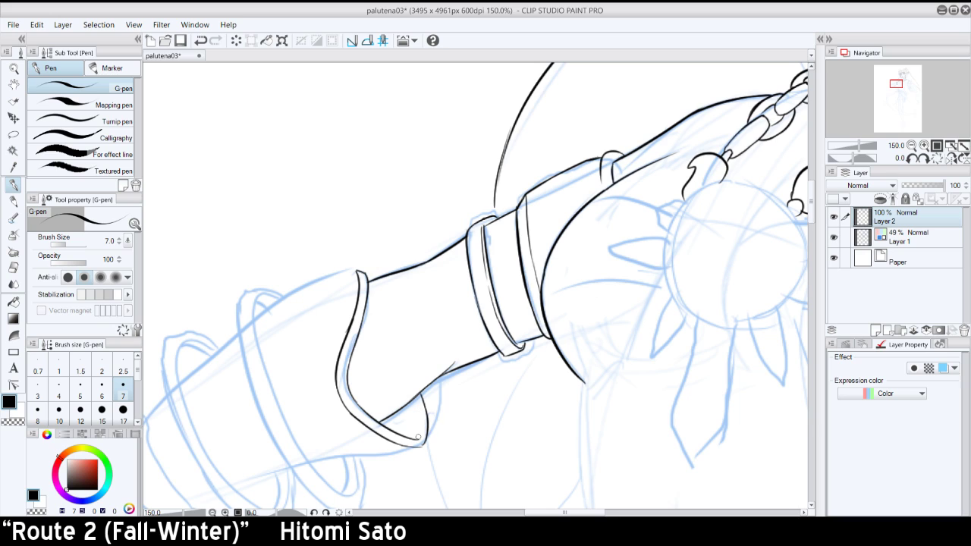
{"action": "left_click_drag", "start_coordinate": [418, 438], "coordinate": [414, 401]}
{"action": "key", "text": "ctrl+z"}
{"action": "left_click_drag", "start_coordinate": [418, 439], "coordinate": [412, 401]}
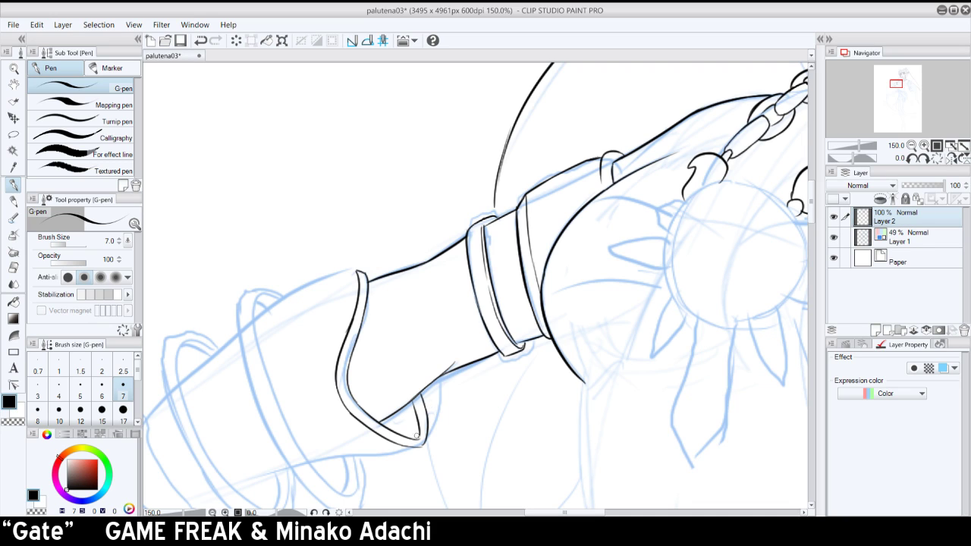
{"action": "left_click_drag", "start_coordinate": [416, 438], "coordinate": [417, 419]}
{"action": "key", "text": "ctrl+z"}
{"action": "left_click_drag", "start_coordinate": [419, 447], "coordinate": [427, 428]}
- Ink the gauntlet's upper contour from the cuff's top end toward the first forearm ring
{"action": "left_click", "coordinate": [913, 159]}
{"action": "left_click", "coordinate": [912, 159]}
{"action": "left_click", "coordinate": [913, 159]}
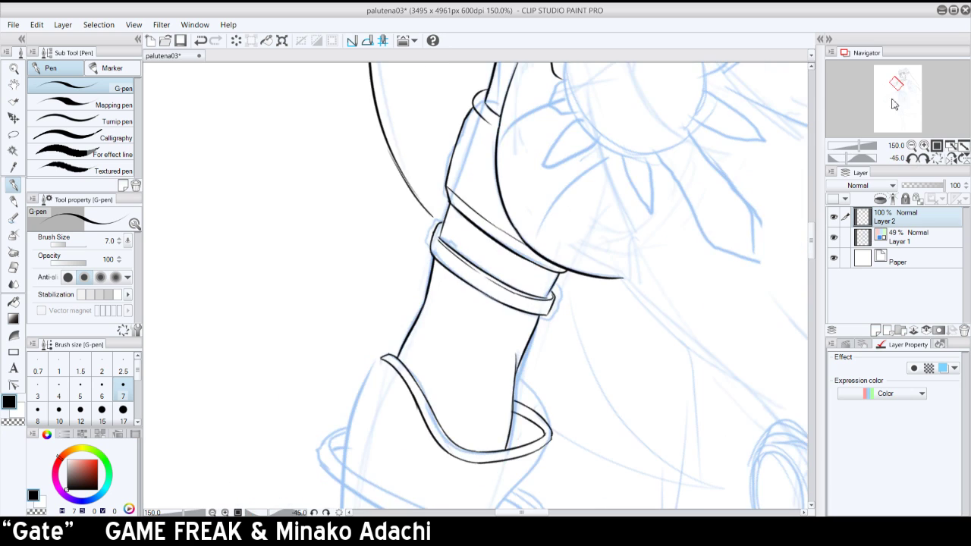
{"action": "left_click_drag", "start_coordinate": [898, 87], "coordinate": [895, 85]}
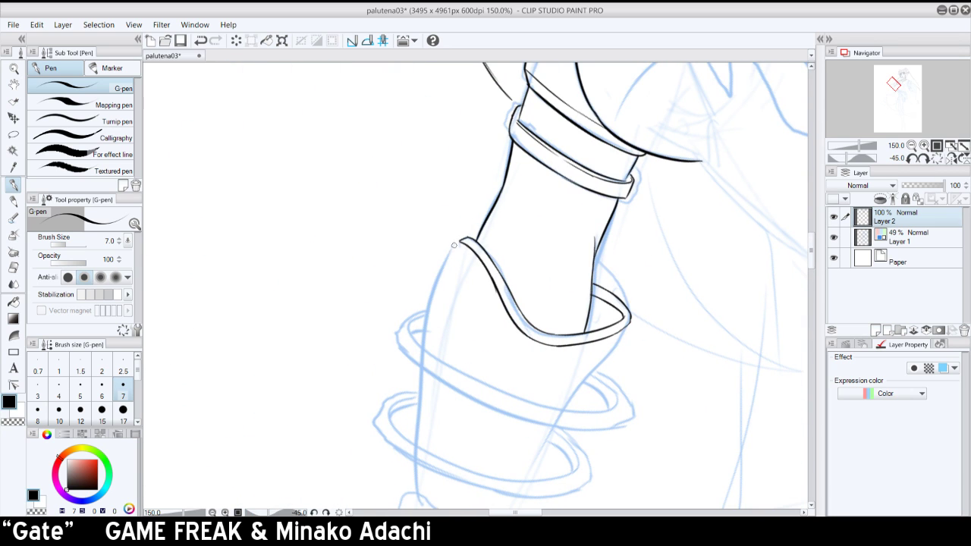
{"action": "mouse_move", "coordinate": [460, 240]}
{"action": "left_mouse_down"}
{"action": "mouse_move", "coordinate": [425, 334]}
{"action": "mouse_move", "coordinate": [428, 305]}
{"action": "left_mouse_up"}
{"action": "key", "text": "ctrl+z"}
{"action": "left_click_drag", "start_coordinate": [423, 347], "coordinate": [432, 289]}
- Ink the gauntlet's underside contour from the cuff's lower tip to the first forearm ring
{"action": "mouse_move", "coordinate": [631, 319]}
{"action": "left_mouse_down"}
{"action": "mouse_move", "coordinate": [584, 393]}
{"action": "mouse_move", "coordinate": [613, 343]}
{"action": "mouse_move", "coordinate": [562, 408]}
{"action": "mouse_move", "coordinate": [616, 331]}
{"action": "mouse_move", "coordinate": [570, 397]}
{"action": "mouse_move", "coordinate": [606, 347]}
{"action": "left_mouse_up"}
{"action": "key", "text": "ctrl+z"}
{"action": "key", "text": "ctrl+z"}
{"action": "key", "text": "ctrl+z"}
{"action": "key", "text": "ctrl+z"}
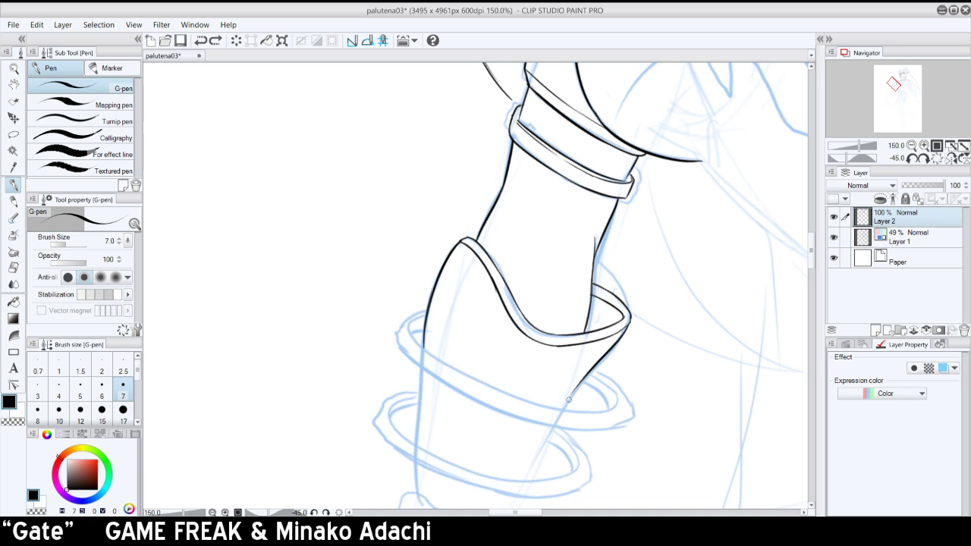
{"action": "mouse_move", "coordinate": [561, 411]}
{"action": "left_mouse_down"}
{"action": "mouse_move", "coordinate": [607, 348]}
{"action": "mouse_move", "coordinate": [560, 412]}
{"action": "mouse_move", "coordinate": [607, 345]}
{"action": "left_mouse_up"}
{"action": "key", "text": "ctrl+z"}
- Ink the upper and lower parts of an additional trim line parallel to the cuff's edge
{"action": "left_click", "coordinate": [934, 159]}
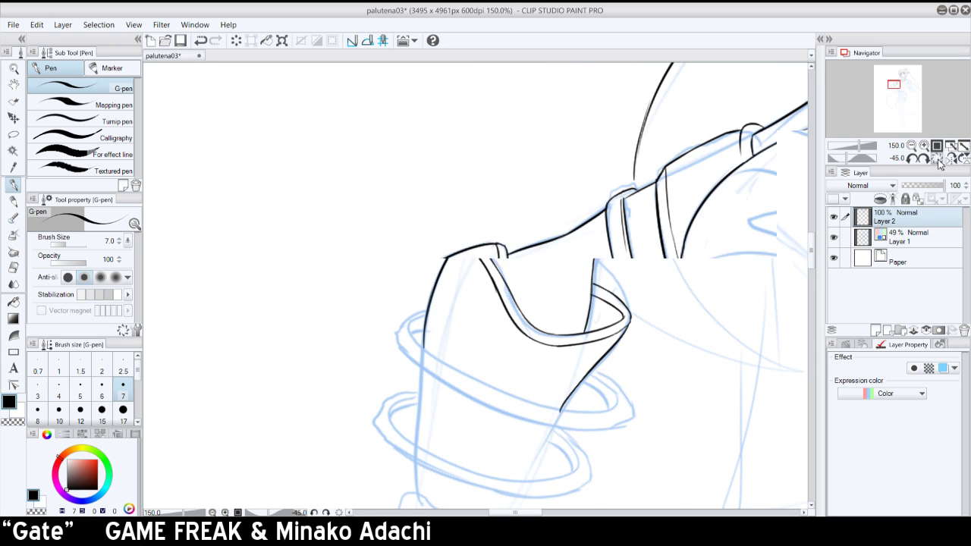
{"action": "left_click_drag", "start_coordinate": [486, 247], "coordinate": [464, 362]}
{"action": "key", "text": "ctrl+z"}
{"action": "key", "text": "ctrl+z"}
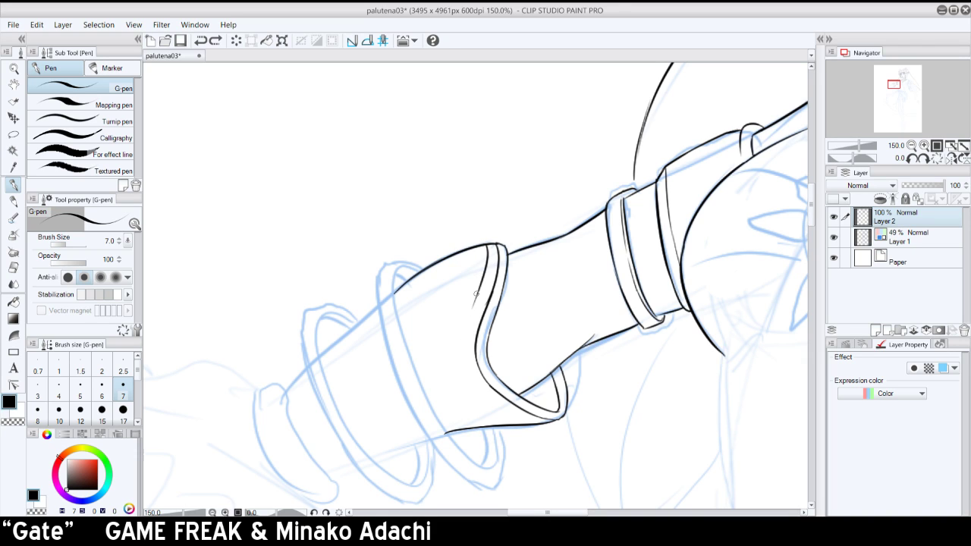
{"action": "mouse_move", "coordinate": [480, 290]}
{"action": "left_mouse_down"}
{"action": "mouse_move", "coordinate": [466, 331]}
{"action": "mouse_move", "coordinate": [480, 384]}
{"action": "mouse_move", "coordinate": [465, 353]}
{"action": "mouse_move", "coordinate": [465, 363]}
{"action": "mouse_move", "coordinate": [516, 415]}
{"action": "left_mouse_up"}
{"action": "key", "text": "ctrl+z"}
{"action": "left_click_drag", "start_coordinate": [473, 383], "coordinate": [515, 417]}
- Ink the trim line's middle bend to connect its upper and lower parts
{"action": "left_click", "coordinate": [924, 159]}
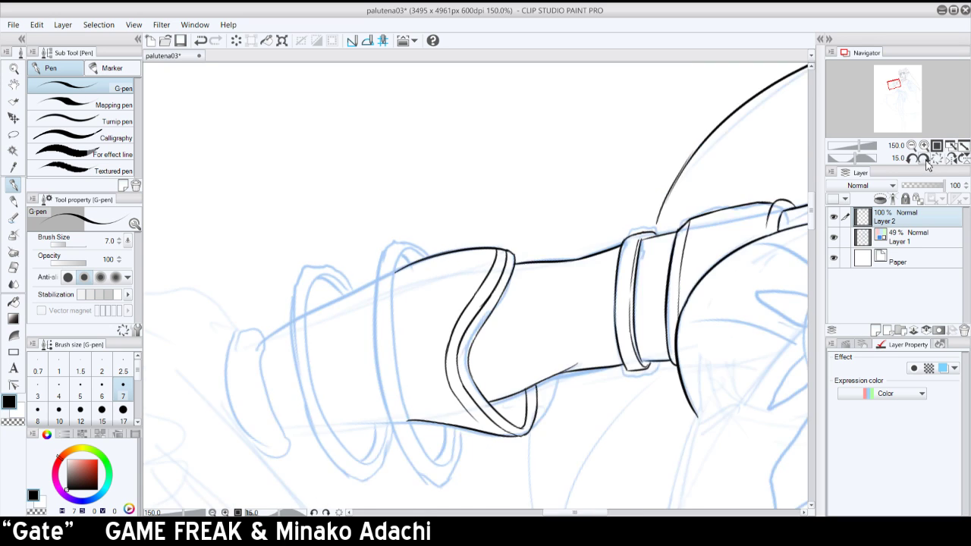
{"action": "left_click", "coordinate": [924, 158]}
{"action": "left_click", "coordinate": [924, 159]}
{"action": "left_click", "coordinate": [924, 158]}
{"action": "left_click_drag", "start_coordinate": [384, 405], "coordinate": [382, 346]}
{"action": "key", "text": "ctrl+z"}
{"action": "key", "text": "ctrl+z"}
{"action": "left_click_drag", "start_coordinate": [385, 405], "coordinate": [384, 339]}
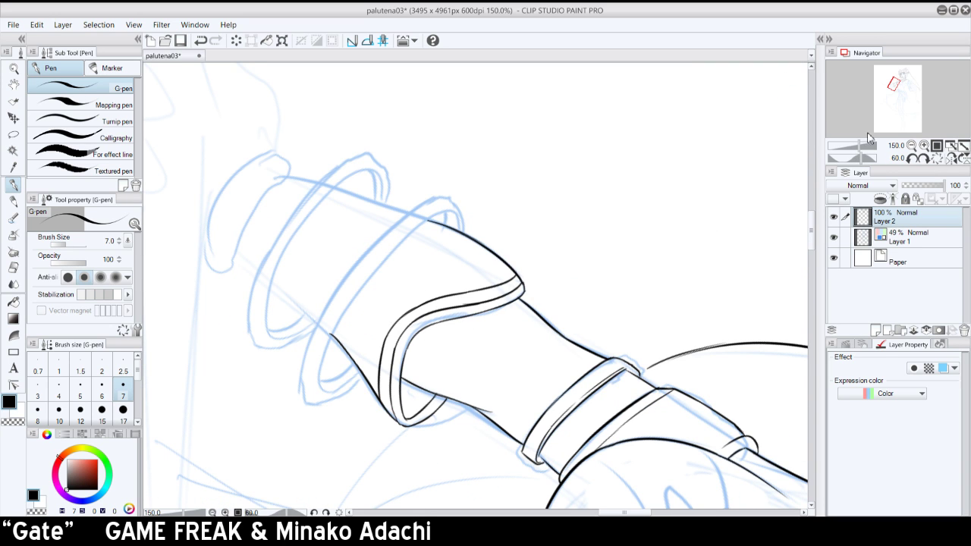
- Try to ink an additional outer contour around the cuff's lower tip
{"action": "left_click", "coordinate": [937, 159]}
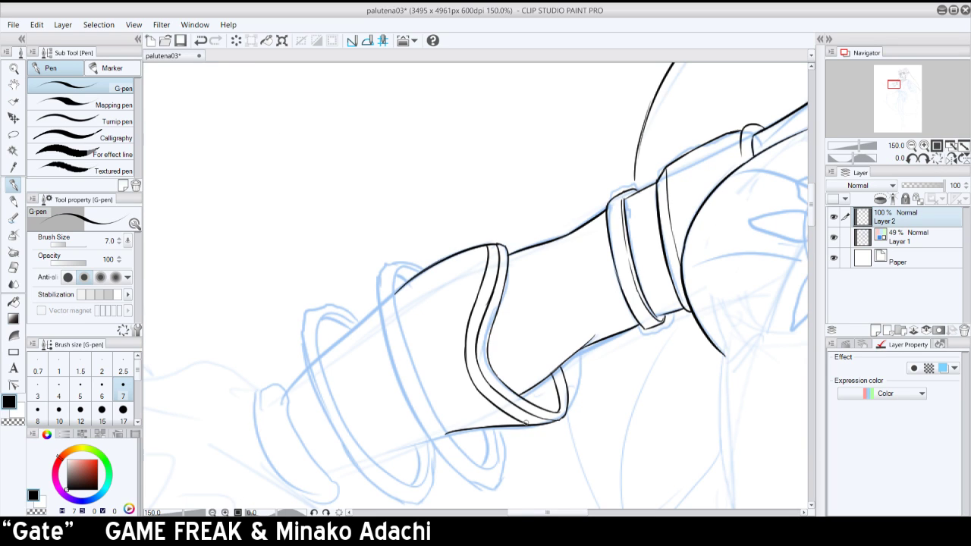
{"action": "mouse_move", "coordinate": [526, 425]}
{"action": "left_mouse_down"}
{"action": "mouse_move", "coordinate": [572, 407]}
{"action": "mouse_move", "coordinate": [528, 421]}
{"action": "mouse_move", "coordinate": [543, 429]}
{"action": "mouse_move", "coordinate": [569, 402]}
{"action": "left_mouse_up"}
{"action": "key", "text": "ctrl+z"}
{"action": "key", "text": "ctrl+z"}
- Try to ink an extra outer line along the lower part of the cuff's trim, extending up from the lower tip
{"action": "left_click", "coordinate": [922, 158]}
{"action": "left_click", "coordinate": [923, 159]}
{"action": "left_click", "coordinate": [923, 159]}
{"action": "left_click", "coordinate": [922, 159]}
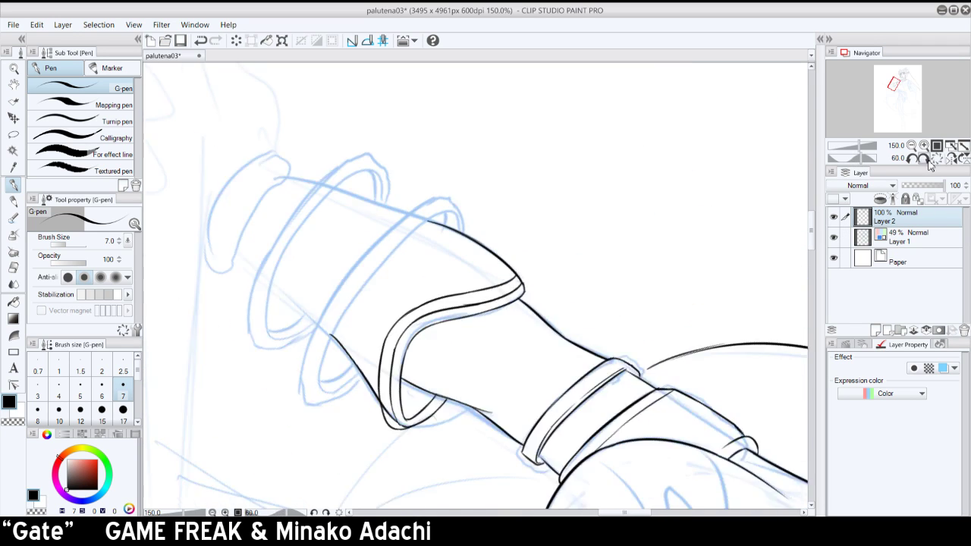
{"action": "left_click", "coordinate": [923, 159]}
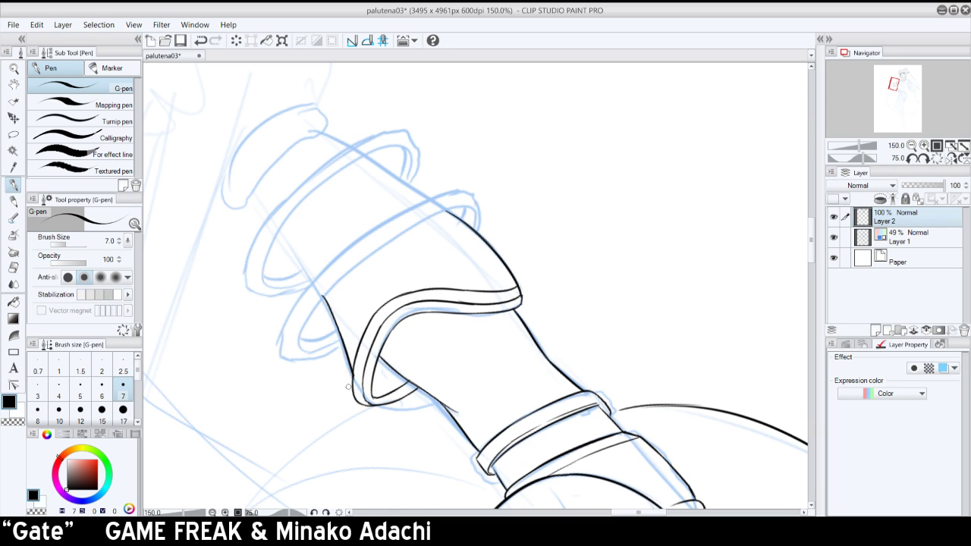
{"action": "left_click_drag", "start_coordinate": [352, 398], "coordinate": [360, 313]}
{"action": "key", "text": "ctrl+z"}
{"action": "key", "text": "ctrl+z"}
{"action": "left_click_drag", "start_coordinate": [354, 395], "coordinate": [361, 319]}
{"action": "key", "text": "ctrl+z"}
{"action": "left_click_drag", "start_coordinate": [353, 397], "coordinate": [362, 314]}
{"action": "left_click_drag", "start_coordinate": [351, 387], "coordinate": [360, 346]}
{"action": "key", "text": "ctrl+z"}
{"action": "left_click_drag", "start_coordinate": [352, 388], "coordinate": [361, 343]}
- Try the extra outer line at the cuff's upper end, and undo all of the extra outer trim strokes
{"action": "left_click", "coordinate": [938, 159]}
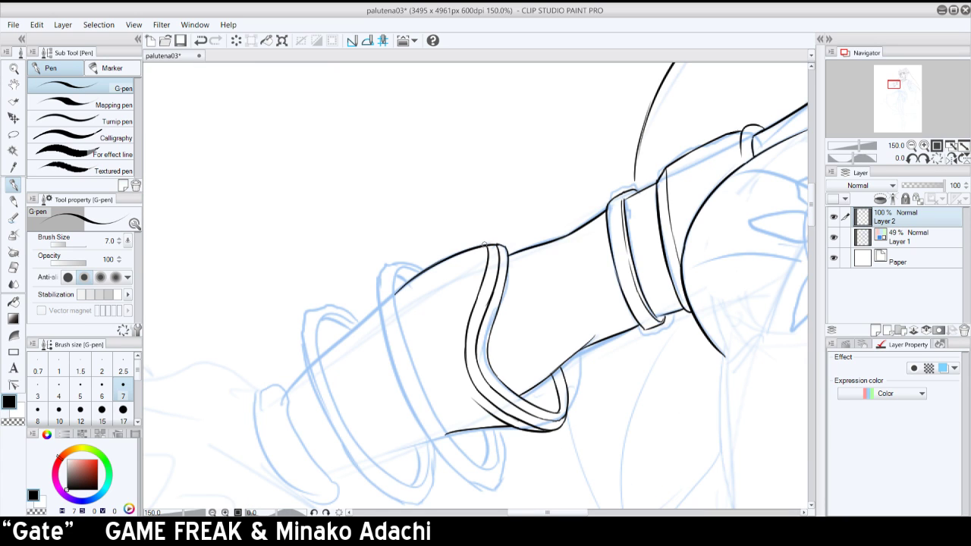
{"action": "left_click_drag", "start_coordinate": [485, 244], "coordinate": [469, 296]}
{"action": "key", "text": "ctrl+z"}
{"action": "key", "text": "ctrl+z"}
{"action": "left_click_drag", "start_coordinate": [484, 244], "coordinate": [471, 299]}
{"action": "key", "text": "ctrl+z"}
{"action": "left_click_drag", "start_coordinate": [483, 246], "coordinate": [471, 293]}
{"action": "key", "text": "ctrl+z"}
{"action": "key", "text": "ctrl+z"}
{"action": "key", "text": "ctrl+z"}
{"action": "key", "text": "ctrl+z"}
{"action": "key", "text": "ctrl+z"}
{"action": "key", "text": "ctrl+z"}
{"action": "key", "text": "ctrl+z"}
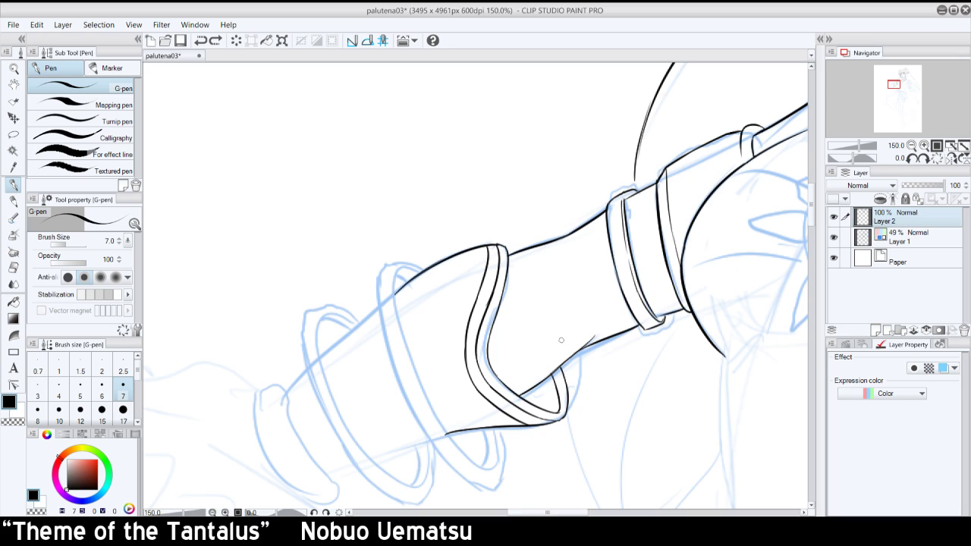
- Ink a short inner trim line on the far side of the cuff, just above its lower tip
{"action": "left_click_drag", "start_coordinate": [546, 379], "coordinate": [549, 415]}
{"action": "key", "text": "ctrl+z"}
{"action": "mouse_move", "coordinate": [544, 382]}
{"action": "left_mouse_down"}
{"action": "mouse_move", "coordinate": [549, 407]}
{"action": "mouse_move", "coordinate": [548, 371]}
{"action": "mouse_move", "coordinate": [548, 409]}
{"action": "mouse_move", "coordinate": [547, 369]}
{"action": "mouse_move", "coordinate": [544, 411]}
{"action": "mouse_move", "coordinate": [551, 377]}
{"action": "left_mouse_up"}
{"action": "key", "text": "ctrl+z"}
{"action": "key", "text": "ctrl+z"}
{"action": "key", "text": "ctrl+z"}
- Ink the upper stretch of the first forearm ring's inner edge, from its upper end down across the gauntlet
{"action": "left_click_drag", "start_coordinate": [395, 274], "coordinate": [408, 362]}
{"action": "key", "text": "ctrl+z"}
{"action": "key", "text": "ctrl+z"}
{"action": "left_click_drag", "start_coordinate": [395, 273], "coordinate": [424, 399]}
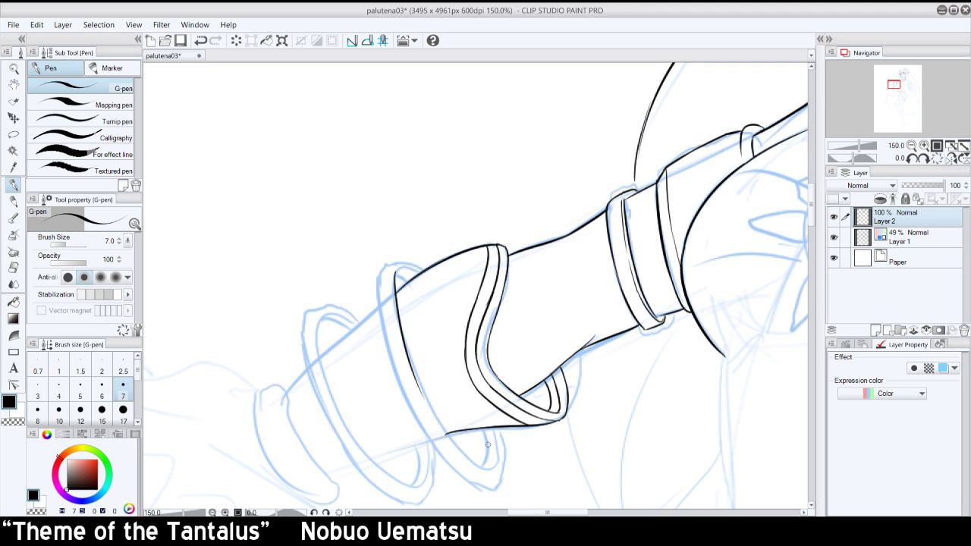
- Extend the first forearm ring's inner edge in a smooth curve down to the ring's lower end
{"action": "left_click", "coordinate": [923, 158]}
{"action": "left_click", "coordinate": [923, 158]}
{"action": "left_click", "coordinate": [923, 158]}
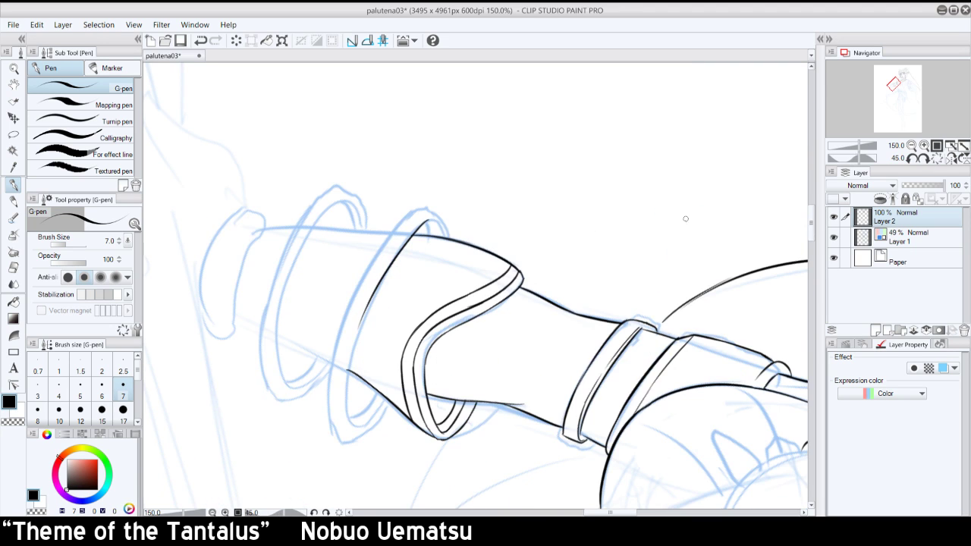
{"action": "left_click_drag", "start_coordinate": [348, 417], "coordinate": [364, 306]}
{"action": "key", "text": "ctrl+z"}
{"action": "mouse_move", "coordinate": [347, 422]}
{"action": "left_mouse_down"}
{"action": "mouse_move", "coordinate": [353, 346]}
{"action": "mouse_move", "coordinate": [370, 303]}
{"action": "left_mouse_up"}
{"action": "key", "text": "ctrl+z"}
{"action": "key", "text": "ctrl+z"}
{"action": "mouse_move", "coordinate": [348, 418]}
{"action": "left_mouse_down"}
{"action": "mouse_move", "coordinate": [368, 297]}
{"action": "mouse_move", "coordinate": [346, 418]}
{"action": "left_mouse_up"}
{"action": "key", "text": "ctrl+z"}
{"action": "key", "text": "ctrl+z"}
{"action": "mouse_move", "coordinate": [369, 301]}
{"action": "left_mouse_down"}
{"action": "mouse_move", "coordinate": [344, 390]}
{"action": "mouse_move", "coordinate": [350, 397]}
{"action": "mouse_move", "coordinate": [365, 313]}
{"action": "mouse_move", "coordinate": [346, 422]}
{"action": "left_mouse_up"}
{"action": "key", "text": "ctrl+z"}
{"action": "key", "text": "ctrl+z"}
{"action": "left_click_drag", "start_coordinate": [367, 306], "coordinate": [346, 418]}
{"action": "key", "text": "ctrl+z"}
{"action": "left_click_drag", "start_coordinate": [365, 311], "coordinate": [343, 421]}
{"action": "key", "text": "ctrl+z"}
{"action": "key", "text": "ctrl+z"}
{"action": "left_click_drag", "start_coordinate": [365, 314], "coordinate": [345, 410]}
{"action": "key", "text": "ctrl+z"}
{"action": "left_click_drag", "start_coordinate": [367, 306], "coordinate": [345, 413]}
{"action": "key", "text": "ctrl+z"}
{"action": "mouse_move", "coordinate": [365, 312]}
{"action": "left_mouse_down"}
{"action": "mouse_move", "coordinate": [343, 417]}
{"action": "mouse_move", "coordinate": [341, 403]}
{"action": "mouse_move", "coordinate": [349, 423]}
{"action": "mouse_move", "coordinate": [349, 367]}
{"action": "mouse_move", "coordinate": [390, 265]}
{"action": "left_mouse_up"}
{"action": "key", "text": "ctrl+z"}
{"action": "key", "text": "ctrl+z"}
{"action": "mouse_move", "coordinate": [346, 422]}
{"action": "left_mouse_down"}
{"action": "mouse_move", "coordinate": [347, 369]}
{"action": "mouse_move", "coordinate": [396, 257]}
{"action": "left_mouse_up"}
- Ink the curved lower end of the ring's inner edge, turning it back up to the gauntlet's underside contour
{"action": "mouse_move", "coordinate": [348, 409]}
{"action": "left_mouse_down"}
{"action": "mouse_move", "coordinate": [367, 422]}
{"action": "mouse_move", "coordinate": [374, 409]}
{"action": "mouse_move", "coordinate": [359, 427]}
{"action": "left_mouse_up"}
{"action": "key", "text": "ctrl+z"}
{"action": "key", "text": "ctrl+z"}
{"action": "key", "text": "ctrl+z"}
{"action": "mouse_move", "coordinate": [363, 424]}
{"action": "left_mouse_down"}
{"action": "mouse_move", "coordinate": [380, 402]}
{"action": "mouse_move", "coordinate": [377, 410]}
{"action": "left_mouse_up"}
{"action": "key", "text": "ctrl+z"}
{"action": "key", "text": "ctrl+z"}
{"action": "key", "text": "ctrl+z"}
{"action": "key", "text": "ctrl+z"}
{"action": "key", "text": "ctrl+z"}
{"action": "key", "text": "ctrl+z"}
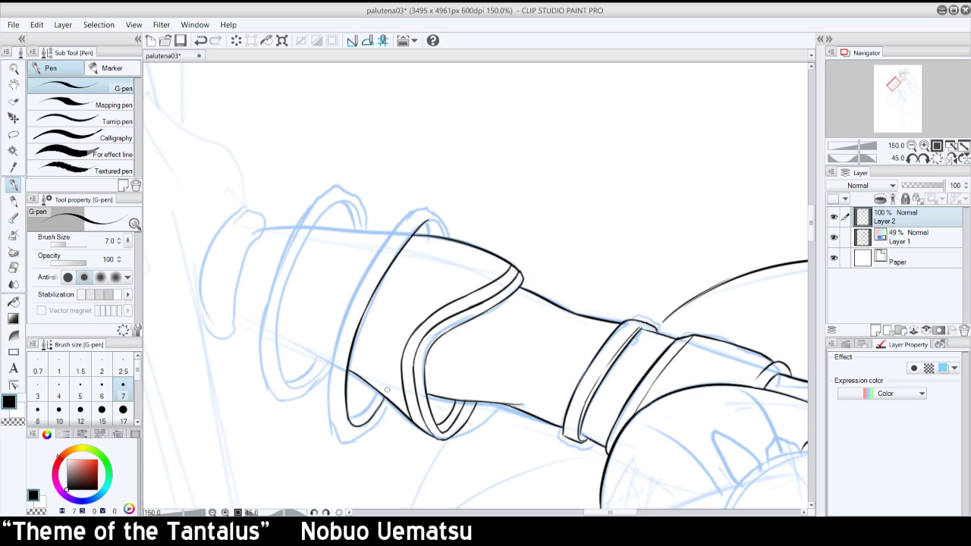
- Ink the inner and outer curves at the first ring's upper end, joining them to the gauntlet's upper contour
{"action": "mouse_move", "coordinate": [428, 221]}
{"action": "left_mouse_down"}
{"action": "mouse_move", "coordinate": [440, 235]}
{"action": "mouse_move", "coordinate": [437, 226]}
{"action": "left_mouse_up"}
{"action": "key", "text": "ctrl+z"}
{"action": "key", "text": "ctrl+z"}
{"action": "left_click", "coordinate": [933, 159]}
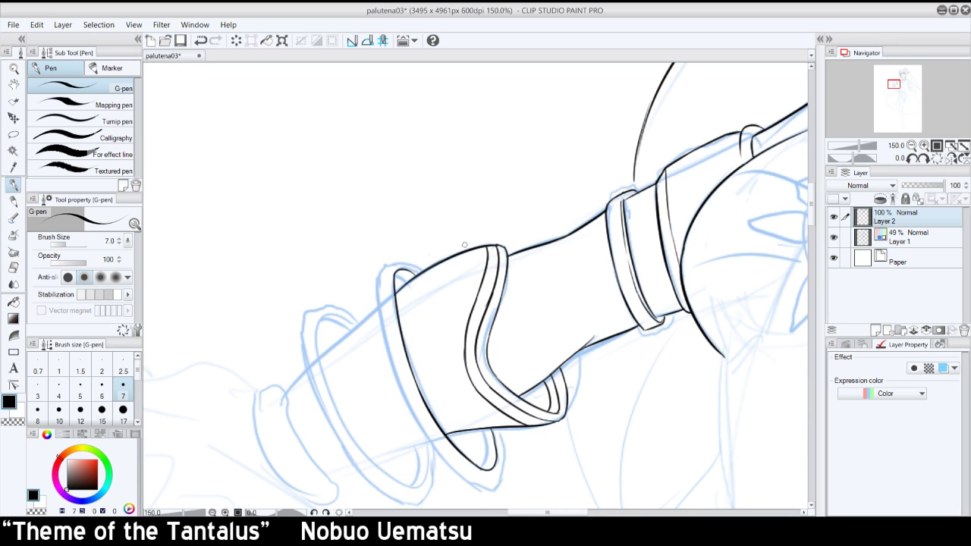
{"action": "mouse_move", "coordinate": [418, 273]}
{"action": "left_mouse_down"}
{"action": "mouse_move", "coordinate": [397, 254]}
{"action": "mouse_move", "coordinate": [377, 287]}
{"action": "left_mouse_up"}
{"action": "key", "text": "ctrl+z"}
- Ink the outer contour around the first ring's lower tip, working in a mirrored canvas view
{"action": "left_click", "coordinate": [917, 160]}
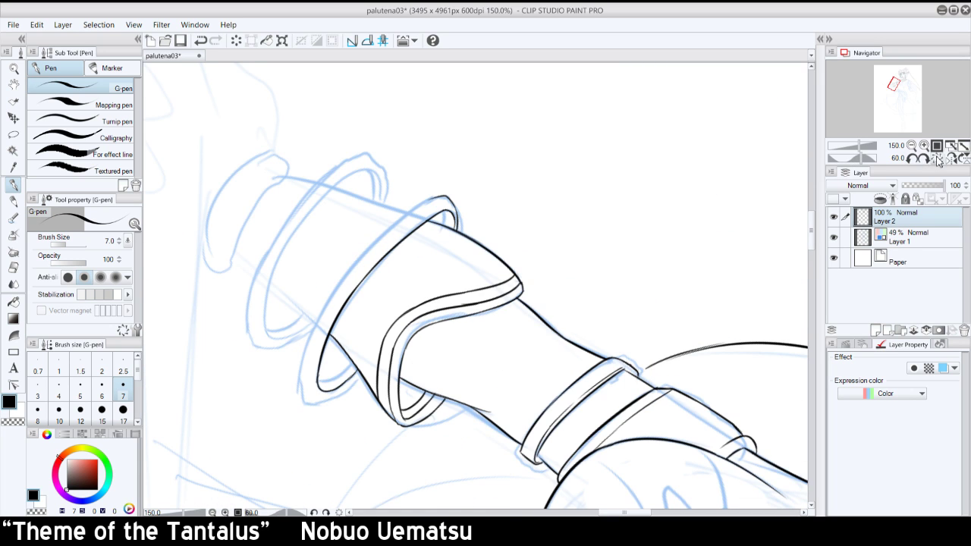
{"action": "left_click", "coordinate": [936, 158]}
{"action": "left_click", "coordinate": [950, 158]}
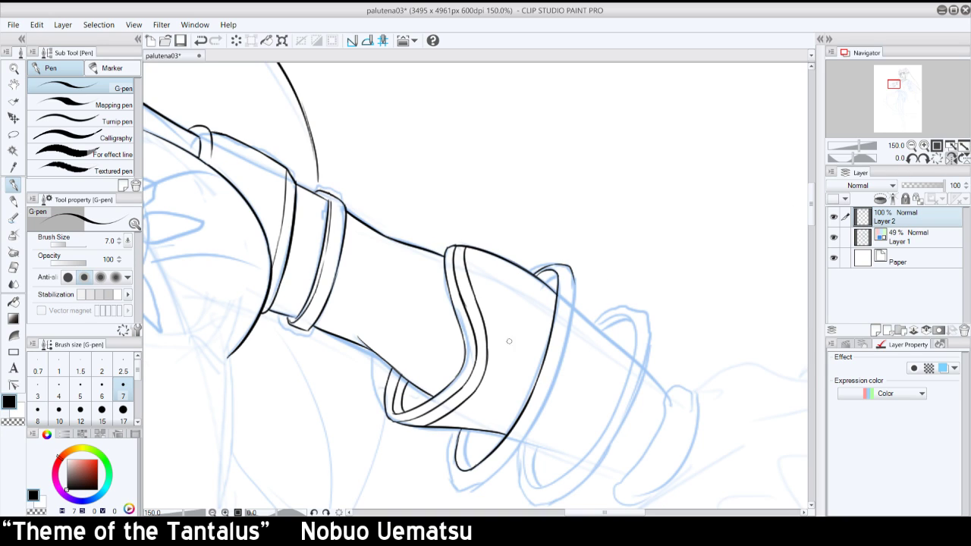
{"action": "left_click_drag", "start_coordinate": [454, 427], "coordinate": [452, 480]}
{"action": "key", "text": "ctrl+z"}
{"action": "mouse_move", "coordinate": [454, 429]}
{"action": "left_mouse_down"}
{"action": "mouse_move", "coordinate": [456, 485]}
{"action": "mouse_move", "coordinate": [450, 479]}
{"action": "mouse_move", "coordinate": [461, 491]}
{"action": "mouse_move", "coordinate": [536, 443]}
{"action": "mouse_move", "coordinate": [481, 483]}
{"action": "left_mouse_up"}
{"action": "key", "text": "ctrl+z"}
{"action": "key", "text": "ctrl+z"}
- Ink the first ring's long outer edge from its lower tip up to its upper end
{"action": "left_click", "coordinate": [924, 159]}
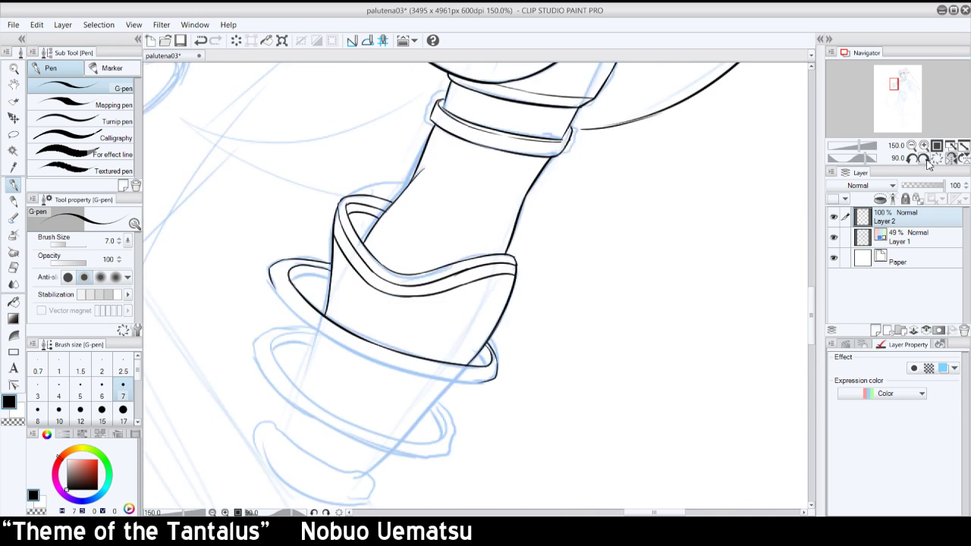
{"action": "left_click", "coordinate": [939, 160]}
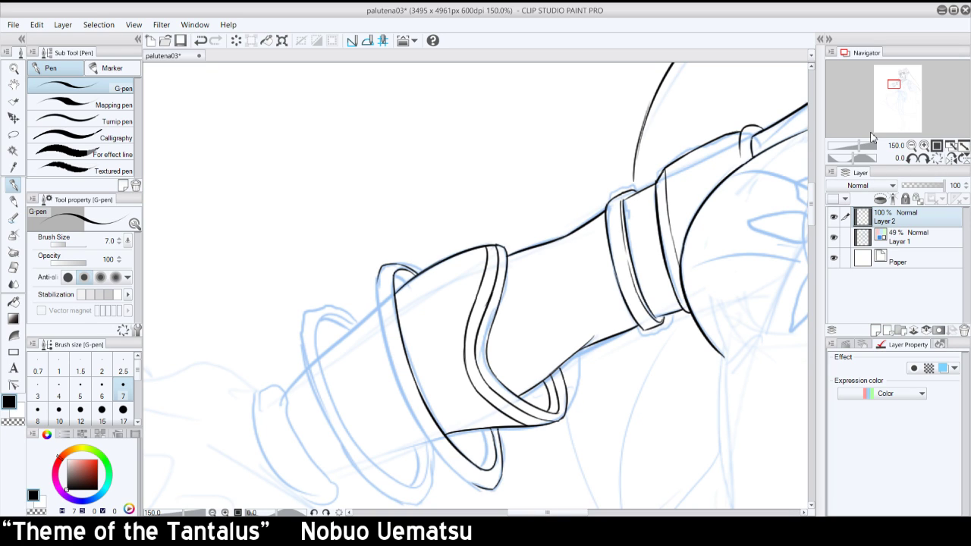
{"action": "left_click_drag", "start_coordinate": [895, 85], "coordinate": [894, 87]}
{"action": "left_click", "coordinate": [916, 160]}
{"action": "left_click", "coordinate": [915, 160]}
{"action": "left_click", "coordinate": [916, 160]}
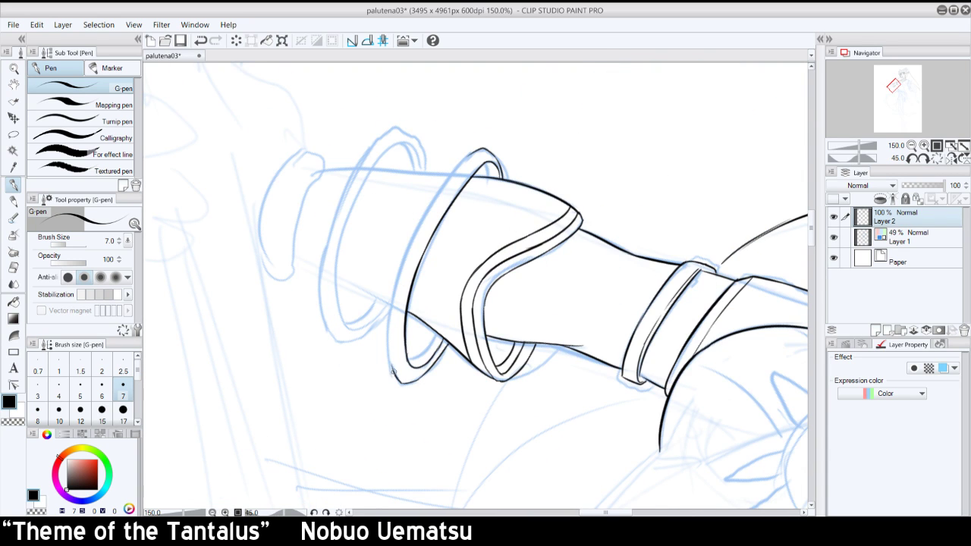
{"action": "left_click_drag", "start_coordinate": [393, 371], "coordinate": [435, 208]}
{"action": "key", "text": "ctrl+z"}
{"action": "left_click_drag", "start_coordinate": [395, 371], "coordinate": [434, 195]}
{"action": "mouse_move", "coordinate": [398, 274]}
{"action": "left_mouse_down"}
{"action": "mouse_move", "coordinate": [459, 167]}
{"action": "mouse_move", "coordinate": [433, 202]}
{"action": "left_mouse_up"}
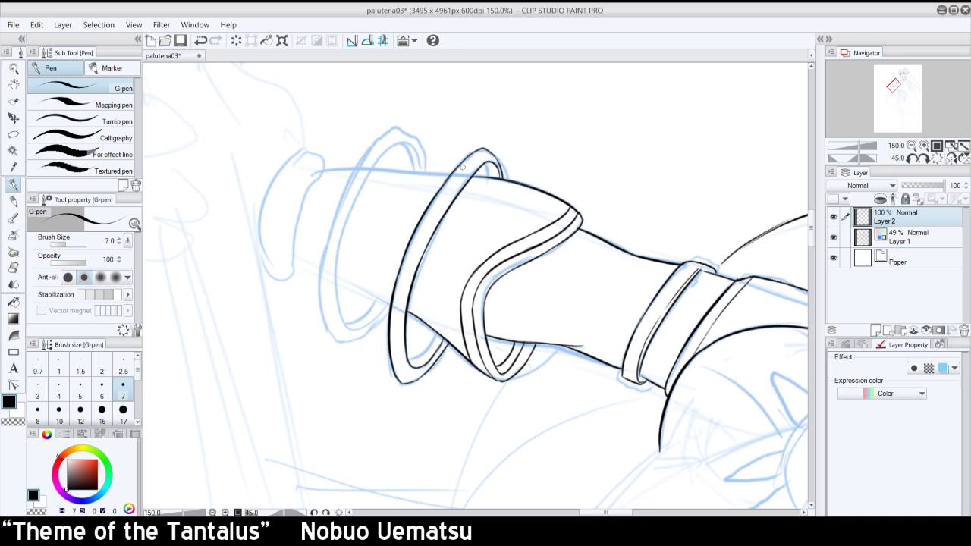
- Ink a thin parallel line just inside the first ring's outer edge, running from the lower tip to the upper end
{"action": "left_click_drag", "start_coordinate": [400, 372], "coordinate": [434, 212]}
{"action": "key", "text": "ctrl+z"}
{"action": "left_click_drag", "start_coordinate": [399, 379], "coordinate": [403, 280]}
{"action": "key", "text": "ctrl+z"}
{"action": "left_click_drag", "start_coordinate": [401, 383], "coordinate": [408, 263]}
{"action": "key", "text": "ctrl+z"}
{"action": "left_click_drag", "start_coordinate": [402, 382], "coordinate": [428, 225]}
{"action": "key", "text": "ctrl+z"}
{"action": "left_click_drag", "start_coordinate": [400, 383], "coordinate": [426, 231]}
{"action": "left_click_drag", "start_coordinate": [480, 151], "coordinate": [434, 200]}
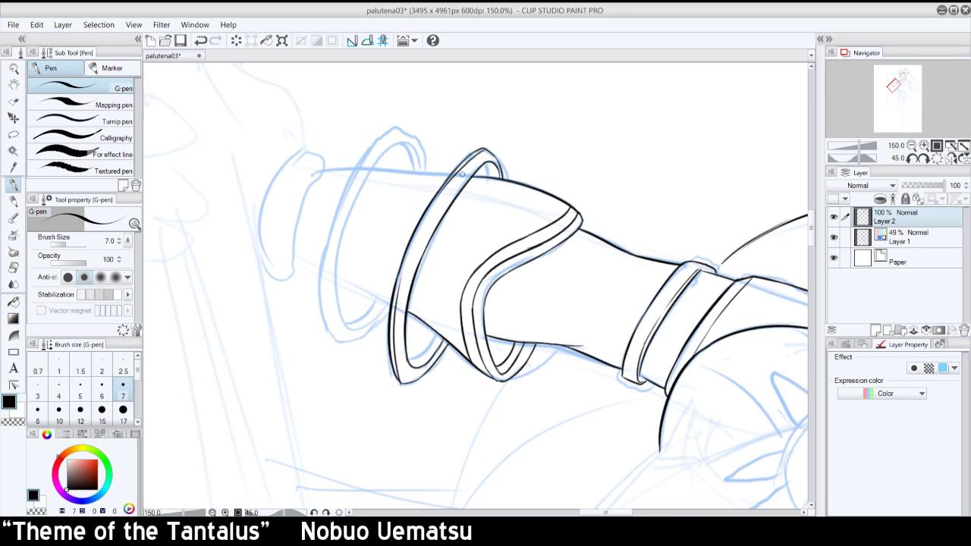
{"action": "key", "text": "ctrl+z"}
{"action": "key", "text": "ctrl+z"}
{"action": "left_click_drag", "start_coordinate": [481, 150], "coordinate": [430, 215]}
{"action": "key", "text": "ctrl+z"}
{"action": "left_click_drag", "start_coordinate": [482, 150], "coordinate": [428, 216]}
{"action": "left_click_drag", "start_coordinate": [478, 151], "coordinate": [426, 226]}
{"action": "key", "text": "ctrl+z"}
{"action": "left_click_drag", "start_coordinate": [479, 151], "coordinate": [426, 226]}
- Ink a short thickness line inside the far side of the first ring's lower end
{"action": "left_click_drag", "start_coordinate": [408, 359], "coordinate": [438, 328]}
{"action": "key", "text": "ctrl+z"}
{"action": "left_click_drag", "start_coordinate": [409, 360], "coordinate": [438, 331]}
{"action": "key", "text": "ctrl+z"}
{"action": "key", "text": "ctrl+z"}
{"action": "left_click_drag", "start_coordinate": [410, 360], "coordinate": [438, 329]}
{"action": "key", "text": "ctrl+z"}
{"action": "key", "text": "ctrl+z"}
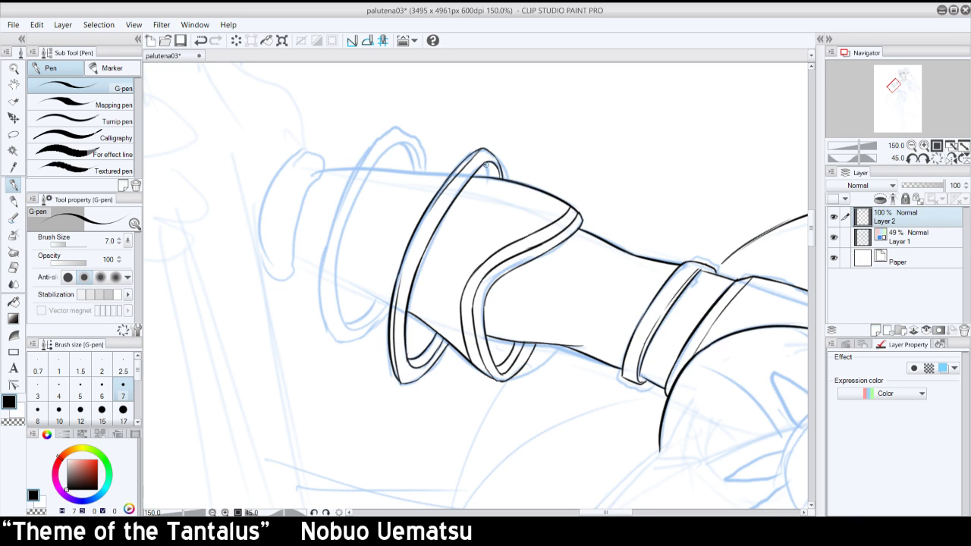
{"action": "left_click", "coordinate": [938, 158]}
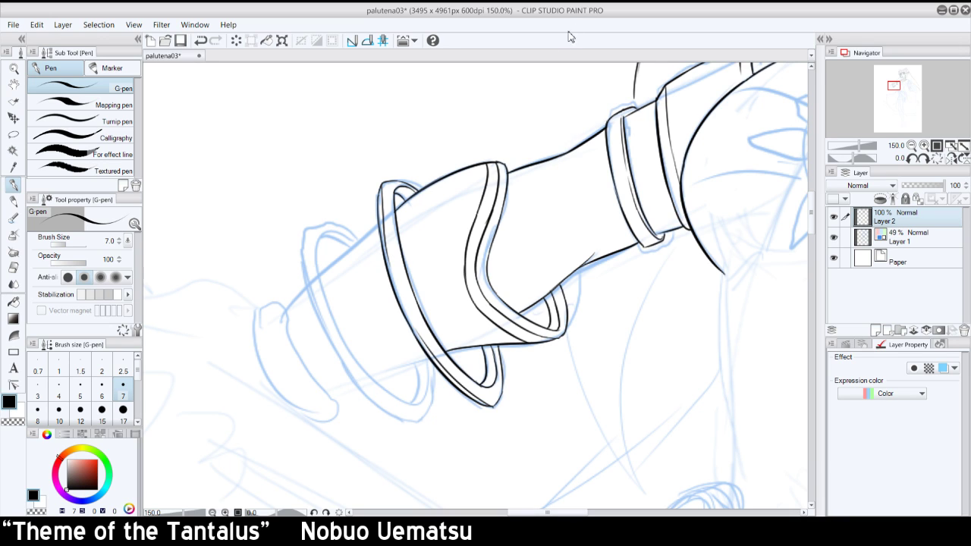
- Try to ink the inner edge of the second forearm ring from its upper end downward
{"action": "mouse_move", "coordinate": [349, 244]}
{"action": "left_mouse_down"}
{"action": "mouse_move", "coordinate": [314, 257]}
{"action": "mouse_move", "coordinate": [326, 269]}
{"action": "mouse_move", "coordinate": [318, 249]}
{"action": "mouse_move", "coordinate": [321, 287]}
{"action": "mouse_move", "coordinate": [347, 343]}
{"action": "left_mouse_up"}
{"action": "key", "text": "ctrl+z"}
{"action": "key", "text": "ctrl+z"}
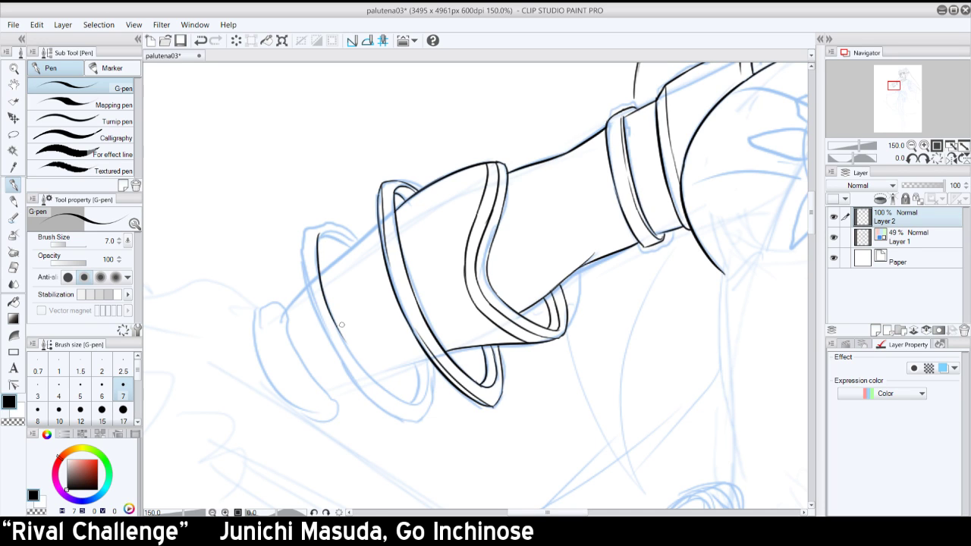
{"action": "left_click_drag", "start_coordinate": [332, 311], "coordinate": [370, 384]}
{"action": "key", "text": "ctrl+z"}
{"action": "key", "text": "ctrl+z"}
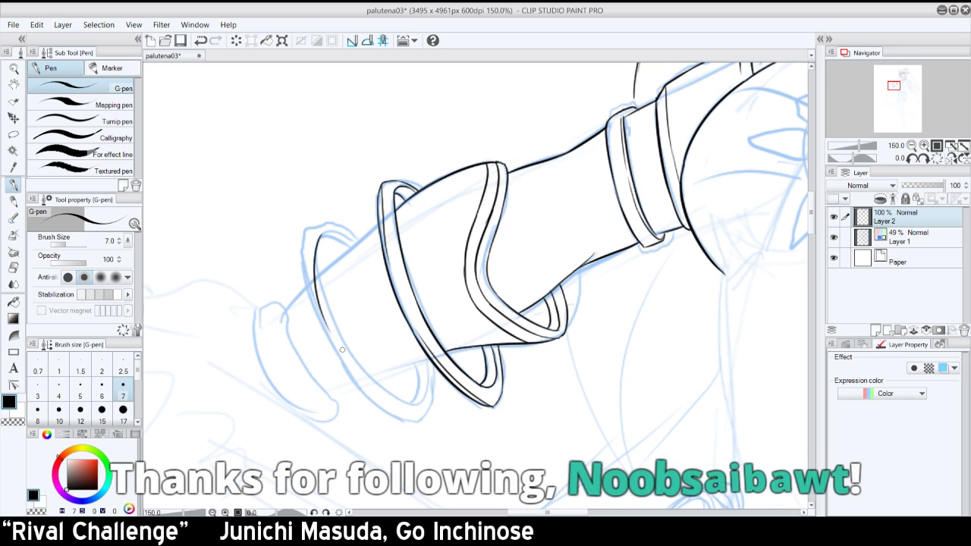
{"action": "key", "text": "ctrl+y"}
{"action": "key", "text": "ctrl+z"}
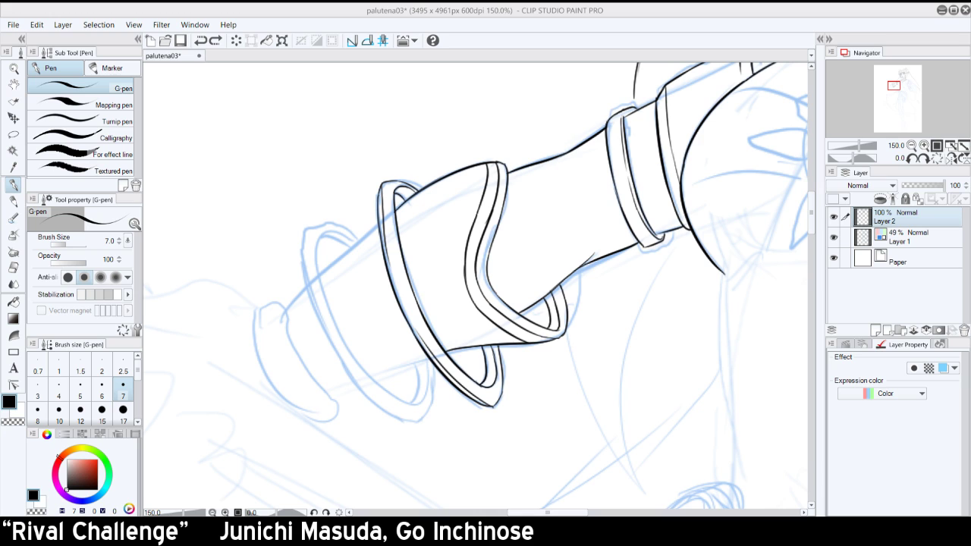
- Ink the upper curve of the second ring's inner edge, hooking over its upper end toward the forearm contour
{"action": "mouse_move", "coordinate": [332, 231]}
{"action": "left_mouse_down"}
{"action": "mouse_move", "coordinate": [321, 295]}
{"action": "mouse_move", "coordinate": [320, 261]}
{"action": "mouse_move", "coordinate": [339, 327]}
{"action": "mouse_move", "coordinate": [325, 292]}
{"action": "mouse_move", "coordinate": [335, 313]}
{"action": "left_mouse_up"}
{"action": "key", "text": "ctrl+z"}
{"action": "key", "text": "ctrl+z"}
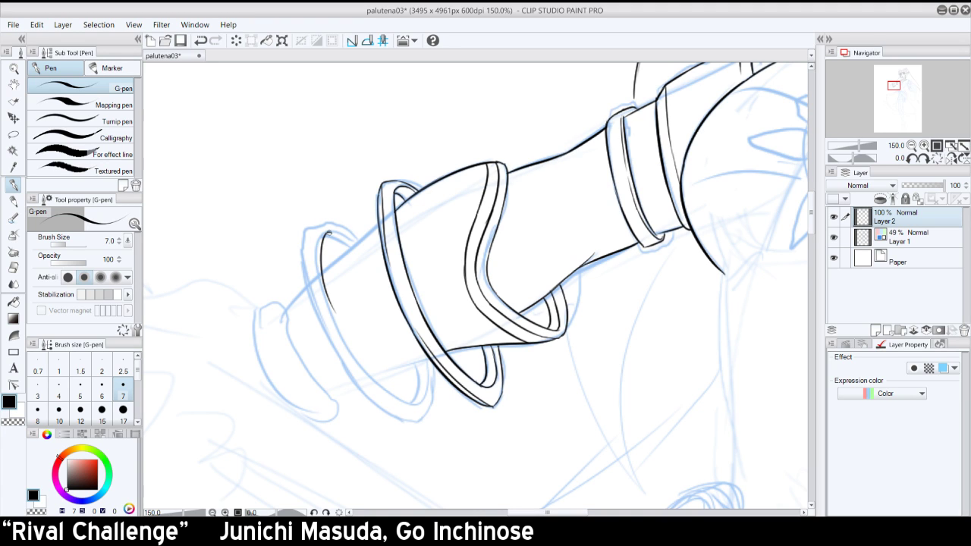
{"action": "key", "text": "ctrl+z"}
{"action": "left_click_drag", "start_coordinate": [329, 232], "coordinate": [353, 246]}
{"action": "key", "text": "ctrl+z"}
- Ink the middle stretch of the second forearm ring's inner edge, continuing down from the inked upper curve
{"action": "left_click_drag", "start_coordinate": [324, 281], "coordinate": [351, 346]}
{"action": "key", "text": "ctrl+z"}
{"action": "left_click_drag", "start_coordinate": [323, 278], "coordinate": [344, 338]}
{"action": "key", "text": "ctrl+z"}
{"action": "mouse_move", "coordinate": [323, 279]}
{"action": "left_mouse_down"}
{"action": "mouse_move", "coordinate": [371, 377]}
{"action": "mouse_move", "coordinate": [351, 342]}
{"action": "mouse_move", "coordinate": [414, 409]}
{"action": "left_mouse_up"}
{"action": "key", "text": "ctrl+z"}
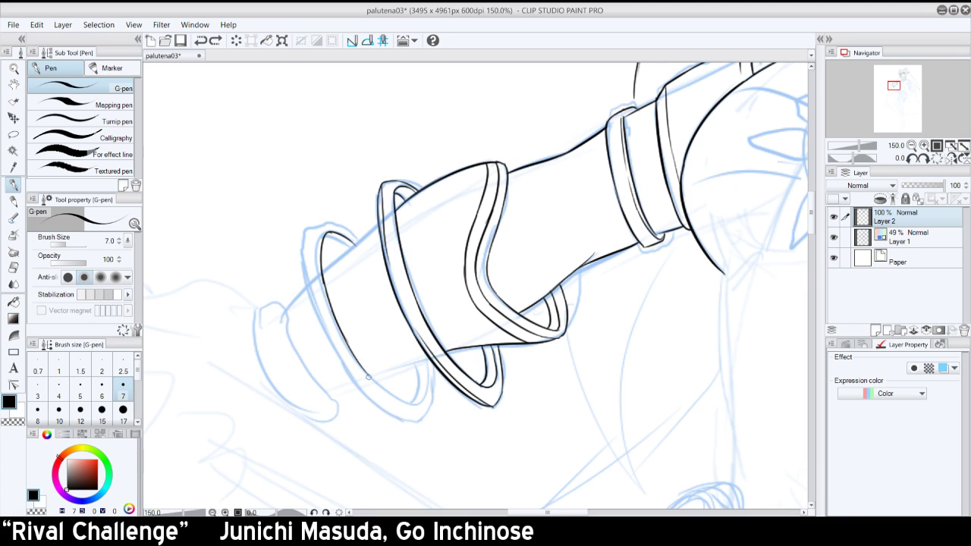
- Ink the lower part of the second ring's inner edge, curving around its lower end and back up toward the forearm
{"action": "left_click_drag", "start_coordinate": [359, 363], "coordinate": [390, 397]}
{"action": "key", "text": "ctrl+z"}
{"action": "left_click_drag", "start_coordinate": [341, 334], "coordinate": [370, 379]}
{"action": "key", "text": "ctrl+z"}
{"action": "mouse_move", "coordinate": [344, 338]}
{"action": "left_mouse_down"}
{"action": "mouse_move", "coordinate": [385, 394]}
{"action": "mouse_move", "coordinate": [357, 361]}
{"action": "mouse_move", "coordinate": [371, 383]}
{"action": "mouse_move", "coordinate": [411, 403]}
{"action": "left_mouse_up"}
{"action": "key", "text": "ctrl+z"}
{"action": "mouse_move", "coordinate": [363, 365]}
{"action": "left_mouse_down"}
{"action": "mouse_move", "coordinate": [414, 406]}
{"action": "mouse_move", "coordinate": [407, 402]}
{"action": "mouse_move", "coordinate": [426, 391]}
{"action": "mouse_move", "coordinate": [420, 365]}
{"action": "mouse_move", "coordinate": [426, 396]}
{"action": "mouse_move", "coordinate": [419, 363]}
{"action": "mouse_move", "coordinate": [422, 398]}
{"action": "left_mouse_up"}
{"action": "key", "text": "ctrl+z"}
{"action": "key", "text": "ctrl+z"}
{"action": "key", "text": "ctrl+z"}
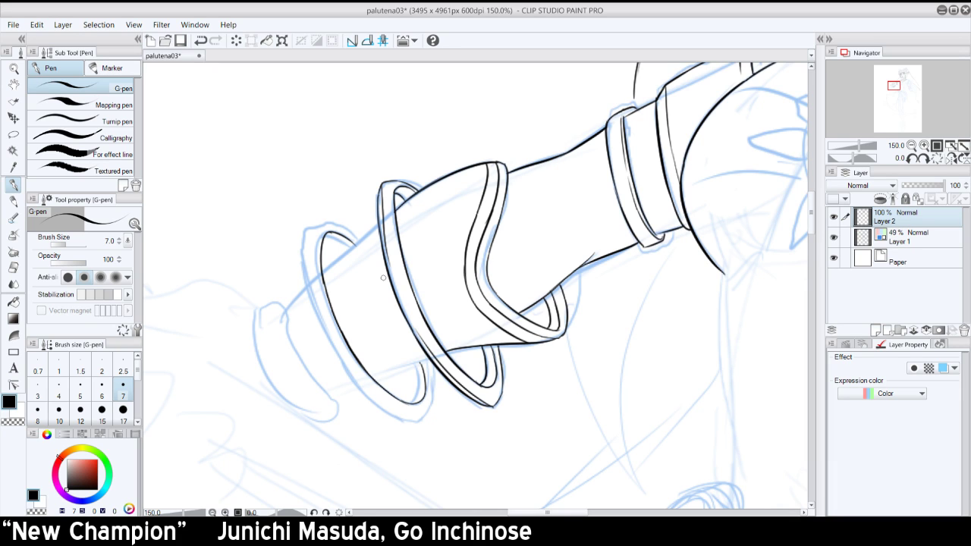
- Ink the outer edge over the second ring's upper end, from the forearm contour to the corner
{"action": "mouse_move", "coordinate": [357, 241]}
{"action": "left_mouse_down"}
{"action": "mouse_move", "coordinate": [322, 227]}
{"action": "mouse_move", "coordinate": [332, 226]}
{"action": "left_mouse_up"}
{"action": "key", "text": "ctrl+z"}
{"action": "key", "text": "ctrl+z"}
- Ink the upper stretch of the second ring's long outer edge, running down from its upper corner along the sketch
{"action": "mouse_move", "coordinate": [302, 256]}
{"action": "left_mouse_down"}
{"action": "mouse_move", "coordinate": [317, 214]}
{"action": "mouse_move", "coordinate": [306, 228]}
{"action": "mouse_move", "coordinate": [335, 226]}
{"action": "mouse_move", "coordinate": [327, 323]}
{"action": "left_mouse_up"}
{"action": "key", "text": "ctrl+z"}
{"action": "key", "text": "ctrl+z"}
{"action": "key", "text": "ctrl+z"}
{"action": "key", "text": "ctrl+z"}
{"action": "key", "text": "ctrl+z"}
{"action": "mouse_move", "coordinate": [303, 246]}
{"action": "left_mouse_down"}
{"action": "mouse_move", "coordinate": [331, 346]}
{"action": "mouse_move", "coordinate": [318, 300]}
{"action": "mouse_move", "coordinate": [307, 298]}
{"action": "mouse_move", "coordinate": [339, 363]}
{"action": "mouse_move", "coordinate": [328, 338]}
{"action": "left_mouse_up"}
{"action": "key", "text": "ctrl+z"}
{"action": "key", "text": "ctrl+z"}
{"action": "key", "text": "ctrl+z"}
{"action": "left_click_drag", "start_coordinate": [299, 247], "coordinate": [326, 334]}
- Extend the second ring's long outer edge down to its lower end, parallel to the inner edge
{"action": "left_click", "coordinate": [949, 158]}
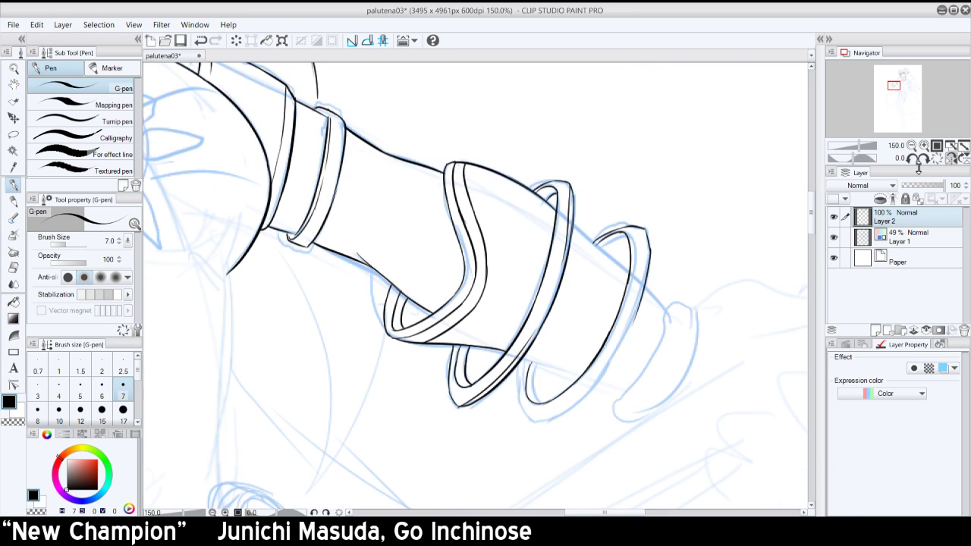
{"action": "left_click", "coordinate": [924, 159]}
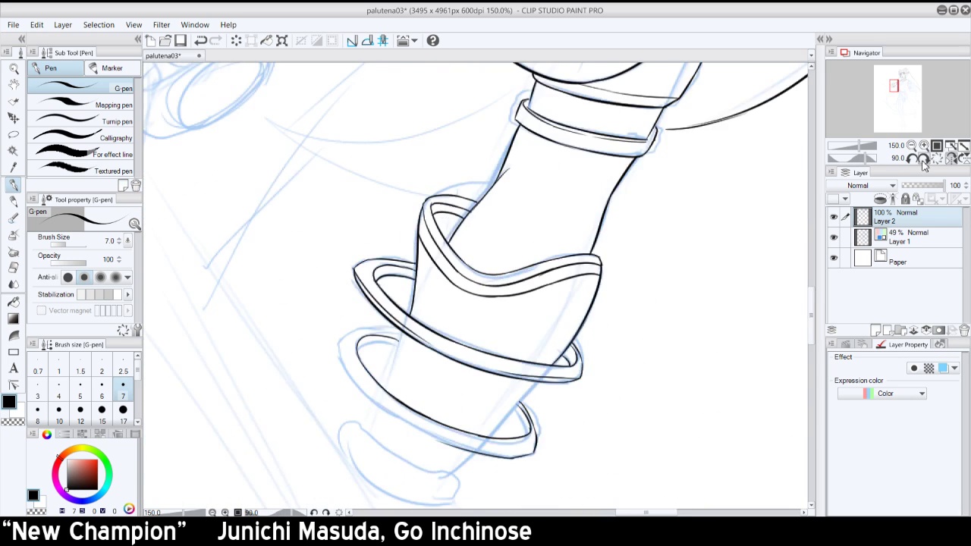
{"action": "left_click_drag", "start_coordinate": [385, 293], "coordinate": [346, 267]}
{"action": "key", "text": "ctrl+z"}
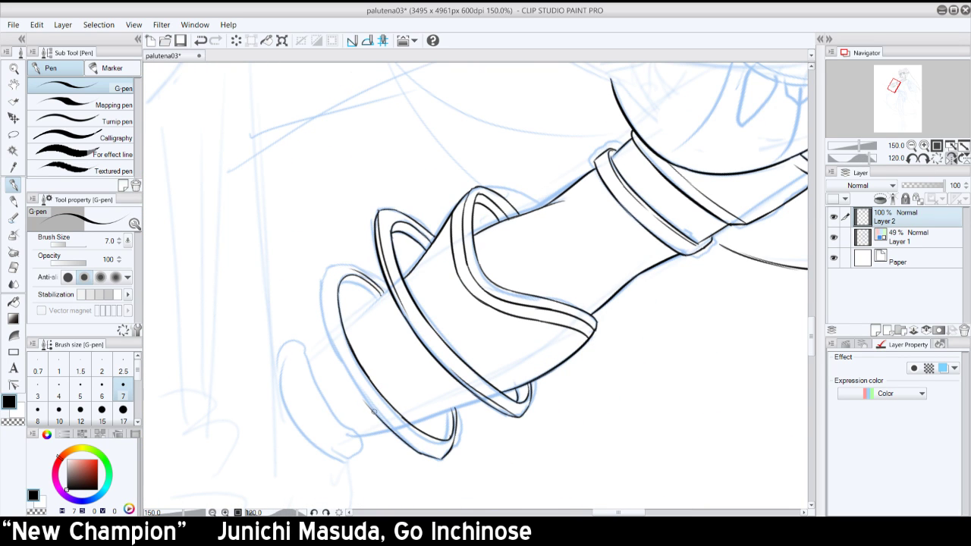
{"action": "key", "text": "ctrl+z"}
{"action": "mouse_move", "coordinate": [373, 411]}
{"action": "left_mouse_down"}
{"action": "mouse_move", "coordinate": [327, 324]}
{"action": "mouse_move", "coordinate": [334, 359]}
{"action": "mouse_move", "coordinate": [319, 312]}
{"action": "left_mouse_up"}
{"action": "key", "text": "ctrl+z"}
{"action": "mouse_move", "coordinate": [368, 406]}
{"action": "left_mouse_down"}
{"action": "mouse_move", "coordinate": [332, 353]}
{"action": "mouse_move", "coordinate": [322, 274]}
{"action": "left_mouse_up"}
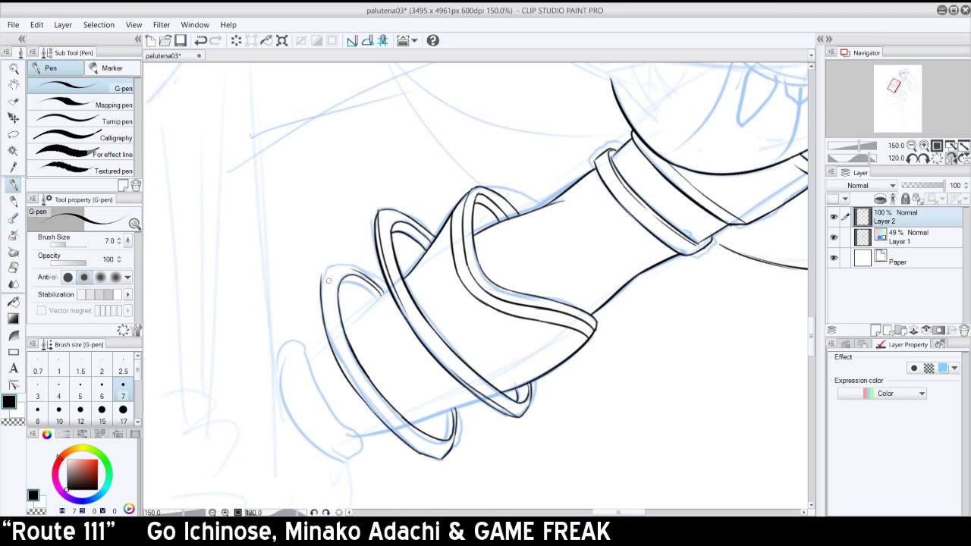
- Close the second ring's lower end with a pointed corner and an outer line rising to the forearm
{"action": "key", "text": "ctrl+z"}
{"action": "mouse_move", "coordinate": [324, 337]}
{"action": "left_mouse_down"}
{"action": "mouse_move", "coordinate": [325, 268]}
{"action": "mouse_move", "coordinate": [355, 271]}
{"action": "left_mouse_up"}
{"action": "key", "text": "ctrl+z"}
{"action": "key", "text": "ctrl+z"}
{"action": "key", "text": "ctrl+z"}
{"action": "key", "text": "ctrl+z"}
{"action": "key", "text": "ctrl+z"}
{"action": "key", "text": "ctrl+z"}
{"action": "key", "text": "ctrl+z"}
{"action": "left_click", "coordinate": [939, 158]}
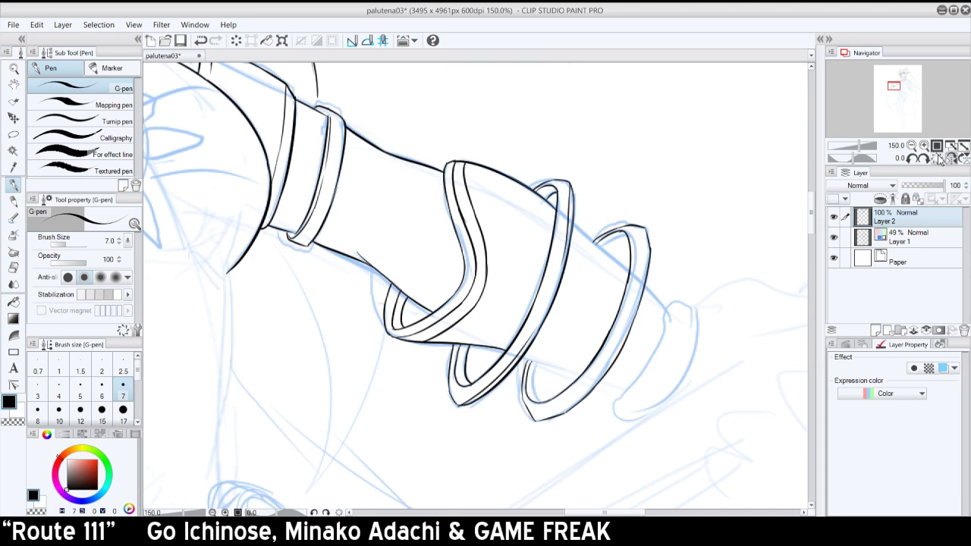
- Ink thin parallel lines just inside the second ring's outer edge, starting from its upper and lower corners
{"action": "left_click", "coordinate": [924, 145]}
{"action": "left_click_drag", "start_coordinate": [895, 88], "coordinate": [894, 88]}
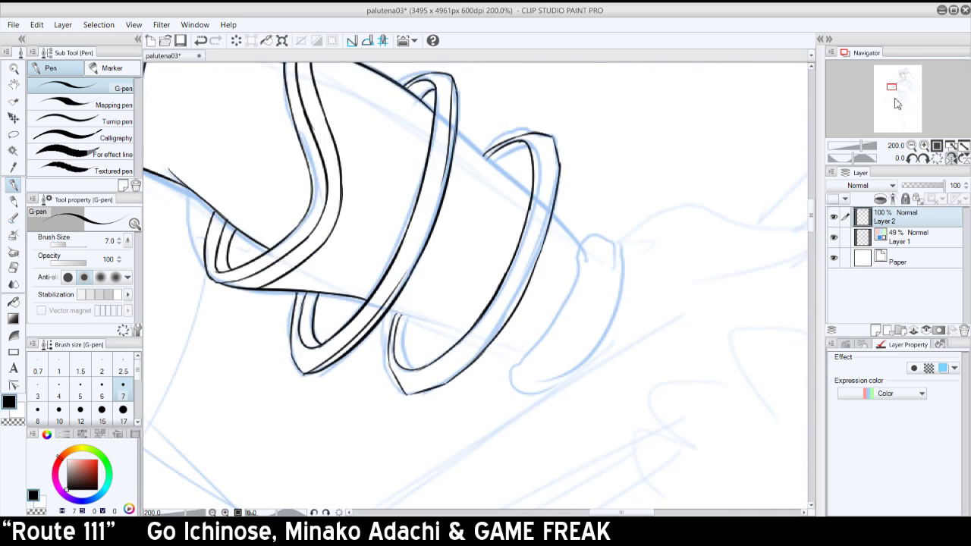
{"action": "left_click", "coordinate": [951, 158]}
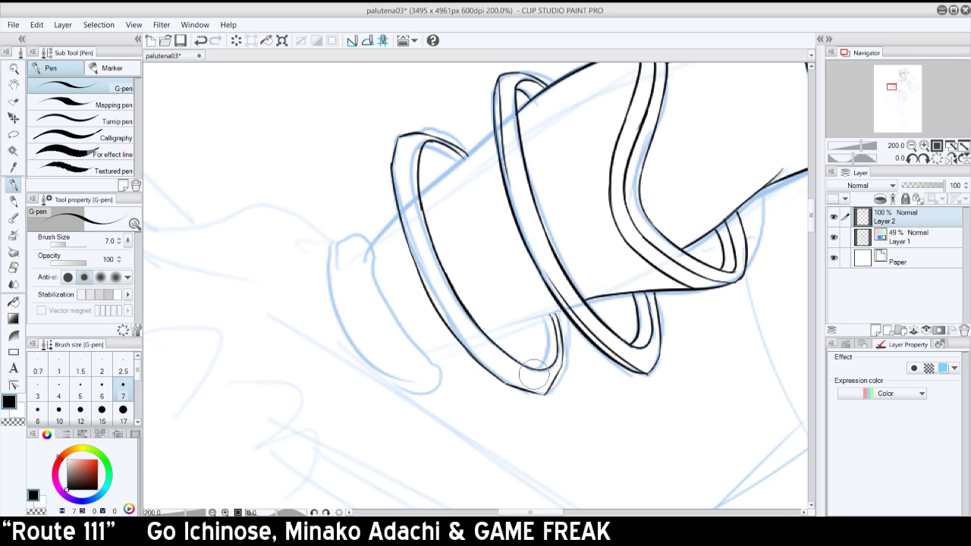
{"action": "left_click", "coordinate": [923, 159]}
{"action": "left_click", "coordinate": [923, 158]}
{"action": "left_click", "coordinate": [923, 158]}
{"action": "left_click", "coordinate": [923, 159]}
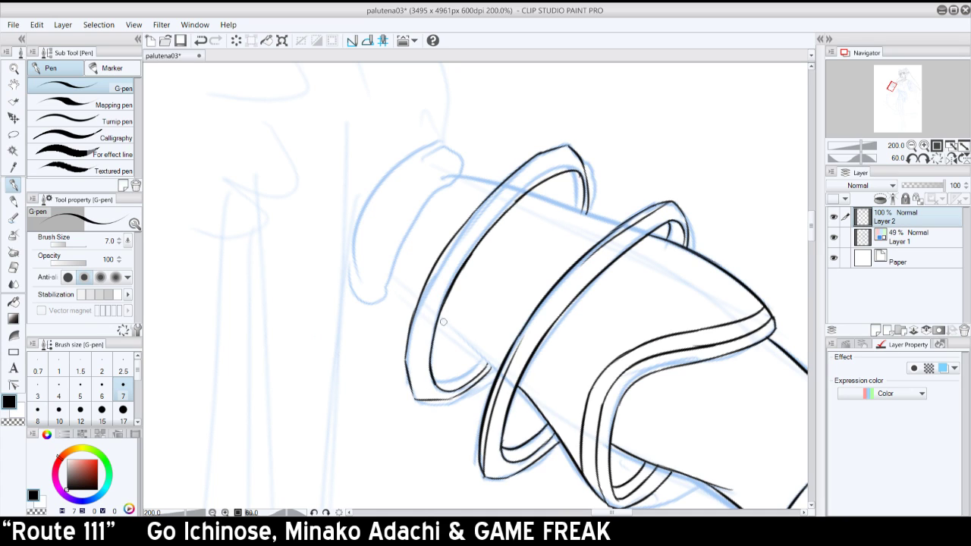
{"action": "left_click_drag", "start_coordinate": [414, 393], "coordinate": [431, 289]}
{"action": "left_click_drag", "start_coordinate": [565, 145], "coordinate": [513, 186]}
{"action": "left_click_drag", "start_coordinate": [565, 147], "coordinate": [580, 157]}
{"action": "key", "text": "ctrl+z"}
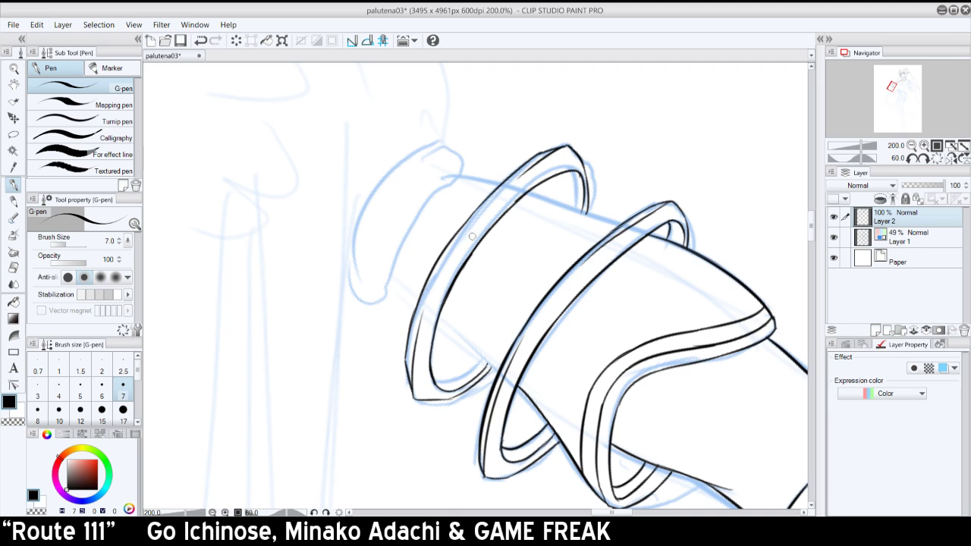
{"action": "left_click_drag", "start_coordinate": [406, 364], "coordinate": [409, 345]}
- Ink short thickness lines inside the far side of the second ring at its upper and lower ends
{"action": "left_click", "coordinate": [935, 159]}
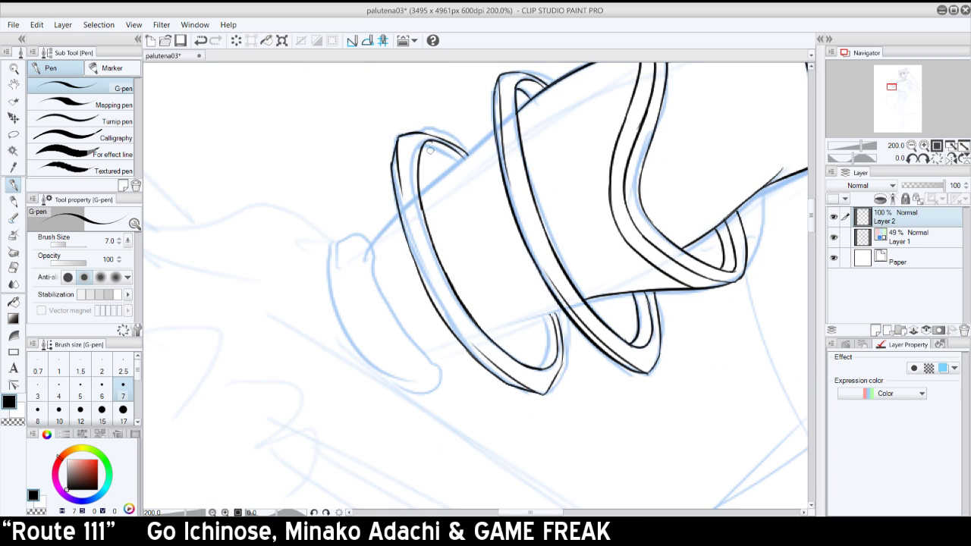
{"action": "key", "text": "ctrl+z"}
{"action": "mouse_move", "coordinate": [421, 150]}
{"action": "left_mouse_down"}
{"action": "mouse_move", "coordinate": [456, 170]}
{"action": "mouse_move", "coordinate": [450, 162]}
{"action": "mouse_move", "coordinate": [422, 152]}
{"action": "mouse_move", "coordinate": [451, 175]}
{"action": "mouse_move", "coordinate": [433, 159]}
{"action": "left_mouse_up"}
{"action": "key", "text": "ctrl+z"}
{"action": "key", "text": "ctrl+z"}
{"action": "left_click_drag", "start_coordinate": [538, 320], "coordinate": [539, 360]}
{"action": "key", "text": "ctrl+z"}
- Ink the forearm's upper contour from the first ring through the second ring and on toward the wrist
{"action": "mouse_move", "coordinate": [492, 129]}
{"action": "left_mouse_down"}
{"action": "mouse_move", "coordinate": [419, 195]}
{"action": "mouse_move", "coordinate": [440, 175]}
{"action": "left_mouse_up"}
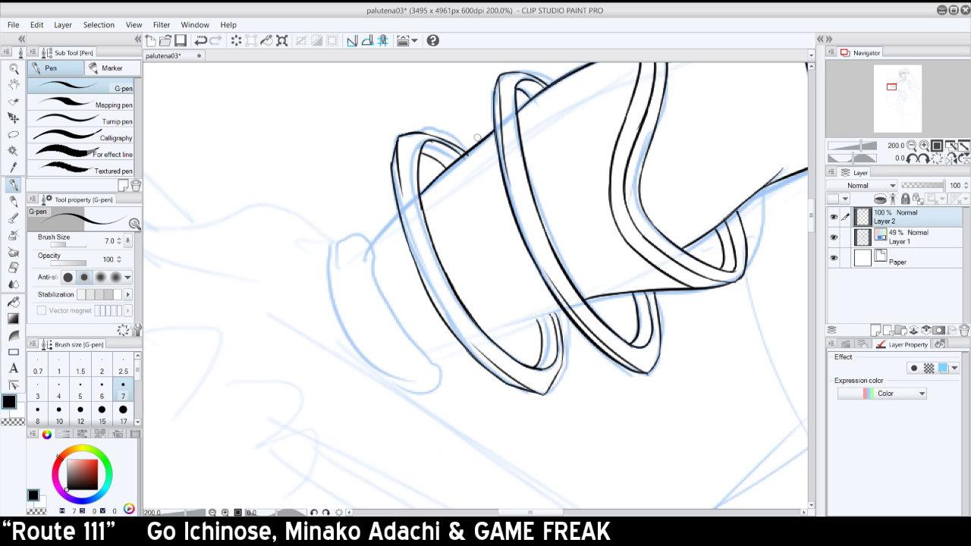
{"action": "left_click_drag", "start_coordinate": [397, 217], "coordinate": [367, 250]}
{"action": "key", "text": "ctrl+z"}
{"action": "left_click_drag", "start_coordinate": [397, 216], "coordinate": [369, 247]}
- Ink the forearm's lower contour between the first ring and the second ring
{"action": "left_click", "coordinate": [913, 158]}
{"action": "left_click", "coordinate": [913, 159]}
{"action": "mouse_move", "coordinate": [538, 225]}
{"action": "left_mouse_down"}
{"action": "mouse_move", "coordinate": [518, 289]}
{"action": "mouse_move", "coordinate": [525, 297]}
{"action": "mouse_move", "coordinate": [546, 214]}
{"action": "mouse_move", "coordinate": [525, 295]}
{"action": "left_mouse_up"}
{"action": "key", "text": "ctrl+z"}
{"action": "key", "text": "ctrl+z"}
{"action": "key", "text": "ctrl+z"}
{"action": "key", "text": "ctrl+z"}
{"action": "key", "text": "ctrl+z"}
{"action": "key", "text": "ctrl+z"}
{"action": "left_click_drag", "start_coordinate": [538, 226], "coordinate": [522, 302]}
{"action": "key", "text": "ctrl+z"}
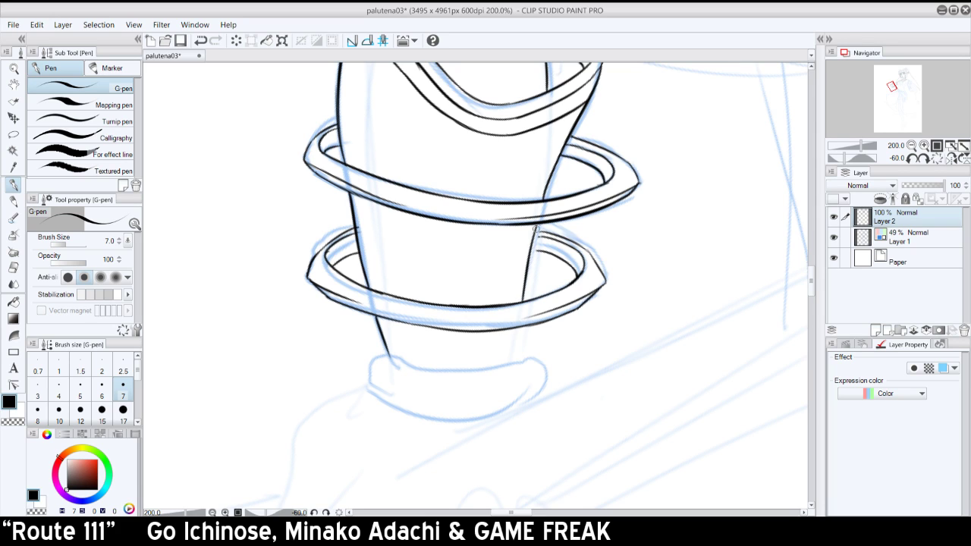
- Extend the forearm's lower contour past the second ring, curving it outward at the wrist
{"action": "left_click", "coordinate": [938, 158]}
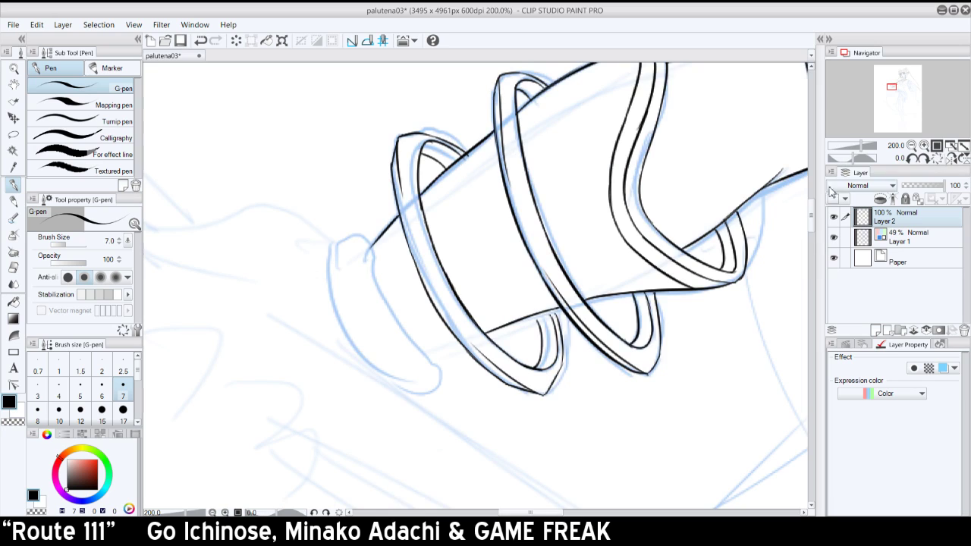
{"action": "mouse_move", "coordinate": [434, 363]}
{"action": "left_mouse_down"}
{"action": "mouse_move", "coordinate": [484, 330]}
{"action": "mouse_move", "coordinate": [463, 346]}
{"action": "left_mouse_up"}
{"action": "key", "text": "ctrl+z"}
{"action": "key", "text": "ctrl+z"}
{"action": "key", "text": "ctrl+z"}
- Curve the upper contour into the wrist and ink the upper half of the wrist seam
{"action": "mouse_move", "coordinate": [386, 227]}
{"action": "left_mouse_down"}
{"action": "mouse_move", "coordinate": [369, 253]}
{"action": "mouse_move", "coordinate": [385, 240]}
{"action": "mouse_move", "coordinate": [385, 311]}
{"action": "left_mouse_up"}
{"action": "key", "text": "ctrl+z"}
{"action": "key", "text": "ctrl+z"}
{"action": "key", "text": "ctrl+z"}
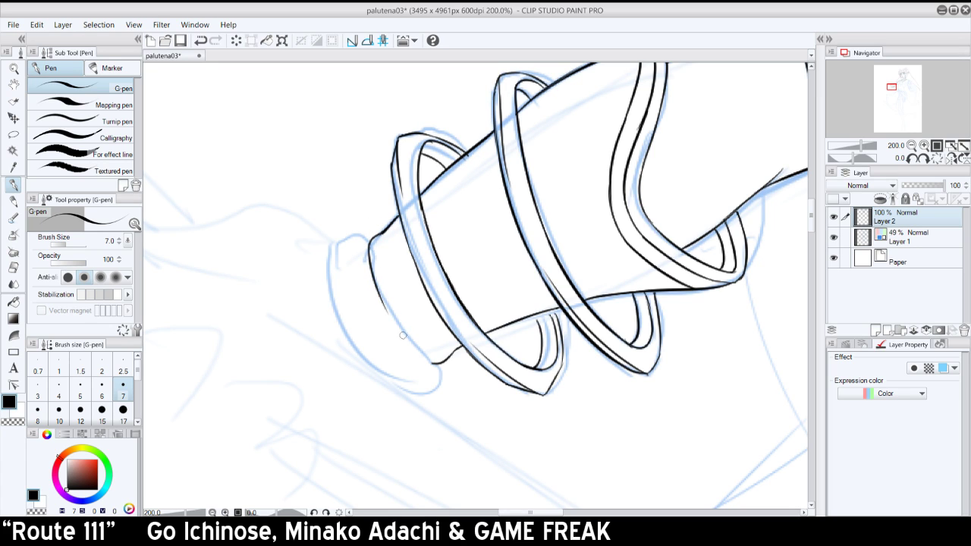
- Ink the lower half of the wrist seam from the forearm's lower contour up to meet the upper half
{"action": "left_click_drag", "start_coordinate": [435, 364], "coordinate": [380, 297]}
{"action": "key", "text": "ctrl+z"}
{"action": "left_click_drag", "start_coordinate": [434, 363], "coordinate": [387, 308]}
{"action": "key", "text": "ctrl+z"}
{"action": "mouse_move", "coordinate": [434, 362]}
{"action": "left_mouse_down"}
{"action": "mouse_move", "coordinate": [387, 318]}
{"action": "mouse_move", "coordinate": [417, 349]}
{"action": "mouse_move", "coordinate": [384, 297]}
{"action": "mouse_move", "coordinate": [389, 314]}
{"action": "mouse_move", "coordinate": [389, 246]}
{"action": "left_mouse_up"}
{"action": "key", "text": "ctrl+z"}
{"action": "key", "text": "ctrl+z"}
{"action": "key", "text": "ctrl+z"}
{"action": "left_click", "coordinate": [926, 159]}
{"action": "left_click", "coordinate": [925, 159]}
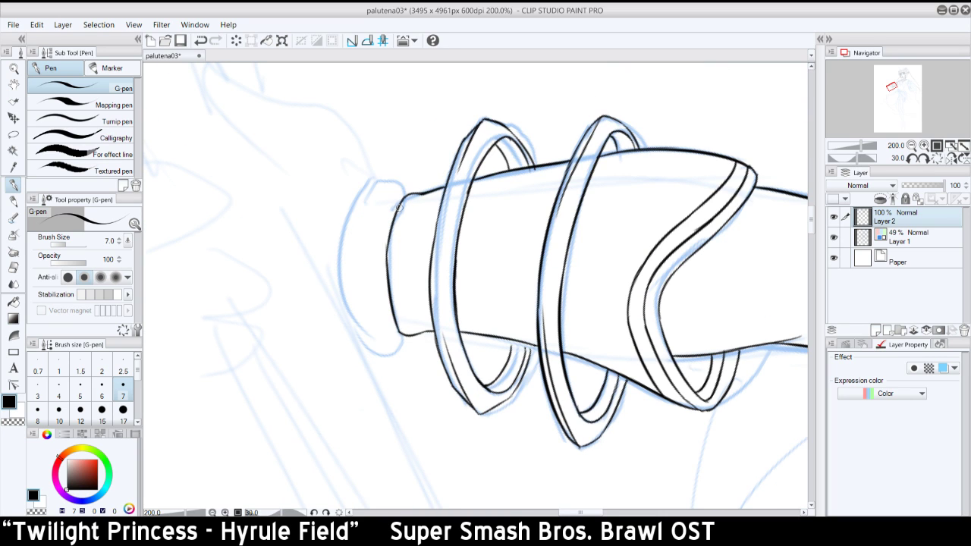
{"action": "key", "text": "ctrl+z"}
{"action": "left_click_drag", "start_coordinate": [400, 332], "coordinate": [386, 239]}
{"action": "left_click", "coordinate": [938, 158]}
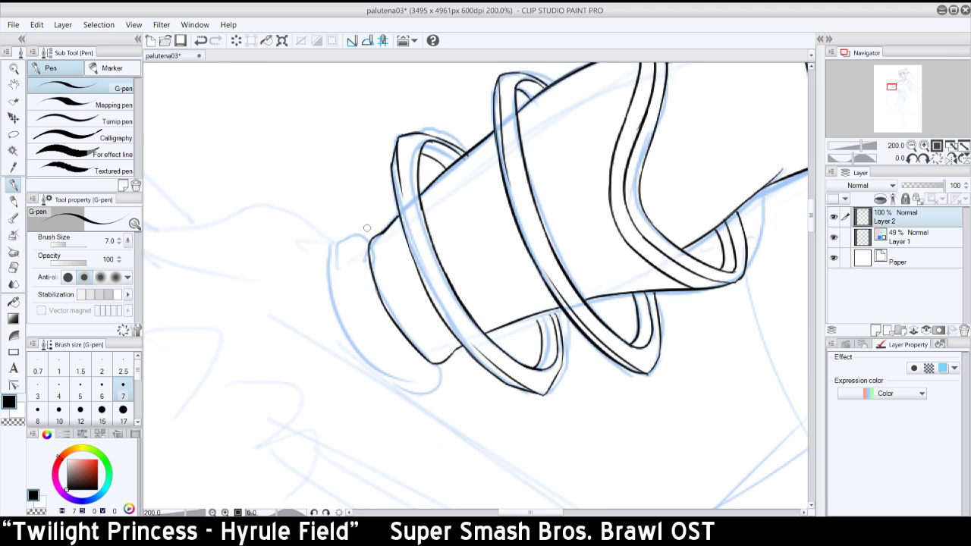
- Ink the gauntlet's wrist rim, rounding over its upper end and continuing down the hand side
{"action": "mouse_move", "coordinate": [369, 233]}
{"action": "left_mouse_down"}
{"action": "mouse_move", "coordinate": [335, 255]}
{"action": "mouse_move", "coordinate": [333, 295]}
{"action": "mouse_move", "coordinate": [364, 345]}
{"action": "left_mouse_up"}
{"action": "key", "text": "ctrl+z"}
{"action": "key", "text": "ctrl+z"}
{"action": "mouse_move", "coordinate": [371, 233]}
{"action": "left_mouse_down"}
{"action": "mouse_move", "coordinate": [331, 265]}
{"action": "mouse_move", "coordinate": [349, 329]}
{"action": "left_mouse_up"}
{"action": "key", "text": "ctrl+z"}
{"action": "mouse_move", "coordinate": [332, 254]}
{"action": "left_mouse_down"}
{"action": "mouse_move", "coordinate": [341, 326]}
{"action": "mouse_move", "coordinate": [353, 339]}
{"action": "left_mouse_up"}
{"action": "key", "text": "ctrl+z"}
- Complete the wrist rim by rounding its lower end and joining it to the outer curve
{"action": "left_click", "coordinate": [952, 157]}
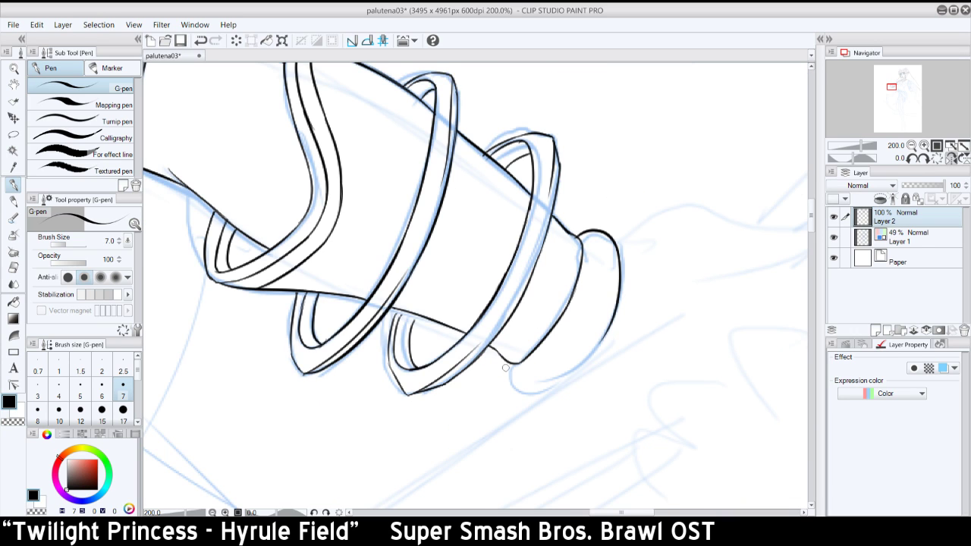
{"action": "mouse_move", "coordinate": [506, 362]}
{"action": "left_mouse_down"}
{"action": "mouse_move", "coordinate": [551, 382]}
{"action": "mouse_move", "coordinate": [535, 387]}
{"action": "mouse_move", "coordinate": [591, 356]}
{"action": "left_mouse_up"}
{"action": "key", "text": "ctrl+z"}
{"action": "key", "text": "ctrl+z"}
{"action": "mouse_move", "coordinate": [533, 390]}
{"action": "left_mouse_down"}
{"action": "mouse_move", "coordinate": [592, 353]}
{"action": "mouse_move", "coordinate": [602, 336]}
{"action": "mouse_move", "coordinate": [587, 361]}
{"action": "mouse_move", "coordinate": [611, 323]}
{"action": "left_mouse_up"}
{"action": "key", "text": "ctrl+z"}
{"action": "left_click_drag", "start_coordinate": [584, 365], "coordinate": [611, 325]}
- Try to ink the thumb's upper contour from the wrist rim out to a rounded tip
{"action": "left_click", "coordinate": [912, 145]}
{"action": "left_click", "coordinate": [949, 157]}
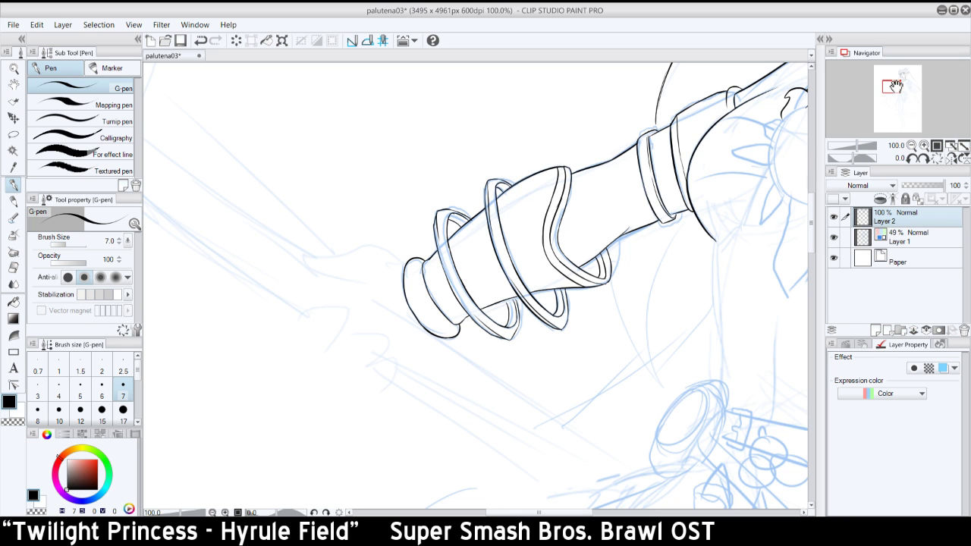
{"action": "left_click_drag", "start_coordinate": [897, 86], "coordinate": [892, 91]}
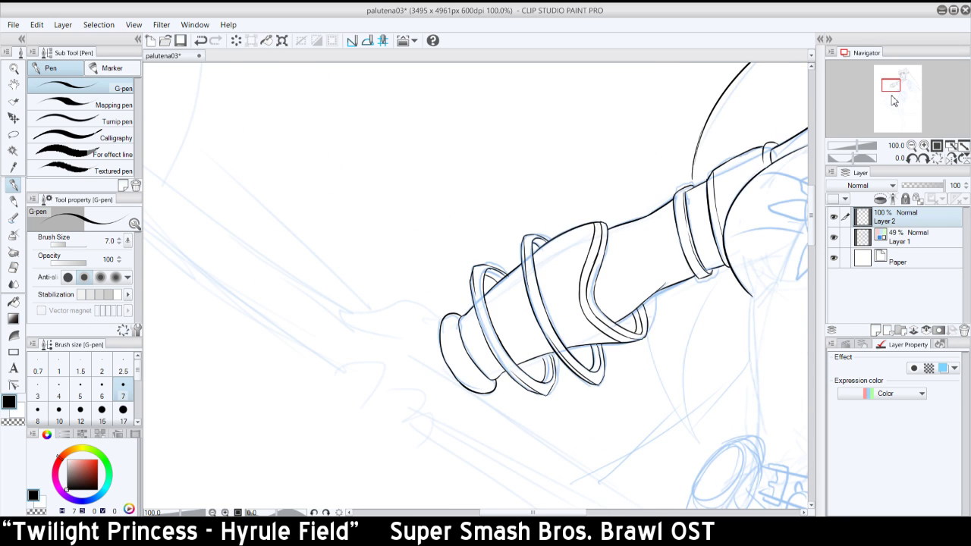
{"action": "left_click", "coordinate": [924, 145]}
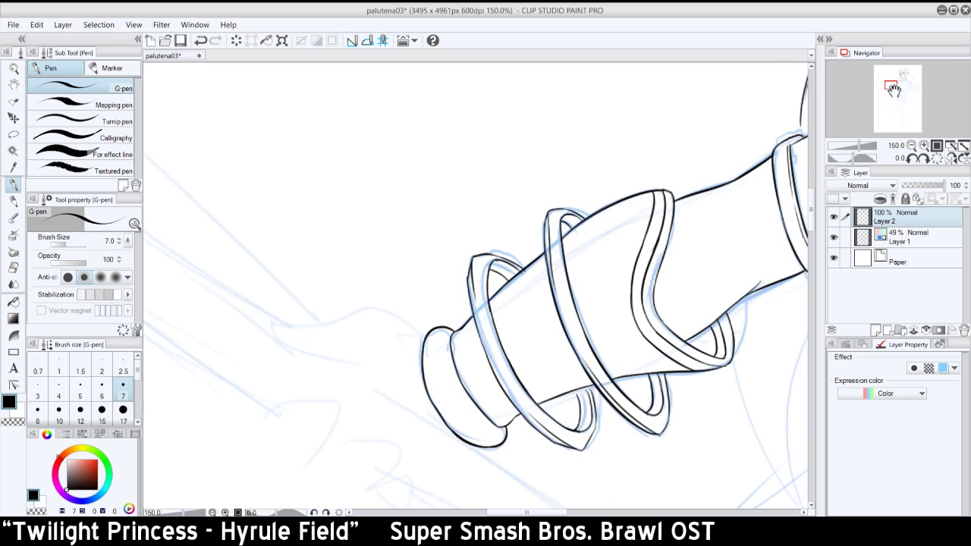
{"action": "mouse_move", "coordinate": [895, 88]}
{"action": "left_mouse_down"}
{"action": "mouse_move", "coordinate": [886, 87]}
{"action": "mouse_move", "coordinate": [894, 89]}
{"action": "left_mouse_up"}
{"action": "left_click", "coordinate": [912, 159]}
{"action": "left_click", "coordinate": [913, 158]}
{"action": "left_click", "coordinate": [913, 158]}
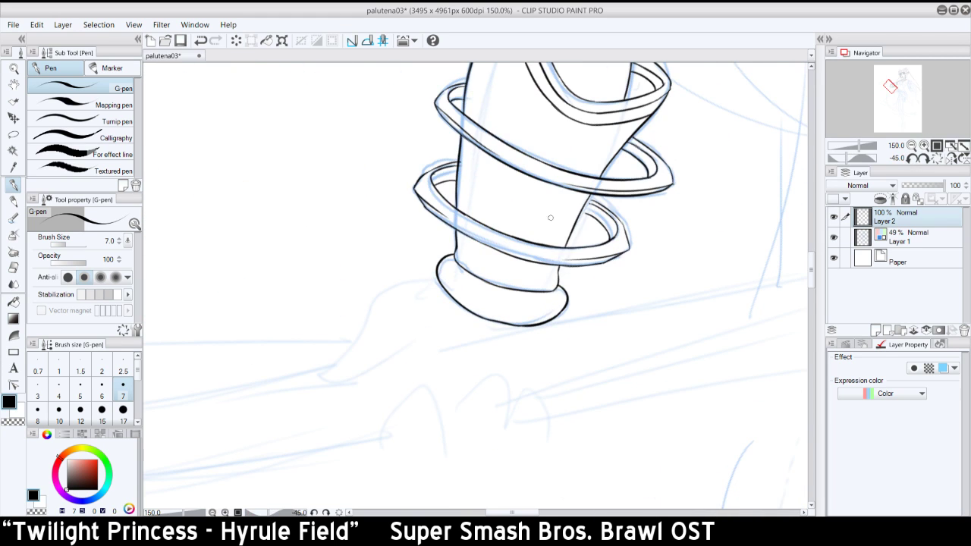
{"action": "mouse_move", "coordinate": [435, 277]}
{"action": "left_mouse_down"}
{"action": "mouse_move", "coordinate": [327, 350]}
{"action": "mouse_move", "coordinate": [328, 374]}
{"action": "mouse_move", "coordinate": [387, 365]}
{"action": "left_mouse_up"}
{"action": "key", "text": "ctrl+z"}
{"action": "key", "text": "ctrl+z"}
{"action": "left_click_drag", "start_coordinate": [327, 373], "coordinate": [399, 361]}
{"action": "key", "text": "ctrl+z"}
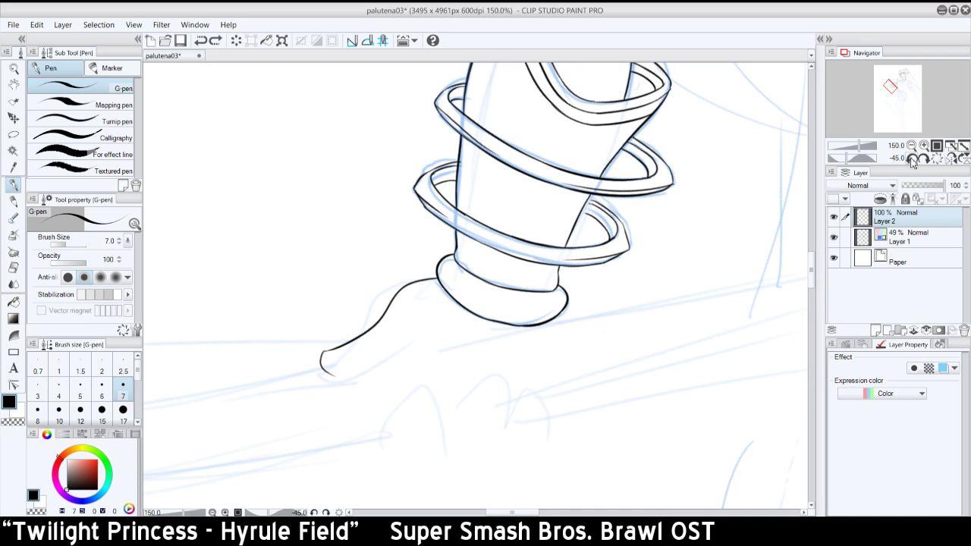
- Try to ink the thumb's tip detail and its underside, running back toward the palm
{"action": "left_click", "coordinate": [938, 159]}
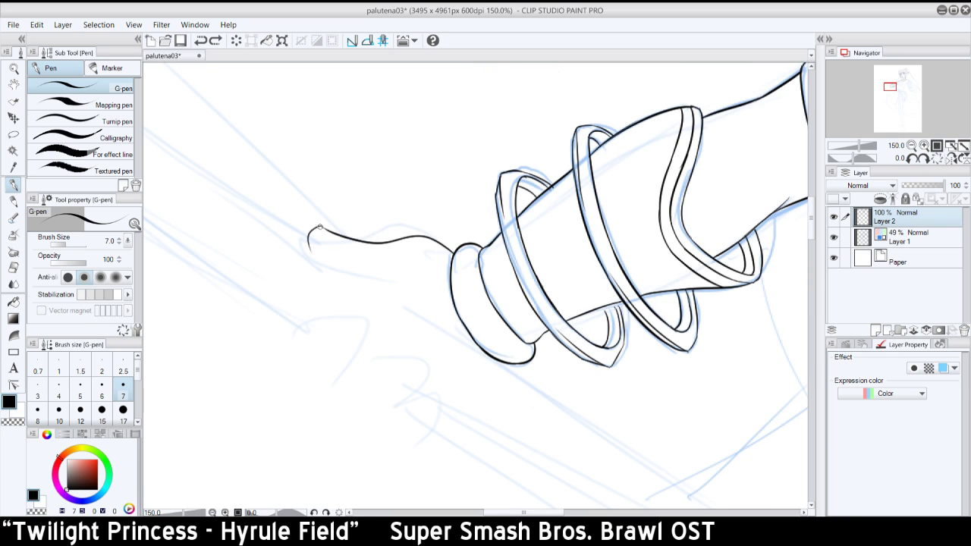
{"action": "mouse_move", "coordinate": [320, 227]}
{"action": "left_mouse_down"}
{"action": "mouse_move", "coordinate": [338, 243]}
{"action": "mouse_move", "coordinate": [320, 237]}
{"action": "mouse_move", "coordinate": [330, 245]}
{"action": "mouse_move", "coordinate": [346, 241]}
{"action": "mouse_move", "coordinate": [336, 268]}
{"action": "mouse_move", "coordinate": [382, 282]}
{"action": "mouse_move", "coordinate": [413, 307]}
{"action": "left_mouse_up"}
{"action": "key", "text": "ctrl+z"}
{"action": "key", "text": "ctrl+z"}
{"action": "key", "text": "ctrl+z"}
{"action": "key", "text": "ctrl+z"}
{"action": "mouse_move", "coordinate": [375, 280]}
{"action": "left_mouse_down"}
{"action": "mouse_move", "coordinate": [403, 299]}
{"action": "mouse_move", "coordinate": [435, 310]}
{"action": "mouse_move", "coordinate": [383, 283]}
{"action": "mouse_move", "coordinate": [426, 303]}
{"action": "left_mouse_up"}
{"action": "key", "text": "ctrl+z"}
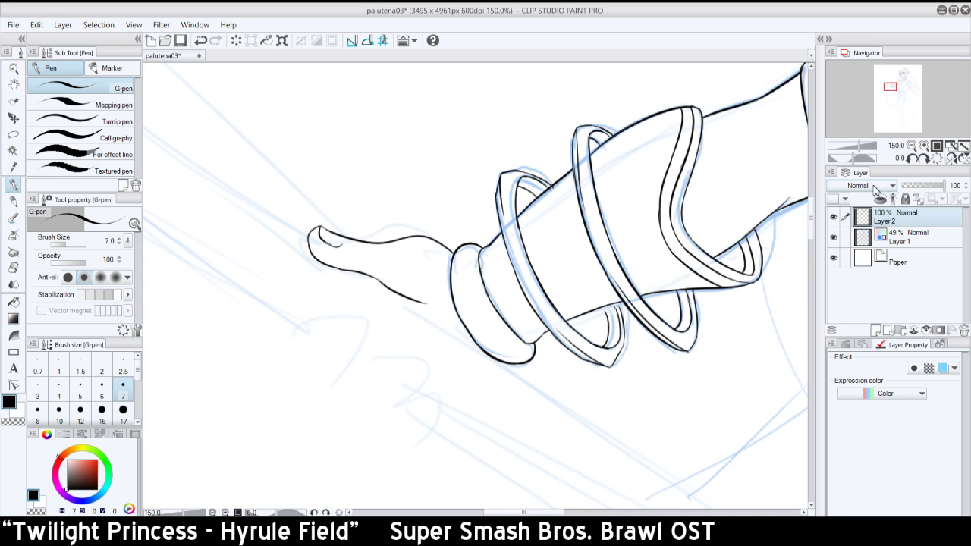
- Check the hand against the whole figure and undo the thumb outline
{"action": "left_click", "coordinate": [912, 146]}
{"action": "left_click", "coordinate": [912, 146]}
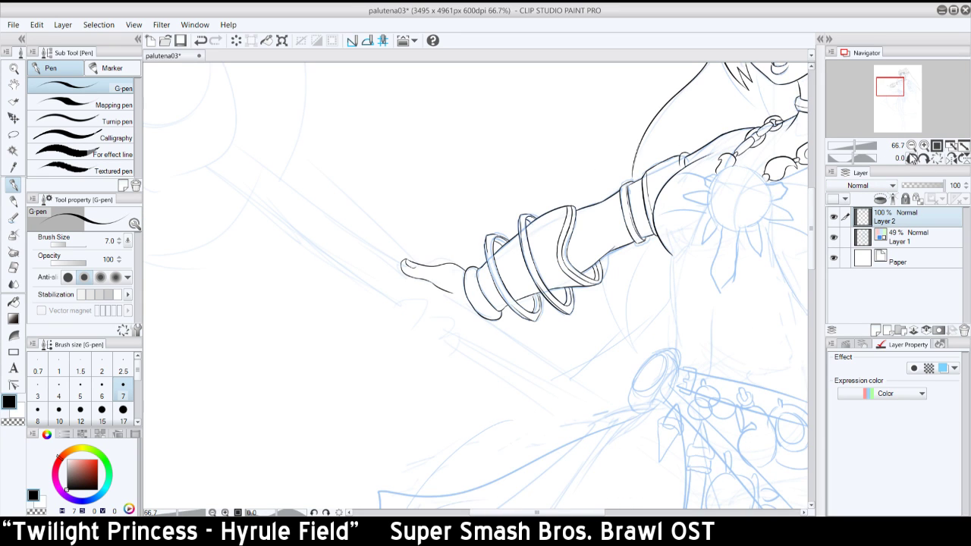
{"action": "left_click", "coordinate": [912, 147]}
{"action": "left_click", "coordinate": [912, 148]}
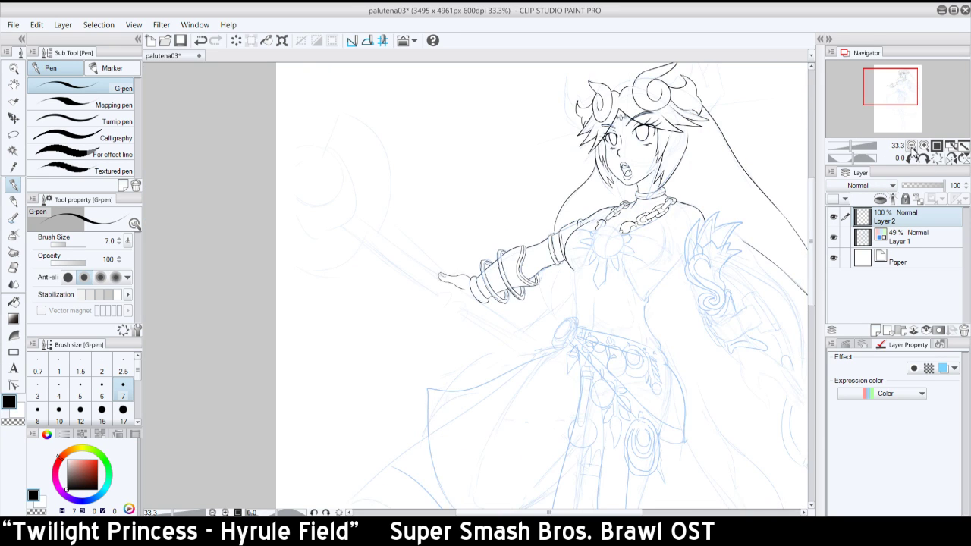
{"action": "key", "text": "ctrl+z"}
{"action": "left_click", "coordinate": [923, 145]}
{"action": "left_click", "coordinate": [923, 145]}
{"action": "left_click", "coordinate": [923, 145]}
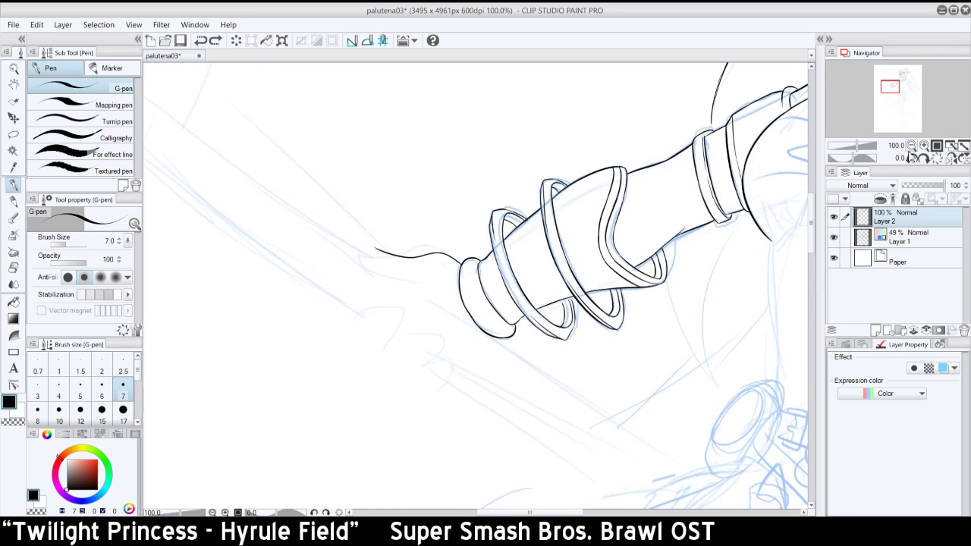
{"action": "key", "text": "ctrl+z"}
- Ink the thumb again in a mirrored, rotated view, from the wrist rim around the tip and back along its underside
{"action": "left_click", "coordinate": [951, 157]}
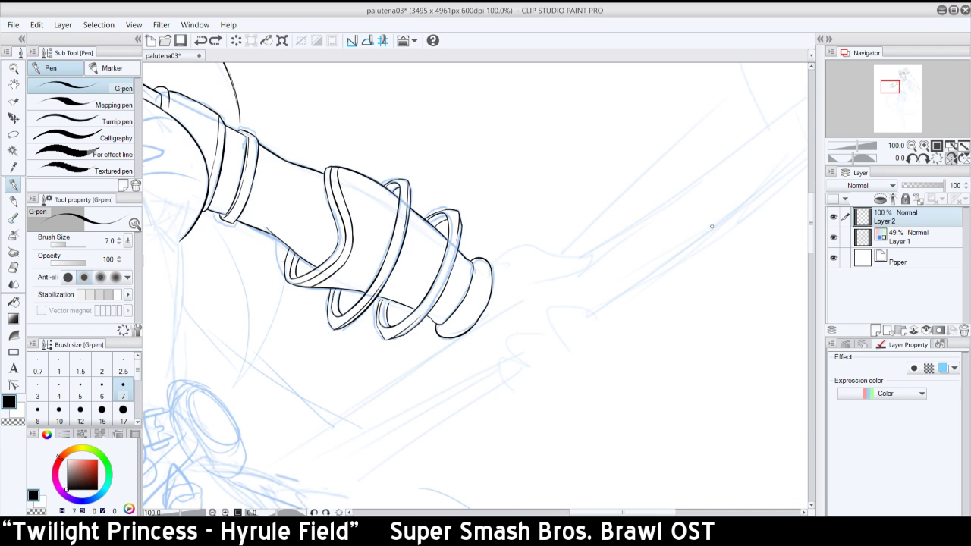
{"action": "left_click", "coordinate": [915, 159]}
{"action": "left_click", "coordinate": [914, 158]}
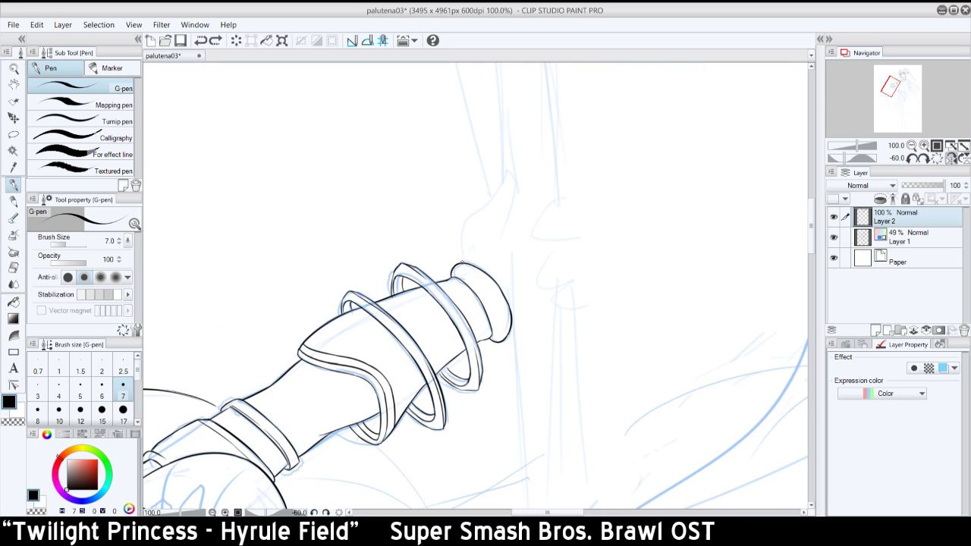
{"action": "mouse_move", "coordinate": [462, 262]}
{"action": "left_mouse_down"}
{"action": "mouse_move", "coordinate": [462, 232]}
{"action": "mouse_move", "coordinate": [516, 128]}
{"action": "mouse_move", "coordinate": [497, 172]}
{"action": "mouse_move", "coordinate": [503, 158]}
{"action": "mouse_move", "coordinate": [515, 183]}
{"action": "mouse_move", "coordinate": [503, 258]}
{"action": "left_mouse_up"}
{"action": "key", "text": "ctrl+z"}
{"action": "key", "text": "ctrl+z"}
{"action": "left_click", "coordinate": [937, 158]}
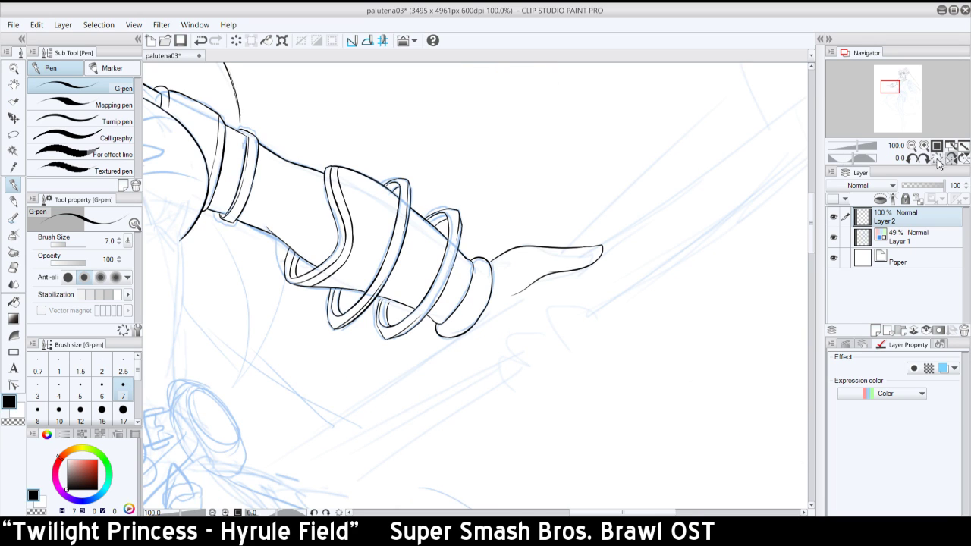
{"action": "left_click", "coordinate": [913, 146]}
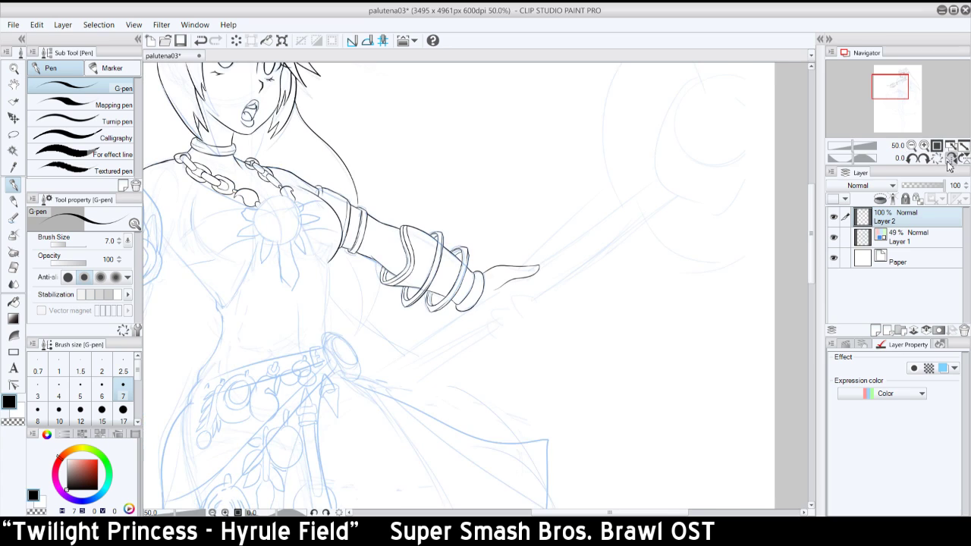
{"action": "left_click", "coordinate": [949, 158]}
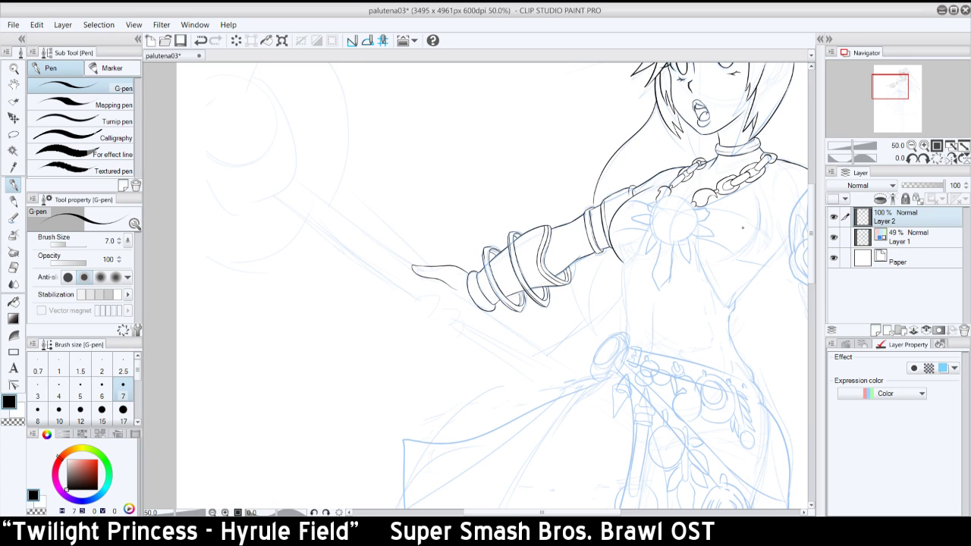
- Ink the index finger's rounded, closed outline just below the thumb, redoing strokes until the contour follows the sketch
{"action": "left_click", "coordinate": [923, 158]}
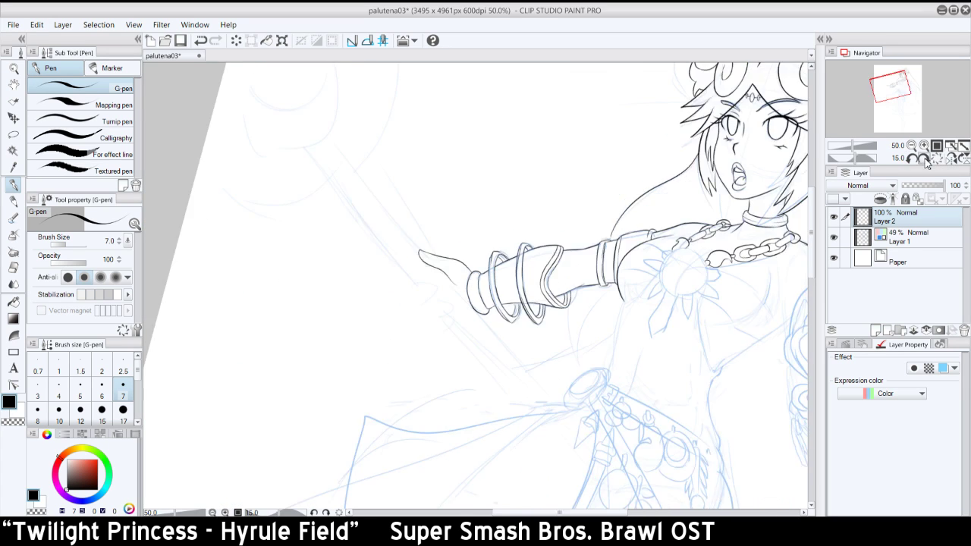
{"action": "left_click", "coordinate": [924, 158]}
{"action": "left_click", "coordinate": [923, 146]}
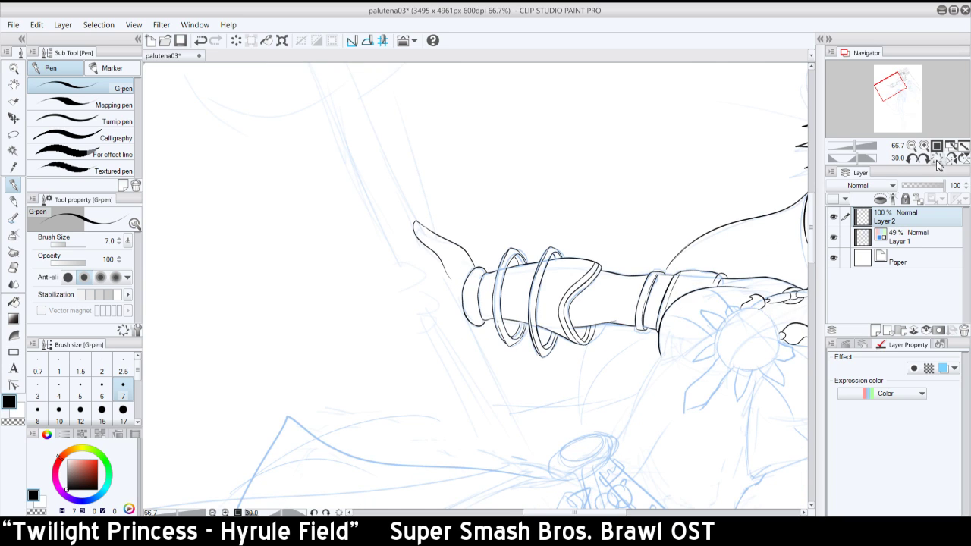
{"action": "left_click", "coordinate": [938, 158]}
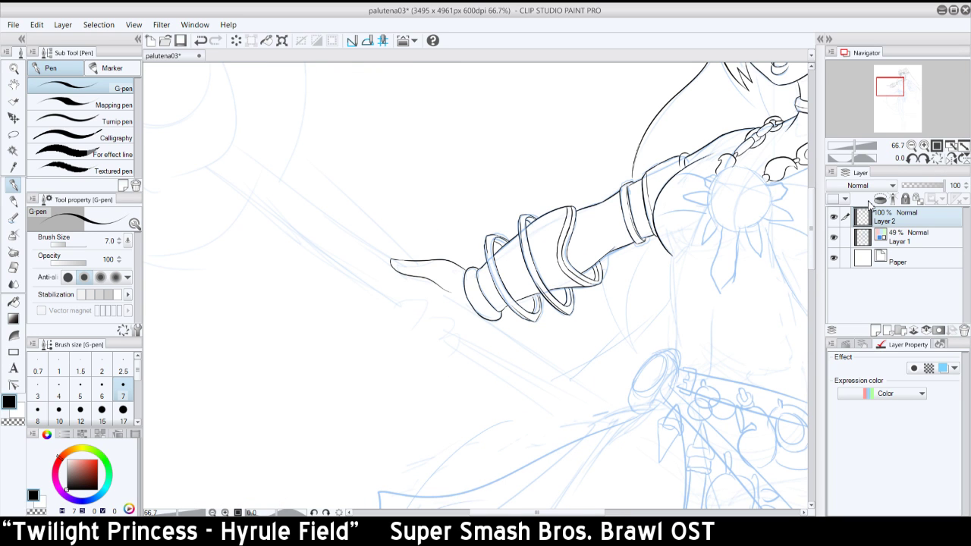
{"action": "left_click", "coordinate": [913, 158]}
{"action": "left_click", "coordinate": [924, 146]}
{"action": "left_click_drag", "start_coordinate": [362, 346], "coordinate": [415, 318]}
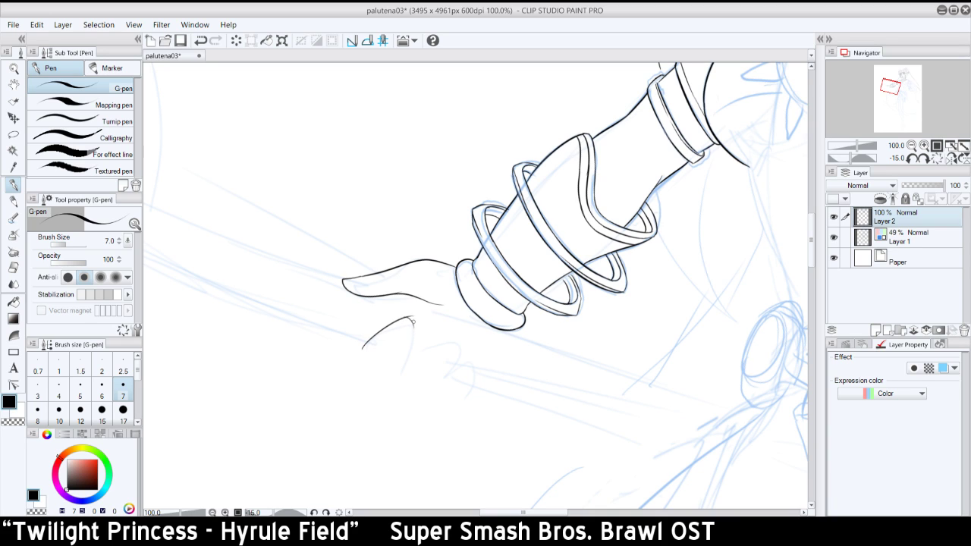
{"action": "key", "text": "ctrl+z"}
{"action": "mouse_move", "coordinate": [405, 318]}
{"action": "left_mouse_down"}
{"action": "mouse_move", "coordinate": [416, 329]}
{"action": "mouse_move", "coordinate": [392, 358]}
{"action": "left_mouse_up"}
{"action": "key", "text": "ctrl+z"}
{"action": "key", "text": "ctrl+z"}
{"action": "key", "text": "ctrl+z"}
{"action": "left_click", "coordinate": [937, 158]}
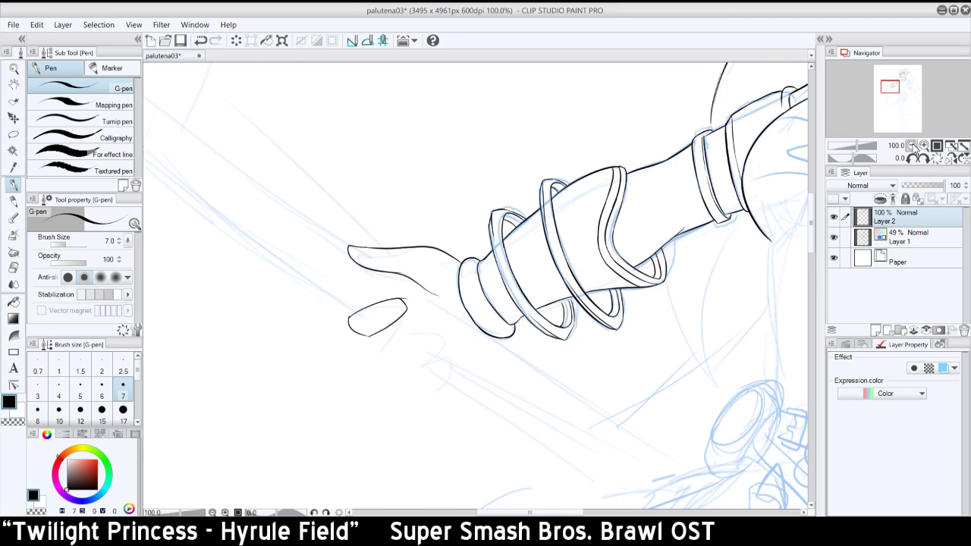
- Check the index finger at figure scale and ink the middle finger's rounded outline directly against it
{"action": "left_click", "coordinate": [912, 146]}
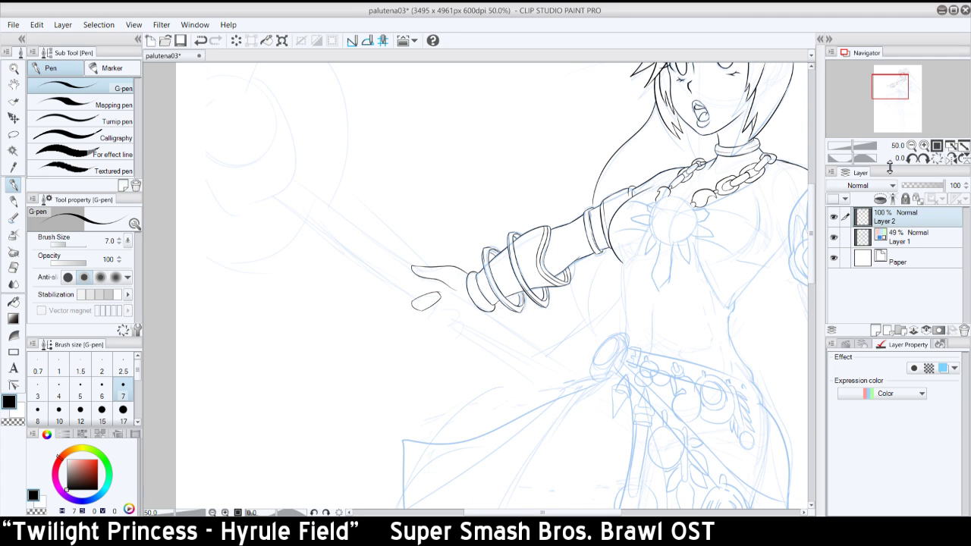
{"action": "left_click", "coordinate": [924, 146]}
{"action": "left_click", "coordinate": [924, 146]}
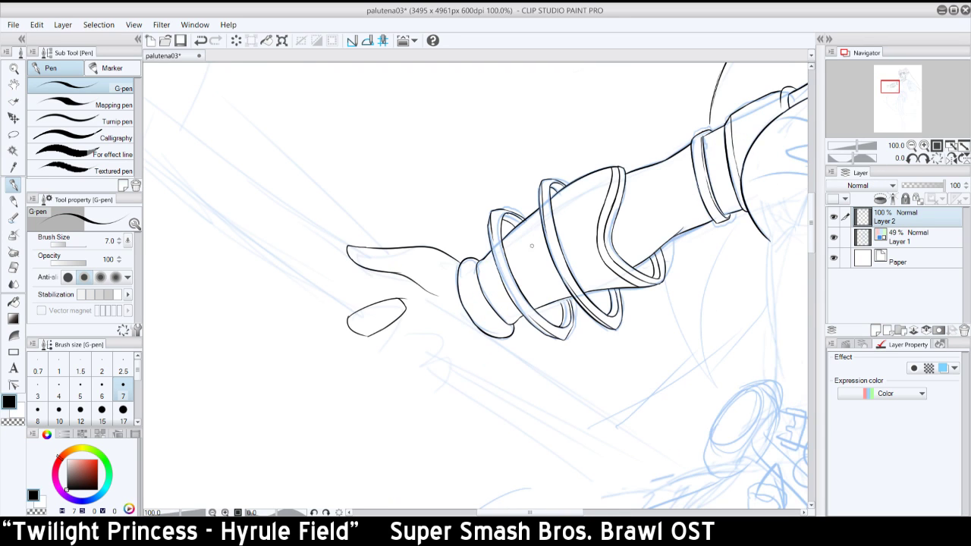
{"action": "mouse_move", "coordinate": [374, 334]}
{"action": "left_mouse_down"}
{"action": "mouse_move", "coordinate": [399, 354]}
{"action": "mouse_move", "coordinate": [421, 313]}
{"action": "mouse_move", "coordinate": [433, 325]}
{"action": "left_mouse_up"}
{"action": "key", "text": "ctrl+z"}
{"action": "key", "text": "ctrl+z"}
{"action": "key", "text": "ctrl+z"}
{"action": "key", "text": "ctrl+z"}
{"action": "left_click_drag", "start_coordinate": [396, 353], "coordinate": [429, 329]}
{"action": "key", "text": "ctrl+z"}
{"action": "key", "text": "ctrl+z"}
{"action": "key", "text": "ctrl+z"}
- Ink the ring finger's outline beside the middle finger in a rotated view, with a short curve for the little finger's tip
{"action": "left_click", "coordinate": [911, 159]}
{"action": "left_click", "coordinate": [912, 159]}
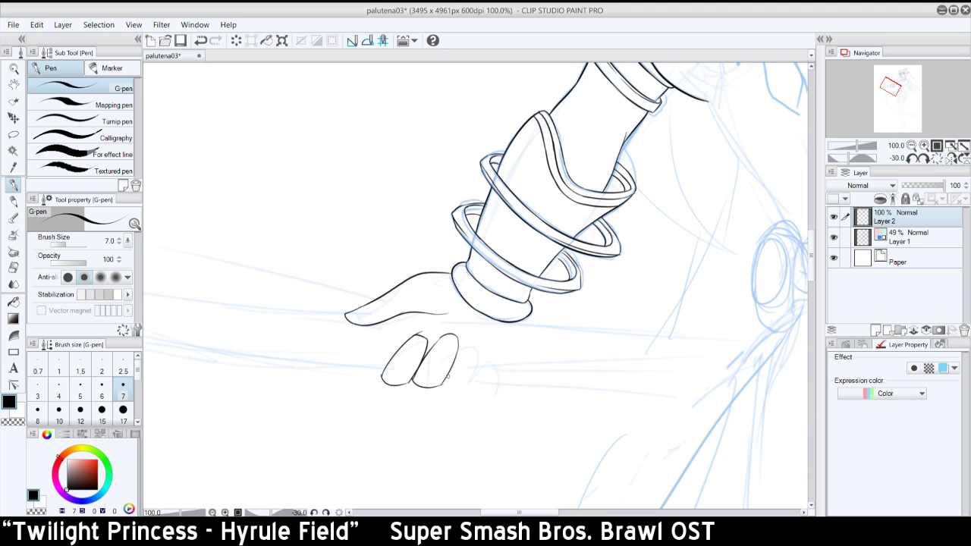
{"action": "key", "text": "ctrl+z"}
{"action": "key", "text": "ctrl+z"}
{"action": "mouse_move", "coordinate": [459, 381]}
{"action": "left_mouse_down"}
{"action": "mouse_move", "coordinate": [470, 375]}
{"action": "mouse_move", "coordinate": [479, 335]}
{"action": "left_mouse_up"}
{"action": "key", "text": "ctrl+z"}
{"action": "mouse_move", "coordinate": [468, 377]}
{"action": "left_mouse_down"}
{"action": "mouse_move", "coordinate": [475, 349]}
{"action": "mouse_move", "coordinate": [461, 345]}
{"action": "mouse_move", "coordinate": [481, 341]}
{"action": "mouse_move", "coordinate": [477, 355]}
{"action": "left_mouse_up"}
{"action": "key", "text": "ctrl+z"}
{"action": "key", "text": "ctrl+z"}
{"action": "key", "text": "ctrl+z"}
{"action": "key", "text": "ctrl+z"}
{"action": "key", "text": "ctrl+z"}
{"action": "left_click_drag", "start_coordinate": [471, 376], "coordinate": [498, 371]}
{"action": "left_click", "coordinate": [937, 159]}
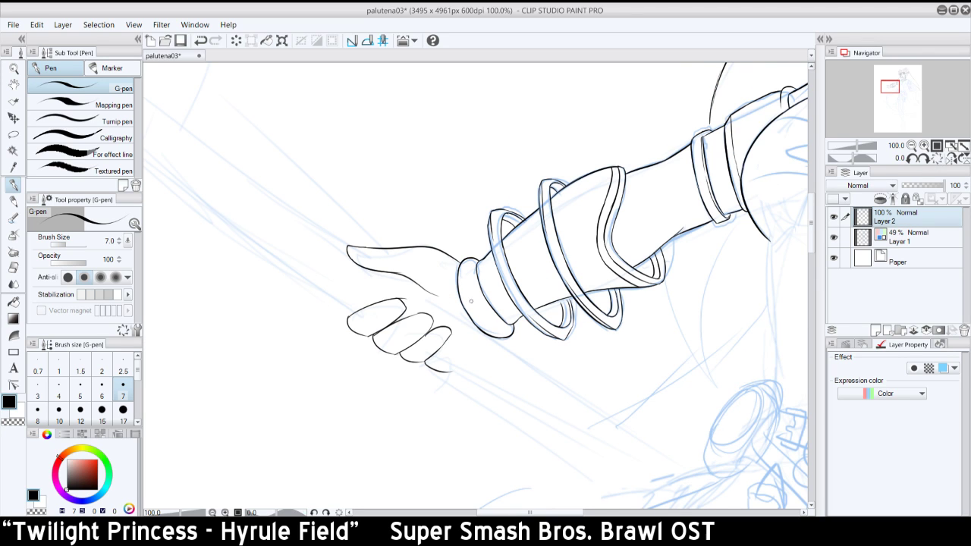
- Try to ink the little finger's outer side from its tip up toward the ring finger
{"action": "mouse_move", "coordinate": [427, 362]}
{"action": "left_mouse_down"}
{"action": "mouse_move", "coordinate": [454, 342]}
{"action": "mouse_move", "coordinate": [447, 371]}
{"action": "mouse_move", "coordinate": [456, 334]}
{"action": "left_mouse_up"}
{"action": "key", "text": "ctrl+z"}
{"action": "key", "text": "ctrl+z"}
{"action": "key", "text": "ctrl+z"}
{"action": "left_click_drag", "start_coordinate": [436, 354], "coordinate": [428, 362]}
{"action": "key", "text": "ctrl+z"}
{"action": "key", "text": "ctrl+y"}
{"action": "key", "text": "ctrl+z"}
- Ink the little finger's rounded outline against the ring finger in a mirrored, rotated view, redoing its outer side
{"action": "left_click", "coordinate": [948, 157]}
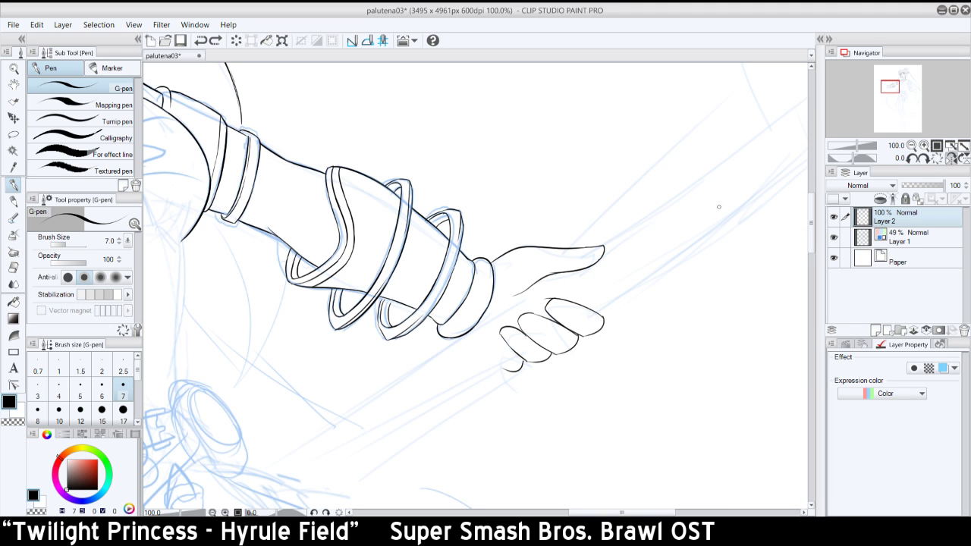
{"action": "left_click", "coordinate": [923, 159]}
{"action": "left_click", "coordinate": [924, 159]}
{"action": "left_click", "coordinate": [924, 159]}
{"action": "left_click_drag", "start_coordinate": [439, 363], "coordinate": [455, 333]}
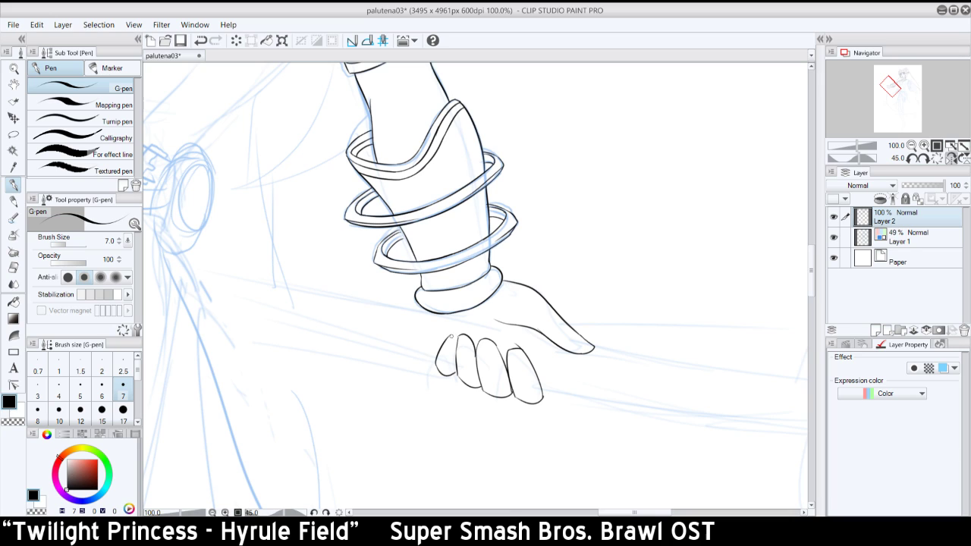
{"action": "key", "text": "ctrl+z"}
{"action": "key", "text": "ctrl+z"}
{"action": "mouse_move", "coordinate": [456, 372]}
{"action": "left_mouse_down"}
{"action": "mouse_move", "coordinate": [445, 377]}
{"action": "mouse_move", "coordinate": [454, 338]}
{"action": "left_mouse_up"}
{"action": "key", "text": "ctrl+z"}
{"action": "key", "text": "ctrl+z"}
{"action": "mouse_move", "coordinate": [457, 371]}
{"action": "left_mouse_down"}
{"action": "mouse_move", "coordinate": [445, 377]}
{"action": "mouse_move", "coordinate": [442, 339]}
{"action": "left_mouse_up"}
{"action": "key", "text": "ctrl+z"}
{"action": "mouse_move", "coordinate": [457, 375]}
{"action": "left_mouse_down"}
{"action": "mouse_move", "coordinate": [443, 355]}
{"action": "mouse_move", "coordinate": [445, 378]}
{"action": "mouse_move", "coordinate": [439, 355]}
{"action": "mouse_move", "coordinate": [449, 338]}
{"action": "left_mouse_up"}
{"action": "key", "text": "ctrl+z"}
{"action": "key", "text": "ctrl+z"}
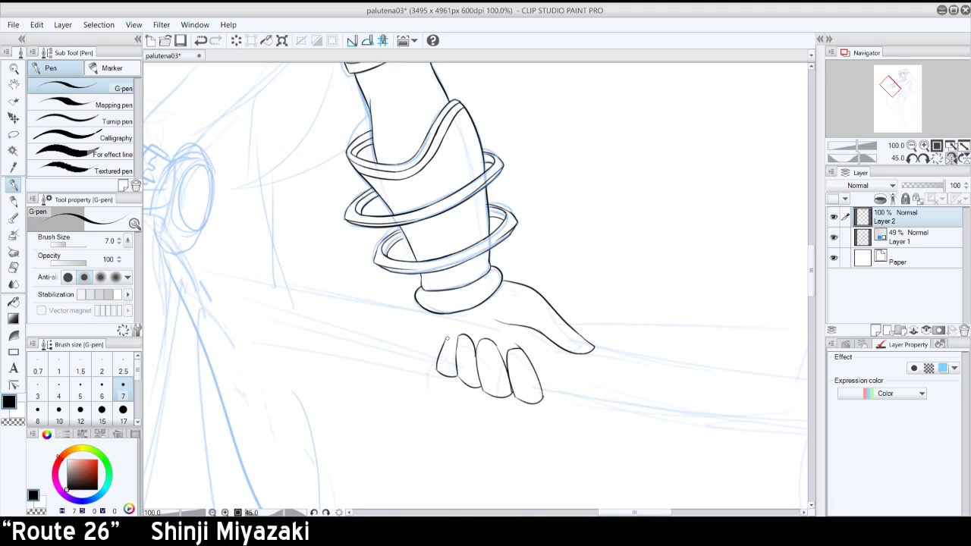
{"action": "key", "text": "ctrl+z"}
{"action": "mouse_move", "coordinate": [438, 371]}
{"action": "left_mouse_down"}
{"action": "mouse_move", "coordinate": [443, 345]}
{"action": "mouse_move", "coordinate": [454, 343]}
{"action": "left_mouse_up"}
{"action": "left_click", "coordinate": [937, 158]}
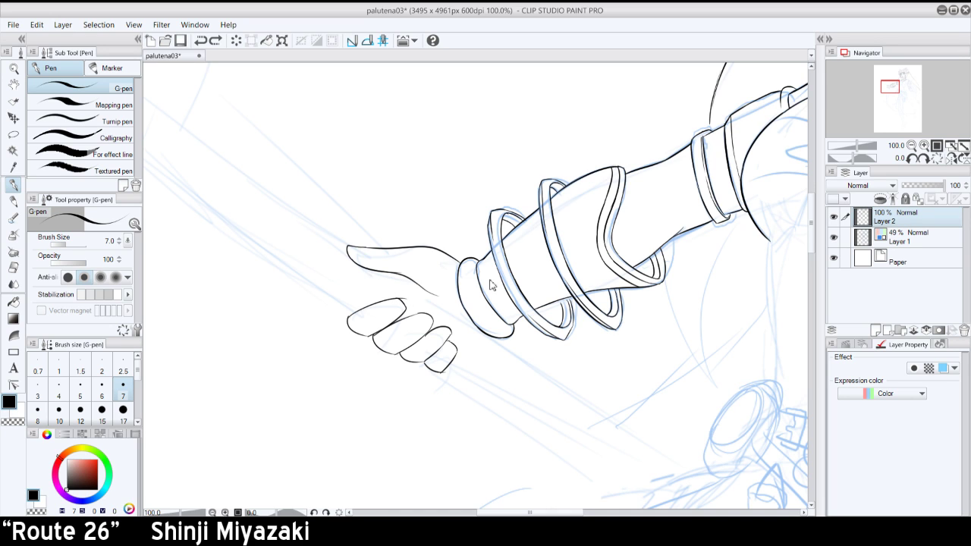
- Clean up the palm-side corner of the index finger's outline at closer zoom
{"action": "left_click", "coordinate": [924, 145]}
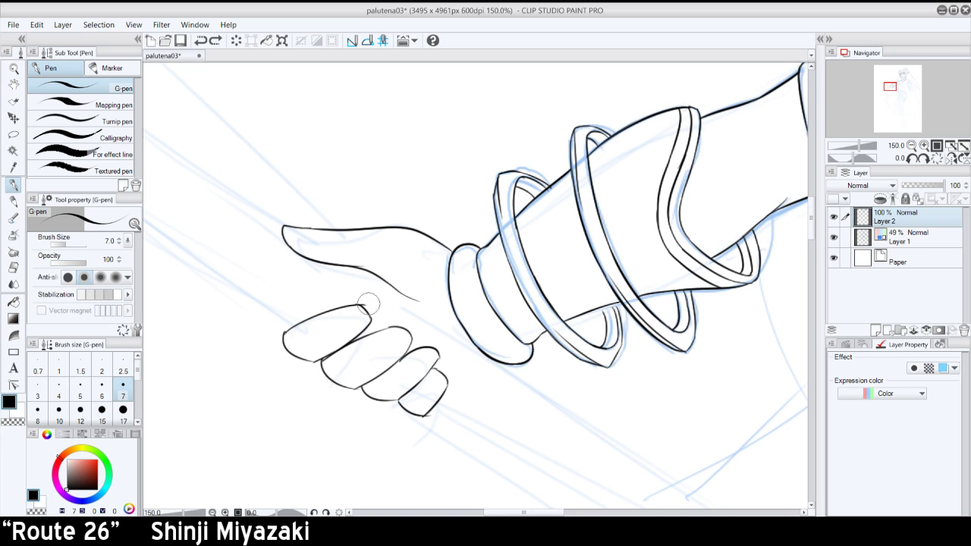
{"action": "left_click_drag", "start_coordinate": [364, 304], "coordinate": [361, 302]}
{"action": "left_click_drag", "start_coordinate": [281, 337], "coordinate": [311, 315]}
{"action": "key", "text": "ctrl+z"}
{"action": "key", "text": "ctrl+z"}
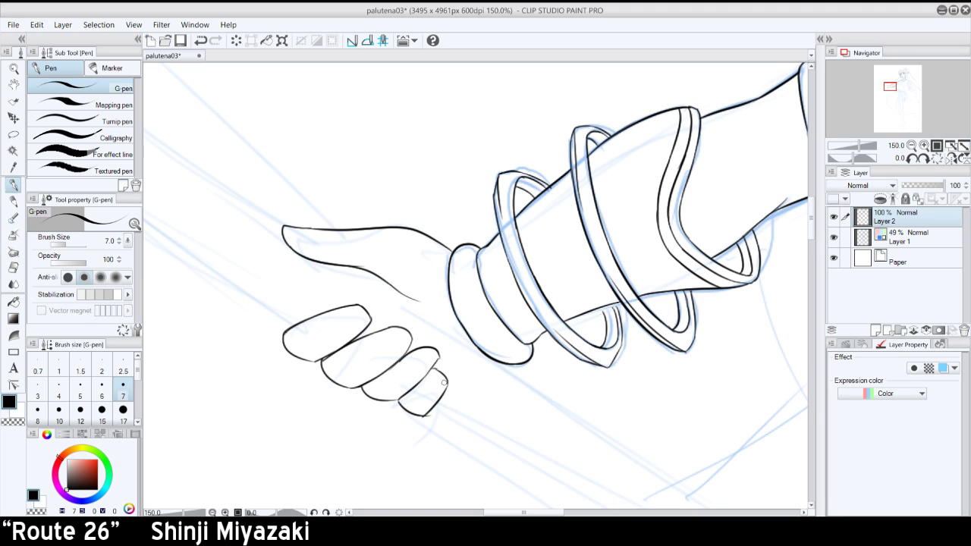
- Reshape the palm-side ends of the ring and little fingers with angular corners and erase the surplus line between them
{"action": "mouse_move", "coordinate": [442, 386]}
{"action": "left_mouse_down"}
{"action": "mouse_move", "coordinate": [434, 377]}
{"action": "mouse_move", "coordinate": [448, 382]}
{"action": "mouse_move", "coordinate": [447, 400]}
{"action": "mouse_move", "coordinate": [430, 420]}
{"action": "left_mouse_up"}
{"action": "key", "text": "ctrl+z"}
{"action": "mouse_move", "coordinate": [408, 352]}
{"action": "left_mouse_down"}
{"action": "mouse_move", "coordinate": [432, 366]}
{"action": "mouse_move", "coordinate": [410, 353]}
{"action": "left_mouse_up"}
{"action": "key", "text": "ctrl+z"}
{"action": "key", "text": "ctrl+z"}
{"action": "mouse_move", "coordinate": [427, 342]}
{"action": "left_mouse_down"}
{"action": "mouse_move", "coordinate": [428, 370]}
{"action": "mouse_move", "coordinate": [424, 346]}
{"action": "left_mouse_up"}
{"action": "key", "text": "ctrl+z"}
{"action": "key", "text": "ctrl+z"}
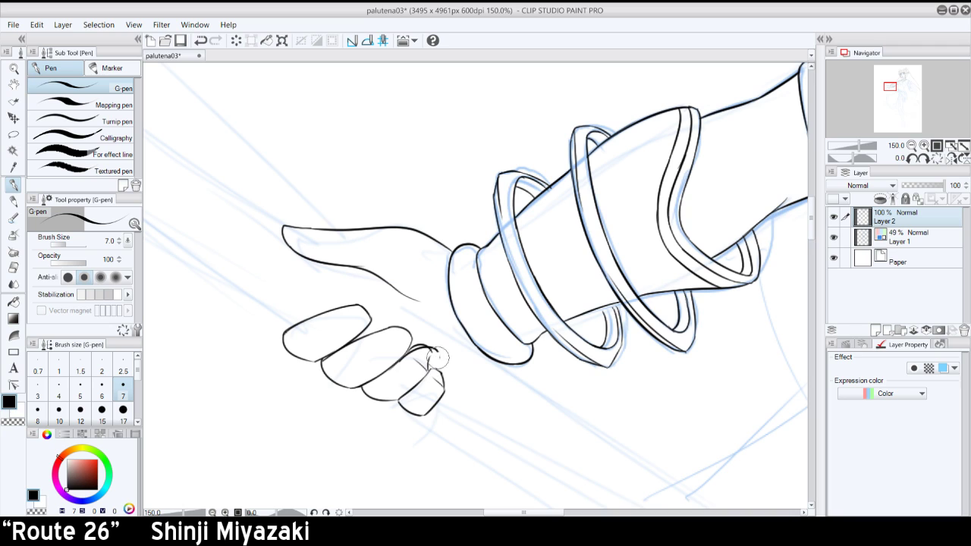
{"action": "left_click_drag", "start_coordinate": [440, 360], "coordinate": [441, 350]}
- Ink short crease lines inside the palm-side ends of the middle and index fingers, checking them in a mirrored view
{"action": "left_click_drag", "start_coordinate": [384, 335], "coordinate": [400, 343]}
{"action": "key", "text": "ctrl+z"}
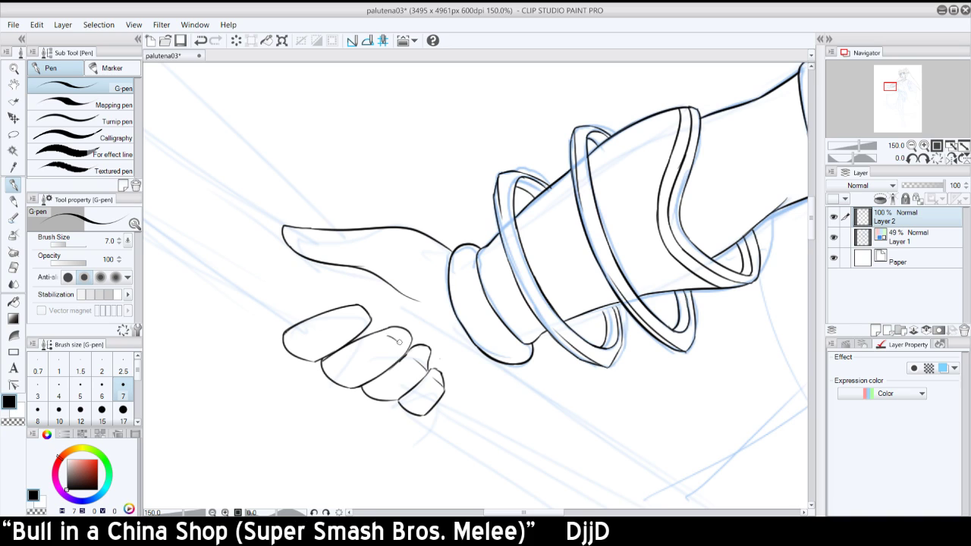
{"action": "key", "text": "ctrl+z"}
{"action": "key", "text": "ctrl+y"}
{"action": "left_click_drag", "start_coordinate": [386, 330], "coordinate": [413, 339]}
{"action": "key", "text": "ctrl+z"}
{"action": "left_click", "coordinate": [947, 158]}
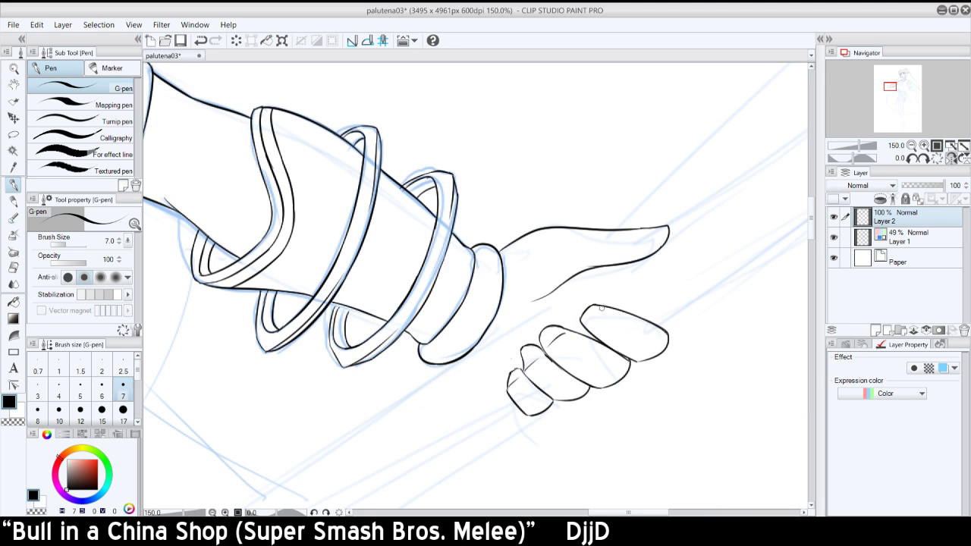
{"action": "left_click_drag", "start_coordinate": [609, 309], "coordinate": [594, 332]}
{"action": "key", "text": "ctrl+z"}
{"action": "key", "text": "ctrl+z"}
- Check the inked hand against the whole figure and examine the sketched spiked armour on the opposite shoulder
{"action": "left_click", "coordinate": [911, 145]}
{"action": "left_click", "coordinate": [911, 146]}
{"action": "left_click", "coordinate": [943, 157]}
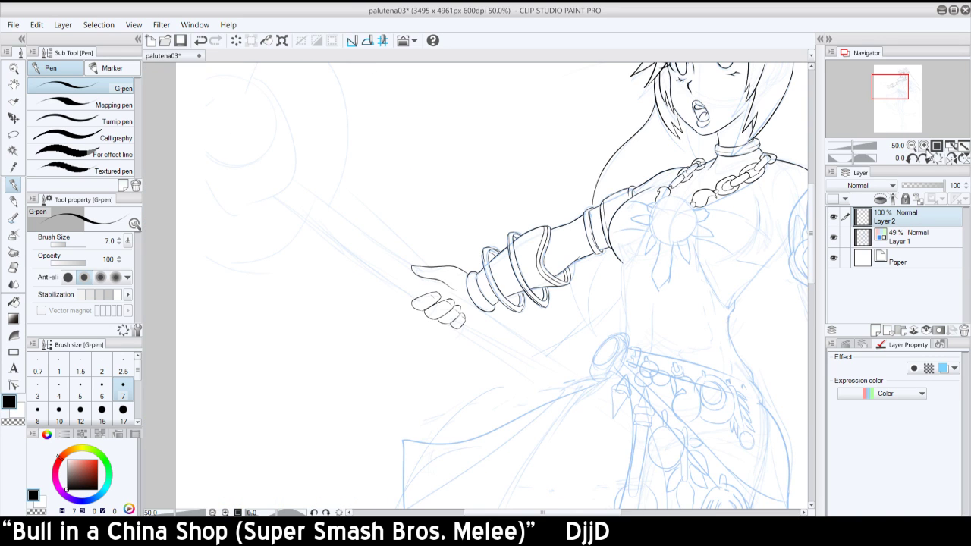
{"action": "left_click", "coordinate": [911, 145]}
{"action": "mouse_move", "coordinate": [899, 99]}
{"action": "left_mouse_down"}
{"action": "mouse_move", "coordinate": [916, 113]}
{"action": "mouse_move", "coordinate": [895, 96]}
{"action": "left_mouse_up"}
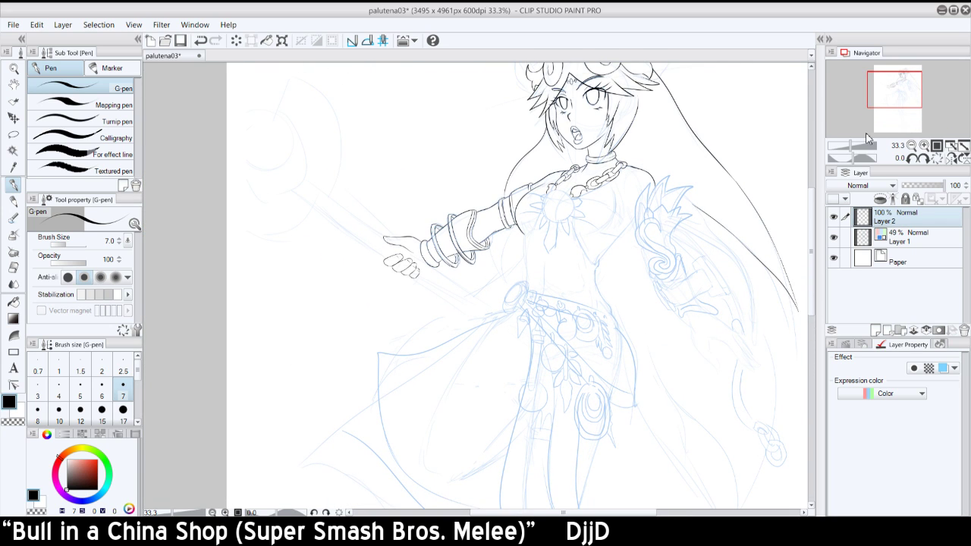
{"action": "left_click", "coordinate": [924, 145]}
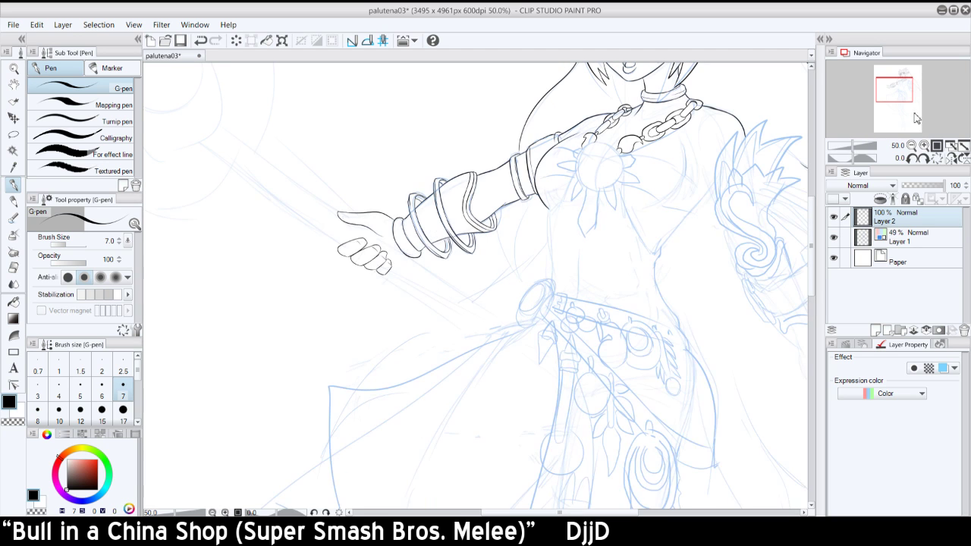
{"action": "mouse_move", "coordinate": [902, 96]}
{"action": "left_mouse_down"}
{"action": "mouse_move", "coordinate": [914, 90]}
{"action": "mouse_move", "coordinate": [916, 100]}
{"action": "mouse_move", "coordinate": [914, 90]}
{"action": "left_mouse_up"}
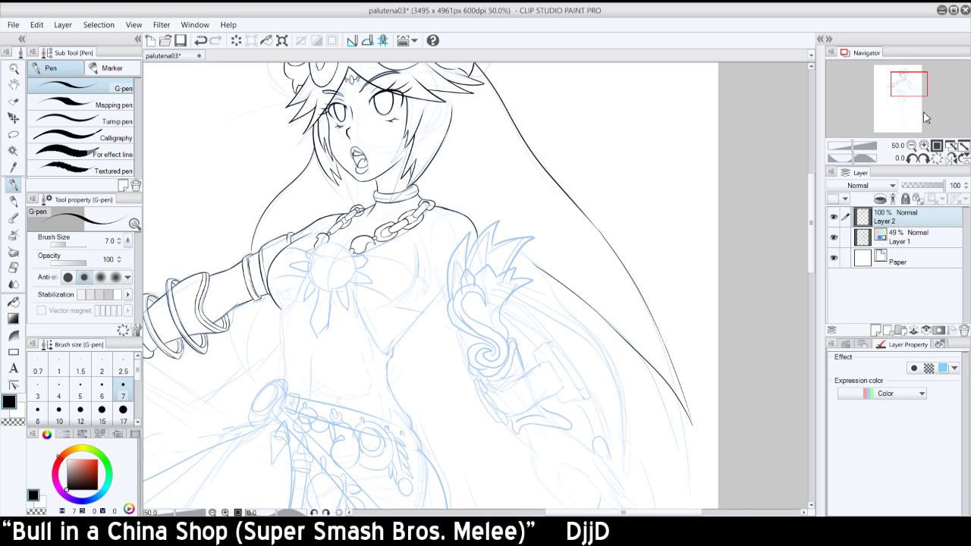
{"action": "left_click", "coordinate": [923, 144]}
{"action": "left_click", "coordinate": [924, 145]}
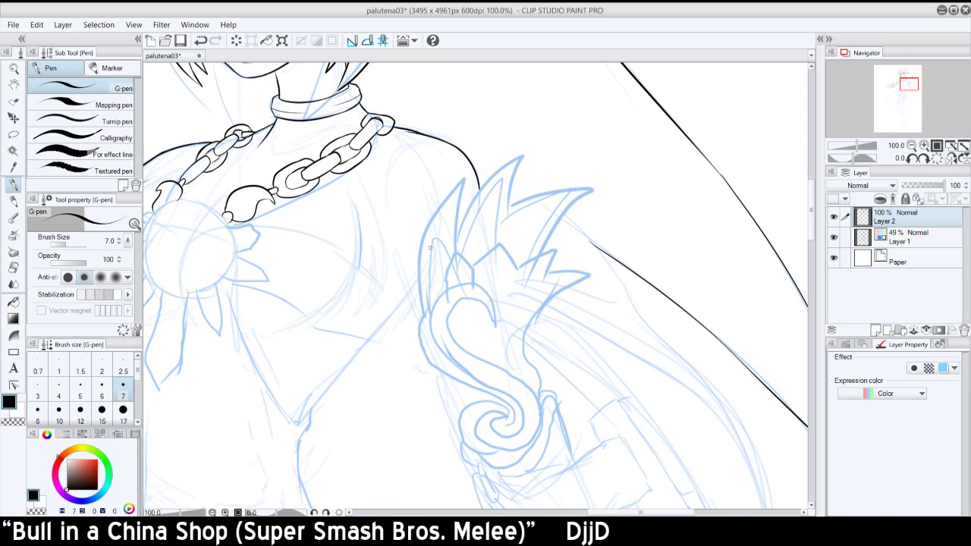
- Ink the shoulder armour's innermost spike, with a long curved outer edge and a short edge back down from the tip
{"action": "mouse_move", "coordinate": [423, 310]}
{"action": "left_mouse_down"}
{"action": "mouse_move", "coordinate": [464, 173]}
{"action": "mouse_move", "coordinate": [419, 261]}
{"action": "mouse_move", "coordinate": [479, 162]}
{"action": "mouse_move", "coordinate": [457, 206]}
{"action": "mouse_move", "coordinate": [457, 249]}
{"action": "mouse_move", "coordinate": [454, 219]}
{"action": "mouse_move", "coordinate": [457, 251]}
{"action": "mouse_move", "coordinate": [463, 179]}
{"action": "left_mouse_up"}
{"action": "key", "text": "ctrl+z"}
{"action": "key", "text": "ctrl+z"}
{"action": "key", "text": "ctrl+z"}
{"action": "left_click_drag", "start_coordinate": [456, 253], "coordinate": [465, 186]}
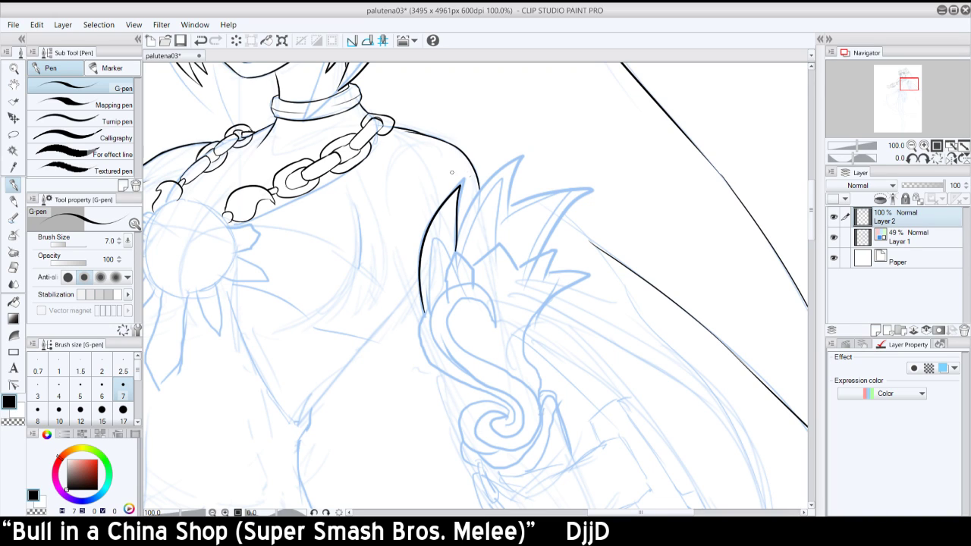
- Ink the shoulder armour's tall middle spike from the first spike up to its tip and down to the next notch
{"action": "mouse_move", "coordinate": [456, 234]}
{"action": "left_mouse_down"}
{"action": "mouse_move", "coordinate": [532, 150]}
{"action": "mouse_move", "coordinate": [510, 204]}
{"action": "left_mouse_up"}
{"action": "key", "text": "ctrl+z"}
{"action": "left_click_drag", "start_coordinate": [522, 155], "coordinate": [509, 205]}
{"action": "key", "text": "ctrl+z"}
{"action": "left_click_drag", "start_coordinate": [524, 154], "coordinate": [509, 205]}
{"action": "key", "text": "ctrl+z"}
{"action": "left_click_drag", "start_coordinate": [524, 153], "coordinate": [508, 207]}
- Ink the shoulder armour's outer spike in a rotated view, from the notch to its tip and back down the far side
{"action": "left_click", "coordinate": [912, 159]}
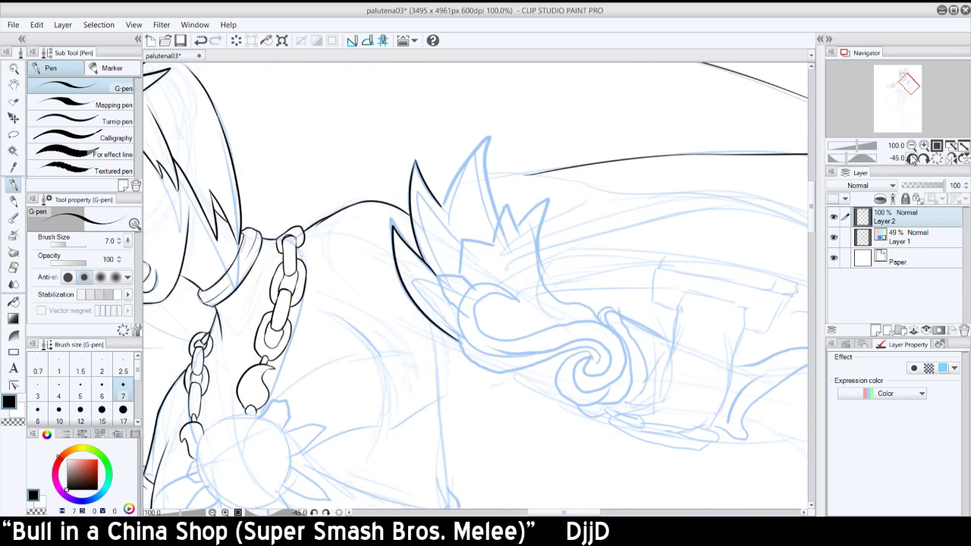
{"action": "left_click_drag", "start_coordinate": [442, 207], "coordinate": [479, 144]}
{"action": "key", "text": "ctrl+z"}
{"action": "left_click_drag", "start_coordinate": [442, 207], "coordinate": [488, 138]}
{"action": "key", "text": "ctrl+z"}
{"action": "mouse_move", "coordinate": [441, 206]}
{"action": "left_mouse_down"}
{"action": "mouse_move", "coordinate": [490, 138]}
{"action": "mouse_move", "coordinate": [493, 203]}
{"action": "left_mouse_up"}
{"action": "key", "text": "ctrl+z"}
{"action": "key", "text": "ctrl+z"}
{"action": "left_click_drag", "start_coordinate": [498, 218], "coordinate": [489, 180]}
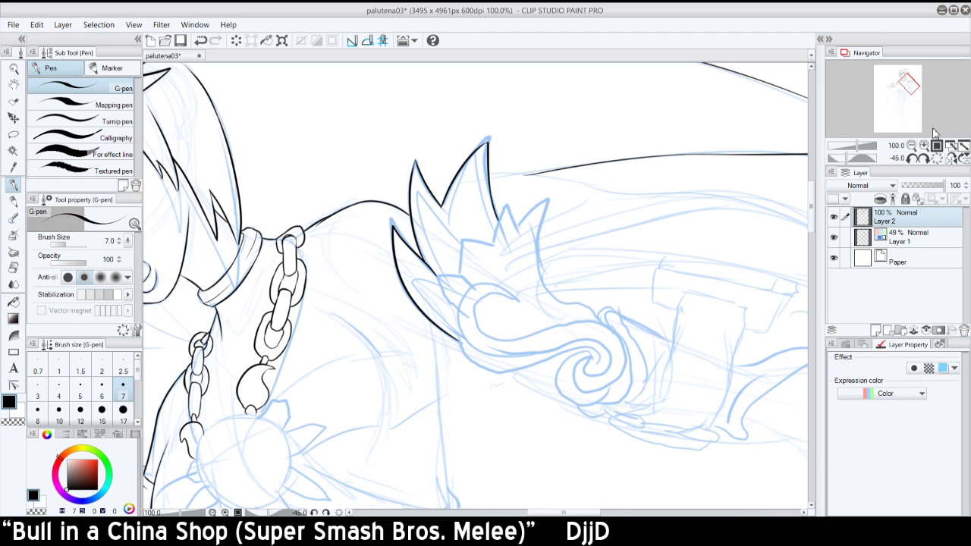
- Ink the first jagged points of the armour's inner row, starting above the swirl ornament's upper end
{"action": "left_click", "coordinate": [949, 157]}
{"action": "left_click", "coordinate": [939, 158]}
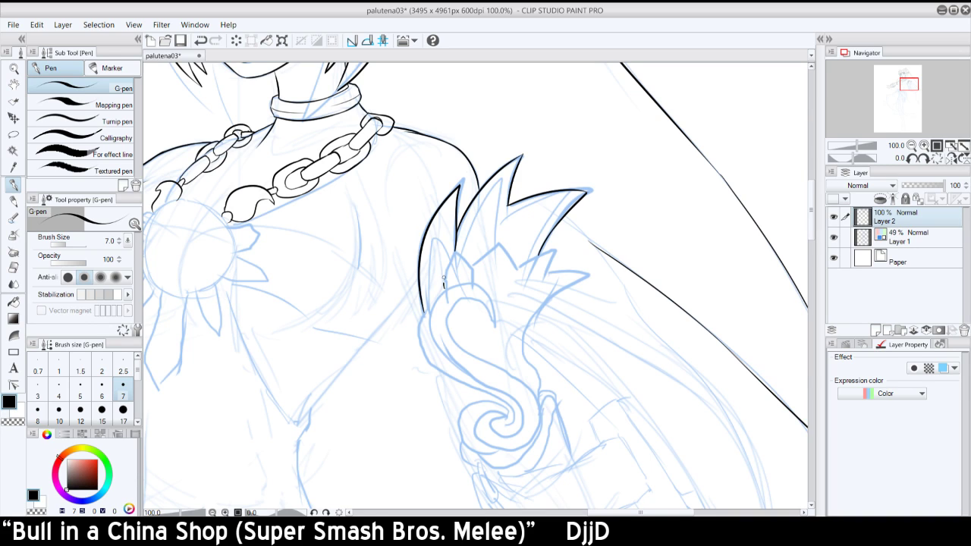
{"action": "left_click_drag", "start_coordinate": [444, 282], "coordinate": [458, 241]}
{"action": "key", "text": "ctrl+z"}
{"action": "mouse_move", "coordinate": [443, 288]}
{"action": "left_mouse_down"}
{"action": "mouse_move", "coordinate": [462, 242]}
{"action": "mouse_move", "coordinate": [471, 271]}
{"action": "left_mouse_up"}
{"action": "mouse_move", "coordinate": [470, 267]}
{"action": "left_mouse_down"}
{"action": "mouse_move", "coordinate": [499, 244]}
{"action": "mouse_move", "coordinate": [519, 269]}
{"action": "left_mouse_up"}
{"action": "key", "text": "ctrl+z"}
{"action": "key", "text": "ctrl+z"}
{"action": "key", "text": "ctrl+y"}
{"action": "key", "text": "ctrl+z"}
{"action": "key", "text": "ctrl+y"}
- Ink the inner row's remaining two pointed tips in a rotated view, ending with the outer edge running down toward the swirl
{"action": "left_click", "coordinate": [912, 159]}
{"action": "left_click", "coordinate": [911, 158]}
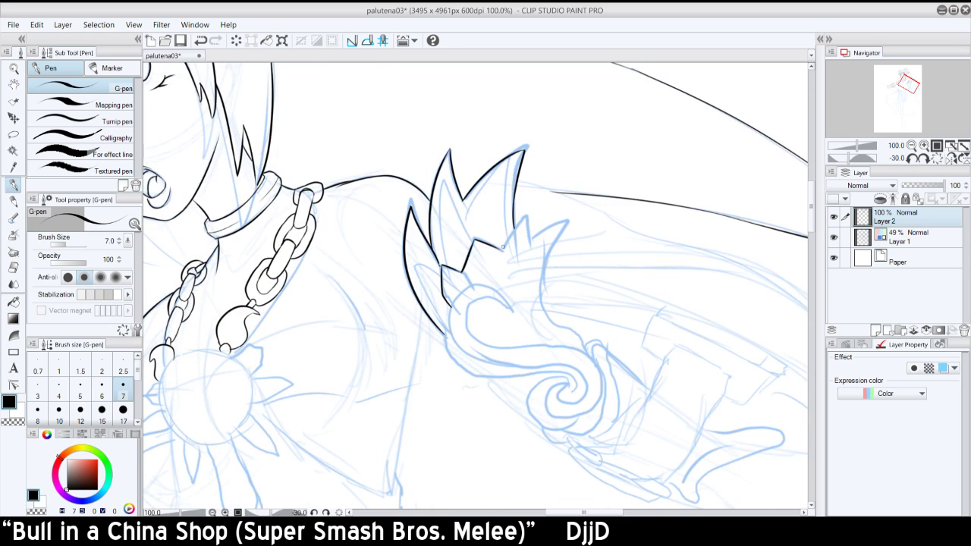
{"action": "mouse_move", "coordinate": [502, 249]}
{"action": "left_mouse_down"}
{"action": "mouse_move", "coordinate": [529, 210]}
{"action": "mouse_move", "coordinate": [531, 244]}
{"action": "left_mouse_up"}
{"action": "key", "text": "ctrl+z"}
{"action": "key", "text": "ctrl+y"}
{"action": "key", "text": "ctrl+z"}
{"action": "key", "text": "ctrl+z"}
{"action": "key", "text": "ctrl+z"}
{"action": "key", "text": "ctrl+y"}
{"action": "key", "text": "ctrl+z"}
{"action": "key", "text": "ctrl+y"}
{"action": "mouse_move", "coordinate": [529, 242]}
{"action": "left_mouse_down"}
{"action": "mouse_move", "coordinate": [567, 221]}
{"action": "mouse_move", "coordinate": [559, 222]}
{"action": "mouse_move", "coordinate": [567, 224]}
{"action": "mouse_move", "coordinate": [540, 288]}
{"action": "left_mouse_up"}
{"action": "key", "text": "ctrl+z"}
{"action": "key", "text": "ctrl+z"}
{"action": "key", "text": "ctrl+z"}
{"action": "left_click_drag", "start_coordinate": [565, 222], "coordinate": [540, 288]}
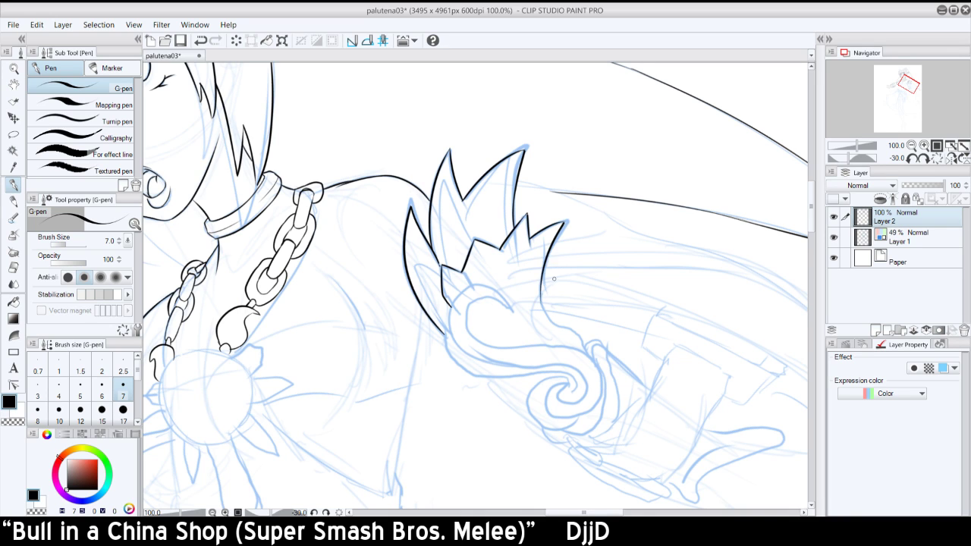
- Ink the shoulder armour's outer edge from the inner row's lowest point down through its bend to the swirl
{"action": "left_click", "coordinate": [931, 157]}
{"action": "mouse_move", "coordinate": [528, 323]}
{"action": "left_mouse_down"}
{"action": "mouse_move", "coordinate": [522, 362]}
{"action": "mouse_move", "coordinate": [539, 387]}
{"action": "mouse_move", "coordinate": [539, 374]}
{"action": "mouse_move", "coordinate": [538, 396]}
{"action": "left_mouse_up"}
{"action": "key", "text": "ctrl+z"}
{"action": "key", "text": "ctrl+z"}
{"action": "key", "text": "ctrl+z"}
{"action": "key", "text": "ctrl+z"}
{"action": "key", "text": "ctrl+z"}
{"action": "key", "text": "ctrl+z"}
{"action": "key", "text": "ctrl+z"}
{"action": "mouse_move", "coordinate": [528, 363]}
{"action": "left_mouse_down"}
{"action": "mouse_move", "coordinate": [538, 396]}
{"action": "mouse_move", "coordinate": [522, 351]}
{"action": "mouse_move", "coordinate": [535, 367]}
{"action": "left_mouse_up"}
{"action": "key", "text": "ctrl+z"}
{"action": "key", "text": "ctrl+z"}
{"action": "key", "text": "ctrl+z"}
{"action": "key", "text": "ctrl+z"}
{"action": "key", "text": "ctrl+z"}
{"action": "key", "text": "ctrl+z"}
{"action": "key", "text": "ctrl+z"}
{"action": "key", "text": "ctrl+z"}
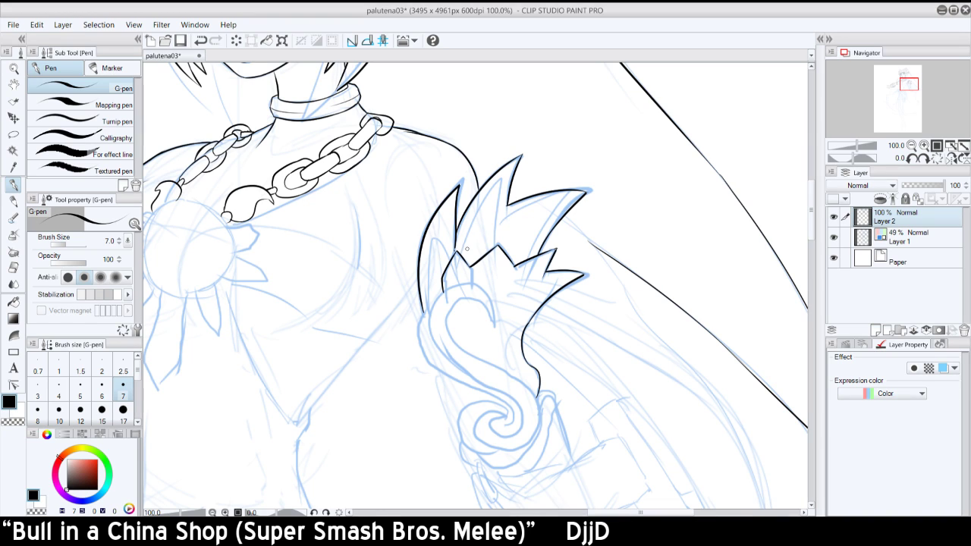
- Ink thin inner crease lines running down from the tips of the shoulder armour's three large spikes
{"action": "left_click_drag", "start_coordinate": [455, 251], "coordinate": [457, 223]}
{"action": "key", "text": "ctrl+z"}
{"action": "left_click_drag", "start_coordinate": [457, 188], "coordinate": [437, 249]}
{"action": "key", "text": "ctrl+z"}
{"action": "left_click_drag", "start_coordinate": [457, 188], "coordinate": [441, 264]}
{"action": "key", "text": "ctrl+z"}
{"action": "left_click_drag", "start_coordinate": [520, 158], "coordinate": [487, 253]}
{"action": "left_click_drag", "start_coordinate": [587, 192], "coordinate": [522, 251]}
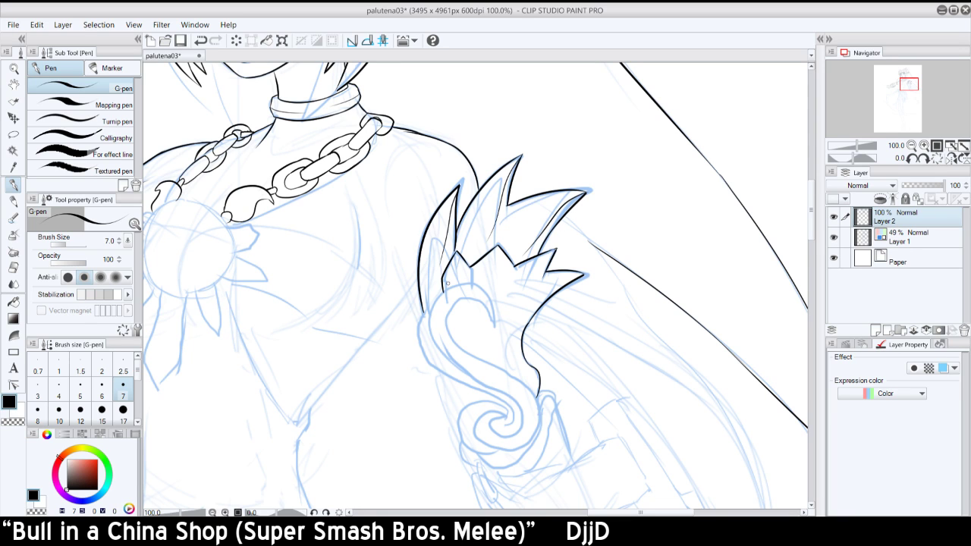
{"action": "left_click_drag", "start_coordinate": [444, 293], "coordinate": [431, 345]}
{"action": "key", "text": "ctrl+z"}
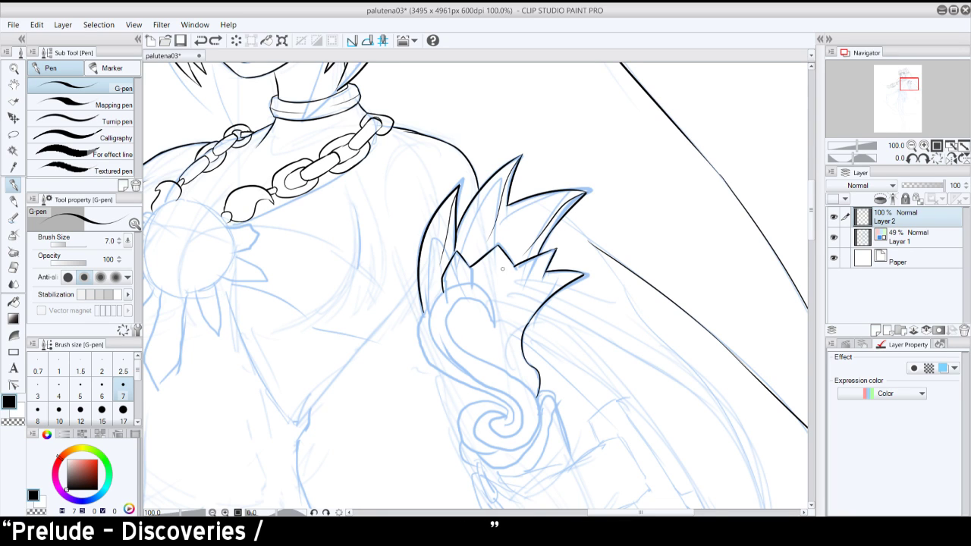
- Ink the rounded inner hook at the upper end of the armour's swirl ornament in a mirrored view
{"action": "left_click", "coordinate": [948, 159]}
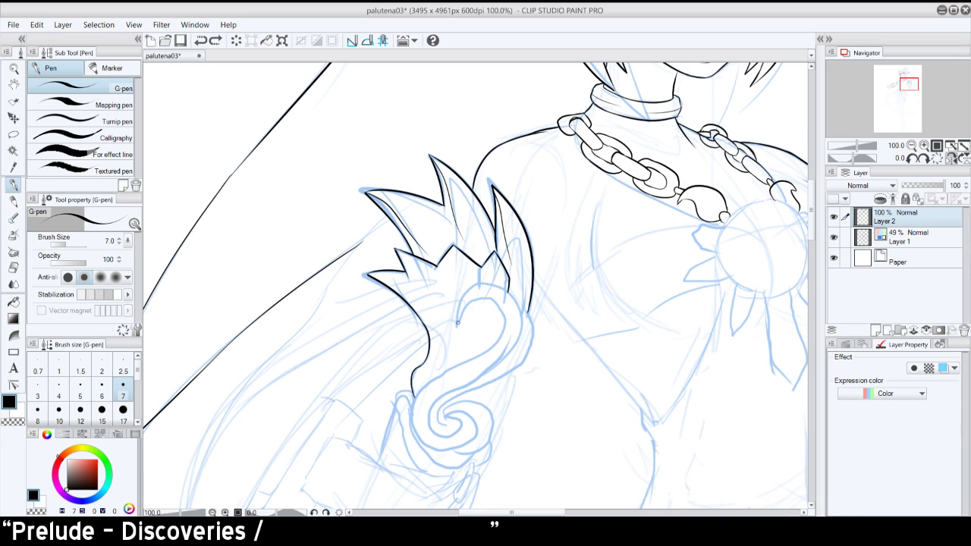
{"action": "key", "text": "ctrl+z"}
{"action": "mouse_move", "coordinate": [458, 324]}
{"action": "left_mouse_down"}
{"action": "mouse_move", "coordinate": [495, 314]}
{"action": "mouse_move", "coordinate": [490, 300]}
{"action": "mouse_move", "coordinate": [493, 327]}
{"action": "mouse_move", "coordinate": [463, 307]}
{"action": "mouse_move", "coordinate": [499, 317]}
{"action": "mouse_move", "coordinate": [462, 309]}
{"action": "mouse_move", "coordinate": [497, 329]}
{"action": "mouse_move", "coordinate": [467, 305]}
{"action": "mouse_move", "coordinate": [457, 324]}
{"action": "mouse_move", "coordinate": [500, 316]}
{"action": "mouse_move", "coordinate": [461, 307]}
{"action": "mouse_move", "coordinate": [459, 319]}
{"action": "mouse_move", "coordinate": [503, 334]}
{"action": "mouse_move", "coordinate": [501, 314]}
{"action": "mouse_move", "coordinate": [491, 343]}
{"action": "left_mouse_up"}
{"action": "key", "text": "ctrl+z"}
{"action": "key", "text": "ctrl+z"}
{"action": "key", "text": "ctrl+z"}
{"action": "key", "text": "ctrl+z"}
{"action": "key", "text": "ctrl+z"}
{"action": "left_click", "coordinate": [949, 158]}
- Extend the swirl's inner hook line from its rounded top down along the first part of the S-curve
{"action": "left_click", "coordinate": [923, 158]}
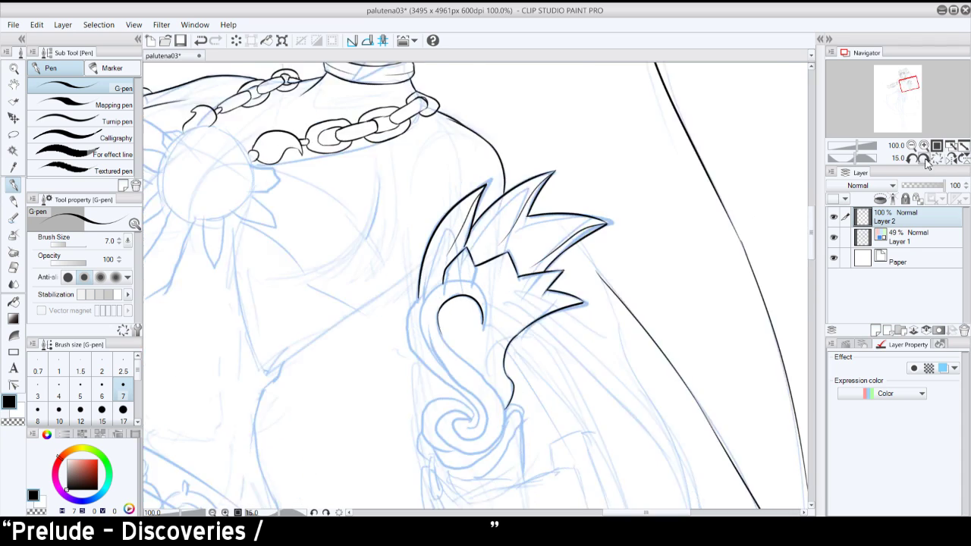
{"action": "left_click", "coordinate": [923, 158]}
{"action": "left_click", "coordinate": [923, 158]}
{"action": "left_click", "coordinate": [923, 158]}
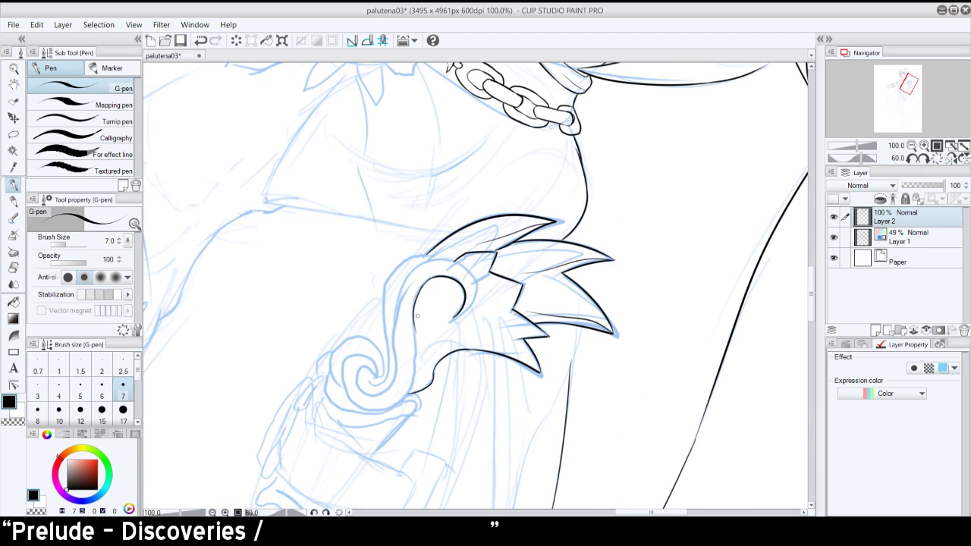
{"action": "key", "text": "ctrl+z"}
{"action": "key", "text": "ctrl+z"}
{"action": "left_click_drag", "start_coordinate": [423, 283], "coordinate": [410, 385]}
{"action": "key", "text": "ctrl+z"}
{"action": "mouse_move", "coordinate": [415, 331]}
{"action": "left_mouse_down"}
{"action": "mouse_move", "coordinate": [415, 374]}
{"action": "mouse_move", "coordinate": [414, 329]}
{"action": "mouse_move", "coordinate": [402, 390]}
{"action": "mouse_move", "coordinate": [415, 328]}
{"action": "mouse_move", "coordinate": [414, 390]}
{"action": "left_mouse_up"}
{"action": "key", "text": "ctrl+z"}
{"action": "key", "text": "ctrl+z"}
{"action": "key", "text": "ctrl+z"}
{"action": "left_click_drag", "start_coordinate": [414, 329], "coordinate": [407, 398]}
{"action": "key", "text": "ctrl+z"}
{"action": "left_click_drag", "start_coordinate": [414, 335], "coordinate": [407, 399]}
{"action": "key", "text": "ctrl+z"}
{"action": "key", "text": "ctrl+z"}
{"action": "key", "text": "ctrl+z"}
{"action": "left_click", "coordinate": [937, 158]}
{"action": "left_click", "coordinate": [951, 159]}
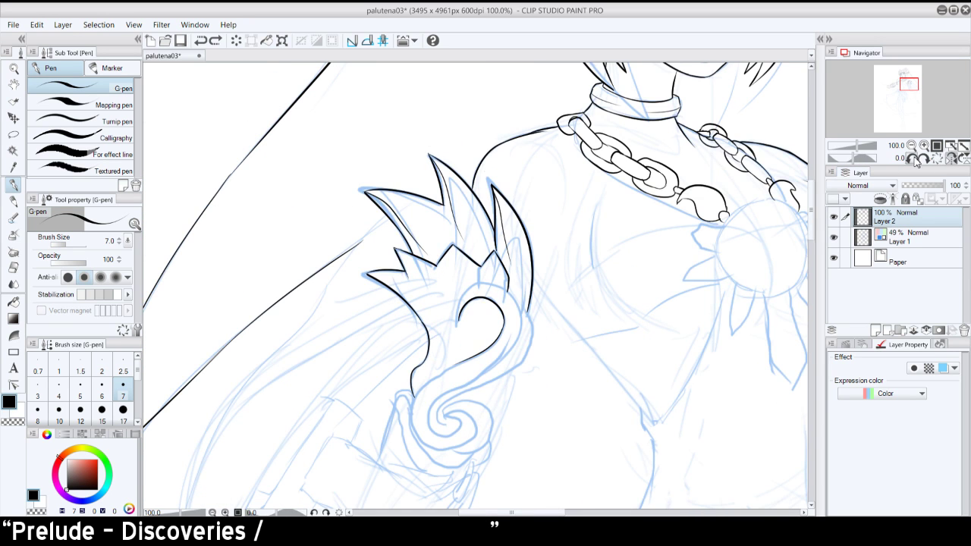
- Continue the swirl's S-curve line down to meet the lower end of the armour's outer edge
{"action": "left_click", "coordinate": [916, 159]}
{"action": "left_click_drag", "start_coordinate": [915, 87], "coordinate": [915, 92]}
{"action": "key", "text": "ctrl+z"}
{"action": "left_click_drag", "start_coordinate": [479, 204], "coordinate": [457, 276]}
{"action": "key", "text": "ctrl+z"}
{"action": "key", "text": "ctrl+z"}
{"action": "left_click_drag", "start_coordinate": [479, 203], "coordinate": [456, 267]}
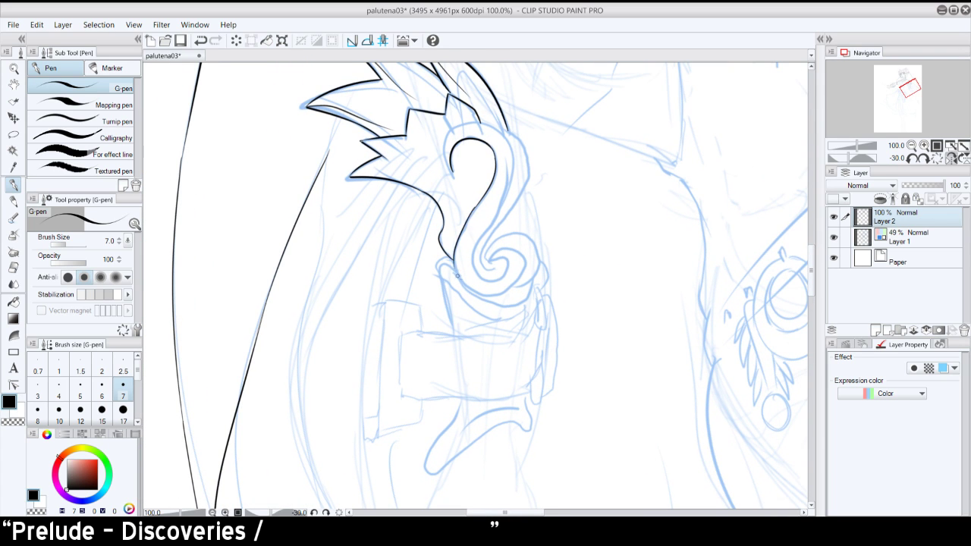
{"action": "key", "text": "ctrl+z"}
{"action": "left_click_drag", "start_coordinate": [478, 204], "coordinate": [456, 267]}
{"action": "key", "text": "ctrl+z"}
{"action": "left_click_drag", "start_coordinate": [478, 203], "coordinate": [456, 267]}
{"action": "key", "text": "ctrl+z"}
{"action": "left_click_drag", "start_coordinate": [479, 203], "coordinate": [456, 267]}
- Ink the start of the swirl's lower curl, from the armour's outer edge round toward its underside
{"action": "left_click", "coordinate": [933, 157]}
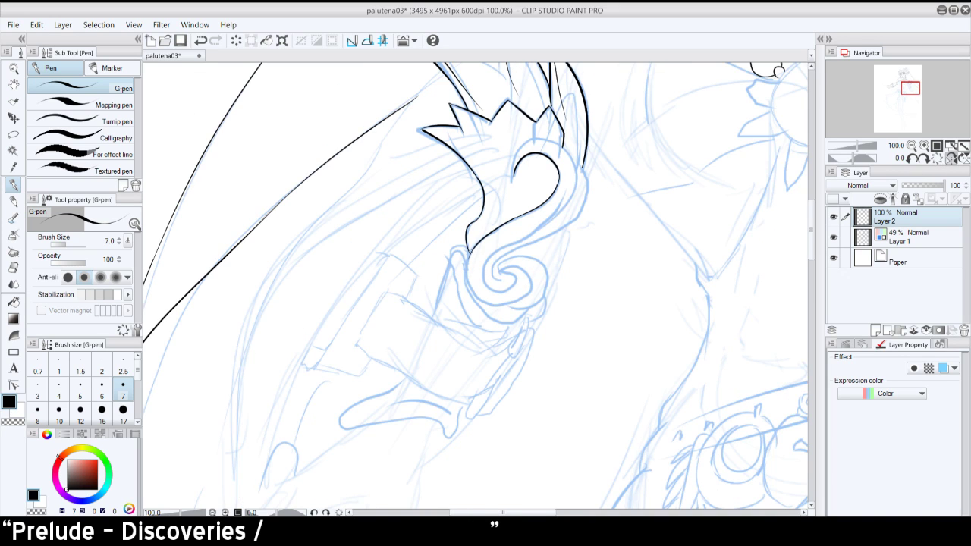
{"action": "left_click_drag", "start_coordinate": [472, 249], "coordinate": [466, 282]}
{"action": "key", "text": "ctrl+z"}
{"action": "key", "text": "ctrl+z"}
{"action": "mouse_move", "coordinate": [472, 249]}
{"action": "left_mouse_down"}
{"action": "mouse_move", "coordinate": [474, 293]}
{"action": "mouse_move", "coordinate": [466, 280]}
{"action": "mouse_move", "coordinate": [480, 295]}
{"action": "mouse_move", "coordinate": [466, 282]}
{"action": "mouse_move", "coordinate": [494, 303]}
{"action": "left_mouse_up"}
{"action": "key", "text": "ctrl+z"}
{"action": "key", "text": "ctrl+z"}
{"action": "key", "text": "ctrl+z"}
{"action": "key", "text": "ctrl+z"}
{"action": "left_click_drag", "start_coordinate": [466, 267], "coordinate": [496, 304]}
{"action": "key", "text": "ctrl+z"}
{"action": "mouse_move", "coordinate": [467, 270]}
{"action": "left_mouse_down"}
{"action": "mouse_move", "coordinate": [472, 293]}
{"action": "mouse_move", "coordinate": [498, 302]}
{"action": "mouse_move", "coordinate": [483, 301]}
{"action": "mouse_move", "coordinate": [520, 293]}
{"action": "mouse_move", "coordinate": [494, 293]}
{"action": "mouse_move", "coordinate": [504, 305]}
{"action": "mouse_move", "coordinate": [522, 282]}
{"action": "mouse_move", "coordinate": [485, 296]}
{"action": "mouse_move", "coordinate": [520, 298]}
{"action": "left_mouse_up"}
{"action": "key", "text": "ctrl+z"}
{"action": "key", "text": "ctrl+z"}
{"action": "key", "text": "ctrl+z"}
{"action": "key", "text": "ctrl+z"}
{"action": "key", "text": "ctrl+z"}
{"action": "key", "text": "ctrl+z"}
- Re-ink the join between the lower curl and the S-curve so the line runs smoothly past the armour's edge
{"action": "left_click", "coordinate": [924, 159]}
{"action": "left_click", "coordinate": [924, 158]}
{"action": "left_click", "coordinate": [924, 146]}
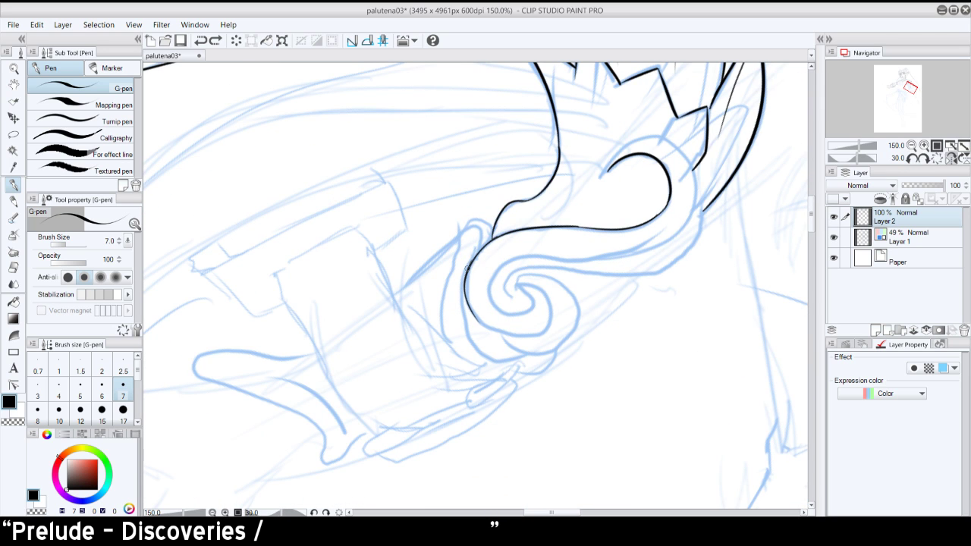
{"action": "key", "text": "ctrl+z"}
{"action": "mouse_move", "coordinate": [494, 237]}
{"action": "left_mouse_down"}
{"action": "mouse_move", "coordinate": [468, 269]}
{"action": "mouse_move", "coordinate": [498, 234]}
{"action": "left_mouse_up"}
{"action": "key", "text": "ctrl+z"}
{"action": "key", "text": "ctrl+z"}
{"action": "left_click_drag", "start_coordinate": [471, 267], "coordinate": [498, 232]}
{"action": "key", "text": "ctrl+z"}
{"action": "key", "text": "ctrl+z"}
{"action": "left_click_drag", "start_coordinate": [473, 265], "coordinate": [498, 233]}
- Ink the rest of the swirl's lower curl around and inward, including the small inner loop of the spiral
{"action": "left_click", "coordinate": [924, 159]}
{"action": "left_click", "coordinate": [924, 159]}
{"action": "left_click", "coordinate": [924, 160]}
{"action": "left_click", "coordinate": [924, 160]}
{"action": "left_click", "coordinate": [924, 160]}
{"action": "left_click", "coordinate": [924, 160]}
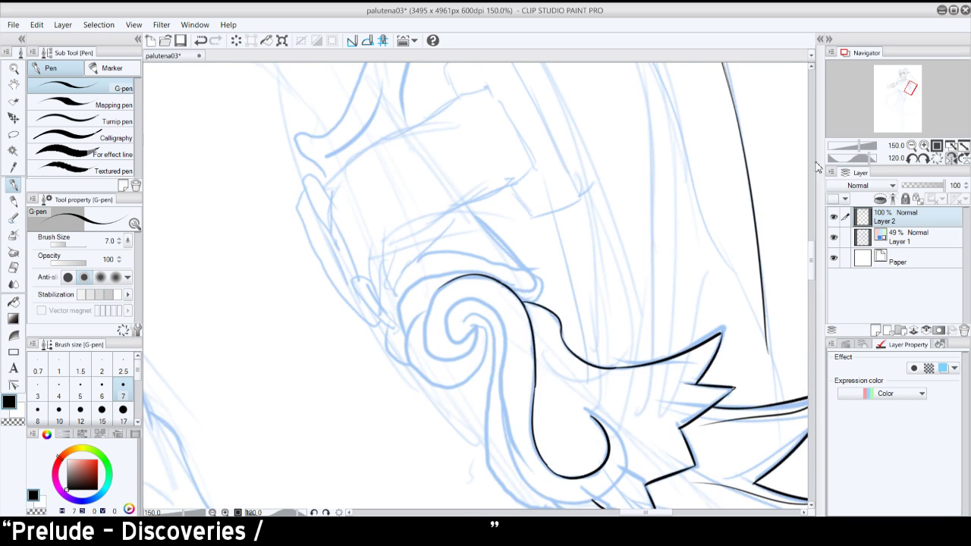
{"action": "key", "text": "ctrl+z"}
{"action": "left_click_drag", "start_coordinate": [449, 281], "coordinate": [425, 329]}
{"action": "key", "text": "ctrl+z"}
{"action": "key", "text": "ctrl+z"}
{"action": "mouse_move", "coordinate": [449, 282]}
{"action": "left_mouse_down"}
{"action": "mouse_move", "coordinate": [426, 330]}
{"action": "mouse_move", "coordinate": [437, 358]}
{"action": "mouse_move", "coordinate": [465, 355]}
{"action": "mouse_move", "coordinate": [475, 328]}
{"action": "mouse_move", "coordinate": [465, 355]}
{"action": "mouse_move", "coordinate": [446, 337]}
{"action": "mouse_move", "coordinate": [470, 337]}
{"action": "mouse_move", "coordinate": [448, 320]}
{"action": "mouse_move", "coordinate": [472, 300]}
{"action": "left_mouse_up"}
{"action": "key", "text": "ctrl+z"}
{"action": "key", "text": "ctrl+z"}
{"action": "key", "text": "ctrl+z"}
{"action": "key", "text": "ctrl+z"}
{"action": "key", "text": "ctrl+z"}
{"action": "key", "text": "ctrl+z"}
{"action": "key", "text": "ctrl+z"}
{"action": "key", "text": "ctrl+z"}
{"action": "key", "text": "ctrl+z"}
{"action": "key", "text": "ctrl+z"}
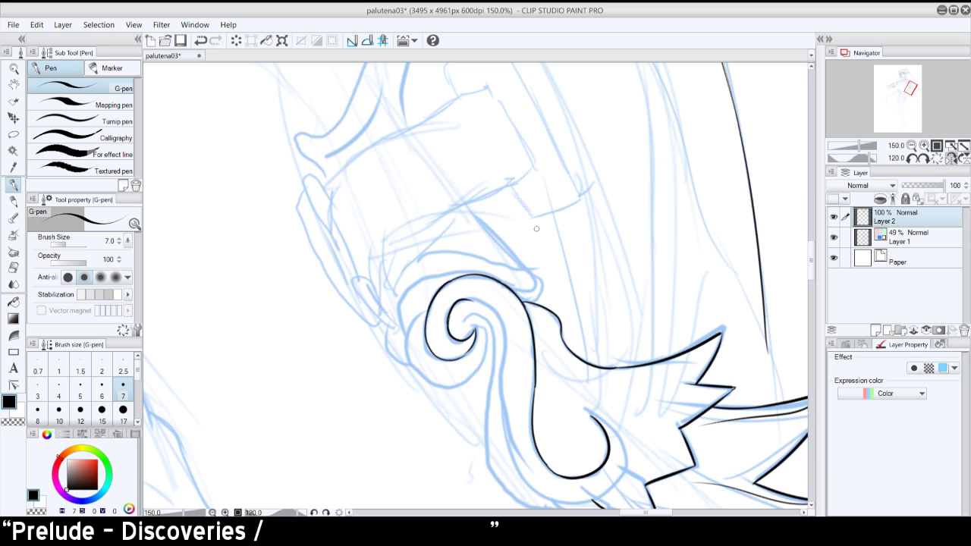
- Ink the swirl's second edge from the spiral's inner loop up along the S-curve
{"action": "left_click", "coordinate": [932, 159]}
{"action": "key", "text": "ctrl+z"}
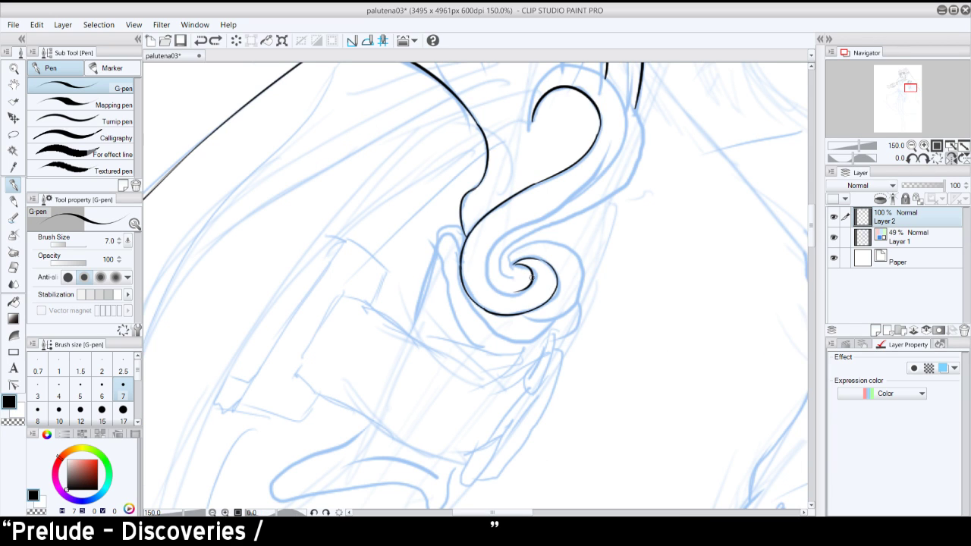
{"action": "key", "text": "ctrl+y"}
{"action": "mouse_move", "coordinate": [495, 281]}
{"action": "left_mouse_down"}
{"action": "mouse_move", "coordinate": [493, 257]}
{"action": "mouse_move", "coordinate": [569, 200]}
{"action": "left_mouse_up"}
{"action": "key", "text": "ctrl+z"}
{"action": "left_click_drag", "start_coordinate": [501, 241], "coordinate": [575, 197]}
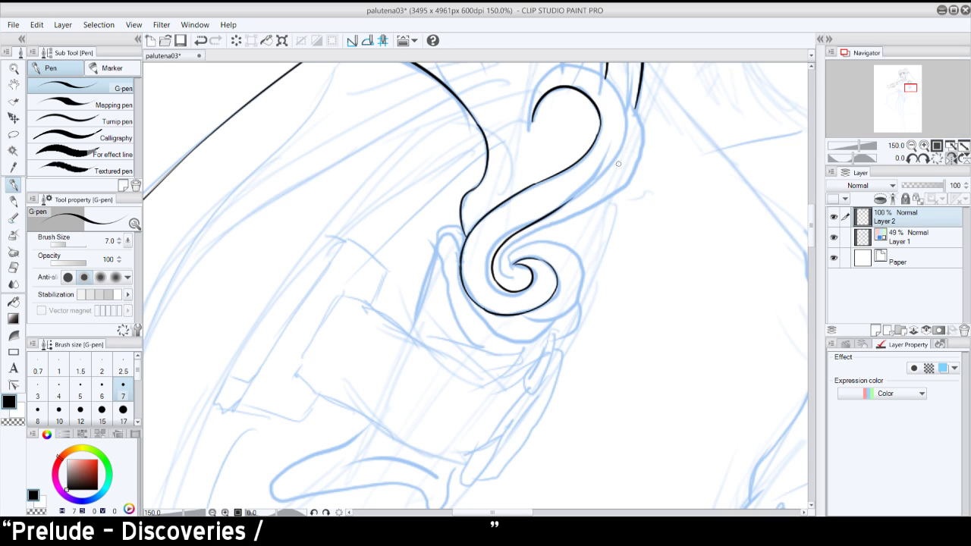
{"action": "key", "text": "ctrl+z"}
{"action": "left_click_drag", "start_coordinate": [507, 240], "coordinate": [603, 168]}
- Ink the outer arc over the swirl's upper hook, from the hook's tip across to the inner row's base
{"action": "left_click_drag", "start_coordinate": [914, 90], "coordinate": [908, 85]}
{"action": "left_click_drag", "start_coordinate": [417, 283], "coordinate": [463, 226]}
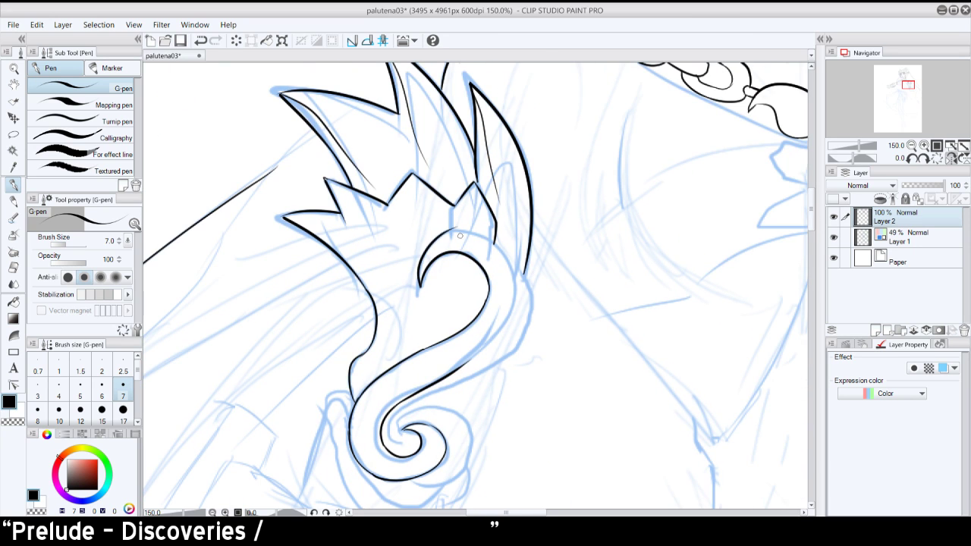
{"action": "key", "text": "ctrl+z"}
{"action": "mouse_move", "coordinate": [420, 287]}
{"action": "left_mouse_down"}
{"action": "mouse_move", "coordinate": [427, 247]}
{"action": "mouse_move", "coordinate": [469, 225]}
{"action": "left_mouse_up"}
{"action": "key", "text": "ctrl+z"}
{"action": "mouse_move", "coordinate": [418, 285]}
{"action": "left_mouse_down"}
{"action": "mouse_move", "coordinate": [478, 237]}
{"action": "mouse_move", "coordinate": [442, 230]}
{"action": "mouse_move", "coordinate": [492, 257]}
{"action": "left_mouse_up"}
{"action": "key", "text": "ctrl+z"}
{"action": "left_click_drag", "start_coordinate": [438, 230], "coordinate": [491, 253]}
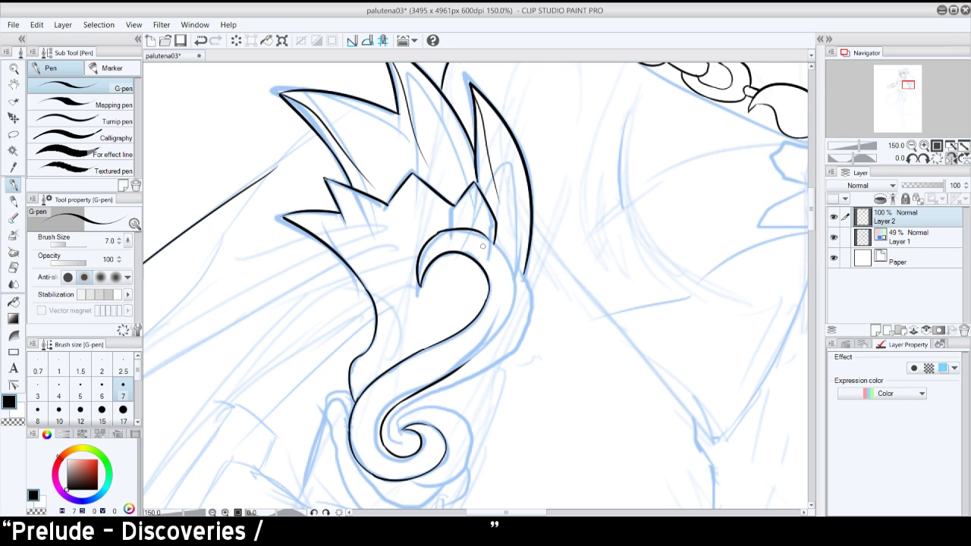
{"action": "key", "text": "ctrl+z"}
{"action": "key", "text": "ctrl+z"}
{"action": "mouse_move", "coordinate": [441, 227]}
{"action": "left_mouse_down"}
{"action": "mouse_move", "coordinate": [492, 250]}
{"action": "mouse_move", "coordinate": [495, 242]}
{"action": "left_mouse_up"}
- Extend the hook's outer arc down the far side and join it to the S-curve's second edge
{"action": "left_click", "coordinate": [911, 158]}
{"action": "left_click", "coordinate": [911, 158]}
{"action": "left_click", "coordinate": [911, 159]}
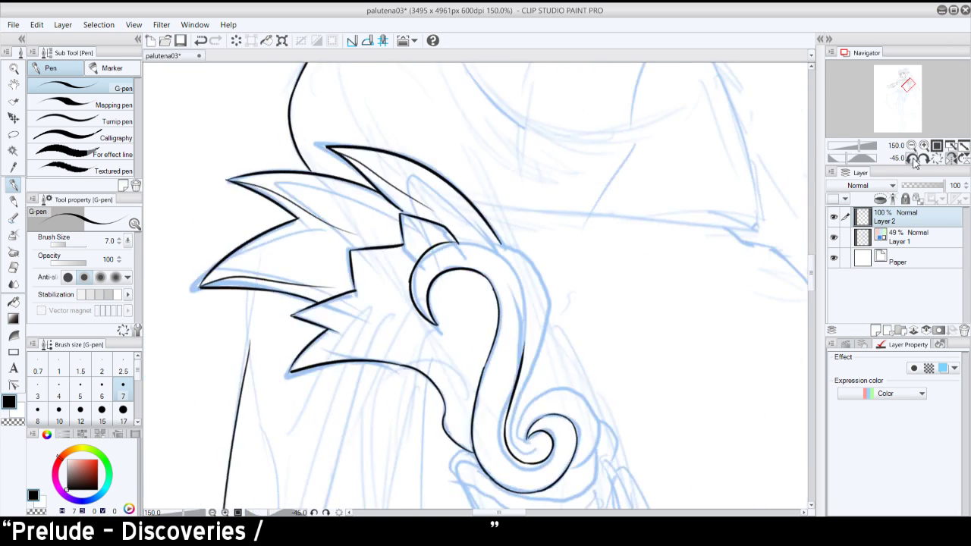
{"action": "left_click", "coordinate": [911, 158]}
{"action": "key", "text": "ctrl+z"}
{"action": "left_click_drag", "start_coordinate": [410, 299], "coordinate": [437, 253]}
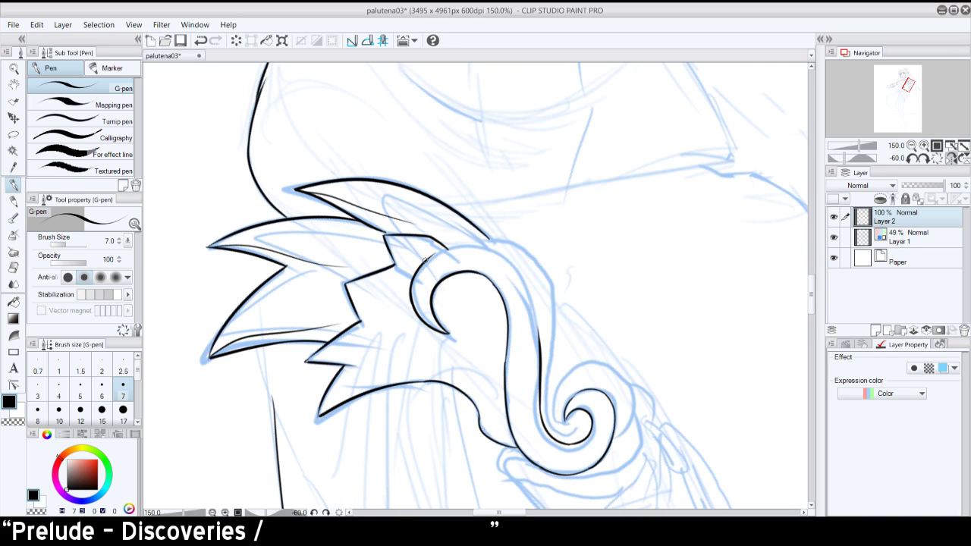
{"action": "left_click_drag", "start_coordinate": [425, 259], "coordinate": [489, 245]}
{"action": "key", "text": "ctrl+z"}
{"action": "left_click", "coordinate": [936, 158]}
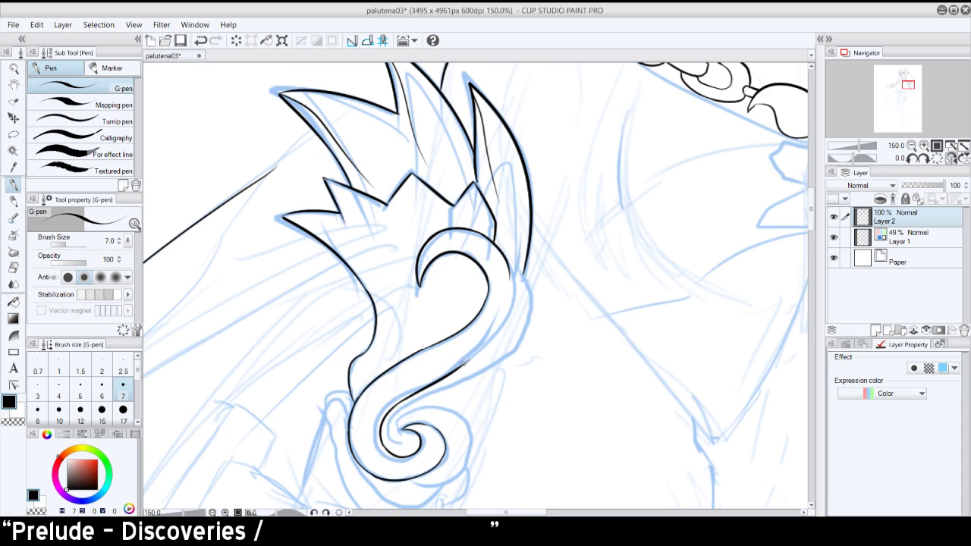
{"action": "left_click_drag", "start_coordinate": [463, 364], "coordinate": [508, 312]}
{"action": "key", "text": "ctrl+z"}
{"action": "mouse_move", "coordinate": [464, 364]}
{"action": "left_mouse_down"}
{"action": "mouse_move", "coordinate": [516, 275]}
{"action": "mouse_move", "coordinate": [508, 264]}
{"action": "mouse_move", "coordinate": [515, 289]}
{"action": "mouse_move", "coordinate": [503, 320]}
{"action": "left_mouse_up"}
- Examine the whole figure's line art with the Layer 1 sketch hidden, then show the sketch again
{"action": "left_click", "coordinate": [911, 146]}
{"action": "left_click", "coordinate": [912, 146]}
{"action": "left_click", "coordinate": [912, 145]}
{"action": "left_click", "coordinate": [912, 146]}
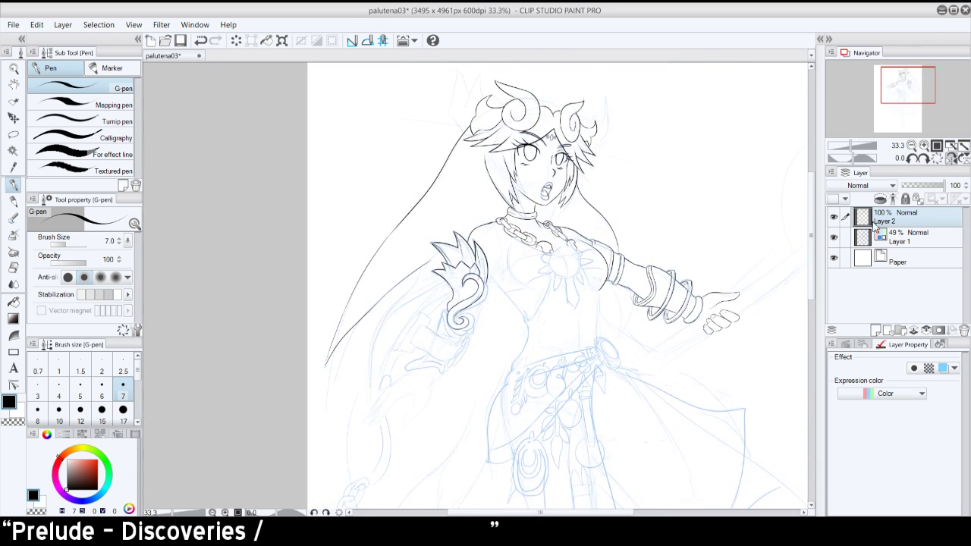
{"action": "left_click", "coordinate": [833, 238]}
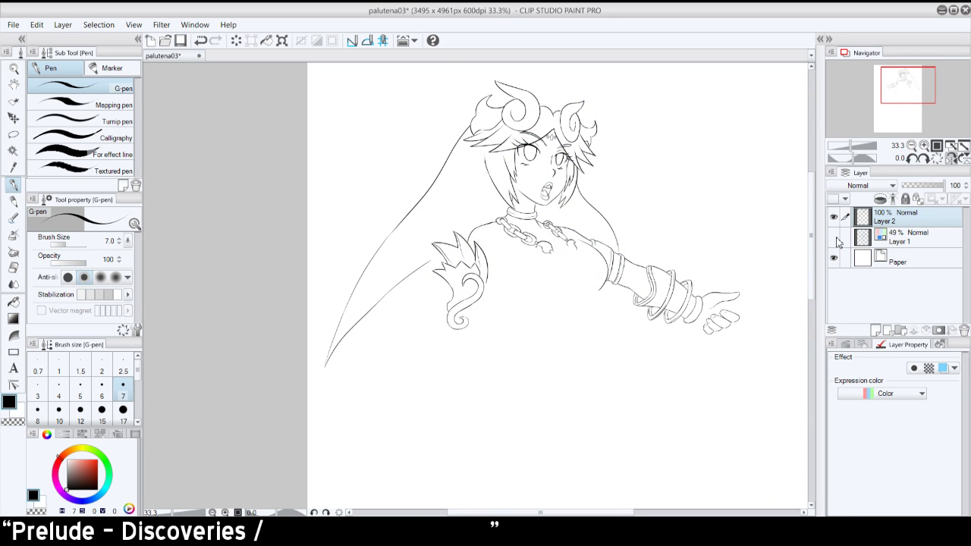
{"action": "left_click", "coordinate": [833, 237]}
{"action": "left_click", "coordinate": [924, 145]}
{"action": "left_click", "coordinate": [924, 145]}
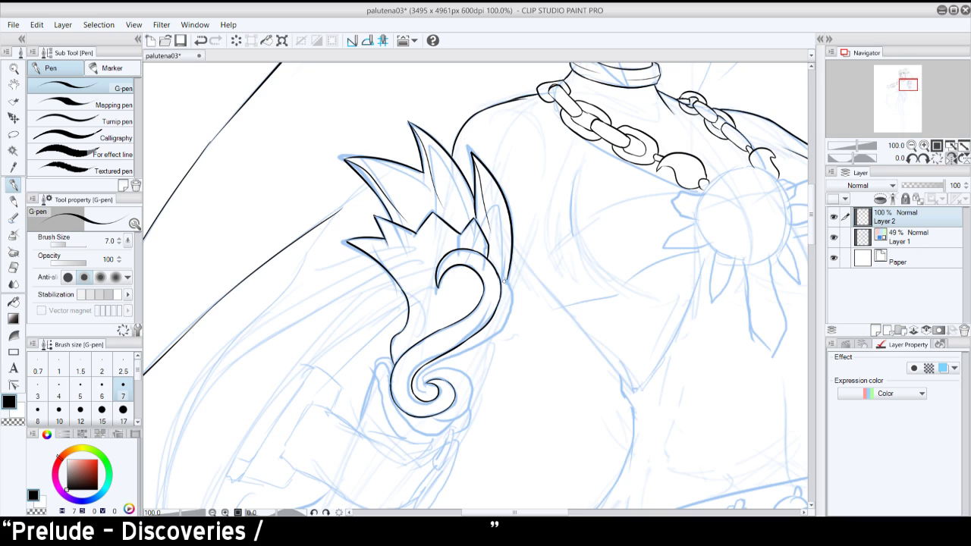
- Ink the short outward-bulging curve beside the swirl's hook, from the base of the outermost spike downward
{"action": "left_click_drag", "start_coordinate": [506, 280], "coordinate": [511, 314]}
{"action": "key", "text": "ctrl+z"}
{"action": "left_click_drag", "start_coordinate": [508, 276], "coordinate": [499, 308]}
{"action": "key", "text": "ctrl+z"}
{"action": "mouse_move", "coordinate": [507, 275]}
{"action": "left_mouse_down"}
{"action": "mouse_move", "coordinate": [500, 296]}
{"action": "mouse_move", "coordinate": [514, 303]}
{"action": "mouse_move", "coordinate": [496, 333]}
{"action": "left_mouse_up"}
{"action": "key", "text": "ctrl+z"}
{"action": "key", "text": "ctrl+z"}
{"action": "key", "text": "ctrl+z"}
- Mirror and tilt the canvas, and ink the ornament's outer edge from the bulging curve down into the spiral's centre
{"action": "left_click", "coordinate": [951, 145]}
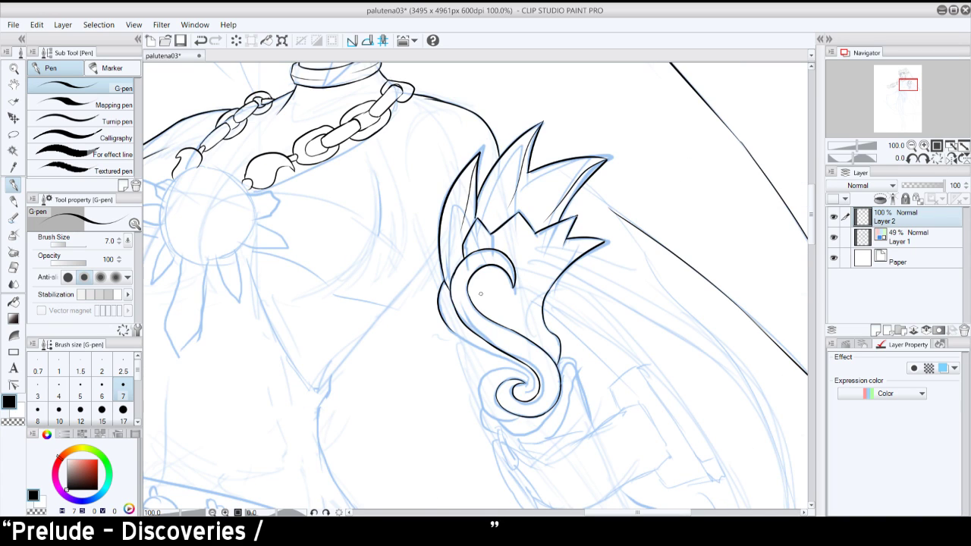
{"action": "left_click", "coordinate": [928, 158]}
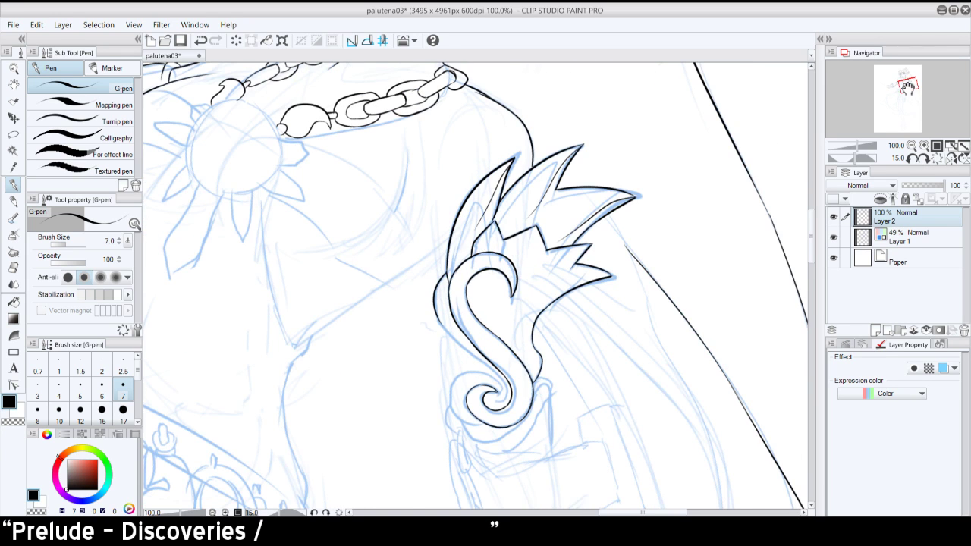
{"action": "left_click_drag", "start_coordinate": [907, 87], "coordinate": [908, 90]}
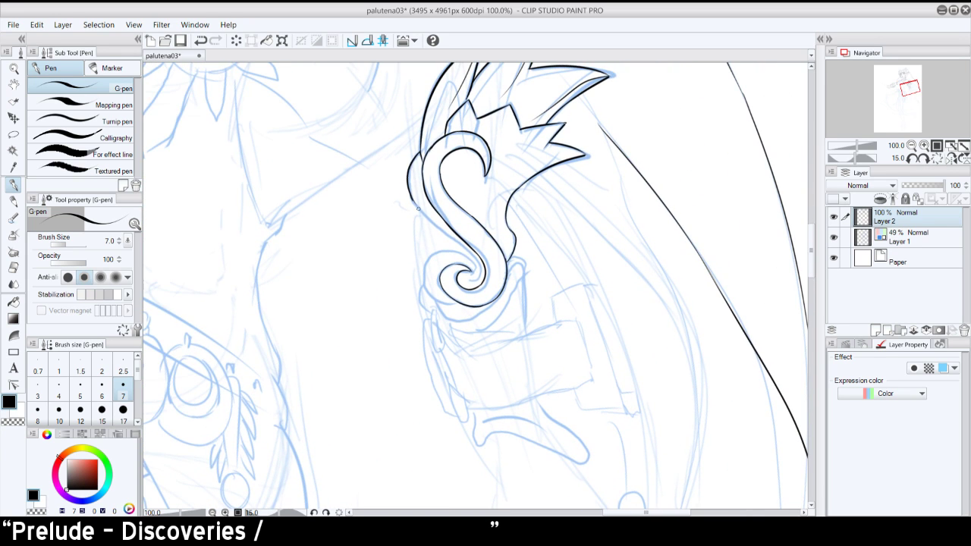
{"action": "mouse_move", "coordinate": [410, 194]}
{"action": "left_mouse_down"}
{"action": "mouse_move", "coordinate": [466, 249]}
{"action": "mouse_move", "coordinate": [478, 280]}
{"action": "mouse_move", "coordinate": [470, 282]}
{"action": "mouse_move", "coordinate": [477, 271]}
{"action": "left_mouse_up"}
{"action": "key", "text": "ctrl+z"}
{"action": "key", "text": "ctrl+z"}
{"action": "key", "text": "ctrl+z"}
{"action": "key", "text": "ctrl+z"}
{"action": "key", "text": "ctrl+z"}
{"action": "key", "text": "ctrl+z"}
{"action": "key", "text": "ctrl+z"}
{"action": "key", "text": "ctrl+z"}
{"action": "key", "text": "ctrl+z"}
{"action": "key", "text": "ctrl+z"}
{"action": "key", "text": "ctrl+z"}
- Ink the top arc of the spiral's second curl, from its centre over toward the outer side
{"action": "mouse_move", "coordinate": [472, 267]}
{"action": "left_mouse_down"}
{"action": "mouse_move", "coordinate": [437, 253]}
{"action": "mouse_move", "coordinate": [425, 280]}
{"action": "mouse_move", "coordinate": [474, 267]}
{"action": "left_mouse_up"}
{"action": "key", "text": "ctrl+z"}
{"action": "key", "text": "ctrl+z"}
{"action": "key", "text": "ctrl+z"}
{"action": "key", "text": "ctrl+z"}
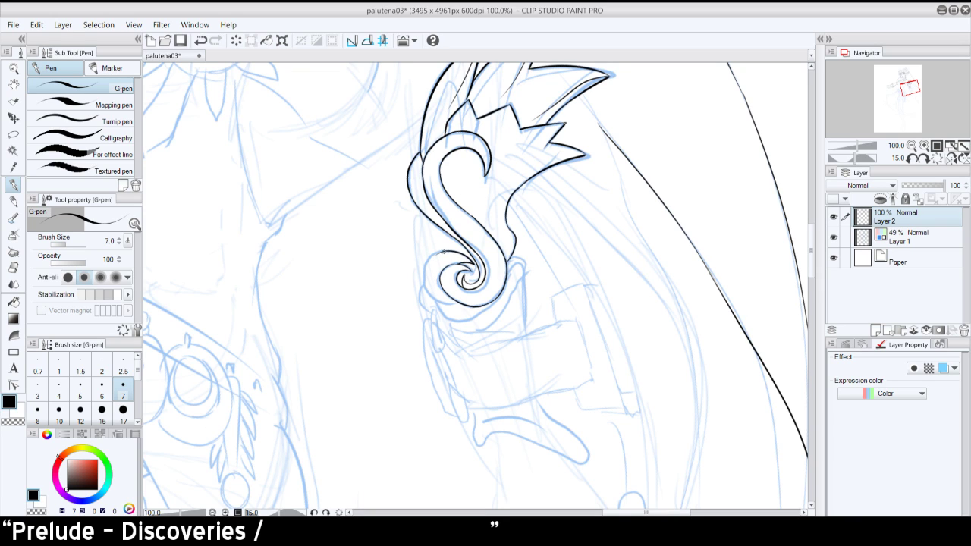
- Continue the second curl around its outer side and close it beneath the spiral
{"action": "key", "text": "ctrl+z"}
{"action": "left_click", "coordinate": [217, 41]}
{"action": "left_click_drag", "start_coordinate": [440, 252], "coordinate": [428, 287]}
{"action": "key", "text": "ctrl+z"}
{"action": "mouse_move", "coordinate": [442, 251]}
{"action": "left_mouse_down"}
{"action": "mouse_move", "coordinate": [433, 296]}
{"action": "mouse_move", "coordinate": [432, 267]}
{"action": "mouse_move", "coordinate": [425, 280]}
{"action": "mouse_move", "coordinate": [454, 300]}
{"action": "mouse_move", "coordinate": [429, 267]}
{"action": "mouse_move", "coordinate": [424, 280]}
{"action": "mouse_move", "coordinate": [462, 292]}
{"action": "mouse_move", "coordinate": [438, 299]}
{"action": "mouse_move", "coordinate": [457, 296]}
{"action": "mouse_move", "coordinate": [426, 274]}
{"action": "mouse_move", "coordinate": [427, 287]}
{"action": "mouse_move", "coordinate": [464, 301]}
{"action": "left_mouse_up"}
{"action": "key", "text": "ctrl+z"}
{"action": "key", "text": "ctrl+z"}
{"action": "key", "text": "ctrl+z"}
{"action": "key", "text": "ctrl+z"}
{"action": "key", "text": "ctrl+z"}
{"action": "key", "text": "ctrl+z"}
{"action": "key", "text": "ctrl+z"}
{"action": "key", "text": "ctrl+z"}
{"action": "key", "text": "ctrl+z"}
{"action": "key", "text": "ctrl+z"}
{"action": "left_click", "coordinate": [949, 158]}
{"action": "left_click", "coordinate": [924, 158]}
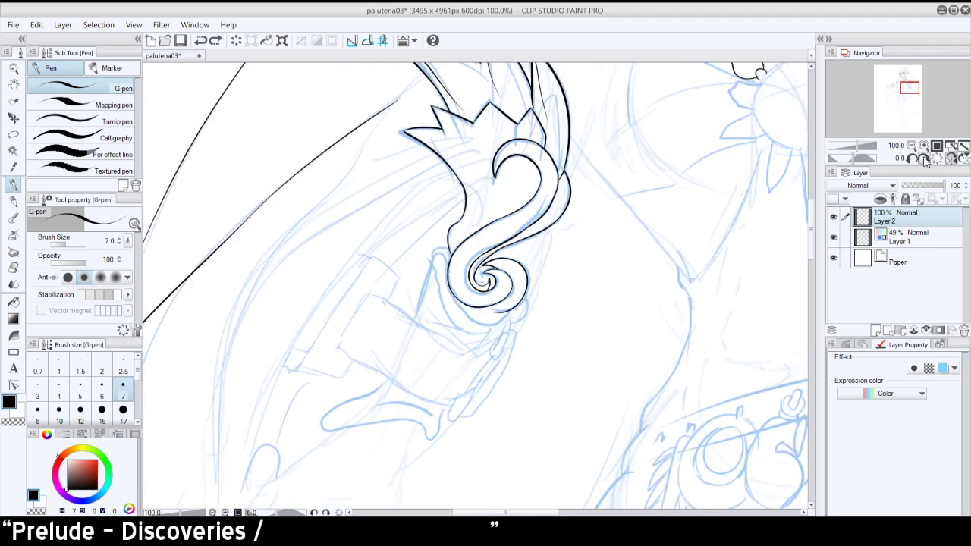
{"action": "left_click", "coordinate": [924, 159]}
{"action": "left_click", "coordinate": [924, 159]}
{"action": "left_click", "coordinate": [924, 159]}
{"action": "left_click", "coordinate": [924, 159]}
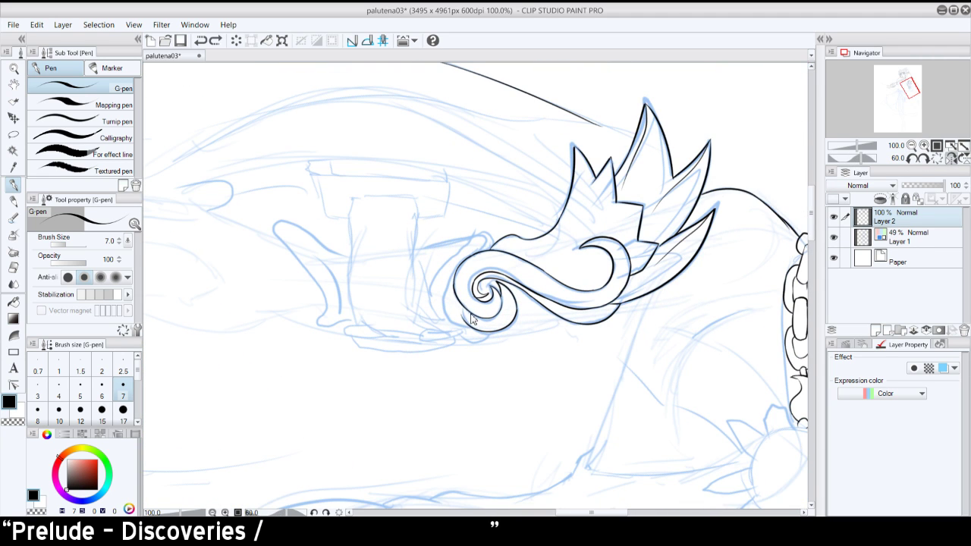
{"action": "left_click_drag", "start_coordinate": [457, 302], "coordinate": [466, 323]}
{"action": "key", "text": "ctrl+z"}
{"action": "key", "text": "ctrl+z"}
{"action": "key", "text": "ctrl+z"}
{"action": "key", "text": "ctrl+z"}
{"action": "key", "text": "ctrl+z"}
{"action": "left_click", "coordinate": [924, 157]}
{"action": "left_click_drag", "start_coordinate": [496, 269], "coordinate": [510, 281]}
{"action": "key", "text": "ctrl+z"}
{"action": "key", "text": "ctrl+z"}
{"action": "key", "text": "ctrl+z"}
{"action": "key", "text": "ctrl+z"}
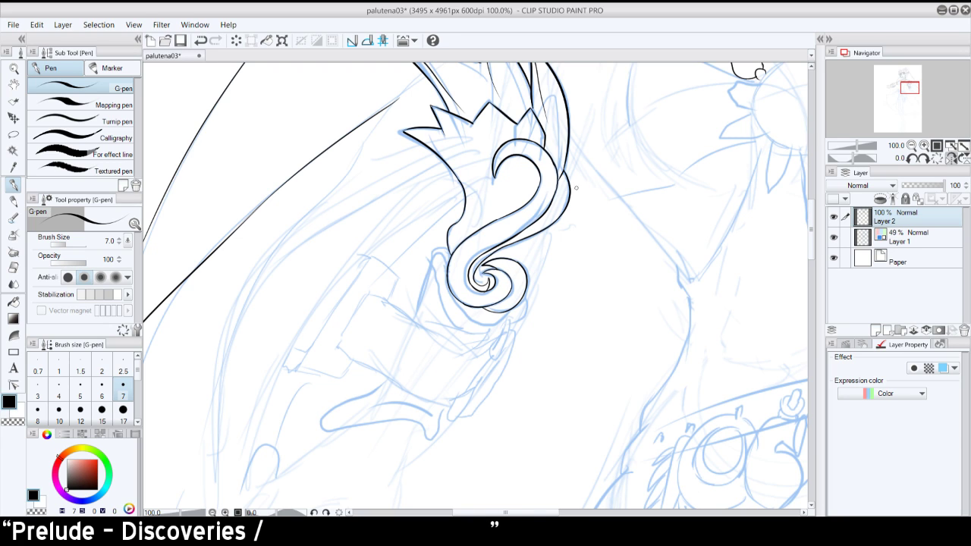
- Ink the arm's straight edge running from the ornament's bulging outer curve down to the spiral's curl
{"action": "left_click", "coordinate": [948, 158]}
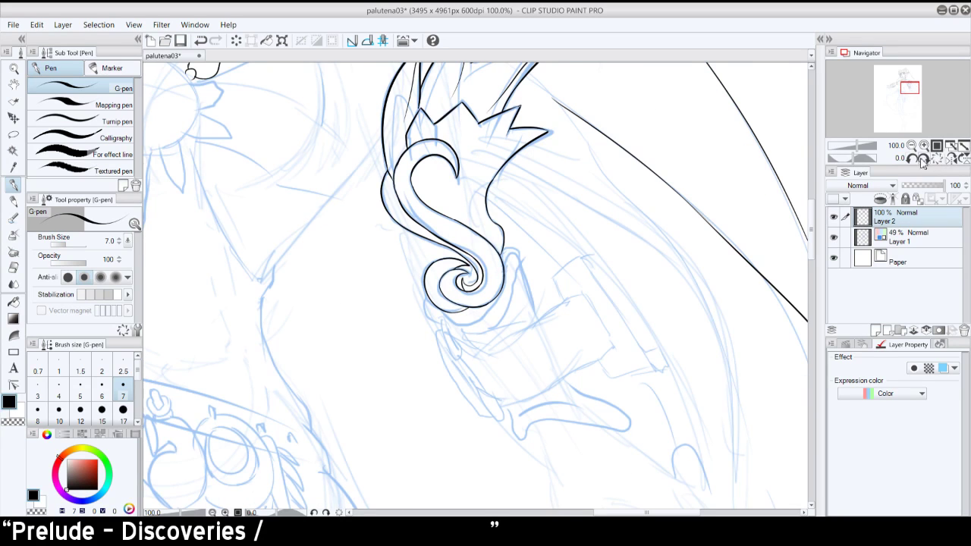
{"action": "left_click_drag", "start_coordinate": [403, 228], "coordinate": [421, 277]}
{"action": "key", "text": "ctrl+z"}
{"action": "key", "text": "ctrl+z"}
{"action": "left_click_drag", "start_coordinate": [403, 230], "coordinate": [423, 278]}
{"action": "key", "text": "ctrl+z"}
{"action": "left_click_drag", "start_coordinate": [403, 227], "coordinate": [419, 248]}
{"action": "key", "text": "ctrl+z"}
{"action": "key", "text": "ctrl+z"}
{"action": "left_click", "coordinate": [911, 145]}
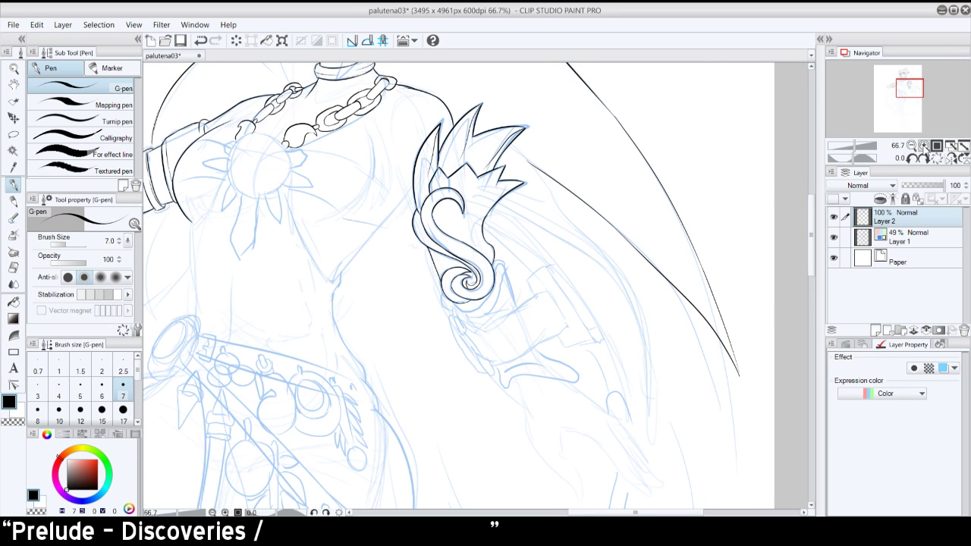
{"action": "left_click", "coordinate": [924, 144]}
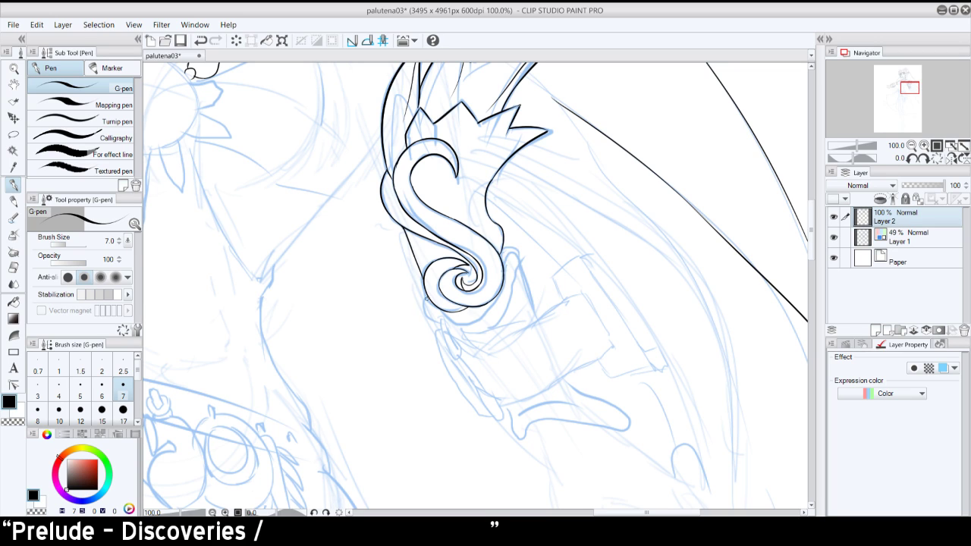
- Ink the cuff rim under the spiral, from the curl's outer side around to the small loop on the far side
{"action": "mouse_move", "coordinate": [427, 299]}
{"action": "left_mouse_down"}
{"action": "mouse_move", "coordinate": [471, 317]}
{"action": "mouse_move", "coordinate": [450, 318]}
{"action": "mouse_move", "coordinate": [482, 314]}
{"action": "mouse_move", "coordinate": [451, 320]}
{"action": "mouse_move", "coordinate": [498, 300]}
{"action": "mouse_move", "coordinate": [476, 313]}
{"action": "mouse_move", "coordinate": [510, 274]}
{"action": "mouse_move", "coordinate": [513, 248]}
{"action": "left_mouse_up"}
{"action": "key", "text": "ctrl+z"}
{"action": "key", "text": "ctrl+z"}
{"action": "key", "text": "ctrl+z"}
{"action": "key", "text": "ctrl+z"}
{"action": "key", "text": "ctrl+z"}
{"action": "key", "text": "ctrl+z"}
{"action": "key", "text": "ctrl+z"}
{"action": "key", "text": "ctrl+z"}
{"action": "key", "text": "ctrl+z"}
{"action": "key", "text": "ctrl+z"}
{"action": "key", "text": "ctrl+z"}
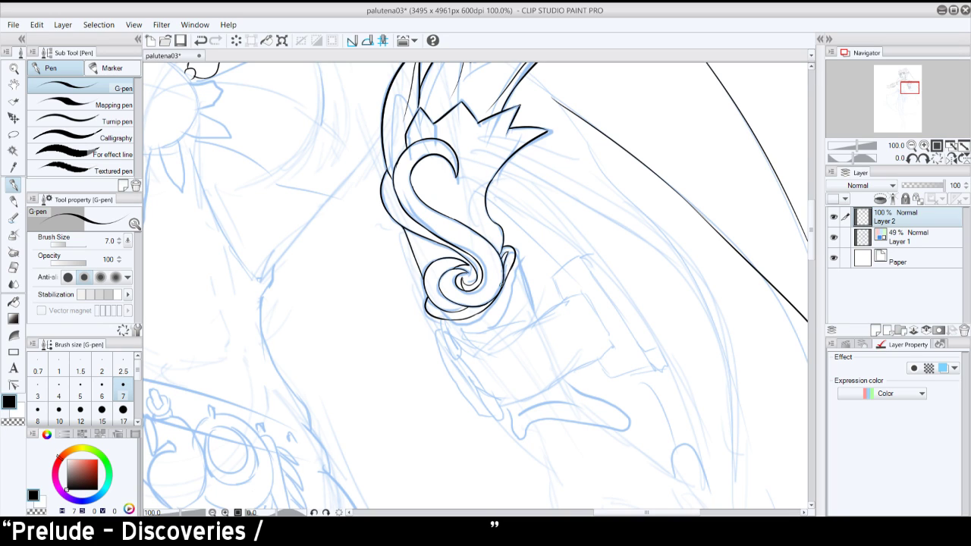
- Ink the two short arm edges leading down from both ends of the cuff rim
{"action": "left_click_drag", "start_coordinate": [514, 258], "coordinate": [537, 317]}
{"action": "key", "text": "ctrl+z"}
{"action": "key", "text": "ctrl+z"}
{"action": "left_click_drag", "start_coordinate": [515, 258], "coordinate": [537, 319]}
{"action": "left_click_drag", "start_coordinate": [439, 320], "coordinate": [452, 341]}
{"action": "key", "text": "ctrl+z"}
{"action": "key", "text": "ctrl+z"}
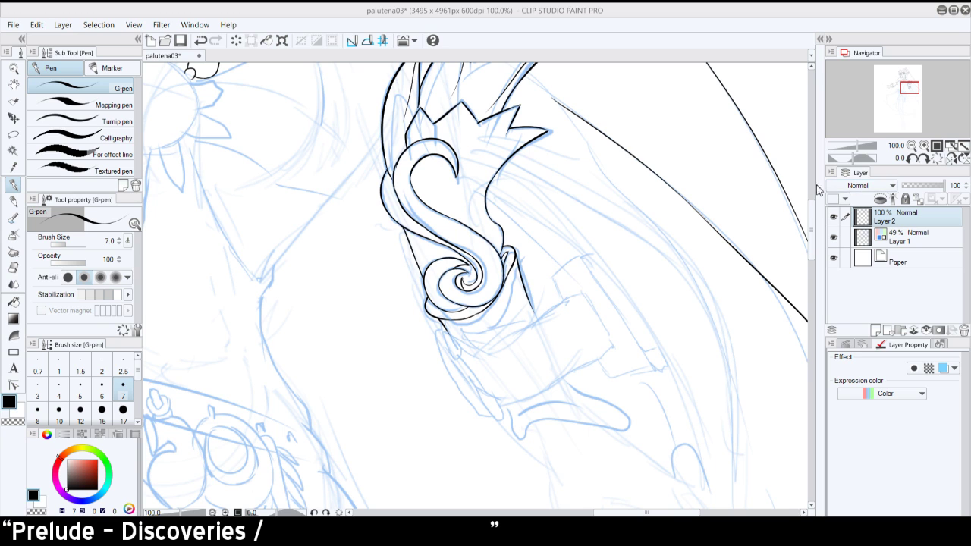
{"action": "mouse_move", "coordinate": [556, 268]}
{"action": "left_mouse_down"}
{"action": "mouse_move", "coordinate": [612, 374]}
{"action": "mouse_move", "coordinate": [606, 366]}
{"action": "left_mouse_up"}
{"action": "key", "text": "ctrl+z"}
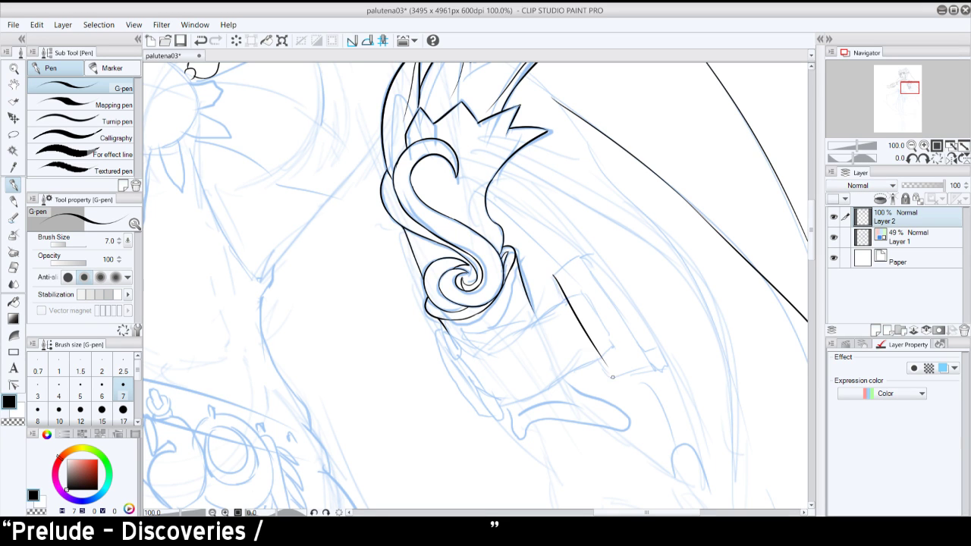
{"action": "key", "text": "ctrl+z"}
{"action": "left_click", "coordinate": [924, 160]}
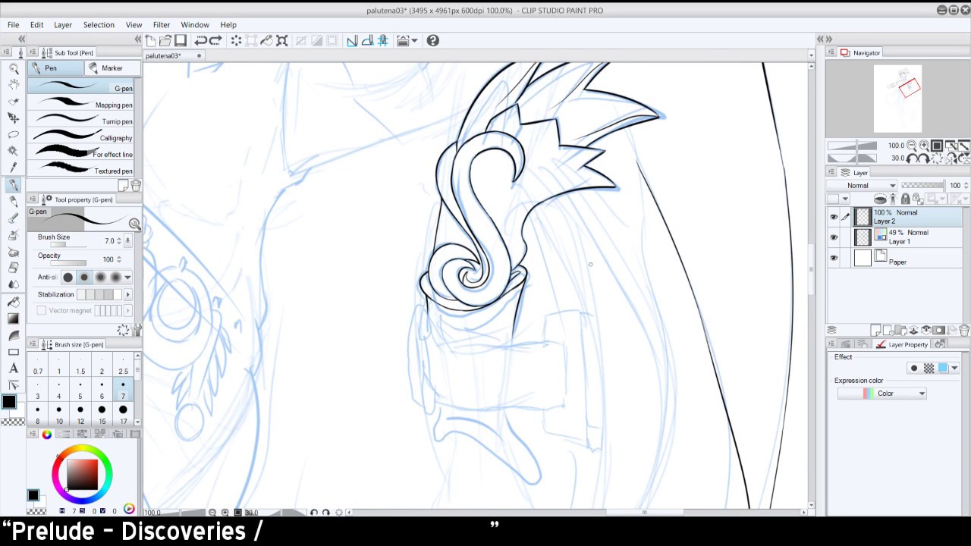
{"action": "left_click_drag", "start_coordinate": [545, 319], "coordinate": [545, 463]}
{"action": "key", "text": "ctrl+z"}
- Ink the long straight edge of the block beside the arm using the Straight line tool at brush size 4
{"action": "left_click", "coordinate": [15, 351]}
{"action": "left_click", "coordinate": [91, 98]}
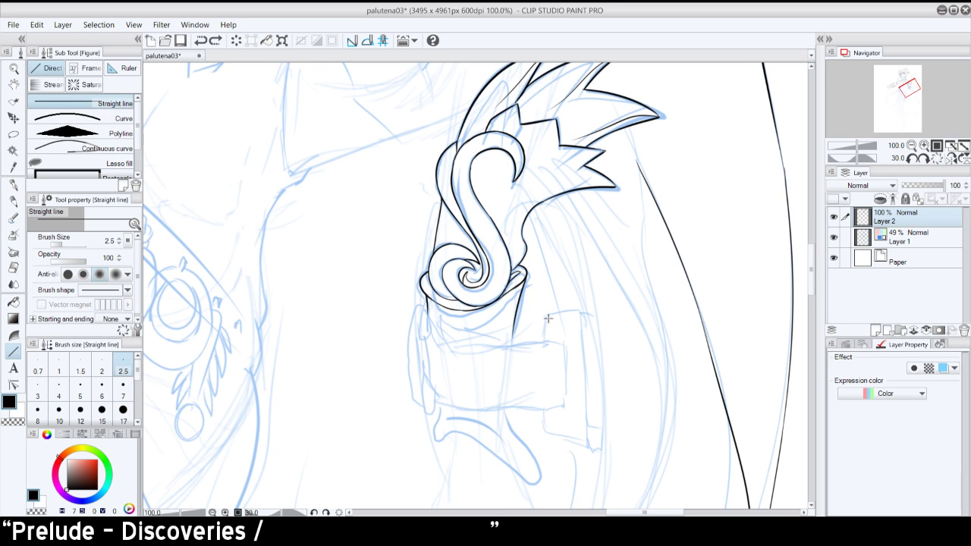
{"action": "left_click", "coordinate": [123, 385]}
{"action": "left_click_drag", "start_coordinate": [585, 261], "coordinate": [584, 357]}
{"action": "key", "text": "ctrl+z"}
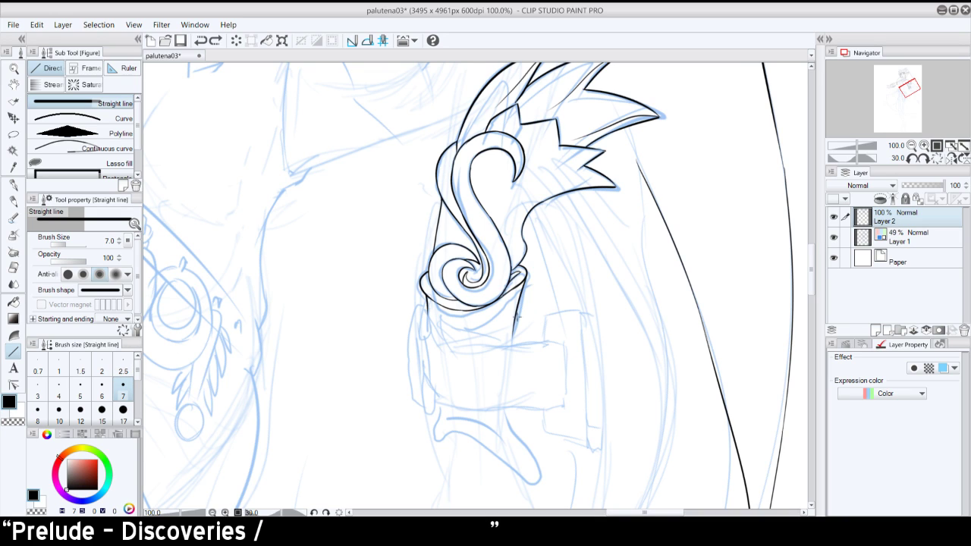
{"action": "left_click", "coordinate": [58, 396]}
{"action": "left_click_drag", "start_coordinate": [592, 238], "coordinate": [591, 371]}
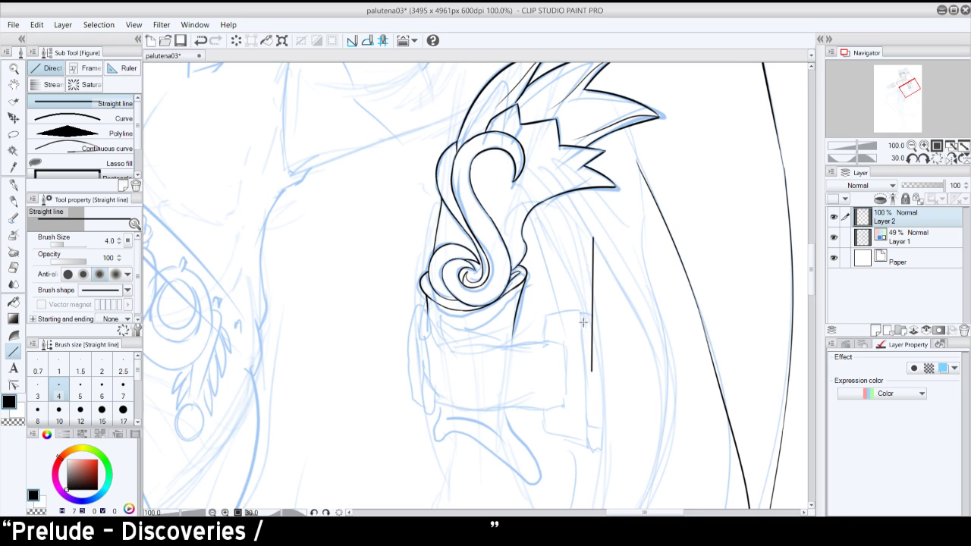
{"action": "key", "text": "ctrl+z"}
{"action": "left_click_drag", "start_coordinate": [544, 315], "coordinate": [544, 428]}
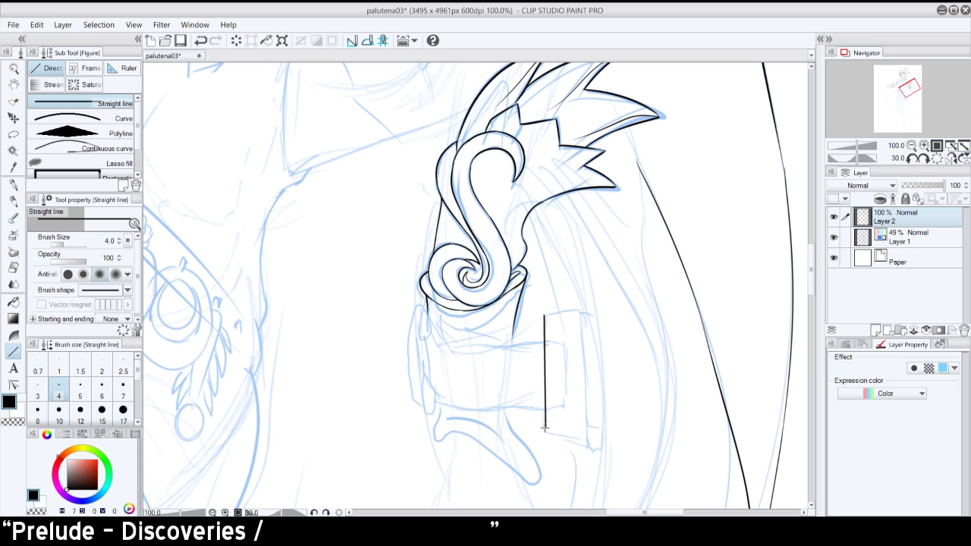
- Complete the block's front face with straight lines, adding both short sides and a rectangular notch opposite the long edge
{"action": "left_click", "coordinate": [934, 159]}
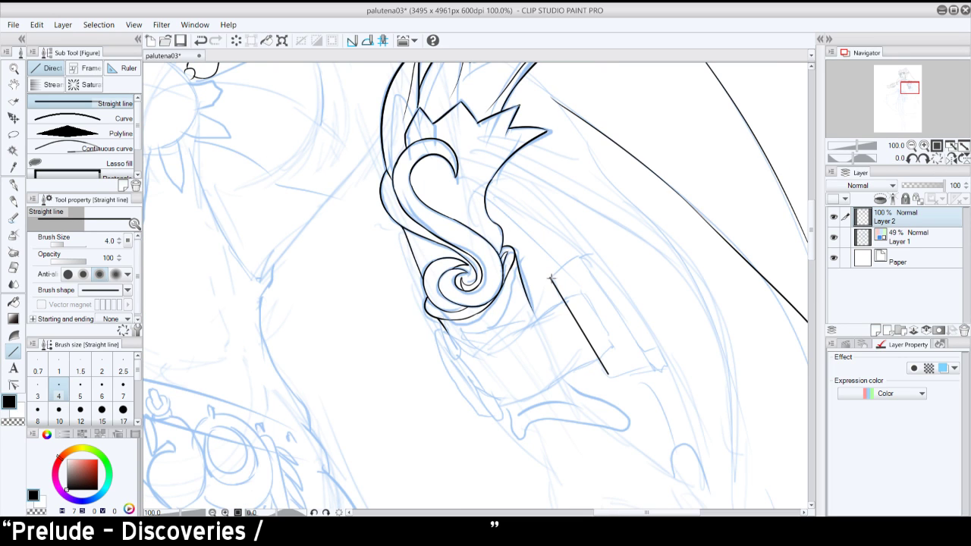
{"action": "left_click_drag", "start_coordinate": [551, 278], "coordinate": [579, 255]}
{"action": "left_click_drag", "start_coordinate": [609, 375], "coordinate": [663, 354]}
{"action": "key", "text": "ctrl+z"}
{"action": "left_click", "coordinate": [913, 160]}
{"action": "left_click", "coordinate": [912, 159]}
{"action": "left_click", "coordinate": [913, 159]}
{"action": "left_click", "coordinate": [912, 159]}
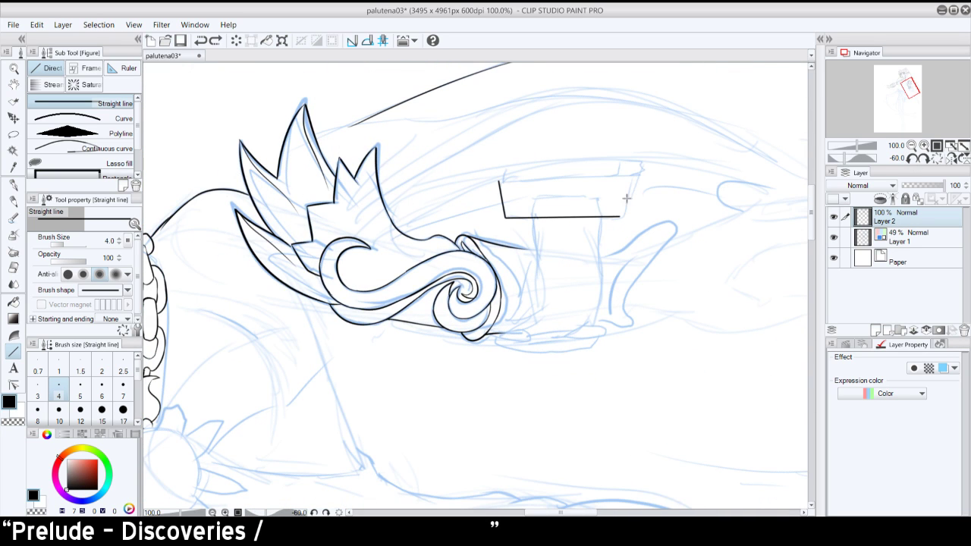
{"action": "left_click_drag", "start_coordinate": [621, 217], "coordinate": [624, 177]}
{"action": "left_click_drag", "start_coordinate": [499, 180], "coordinate": [538, 180]}
{"action": "mouse_move", "coordinate": [624, 177]}
{"action": "left_mouse_down"}
{"action": "mouse_move", "coordinate": [591, 175]}
{"action": "mouse_move", "coordinate": [538, 195]}
{"action": "mouse_move", "coordinate": [596, 196]}
{"action": "mouse_move", "coordinate": [587, 196]}
{"action": "left_mouse_up"}
{"action": "key", "text": "ctrl+z"}
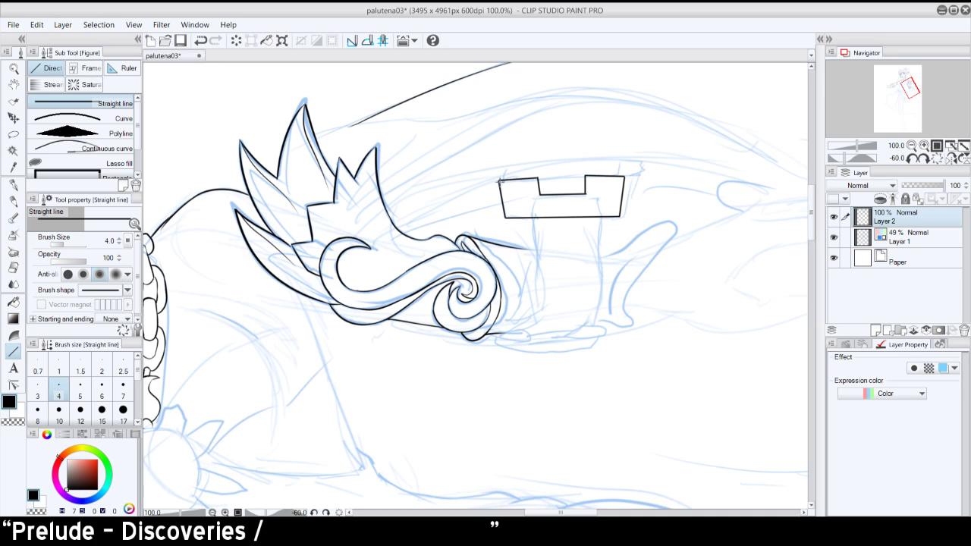
- Add depth to the block by inking the slanted top faces on both raised ends beside the notch
{"action": "mouse_move", "coordinate": [499, 181]}
{"action": "left_mouse_down"}
{"action": "mouse_move", "coordinate": [504, 167]}
{"action": "mouse_move", "coordinate": [536, 165]}
{"action": "left_mouse_up"}
{"action": "mouse_move", "coordinate": [540, 186]}
{"action": "left_mouse_down"}
{"action": "mouse_move", "coordinate": [571, 186]}
{"action": "mouse_move", "coordinate": [543, 186]}
{"action": "mouse_move", "coordinate": [544, 166]}
{"action": "mouse_move", "coordinate": [572, 185]}
{"action": "mouse_move", "coordinate": [543, 186]}
{"action": "left_mouse_up"}
{"action": "key", "text": "ctrl+z"}
{"action": "key", "text": "ctrl+z"}
{"action": "key", "text": "ctrl+z"}
{"action": "left_click_drag", "start_coordinate": [583, 167], "coordinate": [623, 176]}
{"action": "mouse_move", "coordinate": [505, 169]}
{"action": "left_mouse_down"}
{"action": "mouse_move", "coordinate": [619, 165]}
{"action": "mouse_move", "coordinate": [582, 162]}
{"action": "mouse_move", "coordinate": [585, 174]}
{"action": "left_mouse_up"}
{"action": "key", "text": "ctrl+z"}
{"action": "key", "text": "ctrl+z"}
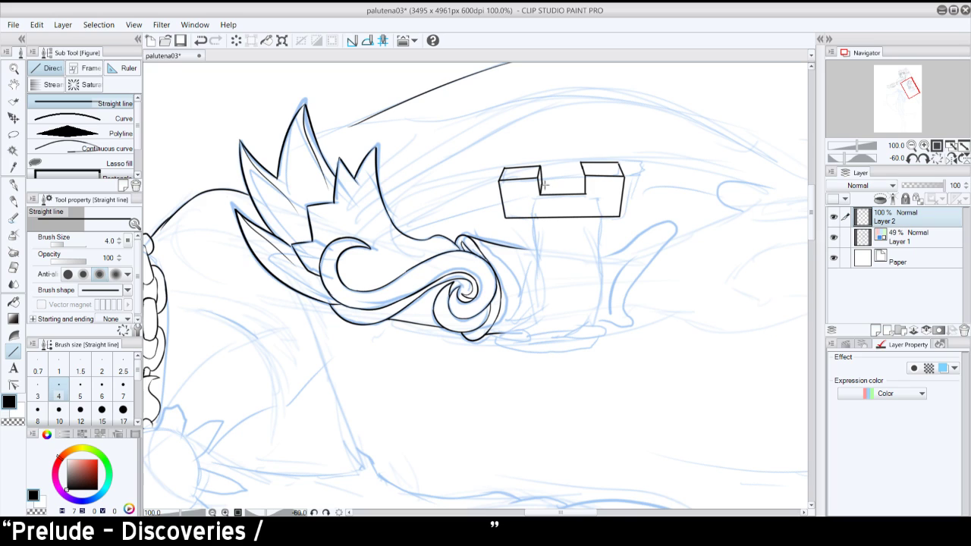
- Ink the notch's straight back edge between the block's two raised ends
{"action": "left_click_drag", "start_coordinate": [541, 183], "coordinate": [584, 193]}
{"action": "key", "text": "ctrl+z"}
{"action": "mouse_move", "coordinate": [582, 178]}
{"action": "left_mouse_down"}
{"action": "mouse_move", "coordinate": [580, 164]}
{"action": "mouse_move", "coordinate": [580, 188]}
{"action": "left_mouse_up"}
{"action": "key", "text": "ctrl+z"}
{"action": "key", "text": "ctrl+z"}
{"action": "left_click_drag", "start_coordinate": [541, 183], "coordinate": [581, 183]}
- Rework the corner and back edge of the block's raised end freehand with the G-pen
{"action": "left_click", "coordinate": [15, 185]}
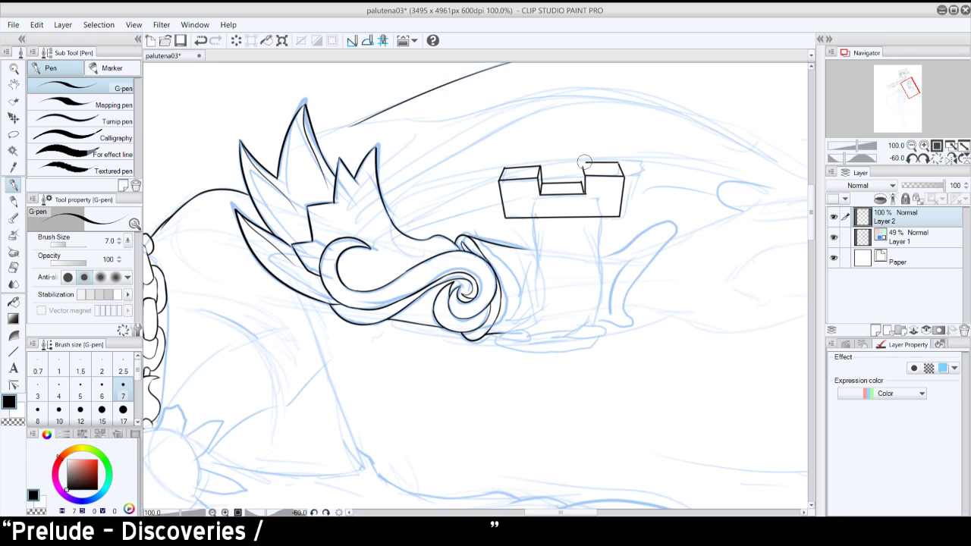
{"action": "mouse_move", "coordinate": [584, 160]}
{"action": "left_mouse_down"}
{"action": "mouse_move", "coordinate": [620, 161]}
{"action": "mouse_move", "coordinate": [605, 162]}
{"action": "left_mouse_up"}
{"action": "key", "text": "ctrl+z"}
{"action": "left_click_drag", "start_coordinate": [582, 166], "coordinate": [582, 193]}
{"action": "left_click", "coordinate": [913, 159]}
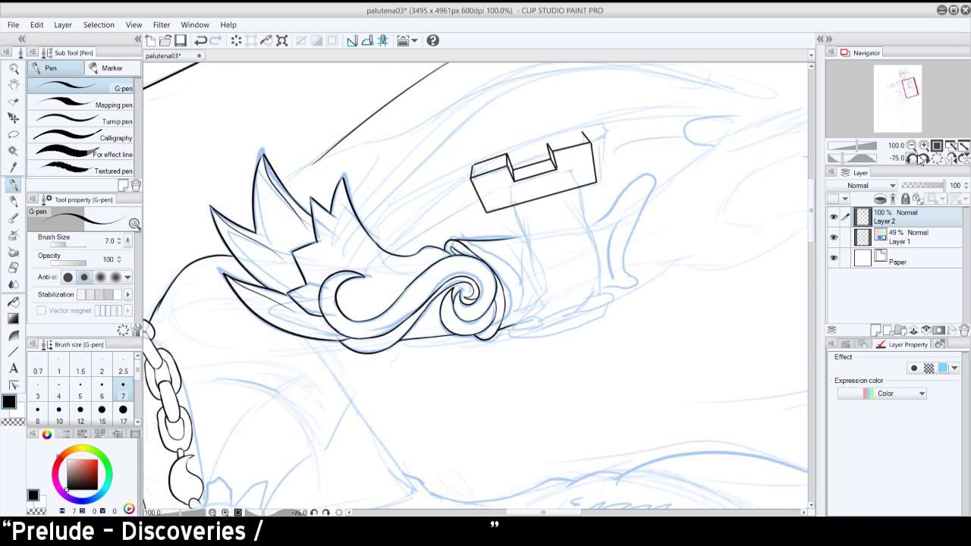
{"action": "left_click", "coordinate": [913, 159]}
{"action": "left_click", "coordinate": [912, 158]}
{"action": "left_click_drag", "start_coordinate": [465, 126], "coordinate": [499, 101]}
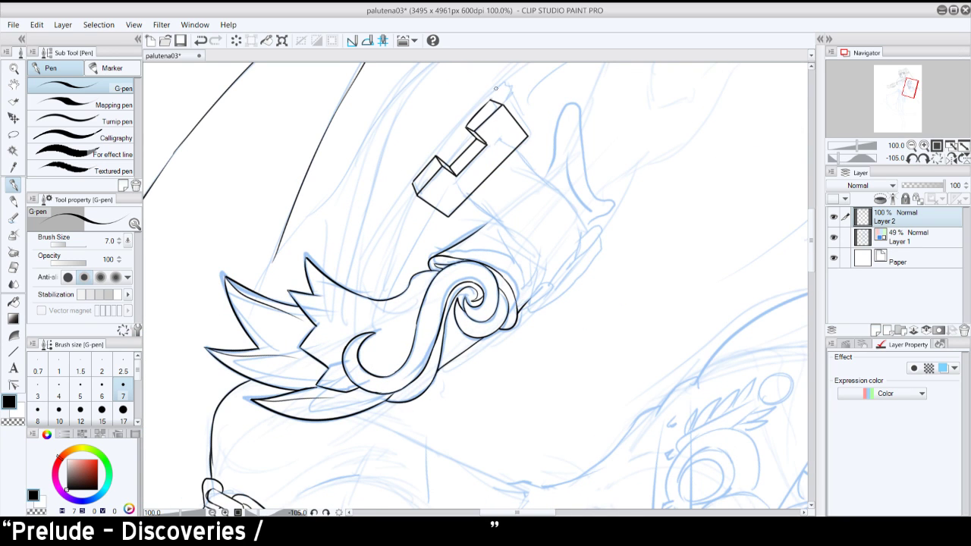
{"action": "left_click", "coordinate": [927, 158]}
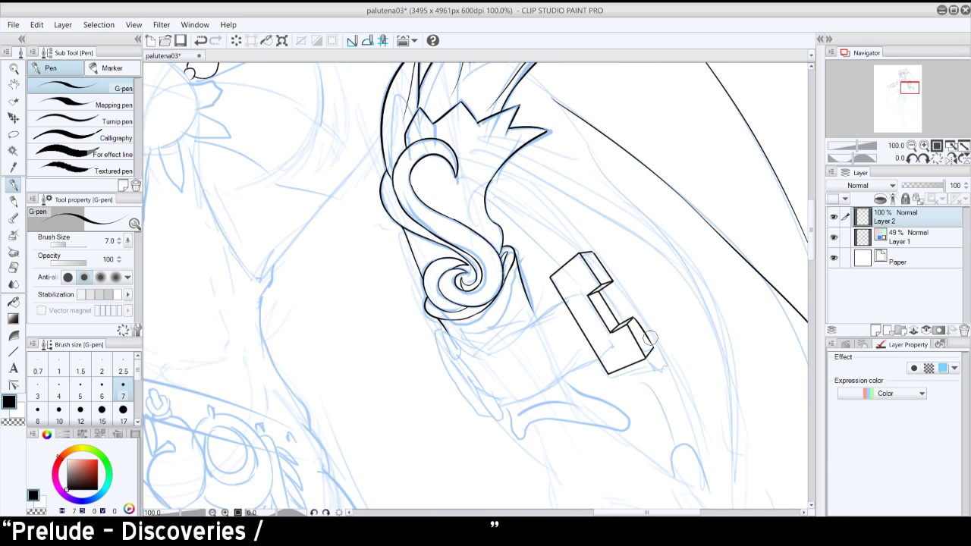
- Ink the armband's upper edge curving across the arm to the block, and start its lower edge from the block's far end
{"action": "left_click_drag", "start_coordinate": [912, 89], "coordinate": [914, 91]}
{"action": "key", "text": "ctrl+z"}
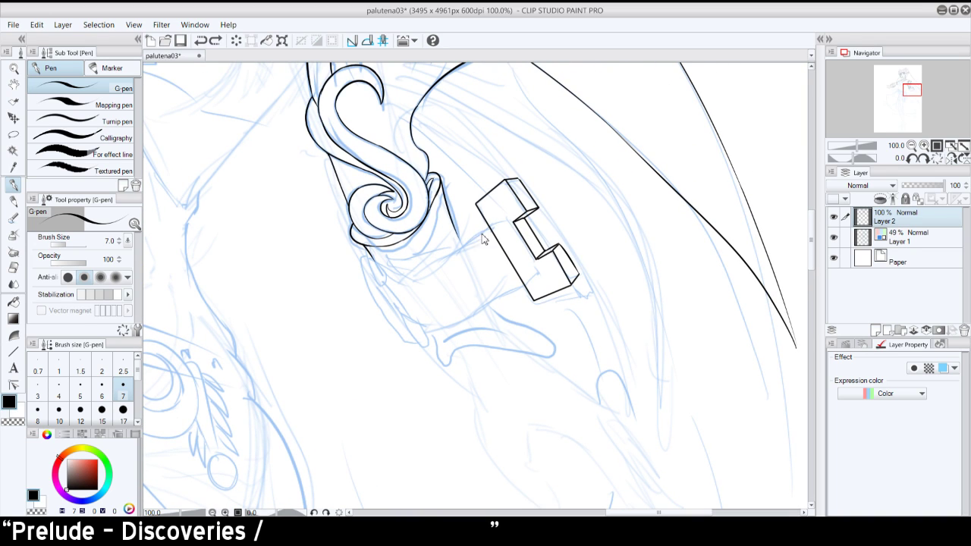
{"action": "key", "text": "ctrl+z"}
{"action": "left_click_drag", "start_coordinate": [488, 228], "coordinate": [464, 247]}
{"action": "left_click_drag", "start_coordinate": [521, 288], "coordinate": [462, 322]}
{"action": "mouse_move", "coordinate": [375, 262]}
{"action": "left_mouse_down"}
{"action": "mouse_move", "coordinate": [399, 276]}
{"action": "mouse_move", "coordinate": [474, 237]}
{"action": "left_mouse_up"}
{"action": "key", "text": "ctrl+z"}
{"action": "key", "text": "ctrl+z"}
{"action": "left_click_drag", "start_coordinate": [439, 265], "coordinate": [476, 237]}
{"action": "key", "text": "ctrl+z"}
{"action": "left_click_drag", "start_coordinate": [438, 264], "coordinate": [483, 230]}
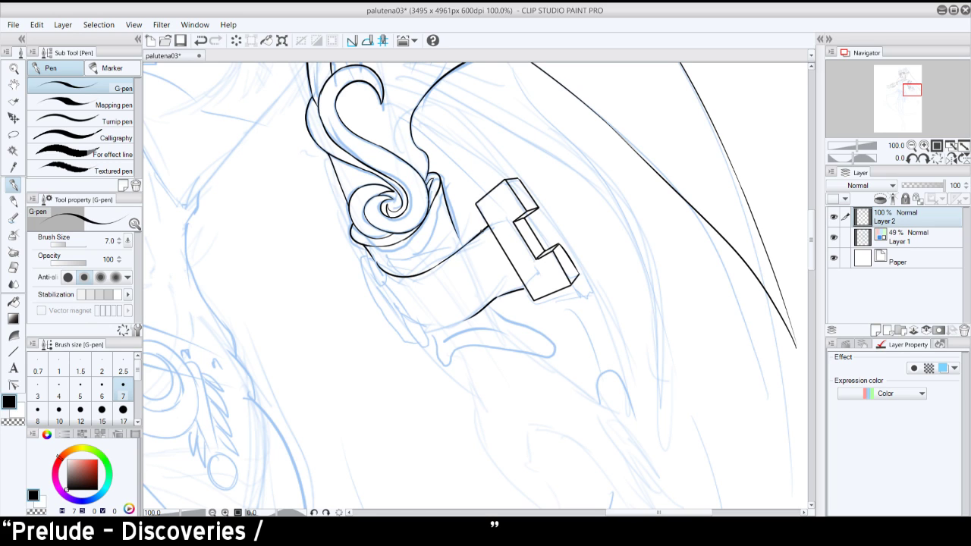
- Ink the short arm line inside the band, and close the band's outer side and lower edge around the arm
{"action": "mouse_move", "coordinate": [490, 297]}
{"action": "left_mouse_down"}
{"action": "mouse_move", "coordinate": [473, 254]}
{"action": "mouse_move", "coordinate": [479, 245]}
{"action": "mouse_move", "coordinate": [468, 258]}
{"action": "mouse_move", "coordinate": [485, 286]}
{"action": "left_mouse_up"}
{"action": "key", "text": "ctrl+z"}
{"action": "left_click_drag", "start_coordinate": [389, 285], "coordinate": [430, 326]}
{"action": "key", "text": "ctrl+z"}
{"action": "mouse_move", "coordinate": [388, 285]}
{"action": "left_mouse_down"}
{"action": "mouse_move", "coordinate": [415, 326]}
{"action": "mouse_move", "coordinate": [450, 321]}
{"action": "left_mouse_up"}
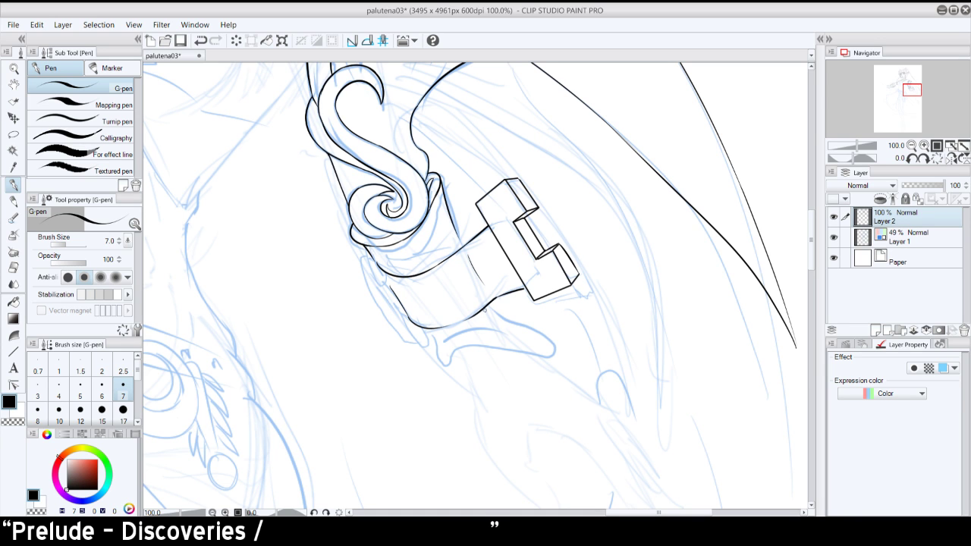
- Redraw the short stretch of the armband's lower edge beside its outer corner
{"action": "left_click", "coordinate": [923, 157]}
{"action": "left_click", "coordinate": [923, 158]}
{"action": "left_click", "coordinate": [922, 158]}
{"action": "left_click", "coordinate": [922, 158]}
{"action": "left_click", "coordinate": [923, 158]}
{"action": "left_click", "coordinate": [923, 158]}
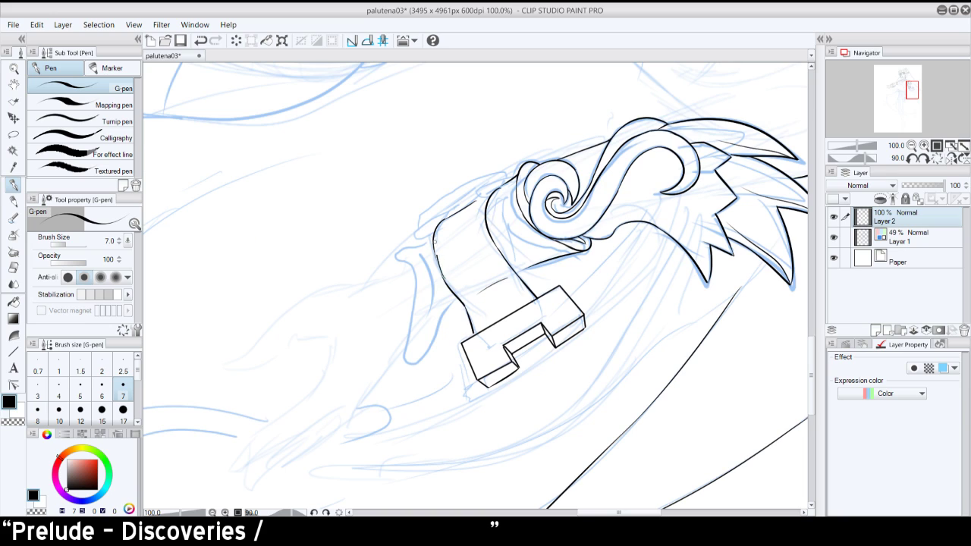
{"action": "key", "text": "ctrl+z"}
{"action": "left_click_drag", "start_coordinate": [433, 242], "coordinate": [440, 279]}
{"action": "left_click", "coordinate": [951, 159]}
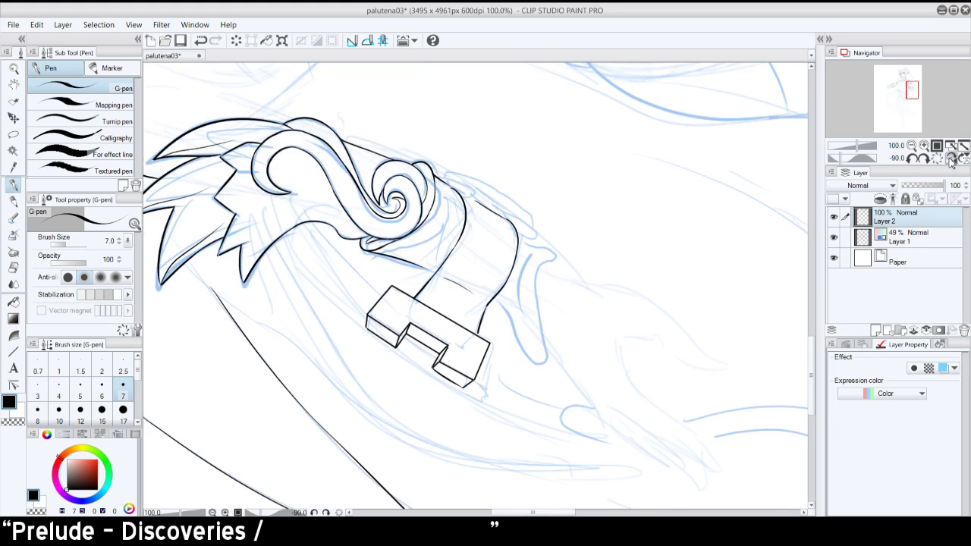
{"action": "left_click", "coordinate": [951, 159]}
{"action": "left_click", "coordinate": [938, 159]}
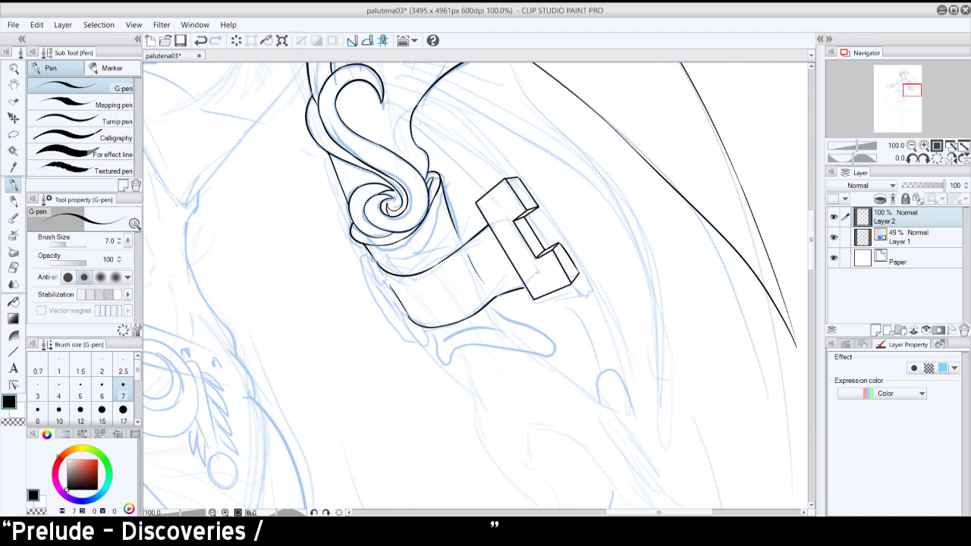
- Ink the narrow plate on the armband's outer side as a thin double outline beside the arm
{"action": "left_click_drag", "start_coordinate": [373, 260], "coordinate": [396, 326]}
{"action": "left_click_drag", "start_coordinate": [374, 266], "coordinate": [390, 295]}
{"action": "key", "text": "ctrl+z"}
{"action": "key", "text": "ctrl+z"}
{"action": "left_click_drag", "start_coordinate": [374, 263], "coordinate": [404, 318]}
{"action": "key", "text": "ctrl+z"}
{"action": "key", "text": "ctrl+z"}
{"action": "left_click_drag", "start_coordinate": [388, 282], "coordinate": [402, 316]}
{"action": "key", "text": "ctrl+z"}
{"action": "left_click_drag", "start_coordinate": [382, 277], "coordinate": [405, 318]}
- Lower the sketch layer's opacity to 33 and make Layer 2 active again
{"action": "left_click", "coordinate": [890, 236]}
{"action": "left_click", "coordinate": [916, 185]}
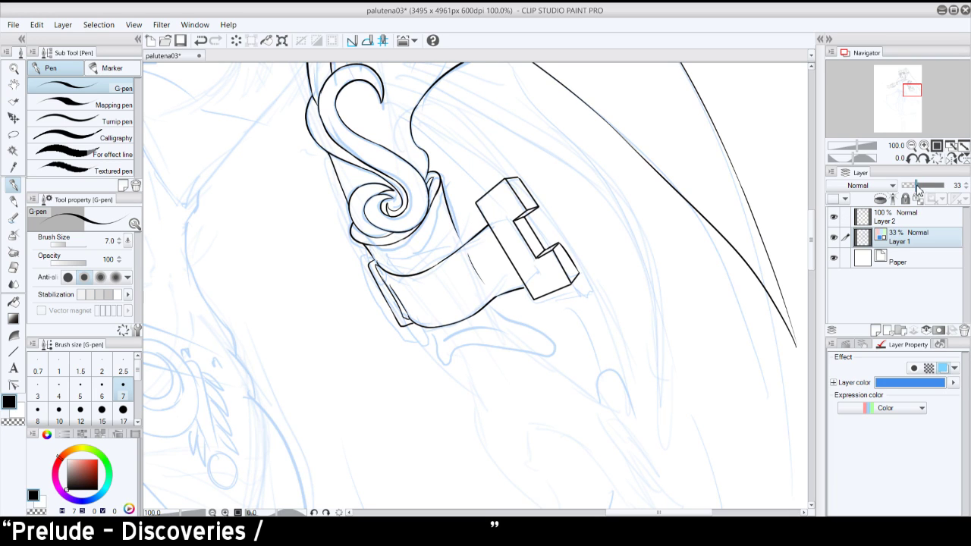
{"action": "left_click", "coordinate": [903, 216]}
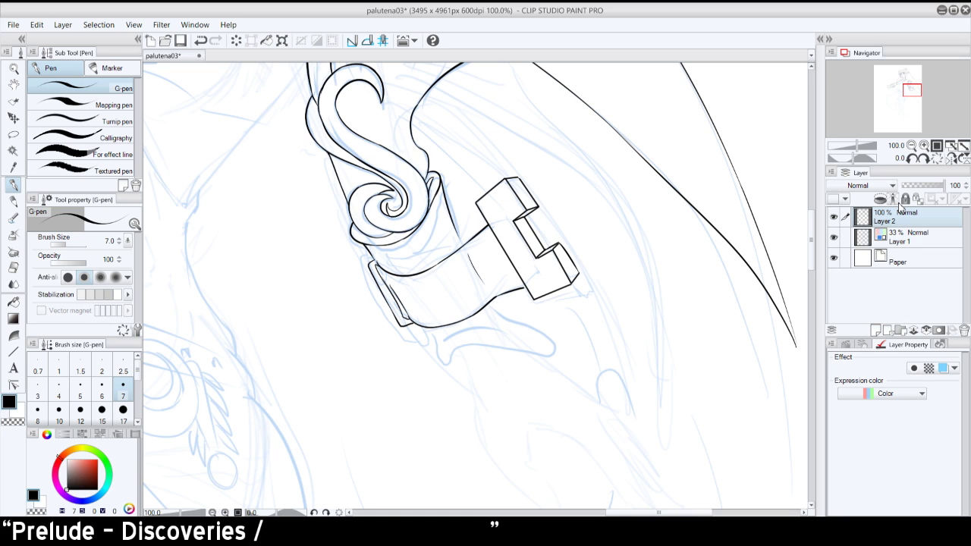
- Extend the forearm line from the swirl cuff down to the armband's upper edge
{"action": "key", "text": "ctrl+z"}
{"action": "mouse_move", "coordinate": [463, 245]}
{"action": "left_mouse_down"}
{"action": "mouse_move", "coordinate": [453, 220]}
{"action": "mouse_move", "coordinate": [462, 247]}
{"action": "left_mouse_up"}
{"action": "key", "text": "ctrl+z"}
{"action": "key", "text": "ctrl+z"}
{"action": "left_click_drag", "start_coordinate": [367, 248], "coordinate": [382, 260]}
{"action": "key", "text": "ctrl+z"}
- Ink the wrist cuff's flared near corner below the armband and the start of its curved lower edge
{"action": "mouse_move", "coordinate": [427, 328]}
{"action": "left_mouse_down"}
{"action": "mouse_move", "coordinate": [447, 367]}
{"action": "mouse_move", "coordinate": [435, 347]}
{"action": "mouse_move", "coordinate": [442, 361]}
{"action": "mouse_move", "coordinate": [457, 349]}
{"action": "mouse_move", "coordinate": [455, 363]}
{"action": "mouse_move", "coordinate": [504, 344]}
{"action": "mouse_move", "coordinate": [495, 342]}
{"action": "mouse_move", "coordinate": [551, 355]}
{"action": "left_mouse_up"}
{"action": "key", "text": "ctrl+z"}
{"action": "key", "text": "ctrl+z"}
{"action": "key", "text": "ctrl+z"}
{"action": "key", "text": "ctrl+z"}
{"action": "key", "text": "ctrl+z"}
{"action": "key", "text": "ctrl+z"}
{"action": "left_click_drag", "start_coordinate": [495, 343], "coordinate": [552, 358]}
{"action": "key", "text": "ctrl+z"}
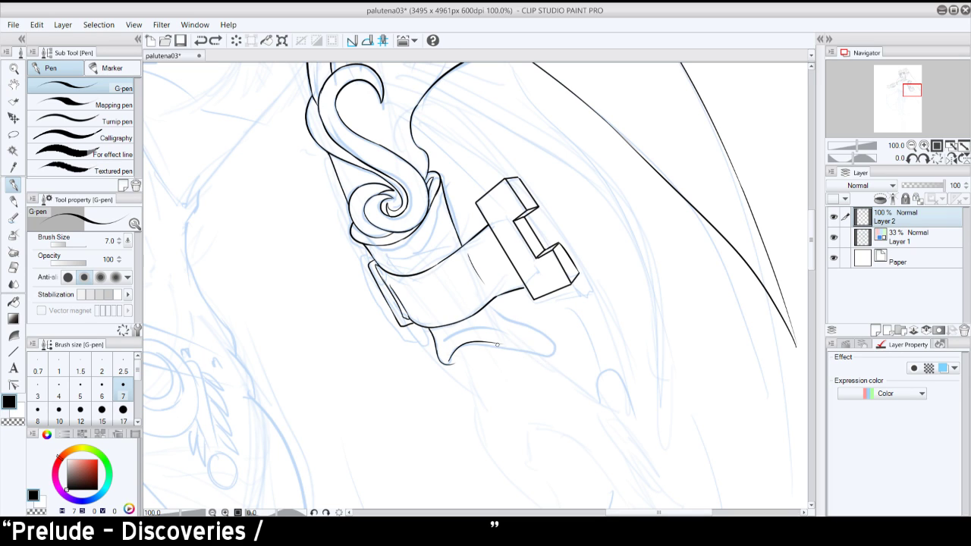
- Finish the wrist cuff's lower edge and ink its far side and rounded corner
{"action": "key", "text": "ctrl+z"}
{"action": "left_click_drag", "start_coordinate": [498, 346], "coordinate": [549, 356]}
{"action": "key", "text": "ctrl+z"}
{"action": "key", "text": "ctrl+z"}
{"action": "mouse_move", "coordinate": [494, 344]}
{"action": "left_mouse_down"}
{"action": "mouse_move", "coordinate": [541, 342]}
{"action": "mouse_move", "coordinate": [550, 356]}
{"action": "mouse_move", "coordinate": [507, 328]}
{"action": "left_mouse_up"}
{"action": "key", "text": "ctrl+z"}
{"action": "mouse_move", "coordinate": [551, 361]}
{"action": "left_mouse_down"}
{"action": "mouse_move", "coordinate": [503, 316]}
{"action": "mouse_move", "coordinate": [533, 334]}
{"action": "left_mouse_up"}
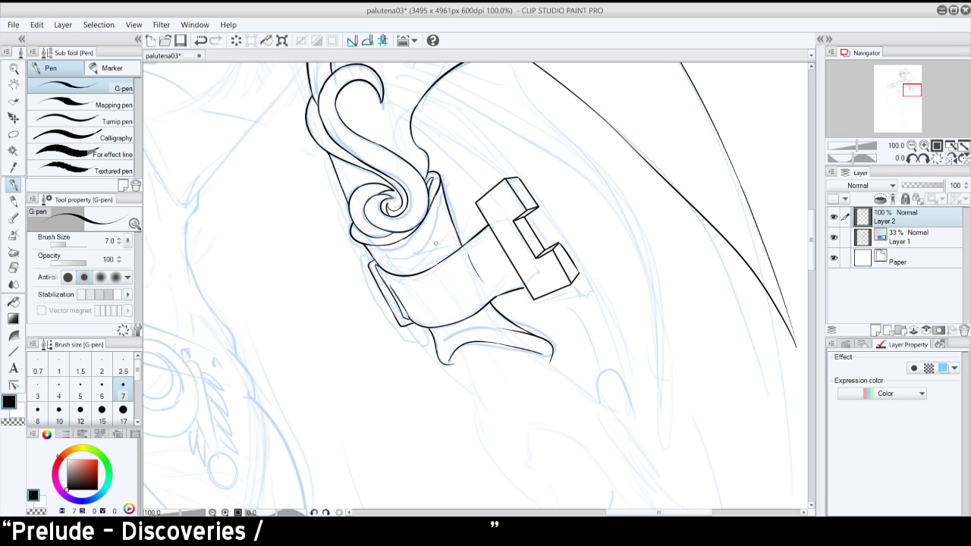
- Check the inked line art at full-figure view with the sketch layer hidden and shown again
{"action": "left_click", "coordinate": [911, 145]}
{"action": "left_click", "coordinate": [911, 145]}
{"action": "left_click", "coordinate": [835, 237]}
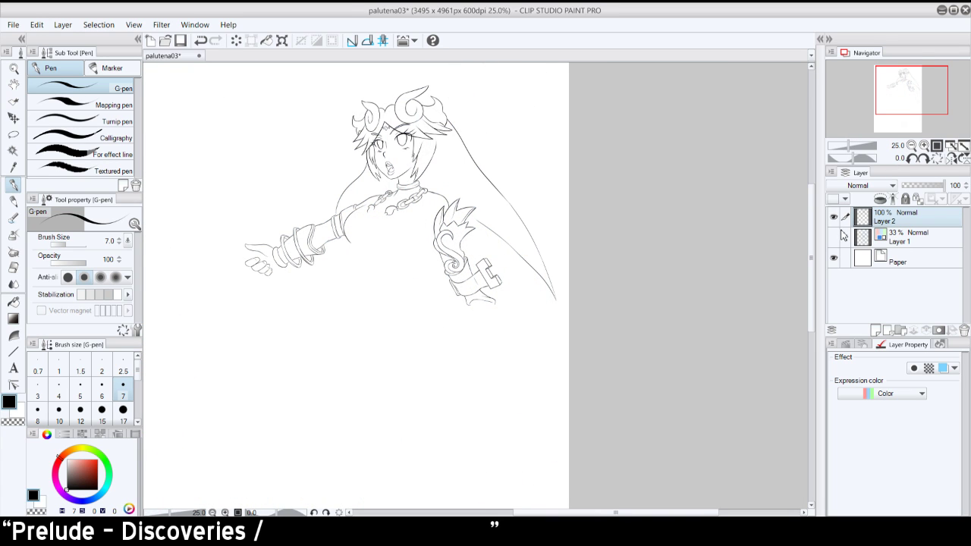
{"action": "left_click", "coordinate": [834, 237]}
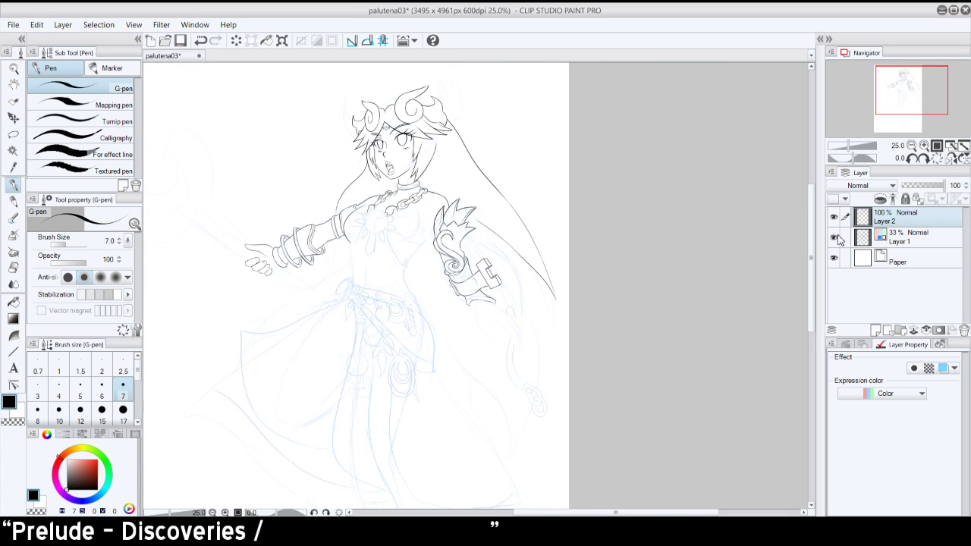
{"action": "left_click", "coordinate": [924, 145]}
{"action": "left_click", "coordinate": [924, 145]}
{"action": "left_click", "coordinate": [924, 145]}
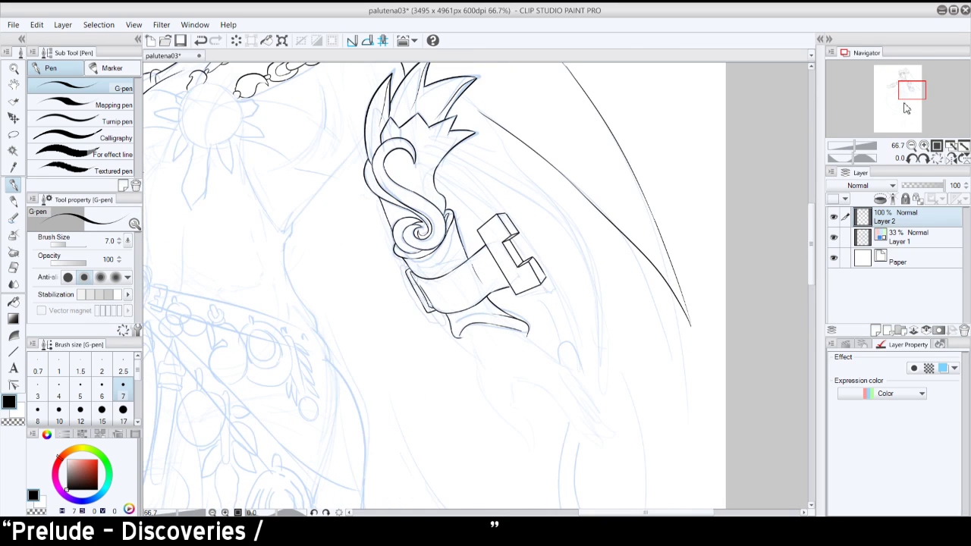
- Ink the hand's outer edge from the wrist cuff, around the thumb and over the curve to the index finger
{"action": "left_click_drag", "start_coordinate": [909, 112], "coordinate": [913, 96]}
{"action": "left_click", "coordinate": [924, 145]}
{"action": "mouse_move", "coordinate": [458, 198]}
{"action": "left_mouse_down"}
{"action": "mouse_move", "coordinate": [480, 279]}
{"action": "mouse_move", "coordinate": [540, 338]}
{"action": "left_mouse_up"}
{"action": "key", "text": "ctrl+z"}
{"action": "left_click_drag", "start_coordinate": [480, 279], "coordinate": [540, 341]}
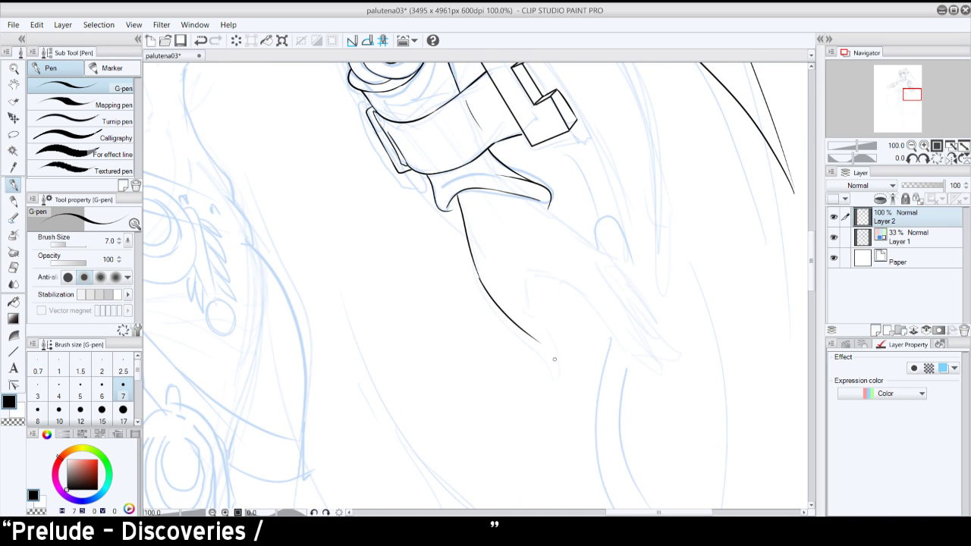
{"action": "key", "text": "ctrl+z"}
{"action": "mouse_move", "coordinate": [480, 279]}
{"action": "left_mouse_down"}
{"action": "mouse_move", "coordinate": [558, 374]}
{"action": "mouse_move", "coordinate": [554, 331]}
{"action": "mouse_move", "coordinate": [562, 351]}
{"action": "mouse_move", "coordinate": [529, 284]}
{"action": "mouse_move", "coordinate": [537, 251]}
{"action": "mouse_move", "coordinate": [529, 280]}
{"action": "mouse_move", "coordinate": [555, 279]}
{"action": "mouse_move", "coordinate": [547, 276]}
{"action": "mouse_move", "coordinate": [664, 371]}
{"action": "left_mouse_up"}
{"action": "key", "text": "ctrl+z"}
{"action": "key", "text": "ctrl+z"}
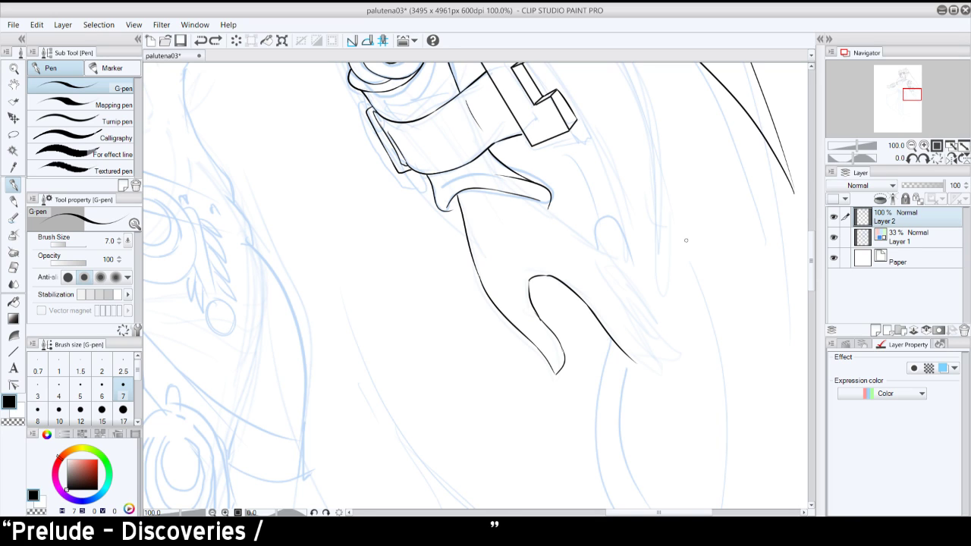
- Ink the end of the index finger's underside, curving around to its tip
{"action": "left_click_drag", "start_coordinate": [913, 96], "coordinate": [915, 96]}
{"action": "mouse_move", "coordinate": [449, 343]}
{"action": "left_mouse_down"}
{"action": "mouse_move", "coordinate": [475, 344]}
{"action": "mouse_move", "coordinate": [443, 286]}
{"action": "left_mouse_up"}
{"action": "key", "text": "ctrl+z"}
{"action": "key", "text": "ctrl+z"}
{"action": "key", "text": "ctrl+z"}
{"action": "key", "text": "ctrl+z"}
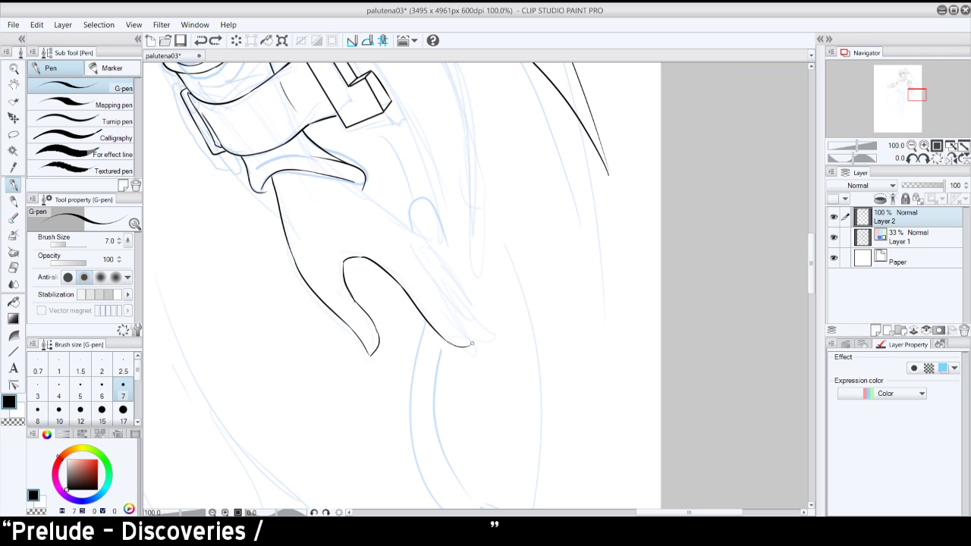
- Ink the index finger's upper edge from the tip back to the middle of the finger
{"action": "left_click_drag", "start_coordinate": [472, 344], "coordinate": [432, 284]}
{"action": "key", "text": "ctrl+z"}
{"action": "left_click_drag", "start_coordinate": [471, 344], "coordinate": [432, 285]}
{"action": "key", "text": "ctrl+z"}
{"action": "left_click_drag", "start_coordinate": [470, 344], "coordinate": [396, 248]}
{"action": "key", "text": "ctrl+z"}
{"action": "mouse_move", "coordinate": [430, 288]}
{"action": "left_mouse_down"}
{"action": "mouse_move", "coordinate": [411, 257]}
{"action": "mouse_move", "coordinate": [430, 288]}
{"action": "left_mouse_up"}
{"action": "key", "text": "ctrl+z"}
{"action": "key", "text": "ctrl+z"}
- Continue the index finger's upper edge from mid-finger up toward the knuckle
{"action": "left_click_drag", "start_coordinate": [399, 248], "coordinate": [439, 303]}
{"action": "key", "text": "ctrl+z"}
{"action": "key", "text": "ctrl+z"}
{"action": "key", "text": "ctrl+z"}
{"action": "left_click_drag", "start_coordinate": [413, 260], "coordinate": [433, 293]}
{"action": "key", "text": "ctrl+z"}
{"action": "key", "text": "ctrl+z"}
{"action": "left_click_drag", "start_coordinate": [414, 256], "coordinate": [437, 297]}
- Try to ink a second finger's edge running alongside the index finger
{"action": "left_click_drag", "start_coordinate": [406, 240], "coordinate": [438, 297]}
{"action": "key", "text": "ctrl+z"}
{"action": "left_click_drag", "start_coordinate": [410, 242], "coordinate": [435, 284]}
{"action": "mouse_move", "coordinate": [468, 339]}
{"action": "left_mouse_down"}
{"action": "mouse_move", "coordinate": [418, 247]}
{"action": "mouse_move", "coordinate": [442, 296]}
{"action": "left_mouse_up"}
{"action": "key", "text": "ctrl+z"}
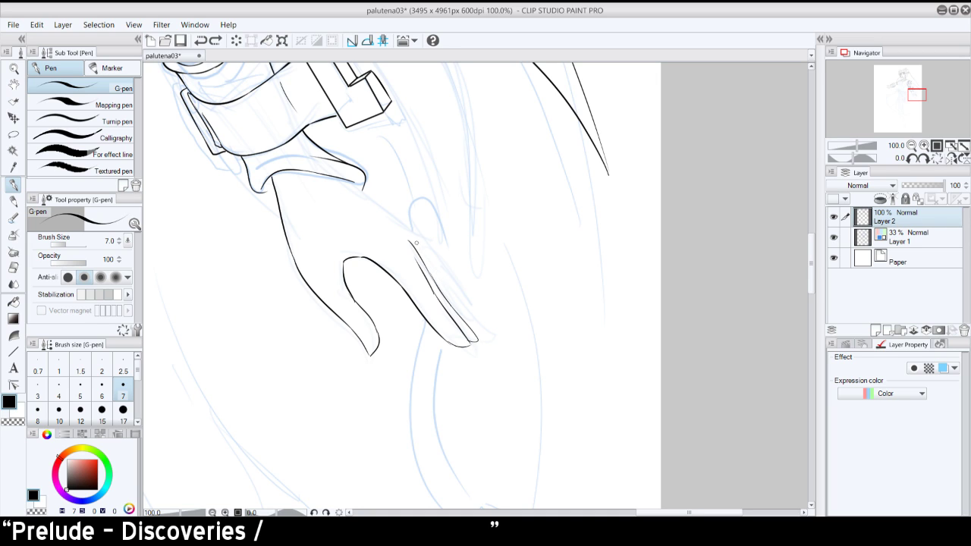
{"action": "key", "text": "ctrl+z"}
{"action": "key", "text": "ctrl+z"}
- Ink the back of the hand from the wrist cuff down over the knuckles
{"action": "mouse_move", "coordinate": [353, 187]}
{"action": "left_mouse_down"}
{"action": "mouse_move", "coordinate": [423, 242]}
{"action": "mouse_move", "coordinate": [414, 231]}
{"action": "mouse_move", "coordinate": [443, 279]}
{"action": "left_mouse_up"}
{"action": "key", "text": "ctrl+z"}
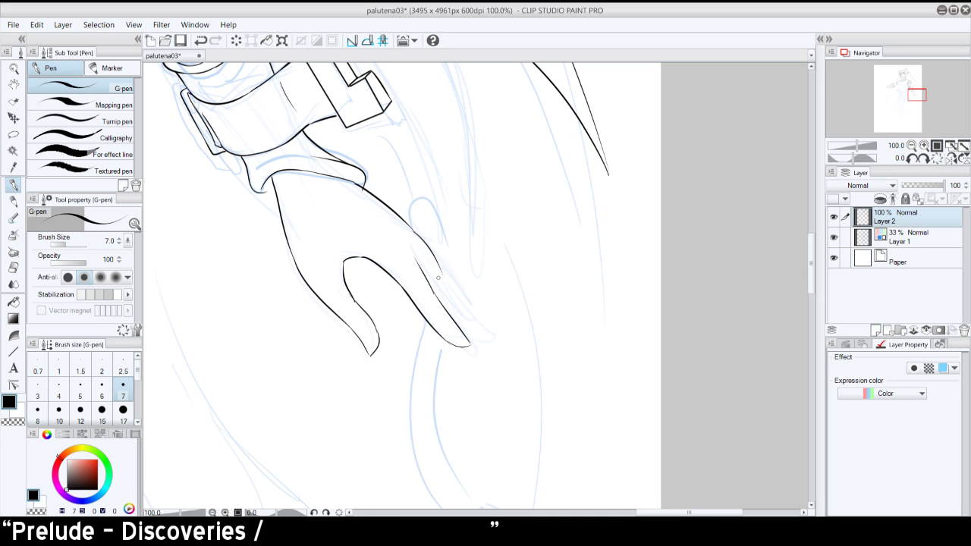
{"action": "key", "text": "ctrl+z"}
- Ink the narrow edges of the other fingers overlapping behind the index finger
{"action": "left_click_drag", "start_coordinate": [413, 230], "coordinate": [438, 291]}
{"action": "key", "text": "ctrl+z"}
{"action": "left_click_drag", "start_coordinate": [420, 257], "coordinate": [435, 299]}
{"action": "key", "text": "ctrl+z"}
{"action": "left_click_drag", "start_coordinate": [418, 255], "coordinate": [449, 313]}
{"action": "left_click_drag", "start_coordinate": [429, 257], "coordinate": [436, 281]}
{"action": "key", "text": "ctrl+z"}
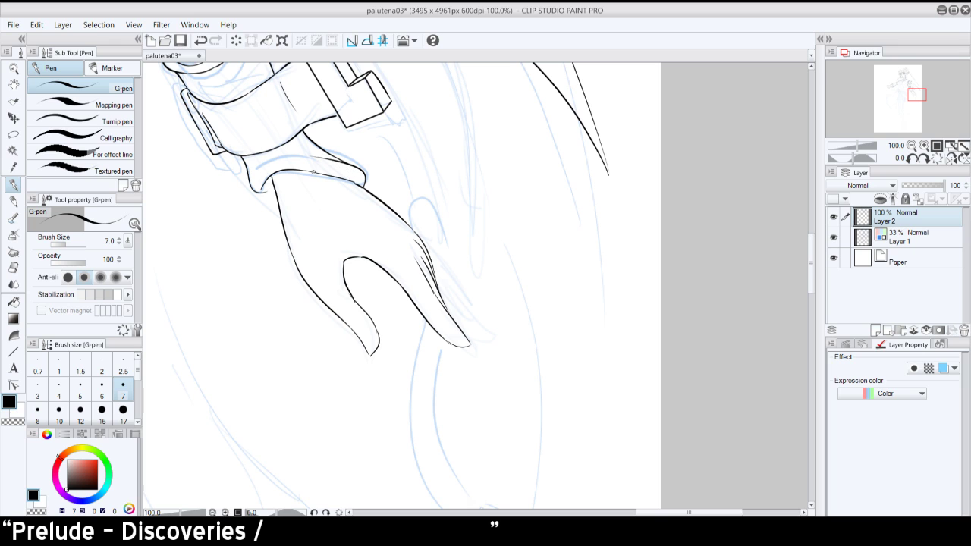
- Mirror the view and ink a short curved knuckle line at the base of the fingers
{"action": "left_click", "coordinate": [952, 158]}
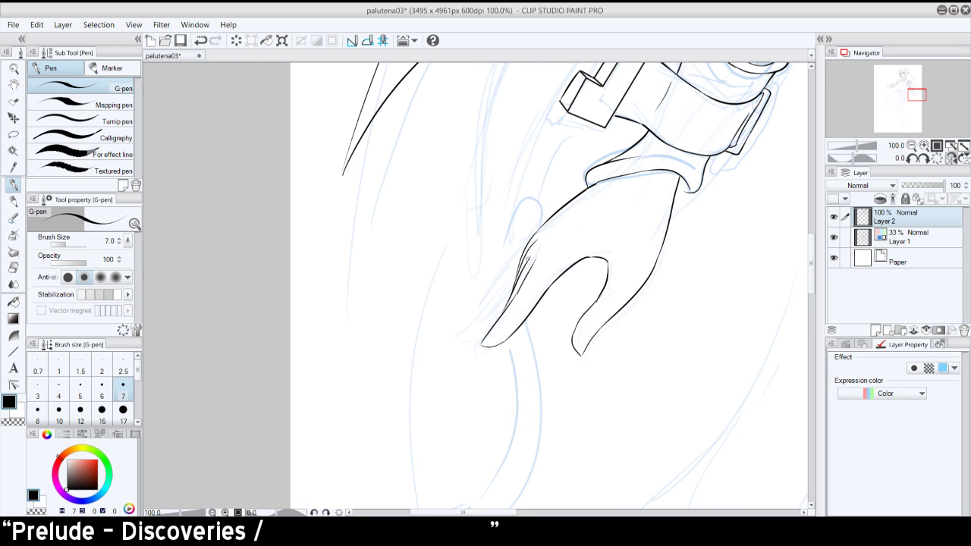
{"action": "key", "text": "ctrl+z"}
{"action": "left_click_drag", "start_coordinate": [529, 259], "coordinate": [566, 233]}
{"action": "key", "text": "ctrl+z"}
{"action": "key", "text": "ctrl+z"}
- Ink the small fingertip showing beneath the end of the index finger
{"action": "left_click", "coordinate": [911, 145]}
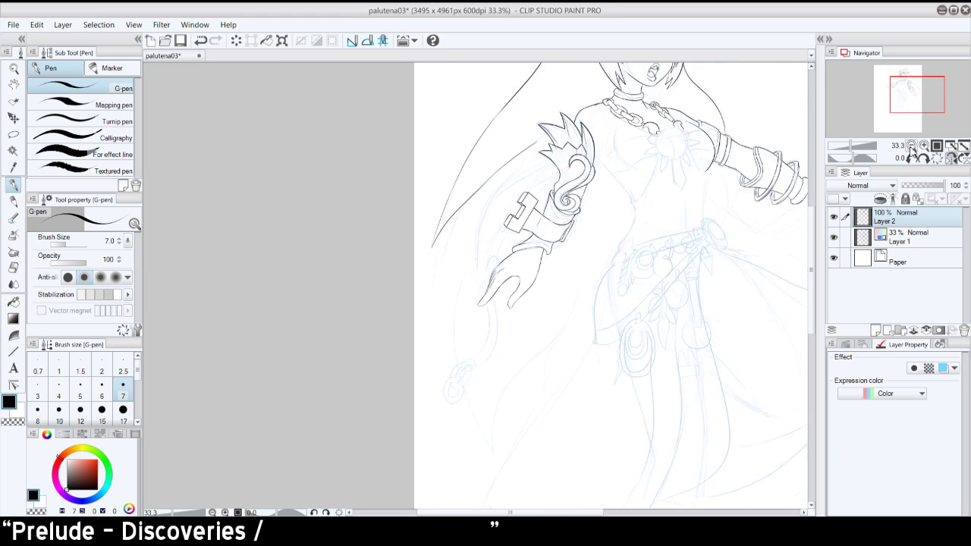
{"action": "left_click", "coordinate": [911, 145]}
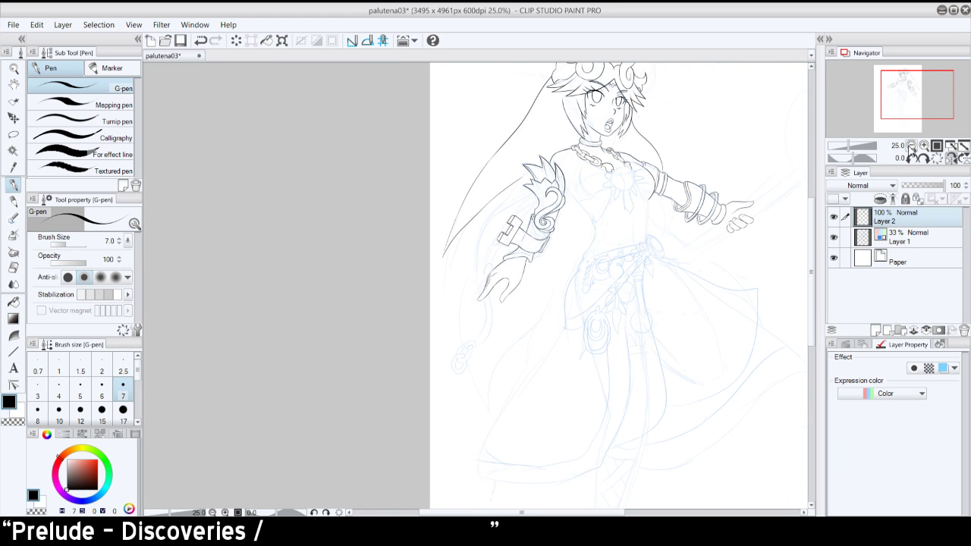
{"action": "left_click", "coordinate": [924, 145]}
{"action": "left_click", "coordinate": [923, 146]}
{"action": "left_click", "coordinate": [924, 145]}
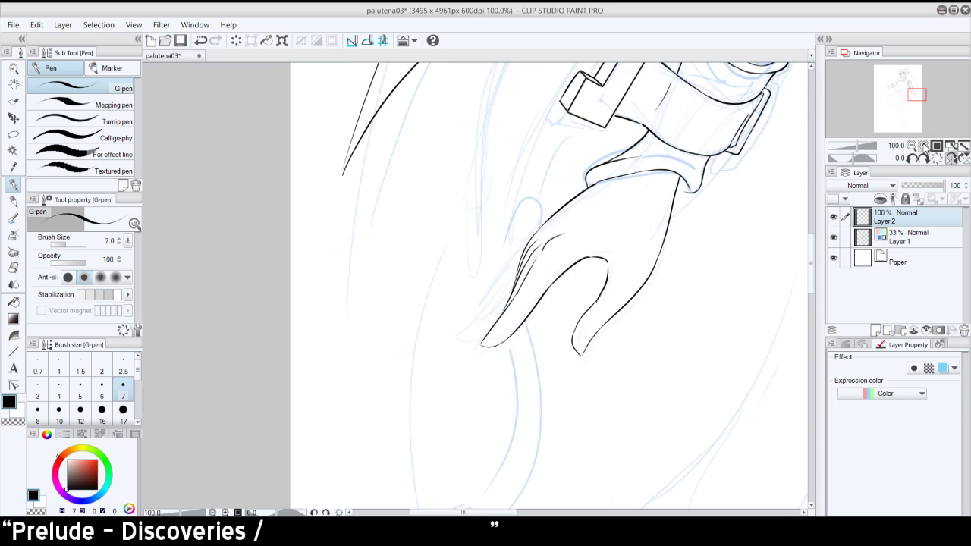
{"action": "mouse_move", "coordinate": [502, 346]}
{"action": "left_mouse_down"}
{"action": "mouse_move", "coordinate": [529, 318]}
{"action": "mouse_move", "coordinate": [501, 345]}
{"action": "mouse_move", "coordinate": [523, 324]}
{"action": "left_mouse_up"}
{"action": "key", "text": "ctrl+z"}
{"action": "key", "text": "ctrl+z"}
{"action": "key", "text": "ctrl+z"}
{"action": "key", "text": "ctrl+z"}
{"action": "left_click_drag", "start_coordinate": [481, 343], "coordinate": [501, 348]}
- Touch up the hand's outline around the thumb, the fingers and the back of the hand
{"action": "left_click", "coordinate": [951, 157]}
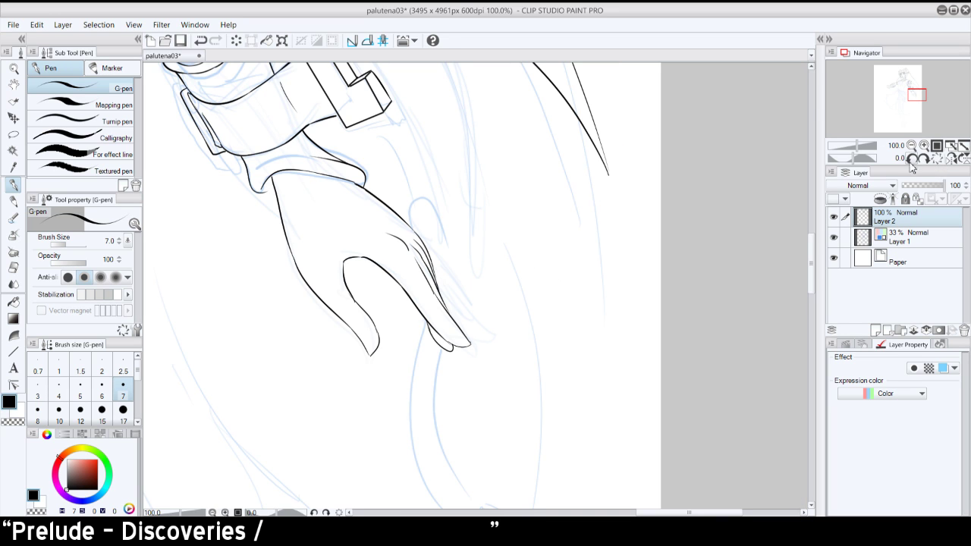
{"action": "left_click", "coordinate": [923, 159]}
{"action": "left_click", "coordinate": [924, 146]}
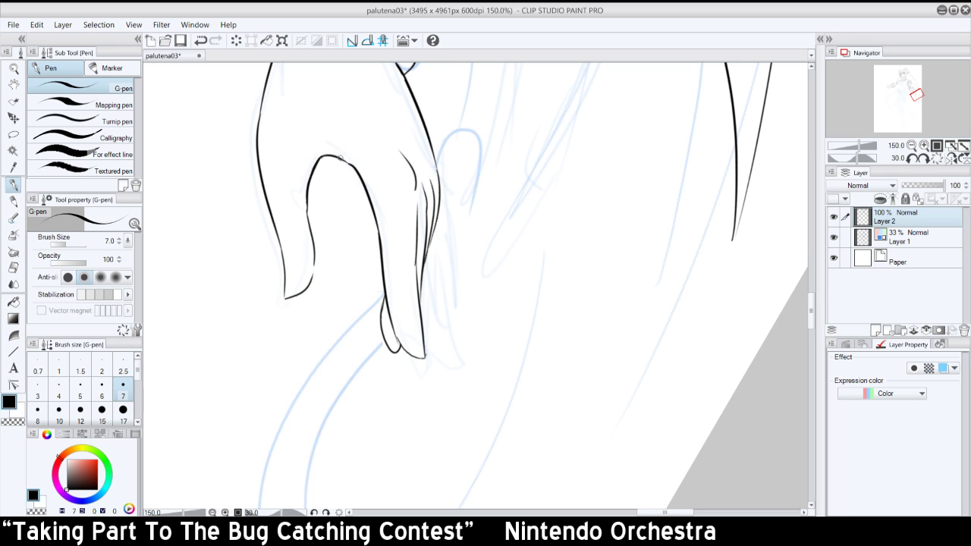
{"action": "mouse_move", "coordinate": [340, 159]}
{"action": "left_mouse_down"}
{"action": "mouse_move", "coordinate": [362, 179]}
{"action": "mouse_move", "coordinate": [355, 168]}
{"action": "left_mouse_up"}
{"action": "key", "text": "ctrl+z"}
{"action": "left_click_drag", "start_coordinate": [311, 271], "coordinate": [313, 248]}
{"action": "mouse_move", "coordinate": [285, 297]}
{"action": "left_mouse_down"}
{"action": "mouse_move", "coordinate": [305, 292]}
{"action": "mouse_move", "coordinate": [292, 301]}
{"action": "left_mouse_up"}
{"action": "mouse_move", "coordinate": [396, 336]}
{"action": "left_mouse_down"}
{"action": "mouse_move", "coordinate": [416, 353]}
{"action": "mouse_move", "coordinate": [392, 324]}
{"action": "mouse_move", "coordinate": [415, 357]}
{"action": "mouse_move", "coordinate": [424, 333]}
{"action": "left_mouse_up"}
{"action": "key", "text": "ctrl+z"}
{"action": "key", "text": "ctrl+z"}
{"action": "left_click_drag", "start_coordinate": [439, 167], "coordinate": [429, 139]}
- Ink the upper part of the long outer curve sweeping down from the spiked ornament behind the armband
{"action": "left_click", "coordinate": [912, 145]}
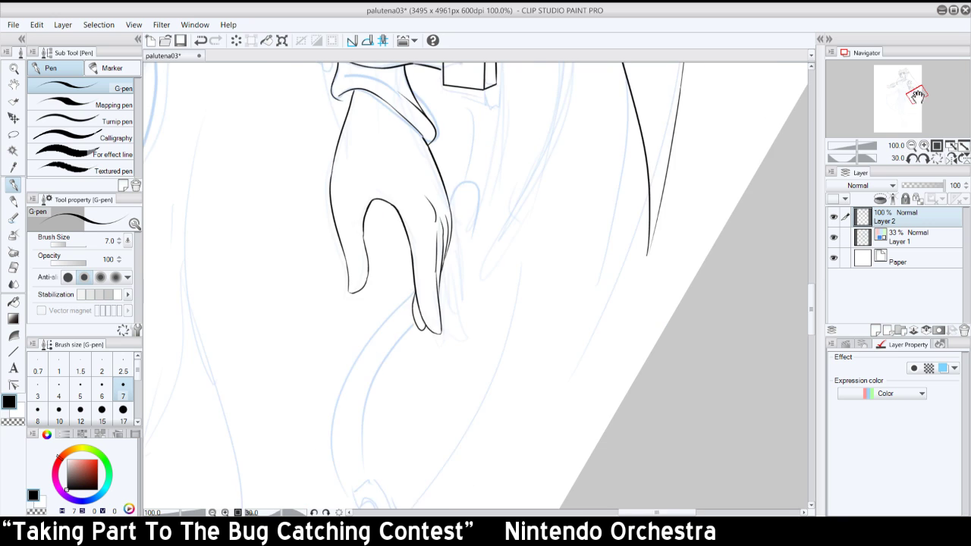
{"action": "left_click_drag", "start_coordinate": [918, 97], "coordinate": [914, 91]}
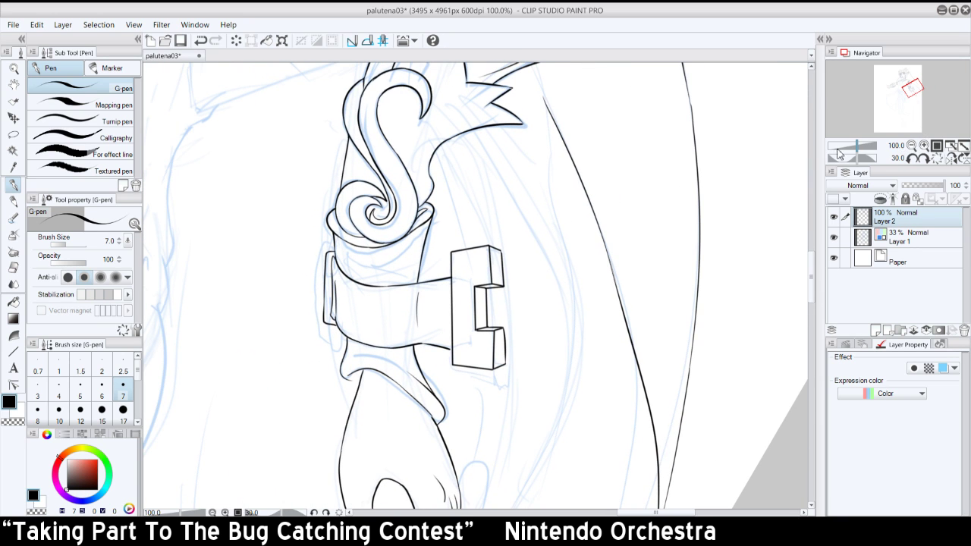
{"action": "left_click", "coordinate": [912, 145]}
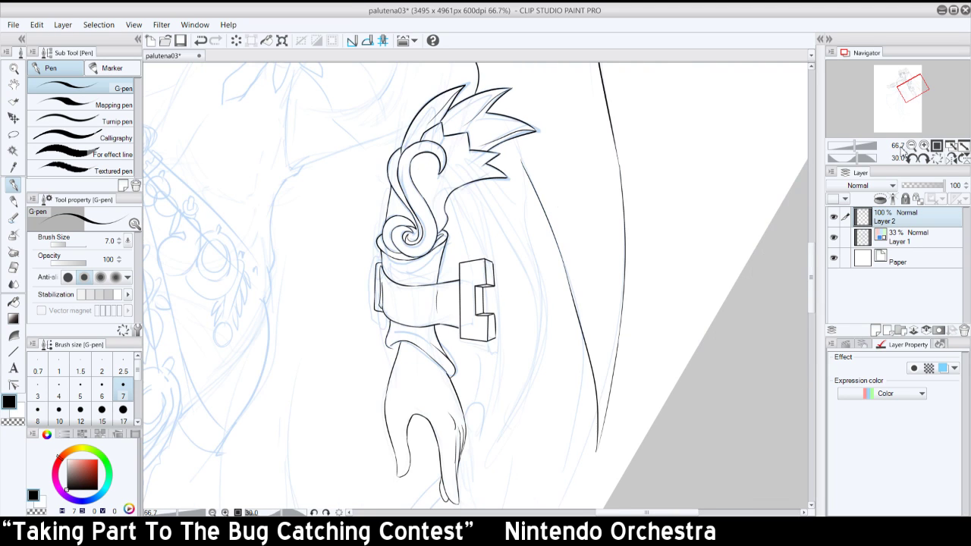
{"action": "left_click_drag", "start_coordinate": [472, 187], "coordinate": [527, 386]}
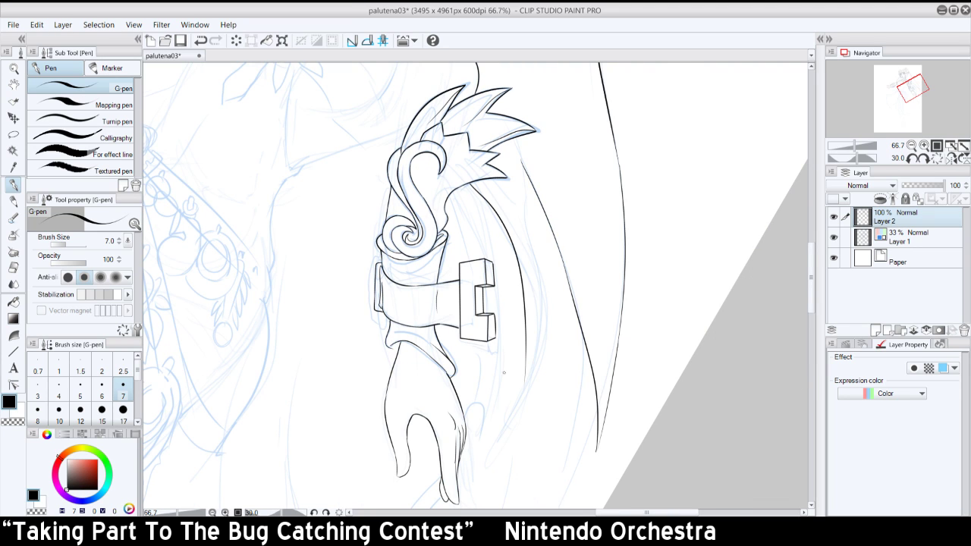
{"action": "left_click", "coordinate": [951, 157]}
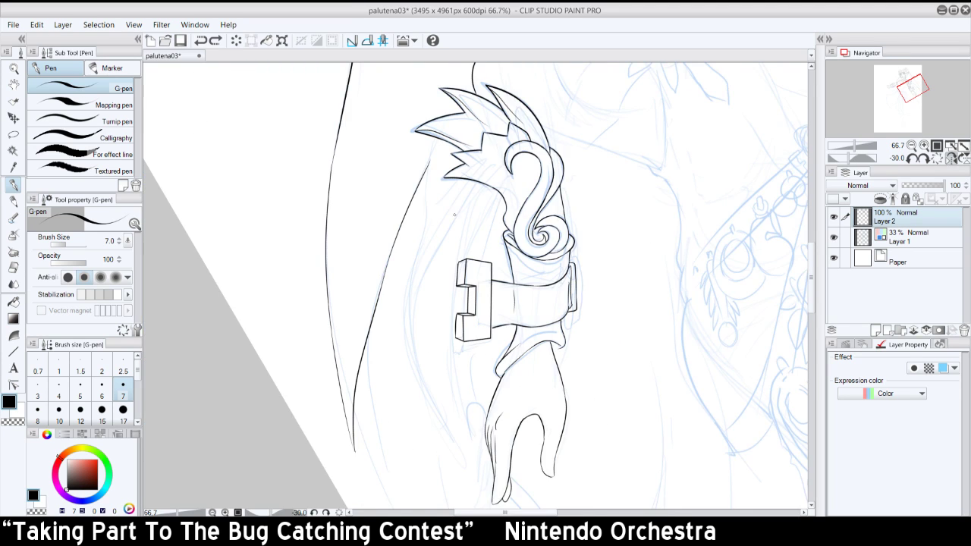
{"action": "left_click_drag", "start_coordinate": [476, 183], "coordinate": [427, 358]}
{"action": "key", "text": "ctrl+z"}
{"action": "mouse_move", "coordinate": [475, 185]}
{"action": "left_mouse_down"}
{"action": "mouse_move", "coordinate": [425, 374]}
{"action": "mouse_move", "coordinate": [458, 440]}
{"action": "left_mouse_up"}
{"action": "key", "text": "ctrl+z"}
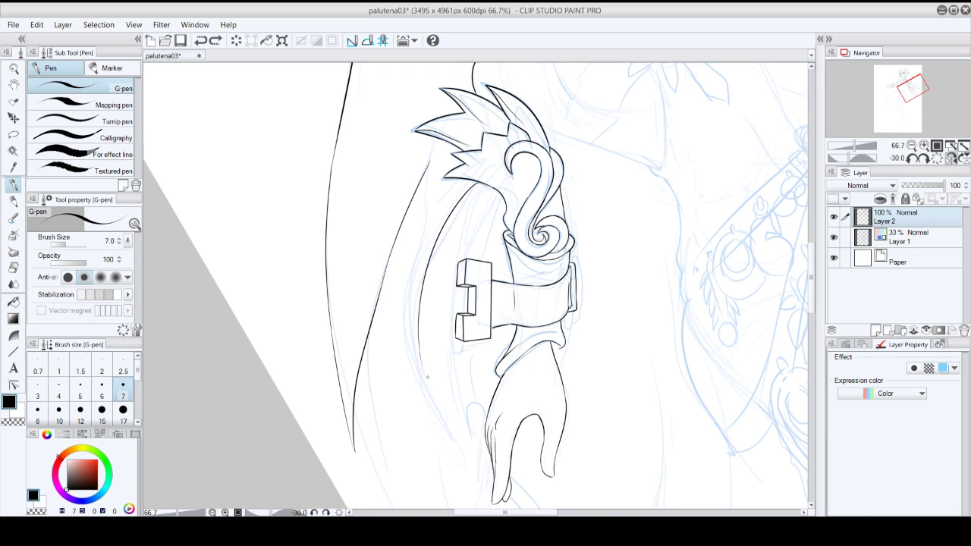
- Carry the long outer curve on down to its pointed lower end beside the hand
{"action": "mouse_move", "coordinate": [420, 348]}
{"action": "left_mouse_down"}
{"action": "mouse_move", "coordinate": [459, 431]}
{"action": "mouse_move", "coordinate": [427, 384]}
{"action": "mouse_move", "coordinate": [460, 433]}
{"action": "mouse_move", "coordinate": [419, 343]}
{"action": "left_mouse_up"}
{"action": "key", "text": "ctrl+z"}
{"action": "key", "text": "ctrl+z"}
{"action": "key", "text": "ctrl+z"}
{"action": "left_click_drag", "start_coordinate": [452, 434], "coordinate": [418, 335]}
{"action": "key", "text": "ctrl+z"}
{"action": "mouse_move", "coordinate": [466, 439]}
{"action": "left_mouse_down"}
{"action": "mouse_move", "coordinate": [472, 449]}
{"action": "mouse_move", "coordinate": [457, 439]}
{"action": "mouse_move", "coordinate": [465, 446]}
{"action": "left_mouse_up"}
{"action": "key", "text": "ctrl+z"}
- Ink the strand's inner curve from the spiked ornament past the armband block toward the hand
{"action": "left_click_drag", "start_coordinate": [490, 188], "coordinate": [473, 258]}
{"action": "key", "text": "ctrl+z"}
{"action": "left_click_drag", "start_coordinate": [493, 190], "coordinate": [463, 267]}
{"action": "key", "text": "ctrl+z"}
{"action": "mouse_move", "coordinate": [493, 193]}
{"action": "left_mouse_down"}
{"action": "mouse_move", "coordinate": [459, 260]}
{"action": "mouse_move", "coordinate": [470, 423]}
{"action": "left_mouse_up"}
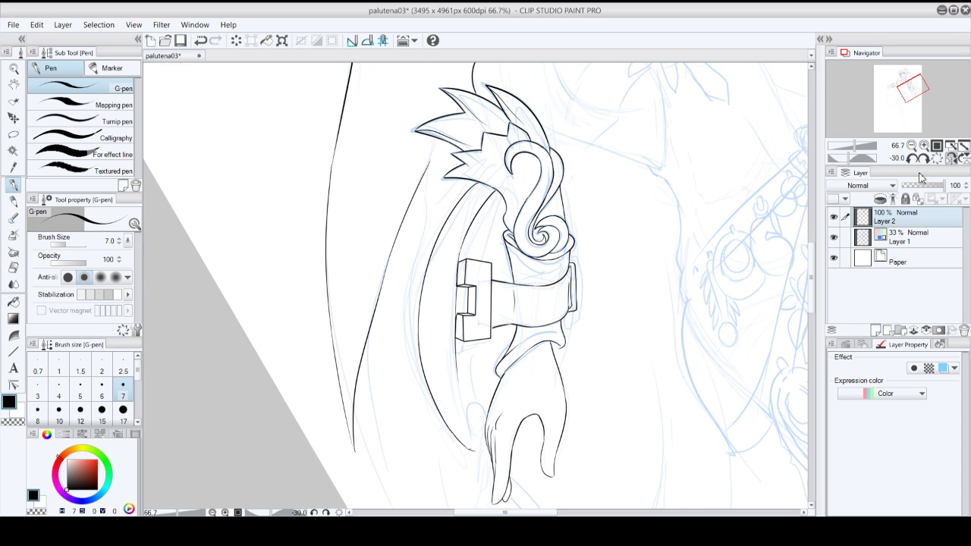
{"action": "left_click", "coordinate": [938, 159]}
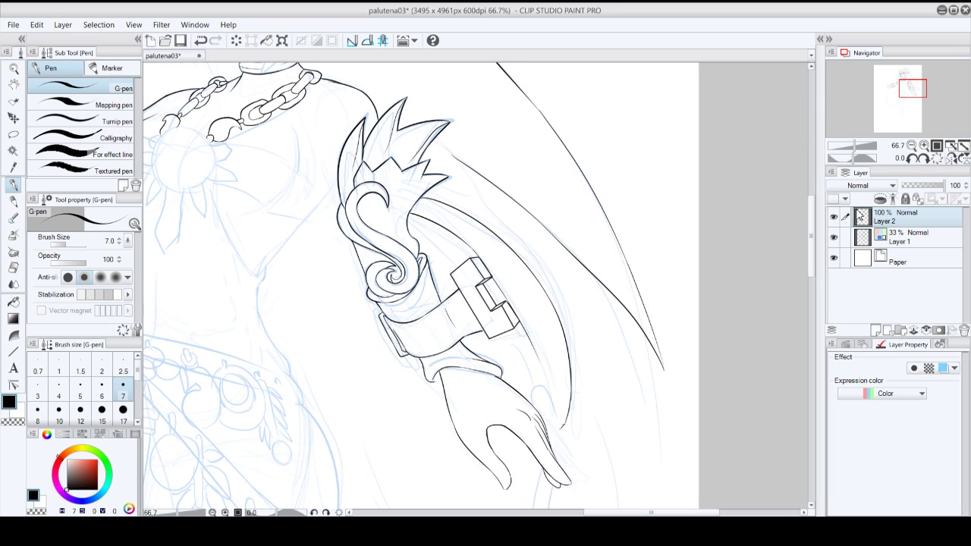
- Ink the lower part of the strand's inner curve from the armband block down to its end beside the hand
{"action": "mouse_move", "coordinate": [550, 427]}
{"action": "left_mouse_down"}
{"action": "mouse_move", "coordinate": [557, 389]}
{"action": "mouse_move", "coordinate": [535, 350]}
{"action": "left_mouse_up"}
{"action": "key", "text": "ctrl+z"}
{"action": "left_click_drag", "start_coordinate": [553, 398], "coordinate": [534, 349]}
{"action": "key", "text": "ctrl+z"}
{"action": "left_click_drag", "start_coordinate": [552, 397], "coordinate": [530, 338]}
{"action": "mouse_move", "coordinate": [553, 422]}
{"action": "left_mouse_down"}
{"action": "mouse_move", "coordinate": [584, 391]}
{"action": "mouse_move", "coordinate": [569, 384]}
{"action": "left_mouse_up"}
{"action": "key", "text": "ctrl+z"}
{"action": "key", "text": "ctrl+z"}
{"action": "mouse_move", "coordinate": [551, 427]}
{"action": "left_mouse_down"}
{"action": "mouse_move", "coordinate": [566, 424]}
{"action": "mouse_move", "coordinate": [567, 382]}
{"action": "left_mouse_up"}
{"action": "key", "text": "ctrl+z"}
{"action": "key", "text": "ctrl+z"}
{"action": "key", "text": "ctrl+z"}
- Ink the upper part of a thin contour line inside the strand, starting at the spiked ornament
{"action": "left_click_drag", "start_coordinate": [423, 200], "coordinate": [502, 269]}
{"action": "key", "text": "ctrl+z"}
{"action": "left_click_drag", "start_coordinate": [417, 201], "coordinate": [515, 271]}
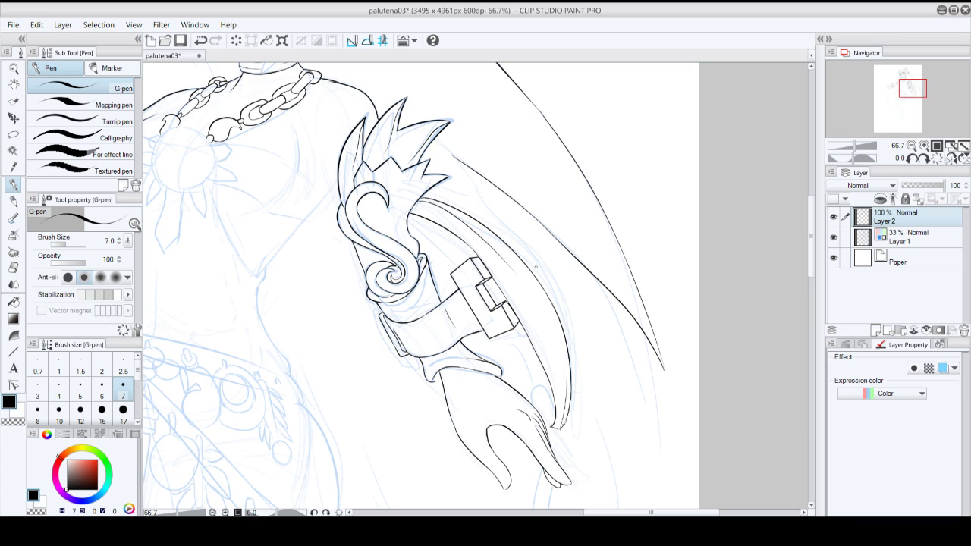
{"action": "key", "text": "ctrl+z"}
{"action": "left_click_drag", "start_coordinate": [414, 200], "coordinate": [518, 284]}
{"action": "key", "text": "ctrl+z"}
{"action": "left_click_drag", "start_coordinate": [418, 201], "coordinate": [527, 298]}
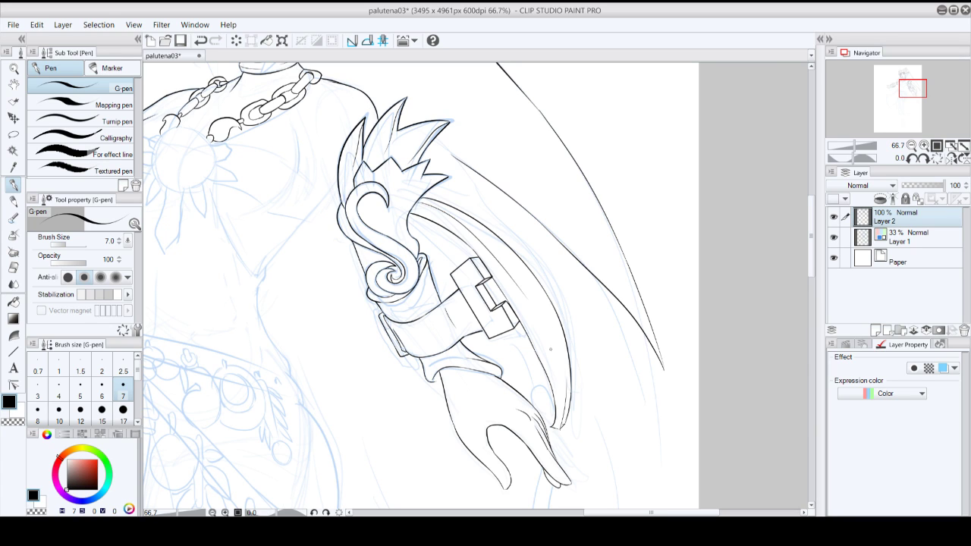
{"action": "key", "text": "ctrl+z"}
{"action": "left_click_drag", "start_coordinate": [417, 200], "coordinate": [523, 290]}
- Flip the view and carry the strand's inner contour line on downward past the armband block
{"action": "left_click", "coordinate": [951, 157]}
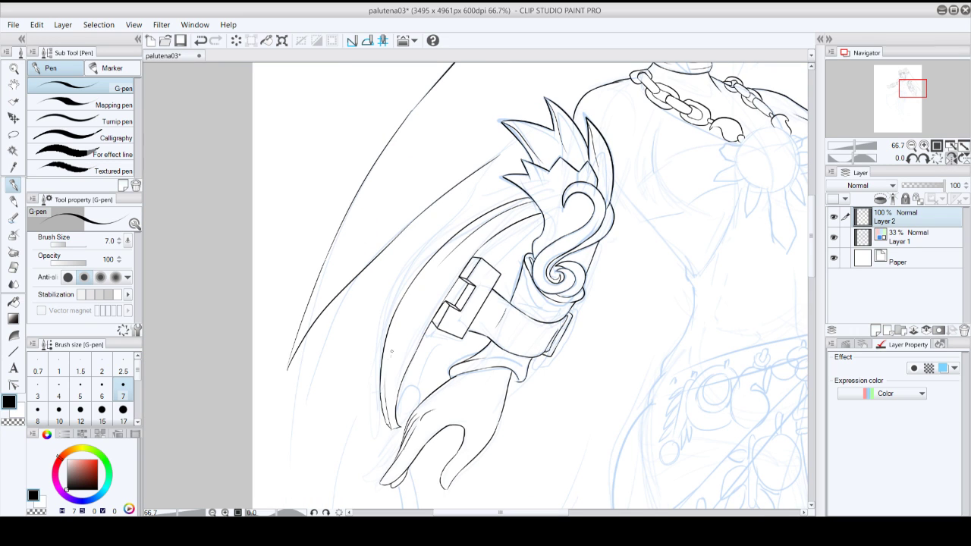
{"action": "left_click_drag", "start_coordinate": [391, 352], "coordinate": [438, 265]}
{"action": "key", "text": "ctrl+z"}
{"action": "left_click_drag", "start_coordinate": [392, 353], "coordinate": [438, 265]}
{"action": "key", "text": "ctrl+z"}
{"action": "left_click_drag", "start_coordinate": [393, 343], "coordinate": [452, 248]}
- Try to touch up the strand's pointed tip beside the back of the hand
{"action": "left_click_drag", "start_coordinate": [907, 93], "coordinate": [910, 94]}
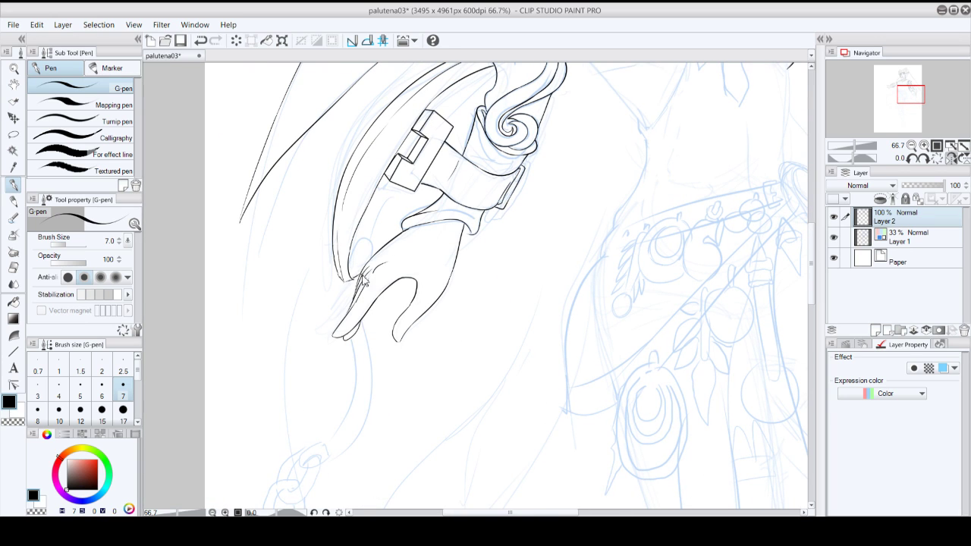
{"action": "key", "text": "ctrl+z"}
{"action": "mouse_move", "coordinate": [360, 278]}
{"action": "left_mouse_down"}
{"action": "mouse_move", "coordinate": [350, 270]}
{"action": "mouse_move", "coordinate": [363, 282]}
{"action": "mouse_move", "coordinate": [357, 276]}
{"action": "left_mouse_up"}
{"action": "key", "text": "ctrl+z"}
{"action": "key", "text": "ctrl+z"}
- Hide the blue sketch layer and clear away the strand's pointed tip beside the hand
{"action": "left_click", "coordinate": [834, 236]}
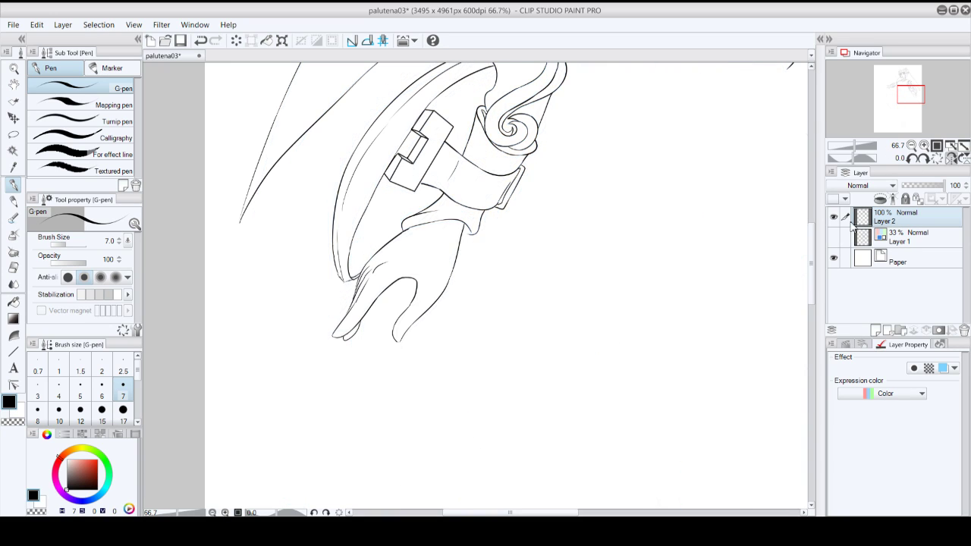
{"action": "left_click", "coordinate": [912, 147]}
{"action": "left_click", "coordinate": [913, 148]}
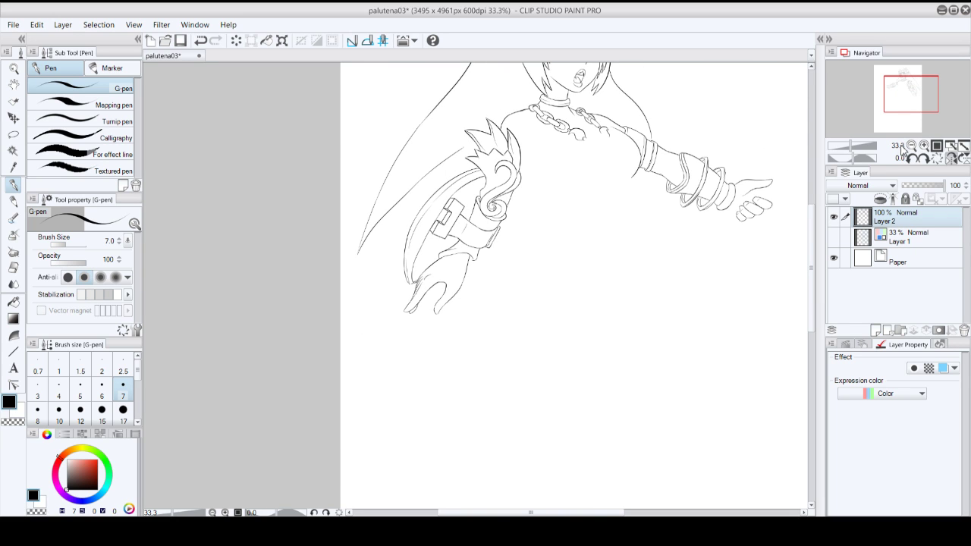
{"action": "key", "text": "ctrl+z"}
{"action": "left_click", "coordinate": [924, 145]}
{"action": "left_click", "coordinate": [924, 146]}
{"action": "left_click", "coordinate": [924, 146]}
{"action": "mouse_move", "coordinate": [286, 265]}
{"action": "left_mouse_down"}
{"action": "mouse_move", "coordinate": [292, 276]}
{"action": "mouse_move", "coordinate": [279, 275]}
{"action": "left_mouse_up"}
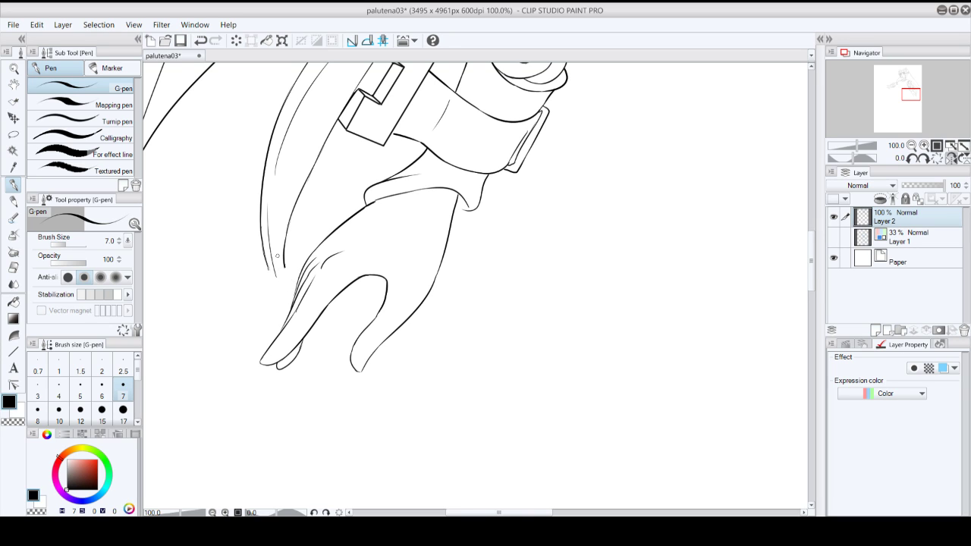
- Extend the strand's inner edge down until it meets the outline of the fingers
{"action": "key", "text": "ctrl+z"}
{"action": "mouse_move", "coordinate": [282, 252]}
{"action": "left_mouse_down"}
{"action": "mouse_move", "coordinate": [290, 304]}
{"action": "mouse_move", "coordinate": [280, 226]}
{"action": "left_mouse_up"}
{"action": "key", "text": "ctrl+z"}
{"action": "key", "text": "ctrl+z"}
{"action": "left_click_drag", "start_coordinate": [292, 310], "coordinate": [286, 235]}
{"action": "key", "text": "ctrl+z"}
{"action": "left_click_drag", "start_coordinate": [292, 307], "coordinate": [283, 240]}
{"action": "key", "text": "ctrl+z"}
{"action": "mouse_move", "coordinate": [291, 305]}
{"action": "left_mouse_down"}
{"action": "mouse_move", "coordinate": [283, 251]}
{"action": "mouse_move", "coordinate": [292, 191]}
{"action": "mouse_move", "coordinate": [268, 217]}
{"action": "mouse_move", "coordinate": [273, 276]}
{"action": "mouse_move", "coordinate": [261, 211]}
{"action": "mouse_move", "coordinate": [276, 315]}
{"action": "mouse_move", "coordinate": [269, 293]}
{"action": "left_mouse_up"}
{"action": "key", "text": "ctrl+z"}
- Ink the strand's lower outer edge so that it curves in and ends behind the fingers
{"action": "mouse_move", "coordinate": [261, 225]}
{"action": "left_mouse_down"}
{"action": "mouse_move", "coordinate": [282, 322]}
{"action": "mouse_move", "coordinate": [264, 275]}
{"action": "mouse_move", "coordinate": [283, 324]}
{"action": "mouse_move", "coordinate": [264, 250]}
{"action": "mouse_move", "coordinate": [282, 317]}
{"action": "left_mouse_up"}
{"action": "key", "text": "ctrl+z"}
{"action": "key", "text": "ctrl+z"}
{"action": "key", "text": "ctrl+z"}
{"action": "key", "text": "ctrl+z"}
{"action": "mouse_move", "coordinate": [261, 214]}
{"action": "left_mouse_down"}
{"action": "mouse_move", "coordinate": [287, 320]}
{"action": "mouse_move", "coordinate": [278, 295]}
{"action": "left_mouse_up"}
{"action": "key", "text": "ctrl+z"}
{"action": "key", "text": "ctrl+z"}
{"action": "left_click_drag", "start_coordinate": [259, 211], "coordinate": [287, 321]}
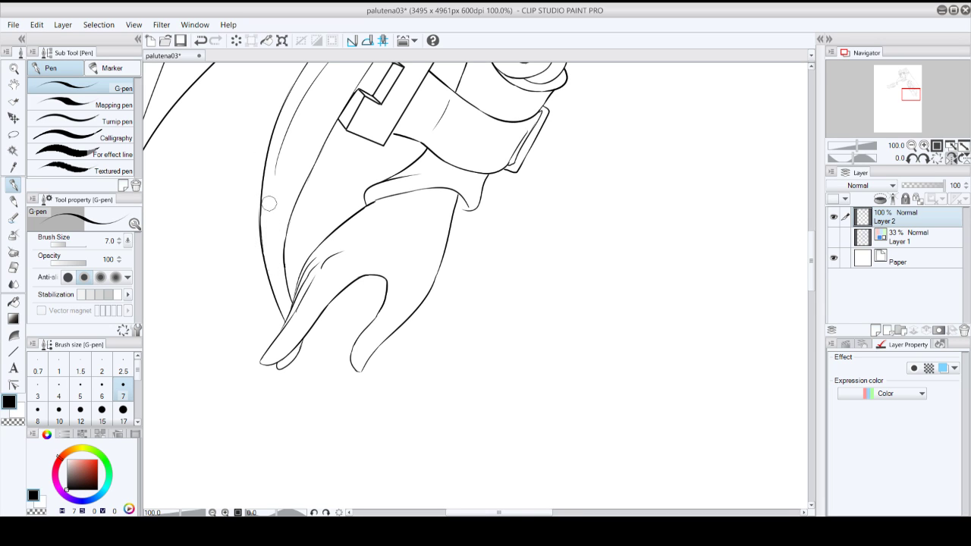
- Show the sketch layer and ink the strand's curve along the opposite side of the forearm, from the armband to the hand
{"action": "left_click", "coordinate": [911, 145]}
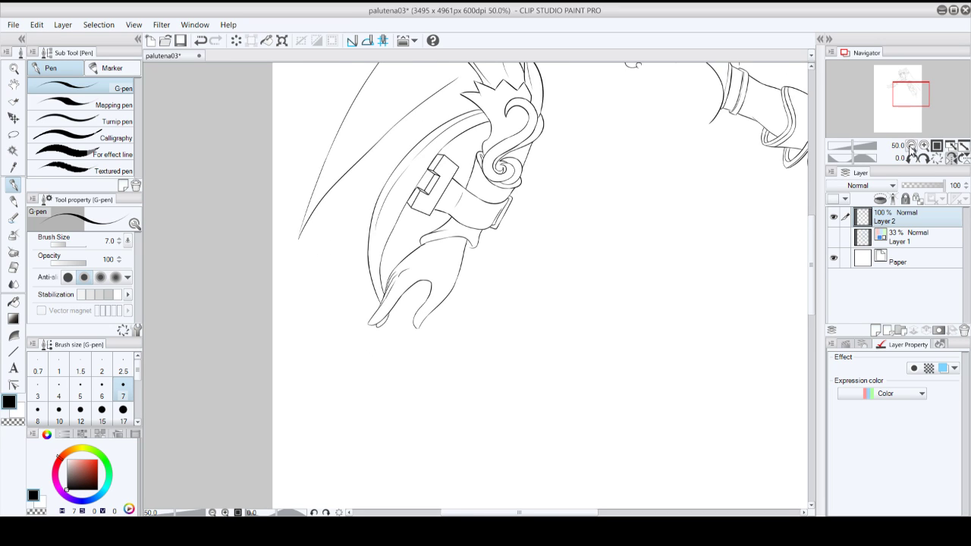
{"action": "left_click", "coordinate": [834, 238]}
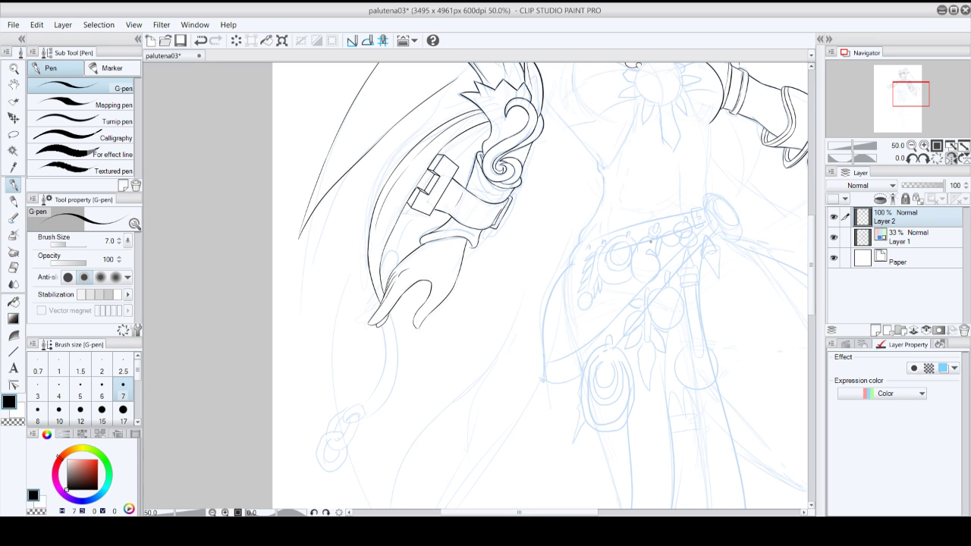
{"action": "left_click_drag", "start_coordinate": [533, 142], "coordinate": [513, 202]}
{"action": "key", "text": "ctrl+z"}
{"action": "left_click_drag", "start_coordinate": [530, 148], "coordinate": [473, 269]}
{"action": "key", "text": "ctrl+z"}
{"action": "left_click", "coordinate": [952, 160]}
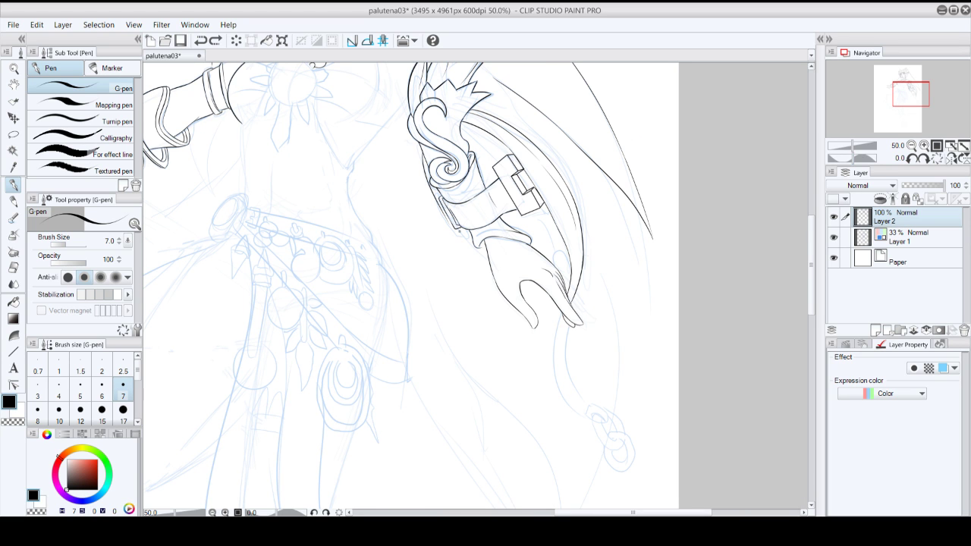
{"action": "left_click_drag", "start_coordinate": [439, 202], "coordinate": [480, 265]}
{"action": "key", "text": "ctrl+z"}
{"action": "left_click", "coordinate": [924, 158]}
{"action": "left_click", "coordinate": [923, 158]}
{"action": "left_click", "coordinate": [923, 146]}
{"action": "left_click_drag", "start_coordinate": [488, 176], "coordinate": [497, 279]}
{"action": "key", "text": "ctrl+z"}
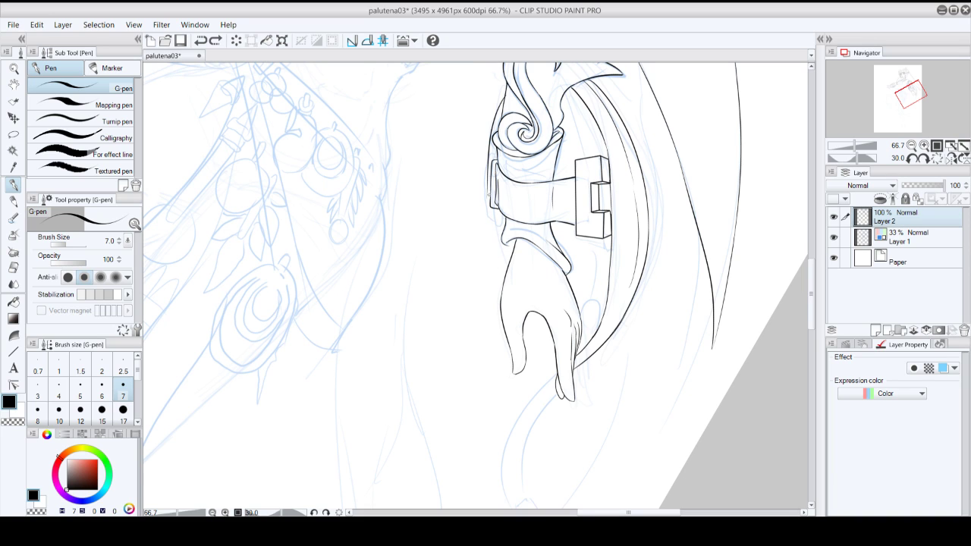
{"action": "left_click_drag", "start_coordinate": [487, 177], "coordinate": [496, 284]}
- Ink the strand's lower edge as a curve across the gap between the thumb and the fingers
{"action": "left_click_drag", "start_coordinate": [536, 349], "coordinate": [560, 367]}
{"action": "key", "text": "ctrl+z"}
{"action": "key", "text": "ctrl+z"}
{"action": "key", "text": "ctrl+z"}
{"action": "left_click_drag", "start_coordinate": [524, 338], "coordinate": [557, 368]}
{"action": "key", "text": "ctrl+z"}
{"action": "left_click_drag", "start_coordinate": [523, 338], "coordinate": [556, 367]}
{"action": "key", "text": "ctrl+z"}
{"action": "key", "text": "ctrl+z"}
{"action": "key", "text": "ctrl+z"}
{"action": "key", "text": "ctrl+z"}
{"action": "left_click_drag", "start_coordinate": [525, 318], "coordinate": [557, 368]}
- Try to ink a second, inner curve in the gap between the thumb and the fingers
{"action": "left_click_drag", "start_coordinate": [528, 329], "coordinate": [555, 357]}
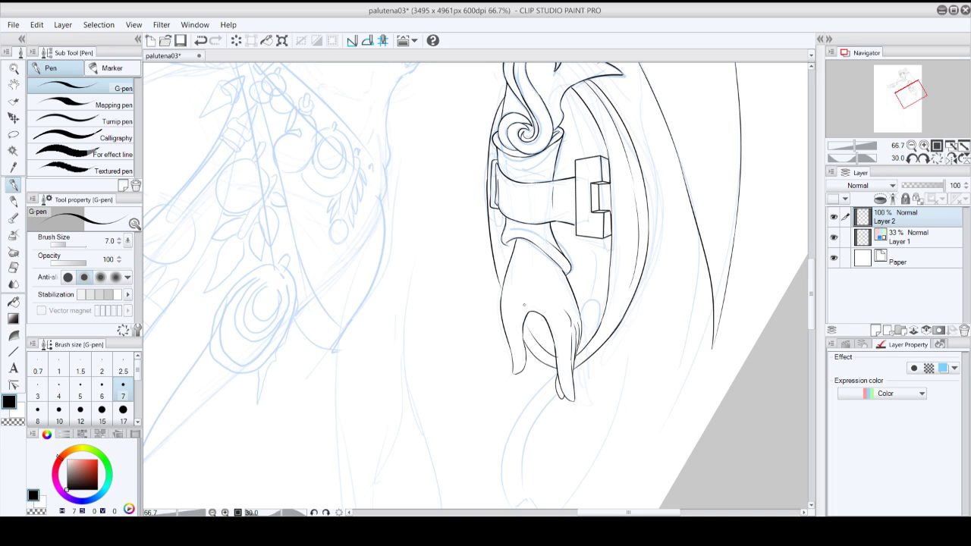
{"action": "key", "text": "ctrl+z"}
{"action": "left_click_drag", "start_coordinate": [525, 327], "coordinate": [554, 355]}
{"action": "key", "text": "ctrl+z"}
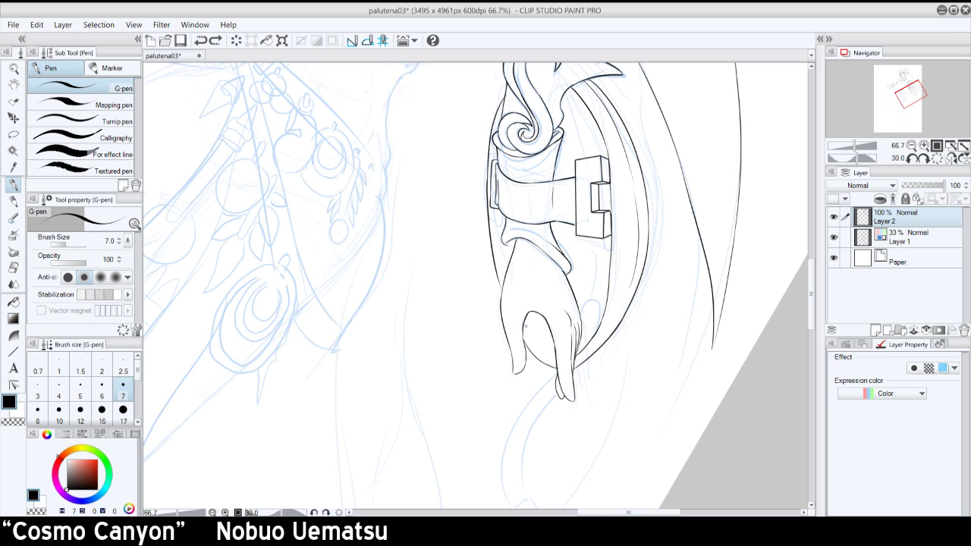
- Ink the strand's short inner edge between the wrist cuff and the thumb side of the hand
{"action": "left_click_drag", "start_coordinate": [501, 207], "coordinate": [503, 276]}
{"action": "key", "text": "ctrl+z"}
{"action": "key", "text": "ctrl+z"}
{"action": "left_click_drag", "start_coordinate": [502, 231], "coordinate": [504, 273]}
{"action": "key", "text": "ctrl+z"}
{"action": "left_click_drag", "start_coordinate": [502, 235], "coordinate": [504, 276]}
{"action": "key", "text": "ctrl+z"}
{"action": "key", "text": "ctrl+z"}
{"action": "key", "text": "ctrl+y"}
{"action": "key", "text": "ctrl+z"}
{"action": "key", "text": "ctrl+y"}
- Ink the strand's inner edge across the gap between the thumb and the fingers
{"action": "left_click_drag", "start_coordinate": [525, 320], "coordinate": [555, 354]}
{"action": "key", "text": "ctrl+z"}
{"action": "left_click", "coordinate": [938, 158]}
{"action": "left_click", "coordinate": [924, 145]}
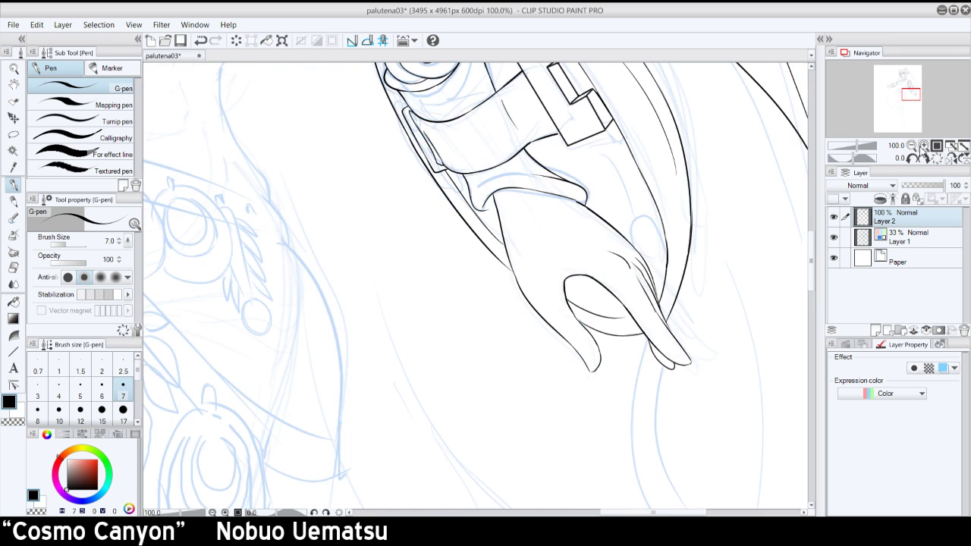
- Rotate the flipped view and re-ink the strand's outer curve from the fingers up past the armband as one smooth, heavier line
{"action": "left_click", "coordinate": [952, 158]}
{"action": "left_click", "coordinate": [924, 158]}
{"action": "left_click", "coordinate": [924, 158]}
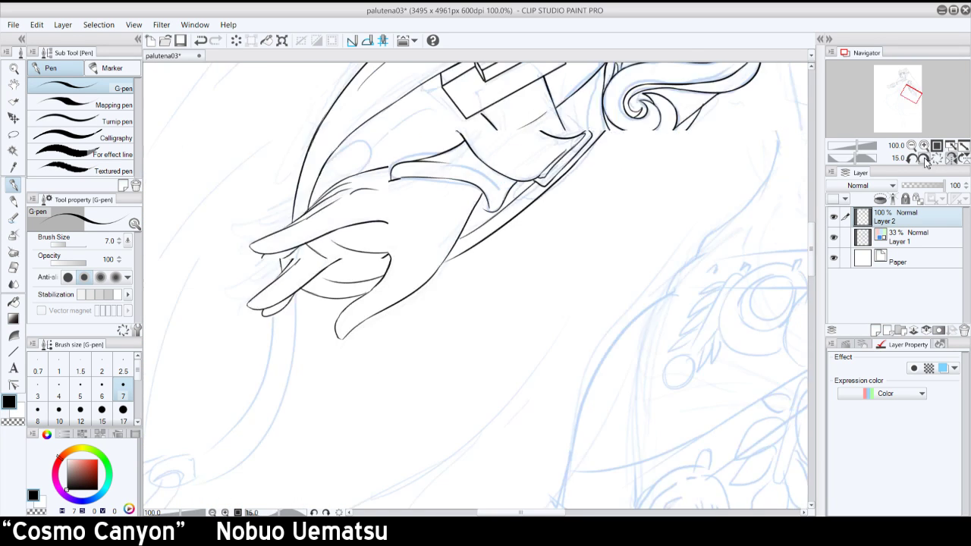
{"action": "left_click", "coordinate": [924, 158]}
{"action": "key", "text": "ctrl+z"}
{"action": "mouse_move", "coordinate": [339, 157]}
{"action": "left_mouse_down"}
{"action": "mouse_move", "coordinate": [337, 168]}
{"action": "mouse_move", "coordinate": [340, 114]}
{"action": "left_mouse_up"}
{"action": "key", "text": "ctrl+z"}
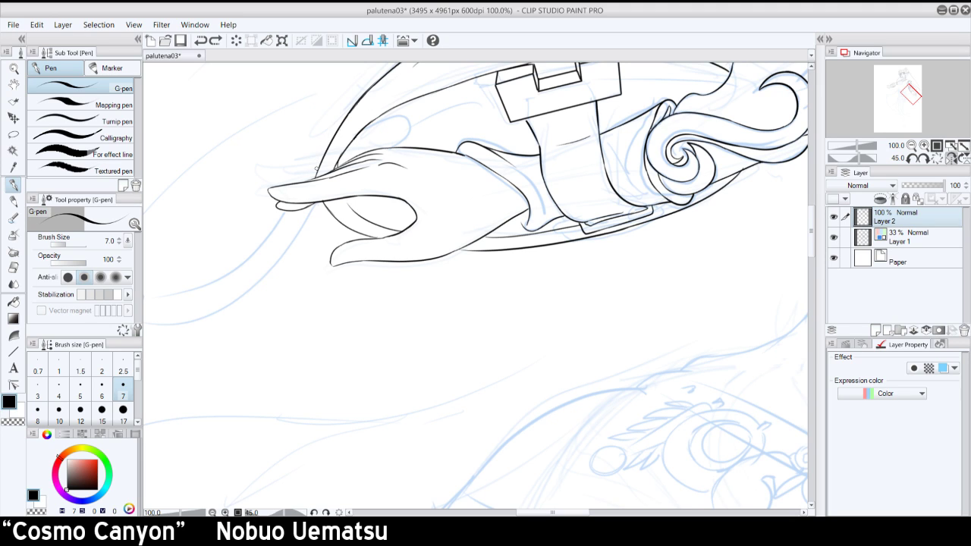
{"action": "left_click_drag", "start_coordinate": [315, 176], "coordinate": [355, 96]}
{"action": "key", "text": "ctrl+z"}
{"action": "left_click_drag", "start_coordinate": [312, 176], "coordinate": [364, 88]}
{"action": "key", "text": "ctrl+z"}
{"action": "left_click_drag", "start_coordinate": [332, 140], "coordinate": [352, 108]}
{"action": "key", "text": "ctrl+z"}
{"action": "left_click_drag", "start_coordinate": [313, 179], "coordinate": [364, 102]}
{"action": "key", "text": "ctrl+z"}
{"action": "left_click_drag", "start_coordinate": [313, 181], "coordinate": [364, 100]}
{"action": "key", "text": "ctrl+z"}
{"action": "left_click_drag", "start_coordinate": [313, 181], "coordinate": [362, 100]}
{"action": "key", "text": "ctrl+z"}
{"action": "key", "text": "ctrl+z"}
{"action": "left_click_drag", "start_coordinate": [314, 178], "coordinate": [360, 102]}
{"action": "key", "text": "ctrl+z"}
{"action": "left_click_drag", "start_coordinate": [313, 178], "coordinate": [355, 101]}
{"action": "key", "text": "ctrl+z"}
{"action": "left_click_drag", "start_coordinate": [314, 178], "coordinate": [355, 100]}
{"action": "key", "text": "ctrl+z"}
{"action": "mouse_move", "coordinate": [317, 178]}
{"action": "left_mouse_down"}
{"action": "mouse_move", "coordinate": [374, 87]}
{"action": "mouse_move", "coordinate": [328, 156]}
{"action": "mouse_move", "coordinate": [351, 109]}
{"action": "left_mouse_up"}
{"action": "key", "text": "ctrl+z"}
{"action": "key", "text": "ctrl+z"}
{"action": "key", "text": "ctrl+z"}
{"action": "key", "text": "ctrl+z"}
{"action": "left_click_drag", "start_coordinate": [316, 178], "coordinate": [390, 73]}
{"action": "left_click", "coordinate": [940, 158]}
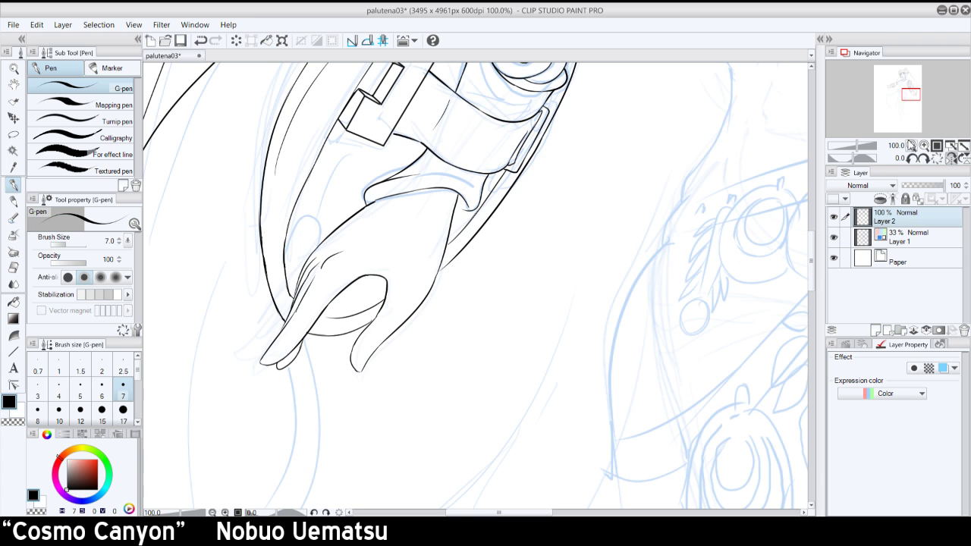
- Ink the small end piece of the hanging strap that sticks out above the fingers behind the hand
{"action": "left_click", "coordinate": [911, 145]}
{"action": "left_click", "coordinate": [911, 145]}
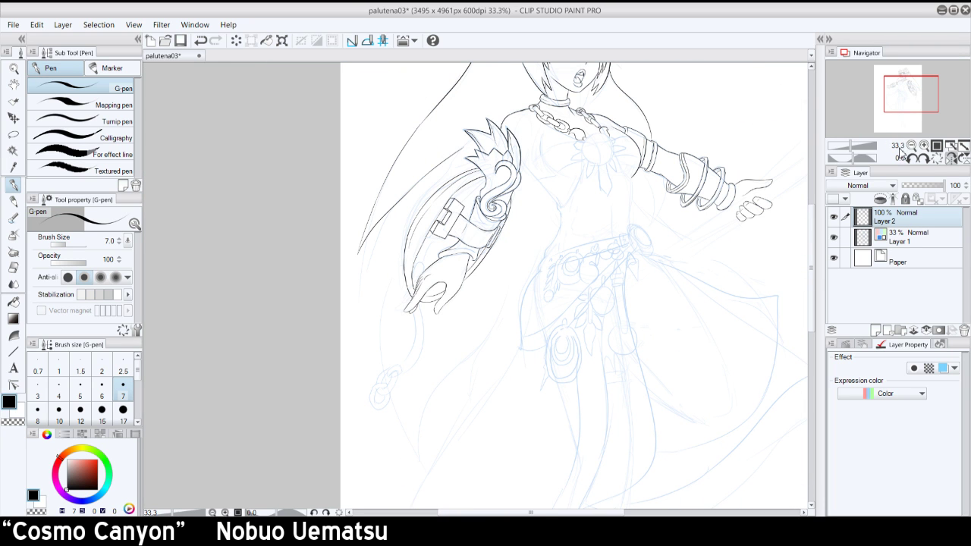
{"action": "left_click", "coordinate": [924, 145]}
{"action": "left_click", "coordinate": [924, 144]}
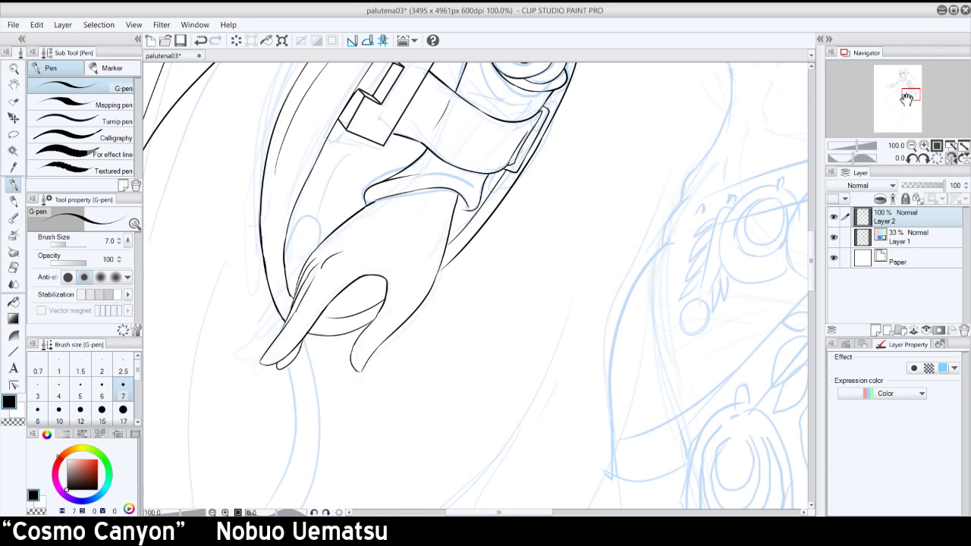
{"action": "left_click_drag", "start_coordinate": [908, 98], "coordinate": [916, 99]}
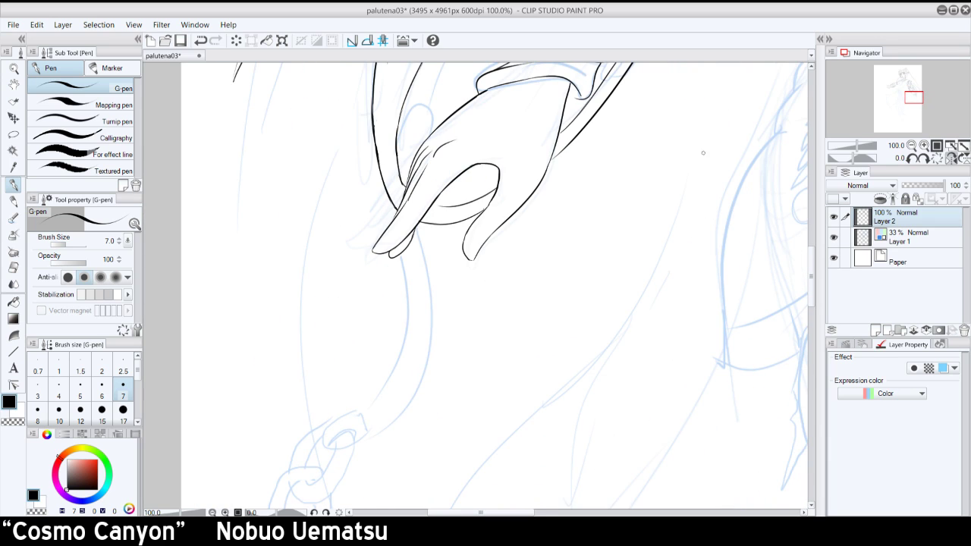
{"action": "key", "text": "ctrl+z"}
{"action": "mouse_move", "coordinate": [391, 199]}
{"action": "left_mouse_down"}
{"action": "mouse_move", "coordinate": [402, 198]}
{"action": "mouse_move", "coordinate": [390, 219]}
{"action": "mouse_move", "coordinate": [393, 199]}
{"action": "mouse_move", "coordinate": [393, 222]}
{"action": "mouse_move", "coordinate": [392, 206]}
{"action": "left_mouse_up"}
{"action": "key", "text": "ctrl+z"}
{"action": "key", "text": "ctrl+z"}
{"action": "key", "text": "ctrl+z"}
- Ink the upper part of both edges of the strap hanging from the fingers toward the chain links
{"action": "mouse_move", "coordinate": [391, 256]}
{"action": "left_mouse_down"}
{"action": "mouse_move", "coordinate": [405, 317]}
{"action": "mouse_move", "coordinate": [396, 372]}
{"action": "left_mouse_up"}
{"action": "left_click_drag", "start_coordinate": [396, 255], "coordinate": [394, 257]}
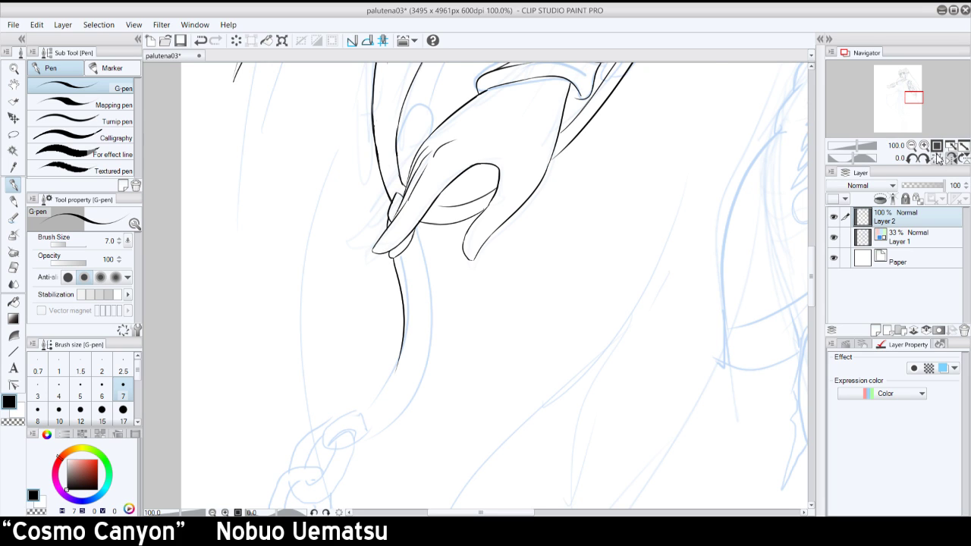
{"action": "left_click", "coordinate": [950, 157]}
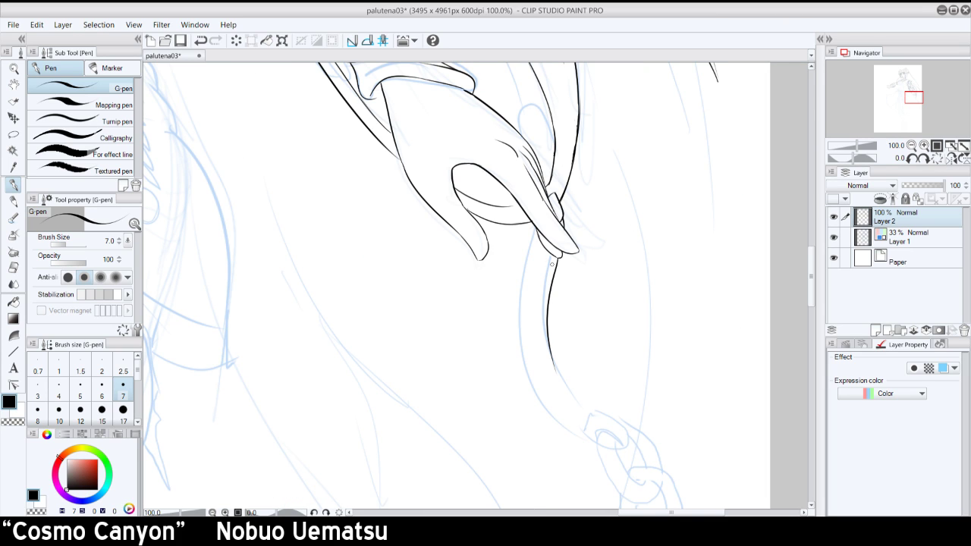
{"action": "left_click_drag", "start_coordinate": [541, 244], "coordinate": [526, 367]}
{"action": "key", "text": "ctrl+z"}
{"action": "mouse_move", "coordinate": [542, 245]}
{"action": "left_mouse_down"}
{"action": "mouse_move", "coordinate": [525, 375]}
{"action": "mouse_move", "coordinate": [542, 249]}
{"action": "mouse_move", "coordinate": [529, 364]}
{"action": "left_mouse_up"}
{"action": "key", "text": "ctrl+z"}
{"action": "left_click_drag", "start_coordinate": [914, 99], "coordinate": [916, 100]}
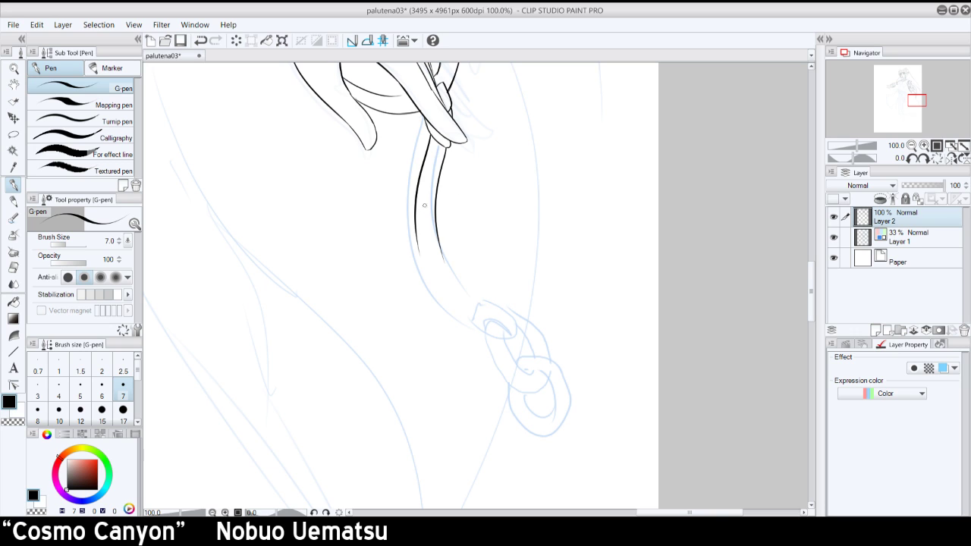
- Ink the lower part of both edges of the hanging strap down to the start of the chain
{"action": "left_click_drag", "start_coordinate": [439, 245], "coordinate": [471, 294]}
{"action": "key", "text": "ctrl+z"}
{"action": "left_click_drag", "start_coordinate": [440, 246], "coordinate": [474, 295]}
{"action": "left_click_drag", "start_coordinate": [416, 242], "coordinate": [456, 313]}
{"action": "key", "text": "ctrl+z"}
{"action": "key", "text": "ctrl+z"}
{"action": "mouse_move", "coordinate": [415, 237]}
{"action": "left_mouse_down"}
{"action": "mouse_move", "coordinate": [471, 320]}
{"action": "mouse_move", "coordinate": [495, 204]}
{"action": "left_mouse_up"}
- Rotate the view to 60° and try to re-ink the lower half of the strap's outer edge as one smooth curve
{"action": "left_click", "coordinate": [924, 157]}
{"action": "left_click", "coordinate": [923, 158]}
{"action": "left_click", "coordinate": [924, 158]}
{"action": "left_click", "coordinate": [924, 158]}
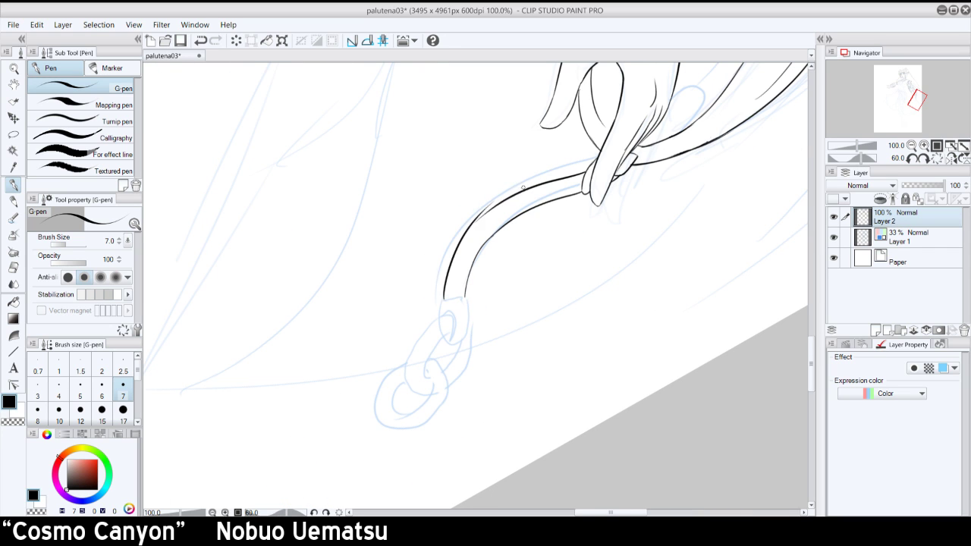
{"action": "key", "text": "ctrl+z"}
{"action": "left_click_drag", "start_coordinate": [441, 295], "coordinate": [496, 206]}
{"action": "key", "text": "ctrl+z"}
{"action": "left_click_drag", "start_coordinate": [440, 294], "coordinate": [495, 205]}
{"action": "key", "text": "ctrl+z"}
{"action": "left_click_drag", "start_coordinate": [442, 296], "coordinate": [496, 205]}
{"action": "key", "text": "ctrl+z"}
{"action": "key", "text": "ctrl+z"}
{"action": "mouse_move", "coordinate": [443, 298]}
{"action": "left_mouse_down"}
{"action": "mouse_move", "coordinate": [529, 189]}
{"action": "mouse_move", "coordinate": [492, 209]}
{"action": "left_mouse_up"}
{"action": "key", "text": "ctrl+z"}
{"action": "left_click_drag", "start_coordinate": [442, 299], "coordinate": [493, 205]}
{"action": "key", "text": "ctrl+z"}
{"action": "left_click_drag", "start_coordinate": [442, 301], "coordinate": [487, 215]}
{"action": "key", "text": "ctrl+z"}
{"action": "left_click_drag", "start_coordinate": [441, 300], "coordinate": [493, 209]}
{"action": "key", "text": "ctrl+z"}
{"action": "left_click_drag", "start_coordinate": [444, 274], "coordinate": [493, 205]}
{"action": "key", "text": "ctrl+z"}
{"action": "mouse_move", "coordinate": [441, 299]}
{"action": "left_mouse_down"}
{"action": "mouse_move", "coordinate": [481, 216]}
{"action": "mouse_move", "coordinate": [511, 200]}
{"action": "mouse_move", "coordinate": [495, 220]}
{"action": "left_mouse_up"}
{"action": "key", "text": "ctrl+z"}
{"action": "left_click_drag", "start_coordinate": [442, 291], "coordinate": [487, 213]}
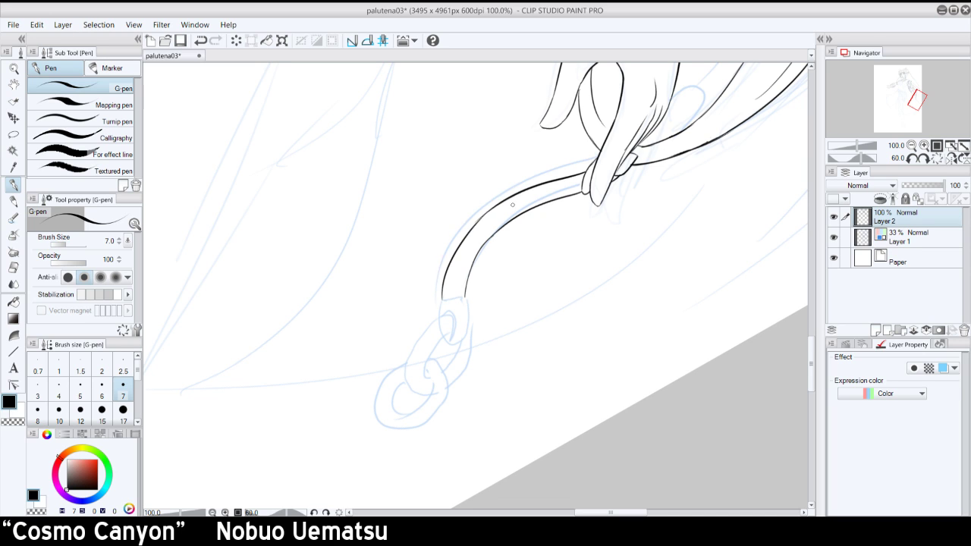
{"action": "key", "text": "ctrl+z"}
- Rotate the view to 45° and ink the lower half of the strap's outer edge down to the chain
{"action": "left_click", "coordinate": [924, 158]}
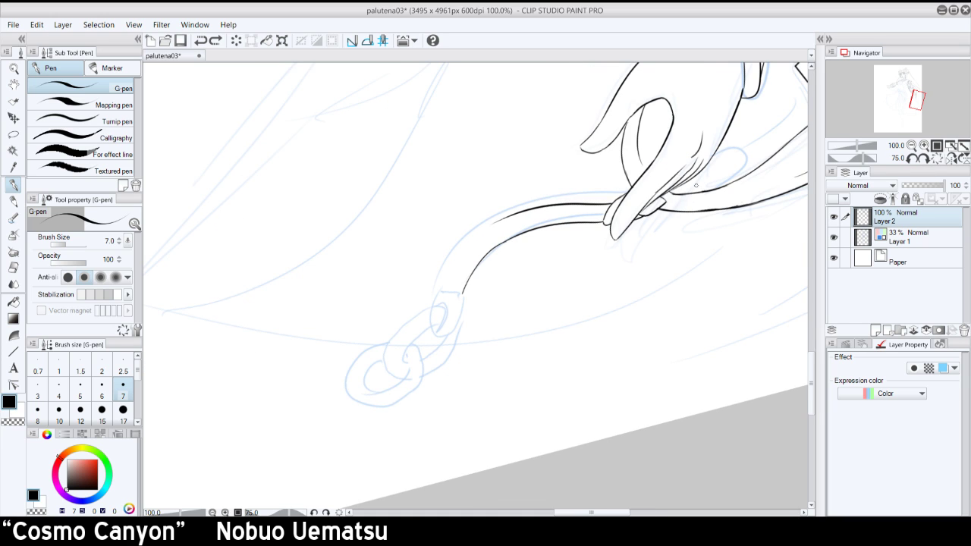
{"action": "double_click", "coordinate": [912, 159]}
{"action": "mouse_move", "coordinate": [446, 306]}
{"action": "left_mouse_down"}
{"action": "mouse_move", "coordinate": [444, 263]}
{"action": "mouse_move", "coordinate": [446, 310]}
{"action": "left_mouse_up"}
{"action": "key", "text": "ctrl+z"}
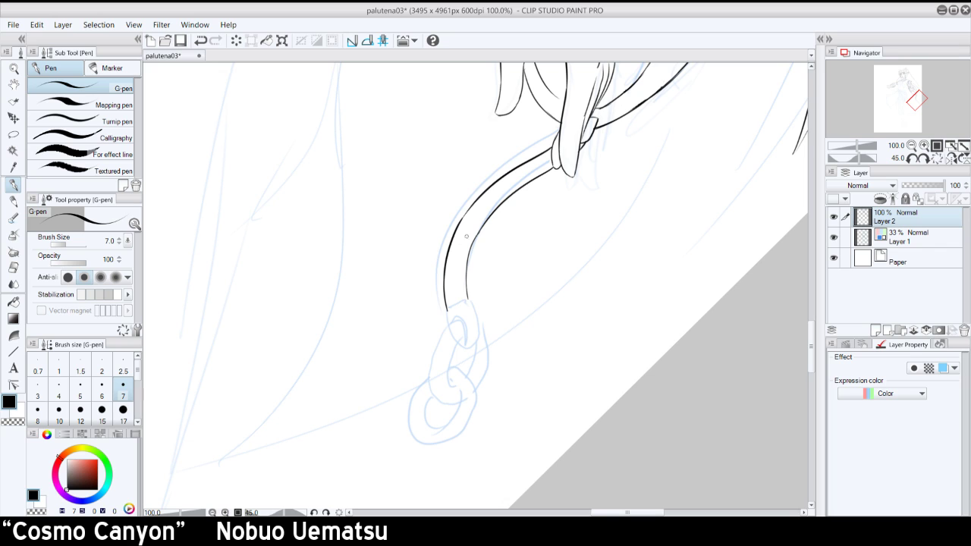
{"action": "left_click", "coordinate": [932, 160]}
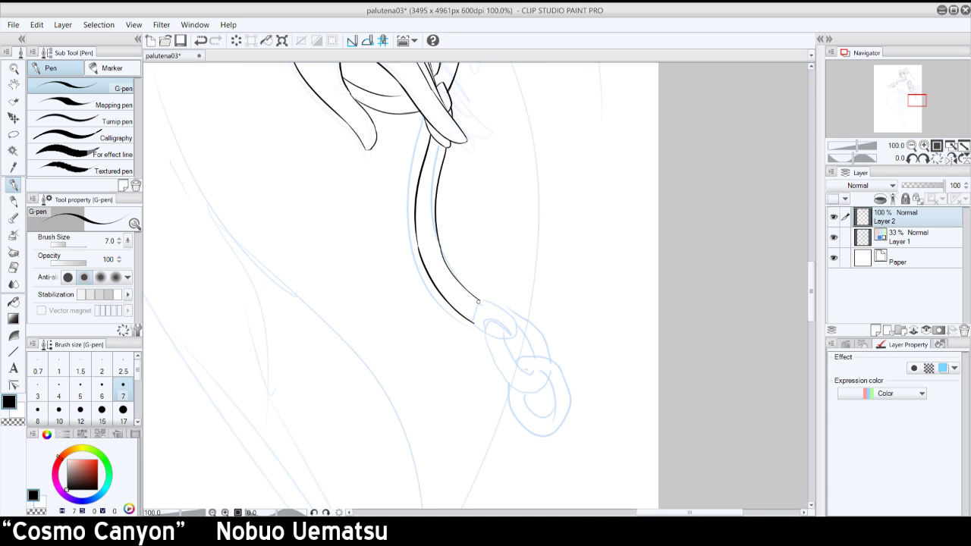
- Ink the narrow end band that closes off the strap above the chain
{"action": "left_click_drag", "start_coordinate": [478, 302], "coordinate": [474, 322]}
{"action": "key", "text": "ctrl+z"}
{"action": "key", "text": "ctrl+z"}
{"action": "key", "text": "ctrl+z"}
{"action": "key", "text": "ctrl+z"}
- Ink the loop at the strap's end that hooks through the first chain link
{"action": "mouse_move", "coordinate": [472, 324]}
{"action": "left_mouse_down"}
{"action": "mouse_move", "coordinate": [484, 316]}
{"action": "mouse_move", "coordinate": [477, 330]}
{"action": "mouse_move", "coordinate": [508, 314]}
{"action": "mouse_move", "coordinate": [514, 331]}
{"action": "mouse_move", "coordinate": [500, 330]}
{"action": "mouse_move", "coordinate": [512, 371]}
{"action": "left_mouse_up"}
{"action": "key", "text": "ctrl+z"}
{"action": "key", "text": "ctrl+z"}
{"action": "key", "text": "ctrl+z"}
{"action": "key", "text": "ctrl+z"}
{"action": "key", "text": "ctrl+z"}
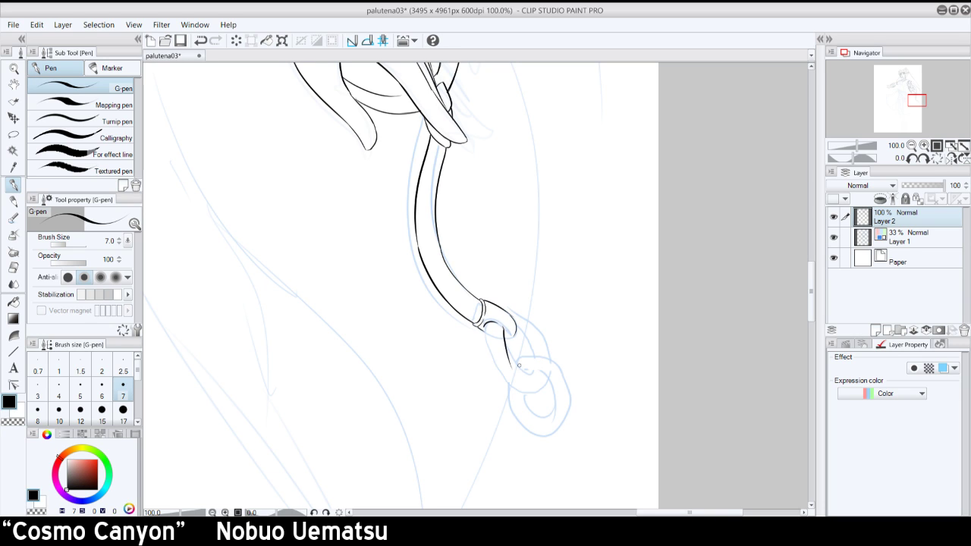
- Ink the inner and outer edges of the first link's near side, curving around its lower end
{"action": "key", "text": "ctrl+z"}
{"action": "left_click_drag", "start_coordinate": [503, 333], "coordinate": [522, 370]}
{"action": "left_click_drag", "start_coordinate": [486, 328], "coordinate": [502, 371]}
{"action": "key", "text": "ctrl+z"}
{"action": "mouse_move", "coordinate": [484, 324]}
{"action": "left_mouse_down"}
{"action": "mouse_move", "coordinate": [523, 393]}
{"action": "mouse_move", "coordinate": [513, 369]}
{"action": "mouse_move", "coordinate": [499, 374]}
{"action": "mouse_move", "coordinate": [493, 359]}
{"action": "mouse_move", "coordinate": [533, 390]}
{"action": "mouse_move", "coordinate": [498, 366]}
{"action": "mouse_move", "coordinate": [532, 388]}
{"action": "left_mouse_up"}
{"action": "key", "text": "ctrl+z"}
{"action": "key", "text": "ctrl+z"}
{"action": "key", "text": "ctrl+z"}
{"action": "left_click_drag", "start_coordinate": [495, 363], "coordinate": [546, 375]}
{"action": "key", "text": "ctrl+z"}
{"action": "key", "text": "ctrl+z"}
{"action": "key", "text": "ctrl+z"}
{"action": "key", "text": "ctrl+z"}
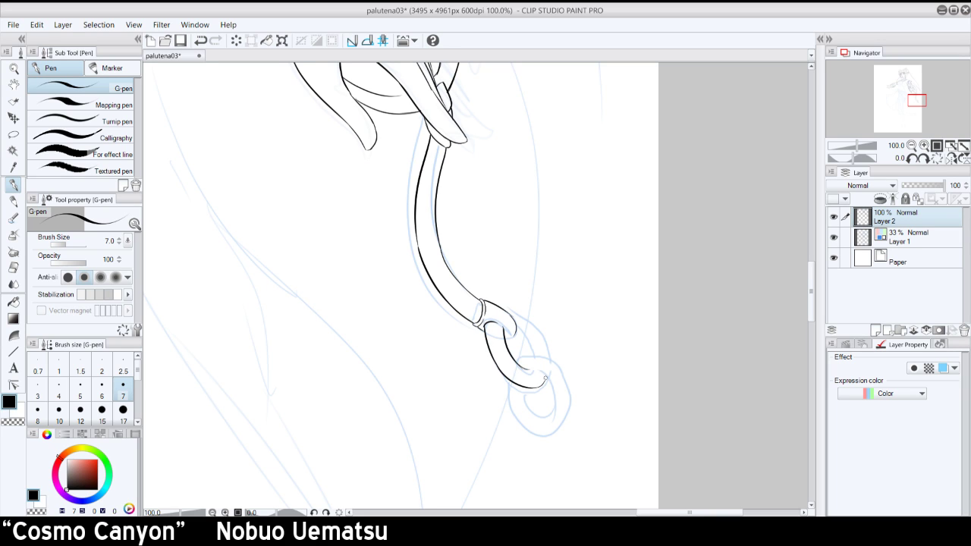
- Ink the far side of the first chain link behind the strap's end loop
{"action": "left_click_drag", "start_coordinate": [518, 327], "coordinate": [534, 357]}
{"action": "key", "text": "ctrl+z"}
{"action": "key", "text": "ctrl+z"}
{"action": "key", "text": "ctrl+z"}
{"action": "mouse_move", "coordinate": [506, 311]}
{"action": "left_mouse_down"}
{"action": "mouse_move", "coordinate": [541, 336]}
{"action": "mouse_move", "coordinate": [543, 350]}
{"action": "mouse_move", "coordinate": [535, 329]}
{"action": "mouse_move", "coordinate": [544, 361]}
{"action": "left_mouse_up"}
{"action": "key", "text": "ctrl+z"}
{"action": "left_click_drag", "start_coordinate": [535, 327], "coordinate": [548, 355]}
- Mirror the view, rotate it to -30° and touch up the first link's outer side and lower end
{"action": "left_click", "coordinate": [950, 158]}
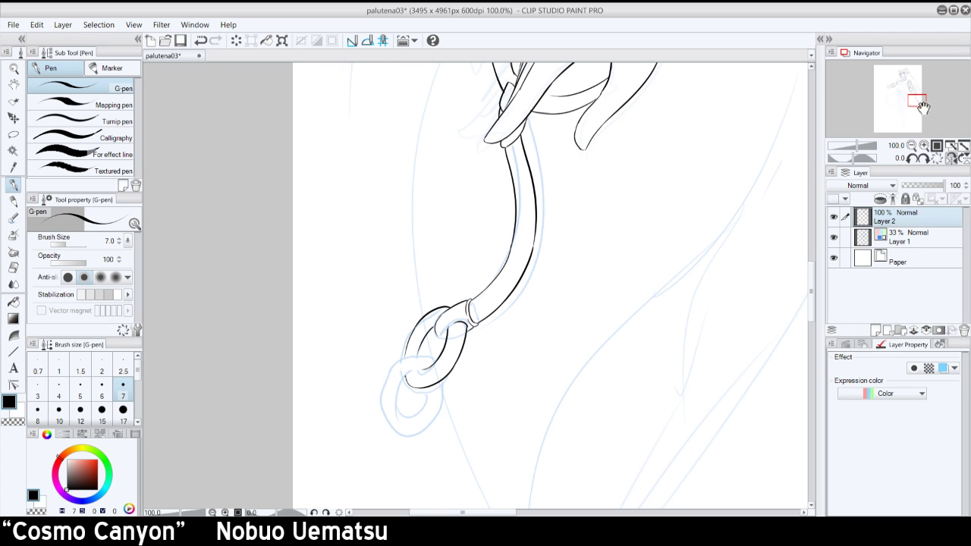
{"action": "left_click_drag", "start_coordinate": [918, 107], "coordinate": [918, 104]}
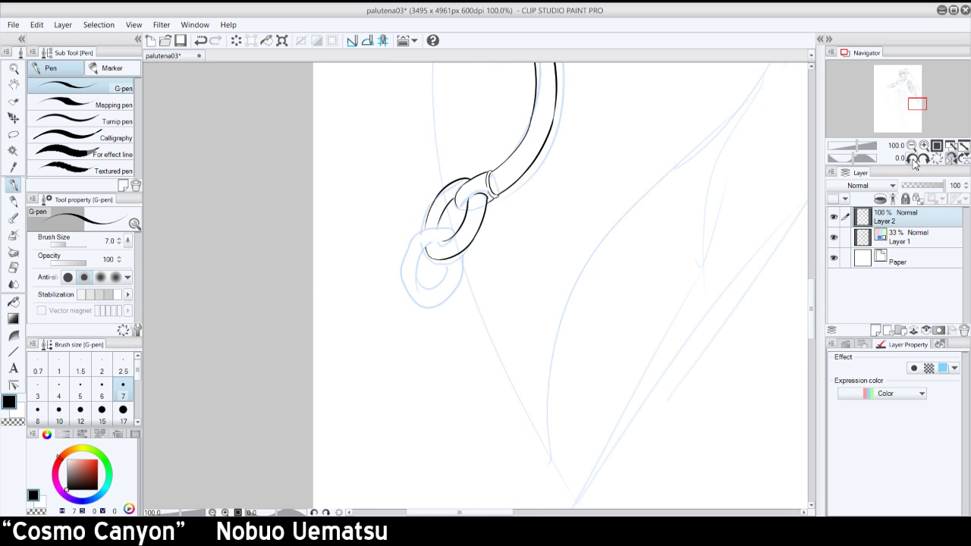
{"action": "double_click", "coordinate": [913, 161]}
{"action": "left_click_drag", "start_coordinate": [397, 218], "coordinate": [401, 264]}
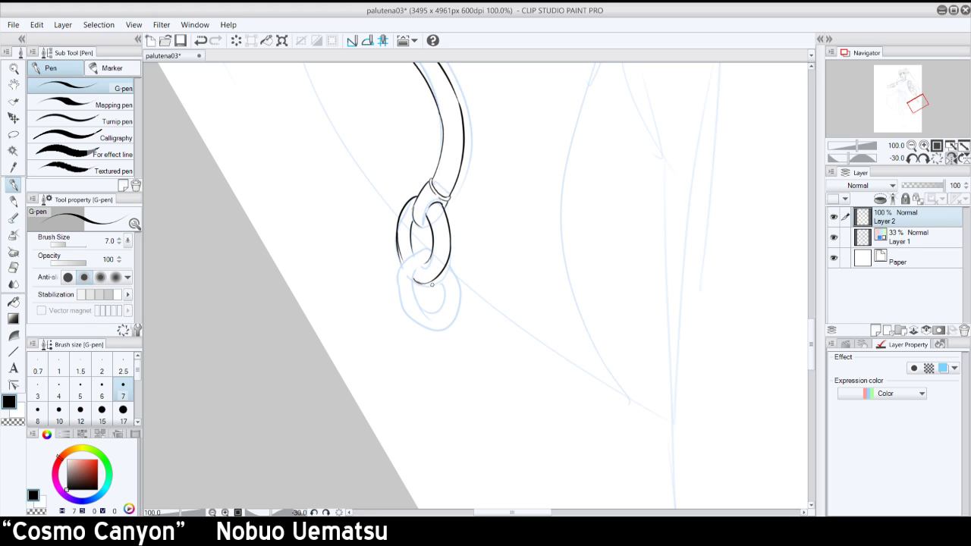
{"action": "key", "text": "ctrl+z"}
{"action": "key", "text": "ctrl+z"}
{"action": "left_click_drag", "start_coordinate": [414, 278], "coordinate": [431, 283]}
{"action": "key", "text": "ctrl+z"}
{"action": "key", "text": "ctrl+z"}
{"action": "key", "text": "ctrl+z"}
{"action": "key", "text": "ctrl+z"}
- Ink the top arc of the second chain link and continue its outer edge down one side
{"action": "mouse_move", "coordinate": [417, 198]}
{"action": "left_mouse_down"}
{"action": "mouse_move", "coordinate": [401, 272]}
{"action": "mouse_move", "coordinate": [404, 308]}
{"action": "left_mouse_up"}
{"action": "key", "text": "ctrl+z"}
{"action": "key", "text": "ctrl+z"}
{"action": "left_click_drag", "start_coordinate": [404, 264], "coordinate": [411, 314]}
{"action": "key", "text": "ctrl+z"}
{"action": "left_click_drag", "start_coordinate": [403, 262], "coordinate": [410, 315]}
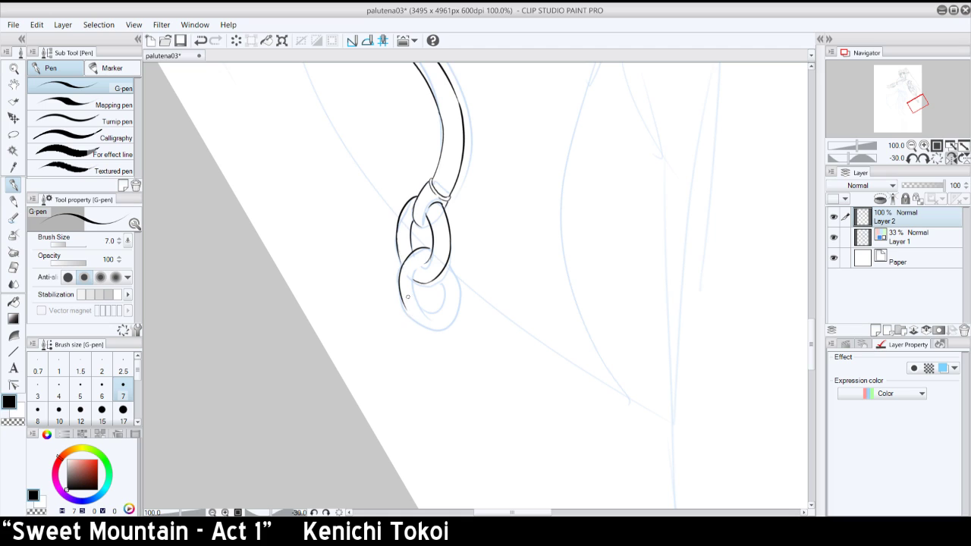
{"action": "key", "text": "ctrl+z"}
{"action": "left_click_drag", "start_coordinate": [403, 261], "coordinate": [409, 313]}
{"action": "key", "text": "ctrl+z"}
- Ink the opposite outer side of the second link below the first link's end
{"action": "left_click_drag", "start_coordinate": [433, 247], "coordinate": [458, 305]}
{"action": "key", "text": "ctrl+z"}
{"action": "key", "text": "ctrl+z"}
{"action": "left_click_drag", "start_coordinate": [447, 261], "coordinate": [458, 309]}
{"action": "key", "text": "ctrl+z"}
{"action": "left_click_drag", "start_coordinate": [448, 260], "coordinate": [457, 307]}
- Straighten the view and extend the second link's outer edge around its lower curve
{"action": "left_click", "coordinate": [930, 158]}
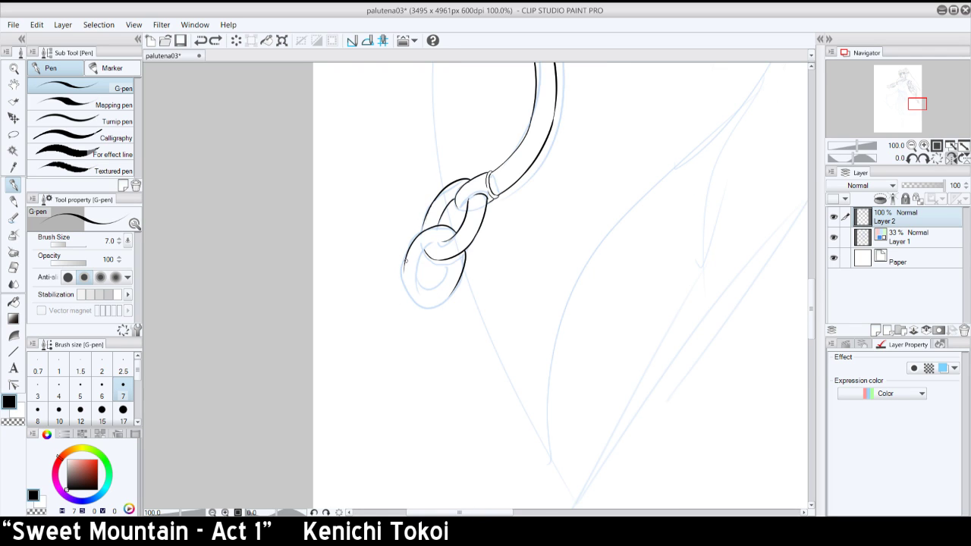
{"action": "mouse_move", "coordinate": [418, 260]}
{"action": "left_mouse_down"}
{"action": "mouse_move", "coordinate": [425, 299]}
{"action": "mouse_move", "coordinate": [406, 278]}
{"action": "mouse_move", "coordinate": [424, 298]}
{"action": "mouse_move", "coordinate": [448, 293]}
{"action": "mouse_move", "coordinate": [425, 301]}
{"action": "mouse_move", "coordinate": [451, 282]}
{"action": "mouse_move", "coordinate": [438, 302]}
{"action": "mouse_move", "coordinate": [447, 293]}
{"action": "left_mouse_up"}
{"action": "key", "text": "ctrl+z"}
{"action": "key", "text": "ctrl+z"}
{"action": "key", "text": "ctrl+z"}
{"action": "key", "text": "ctrl+z"}
{"action": "key", "text": "ctrl+z"}
{"action": "key", "text": "ctrl+z"}
{"action": "key", "text": "ctrl+z"}
{"action": "key", "text": "ctrl+z"}
- Unmirror and rotate the view, and close the remaining gap in the second link's outer edge
{"action": "left_click", "coordinate": [952, 158]}
{"action": "left_click", "coordinate": [925, 160]}
{"action": "left_click", "coordinate": [926, 160]}
{"action": "left_click", "coordinate": [925, 160]}
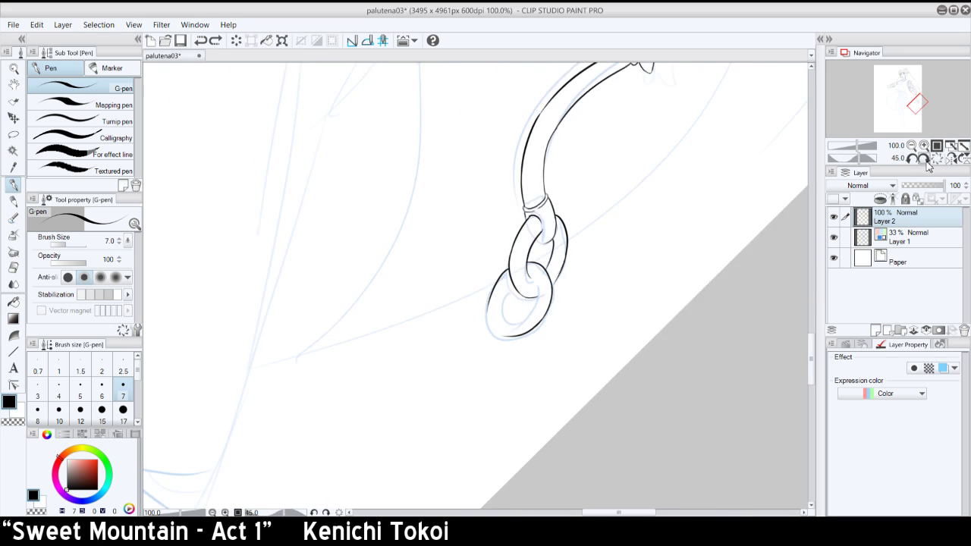
{"action": "left_click", "coordinate": [925, 160]}
{"action": "left_click", "coordinate": [926, 160]}
{"action": "mouse_move", "coordinate": [475, 345]}
{"action": "left_mouse_down"}
{"action": "mouse_move", "coordinate": [490, 299]}
{"action": "mouse_move", "coordinate": [471, 338]}
{"action": "mouse_move", "coordinate": [481, 303]}
{"action": "left_mouse_up"}
{"action": "key", "text": "ctrl+z"}
{"action": "key", "text": "ctrl+z"}
{"action": "key", "text": "ctrl+z"}
{"action": "left_click", "coordinate": [937, 158]}
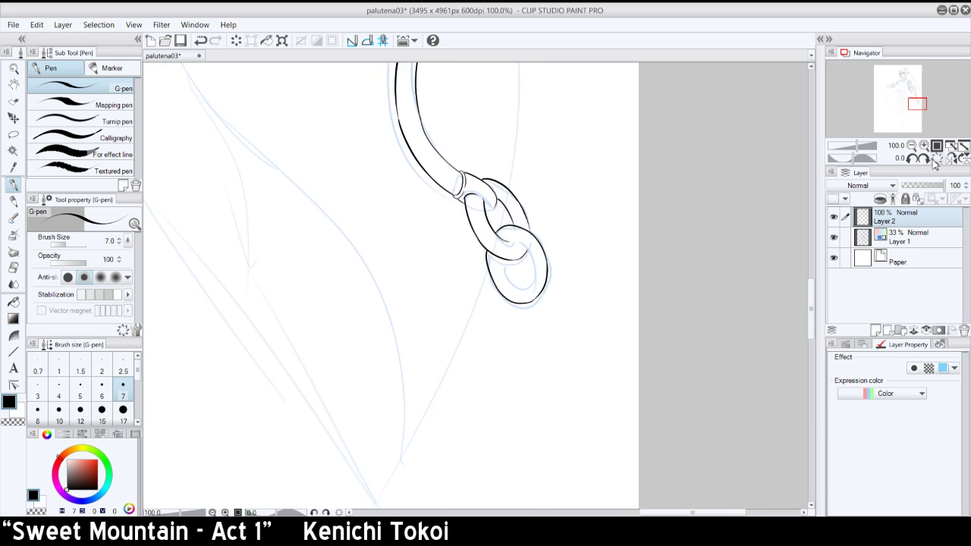
- Thicken the left outer edge of the second chain link
{"action": "left_click_drag", "start_coordinate": [487, 248], "coordinate": [506, 305]}
{"action": "key", "text": "ctrl+z"}
{"action": "left_click_drag", "start_coordinate": [486, 252], "coordinate": [514, 302]}
{"action": "key", "text": "ctrl+z"}
{"action": "left_click_drag", "start_coordinate": [486, 253], "coordinate": [502, 297]}
- Ink the inner opening of the second link and the small details where the two links cross
{"action": "mouse_move", "coordinate": [500, 259]}
{"action": "left_mouse_down"}
{"action": "mouse_move", "coordinate": [521, 288]}
{"action": "mouse_move", "coordinate": [533, 279]}
{"action": "mouse_move", "coordinate": [522, 245]}
{"action": "mouse_move", "coordinate": [529, 255]}
{"action": "left_mouse_up"}
{"action": "key", "text": "ctrl+z"}
{"action": "key", "text": "ctrl+z"}
{"action": "key", "text": "ctrl+z"}
{"action": "key", "text": "ctrl+z"}
{"action": "key", "text": "ctrl+z"}
{"action": "key", "text": "ctrl+z"}
{"action": "key", "text": "ctrl+z"}
{"action": "key", "text": "ctrl+z"}
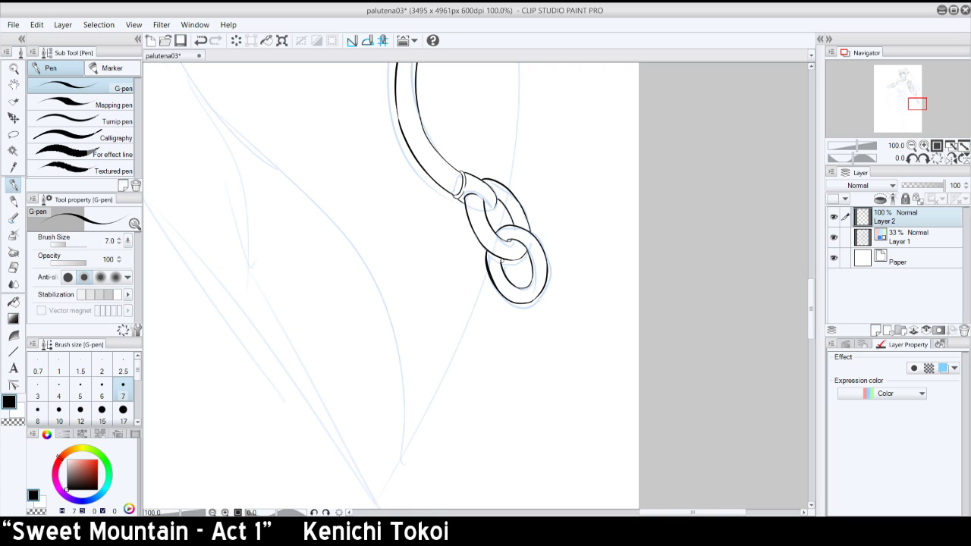
- Hide the blue sketch to touch up the strap loop's crossing with the first link, review the figure, and show the sketch again
{"action": "left_click", "coordinate": [834, 237]}
{"action": "left_click_drag", "start_coordinate": [486, 209], "coordinate": [497, 203]}
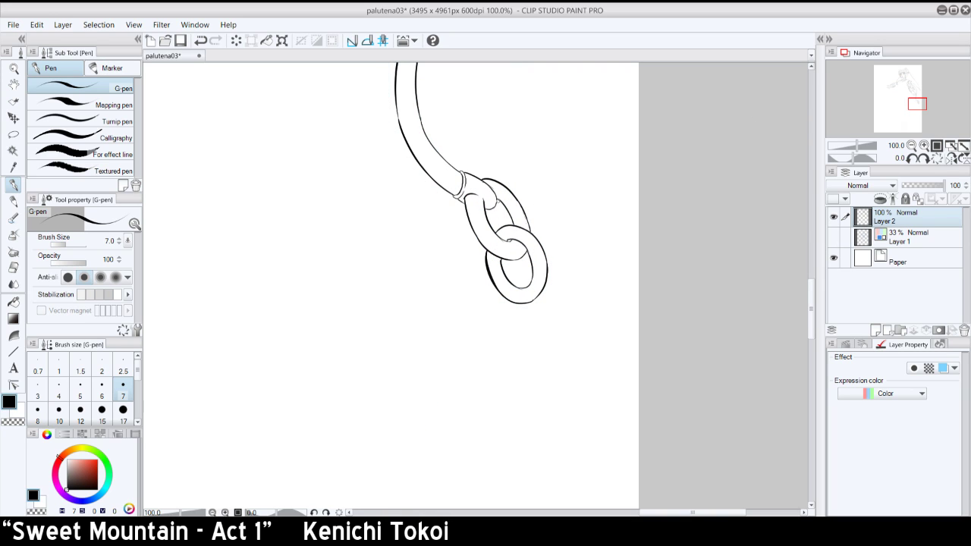
{"action": "left_click", "coordinate": [912, 146]}
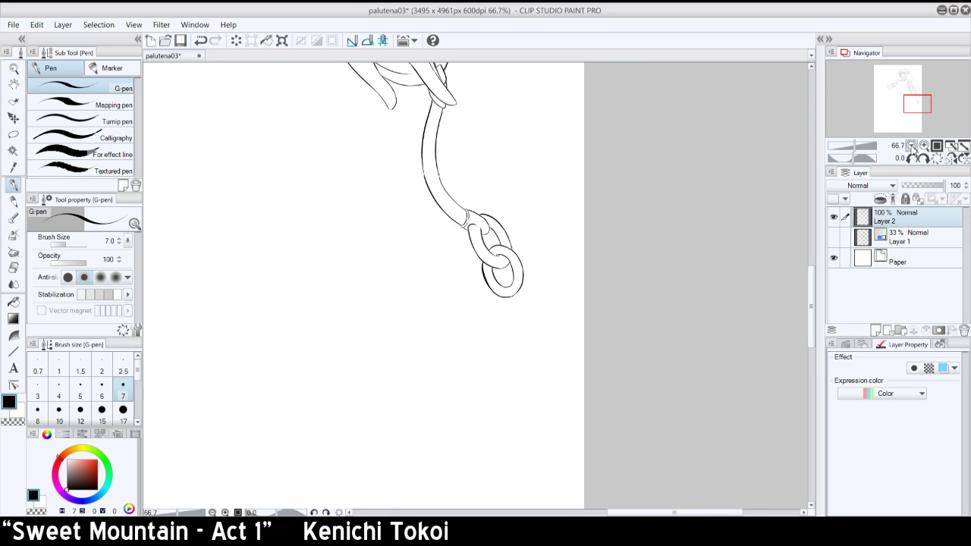
{"action": "left_click", "coordinate": [912, 145]}
{"action": "left_click", "coordinate": [911, 146]}
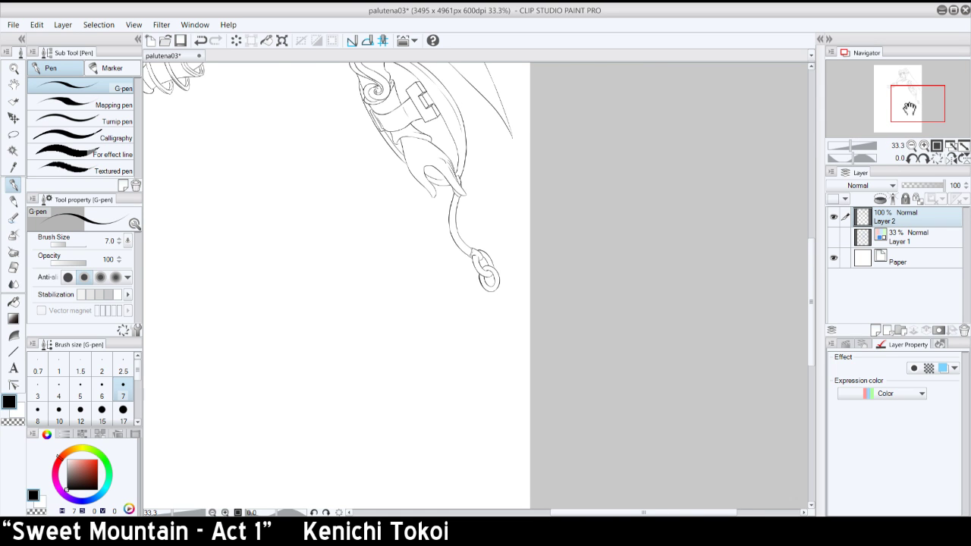
{"action": "left_click_drag", "start_coordinate": [908, 107], "coordinate": [903, 88]}
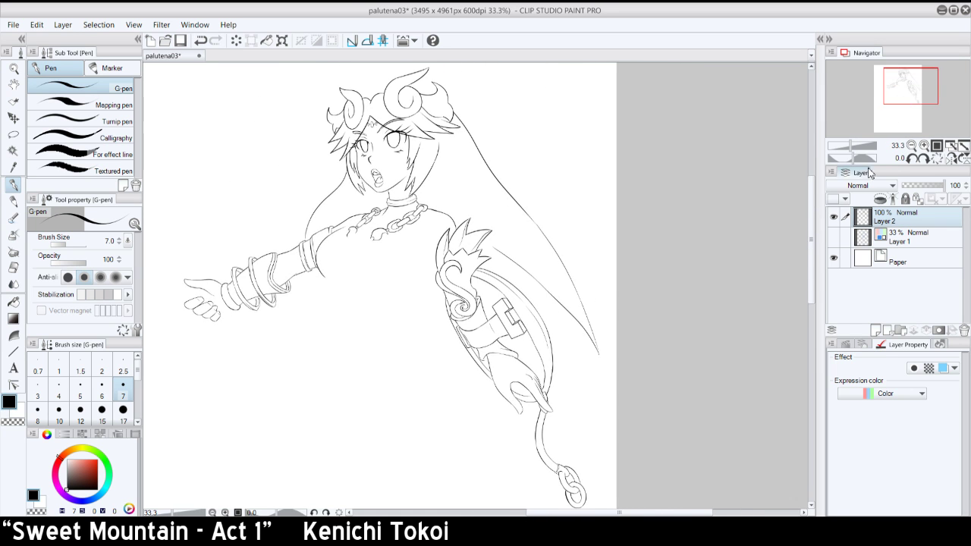
{"action": "left_click", "coordinate": [834, 236]}
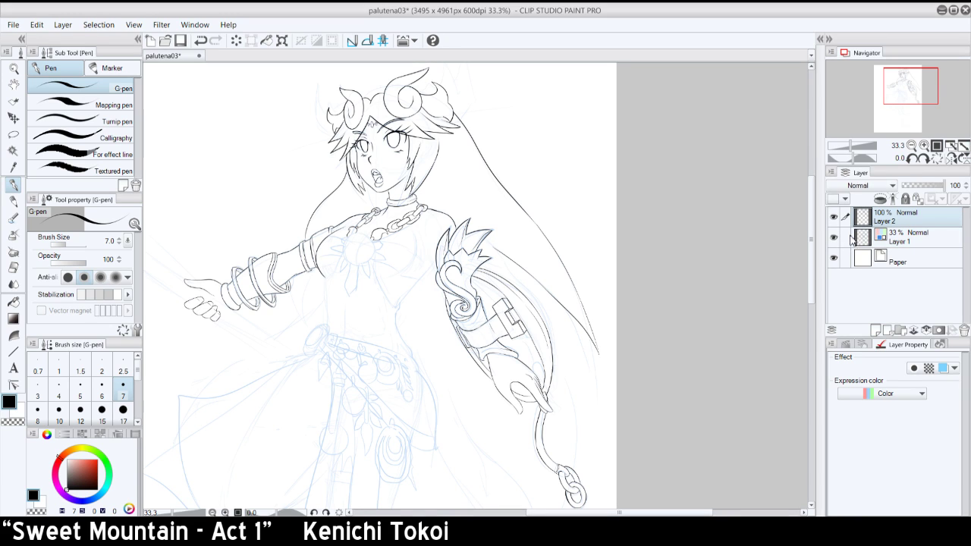
- Rotate the view at the head and ink the arc of the crown between the two curled horn-like hair ornaments
{"action": "left_click", "coordinate": [924, 145]}
{"action": "left_click_drag", "start_coordinate": [908, 93], "coordinate": [895, 68]}
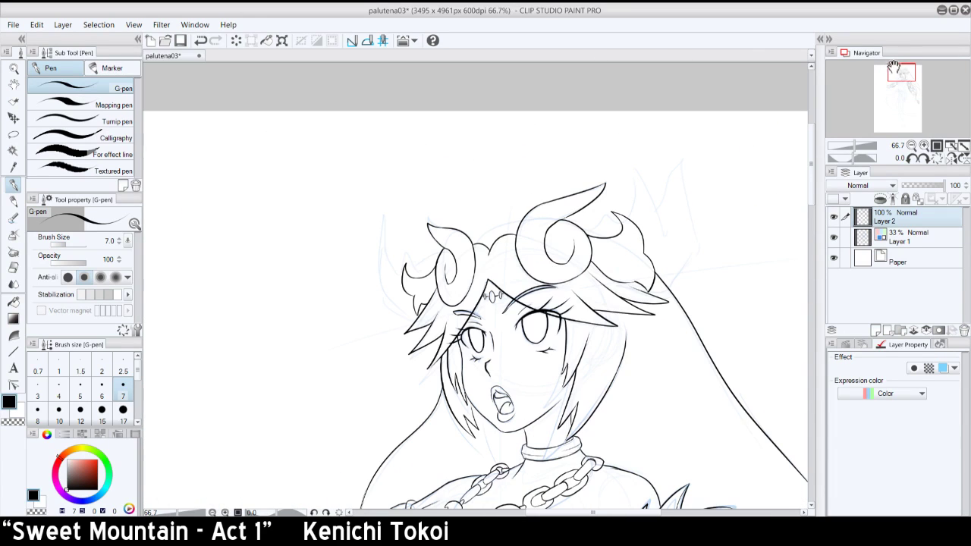
{"action": "left_click", "coordinate": [912, 159]}
{"action": "left_click", "coordinate": [912, 159]}
{"action": "left_click", "coordinate": [912, 158]}
{"action": "left_click", "coordinate": [912, 158]}
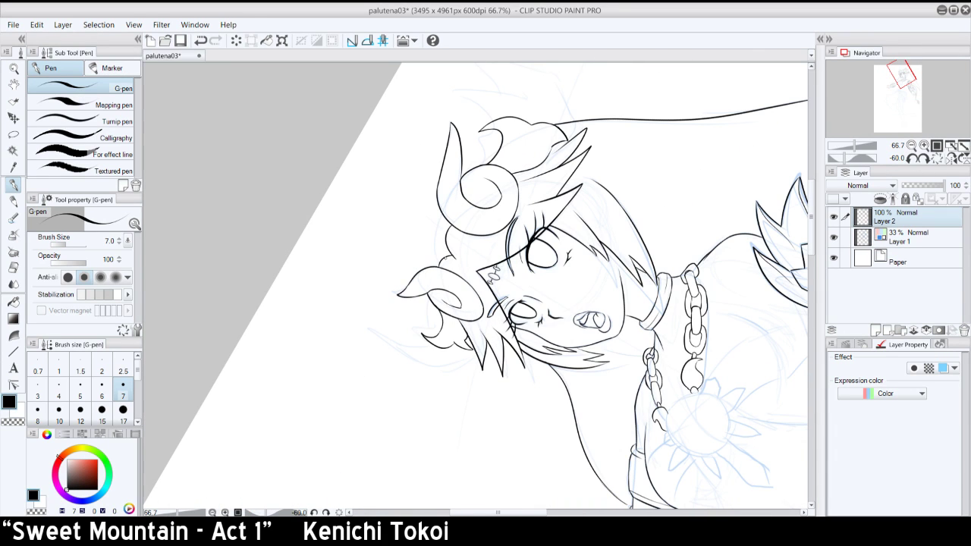
{"action": "left_click_drag", "start_coordinate": [437, 257], "coordinate": [433, 214]}
{"action": "left_click", "coordinate": [914, 159]}
{"action": "mouse_move", "coordinate": [385, 213]}
{"action": "left_mouse_down"}
{"action": "mouse_move", "coordinate": [387, 168]}
{"action": "mouse_move", "coordinate": [388, 181]}
{"action": "left_mouse_up"}
{"action": "key", "text": "ctrl+z"}
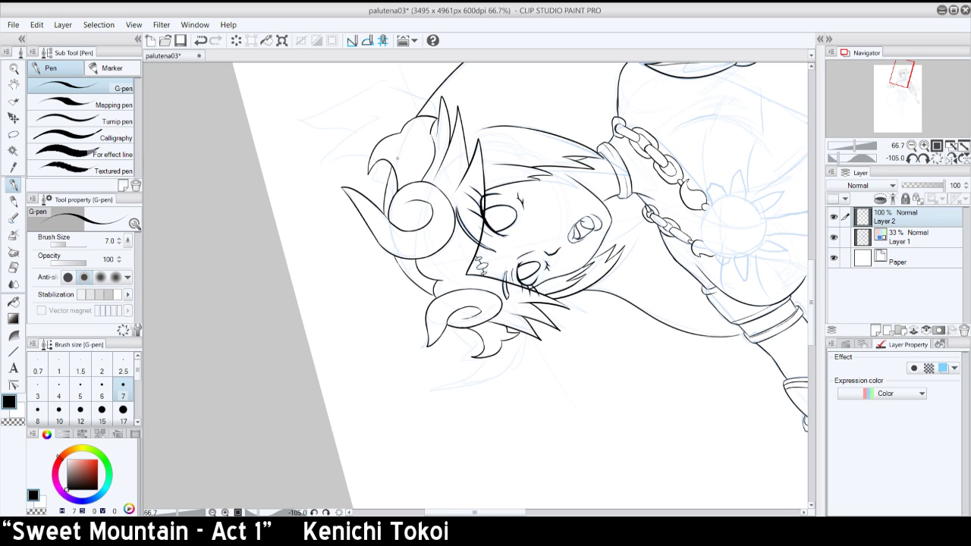
{"action": "left_click", "coordinate": [931, 158]}
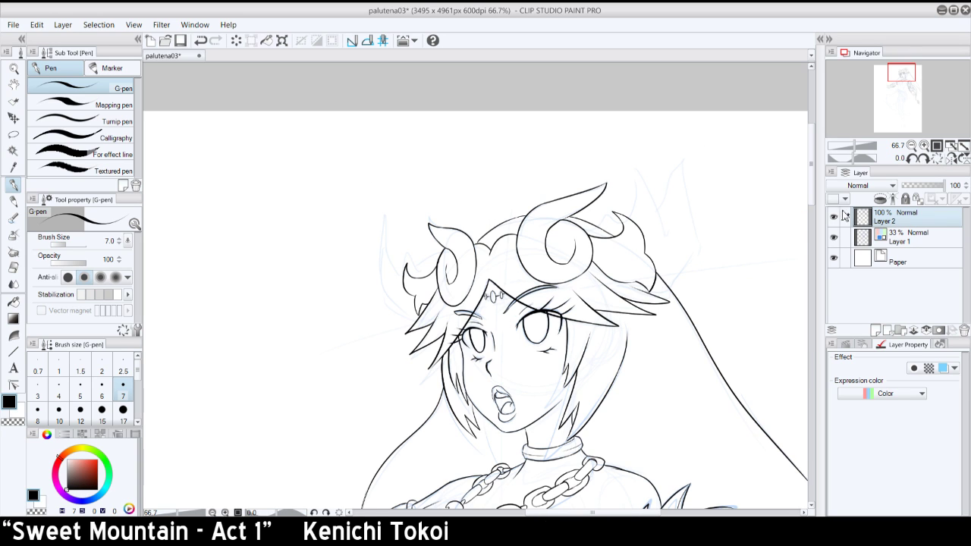
- Hide the blue sketch layer and examine the inked head, arms and chain at 33.3% zoom
{"action": "left_click", "coordinate": [834, 237]}
{"action": "left_click", "coordinate": [912, 144]}
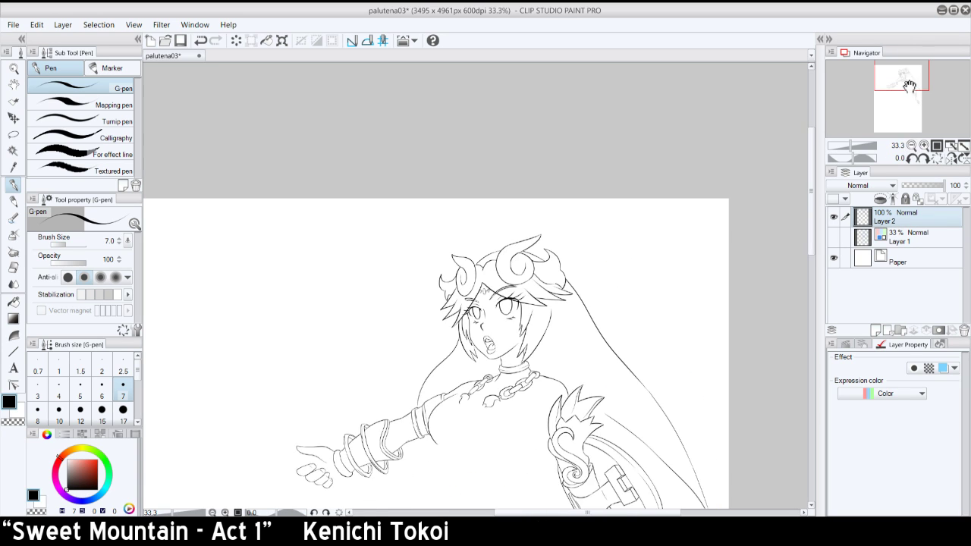
{"action": "left_click_drag", "start_coordinate": [909, 86], "coordinate": [904, 96]}
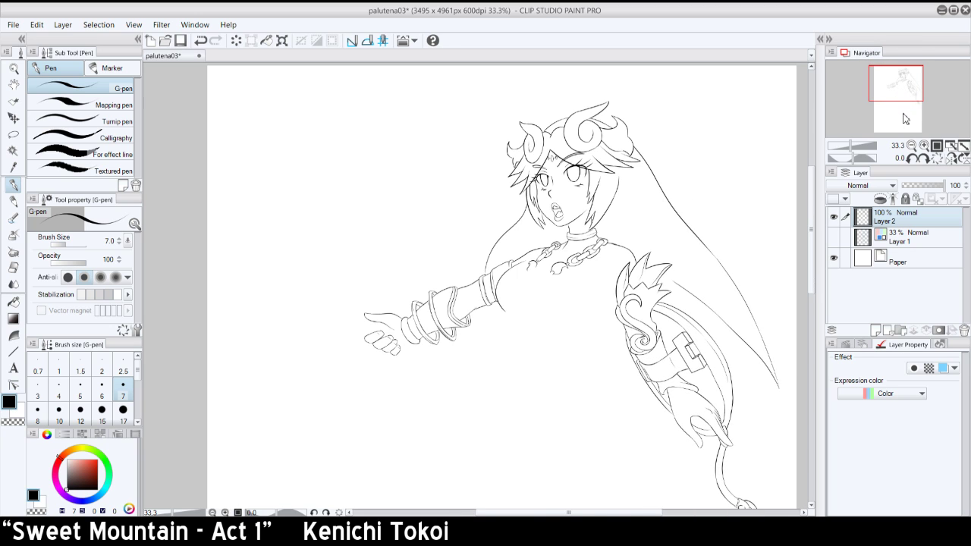
- Show the Layer 1 sketch and ink the left edge of the round chest pendant with the G-pen
{"action": "left_click", "coordinate": [835, 237]}
{"action": "left_click", "coordinate": [924, 145]}
{"action": "left_click", "coordinate": [923, 145]}
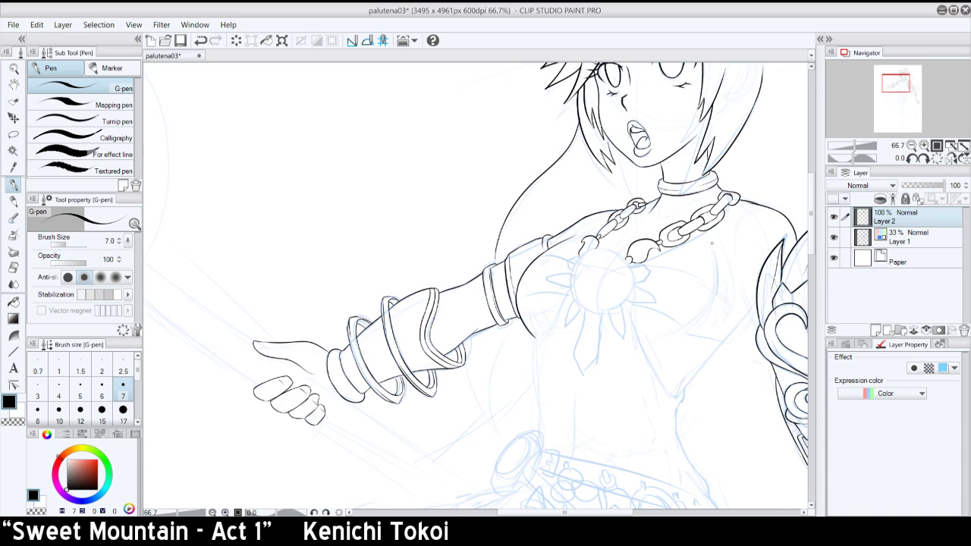
{"action": "left_click_drag", "start_coordinate": [584, 256], "coordinate": [578, 317]}
{"action": "key", "text": "ctrl+z"}
{"action": "left_click_drag", "start_coordinate": [597, 249], "coordinate": [578, 303]}
{"action": "key", "text": "ctrl+z"}
{"action": "key", "text": "ctrl+y"}
{"action": "key", "text": "ctrl+z"}
{"action": "key", "text": "ctrl+y"}
{"action": "key", "text": "ctrl+z"}
{"action": "key", "text": "ctrl+y"}
{"action": "key", "text": "ctrl+z"}
{"action": "key", "text": "ctrl+y"}
{"action": "key", "text": "ctrl+z"}
- Mirror the canvas and begin inking the opposite edge of the round pendant's outline
{"action": "left_click", "coordinate": [949, 158]}
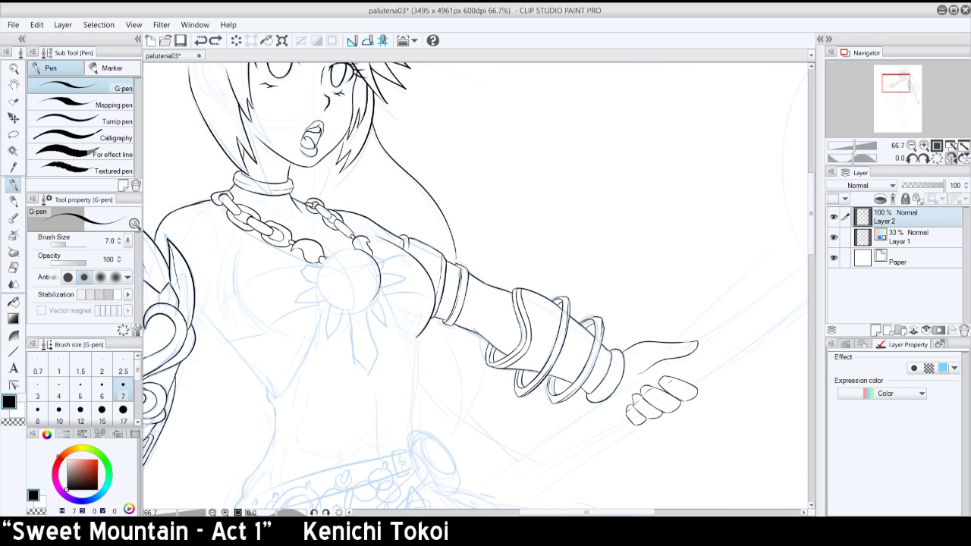
{"action": "key", "text": "ctrl+y"}
{"action": "key", "text": "ctrl+z"}
{"action": "key", "text": "ctrl+y"}
{"action": "key", "text": "ctrl+z"}
{"action": "key", "text": "ctrl+y"}
{"action": "key", "text": "ctrl+z"}
{"action": "key", "text": "ctrl+y"}
{"action": "mouse_move", "coordinate": [325, 270]}
{"action": "left_mouse_down"}
{"action": "mouse_move", "coordinate": [356, 313]}
{"action": "mouse_move", "coordinate": [326, 291]}
{"action": "mouse_move", "coordinate": [341, 305]}
{"action": "mouse_move", "coordinate": [362, 301]}
{"action": "mouse_move", "coordinate": [332, 294]}
{"action": "mouse_move", "coordinate": [360, 307]}
{"action": "left_mouse_up"}
{"action": "key", "text": "ctrl+z"}
{"action": "key", "text": "ctrl+z"}
{"action": "key", "text": "ctrl+z"}
- Ink the rest of the pendant's side and lower edge, following the sketched circle
{"action": "left_click", "coordinate": [923, 158]}
{"action": "left_click", "coordinate": [923, 146]}
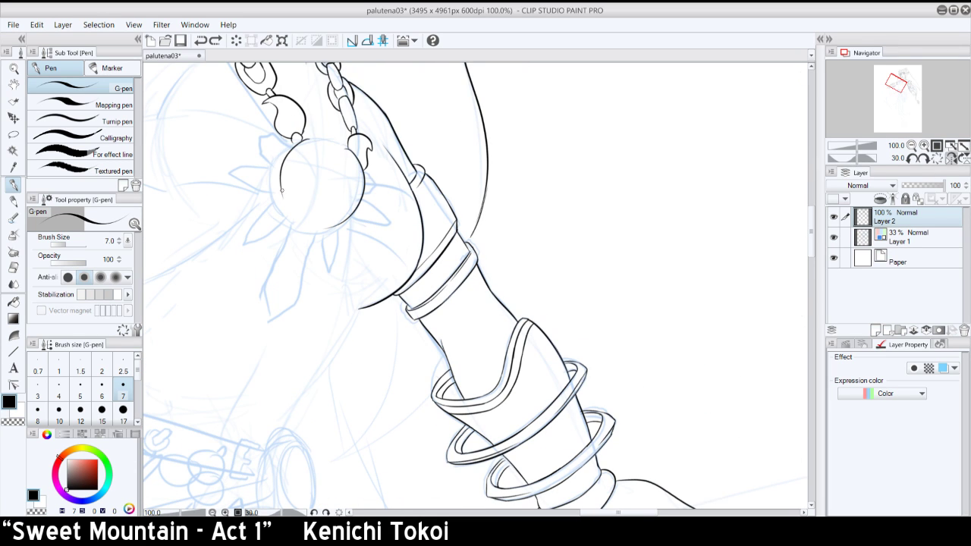
{"action": "left_click_drag", "start_coordinate": [282, 190], "coordinate": [303, 223]}
{"action": "key", "text": "ctrl+z"}
{"action": "left_click_drag", "start_coordinate": [281, 189], "coordinate": [305, 220]}
{"action": "key", "text": "ctrl+z"}
{"action": "key", "text": "ctrl+z"}
{"action": "mouse_move", "coordinate": [281, 189]}
{"action": "left_mouse_down"}
{"action": "mouse_move", "coordinate": [305, 224]}
{"action": "mouse_move", "coordinate": [335, 225]}
{"action": "mouse_move", "coordinate": [418, 79]}
{"action": "mouse_move", "coordinate": [457, 86]}
{"action": "mouse_move", "coordinate": [446, 121]}
{"action": "mouse_move", "coordinate": [461, 138]}
{"action": "left_mouse_up"}
{"action": "key", "text": "ctrl+z"}
{"action": "key", "text": "ctrl+z"}
{"action": "key", "text": "ctrl+z"}
{"action": "key", "text": "ctrl+z"}
{"action": "key", "text": "ctrl+z"}
{"action": "key", "text": "ctrl+z"}
{"action": "key", "text": "ctrl+z"}
- Thicken the pendant's side outline and extend its upper edge toward the chain clasps
{"action": "left_click_drag", "start_coordinate": [453, 82], "coordinate": [445, 112]}
{"action": "key", "text": "ctrl+z"}
{"action": "key", "text": "ctrl+z"}
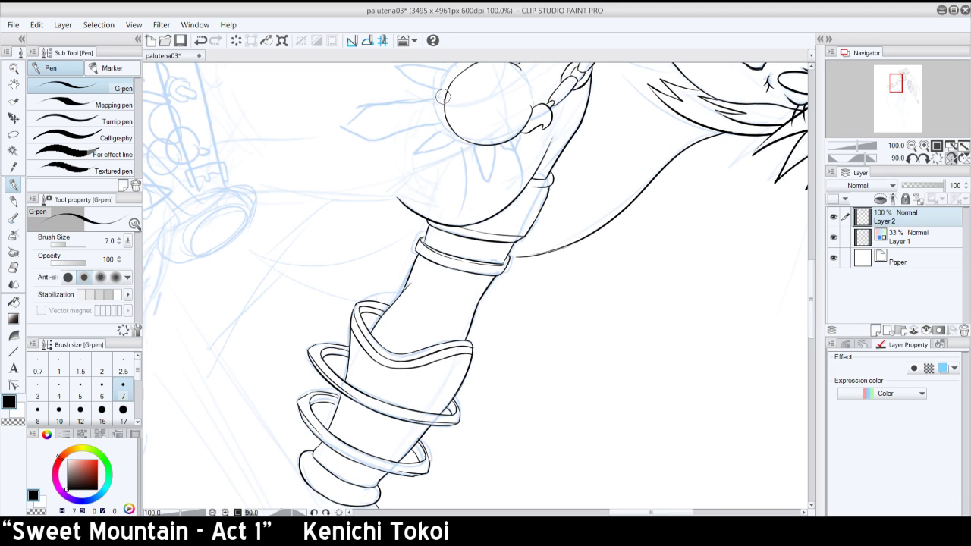
{"action": "left_click", "coordinate": [937, 159]}
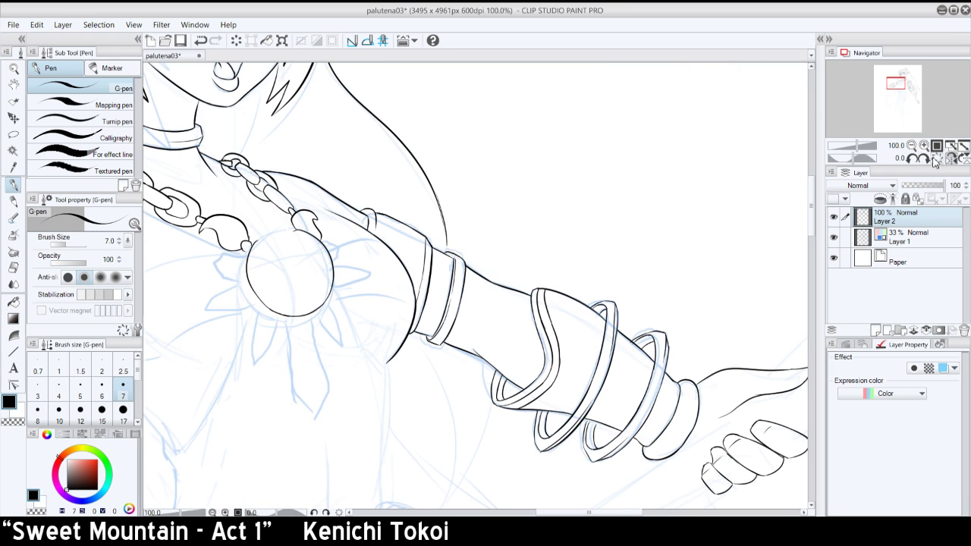
{"action": "mouse_move", "coordinate": [248, 246]}
{"action": "left_mouse_down"}
{"action": "mouse_move", "coordinate": [252, 289]}
{"action": "mouse_move", "coordinate": [249, 271]}
{"action": "mouse_move", "coordinate": [271, 308]}
{"action": "left_mouse_up"}
{"action": "key", "text": "ctrl+z"}
{"action": "key", "text": "ctrl+z"}
{"action": "left_click_drag", "start_coordinate": [261, 233], "coordinate": [285, 228]}
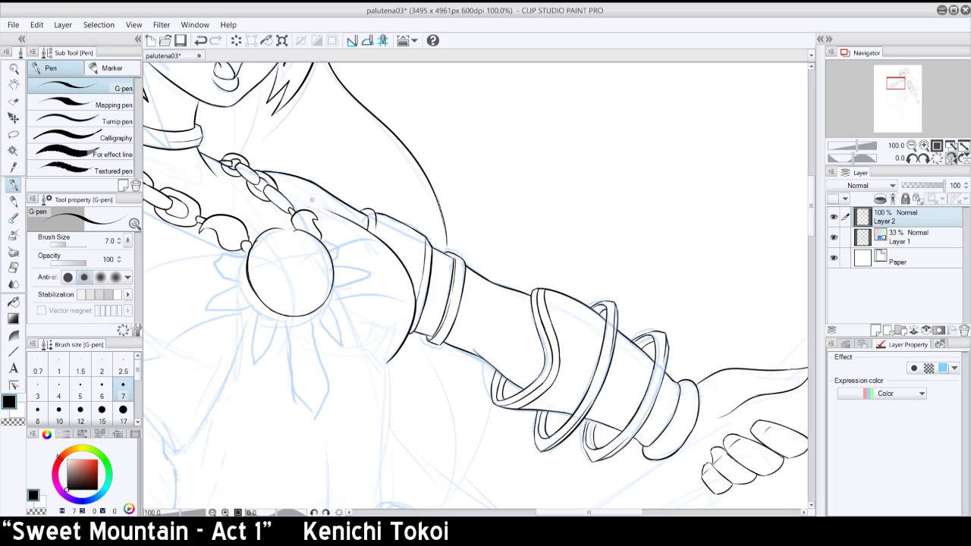
- Close the gap in the pendant's upper edge between the two chain clasps and unmirror the canvas
{"action": "left_click", "coordinate": [914, 160]}
{"action": "left_click", "coordinate": [915, 160]}
{"action": "mouse_move", "coordinate": [897, 85]}
{"action": "left_mouse_down"}
{"action": "mouse_move", "coordinate": [897, 97]}
{"action": "mouse_move", "coordinate": [900, 82]}
{"action": "left_mouse_up"}
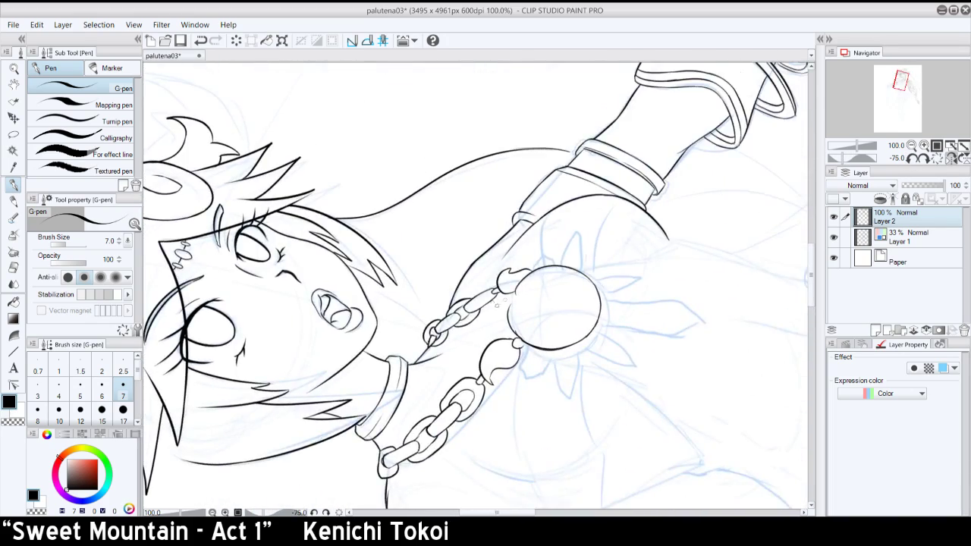
{"action": "key", "text": "ctrl+z"}
{"action": "key", "text": "ctrl+z"}
{"action": "left_click_drag", "start_coordinate": [517, 285], "coordinate": [506, 317]}
{"action": "left_click", "coordinate": [933, 162]}
{"action": "left_click", "coordinate": [951, 158]}
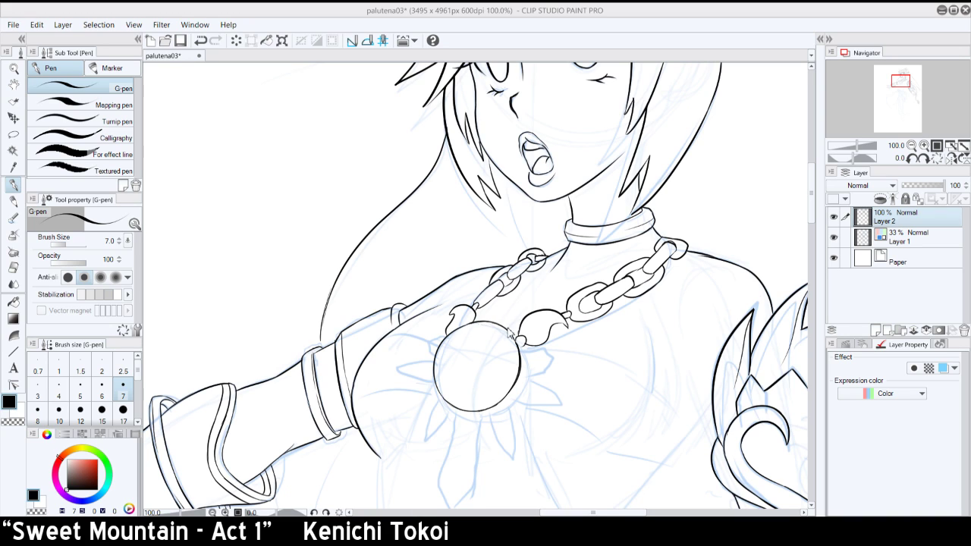
- Ink the left and lower arcs of a smaller inner circle inside the pendant
{"action": "left_click_drag", "start_coordinate": [459, 335], "coordinate": [443, 373]}
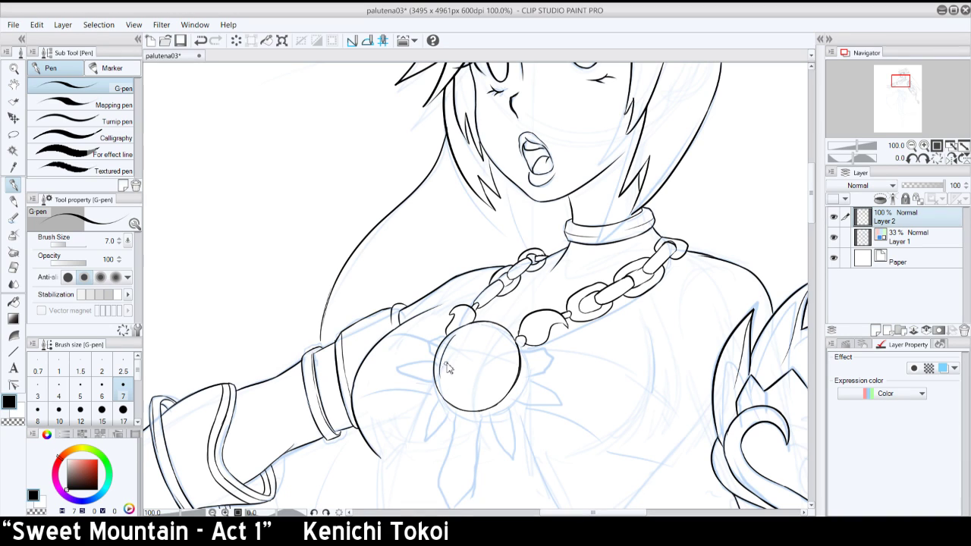
{"action": "key", "text": "ctrl+z"}
{"action": "mouse_move", "coordinate": [459, 335]}
{"action": "left_mouse_down"}
{"action": "mouse_move", "coordinate": [443, 373]}
{"action": "mouse_move", "coordinate": [449, 393]}
{"action": "mouse_move", "coordinate": [490, 390]}
{"action": "left_mouse_up"}
{"action": "key", "text": "ctrl+z"}
{"action": "key", "text": "ctrl+z"}
{"action": "key", "text": "ctrl+z"}
{"action": "key", "text": "ctrl+z"}
{"action": "key", "text": "ctrl+z"}
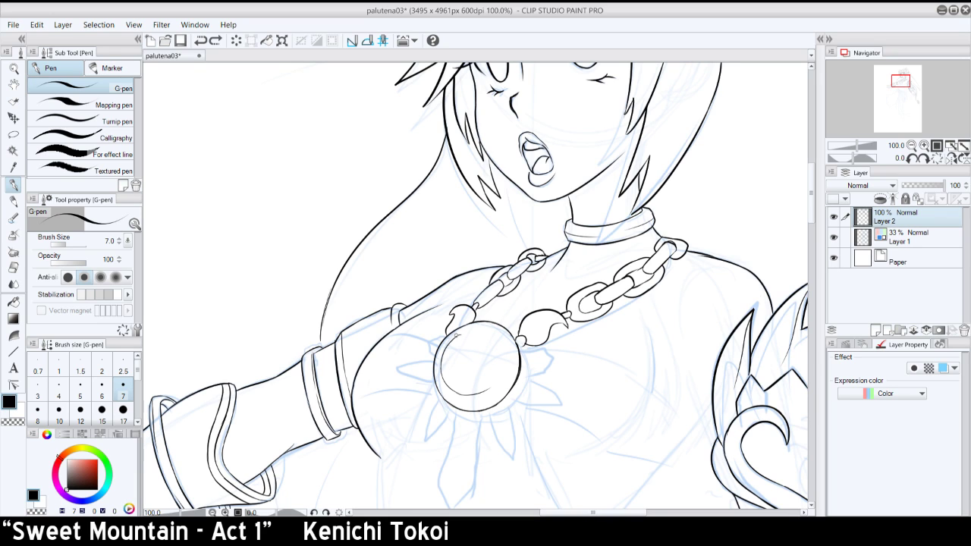
- Continue the pendant's inner circle with its upper and remaining side arcs, using the mirrored view
{"action": "left_click_drag", "start_coordinate": [455, 337], "coordinate": [493, 339]}
{"action": "left_click_drag", "start_coordinate": [487, 389], "coordinate": [495, 364]}
{"action": "key", "text": "ctrl+z"}
{"action": "key", "text": "ctrl+z"}
{"action": "left_click", "coordinate": [947, 158]}
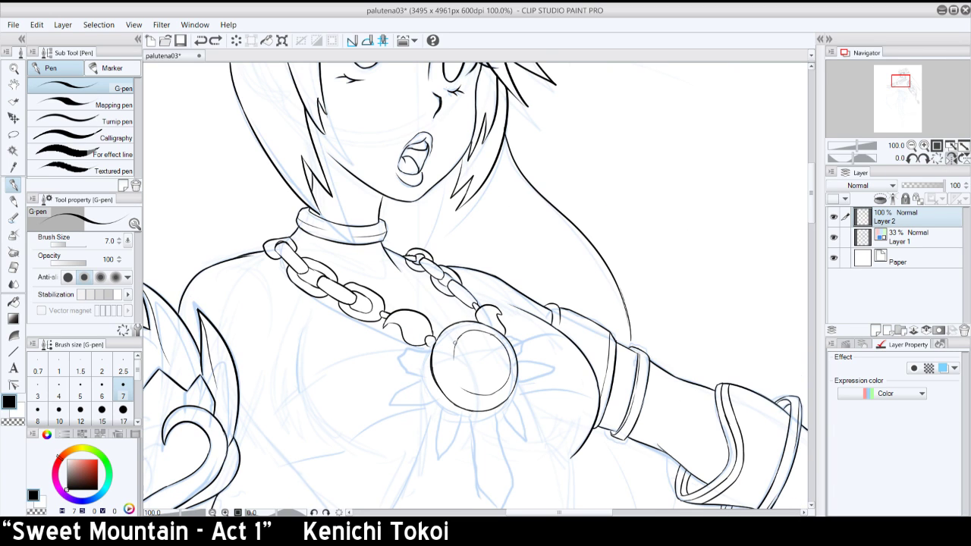
{"action": "mouse_move", "coordinate": [455, 340]}
{"action": "left_mouse_down"}
{"action": "mouse_move", "coordinate": [464, 389]}
{"action": "mouse_move", "coordinate": [454, 342]}
{"action": "left_mouse_up"}
{"action": "key", "text": "ctrl+z"}
{"action": "key", "text": "ctrl+z"}
{"action": "left_click_drag", "start_coordinate": [469, 392], "coordinate": [454, 337]}
- Refine the inner circle's side, lower and upper arcs so its outline closes smoothly
{"action": "scroll", "coordinate": [478, 300], "scroll_direction": "up", "scroll_amount": 1}
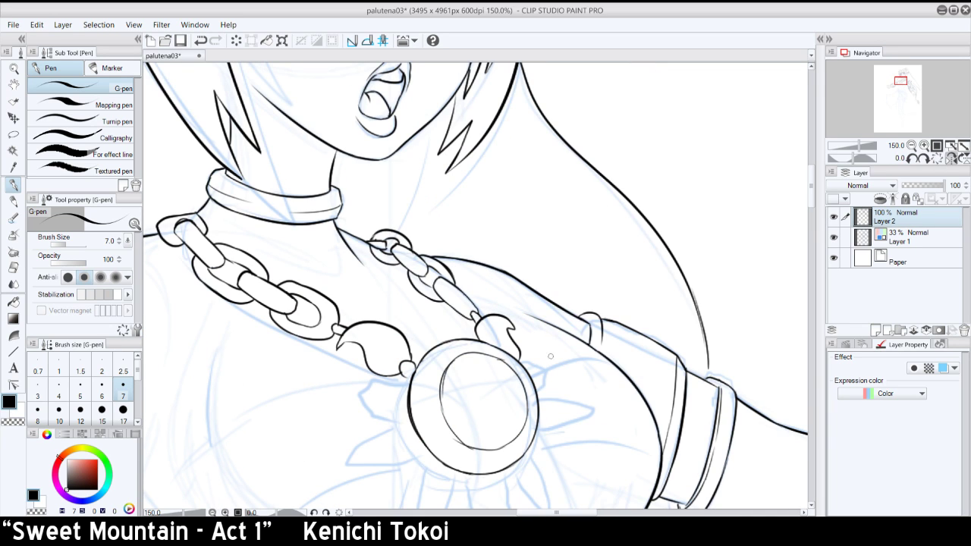
{"action": "left_click_drag", "start_coordinate": [453, 428], "coordinate": [490, 456]}
{"action": "key", "text": "ctrl+z"}
{"action": "key", "text": "ctrl+z"}
{"action": "key", "text": "ctrl+z"}
{"action": "key", "text": "ctrl+z"}
{"action": "mouse_move", "coordinate": [451, 426]}
{"action": "left_mouse_down"}
{"action": "mouse_move", "coordinate": [476, 440]}
{"action": "mouse_move", "coordinate": [449, 422]}
{"action": "mouse_move", "coordinate": [455, 435]}
{"action": "mouse_move", "coordinate": [452, 347]}
{"action": "mouse_move", "coordinate": [464, 322]}
{"action": "mouse_move", "coordinate": [431, 375]}
{"action": "mouse_move", "coordinate": [450, 361]}
{"action": "mouse_move", "coordinate": [443, 395]}
{"action": "mouse_move", "coordinate": [452, 360]}
{"action": "mouse_move", "coordinate": [442, 394]}
{"action": "left_mouse_up"}
{"action": "key", "text": "ctrl+z"}
{"action": "key", "text": "ctrl+z"}
{"action": "left_click_drag", "start_coordinate": [472, 354], "coordinate": [516, 374]}
{"action": "key", "text": "ctrl+z"}
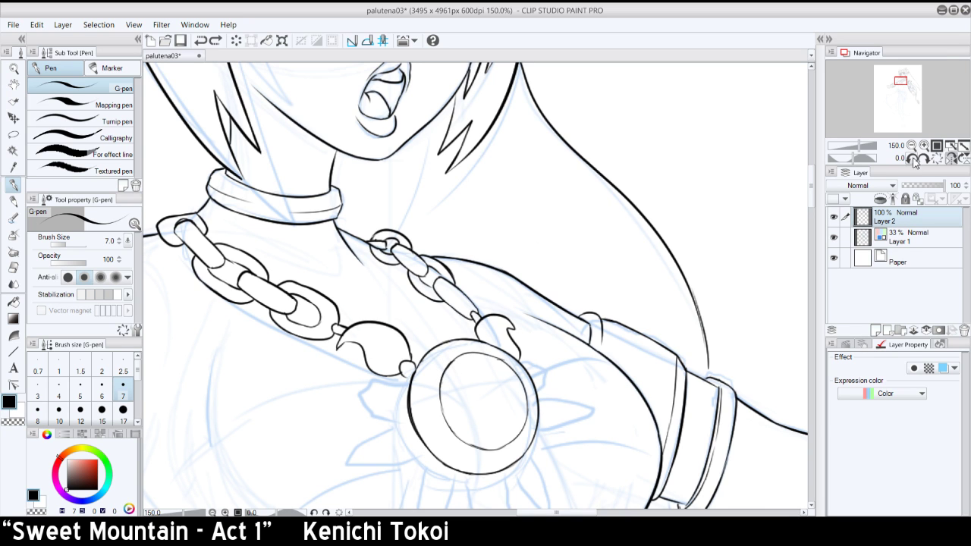
- Touch up the upper edge of the pendant's inner circle and return the canvas to upright
{"action": "left_click", "coordinate": [912, 159]}
{"action": "left_click_drag", "start_coordinate": [543, 289], "coordinate": [555, 253]}
{"action": "left_click_drag", "start_coordinate": [556, 311], "coordinate": [544, 295]}
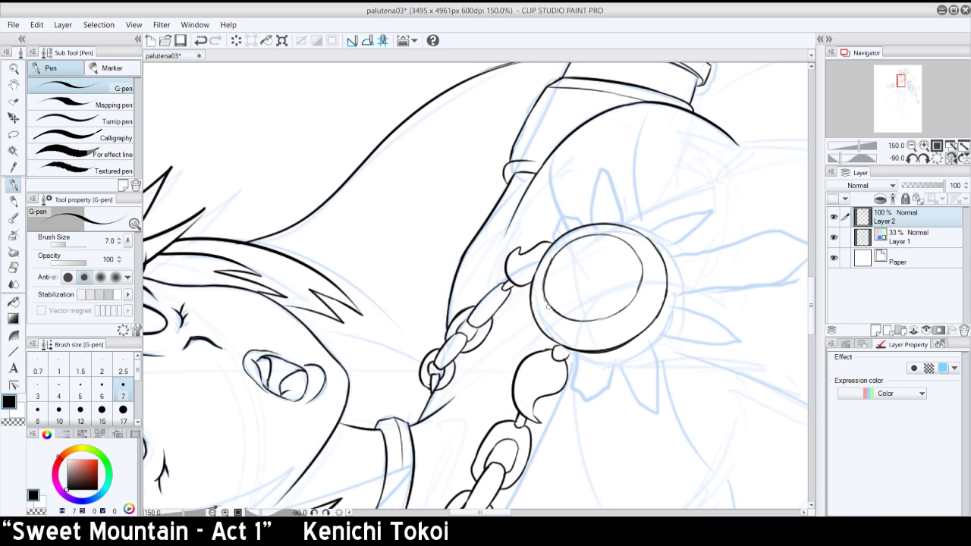
{"action": "left_click", "coordinate": [928, 159]}
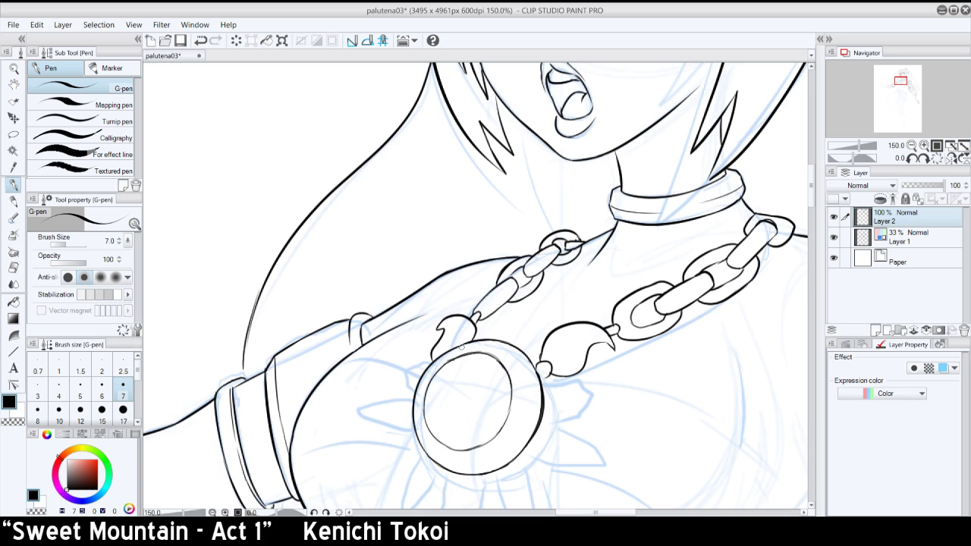
- Ink a small rounded shape hanging from the top of the pendant's inner circle
{"action": "mouse_move", "coordinate": [467, 351]}
{"action": "left_mouse_down"}
{"action": "mouse_move", "coordinate": [474, 373]}
{"action": "mouse_move", "coordinate": [491, 350]}
{"action": "mouse_move", "coordinate": [487, 367]}
{"action": "mouse_move", "coordinate": [489, 356]}
{"action": "mouse_move", "coordinate": [468, 373]}
{"action": "left_mouse_up"}
{"action": "key", "text": "ctrl+z"}
{"action": "key", "text": "ctrl+z"}
{"action": "key", "text": "ctrl+z"}
{"action": "key", "text": "ctrl+z"}
{"action": "mouse_move", "coordinate": [469, 356]}
{"action": "left_mouse_down"}
{"action": "mouse_move", "coordinate": [461, 370]}
{"action": "mouse_move", "coordinate": [486, 367]}
{"action": "mouse_move", "coordinate": [465, 372]}
{"action": "left_mouse_up"}
{"action": "key", "text": "ctrl+z"}
{"action": "key", "text": "ctrl+z"}
{"action": "key", "text": "ctrl+z"}
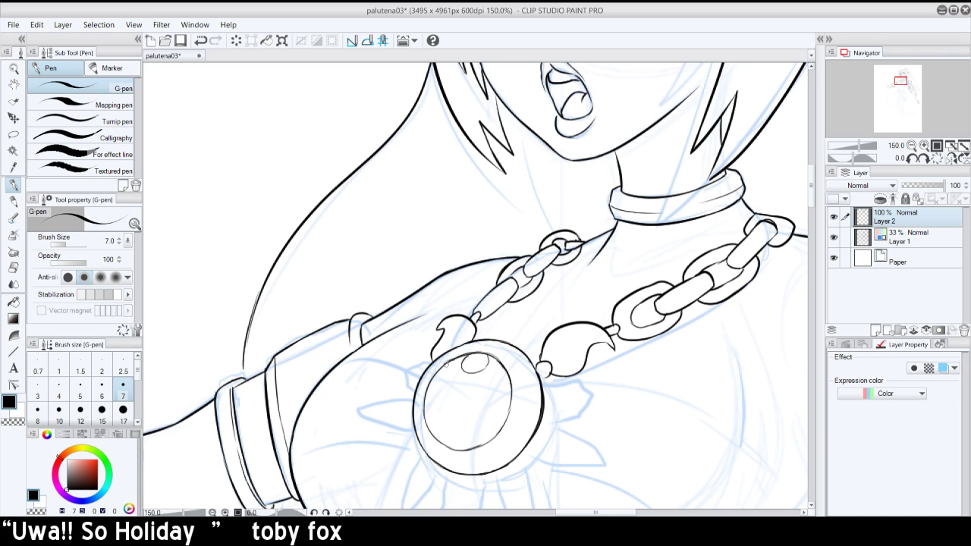
- Ink a curved band around the small rounded shape at the top of the pendant's emblem
{"action": "mouse_move", "coordinate": [453, 361]}
{"action": "left_mouse_down"}
{"action": "mouse_move", "coordinate": [474, 383]}
{"action": "mouse_move", "coordinate": [458, 375]}
{"action": "mouse_move", "coordinate": [483, 380]}
{"action": "mouse_move", "coordinate": [494, 369]}
{"action": "mouse_move", "coordinate": [465, 379]}
{"action": "left_mouse_up"}
{"action": "key", "text": "ctrl+z"}
{"action": "key", "text": "ctrl+z"}
{"action": "key", "text": "ctrl+z"}
{"action": "key", "text": "ctrl+z"}
{"action": "key", "text": "ctrl+z"}
{"action": "key", "text": "ctrl+z"}
- Ink a hooked curl along the left side of the pendant's emblem
{"action": "mouse_move", "coordinate": [456, 381]}
{"action": "left_mouse_down"}
{"action": "mouse_move", "coordinate": [446, 394]}
{"action": "mouse_move", "coordinate": [433, 384]}
{"action": "left_mouse_up"}
{"action": "key", "text": "ctrl+z"}
{"action": "key", "text": "ctrl+z"}
{"action": "left_click_drag", "start_coordinate": [429, 386], "coordinate": [448, 410]}
{"action": "key", "text": "ctrl+z"}
{"action": "mouse_move", "coordinate": [433, 377]}
{"action": "left_mouse_down"}
{"action": "mouse_move", "coordinate": [447, 411]}
{"action": "mouse_move", "coordinate": [471, 413]}
{"action": "left_mouse_up"}
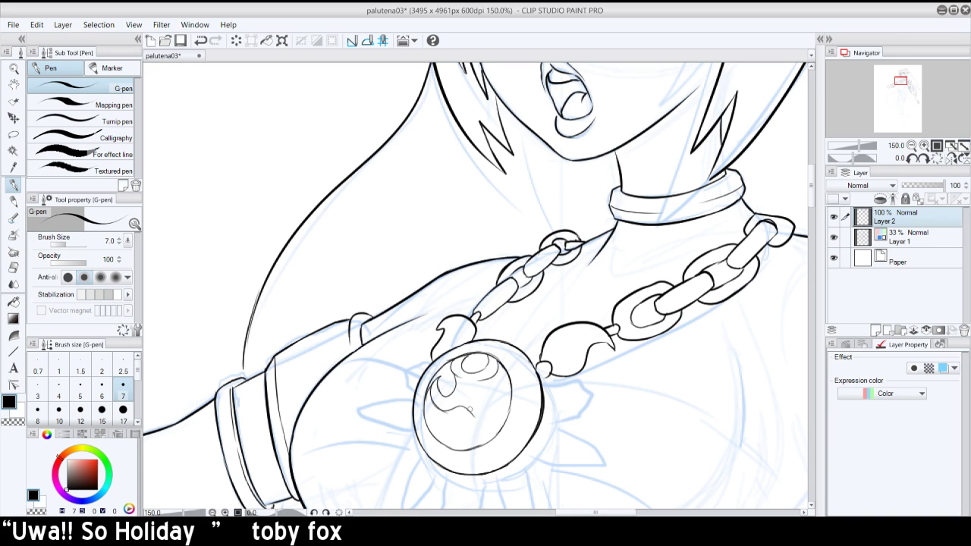
{"action": "key", "text": "ctrl+z"}
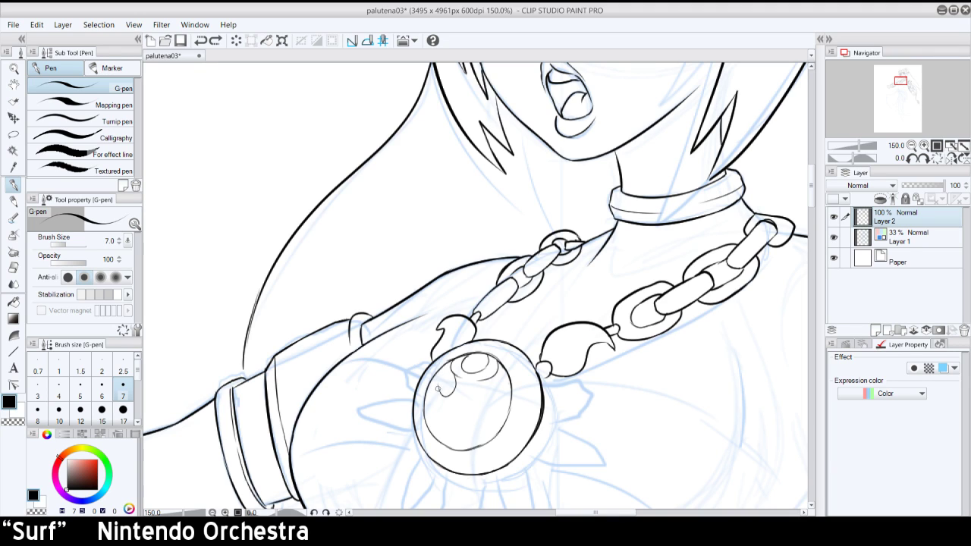
{"action": "left_click_drag", "start_coordinate": [434, 379], "coordinate": [437, 390]}
{"action": "key", "text": "ctrl+z"}
{"action": "key", "text": "ctrl+z"}
{"action": "key", "text": "ctrl+z"}
{"action": "key", "text": "ctrl+z"}
- Ink a matching hooked curl along the right side of the pendant's emblem
{"action": "mouse_move", "coordinate": [446, 370]}
{"action": "left_mouse_down"}
{"action": "mouse_move", "coordinate": [438, 390]}
{"action": "mouse_move", "coordinate": [486, 404]}
{"action": "mouse_move", "coordinate": [497, 381]}
{"action": "mouse_move", "coordinate": [507, 399]}
{"action": "left_mouse_up"}
{"action": "key", "text": "ctrl+z"}
{"action": "key", "text": "ctrl+z"}
{"action": "key", "text": "ctrl+z"}
{"action": "key", "text": "ctrl+z"}
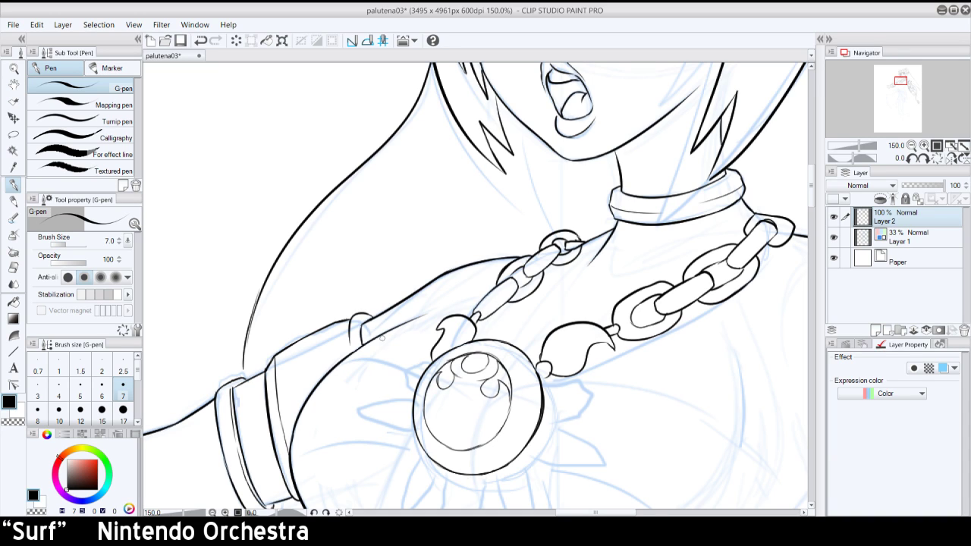
- Ink curved lines sweeping from both sides of the inner circle toward the emblem's center
{"action": "left_click_drag", "start_coordinate": [435, 381], "coordinate": [454, 402]}
{"action": "key", "text": "ctrl+z"}
{"action": "mouse_move", "coordinate": [465, 397]}
{"action": "left_mouse_down"}
{"action": "mouse_move", "coordinate": [502, 410]}
{"action": "mouse_move", "coordinate": [467, 400]}
{"action": "mouse_move", "coordinate": [480, 408]}
{"action": "mouse_move", "coordinate": [506, 403]}
{"action": "mouse_move", "coordinate": [469, 398]}
{"action": "mouse_move", "coordinate": [486, 411]}
{"action": "mouse_move", "coordinate": [506, 400]}
{"action": "mouse_move", "coordinate": [467, 400]}
{"action": "mouse_move", "coordinate": [480, 409]}
{"action": "mouse_move", "coordinate": [504, 399]}
{"action": "mouse_move", "coordinate": [496, 412]}
{"action": "mouse_move", "coordinate": [502, 395]}
{"action": "mouse_move", "coordinate": [472, 407]}
{"action": "mouse_move", "coordinate": [508, 395]}
{"action": "left_mouse_up"}
{"action": "key", "text": "ctrl+z"}
{"action": "key", "text": "ctrl+z"}
{"action": "key", "text": "ctrl+z"}
{"action": "key", "text": "ctrl+z"}
{"action": "key", "text": "ctrl+z"}
{"action": "key", "text": "ctrl+z"}
{"action": "key", "text": "ctrl+z"}
{"action": "key", "text": "ctrl+z"}
{"action": "key", "text": "ctrl+z"}
{"action": "key", "text": "ctrl+z"}
- Add a small circle at the emblem's center and refine the arcs around it
{"action": "mouse_move", "coordinate": [460, 365]}
{"action": "left_mouse_down"}
{"action": "mouse_move", "coordinate": [450, 376]}
{"action": "mouse_move", "coordinate": [492, 386]}
{"action": "mouse_move", "coordinate": [488, 374]}
{"action": "left_mouse_up"}
{"action": "mouse_move", "coordinate": [463, 394]}
{"action": "left_mouse_down"}
{"action": "mouse_move", "coordinate": [459, 403]}
{"action": "mouse_move", "coordinate": [467, 398]}
{"action": "mouse_move", "coordinate": [448, 375]}
{"action": "mouse_move", "coordinate": [460, 402]}
{"action": "mouse_move", "coordinate": [483, 408]}
{"action": "left_mouse_up"}
{"action": "key", "text": "ctrl+z"}
{"action": "key", "text": "ctrl+z"}
{"action": "left_click_drag", "start_coordinate": [468, 399], "coordinate": [490, 411]}
{"action": "key", "text": "ctrl+z"}
{"action": "mouse_move", "coordinate": [464, 400]}
{"action": "left_mouse_down"}
{"action": "mouse_move", "coordinate": [494, 415]}
{"action": "mouse_move", "coordinate": [496, 428]}
{"action": "mouse_move", "coordinate": [424, 381]}
{"action": "mouse_move", "coordinate": [451, 403]}
{"action": "mouse_move", "coordinate": [427, 399]}
{"action": "mouse_move", "coordinate": [455, 412]}
{"action": "mouse_move", "coordinate": [425, 401]}
{"action": "mouse_move", "coordinate": [460, 398]}
{"action": "left_mouse_up"}
{"action": "key", "text": "ctrl+z"}
{"action": "key", "text": "ctrl+z"}
{"action": "key", "text": "ctrl+z"}
{"action": "key", "text": "ctrl+z"}
{"action": "key", "text": "ctrl+z"}
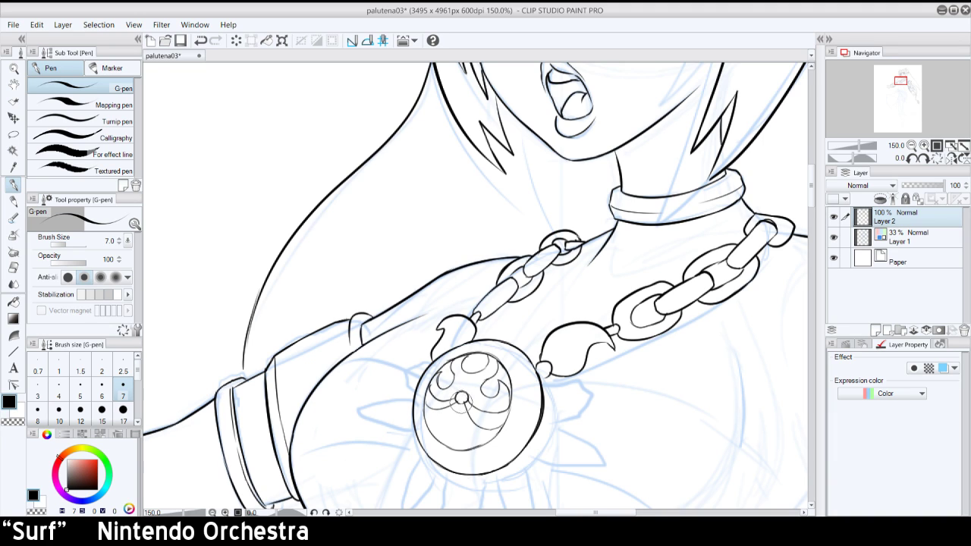
- Ink lines radiating from the emblem's central circle down to the inner circle's lower edge, and mirror the canvas
{"action": "left_click_drag", "start_coordinate": [456, 401], "coordinate": [468, 399]}
{"action": "left_click_drag", "start_coordinate": [460, 403], "coordinate": [455, 441]}
{"action": "key", "text": "ctrl+z"}
{"action": "left_click_drag", "start_coordinate": [463, 404], "coordinate": [462, 445]}
{"action": "key", "text": "ctrl+z"}
{"action": "left_click_drag", "start_coordinate": [463, 404], "coordinate": [472, 442]}
{"action": "key", "text": "ctrl+z"}
{"action": "left_click_drag", "start_coordinate": [463, 404], "coordinate": [473, 449]}
{"action": "left_click_drag", "start_coordinate": [459, 402], "coordinate": [430, 434]}
{"action": "key", "text": "ctrl+z"}
{"action": "left_click", "coordinate": [951, 158]}
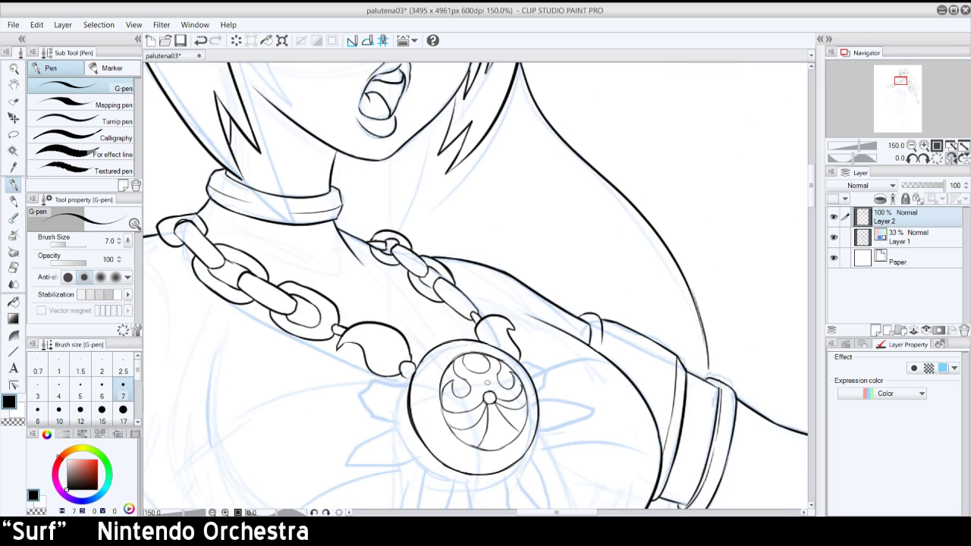
{"action": "left_click_drag", "start_coordinate": [493, 399], "coordinate": [521, 430]}
{"action": "key", "text": "ctrl+z"}
{"action": "left_click_drag", "start_coordinate": [491, 399], "coordinate": [522, 427]}
{"action": "key", "text": "ctrl+z"}
{"action": "key", "text": "ctrl+z"}
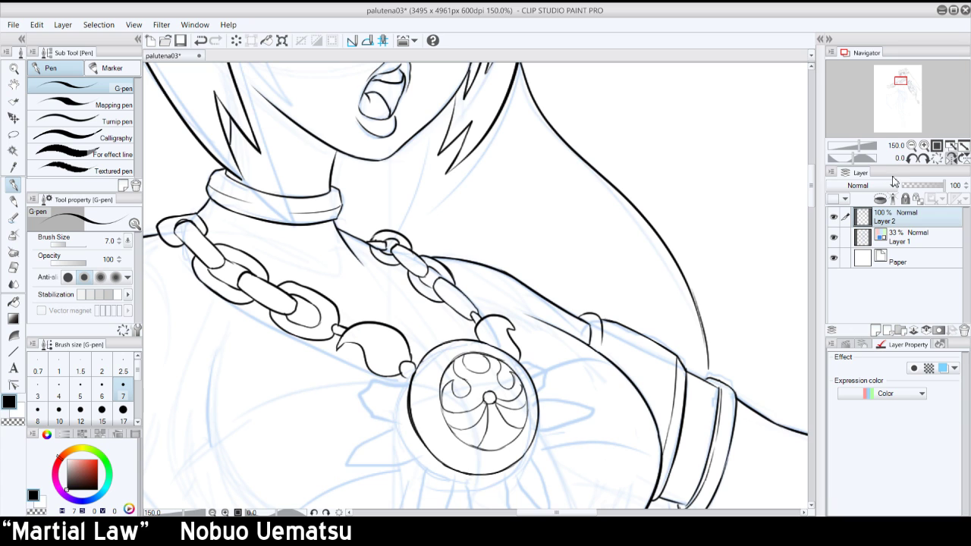
- Ink the small rounded petal on the pendant's upper left edge, just below the hooked clasp
{"action": "left_click", "coordinate": [912, 146]}
{"action": "left_click", "coordinate": [939, 158]}
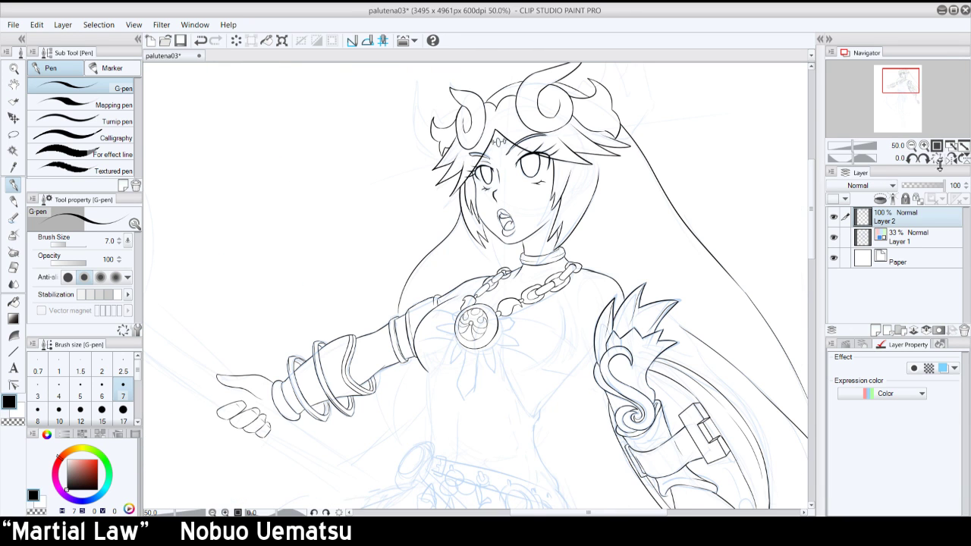
{"action": "left_click", "coordinate": [834, 237]}
{"action": "left_click", "coordinate": [924, 145]}
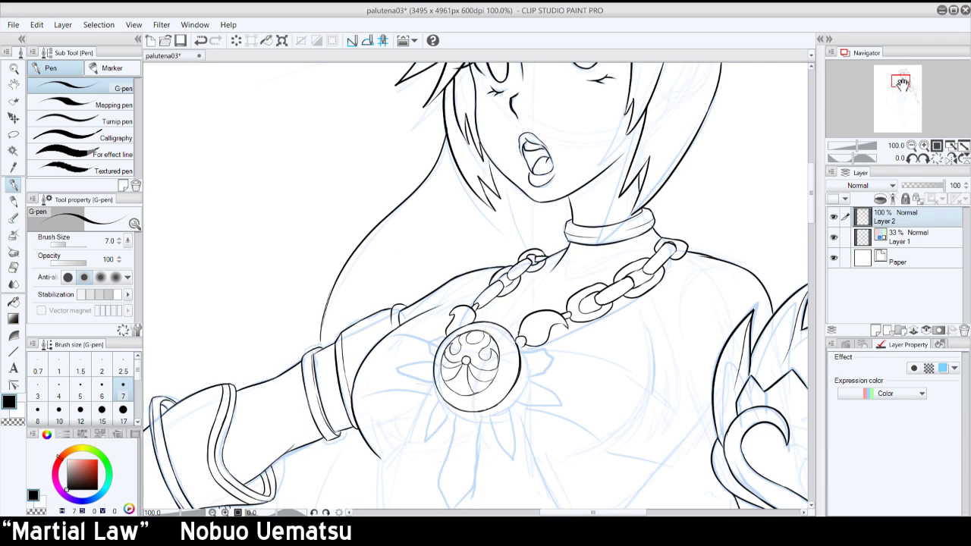
{"action": "left_click_drag", "start_coordinate": [900, 82], "coordinate": [899, 84]}
{"action": "left_click", "coordinate": [924, 146]}
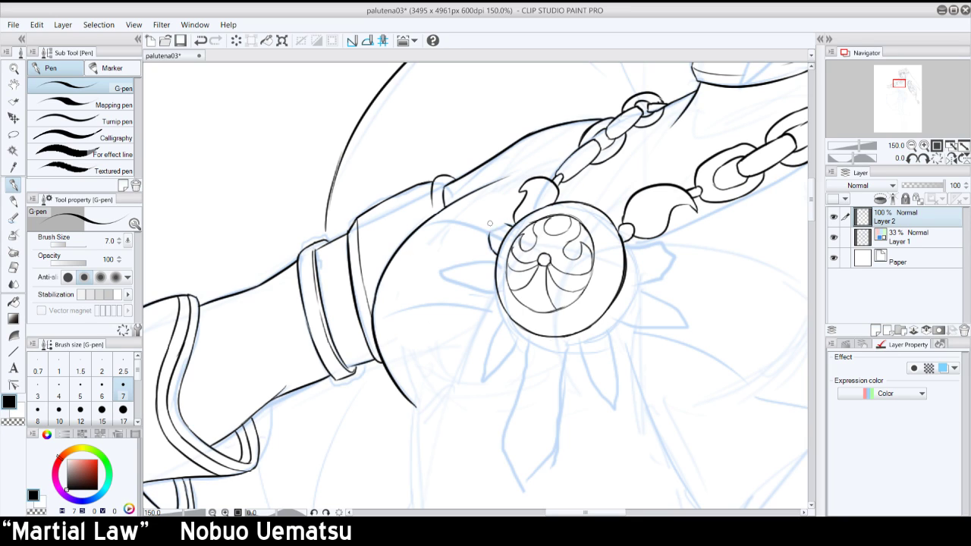
{"action": "key", "text": "ctrl+z"}
{"action": "left_click_drag", "start_coordinate": [494, 231], "coordinate": [513, 222]}
{"action": "key", "text": "ctrl+z"}
{"action": "key", "text": "ctrl+z"}
{"action": "key", "text": "ctrl+z"}
{"action": "left_click", "coordinate": [216, 40]}
- Ink the pointed petal on the pendant's right edge, just below the chain's round bead
{"action": "left_click_drag", "start_coordinate": [614, 245], "coordinate": [606, 288]}
{"action": "left_click_drag", "start_coordinate": [615, 247], "coordinate": [652, 245]}
{"action": "key", "text": "ctrl+z"}
{"action": "key", "text": "ctrl+z"}
{"action": "key", "text": "ctrl+z"}
{"action": "left_click_drag", "start_coordinate": [614, 282], "coordinate": [648, 281]}
{"action": "mouse_move", "coordinate": [651, 243]}
{"action": "left_mouse_down"}
{"action": "mouse_move", "coordinate": [667, 267]}
{"action": "mouse_move", "coordinate": [649, 280]}
{"action": "mouse_move", "coordinate": [666, 255]}
{"action": "left_mouse_up"}
{"action": "key", "text": "ctrl+z"}
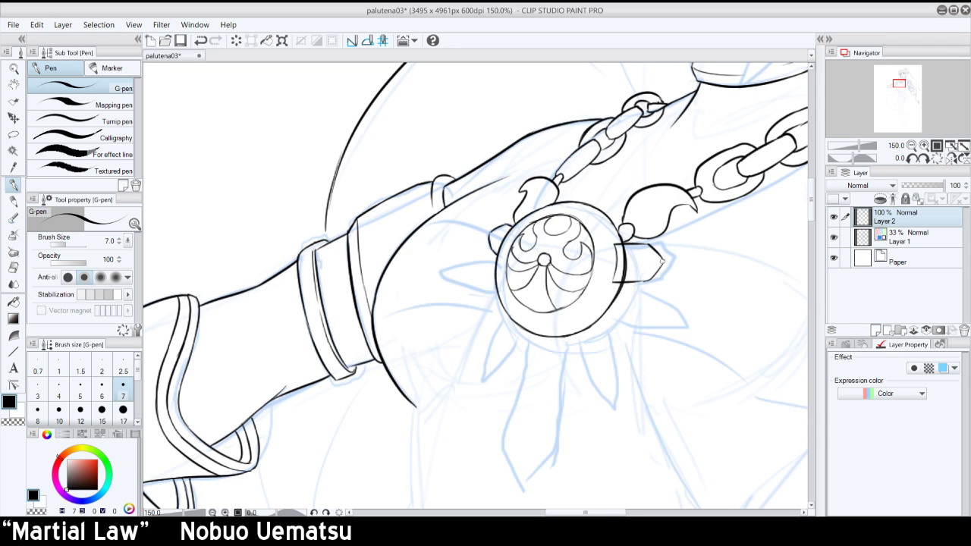
- Ink a second pointed petal on the pendant's lower right edge, beneath the first one
{"action": "mouse_move", "coordinate": [610, 290]}
{"action": "left_mouse_down"}
{"action": "mouse_move", "coordinate": [599, 309]}
{"action": "mouse_move", "coordinate": [610, 291]}
{"action": "mouse_move", "coordinate": [603, 307]}
{"action": "mouse_move", "coordinate": [644, 289]}
{"action": "mouse_move", "coordinate": [660, 302]}
{"action": "mouse_move", "coordinate": [638, 328]}
{"action": "mouse_move", "coordinate": [663, 321]}
{"action": "left_mouse_up"}
{"action": "key", "text": "ctrl+z"}
{"action": "key", "text": "ctrl+z"}
{"action": "key", "text": "ctrl+z"}
{"action": "key", "text": "ctrl+z"}
{"action": "key", "text": "ctrl+z"}
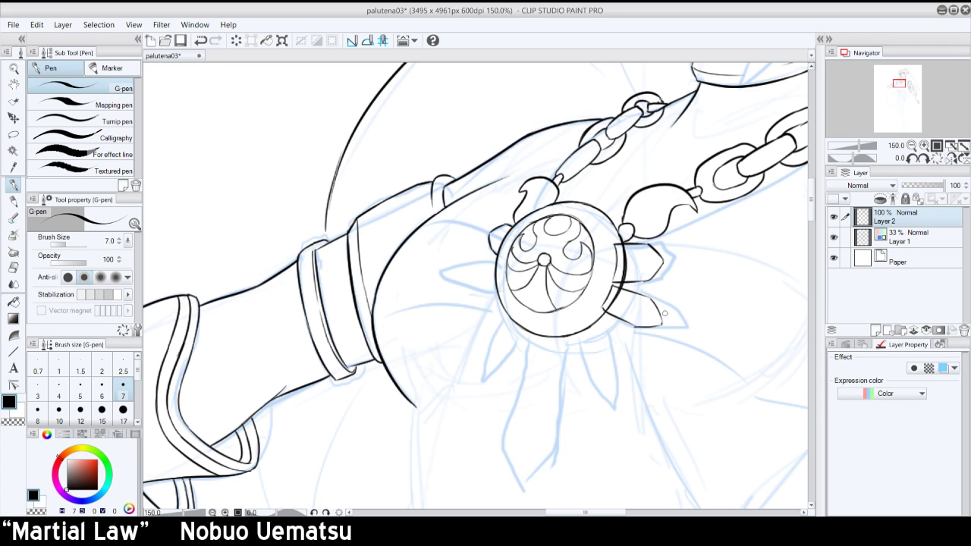
- Mirror the canvas and ink a third pointed petal angling down from the pendant's lower left edge
{"action": "left_click", "coordinate": [951, 157]}
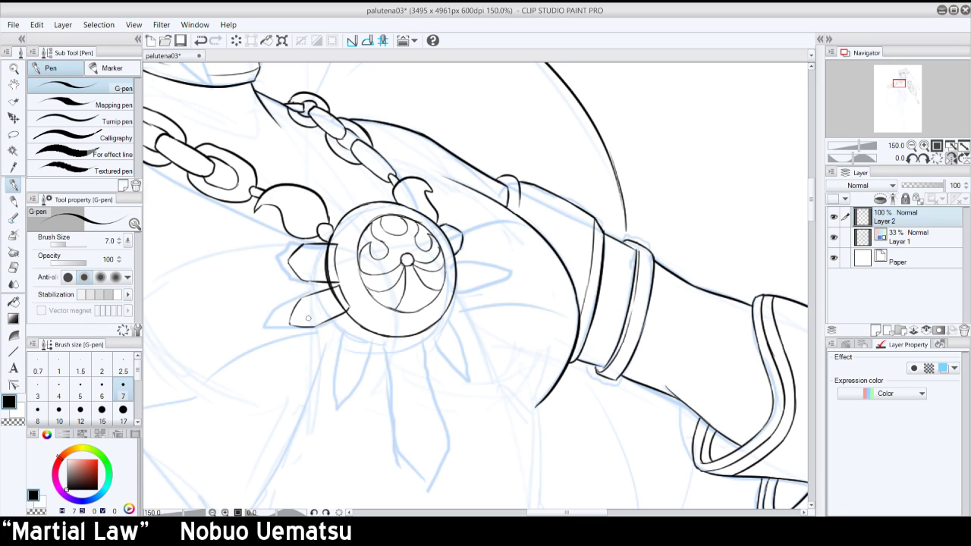
{"action": "mouse_move", "coordinate": [357, 314]}
{"action": "left_mouse_down"}
{"action": "mouse_move", "coordinate": [393, 322]}
{"action": "mouse_move", "coordinate": [356, 315]}
{"action": "mouse_move", "coordinate": [385, 330]}
{"action": "mouse_move", "coordinate": [355, 314]}
{"action": "mouse_move", "coordinate": [383, 335]}
{"action": "mouse_move", "coordinate": [387, 309]}
{"action": "mouse_move", "coordinate": [356, 281]}
{"action": "mouse_move", "coordinate": [363, 318]}
{"action": "mouse_move", "coordinate": [355, 313]}
{"action": "mouse_move", "coordinate": [383, 331]}
{"action": "mouse_move", "coordinate": [372, 351]}
{"action": "left_mouse_up"}
{"action": "key", "text": "ctrl+z"}
{"action": "key", "text": "ctrl+z"}
{"action": "key", "text": "ctrl+z"}
{"action": "key", "text": "ctrl+z"}
{"action": "key", "text": "ctrl+z"}
{"action": "key", "text": "ctrl+z"}
{"action": "key", "text": "ctrl+z"}
{"action": "key", "text": "ctrl+z"}
{"action": "mouse_move", "coordinate": [336, 347]}
{"action": "left_mouse_down"}
{"action": "mouse_move", "coordinate": [343, 391]}
{"action": "mouse_move", "coordinate": [367, 363]}
{"action": "left_mouse_up"}
{"action": "key", "text": "ctrl+z"}
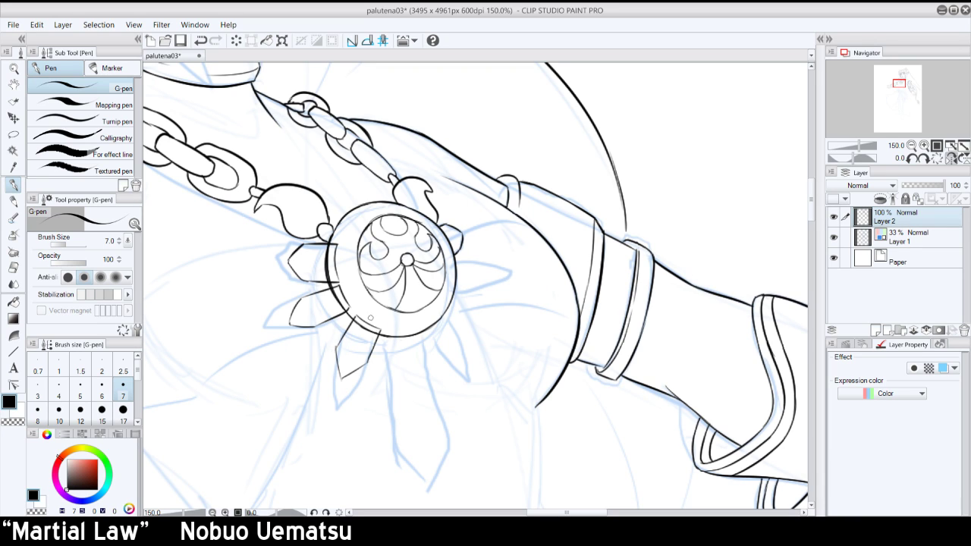
- Ink the left side of the long petal hanging from the pendant's bottom edge
{"action": "left_click_drag", "start_coordinate": [393, 331], "coordinate": [440, 309]}
{"action": "key", "text": "ctrl+z"}
{"action": "key", "text": "ctrl+z"}
{"action": "mouse_move", "coordinate": [394, 331]}
{"action": "left_mouse_down"}
{"action": "mouse_move", "coordinate": [432, 322]}
{"action": "mouse_move", "coordinate": [424, 401]}
{"action": "left_mouse_up"}
{"action": "key", "text": "ctrl+z"}
{"action": "key", "text": "ctrl+z"}
{"action": "key", "text": "ctrl+z"}
{"action": "left_click_drag", "start_coordinate": [398, 337], "coordinate": [437, 401]}
{"action": "key", "text": "ctrl+z"}
{"action": "left_click_drag", "start_coordinate": [398, 339], "coordinate": [423, 419]}
- Ink the right side of the long petal hanging below the pendant
{"action": "left_click_drag", "start_coordinate": [431, 331], "coordinate": [451, 418]}
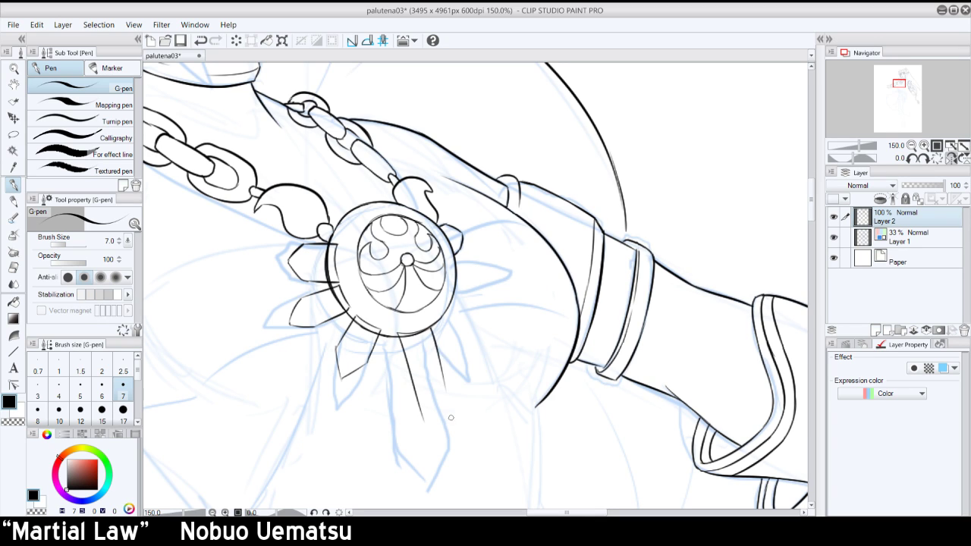
{"action": "key", "text": "ctrl+z"}
{"action": "left_click_drag", "start_coordinate": [431, 331], "coordinate": [453, 395]}
{"action": "key", "text": "ctrl+z"}
{"action": "left_click_drag", "start_coordinate": [431, 330], "coordinate": [453, 388]}
{"action": "key", "text": "ctrl+z"}
{"action": "left_click_drag", "start_coordinate": [431, 329], "coordinate": [453, 388]}
- Hide the sketch layer, mirror the canvas and ink the short pointed petal on the pendant's left edge
{"action": "left_click", "coordinate": [833, 236]}
{"action": "left_click", "coordinate": [950, 159]}
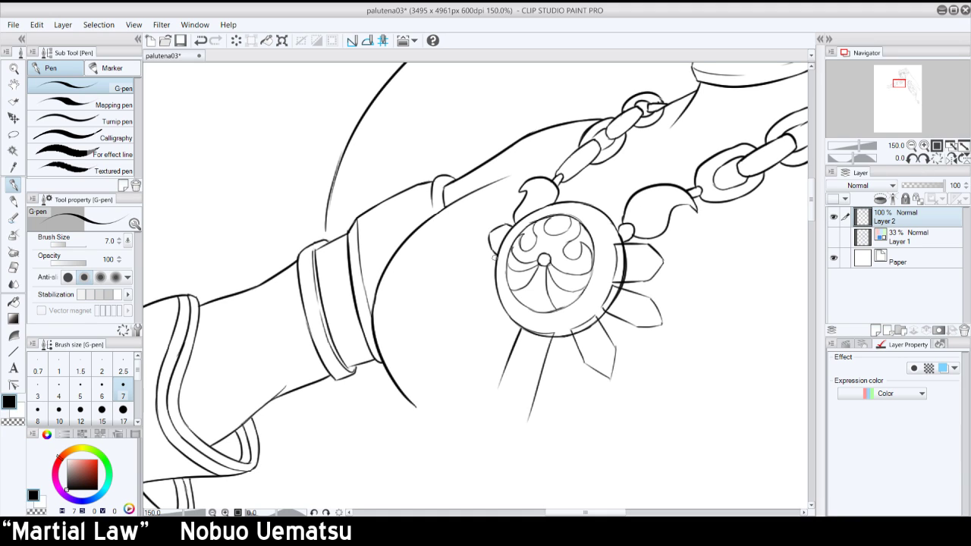
{"action": "key", "text": "ctrl+z"}
{"action": "mouse_move", "coordinate": [492, 253]}
{"action": "left_mouse_down"}
{"action": "mouse_move", "coordinate": [479, 265]}
{"action": "mouse_move", "coordinate": [485, 289]}
{"action": "mouse_move", "coordinate": [493, 256]}
{"action": "mouse_move", "coordinate": [472, 270]}
{"action": "mouse_move", "coordinate": [486, 261]}
{"action": "mouse_move", "coordinate": [473, 274]}
{"action": "mouse_move", "coordinate": [487, 293]}
{"action": "mouse_move", "coordinate": [494, 286]}
{"action": "mouse_move", "coordinate": [471, 329]}
{"action": "mouse_move", "coordinate": [492, 334]}
{"action": "mouse_move", "coordinate": [510, 321]}
{"action": "mouse_move", "coordinate": [485, 311]}
{"action": "mouse_move", "coordinate": [498, 331]}
{"action": "left_mouse_up"}
{"action": "key", "text": "ctrl+z"}
{"action": "key", "text": "ctrl+z"}
{"action": "key", "text": "ctrl+z"}
{"action": "key", "text": "ctrl+z"}
{"action": "key", "text": "ctrl+z"}
{"action": "key", "text": "ctrl+z"}
{"action": "key", "text": "ctrl+z"}
{"action": "key", "text": "ctrl+z"}
{"action": "key", "text": "ctrl+z"}
{"action": "key", "text": "ctrl+z"}
- Ink the larger pointed petal on the pendant's lower left edge, beside the long hanging one
{"action": "left_click_drag", "start_coordinate": [473, 342], "coordinate": [490, 308]}
{"action": "key", "text": "ctrl+z"}
{"action": "left_click_drag", "start_coordinate": [473, 327], "coordinate": [497, 302]}
{"action": "left_click_drag", "start_coordinate": [473, 343], "coordinate": [502, 331]}
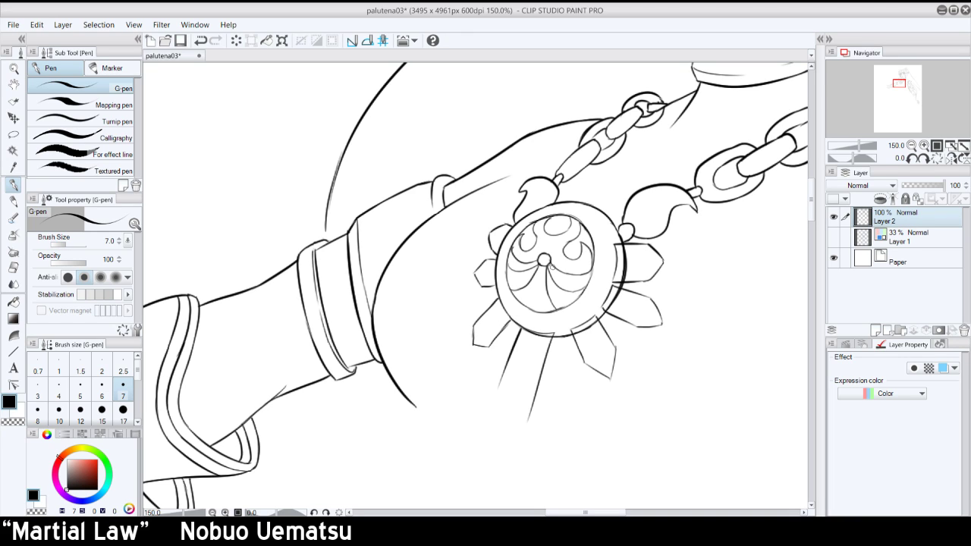
- Show the sketch layer, ink the pointed tip of the long petal and erase the excess lines along the pendant's rim
{"action": "left_click", "coordinate": [936, 146]}
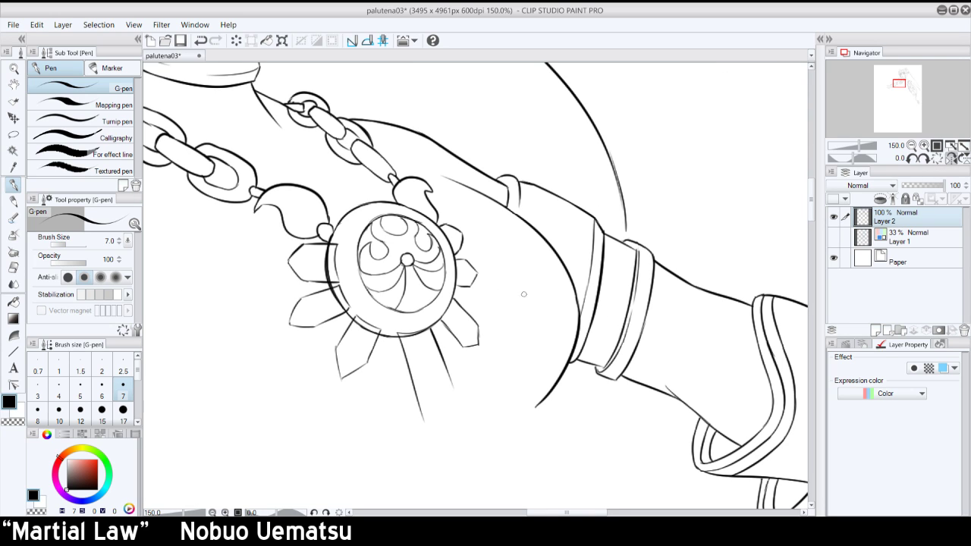
{"action": "left_click", "coordinate": [835, 238]}
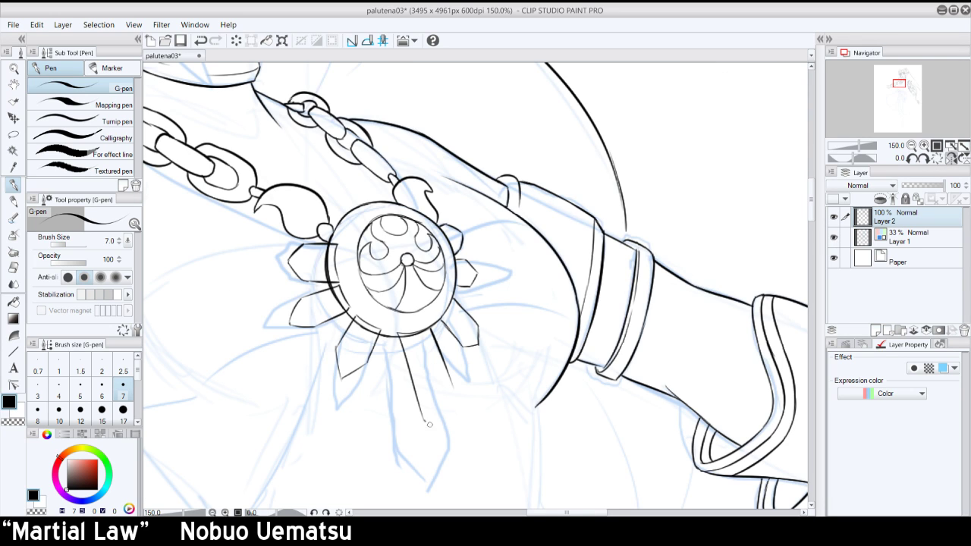
{"action": "left_click_drag", "start_coordinate": [426, 421], "coordinate": [452, 436]}
{"action": "mouse_move", "coordinate": [453, 387]}
{"action": "left_mouse_down"}
{"action": "mouse_move", "coordinate": [461, 411]}
{"action": "mouse_move", "coordinate": [456, 393]}
{"action": "mouse_move", "coordinate": [448, 437]}
{"action": "left_mouse_up"}
{"action": "key", "text": "ctrl+z"}
{"action": "left_click_drag", "start_coordinate": [460, 404], "coordinate": [455, 437]}
{"action": "left_click_drag", "start_coordinate": [329, 248], "coordinate": [340, 305]}
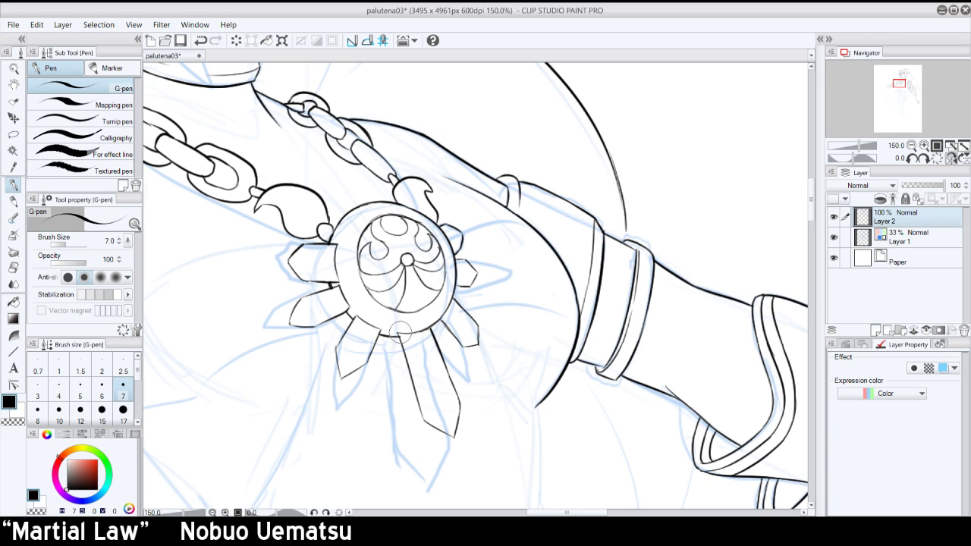
- Check the pendant with the sketch hidden and touch up the line where the hooked clasp meets its rim
{"action": "left_click", "coordinate": [834, 237]}
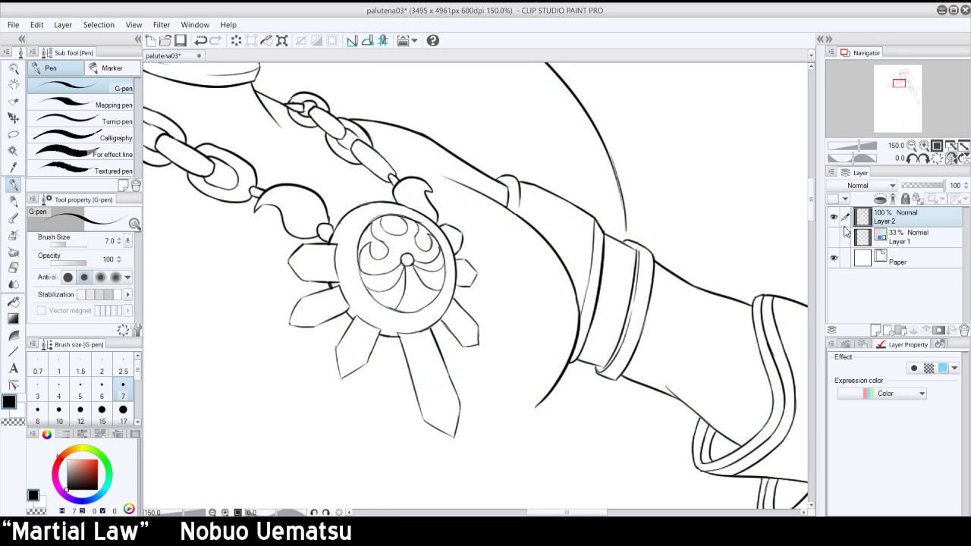
{"action": "left_click", "coordinate": [911, 148]}
{"action": "left_click", "coordinate": [910, 148]}
{"action": "left_click", "coordinate": [911, 148]}
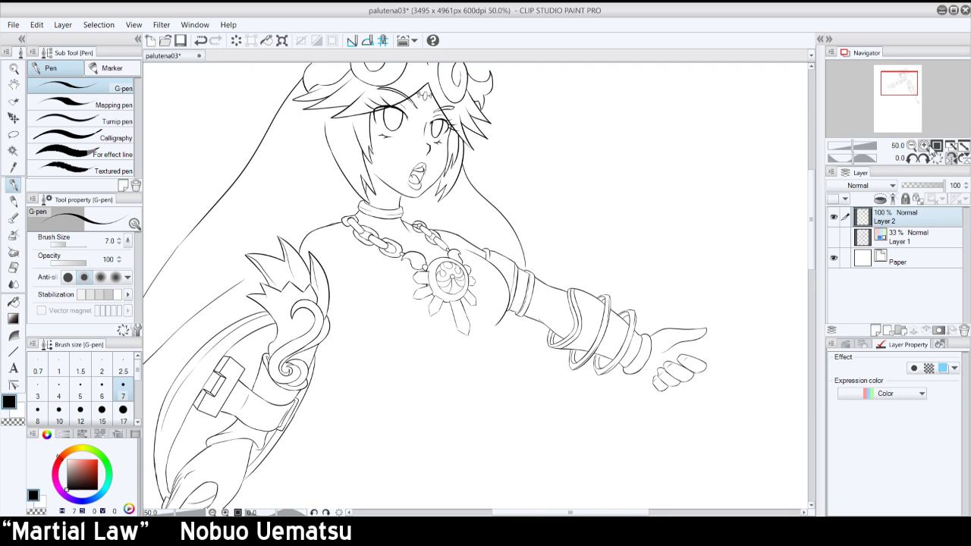
{"action": "left_click", "coordinate": [924, 145]}
{"action": "left_click", "coordinate": [923, 144]}
{"action": "left_click", "coordinate": [924, 145]}
{"action": "left_click", "coordinate": [834, 237]}
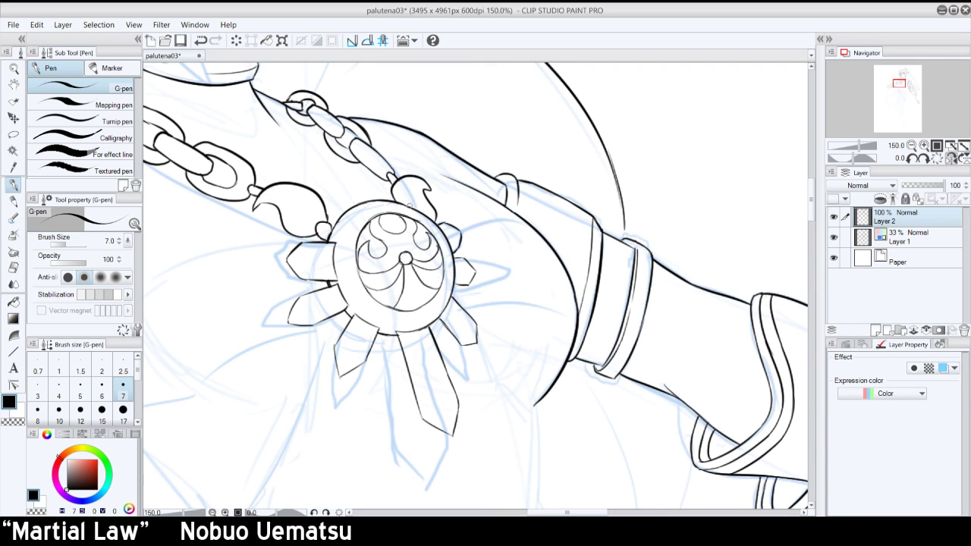
{"action": "key", "text": "ctrl+z"}
{"action": "left_click_drag", "start_coordinate": [414, 203], "coordinate": [422, 213]}
- Examine the finished pendant against the whole figure, mirrored and unmirrored, with the sketch layer hidden and shown
{"action": "left_click", "coordinate": [912, 145]}
{"action": "left_click", "coordinate": [911, 145]}
{"action": "left_click", "coordinate": [912, 145]}
{"action": "left_click", "coordinate": [911, 145]}
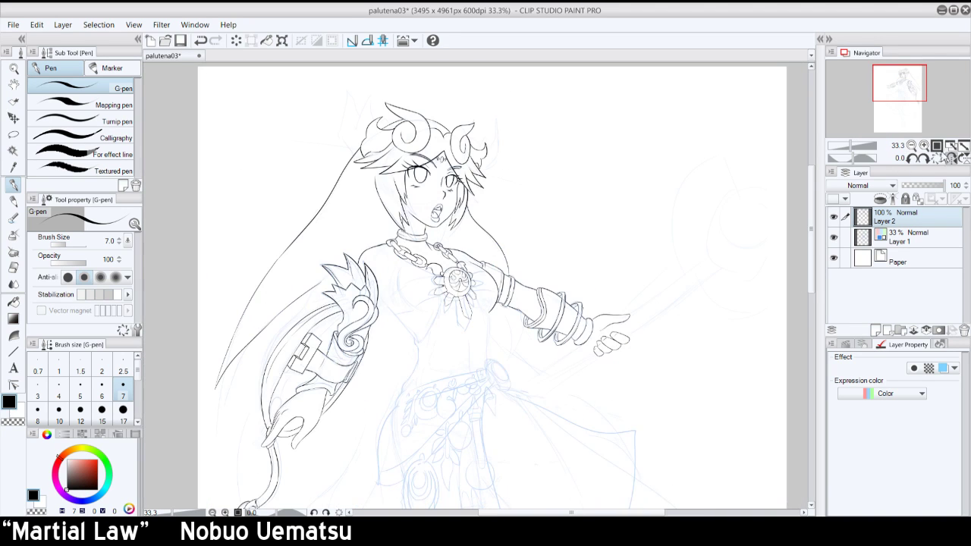
{"action": "left_click", "coordinate": [952, 158]}
{"action": "left_click", "coordinate": [924, 145]}
{"action": "left_click", "coordinate": [924, 145]}
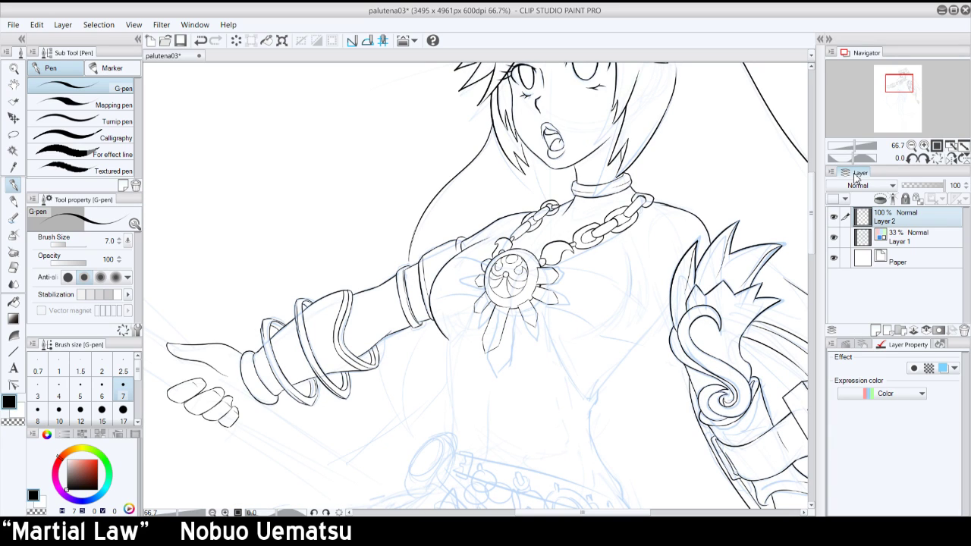
{"action": "left_click", "coordinate": [834, 237]}
{"action": "left_click", "coordinate": [924, 144]}
{"action": "left_click", "coordinate": [833, 237]}
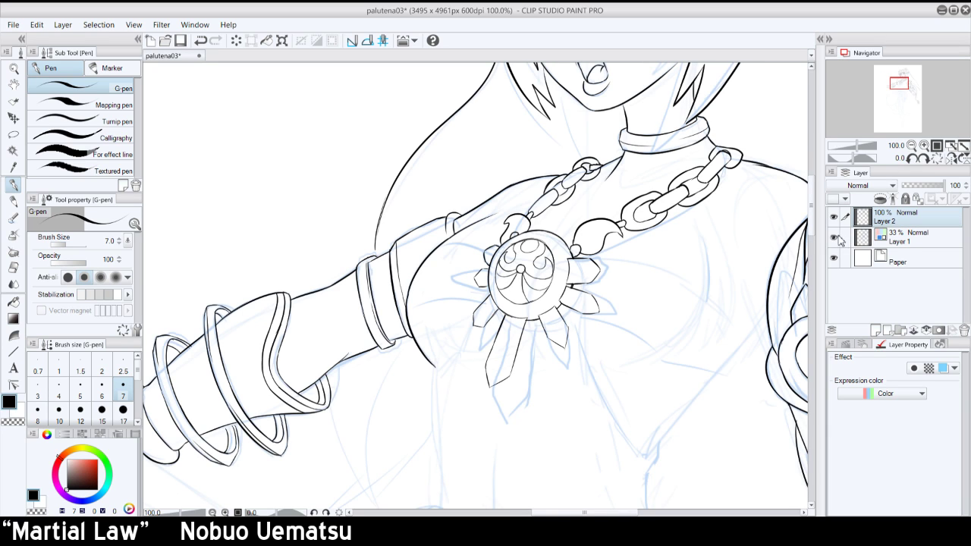
- Extend the chest contour beside the raised arm with a curve running up to the pendant
{"action": "left_click_drag", "start_coordinate": [443, 244], "coordinate": [483, 246]}
{"action": "key", "text": "ctrl+z"}
{"action": "key", "text": "ctrl+z"}
{"action": "key", "text": "ctrl+z"}
{"action": "key", "text": "ctrl+z"}
{"action": "left_click", "coordinate": [915, 158]}
{"action": "left_click", "coordinate": [914, 158]}
{"action": "left_click", "coordinate": [915, 158]}
{"action": "left_click", "coordinate": [915, 158]}
{"action": "left_click_drag", "start_coordinate": [519, 171], "coordinate": [578, 102]}
{"action": "key", "text": "ctrl+z"}
{"action": "left_click_drag", "start_coordinate": [519, 173], "coordinate": [598, 98]}
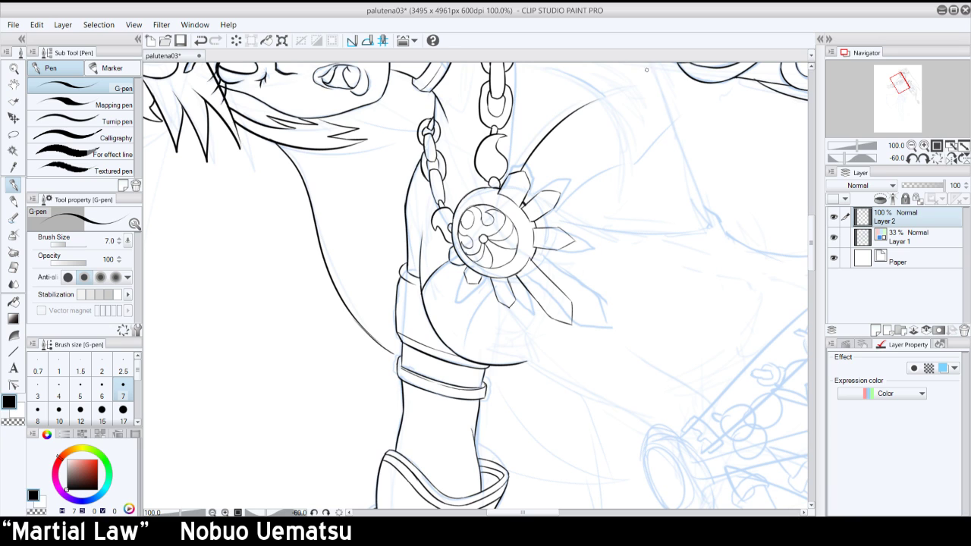
{"action": "left_click", "coordinate": [935, 157]}
{"action": "left_click", "coordinate": [952, 160]}
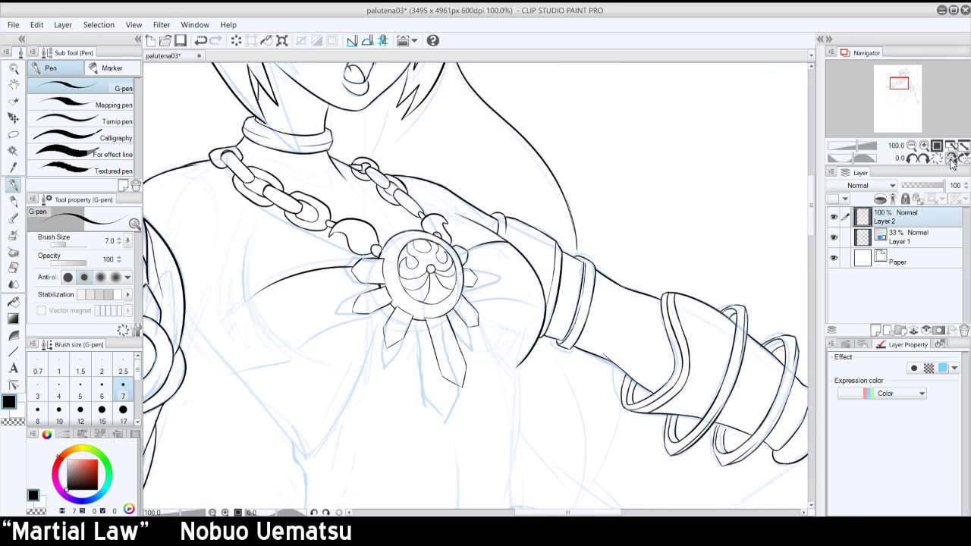
{"action": "key", "text": "ctrl+z"}
- Ink a short curve from the pendant's upper petal outward across the top of the chest
{"action": "left_click_drag", "start_coordinate": [354, 263], "coordinate": [289, 272]}
{"action": "key", "text": "ctrl+z"}
{"action": "left_click_drag", "start_coordinate": [355, 258], "coordinate": [293, 262]}
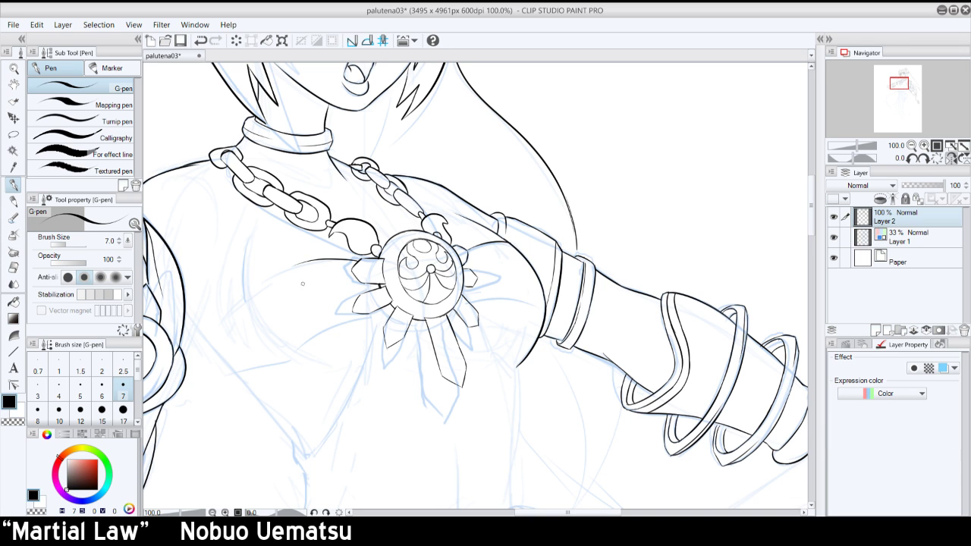
- Continue the upper chest curve down toward the armored shoulder, tilting the canvas for the stroke
{"action": "left_click", "coordinate": [911, 158]}
{"action": "left_click_drag", "start_coordinate": [900, 87], "coordinate": [902, 85]}
{"action": "left_click_drag", "start_coordinate": [356, 348], "coordinate": [386, 298]}
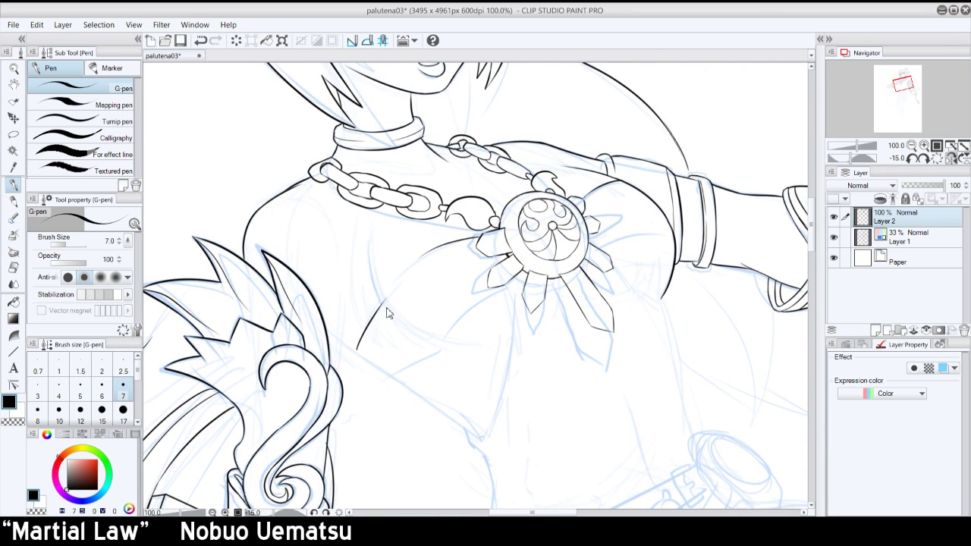
{"action": "key", "text": "ctrl+z"}
{"action": "mouse_move", "coordinate": [353, 350]}
{"action": "left_mouse_down"}
{"action": "mouse_move", "coordinate": [395, 277]}
{"action": "mouse_move", "coordinate": [431, 251]}
{"action": "left_mouse_up"}
{"action": "key", "text": "ctrl+z"}
{"action": "left_click_drag", "start_coordinate": [382, 305], "coordinate": [419, 258]}
{"action": "key", "text": "ctrl+z"}
{"action": "left_click_drag", "start_coordinate": [381, 306], "coordinate": [425, 248]}
{"action": "key", "text": "ctrl+z"}
{"action": "left_click_drag", "start_coordinate": [383, 305], "coordinate": [429, 250]}
- Ink the lower cloth fold from below the armored shoulder up toward the pendant, and straighten and mirror the canvas
{"action": "mouse_move", "coordinate": [394, 376]}
{"action": "left_mouse_down"}
{"action": "mouse_move", "coordinate": [513, 271]}
{"action": "mouse_move", "coordinate": [466, 309]}
{"action": "mouse_move", "coordinate": [522, 279]}
{"action": "left_mouse_up"}
{"action": "key", "text": "ctrl+z"}
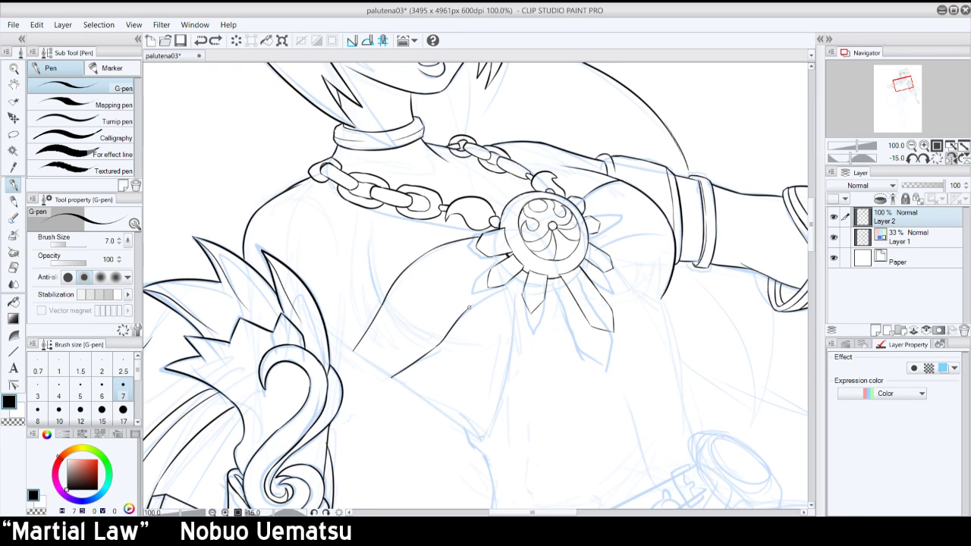
{"action": "left_click_drag", "start_coordinate": [468, 310], "coordinate": [524, 278]}
{"action": "left_click", "coordinate": [933, 158]}
{"action": "left_click", "coordinate": [948, 157]}
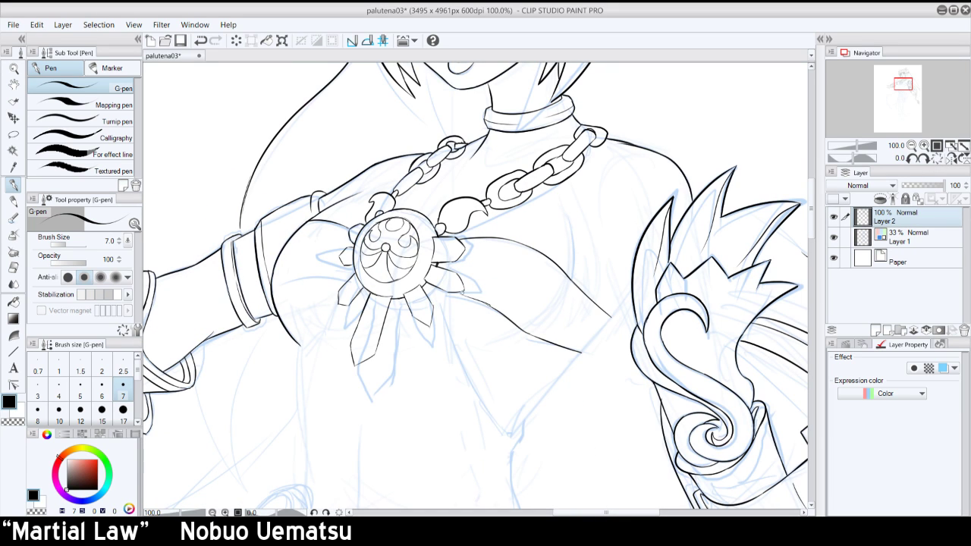
- Rotate the canvas, extend the lower fold line to meet the pendant's petal, and reset the rotation
{"action": "left_click", "coordinate": [922, 158]}
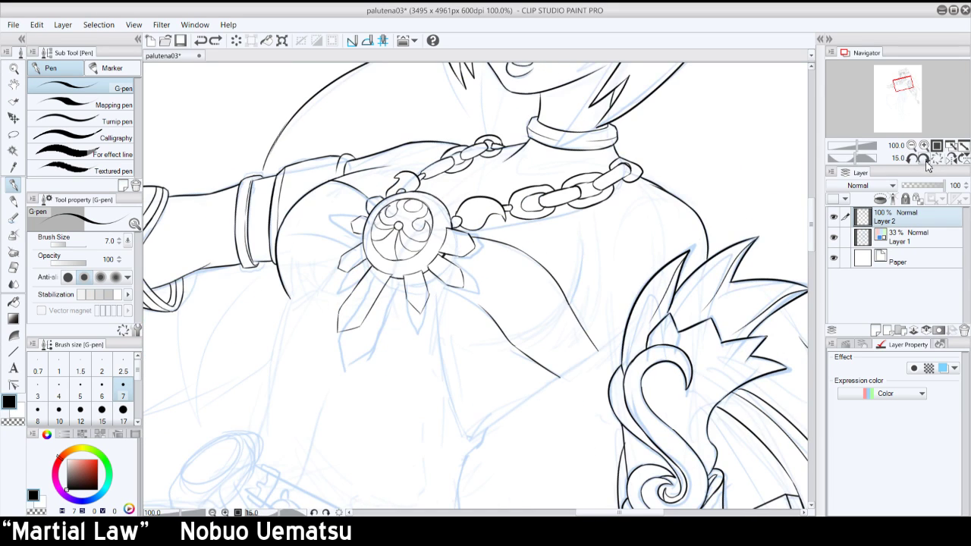
{"action": "left_click", "coordinate": [934, 158]}
{"action": "left_click", "coordinate": [923, 158]}
{"action": "left_click", "coordinate": [923, 158]}
{"action": "left_click", "coordinate": [922, 157]}
{"action": "left_click", "coordinate": [922, 158]}
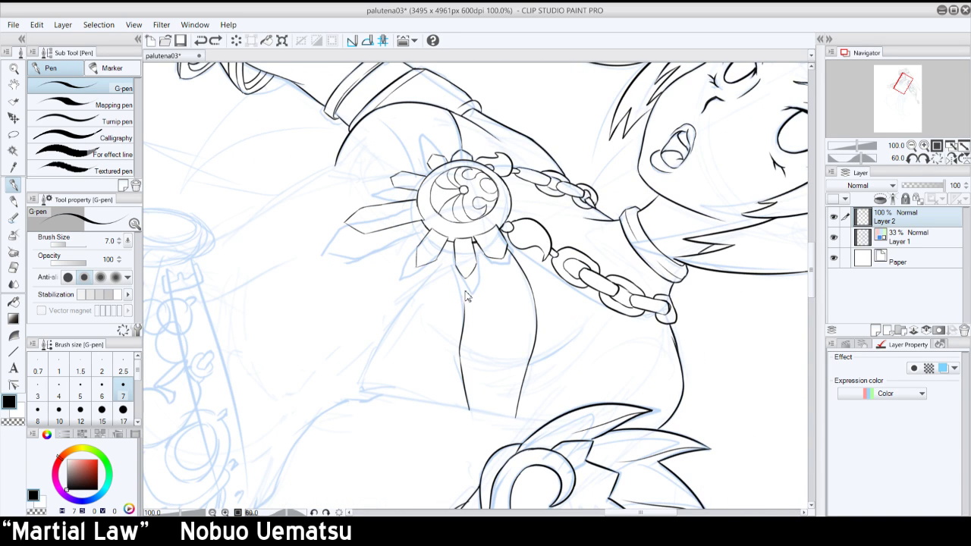
{"action": "left_click_drag", "start_coordinate": [463, 275], "coordinate": [459, 311]}
{"action": "left_click", "coordinate": [932, 157]}
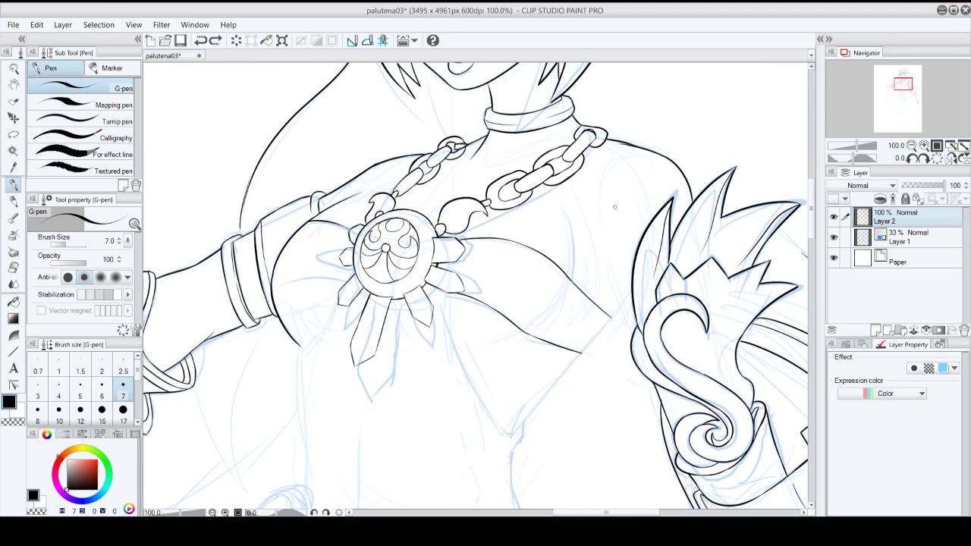
- Ink the cloth fold running from the raised arm's side to the pendant, and check the figure with the sketch hidden
{"action": "mouse_move", "coordinate": [275, 281]}
{"action": "left_mouse_down"}
{"action": "mouse_move", "coordinate": [324, 273]}
{"action": "mouse_move", "coordinate": [347, 282]}
{"action": "left_mouse_up"}
{"action": "key", "text": "ctrl+z"}
{"action": "key", "text": "ctrl+z"}
{"action": "key", "text": "ctrl+z"}
{"action": "key", "text": "ctrl+z"}
{"action": "mouse_move", "coordinate": [284, 276]}
{"action": "left_mouse_down"}
{"action": "mouse_move", "coordinate": [327, 267]}
{"action": "mouse_move", "coordinate": [354, 277]}
{"action": "left_mouse_up"}
{"action": "key", "text": "ctrl+z"}
{"action": "left_click", "coordinate": [833, 236]}
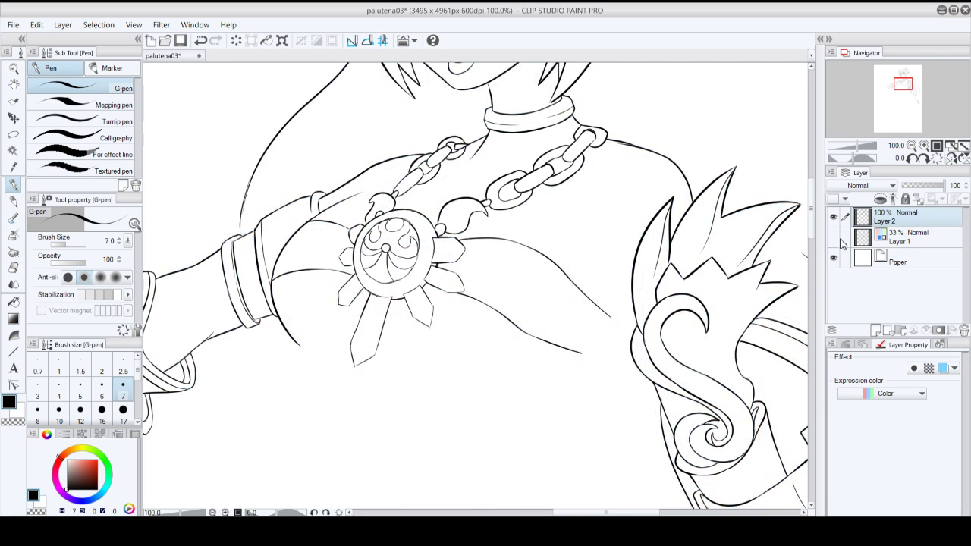
{"action": "left_click", "coordinate": [911, 146]}
{"action": "left_click", "coordinate": [911, 147]}
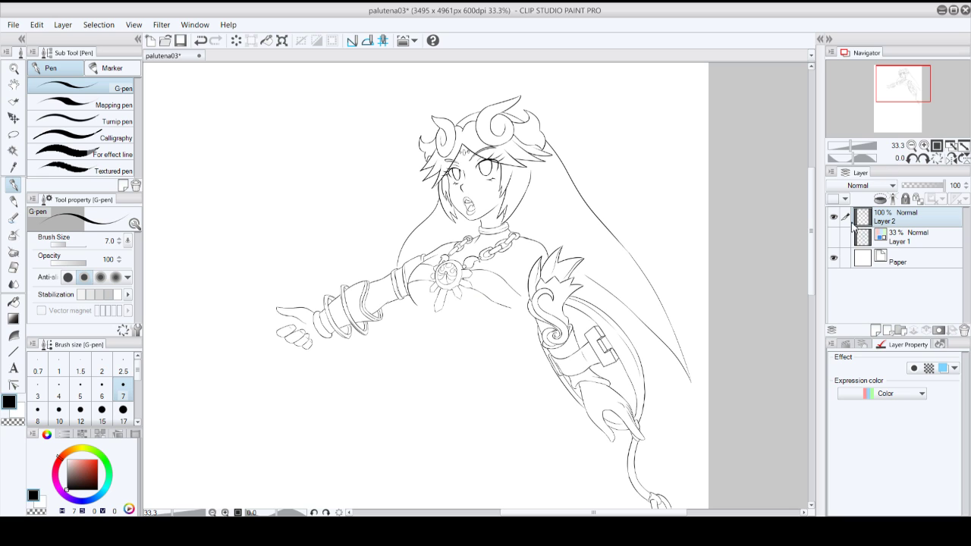
{"action": "left_click", "coordinate": [836, 238]}
{"action": "left_click", "coordinate": [924, 145]}
{"action": "left_click", "coordinate": [924, 145]}
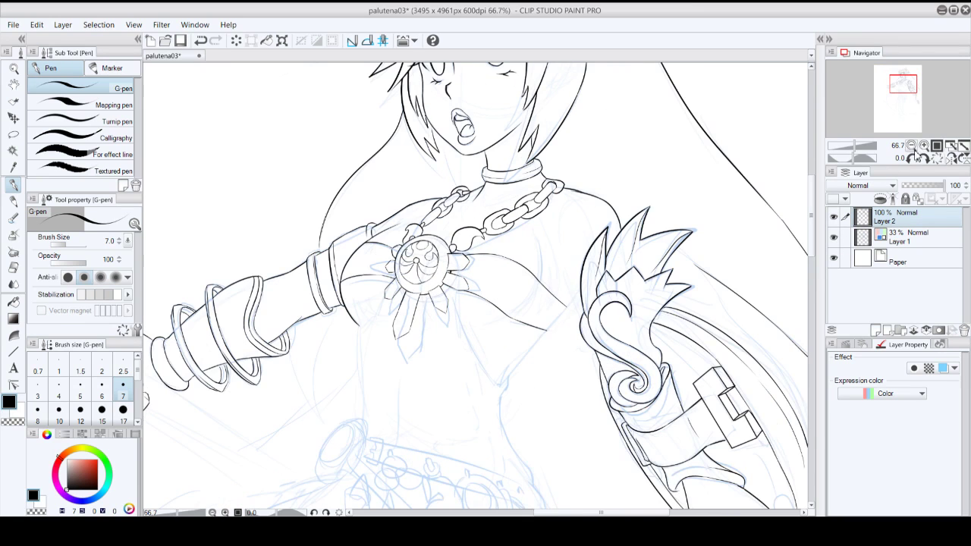
- Ink the two cloth edges running from the pendant's lower petals down beneath either side of the chest
{"action": "left_click_drag", "start_coordinate": [384, 305], "coordinate": [356, 361]}
{"action": "left_click_drag", "start_coordinate": [454, 300], "coordinate": [497, 382]}
{"action": "key", "text": "ctrl+z"}
{"action": "left_click_drag", "start_coordinate": [453, 291], "coordinate": [489, 375]}
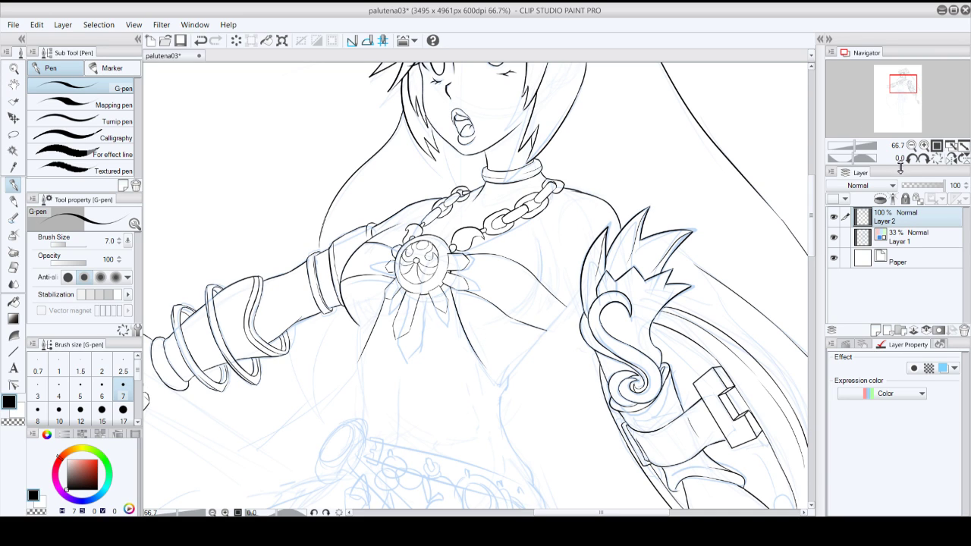
- Extend the chest cloth edge to a pointed lower corner, and ink its outer edge up to the armored shoulder
{"action": "left_click", "coordinate": [924, 145]}
{"action": "mouse_move", "coordinate": [901, 89]}
{"action": "left_mouse_down"}
{"action": "mouse_move", "coordinate": [896, 99]}
{"action": "mouse_move", "coordinate": [906, 88]}
{"action": "left_mouse_up"}
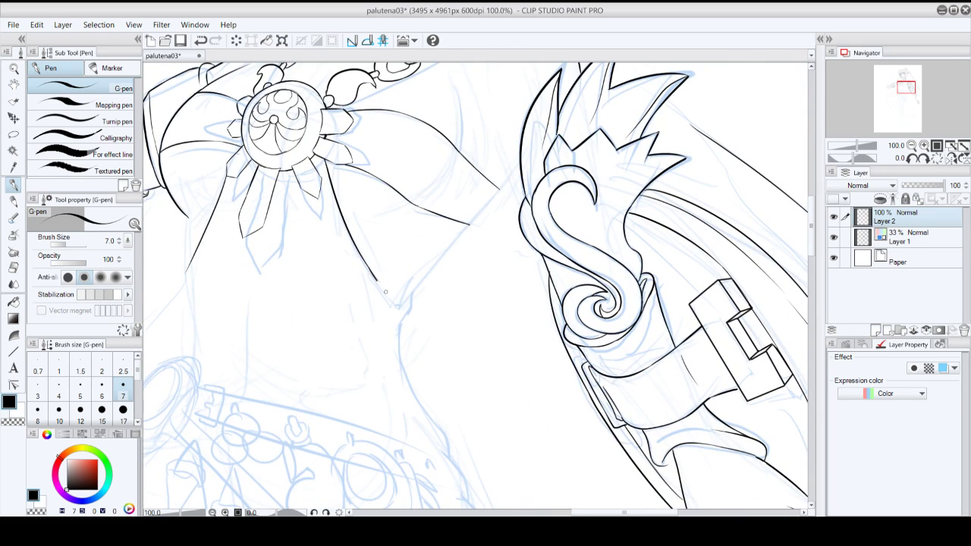
{"action": "left_click_drag", "start_coordinate": [385, 292], "coordinate": [407, 307]}
{"action": "key", "text": "ctrl+z"}
{"action": "left_click_drag", "start_coordinate": [369, 270], "coordinate": [407, 308]}
{"action": "key", "text": "ctrl+z"}
{"action": "mouse_move", "coordinate": [368, 264]}
{"action": "left_mouse_down"}
{"action": "mouse_move", "coordinate": [398, 304]}
{"action": "mouse_move", "coordinate": [498, 197]}
{"action": "left_mouse_up"}
{"action": "left_click_drag", "start_coordinate": [452, 239], "coordinate": [499, 193]}
{"action": "key", "text": "ctrl+z"}
{"action": "mouse_move", "coordinate": [453, 241]}
{"action": "left_mouse_down"}
{"action": "mouse_move", "coordinate": [510, 179]}
{"action": "mouse_move", "coordinate": [493, 193]}
{"action": "left_mouse_up"}
{"action": "key", "text": "ctrl+z"}
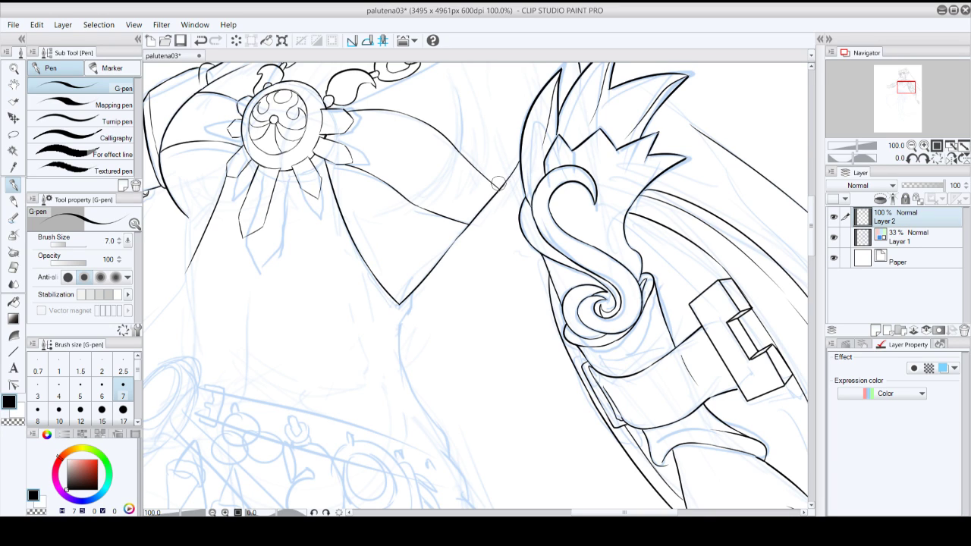
- Ink a short crease rising from the cloth's pointed corner and the start of the waist contour beneath it
{"action": "left_click_drag", "start_coordinate": [402, 299], "coordinate": [423, 259]}
{"action": "key", "text": "ctrl+z"}
{"action": "left_click_drag", "start_coordinate": [401, 293], "coordinate": [436, 240]}
{"action": "key", "text": "ctrl+z"}
{"action": "left_click_drag", "start_coordinate": [402, 294], "coordinate": [434, 245]}
{"action": "left_click_drag", "start_coordinate": [411, 293], "coordinate": [397, 337]}
{"action": "key", "text": "ctrl+z"}
{"action": "left_click_drag", "start_coordinate": [411, 292], "coordinate": [398, 341]}
- Ink the short torso side line below the raised arm's side of the chest and small creases in the chest cloth
{"action": "left_click_drag", "start_coordinate": [185, 211], "coordinate": [187, 266]}
{"action": "key", "text": "ctrl+z"}
{"action": "left_click_drag", "start_coordinate": [183, 212], "coordinate": [187, 263]}
{"action": "key", "text": "ctrl+z"}
{"action": "left_click_drag", "start_coordinate": [186, 214], "coordinate": [186, 261]}
{"action": "key", "text": "ctrl+z"}
{"action": "mouse_move", "coordinate": [185, 213]}
{"action": "left_mouse_down"}
{"action": "mouse_move", "coordinate": [186, 269]}
{"action": "mouse_move", "coordinate": [187, 208]}
{"action": "mouse_move", "coordinate": [186, 222]}
{"action": "mouse_move", "coordinate": [178, 192]}
{"action": "mouse_move", "coordinate": [217, 206]}
{"action": "left_mouse_up"}
{"action": "key", "text": "ctrl+z"}
{"action": "key", "text": "ctrl+z"}
{"action": "mouse_move", "coordinate": [348, 217]}
{"action": "left_mouse_down"}
{"action": "mouse_move", "coordinate": [390, 223]}
{"action": "mouse_move", "coordinate": [380, 233]}
{"action": "left_mouse_up"}
{"action": "key", "text": "ctrl+z"}
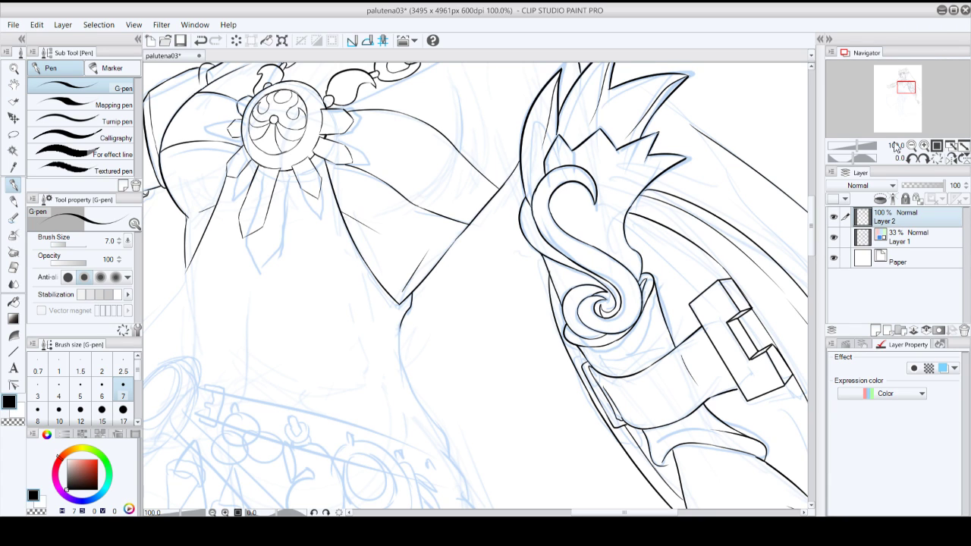
- Extend the torso side below the raised arm down to the oval waist ornament, and check the line art with the sketch hidden
{"action": "left_click", "coordinate": [911, 146]}
{"action": "left_click_drag", "start_coordinate": [901, 98], "coordinate": [894, 98]}
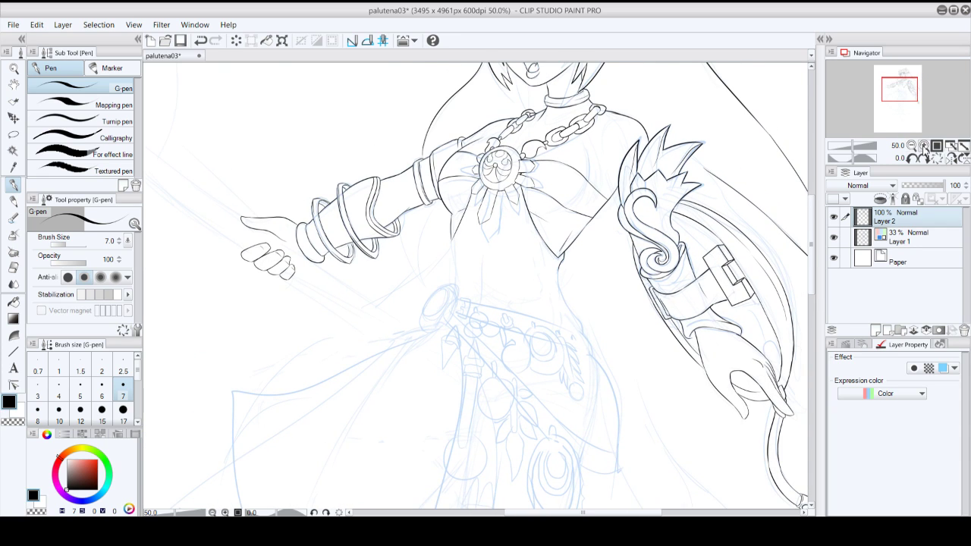
{"action": "left_click", "coordinate": [924, 146]}
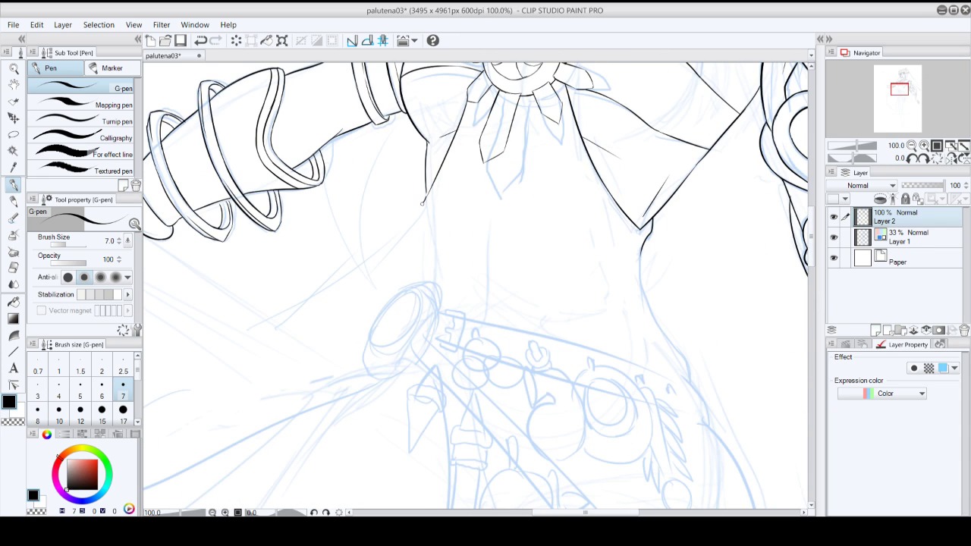
{"action": "mouse_move", "coordinate": [427, 220]}
{"action": "left_mouse_down"}
{"action": "mouse_move", "coordinate": [439, 258]}
{"action": "mouse_move", "coordinate": [433, 286]}
{"action": "left_mouse_up"}
{"action": "key", "text": "ctrl+z"}
{"action": "left_click_drag", "start_coordinate": [431, 226], "coordinate": [434, 278]}
{"action": "left_click", "coordinate": [912, 146]}
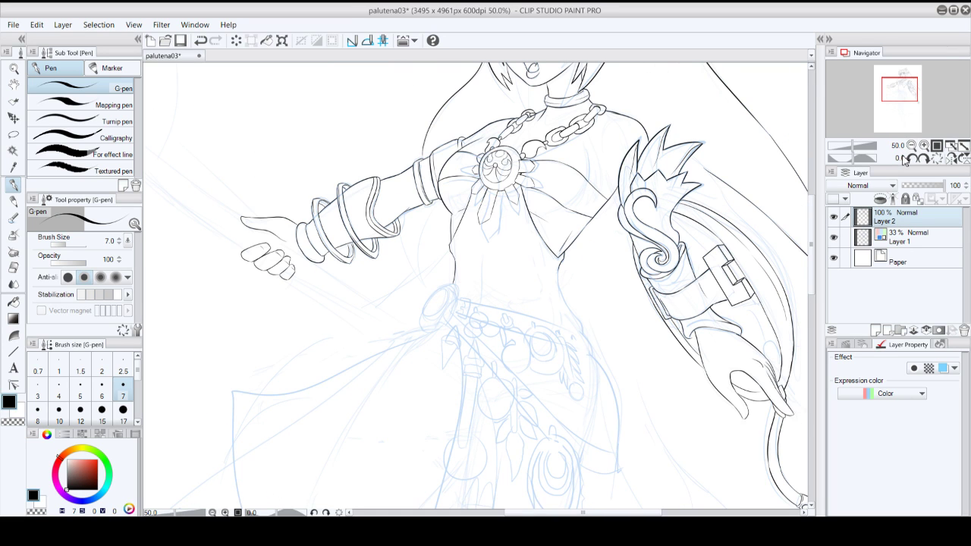
{"action": "left_click", "coordinate": [834, 238]}
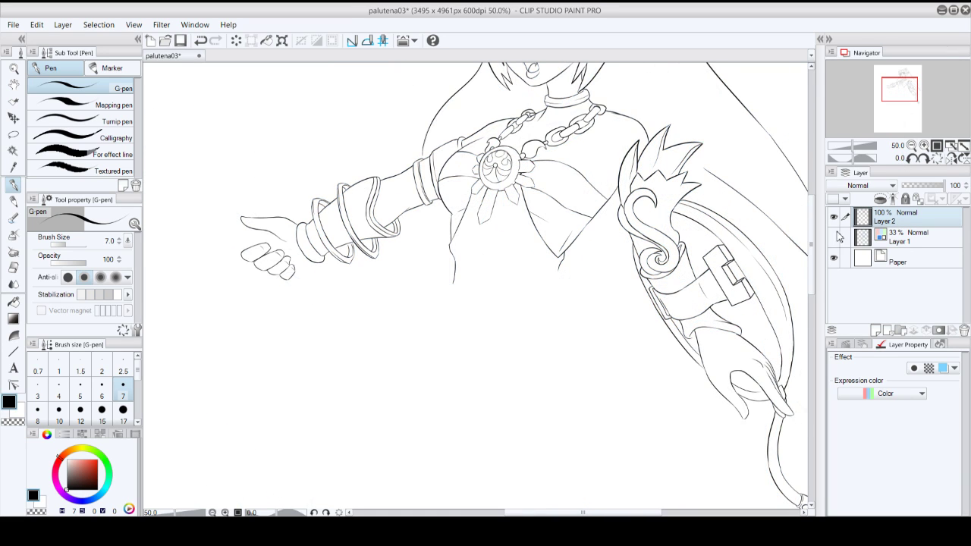
{"action": "left_click", "coordinate": [912, 146]}
{"action": "left_click", "coordinate": [834, 237]}
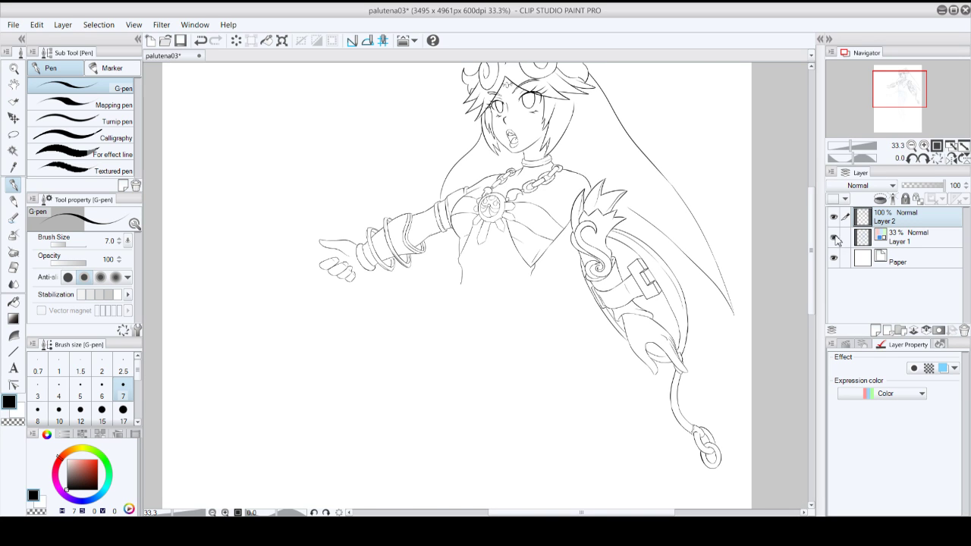
{"action": "left_click", "coordinate": [924, 145]}
{"action": "left_click", "coordinate": [924, 145]}
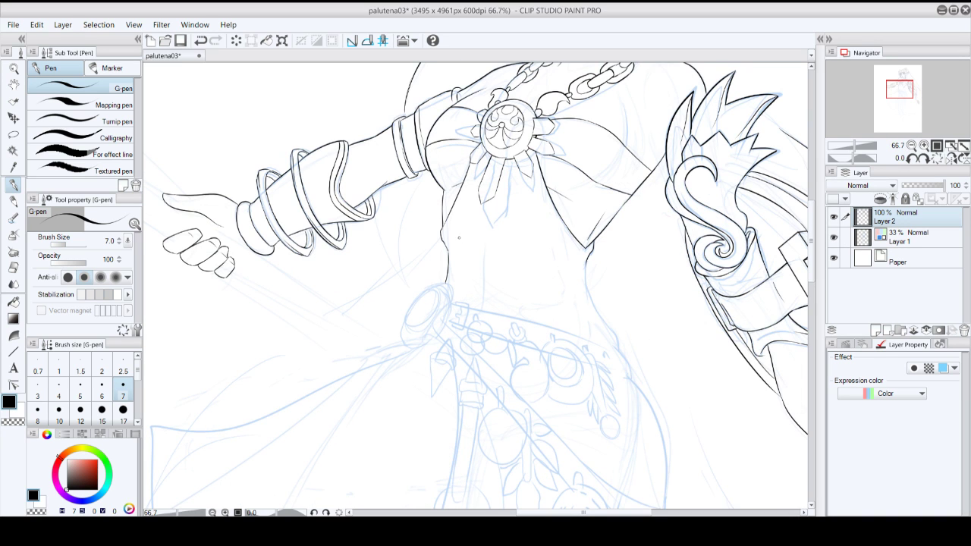
- Ink two slanting cloth creases below the pendant and extend the armored side's waist contour down to the hip
{"action": "mouse_move", "coordinate": [460, 236]}
{"action": "left_mouse_down"}
{"action": "mouse_move", "coordinate": [488, 206]}
{"action": "mouse_move", "coordinate": [560, 254]}
{"action": "left_mouse_up"}
{"action": "key", "text": "ctrl+z"}
{"action": "key", "text": "ctrl+z"}
{"action": "left_click_drag", "start_coordinate": [512, 202], "coordinate": [620, 352]}
{"action": "key", "text": "ctrl+z"}
{"action": "key", "text": "ctrl+z"}
- Ink short detail lines on the raised arm's upper sleeve near the shoulder
{"action": "left_click_drag", "start_coordinate": [900, 90], "coordinate": [900, 86]}
{"action": "left_click", "coordinate": [924, 146]}
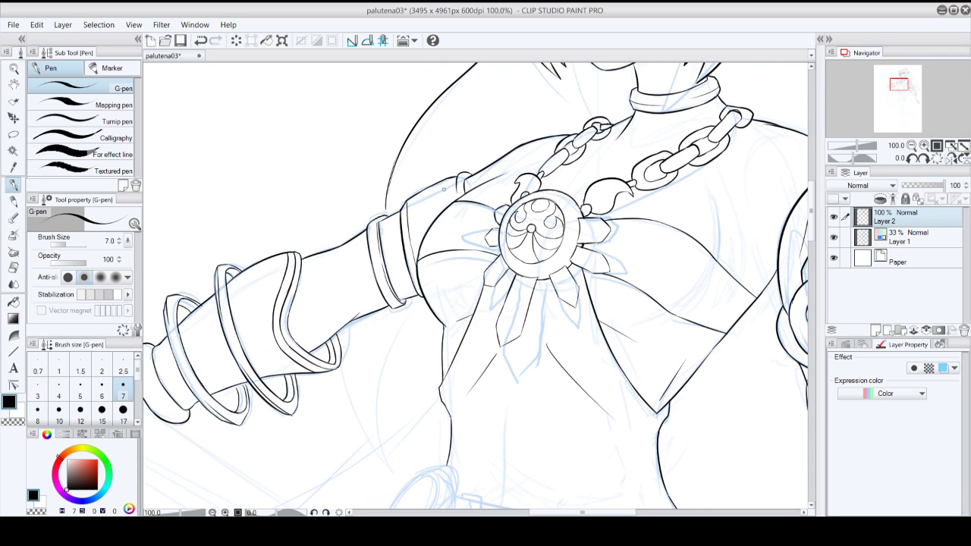
{"action": "mouse_move", "coordinate": [455, 183]}
{"action": "left_mouse_down"}
{"action": "mouse_move", "coordinate": [445, 196]}
{"action": "mouse_move", "coordinate": [460, 201]}
{"action": "mouse_move", "coordinate": [455, 181]}
{"action": "left_mouse_up"}
{"action": "key", "text": "ctrl+z"}
{"action": "key", "text": "ctrl+z"}
{"action": "mouse_move", "coordinate": [433, 199]}
{"action": "left_mouse_down"}
{"action": "mouse_move", "coordinate": [434, 186]}
{"action": "mouse_move", "coordinate": [427, 233]}
{"action": "left_mouse_up"}
{"action": "key", "text": "ctrl+z"}
{"action": "key", "text": "ctrl+z"}
{"action": "key", "text": "ctrl+z"}
{"action": "key", "text": "ctrl+z"}
{"action": "key", "text": "ctrl+z"}
{"action": "key", "text": "ctrl+z"}
{"action": "left_click_drag", "start_coordinate": [441, 204], "coordinate": [446, 207]}
{"action": "key", "text": "ctrl+z"}
{"action": "key", "text": "ctrl+y"}
{"action": "key", "text": "ctrl+z"}
{"action": "key", "text": "ctrl+y"}
{"action": "left_click_drag", "start_coordinate": [899, 85], "coordinate": [901, 92]}
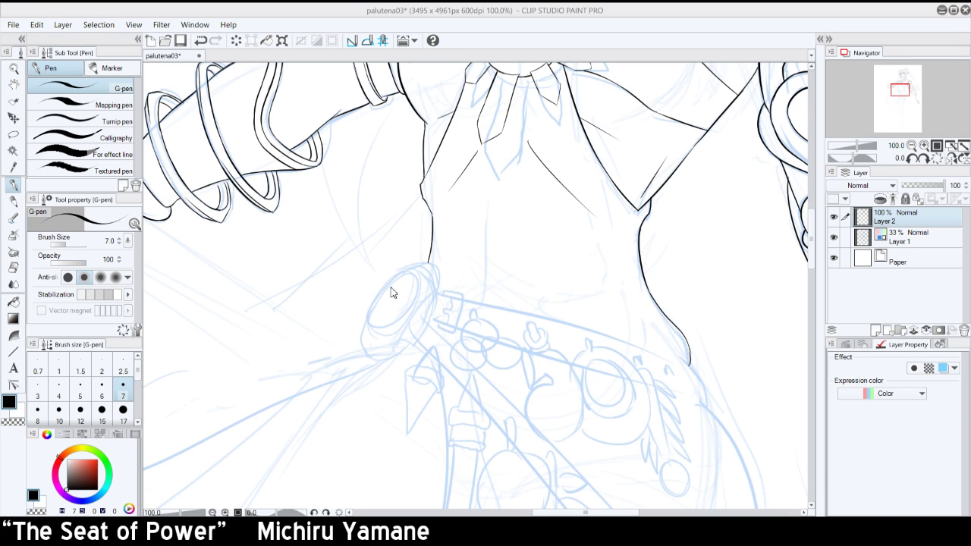
{"action": "mouse_move", "coordinate": [393, 282]}
{"action": "left_mouse_down"}
{"action": "mouse_move", "coordinate": [392, 327]}
{"action": "mouse_move", "coordinate": [411, 275]}
{"action": "mouse_move", "coordinate": [418, 300]}
{"action": "mouse_move", "coordinate": [408, 274]}
{"action": "mouse_move", "coordinate": [402, 323]}
{"action": "mouse_move", "coordinate": [407, 270]}
{"action": "mouse_move", "coordinate": [409, 317]}
{"action": "mouse_move", "coordinate": [416, 292]}
{"action": "left_mouse_up"}
{"action": "key", "text": "ctrl+z"}
{"action": "key", "text": "ctrl+z"}
{"action": "key", "text": "ctrl+z"}
{"action": "key", "text": "ctrl+z"}
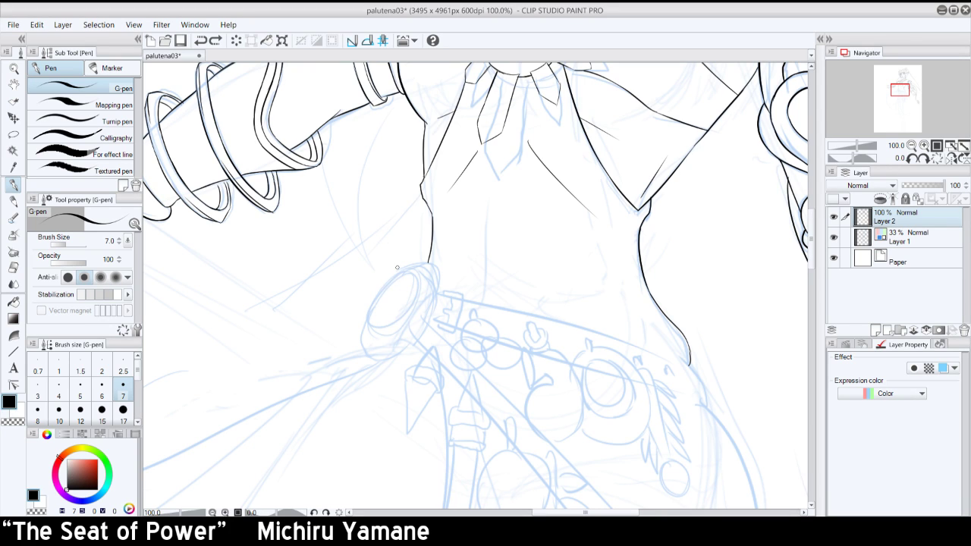
- Draw the waist ornament's face with the Ellipse tool, enabling angle adjustment after fixing and tilting the oval to match the sketch
{"action": "left_click", "coordinate": [13, 351]}
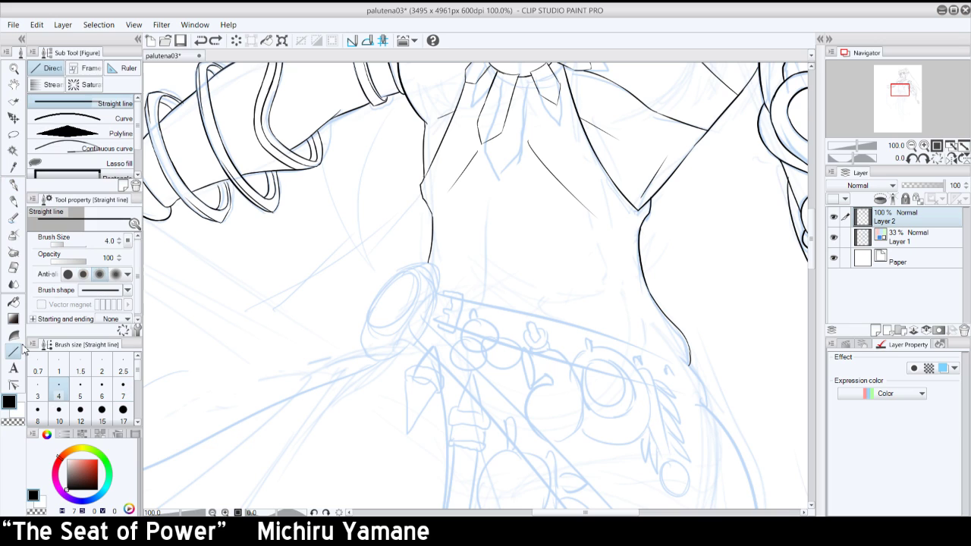
{"action": "scroll", "coordinate": [136, 130], "scroll_direction": "down", "scroll_amount": 2}
{"action": "scroll", "coordinate": [138, 131], "scroll_direction": "down", "scroll_amount": 1}
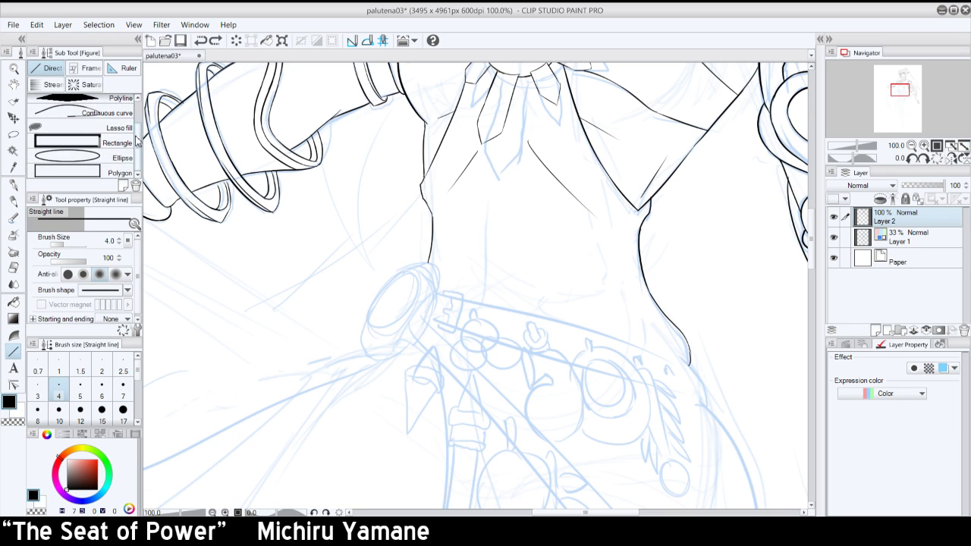
{"action": "left_click", "coordinate": [67, 157]}
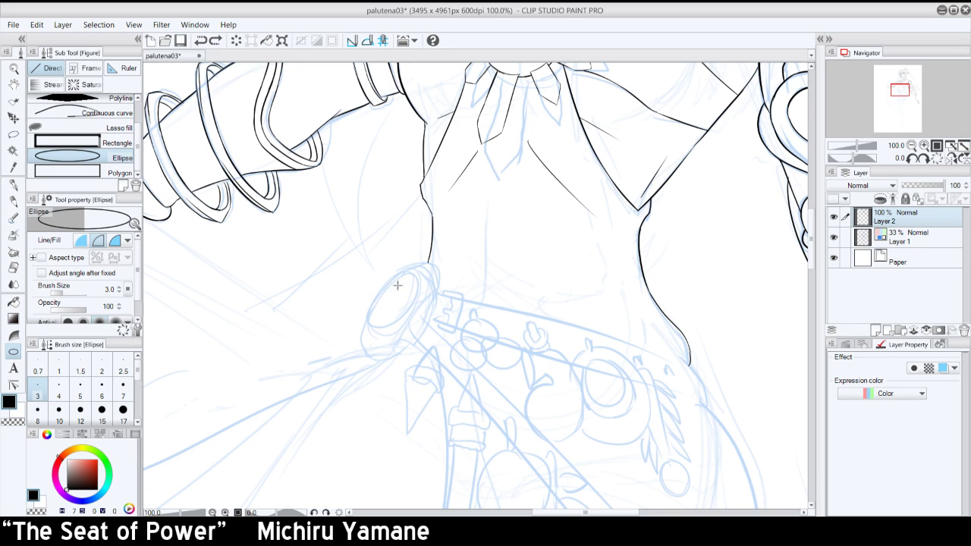
{"action": "left_click_drag", "start_coordinate": [396, 302], "coordinate": [428, 245]}
{"action": "key", "text": "ctrl+z"}
{"action": "left_click_drag", "start_coordinate": [387, 335], "coordinate": [425, 263]}
{"action": "key", "text": "ctrl+z"}
{"action": "left_click", "coordinate": [41, 273]}
{"action": "left_click_drag", "start_coordinate": [373, 343], "coordinate": [410, 271]}
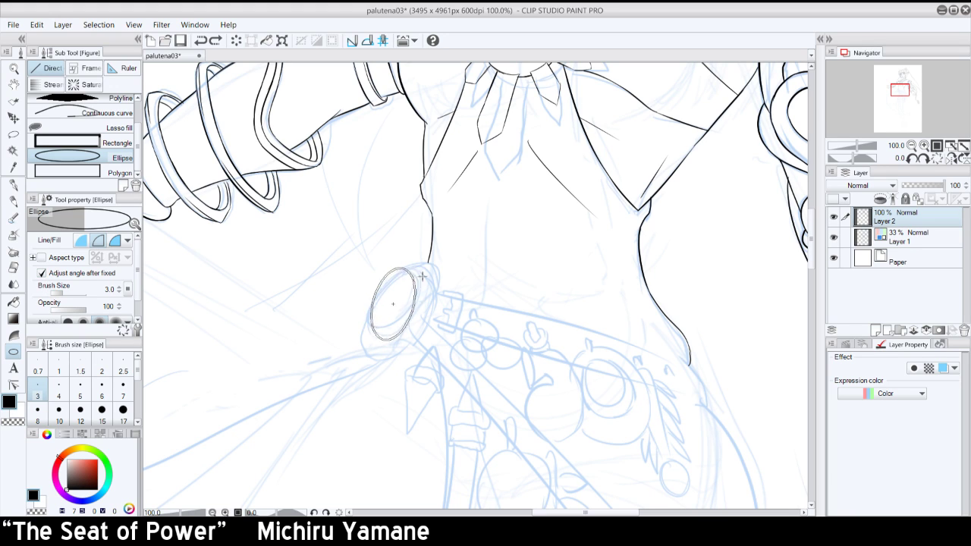
{"action": "left_click", "coordinate": [427, 292]}
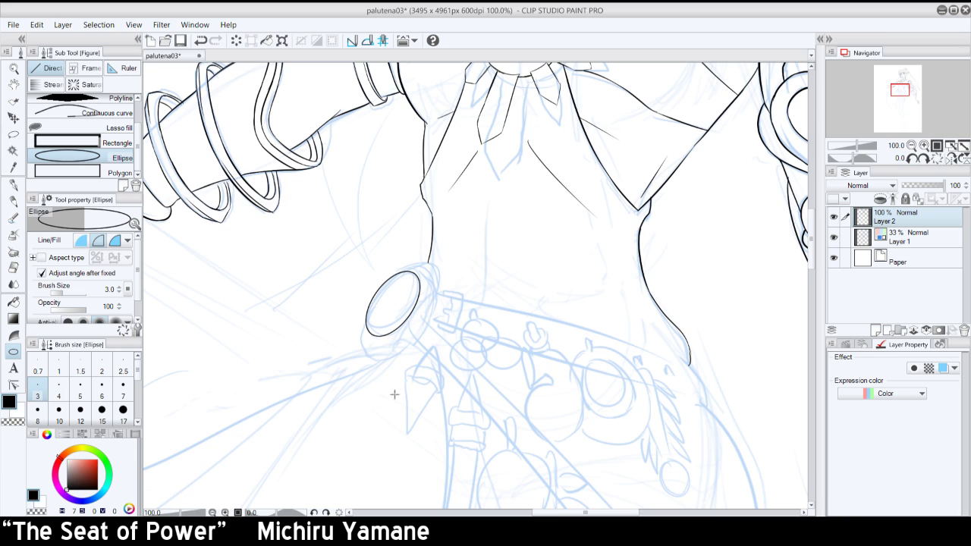
- Switch back to the G-pen and ink the upper and lower edges of the rim around the oval ornament
{"action": "left_click", "coordinate": [14, 187]}
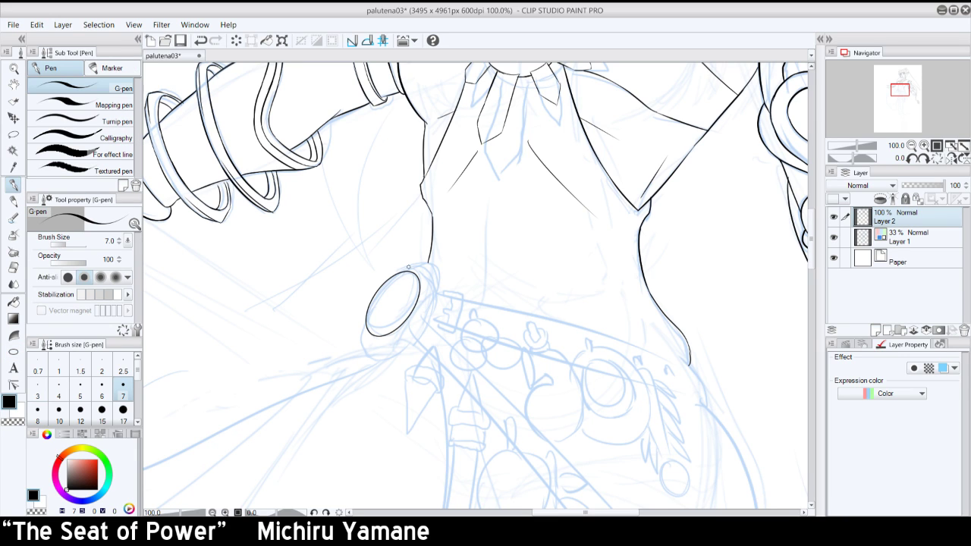
{"action": "mouse_move", "coordinate": [402, 270]}
{"action": "left_mouse_down"}
{"action": "mouse_move", "coordinate": [429, 279]}
{"action": "mouse_move", "coordinate": [425, 296]}
{"action": "left_mouse_up"}
{"action": "key", "text": "ctrl+z"}
{"action": "mouse_move", "coordinate": [363, 324]}
{"action": "left_mouse_down"}
{"action": "mouse_move", "coordinate": [387, 343]}
{"action": "mouse_move", "coordinate": [406, 332]}
{"action": "mouse_move", "coordinate": [372, 355]}
{"action": "left_mouse_up"}
{"action": "key", "text": "ctrl+z"}
{"action": "key", "text": "ctrl+z"}
{"action": "key", "text": "ctrl+z"}
{"action": "key", "text": "ctrl+z"}
{"action": "left_click_drag", "start_coordinate": [417, 266], "coordinate": [436, 269]}
{"action": "key", "text": "ctrl+z"}
{"action": "key", "text": "ctrl+z"}
{"action": "key", "text": "ctrl+z"}
{"action": "left_click_drag", "start_coordinate": [377, 355], "coordinate": [423, 334]}
- Close the oval ornament's outer rim with a curve along its belt-facing side
{"action": "left_click_drag", "start_coordinate": [432, 268], "coordinate": [438, 308]}
{"action": "key", "text": "ctrl+z"}
{"action": "left_click_drag", "start_coordinate": [434, 268], "coordinate": [439, 302]}
{"action": "key", "text": "ctrl+z"}
{"action": "left_click_drag", "start_coordinate": [433, 269], "coordinate": [440, 310]}
{"action": "key", "text": "ctrl+z"}
{"action": "left_click_drag", "start_coordinate": [434, 270], "coordinate": [441, 311]}
{"action": "left_click_drag", "start_coordinate": [413, 346], "coordinate": [438, 311]}
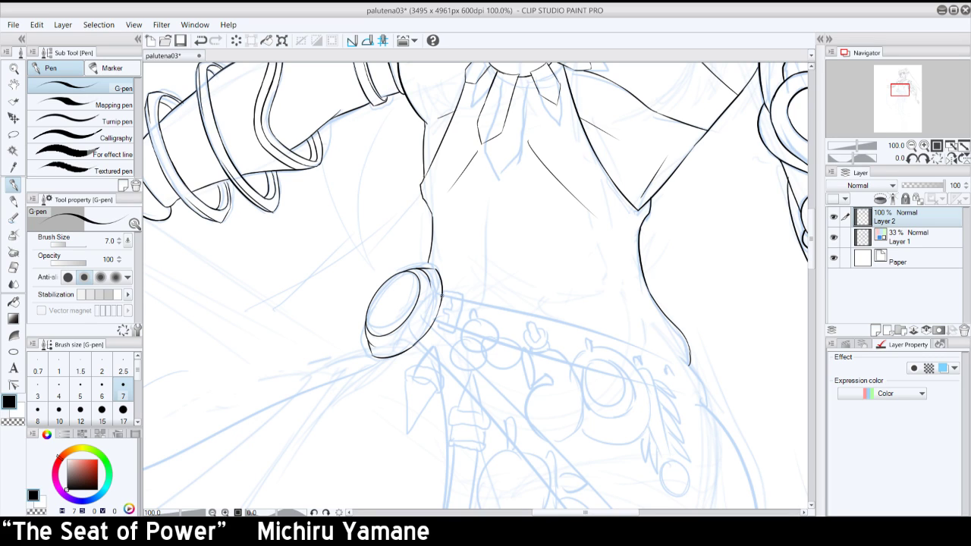
{"action": "key", "text": "ctrl+z"}
{"action": "left_click_drag", "start_coordinate": [414, 345], "coordinate": [440, 307]}
{"action": "left_click_drag", "start_coordinate": [401, 338], "coordinate": [430, 300]}
{"action": "key", "text": "ctrl+z"}
{"action": "left_click_drag", "start_coordinate": [399, 339], "coordinate": [429, 302]}
{"action": "key", "text": "ctrl+z"}
{"action": "left_click_drag", "start_coordinate": [400, 338], "coordinate": [426, 302]}
{"action": "key", "text": "ctrl+z"}
{"action": "key", "text": "ctrl+z"}
{"action": "left_click_drag", "start_coordinate": [402, 339], "coordinate": [428, 303]}
{"action": "key", "text": "ctrl+z"}
- Mirror the canvas, ink the inner contour line along the oval ornament's rim, and restore the canvas orientation
{"action": "left_click", "coordinate": [952, 159]}
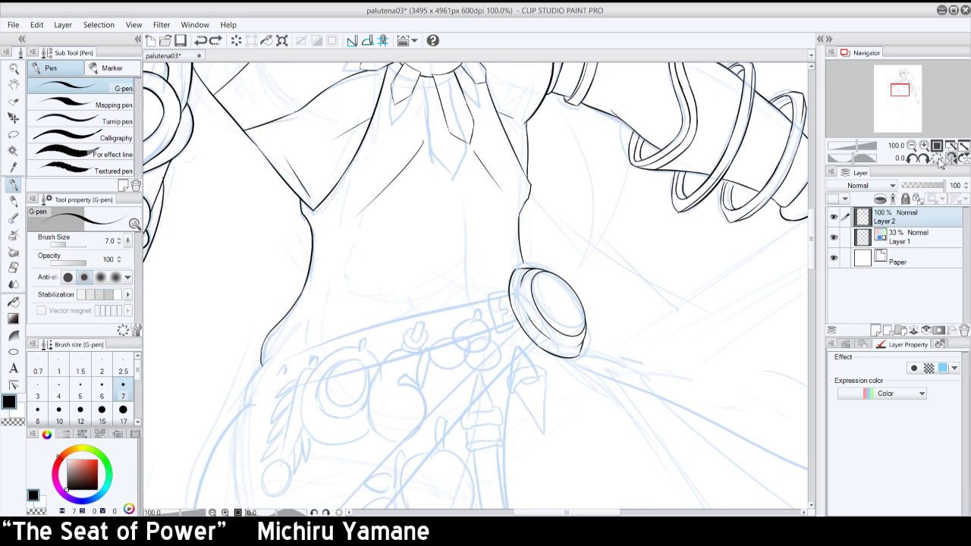
{"action": "key", "text": "ctrl+z"}
{"action": "left_click_drag", "start_coordinate": [525, 305], "coordinate": [552, 338]}
{"action": "key", "text": "ctrl+z"}
{"action": "left_click_drag", "start_coordinate": [524, 302], "coordinate": [552, 338]}
{"action": "key", "text": "ctrl+z"}
{"action": "left_click_drag", "start_coordinate": [524, 303], "coordinate": [561, 343]}
{"action": "key", "text": "ctrl+z"}
{"action": "key", "text": "ctrl+z"}
{"action": "key", "text": "ctrl+z"}
{"action": "left_click_drag", "start_coordinate": [525, 307], "coordinate": [557, 343]}
{"action": "key", "text": "ctrl+z"}
{"action": "key", "text": "ctrl+z"}
{"action": "left_click_drag", "start_coordinate": [524, 304], "coordinate": [554, 341]}
{"action": "left_click", "coordinate": [949, 158]}
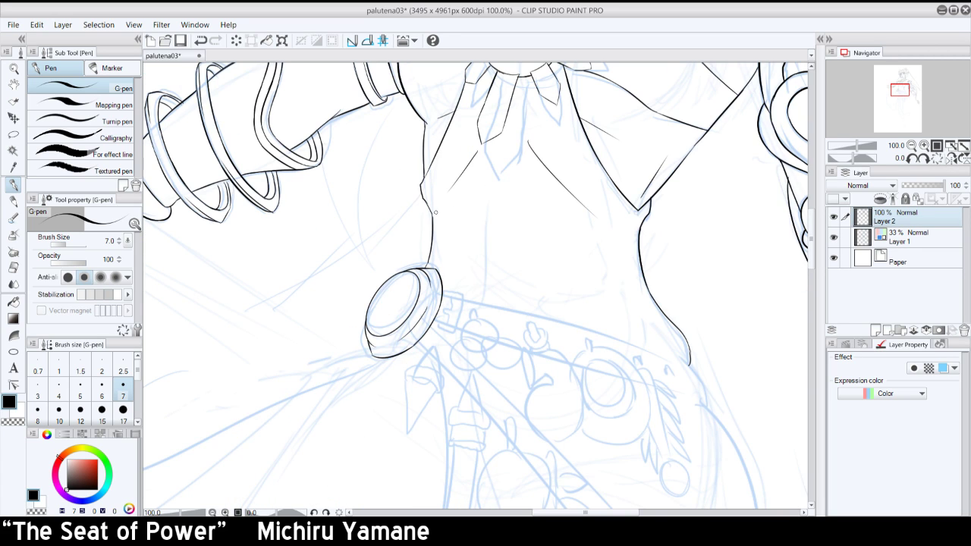
- Ink the short cloth creases across the midriff and the longer folds descending toward the belt
{"action": "left_click_drag", "start_coordinate": [436, 213], "coordinate": [473, 197]}
{"action": "left_click_drag", "start_coordinate": [557, 218], "coordinate": [536, 204]}
{"action": "left_click_drag", "start_coordinate": [475, 214], "coordinate": [464, 281]}
{"action": "key", "text": "ctrl+z"}
{"action": "left_click_drag", "start_coordinate": [471, 221], "coordinate": [451, 273]}
{"action": "left_click_drag", "start_coordinate": [528, 222], "coordinate": [545, 290]}
{"action": "left_click_drag", "start_coordinate": [528, 222], "coordinate": [559, 245]}
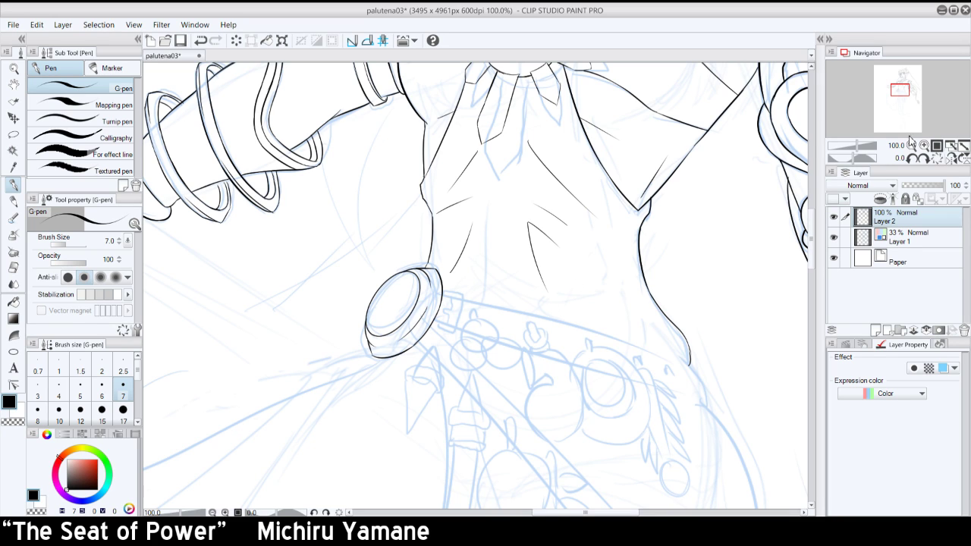
- Ink the curved hook of the belt clasp beside the oval ornament's rim
{"action": "left_click_drag", "start_coordinate": [902, 91], "coordinate": [900, 99]}
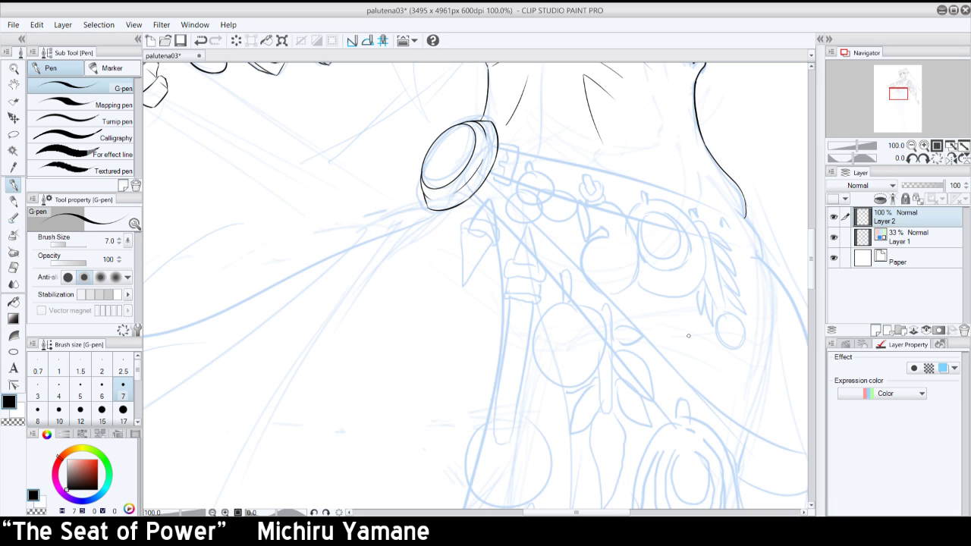
{"action": "left_click_drag", "start_coordinate": [508, 147], "coordinate": [504, 175]}
{"action": "key", "text": "ctrl+z"}
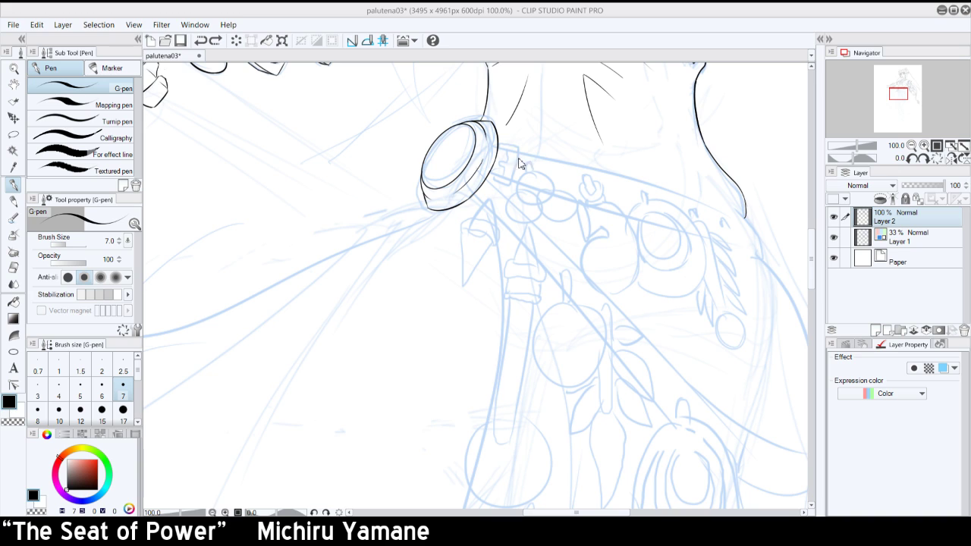
{"action": "mouse_move", "coordinate": [510, 138]}
{"action": "left_mouse_down"}
{"action": "mouse_move", "coordinate": [503, 178]}
{"action": "mouse_move", "coordinate": [512, 134]}
{"action": "left_mouse_up"}
{"action": "key", "text": "ctrl+z"}
{"action": "key", "text": "ctrl+z"}
{"action": "key", "text": "ctrl+z"}
{"action": "key", "text": "ctrl+z"}
{"action": "key", "text": "ctrl+z"}
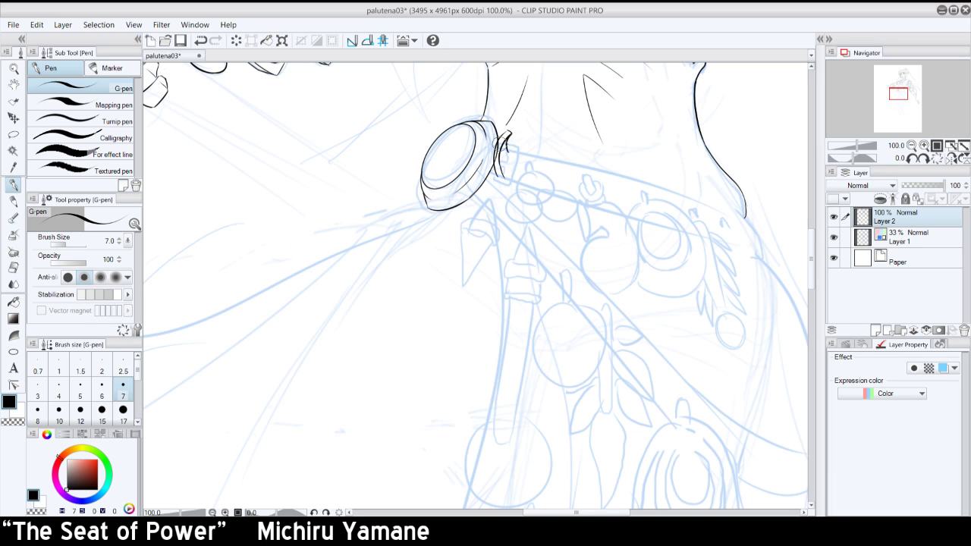
- Ink the squared buckle around the hook and check the clasp with the sketch layer temporarily hidden
{"action": "mouse_move", "coordinate": [495, 162]}
{"action": "left_mouse_down"}
{"action": "mouse_move", "coordinate": [504, 125]}
{"action": "mouse_move", "coordinate": [500, 162]}
{"action": "left_mouse_up"}
{"action": "mouse_move", "coordinate": [500, 160]}
{"action": "left_mouse_down"}
{"action": "mouse_move", "coordinate": [520, 151]}
{"action": "mouse_move", "coordinate": [508, 176]}
{"action": "left_mouse_up"}
{"action": "key", "text": "ctrl+z"}
{"action": "left_click_drag", "start_coordinate": [507, 179], "coordinate": [503, 174]}
{"action": "key", "text": "ctrl+z"}
{"action": "mouse_move", "coordinate": [505, 176]}
{"action": "left_mouse_down"}
{"action": "mouse_move", "coordinate": [519, 159]}
{"action": "mouse_move", "coordinate": [516, 168]}
{"action": "left_mouse_up"}
{"action": "key", "text": "ctrl+z"}
{"action": "key", "text": "ctrl+z"}
{"action": "key", "text": "ctrl+z"}
{"action": "key", "text": "ctrl+z"}
{"action": "mouse_move", "coordinate": [511, 130]}
{"action": "left_mouse_down"}
{"action": "mouse_move", "coordinate": [512, 119]}
{"action": "mouse_move", "coordinate": [511, 127]}
{"action": "left_mouse_up"}
{"action": "key", "text": "ctrl+z"}
{"action": "left_click", "coordinate": [834, 236]}
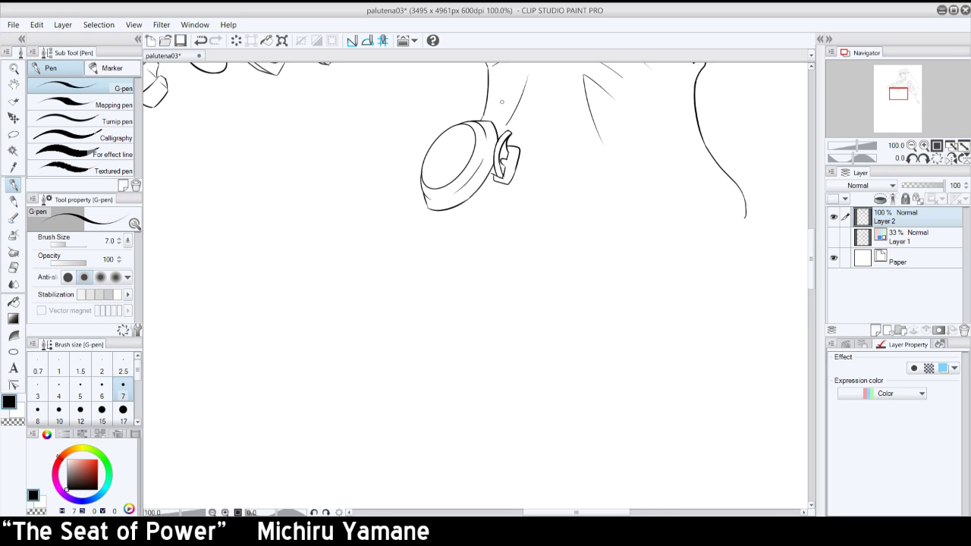
{"action": "left_click_drag", "start_coordinate": [516, 166], "coordinate": [510, 180]}
{"action": "key", "text": "ctrl+z"}
{"action": "left_click", "coordinate": [834, 237]}
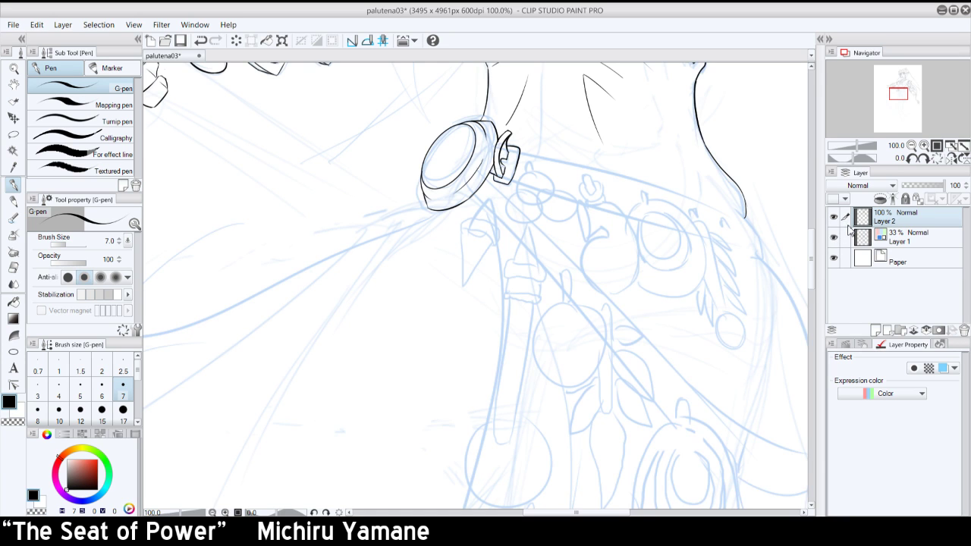
- Ink the belt's upper edge between the hip and the clasp on a rotated canvas, and extend the hip contour below it
{"action": "left_click", "coordinate": [915, 158]}
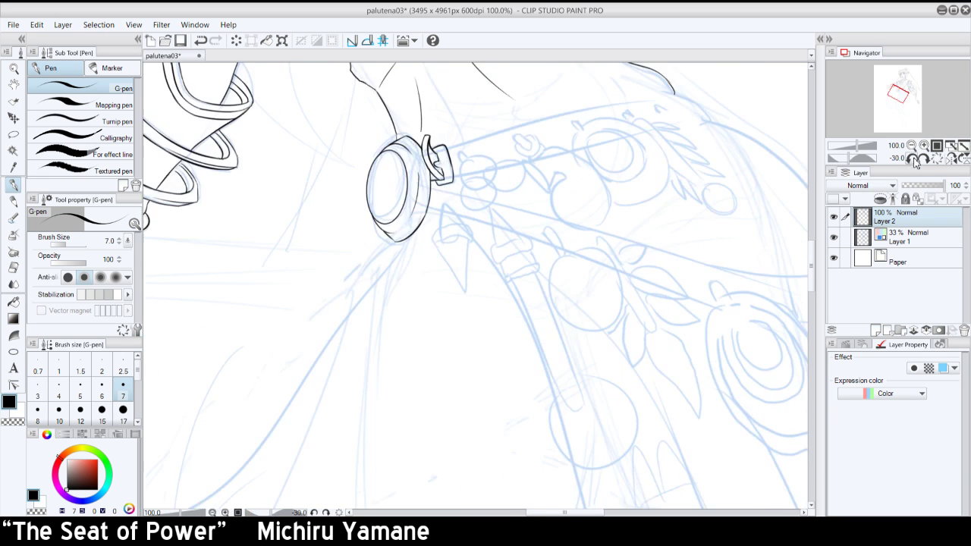
{"action": "left_click", "coordinate": [915, 158]}
{"action": "left_click", "coordinate": [914, 159]}
{"action": "mouse_move", "coordinate": [902, 92]}
{"action": "left_mouse_down"}
{"action": "mouse_move", "coordinate": [912, 84]}
{"action": "mouse_move", "coordinate": [901, 90]}
{"action": "left_mouse_up"}
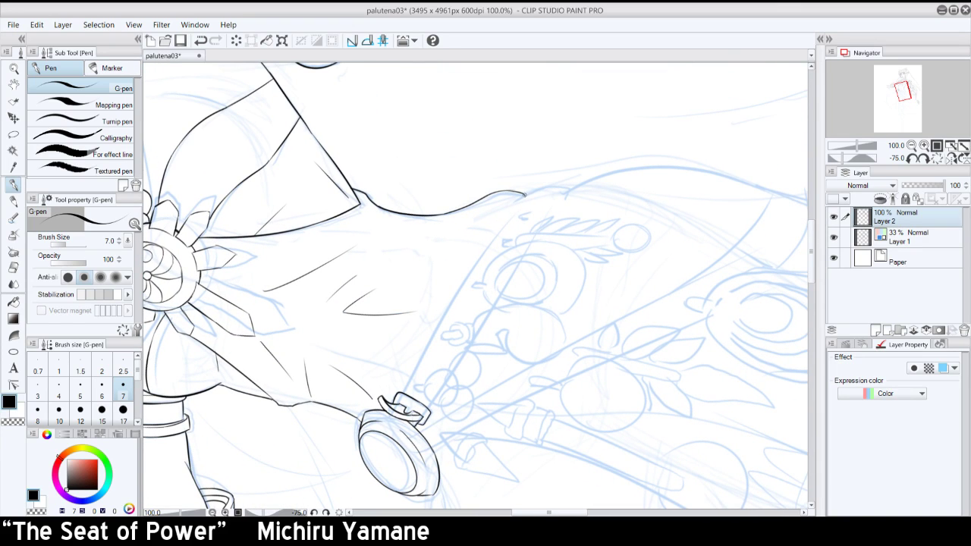
{"action": "left_click_drag", "start_coordinate": [524, 195], "coordinate": [446, 303]}
{"action": "key", "text": "ctrl+z"}
{"action": "left_click_drag", "start_coordinate": [524, 194], "coordinate": [445, 313]}
{"action": "left_click_drag", "start_coordinate": [402, 392], "coordinate": [459, 292]}
{"action": "key", "text": "ctrl+z"}
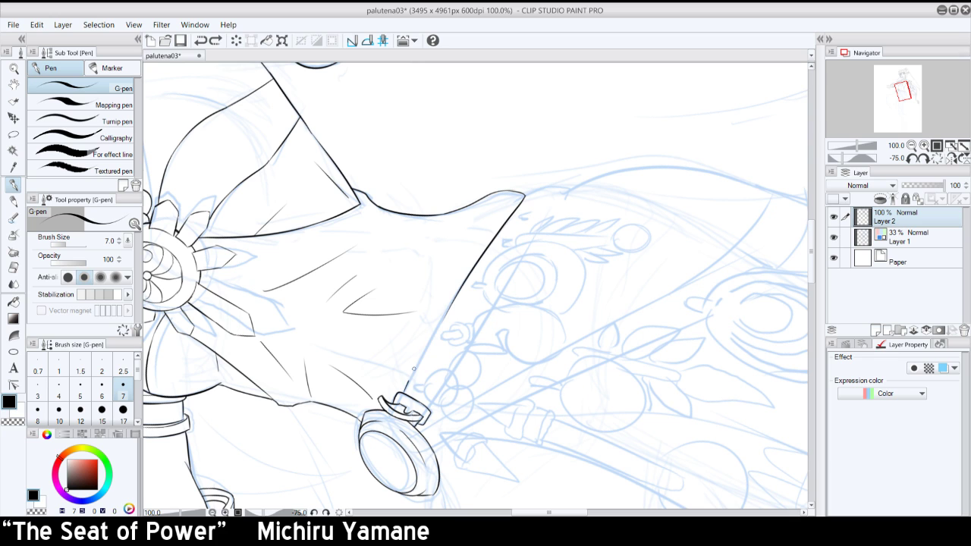
{"action": "key", "text": "ctrl+y"}
{"action": "key", "text": "ctrl+z"}
{"action": "key", "text": "ctrl+y"}
{"action": "left_click", "coordinate": [937, 159]}
{"action": "left_click_drag", "start_coordinate": [577, 310], "coordinate": [587, 349]}
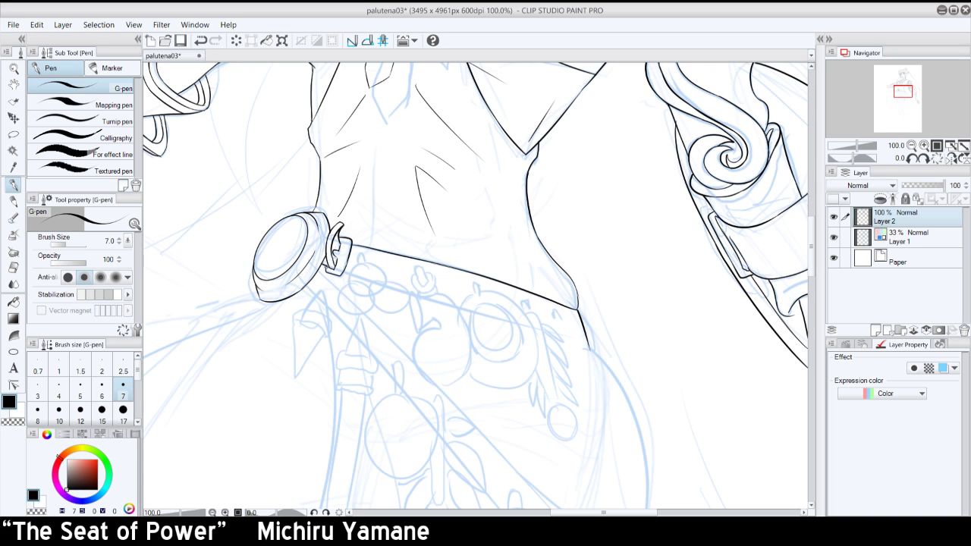
- Ink the short lower connecting line between the clasp and the oval ornament
{"action": "mouse_move", "coordinate": [324, 264]}
{"action": "left_mouse_down"}
{"action": "mouse_move", "coordinate": [331, 261]}
{"action": "mouse_move", "coordinate": [328, 271]}
{"action": "left_mouse_up"}
{"action": "key", "text": "ctrl+z"}
{"action": "key", "text": "ctrl+z"}
{"action": "key", "text": "ctrl+z"}
{"action": "left_click", "coordinate": [912, 159]}
{"action": "left_click", "coordinate": [912, 159]}
{"action": "left_click", "coordinate": [913, 159]}
{"action": "left_click", "coordinate": [912, 159]}
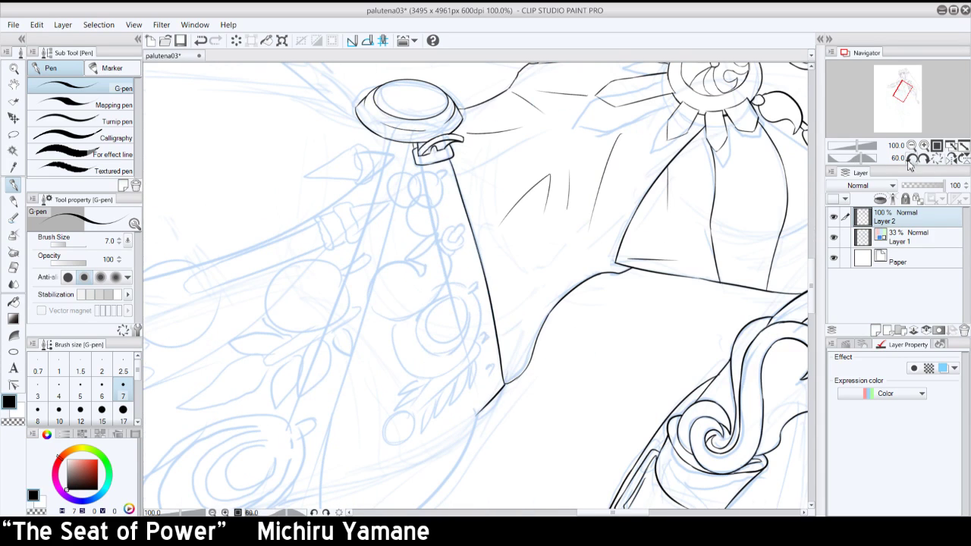
{"action": "key", "text": "ctrl+z"}
{"action": "left_click_drag", "start_coordinate": [423, 171], "coordinate": [425, 172]}
{"action": "key", "text": "ctrl+z"}
{"action": "left_click", "coordinate": [938, 159]}
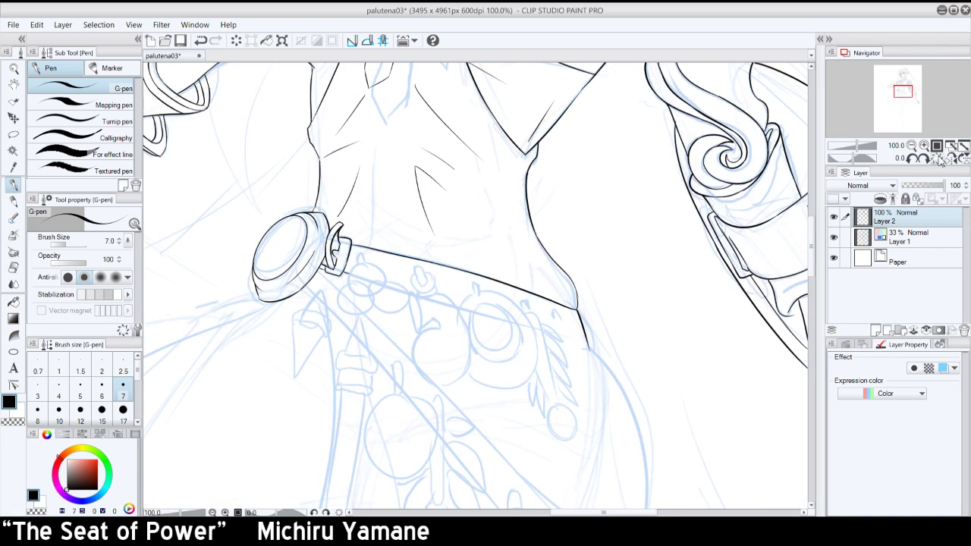
- Ink the small stem on the belt next to the clasp and begin the outline of the small circle beneath it
{"action": "left_click_drag", "start_coordinate": [358, 262], "coordinate": [364, 263]}
{"action": "key", "text": "ctrl+z"}
{"action": "key", "text": "ctrl+z"}
{"action": "left_click_drag", "start_coordinate": [358, 254], "coordinate": [351, 297]}
{"action": "key", "text": "ctrl+z"}
{"action": "key", "text": "ctrl+z"}
{"action": "key", "text": "ctrl+z"}
{"action": "mouse_move", "coordinate": [361, 262]}
{"action": "left_mouse_down"}
{"action": "mouse_move", "coordinate": [353, 295]}
{"action": "mouse_move", "coordinate": [365, 295]}
{"action": "mouse_move", "coordinate": [360, 262]}
{"action": "mouse_move", "coordinate": [361, 302]}
{"action": "mouse_move", "coordinate": [360, 262]}
{"action": "mouse_move", "coordinate": [356, 292]}
{"action": "mouse_move", "coordinate": [369, 294]}
{"action": "mouse_move", "coordinate": [356, 275]}
{"action": "mouse_move", "coordinate": [354, 311]}
{"action": "mouse_move", "coordinate": [351, 283]}
{"action": "mouse_move", "coordinate": [341, 308]}
{"action": "mouse_move", "coordinate": [363, 304]}
{"action": "mouse_move", "coordinate": [355, 311]}
{"action": "mouse_move", "coordinate": [367, 294]}
{"action": "mouse_move", "coordinate": [358, 314]}
{"action": "mouse_move", "coordinate": [365, 288]}
{"action": "mouse_move", "coordinate": [358, 314]}
{"action": "mouse_move", "coordinate": [365, 288]}
{"action": "left_mouse_up"}
{"action": "key", "text": "ctrl+z"}
{"action": "key", "text": "ctrl+z"}
{"action": "key", "text": "ctrl+z"}
{"action": "key", "text": "ctrl+z"}
{"action": "key", "text": "ctrl+z"}
{"action": "key", "text": "ctrl+z"}
{"action": "key", "text": "ctrl+z"}
{"action": "key", "text": "ctrl+z"}
- Mirror the canvas, ink the rest of the small circle's outline, and restore the canvas orientation
{"action": "left_click", "coordinate": [951, 158]}
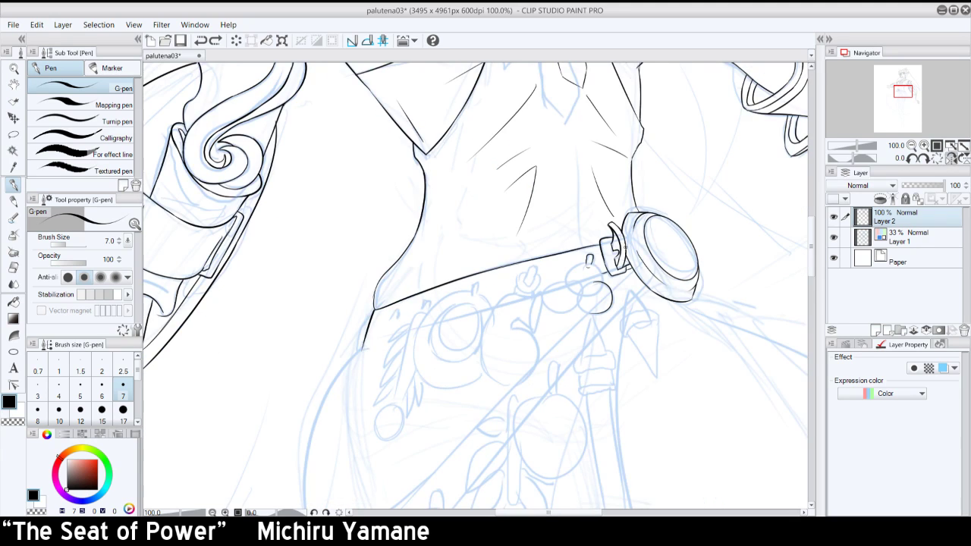
{"action": "mouse_move", "coordinate": [595, 282]}
{"action": "left_mouse_down"}
{"action": "mouse_move", "coordinate": [583, 302]}
{"action": "mouse_move", "coordinate": [591, 314]}
{"action": "mouse_move", "coordinate": [606, 305]}
{"action": "mouse_move", "coordinate": [594, 283]}
{"action": "mouse_move", "coordinate": [608, 296]}
{"action": "mouse_move", "coordinate": [597, 280]}
{"action": "mouse_move", "coordinate": [610, 303]}
{"action": "mouse_move", "coordinate": [590, 306]}
{"action": "mouse_move", "coordinate": [595, 312]}
{"action": "mouse_move", "coordinate": [611, 298]}
{"action": "mouse_move", "coordinate": [581, 303]}
{"action": "mouse_move", "coordinate": [603, 311]}
{"action": "mouse_move", "coordinate": [610, 293]}
{"action": "mouse_move", "coordinate": [585, 304]}
{"action": "mouse_move", "coordinate": [601, 313]}
{"action": "mouse_move", "coordinate": [608, 292]}
{"action": "mouse_move", "coordinate": [582, 306]}
{"action": "mouse_move", "coordinate": [612, 300]}
{"action": "mouse_move", "coordinate": [582, 307]}
{"action": "mouse_move", "coordinate": [609, 293]}
{"action": "mouse_move", "coordinate": [604, 308]}
{"action": "mouse_move", "coordinate": [584, 307]}
{"action": "mouse_move", "coordinate": [609, 291]}
{"action": "mouse_move", "coordinate": [586, 310]}
{"action": "mouse_move", "coordinate": [612, 308]}
{"action": "left_mouse_up"}
{"action": "key", "text": "ctrl+z"}
{"action": "key", "text": "ctrl+z"}
{"action": "key", "text": "ctrl+z"}
{"action": "key", "text": "ctrl+z"}
{"action": "key", "text": "ctrl+z"}
{"action": "key", "text": "ctrl+z"}
{"action": "key", "text": "ctrl+z"}
{"action": "key", "text": "ctrl+z"}
{"action": "key", "text": "ctrl+z"}
{"action": "key", "text": "ctrl+z"}
{"action": "key", "text": "ctrl+z"}
{"action": "key", "text": "ctrl+z"}
{"action": "left_click", "coordinate": [936, 163]}
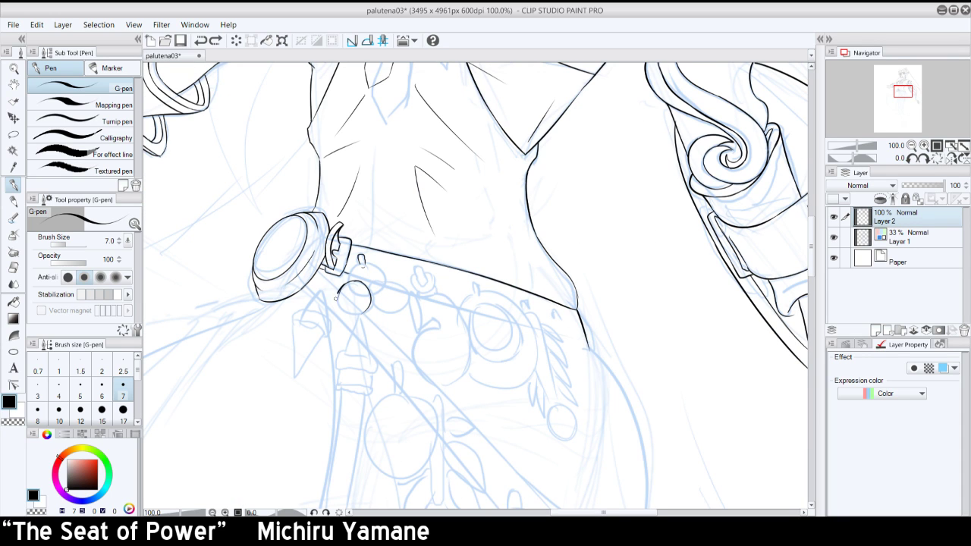
- Close the small circle's outline below the clasp and remove the long fold lines from the lower midriff
{"action": "key", "text": "ctrl+z"}
{"action": "mouse_move", "coordinate": [339, 300]}
{"action": "left_mouse_down"}
{"action": "mouse_move", "coordinate": [351, 304]}
{"action": "mouse_move", "coordinate": [337, 300]}
{"action": "mouse_move", "coordinate": [345, 311]}
{"action": "mouse_move", "coordinate": [339, 290]}
{"action": "mouse_move", "coordinate": [358, 314]}
{"action": "left_mouse_up"}
{"action": "key", "text": "ctrl+z"}
{"action": "key", "text": "ctrl+z"}
{"action": "key", "text": "ctrl+z"}
{"action": "key", "text": "ctrl+z"}
{"action": "key", "text": "ctrl+z"}
{"action": "key", "text": "ctrl+z"}
{"action": "key", "text": "ctrl+z"}
{"action": "key", "text": "ctrl+z"}
{"action": "key", "text": "ctrl+z"}
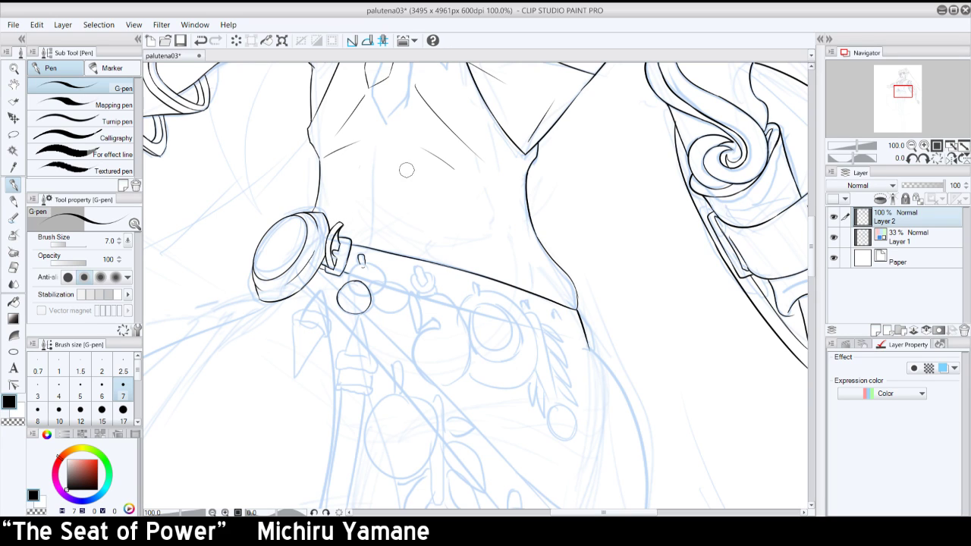
- Ink a pointed cloth bulge with short creases on the waist contour opposite the oval ornament
{"action": "mouse_move", "coordinate": [497, 189]}
{"action": "left_mouse_down"}
{"action": "mouse_move", "coordinate": [522, 156]}
{"action": "mouse_move", "coordinate": [529, 197]}
{"action": "mouse_move", "coordinate": [522, 192]}
{"action": "mouse_move", "coordinate": [535, 206]}
{"action": "mouse_move", "coordinate": [532, 216]}
{"action": "mouse_move", "coordinate": [521, 198]}
{"action": "mouse_move", "coordinate": [531, 222]}
{"action": "left_mouse_up"}
{"action": "key", "text": "ctrl+z"}
{"action": "left_click_drag", "start_coordinate": [511, 179], "coordinate": [526, 194]}
{"action": "key", "text": "ctrl+z"}
{"action": "mouse_move", "coordinate": [531, 223]}
{"action": "left_mouse_down"}
{"action": "mouse_move", "coordinate": [534, 209]}
{"action": "mouse_move", "coordinate": [531, 222]}
{"action": "mouse_move", "coordinate": [516, 183]}
{"action": "left_mouse_up"}
{"action": "key", "text": "ctrl+z"}
{"action": "key", "text": "ctrl+z"}
{"action": "key", "text": "ctrl+z"}
- Ink a small cloth bump on the waist contour above the oval ornament and check it zoomed out
{"action": "mouse_move", "coordinate": [320, 162]}
{"action": "left_mouse_down"}
{"action": "mouse_move", "coordinate": [314, 194]}
{"action": "mouse_move", "coordinate": [317, 171]}
{"action": "mouse_move", "coordinate": [318, 194]}
{"action": "mouse_move", "coordinate": [347, 171]}
{"action": "left_mouse_up"}
{"action": "key", "text": "ctrl+z"}
{"action": "key", "text": "ctrl+z"}
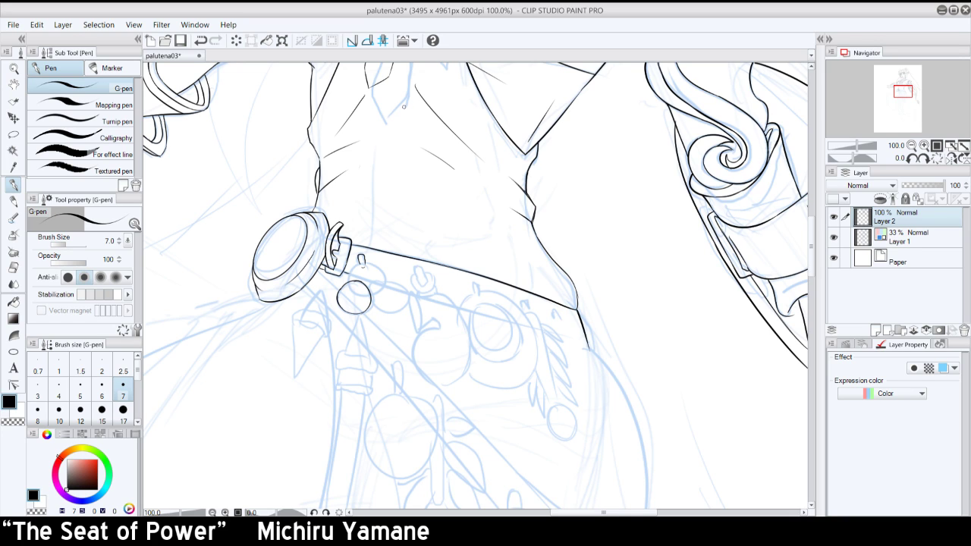
{"action": "key", "text": "ctrl+z"}
{"action": "key", "text": "ctrl+z"}
{"action": "left_click_drag", "start_coordinate": [313, 150], "coordinate": [318, 162]}
{"action": "left_click", "coordinate": [912, 146]}
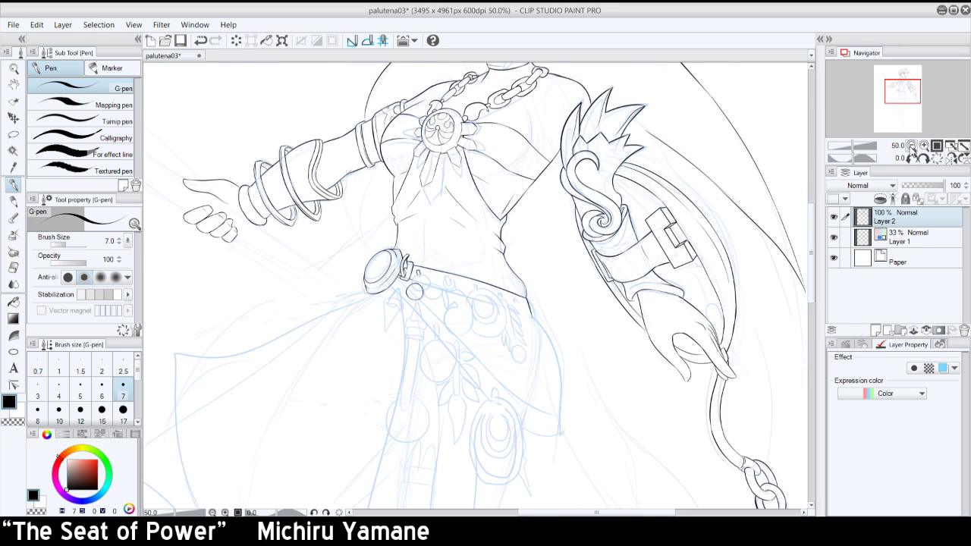
{"action": "left_click", "coordinate": [924, 146]}
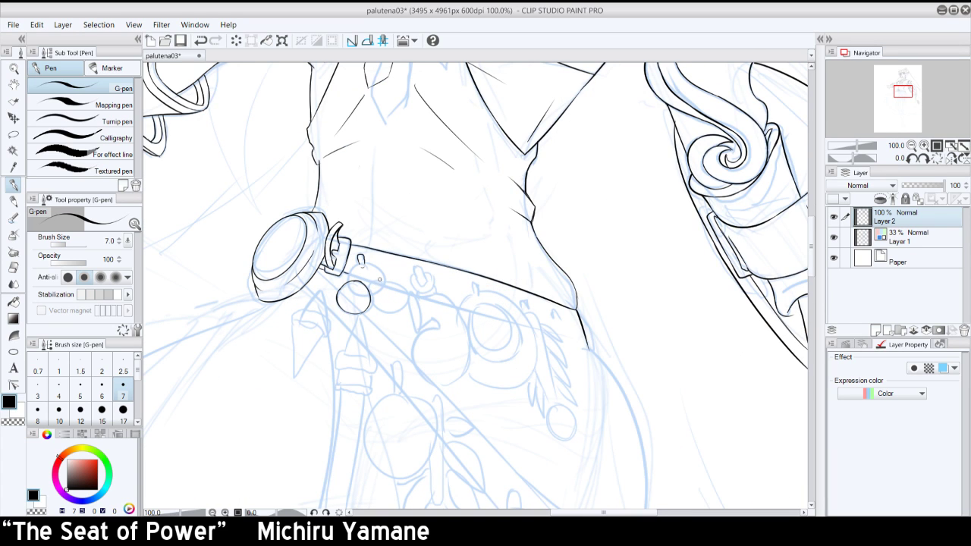
- Ink a second small circle beside the first one on the belt and give it an inner ring
{"action": "mouse_move", "coordinate": [380, 280]}
{"action": "left_mouse_down"}
{"action": "mouse_move", "coordinate": [372, 292]}
{"action": "mouse_move", "coordinate": [380, 278]}
{"action": "left_mouse_up"}
{"action": "key", "text": "ctrl+z"}
{"action": "key", "text": "ctrl+z"}
{"action": "key", "text": "ctrl+z"}
{"action": "key", "text": "ctrl+y"}
{"action": "key", "text": "ctrl+z"}
{"action": "mouse_move", "coordinate": [384, 276]}
{"action": "left_mouse_down"}
{"action": "mouse_move", "coordinate": [397, 297]}
{"action": "mouse_move", "coordinate": [387, 285]}
{"action": "mouse_move", "coordinate": [395, 286]}
{"action": "mouse_move", "coordinate": [357, 286]}
{"action": "mouse_move", "coordinate": [348, 307]}
{"action": "mouse_move", "coordinate": [372, 263]}
{"action": "mouse_move", "coordinate": [353, 286]}
{"action": "left_mouse_up"}
{"action": "key", "text": "ctrl+z"}
{"action": "key", "text": "ctrl+z"}
{"action": "key", "text": "ctrl+z"}
{"action": "key", "text": "ctrl+z"}
{"action": "key", "text": "ctrl+z"}
{"action": "key", "text": "ctrl+z"}
{"action": "key", "text": "ctrl+z"}
{"action": "key", "text": "ctrl+z"}
{"action": "key", "text": "ctrl+z"}
{"action": "key", "text": "ctrl+z"}
{"action": "key", "text": "ctrl+z"}
{"action": "key", "text": "ctrl+z"}
{"action": "key", "text": "ctrl+z"}
{"action": "key", "text": "ctrl+z"}
{"action": "key", "text": "ctrl+z"}
{"action": "key", "text": "ctrl+z"}
{"action": "key", "text": "ctrl+z"}
{"action": "key", "text": "ctrl+z"}
{"action": "key", "text": "ctrl+z"}
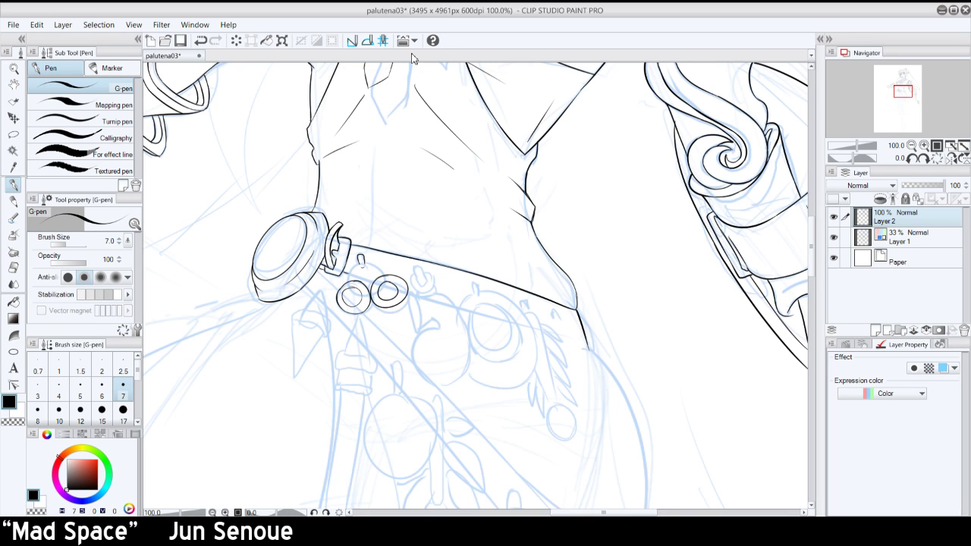
- Refine the inner ring inside the small circle nearest the clasp
{"action": "key", "text": "ctrl+z"}
{"action": "mouse_move", "coordinate": [345, 292]}
{"action": "left_mouse_down"}
{"action": "mouse_move", "coordinate": [355, 287]}
{"action": "mouse_move", "coordinate": [349, 307]}
{"action": "mouse_move", "coordinate": [352, 289]}
{"action": "left_mouse_up"}
{"action": "key", "text": "ctrl+z"}
{"action": "key", "text": "ctrl+z"}
{"action": "key", "text": "ctrl+z"}
- Ink the outer arc of a third circle under the stem, tucked behind the two ringed circles
{"action": "mouse_move", "coordinate": [365, 265]}
{"action": "left_mouse_down"}
{"action": "mouse_move", "coordinate": [385, 278]}
{"action": "mouse_move", "coordinate": [376, 267]}
{"action": "mouse_move", "coordinate": [363, 281]}
{"action": "left_mouse_up"}
{"action": "key", "text": "ctrl+z"}
{"action": "key", "text": "ctrl+z"}
{"action": "key", "text": "ctrl+z"}
{"action": "key", "text": "ctrl+z"}
{"action": "key", "text": "ctrl+z"}
{"action": "key", "text": "ctrl+z"}
- Ink the third circle's inner arc and check the cluster with the sketch layer temporarily hidden
{"action": "left_click_drag", "start_coordinate": [350, 286], "coordinate": [386, 298]}
{"action": "key", "text": "ctrl+z"}
{"action": "key", "text": "ctrl+z"}
{"action": "key", "text": "ctrl+z"}
{"action": "key", "text": "ctrl+z"}
{"action": "mouse_move", "coordinate": [359, 279]}
{"action": "left_mouse_down"}
{"action": "mouse_move", "coordinate": [375, 278]}
{"action": "mouse_move", "coordinate": [372, 289]}
{"action": "left_mouse_up"}
{"action": "key", "text": "ctrl+z"}
{"action": "key", "text": "ctrl+z"}
{"action": "left_click", "coordinate": [834, 237]}
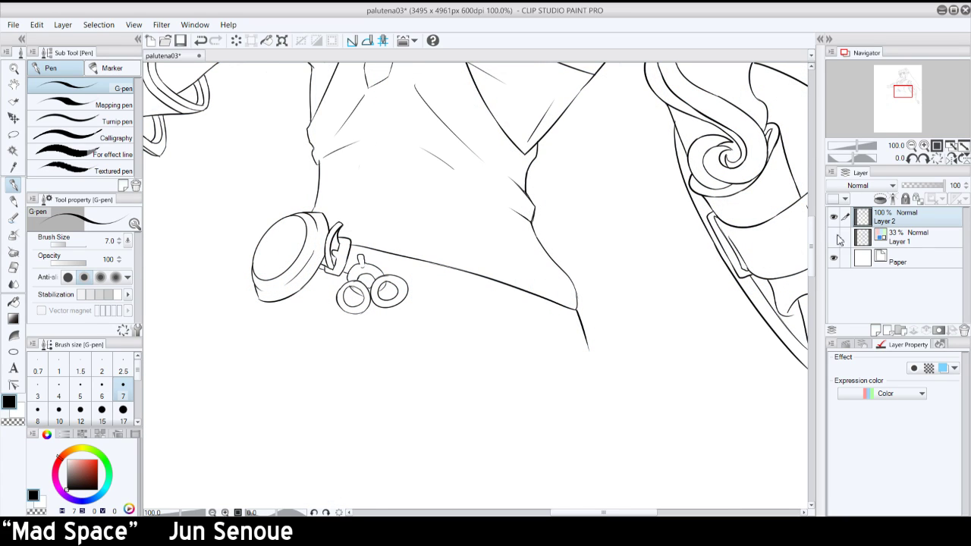
{"action": "left_click", "coordinate": [834, 238]}
{"action": "left_click", "coordinate": [924, 145]}
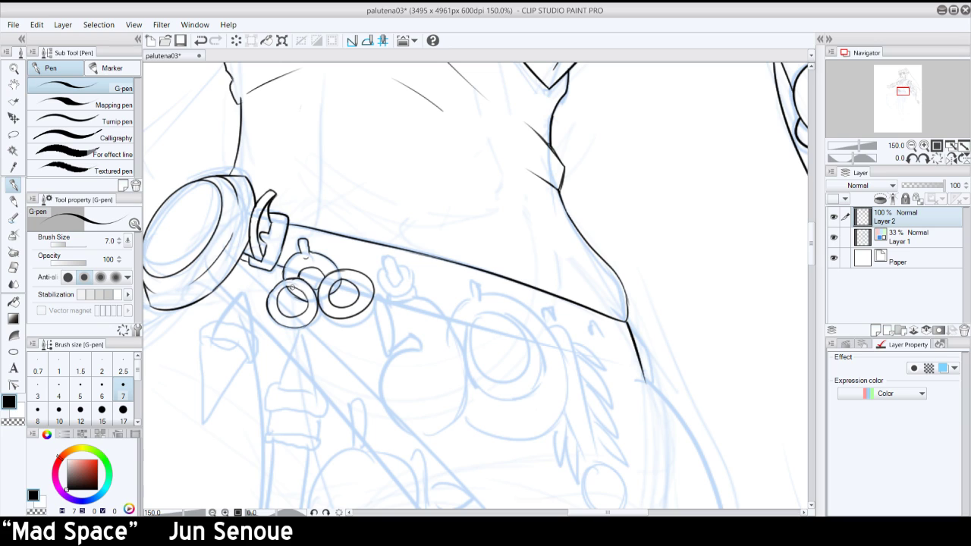
- Ink the peg and its small ring on the belt beside the cluster of ringed circles
{"action": "key", "text": "ctrl+z"}
{"action": "left_click_drag", "start_coordinate": [305, 300], "coordinate": [308, 300]}
{"action": "mouse_move", "coordinate": [391, 281]}
{"action": "left_mouse_down"}
{"action": "mouse_move", "coordinate": [382, 282]}
{"action": "mouse_move", "coordinate": [403, 294]}
{"action": "mouse_move", "coordinate": [408, 278]}
{"action": "mouse_move", "coordinate": [415, 295]}
{"action": "mouse_move", "coordinate": [397, 300]}
{"action": "mouse_move", "coordinate": [417, 299]}
{"action": "left_mouse_up"}
{"action": "key", "text": "ctrl+z"}
{"action": "key", "text": "ctrl+z"}
{"action": "key", "text": "ctrl+z"}
{"action": "key", "text": "ctrl+z"}
{"action": "key", "text": "ctrl+z"}
{"action": "key", "text": "ctrl+z"}
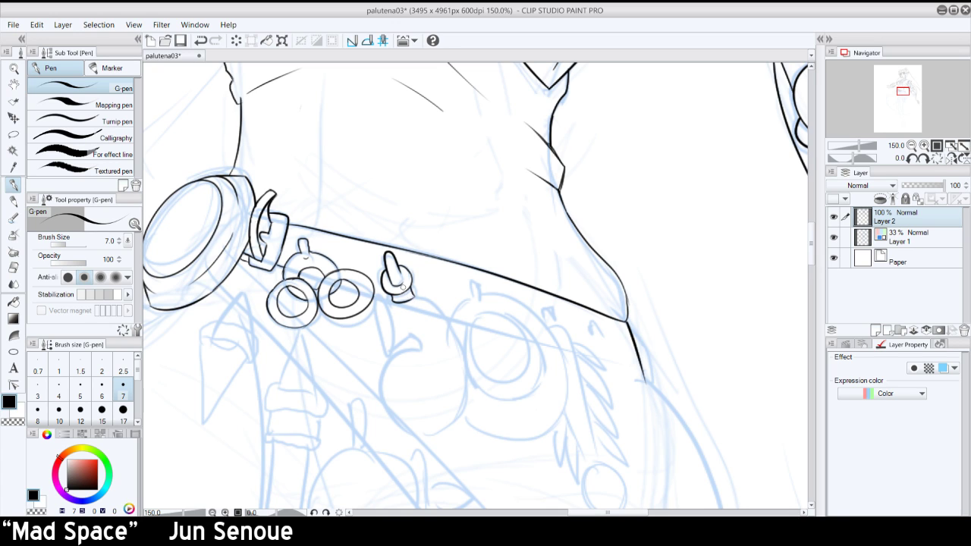
- Ink the curved collar beneath the peg's ring
{"action": "key", "text": "ctrl+z"}
{"action": "key", "text": "ctrl+z"}
{"action": "key", "text": "ctrl+z"}
{"action": "mouse_move", "coordinate": [387, 293]}
{"action": "left_mouse_down"}
{"action": "mouse_move", "coordinate": [398, 303]}
{"action": "mouse_move", "coordinate": [415, 296]}
{"action": "left_mouse_up"}
{"action": "key", "text": "ctrl+z"}
{"action": "key", "text": "ctrl+z"}
{"action": "key", "text": "ctrl+z"}
- Ink the short inner neck line of the comma-shaped ornament hanging below the collar
{"action": "left_click_drag", "start_coordinate": [377, 305], "coordinate": [391, 353]}
{"action": "mouse_move", "coordinate": [375, 300]}
{"action": "left_mouse_down"}
{"action": "mouse_move", "coordinate": [413, 296]}
{"action": "mouse_move", "coordinate": [388, 299]}
{"action": "mouse_move", "coordinate": [453, 354]}
{"action": "left_mouse_up"}
{"action": "key", "text": "ctrl+z"}
{"action": "key", "text": "ctrl+z"}
{"action": "key", "text": "ctrl+z"}
- Ink the long outer curve of the comma-shaped ornament from the collar down its side
{"action": "left_click_drag", "start_coordinate": [419, 293], "coordinate": [460, 357]}
{"action": "key", "text": "ctrl+z"}
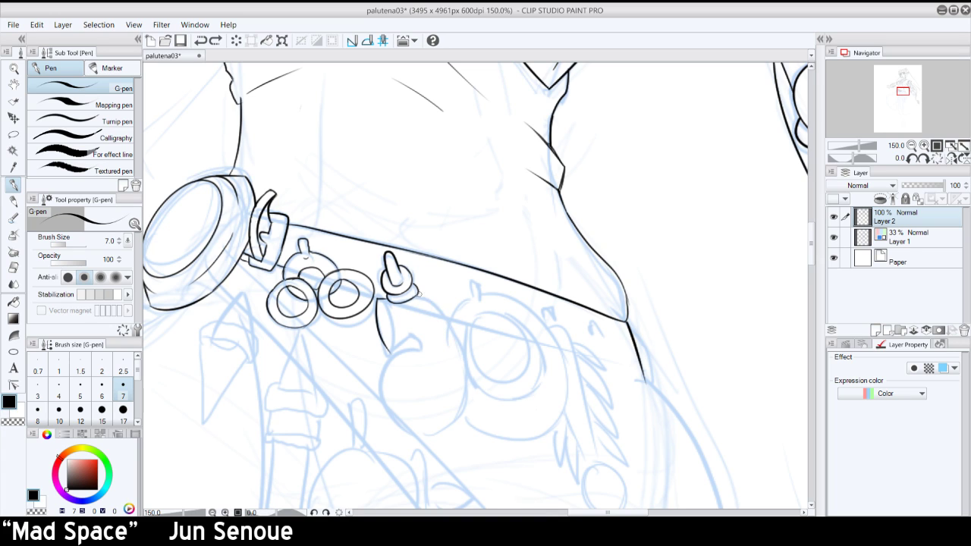
{"action": "left_click_drag", "start_coordinate": [418, 293], "coordinate": [451, 334]}
{"action": "key", "text": "ctrl+z"}
{"action": "left_click_drag", "start_coordinate": [418, 293], "coordinate": [453, 335]}
{"action": "key", "text": "ctrl+z"}
{"action": "mouse_move", "coordinate": [417, 293]}
{"action": "left_mouse_down"}
{"action": "mouse_move", "coordinate": [453, 334]}
{"action": "mouse_move", "coordinate": [446, 313]}
{"action": "mouse_move", "coordinate": [461, 367]}
{"action": "mouse_move", "coordinate": [438, 305]}
{"action": "mouse_move", "coordinate": [467, 367]}
{"action": "mouse_move", "coordinate": [454, 371]}
{"action": "left_mouse_up"}
{"action": "key", "text": "ctrl+z"}
{"action": "key", "text": "ctrl+z"}
{"action": "key", "text": "ctrl+z"}
{"action": "key", "text": "ctrl+z"}
{"action": "left_click_drag", "start_coordinate": [417, 291], "coordinate": [464, 373]}
- Ink the comma ornament's hooked notch and the inner side of its rounded body
{"action": "mouse_move", "coordinate": [394, 343]}
{"action": "left_mouse_down"}
{"action": "mouse_move", "coordinate": [410, 337]}
{"action": "mouse_move", "coordinate": [380, 375]}
{"action": "left_mouse_up"}
{"action": "key", "text": "ctrl+z"}
{"action": "key", "text": "ctrl+z"}
{"action": "mouse_move", "coordinate": [416, 347]}
{"action": "left_mouse_down"}
{"action": "mouse_move", "coordinate": [379, 401]}
{"action": "mouse_move", "coordinate": [411, 429]}
{"action": "mouse_move", "coordinate": [388, 417]}
{"action": "mouse_move", "coordinate": [444, 422]}
{"action": "left_mouse_up"}
{"action": "key", "text": "ctrl+z"}
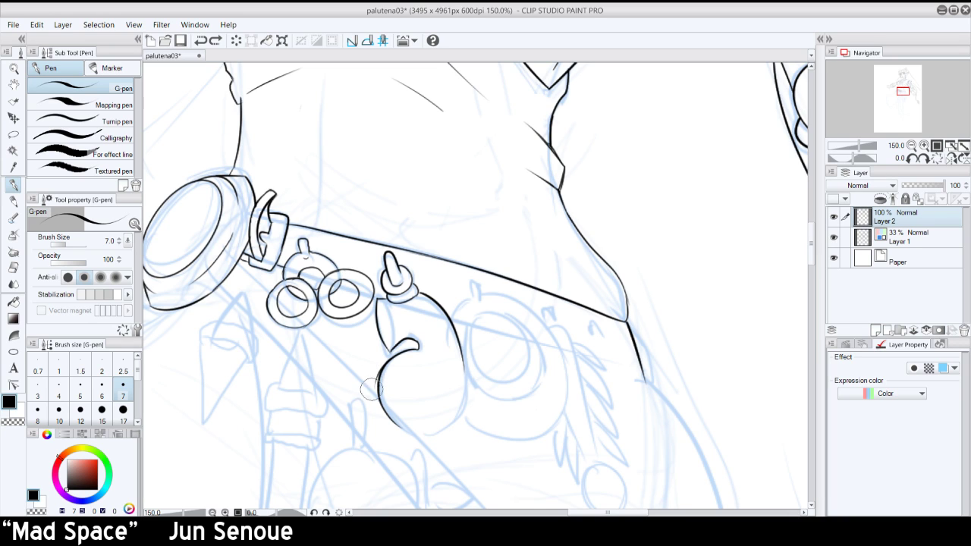
- Ink the rounded bottom of the comma-shaped ornament to join its two sides, using a mirrored and rotated view
{"action": "left_click", "coordinate": [950, 158]}
{"action": "mouse_move", "coordinate": [488, 359]}
{"action": "left_mouse_down"}
{"action": "mouse_move", "coordinate": [485, 393]}
{"action": "mouse_move", "coordinate": [507, 401]}
{"action": "mouse_move", "coordinate": [486, 395]}
{"action": "mouse_move", "coordinate": [512, 415]}
{"action": "mouse_move", "coordinate": [488, 373]}
{"action": "mouse_move", "coordinate": [516, 429]}
{"action": "left_mouse_up"}
{"action": "key", "text": "ctrl+z"}
{"action": "key", "text": "ctrl+z"}
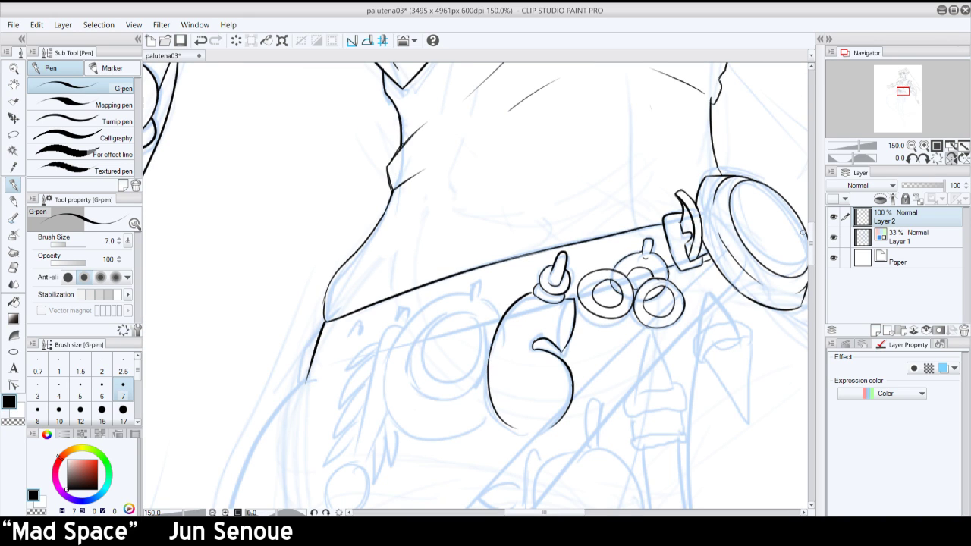
{"action": "left_click", "coordinate": [924, 159]}
{"action": "left_click", "coordinate": [924, 158]}
{"action": "left_click", "coordinate": [924, 159]}
{"action": "left_click", "coordinate": [923, 159]}
{"action": "left_click", "coordinate": [924, 159]}
{"action": "left_click", "coordinate": [924, 158]}
{"action": "left_click", "coordinate": [924, 159]}
{"action": "key", "text": "ctrl+z"}
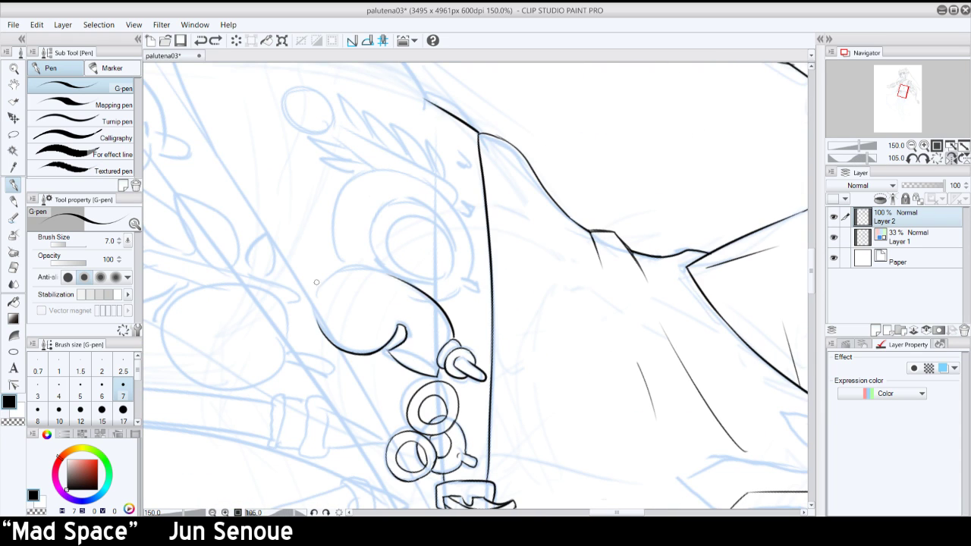
{"action": "mouse_move", "coordinate": [318, 326]}
{"action": "left_mouse_down"}
{"action": "mouse_move", "coordinate": [318, 291]}
{"action": "mouse_move", "coordinate": [337, 268]}
{"action": "left_mouse_up"}
{"action": "key", "text": "ctrl+z"}
{"action": "left_click_drag", "start_coordinate": [319, 326], "coordinate": [345, 269]}
{"action": "left_click", "coordinate": [935, 158]}
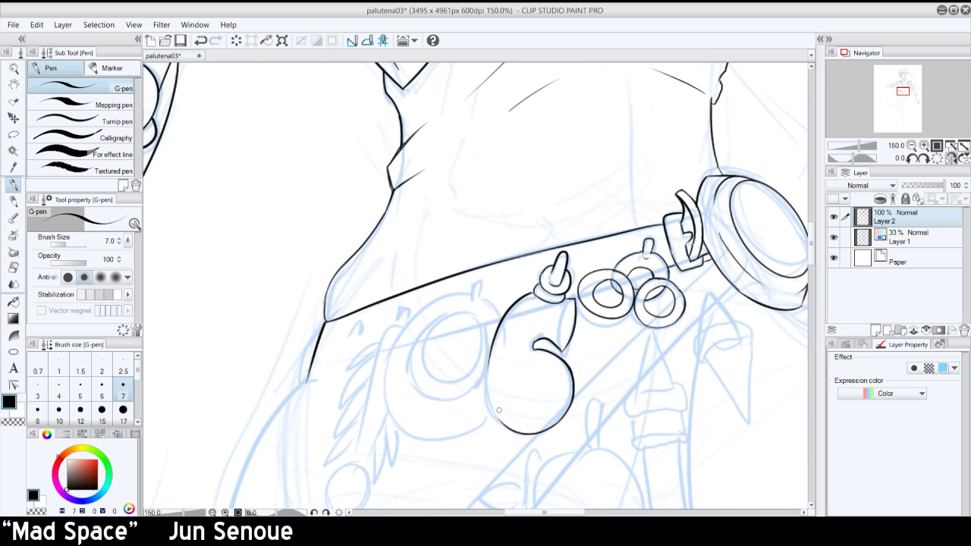
- Clean up the comma ornament's outer contour along the lower side and near the collar
{"action": "mouse_move", "coordinate": [500, 423]}
{"action": "left_mouse_down"}
{"action": "mouse_move", "coordinate": [500, 329]}
{"action": "mouse_move", "coordinate": [522, 293]}
{"action": "mouse_move", "coordinate": [515, 346]}
{"action": "mouse_move", "coordinate": [483, 366]}
{"action": "mouse_move", "coordinate": [500, 421]}
{"action": "mouse_move", "coordinate": [492, 346]}
{"action": "left_mouse_up"}
{"action": "key", "text": "ctrl+z"}
{"action": "key", "text": "ctrl+z"}
{"action": "key", "text": "ctrl+z"}
{"action": "key", "text": "ctrl+z"}
{"action": "key", "text": "ctrl+z"}
{"action": "left_click", "coordinate": [912, 158]}
{"action": "left_click", "coordinate": [912, 159]}
{"action": "left_click", "coordinate": [913, 159]}
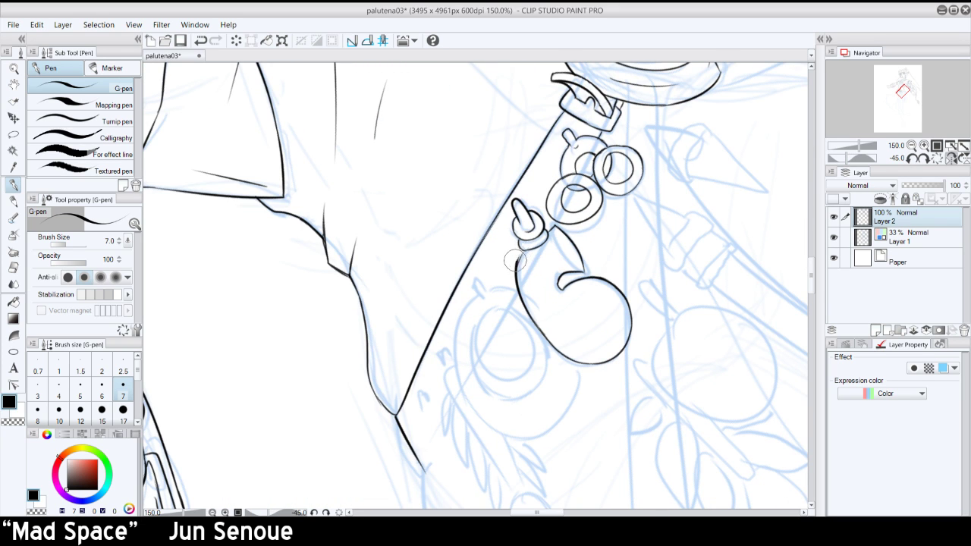
{"action": "mouse_move", "coordinate": [518, 262]}
{"action": "left_mouse_down"}
{"action": "mouse_move", "coordinate": [525, 249]}
{"action": "mouse_move", "coordinate": [518, 273]}
{"action": "left_mouse_up"}
{"action": "key", "text": "ctrl+z"}
{"action": "key", "text": "ctrl+z"}
- Ink a short inner contour line in the neck of the comma-shaped ornament
{"action": "mouse_move", "coordinate": [554, 239]}
{"action": "left_mouse_down"}
{"action": "mouse_move", "coordinate": [565, 276]}
{"action": "mouse_move", "coordinate": [564, 263]}
{"action": "left_mouse_up"}
{"action": "key", "text": "ctrl+z"}
{"action": "key", "text": "ctrl+z"}
{"action": "key", "text": "ctrl+z"}
{"action": "key", "text": "ctrl+z"}
{"action": "key", "text": "ctrl+z"}
{"action": "left_click", "coordinate": [935, 158]}
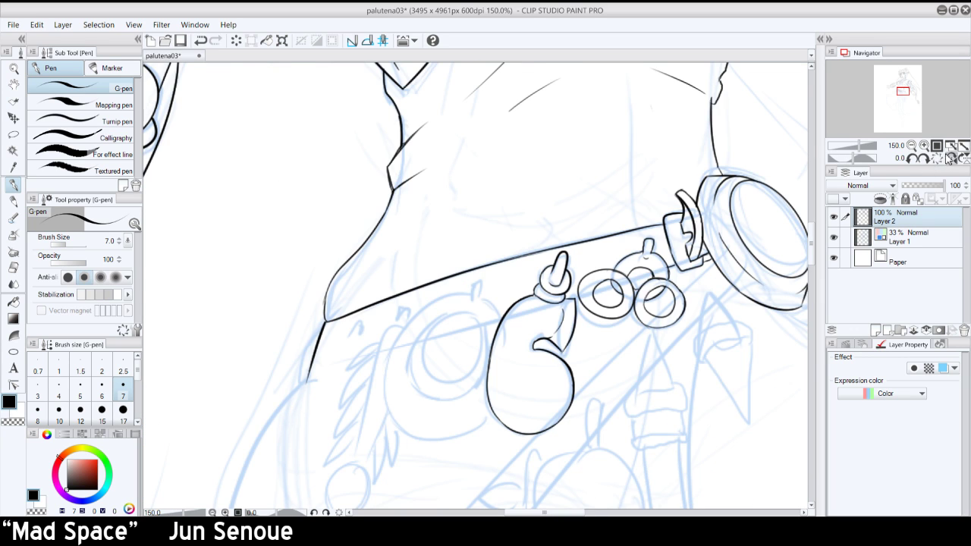
- Ink the peg of the next round ornament and the short upper arc tucked behind the comma-shaped one
{"action": "left_click", "coordinate": [950, 158]}
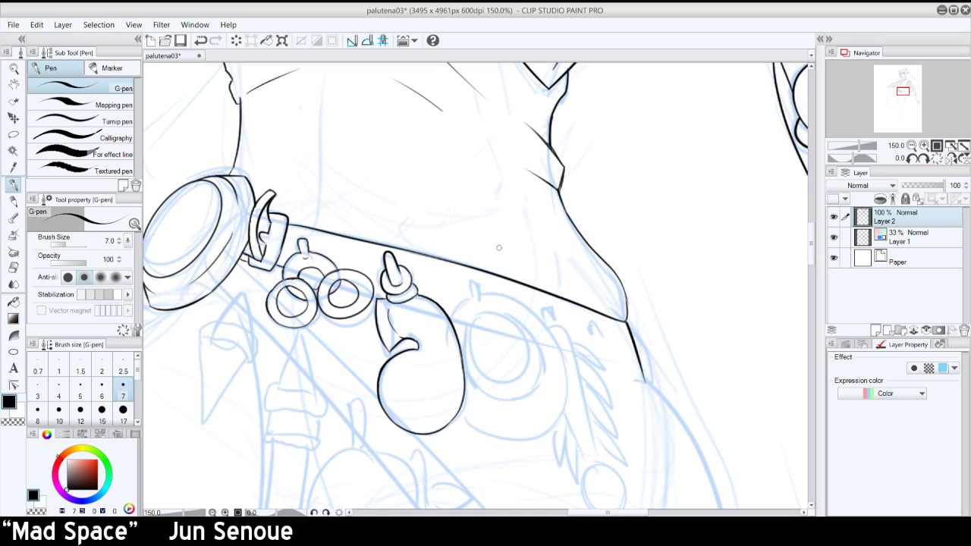
{"action": "mouse_move", "coordinate": [471, 294]}
{"action": "left_mouse_down"}
{"action": "mouse_move", "coordinate": [477, 280]}
{"action": "mouse_move", "coordinate": [478, 303]}
{"action": "mouse_move", "coordinate": [451, 322]}
{"action": "left_mouse_up"}
{"action": "key", "text": "ctrl+z"}
{"action": "key", "text": "ctrl+z"}
{"action": "key", "text": "ctrl+z"}
{"action": "key", "text": "ctrl+z"}
{"action": "key", "text": "ctrl+z"}
{"action": "key", "text": "ctrl+z"}
{"action": "key", "text": "ctrl+z"}
- Ink the round ornament's top outer arc from the peg outward in a mirrored, rotated view
{"action": "left_click", "coordinate": [950, 159]}
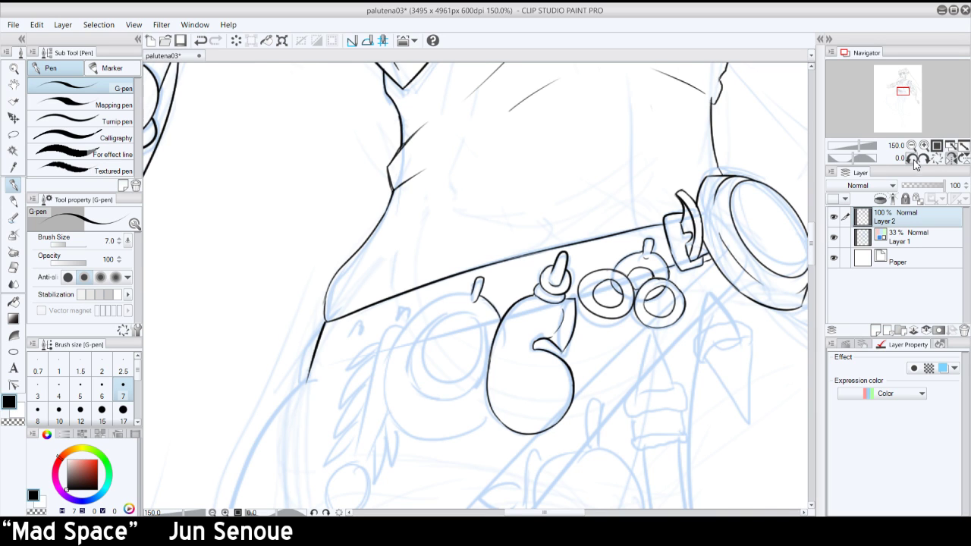
{"action": "left_click", "coordinate": [914, 159]}
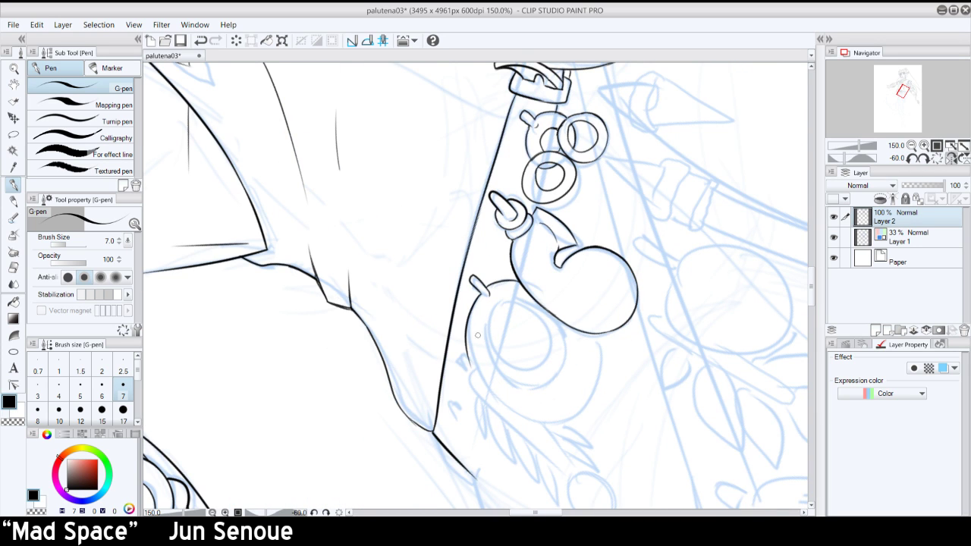
{"action": "key", "text": "ctrl+z"}
{"action": "left_click_drag", "start_coordinate": [477, 292], "coordinate": [470, 369]}
{"action": "left_click", "coordinate": [941, 158]}
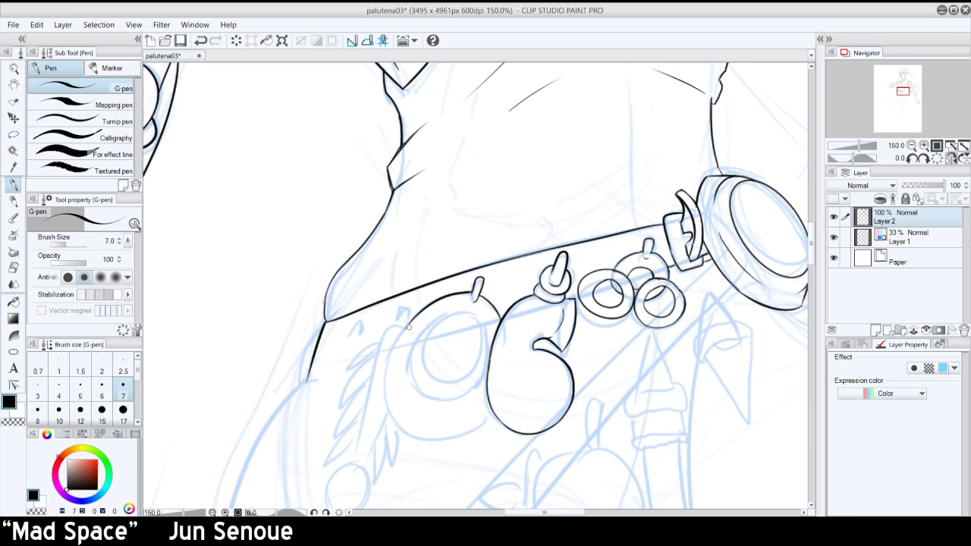
- Extend the round ornament's outer contour down its far side and around to the bottom
{"action": "left_click_drag", "start_coordinate": [409, 323], "coordinate": [393, 396]}
{"action": "key", "text": "ctrl+z"}
{"action": "left_click_drag", "start_coordinate": [403, 332], "coordinate": [389, 406]}
{"action": "key", "text": "ctrl+z"}
{"action": "left_click_drag", "start_coordinate": [409, 323], "coordinate": [388, 402]}
{"action": "key", "text": "ctrl+z"}
{"action": "left_click_drag", "start_coordinate": [408, 322], "coordinate": [389, 407]}
{"action": "key", "text": "ctrl+z"}
{"action": "left_click_drag", "start_coordinate": [408, 322], "coordinate": [390, 410]}
{"action": "key", "text": "ctrl+z"}
{"action": "left_click_drag", "start_coordinate": [408, 322], "coordinate": [389, 402]}
{"action": "key", "text": "ctrl+z"}
{"action": "mouse_move", "coordinate": [411, 321]}
{"action": "left_mouse_down"}
{"action": "mouse_move", "coordinate": [387, 399]}
{"action": "mouse_move", "coordinate": [408, 431]}
{"action": "left_mouse_up"}
{"action": "key", "text": "ctrl+z"}
{"action": "mouse_move", "coordinate": [388, 384]}
{"action": "left_mouse_down"}
{"action": "mouse_move", "coordinate": [415, 433]}
{"action": "mouse_move", "coordinate": [384, 384]}
{"action": "mouse_move", "coordinate": [399, 427]}
{"action": "mouse_move", "coordinate": [426, 443]}
{"action": "mouse_move", "coordinate": [386, 382]}
{"action": "mouse_move", "coordinate": [428, 437]}
{"action": "left_mouse_up"}
{"action": "key", "text": "ctrl+z"}
{"action": "key", "text": "ctrl+z"}
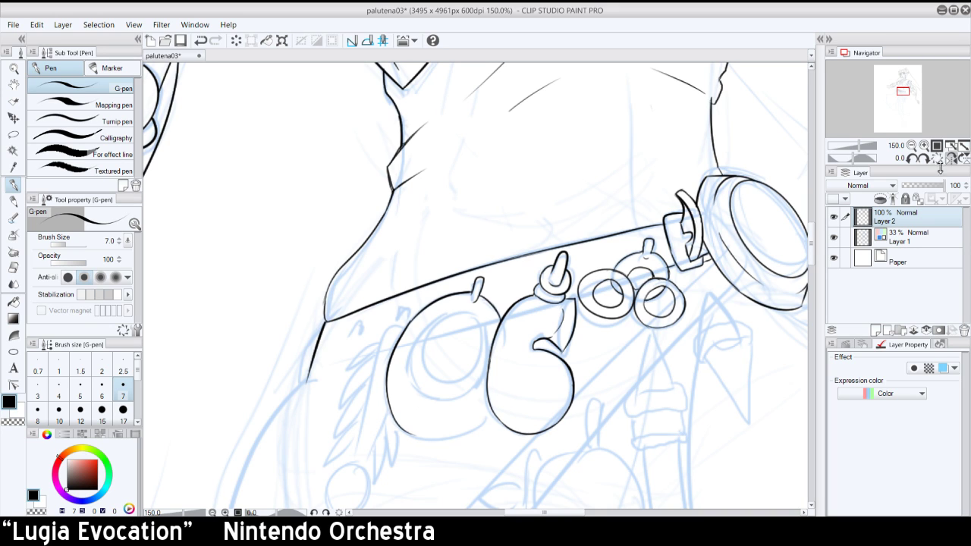
- Ink the round ornament's bottom edge up to the comma-shaped ornament, using a rotated view
{"action": "left_click", "coordinate": [943, 160]}
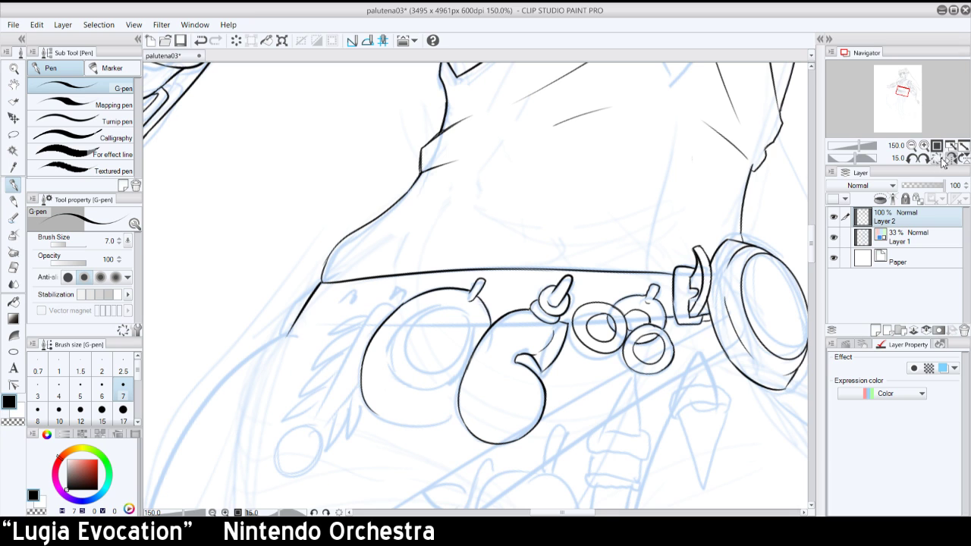
{"action": "left_click", "coordinate": [951, 159]}
{"action": "left_click", "coordinate": [934, 159]}
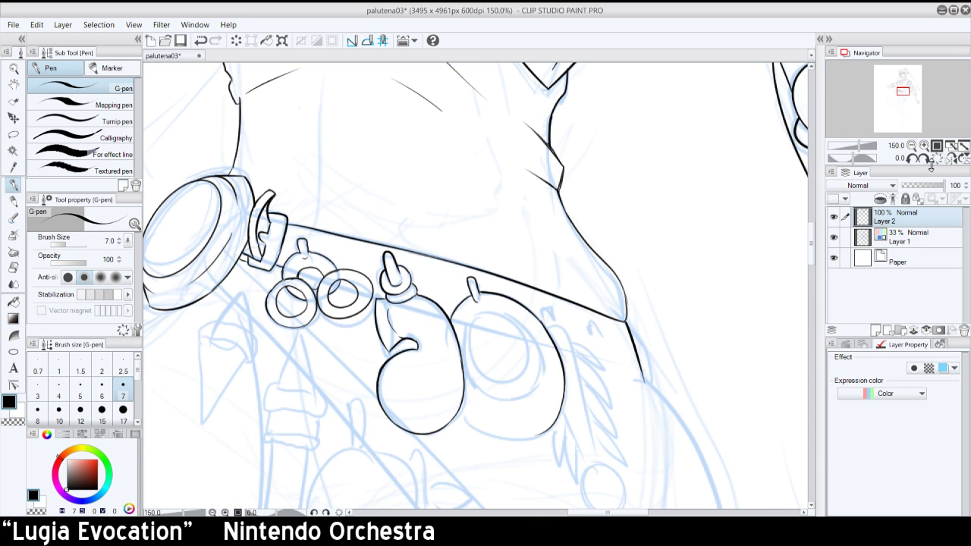
{"action": "left_click_drag", "start_coordinate": [464, 408], "coordinate": [518, 438]}
{"action": "key", "text": "ctrl+z"}
{"action": "left_click", "coordinate": [924, 159]}
{"action": "left_click", "coordinate": [924, 159]}
{"action": "left_click", "coordinate": [924, 160]}
{"action": "left_click", "coordinate": [924, 160]}
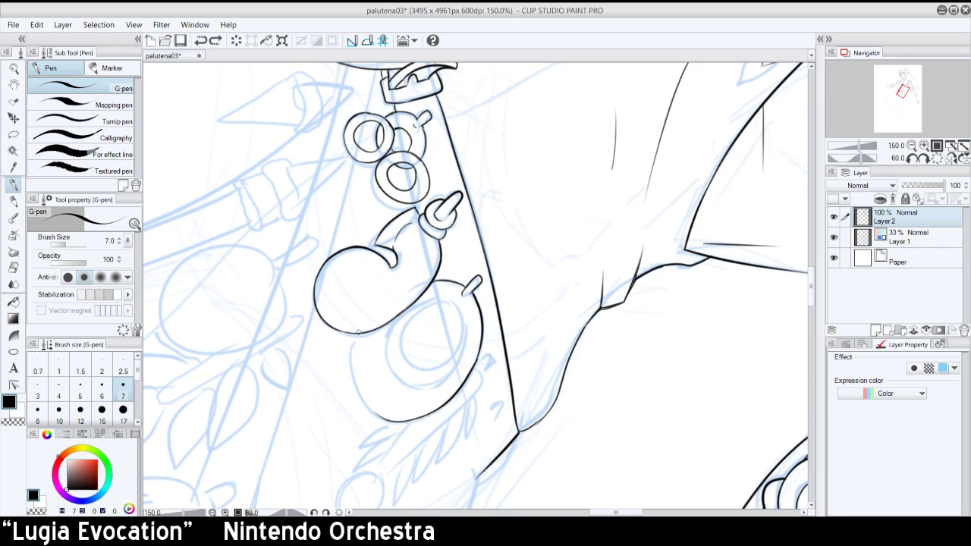
{"action": "left_click_drag", "start_coordinate": [358, 331], "coordinate": [360, 398]}
{"action": "key", "text": "ctrl+z"}
{"action": "left_click_drag", "start_coordinate": [358, 334], "coordinate": [361, 408]}
{"action": "key", "text": "ctrl+z"}
{"action": "left_click_drag", "start_coordinate": [357, 340], "coordinate": [361, 400]}
{"action": "key", "text": "ctrl+z"}
{"action": "mouse_move", "coordinate": [358, 335]}
{"action": "left_mouse_down"}
{"action": "mouse_move", "coordinate": [363, 404]}
{"action": "mouse_move", "coordinate": [381, 417]}
{"action": "mouse_move", "coordinate": [353, 352]}
{"action": "left_mouse_up"}
{"action": "key", "text": "ctrl+z"}
{"action": "key", "text": "ctrl+z"}
{"action": "mouse_move", "coordinate": [378, 415]}
{"action": "left_mouse_down"}
{"action": "mouse_move", "coordinate": [356, 332]}
{"action": "mouse_move", "coordinate": [356, 370]}
{"action": "mouse_move", "coordinate": [359, 325]}
{"action": "mouse_move", "coordinate": [360, 373]}
{"action": "left_mouse_up"}
{"action": "key", "text": "ctrl+z"}
{"action": "left_click", "coordinate": [935, 158]}
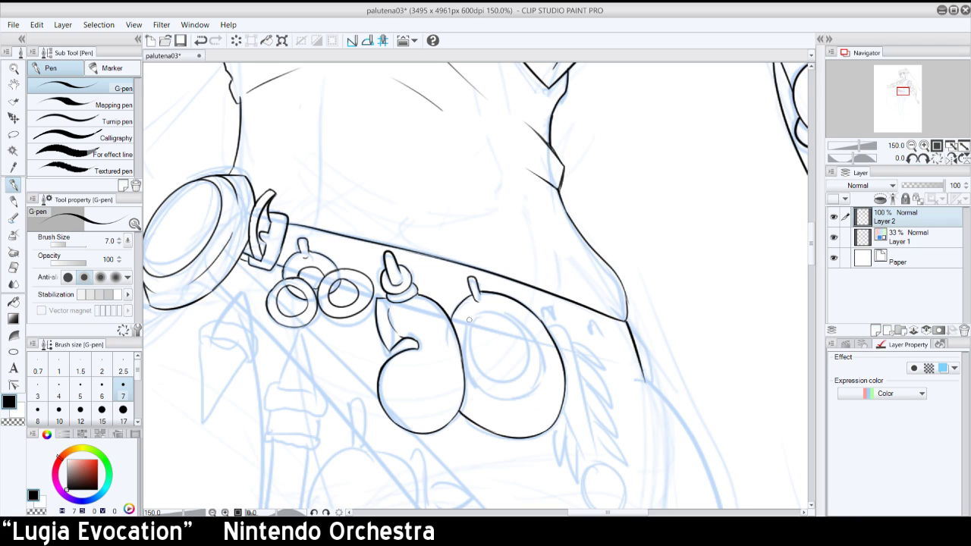
- Redraw the lower arc where the round ornament meets the comma-shaped one
{"action": "key", "text": "ctrl+z"}
{"action": "left_click_drag", "start_coordinate": [465, 407], "coordinate": [502, 435]}
{"action": "key", "text": "ctrl+z"}
{"action": "key", "text": "ctrl+z"}
- Ink the near-side arc of the inner oval inside the round ornament
{"action": "left_click_drag", "start_coordinate": [472, 318], "coordinate": [478, 375]}
{"action": "key", "text": "ctrl+z"}
{"action": "mouse_move", "coordinate": [472, 314]}
{"action": "left_mouse_down"}
{"action": "mouse_move", "coordinate": [478, 352]}
{"action": "mouse_move", "coordinate": [498, 371]}
{"action": "left_mouse_up"}
{"action": "key", "text": "ctrl+z"}
{"action": "left_click_drag", "start_coordinate": [472, 313], "coordinate": [490, 370]}
{"action": "left_click_drag", "start_coordinate": [503, 311], "coordinate": [526, 354]}
{"action": "key", "text": "ctrl+z"}
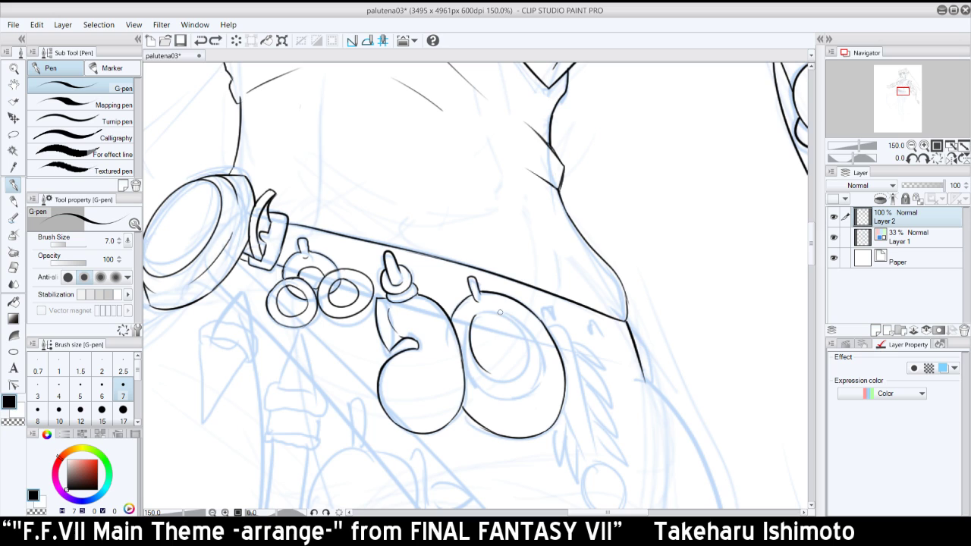
- Ink the far side of the inner oval and close it at the bottom, using a rotated view
{"action": "mouse_move", "coordinate": [498, 311]}
{"action": "left_mouse_down"}
{"action": "mouse_move", "coordinate": [527, 349]}
{"action": "mouse_move", "coordinate": [483, 371]}
{"action": "mouse_move", "coordinate": [524, 361]}
{"action": "mouse_move", "coordinate": [480, 368]}
{"action": "mouse_move", "coordinate": [522, 359]}
{"action": "mouse_move", "coordinate": [490, 374]}
{"action": "mouse_move", "coordinate": [520, 350]}
{"action": "mouse_move", "coordinate": [485, 368]}
{"action": "mouse_move", "coordinate": [521, 371]}
{"action": "left_mouse_up"}
{"action": "key", "text": "ctrl+z"}
{"action": "key", "text": "ctrl+z"}
{"action": "key", "text": "ctrl+z"}
{"action": "key", "text": "ctrl+z"}
{"action": "left_click", "coordinate": [924, 159]}
{"action": "left_click", "coordinate": [924, 159]}
{"action": "left_click", "coordinate": [924, 158]}
{"action": "left_click", "coordinate": [923, 159]}
{"action": "left_click", "coordinate": [923, 159]}
{"action": "key", "text": "ctrl+z"}
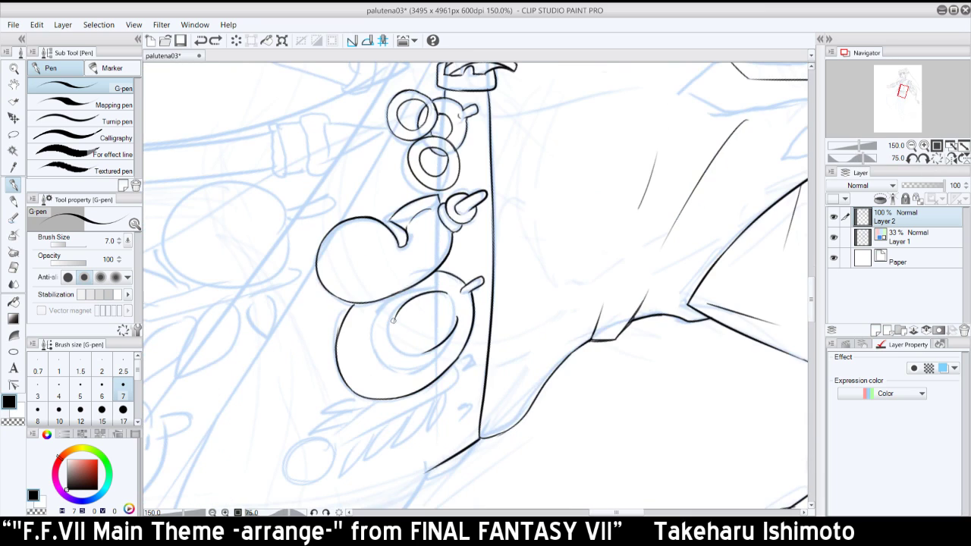
{"action": "mouse_move", "coordinate": [394, 321]}
{"action": "left_mouse_down"}
{"action": "mouse_move", "coordinate": [406, 351]}
{"action": "mouse_move", "coordinate": [393, 329]}
{"action": "mouse_move", "coordinate": [429, 350]}
{"action": "left_mouse_up"}
{"action": "key", "text": "ctrl+z"}
{"action": "key", "text": "ctrl+z"}
{"action": "key", "text": "ctrl+z"}
{"action": "left_click", "coordinate": [927, 158]}
- Ink the bottom arc of a second oval around the inner oval, starting beside the comma-shaped ornament
{"action": "mouse_move", "coordinate": [472, 318]}
{"action": "left_mouse_down"}
{"action": "mouse_move", "coordinate": [484, 385]}
{"action": "mouse_move", "coordinate": [514, 398]}
{"action": "left_mouse_up"}
{"action": "key", "text": "ctrl+z"}
{"action": "left_click_drag", "start_coordinate": [466, 368], "coordinate": [519, 399]}
{"action": "key", "text": "ctrl+z"}
{"action": "key", "text": "ctrl+z"}
{"action": "left_click_drag", "start_coordinate": [468, 371], "coordinate": [513, 399]}
{"action": "key", "text": "ctrl+z"}
{"action": "key", "text": "ctrl+z"}
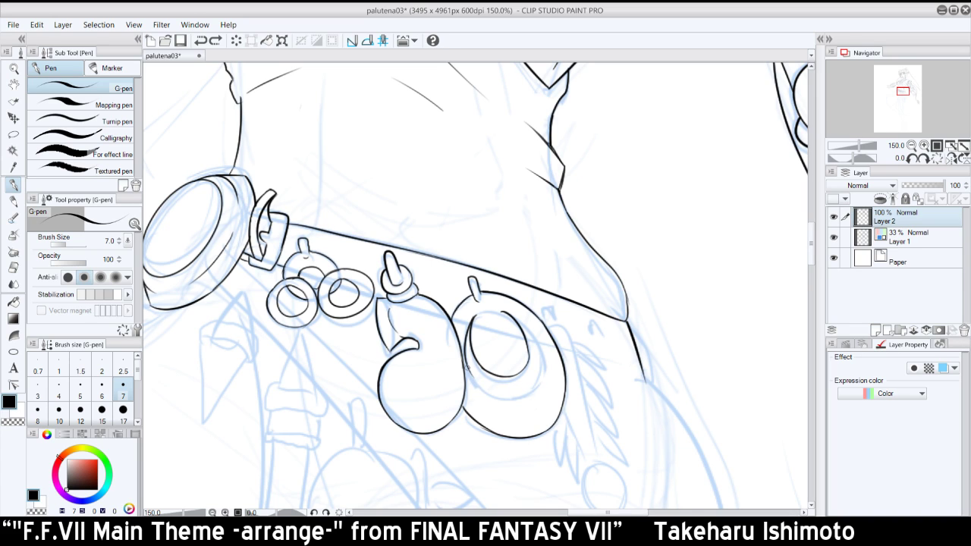
{"action": "key", "text": "ctrl+z"}
{"action": "mouse_move", "coordinate": [467, 368]}
{"action": "left_mouse_down"}
{"action": "mouse_move", "coordinate": [513, 399]}
{"action": "mouse_move", "coordinate": [493, 395]}
{"action": "mouse_move", "coordinate": [533, 384]}
{"action": "left_mouse_up"}
{"action": "key", "text": "ctrl+z"}
{"action": "key", "text": "ctrl+z"}
- Ink the far-side arc of the second oval from its upper end down to the bottom arc
{"action": "left_click_drag", "start_coordinate": [515, 319], "coordinate": [539, 369]}
{"action": "key", "text": "ctrl+z"}
{"action": "mouse_move", "coordinate": [513, 318]}
{"action": "left_mouse_down"}
{"action": "mouse_move", "coordinate": [537, 380]}
{"action": "mouse_move", "coordinate": [536, 358]}
{"action": "left_mouse_up"}
{"action": "key", "text": "ctrl+z"}
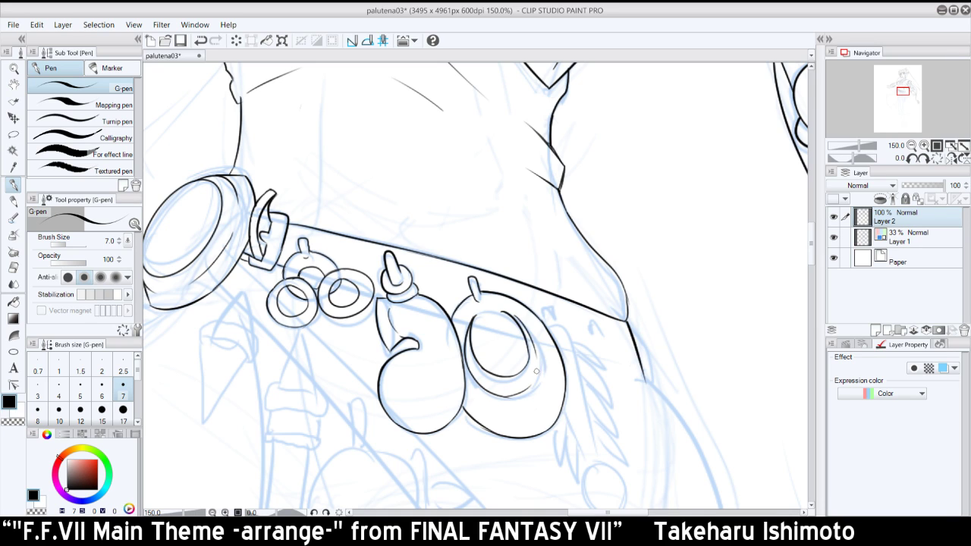
{"action": "key", "text": "ctrl+z"}
{"action": "mouse_move", "coordinate": [511, 316]}
{"action": "left_mouse_down"}
{"action": "mouse_move", "coordinate": [539, 371]}
{"action": "mouse_move", "coordinate": [534, 348]}
{"action": "left_mouse_up"}
{"action": "key", "text": "ctrl+z"}
{"action": "key", "text": "ctrl+z"}
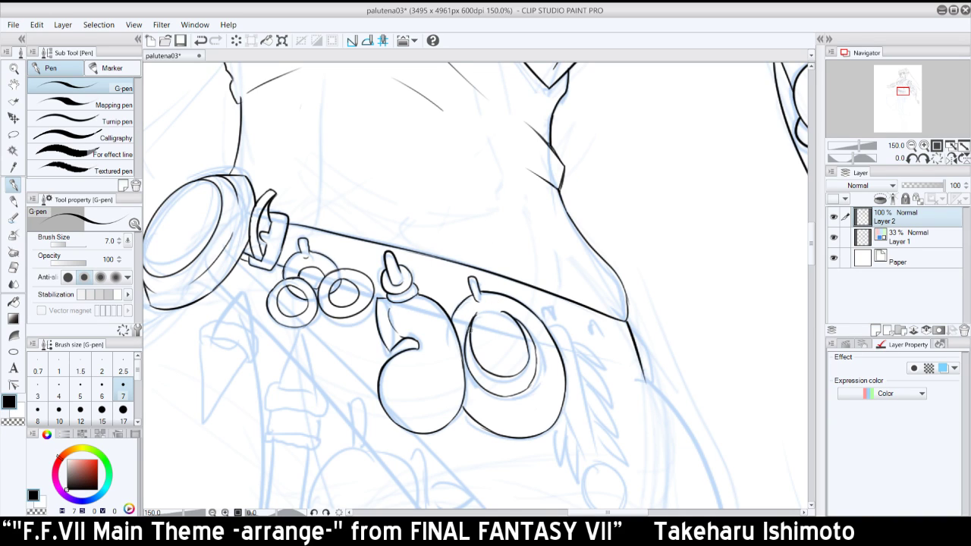
{"action": "left_click_drag", "start_coordinate": [498, 310], "coordinate": [516, 328]}
{"action": "key", "text": "ctrl+z"}
{"action": "key", "text": "ctrl+z"}
- Redraw the second oval's far-side arc in one smooth curve, using a mirrored view
{"action": "left_click", "coordinate": [949, 158]}
{"action": "mouse_move", "coordinate": [435, 318]}
{"action": "left_mouse_down"}
{"action": "mouse_move", "coordinate": [419, 338]}
{"action": "mouse_move", "coordinate": [418, 375]}
{"action": "left_mouse_up"}
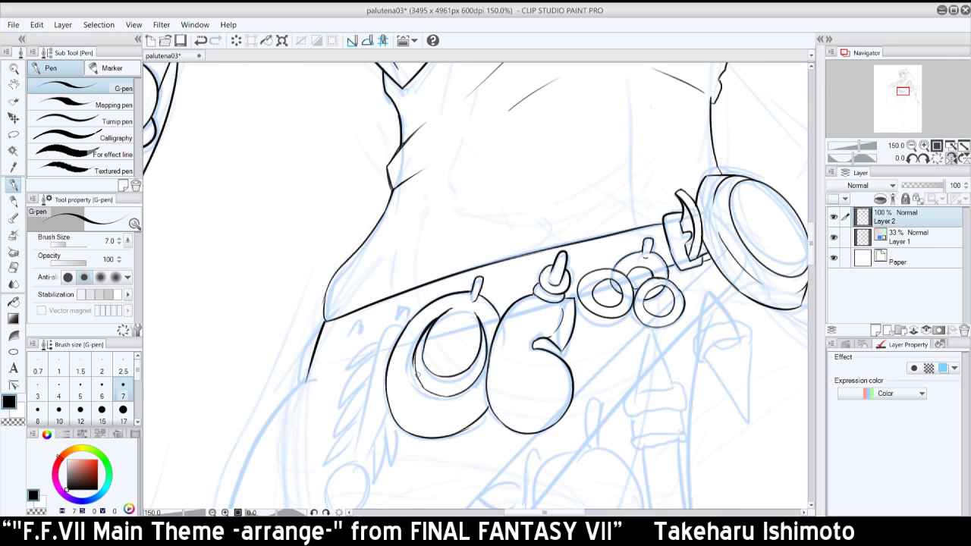
{"action": "key", "text": "ctrl+z"}
{"action": "mouse_move", "coordinate": [433, 318]}
{"action": "left_mouse_down"}
{"action": "mouse_move", "coordinate": [420, 371]}
{"action": "mouse_move", "coordinate": [414, 358]}
{"action": "mouse_move", "coordinate": [427, 388]}
{"action": "left_mouse_up"}
{"action": "key", "text": "ctrl+z"}
{"action": "mouse_move", "coordinate": [416, 346]}
{"action": "left_mouse_down"}
{"action": "mouse_move", "coordinate": [430, 390]}
{"action": "mouse_move", "coordinate": [452, 396]}
{"action": "mouse_move", "coordinate": [442, 396]}
{"action": "left_mouse_up"}
{"action": "key", "text": "ctrl+z"}
{"action": "key", "text": "ctrl+z"}
{"action": "key", "text": "ctrl+z"}
{"action": "key", "text": "ctrl+z"}
{"action": "key", "text": "ctrl+z"}
{"action": "key", "text": "ctrl+z"}
{"action": "key", "text": "ctrl+z"}
{"action": "key", "text": "ctrl+z"}
{"action": "key", "text": "ctrl+z"}
{"action": "key", "text": "ctrl+z"}
- Touch up the second oval's upper end beside the comma-shaped ornament, comparing it with and without the last stroke
{"action": "left_click_drag", "start_coordinate": [476, 314], "coordinate": [484, 328]}
{"action": "key", "text": "ctrl+z"}
{"action": "key", "text": "ctrl+z"}
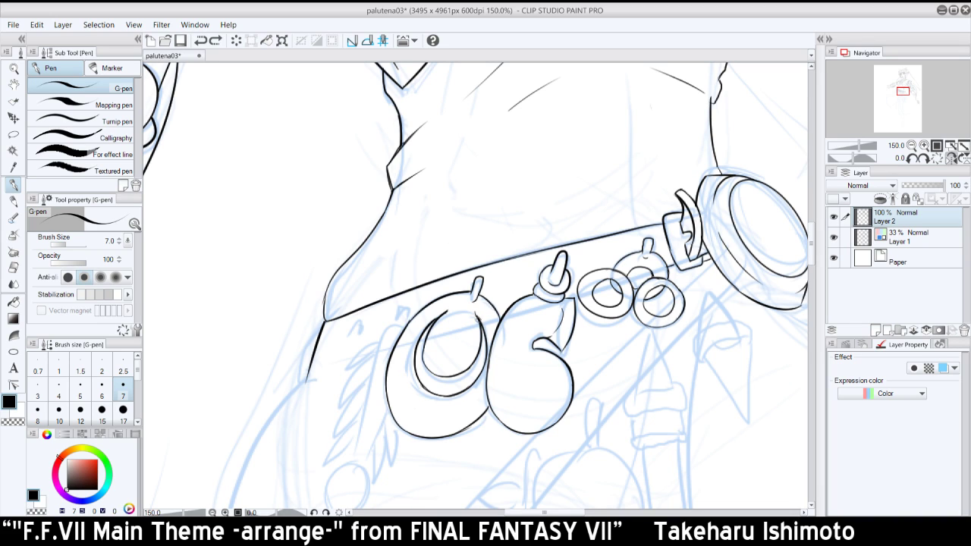
{"action": "key", "text": "ctrl+y"}
{"action": "key", "text": "ctrl+z"}
{"action": "key", "text": "ctrl+y"}
{"action": "key", "text": "ctrl+z"}
{"action": "key", "text": "ctrl+y"}
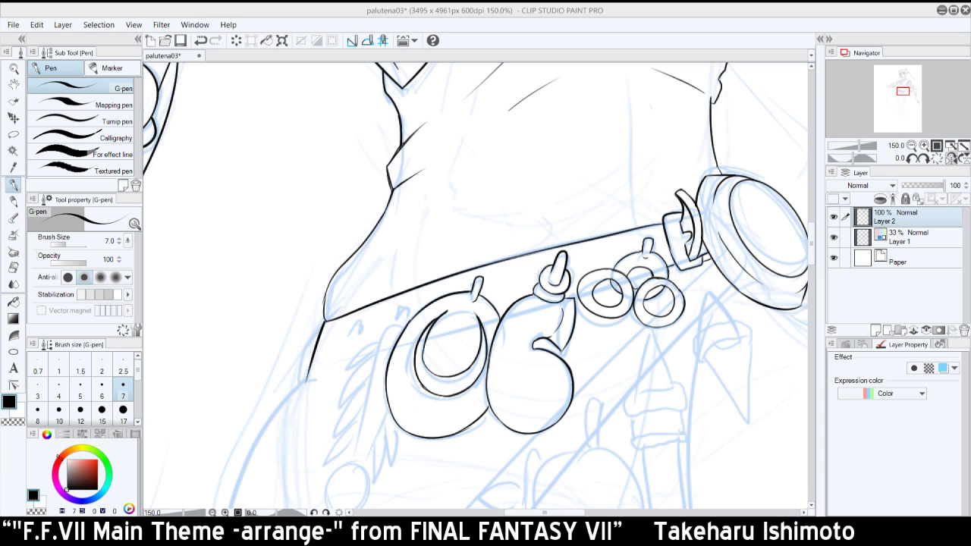
{"action": "left_click", "coordinate": [950, 158]}
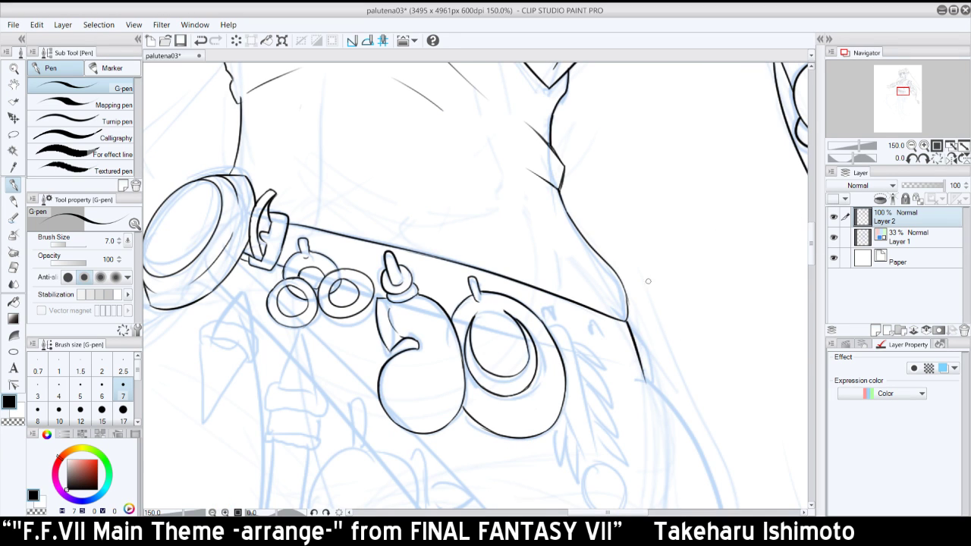
- Ink the belt's lower edge from the round ornament to the belt's pointed end, using a rotated view
{"action": "left_click", "coordinate": [924, 159]}
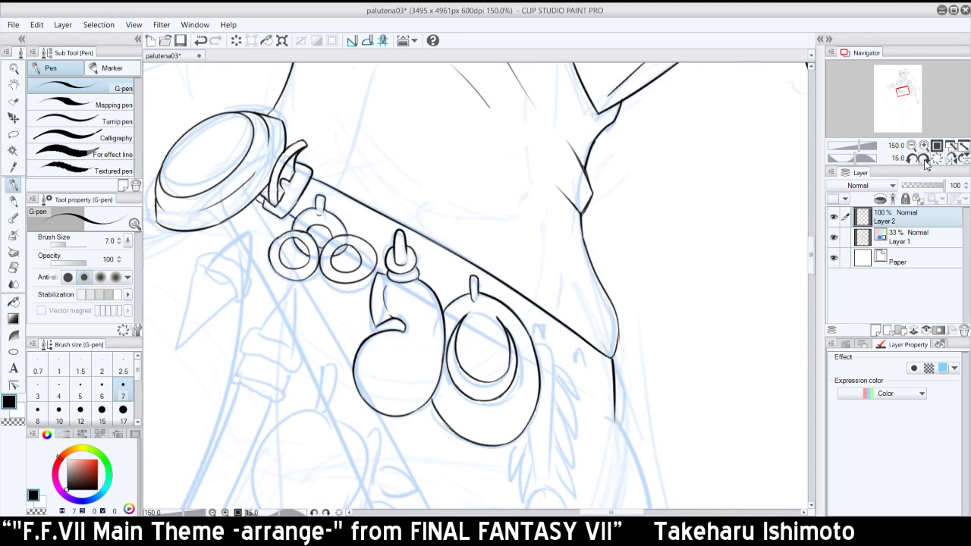
{"action": "left_click", "coordinate": [924, 159]}
{"action": "left_click", "coordinate": [923, 158]}
{"action": "left_click_drag", "start_coordinate": [904, 91], "coordinate": [904, 96]}
{"action": "left_click", "coordinate": [922, 161]}
{"action": "left_click", "coordinate": [921, 161]}
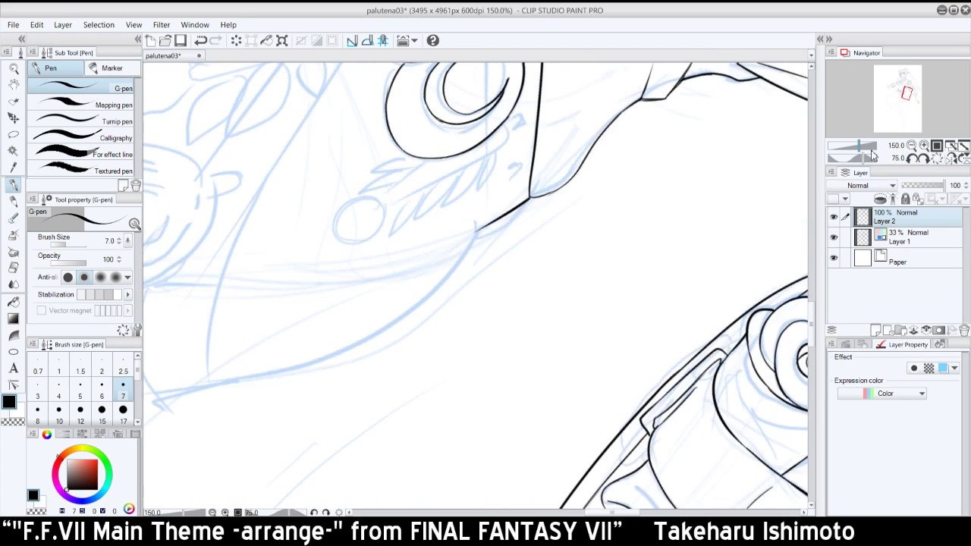
{"action": "left_click_drag", "start_coordinate": [485, 224], "coordinate": [488, 162]}
{"action": "key", "text": "ctrl+z"}
{"action": "left_click_drag", "start_coordinate": [483, 226], "coordinate": [487, 155]}
{"action": "key", "text": "ctrl+z"}
{"action": "mouse_move", "coordinate": [483, 226]}
{"action": "left_mouse_down"}
{"action": "mouse_move", "coordinate": [484, 136]}
{"action": "mouse_move", "coordinate": [488, 154]}
{"action": "left_mouse_up"}
{"action": "left_click", "coordinate": [934, 158]}
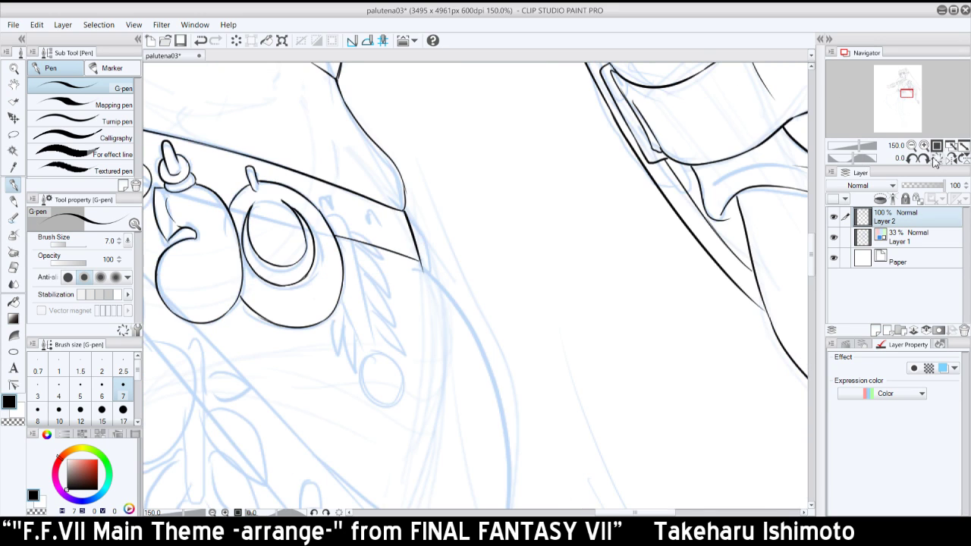
- Refine the far-side line of the inner oval in the round ornament
{"action": "left_click_drag", "start_coordinate": [910, 96], "coordinate": [909, 94]}
{"action": "left_click_drag", "start_coordinate": [363, 289], "coordinate": [365, 319]}
{"action": "key", "text": "ctrl+z"}
{"action": "key", "text": "ctrl+z"}
{"action": "key", "text": "ctrl+z"}
{"action": "mouse_move", "coordinate": [359, 282]}
{"action": "left_mouse_down"}
{"action": "mouse_move", "coordinate": [368, 320]}
{"action": "mouse_move", "coordinate": [370, 311]}
{"action": "left_mouse_up"}
{"action": "key", "text": "ctrl+z"}
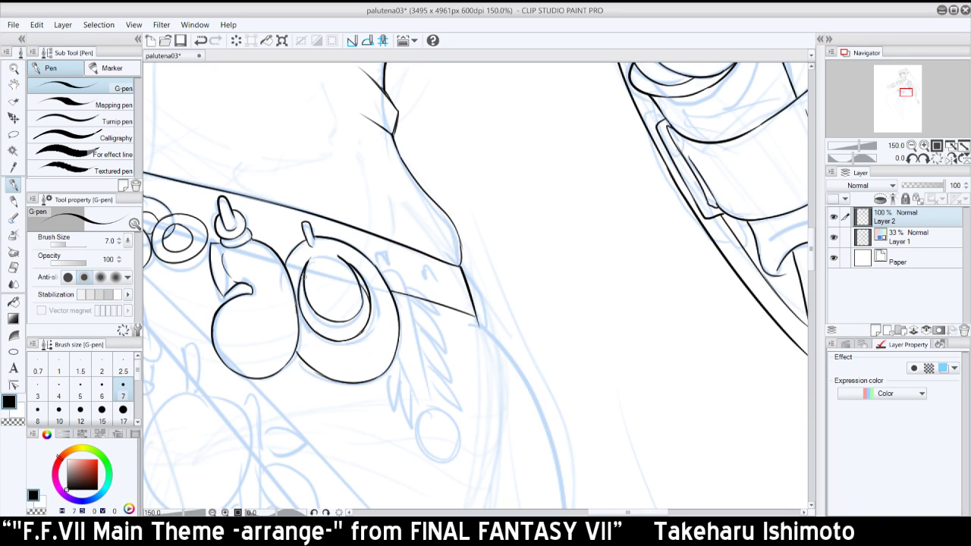
- Add a second curved line along the inner oval's near side and bottom to give its rim thickness
{"action": "mouse_move", "coordinate": [300, 279]}
{"action": "left_mouse_down"}
{"action": "mouse_move", "coordinate": [316, 317]}
{"action": "mouse_move", "coordinate": [353, 321]}
{"action": "left_mouse_up"}
{"action": "key", "text": "ctrl+z"}
{"action": "key", "text": "ctrl+z"}
{"action": "key", "text": "ctrl+z"}
{"action": "key", "text": "ctrl+z"}
{"action": "key", "text": "ctrl+z"}
{"action": "key", "text": "ctrl+z"}
{"action": "key", "text": "ctrl+z"}
{"action": "key", "text": "ctrl+z"}
{"action": "key", "text": "ctrl+z"}
{"action": "key", "text": "ctrl+z"}
{"action": "key", "text": "ctrl+z"}
{"action": "left_click", "coordinate": [218, 42]}
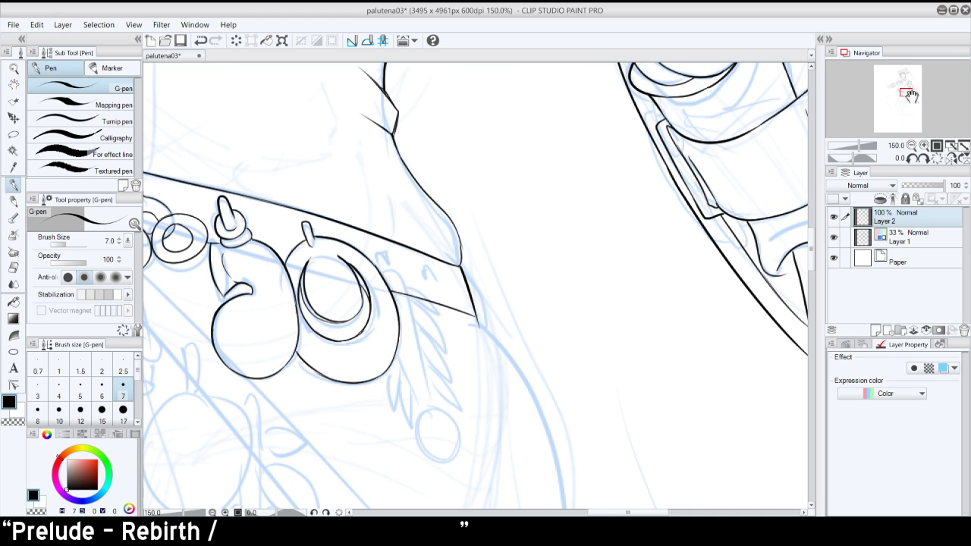
- Ink the belt's lower edge behind the three small rings, between the buckle and the comma-shaped ornament
{"action": "left_click_drag", "start_coordinate": [910, 95], "coordinate": [906, 93]}
{"action": "left_click_drag", "start_coordinate": [385, 274], "coordinate": [449, 294]}
{"action": "key", "text": "ctrl+z"}
{"action": "key", "text": "ctrl+z"}
{"action": "key", "text": "ctrl+z"}
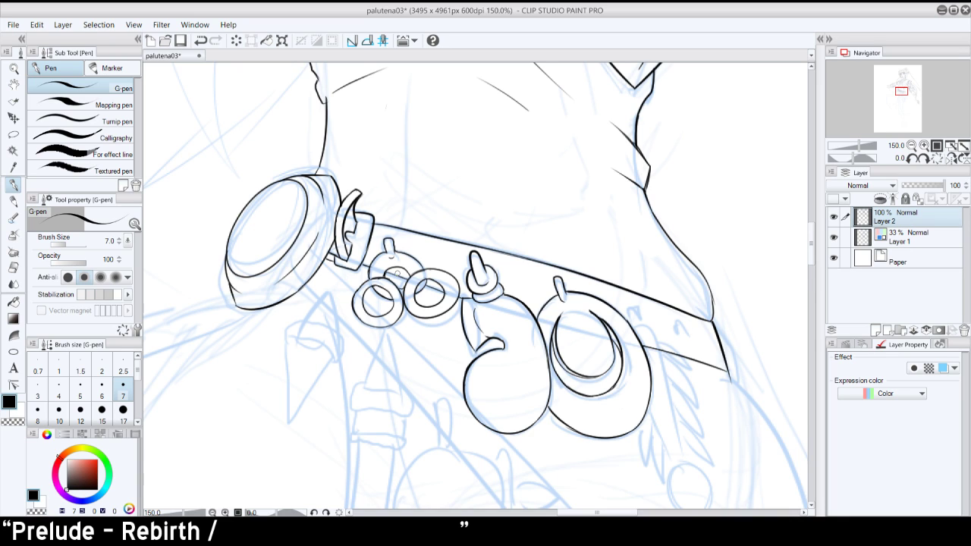
- Add a parallel second line to the belt's lower edge in the gaps between and inside the small rings
{"action": "left_click_drag", "start_coordinate": [358, 266], "coordinate": [447, 298]}
{"action": "key", "text": "ctrl+z"}
{"action": "key", "text": "ctrl+z"}
{"action": "key", "text": "ctrl+z"}
{"action": "key", "text": "ctrl+z"}
{"action": "key", "text": "ctrl+z"}
{"action": "key", "text": "ctrl+z"}
{"action": "left_click_drag", "start_coordinate": [422, 287], "coordinate": [462, 303]}
{"action": "key", "text": "ctrl+z"}
{"action": "key", "text": "ctrl+z"}
{"action": "key", "text": "ctrl+z"}
{"action": "left_click_drag", "start_coordinate": [443, 297], "coordinate": [431, 293]}
- Check the overall line art with the sketch layer hidden, and show the sketch again
{"action": "left_click", "coordinate": [911, 146]}
{"action": "left_click", "coordinate": [911, 146]}
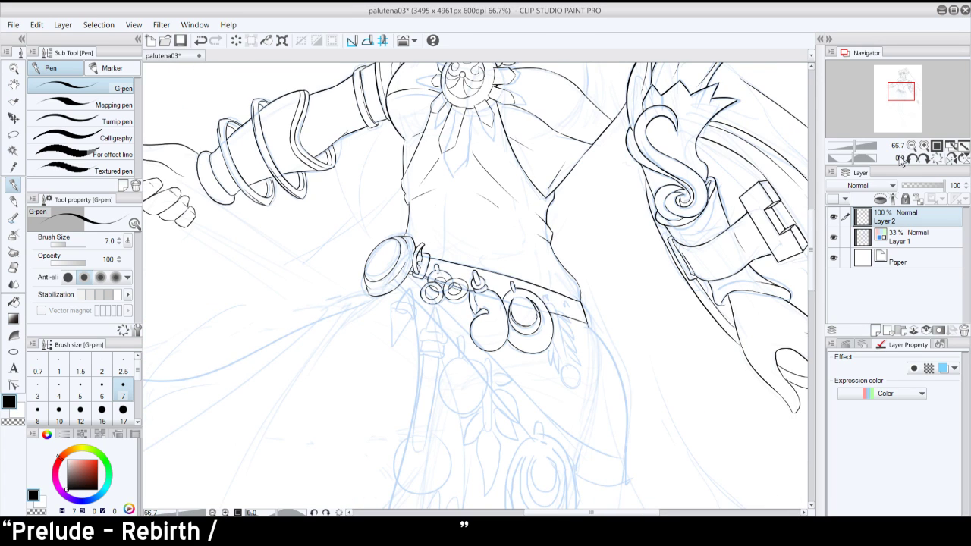
{"action": "left_click", "coordinate": [834, 238]}
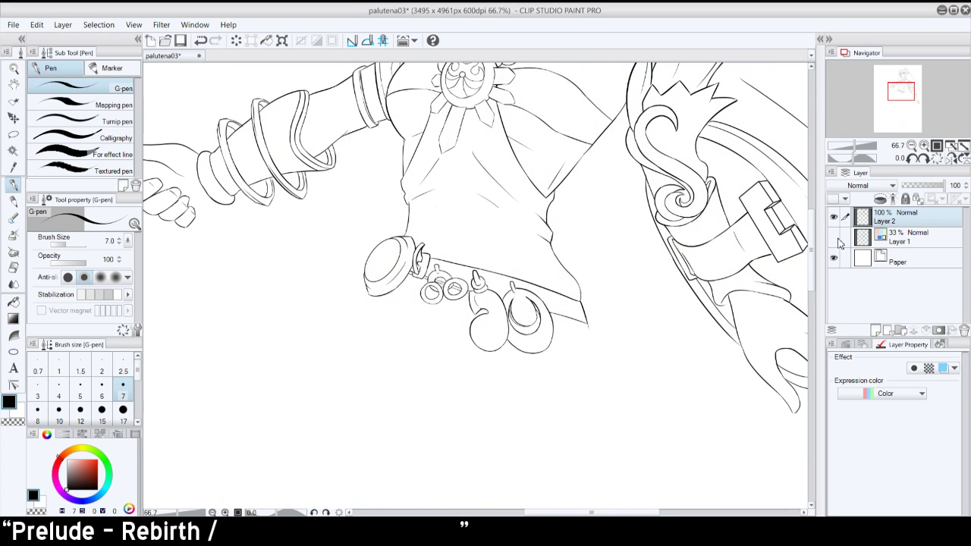
{"action": "left_click", "coordinate": [834, 238]}
- Ink a parallel second line under the belt's lower edge past the round ornament and close it at the belt's end
{"action": "left_click", "coordinate": [923, 159]}
{"action": "left_click", "coordinate": [924, 160]}
{"action": "left_click", "coordinate": [923, 159]}
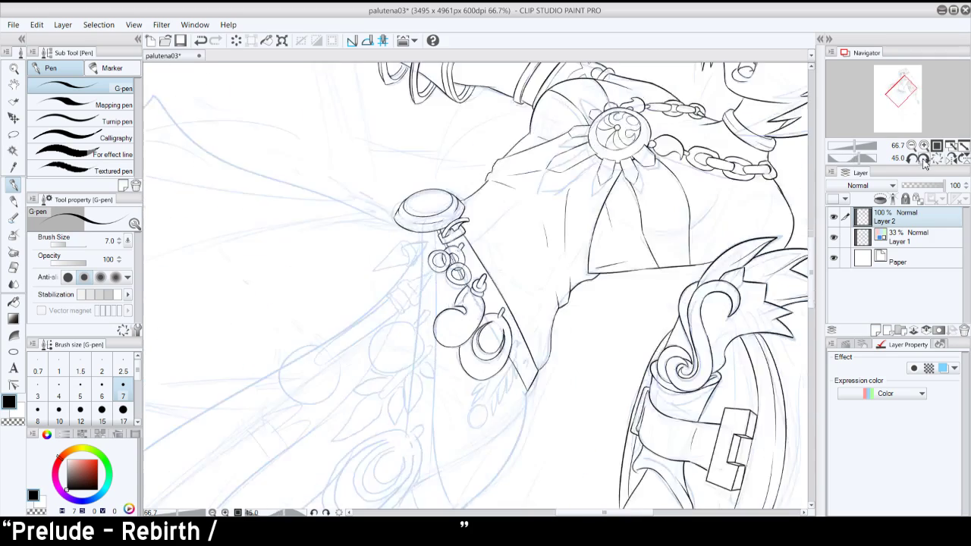
{"action": "left_click", "coordinate": [923, 159]}
{"action": "left_click_drag", "start_coordinate": [902, 93], "coordinate": [901, 95]}
{"action": "left_click", "coordinate": [924, 146]}
{"action": "left_click", "coordinate": [924, 145]}
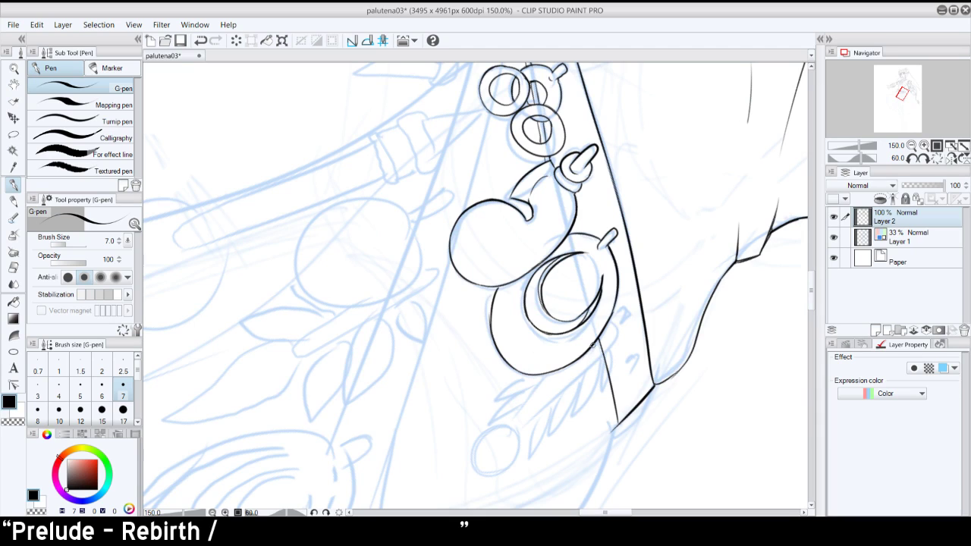
{"action": "left_click_drag", "start_coordinate": [592, 344], "coordinate": [609, 433]}
{"action": "key", "text": "ctrl+z"}
{"action": "mouse_move", "coordinate": [596, 341]}
{"action": "left_mouse_down"}
{"action": "mouse_move", "coordinate": [610, 430]}
{"action": "mouse_move", "coordinate": [619, 423]}
{"action": "left_mouse_up"}
{"action": "key", "text": "ctrl+z"}
{"action": "key", "text": "ctrl+z"}
{"action": "left_click_drag", "start_coordinate": [609, 428], "coordinate": [614, 424]}
{"action": "left_click", "coordinate": [938, 159]}
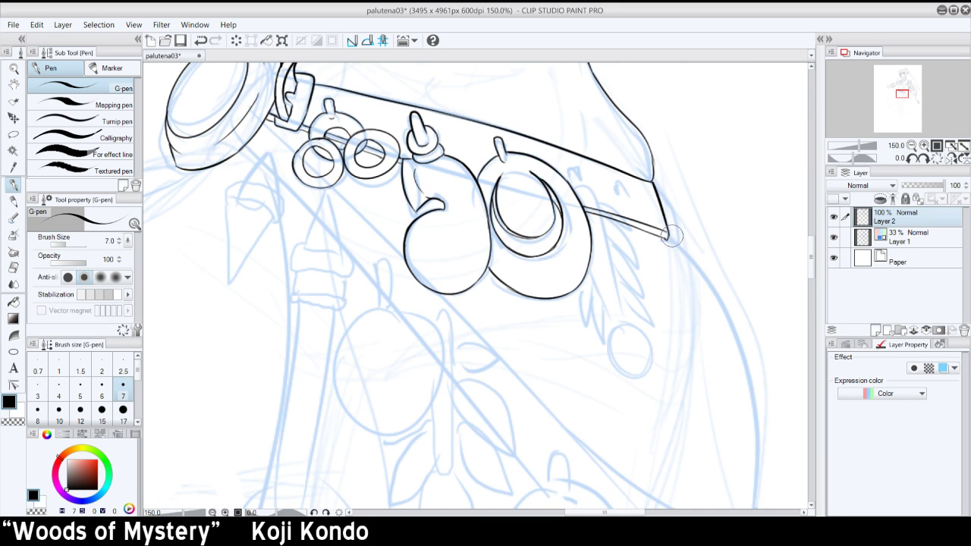
{"action": "left_click_drag", "start_coordinate": [668, 239], "coordinate": [666, 216]}
{"action": "key", "text": "ctrl+z"}
- Ink the cloth's diagonal edge from under the belt buckle down to the first small ring
{"action": "left_click_drag", "start_coordinate": [266, 120], "coordinate": [297, 156]}
{"action": "key", "text": "ctrl+z"}
{"action": "key", "text": "ctrl+z"}
{"action": "left_click_drag", "start_coordinate": [266, 122], "coordinate": [293, 149]}
{"action": "key", "text": "ctrl+z"}
{"action": "left_click_drag", "start_coordinate": [266, 119], "coordinate": [296, 154]}
{"action": "key", "text": "ctrl+z"}
{"action": "mouse_move", "coordinate": [265, 120]}
{"action": "left_mouse_down"}
{"action": "mouse_move", "coordinate": [296, 154]}
{"action": "mouse_move", "coordinate": [270, 125]}
{"action": "left_mouse_up"}
- Continue the cloth's diagonal edge from the small rings to the comma-shaped ornament and on below it, using a rotated view
{"action": "left_click_drag", "start_coordinate": [304, 159], "coordinate": [327, 179]}
{"action": "key", "text": "ctrl+z"}
{"action": "left_click", "coordinate": [924, 159]}
{"action": "left_click", "coordinate": [924, 159]}
{"action": "left_click", "coordinate": [924, 159]}
{"action": "left_click", "coordinate": [924, 160]}
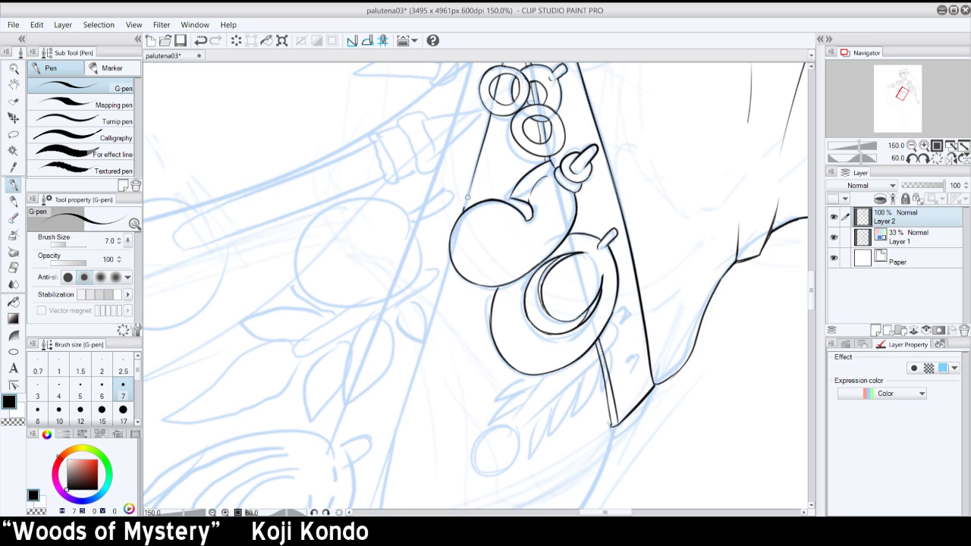
{"action": "left_click_drag", "start_coordinate": [466, 207], "coordinate": [483, 141]}
{"action": "key", "text": "ctrl+z"}
{"action": "left_click_drag", "start_coordinate": [464, 211], "coordinate": [482, 144]}
{"action": "key", "text": "ctrl+z"}
{"action": "left_click_drag", "start_coordinate": [464, 211], "coordinate": [480, 145]}
{"action": "key", "text": "ctrl+z"}
{"action": "left_click_drag", "start_coordinate": [463, 212], "coordinate": [483, 141]}
{"action": "left_click_drag", "start_coordinate": [453, 260], "coordinate": [404, 391]}
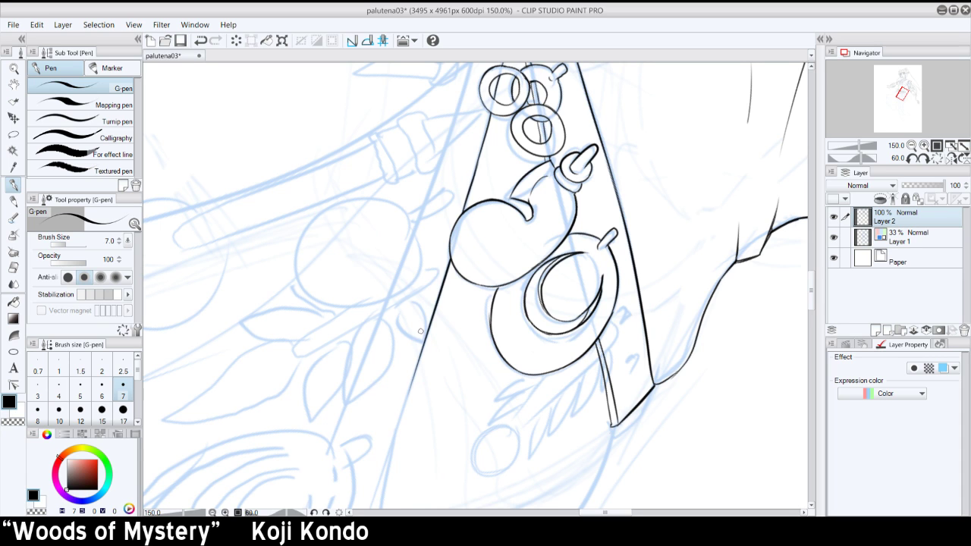
{"action": "left_click", "coordinate": [932, 158]}
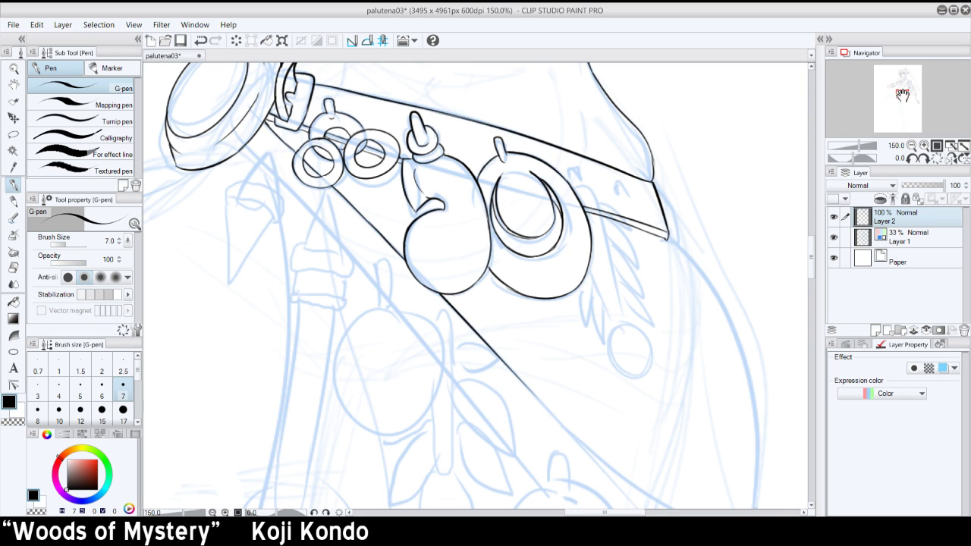
- Ink the small folded corner at the cloth's lower tip and the short side edge running down from it
{"action": "left_click_drag", "start_coordinate": [902, 95], "coordinate": [905, 97]}
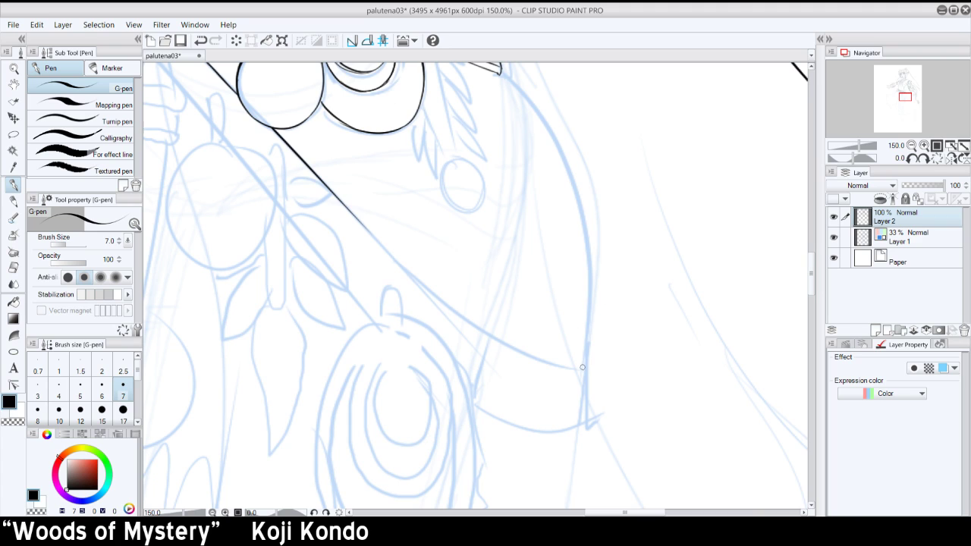
{"action": "left_click_drag", "start_coordinate": [586, 358], "coordinate": [597, 396]}
{"action": "key", "text": "ctrl+z"}
{"action": "key", "text": "ctrl+z"}
{"action": "left_click_drag", "start_coordinate": [585, 360], "coordinate": [594, 402]}
{"action": "key", "text": "ctrl+z"}
{"action": "key", "text": "ctrl+z"}
{"action": "mouse_move", "coordinate": [586, 357]}
{"action": "left_mouse_down"}
{"action": "mouse_move", "coordinate": [587, 367]}
{"action": "mouse_move", "coordinate": [586, 336]}
{"action": "mouse_move", "coordinate": [576, 368]}
{"action": "left_mouse_up"}
{"action": "key", "text": "ctrl+z"}
{"action": "key", "text": "ctrl+z"}
{"action": "key", "text": "ctrl+z"}
- Ink the cloth's curved edge from the folded corner up to the end of the already inked diagonal line
{"action": "left_click", "coordinate": [924, 159]}
{"action": "left_click", "coordinate": [924, 158]}
{"action": "left_click", "coordinate": [924, 159]}
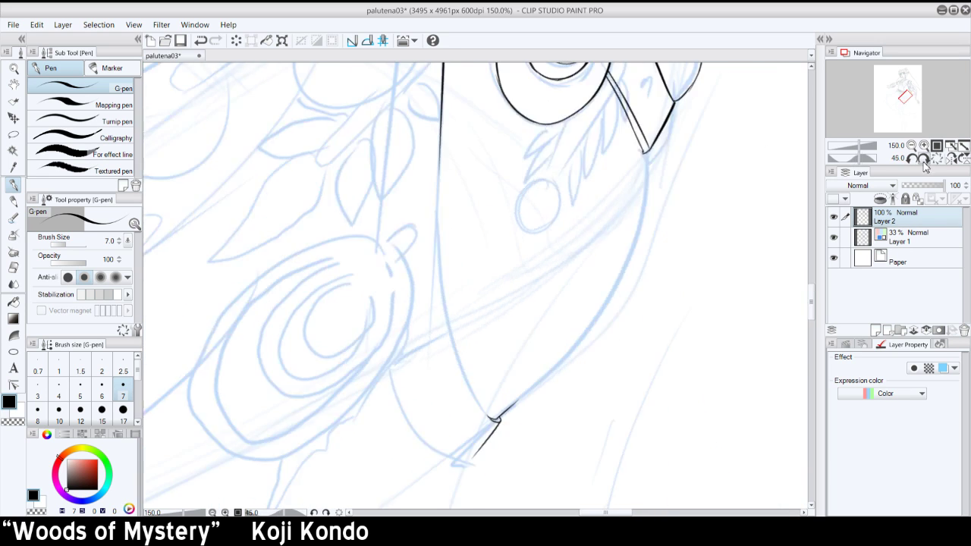
{"action": "left_click", "coordinate": [924, 158]}
{"action": "left_click", "coordinate": [924, 159]}
{"action": "left_click", "coordinate": [924, 158]}
{"action": "left_click_drag", "start_coordinate": [392, 391], "coordinate": [468, 224]}
{"action": "key", "text": "ctrl+z"}
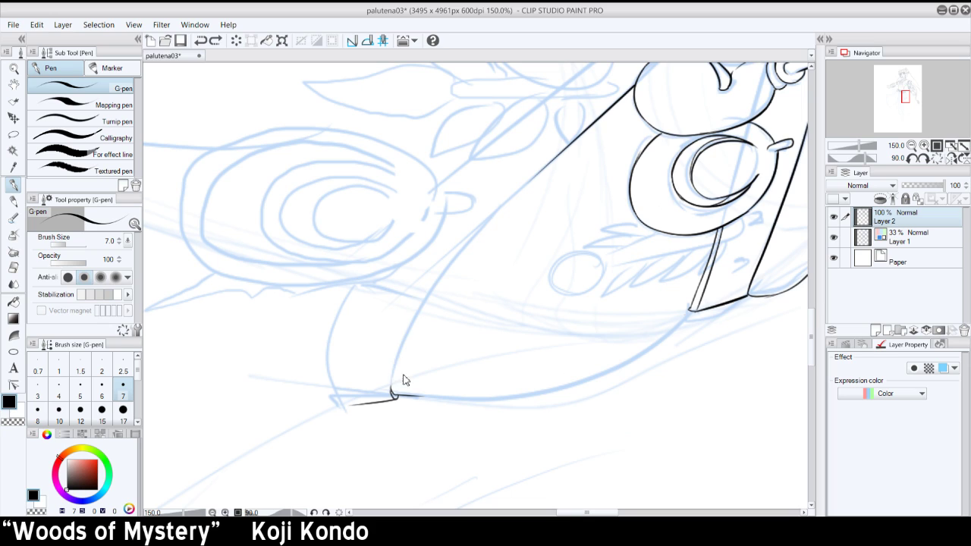
{"action": "mouse_move", "coordinate": [392, 393]}
{"action": "left_mouse_down"}
{"action": "mouse_move", "coordinate": [393, 364]}
{"action": "mouse_move", "coordinate": [466, 243]}
{"action": "left_mouse_up"}
{"action": "left_click_drag", "start_coordinate": [438, 278], "coordinate": [511, 191]}
{"action": "key", "text": "ctrl+z"}
{"action": "left_click_drag", "start_coordinate": [433, 285], "coordinate": [545, 163]}
{"action": "left_click_drag", "start_coordinate": [434, 280], "coordinate": [411, 315]}
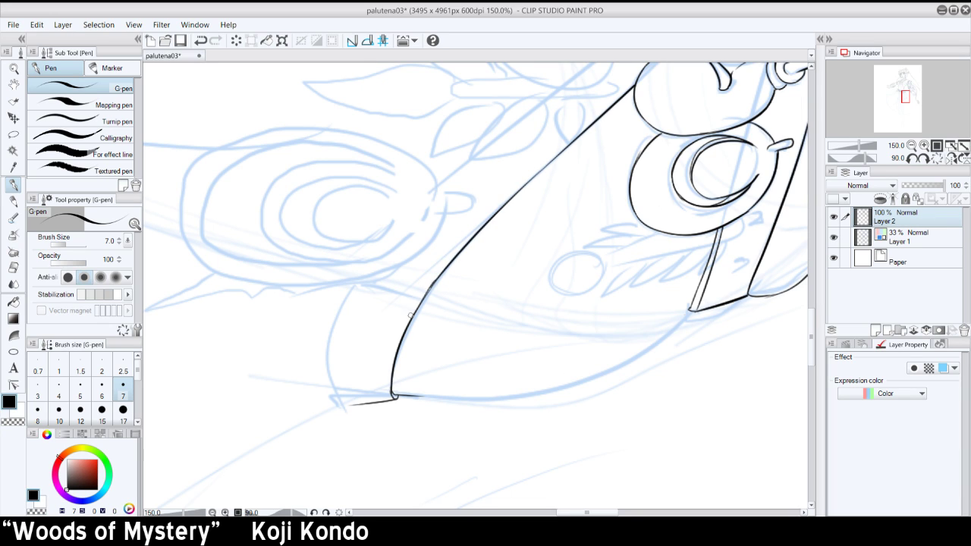
{"action": "key", "text": "ctrl+z"}
{"action": "left_click_drag", "start_coordinate": [433, 283], "coordinate": [416, 311]}
{"action": "key", "text": "ctrl+z"}
{"action": "left_click", "coordinate": [934, 158]}
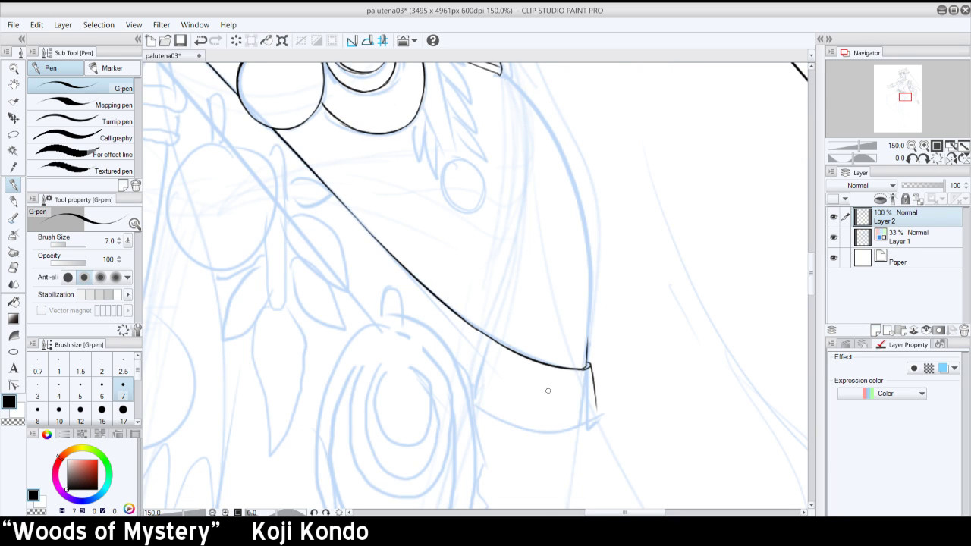
- Ink the curved bottom edge of the cloth's turned-up band, from the short side edge to the large sketched oval ornament
{"action": "left_click", "coordinate": [923, 159]}
{"action": "left_click", "coordinate": [923, 158]}
{"action": "left_click", "coordinate": [924, 158]}
{"action": "left_click", "coordinate": [923, 158]}
{"action": "left_click", "coordinate": [923, 158]}
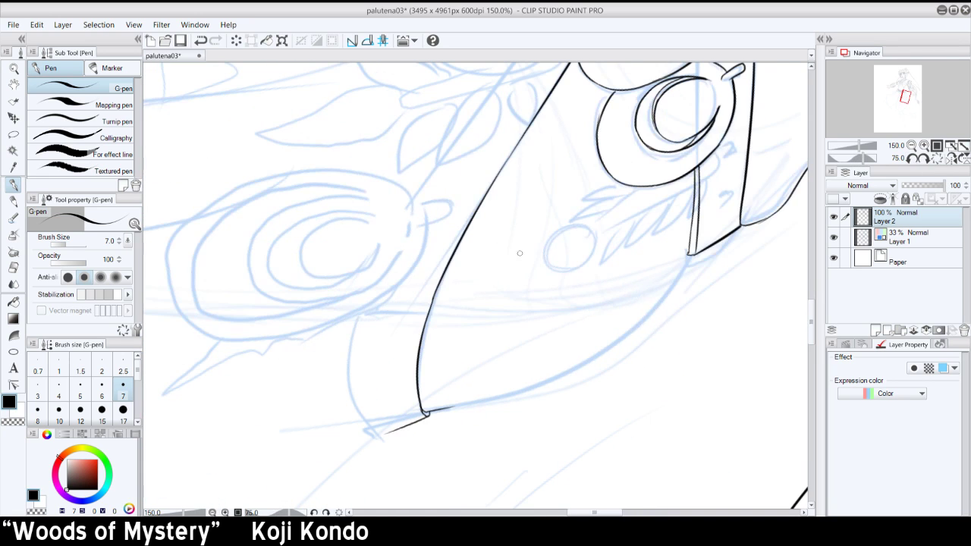
{"action": "left_click_drag", "start_coordinate": [358, 316], "coordinate": [370, 431]}
{"action": "key", "text": "ctrl+z"}
{"action": "left_click_drag", "start_coordinate": [357, 313], "coordinate": [370, 425]}
{"action": "key", "text": "ctrl+z"}
{"action": "mouse_move", "coordinate": [357, 314]}
{"action": "left_mouse_down"}
{"action": "mouse_move", "coordinate": [372, 431]}
{"action": "mouse_move", "coordinate": [359, 409]}
{"action": "mouse_move", "coordinate": [378, 436]}
{"action": "mouse_move", "coordinate": [386, 432]}
{"action": "mouse_move", "coordinate": [359, 409]}
{"action": "mouse_move", "coordinate": [374, 434]}
{"action": "mouse_move", "coordinate": [358, 408]}
{"action": "mouse_move", "coordinate": [350, 325]}
{"action": "left_mouse_up"}
{"action": "key", "text": "ctrl+z"}
{"action": "key", "text": "ctrl+z"}
{"action": "key", "text": "ctrl+z"}
{"action": "key", "text": "ctrl+z"}
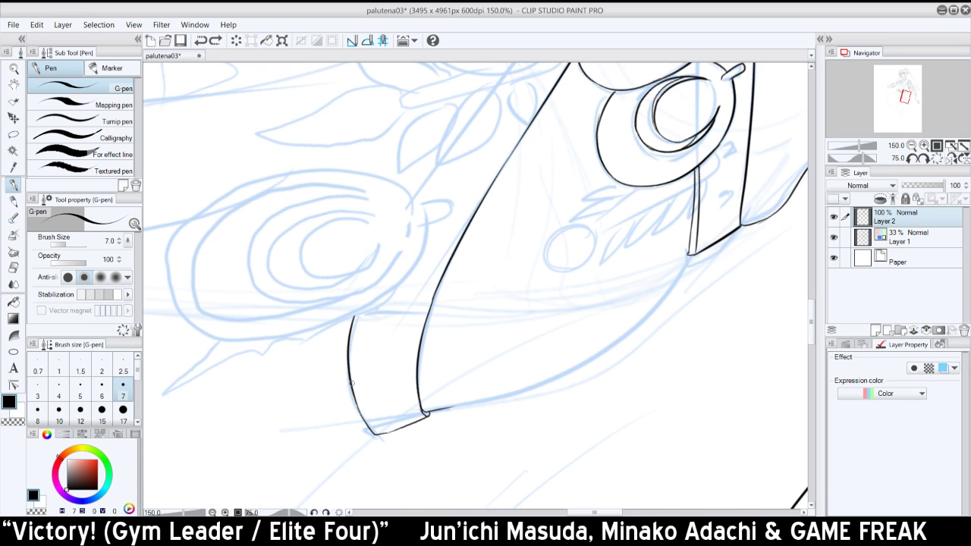
{"action": "mouse_move", "coordinate": [361, 414]}
{"action": "left_mouse_down"}
{"action": "mouse_move", "coordinate": [350, 346]}
{"action": "mouse_move", "coordinate": [349, 365]}
{"action": "left_mouse_up"}
{"action": "key", "text": "ctrl+z"}
{"action": "left_click", "coordinate": [936, 157]}
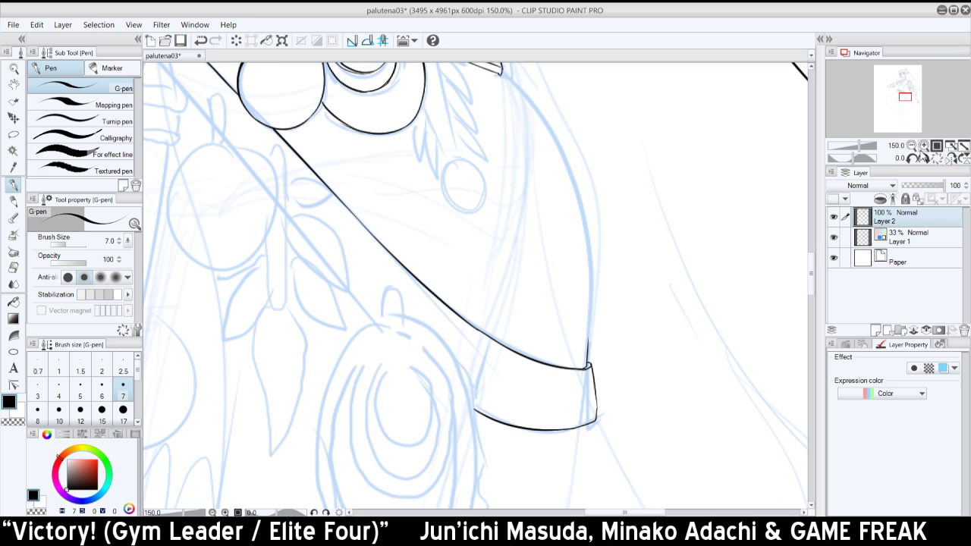
- Check the belt and cloth line art with the sketch layer hidden, and show the sketch again
{"action": "left_click", "coordinate": [912, 145]}
{"action": "left_click", "coordinate": [912, 146]}
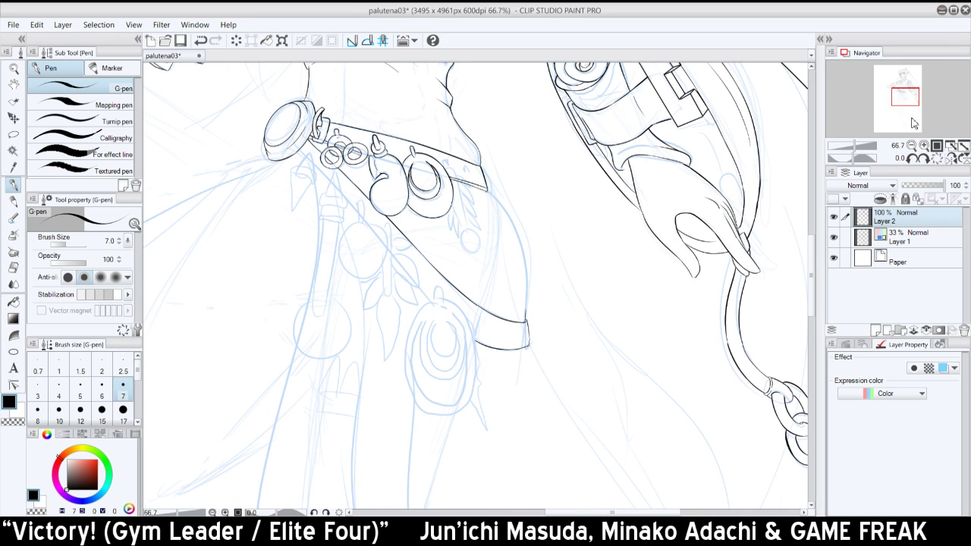
{"action": "left_click_drag", "start_coordinate": [908, 102], "coordinate": [903, 99]}
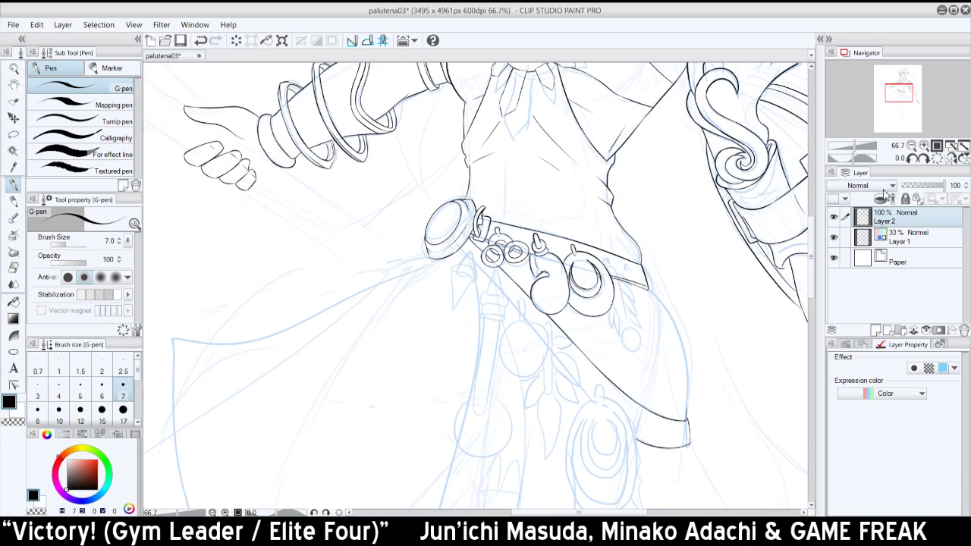
{"action": "left_click", "coordinate": [834, 237]}
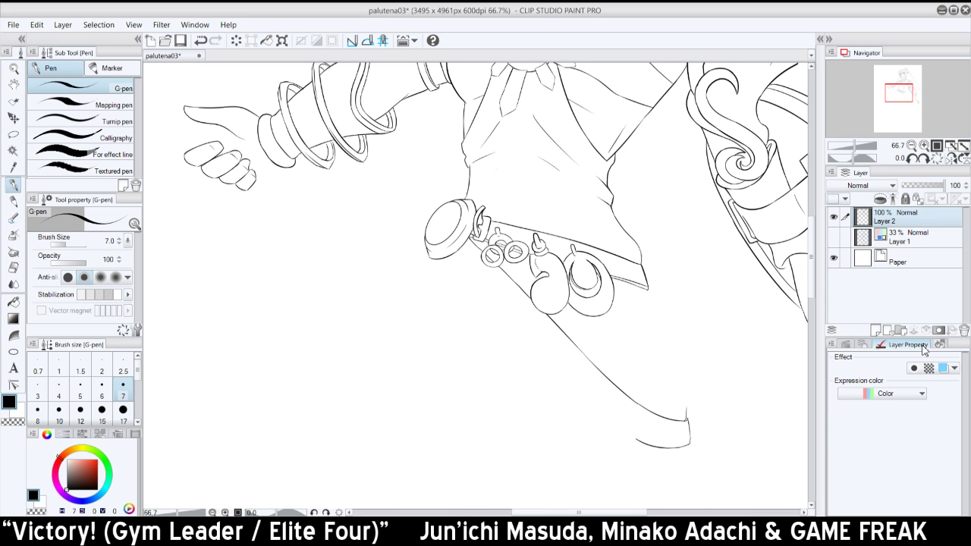
{"action": "left_click", "coordinate": [834, 237]}
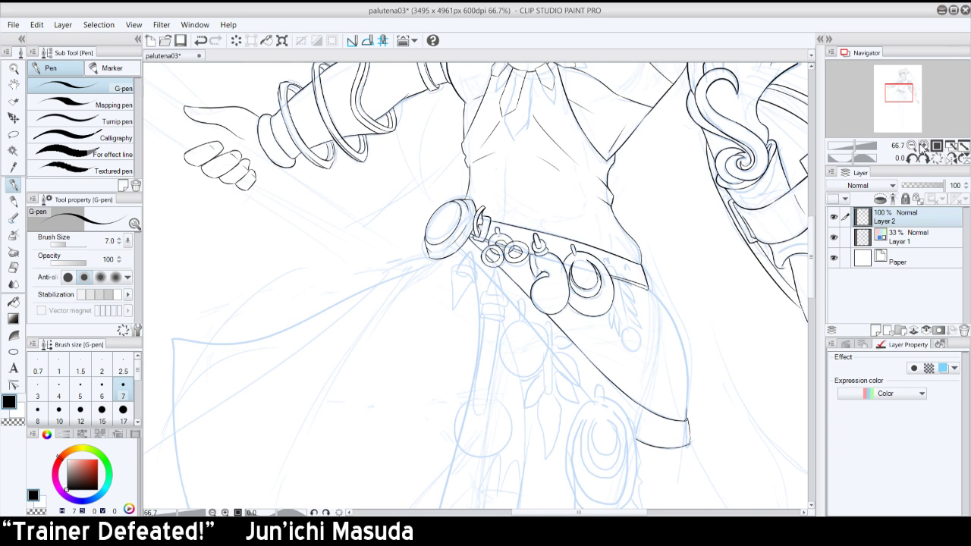
- Ink the cap and small hanging loop of the cone-shaped pendant below the oval belt buckle
{"action": "left_click", "coordinate": [923, 146]}
{"action": "left_click_drag", "start_coordinate": [902, 96], "coordinate": [902, 97]}
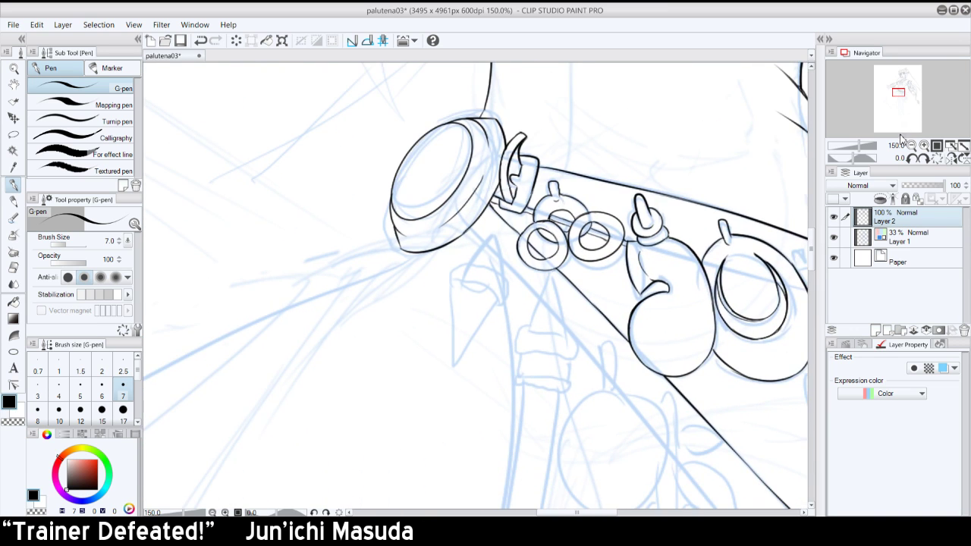
{"action": "left_click", "coordinate": [923, 159]}
{"action": "left_click", "coordinate": [923, 158]}
{"action": "left_click", "coordinate": [923, 158]}
{"action": "left_click", "coordinate": [951, 158]}
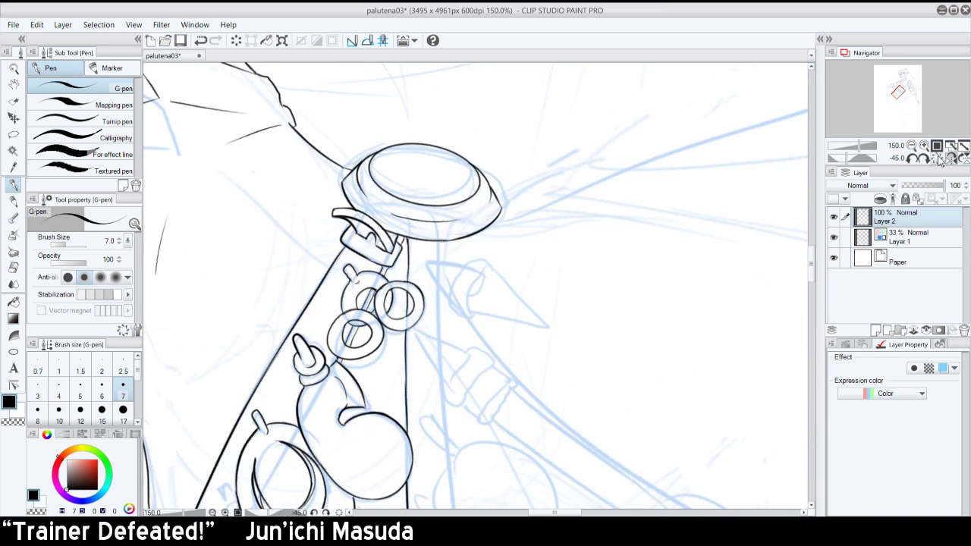
{"action": "left_click", "coordinate": [951, 158]}
{"action": "left_click", "coordinate": [943, 159]}
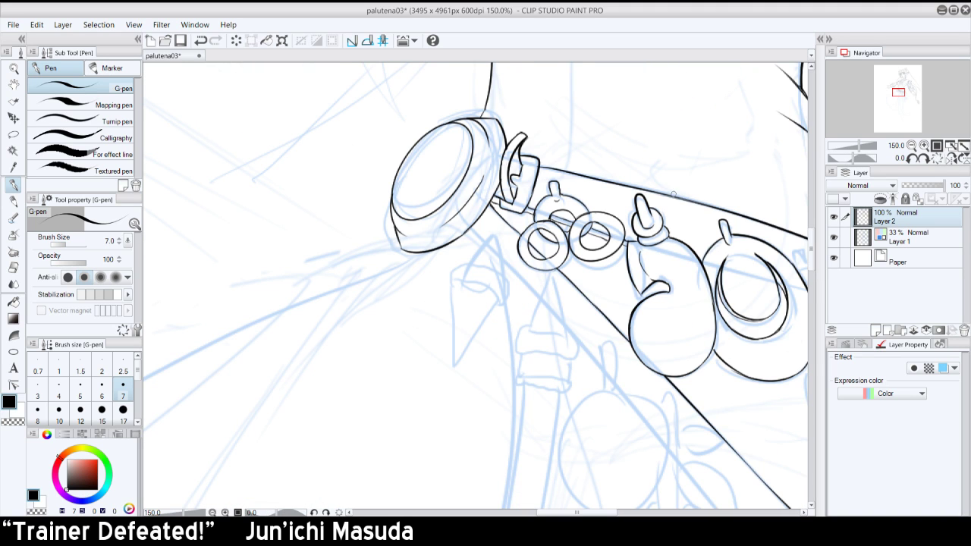
{"action": "mouse_move", "coordinate": [460, 266]}
{"action": "left_mouse_down"}
{"action": "mouse_move", "coordinate": [494, 221]}
{"action": "mouse_move", "coordinate": [500, 273]}
{"action": "left_mouse_up"}
{"action": "mouse_move", "coordinate": [492, 233]}
{"action": "left_mouse_down"}
{"action": "mouse_move", "coordinate": [494, 226]}
{"action": "mouse_move", "coordinate": [498, 236]}
{"action": "left_mouse_up"}
{"action": "mouse_move", "coordinate": [453, 272]}
{"action": "left_mouse_down"}
{"action": "mouse_move", "coordinate": [504, 279]}
{"action": "mouse_move", "coordinate": [496, 271]}
{"action": "mouse_move", "coordinate": [500, 299]}
{"action": "mouse_move", "coordinate": [501, 270]}
{"action": "mouse_move", "coordinate": [477, 255]}
{"action": "mouse_move", "coordinate": [453, 262]}
{"action": "mouse_move", "coordinate": [501, 283]}
{"action": "mouse_move", "coordinate": [491, 269]}
{"action": "mouse_move", "coordinate": [461, 262]}
{"action": "mouse_move", "coordinate": [502, 284]}
{"action": "mouse_move", "coordinate": [463, 264]}
{"action": "mouse_move", "coordinate": [498, 282]}
{"action": "mouse_move", "coordinate": [454, 278]}
{"action": "mouse_move", "coordinate": [503, 303]}
{"action": "mouse_move", "coordinate": [506, 279]}
{"action": "mouse_move", "coordinate": [488, 279]}
{"action": "mouse_move", "coordinate": [507, 294]}
{"action": "left_mouse_up"}
{"action": "key", "text": "ctrl+z"}
{"action": "key", "text": "ctrl+z"}
{"action": "key", "text": "ctrl+z"}
{"action": "key", "text": "ctrl+z"}
{"action": "key", "text": "ctrl+z"}
{"action": "key", "text": "ctrl+z"}
{"action": "key", "text": "ctrl+z"}
- Ink the two straight sides of the cone-shaped pendant from its cap down to the sharp tip
{"action": "left_click_drag", "start_coordinate": [456, 277], "coordinate": [455, 372]}
{"action": "key", "text": "ctrl+z"}
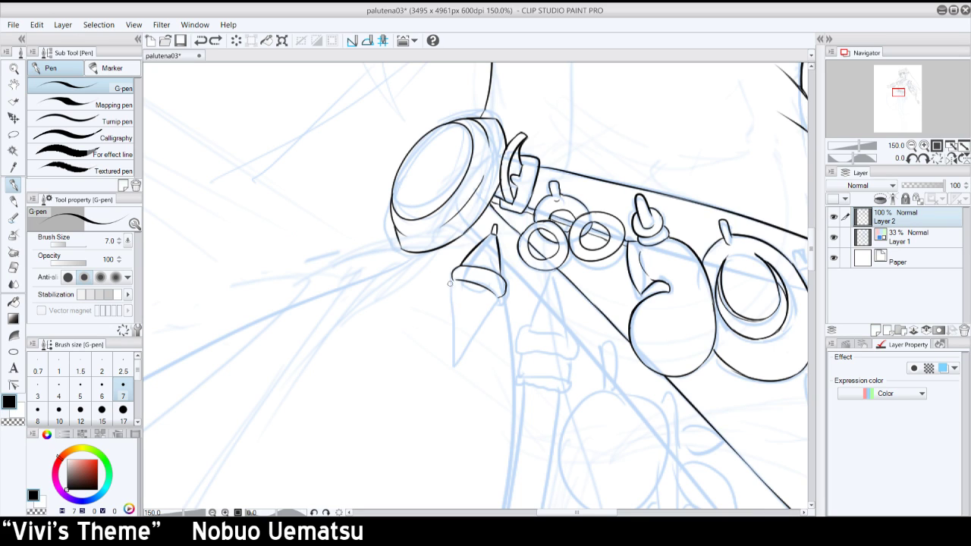
{"action": "left_click_drag", "start_coordinate": [455, 279], "coordinate": [454, 366]}
{"action": "left_click_drag", "start_coordinate": [493, 300], "coordinate": [451, 368]}
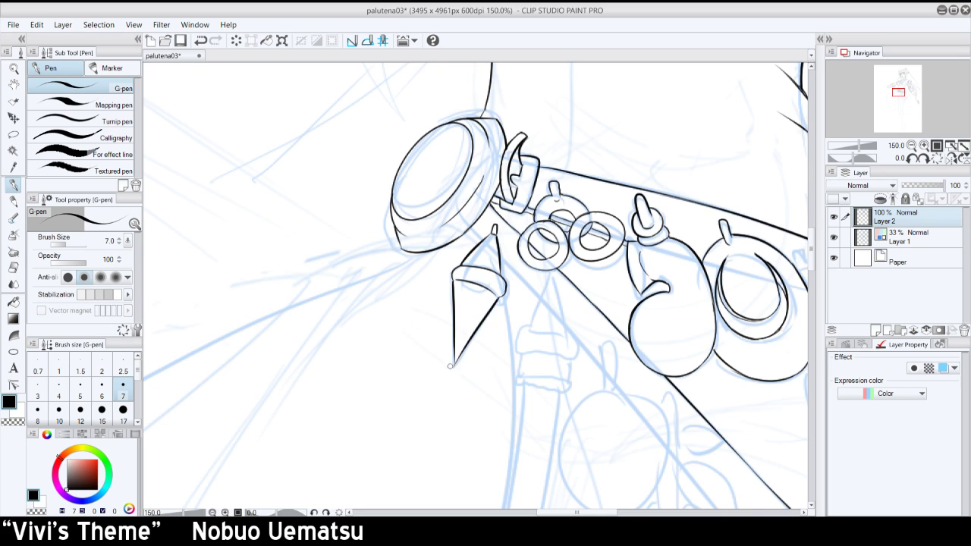
{"action": "key", "text": "ctrl+z"}
{"action": "mouse_move", "coordinate": [496, 297]}
{"action": "left_mouse_down"}
{"action": "mouse_move", "coordinate": [455, 363]}
{"action": "mouse_move", "coordinate": [464, 349]}
{"action": "left_mouse_up"}
{"action": "key", "text": "ctrl+z"}
- Erase the belt's lower double line where the sketched leaf ornament crosses it, and try a small arc near the belt's end
{"action": "left_click_drag", "start_coordinate": [898, 92], "coordinate": [899, 93]}
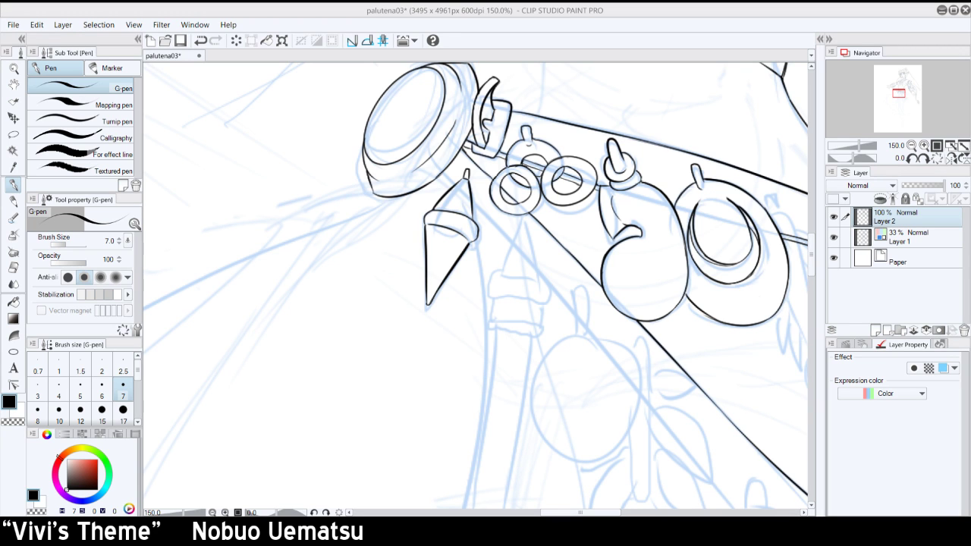
{"action": "left_click_drag", "start_coordinate": [898, 93], "coordinate": [906, 91]}
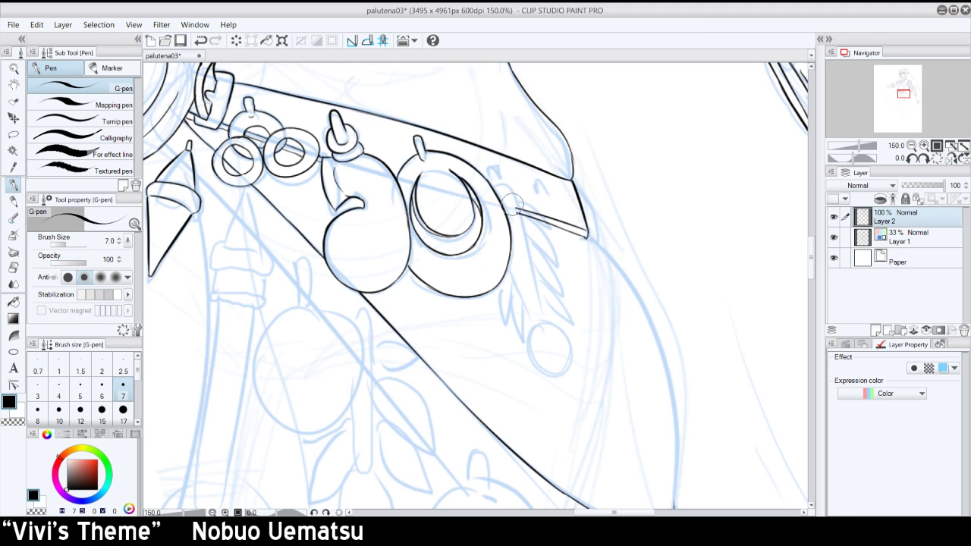
{"action": "left_click_drag", "start_coordinate": [527, 212], "coordinate": [541, 224]}
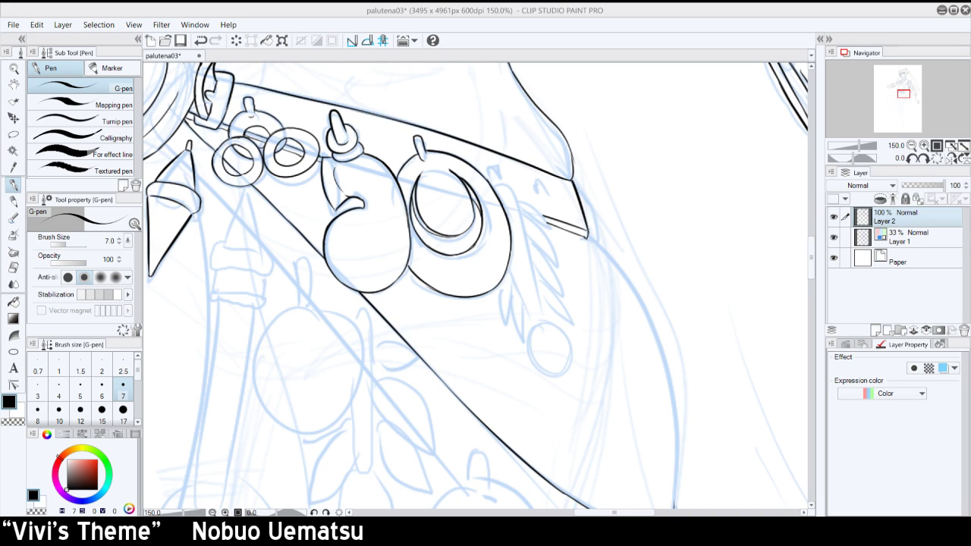
{"action": "left_click_drag", "start_coordinate": [541, 192], "coordinate": [561, 208]}
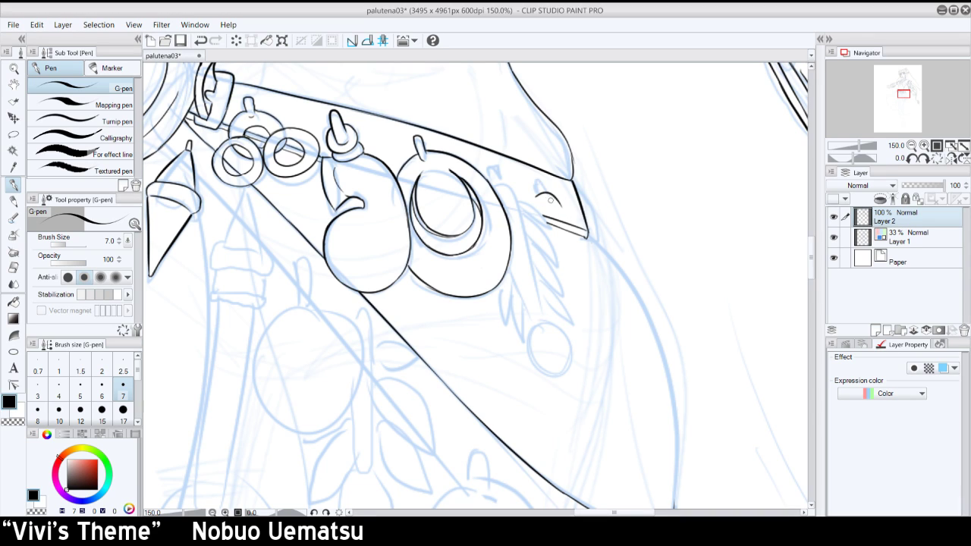
{"action": "key", "text": "ctrl+z"}
{"action": "key", "text": "ctrl+z"}
- Ink the two long sides of the leaf ornament's stem, from beside the round ornament down to the sketched disc
{"action": "mouse_move", "coordinate": [494, 189]}
{"action": "left_mouse_down"}
{"action": "mouse_move", "coordinate": [519, 205]}
{"action": "mouse_move", "coordinate": [515, 196]}
{"action": "mouse_move", "coordinate": [546, 318]}
{"action": "mouse_move", "coordinate": [508, 259]}
{"action": "mouse_move", "coordinate": [515, 281]}
{"action": "left_mouse_up"}
{"action": "key", "text": "ctrl+z"}
{"action": "key", "text": "ctrl+y"}
{"action": "key", "text": "ctrl+z"}
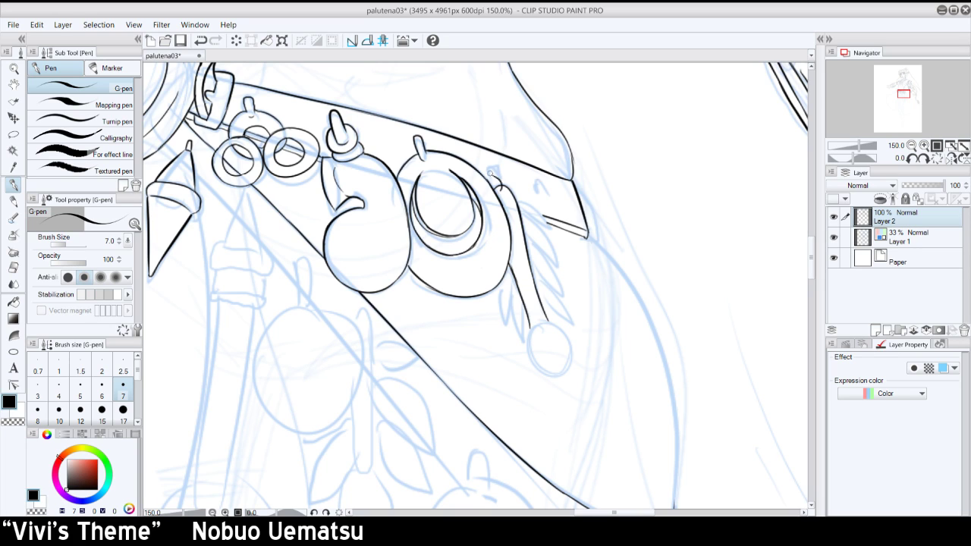
{"action": "key", "text": "ctrl+z"}
- Ink the small curved knob at the upper end of the leaf ornament's stem
{"action": "mouse_move", "coordinate": [501, 188]}
{"action": "left_mouse_down"}
{"action": "mouse_move", "coordinate": [497, 180]}
{"action": "mouse_move", "coordinate": [511, 182]}
{"action": "mouse_move", "coordinate": [507, 171]}
{"action": "mouse_move", "coordinate": [492, 175]}
{"action": "mouse_move", "coordinate": [497, 168]}
{"action": "mouse_move", "coordinate": [510, 181]}
{"action": "mouse_move", "coordinate": [499, 171]}
{"action": "left_mouse_up"}
{"action": "key", "text": "ctrl+z"}
{"action": "key", "text": "ctrl+z"}
{"action": "key", "text": "ctrl+z"}
{"action": "key", "text": "ctrl+z"}
{"action": "key", "text": "ctrl+z"}
{"action": "key", "text": "ctrl+z"}
{"action": "key", "text": "ctrl+z"}
{"action": "key", "text": "ctrl+z"}
- Ink the round disc at the lower end of the leaf ornament's stem
{"action": "mouse_move", "coordinate": [532, 329]}
{"action": "left_mouse_down"}
{"action": "mouse_move", "coordinate": [558, 370]}
{"action": "mouse_move", "coordinate": [563, 348]}
{"action": "mouse_move", "coordinate": [554, 374]}
{"action": "mouse_move", "coordinate": [568, 337]}
{"action": "mouse_move", "coordinate": [553, 371]}
{"action": "mouse_move", "coordinate": [563, 373]}
{"action": "mouse_move", "coordinate": [571, 345]}
{"action": "mouse_move", "coordinate": [549, 373]}
{"action": "mouse_move", "coordinate": [569, 344]}
{"action": "mouse_move", "coordinate": [564, 328]}
{"action": "mouse_move", "coordinate": [570, 355]}
{"action": "mouse_move", "coordinate": [542, 361]}
{"action": "mouse_move", "coordinate": [539, 337]}
{"action": "left_mouse_up"}
{"action": "key", "text": "ctrl+z"}
{"action": "key", "text": "ctrl+z"}
{"action": "key", "text": "ctrl+z"}
{"action": "key", "text": "ctrl+z"}
{"action": "key", "text": "ctrl+z"}
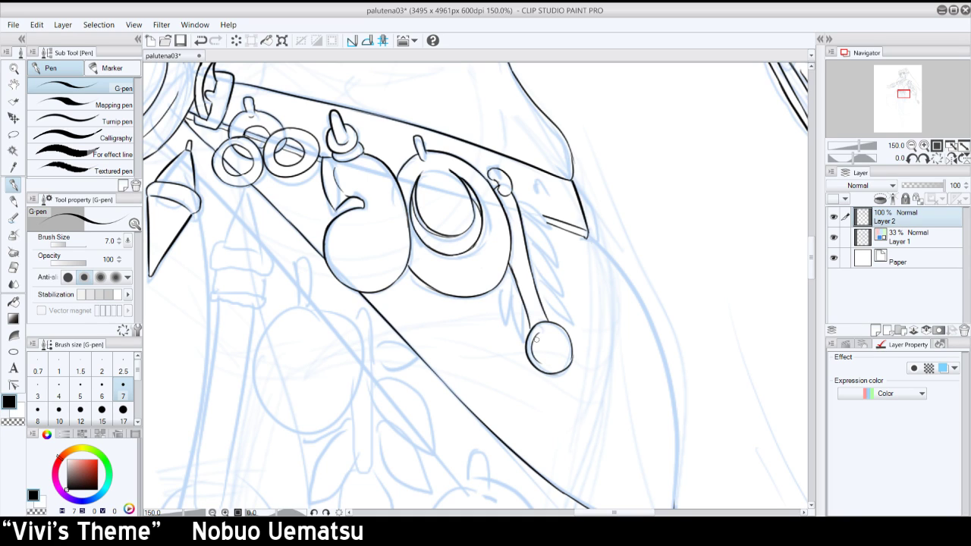
- Add an inner circle and a small triangle inside the disc at the stem's lower end
{"action": "key", "text": "ctrl+z"}
{"action": "mouse_move", "coordinate": [534, 360]}
{"action": "left_mouse_down"}
{"action": "mouse_move", "coordinate": [561, 362]}
{"action": "mouse_move", "coordinate": [567, 345]}
{"action": "mouse_move", "coordinate": [558, 342]}
{"action": "mouse_move", "coordinate": [553, 360]}
{"action": "mouse_move", "coordinate": [555, 342]}
{"action": "left_mouse_up"}
{"action": "key", "text": "ctrl+z"}
{"action": "key", "text": "ctrl+z"}
{"action": "key", "text": "ctrl+z"}
{"action": "key", "text": "ctrl+z"}
{"action": "key", "text": "ctrl+z"}
- Ink the first short edge strokes of the leaves growing from the stem toward the belt's end
{"action": "left_click_drag", "start_coordinate": [536, 289], "coordinate": [554, 305]}
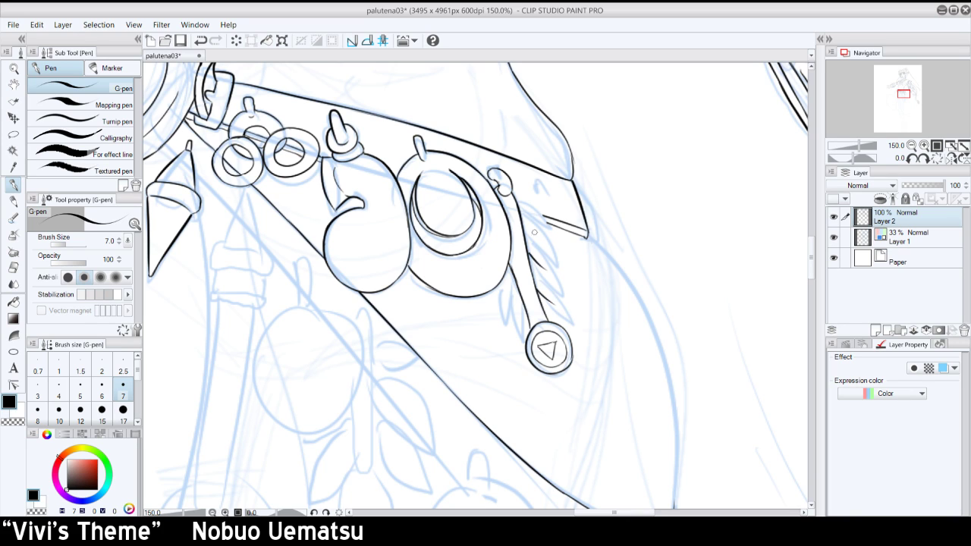
{"action": "key", "text": "ctrl+z"}
{"action": "mouse_move", "coordinate": [530, 254]}
{"action": "left_mouse_down"}
{"action": "mouse_move", "coordinate": [548, 270]}
{"action": "mouse_move", "coordinate": [526, 229]}
{"action": "mouse_move", "coordinate": [528, 257]}
{"action": "mouse_move", "coordinate": [548, 271]}
{"action": "left_mouse_up"}
{"action": "key", "text": "ctrl+z"}
{"action": "mouse_move", "coordinate": [524, 224]}
{"action": "left_mouse_down"}
{"action": "mouse_move", "coordinate": [554, 238]}
{"action": "mouse_move", "coordinate": [535, 231]}
{"action": "mouse_move", "coordinate": [563, 257]}
{"action": "mouse_move", "coordinate": [523, 201]}
{"action": "mouse_move", "coordinate": [571, 260]}
{"action": "left_mouse_up"}
{"action": "key", "text": "ctrl+z"}
{"action": "key", "text": "ctrl+z"}
{"action": "key", "text": "ctrl+z"}
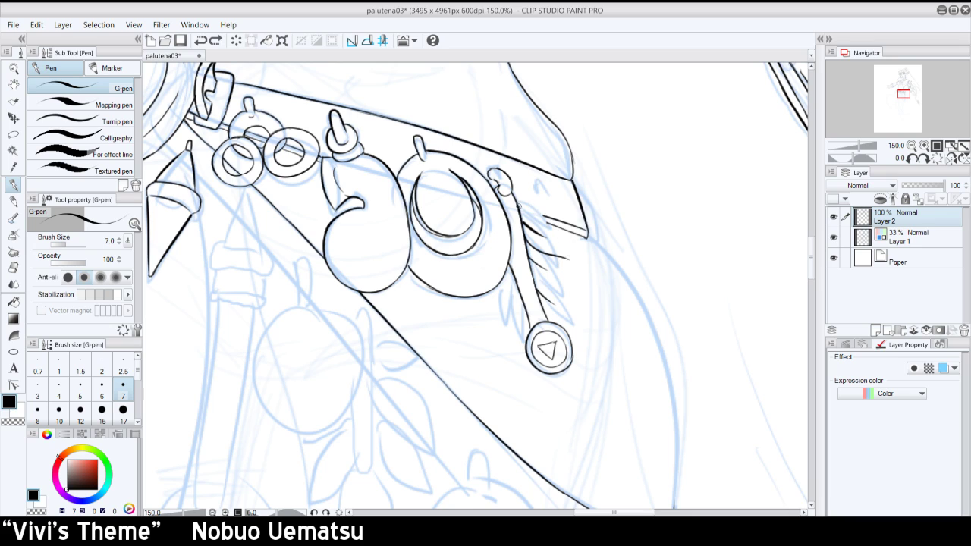
- Ink the outer edges that close the upper leaves into points on the stem side facing the belt's end
{"action": "mouse_move", "coordinate": [518, 203]}
{"action": "left_mouse_down"}
{"action": "mouse_move", "coordinate": [551, 228]}
{"action": "mouse_move", "coordinate": [566, 256]}
{"action": "mouse_move", "coordinate": [555, 232]}
{"action": "left_mouse_up"}
{"action": "key", "text": "ctrl+z"}
{"action": "left_click_drag", "start_coordinate": [539, 256], "coordinate": [563, 294]}
{"action": "key", "text": "ctrl+z"}
{"action": "mouse_move", "coordinate": [545, 256]}
{"action": "left_mouse_down"}
{"action": "mouse_move", "coordinate": [567, 272]}
{"action": "mouse_move", "coordinate": [572, 296]}
{"action": "mouse_move", "coordinate": [554, 264]}
{"action": "left_mouse_up"}
{"action": "key", "text": "ctrl+z"}
{"action": "key", "text": "ctrl+z"}
{"action": "key", "text": "ctrl+z"}
{"action": "key", "text": "ctrl+z"}
{"action": "key", "text": "ctrl+z"}
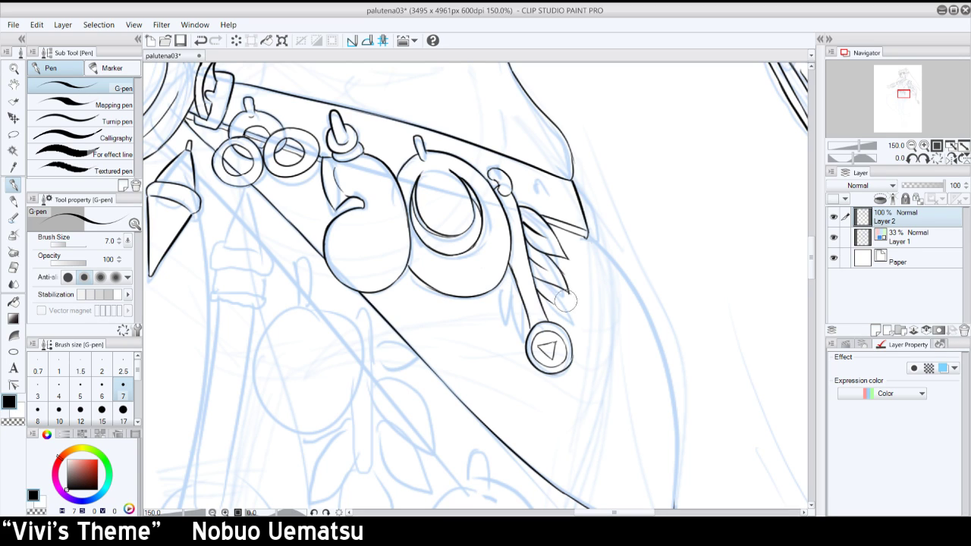
- Clean up the overshooting leaf tip and ink the lowest leaf just above the disc
{"action": "left_click_drag", "start_coordinate": [567, 301], "coordinate": [572, 298]}
{"action": "left_click_drag", "start_coordinate": [541, 281], "coordinate": [569, 318]}
{"action": "key", "text": "ctrl+z"}
{"action": "left_click_drag", "start_coordinate": [545, 283], "coordinate": [571, 324]}
{"action": "key", "text": "ctrl+z"}
{"action": "left_click_drag", "start_coordinate": [543, 281], "coordinate": [565, 320]}
{"action": "left_click_drag", "start_coordinate": [545, 309], "coordinate": [569, 320]}
- Ink the small pointed leaves on the stem's other side, below the large round ornament, with the canvas mirrored
{"action": "left_click", "coordinate": [950, 157]}
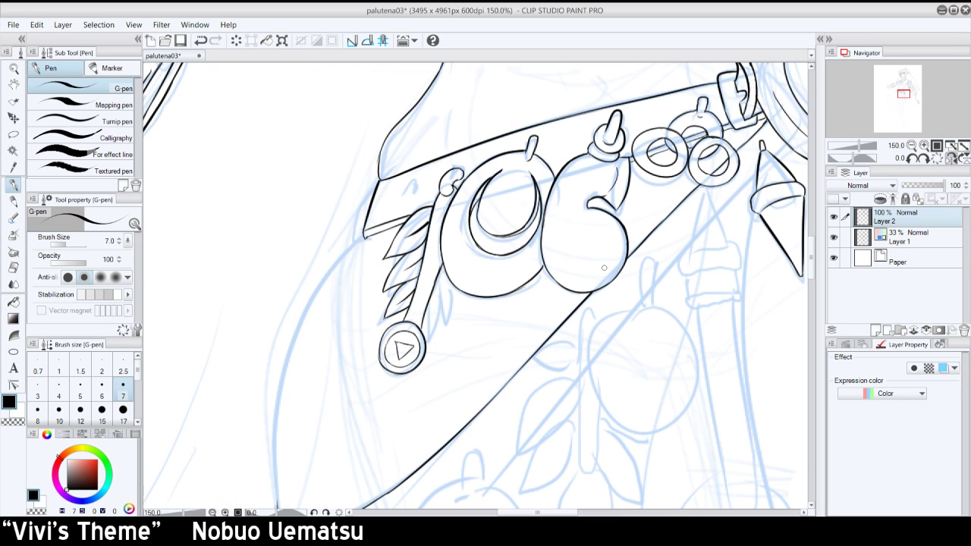
{"action": "mouse_move", "coordinate": [430, 288]}
{"action": "left_mouse_down"}
{"action": "mouse_move", "coordinate": [443, 313]}
{"action": "mouse_move", "coordinate": [427, 304]}
{"action": "mouse_move", "coordinate": [431, 317]}
{"action": "mouse_move", "coordinate": [445, 333]}
{"action": "mouse_move", "coordinate": [458, 307]}
{"action": "left_mouse_up"}
{"action": "key", "text": "ctrl+z"}
{"action": "key", "text": "ctrl+z"}
{"action": "left_click_drag", "start_coordinate": [438, 267], "coordinate": [464, 310]}
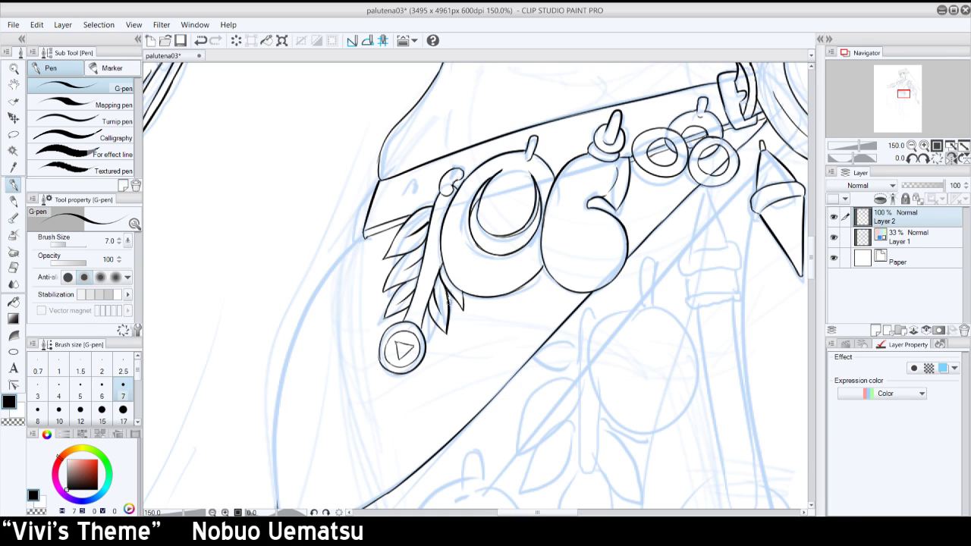
{"action": "left_click", "coordinate": [933, 159]}
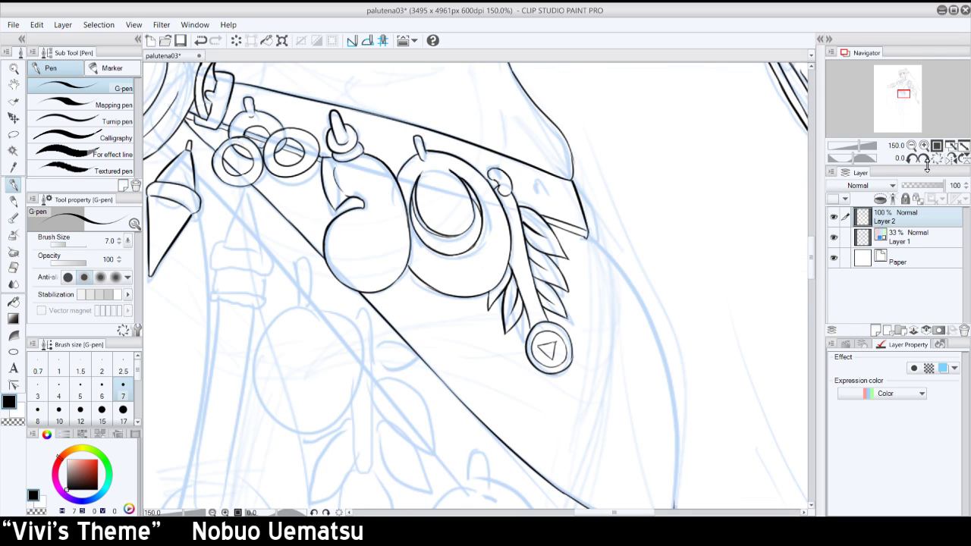
- With the sketch layer hidden, touch up the comma-shaped ornament's inner corner and its join to the belt line, then restore the sketch
{"action": "left_click", "coordinate": [911, 145]}
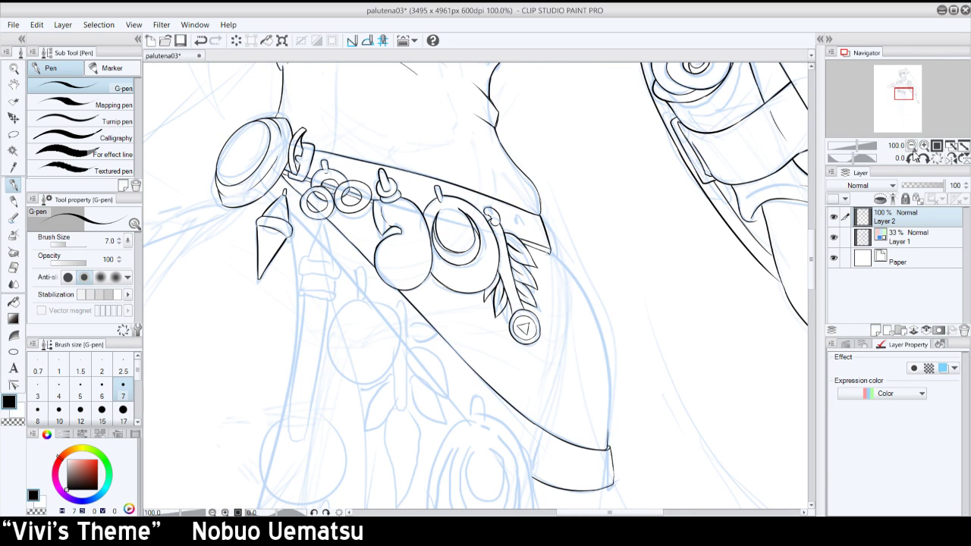
{"action": "left_click", "coordinate": [835, 237]}
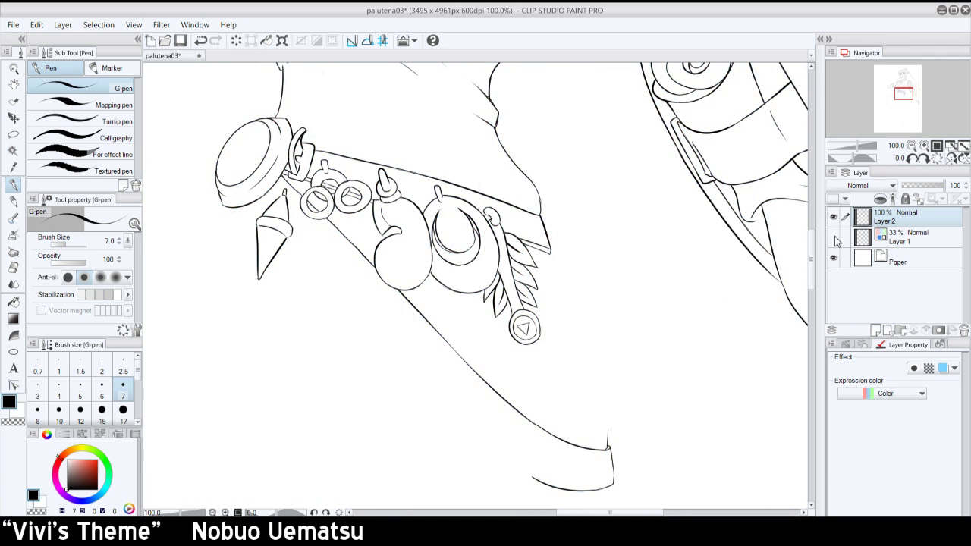
{"action": "left_click", "coordinate": [924, 145]}
{"action": "left_click", "coordinate": [924, 145]}
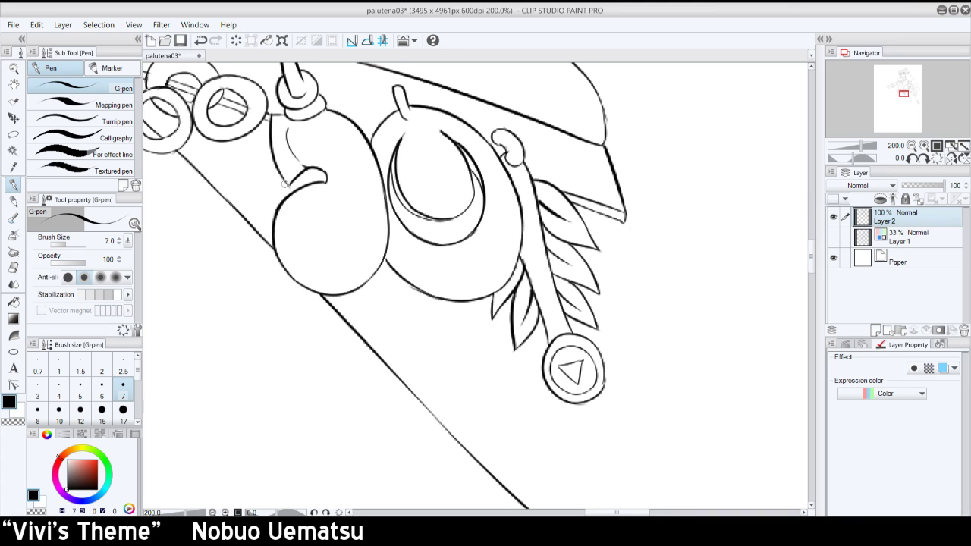
{"action": "key", "text": "ctrl+z"}
{"action": "mouse_move", "coordinate": [287, 184]}
{"action": "left_mouse_down"}
{"action": "mouse_move", "coordinate": [283, 178]}
{"action": "mouse_move", "coordinate": [287, 190]}
{"action": "left_mouse_up"}
{"action": "left_click_drag", "start_coordinate": [269, 115], "coordinate": [281, 117]}
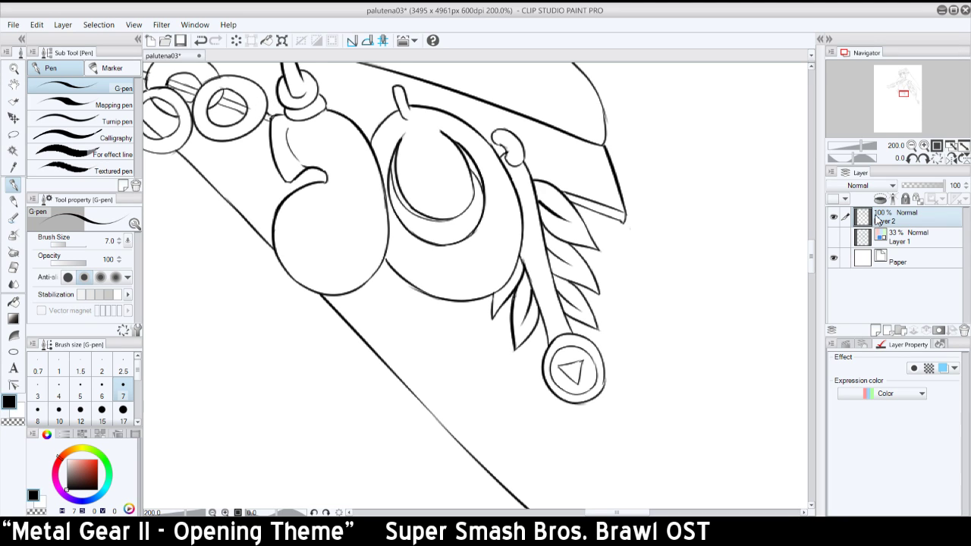
{"action": "left_click", "coordinate": [834, 237]}
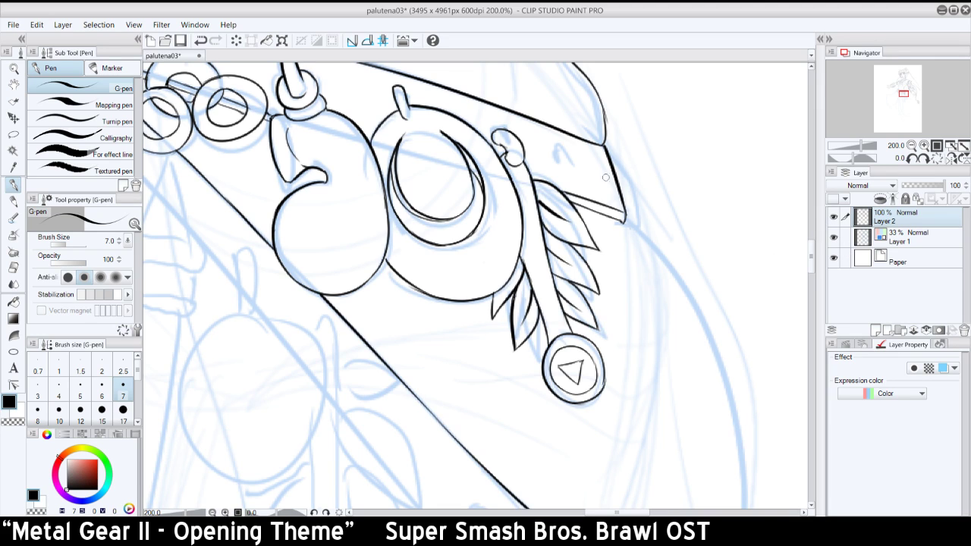
- Ink the rounded knob of the small pendant at the belt's end, above the leaf tips, clearing the cloth line behind it
{"action": "mouse_move", "coordinate": [557, 169]}
{"action": "left_mouse_down"}
{"action": "mouse_move", "coordinate": [581, 173]}
{"action": "mouse_move", "coordinate": [583, 192]}
{"action": "mouse_move", "coordinate": [556, 180]}
{"action": "mouse_move", "coordinate": [605, 211]}
{"action": "mouse_move", "coordinate": [583, 217]}
{"action": "mouse_move", "coordinate": [605, 217]}
{"action": "mouse_move", "coordinate": [591, 215]}
{"action": "mouse_move", "coordinate": [601, 218]}
{"action": "mouse_move", "coordinate": [610, 270]}
{"action": "left_mouse_up"}
{"action": "key", "text": "ctrl+z"}
{"action": "key", "text": "ctrl+z"}
{"action": "key", "text": "ctrl+z"}
{"action": "key", "text": "ctrl+z"}
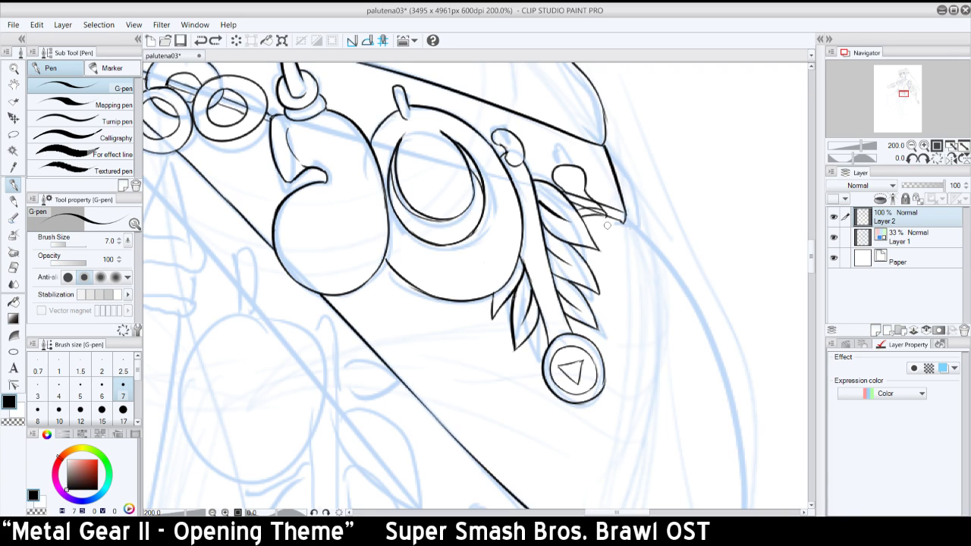
- Ink the small end pendant's long pointed blade, its collar line and the short hanging loop above the knob
{"action": "left_click_drag", "start_coordinate": [604, 218], "coordinate": [621, 286]}
{"action": "key", "text": "ctrl+z"}
{"action": "mouse_move", "coordinate": [603, 217]}
{"action": "left_mouse_down"}
{"action": "mouse_move", "coordinate": [621, 282]}
{"action": "mouse_move", "coordinate": [585, 250]}
{"action": "mouse_move", "coordinate": [628, 297]}
{"action": "left_mouse_up"}
{"action": "key", "text": "ctrl+z"}
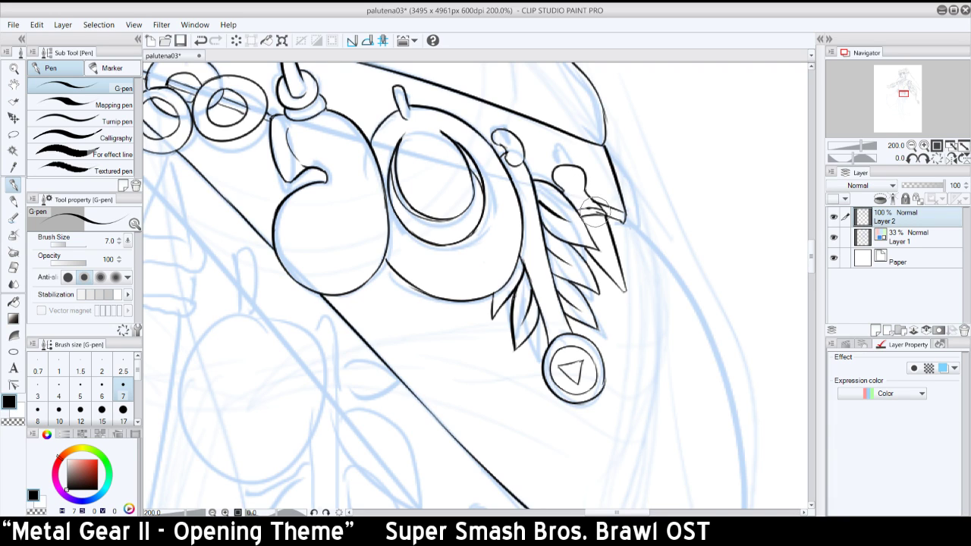
{"action": "mouse_move", "coordinate": [594, 212]}
{"action": "left_mouse_down"}
{"action": "mouse_move", "coordinate": [603, 213]}
{"action": "mouse_move", "coordinate": [598, 203]}
{"action": "mouse_move", "coordinate": [608, 217]}
{"action": "left_mouse_up"}
{"action": "key", "text": "ctrl+z"}
{"action": "mouse_move", "coordinate": [558, 164]}
{"action": "left_mouse_down"}
{"action": "mouse_move", "coordinate": [572, 167]}
{"action": "mouse_move", "coordinate": [560, 150]}
{"action": "mouse_move", "coordinate": [574, 167]}
{"action": "left_mouse_up"}
{"action": "key", "text": "ctrl+z"}
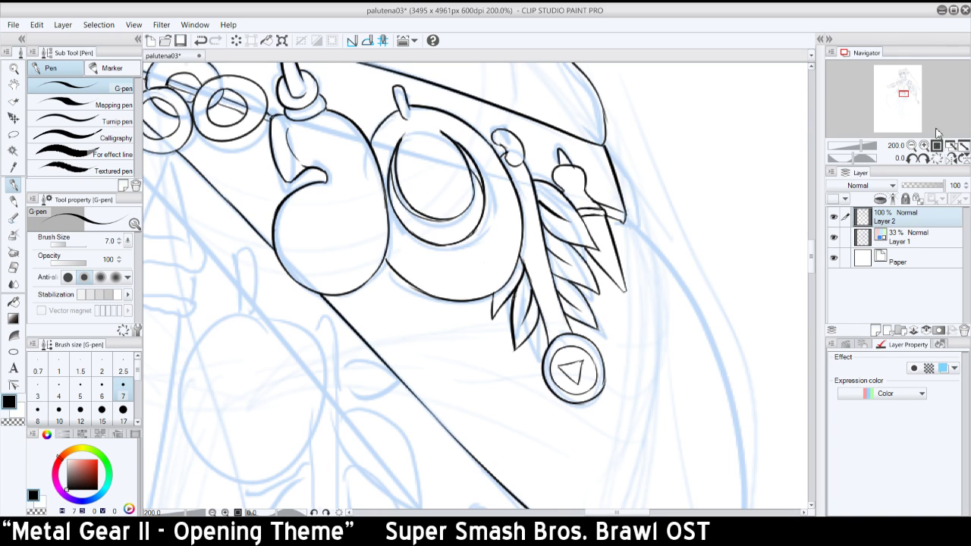
- Examine the inked figure as a whole, comparing the finished belt, arms and staff area with the uninked skirt sketch
{"action": "left_click", "coordinate": [911, 145]}
{"action": "left_click", "coordinate": [911, 145]}
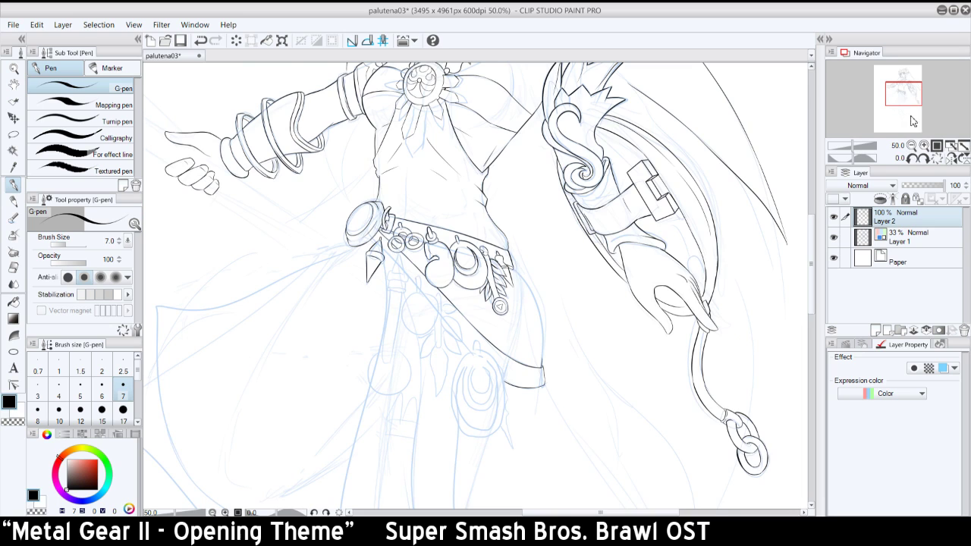
{"action": "mouse_move", "coordinate": [907, 98]}
{"action": "left_mouse_down"}
{"action": "mouse_move", "coordinate": [906, 108]}
{"action": "mouse_move", "coordinate": [908, 86]}
{"action": "mouse_move", "coordinate": [909, 94]}
{"action": "left_mouse_up"}
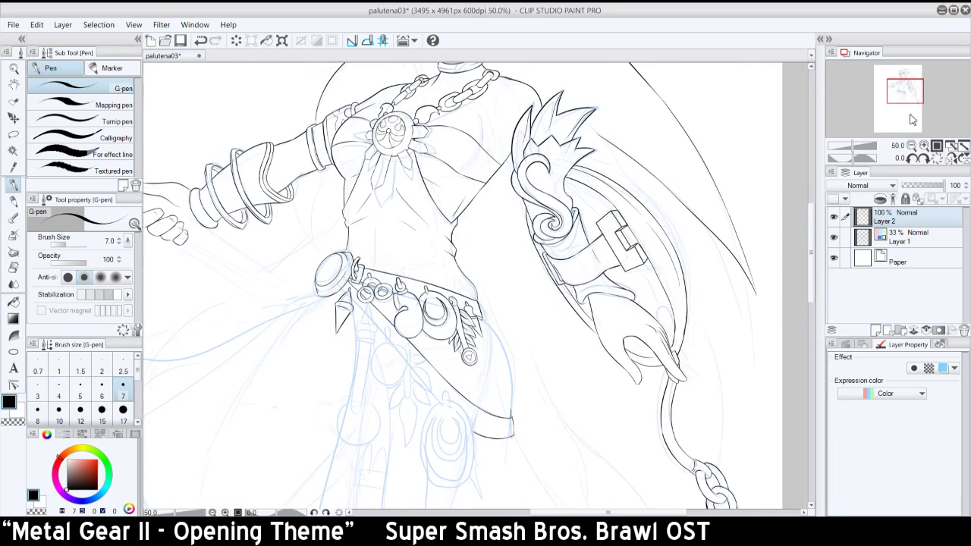
{"action": "left_click", "coordinate": [911, 145]}
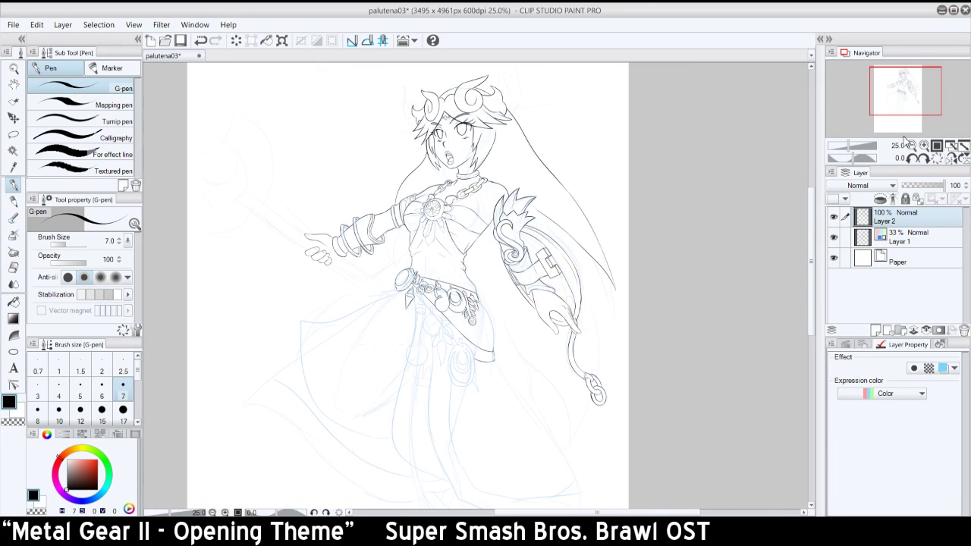
{"action": "left_click", "coordinate": [923, 145]}
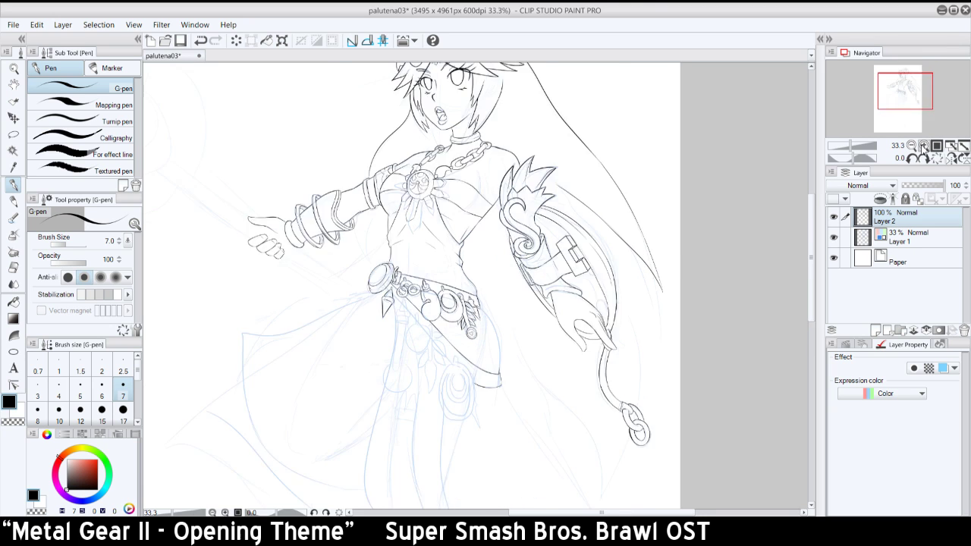
{"action": "left_click", "coordinate": [923, 146]}
{"action": "left_click_drag", "start_coordinate": [921, 91], "coordinate": [906, 110]}
{"action": "left_click", "coordinate": [911, 145]}
{"action": "left_click", "coordinate": [951, 157]}
{"action": "left_click", "coordinate": [950, 157]}
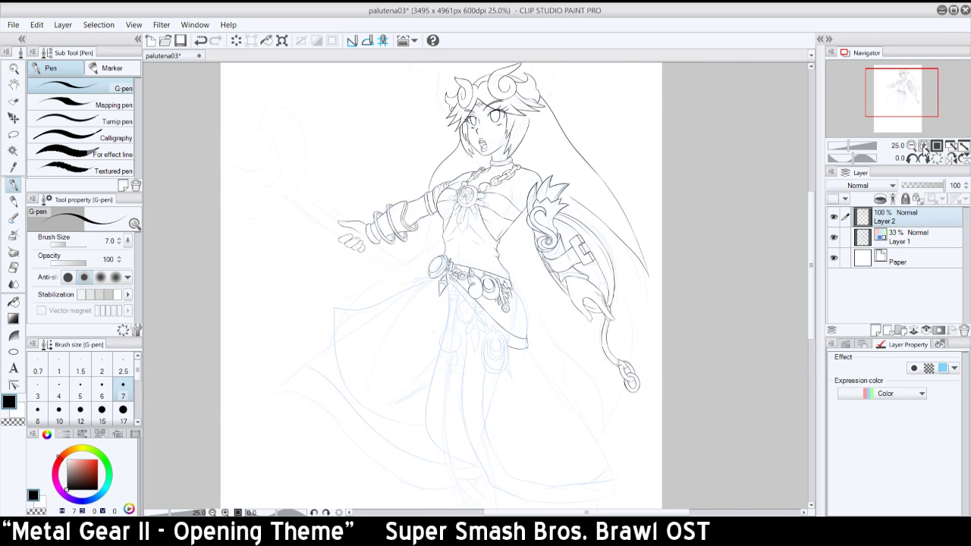
{"action": "left_click", "coordinate": [923, 145]}
{"action": "left_click", "coordinate": [924, 145]}
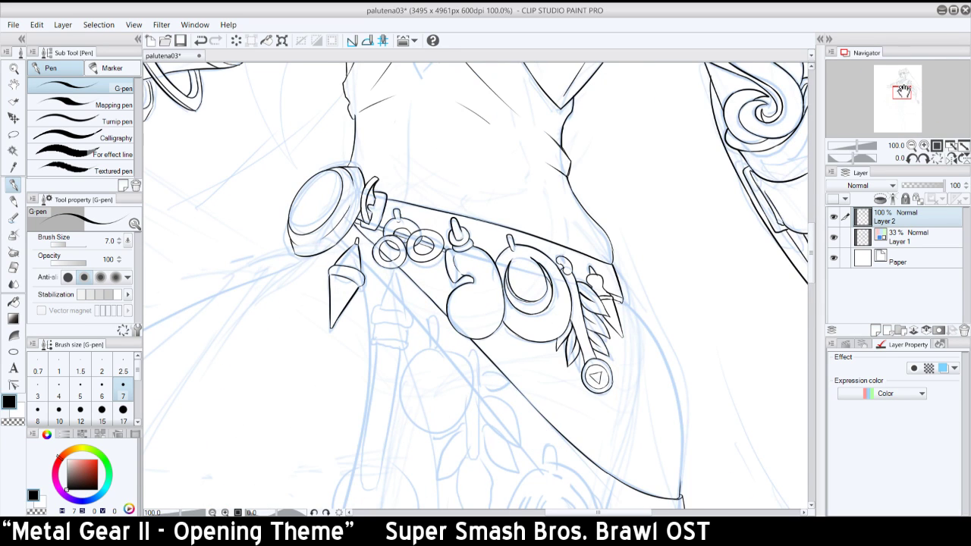
{"action": "left_click_drag", "start_coordinate": [902, 92], "coordinate": [879, 85]}
{"action": "left_click", "coordinate": [913, 146]}
{"action": "left_click", "coordinate": [914, 145]}
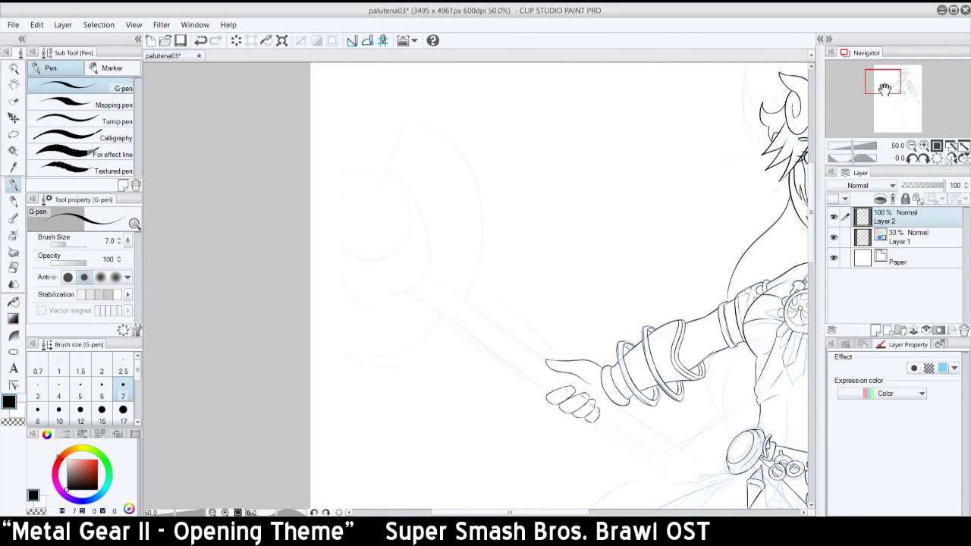
{"action": "mouse_move", "coordinate": [883, 87]}
{"action": "left_mouse_down"}
{"action": "mouse_move", "coordinate": [902, 100]}
{"action": "mouse_move", "coordinate": [891, 99]}
{"action": "left_mouse_up"}
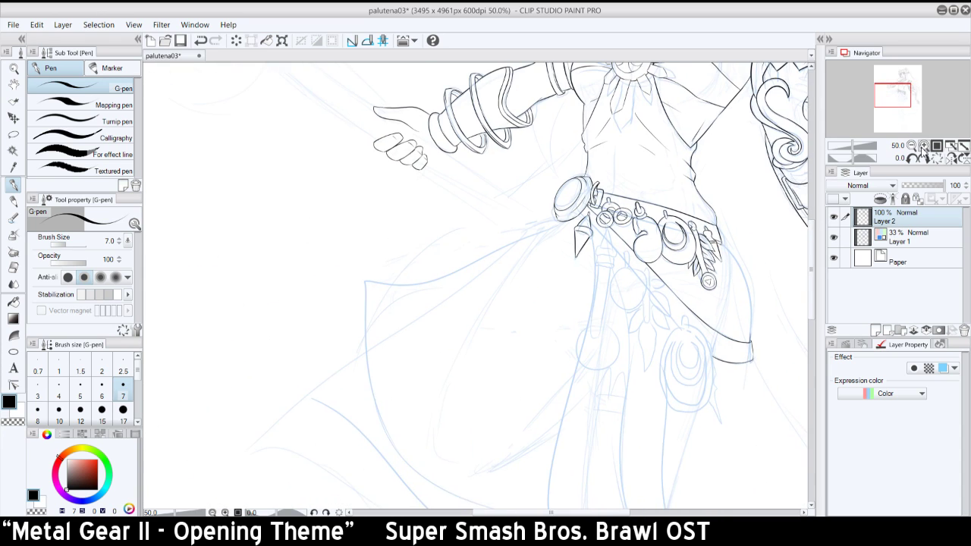
- Ink the cone tip and the ringed, flared collar of the rod-shaped pendant hanging below the belt's ring pair
{"action": "left_click", "coordinate": [924, 145]}
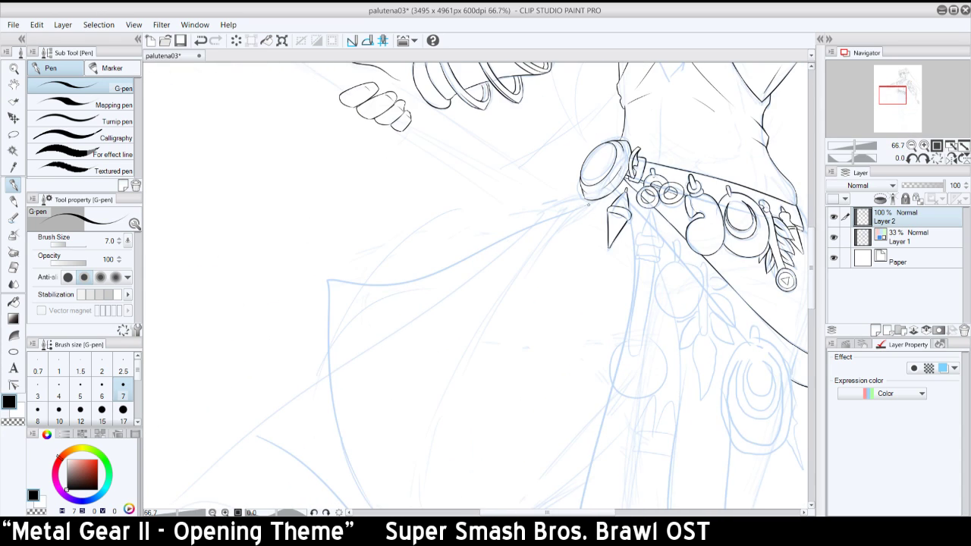
{"action": "left_click", "coordinate": [924, 146]}
{"action": "left_click_drag", "start_coordinate": [900, 104], "coordinate": [898, 97]}
{"action": "left_click", "coordinate": [924, 145]}
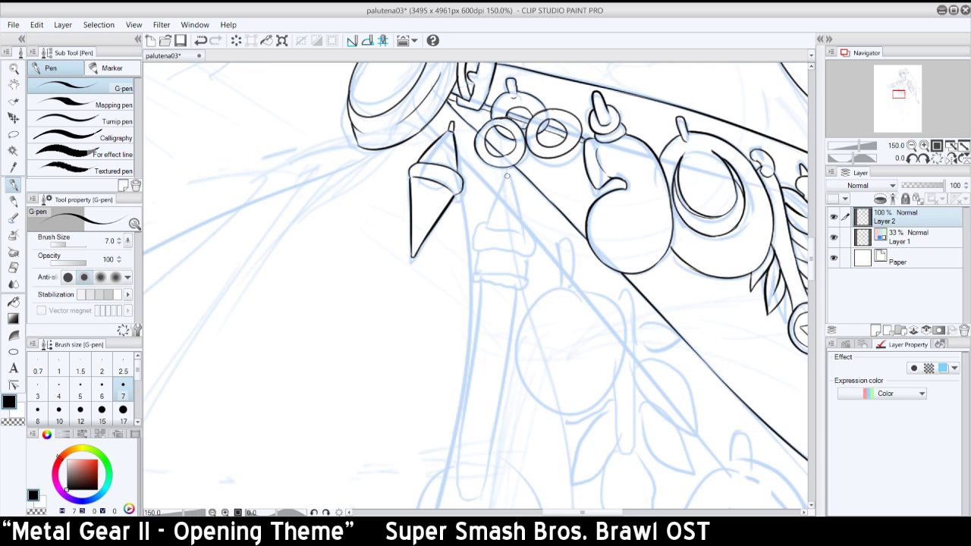
{"action": "left_click_drag", "start_coordinate": [508, 176], "coordinate": [500, 211]}
{"action": "mouse_move", "coordinate": [508, 175]}
{"action": "left_mouse_down"}
{"action": "mouse_move", "coordinate": [521, 234]}
{"action": "mouse_move", "coordinate": [525, 225]}
{"action": "mouse_move", "coordinate": [485, 250]}
{"action": "mouse_move", "coordinate": [525, 254]}
{"action": "mouse_move", "coordinate": [526, 224]}
{"action": "mouse_move", "coordinate": [513, 256]}
{"action": "mouse_move", "coordinate": [532, 240]}
{"action": "mouse_move", "coordinate": [478, 272]}
{"action": "mouse_move", "coordinate": [481, 258]}
{"action": "mouse_move", "coordinate": [473, 278]}
{"action": "mouse_move", "coordinate": [524, 253]}
{"action": "mouse_move", "coordinate": [527, 279]}
{"action": "mouse_move", "coordinate": [473, 273]}
{"action": "mouse_move", "coordinate": [529, 282]}
{"action": "mouse_move", "coordinate": [523, 269]}
{"action": "mouse_move", "coordinate": [511, 270]}
{"action": "mouse_move", "coordinate": [525, 278]}
{"action": "mouse_move", "coordinate": [478, 278]}
{"action": "mouse_move", "coordinate": [526, 273]}
{"action": "left_mouse_up"}
{"action": "key", "text": "ctrl+z"}
{"action": "key", "text": "ctrl+z"}
{"action": "key", "text": "ctrl+z"}
{"action": "key", "text": "ctrl+z"}
{"action": "key", "text": "ctrl+z"}
{"action": "key", "text": "ctrl+z"}
{"action": "key", "text": "ctrl+z"}
{"action": "key", "text": "ctrl+z"}
{"action": "key", "text": "ctrl+z"}
{"action": "key", "text": "ctrl+z"}
{"action": "key", "text": "ctrl+z"}
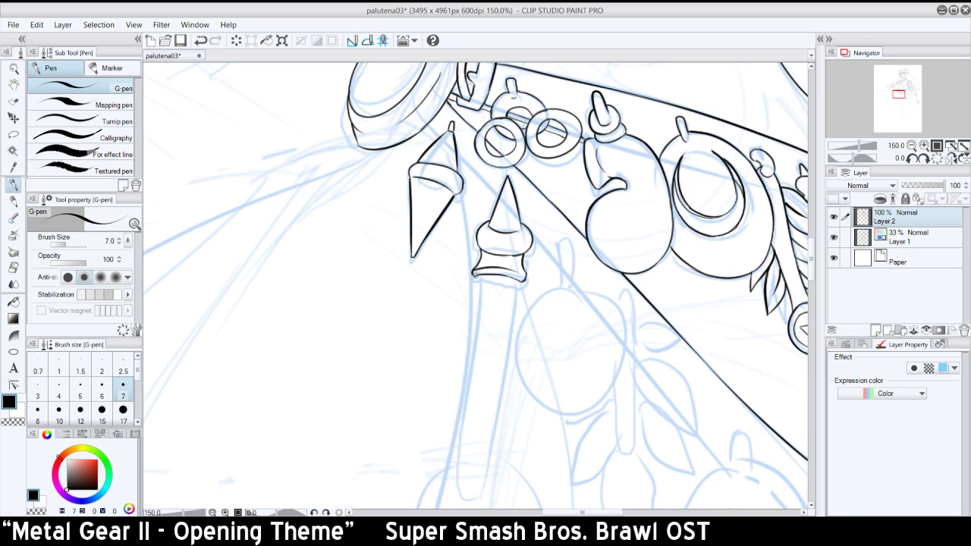
- Ink the rod pendant's two long sides below the collar and the triangular barb jutting from its upper shaft
{"action": "left_click_drag", "start_coordinate": [484, 281], "coordinate": [473, 348]}
{"action": "left_click_drag", "start_coordinate": [517, 284], "coordinate": [498, 402]}
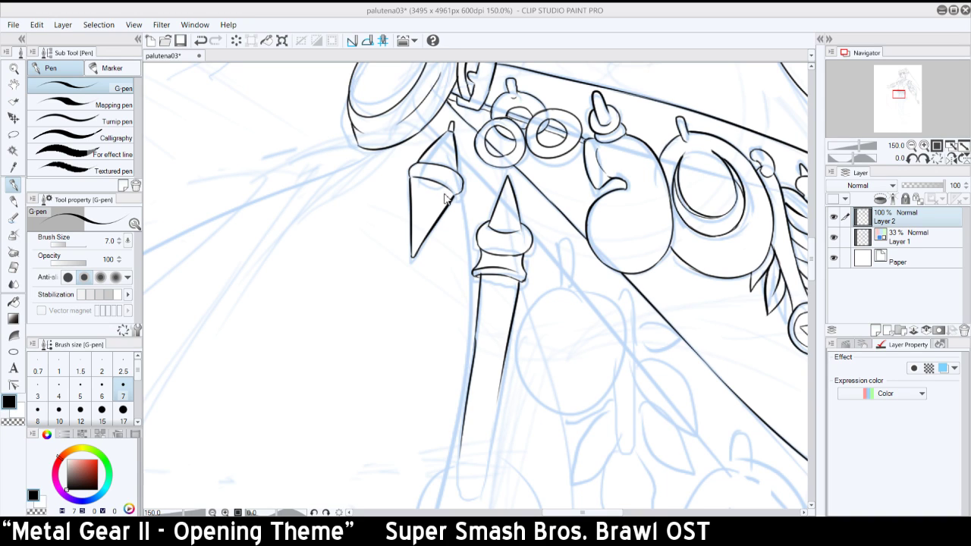
{"action": "mouse_move", "coordinate": [468, 305]}
{"action": "left_mouse_down"}
{"action": "mouse_move", "coordinate": [479, 321]}
{"action": "mouse_move", "coordinate": [441, 335]}
{"action": "mouse_move", "coordinate": [478, 335]}
{"action": "mouse_move", "coordinate": [488, 322]}
{"action": "left_mouse_up"}
{"action": "key", "text": "ctrl+z"}
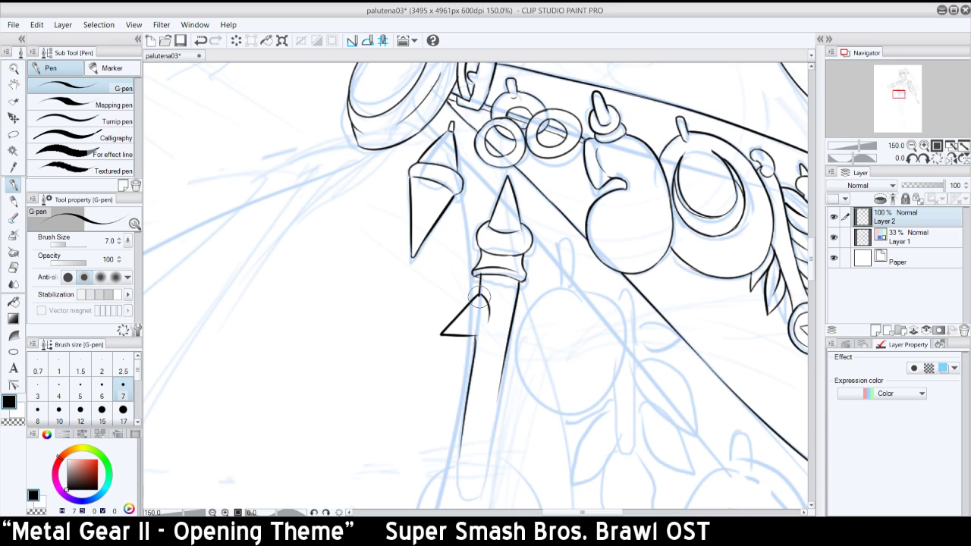
{"action": "mouse_move", "coordinate": [480, 295]}
{"action": "left_mouse_down"}
{"action": "mouse_move", "coordinate": [476, 285]}
{"action": "mouse_move", "coordinate": [526, 317]}
{"action": "left_mouse_up"}
{"action": "key", "text": "ctrl+z"}
- Extend the rod's shaft line and ink three pairs of short curved strokes branching off both sides of the shaft
{"action": "left_click_drag", "start_coordinate": [900, 94], "coordinate": [900, 97]}
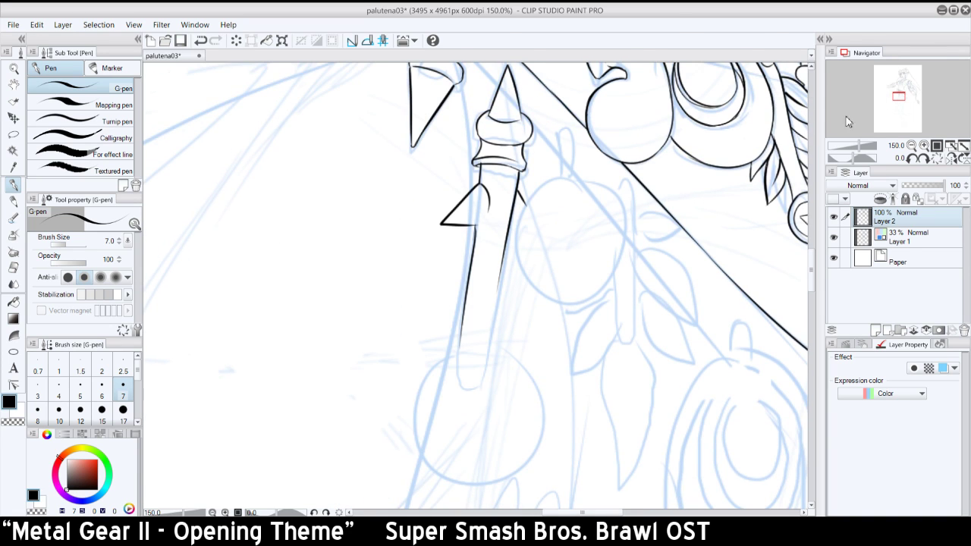
{"action": "left_click_drag", "start_coordinate": [490, 353], "coordinate": [501, 249]}
{"action": "left_click_drag", "start_coordinate": [451, 245], "coordinate": [520, 265]}
{"action": "key", "text": "ctrl+z"}
{"action": "key", "text": "ctrl+z"}
{"action": "key", "text": "ctrl+z"}
{"action": "key", "text": "ctrl+z"}
{"action": "key", "text": "ctrl+z"}
{"action": "mouse_move", "coordinate": [466, 289]}
{"action": "left_mouse_down"}
{"action": "mouse_move", "coordinate": [445, 295]}
{"action": "mouse_move", "coordinate": [444, 281]}
{"action": "mouse_move", "coordinate": [522, 297]}
{"action": "left_mouse_up"}
{"action": "key", "text": "ctrl+z"}
{"action": "left_click_drag", "start_coordinate": [460, 304], "coordinate": [419, 316]}
{"action": "key", "text": "ctrl+z"}
{"action": "left_click_drag", "start_coordinate": [496, 301], "coordinate": [528, 337]}
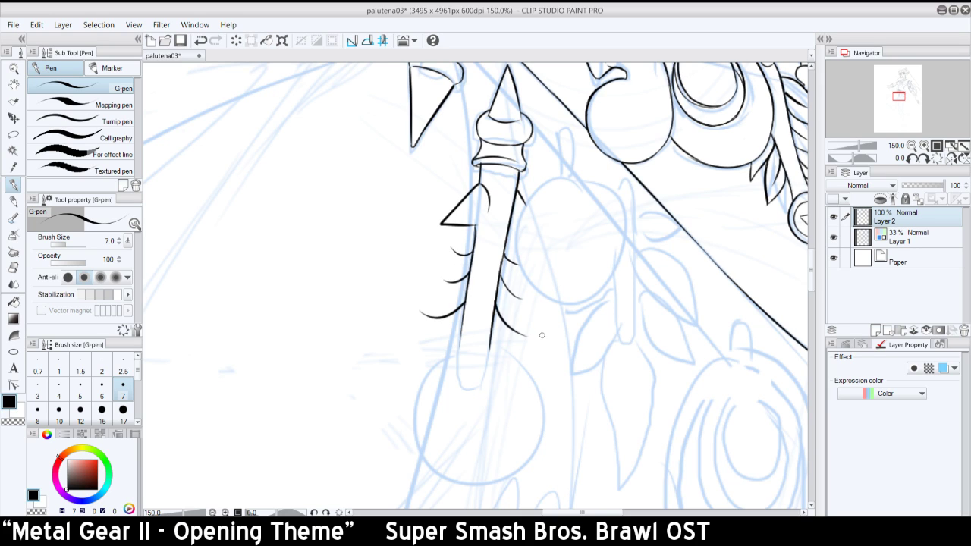
- Redraw the lowest pair of curved branch strokes shorter on both sides of the rod's shaft
{"action": "key", "text": "ctrl+z"}
{"action": "key", "text": "ctrl+z"}
{"action": "left_click_drag", "start_coordinate": [465, 298], "coordinate": [431, 311]}
{"action": "key", "text": "ctrl+z"}
{"action": "left_click_drag", "start_coordinate": [497, 302], "coordinate": [530, 329]}
{"action": "key", "text": "ctrl+z"}
{"action": "mouse_move", "coordinate": [495, 301]}
{"action": "left_mouse_down"}
{"action": "mouse_move", "coordinate": [512, 330]}
{"action": "mouse_move", "coordinate": [523, 329]}
{"action": "left_mouse_up"}
{"action": "key", "text": "ctrl+z"}
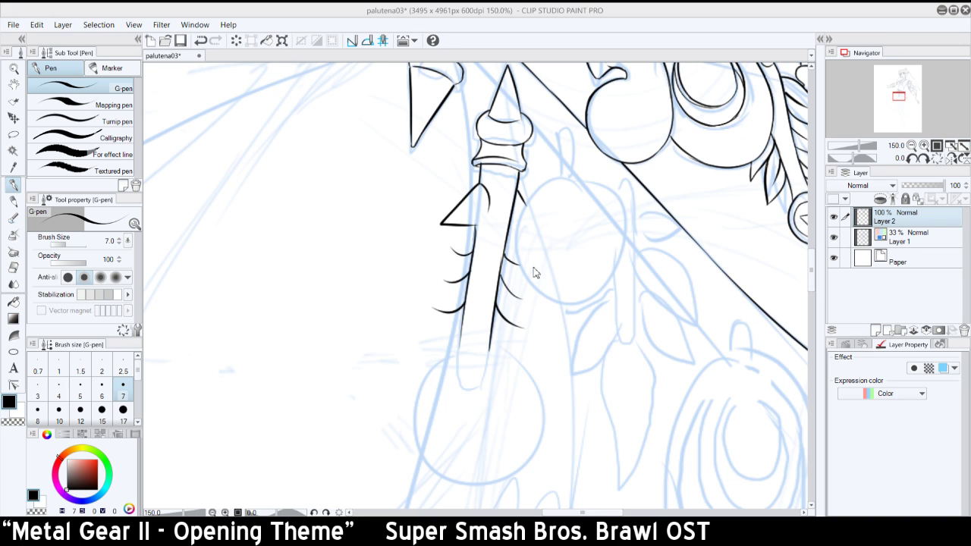
{"action": "mouse_move", "coordinate": [463, 239]}
{"action": "left_mouse_down"}
{"action": "mouse_move", "coordinate": [454, 260]}
{"action": "mouse_move", "coordinate": [449, 238]}
{"action": "left_mouse_up"}
{"action": "key", "text": "ctrl+z"}
{"action": "key", "text": "ctrl+z"}
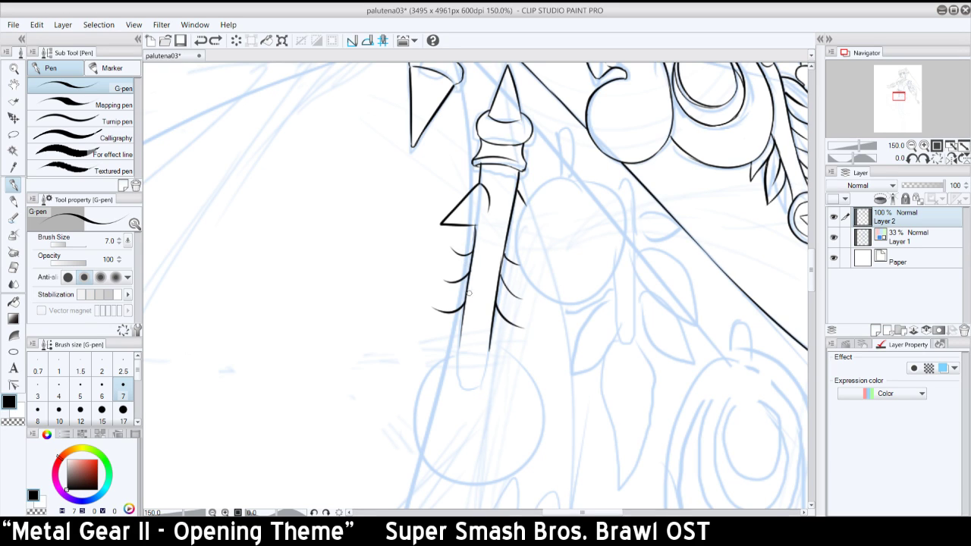
- Ink the outlines that turn the lowest pair of branch strokes into pointed, upward-curling leaves on both sides of the rod
{"action": "mouse_move", "coordinate": [465, 287]}
{"action": "left_mouse_down"}
{"action": "mouse_move", "coordinate": [421, 287]}
{"action": "mouse_move", "coordinate": [428, 312]}
{"action": "mouse_move", "coordinate": [455, 324]}
{"action": "left_mouse_up"}
{"action": "key", "text": "ctrl+z"}
{"action": "mouse_move", "coordinate": [418, 288]}
{"action": "left_mouse_down"}
{"action": "mouse_move", "coordinate": [454, 326]}
{"action": "mouse_move", "coordinate": [462, 315]}
{"action": "mouse_move", "coordinate": [527, 341]}
{"action": "left_mouse_up"}
{"action": "key", "text": "ctrl+z"}
{"action": "key", "text": "ctrl+z"}
{"action": "key", "text": "ctrl+z"}
{"action": "key", "text": "ctrl+z"}
{"action": "mouse_move", "coordinate": [497, 292]}
{"action": "left_mouse_down"}
{"action": "mouse_move", "coordinate": [524, 318]}
{"action": "mouse_move", "coordinate": [535, 316]}
{"action": "mouse_move", "coordinate": [519, 343]}
{"action": "left_mouse_up"}
{"action": "key", "text": "ctrl+z"}
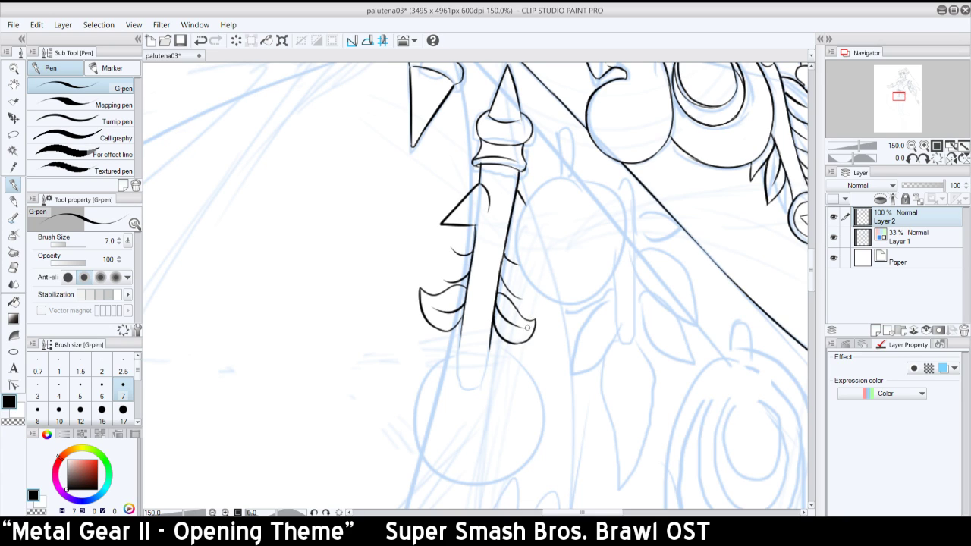
- Ink the middle pair of pointed leaves around their branch strokes on both sides of the rod
{"action": "mouse_move", "coordinate": [446, 290]}
{"action": "left_mouse_down"}
{"action": "mouse_move", "coordinate": [435, 283]}
{"action": "mouse_move", "coordinate": [470, 273]}
{"action": "mouse_move", "coordinate": [428, 272]}
{"action": "mouse_move", "coordinate": [473, 268]}
{"action": "mouse_move", "coordinate": [472, 260]}
{"action": "mouse_move", "coordinate": [537, 297]}
{"action": "mouse_move", "coordinate": [519, 307]}
{"action": "mouse_move", "coordinate": [533, 306]}
{"action": "left_mouse_up"}
{"action": "key", "text": "ctrl+z"}
{"action": "key", "text": "ctrl+z"}
{"action": "key", "text": "ctrl+z"}
{"action": "key", "text": "ctrl+z"}
{"action": "key", "text": "ctrl+z"}
{"action": "key", "text": "ctrl+z"}
{"action": "key", "text": "ctrl+z"}
{"action": "key", "text": "ctrl+z"}
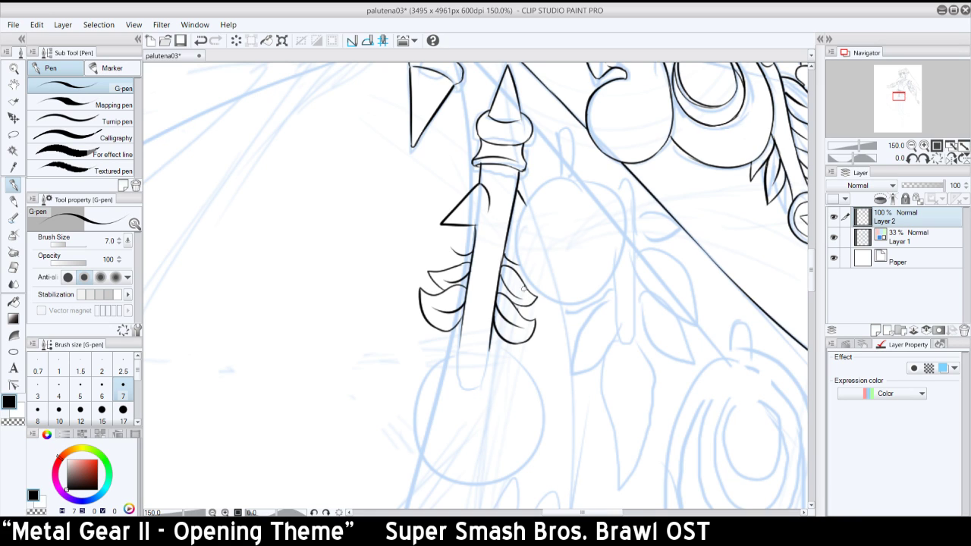
- Ink the uppermost curled leaf just below the triangular barb on the rod's outer side
{"action": "mouse_move", "coordinate": [473, 243]}
{"action": "left_mouse_down"}
{"action": "mouse_move", "coordinate": [451, 235]}
{"action": "mouse_move", "coordinate": [452, 263]}
{"action": "left_mouse_up"}
{"action": "key", "text": "ctrl+z"}
{"action": "left_click", "coordinate": [216, 42]}
{"action": "key", "text": "ctrl+z"}
{"action": "left_click_drag", "start_coordinate": [449, 256], "coordinate": [456, 265]}
{"action": "key", "text": "ctrl+z"}
- Ink the narrow hanging loop and its small link above the oval pendant beside the rod
{"action": "mouse_move", "coordinate": [564, 133]}
{"action": "left_mouse_down"}
{"action": "mouse_move", "coordinate": [567, 179]}
{"action": "mouse_move", "coordinate": [573, 160]}
{"action": "left_mouse_up"}
{"action": "key", "text": "ctrl+z"}
{"action": "key", "text": "ctrl+z"}
{"action": "key", "text": "ctrl+z"}
{"action": "key", "text": "ctrl+z"}
- Ink the oval pendant's upper arc from the loop and its long curved side facing away from the rod
{"action": "mouse_move", "coordinate": [568, 168]}
{"action": "left_mouse_down"}
{"action": "mouse_move", "coordinate": [575, 192]}
{"action": "mouse_move", "coordinate": [546, 255]}
{"action": "left_mouse_up"}
{"action": "key", "text": "ctrl+z"}
{"action": "key", "text": "ctrl+z"}
{"action": "key", "text": "ctrl+z"}
{"action": "key", "text": "ctrl+z"}
{"action": "key", "text": "ctrl+z"}
{"action": "left_click_drag", "start_coordinate": [570, 177], "coordinate": [616, 227]}
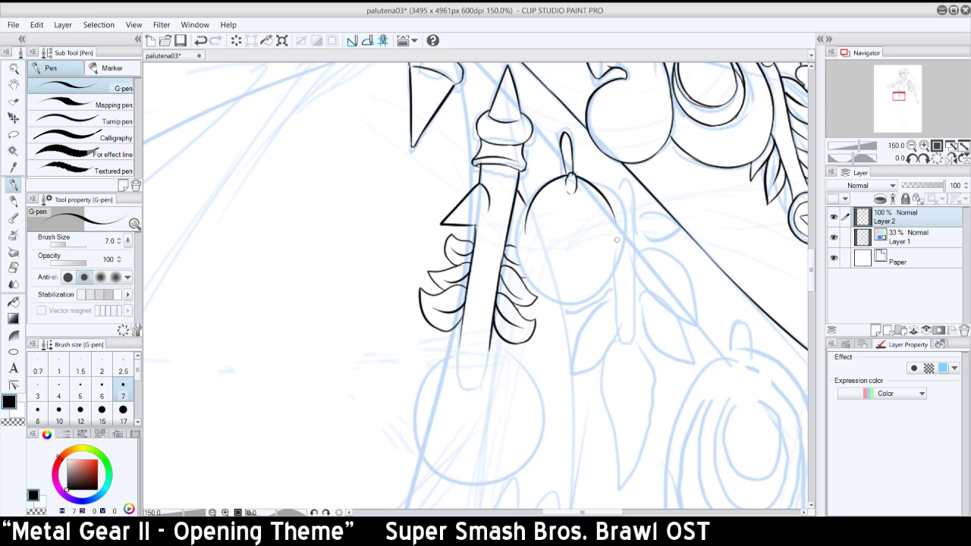
{"action": "key", "text": "ctrl+z"}
{"action": "mouse_move", "coordinate": [579, 178]}
{"action": "left_mouse_down"}
{"action": "mouse_move", "coordinate": [610, 237]}
{"action": "mouse_move", "coordinate": [612, 220]}
{"action": "mouse_move", "coordinate": [608, 213]}
{"action": "mouse_move", "coordinate": [608, 285]}
{"action": "left_mouse_up"}
{"action": "key", "text": "ctrl+z"}
{"action": "left_click_drag", "start_coordinate": [613, 219], "coordinate": [608, 287]}
- Ink the uppermost leaf and the matching triangular barb on the rod's side facing the oval pendant
{"action": "mouse_move", "coordinate": [507, 245]}
{"action": "left_mouse_down"}
{"action": "mouse_move", "coordinate": [535, 270]}
{"action": "mouse_move", "coordinate": [525, 262]}
{"action": "left_mouse_up"}
{"action": "mouse_move", "coordinate": [508, 224]}
{"action": "left_mouse_down"}
{"action": "mouse_move", "coordinate": [538, 245]}
{"action": "mouse_move", "coordinate": [520, 191]}
{"action": "left_mouse_up"}
{"action": "key", "text": "ctrl+z"}
{"action": "key", "text": "ctrl+z"}
{"action": "key", "text": "ctrl+y"}
{"action": "key", "text": "ctrl+y"}
{"action": "key", "text": "ctrl+z"}
{"action": "key", "text": "ctrl+z"}
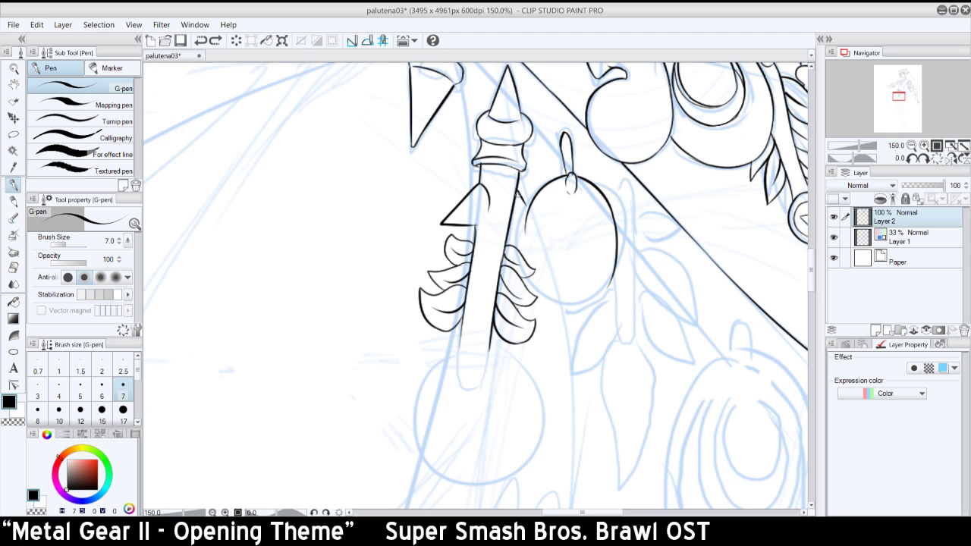
{"action": "mouse_move", "coordinate": [509, 229]}
{"action": "left_mouse_down"}
{"action": "mouse_move", "coordinate": [539, 247]}
{"action": "mouse_move", "coordinate": [518, 190]}
{"action": "left_mouse_up"}
{"action": "key", "text": "ctrl+z"}
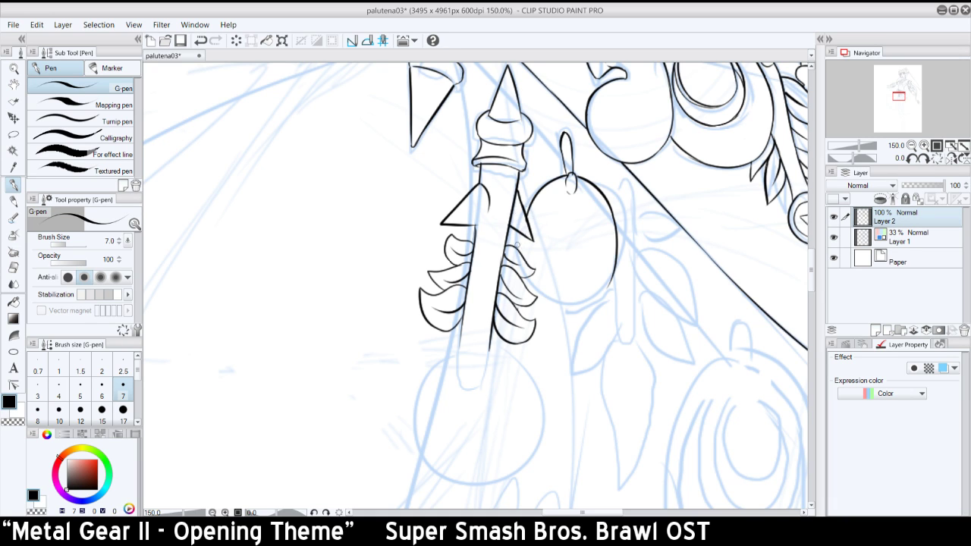
{"action": "key", "text": "ctrl+z"}
{"action": "key", "text": "ctrl+z"}
- Close the oval pendant's outline with its rod-facing side and rounded lower edge
{"action": "mouse_move", "coordinate": [522, 237]}
{"action": "left_mouse_down"}
{"action": "mouse_move", "coordinate": [526, 261]}
{"action": "mouse_move", "coordinate": [564, 306]}
{"action": "left_mouse_up"}
{"action": "key", "text": "ctrl+z"}
{"action": "key", "text": "ctrl+z"}
{"action": "mouse_move", "coordinate": [528, 277]}
{"action": "left_mouse_down"}
{"action": "mouse_move", "coordinate": [569, 308]}
{"action": "mouse_move", "coordinate": [604, 289]}
{"action": "mouse_move", "coordinate": [615, 259]}
{"action": "mouse_move", "coordinate": [602, 292]}
{"action": "mouse_move", "coordinate": [613, 271]}
{"action": "left_mouse_up"}
{"action": "key", "text": "ctrl+z"}
{"action": "key", "text": "ctrl+z"}
{"action": "key", "text": "ctrl+z"}
{"action": "left_click_drag", "start_coordinate": [553, 302], "coordinate": [576, 307]}
{"action": "key", "text": "ctrl+z"}
{"action": "key", "text": "ctrl+z"}
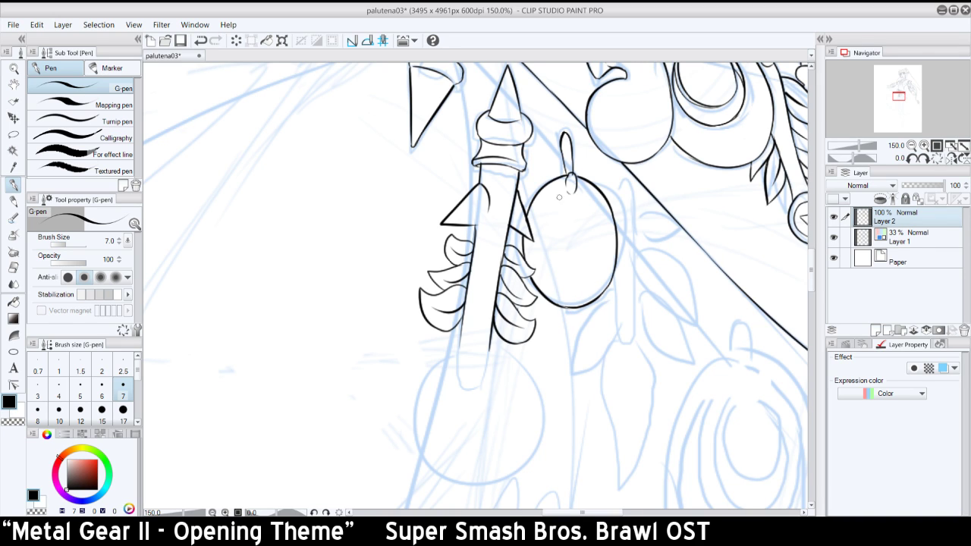
- Thicken the oval pendant's outline along its rod-facing side and lower edge with a second contour
{"action": "left_click_drag", "start_coordinate": [551, 180], "coordinate": [535, 265]}
{"action": "key", "text": "ctrl+z"}
{"action": "mouse_move", "coordinate": [553, 176]}
{"action": "left_mouse_down"}
{"action": "mouse_move", "coordinate": [524, 215]}
{"action": "mouse_move", "coordinate": [524, 207]}
{"action": "mouse_move", "coordinate": [537, 185]}
{"action": "mouse_move", "coordinate": [519, 230]}
{"action": "mouse_move", "coordinate": [521, 259]}
{"action": "mouse_move", "coordinate": [529, 278]}
{"action": "mouse_move", "coordinate": [565, 308]}
{"action": "left_mouse_up"}
{"action": "key", "text": "ctrl+z"}
{"action": "key", "text": "ctrl+z"}
{"action": "key", "text": "ctrl+z"}
{"action": "key", "text": "ctrl+z"}
{"action": "key", "text": "ctrl+z"}
{"action": "key", "text": "ctrl+z"}
{"action": "left_click_drag", "start_coordinate": [539, 295], "coordinate": [563, 308]}
{"action": "key", "text": "ctrl+z"}
- Ink the scalloped top and rod-facing side of the central motif inside the oval pendant
{"action": "mouse_move", "coordinate": [555, 196]}
{"action": "left_mouse_down"}
{"action": "mouse_move", "coordinate": [588, 195]}
{"action": "mouse_move", "coordinate": [552, 224]}
{"action": "mouse_move", "coordinate": [572, 280]}
{"action": "mouse_move", "coordinate": [570, 256]}
{"action": "mouse_move", "coordinate": [586, 282]}
{"action": "mouse_move", "coordinate": [571, 258]}
{"action": "mouse_move", "coordinate": [575, 282]}
{"action": "mouse_move", "coordinate": [588, 280]}
{"action": "mouse_move", "coordinate": [590, 228]}
{"action": "mouse_move", "coordinate": [562, 242]}
{"action": "mouse_move", "coordinate": [567, 268]}
{"action": "left_mouse_up"}
{"action": "key", "text": "ctrl+z"}
{"action": "key", "text": "ctrl+z"}
{"action": "key", "text": "ctrl+z"}
{"action": "key", "text": "ctrl+z"}
{"action": "key", "text": "ctrl+z"}
{"action": "key", "text": "ctrl+z"}
{"action": "key", "text": "ctrl+z"}
{"action": "left_click_drag", "start_coordinate": [548, 218], "coordinate": [568, 272]}
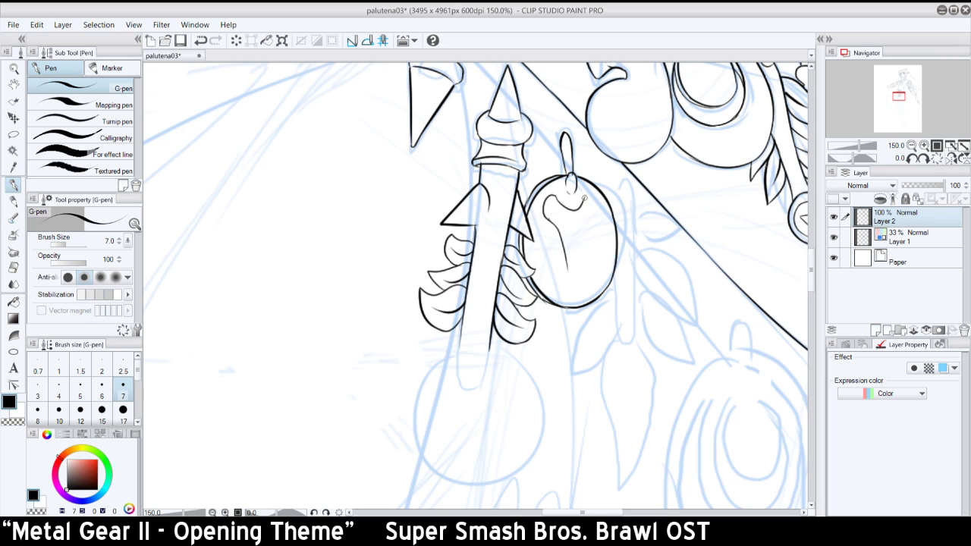
- Complete the central motif's opposite side and ink the rows of small ovals flanking it inside the oval pendant
{"action": "mouse_move", "coordinate": [583, 199]}
{"action": "left_mouse_down"}
{"action": "mouse_move", "coordinate": [591, 225]}
{"action": "mouse_move", "coordinate": [588, 218]}
{"action": "mouse_move", "coordinate": [582, 271]}
{"action": "mouse_move", "coordinate": [583, 240]}
{"action": "mouse_move", "coordinate": [581, 270]}
{"action": "mouse_move", "coordinate": [568, 273]}
{"action": "mouse_move", "coordinate": [605, 214]}
{"action": "mouse_move", "coordinate": [589, 237]}
{"action": "mouse_move", "coordinate": [601, 242]}
{"action": "mouse_move", "coordinate": [607, 267]}
{"action": "mouse_move", "coordinate": [589, 279]}
{"action": "mouse_move", "coordinate": [553, 262]}
{"action": "mouse_move", "coordinate": [547, 280]}
{"action": "mouse_move", "coordinate": [554, 262]}
{"action": "mouse_move", "coordinate": [544, 221]}
{"action": "mouse_move", "coordinate": [554, 236]}
{"action": "mouse_move", "coordinate": [542, 221]}
{"action": "left_mouse_up"}
{"action": "key", "text": "ctrl+z"}
{"action": "key", "text": "ctrl+z"}
{"action": "key", "text": "ctrl+z"}
{"action": "key", "text": "ctrl+z"}
{"action": "key", "text": "ctrl+z"}
{"action": "key", "text": "ctrl+z"}
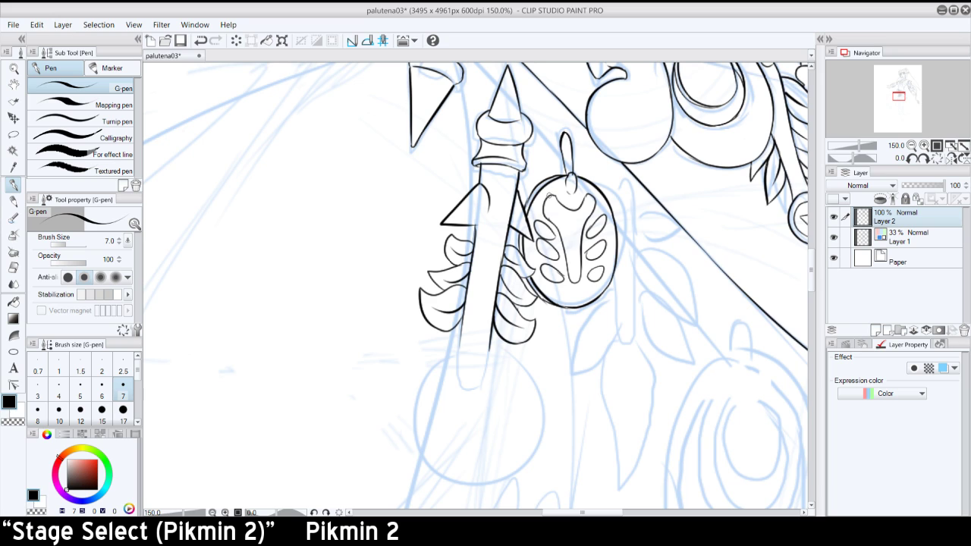
- Ink a thin inner rim around the oval pendant's decoration, following its outline
{"action": "left_click_drag", "start_coordinate": [552, 195], "coordinate": [534, 232]}
{"action": "key", "text": "ctrl+z"}
{"action": "mouse_move", "coordinate": [545, 193]}
{"action": "left_mouse_down"}
{"action": "mouse_move", "coordinate": [530, 254]}
{"action": "mouse_move", "coordinate": [542, 284]}
{"action": "mouse_move", "coordinate": [534, 273]}
{"action": "mouse_move", "coordinate": [579, 306]}
{"action": "mouse_move", "coordinate": [560, 297]}
{"action": "mouse_move", "coordinate": [599, 287]}
{"action": "mouse_move", "coordinate": [586, 295]}
{"action": "mouse_move", "coordinate": [602, 271]}
{"action": "mouse_move", "coordinate": [585, 297]}
{"action": "mouse_move", "coordinate": [608, 267]}
{"action": "mouse_move", "coordinate": [603, 282]}
{"action": "mouse_move", "coordinate": [609, 244]}
{"action": "left_mouse_up"}
{"action": "key", "text": "ctrl+z"}
{"action": "key", "text": "ctrl+z"}
{"action": "left_click_drag", "start_coordinate": [604, 278], "coordinate": [605, 209]}
{"action": "key", "text": "ctrl+z"}
{"action": "mouse_move", "coordinate": [547, 193]}
{"action": "left_mouse_down"}
{"action": "mouse_move", "coordinate": [569, 179]}
{"action": "mouse_move", "coordinate": [544, 195]}
{"action": "mouse_move", "coordinate": [569, 180]}
{"action": "mouse_move", "coordinate": [600, 199]}
{"action": "mouse_move", "coordinate": [581, 196]}
{"action": "mouse_move", "coordinate": [600, 203]}
{"action": "mouse_move", "coordinate": [608, 245]}
{"action": "left_mouse_up"}
{"action": "key", "text": "ctrl+z"}
{"action": "key", "text": "ctrl+z"}
{"action": "key", "text": "ctrl+z"}
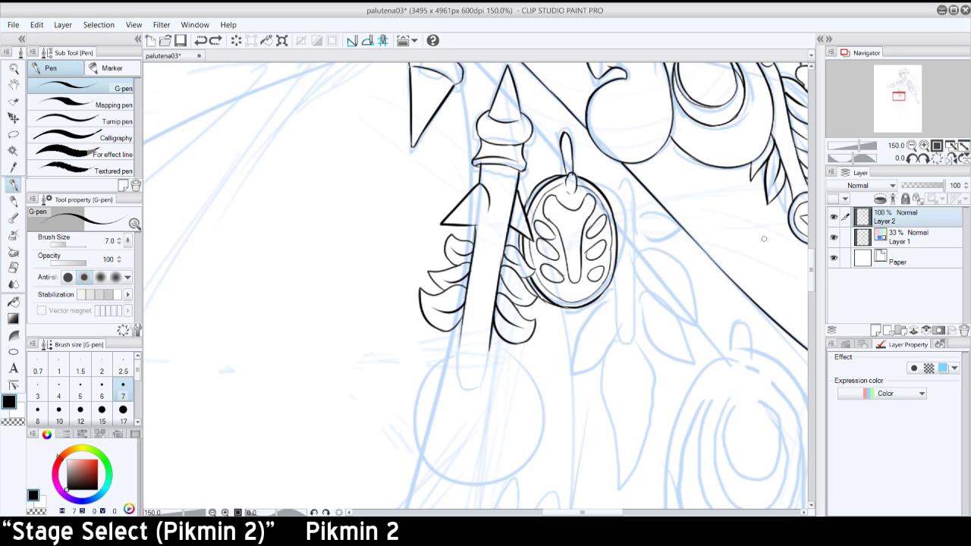
{"action": "left_click_drag", "start_coordinate": [603, 205], "coordinate": [610, 225]}
- Ink the slim round-ended stem beside the oval pendant, with its small top loop and uppermost leaf
{"action": "left_click_drag", "start_coordinate": [623, 189], "coordinate": [635, 286]}
{"action": "key", "text": "ctrl+z"}
{"action": "left_click_drag", "start_coordinate": [633, 202], "coordinate": [634, 331]}
{"action": "left_click_drag", "start_coordinate": [617, 197], "coordinate": [616, 301]}
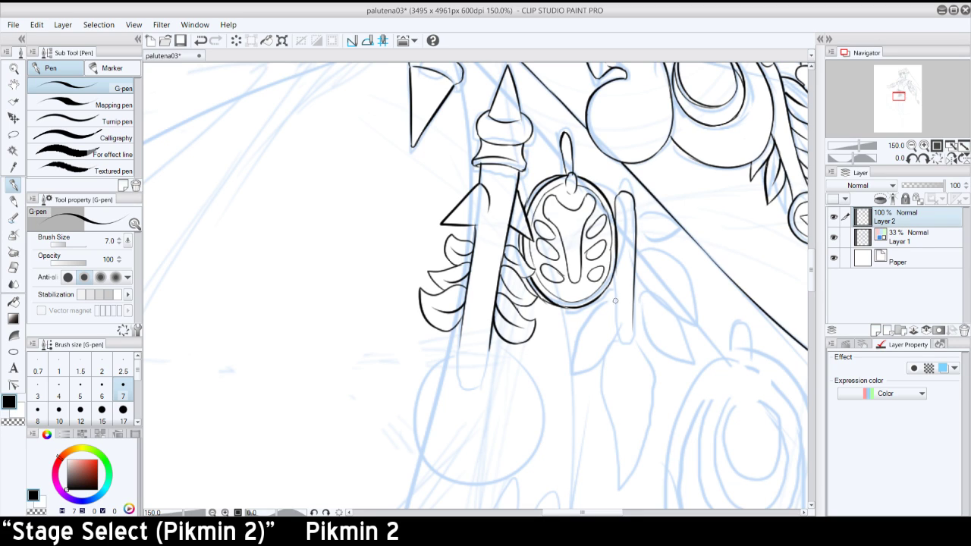
{"action": "mouse_move", "coordinate": [616, 267]}
{"action": "left_mouse_down"}
{"action": "mouse_move", "coordinate": [617, 341]}
{"action": "mouse_move", "coordinate": [631, 336]}
{"action": "mouse_move", "coordinate": [632, 316]}
{"action": "mouse_move", "coordinate": [629, 339]}
{"action": "left_mouse_up"}
{"action": "key", "text": "ctrl+z"}
{"action": "key", "text": "ctrl+z"}
{"action": "key", "text": "ctrl+z"}
{"action": "mouse_move", "coordinate": [621, 179]}
{"action": "left_mouse_down"}
{"action": "mouse_move", "coordinate": [616, 193]}
{"action": "mouse_move", "coordinate": [628, 191]}
{"action": "mouse_move", "coordinate": [658, 230]}
{"action": "mouse_move", "coordinate": [679, 231]}
{"action": "mouse_move", "coordinate": [660, 239]}
{"action": "mouse_move", "coordinate": [669, 234]}
{"action": "left_mouse_up"}
{"action": "key", "text": "ctrl+z"}
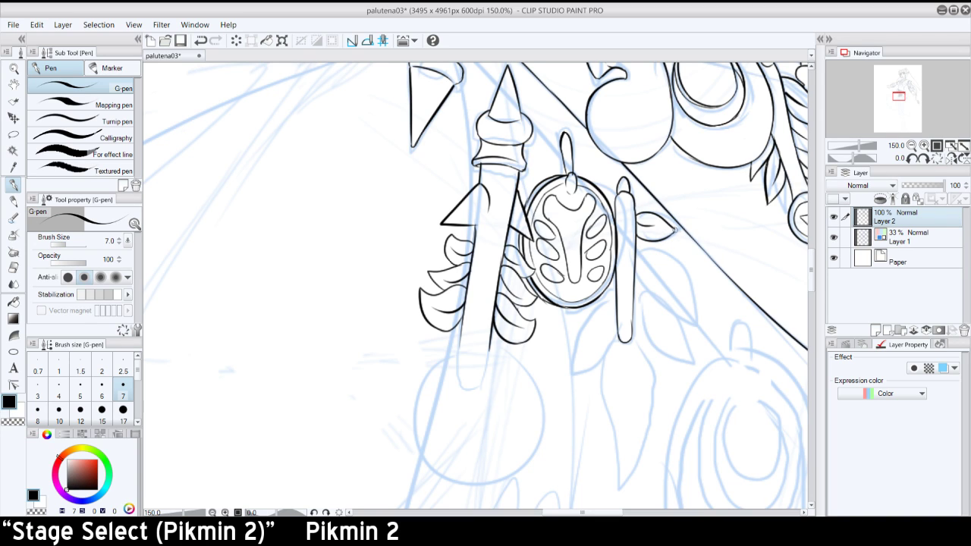
- Ink the midribs of the two outer leaves and of the large leaf hanging from the slim stem
{"action": "left_click_drag", "start_coordinate": [635, 254], "coordinate": [665, 282]}
{"action": "key", "text": "ctrl+z"}
{"action": "mouse_move", "coordinate": [633, 254]}
{"action": "left_mouse_down"}
{"action": "mouse_move", "coordinate": [681, 325]}
{"action": "mouse_move", "coordinate": [634, 298]}
{"action": "mouse_move", "coordinate": [665, 332]}
{"action": "left_mouse_up"}
{"action": "key", "text": "ctrl+z"}
{"action": "mouse_move", "coordinate": [638, 294]}
{"action": "left_mouse_down"}
{"action": "mouse_move", "coordinate": [682, 345]}
{"action": "mouse_move", "coordinate": [628, 421]}
{"action": "left_mouse_up"}
{"action": "key", "text": "ctrl+z"}
{"action": "left_click_drag", "start_coordinate": [624, 340], "coordinate": [630, 414]}
{"action": "key", "text": "ctrl+z"}
{"action": "left_click_drag", "start_coordinate": [623, 342], "coordinate": [625, 408]}
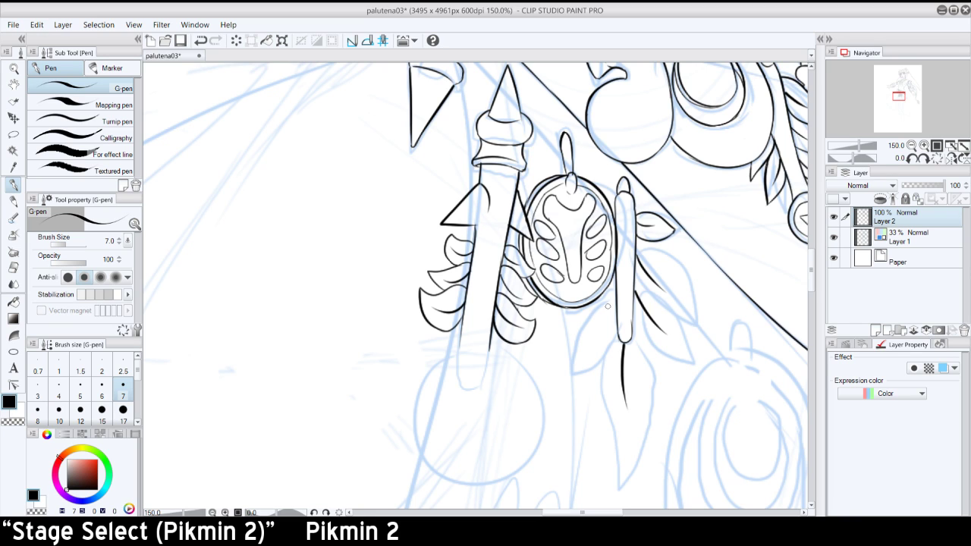
- Ink the pair of pointed lower leaves spreading from both sides of the slim stem
{"action": "left_click_drag", "start_coordinate": [615, 301], "coordinate": [589, 346]}
{"action": "mouse_move", "coordinate": [613, 291]}
{"action": "left_mouse_down"}
{"action": "mouse_move", "coordinate": [569, 362]}
{"action": "mouse_move", "coordinate": [616, 322]}
{"action": "mouse_move", "coordinate": [607, 342]}
{"action": "mouse_move", "coordinate": [618, 300]}
{"action": "mouse_move", "coordinate": [663, 358]}
{"action": "left_mouse_up"}
{"action": "key", "text": "ctrl+z"}
{"action": "mouse_move", "coordinate": [634, 303]}
{"action": "left_mouse_down"}
{"action": "mouse_move", "coordinate": [662, 351]}
{"action": "mouse_move", "coordinate": [681, 360]}
{"action": "left_mouse_up"}
{"action": "left_click_drag", "start_coordinate": [634, 289], "coordinate": [672, 337]}
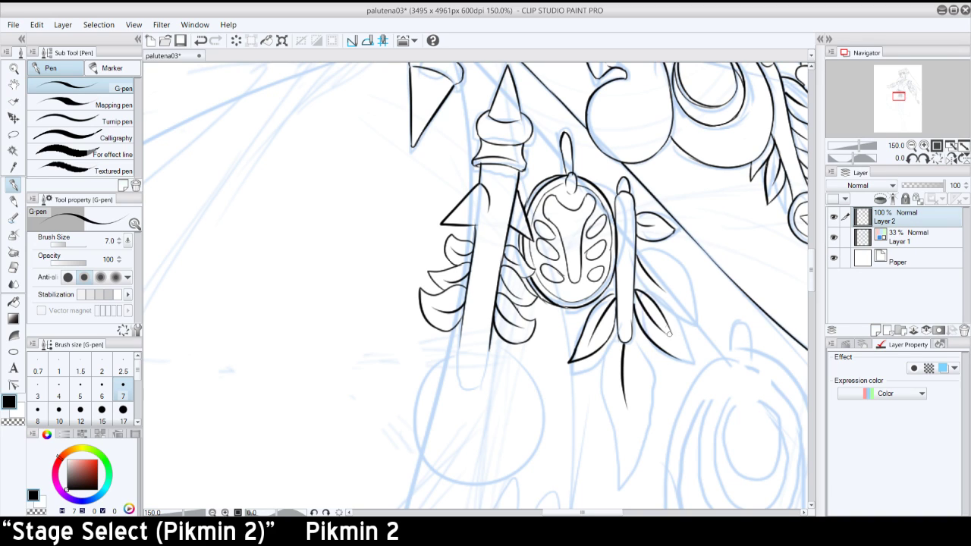
{"action": "key", "text": "ctrl+z"}
{"action": "left_click_drag", "start_coordinate": [634, 287], "coordinate": [684, 347]}
{"action": "key", "text": "ctrl+z"}
{"action": "left_click_drag", "start_coordinate": [634, 283], "coordinate": [693, 365]}
{"action": "key", "text": "ctrl+z"}
- Outline the large pointed leaf hanging from the slim stem's lower end, around its midrib
{"action": "left_click_drag", "start_coordinate": [619, 342], "coordinate": [612, 417]}
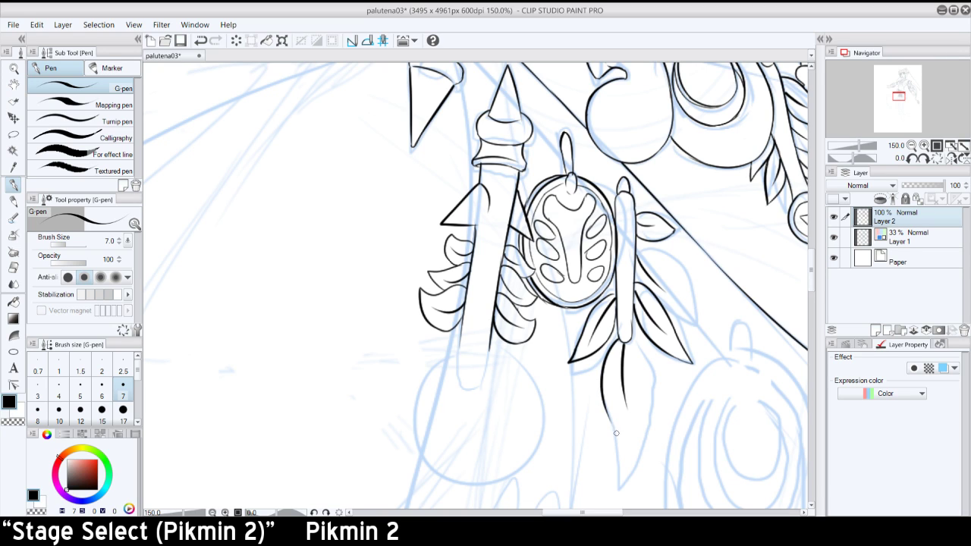
{"action": "mouse_move", "coordinate": [633, 341]}
{"action": "left_mouse_down"}
{"action": "mouse_move", "coordinate": [654, 398]}
{"action": "mouse_move", "coordinate": [640, 454]}
{"action": "left_mouse_up"}
{"action": "mouse_move", "coordinate": [606, 413]}
{"action": "left_mouse_down"}
{"action": "mouse_move", "coordinate": [622, 470]}
{"action": "mouse_move", "coordinate": [647, 422]}
{"action": "mouse_move", "coordinate": [618, 456]}
{"action": "mouse_move", "coordinate": [617, 487]}
{"action": "mouse_move", "coordinate": [619, 453]}
{"action": "mouse_move", "coordinate": [620, 477]}
{"action": "mouse_move", "coordinate": [644, 436]}
{"action": "left_mouse_up"}
{"action": "key", "text": "ctrl+z"}
{"action": "key", "text": "ctrl+z"}
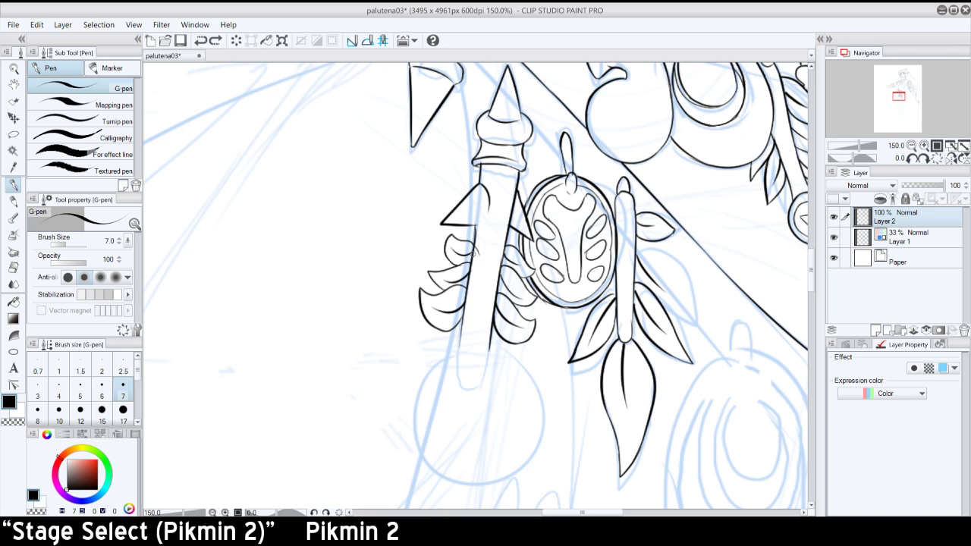
- Ink small rounded nubs at the bases of the barbed rod's outer leaves
{"action": "key", "text": "ctrl+z"}
{"action": "left_click_drag", "start_coordinate": [471, 239], "coordinate": [478, 253]}
{"action": "left_click_drag", "start_coordinate": [475, 282], "coordinate": [479, 272]}
{"action": "key", "text": "ctrl+z"}
{"action": "left_click", "coordinate": [952, 160]}
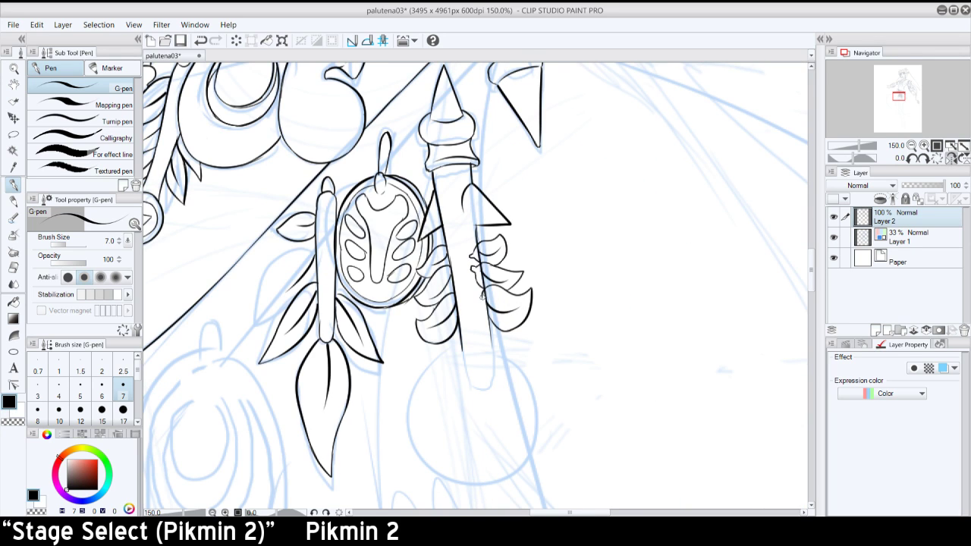
{"action": "left_click_drag", "start_coordinate": [479, 300], "coordinate": [486, 315]}
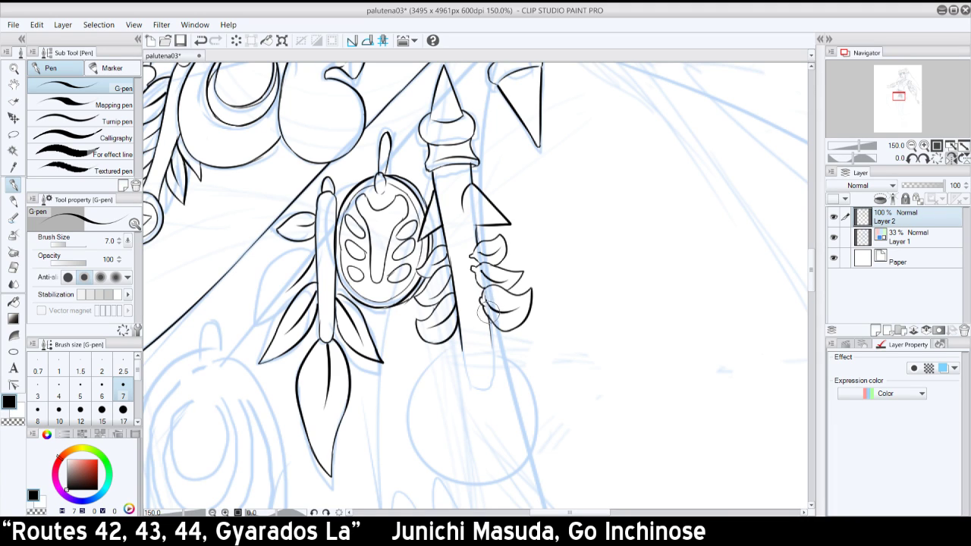
- Review the line art zoomed out and mirrored with the sketch layer hidden, and show the sketch again
{"action": "left_click", "coordinate": [834, 238]}
{"action": "left_click", "coordinate": [912, 147]}
{"action": "left_click", "coordinate": [912, 146]}
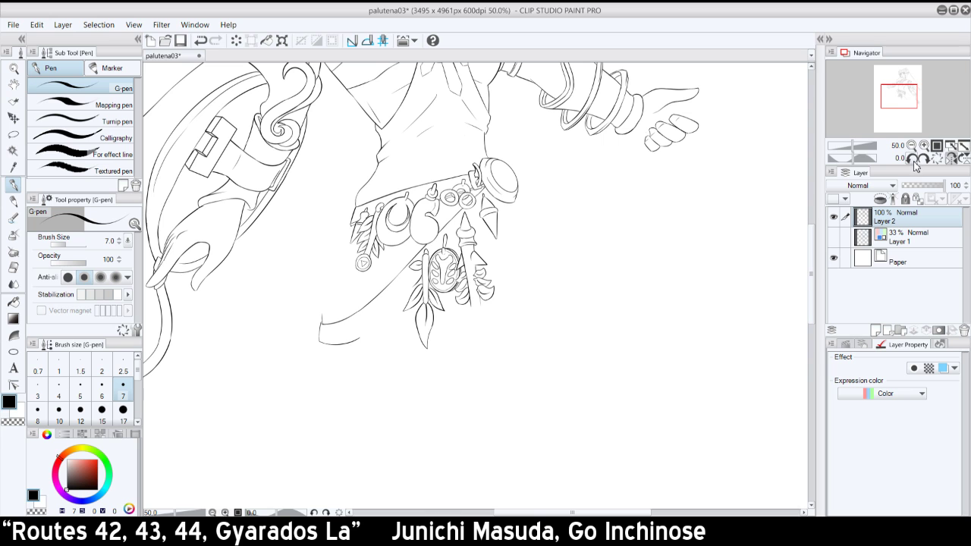
{"action": "left_click", "coordinate": [948, 160]}
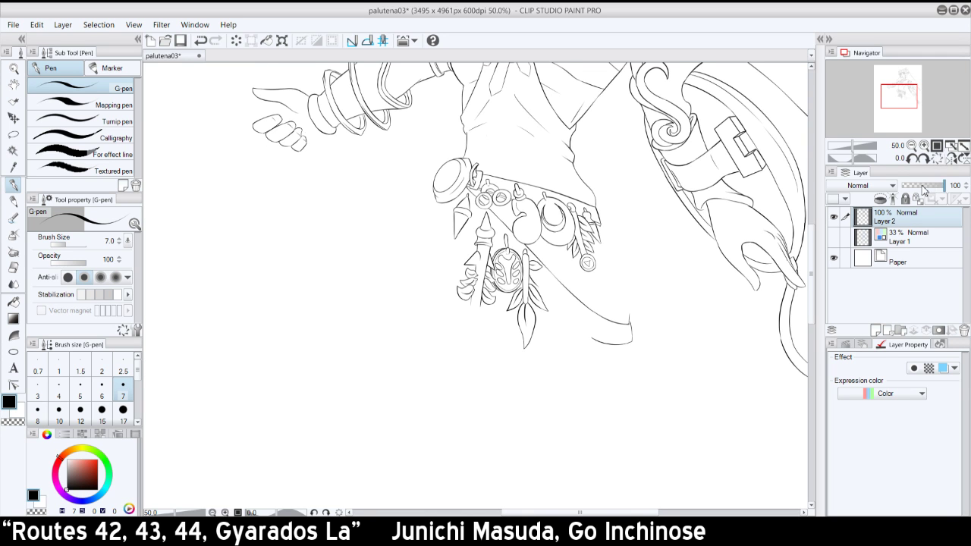
{"action": "left_click", "coordinate": [835, 238]}
{"action": "left_click", "coordinate": [924, 145]}
{"action": "left_click", "coordinate": [924, 145]}
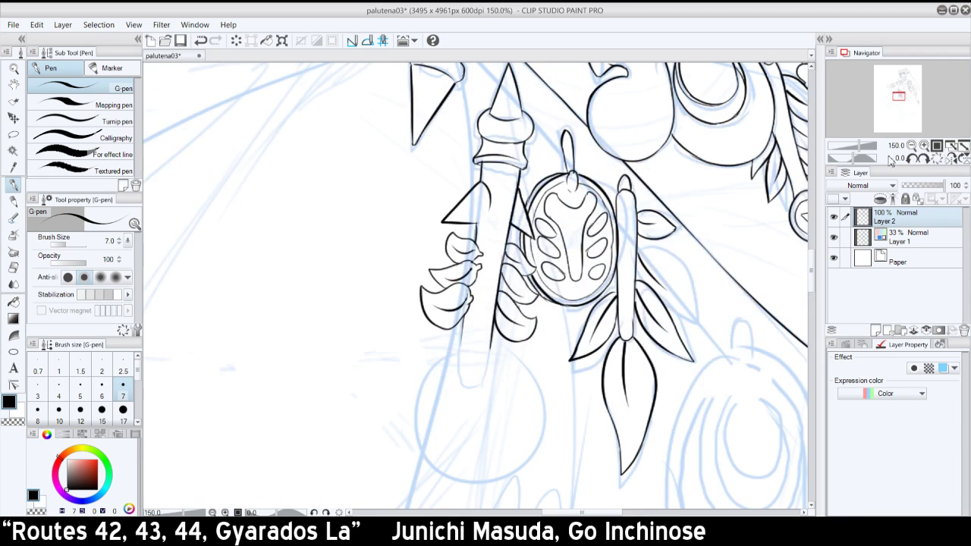
- Outline the slim stem's remaining middle leaf and add the small leaf tip peeking out below the oval pendant
{"action": "left_click_drag", "start_coordinate": [656, 249], "coordinate": [697, 310]}
{"action": "key", "text": "ctrl+z"}
{"action": "key", "text": "ctrl+z"}
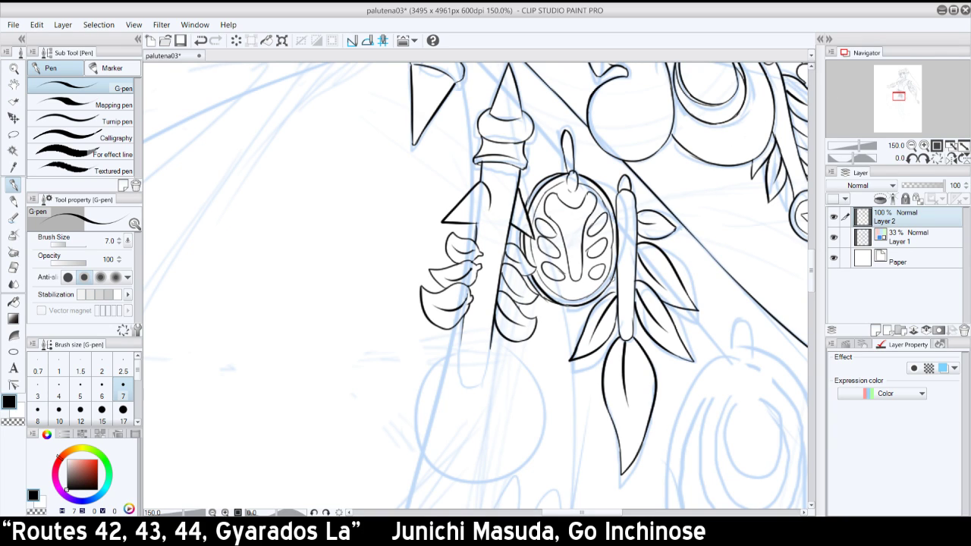
{"action": "mouse_move", "coordinate": [611, 283]}
{"action": "left_mouse_down"}
{"action": "mouse_move", "coordinate": [617, 275]}
{"action": "mouse_move", "coordinate": [561, 321]}
{"action": "left_mouse_up"}
{"action": "key", "text": "ctrl+z"}
{"action": "key", "text": "ctrl+z"}
{"action": "key", "text": "ctrl+z"}
{"action": "left_click_drag", "start_coordinate": [602, 294], "coordinate": [614, 284]}
- Ink the short line from the leaves to the large lower pendant, plus that pendant's hanging loop and ring
{"action": "mouse_move", "coordinate": [893, 103]}
{"action": "left_mouse_down"}
{"action": "mouse_move", "coordinate": [895, 90]}
{"action": "mouse_move", "coordinate": [901, 97]}
{"action": "left_mouse_up"}
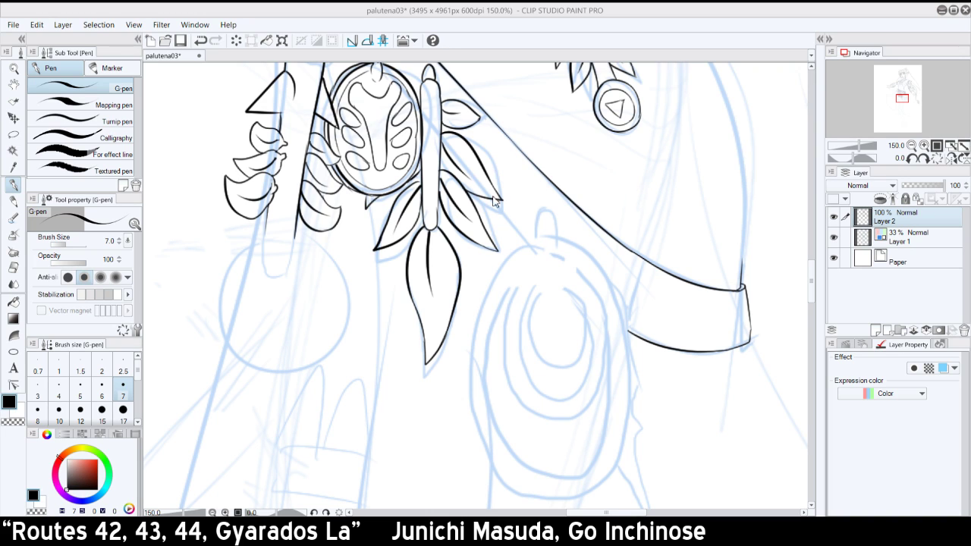
{"action": "left_click_drag", "start_coordinate": [499, 199], "coordinate": [519, 235]}
{"action": "key", "text": "ctrl+z"}
{"action": "mouse_move", "coordinate": [498, 201]}
{"action": "left_mouse_down"}
{"action": "mouse_move", "coordinate": [532, 247]}
{"action": "mouse_move", "coordinate": [546, 216]}
{"action": "mouse_move", "coordinate": [558, 244]}
{"action": "left_mouse_up"}
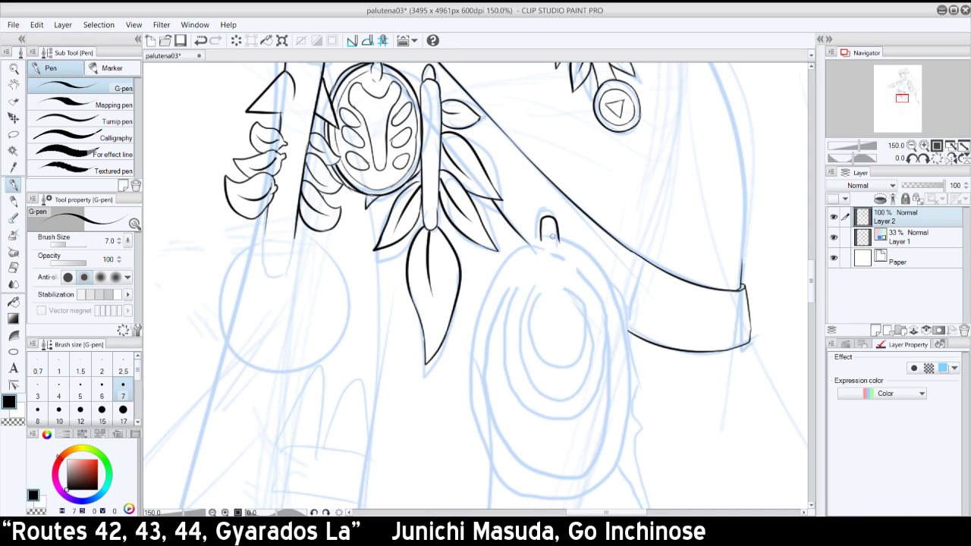
{"action": "mouse_move", "coordinate": [541, 239]}
{"action": "left_mouse_down"}
{"action": "mouse_move", "coordinate": [558, 241]}
{"action": "mouse_move", "coordinate": [556, 263]}
{"action": "mouse_move", "coordinate": [563, 248]}
{"action": "left_mouse_up"}
{"action": "key", "text": "ctrl+z"}
{"action": "key", "text": "ctrl+z"}
- Ink the large lower pendant's upper curve on the side facing the leaves
{"action": "left_click", "coordinate": [913, 159]}
{"action": "left_click_drag", "start_coordinate": [504, 220], "coordinate": [497, 354]}
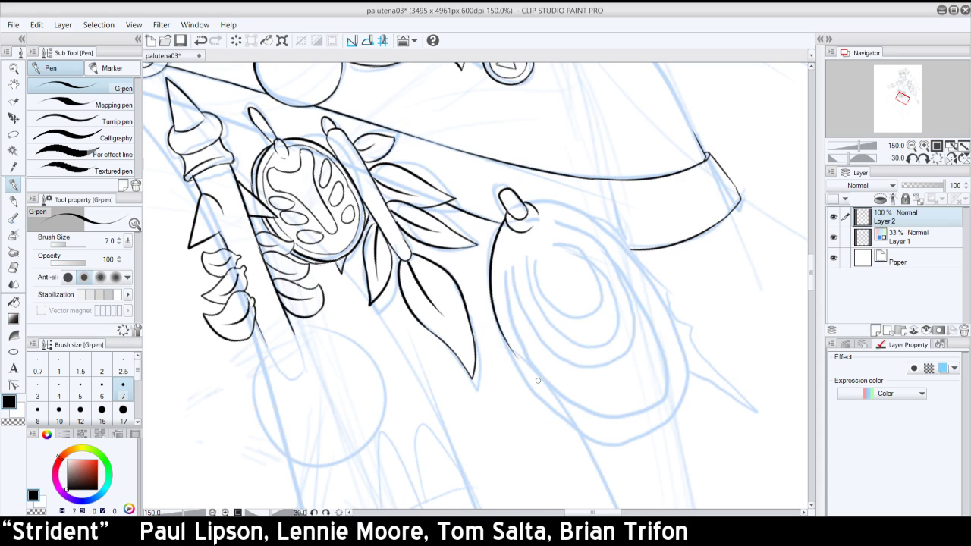
{"action": "key", "text": "ctrl+z"}
{"action": "mouse_move", "coordinate": [503, 219]}
{"action": "left_mouse_down"}
{"action": "mouse_move", "coordinate": [492, 321]}
{"action": "mouse_move", "coordinate": [516, 370]}
{"action": "mouse_move", "coordinate": [548, 409]}
{"action": "left_mouse_up"}
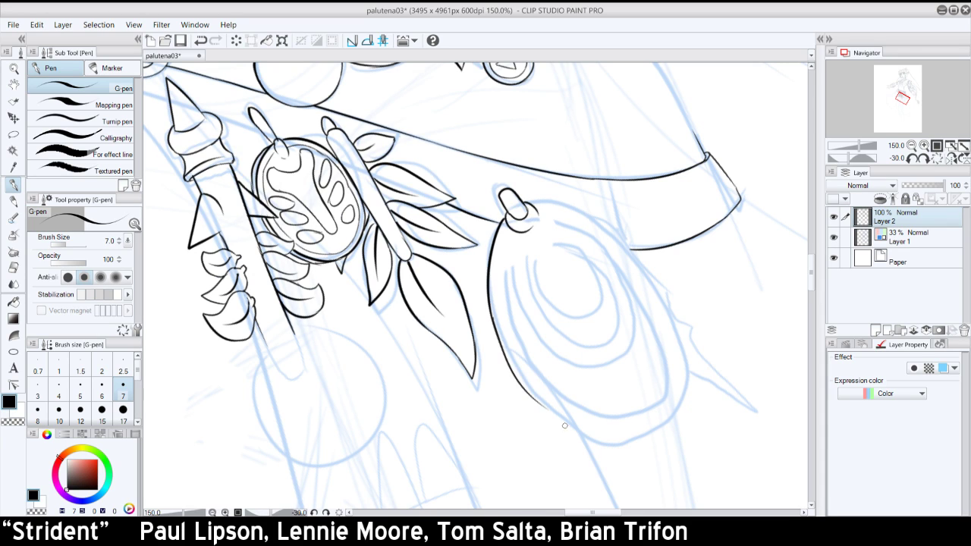
{"action": "key", "text": "ctrl+z"}
{"action": "left_click_drag", "start_coordinate": [491, 317], "coordinate": [532, 393]}
{"action": "key", "text": "ctrl+z"}
- Ink the large pendant's opposite upper curve from the loop down past the cloth hem
{"action": "left_click", "coordinate": [948, 159]}
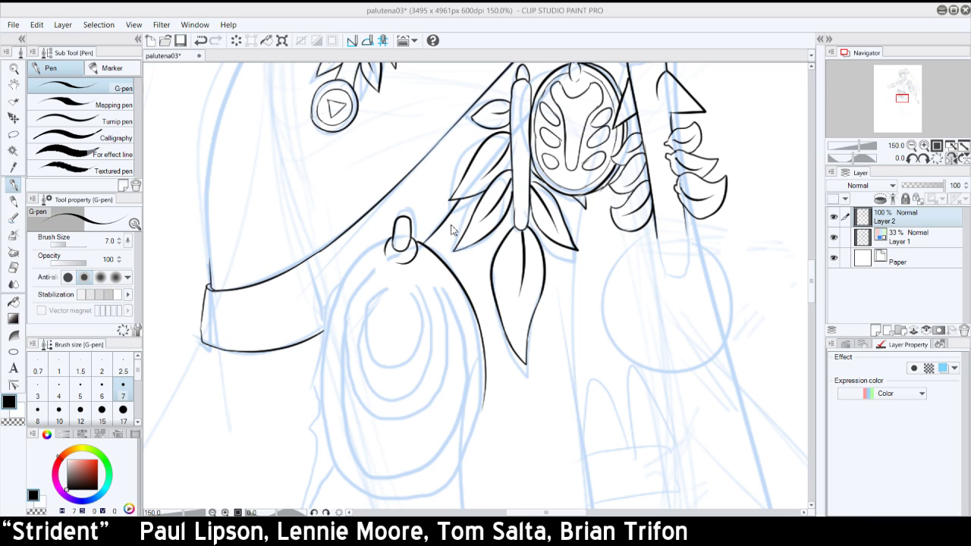
{"action": "left_click", "coordinate": [940, 162]}
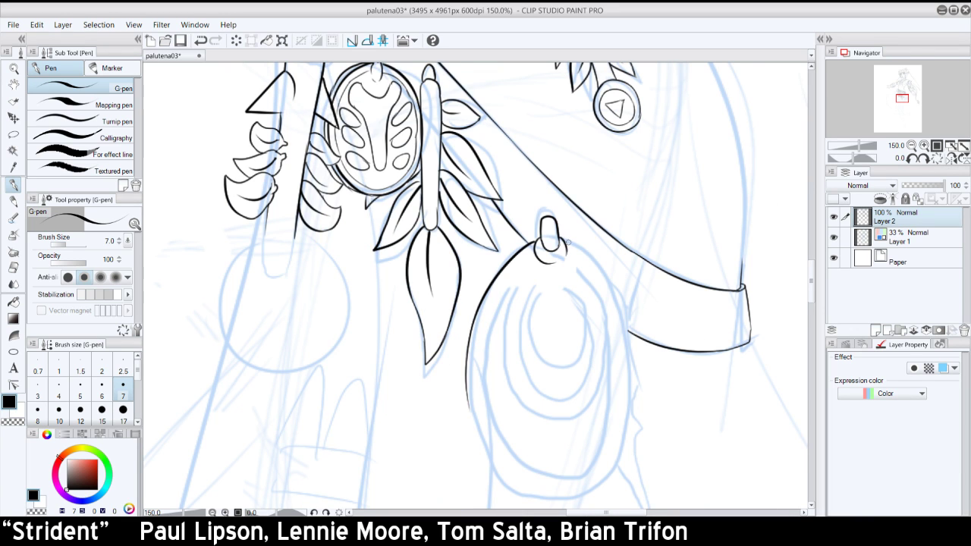
{"action": "mouse_move", "coordinate": [566, 242]}
{"action": "left_mouse_down"}
{"action": "mouse_move", "coordinate": [614, 368]}
{"action": "mouse_move", "coordinate": [592, 266]}
{"action": "mouse_move", "coordinate": [616, 383]}
{"action": "left_mouse_up"}
{"action": "key", "text": "ctrl+z"}
{"action": "key", "text": "ctrl+z"}
{"action": "mouse_move", "coordinate": [565, 241]}
{"action": "left_mouse_down"}
{"action": "mouse_move", "coordinate": [598, 264]}
{"action": "mouse_move", "coordinate": [609, 425]}
{"action": "left_mouse_up"}
- Extend both sides of the large pendant's outline down toward its rounded lower end
{"action": "left_click_drag", "start_coordinate": [469, 383], "coordinate": [516, 497]}
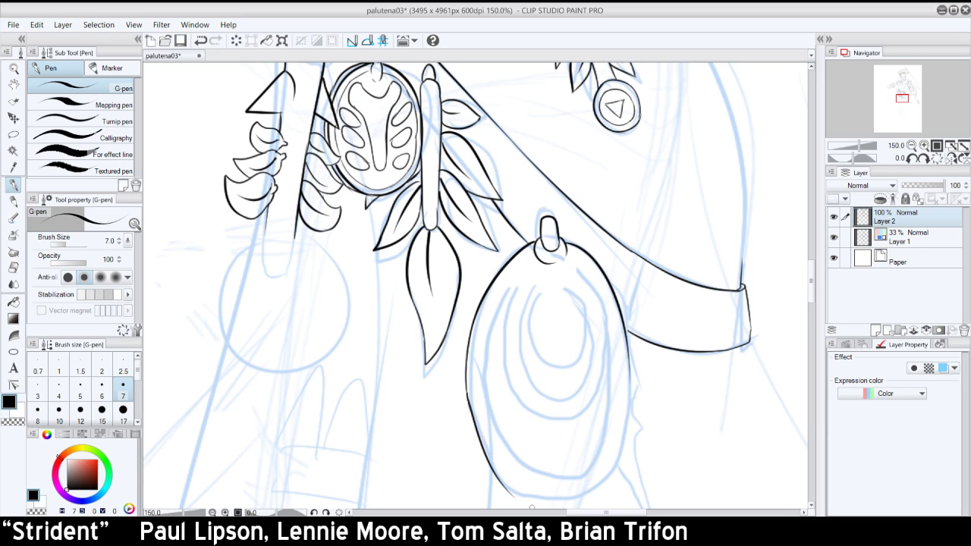
{"action": "key", "text": "ctrl+z"}
{"action": "mouse_move", "coordinate": [466, 391]}
{"action": "left_mouse_down"}
{"action": "mouse_move", "coordinate": [527, 500]}
{"action": "mouse_move", "coordinate": [495, 471]}
{"action": "mouse_move", "coordinate": [554, 498]}
{"action": "left_mouse_up"}
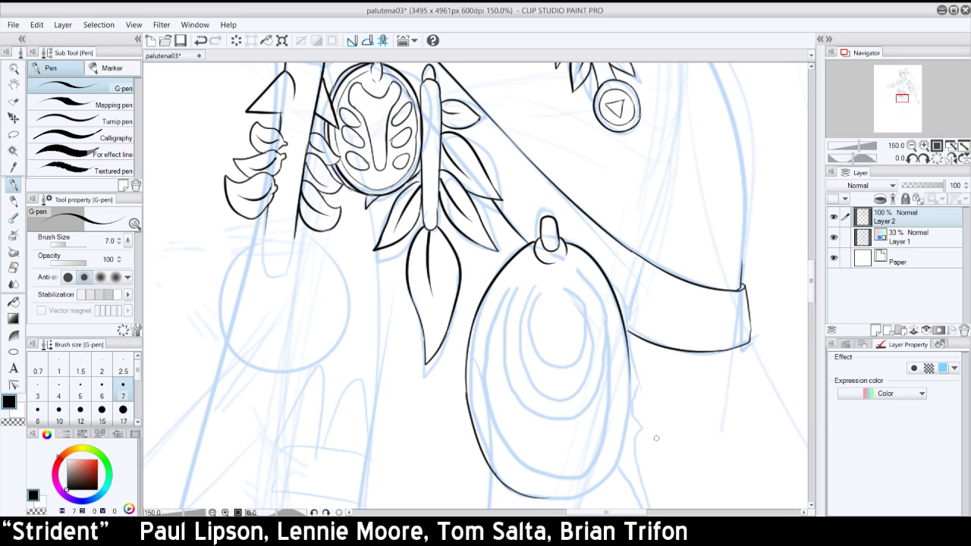
{"action": "left_click_drag", "start_coordinate": [629, 353], "coordinate": [622, 478]}
{"action": "key", "text": "ctrl+z"}
{"action": "left_click_drag", "start_coordinate": [630, 361], "coordinate": [618, 472]}
- Close the large pendant's outline by joining its hem-facing side to the lower edge
{"action": "left_click", "coordinate": [951, 158]}
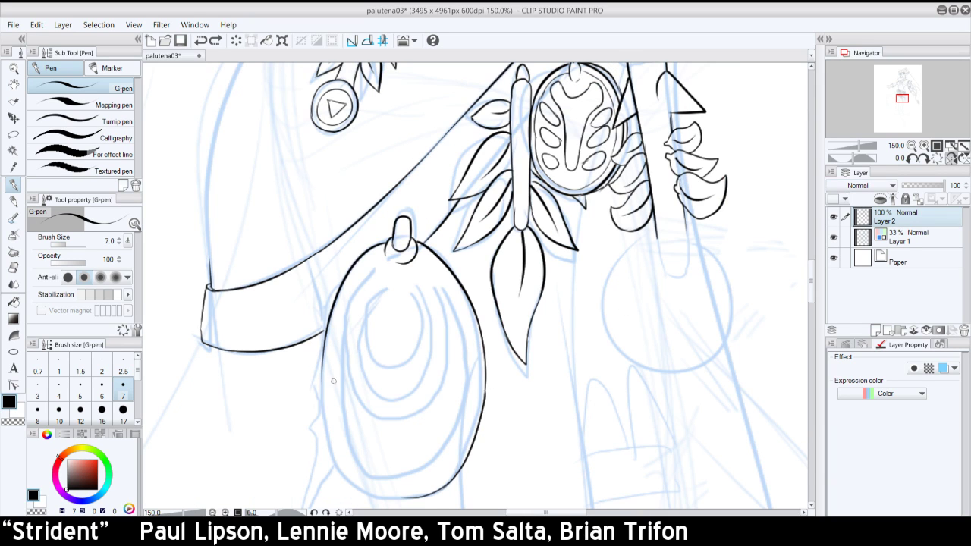
{"action": "mouse_move", "coordinate": [323, 367]}
{"action": "left_mouse_down"}
{"action": "mouse_move", "coordinate": [335, 447]}
{"action": "mouse_move", "coordinate": [357, 462]}
{"action": "mouse_move", "coordinate": [364, 489]}
{"action": "mouse_move", "coordinate": [340, 460]}
{"action": "mouse_move", "coordinate": [382, 495]}
{"action": "left_mouse_up"}
{"action": "key", "text": "ctrl+z"}
{"action": "key", "text": "ctrl+z"}
{"action": "mouse_move", "coordinate": [338, 455]}
{"action": "left_mouse_down"}
{"action": "mouse_move", "coordinate": [373, 490]}
{"action": "mouse_move", "coordinate": [396, 492]}
{"action": "left_mouse_up"}
{"action": "key", "text": "ctrl+z"}
{"action": "mouse_move", "coordinate": [341, 463]}
{"action": "left_mouse_down"}
{"action": "mouse_move", "coordinate": [370, 490]}
{"action": "mouse_move", "coordinate": [421, 495]}
{"action": "left_mouse_up"}
{"action": "key", "text": "ctrl+z"}
- Thicken and smooth the large pendant's rounded lower edge with a second contour
{"action": "left_click", "coordinate": [923, 159]}
{"action": "left_click", "coordinate": [924, 158]}
{"action": "left_click", "coordinate": [924, 159]}
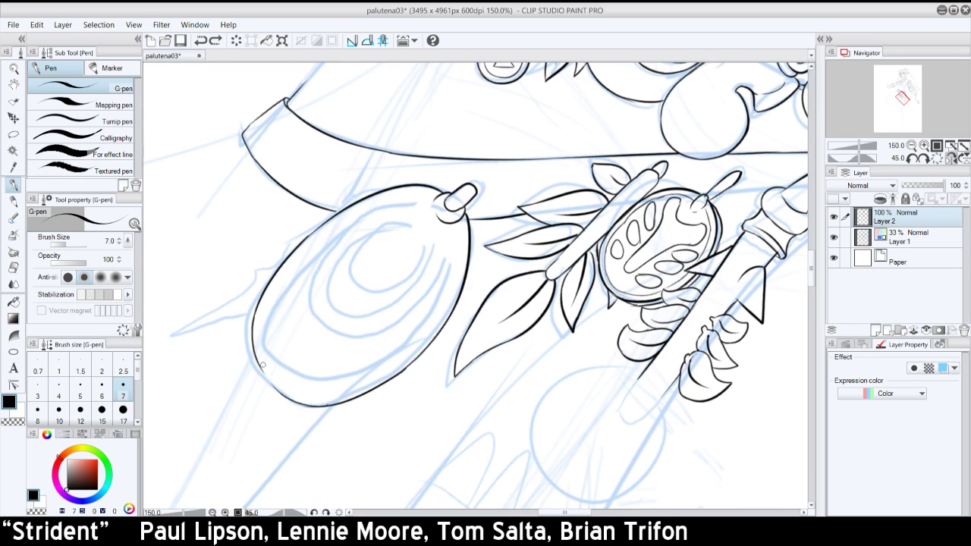
{"action": "left_click_drag", "start_coordinate": [275, 387], "coordinate": [255, 315]}
{"action": "left_click_drag", "start_coordinate": [271, 382], "coordinate": [332, 404]}
{"action": "key", "text": "ctrl+z"}
{"action": "mouse_move", "coordinate": [271, 381]}
{"action": "left_mouse_down"}
{"action": "mouse_move", "coordinate": [298, 400]}
{"action": "mouse_move", "coordinate": [333, 403]}
{"action": "left_mouse_up"}
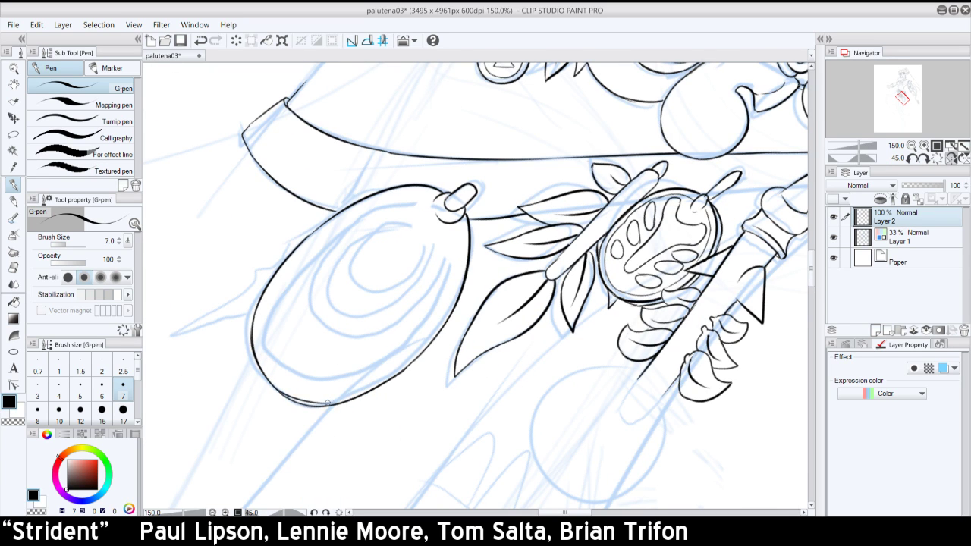
{"action": "key", "text": "ctrl+z"}
{"action": "key", "text": "ctrl+z"}
{"action": "left_click_drag", "start_coordinate": [292, 399], "coordinate": [334, 403]}
{"action": "key", "text": "ctrl+z"}
{"action": "left_click_drag", "start_coordinate": [273, 384], "coordinate": [332, 403]}
{"action": "key", "text": "ctrl+z"}
{"action": "mouse_move", "coordinate": [272, 383]}
{"action": "left_mouse_down"}
{"action": "mouse_move", "coordinate": [343, 402]}
{"action": "mouse_move", "coordinate": [365, 392]}
{"action": "mouse_move", "coordinate": [308, 403]}
{"action": "mouse_move", "coordinate": [341, 401]}
{"action": "left_mouse_up"}
{"action": "key", "text": "ctrl+z"}
{"action": "key", "text": "ctrl+z"}
{"action": "mouse_move", "coordinate": [275, 384]}
{"action": "left_mouse_down"}
{"action": "mouse_move", "coordinate": [359, 396]}
{"action": "mouse_move", "coordinate": [338, 401]}
{"action": "mouse_move", "coordinate": [377, 384]}
{"action": "mouse_move", "coordinate": [337, 398]}
{"action": "mouse_move", "coordinate": [366, 391]}
{"action": "left_mouse_up"}
{"action": "key", "text": "ctrl+z"}
{"action": "left_click", "coordinate": [924, 157]}
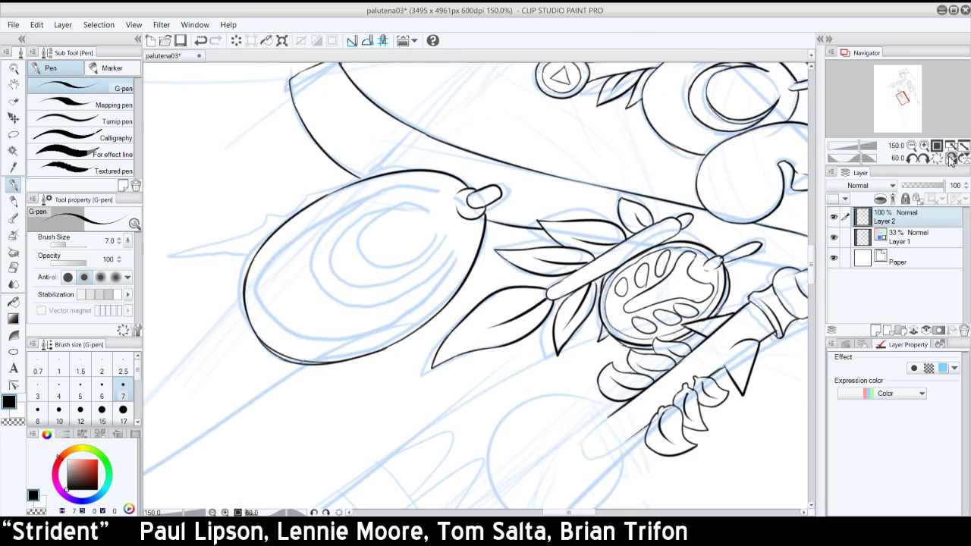
{"action": "left_click", "coordinate": [948, 158]}
{"action": "left_click", "coordinate": [937, 158]}
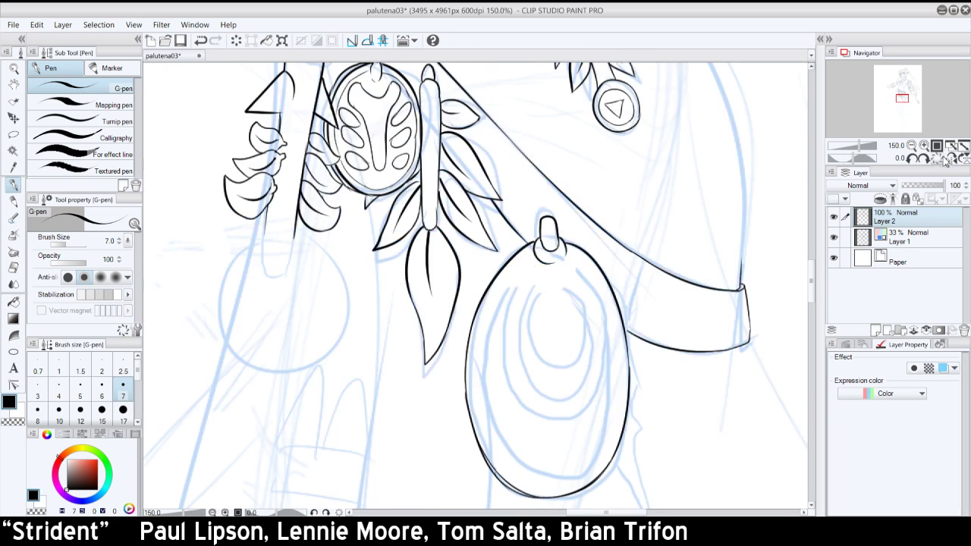
{"action": "left_click", "coordinate": [948, 158]}
{"action": "left_click_drag", "start_coordinate": [902, 102], "coordinate": [902, 100]}
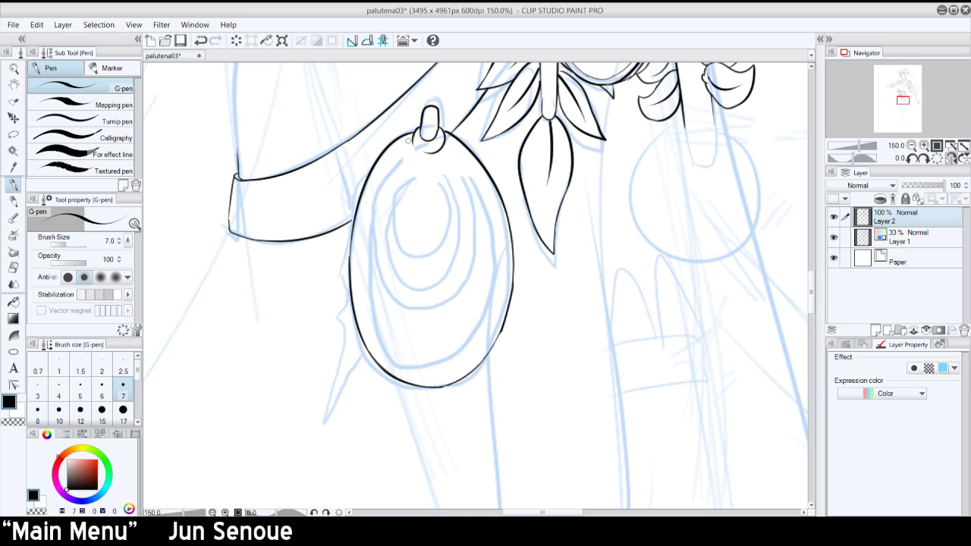
{"action": "left_click_drag", "start_coordinate": [412, 141], "coordinate": [383, 227]}
{"action": "key", "text": "ctrl+z"}
{"action": "left_click_drag", "start_coordinate": [410, 144], "coordinate": [368, 223]}
{"action": "key", "text": "ctrl+z"}
{"action": "mouse_move", "coordinate": [409, 156]}
{"action": "left_mouse_down"}
{"action": "mouse_move", "coordinate": [386, 212]}
{"action": "mouse_move", "coordinate": [414, 270]}
{"action": "mouse_move", "coordinate": [393, 231]}
{"action": "mouse_move", "coordinate": [419, 251]}
{"action": "left_mouse_up"}
{"action": "key", "text": "ctrl+z"}
{"action": "left_click_drag", "start_coordinate": [441, 162], "coordinate": [442, 235]}
{"action": "key", "text": "ctrl+z"}
{"action": "key", "text": "ctrl+z"}
- Ink both sides of the innermost sketched ring inside the large pendant, leaving its upper end open
{"action": "left_click_drag", "start_coordinate": [410, 163], "coordinate": [416, 252]}
{"action": "mouse_move", "coordinate": [437, 167]}
{"action": "left_mouse_down"}
{"action": "mouse_move", "coordinate": [450, 193]}
{"action": "mouse_move", "coordinate": [436, 246]}
{"action": "left_mouse_up"}
{"action": "key", "text": "ctrl+z"}
{"action": "key", "text": "ctrl+z"}
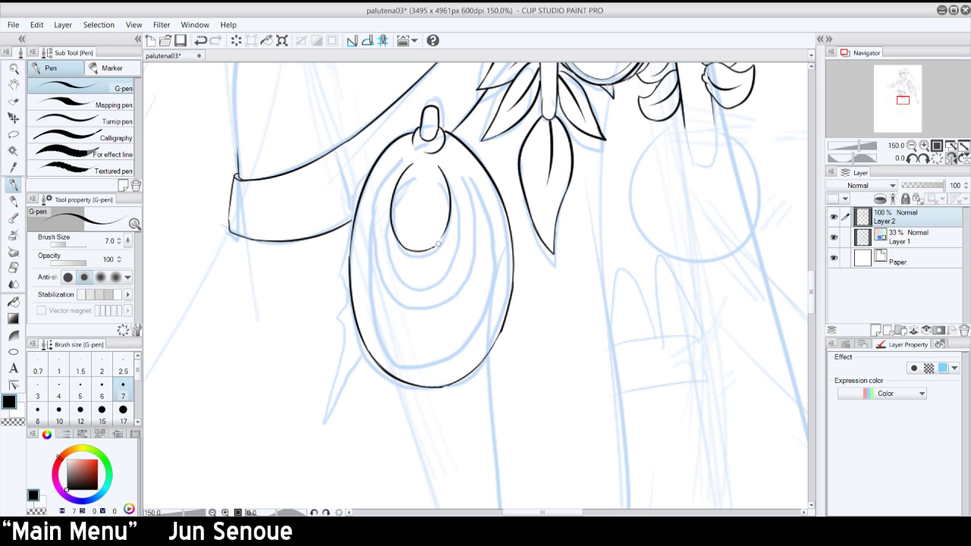
{"action": "key", "text": "ctrl+z"}
{"action": "key", "text": "ctrl+y"}
- Ink the cloth-hem side of the pendant's second ring and carry it around the rounded bottom
{"action": "left_click_drag", "start_coordinate": [410, 165], "coordinate": [398, 264]}
{"action": "key", "text": "ctrl+z"}
{"action": "left_click_drag", "start_coordinate": [402, 171], "coordinate": [401, 255]}
{"action": "key", "text": "ctrl+z"}
{"action": "mouse_move", "coordinate": [402, 176]}
{"action": "left_mouse_down"}
{"action": "mouse_move", "coordinate": [387, 239]}
{"action": "mouse_move", "coordinate": [418, 285]}
{"action": "mouse_move", "coordinate": [447, 272]}
{"action": "left_mouse_up"}
{"action": "key", "text": "ctrl+z"}
- Ink the opposite side of the second ring and join it to the ring's rounded bottom
{"action": "left_click_drag", "start_coordinate": [446, 177], "coordinate": [455, 241]}
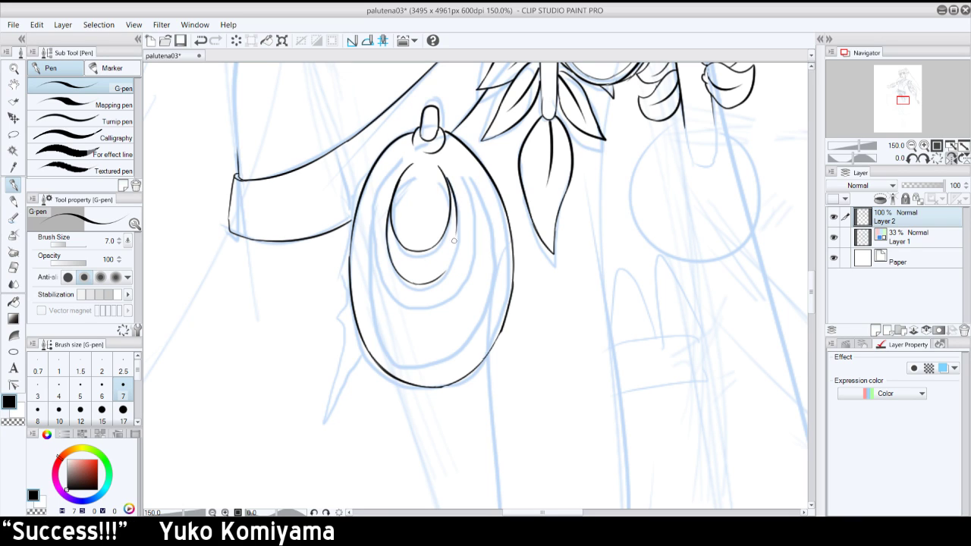
{"action": "key", "text": "ctrl+z"}
{"action": "key", "text": "ctrl+z"}
{"action": "left_click_drag", "start_coordinate": [444, 178], "coordinate": [454, 253]}
{"action": "key", "text": "ctrl+z"}
{"action": "mouse_move", "coordinate": [444, 176]}
{"action": "left_mouse_down"}
{"action": "mouse_move", "coordinate": [453, 245]}
{"action": "mouse_move", "coordinate": [444, 273]}
{"action": "mouse_move", "coordinate": [454, 217]}
{"action": "left_mouse_up"}
{"action": "key", "text": "ctrl+z"}
{"action": "key", "text": "ctrl+z"}
{"action": "left_click_drag", "start_coordinate": [458, 250], "coordinate": [456, 229]}
- Ink the hem-facing side of the pendant's third ring down toward its lower curve
{"action": "mouse_move", "coordinate": [381, 189]}
{"action": "left_mouse_down"}
{"action": "mouse_move", "coordinate": [387, 291]}
{"action": "mouse_move", "coordinate": [408, 306]}
{"action": "mouse_move", "coordinate": [381, 191]}
{"action": "mouse_move", "coordinate": [393, 303]}
{"action": "mouse_move", "coordinate": [373, 257]}
{"action": "mouse_move", "coordinate": [409, 308]}
{"action": "left_mouse_up"}
{"action": "key", "text": "ctrl+z"}
{"action": "key", "text": "ctrl+z"}
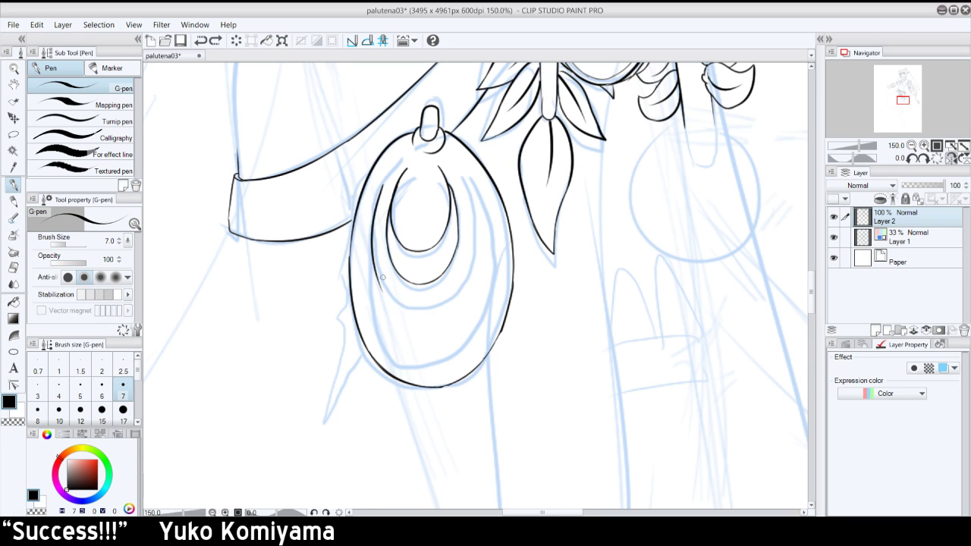
{"action": "left_click_drag", "start_coordinate": [377, 274], "coordinate": [407, 308]}
{"action": "key", "text": "ctrl+z"}
{"action": "left_click_drag", "start_coordinate": [377, 277], "coordinate": [410, 309]}
- Ink the third ring's leaf-facing side in a mirrored view and close the ring along its lower curve
{"action": "left_click", "coordinate": [951, 158]}
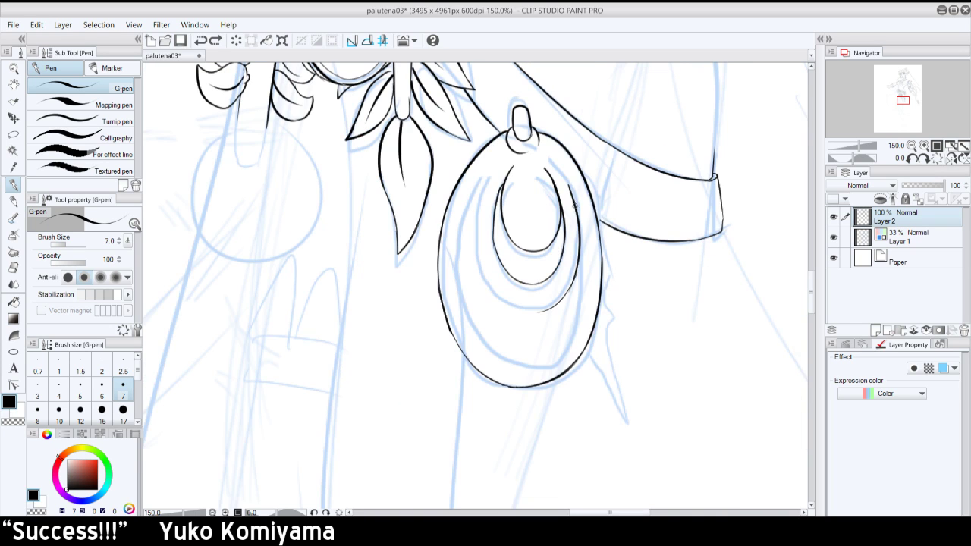
{"action": "left_click_drag", "start_coordinate": [488, 176], "coordinate": [482, 269]}
{"action": "key", "text": "ctrl+z"}
{"action": "mouse_move", "coordinate": [487, 178]}
{"action": "left_mouse_down"}
{"action": "mouse_move", "coordinate": [491, 300]}
{"action": "mouse_move", "coordinate": [528, 317]}
{"action": "mouse_move", "coordinate": [553, 310]}
{"action": "left_mouse_up"}
{"action": "key", "text": "ctrl+z"}
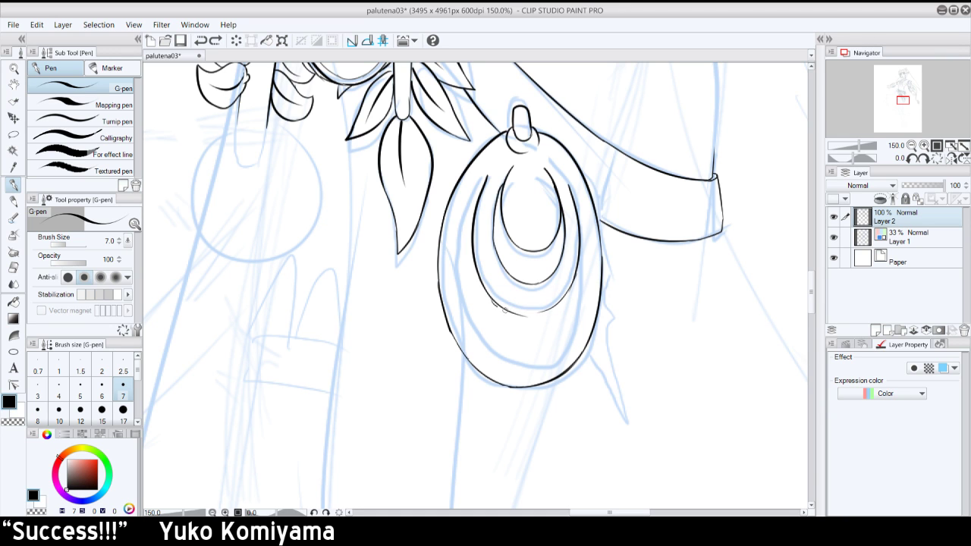
{"action": "key", "text": "ctrl+z"}
{"action": "mouse_move", "coordinate": [494, 303]}
{"action": "left_mouse_down"}
{"action": "mouse_move", "coordinate": [555, 288]}
{"action": "mouse_move", "coordinate": [497, 302]}
{"action": "mouse_move", "coordinate": [551, 308]}
{"action": "left_mouse_up"}
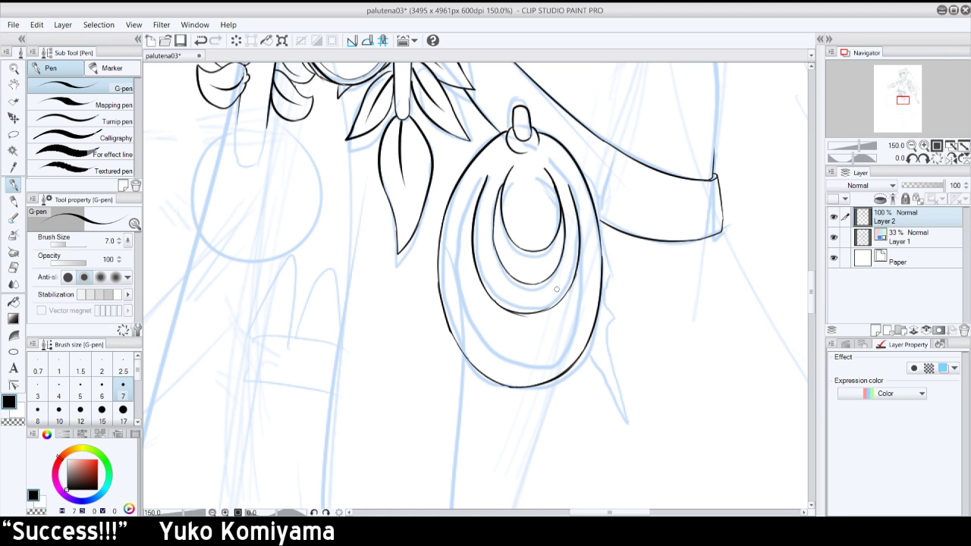
- Thicken and smooth the third ring's lower curve in a rotated view
{"action": "left_click", "coordinate": [925, 158]}
{"action": "left_click_drag", "start_coordinate": [481, 315], "coordinate": [513, 353]}
{"action": "key", "text": "ctrl+z"}
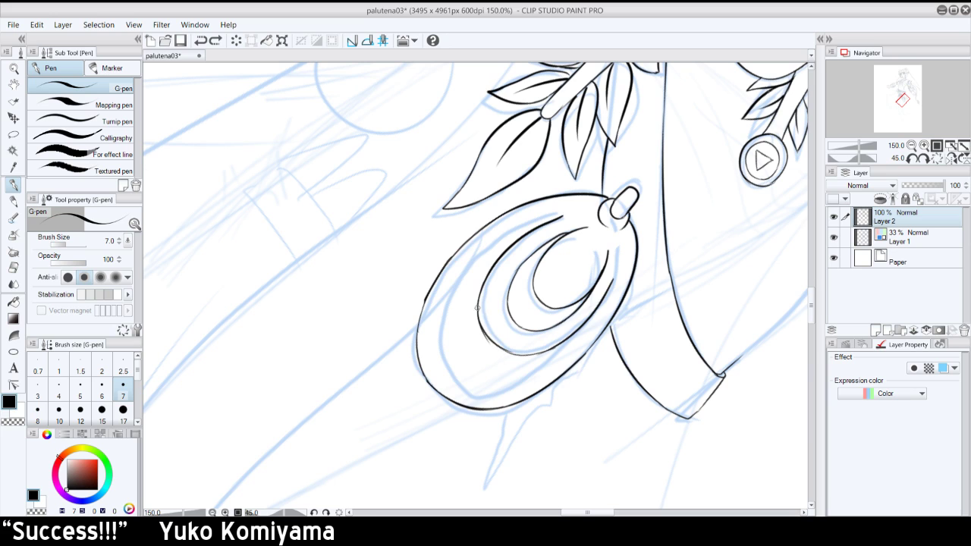
{"action": "left_click_drag", "start_coordinate": [478, 315], "coordinate": [523, 354]}
{"action": "mouse_move", "coordinate": [491, 326]}
{"action": "left_mouse_down"}
{"action": "mouse_move", "coordinate": [511, 349]}
{"action": "mouse_move", "coordinate": [491, 345]}
{"action": "left_mouse_up"}
{"action": "key", "text": "ctrl+z"}
{"action": "mouse_move", "coordinate": [478, 308]}
{"action": "left_mouse_down"}
{"action": "mouse_move", "coordinate": [492, 335]}
{"action": "mouse_move", "coordinate": [478, 315]}
{"action": "mouse_move", "coordinate": [483, 332]}
{"action": "left_mouse_up"}
{"action": "key", "text": "ctrl+z"}
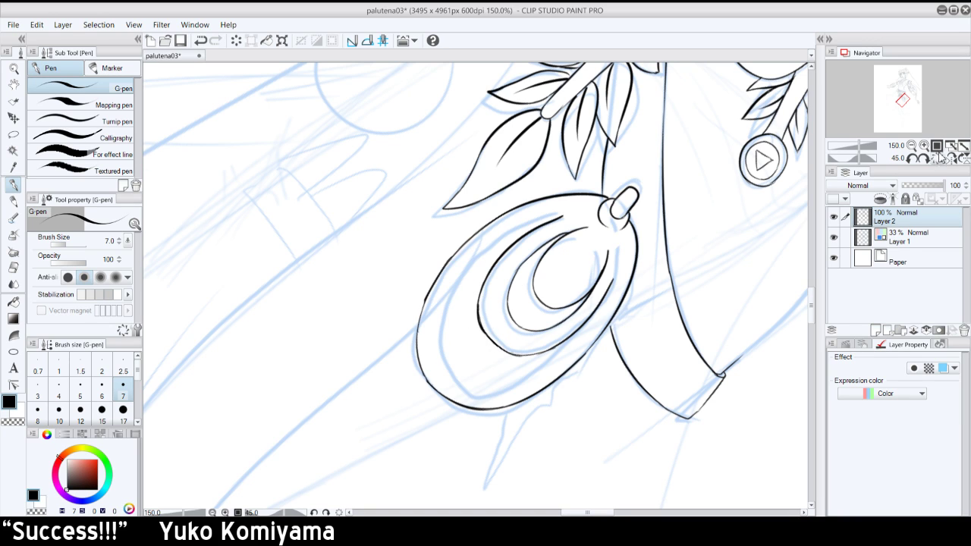
- Ink and thicken the leaf-facing side of the pendant's fourth ring from its pointed upper tip downward
{"action": "left_click", "coordinate": [939, 159]}
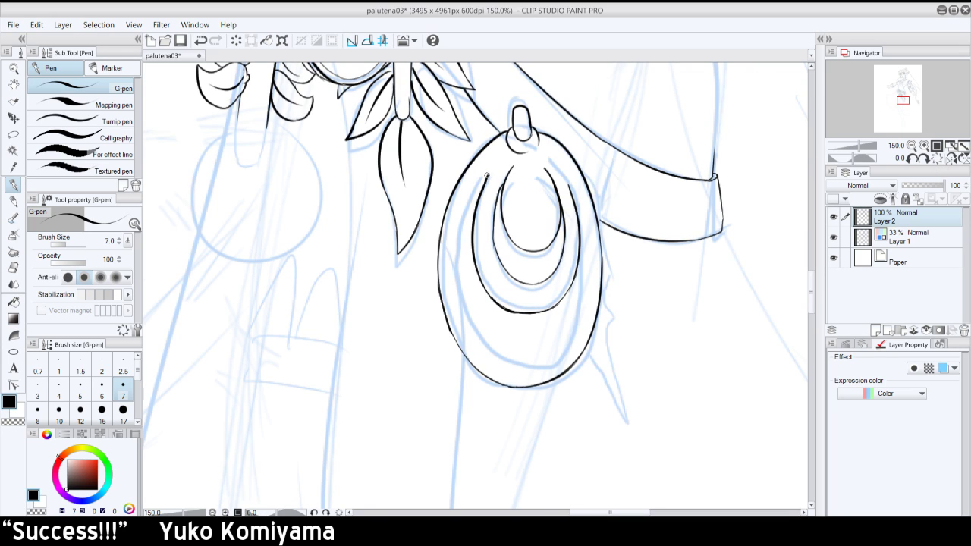
{"action": "left_click_drag", "start_coordinate": [486, 176], "coordinate": [460, 278]}
{"action": "key", "text": "ctrl+z"}
{"action": "left_click_drag", "start_coordinate": [486, 176], "coordinate": [458, 299]}
{"action": "mouse_move", "coordinate": [459, 258]}
{"action": "left_mouse_down"}
{"action": "mouse_move", "coordinate": [478, 336]}
{"action": "mouse_move", "coordinate": [502, 358]}
{"action": "left_mouse_up"}
{"action": "key", "text": "ctrl+z"}
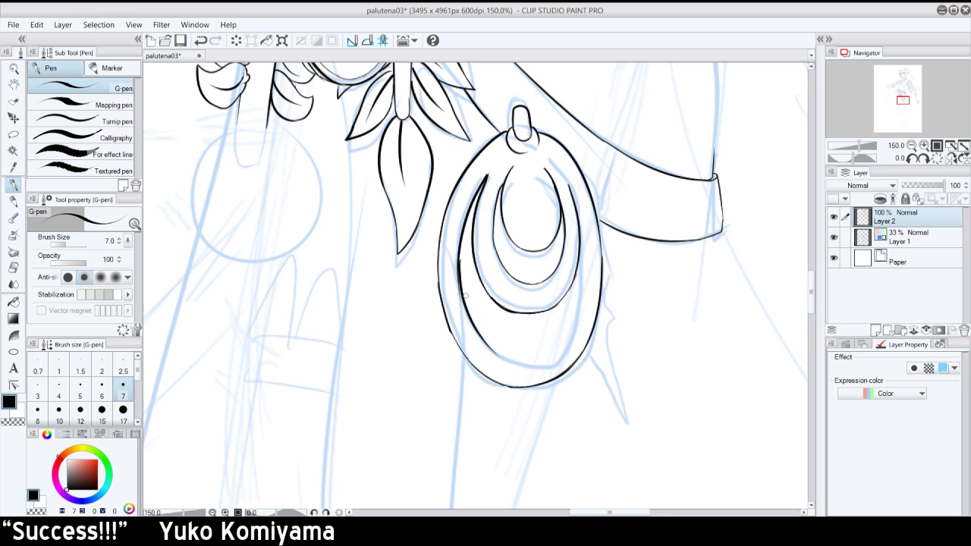
{"action": "mouse_move", "coordinate": [460, 277]}
{"action": "left_mouse_down"}
{"action": "mouse_move", "coordinate": [458, 232]}
{"action": "mouse_move", "coordinate": [454, 287]}
{"action": "left_mouse_up"}
{"action": "key", "text": "ctrl+z"}
{"action": "key", "text": "ctrl+z"}
{"action": "left_click_drag", "start_coordinate": [459, 251], "coordinate": [459, 291]}
- Ink the hem-facing side of the fourth ring down toward its lower curve
{"action": "left_click", "coordinate": [951, 158]}
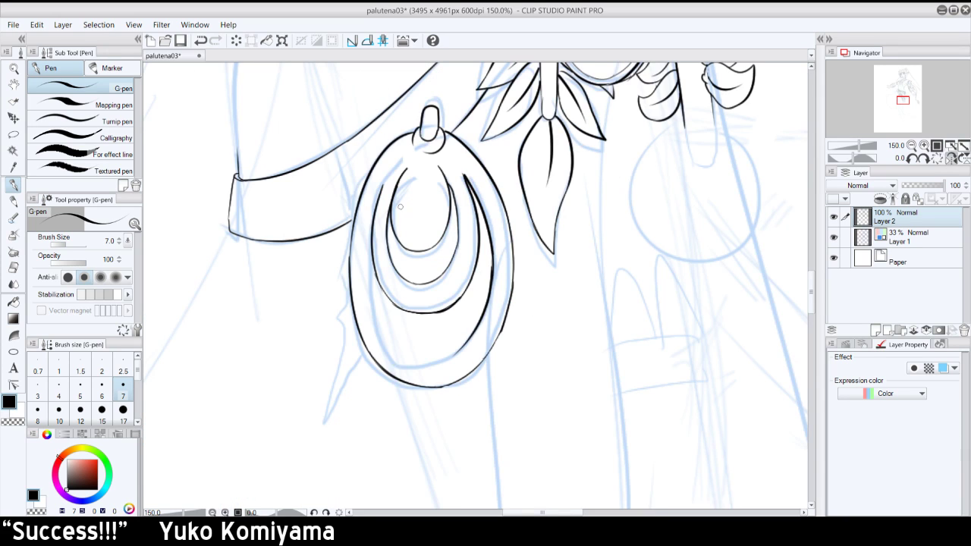
{"action": "mouse_move", "coordinate": [380, 191]}
{"action": "left_mouse_down"}
{"action": "mouse_move", "coordinate": [367, 296]}
{"action": "mouse_move", "coordinate": [393, 355]}
{"action": "left_mouse_up"}
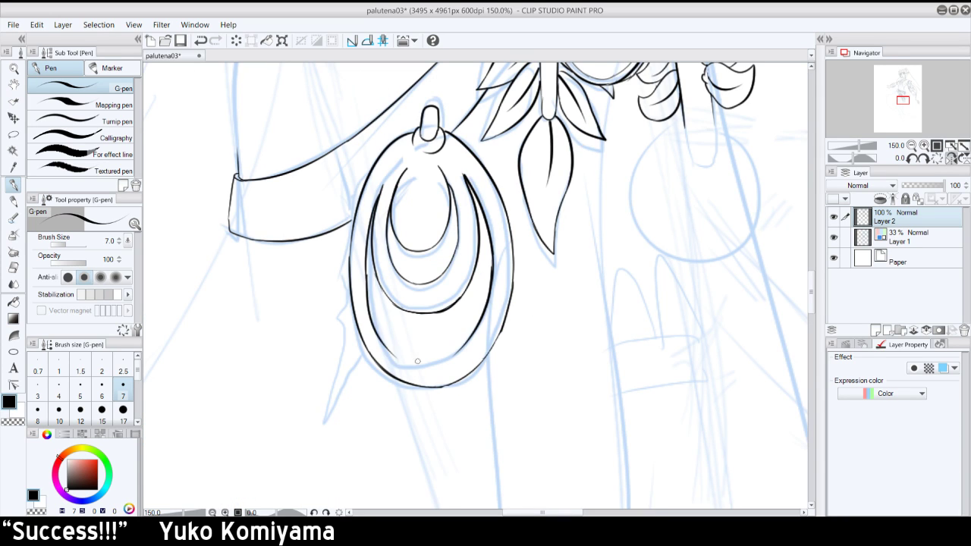
{"action": "key", "text": "ctrl+z"}
{"action": "left_click_drag", "start_coordinate": [366, 274], "coordinate": [393, 353]}
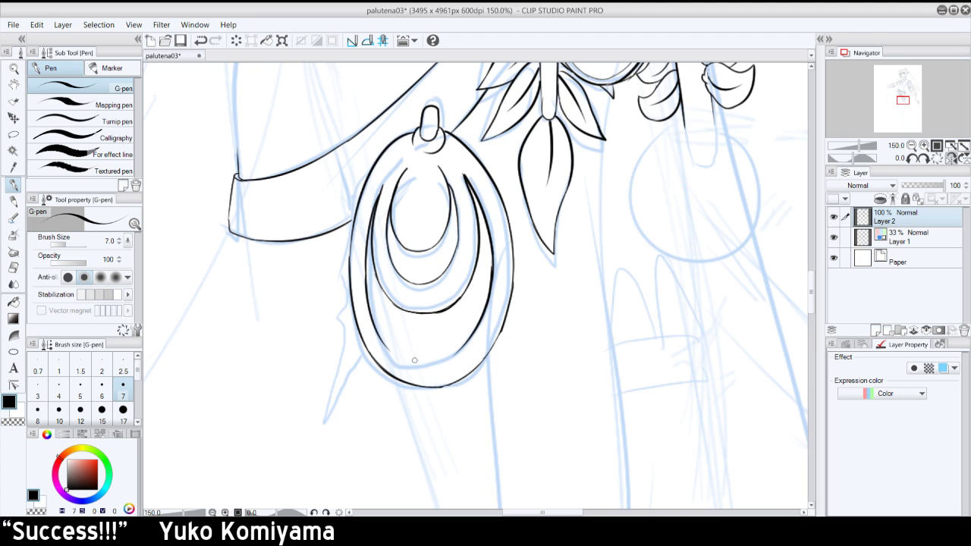
- Close the fourth ring along its lower curve in a rotated view, then straighten the canvas
{"action": "left_click", "coordinate": [923, 158]}
{"action": "left_click", "coordinate": [923, 158]}
{"action": "left_click", "coordinate": [923, 158]}
{"action": "left_click", "coordinate": [923, 159]}
{"action": "left_click_drag", "start_coordinate": [379, 234], "coordinate": [394, 286]}
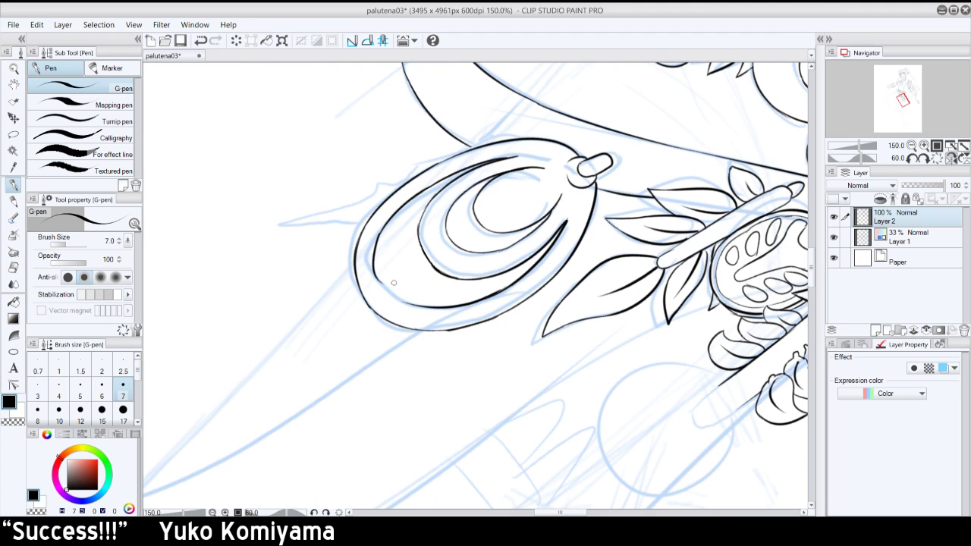
{"action": "key", "text": "ctrl+z"}
{"action": "mouse_move", "coordinate": [378, 233]}
{"action": "left_mouse_down"}
{"action": "mouse_move", "coordinate": [396, 288]}
{"action": "mouse_move", "coordinate": [380, 237]}
{"action": "left_mouse_up"}
{"action": "left_click", "coordinate": [937, 158]}
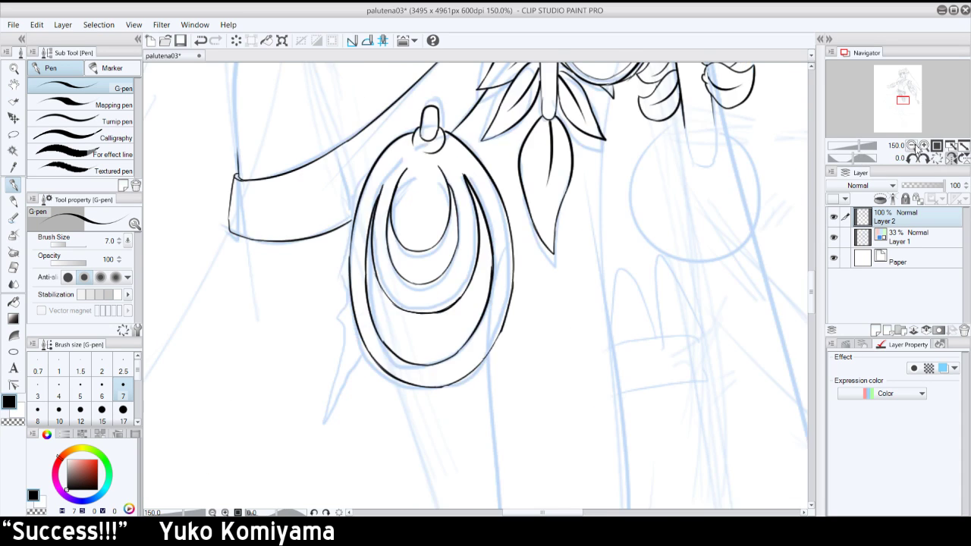
- Hide the Layer 1 sketch to inspect the pendant's clean line art
{"action": "left_click", "coordinate": [912, 145]}
{"action": "left_click", "coordinate": [912, 145]}
{"action": "left_click", "coordinate": [834, 238]}
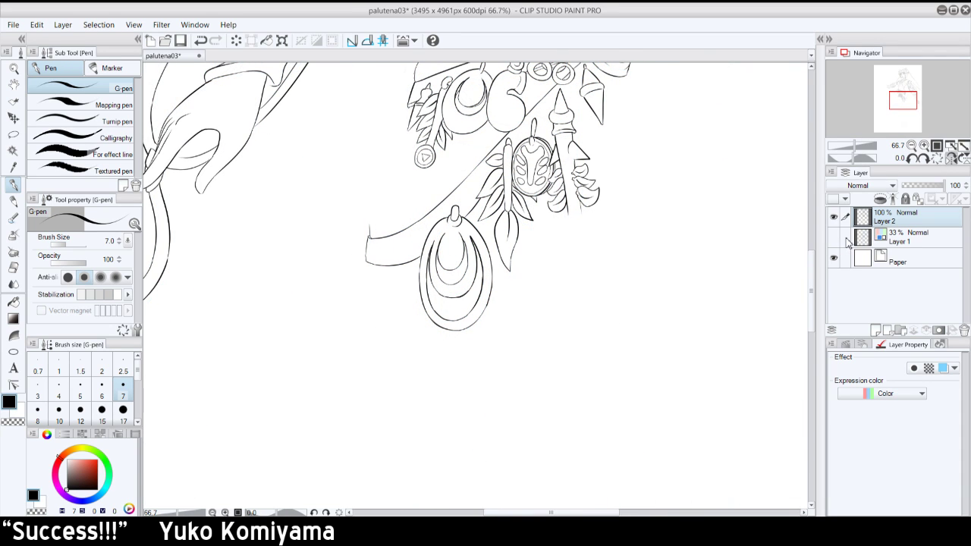
{"action": "left_click", "coordinate": [924, 145]}
{"action": "left_click", "coordinate": [924, 145]}
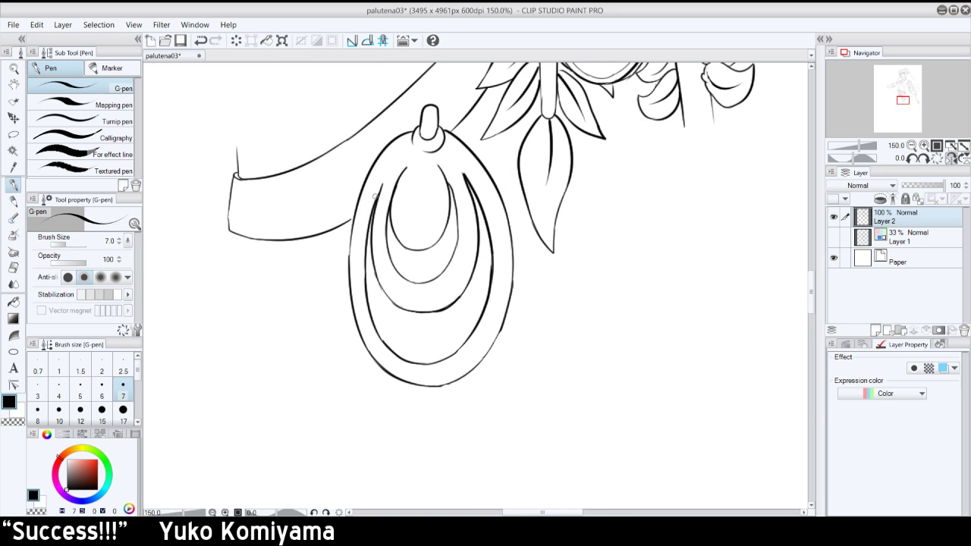
{"action": "mouse_move", "coordinate": [381, 189]}
{"action": "left_mouse_down"}
{"action": "mouse_move", "coordinate": [394, 168]}
{"action": "mouse_move", "coordinate": [386, 174]}
{"action": "left_mouse_up"}
{"action": "key", "text": "ctrl+z"}
{"action": "mouse_move", "coordinate": [398, 183]}
{"action": "left_mouse_down"}
{"action": "mouse_move", "coordinate": [448, 186]}
{"action": "mouse_move", "coordinate": [439, 166]}
{"action": "mouse_move", "coordinate": [447, 180]}
{"action": "left_mouse_up"}
{"action": "key", "text": "ctrl+z"}
{"action": "key", "text": "ctrl+z"}
{"action": "key", "text": "ctrl+z"}
- Show the Layer 1 sketch and ink a small oval in the centre of the large pendant's rings
{"action": "left_click", "coordinate": [951, 158]}
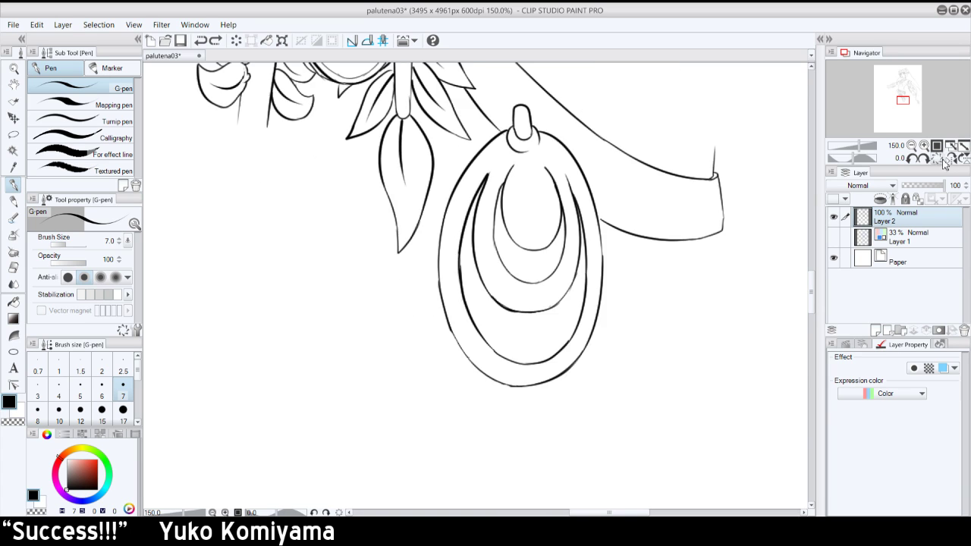
{"action": "left_click", "coordinate": [834, 238]}
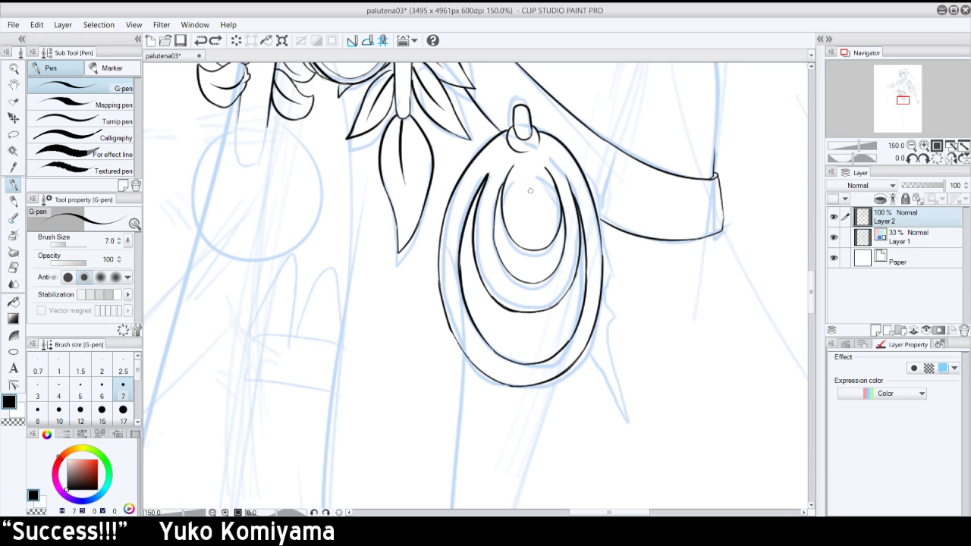
{"action": "mouse_move", "coordinate": [529, 179]}
{"action": "left_mouse_down"}
{"action": "mouse_move", "coordinate": [531, 229]}
{"action": "mouse_move", "coordinate": [535, 180]}
{"action": "mouse_move", "coordinate": [516, 211]}
{"action": "mouse_move", "coordinate": [533, 178]}
{"action": "mouse_move", "coordinate": [542, 210]}
{"action": "mouse_move", "coordinate": [545, 201]}
{"action": "left_mouse_up"}
{"action": "key", "text": "ctrl+z"}
{"action": "key", "text": "ctrl+z"}
{"action": "left_click", "coordinate": [911, 145]}
{"action": "left_click", "coordinate": [911, 145]}
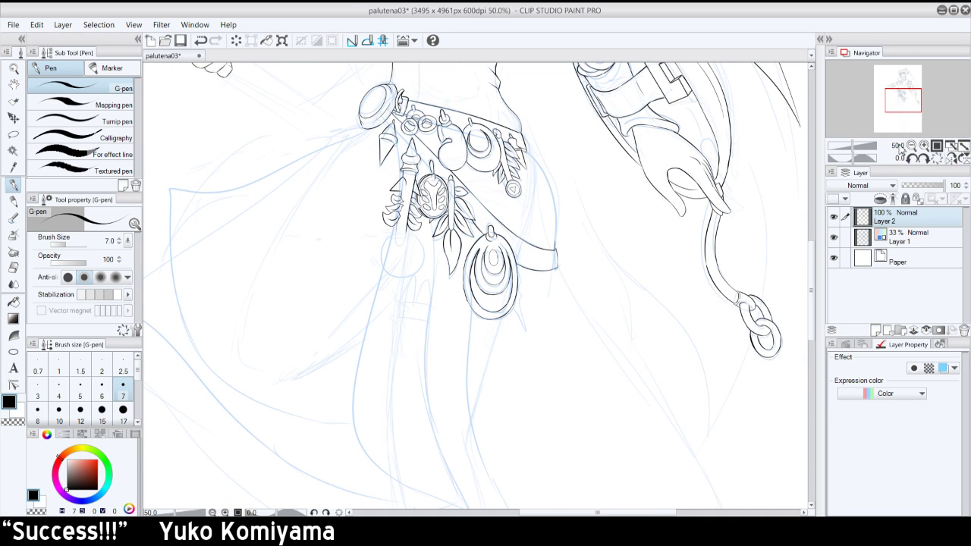
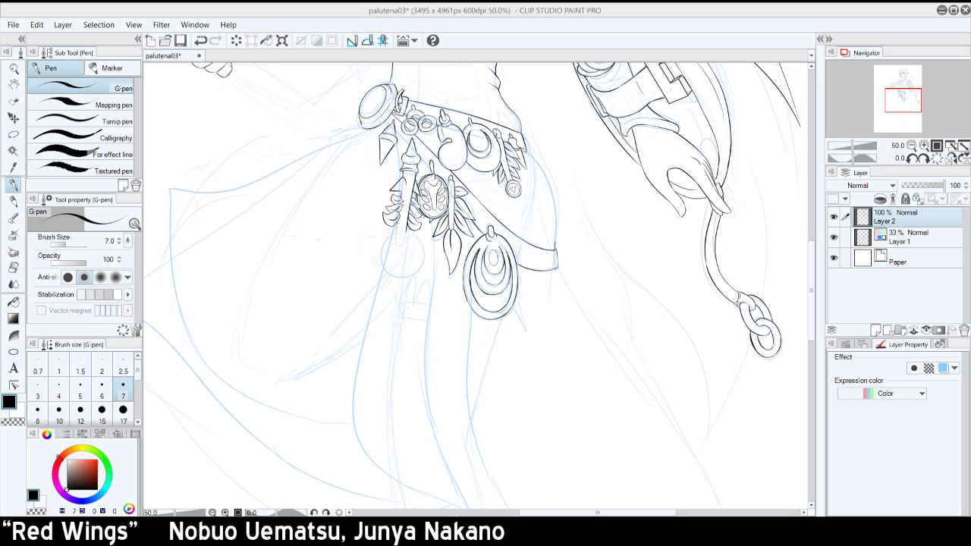
- Ink a second line along the hanging cloth's edge, from under the round belt disc down past the spiked ornaments
{"action": "left_click", "coordinate": [923, 158]}
{"action": "left_click", "coordinate": [924, 159]}
{"action": "left_click", "coordinate": [923, 159]}
{"action": "left_click_drag", "start_coordinate": [903, 117], "coordinate": [899, 114]}
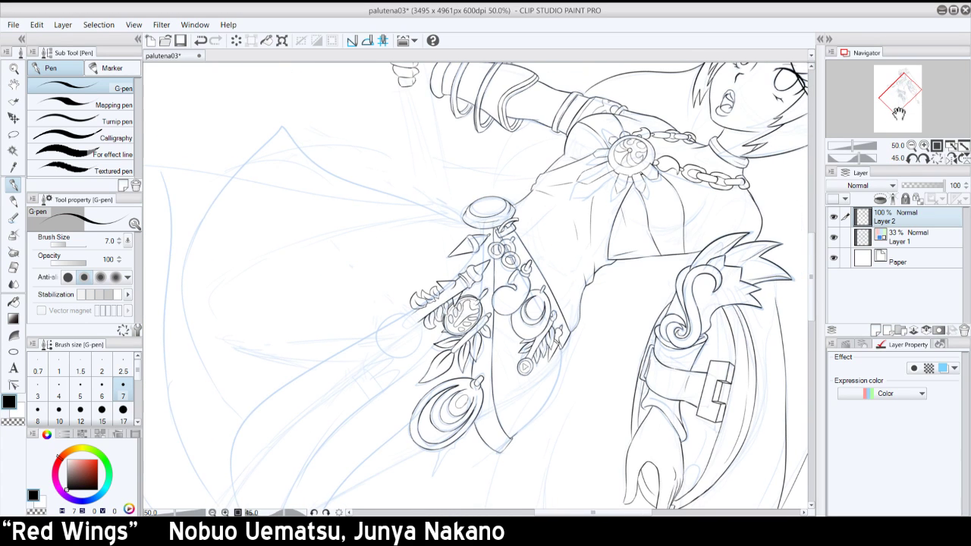
{"action": "left_click", "coordinate": [924, 145]}
{"action": "left_click", "coordinate": [924, 144]}
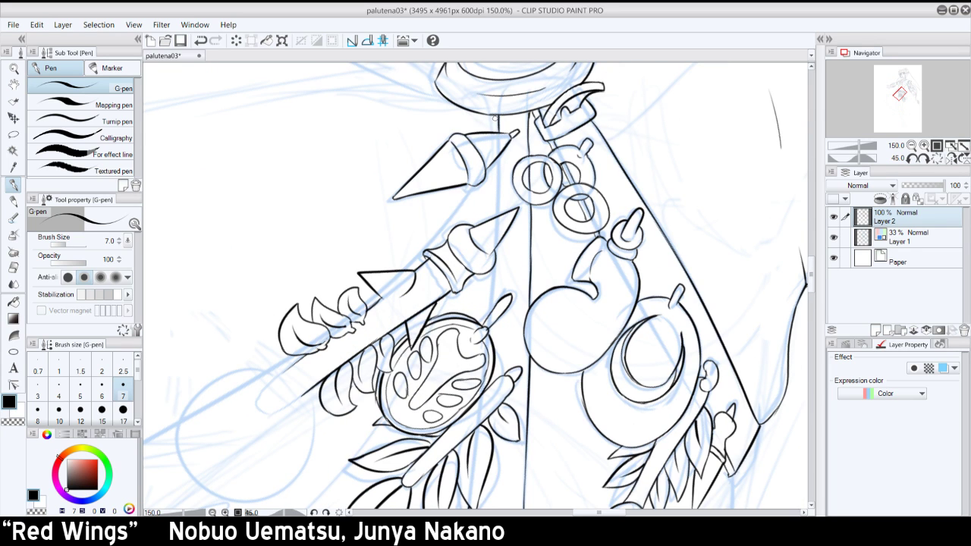
{"action": "left_click_drag", "start_coordinate": [493, 114], "coordinate": [496, 208]}
{"action": "key", "text": "ctrl+z"}
{"action": "left_click_drag", "start_coordinate": [500, 157], "coordinate": [497, 217]}
{"action": "left_click_drag", "start_coordinate": [497, 160], "coordinate": [493, 217]}
{"action": "left_click_drag", "start_coordinate": [495, 264], "coordinate": [489, 315]}
{"action": "key", "text": "ctrl+z"}
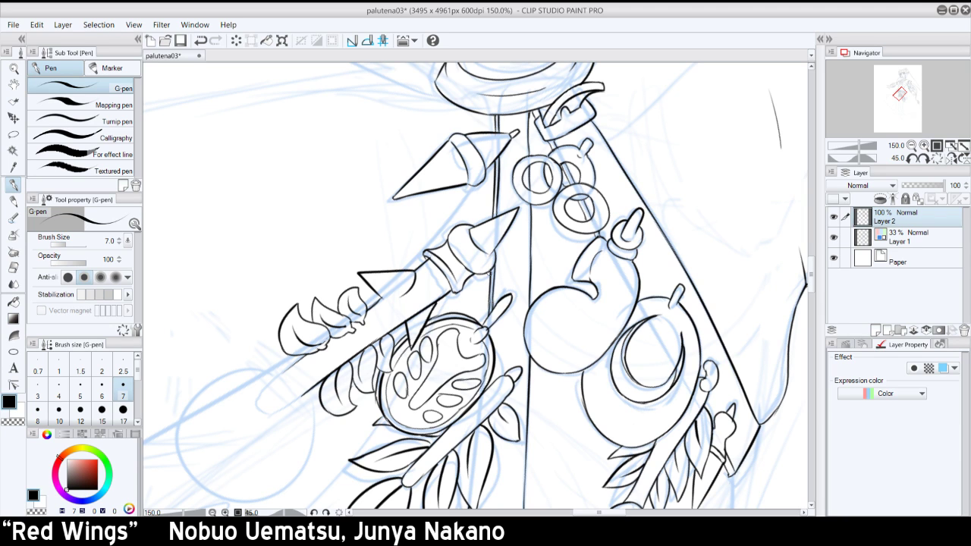
- Refine the cloth's second edge line where it passes behind the carved oval pendant
{"action": "left_click", "coordinate": [937, 159]}
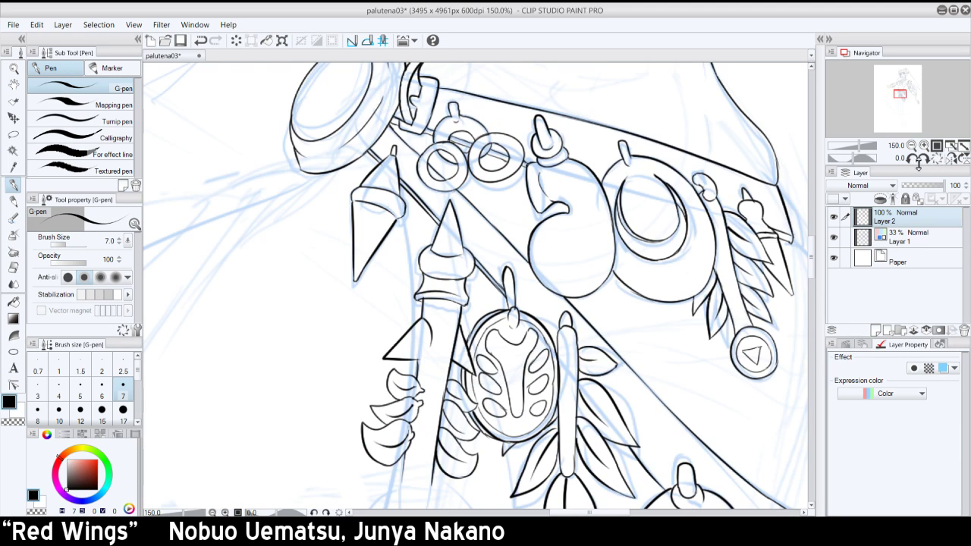
{"action": "left_click", "coordinate": [923, 160]}
{"action": "left_click_drag", "start_coordinate": [901, 94], "coordinate": [900, 94]}
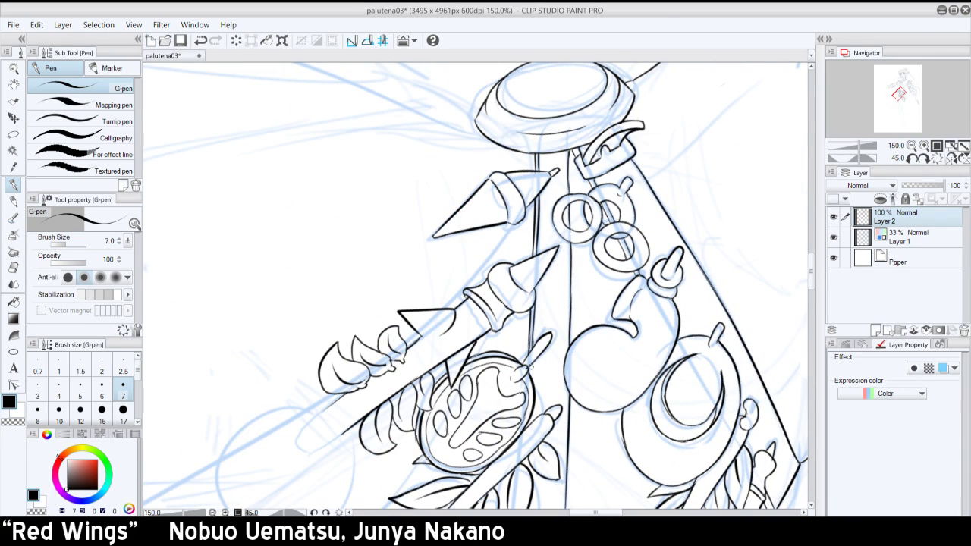
{"action": "key", "text": "ctrl+z"}
{"action": "key", "text": "ctrl+z"}
{"action": "left_click_drag", "start_coordinate": [531, 363], "coordinate": [533, 381]}
{"action": "left_click_drag", "start_coordinate": [899, 96], "coordinate": [903, 98]}
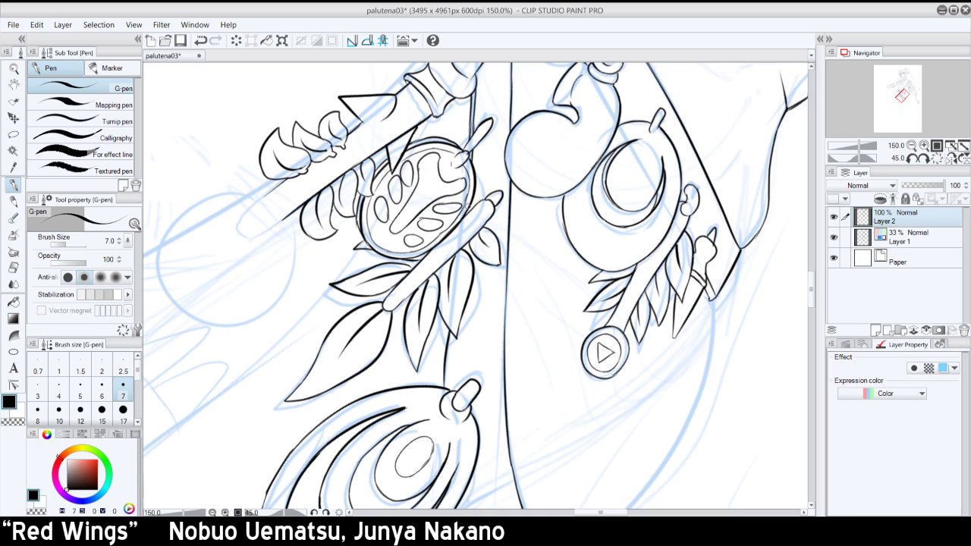
{"action": "key", "text": "ctrl+z"}
{"action": "left_click_drag", "start_coordinate": [472, 210], "coordinate": [464, 215]}
- Extend the cloth's second edge line from the leaves to the large pendant and resume it at the hem beyond
{"action": "left_click_drag", "start_coordinate": [447, 328], "coordinate": [439, 386]}
{"action": "key", "text": "ctrl+z"}
{"action": "left_click_drag", "start_coordinate": [447, 327], "coordinate": [439, 386]}
{"action": "left_click", "coordinate": [936, 157]}
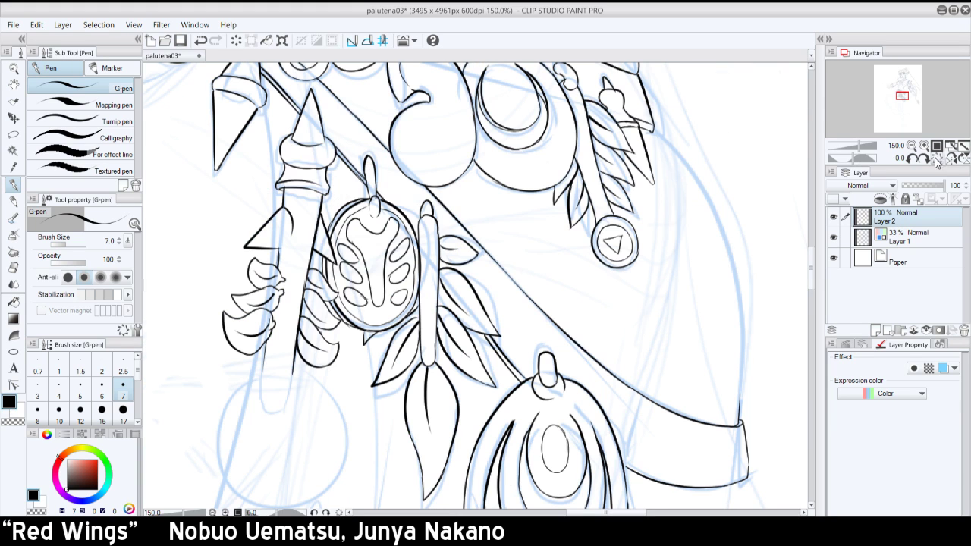
{"action": "left_click_drag", "start_coordinate": [902, 105], "coordinate": [904, 107]}
{"action": "left_click_drag", "start_coordinate": [486, 305], "coordinate": [513, 314]}
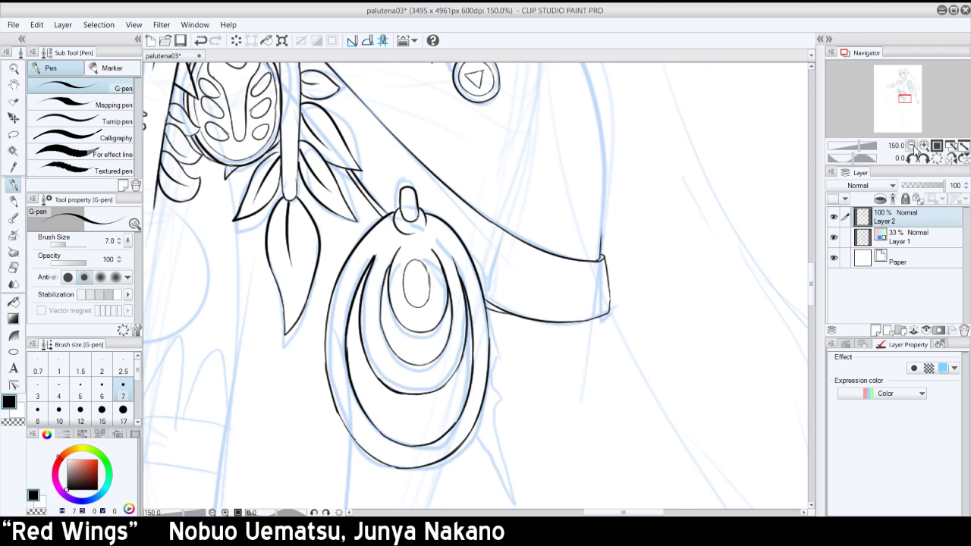
- Check the whole figure's line art with the Layer 1 sketch briefly hidden, and save the drawing
{"action": "left_click", "coordinate": [912, 145]}
{"action": "left_click", "coordinate": [912, 145]}
{"action": "left_click", "coordinate": [912, 144]}
{"action": "left_click", "coordinate": [911, 145]}
{"action": "left_click", "coordinate": [834, 238]}
{"action": "mouse_move", "coordinate": [905, 100]}
{"action": "left_mouse_down"}
{"action": "mouse_move", "coordinate": [898, 112]}
{"action": "mouse_move", "coordinate": [895, 96]}
{"action": "mouse_move", "coordinate": [914, 85]}
{"action": "left_mouse_up"}
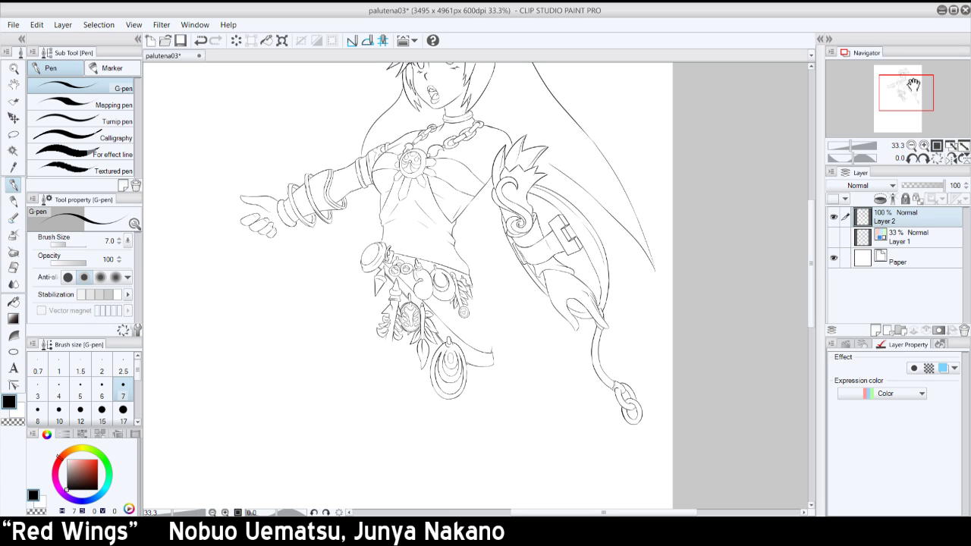
{"action": "left_click", "coordinate": [834, 237]}
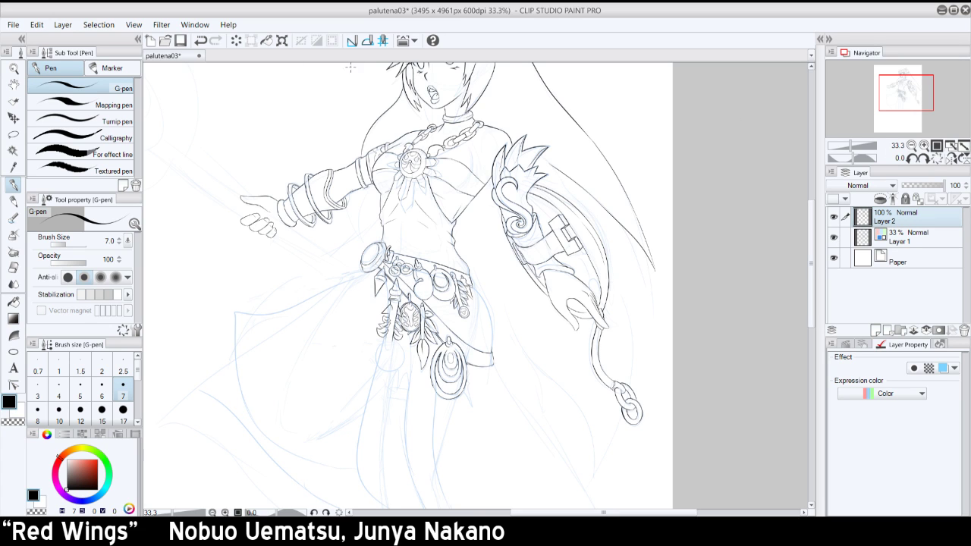
{"action": "left_click", "coordinate": [181, 41]}
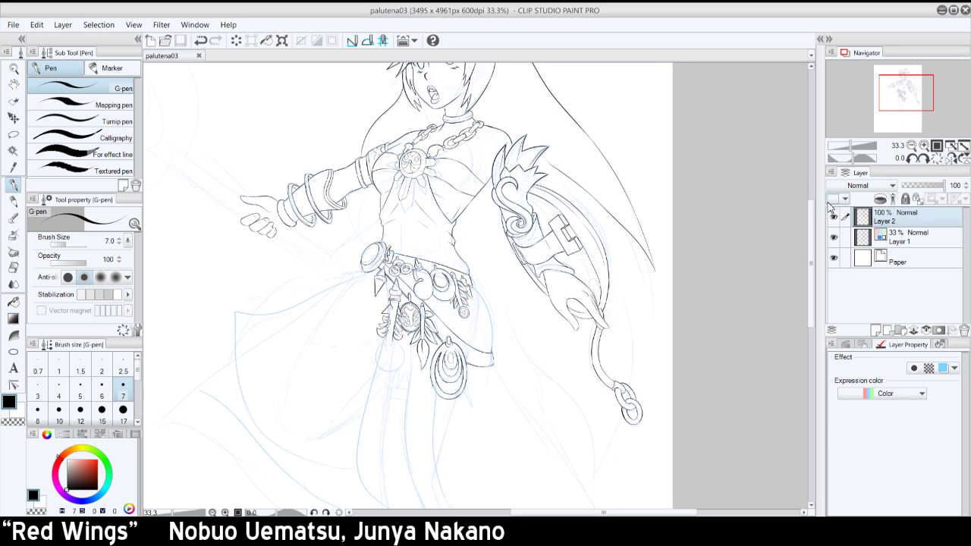
- Ink the hip cloth's outer curved edge from beneath the feather ornament down to the hem band, redoing the stroke until it is smooth
{"action": "left_click", "coordinate": [924, 145]}
{"action": "left_click", "coordinate": [924, 145]}
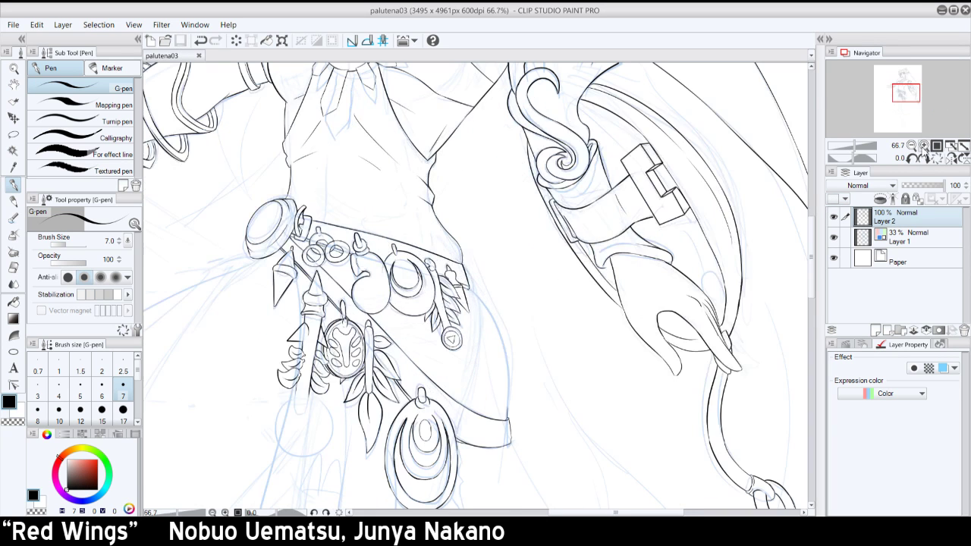
{"action": "left_click", "coordinate": [951, 158]}
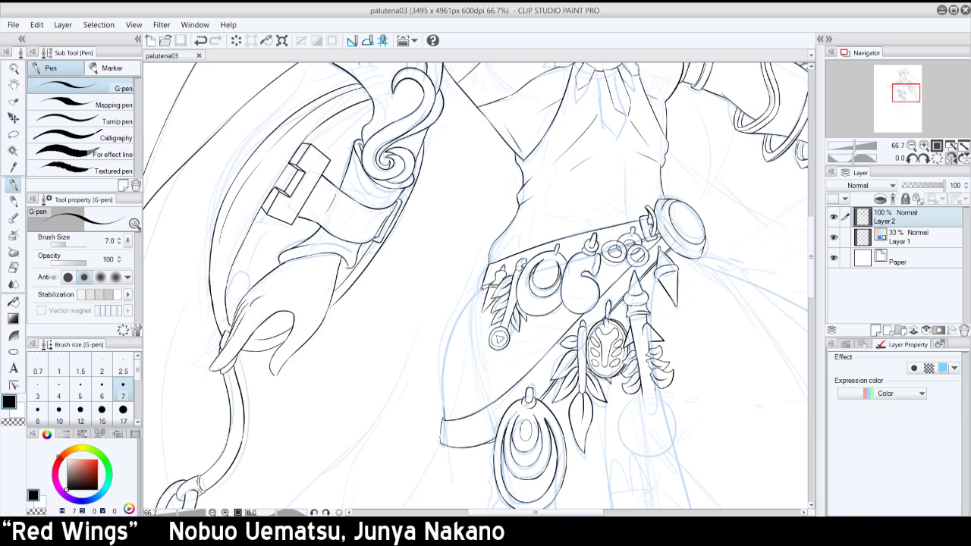
{"action": "left_click_drag", "start_coordinate": [482, 289], "coordinate": [441, 369]}
{"action": "key", "text": "ctrl+z"}
{"action": "mouse_move", "coordinate": [443, 419]}
{"action": "left_mouse_down"}
{"action": "mouse_move", "coordinate": [475, 293]}
{"action": "mouse_move", "coordinate": [445, 353]}
{"action": "left_mouse_up"}
{"action": "key", "text": "ctrl+z"}
{"action": "left_click", "coordinate": [924, 144]}
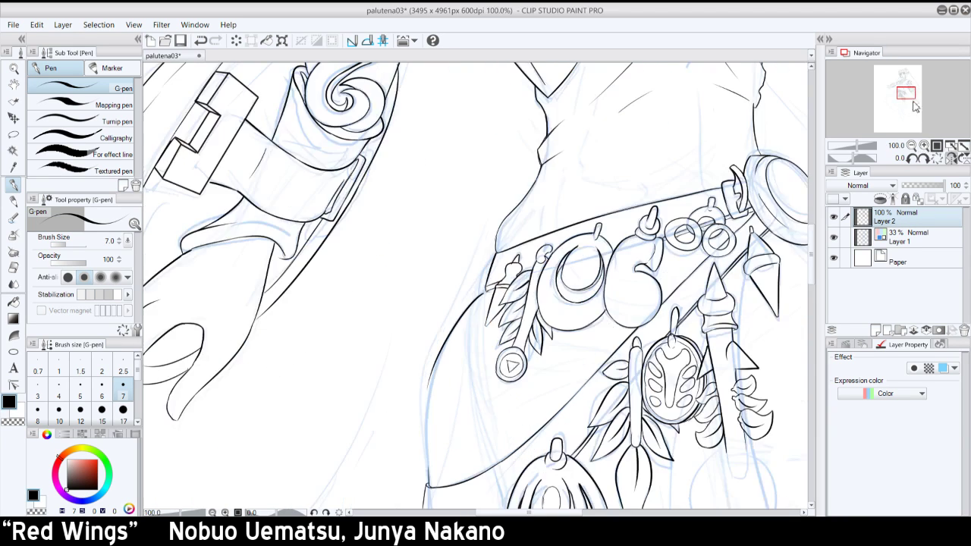
{"action": "mouse_move", "coordinate": [914, 106]}
{"action": "left_mouse_down"}
{"action": "mouse_move", "coordinate": [919, 120]}
{"action": "mouse_move", "coordinate": [917, 108]}
{"action": "left_mouse_up"}
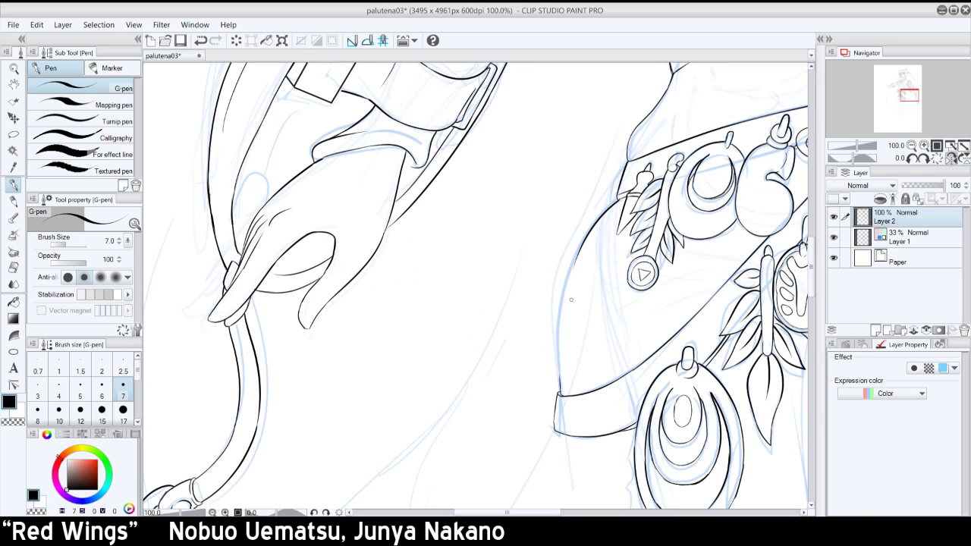
{"action": "key", "text": "ctrl+z"}
{"action": "left_click_drag", "start_coordinate": [617, 201], "coordinate": [565, 311]}
{"action": "key", "text": "ctrl+z"}
{"action": "mouse_move", "coordinate": [619, 199]}
{"action": "left_mouse_down"}
{"action": "mouse_move", "coordinate": [563, 289]}
{"action": "mouse_move", "coordinate": [564, 351]}
{"action": "left_mouse_up"}
{"action": "left_click_drag", "start_coordinate": [559, 396], "coordinate": [569, 267]}
{"action": "key", "text": "ctrl+z"}
{"action": "key", "text": "ctrl+z"}
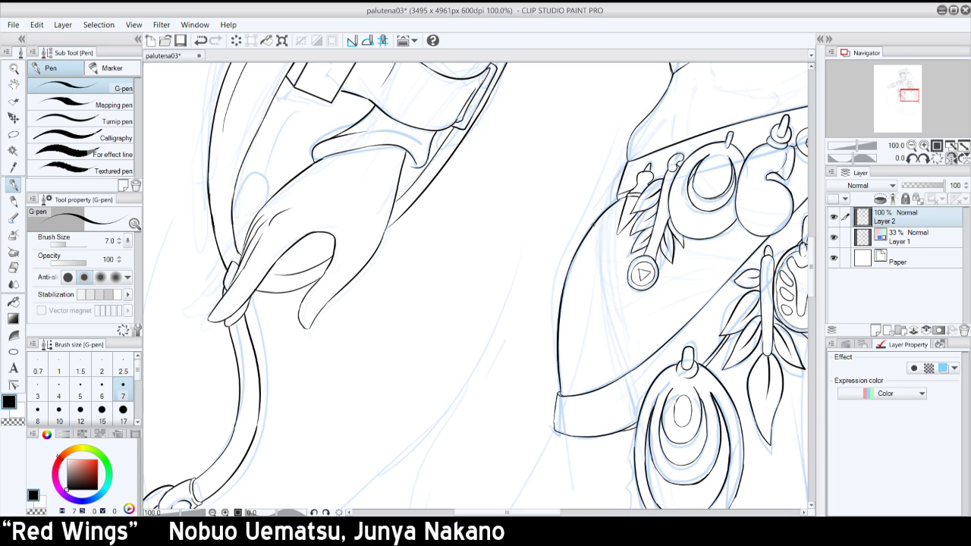
- Ink the flowing skirt's upper edge as one long curve from beneath the round belt disc out to the sketched corner, retrying until clean
{"action": "left_click", "coordinate": [938, 158]}
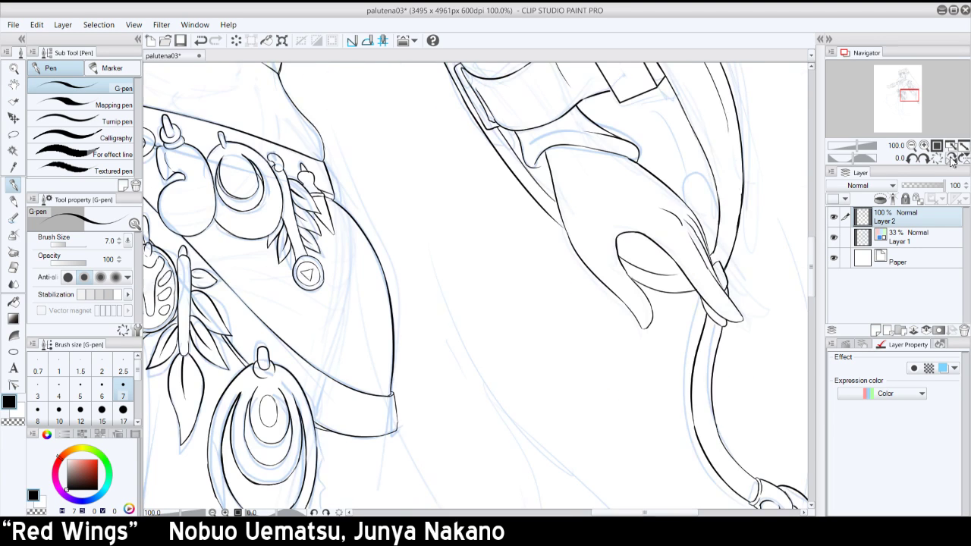
{"action": "left_click_drag", "start_coordinate": [907, 96], "coordinate": [896, 97]}
{"action": "left_click", "coordinate": [912, 158]}
{"action": "left_click", "coordinate": [911, 158]}
{"action": "left_click", "coordinate": [912, 157]}
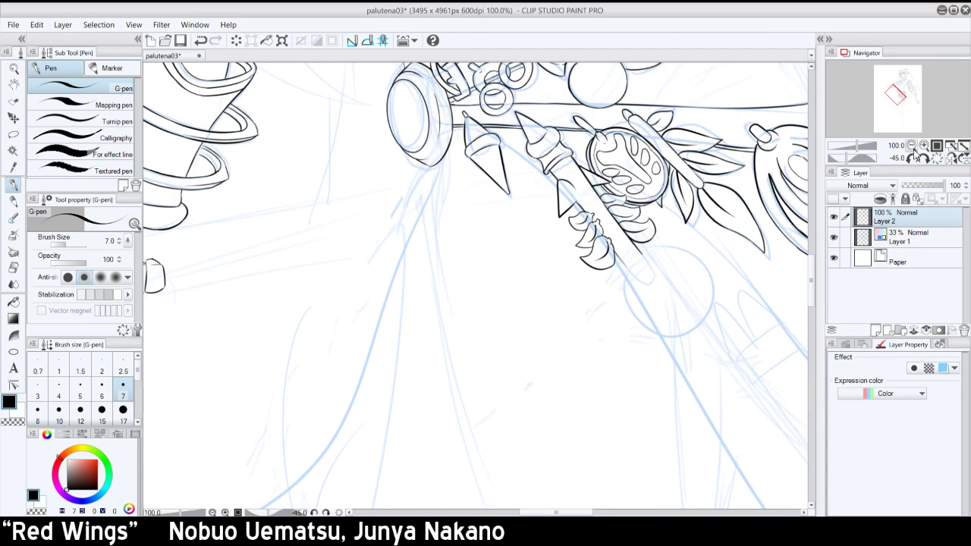
{"action": "left_click", "coordinate": [911, 145]}
{"action": "left_click", "coordinate": [912, 146]}
{"action": "left_click", "coordinate": [925, 158]}
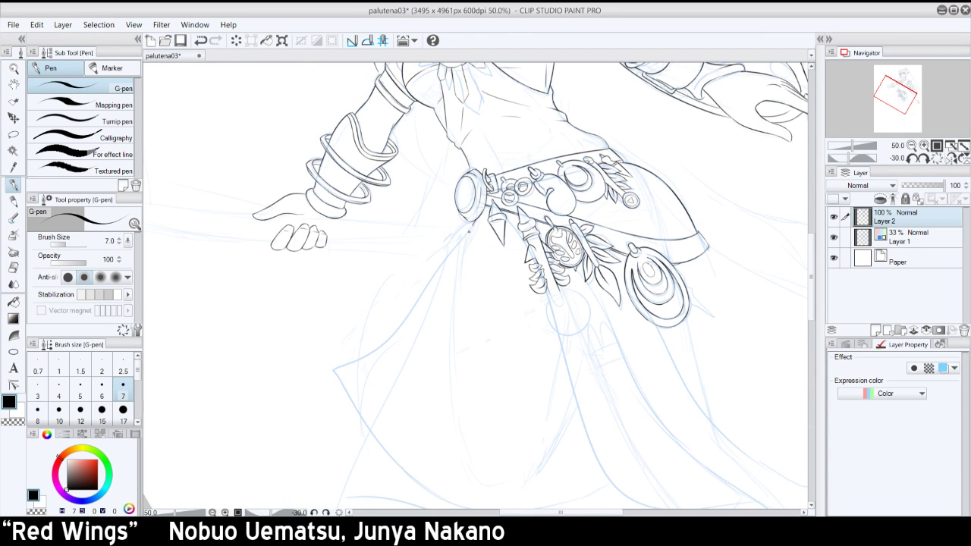
{"action": "mouse_move", "coordinate": [472, 225]}
{"action": "left_mouse_down"}
{"action": "mouse_move", "coordinate": [369, 345]}
{"action": "mouse_move", "coordinate": [317, 372]}
{"action": "left_mouse_up"}
{"action": "key", "text": "ctrl+z"}
{"action": "mouse_move", "coordinate": [470, 225]}
{"action": "left_mouse_down"}
{"action": "mouse_move", "coordinate": [401, 329]}
{"action": "mouse_move", "coordinate": [341, 365]}
{"action": "left_mouse_up"}
{"action": "key", "text": "ctrl+z"}
{"action": "mouse_move", "coordinate": [474, 222]}
{"action": "left_mouse_down"}
{"action": "mouse_move", "coordinate": [355, 368]}
{"action": "mouse_move", "coordinate": [332, 379]}
{"action": "left_mouse_up"}
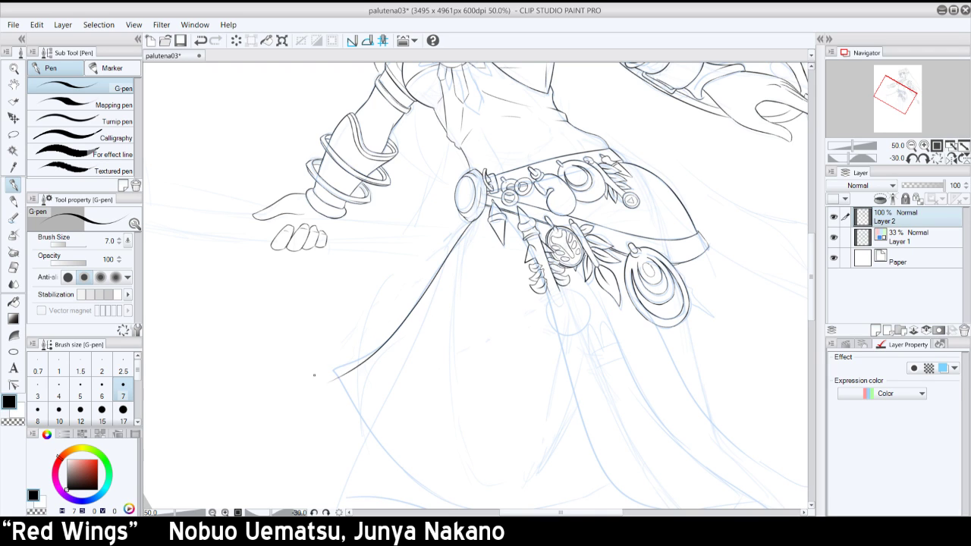
{"action": "key", "text": "ctrl+z"}
{"action": "mouse_move", "coordinate": [469, 227]}
{"action": "left_mouse_down"}
{"action": "mouse_move", "coordinate": [423, 297]}
{"action": "mouse_move", "coordinate": [335, 373]}
{"action": "left_mouse_up"}
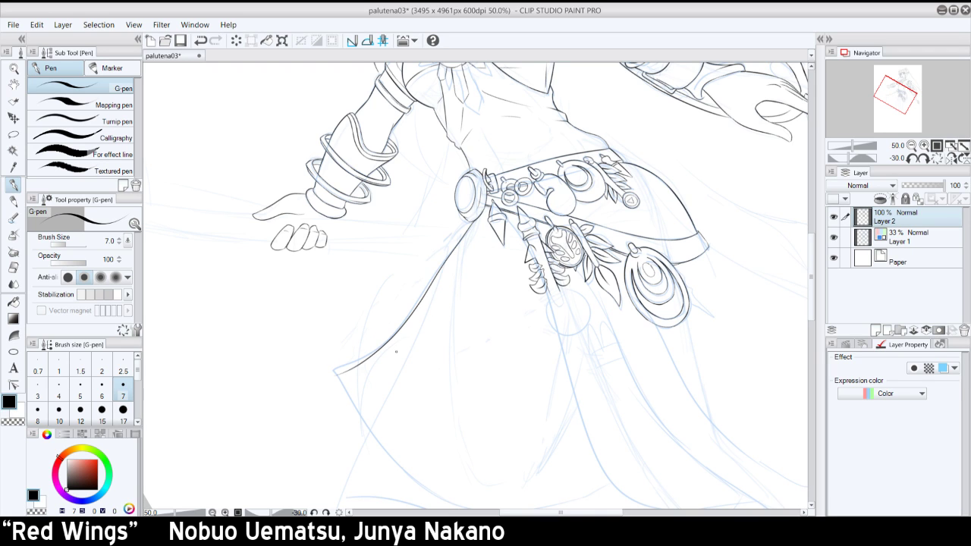
{"action": "key", "text": "ctrl+z"}
{"action": "left_click_drag", "start_coordinate": [471, 222], "coordinate": [352, 351]}
{"action": "key", "text": "ctrl+z"}
{"action": "mouse_move", "coordinate": [472, 221]}
{"action": "left_mouse_down"}
{"action": "mouse_move", "coordinate": [452, 258]}
{"action": "mouse_move", "coordinate": [332, 368]}
{"action": "left_mouse_up"}
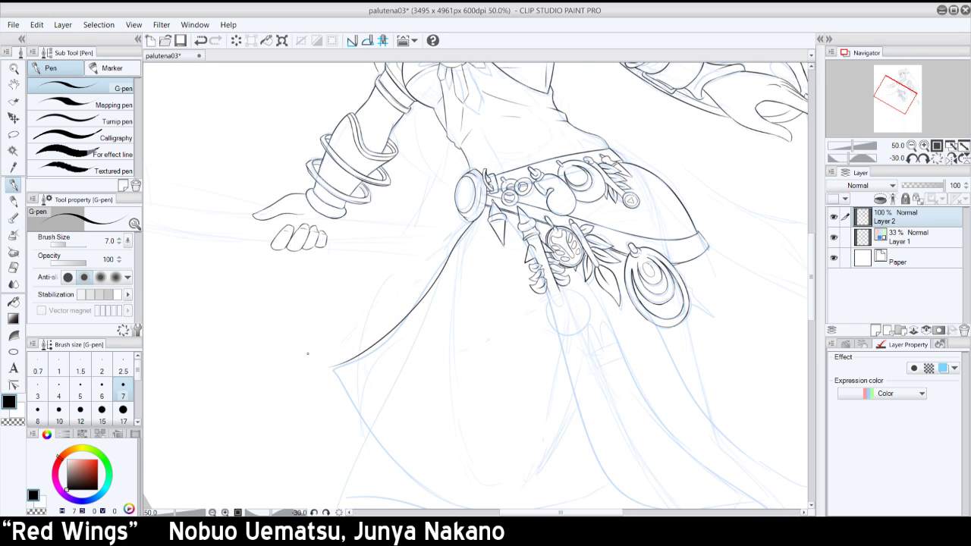
- Ink the skirt's outer side edge, curving from the far corner down toward the bottom hem
{"action": "left_click", "coordinate": [936, 159]}
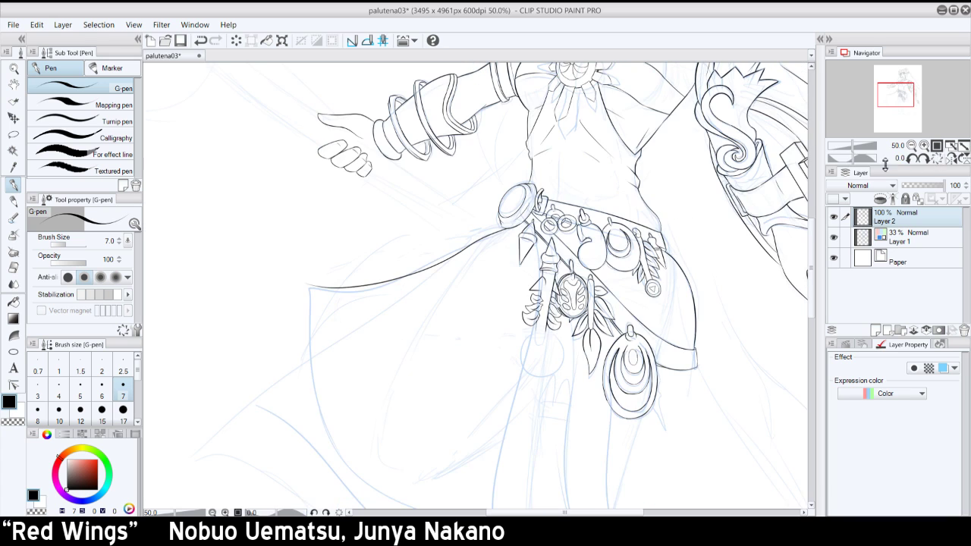
{"action": "left_click_drag", "start_coordinate": [311, 292], "coordinate": [416, 487]}
{"action": "key", "text": "ctrl+z"}
{"action": "mouse_move", "coordinate": [307, 286]}
{"action": "left_mouse_down"}
{"action": "mouse_move", "coordinate": [315, 331]}
{"action": "mouse_move", "coordinate": [385, 478]}
{"action": "left_mouse_up"}
{"action": "key", "text": "ctrl+z"}
{"action": "left_click_drag", "start_coordinate": [907, 101], "coordinate": [905, 108]}
{"action": "left_click", "coordinate": [919, 160]}
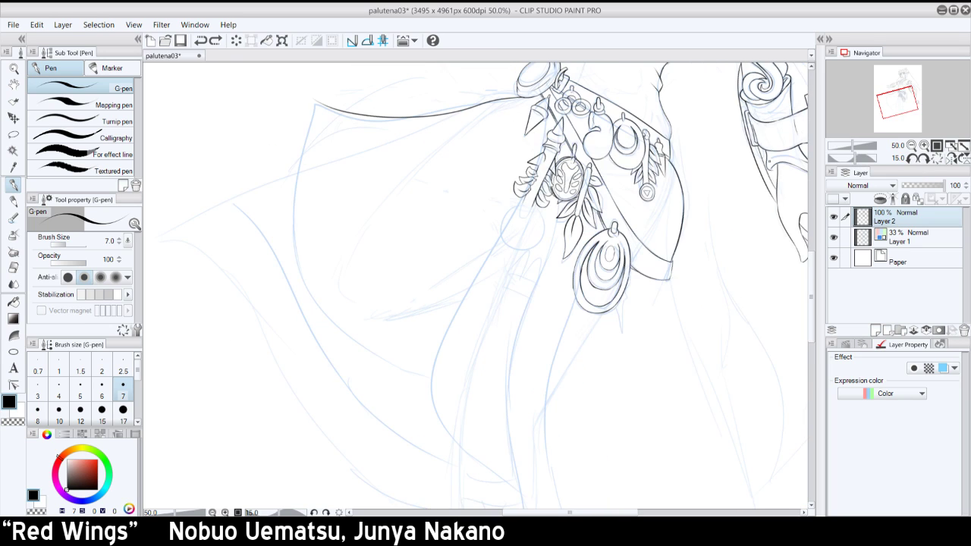
{"action": "left_click_drag", "start_coordinate": [311, 121], "coordinate": [407, 382]}
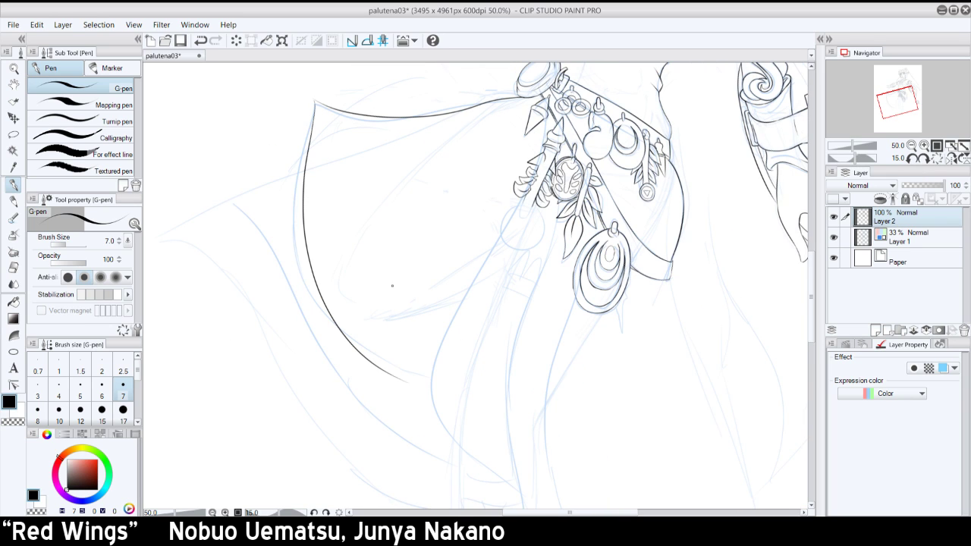
- Extend the skirt's outer edge along the bottom hem until it meets the sketched front cloth panel
{"action": "left_click", "coordinate": [922, 159]}
{"action": "left_click", "coordinate": [922, 159]}
{"action": "left_click", "coordinate": [922, 159]}
{"action": "left_click", "coordinate": [923, 160]}
{"action": "left_click_drag", "start_coordinate": [354, 244], "coordinate": [358, 300]}
{"action": "key", "text": "ctrl+z"}
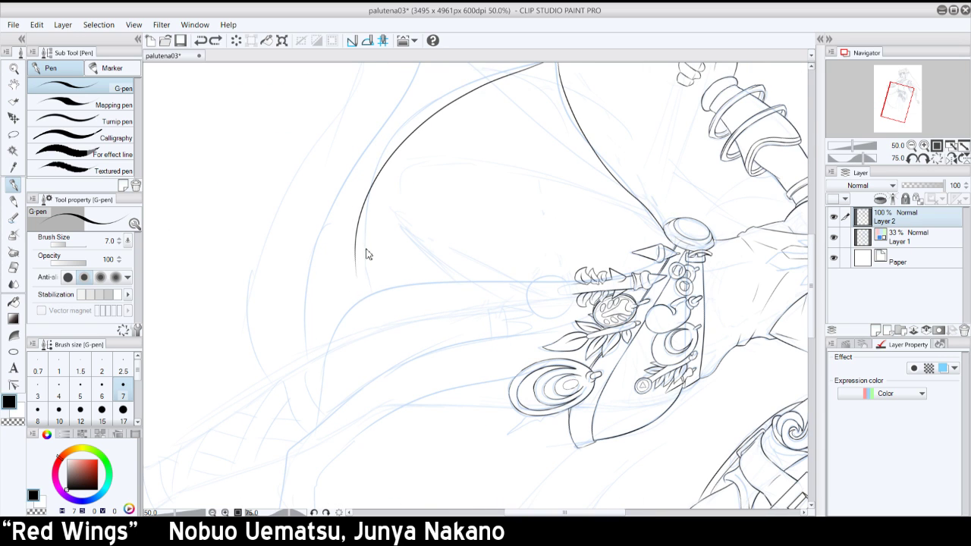
{"action": "left_click_drag", "start_coordinate": [355, 245], "coordinate": [360, 300]}
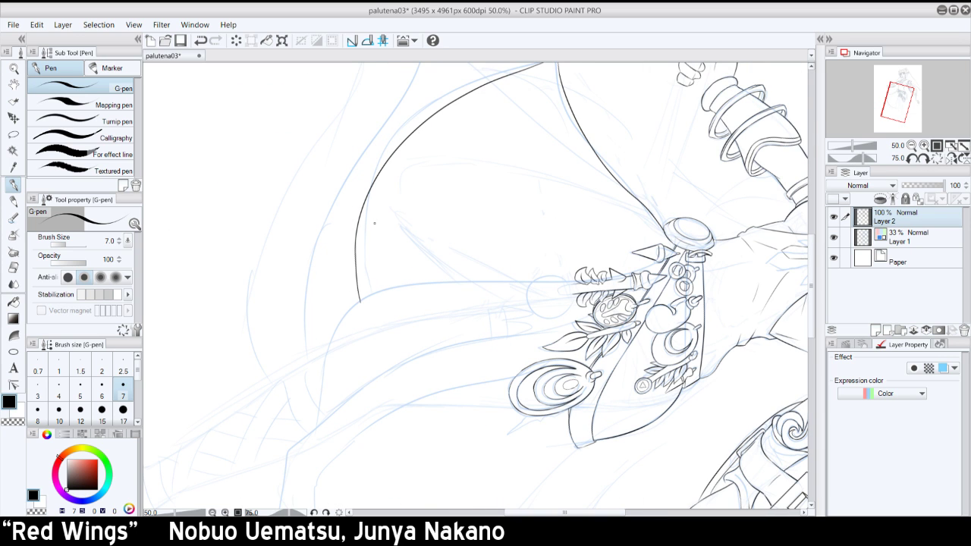
- Ink the rounded lower end of the spiked rod ornament hanging from the belt
{"action": "left_click", "coordinate": [938, 159]}
{"action": "left_click", "coordinate": [913, 145]}
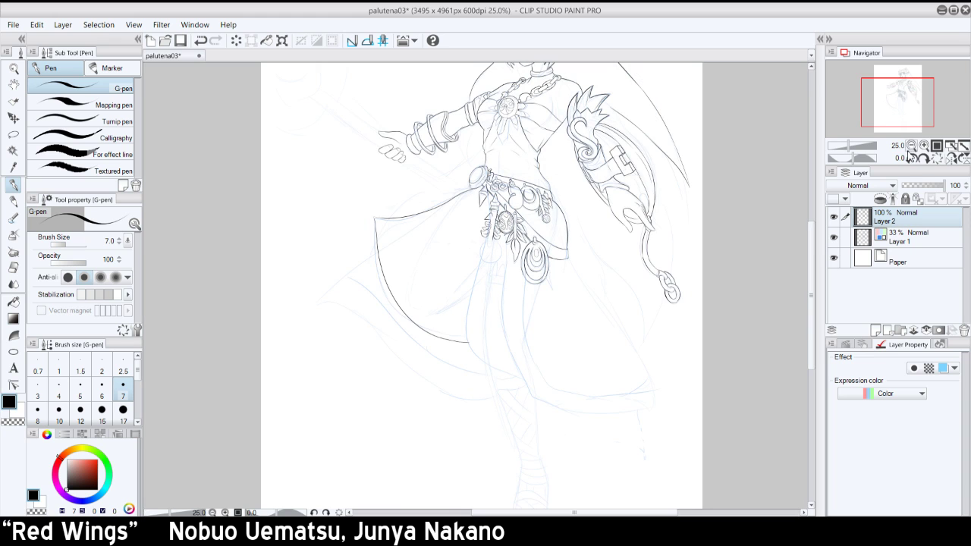
{"action": "left_click", "coordinate": [924, 145]}
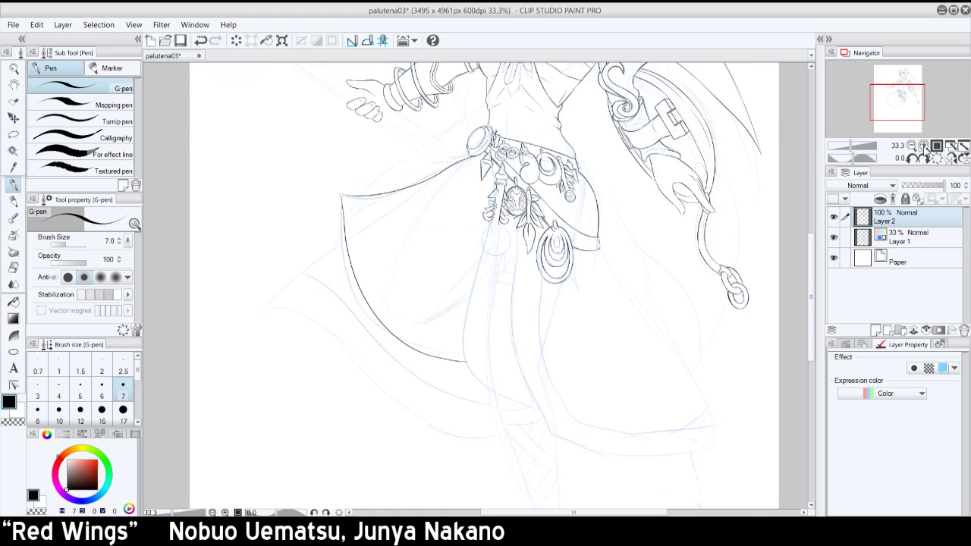
{"action": "left_click", "coordinate": [924, 145]}
{"action": "left_click_drag", "start_coordinate": [900, 104], "coordinate": [896, 99]}
{"action": "left_click_drag", "start_coordinate": [562, 268], "coordinate": [572, 291]}
{"action": "key", "text": "ctrl+z"}
{"action": "key", "text": "ctrl+z"}
{"action": "key", "text": "ctrl+z"}
{"action": "key", "text": "ctrl+z"}
{"action": "key", "text": "ctrl+z"}
{"action": "left_click_drag", "start_coordinate": [572, 292], "coordinate": [557, 333]}
{"action": "key", "text": "ctrl+z"}
{"action": "key", "text": "ctrl+z"}
{"action": "key", "text": "ctrl+z"}
{"action": "key", "text": "ctrl+z"}
{"action": "key", "text": "ctrl+z"}
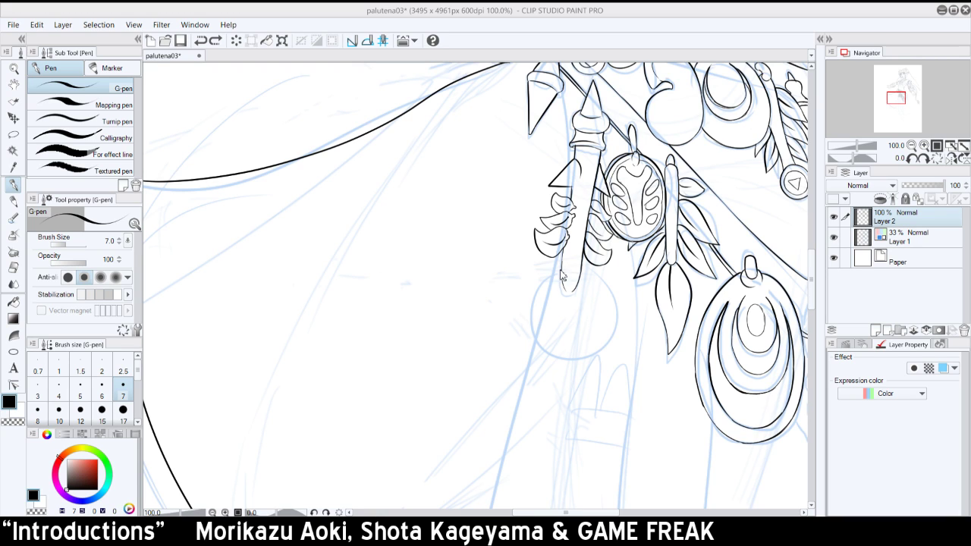
- Ink the upper arcs of the disc hanging from the spiked rod, one on each side of the rod's tip
{"action": "left_click_drag", "start_coordinate": [562, 264], "coordinate": [531, 318]}
{"action": "key", "text": "ctrl+z"}
{"action": "left_click_drag", "start_coordinate": [560, 270], "coordinate": [534, 322]}
{"action": "key", "text": "ctrl+z"}
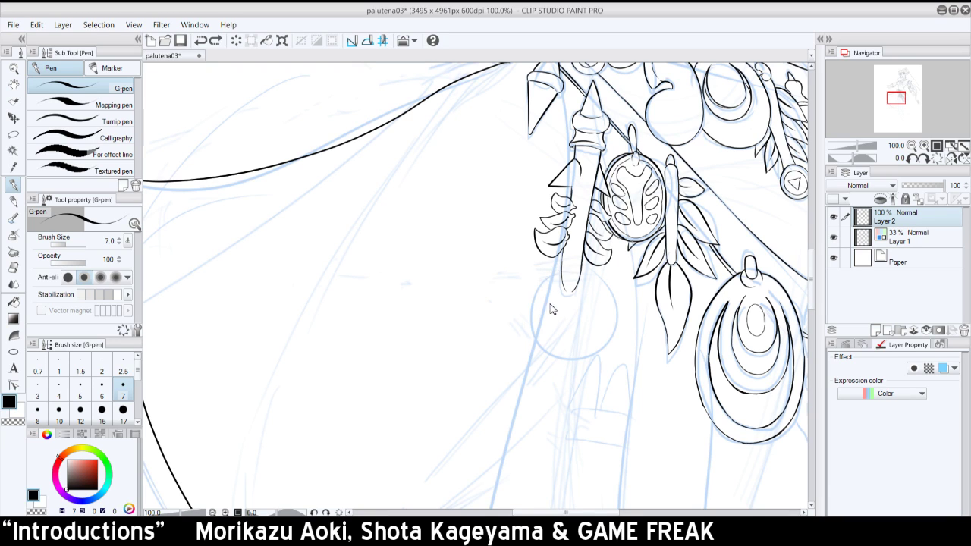
{"action": "key", "text": "ctrl+z"}
{"action": "mouse_move", "coordinate": [561, 271]}
{"action": "left_mouse_down"}
{"action": "mouse_move", "coordinate": [543, 344]}
{"action": "mouse_move", "coordinate": [535, 305]}
{"action": "mouse_move", "coordinate": [549, 347]}
{"action": "mouse_move", "coordinate": [535, 316]}
{"action": "mouse_move", "coordinate": [556, 350]}
{"action": "left_mouse_up"}
{"action": "key", "text": "ctrl+z"}
{"action": "key", "text": "ctrl+z"}
{"action": "mouse_move", "coordinate": [580, 272]}
{"action": "left_mouse_down"}
{"action": "mouse_move", "coordinate": [568, 294]}
{"action": "mouse_move", "coordinate": [575, 289]}
{"action": "mouse_move", "coordinate": [569, 294]}
{"action": "mouse_move", "coordinate": [598, 316]}
{"action": "left_mouse_up"}
{"action": "key", "text": "ctrl+z"}
{"action": "key", "text": "ctrl+z"}
{"action": "key", "text": "ctrl+z"}
{"action": "left_click_drag", "start_coordinate": [581, 271], "coordinate": [596, 320]}
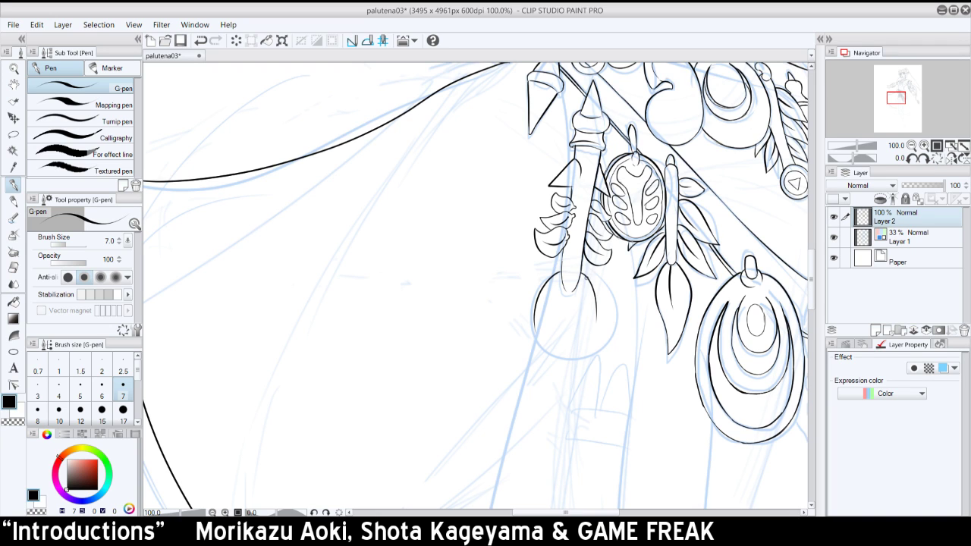
- Redraw the disc's inner side arc in mirrored view and carry the outline around the underside
{"action": "left_click", "coordinate": [950, 157]}
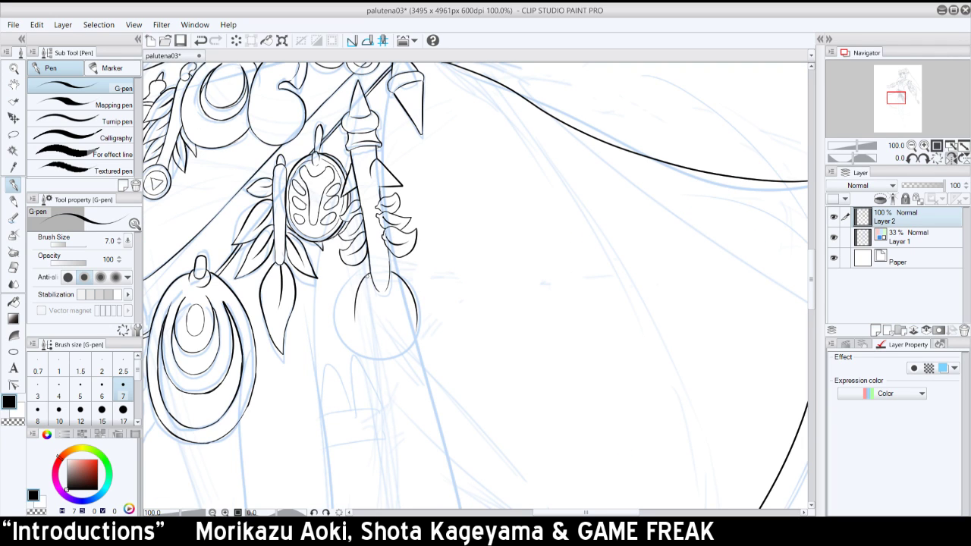
{"action": "key", "text": "ctrl+z"}
{"action": "left_click_drag", "start_coordinate": [370, 270], "coordinate": [355, 340]}
{"action": "key", "text": "ctrl+z"}
{"action": "left_click_drag", "start_coordinate": [370, 270], "coordinate": [357, 340]}
{"action": "key", "text": "ctrl+z"}
{"action": "left_click_drag", "start_coordinate": [370, 270], "coordinate": [355, 340]}
{"action": "key", "text": "ctrl+z"}
{"action": "mouse_move", "coordinate": [370, 270]}
{"action": "left_mouse_down"}
{"action": "mouse_move", "coordinate": [352, 340]}
{"action": "mouse_move", "coordinate": [383, 355]}
{"action": "mouse_move", "coordinate": [414, 343]}
{"action": "left_mouse_up"}
{"action": "key", "text": "ctrl+z"}
{"action": "key", "text": "ctrl+z"}
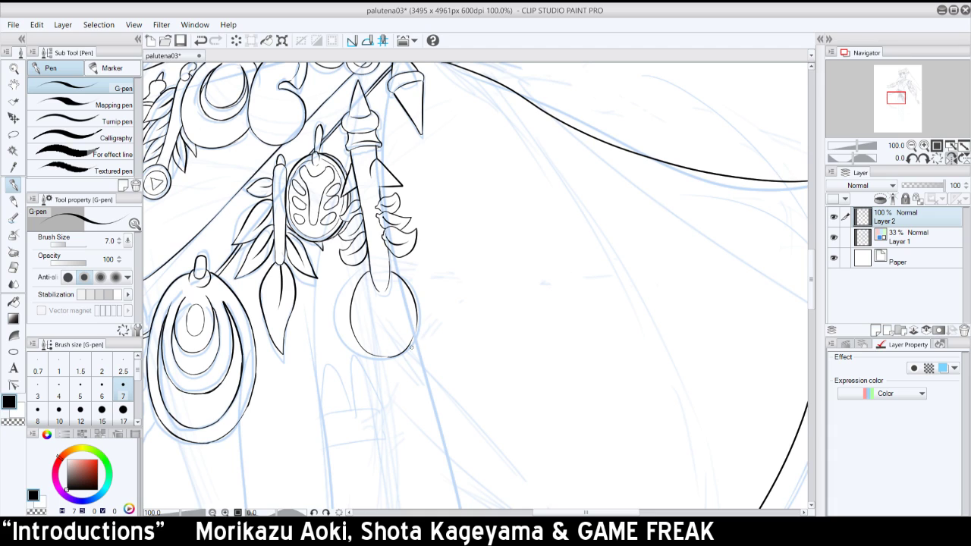
- Close the remaining gap in the disc outline's lower edge and compare the result in the level view
{"action": "key", "text": "ctrl+z"}
{"action": "key", "text": "ctrl+y"}
{"action": "key", "text": "ctrl+z"}
{"action": "key", "text": "ctrl+y"}
{"action": "left_click", "coordinate": [924, 158]}
{"action": "left_click", "coordinate": [923, 159]}
{"action": "left_click", "coordinate": [924, 159]}
{"action": "left_click", "coordinate": [923, 158]}
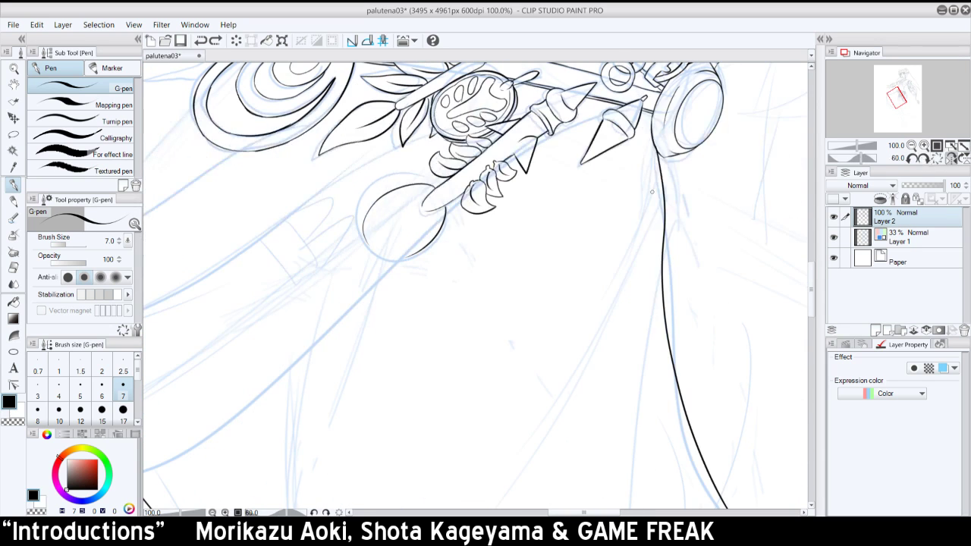
{"action": "left_click_drag", "start_coordinate": [366, 241], "coordinate": [397, 257]}
{"action": "key", "text": "ctrl+z"}
{"action": "key", "text": "ctrl+z"}
{"action": "left_click", "coordinate": [933, 157]}
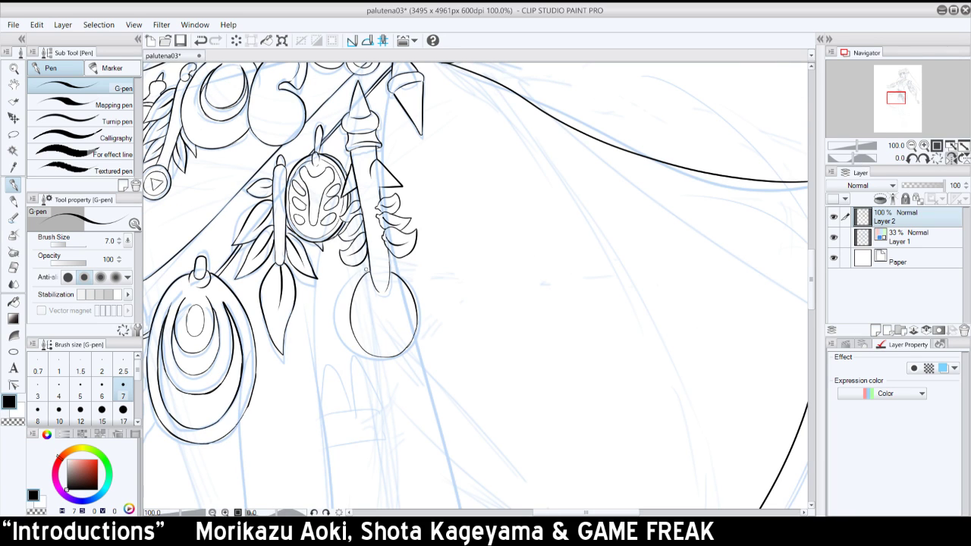
- Ink the lower part of a second rim curve beside the disc to give it thickness
{"action": "key", "text": "ctrl+z"}
{"action": "mouse_move", "coordinate": [370, 272]}
{"action": "left_mouse_down"}
{"action": "mouse_move", "coordinate": [355, 279]}
{"action": "mouse_move", "coordinate": [345, 332]}
{"action": "left_mouse_up"}
{"action": "key", "text": "ctrl+z"}
{"action": "left_click_drag", "start_coordinate": [370, 272], "coordinate": [354, 327]}
{"action": "key", "text": "ctrl+z"}
{"action": "left_click_drag", "start_coordinate": [370, 275], "coordinate": [362, 331]}
{"action": "key", "text": "ctrl+z"}
{"action": "mouse_move", "coordinate": [370, 272]}
{"action": "left_mouse_down"}
{"action": "mouse_move", "coordinate": [351, 290]}
{"action": "mouse_move", "coordinate": [348, 337]}
{"action": "mouse_move", "coordinate": [370, 363]}
{"action": "mouse_move", "coordinate": [356, 357]}
{"action": "mouse_move", "coordinate": [343, 303]}
{"action": "left_mouse_up"}
{"action": "key", "text": "ctrl+z"}
{"action": "key", "text": "ctrl+z"}
{"action": "key", "text": "ctrl+z"}
{"action": "mouse_move", "coordinate": [374, 357]}
{"action": "left_mouse_down"}
{"action": "mouse_move", "coordinate": [355, 351]}
{"action": "mouse_move", "coordinate": [340, 296]}
{"action": "left_mouse_up"}
{"action": "key", "text": "ctrl+z"}
{"action": "key", "text": "ctrl+z"}
{"action": "mouse_move", "coordinate": [361, 354]}
{"action": "left_mouse_down"}
{"action": "mouse_move", "coordinate": [343, 323]}
{"action": "mouse_move", "coordinate": [346, 267]}
{"action": "left_mouse_up"}
{"action": "key", "text": "ctrl+z"}
{"action": "key", "text": "ctrl+z"}
- Complete the disc's second rim curve up to the rod ornament
{"action": "left_click_drag", "start_coordinate": [343, 304], "coordinate": [367, 266]}
{"action": "key", "text": "ctrl+z"}
{"action": "left_click_drag", "start_coordinate": [344, 304], "coordinate": [369, 270]}
{"action": "key", "text": "ctrl+z"}
{"action": "left_click_drag", "start_coordinate": [344, 304], "coordinate": [368, 270]}
{"action": "key", "text": "ctrl+z"}
{"action": "left_click_drag", "start_coordinate": [344, 302], "coordinate": [368, 271]}
- Ink an inner ring inside the disc, following its outline on both sides of the rod's tip
{"action": "mouse_move", "coordinate": [367, 288]}
{"action": "left_mouse_down"}
{"action": "mouse_move", "coordinate": [380, 353]}
{"action": "mouse_move", "coordinate": [395, 343]}
{"action": "left_mouse_up"}
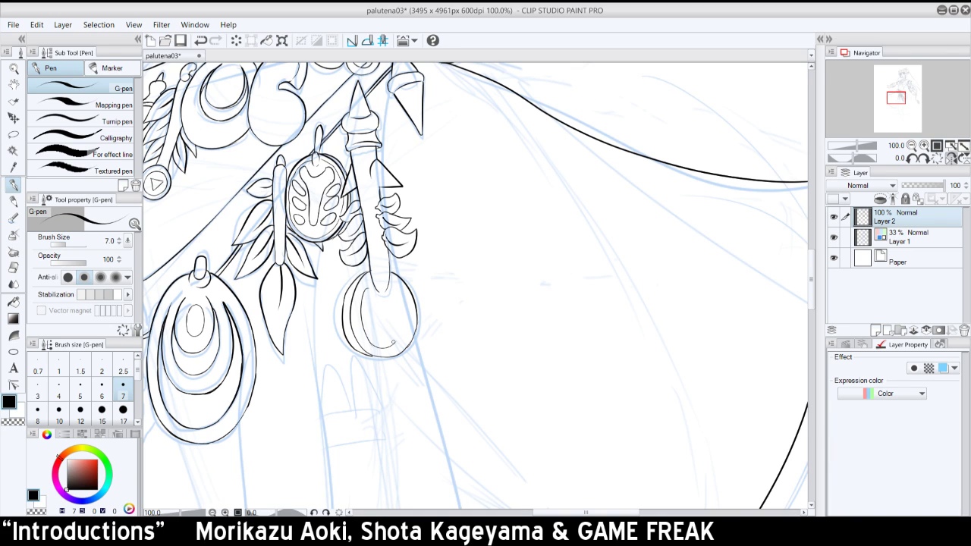
{"action": "key", "text": "ctrl+z"}
{"action": "key", "text": "ctrl+z"}
{"action": "mouse_move", "coordinate": [371, 284]}
{"action": "left_mouse_down"}
{"action": "mouse_move", "coordinate": [366, 320]}
{"action": "mouse_move", "coordinate": [378, 344]}
{"action": "mouse_move", "coordinate": [365, 327]}
{"action": "mouse_move", "coordinate": [386, 346]}
{"action": "mouse_move", "coordinate": [408, 334]}
{"action": "mouse_move", "coordinate": [395, 344]}
{"action": "left_mouse_up"}
{"action": "key", "text": "ctrl+z"}
{"action": "key", "text": "ctrl+z"}
{"action": "key", "text": "ctrl+z"}
{"action": "key", "text": "ctrl+z"}
{"action": "key", "text": "ctrl+z"}
{"action": "mouse_move", "coordinate": [390, 282]}
{"action": "left_mouse_down"}
{"action": "mouse_move", "coordinate": [402, 306]}
{"action": "mouse_move", "coordinate": [396, 288]}
{"action": "mouse_move", "coordinate": [398, 346]}
{"action": "left_mouse_up"}
{"action": "key", "text": "ctrl+z"}
{"action": "key", "text": "ctrl+z"}
{"action": "key", "text": "ctrl+z"}
- Ink a downward-pointing arrow emblem in the centre of the disc
{"action": "mouse_move", "coordinate": [374, 298]}
{"action": "left_mouse_down"}
{"action": "mouse_move", "coordinate": [389, 316]}
{"action": "mouse_move", "coordinate": [379, 301]}
{"action": "mouse_move", "coordinate": [386, 322]}
{"action": "mouse_move", "coordinate": [386, 339]}
{"action": "left_mouse_up"}
{"action": "key", "text": "ctrl+z"}
{"action": "key", "text": "ctrl+z"}
{"action": "key", "text": "ctrl+z"}
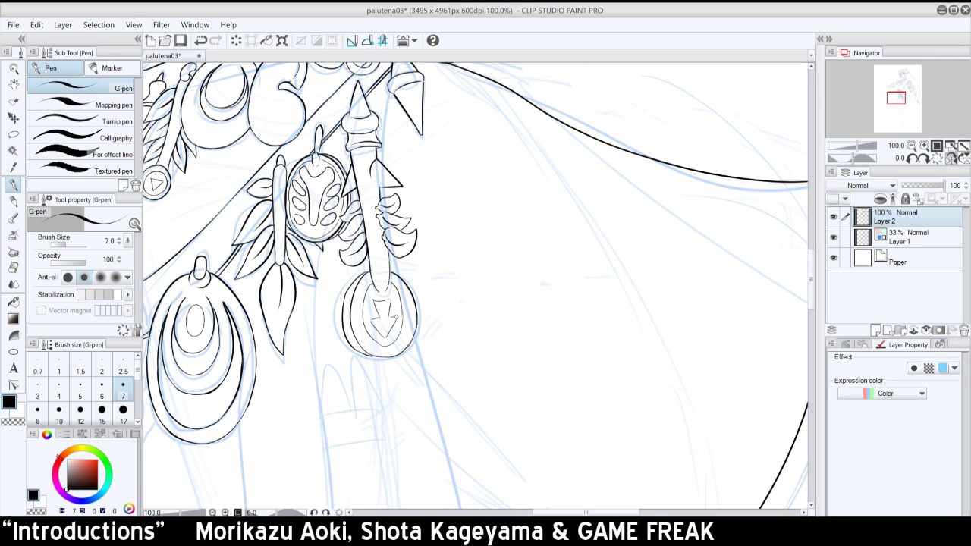
- Examine the new skirt edges and disc ornament with the Layer 1 sketch briefly hidden, and return to a close view of the belt ornaments
{"action": "left_click", "coordinate": [912, 145]}
{"action": "left_click", "coordinate": [912, 145]}
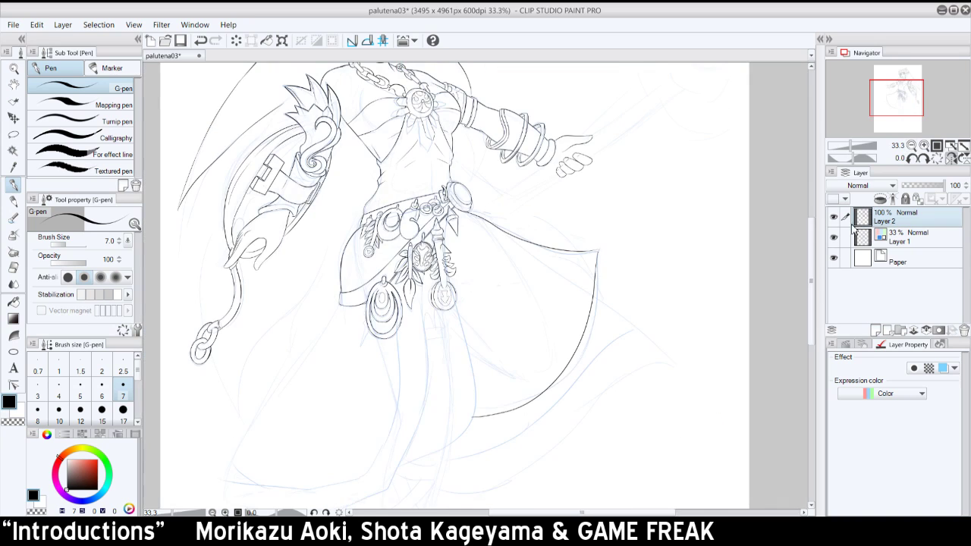
{"action": "left_click", "coordinate": [834, 238]}
{"action": "left_click", "coordinate": [951, 158]}
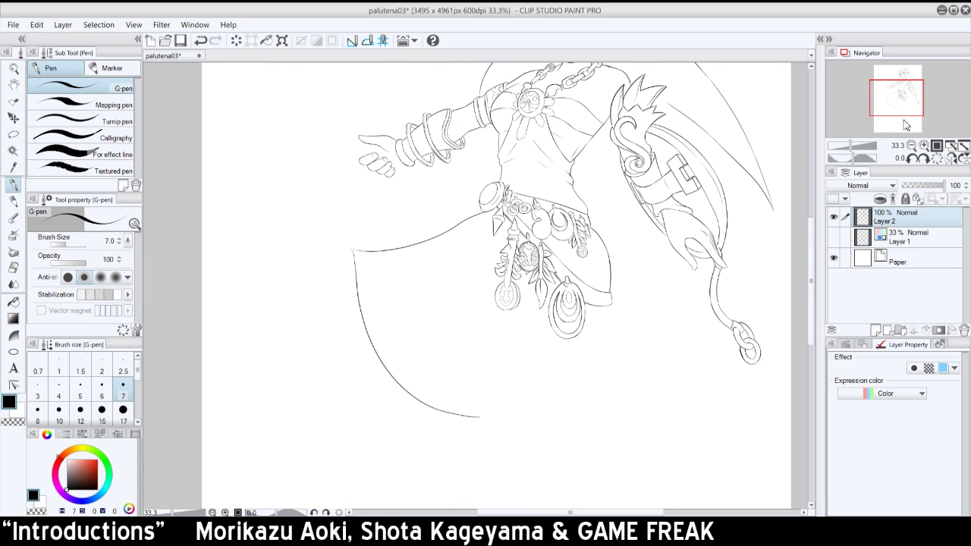
{"action": "left_click_drag", "start_coordinate": [903, 114], "coordinate": [903, 102]}
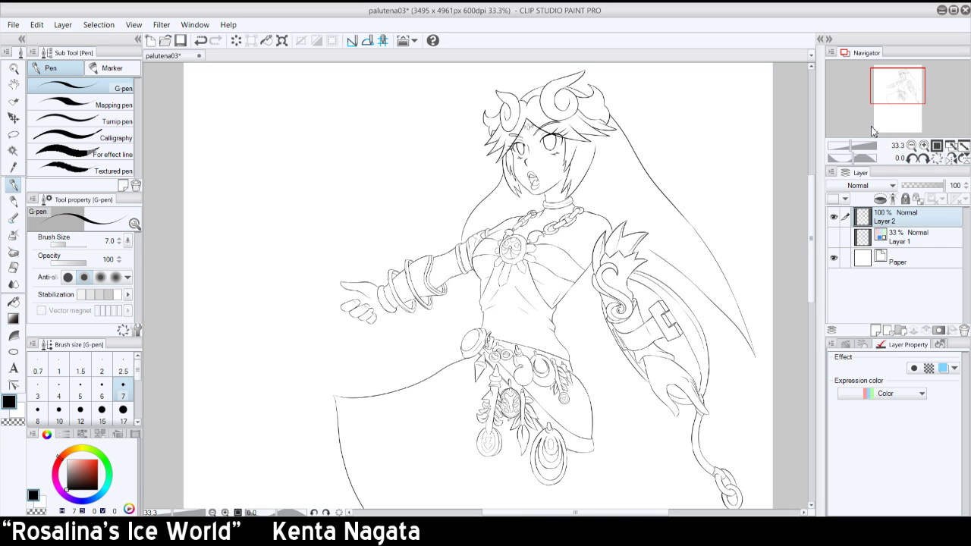
{"action": "left_click_drag", "start_coordinate": [894, 92], "coordinate": [899, 99]}
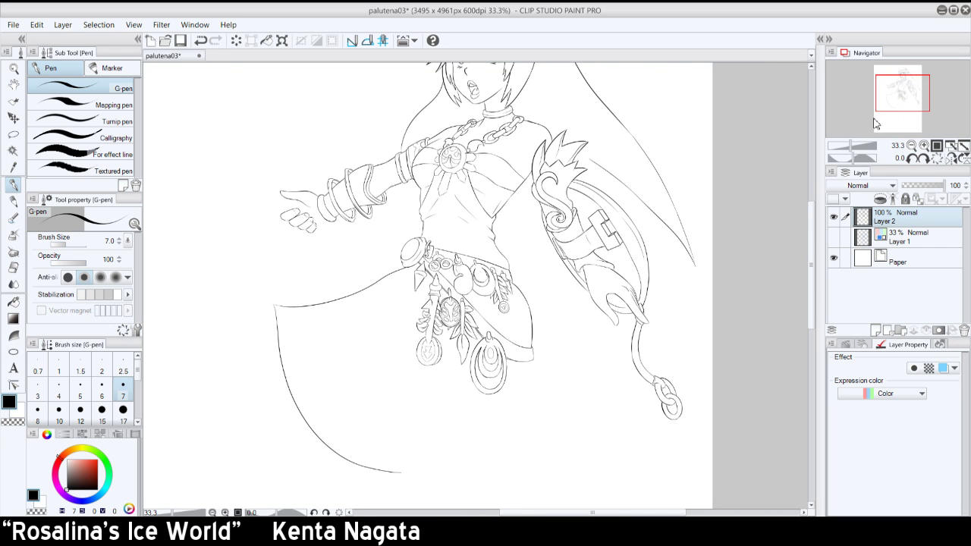
{"action": "left_click", "coordinate": [924, 145]}
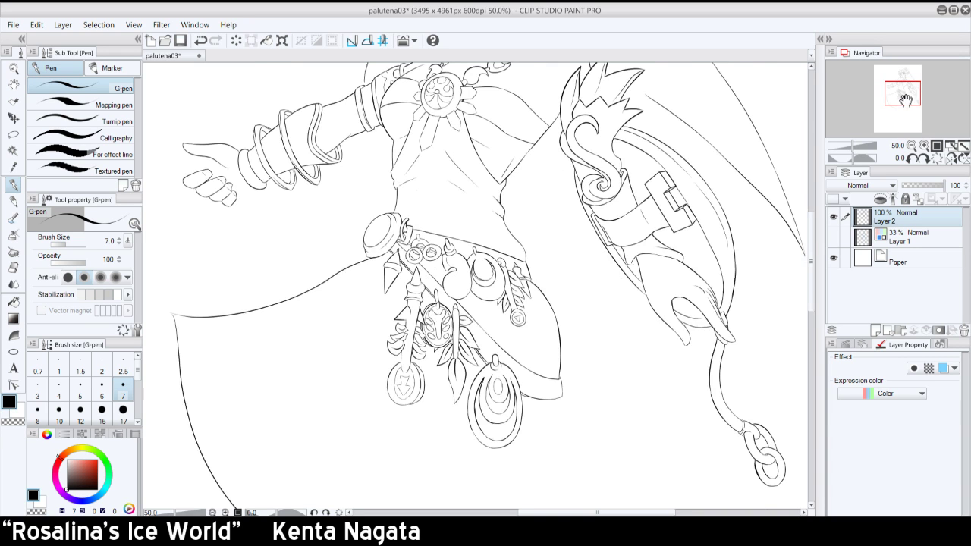
{"action": "left_click_drag", "start_coordinate": [905, 100], "coordinate": [901, 109]}
{"action": "left_click", "coordinate": [834, 237]}
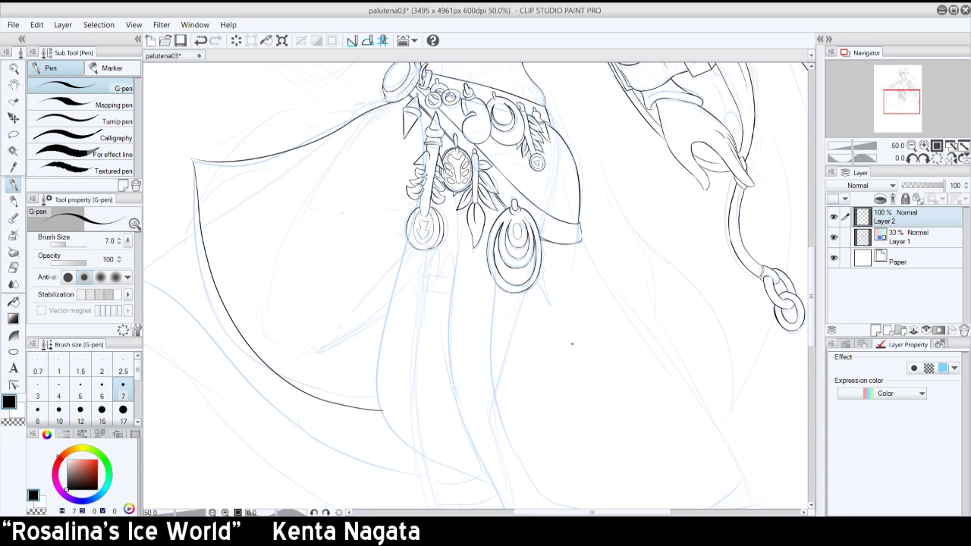
{"action": "left_click_drag", "start_coordinate": [907, 103], "coordinate": [897, 97]}
{"action": "left_click", "coordinate": [924, 145]}
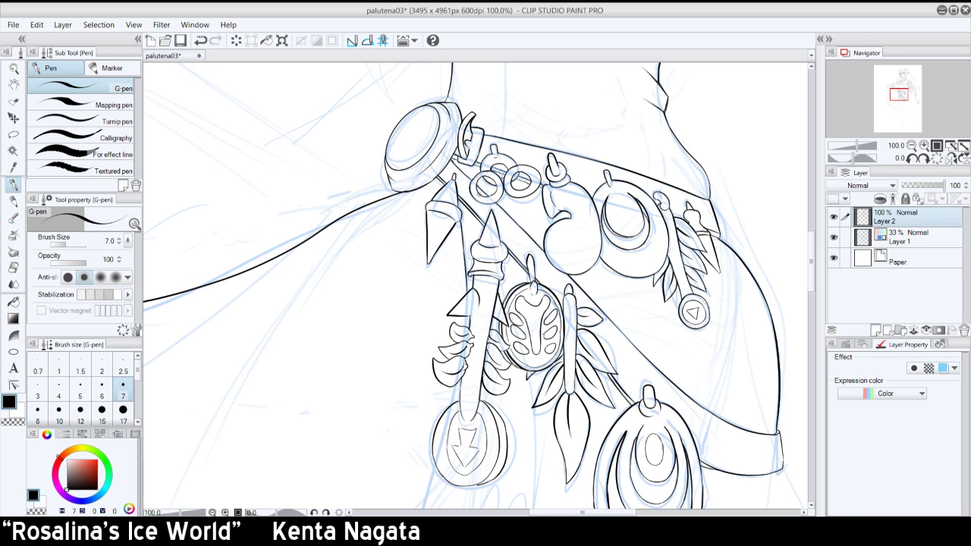
{"action": "left_click_drag", "start_coordinate": [894, 98], "coordinate": [892, 105]}
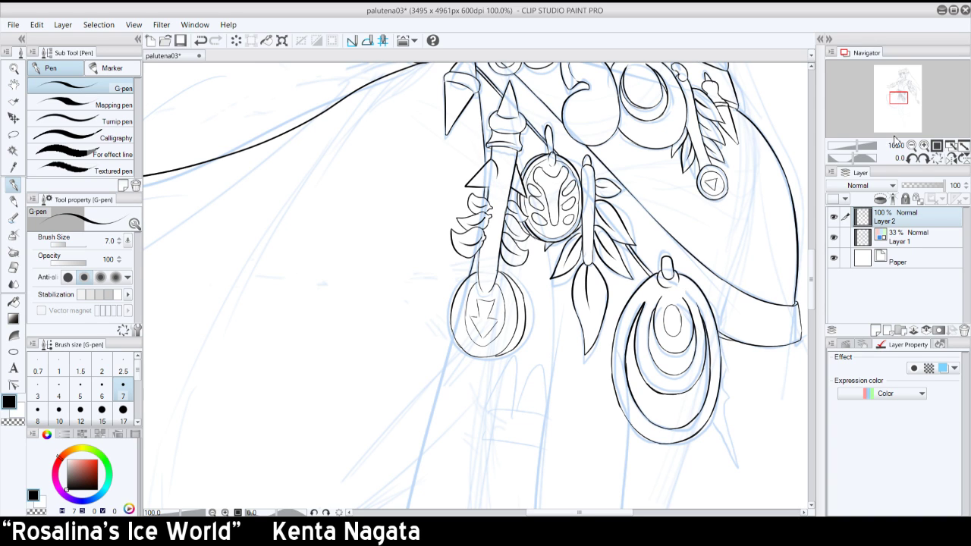
- Ink the skirt panel's edge from the disc ornament down past the curved hem and out to the sketched lower corner
{"action": "left_click_drag", "start_coordinate": [902, 103], "coordinate": [899, 108]}
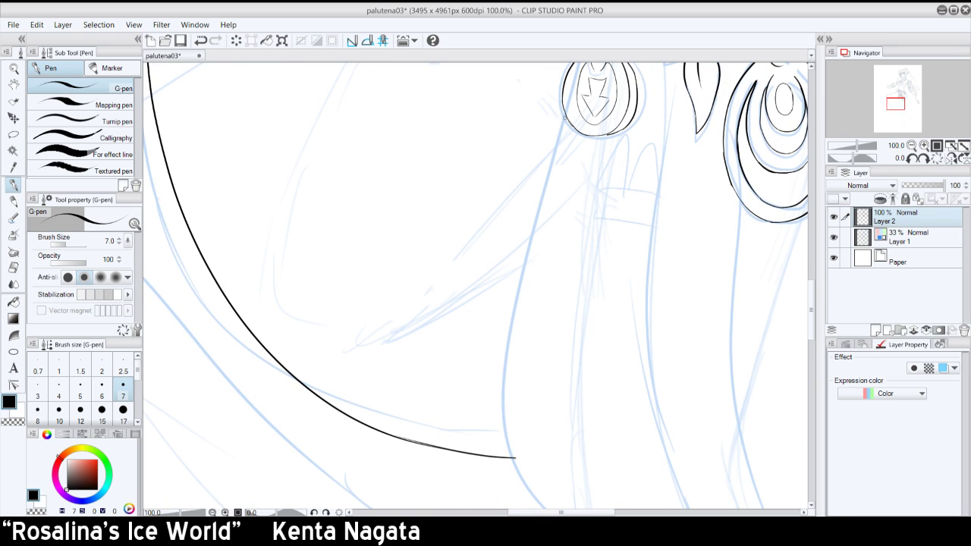
{"action": "mouse_move", "coordinate": [565, 124]}
{"action": "left_mouse_down"}
{"action": "mouse_move", "coordinate": [512, 326]}
{"action": "mouse_move", "coordinate": [505, 451]}
{"action": "left_mouse_up"}
{"action": "left_click_drag", "start_coordinate": [897, 107], "coordinate": [892, 128]}
{"action": "mouse_move", "coordinate": [376, 246]}
{"action": "left_mouse_down"}
{"action": "mouse_move", "coordinate": [386, 278]}
{"action": "mouse_move", "coordinate": [446, 338]}
{"action": "mouse_move", "coordinate": [386, 278]}
{"action": "mouse_move", "coordinate": [457, 350]}
{"action": "mouse_move", "coordinate": [586, 402]}
{"action": "left_mouse_up"}
{"action": "key", "text": "ctrl+z"}
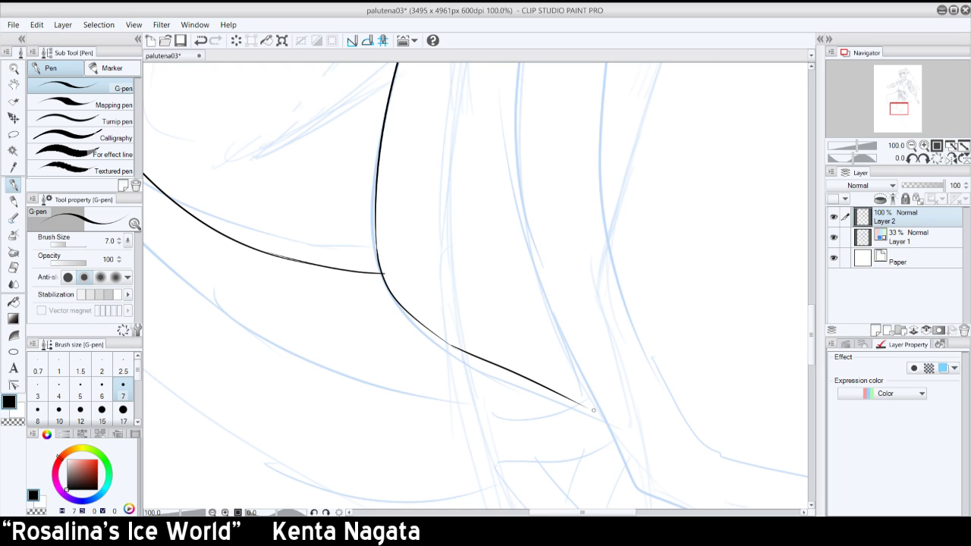
{"action": "key", "text": "ctrl+z"}
{"action": "left_click_drag", "start_coordinate": [439, 335], "coordinate": [593, 414]}
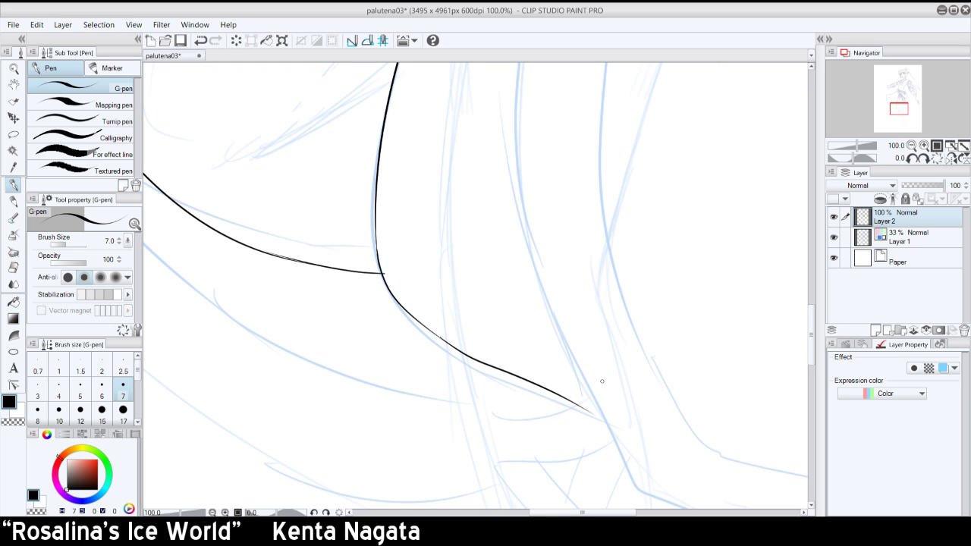
- Refine the tip and the bend of the panel's lower edge along the sketch
{"action": "key", "text": "ctrl+z"}
{"action": "left_click_drag", "start_coordinate": [584, 408], "coordinate": [607, 421]}
{"action": "key", "text": "ctrl+z"}
{"action": "left_click_drag", "start_coordinate": [425, 328], "coordinate": [455, 349]}
{"action": "key", "text": "ctrl+z"}
{"action": "left_click_drag", "start_coordinate": [447, 341], "coordinate": [449, 344]}
{"action": "key", "text": "ctrl+z"}
- Ink a long inner fold line curving from the skirt's waist end down to the sketched lower bend
{"action": "left_click", "coordinate": [912, 146]}
{"action": "left_click", "coordinate": [912, 145]}
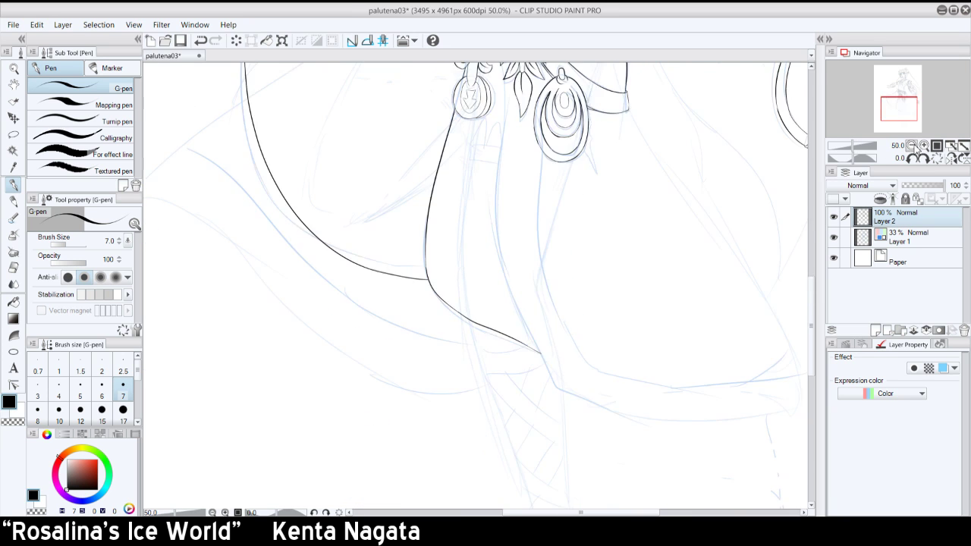
{"action": "left_click", "coordinate": [912, 146]}
{"action": "left_click_drag", "start_coordinate": [902, 107], "coordinate": [896, 100]}
{"action": "left_click", "coordinate": [923, 146]}
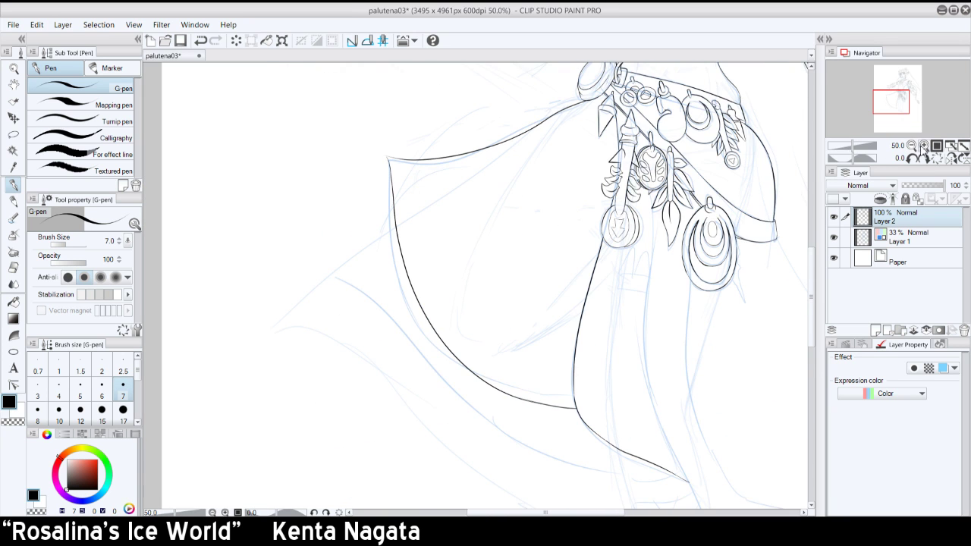
{"action": "left_click_drag", "start_coordinate": [575, 106], "coordinate": [509, 204]}
{"action": "key", "text": "ctrl+z"}
{"action": "mouse_move", "coordinate": [575, 108]}
{"action": "left_mouse_down"}
{"action": "mouse_move", "coordinate": [495, 211]}
{"action": "mouse_move", "coordinate": [459, 297]}
{"action": "left_mouse_up"}
{"action": "key", "text": "ctrl+z"}
{"action": "mouse_move", "coordinate": [510, 185]}
{"action": "left_mouse_down"}
{"action": "mouse_move", "coordinate": [462, 305]}
{"action": "mouse_move", "coordinate": [544, 149]}
{"action": "left_mouse_up"}
{"action": "key", "text": "ctrl+z"}
{"action": "left_click_drag", "start_coordinate": [461, 298], "coordinate": [469, 337]}
{"action": "key", "text": "ctrl+z"}
{"action": "key", "text": "ctrl+z"}
- Ink the rounded turn and flat bottom of the inner fold line
{"action": "mouse_move", "coordinate": [461, 297]}
{"action": "left_mouse_down"}
{"action": "mouse_move", "coordinate": [469, 335]}
{"action": "mouse_move", "coordinate": [467, 320]}
{"action": "mouse_move", "coordinate": [481, 337]}
{"action": "mouse_move", "coordinate": [505, 336]}
{"action": "mouse_move", "coordinate": [484, 338]}
{"action": "mouse_move", "coordinate": [573, 324]}
{"action": "mouse_move", "coordinate": [532, 321]}
{"action": "mouse_move", "coordinate": [496, 340]}
{"action": "mouse_move", "coordinate": [537, 348]}
{"action": "mouse_move", "coordinate": [558, 324]}
{"action": "left_mouse_up"}
{"action": "key", "text": "ctrl+z"}
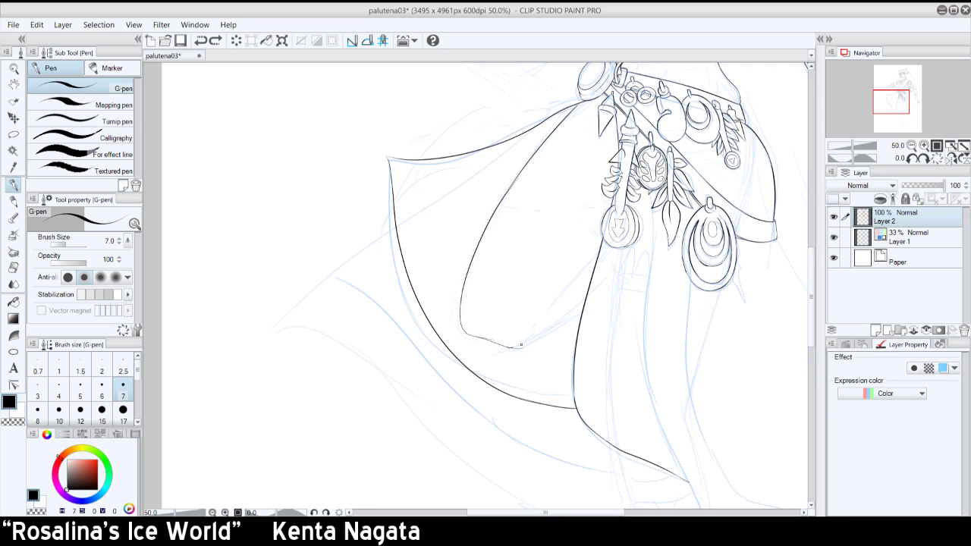
{"action": "left_click_drag", "start_coordinate": [517, 347], "coordinate": [558, 322]}
{"action": "key", "text": "ctrl+z"}
{"action": "key", "text": "ctrl+z"}
{"action": "left_click_drag", "start_coordinate": [484, 341], "coordinate": [549, 343]}
{"action": "key", "text": "ctrl+z"}
{"action": "left_click_drag", "start_coordinate": [481, 339], "coordinate": [547, 343]}
{"action": "key", "text": "ctrl+z"}
- Sweep the inner fold's bottom line up to meet the skirt panel's long edge below the disc
{"action": "mouse_move", "coordinate": [484, 339]}
{"action": "left_mouse_down"}
{"action": "mouse_move", "coordinate": [524, 340]}
{"action": "mouse_move", "coordinate": [610, 261]}
{"action": "mouse_move", "coordinate": [568, 300]}
{"action": "mouse_move", "coordinate": [566, 318]}
{"action": "mouse_move", "coordinate": [588, 295]}
{"action": "left_mouse_up"}
{"action": "key", "text": "ctrl+z"}
{"action": "key", "text": "ctrl+z"}
{"action": "mouse_move", "coordinate": [559, 326]}
{"action": "left_mouse_down"}
{"action": "mouse_move", "coordinate": [585, 301]}
{"action": "mouse_move", "coordinate": [559, 326]}
{"action": "mouse_move", "coordinate": [564, 320]}
{"action": "left_mouse_up"}
{"action": "key", "text": "ctrl+z"}
{"action": "key", "text": "ctrl+z"}
{"action": "key", "text": "ctrl+z"}
{"action": "key", "text": "ctrl+z"}
{"action": "key", "text": "ctrl+z"}
{"action": "key", "text": "ctrl+z"}
{"action": "key", "text": "ctrl+z"}
{"action": "key", "text": "ctrl+z"}
- In a mirrored view, ink a smaller branching crease inside the fold below the disc, and restore the normal view
{"action": "left_click", "coordinate": [952, 157]}
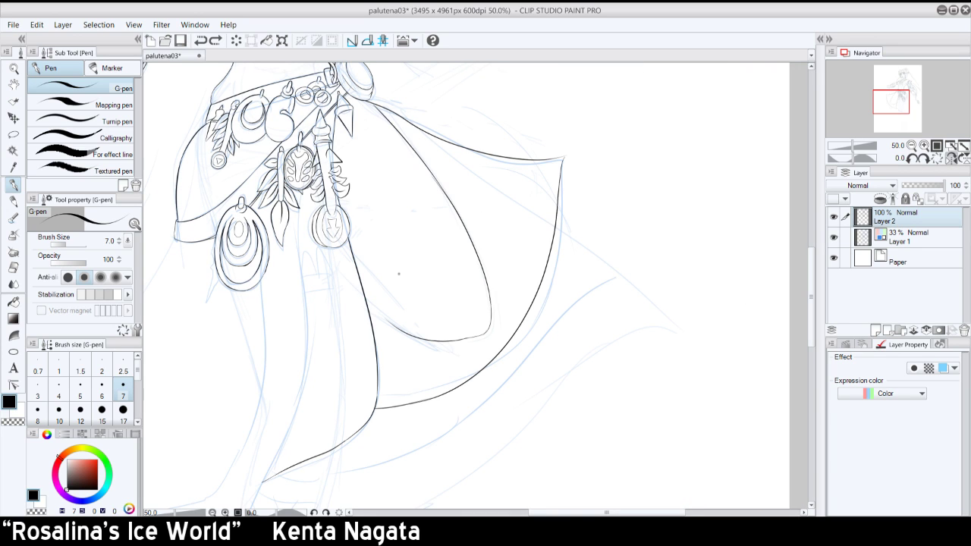
{"action": "mouse_move", "coordinate": [368, 302]}
{"action": "left_mouse_down"}
{"action": "mouse_move", "coordinate": [385, 319]}
{"action": "mouse_move", "coordinate": [380, 312]}
{"action": "left_mouse_up"}
{"action": "key", "text": "ctrl+z"}
{"action": "left_click_drag", "start_coordinate": [361, 264], "coordinate": [394, 297]}
{"action": "key", "text": "ctrl+z"}
{"action": "left_click_drag", "start_coordinate": [368, 264], "coordinate": [399, 303]}
{"action": "key", "text": "ctrl+z"}
{"action": "left_click_drag", "start_coordinate": [396, 300], "coordinate": [426, 320]}
{"action": "left_click", "coordinate": [951, 159]}
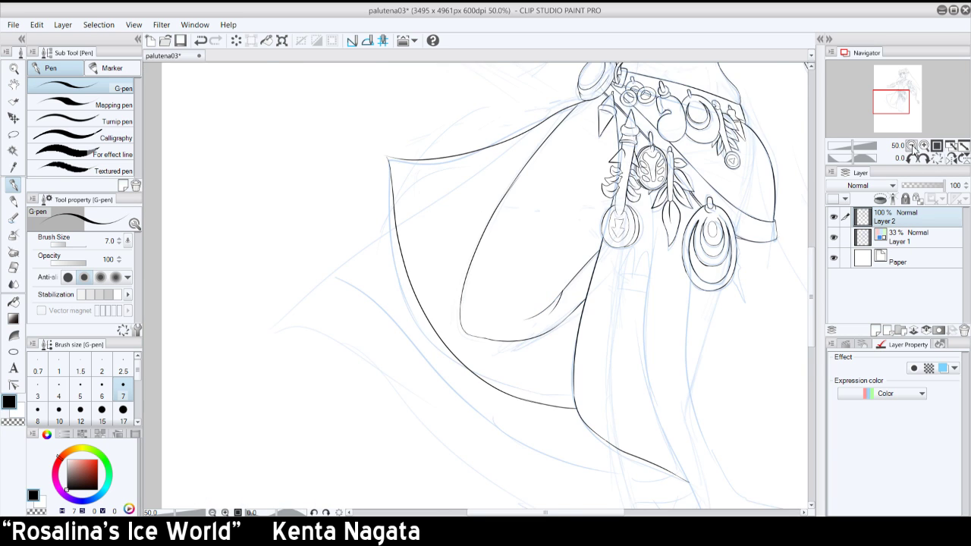
- Ink a second fold curve from the waist medallion down onto the skirt's upper edge
{"action": "left_click", "coordinate": [912, 146]}
{"action": "left_click", "coordinate": [912, 146]}
{"action": "left_click", "coordinate": [833, 237]}
{"action": "left_click_drag", "start_coordinate": [900, 131], "coordinate": [895, 117]}
{"action": "left_click", "coordinate": [833, 237]}
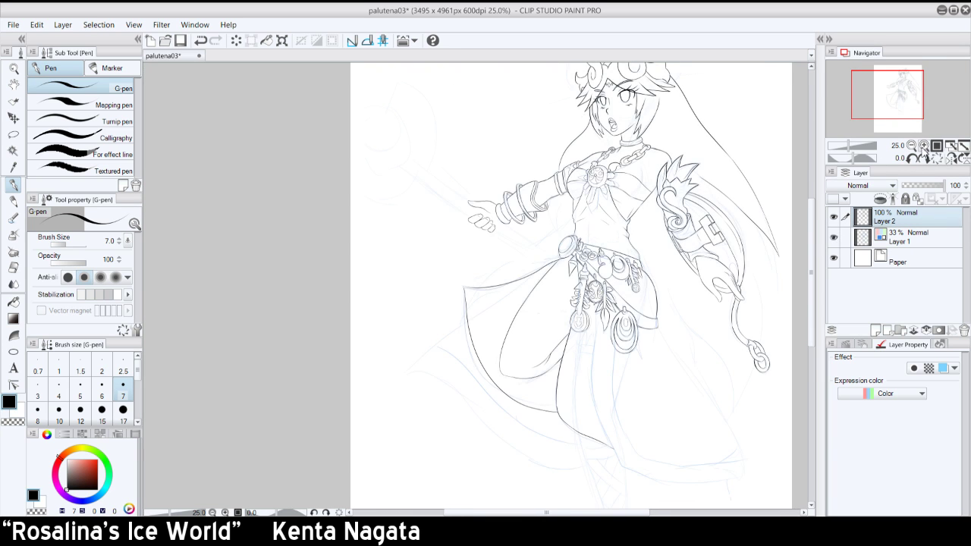
{"action": "left_click", "coordinate": [923, 145]}
{"action": "left_click", "coordinate": [924, 145]}
{"action": "left_click_drag", "start_coordinate": [692, 204], "coordinate": [625, 254]}
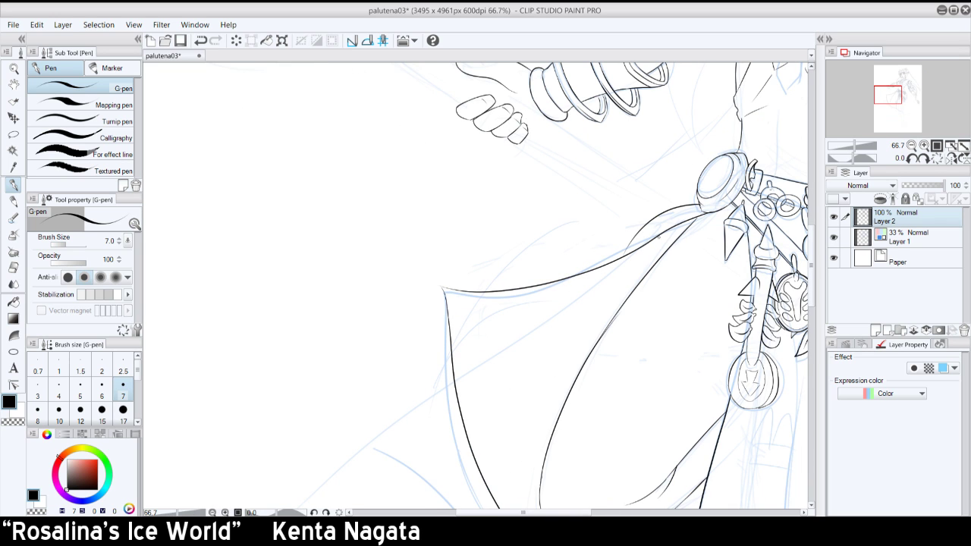
{"action": "key", "text": "ctrl+z"}
{"action": "left_click_drag", "start_coordinate": [698, 203], "coordinate": [607, 258]}
- Blend the lower end of the upper fold curve smoothly into the skirt's top edge, working in a rotated view
{"action": "left_click", "coordinate": [924, 159]}
{"action": "left_click", "coordinate": [924, 158]}
{"action": "left_click", "coordinate": [924, 158]}
{"action": "left_click", "coordinate": [924, 159]}
{"action": "left_click", "coordinate": [924, 159]}
{"action": "left_click", "coordinate": [924, 159]}
{"action": "left_click", "coordinate": [924, 159]}
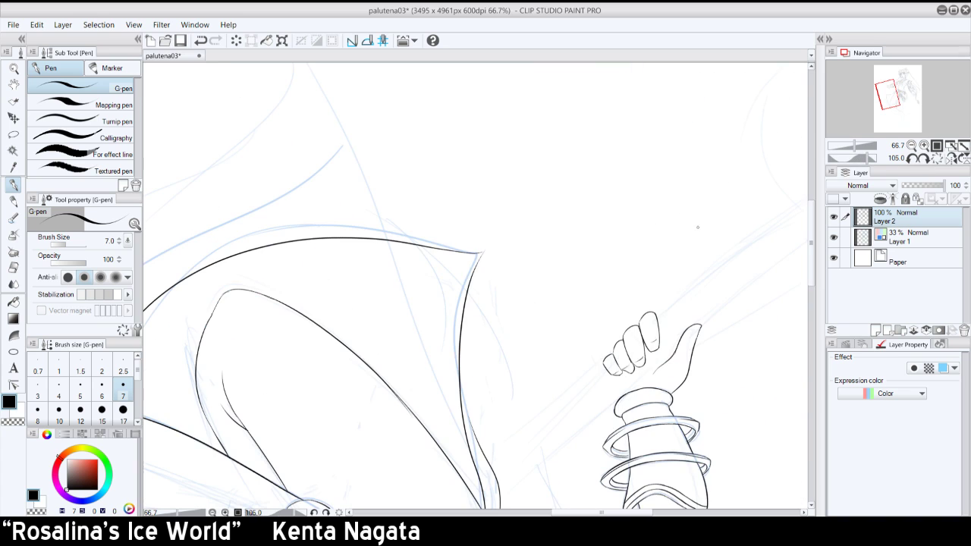
{"action": "left_click_drag", "start_coordinate": [477, 434], "coordinate": [460, 340]}
{"action": "key", "text": "ctrl+z"}
{"action": "mouse_move", "coordinate": [476, 432]}
{"action": "left_mouse_down"}
{"action": "mouse_move", "coordinate": [459, 349]}
{"action": "mouse_move", "coordinate": [463, 418]}
{"action": "left_mouse_up"}
{"action": "key", "text": "ctrl+z"}
{"action": "key", "text": "ctrl+z"}
{"action": "key", "text": "ctrl+z"}
{"action": "left_click_drag", "start_coordinate": [461, 377], "coordinate": [475, 434]}
{"action": "left_click", "coordinate": [938, 157]}
- Smooth and thicken the rounded lower corner of the inner fold line
{"action": "left_click_drag", "start_coordinate": [894, 114], "coordinate": [904, 89]}
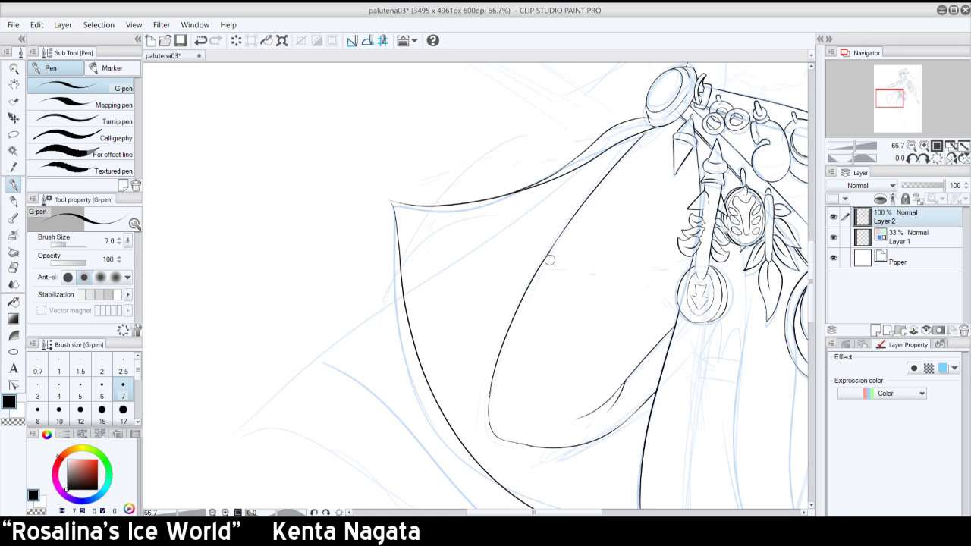
{"action": "left_click", "coordinate": [924, 145]}
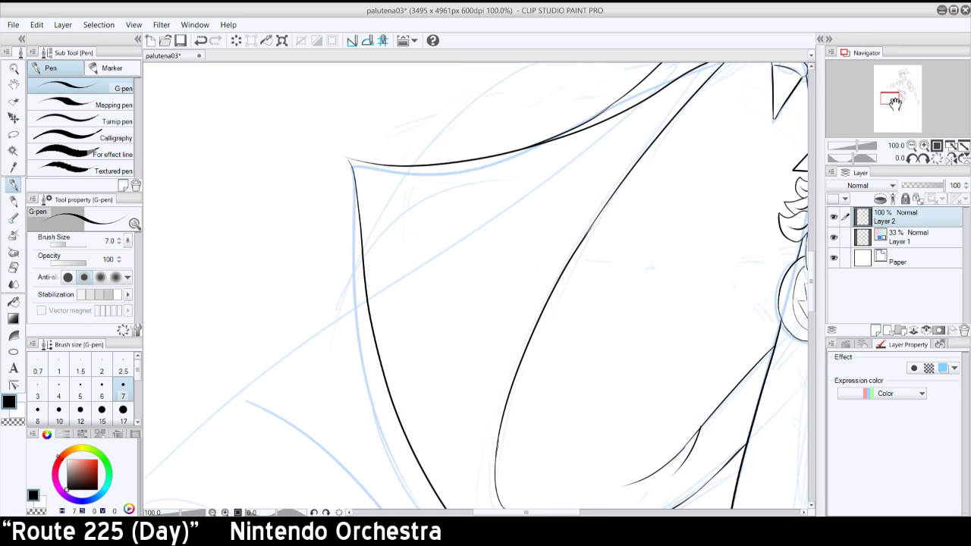
{"action": "left_click_drag", "start_coordinate": [894, 103], "coordinate": [896, 109]}
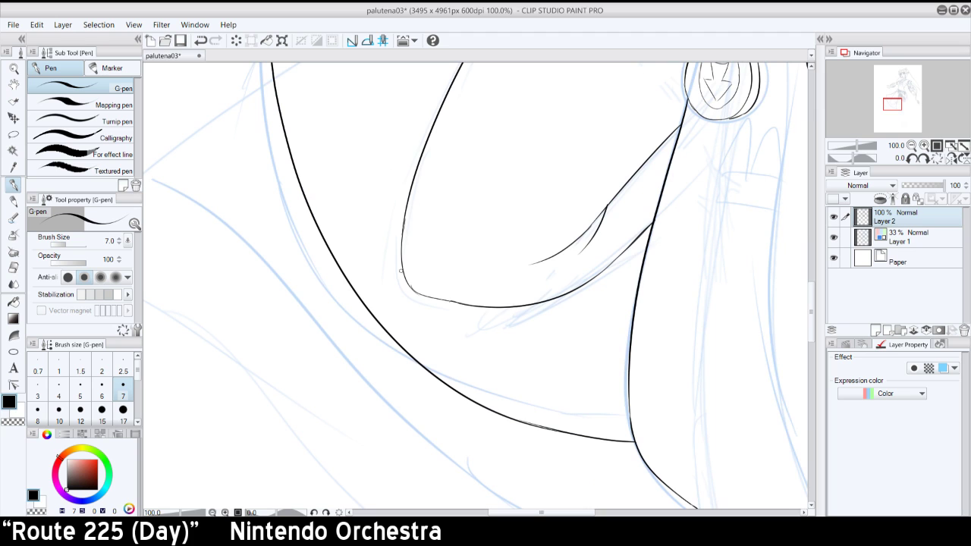
{"action": "left_click_drag", "start_coordinate": [405, 279], "coordinate": [403, 222]}
{"action": "left_click_drag", "start_coordinate": [412, 288], "coordinate": [443, 300]}
{"action": "key", "text": "ctrl+z"}
{"action": "left_click", "coordinate": [924, 160]}
{"action": "left_click", "coordinate": [924, 159]}
{"action": "left_click", "coordinate": [924, 159]}
{"action": "left_click", "coordinate": [924, 159]}
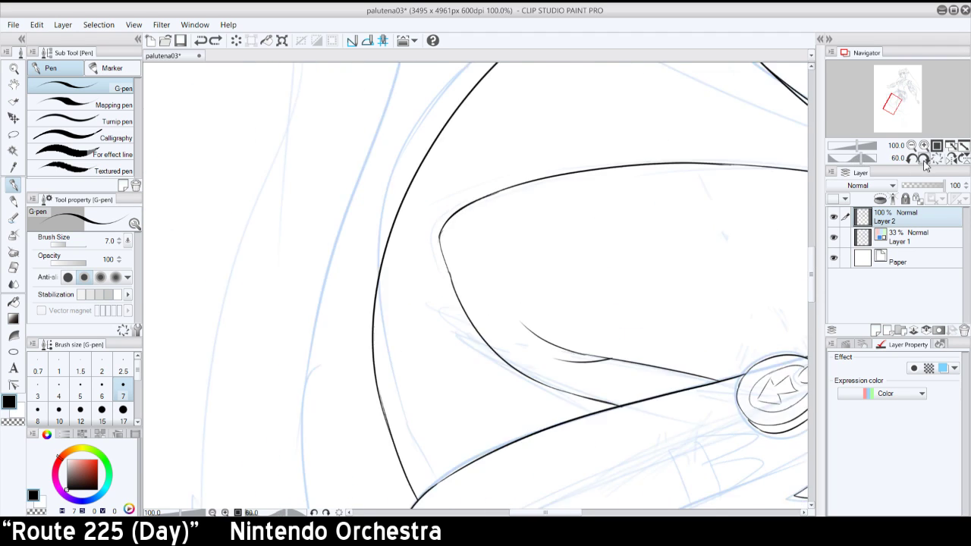
{"action": "left_click", "coordinate": [924, 160]}
{"action": "left_click_drag", "start_coordinate": [456, 225], "coordinate": [454, 270]}
{"action": "key", "text": "ctrl+z"}
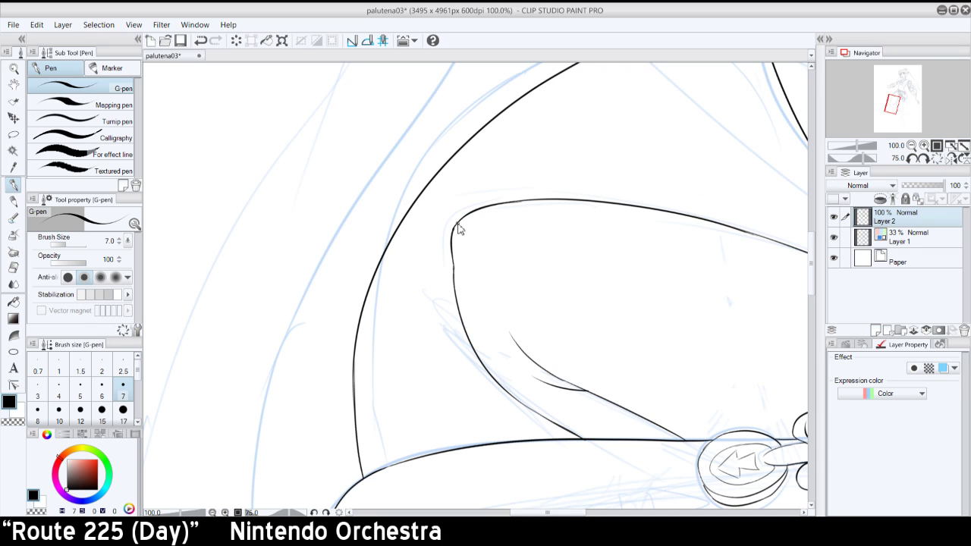
- Rework the crease line running from its branching point up towards the disc ornament
{"action": "left_click", "coordinate": [937, 159]}
{"action": "left_click", "coordinate": [911, 145]}
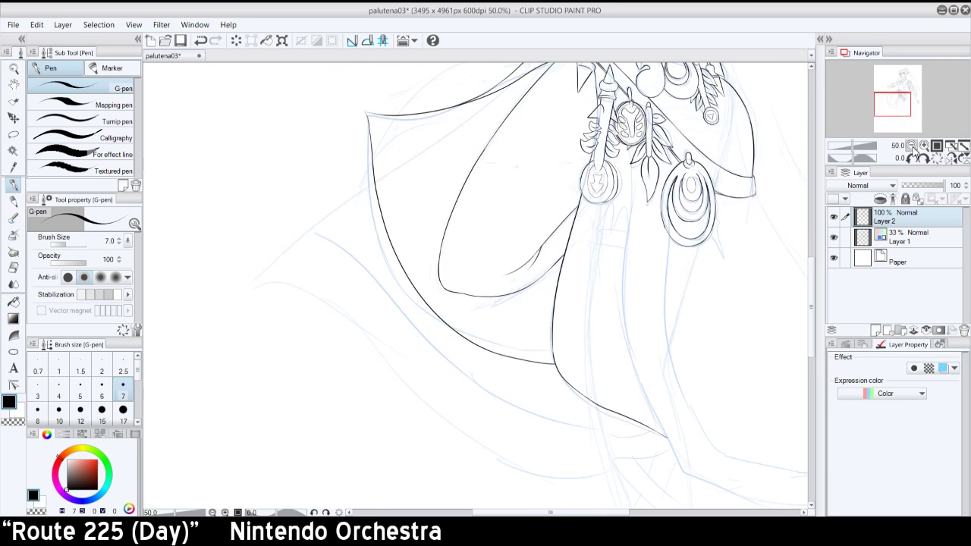
{"action": "left_click", "coordinate": [911, 145]}
{"action": "left_click", "coordinate": [923, 145]}
{"action": "left_click", "coordinate": [924, 145]}
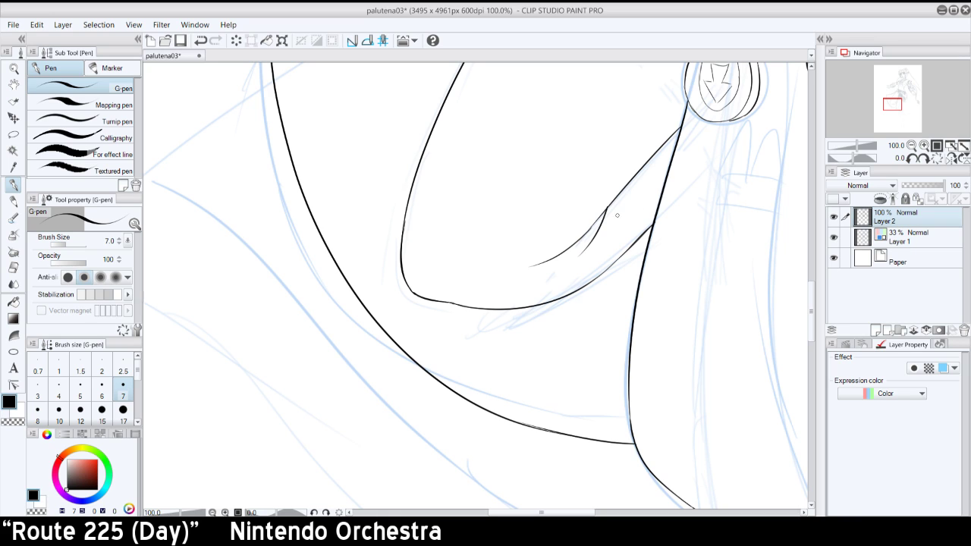
{"action": "key", "text": "ctrl+z"}
{"action": "mouse_move", "coordinate": [607, 207]}
{"action": "left_mouse_down"}
{"action": "mouse_move", "coordinate": [591, 227]}
{"action": "mouse_move", "coordinate": [638, 172]}
{"action": "left_mouse_up"}
{"action": "key", "text": "ctrl+z"}
{"action": "left_click_drag", "start_coordinate": [606, 207], "coordinate": [645, 167]}
{"action": "key", "text": "ctrl+z"}
{"action": "mouse_move", "coordinate": [605, 207]}
{"action": "left_mouse_down"}
{"action": "mouse_move", "coordinate": [645, 161]}
{"action": "mouse_move", "coordinate": [613, 200]}
{"action": "left_mouse_up"}
{"action": "key", "text": "ctrl+z"}
{"action": "key", "text": "ctrl+z"}
{"action": "key", "text": "ctrl+z"}
{"action": "key", "text": "ctrl+z"}
{"action": "left_click_drag", "start_coordinate": [607, 207], "coordinate": [657, 148]}
{"action": "key", "text": "ctrl+z"}
{"action": "key", "text": "ctrl+z"}
{"action": "left_click_drag", "start_coordinate": [610, 203], "coordinate": [671, 131]}
{"action": "key", "text": "ctrl+z"}
- Examine the new skirt folds and belt ornaments near and far, comparing the last change by undoing and redoing it
{"action": "left_click", "coordinate": [912, 145]}
{"action": "left_click", "coordinate": [912, 145]}
{"action": "left_click", "coordinate": [912, 145]}
{"action": "mouse_move", "coordinate": [900, 114]}
{"action": "left_mouse_down"}
{"action": "mouse_move", "coordinate": [896, 122]}
{"action": "mouse_move", "coordinate": [902, 98]}
{"action": "left_mouse_up"}
{"action": "left_click", "coordinate": [924, 145]}
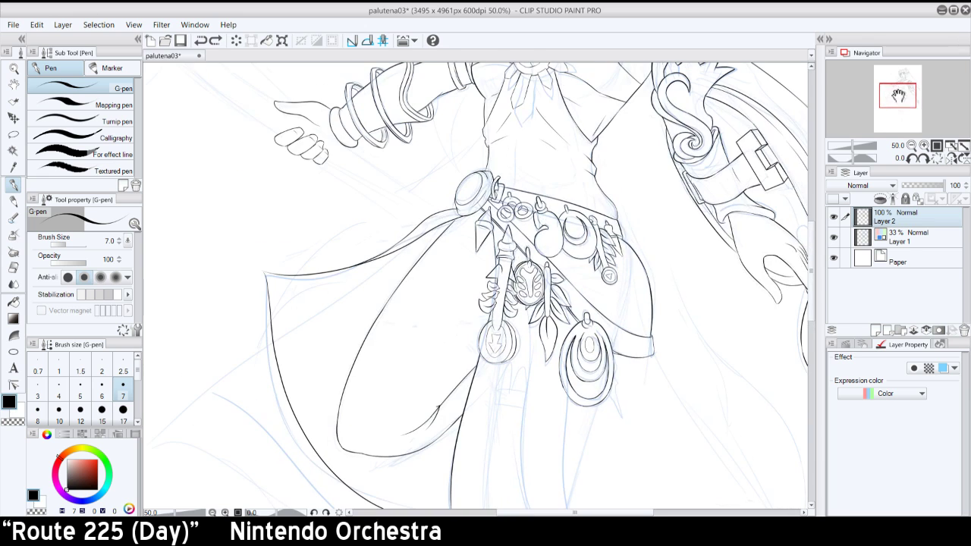
{"action": "left_click", "coordinate": [924, 145]}
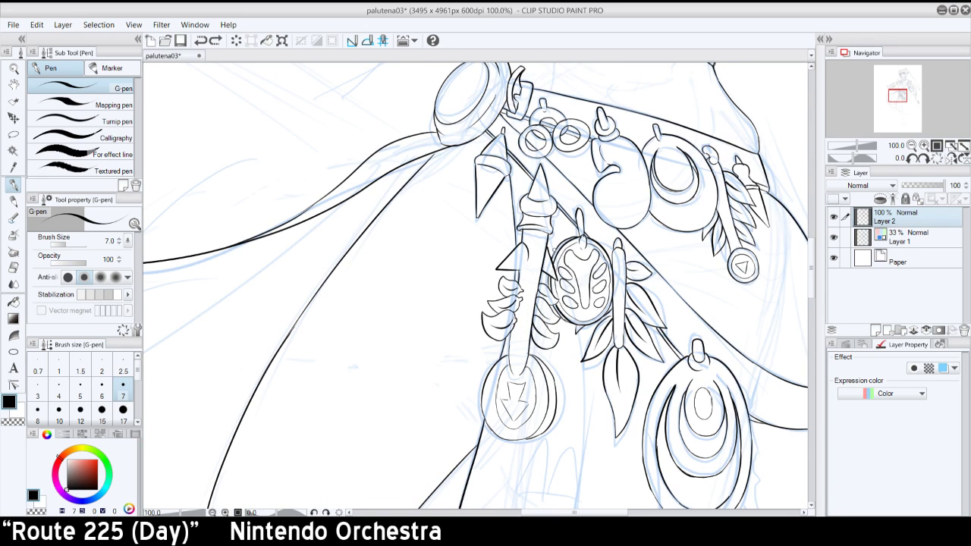
{"action": "key", "text": "ctrl+y"}
{"action": "key", "text": "ctrl+z"}
{"action": "key", "text": "ctrl+y"}
{"action": "key", "text": "ctrl+z"}
{"action": "left_click_drag", "start_coordinate": [515, 164], "coordinate": [527, 194]}
{"action": "key", "text": "ctrl+z"}
{"action": "left_click", "coordinate": [911, 145]}
{"action": "left_click", "coordinate": [911, 144]}
{"action": "left_click", "coordinate": [911, 145]}
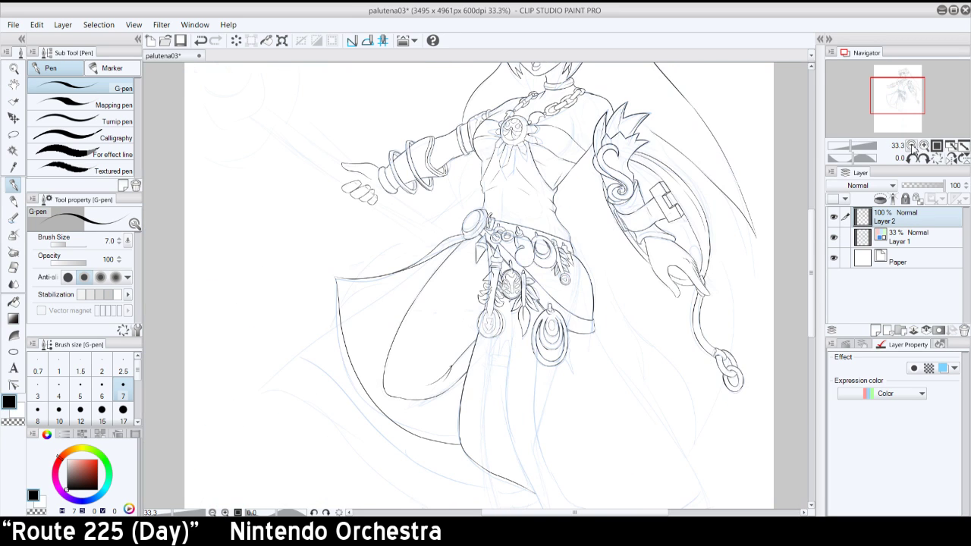
{"action": "left_click", "coordinate": [834, 238]}
{"action": "left_click", "coordinate": [925, 145]}
{"action": "left_click", "coordinate": [924, 145]}
- Ink the front panel's opposite edge from beneath the leaf ornaments down towards the panel's lower corner
{"action": "left_click_drag", "start_coordinate": [900, 95], "coordinate": [903, 104]}
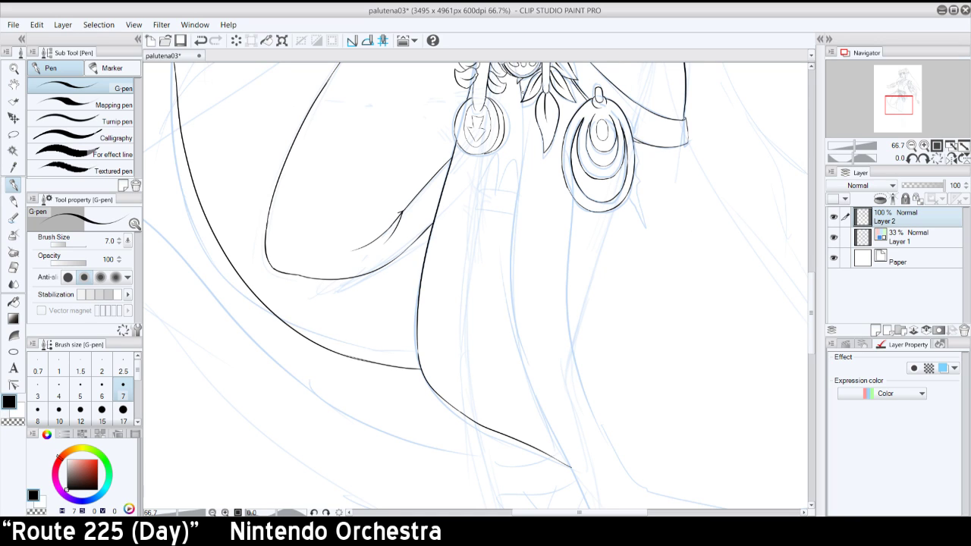
{"action": "key", "text": "ctrl+z"}
{"action": "mouse_move", "coordinate": [522, 81]}
{"action": "left_mouse_down"}
{"action": "mouse_move", "coordinate": [507, 292]}
{"action": "mouse_move", "coordinate": [575, 467]}
{"action": "left_mouse_up"}
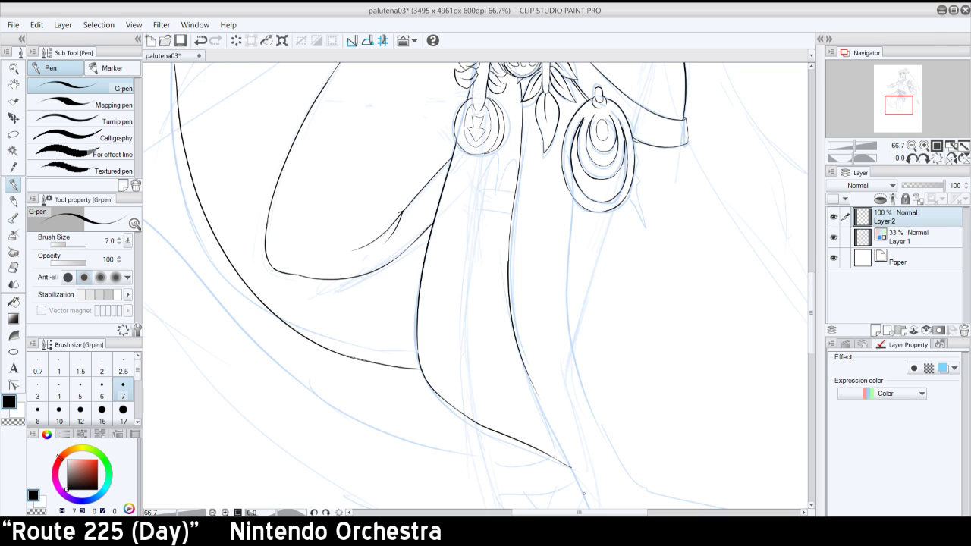
- Extend the front panel's opposite edge past the hem corner to the sketched point
{"action": "left_click_drag", "start_coordinate": [898, 105], "coordinate": [900, 110]}
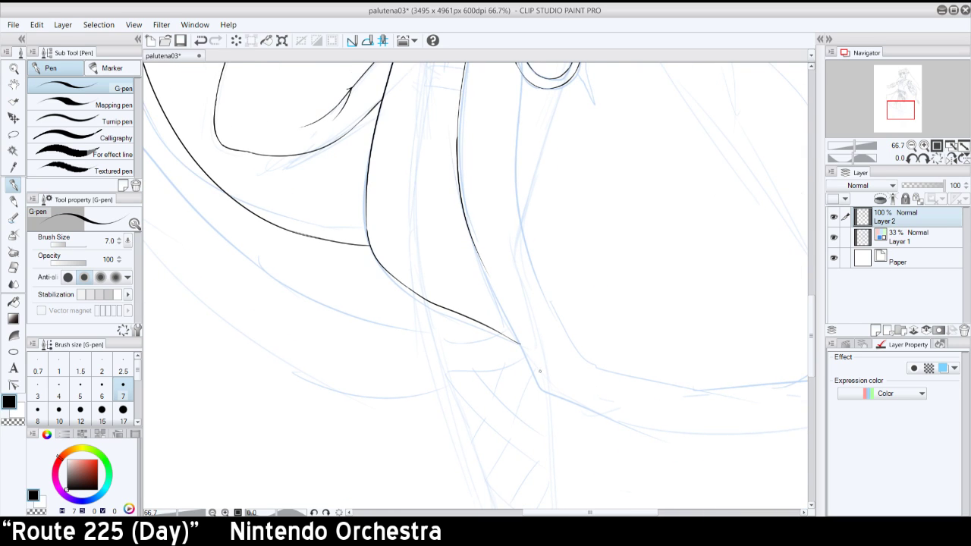
{"action": "key", "text": "ctrl+z"}
{"action": "left_click_drag", "start_coordinate": [535, 383], "coordinate": [459, 201]}
{"action": "key", "text": "ctrl+z"}
{"action": "left_click_drag", "start_coordinate": [477, 256], "coordinate": [462, 202]}
{"action": "key", "text": "ctrl+z"}
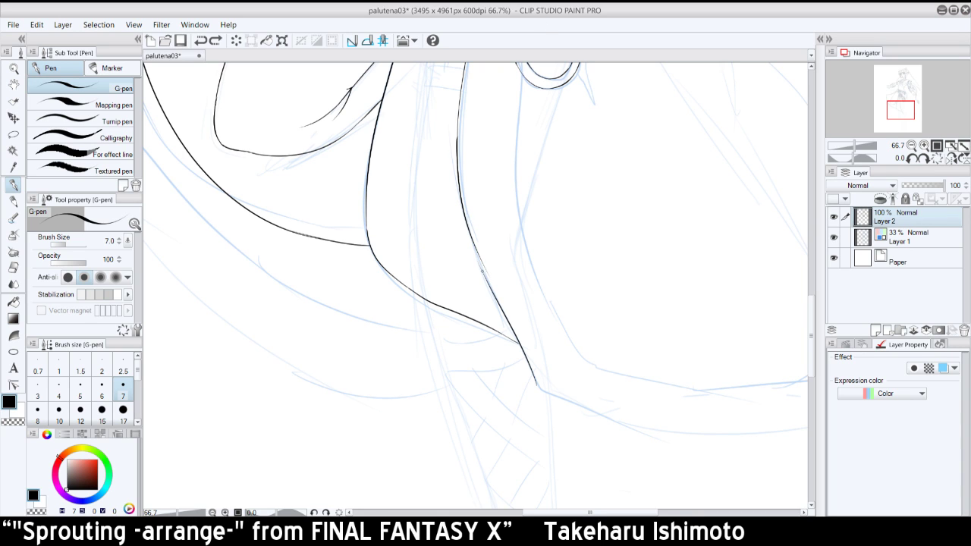
- Retrace the middle of the front panel's opposite edge to smooth and thicken the curve
{"action": "left_click_drag", "start_coordinate": [483, 271], "coordinate": [460, 191]}
{"action": "key", "text": "ctrl+z"}
{"action": "left_click_drag", "start_coordinate": [483, 270], "coordinate": [461, 189]}
{"action": "key", "text": "ctrl+z"}
{"action": "left_click_drag", "start_coordinate": [482, 270], "coordinate": [459, 189]}
{"action": "key", "text": "ctrl+z"}
{"action": "left_click_drag", "start_coordinate": [484, 272], "coordinate": [460, 192]}
{"action": "left_click_drag", "start_coordinate": [485, 269], "coordinate": [468, 223]}
- Examine the whole skirt line art with the Layer 1 sketch hidden, show the sketch again and return to Layer 2
{"action": "left_click", "coordinate": [909, 146]}
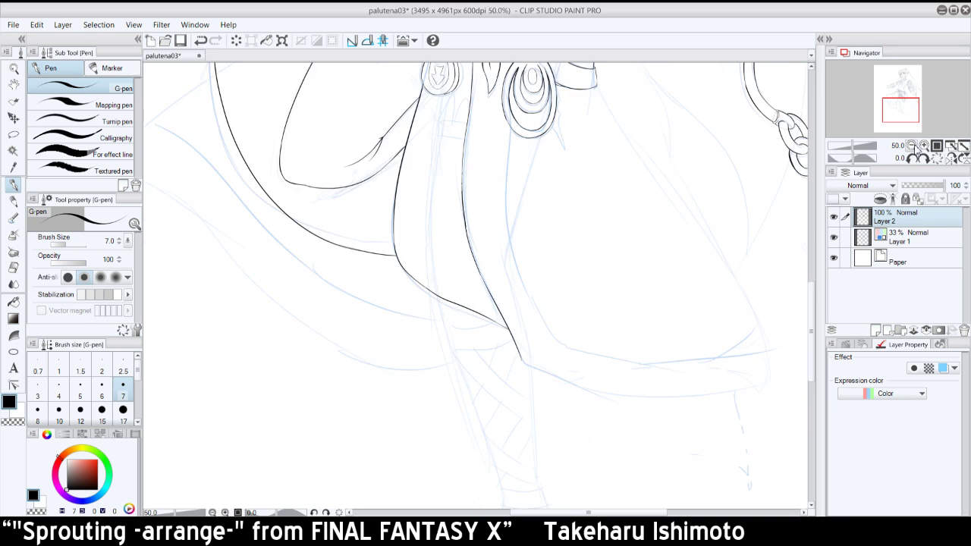
{"action": "left_click", "coordinate": [909, 146]}
{"action": "left_click", "coordinate": [910, 145]}
{"action": "left_click", "coordinate": [834, 238]}
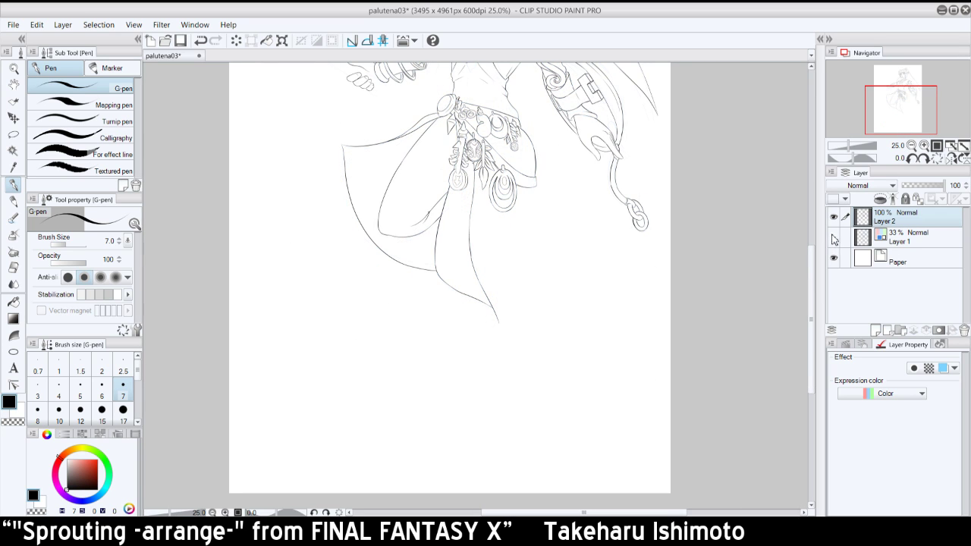
{"action": "mouse_move", "coordinate": [901, 117]}
{"action": "left_mouse_down"}
{"action": "mouse_move", "coordinate": [896, 103]}
{"action": "mouse_move", "coordinate": [906, 113]}
{"action": "left_mouse_up"}
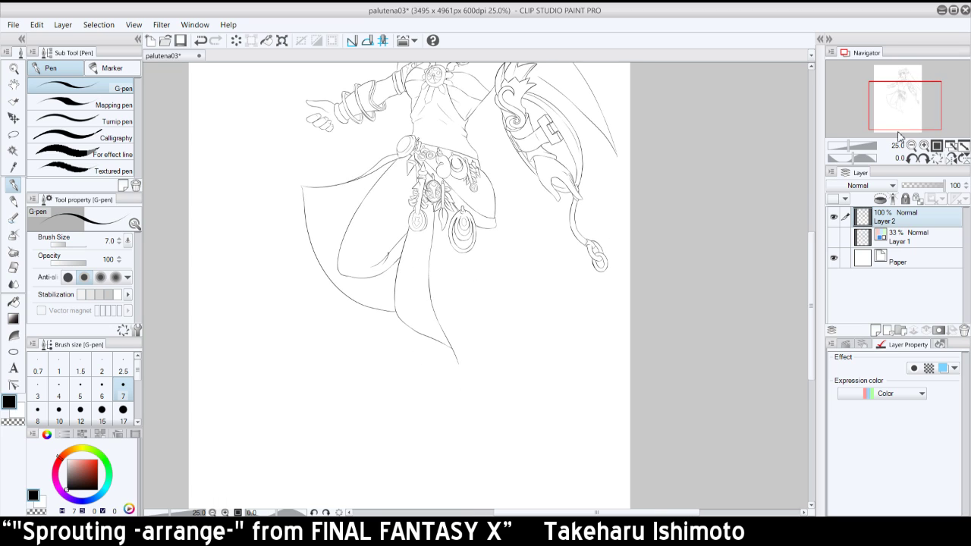
{"action": "left_click", "coordinate": [844, 238]}
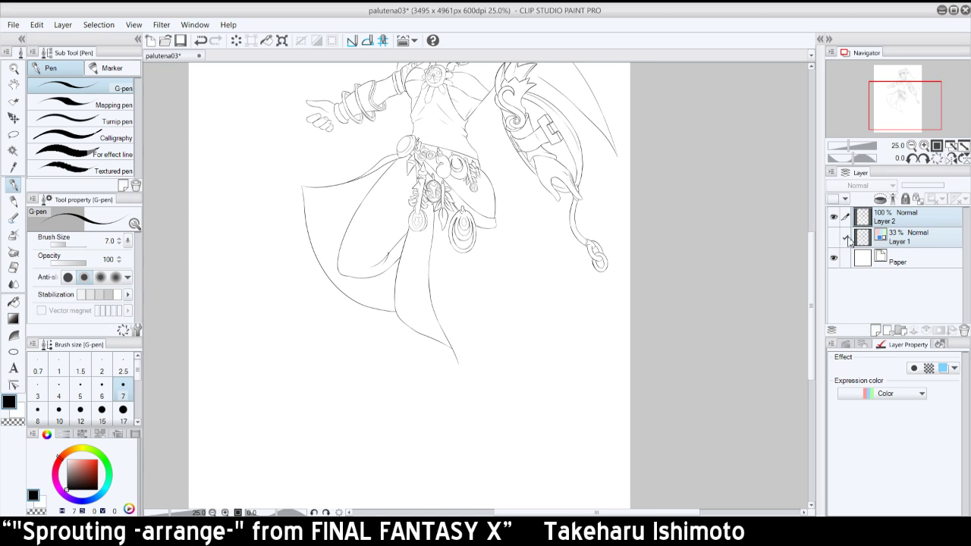
{"action": "left_click", "coordinate": [851, 240]}
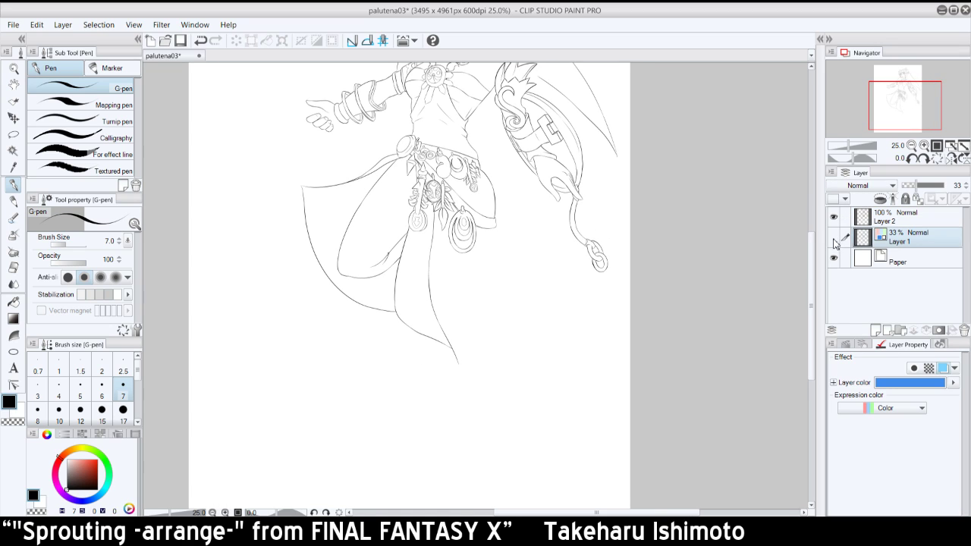
{"action": "left_click", "coordinate": [834, 237]}
{"action": "left_click", "coordinate": [903, 220]}
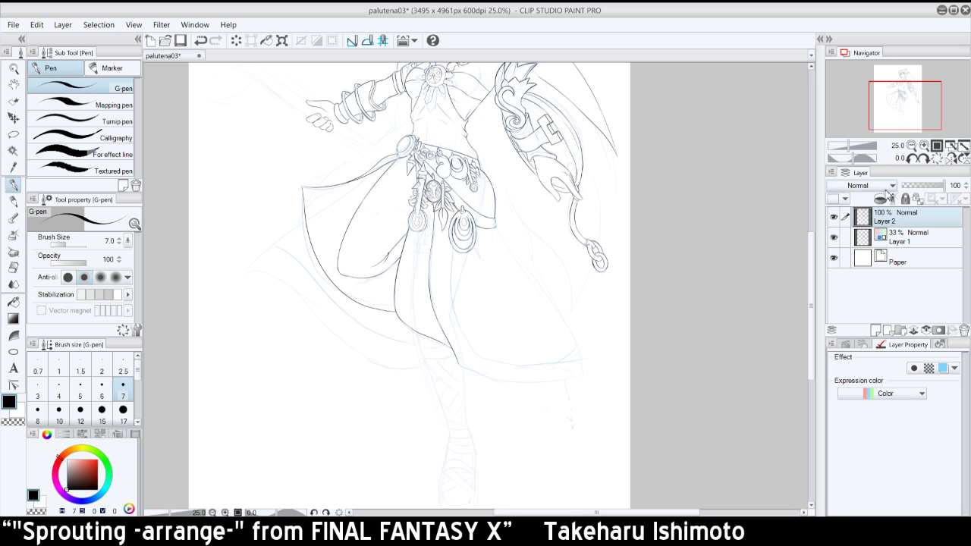
- Save the drawing and ink the outer edge of the long skirt panel from the hip band downward
{"action": "left_click", "coordinate": [182, 42]}
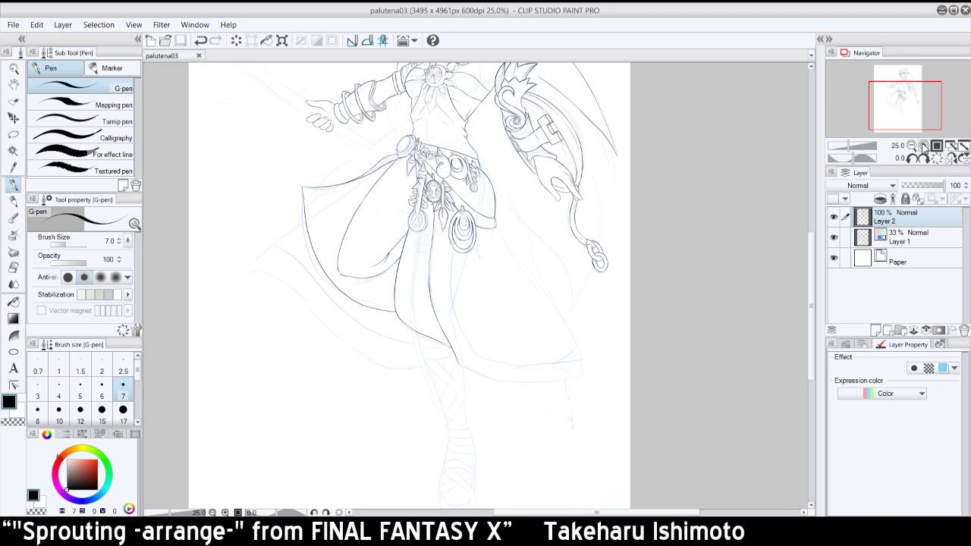
{"action": "left_click", "coordinate": [924, 145]}
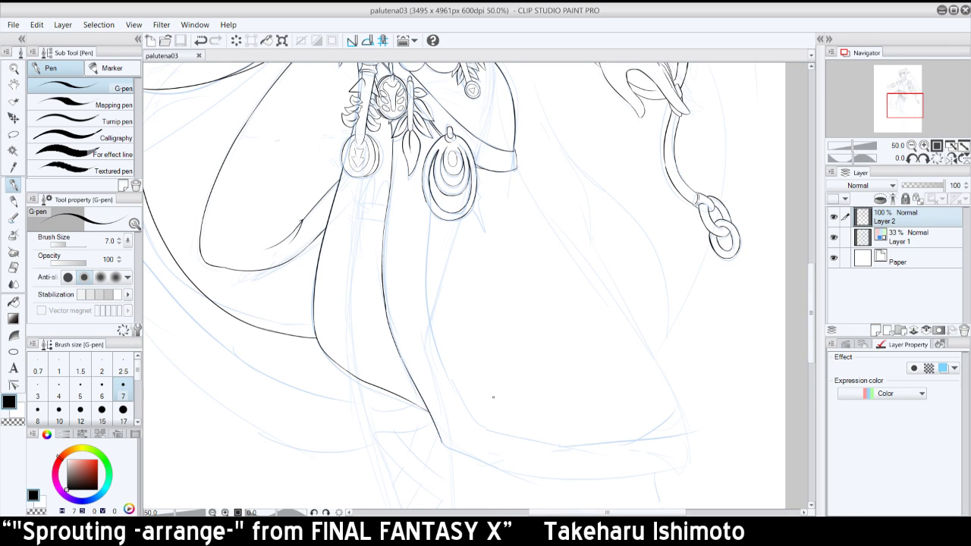
{"action": "left_click_drag", "start_coordinate": [519, 170], "coordinate": [628, 317]}
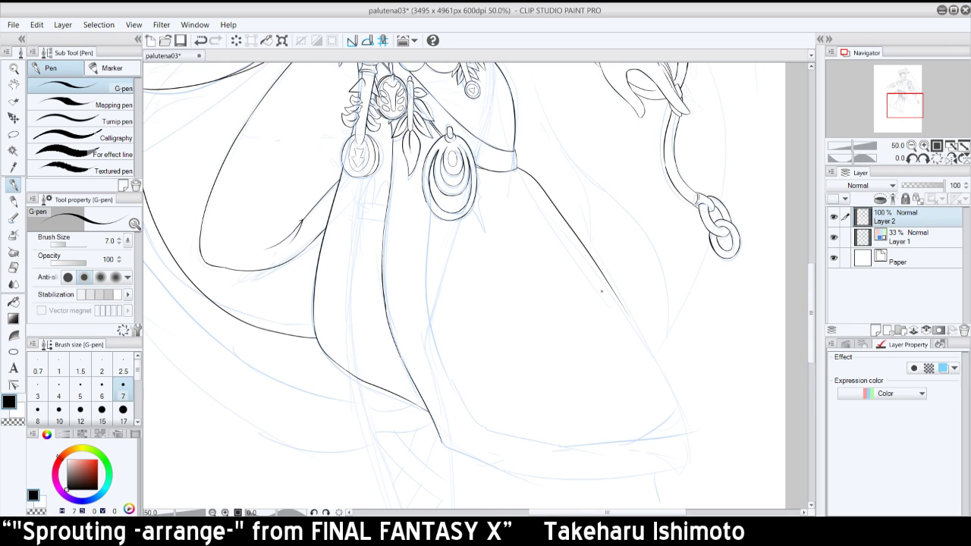
{"action": "left_click", "coordinate": [952, 157]}
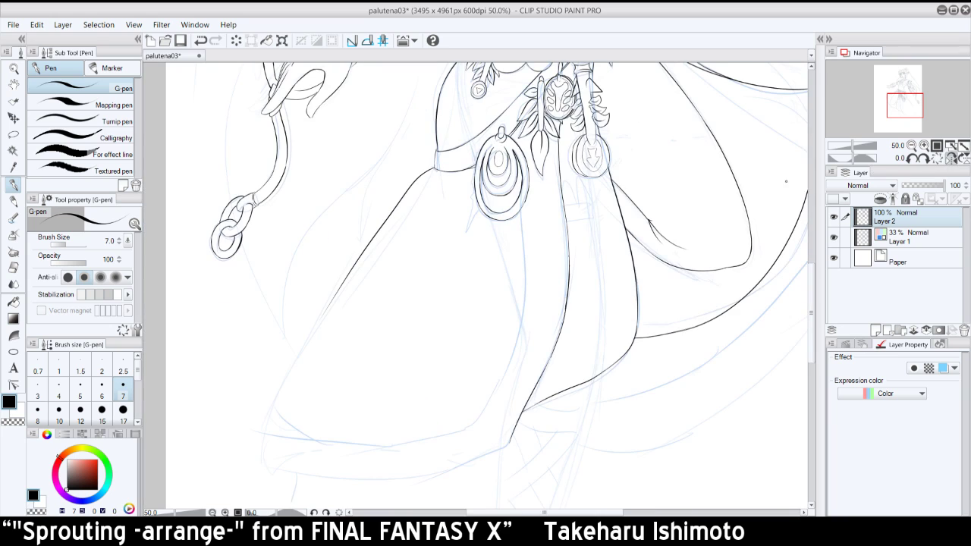
- Extend the long panel's outer edge down to the sketched hem corner
{"action": "key", "text": "ctrl+z"}
{"action": "mouse_move", "coordinate": [262, 424]}
{"action": "left_mouse_down"}
{"action": "mouse_move", "coordinate": [263, 463]}
{"action": "mouse_move", "coordinate": [325, 302]}
{"action": "mouse_move", "coordinate": [352, 271]}
{"action": "left_mouse_up"}
{"action": "key", "text": "ctrl+z"}
{"action": "left_click_drag", "start_coordinate": [298, 354], "coordinate": [349, 275]}
{"action": "key", "text": "ctrl+z"}
{"action": "key", "text": "ctrl+plus"}
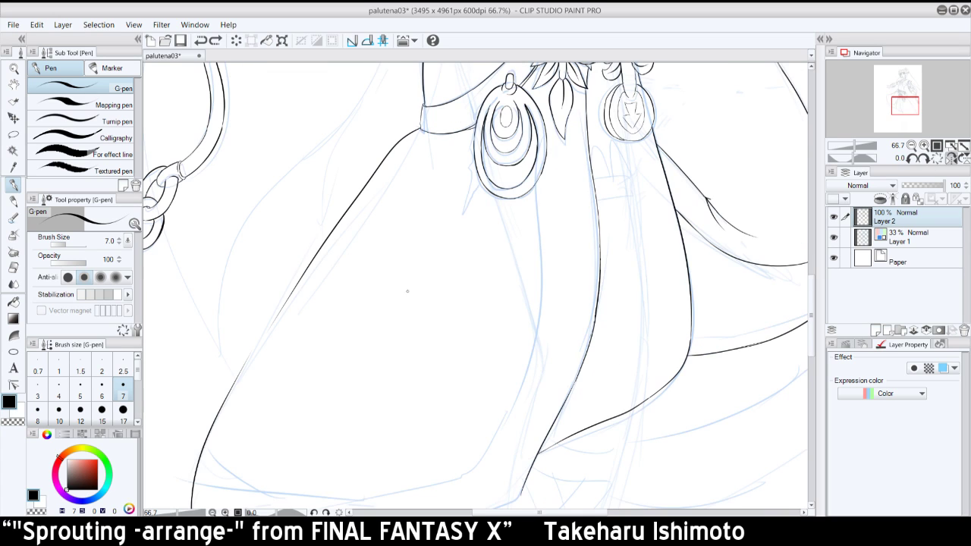
- Smooth the join between the upper and lower strokes of the long panel's outer edge
{"action": "left_click_drag", "start_coordinate": [243, 365], "coordinate": [281, 311]}
{"action": "left_click_drag", "start_coordinate": [229, 391], "coordinate": [288, 308]}
{"action": "key", "text": "ctrl+z"}
{"action": "mouse_move", "coordinate": [239, 373]}
{"action": "left_mouse_down"}
{"action": "mouse_move", "coordinate": [293, 283]}
{"action": "mouse_move", "coordinate": [252, 349]}
{"action": "left_mouse_up"}
{"action": "key", "text": "ctrl+z"}
- Ink the long panel's bottom hem from the outer corner across to the front panel's lower corner
{"action": "left_click", "coordinate": [951, 159]}
{"action": "left_click_drag", "start_coordinate": [908, 112], "coordinate": [911, 114]}
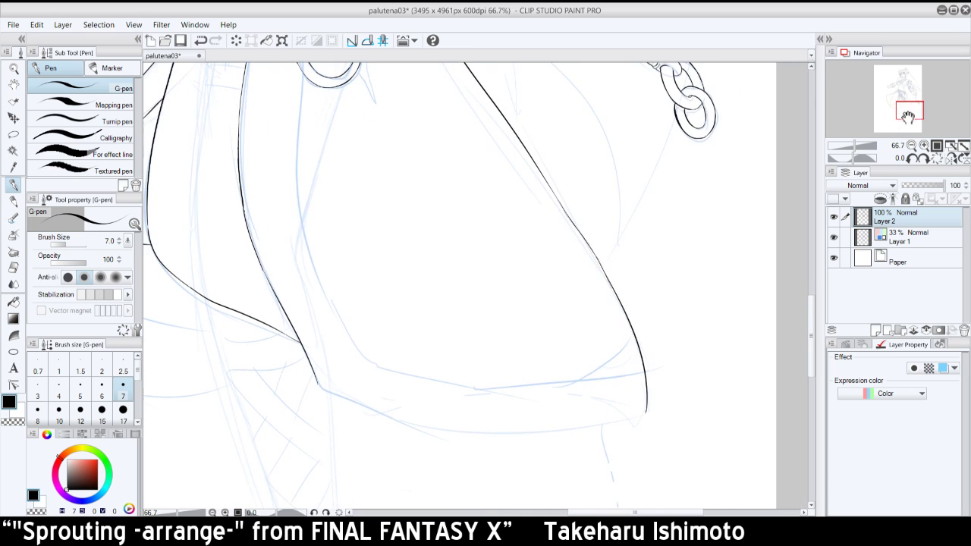
{"action": "left_click", "coordinate": [923, 159]}
{"action": "left_click", "coordinate": [922, 158]}
{"action": "left_click", "coordinate": [923, 160]}
{"action": "left_click", "coordinate": [922, 159]}
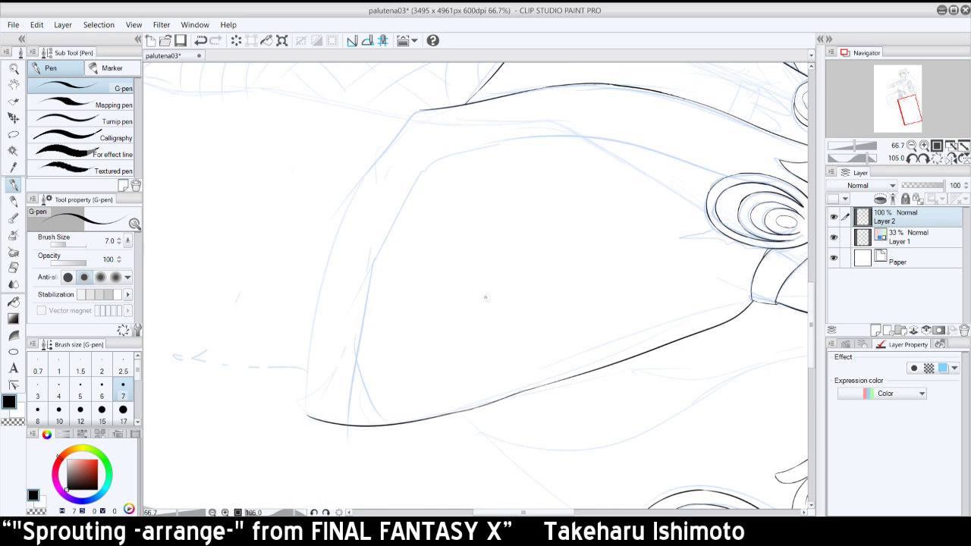
{"action": "left_click_drag", "start_coordinate": [307, 414], "coordinate": [327, 240]}
{"action": "key", "text": "ctrl+z"}
{"action": "mouse_move", "coordinate": [307, 414]}
{"action": "left_mouse_down"}
{"action": "mouse_move", "coordinate": [336, 233]}
{"action": "mouse_move", "coordinate": [420, 112]}
{"action": "left_mouse_up"}
{"action": "key", "text": "ctrl+z"}
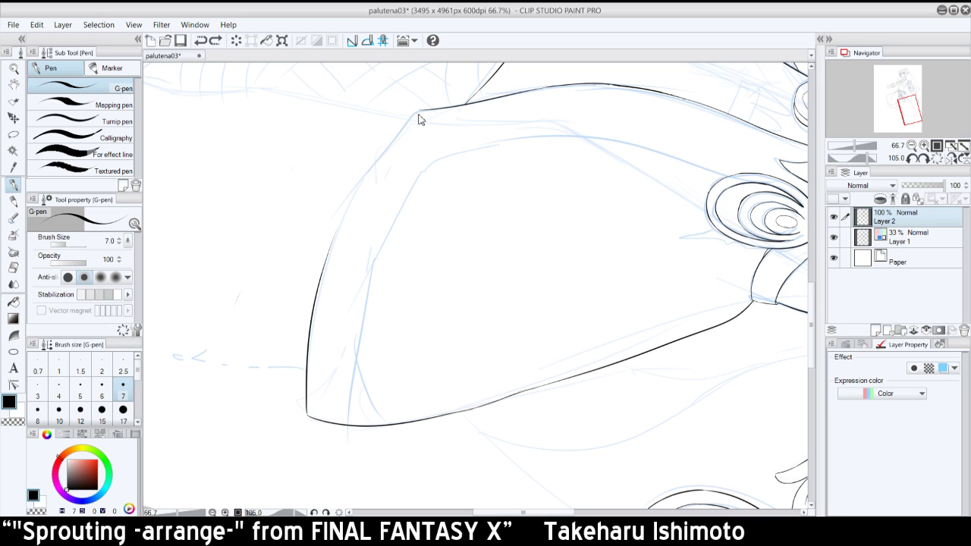
- Retrace the bottom hem beside the front panel's lower corner to firm up the line
{"action": "left_click_drag", "start_coordinate": [378, 153], "coordinate": [349, 198]}
{"action": "key", "text": "ctrl+z"}
{"action": "mouse_move", "coordinate": [419, 111]}
{"action": "left_mouse_down"}
{"action": "mouse_move", "coordinate": [342, 223]}
{"action": "mouse_move", "coordinate": [378, 164]}
{"action": "left_mouse_up"}
{"action": "left_click", "coordinate": [939, 157]}
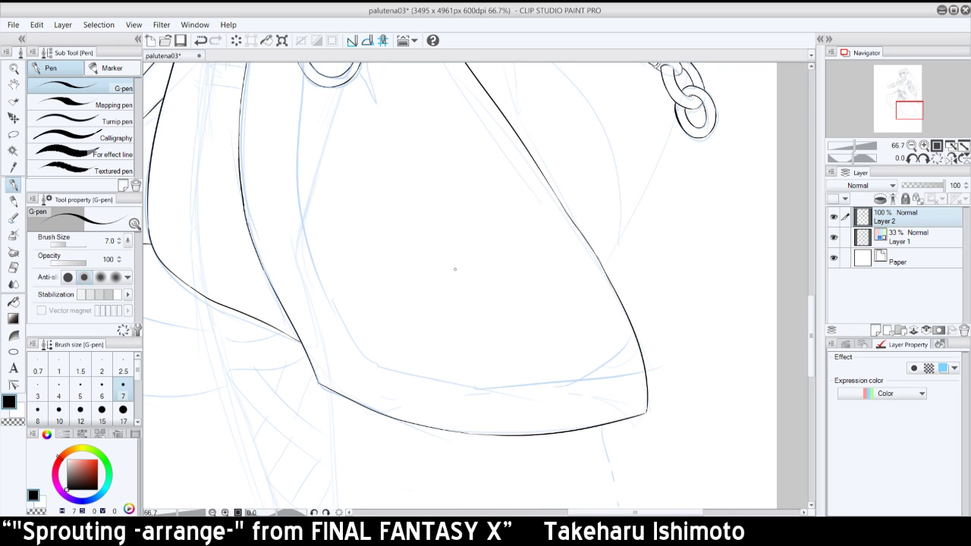
- Round the sharp corner where the front panel's edge meets the bottom hem and erase the excess ink
{"action": "key", "text": "ctrl+z"}
{"action": "left_click_drag", "start_coordinate": [317, 375], "coordinate": [333, 390]}
{"action": "key", "text": "ctrl+z"}
{"action": "key", "text": "ctrl+z"}
{"action": "key", "text": "ctrl+z"}
{"action": "key", "text": "ctrl+z"}
{"action": "key", "text": "ctrl+z"}
{"action": "key", "text": "ctrl+z"}
{"action": "left_click", "coordinate": [924, 146]}
{"action": "left_click_drag", "start_coordinate": [910, 112], "coordinate": [901, 115]}
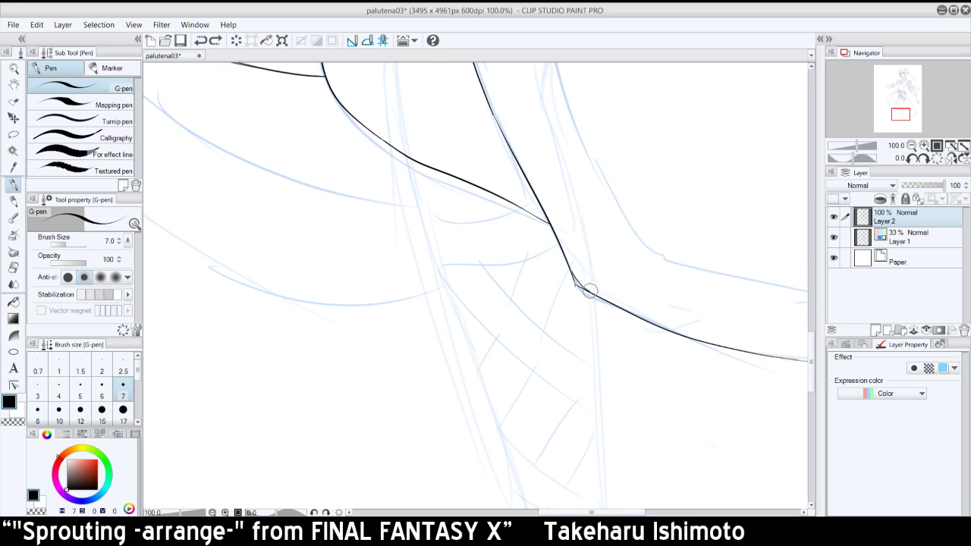
{"action": "left_click_drag", "start_coordinate": [587, 289], "coordinate": [573, 279]}
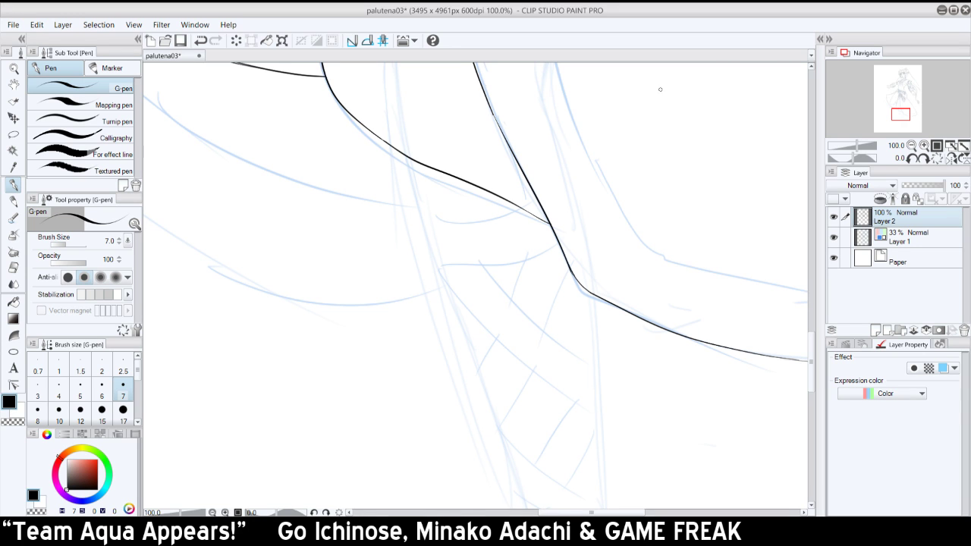
- Ink the back panel's upper edge out to its pointed tip and start the hem curving away from it
{"action": "left_click", "coordinate": [911, 145]}
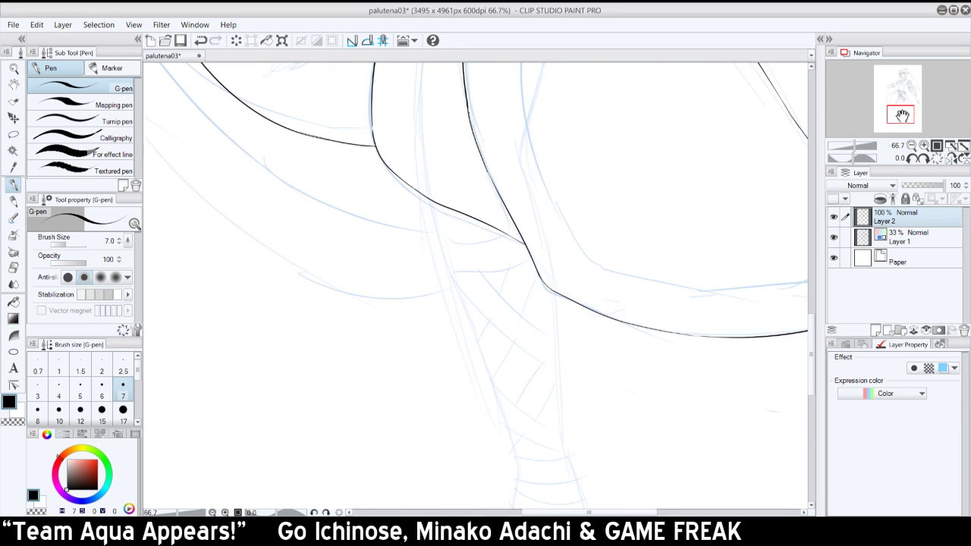
{"action": "left_click_drag", "start_coordinate": [903, 117], "coordinate": [886, 107]}
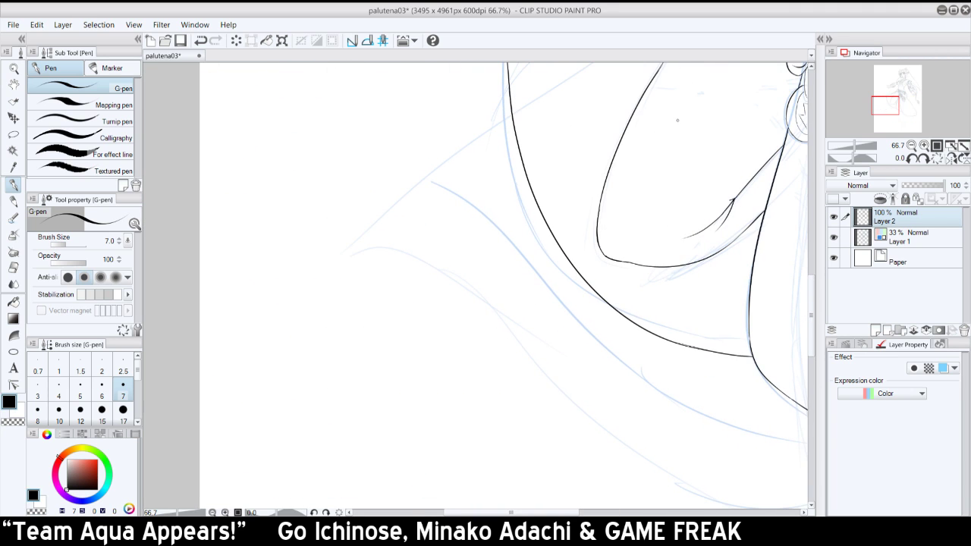
{"action": "mouse_move", "coordinate": [510, 116]}
{"action": "left_mouse_down"}
{"action": "mouse_move", "coordinate": [355, 265]}
{"action": "mouse_move", "coordinate": [426, 265]}
{"action": "left_mouse_up"}
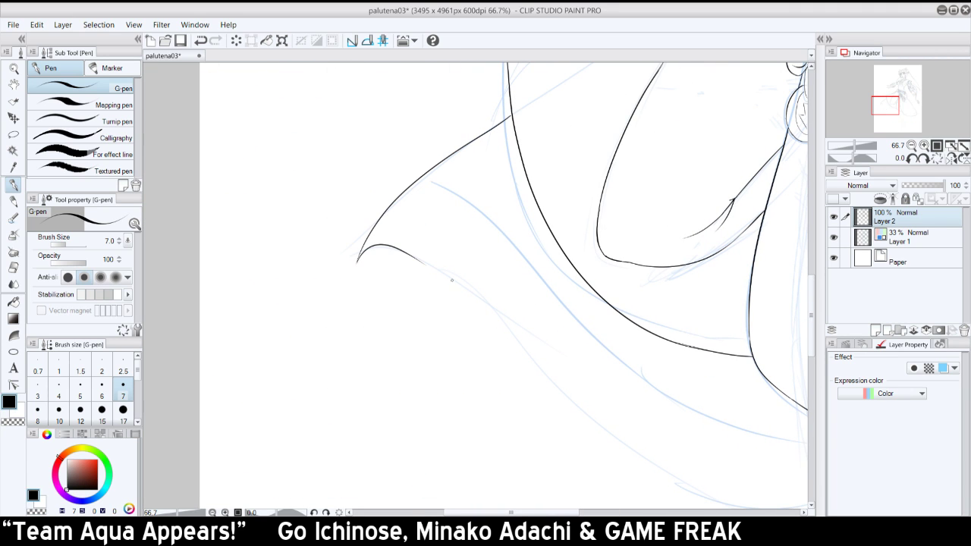
- Ink the back panel's long outer hem from below the pointed tip around to the sketched leg
{"action": "left_click", "coordinate": [924, 159]}
{"action": "left_click", "coordinate": [924, 158]}
{"action": "left_click", "coordinate": [924, 158]}
{"action": "left_click", "coordinate": [924, 158]}
{"action": "left_click", "coordinate": [923, 159]}
{"action": "left_click_drag", "start_coordinate": [891, 105], "coordinate": [895, 112]}
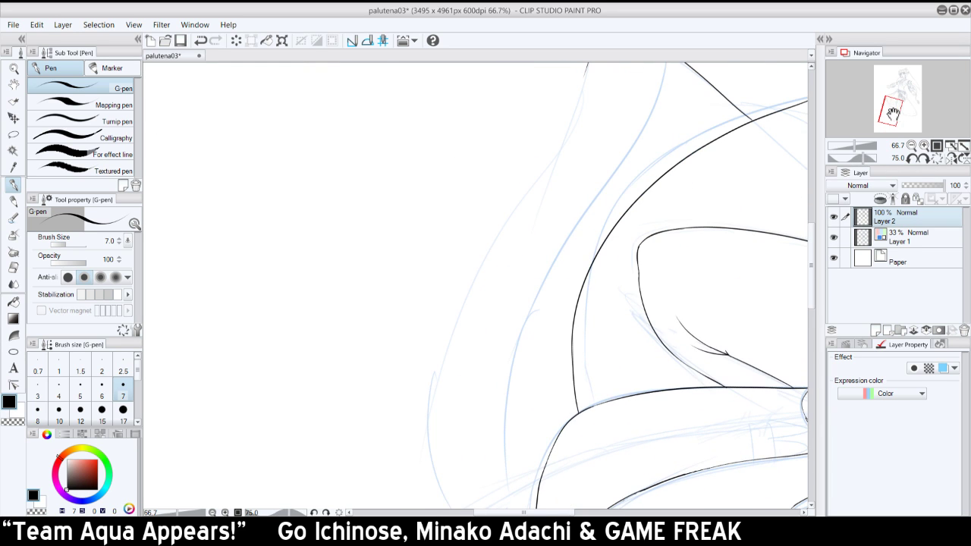
{"action": "left_click_drag", "start_coordinate": [585, 66], "coordinate": [474, 290]}
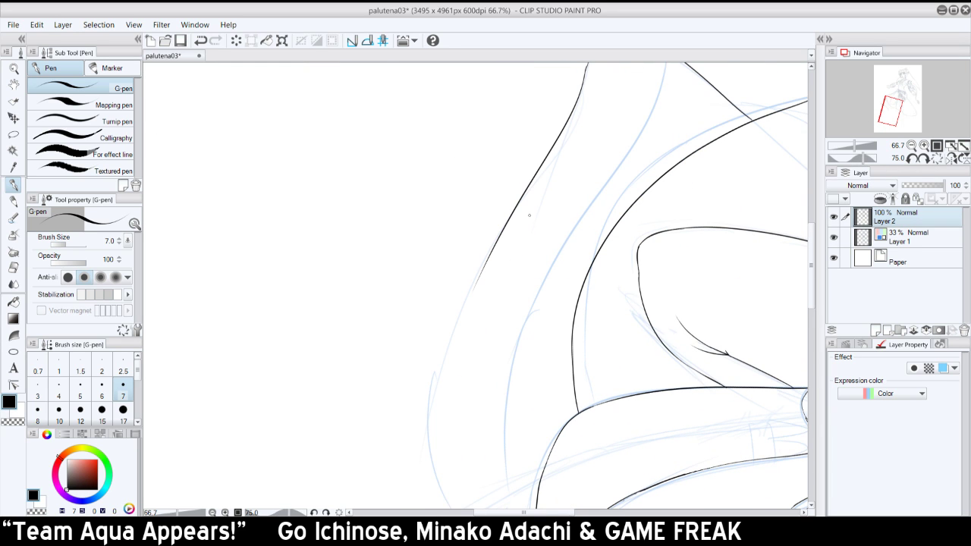
{"action": "key", "text": "ctrl+z"}
{"action": "left_click", "coordinate": [912, 145]}
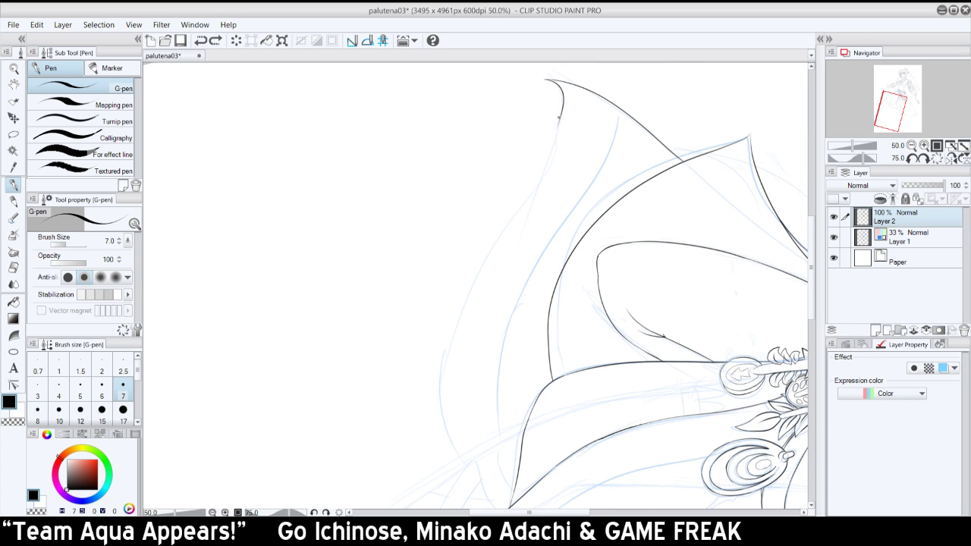
{"action": "left_click_drag", "start_coordinate": [558, 118], "coordinate": [480, 275]}
{"action": "key", "text": "ctrl+z"}
{"action": "mouse_move", "coordinate": [560, 122]}
{"action": "left_mouse_down"}
{"action": "mouse_move", "coordinate": [474, 301]}
{"action": "mouse_move", "coordinate": [453, 444]}
{"action": "mouse_move", "coordinate": [489, 260]}
{"action": "mouse_move", "coordinate": [558, 138]}
{"action": "mouse_move", "coordinate": [507, 229]}
{"action": "mouse_move", "coordinate": [520, 201]}
{"action": "left_mouse_up"}
{"action": "key", "text": "ctrl+z"}
{"action": "key", "text": "ctrl+z"}
{"action": "key", "text": "ctrl+z"}
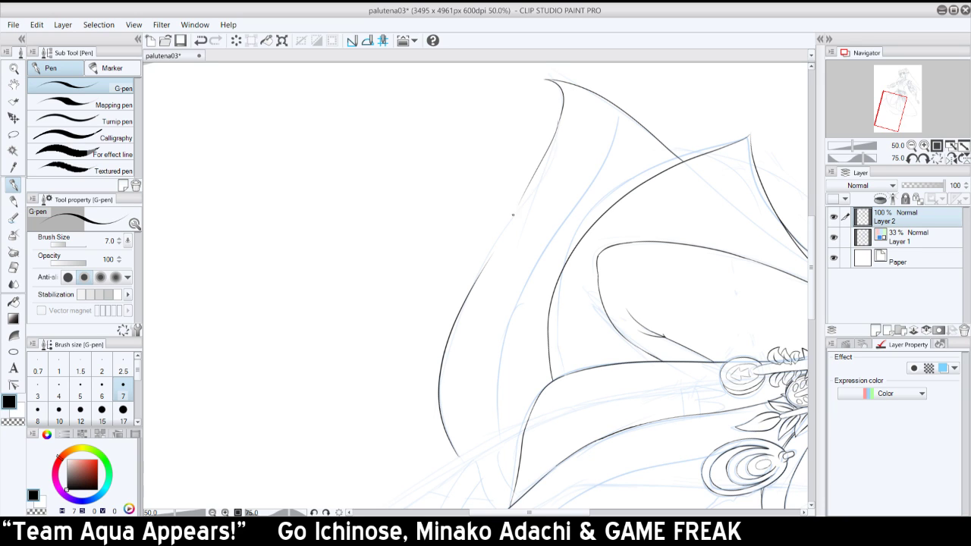
- Redraw the upper stretch of the back panel's hem just below the pointed tip
{"action": "key", "text": "ctrl+z"}
{"action": "left_click_drag", "start_coordinate": [562, 117], "coordinate": [502, 235]}
{"action": "left_click", "coordinate": [924, 144]}
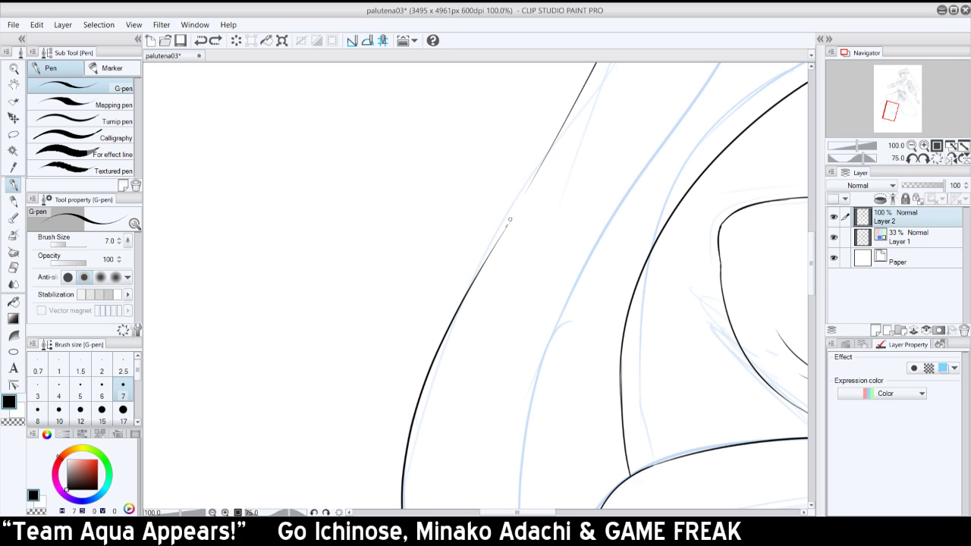
- Bridge the gap between the upper and lower strokes of the back panel's hem into one continuous curve
{"action": "key", "text": "ctrl+z"}
{"action": "mouse_move", "coordinate": [510, 219]}
{"action": "left_mouse_down"}
{"action": "mouse_move", "coordinate": [528, 194]}
{"action": "mouse_move", "coordinate": [505, 232]}
{"action": "left_mouse_up"}
{"action": "key", "text": "ctrl+z"}
{"action": "key", "text": "ctrl+z"}
{"action": "key", "text": "ctrl+z"}
{"action": "left_click_drag", "start_coordinate": [531, 183], "coordinate": [506, 226]}
{"action": "key", "text": "ctrl+z"}
{"action": "key", "text": "ctrl+z"}
{"action": "mouse_move", "coordinate": [539, 163]}
{"action": "left_mouse_down"}
{"action": "mouse_move", "coordinate": [518, 207]}
{"action": "mouse_move", "coordinate": [523, 195]}
{"action": "left_mouse_up"}
{"action": "key", "text": "ctrl+z"}
{"action": "left_click_drag", "start_coordinate": [479, 267], "coordinate": [531, 180]}
{"action": "key", "text": "ctrl+z"}
{"action": "left_click_drag", "start_coordinate": [490, 252], "coordinate": [560, 125]}
{"action": "key", "text": "ctrl+z"}
{"action": "left_click_drag", "start_coordinate": [525, 189], "coordinate": [556, 135]}
{"action": "key", "text": "ctrl+z"}
{"action": "left_click_drag", "start_coordinate": [529, 185], "coordinate": [555, 137]}
{"action": "key", "text": "ctrl+z"}
{"action": "left_click_drag", "start_coordinate": [538, 170], "coordinate": [561, 124]}
{"action": "left_click", "coordinate": [914, 158]}
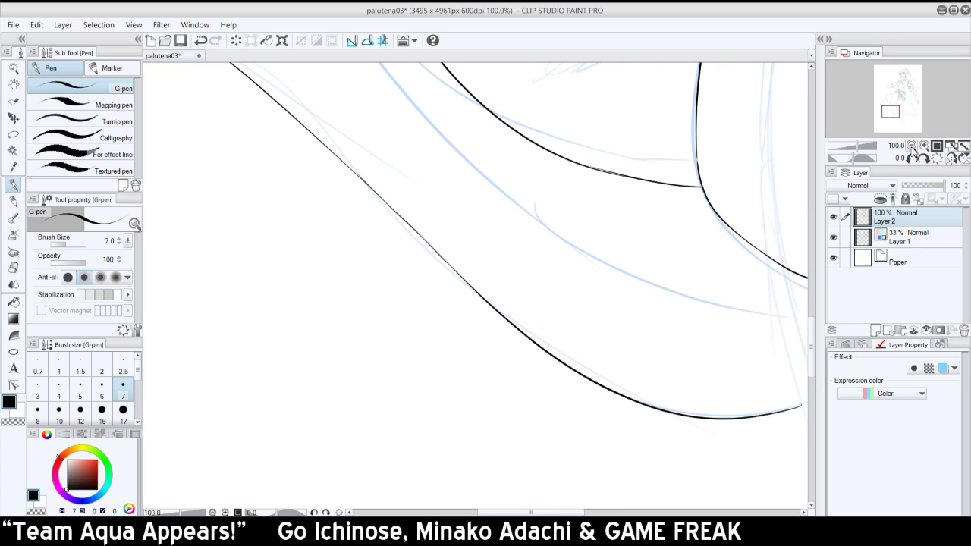
- Ink the short start of the leg's outer contour beneath the front panel's lower edge
{"action": "left_click", "coordinate": [911, 145]}
{"action": "left_click", "coordinate": [912, 146]}
{"action": "left_click", "coordinate": [911, 146]}
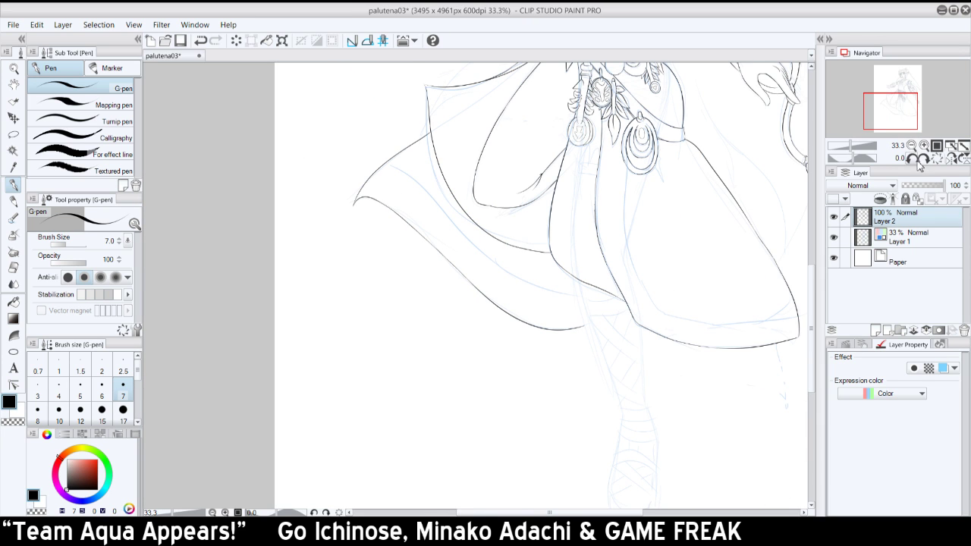
{"action": "mouse_move", "coordinate": [911, 121]}
{"action": "left_mouse_down"}
{"action": "mouse_move", "coordinate": [926, 112]}
{"action": "mouse_move", "coordinate": [909, 111]}
{"action": "mouse_move", "coordinate": [911, 98]}
{"action": "mouse_move", "coordinate": [909, 126]}
{"action": "left_mouse_up"}
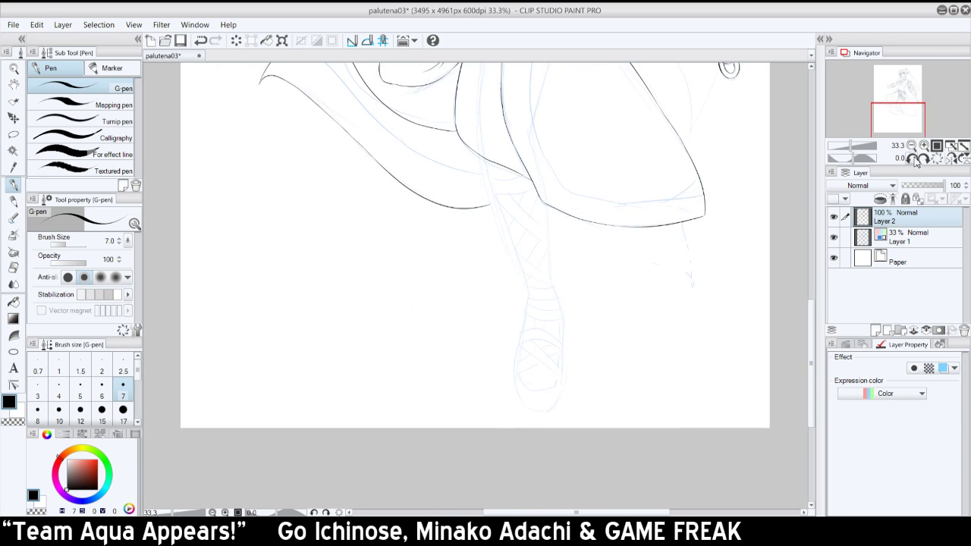
{"action": "left_click", "coordinate": [924, 145]}
{"action": "left_click", "coordinate": [924, 145]}
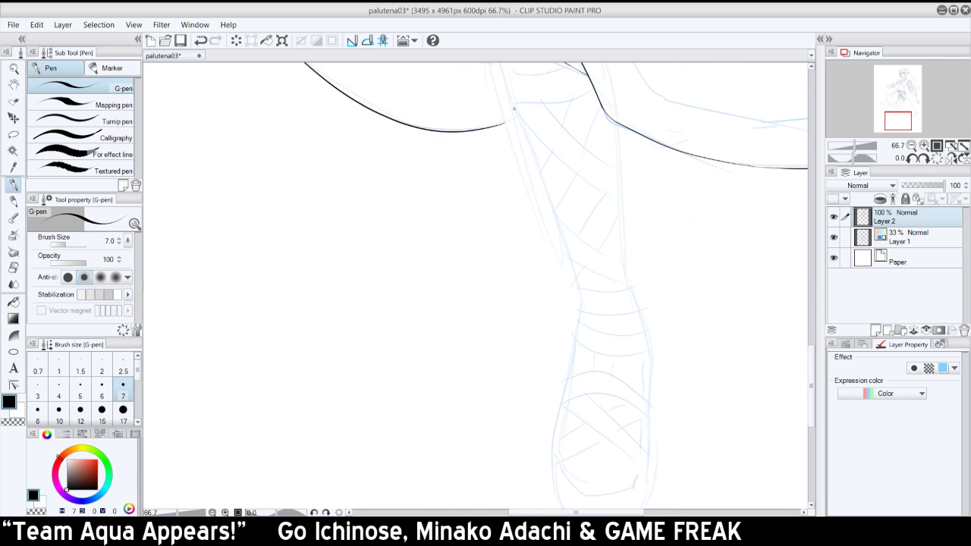
{"action": "left_click", "coordinate": [950, 157]}
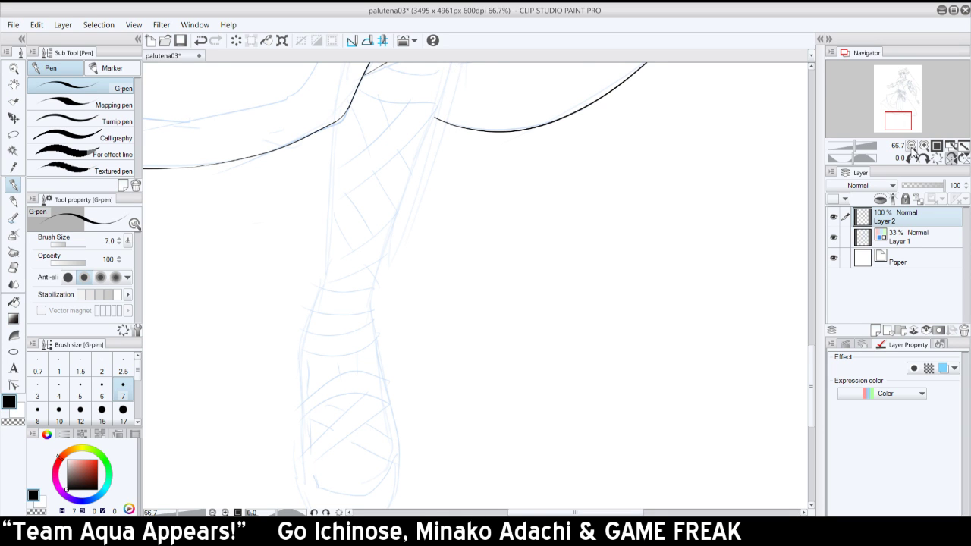
{"action": "left_click", "coordinate": [912, 146]}
{"action": "left_click_drag", "start_coordinate": [903, 116], "coordinate": [899, 116]}
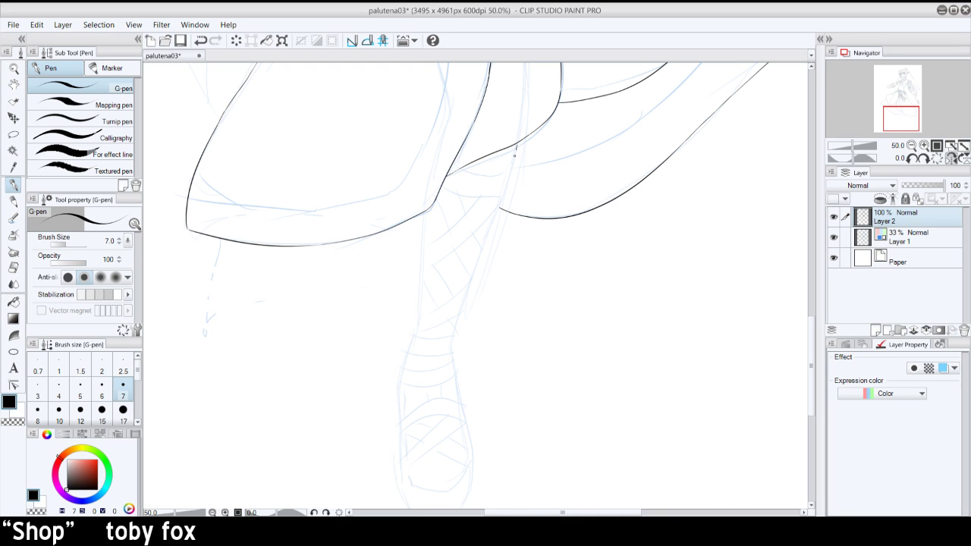
{"action": "key", "text": "ctrl+z"}
{"action": "mouse_move", "coordinate": [514, 155]}
{"action": "left_mouse_down"}
{"action": "mouse_move", "coordinate": [506, 185]}
{"action": "mouse_move", "coordinate": [509, 175]}
{"action": "left_mouse_up"}
{"action": "key", "text": "ctrl+z"}
{"action": "left_click_drag", "start_coordinate": [518, 142], "coordinate": [512, 170]}
- Ink the curved lower edge of the first leg wrap from the leg's contour to the front panel's lower edge
{"action": "left_click", "coordinate": [924, 145]}
{"action": "left_click", "coordinate": [924, 145]}
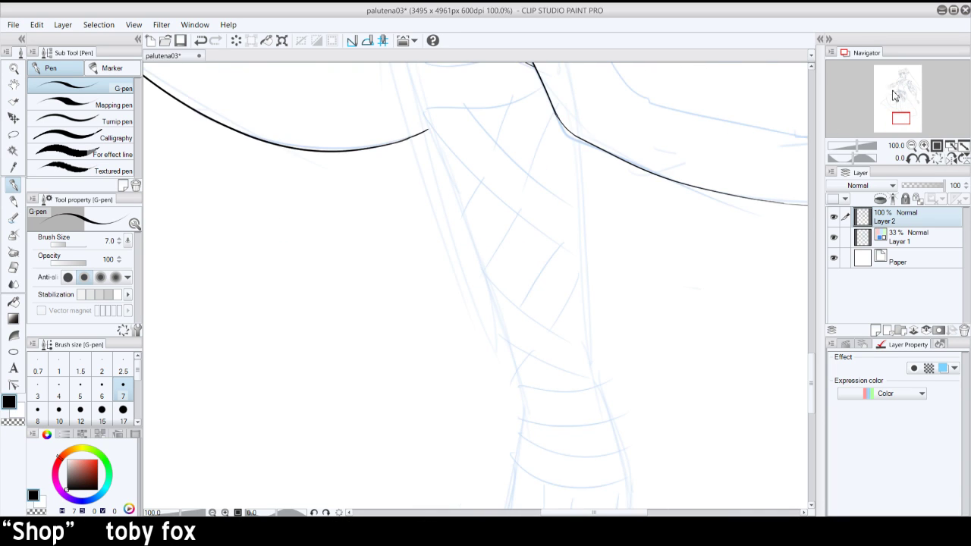
{"action": "left_click_drag", "start_coordinate": [901, 111], "coordinate": [900, 113]}
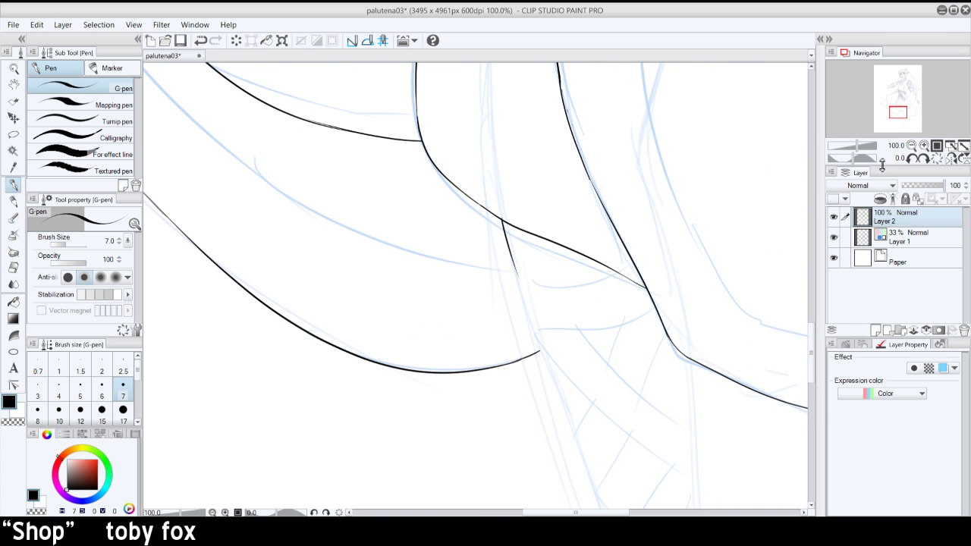
{"action": "left_click", "coordinate": [924, 145]}
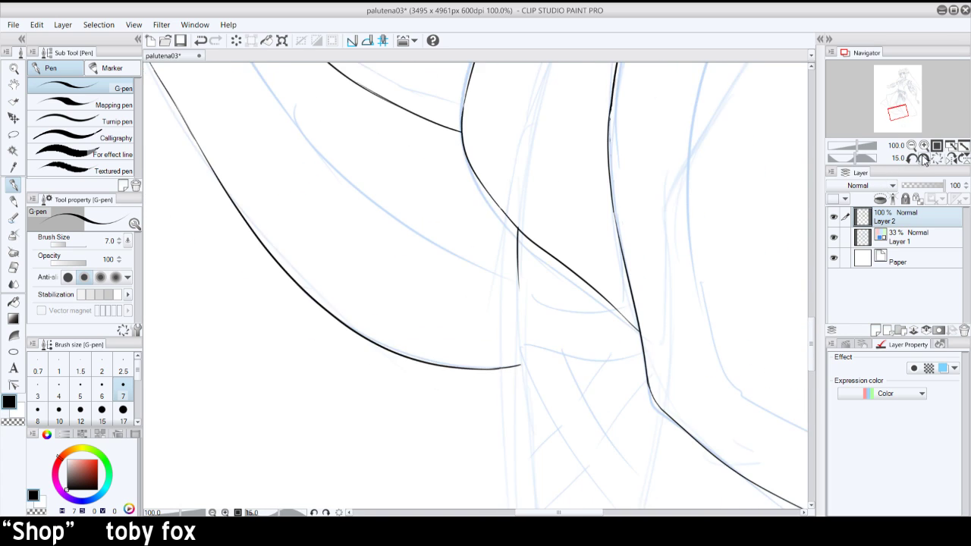
{"action": "left_click", "coordinate": [922, 158]}
{"action": "left_click_drag", "start_coordinate": [544, 287], "coordinate": [607, 319]}
{"action": "key", "text": "ctrl+z"}
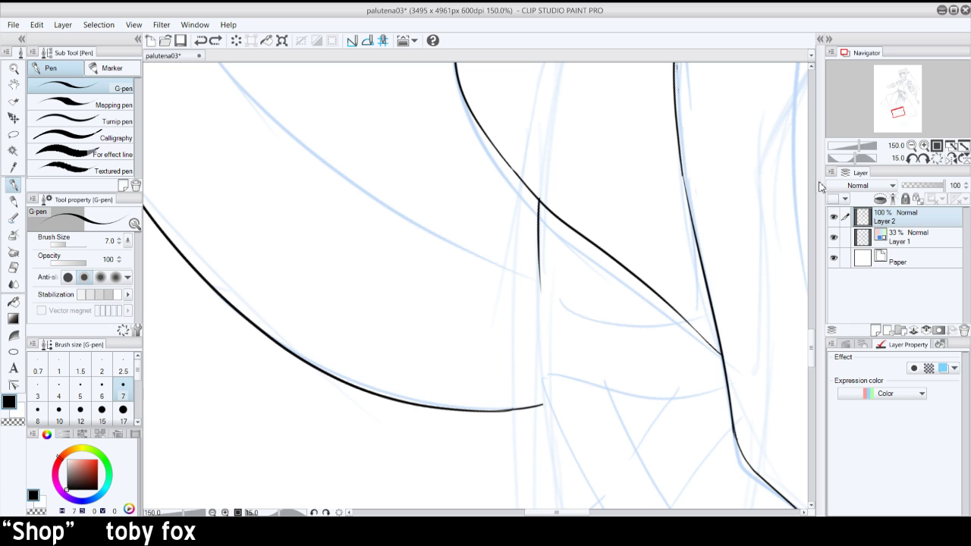
{"action": "left_click", "coordinate": [924, 159]}
{"action": "left_click", "coordinate": [924, 158]}
{"action": "left_click", "coordinate": [924, 159]}
{"action": "mouse_move", "coordinate": [519, 332]}
{"action": "left_mouse_down"}
{"action": "mouse_move", "coordinate": [522, 371]}
{"action": "mouse_move", "coordinate": [541, 401]}
{"action": "left_mouse_up"}
{"action": "key", "text": "ctrl+z"}
{"action": "key", "text": "ctrl+z"}
{"action": "left_click_drag", "start_coordinate": [520, 328], "coordinate": [531, 381]}
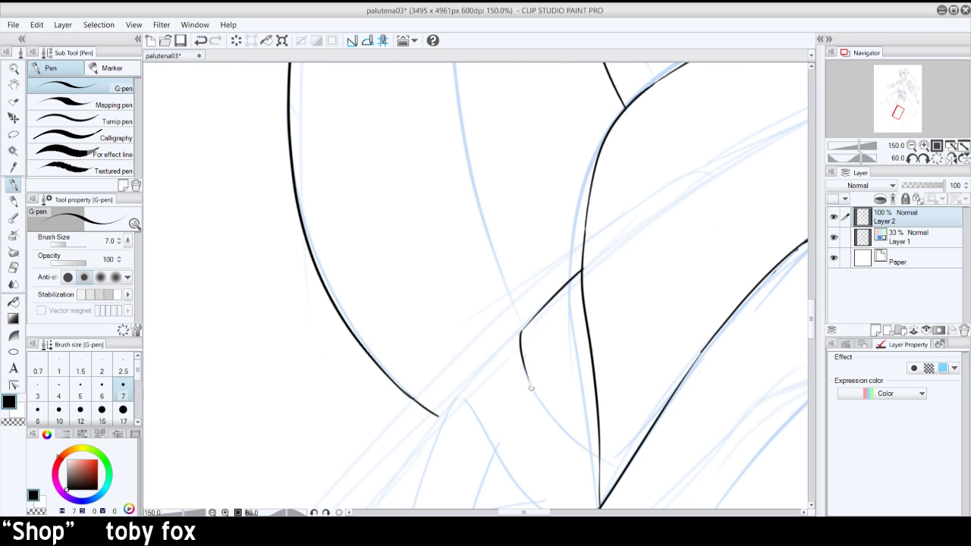
{"action": "key", "text": "ctrl+z"}
{"action": "mouse_move", "coordinate": [524, 321]}
{"action": "left_mouse_down"}
{"action": "mouse_move", "coordinate": [526, 371]}
{"action": "mouse_move", "coordinate": [522, 352]}
{"action": "mouse_move", "coordinate": [536, 395]}
{"action": "mouse_move", "coordinate": [526, 371]}
{"action": "mouse_move", "coordinate": [578, 441]}
{"action": "mouse_move", "coordinate": [543, 402]}
{"action": "mouse_move", "coordinate": [606, 461]}
{"action": "mouse_move", "coordinate": [567, 418]}
{"action": "mouse_move", "coordinate": [599, 453]}
{"action": "left_mouse_up"}
{"action": "key", "text": "ctrl+z"}
{"action": "key", "text": "ctrl+z"}
{"action": "key", "text": "ctrl+z"}
{"action": "key", "text": "ctrl+z"}
{"action": "key", "text": "ctrl+z"}
{"action": "key", "text": "ctrl+z"}
{"action": "key", "text": "ctrl+z"}
{"action": "key", "text": "ctrl+z"}
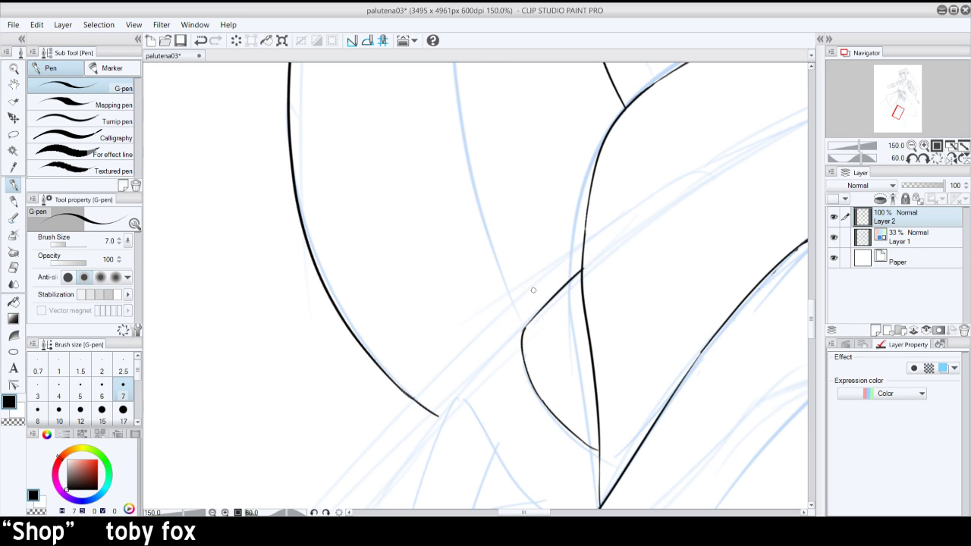
- Ink the second leg wrap's outer side and begin its curved lower edge
{"action": "left_click", "coordinate": [937, 159]}
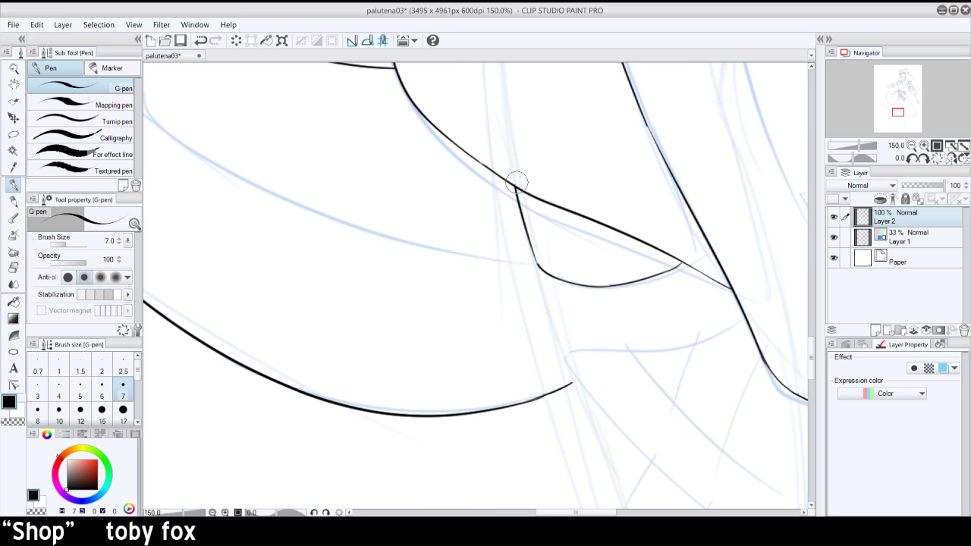
{"action": "left_click_drag", "start_coordinate": [536, 263], "coordinate": [549, 326]}
{"action": "key", "text": "ctrl+z"}
{"action": "mouse_move", "coordinate": [534, 258]}
{"action": "left_mouse_down"}
{"action": "mouse_move", "coordinate": [558, 349]}
{"action": "mouse_move", "coordinate": [618, 350]}
{"action": "left_mouse_up"}
{"action": "key", "text": "ctrl+z"}
- Complete the curved lower edge of the second leg wrap across to the skirt panel's inked edge
{"action": "left_click", "coordinate": [925, 160]}
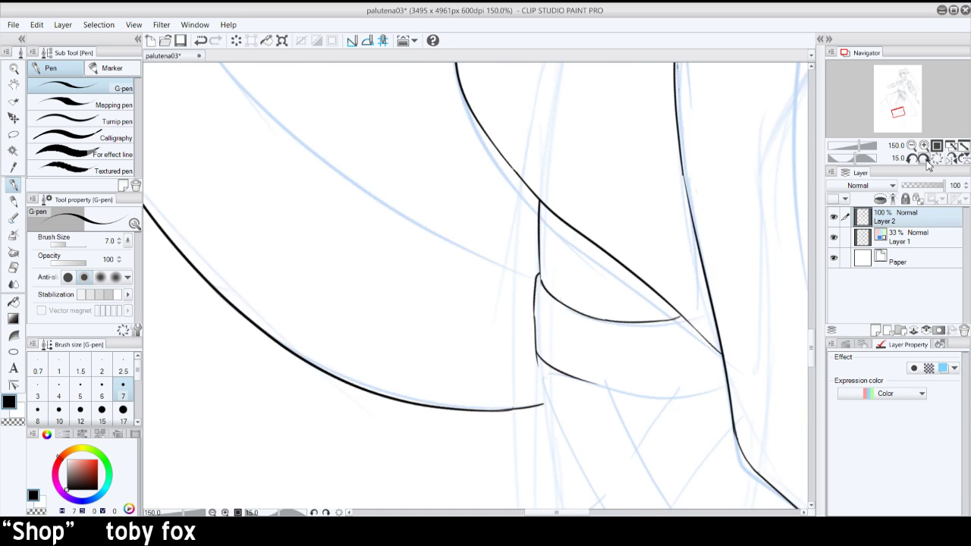
{"action": "left_click", "coordinate": [924, 159]}
{"action": "left_click", "coordinate": [925, 160]}
{"action": "left_click", "coordinate": [924, 159]}
{"action": "left_click_drag", "start_coordinate": [899, 113], "coordinate": [895, 111]}
{"action": "left_click", "coordinate": [927, 159]}
{"action": "left_click", "coordinate": [927, 159]}
{"action": "left_click", "coordinate": [927, 159]}
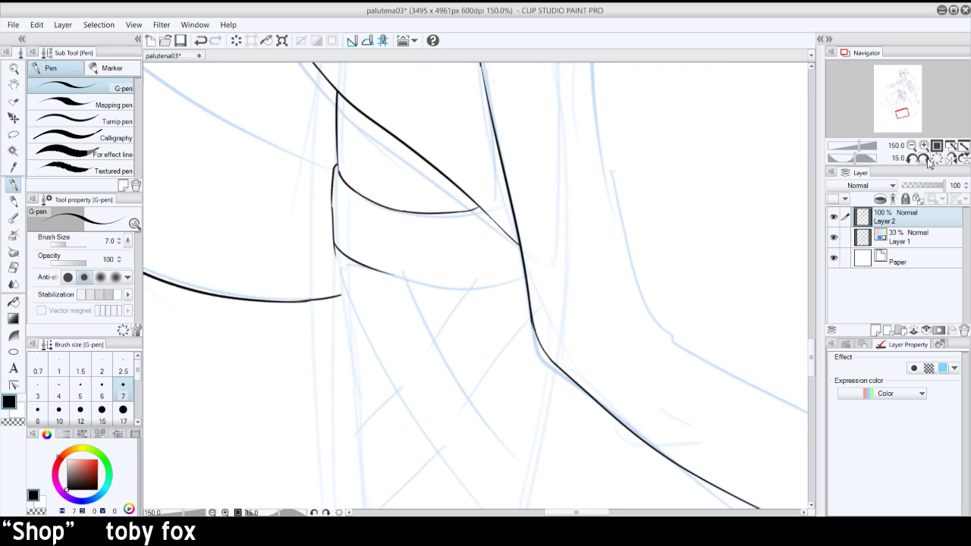
{"action": "left_click", "coordinate": [926, 159]}
{"action": "left_click", "coordinate": [927, 160]}
{"action": "left_click", "coordinate": [926, 159]}
{"action": "left_click", "coordinate": [926, 159]}
{"action": "left_click", "coordinate": [927, 159]}
{"action": "left_click", "coordinate": [926, 159]}
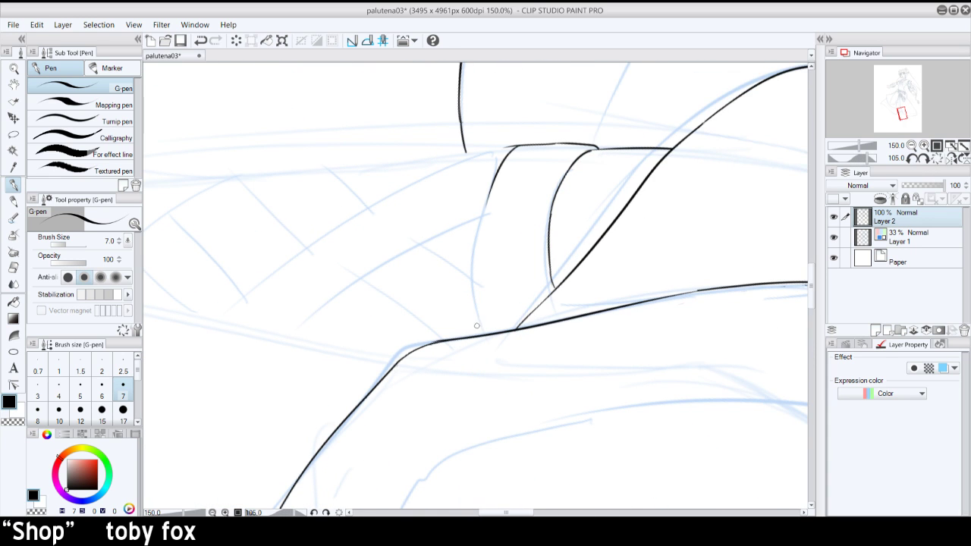
{"action": "mouse_move", "coordinate": [484, 334]}
{"action": "left_mouse_down"}
{"action": "mouse_move", "coordinate": [481, 220]}
{"action": "mouse_move", "coordinate": [499, 178]}
{"action": "mouse_move", "coordinate": [477, 234]}
{"action": "mouse_move", "coordinate": [492, 191]}
{"action": "mouse_move", "coordinate": [479, 199]}
{"action": "left_mouse_up"}
{"action": "key", "text": "ctrl+z"}
{"action": "key", "text": "ctrl+z"}
{"action": "key", "text": "ctrl+z"}
{"action": "left_click_drag", "start_coordinate": [493, 332], "coordinate": [486, 209]}
{"action": "key", "text": "ctrl+z"}
{"action": "left_click_drag", "start_coordinate": [489, 333], "coordinate": [485, 201]}
{"action": "key", "text": "ctrl+z"}
{"action": "mouse_move", "coordinate": [479, 314]}
{"action": "left_mouse_down"}
{"action": "mouse_move", "coordinate": [489, 194]}
{"action": "mouse_move", "coordinate": [483, 302]}
{"action": "left_mouse_up"}
{"action": "key", "text": "ctrl+z"}
{"action": "key", "text": "ctrl+z"}
{"action": "mouse_move", "coordinate": [488, 196]}
{"action": "left_mouse_down"}
{"action": "mouse_move", "coordinate": [482, 299]}
{"action": "mouse_move", "coordinate": [479, 231]}
{"action": "left_mouse_up"}
{"action": "key", "text": "ctrl+z"}
{"action": "left_click_drag", "start_coordinate": [491, 334], "coordinate": [490, 222]}
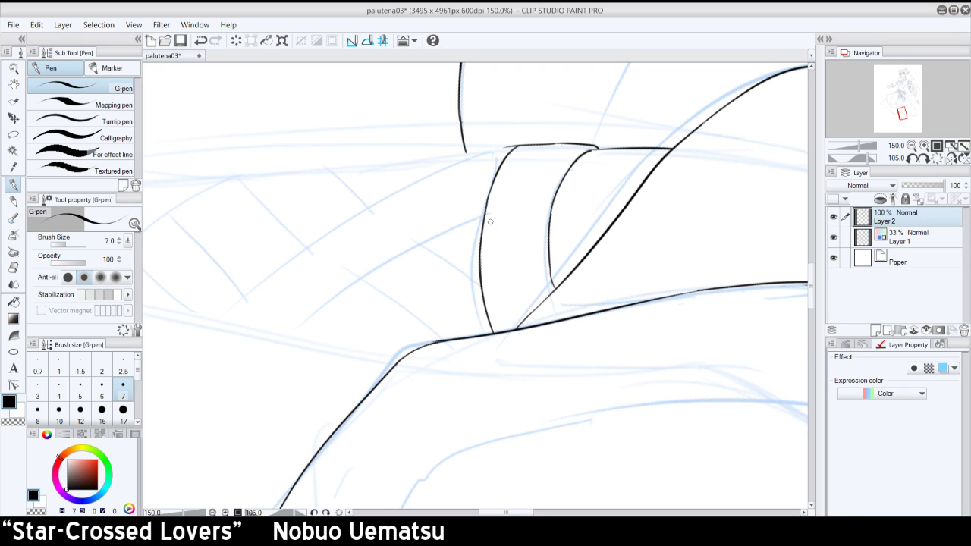
- Ink a thin parallel line just beneath the first leg wrap's curved lower edge to show its thickness
{"action": "left_click", "coordinate": [937, 158]}
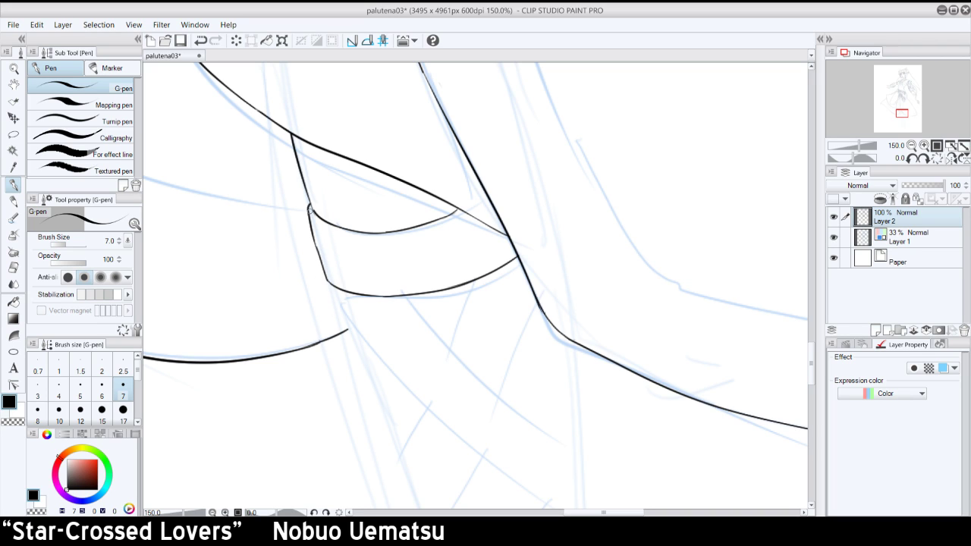
{"action": "mouse_move", "coordinate": [310, 210]}
{"action": "left_mouse_down"}
{"action": "mouse_move", "coordinate": [331, 232]}
{"action": "mouse_move", "coordinate": [384, 240]}
{"action": "left_mouse_up"}
{"action": "key", "text": "ctrl+z"}
{"action": "left_click", "coordinate": [925, 158]}
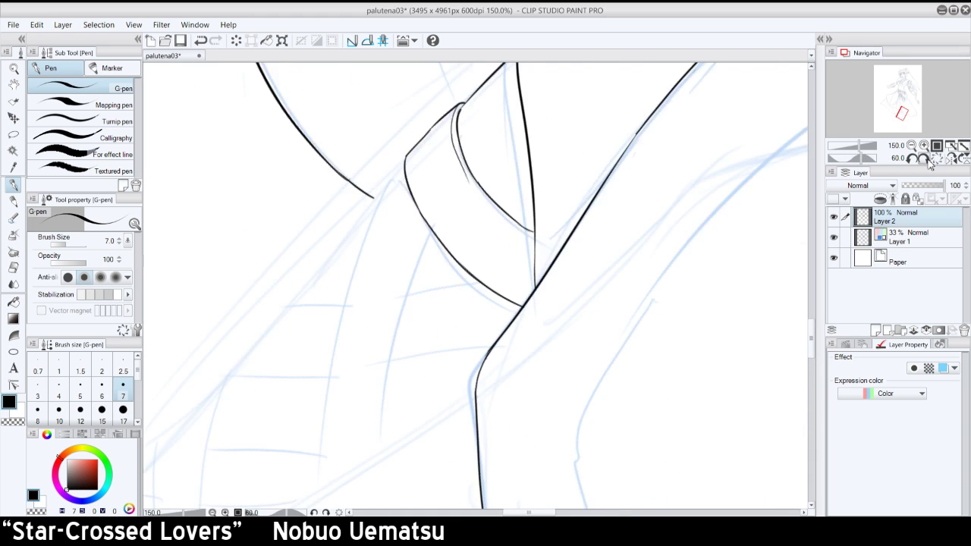
{"action": "key", "text": "ctrl+z"}
{"action": "mouse_move", "coordinate": [529, 148]}
{"action": "left_mouse_down"}
{"action": "mouse_move", "coordinate": [527, 230]}
{"action": "mouse_move", "coordinate": [549, 271]}
{"action": "left_mouse_up"}
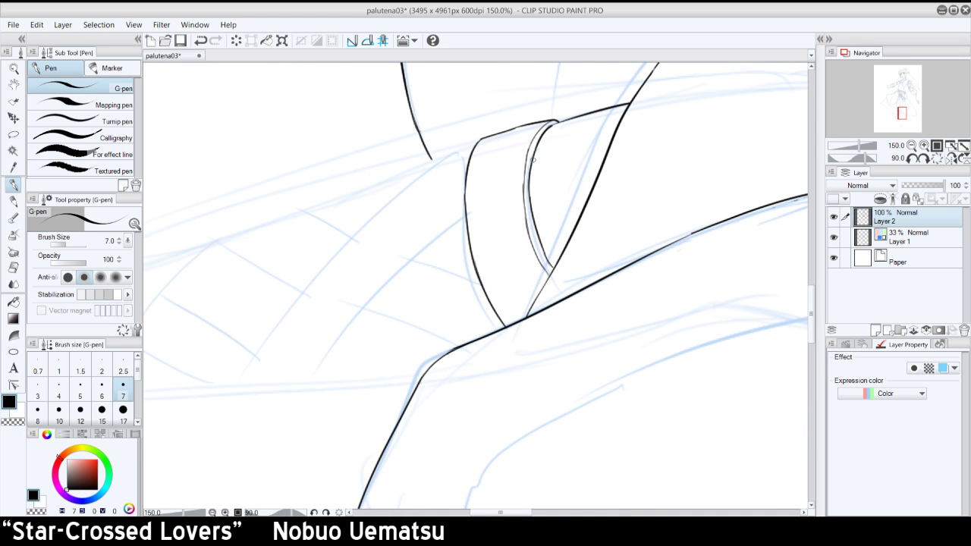
- Ink the diagonal strap's upper edge from the second wrap's lower edge down to the far side of the leg
{"action": "left_click", "coordinate": [938, 157]}
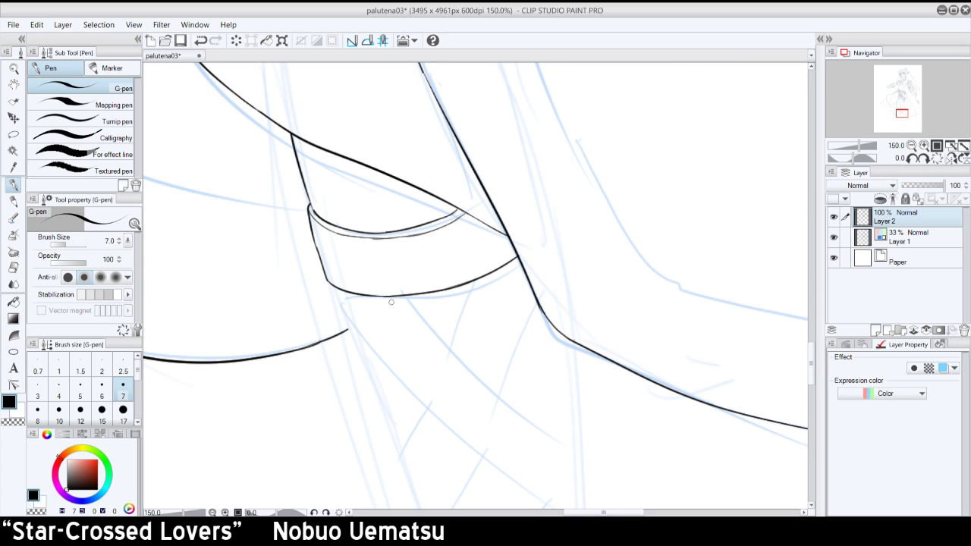
{"action": "left_click_drag", "start_coordinate": [381, 295], "coordinate": [522, 410]}
{"action": "key", "text": "ctrl+z"}
{"action": "left_click_drag", "start_coordinate": [384, 295], "coordinate": [554, 440]}
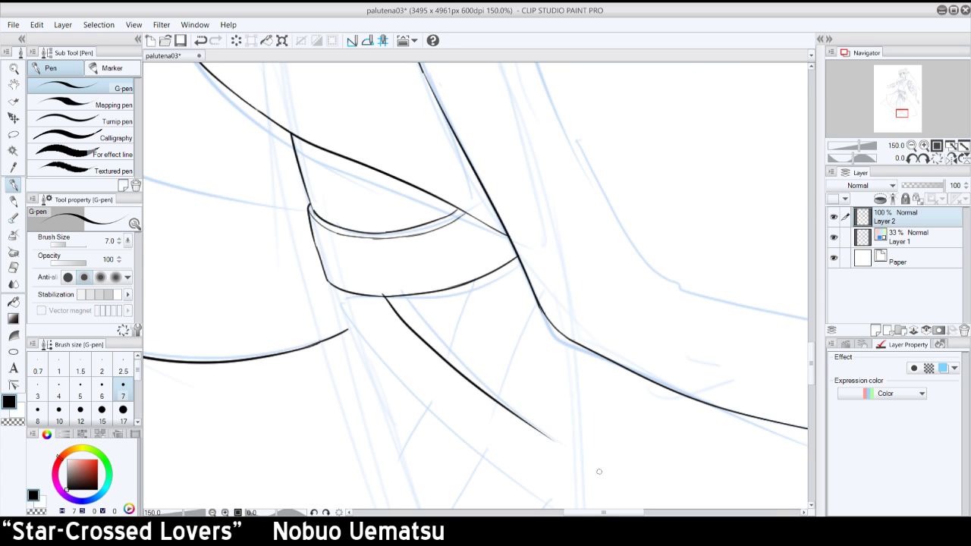
{"action": "key", "text": "ctrl+z"}
{"action": "left_click_drag", "start_coordinate": [379, 296], "coordinate": [552, 434]}
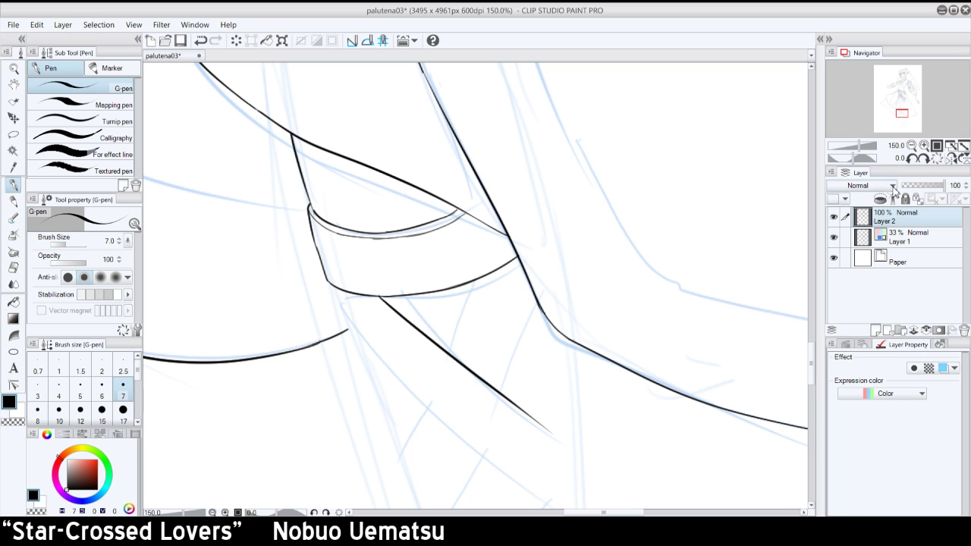
{"action": "left_click_drag", "start_coordinate": [906, 122], "coordinate": [902, 114]}
{"action": "left_click_drag", "start_coordinate": [546, 345], "coordinate": [578, 367]}
{"action": "key", "text": "ctrl+z"}
{"action": "key", "text": "ctrl+z"}
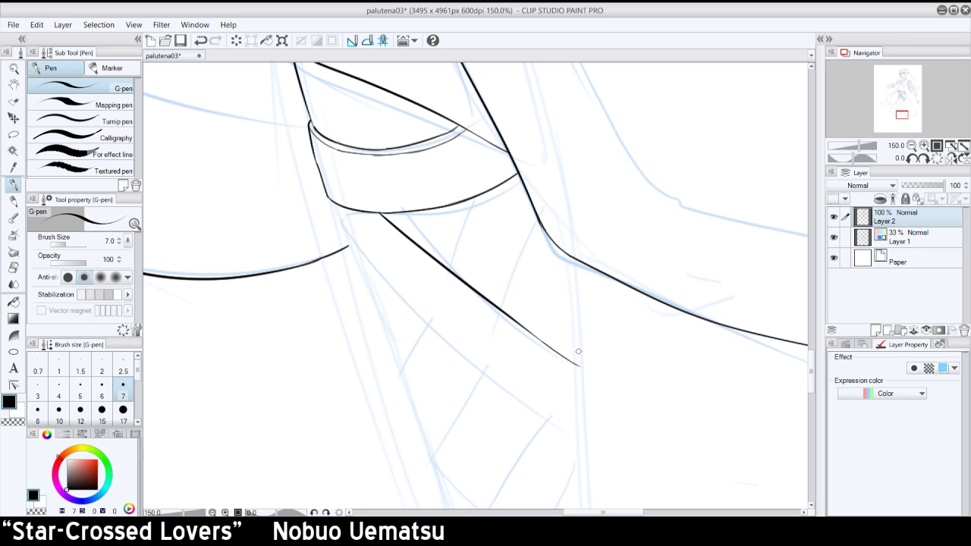
- Ink the leg's contour from the skirt hem down to the tip of the diagonal strap's upper edge
{"action": "mouse_move", "coordinate": [571, 258]}
{"action": "left_mouse_down"}
{"action": "mouse_move", "coordinate": [577, 351]}
{"action": "mouse_move", "coordinate": [574, 305]}
{"action": "left_mouse_up"}
{"action": "key", "text": "ctrl+z"}
{"action": "key", "text": "ctrl+z"}
{"action": "mouse_move", "coordinate": [577, 364]}
{"action": "left_mouse_down"}
{"action": "mouse_move", "coordinate": [574, 325]}
{"action": "mouse_move", "coordinate": [576, 361]}
{"action": "mouse_move", "coordinate": [575, 329]}
{"action": "mouse_move", "coordinate": [577, 367]}
{"action": "left_mouse_up"}
{"action": "key", "text": "ctrl+z"}
{"action": "key", "text": "ctrl+z"}
{"action": "key", "text": "ctrl+z"}
{"action": "key", "text": "ctrl+z"}
{"action": "left_click_drag", "start_coordinate": [575, 333], "coordinate": [576, 367]}
{"action": "key", "text": "ctrl+z"}
{"action": "left_click_drag", "start_coordinate": [574, 334], "coordinate": [577, 366]}
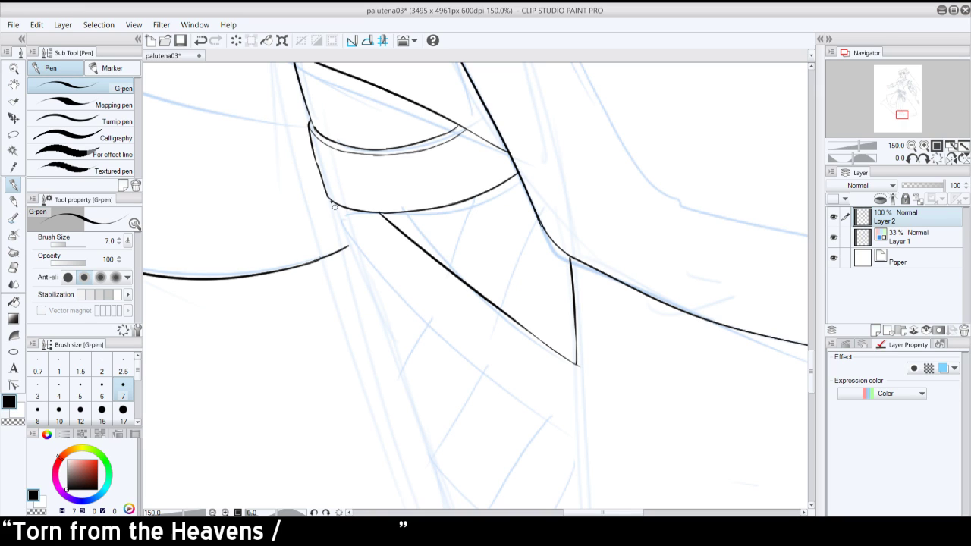
- Ink the diagonal strap's short outer side beneath the second wrap and its long lower edge across the leg
{"action": "mouse_move", "coordinate": [335, 206]}
{"action": "left_mouse_down"}
{"action": "mouse_move", "coordinate": [409, 290]}
{"action": "mouse_move", "coordinate": [377, 261]}
{"action": "mouse_move", "coordinate": [396, 292]}
{"action": "mouse_move", "coordinate": [380, 270]}
{"action": "left_mouse_up"}
{"action": "key", "text": "ctrl+z"}
{"action": "key", "text": "ctrl+z"}
{"action": "key", "text": "ctrl+z"}
{"action": "mouse_move", "coordinate": [334, 202]}
{"action": "left_mouse_down"}
{"action": "mouse_move", "coordinate": [341, 233]}
{"action": "mouse_move", "coordinate": [433, 323]}
{"action": "left_mouse_up"}
{"action": "key", "text": "ctrl+z"}
{"action": "key", "text": "ctrl+z"}
{"action": "left_click", "coordinate": [923, 159]}
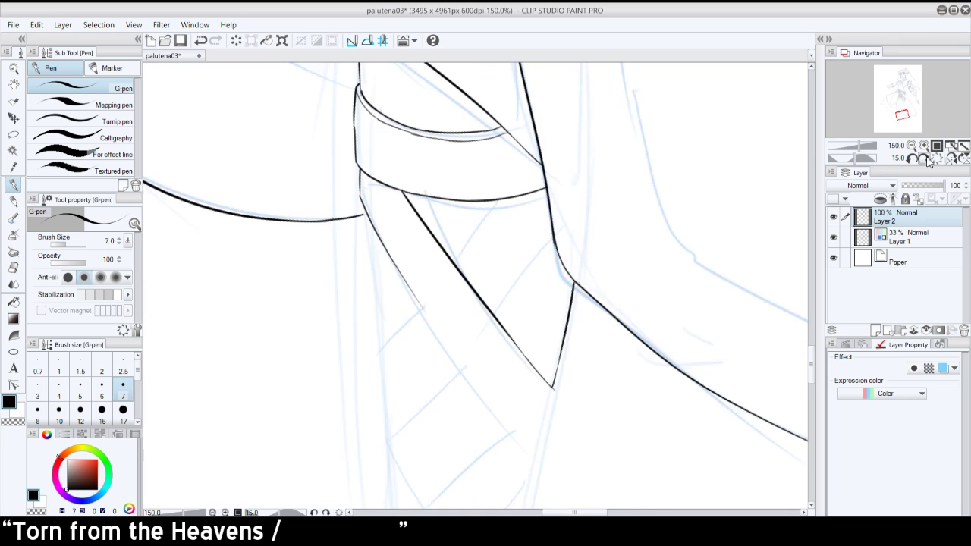
{"action": "left_click", "coordinate": [923, 159]}
{"action": "left_click", "coordinate": [923, 158]}
{"action": "left_click", "coordinate": [923, 159]}
{"action": "left_click", "coordinate": [924, 159]}
{"action": "mouse_move", "coordinate": [354, 426]}
{"action": "left_mouse_down"}
{"action": "mouse_move", "coordinate": [436, 241]}
{"action": "mouse_move", "coordinate": [410, 286]}
{"action": "left_mouse_up"}
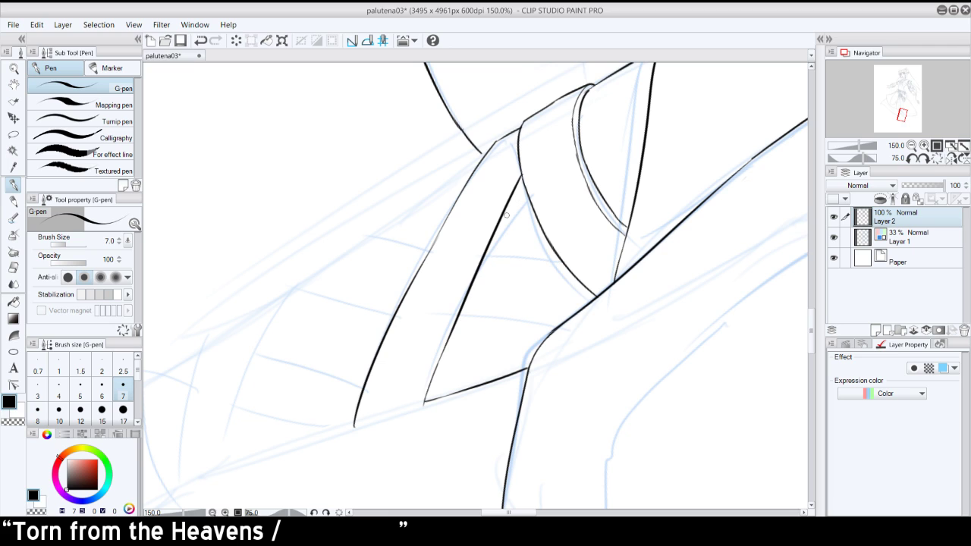
- Ink the upper stretch of a thin thickness line parallel to the diagonal strap's upper edge
{"action": "mouse_move", "coordinate": [519, 167]}
{"action": "left_mouse_down"}
{"action": "mouse_move", "coordinate": [453, 338]}
{"action": "mouse_move", "coordinate": [500, 206]}
{"action": "mouse_move", "coordinate": [446, 334]}
{"action": "left_mouse_up"}
{"action": "key", "text": "ctrl+z"}
{"action": "key", "text": "ctrl+z"}
{"action": "mouse_move", "coordinate": [423, 388]}
{"action": "left_mouse_down"}
{"action": "mouse_move", "coordinate": [464, 295]}
{"action": "mouse_move", "coordinate": [433, 358]}
{"action": "mouse_move", "coordinate": [452, 310]}
{"action": "mouse_move", "coordinate": [444, 334]}
{"action": "mouse_move", "coordinate": [449, 319]}
{"action": "left_mouse_up"}
{"action": "key", "text": "ctrl+z"}
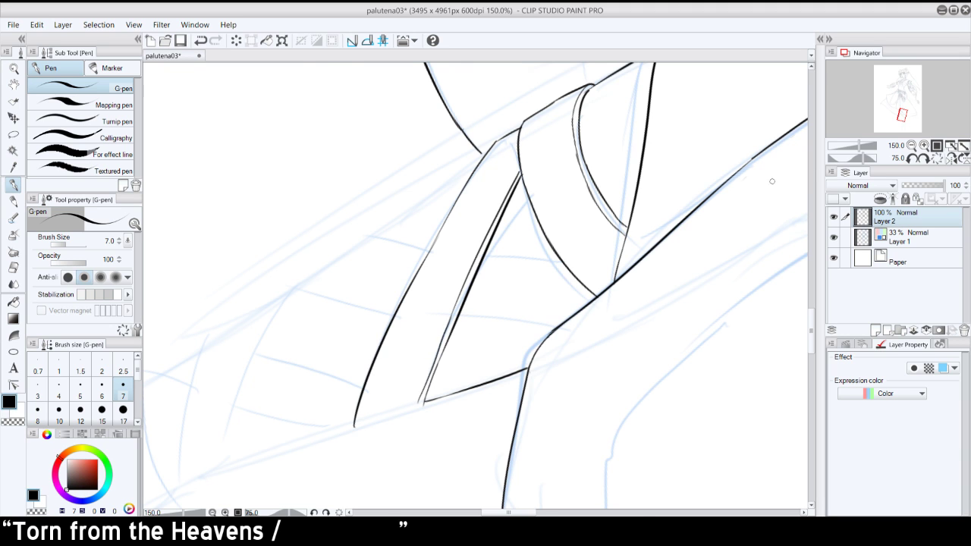
{"action": "left_click", "coordinate": [938, 158]}
{"action": "key", "text": "ctrl+z"}
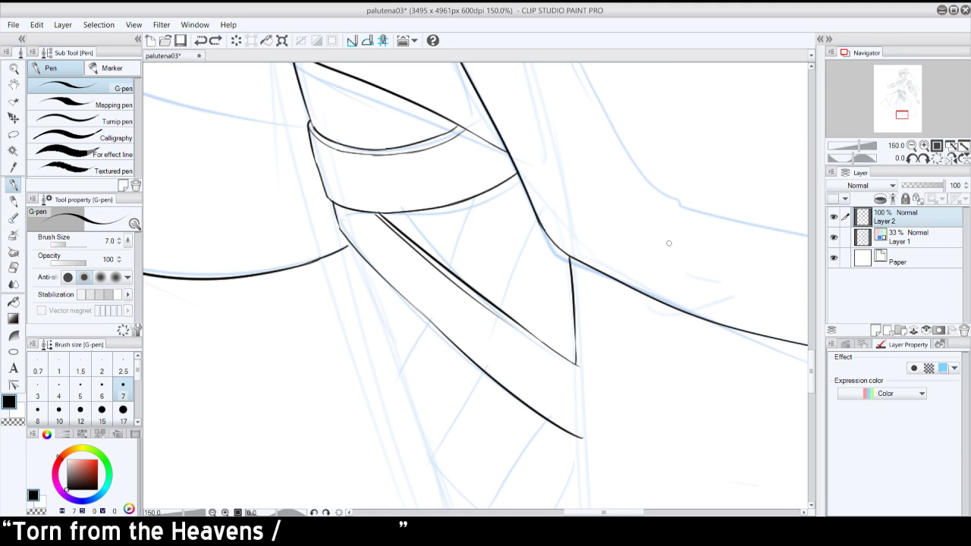
- Extend the diagonal strap's thin thickness line down to the strap's lower end
{"action": "left_click", "coordinate": [923, 159]}
{"action": "left_click", "coordinate": [924, 159]}
{"action": "left_click", "coordinate": [924, 159]}
{"action": "left_click", "coordinate": [924, 160]}
{"action": "left_click", "coordinate": [923, 159]}
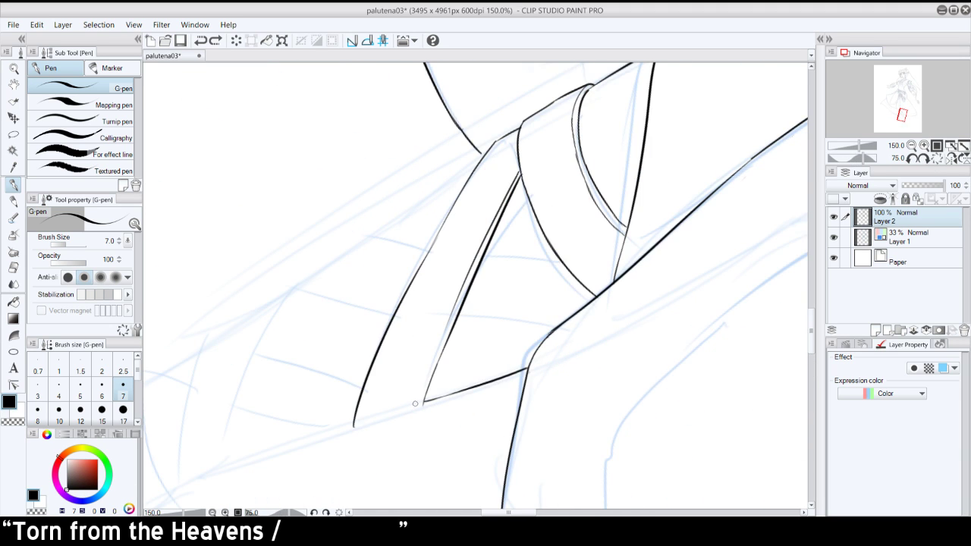
{"action": "left_click_drag", "start_coordinate": [415, 406], "coordinate": [451, 319]}
{"action": "key", "text": "ctrl+z"}
{"action": "left_click_drag", "start_coordinate": [415, 405], "coordinate": [453, 311]}
{"action": "left_click", "coordinate": [937, 158]}
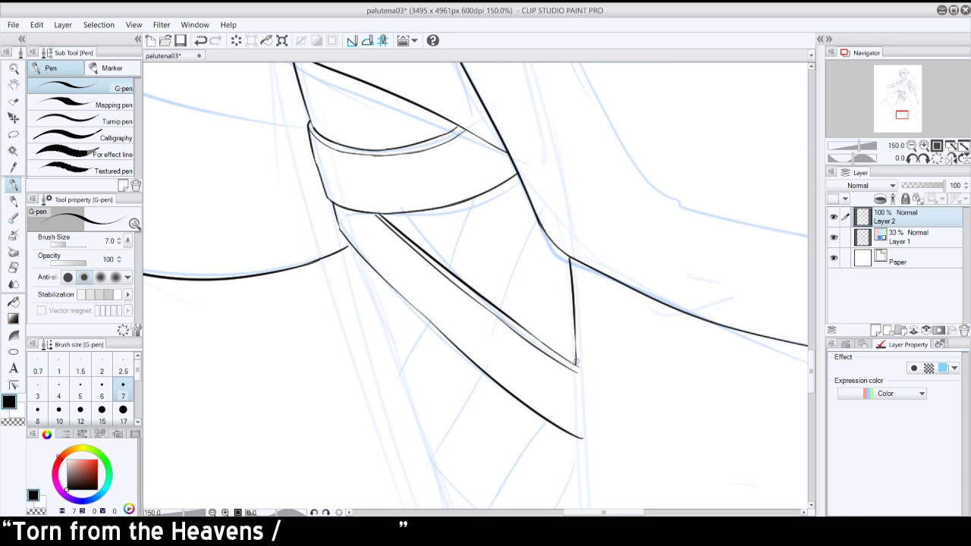
- Close the diagonal strap's lower end with a short contour from its thickness line to its lower edge
{"action": "left_click_drag", "start_coordinate": [576, 362], "coordinate": [583, 416]}
{"action": "key", "text": "ctrl+z"}
{"action": "key", "text": "ctrl+z"}
{"action": "key", "text": "ctrl+z"}
{"action": "key", "text": "ctrl+z"}
{"action": "key", "text": "ctrl+z"}
{"action": "left_click_drag", "start_coordinate": [582, 373], "coordinate": [582, 437]}
{"action": "key", "text": "ctrl+z"}
{"action": "left_click_drag", "start_coordinate": [581, 373], "coordinate": [585, 436]}
{"action": "key", "text": "ctrl+z"}
- Ink both edges of the crossing strap between the second wrap and the diagonal strap, flipping the canvas for the second edge
{"action": "left_click_drag", "start_coordinate": [476, 197], "coordinate": [449, 266]}
{"action": "key", "text": "ctrl+z"}
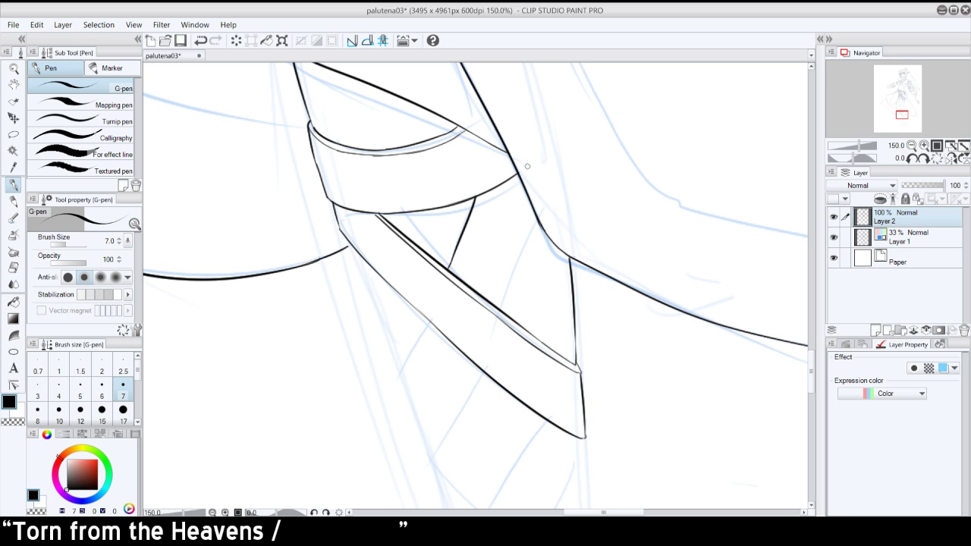
{"action": "left_click_drag", "start_coordinate": [534, 217], "coordinate": [501, 296]}
{"action": "key", "text": "ctrl+z"}
{"action": "left_click_drag", "start_coordinate": [534, 217], "coordinate": [504, 292]}
{"action": "key", "text": "ctrl+z"}
{"action": "left_click_drag", "start_coordinate": [534, 218], "coordinate": [505, 294]}
{"action": "key", "text": "ctrl+z"}
{"action": "left_click", "coordinate": [952, 158]}
{"action": "left_click_drag", "start_coordinate": [414, 222], "coordinate": [440, 297]}
{"action": "key", "text": "ctrl+z"}
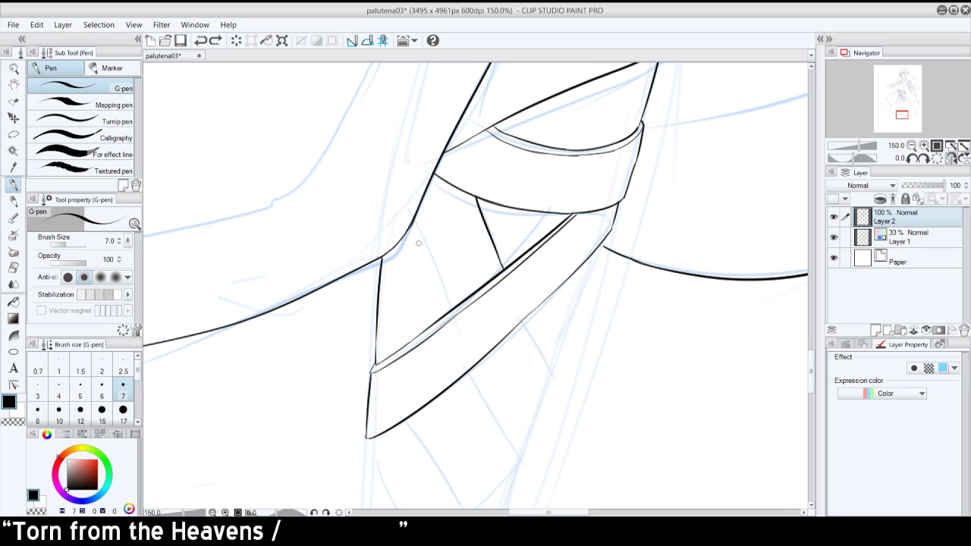
{"action": "left_click_drag", "start_coordinate": [414, 221], "coordinate": [441, 298]}
{"action": "key", "text": "ctrl+z"}
{"action": "left_click", "coordinate": [924, 159]}
{"action": "left_click", "coordinate": [924, 160]}
{"action": "left_click", "coordinate": [924, 159]}
{"action": "left_click_drag", "start_coordinate": [447, 256], "coordinate": [440, 278]}
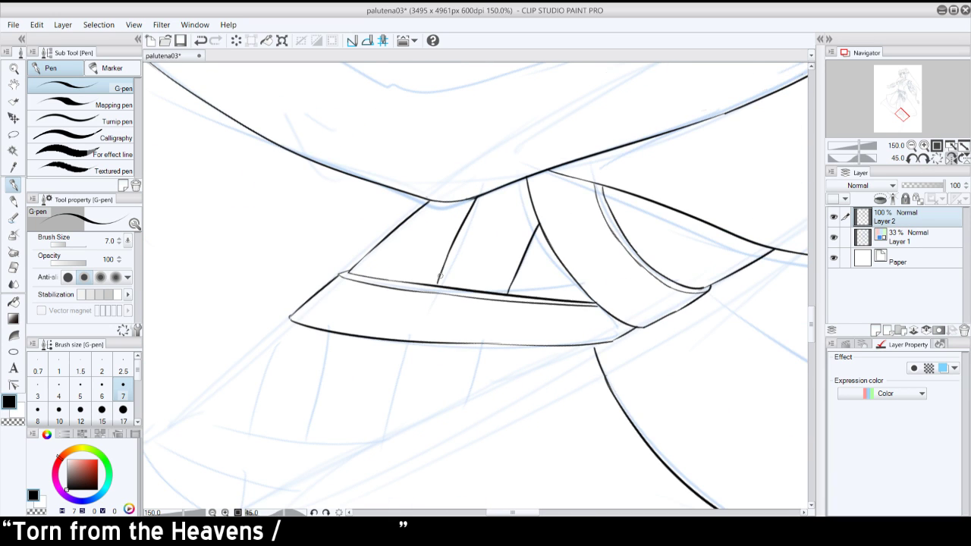
- Continue both edges of the crossing strap below the diagonal strap toward the leg's contour
{"action": "left_click_drag", "start_coordinate": [427, 343], "coordinate": [417, 423]}
{"action": "left_click_drag", "start_coordinate": [492, 345], "coordinate": [493, 390]}
{"action": "key", "text": "ctrl+z"}
{"action": "left_click_drag", "start_coordinate": [494, 345], "coordinate": [493, 389]}
{"action": "key", "text": "ctrl+z"}
{"action": "left_click_drag", "start_coordinate": [492, 346], "coordinate": [492, 390]}
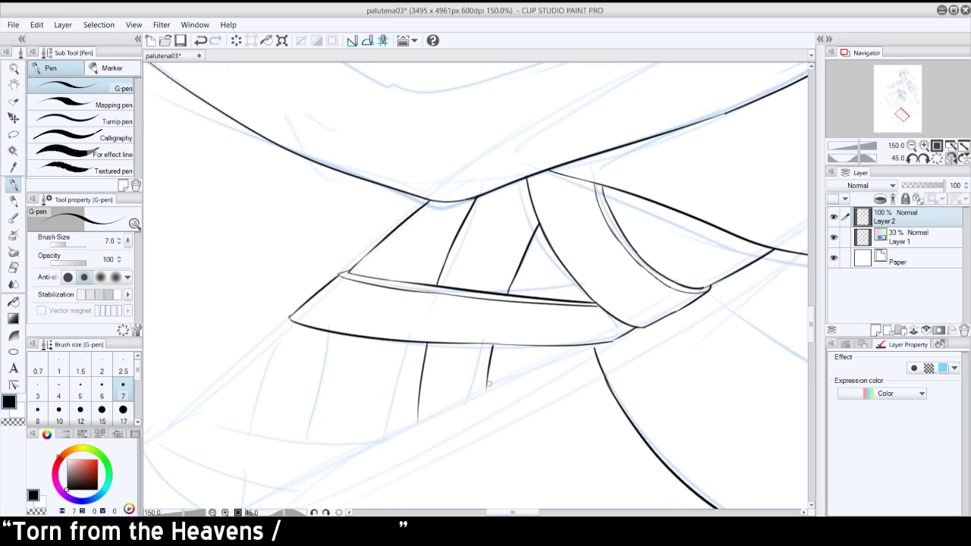
- Ink a thin thickness line beside the crossing strap's upper edge above the diagonal strap and unflip the canvas
{"action": "left_click", "coordinate": [938, 158]}
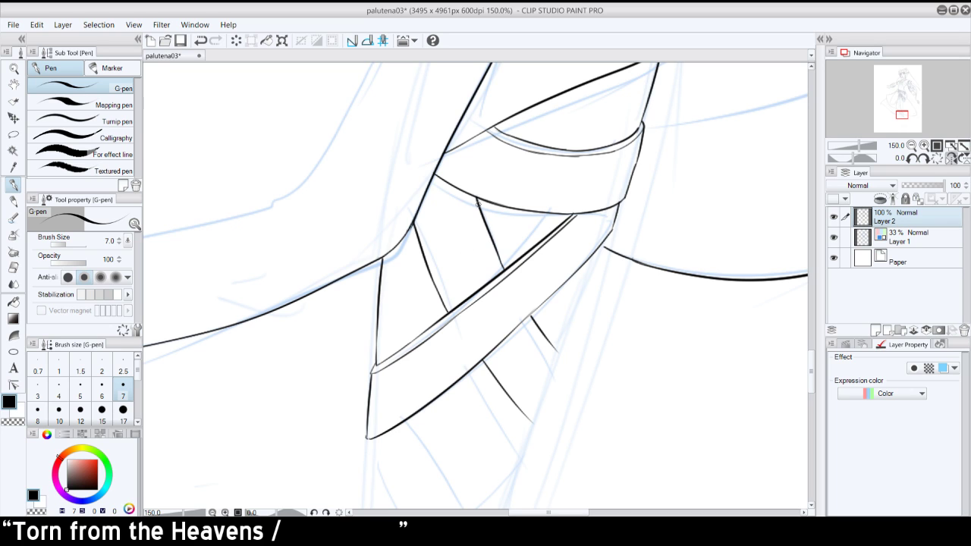
{"action": "left_click_drag", "start_coordinate": [468, 196], "coordinate": [493, 266]}
{"action": "key", "text": "ctrl+z"}
{"action": "key", "text": "ctrl+z"}
{"action": "left_click_drag", "start_coordinate": [471, 196], "coordinate": [497, 264]}
{"action": "left_click", "coordinate": [950, 159]}
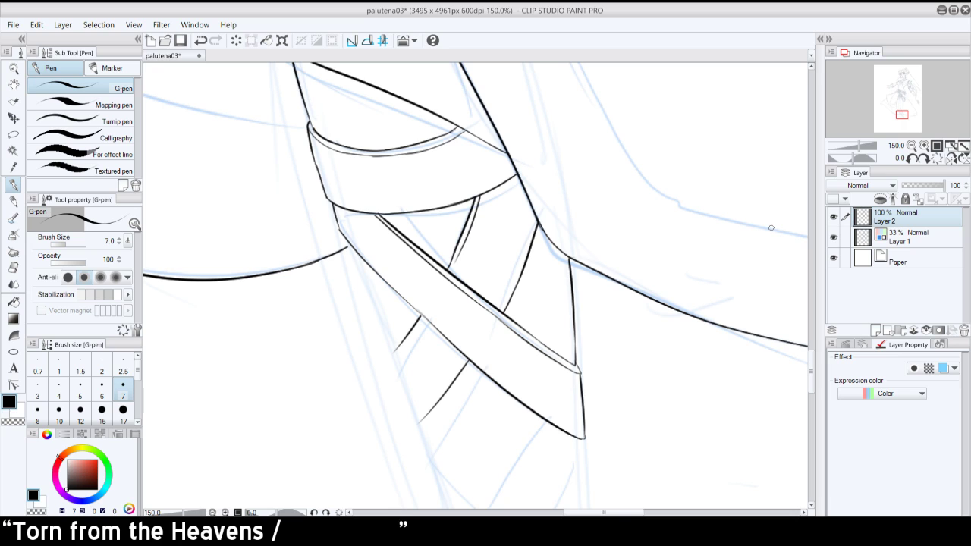
{"action": "key", "text": "ctrl+z"}
{"action": "mouse_move", "coordinate": [481, 196]}
{"action": "left_mouse_down"}
{"action": "mouse_move", "coordinate": [453, 260]}
{"action": "mouse_move", "coordinate": [478, 196]}
{"action": "mouse_move", "coordinate": [459, 256]}
{"action": "left_mouse_up"}
{"action": "key", "text": "ctrl+z"}
- Ink a parallel thickness line along the crossing strap's upper edge below the diagonal strap
{"action": "left_click_drag", "start_coordinate": [425, 319], "coordinate": [398, 355]}
{"action": "key", "text": "ctrl+z"}
{"action": "left_click_drag", "start_coordinate": [425, 318], "coordinate": [396, 357]}
{"action": "key", "text": "ctrl+z"}
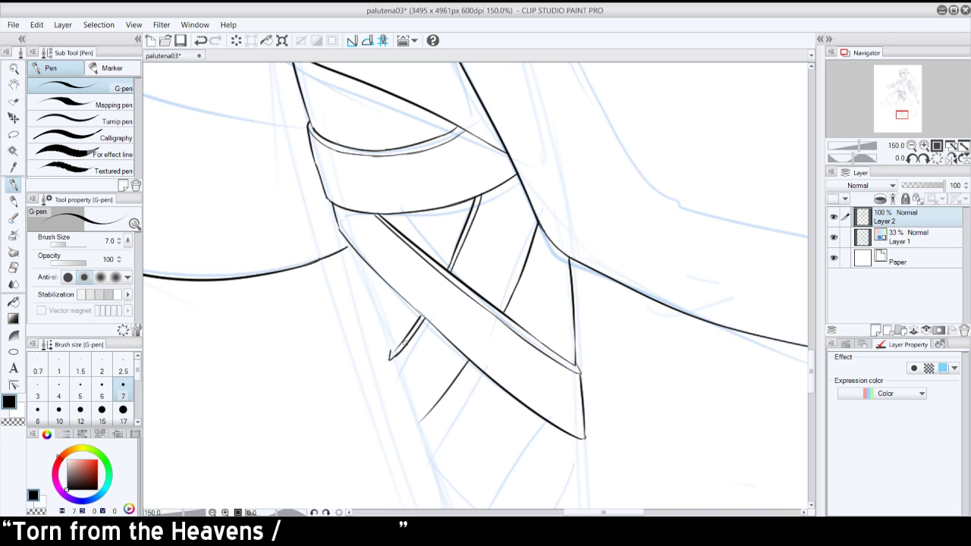
- Ink the leg's contour from the back panel's hem to the crossing strap and close the strap's outer end
{"action": "left_click_drag", "start_coordinate": [352, 248], "coordinate": [377, 320]}
{"action": "key", "text": "ctrl+z"}
{"action": "left_click_drag", "start_coordinate": [351, 247], "coordinate": [378, 320]}
{"action": "left_click_drag", "start_coordinate": [389, 356], "coordinate": [379, 314]}
{"action": "key", "text": "ctrl+z"}
{"action": "left_click_drag", "start_coordinate": [389, 355], "coordinate": [379, 314]}
{"action": "key", "text": "ctrl+z"}
{"action": "mouse_move", "coordinate": [391, 349]}
{"action": "left_mouse_down"}
{"action": "mouse_move", "coordinate": [417, 423]}
{"action": "mouse_move", "coordinate": [427, 414]}
{"action": "left_mouse_up"}
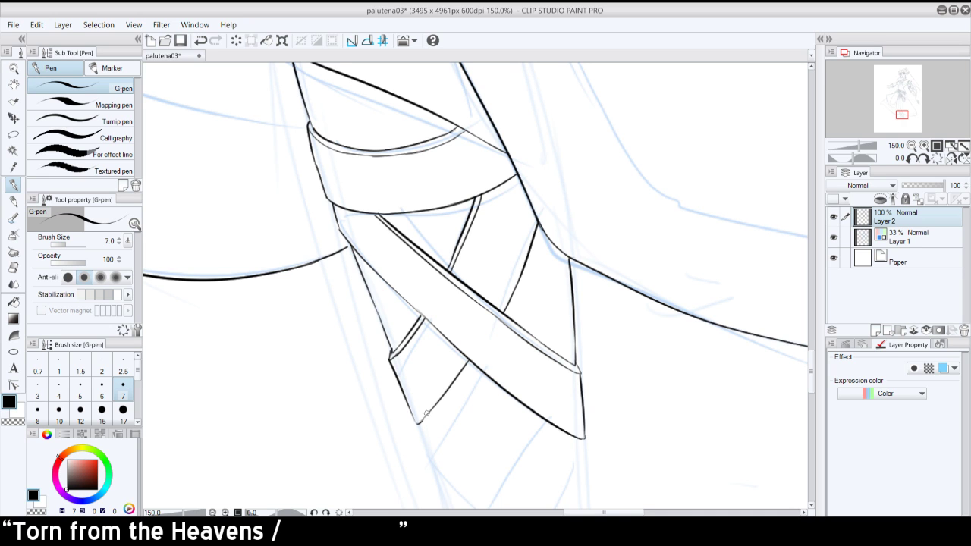
{"action": "left_click", "coordinate": [911, 146]}
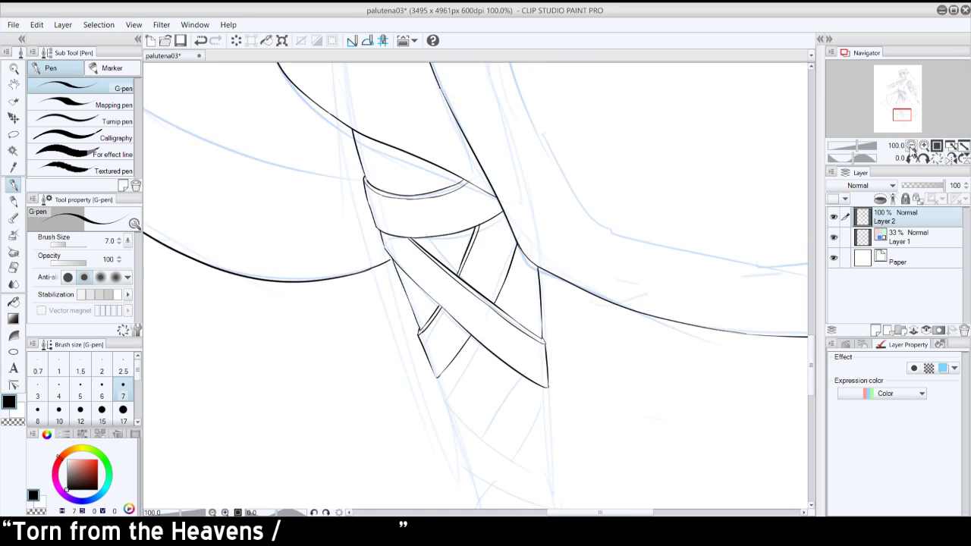
{"action": "left_click", "coordinate": [911, 145]}
{"action": "left_click", "coordinate": [911, 147]}
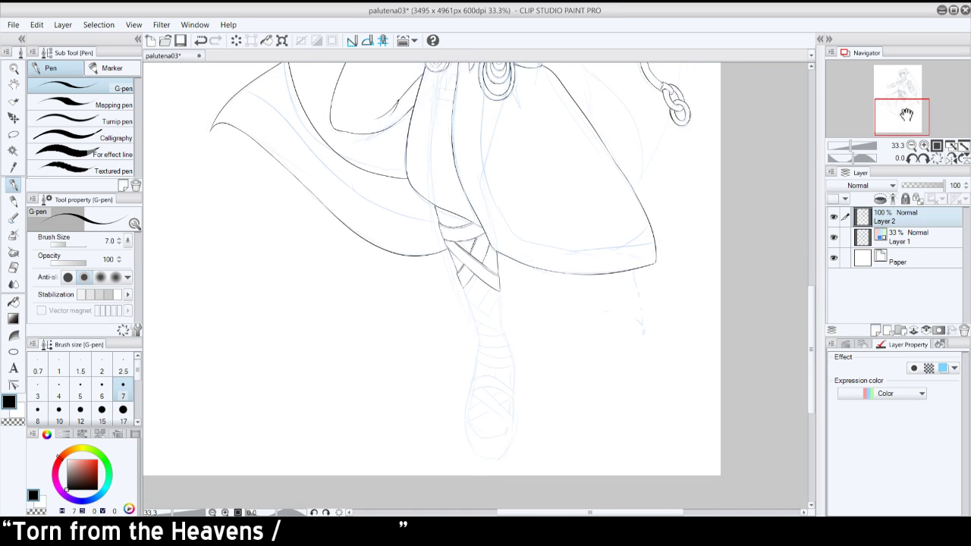
{"action": "left_click", "coordinate": [924, 146]}
{"action": "left_click", "coordinate": [924, 145]}
{"action": "left_click", "coordinate": [924, 145]}
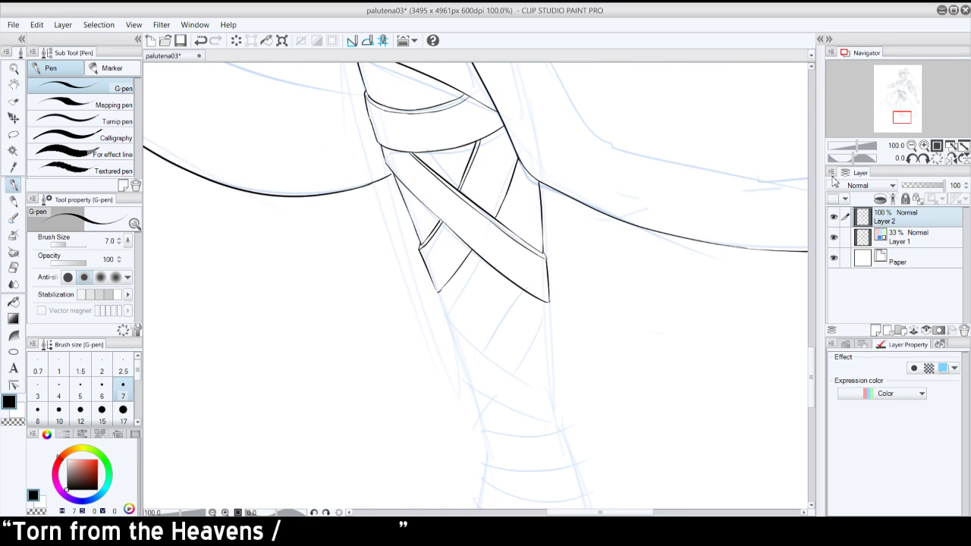
{"action": "left_click_drag", "start_coordinate": [438, 293], "coordinate": [519, 347]}
{"action": "key", "text": "ctrl+z"}
{"action": "key", "text": "ctrl+z"}
{"action": "left_click_drag", "start_coordinate": [438, 291], "coordinate": [549, 363]}
{"action": "key", "text": "ctrl+z"}
{"action": "left_click_drag", "start_coordinate": [438, 292], "coordinate": [540, 337]}
{"action": "key", "text": "ctrl+z"}
{"action": "left_click_drag", "start_coordinate": [439, 292], "coordinate": [534, 341]}
{"action": "key", "text": "ctrl+z"}
{"action": "left_click_drag", "start_coordinate": [439, 292], "coordinate": [536, 344]}
{"action": "key", "text": "ctrl+z"}
- Ink the upper edge of the next crossing strap, curving down across the leg from the contour corner below the last wrap
{"action": "left_click", "coordinate": [923, 159]}
{"action": "left_click", "coordinate": [924, 160]}
{"action": "left_click", "coordinate": [924, 146]}
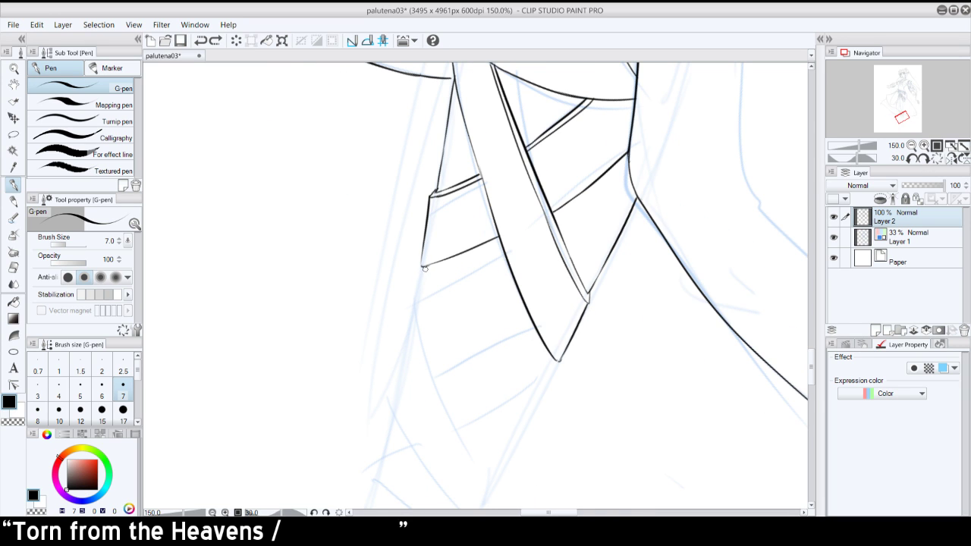
{"action": "left_click_drag", "start_coordinate": [423, 266], "coordinate": [495, 399]}
{"action": "key", "text": "ctrl+z"}
{"action": "left_click_drag", "start_coordinate": [424, 268], "coordinate": [512, 429]}
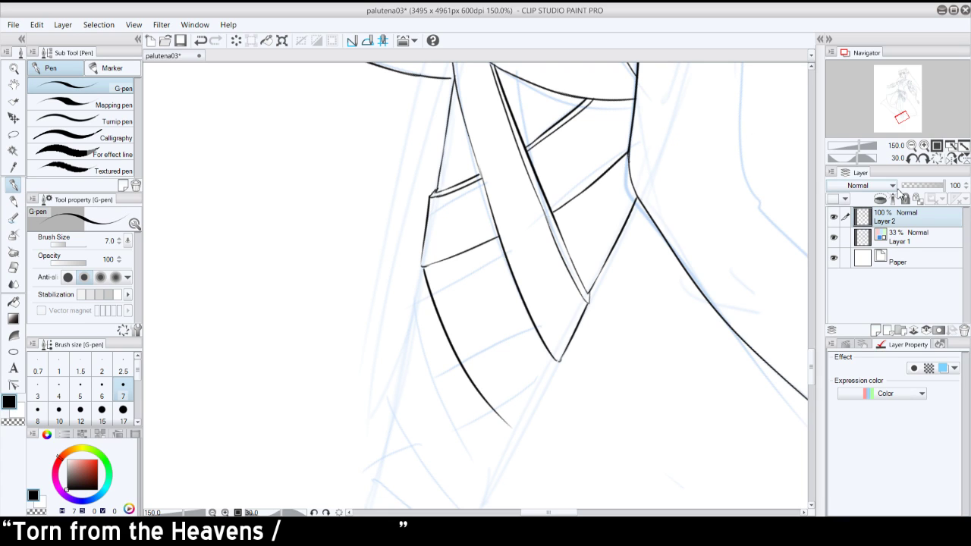
- Ink the new strap's short outer end along the leg's contour and a short thin thickness line beside its upper edge
{"action": "left_click_drag", "start_coordinate": [419, 269], "coordinate": [402, 334]}
{"action": "key", "text": "ctrl+z"}
{"action": "left_click_drag", "start_coordinate": [419, 269], "coordinate": [400, 335]}
{"action": "key", "text": "ctrl+z"}
{"action": "left_click_drag", "start_coordinate": [419, 269], "coordinate": [406, 324]}
{"action": "left_click_drag", "start_coordinate": [419, 271], "coordinate": [437, 341]}
{"action": "key", "text": "ctrl+z"}
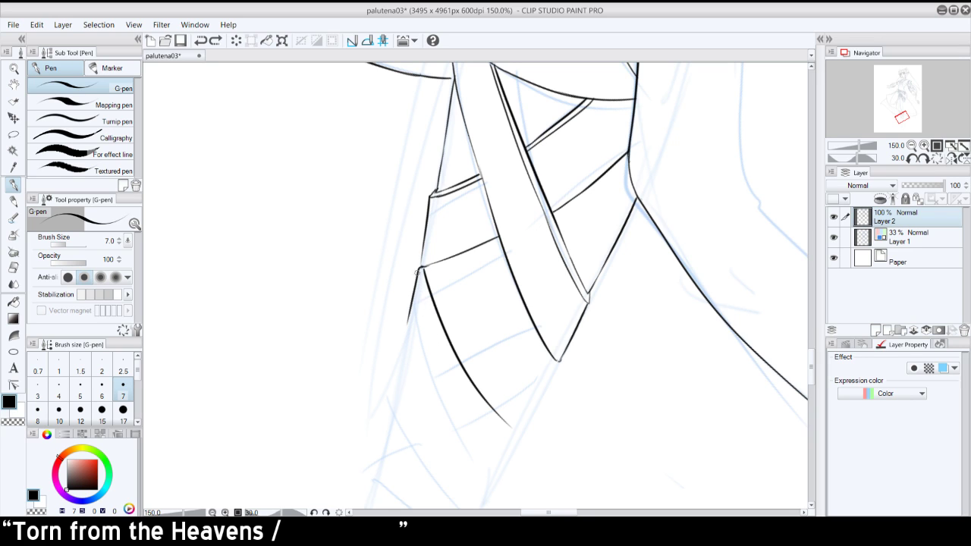
{"action": "mouse_move", "coordinate": [419, 270]}
{"action": "left_mouse_down"}
{"action": "mouse_move", "coordinate": [438, 337]}
{"action": "mouse_move", "coordinate": [400, 359]}
{"action": "left_mouse_up"}
{"action": "key", "text": "ctrl+z"}
- Ink the new strap's lower edge as a long curve from its outer end toward the leg's opposite contour
{"action": "mouse_move", "coordinate": [409, 316]}
{"action": "left_mouse_down"}
{"action": "mouse_move", "coordinate": [404, 351]}
{"action": "mouse_move", "coordinate": [424, 405]}
{"action": "mouse_move", "coordinate": [405, 350]}
{"action": "mouse_move", "coordinate": [456, 427]}
{"action": "left_mouse_up"}
{"action": "key", "text": "ctrl+z"}
{"action": "left_click_drag", "start_coordinate": [404, 351], "coordinate": [452, 441]}
{"action": "key", "text": "ctrl+z"}
{"action": "left_click_drag", "start_coordinate": [403, 355], "coordinate": [447, 440]}
{"action": "key", "text": "ctrl+z"}
{"action": "mouse_move", "coordinate": [404, 356]}
{"action": "left_mouse_down"}
{"action": "mouse_move", "coordinate": [470, 468]}
{"action": "mouse_move", "coordinate": [428, 415]}
{"action": "mouse_move", "coordinate": [450, 447]}
{"action": "mouse_move", "coordinate": [499, 485]}
{"action": "left_mouse_up"}
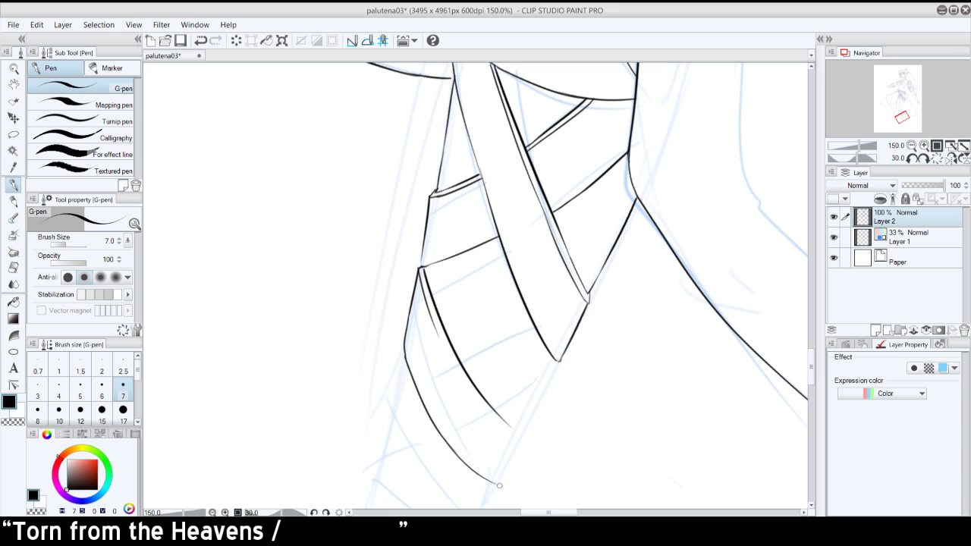
- Finish the heavy upper edge of the lowest diagonal leg wrap with a curved end at the leg's right side
{"action": "left_click", "coordinate": [934, 158]}
{"action": "left_click_drag", "start_coordinate": [562, 384], "coordinate": [587, 376]}
{"action": "key", "text": "ctrl+z"}
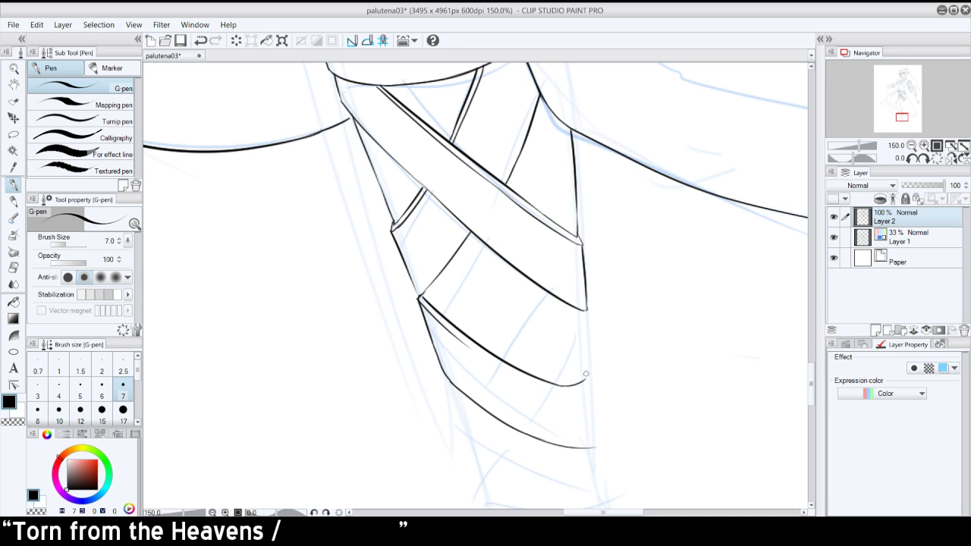
- Ink a thinner parallel line just below the heavy upper edge of the lowest diagonal wrap
{"action": "left_click_drag", "start_coordinate": [463, 343], "coordinate": [543, 393]}
{"action": "key", "text": "ctrl+z"}
{"action": "key", "text": "ctrl+z"}
{"action": "left_click", "coordinate": [924, 157]}
{"action": "left_click", "coordinate": [924, 158]}
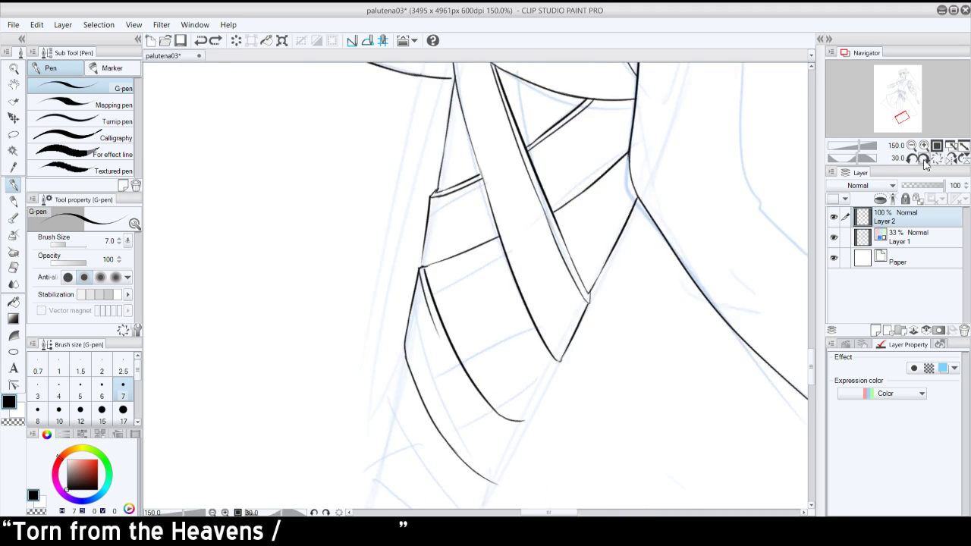
{"action": "left_click", "coordinate": [924, 158]}
{"action": "left_click", "coordinate": [924, 158]}
{"action": "left_click_drag", "start_coordinate": [420, 305], "coordinate": [426, 408]}
{"action": "key", "text": "ctrl+z"}
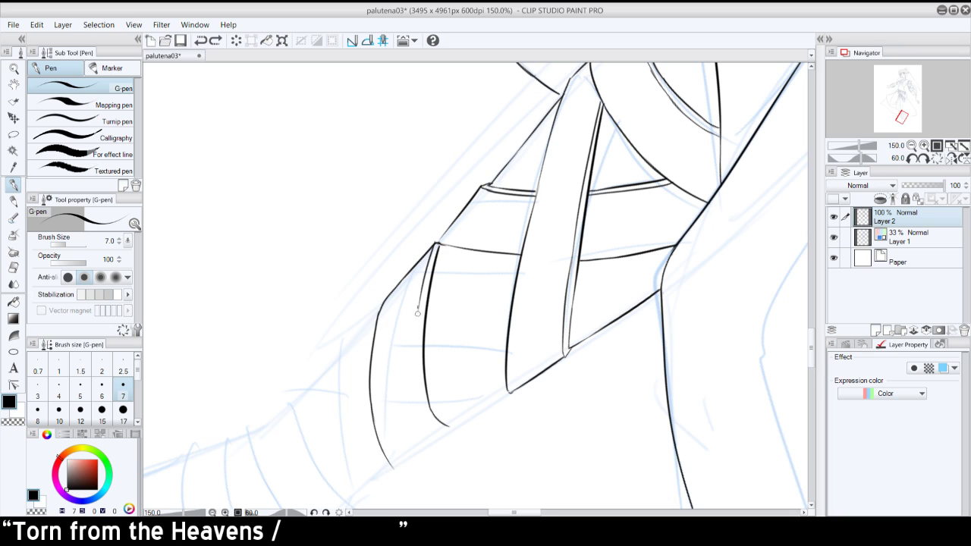
{"action": "mouse_move", "coordinate": [417, 308]}
{"action": "left_mouse_down"}
{"action": "mouse_move", "coordinate": [423, 425]}
{"action": "mouse_move", "coordinate": [416, 328]}
{"action": "mouse_move", "coordinate": [419, 406]}
{"action": "mouse_move", "coordinate": [443, 439]}
{"action": "left_mouse_up"}
{"action": "key", "text": "ctrl+z"}
{"action": "key", "text": "ctrl+z"}
{"action": "key", "text": "ctrl+z"}
{"action": "mouse_move", "coordinate": [421, 402]}
{"action": "left_mouse_down"}
{"action": "mouse_move", "coordinate": [445, 439]}
{"action": "mouse_move", "coordinate": [452, 428]}
{"action": "left_mouse_up"}
{"action": "left_click", "coordinate": [930, 160]}
{"action": "key", "text": "ctrl+z"}
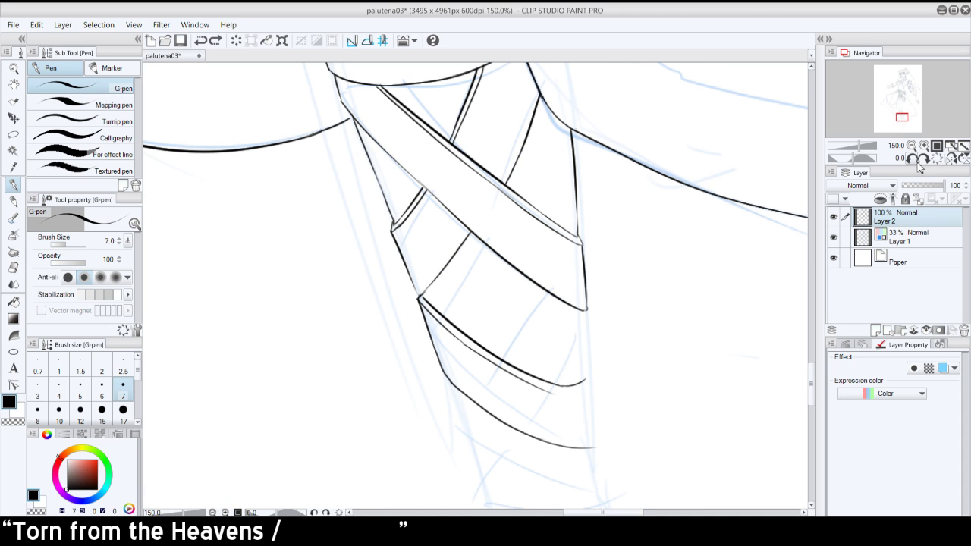
- Continue the thin parallel line around the wrap's right end and close it against the heavy edge
{"action": "left_click", "coordinate": [925, 161]}
{"action": "left_click", "coordinate": [926, 161]}
{"action": "left_click", "coordinate": [925, 160]}
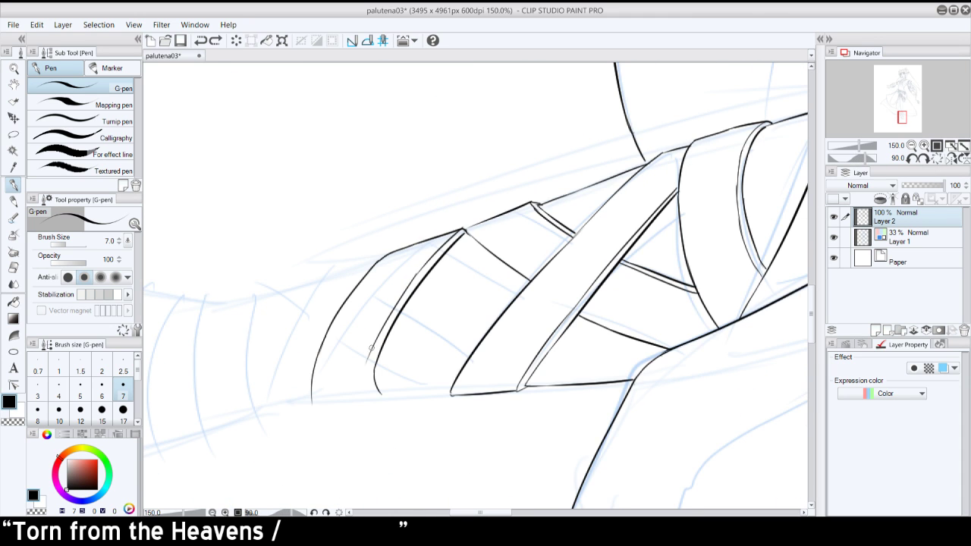
{"action": "left_click_drag", "start_coordinate": [371, 347], "coordinate": [370, 396]}
{"action": "key", "text": "ctrl+z"}
{"action": "mouse_move", "coordinate": [371, 349]}
{"action": "left_mouse_down"}
{"action": "mouse_move", "coordinate": [369, 388]}
{"action": "mouse_move", "coordinate": [387, 396]}
{"action": "left_mouse_up"}
{"action": "left_click", "coordinate": [936, 159]}
{"action": "key", "text": "ctrl+z"}
- Ink the leg's right outline between the two lower diagonal wraps
{"action": "mouse_move", "coordinate": [582, 311]}
{"action": "left_mouse_down"}
{"action": "mouse_move", "coordinate": [583, 380]}
{"action": "mouse_move", "coordinate": [582, 300]}
{"action": "mouse_move", "coordinate": [588, 370]}
{"action": "mouse_move", "coordinate": [582, 308]}
{"action": "mouse_move", "coordinate": [584, 351]}
{"action": "left_mouse_up"}
{"action": "key", "text": "ctrl+z"}
{"action": "key", "text": "ctrl+z"}
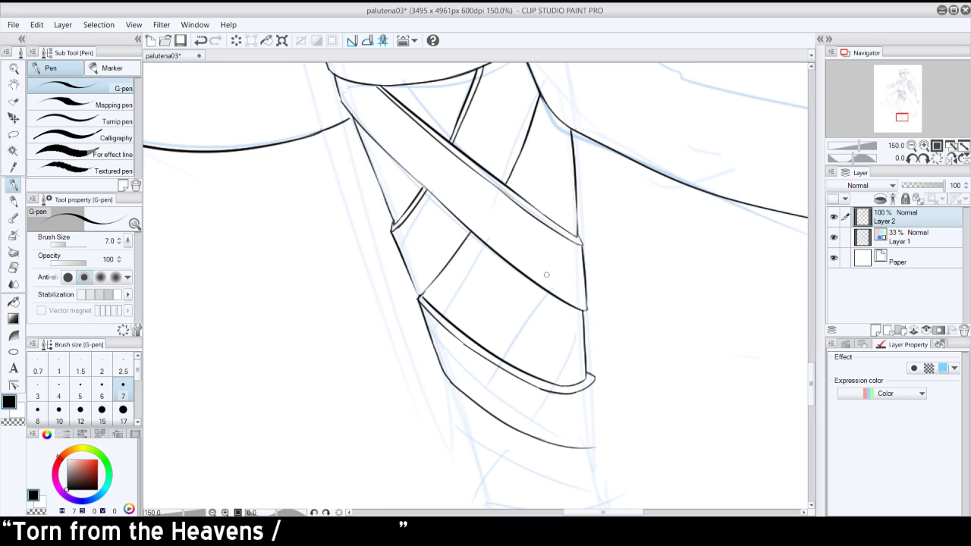
- Ink the two slanted edges of the strap crossing between the two lower diagonal wraps
{"action": "left_click_drag", "start_coordinate": [502, 360], "coordinate": [550, 287]}
{"action": "key", "text": "ctrl+z"}
{"action": "left_click_drag", "start_coordinate": [506, 346], "coordinate": [549, 293]}
{"action": "key", "text": "ctrl+z"}
{"action": "mouse_move", "coordinate": [496, 351]}
{"action": "left_mouse_down"}
{"action": "mouse_move", "coordinate": [537, 290]}
{"action": "mouse_move", "coordinate": [547, 375]}
{"action": "mouse_move", "coordinate": [554, 358]}
{"action": "left_mouse_up"}
{"action": "key", "text": "ctrl+z"}
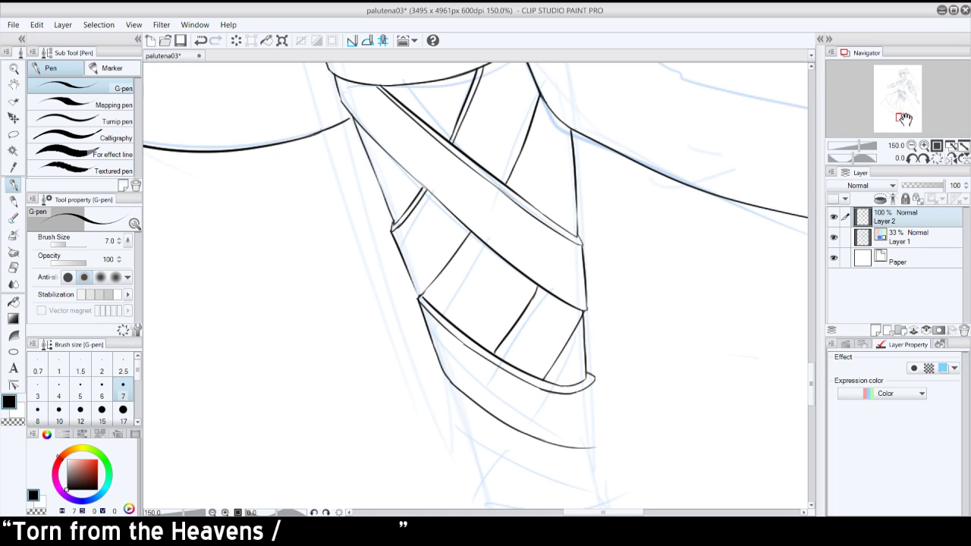
- Ink the short slanted strap edge that emerges below the lowest diagonal wrap
{"action": "left_click_drag", "start_coordinate": [902, 120], "coordinate": [902, 122]}
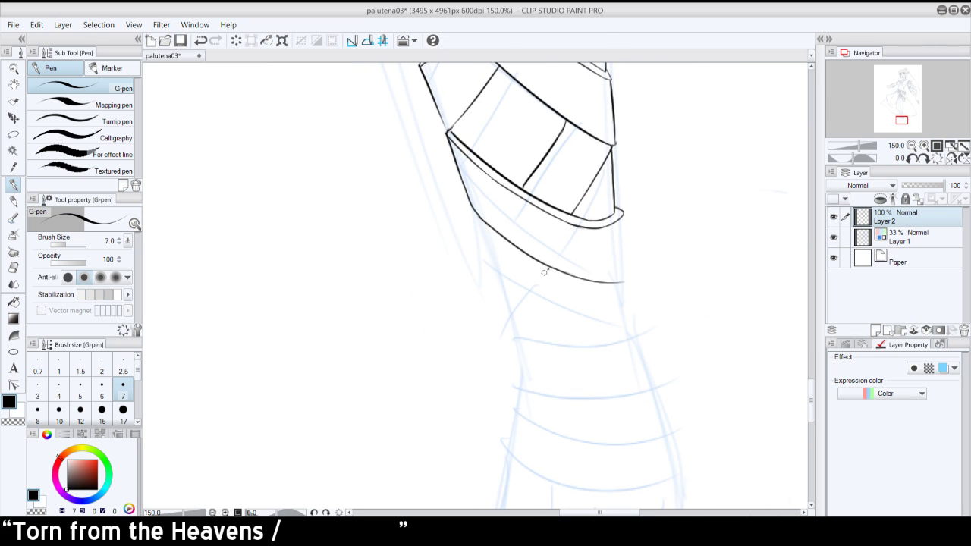
{"action": "left_click_drag", "start_coordinate": [543, 272], "coordinate": [510, 307]}
{"action": "key", "text": "ctrl+z"}
{"action": "left_click_drag", "start_coordinate": [537, 259], "coordinate": [506, 293]}
{"action": "key", "text": "ctrl+z"}
- Ink the left outline of the small strap piece beneath the lowest diagonal wrap
{"action": "left_click_drag", "start_coordinate": [484, 225], "coordinate": [493, 280]}
{"action": "key", "text": "ctrl+z"}
{"action": "left_click_drag", "start_coordinate": [491, 227], "coordinate": [494, 270]}
{"action": "key", "text": "ctrl+z"}
{"action": "left_click_drag", "start_coordinate": [489, 227], "coordinate": [506, 292]}
- Double the left edge of the crossing strap and rework the folded left corner of the piece beneath the lowest wrap
{"action": "mouse_move", "coordinate": [568, 122]}
{"action": "left_mouse_down"}
{"action": "mouse_move", "coordinate": [533, 185]}
{"action": "mouse_move", "coordinate": [546, 162]}
{"action": "left_mouse_up"}
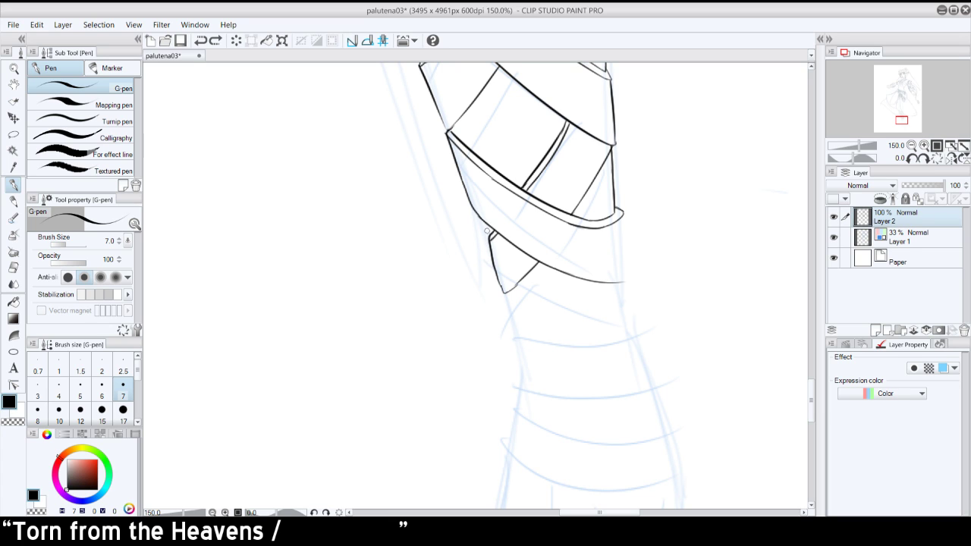
{"action": "key", "text": "ctrl+z"}
{"action": "mouse_move", "coordinate": [487, 262]}
{"action": "left_mouse_down"}
{"action": "mouse_move", "coordinate": [490, 270]}
{"action": "mouse_move", "coordinate": [480, 243]}
{"action": "mouse_move", "coordinate": [491, 242]}
{"action": "left_mouse_up"}
{"action": "key", "text": "ctrl+z"}
{"action": "key", "text": "ctrl+z"}
{"action": "left_click_drag", "start_coordinate": [485, 241], "coordinate": [506, 297]}
{"action": "key", "text": "ctrl+z"}
{"action": "mouse_move", "coordinate": [486, 241]}
{"action": "left_mouse_down"}
{"action": "mouse_move", "coordinate": [505, 297]}
{"action": "mouse_move", "coordinate": [523, 278]}
{"action": "mouse_move", "coordinate": [500, 296]}
{"action": "left_mouse_up"}
{"action": "key", "text": "ctrl+z"}
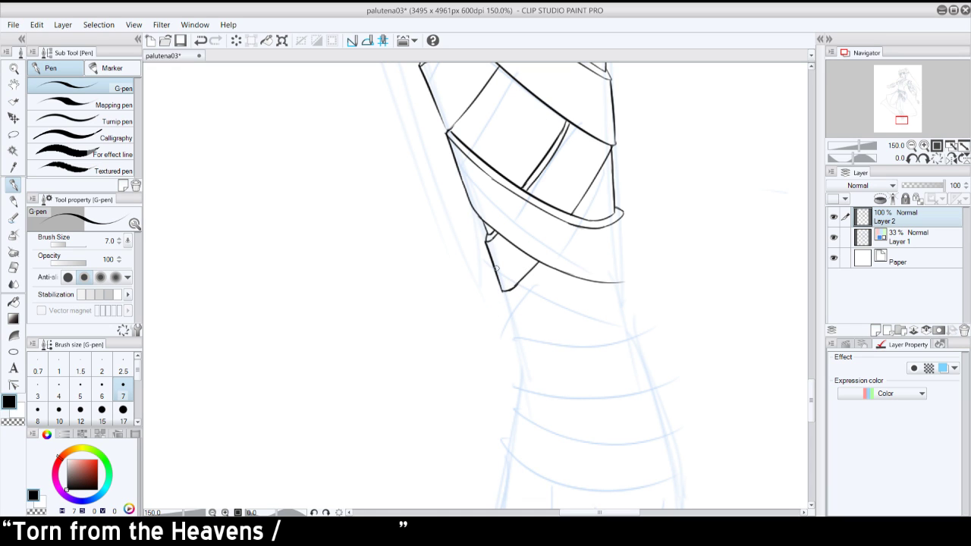
- Close the right end of the lowest diagonal wrap with a near-vertical outline
{"action": "left_click", "coordinate": [913, 146]}
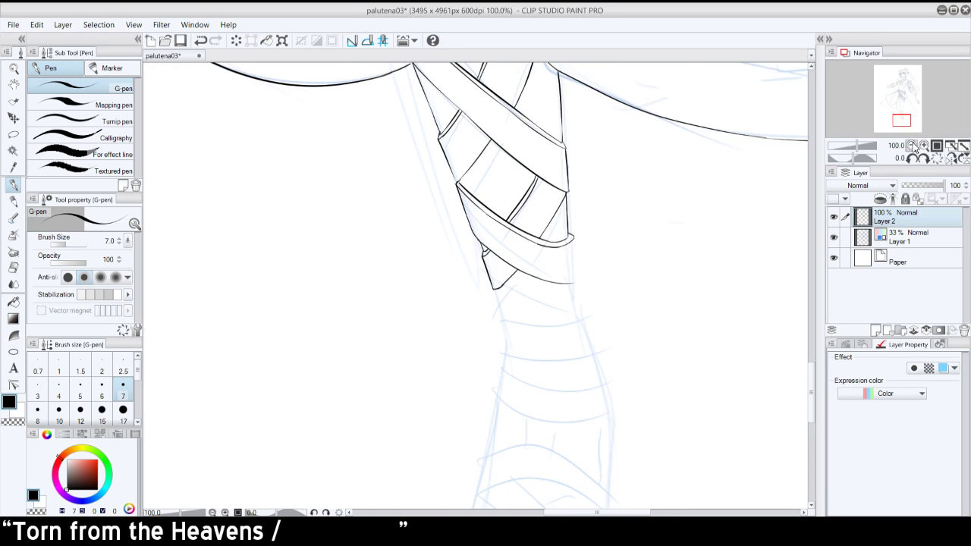
{"action": "left_click", "coordinate": [913, 145]}
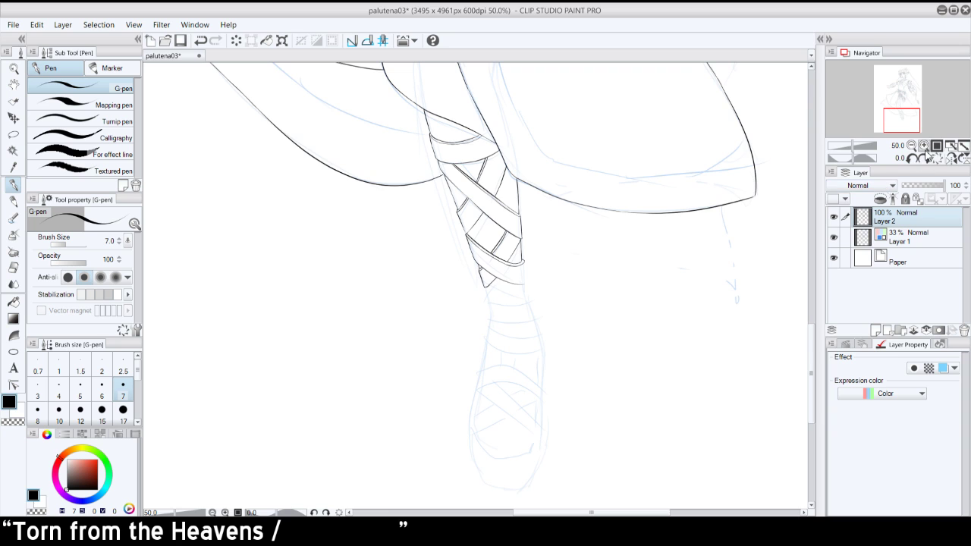
{"action": "left_click", "coordinate": [924, 146]}
{"action": "left_click", "coordinate": [924, 146]}
{"action": "left_click_drag", "start_coordinate": [624, 211], "coordinate": [623, 281]}
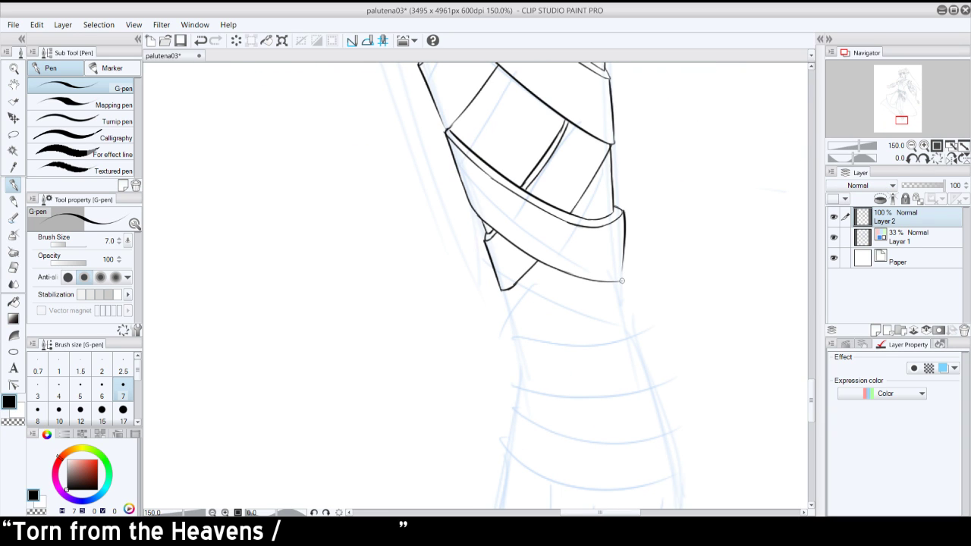
- Hide the Layer 1 sketch and check the wrapped leg's line art, including in a horizontally mirrored view
{"action": "left_click", "coordinate": [913, 147]}
{"action": "left_click", "coordinate": [913, 146]}
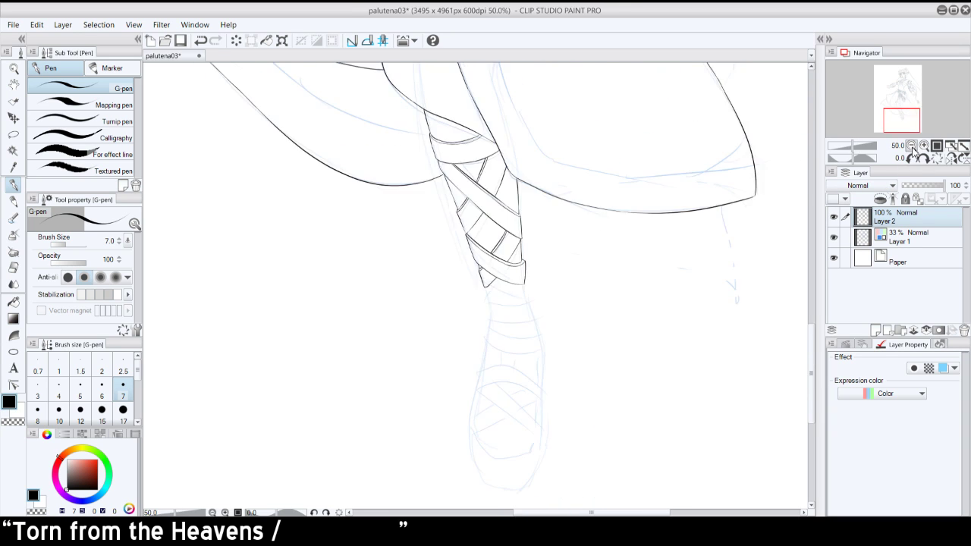
{"action": "left_click", "coordinate": [912, 146]}
{"action": "left_click", "coordinate": [835, 217]}
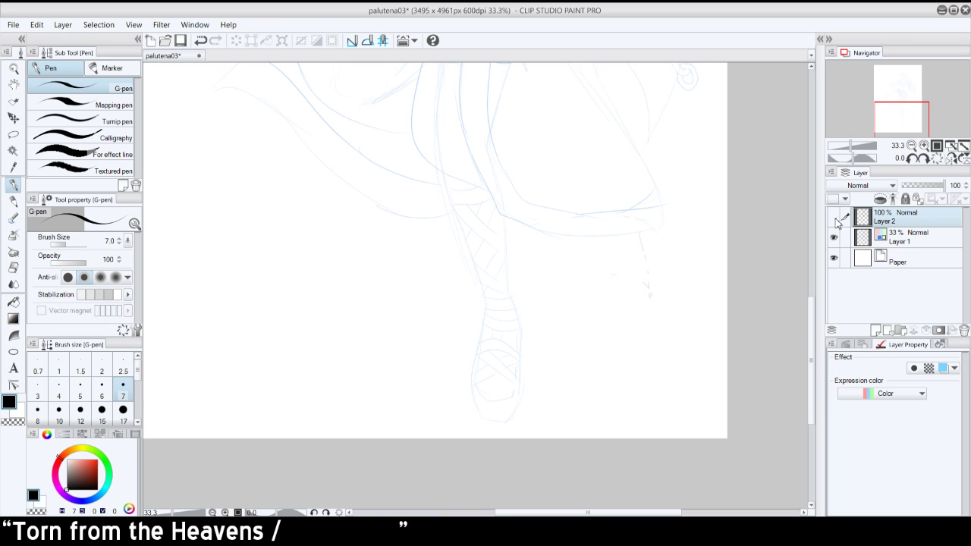
{"action": "left_click", "coordinate": [835, 218]}
{"action": "left_click", "coordinate": [834, 237]}
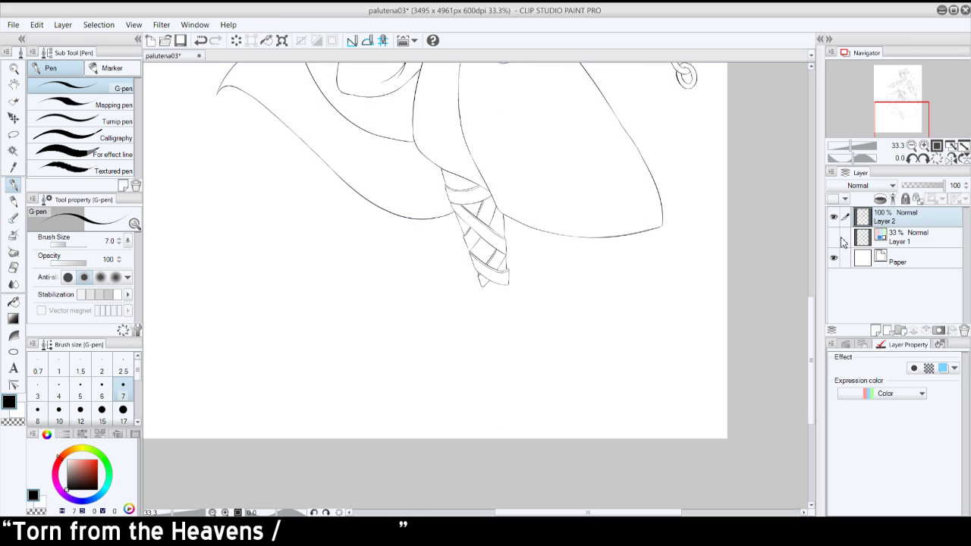
{"action": "left_click", "coordinate": [952, 158]}
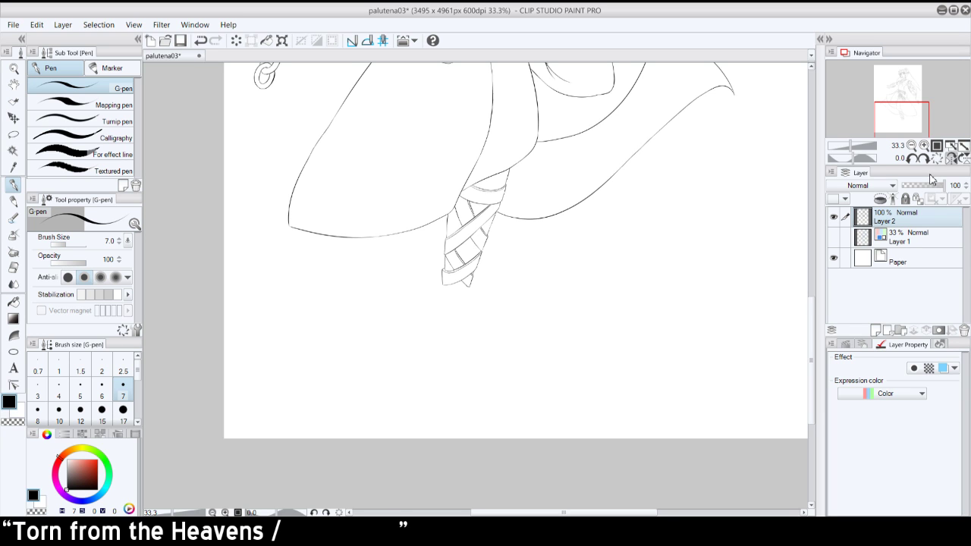
- Extend the crossing strap's left edge upward over the wide diagonal wrap to the leg's right outline
{"action": "left_click", "coordinate": [924, 145]}
{"action": "left_click", "coordinate": [924, 145]}
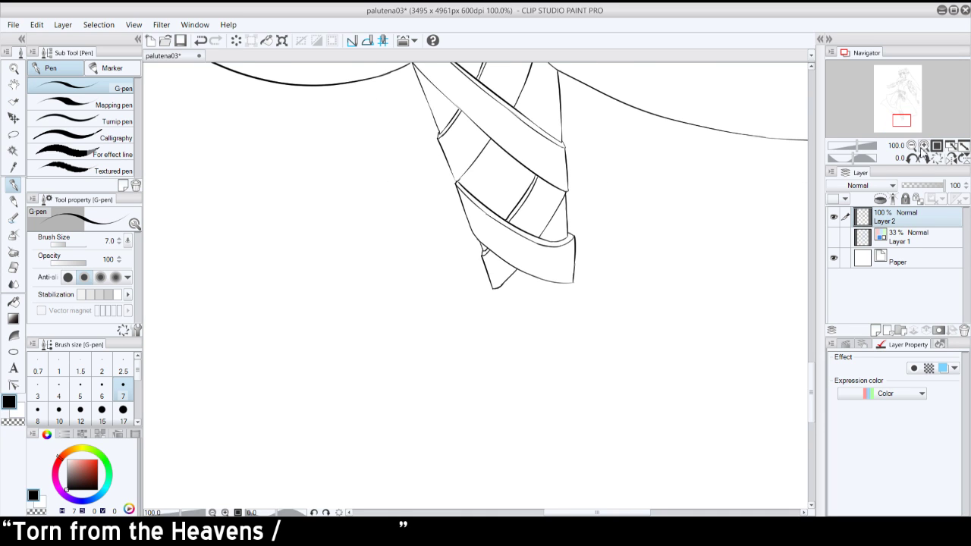
{"action": "left_click", "coordinate": [924, 145]}
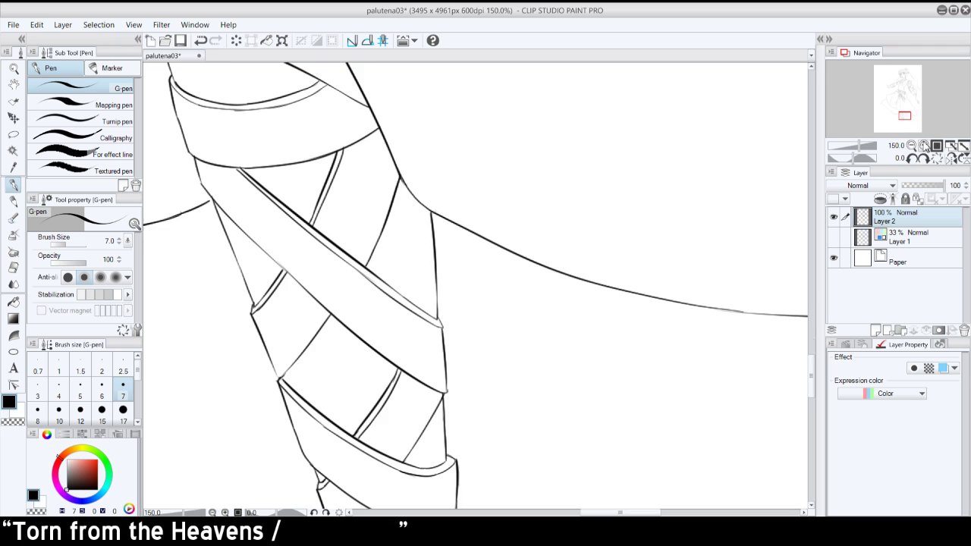
{"action": "left_click_drag", "start_coordinate": [399, 373], "coordinate": [429, 310]}
{"action": "key", "text": "ctrl+z"}
{"action": "left_click_drag", "start_coordinate": [399, 376], "coordinate": [429, 312]}
{"action": "key", "text": "ctrl+z"}
{"action": "left_click_drag", "start_coordinate": [397, 375], "coordinate": [433, 296]}
- Rework the crossing strap's right edge and clear the wide wrap's lines where the strap covers them
{"action": "mouse_move", "coordinate": [440, 399]}
{"action": "left_mouse_down"}
{"action": "mouse_move", "coordinate": [450, 377]}
{"action": "mouse_move", "coordinate": [446, 317]}
{"action": "left_mouse_up"}
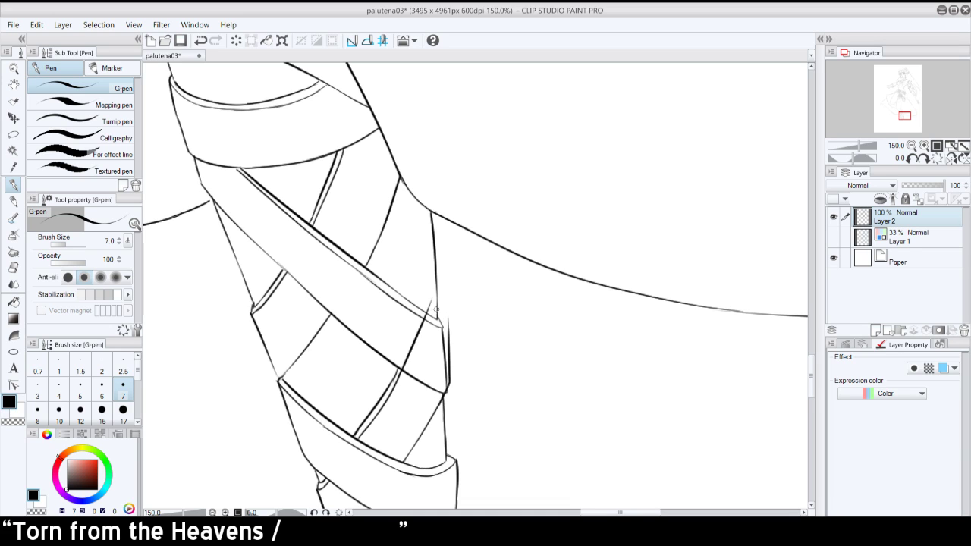
{"action": "key", "text": "ctrl+z"}
{"action": "left_click_drag", "start_coordinate": [445, 394], "coordinate": [440, 298]}
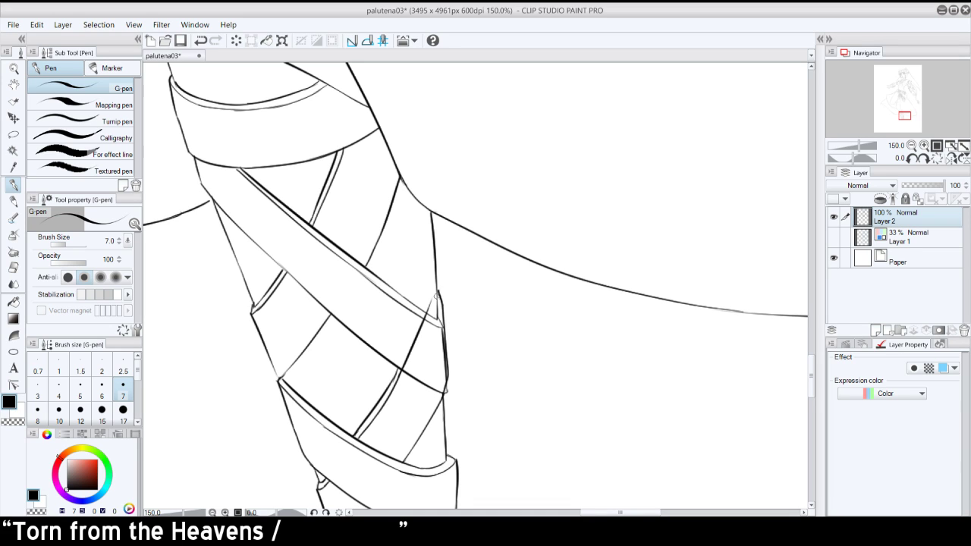
{"action": "key", "text": "ctrl+z"}
{"action": "mouse_move", "coordinate": [448, 389]}
{"action": "left_mouse_down"}
{"action": "mouse_move", "coordinate": [406, 369]}
{"action": "mouse_move", "coordinate": [434, 334]}
{"action": "mouse_move", "coordinate": [443, 338]}
{"action": "mouse_move", "coordinate": [431, 320]}
{"action": "mouse_move", "coordinate": [439, 311]}
{"action": "mouse_move", "coordinate": [444, 382]}
{"action": "mouse_move", "coordinate": [435, 361]}
{"action": "left_mouse_up"}
{"action": "mouse_move", "coordinate": [435, 410]}
{"action": "left_mouse_down"}
{"action": "mouse_move", "coordinate": [452, 294]}
{"action": "mouse_move", "coordinate": [417, 288]}
{"action": "mouse_move", "coordinate": [442, 364]}
{"action": "mouse_move", "coordinate": [436, 300]}
{"action": "mouse_move", "coordinate": [428, 317]}
{"action": "mouse_move", "coordinate": [438, 278]}
{"action": "left_mouse_up"}
{"action": "key", "text": "ctrl+z"}
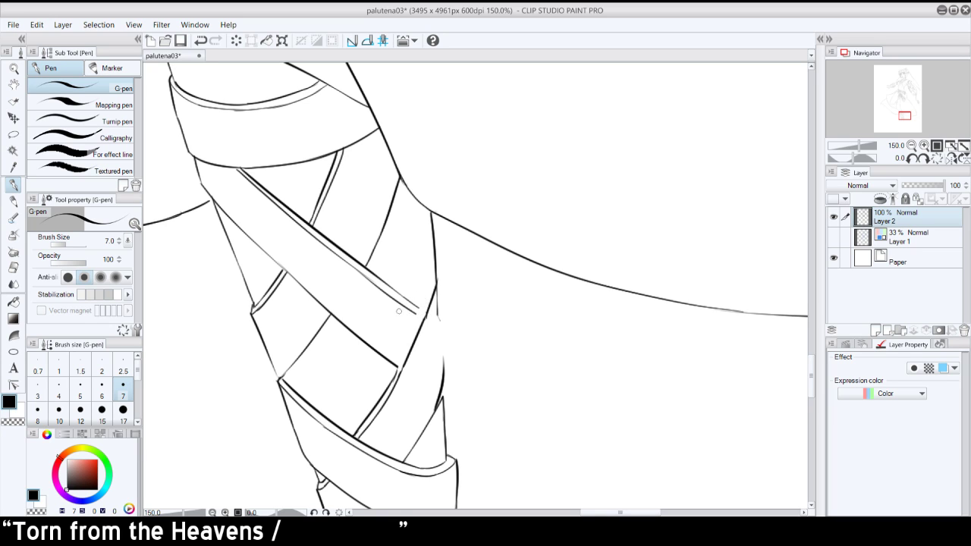
- Add a second parallel line along the extended left edge of the crossing strap
{"action": "left_click_drag", "start_coordinate": [398, 369], "coordinate": [427, 285]}
{"action": "key", "text": "ctrl+z"}
{"action": "left_click_drag", "start_coordinate": [397, 369], "coordinate": [431, 289]}
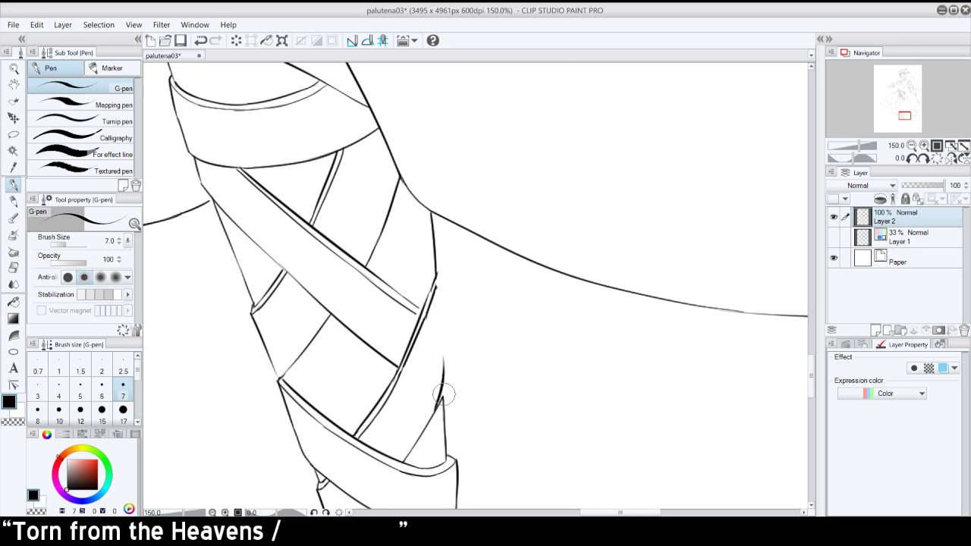
- Ink the crossing strap's right outline from its upper tip down to the lower wrap and tidy the joining lines
{"action": "left_click_drag", "start_coordinate": [446, 396], "coordinate": [446, 405]}
{"action": "left_click_drag", "start_coordinate": [437, 267], "coordinate": [446, 430]}
{"action": "key", "text": "ctrl+z"}
{"action": "key", "text": "ctrl+z"}
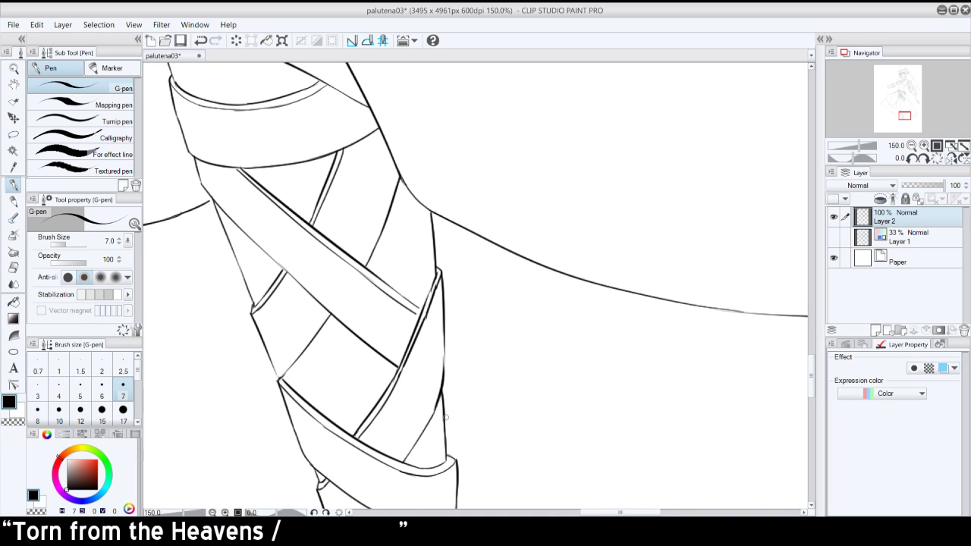
{"action": "key", "text": "ctrl+z"}
{"action": "left_click_drag", "start_coordinate": [442, 385], "coordinate": [444, 427]}
{"action": "key", "text": "ctrl+z"}
{"action": "left_click_drag", "start_coordinate": [444, 390], "coordinate": [445, 328]}
{"action": "key", "text": "ctrl+z"}
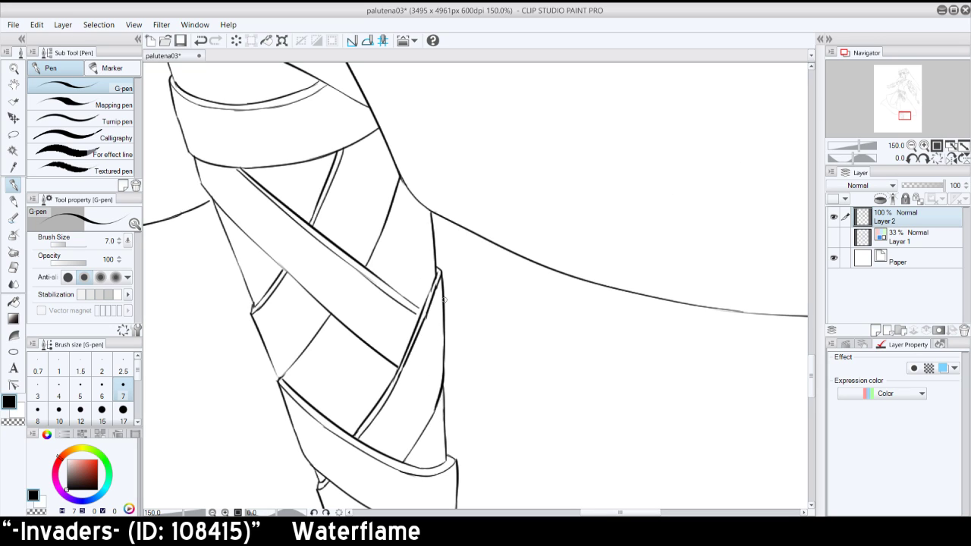
{"action": "left_click_drag", "start_coordinate": [423, 309], "coordinate": [409, 301]}
{"action": "key", "text": "ctrl+z"}
- Show the Layer 1 sketch again beneath the line art around the lower leg and foot
{"action": "left_click", "coordinate": [913, 145]}
{"action": "left_click", "coordinate": [912, 145]}
{"action": "left_click_drag", "start_coordinate": [906, 113], "coordinate": [902, 124]}
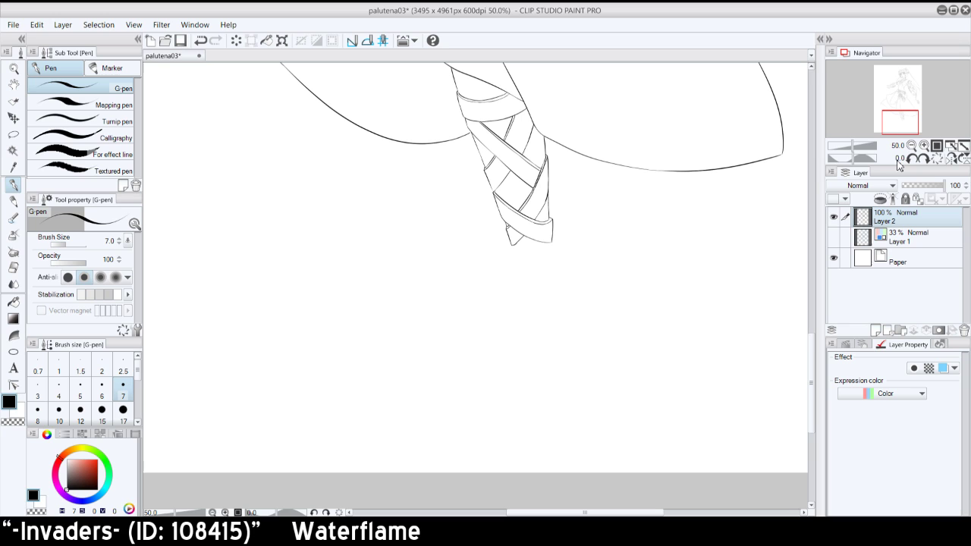
{"action": "left_click", "coordinate": [833, 238]}
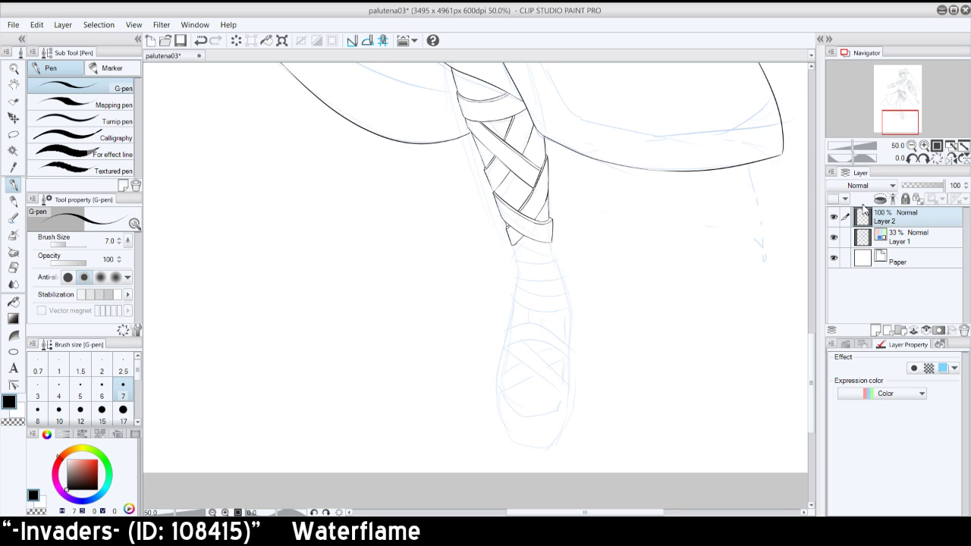
- Ink the curved upper edge of the first ankle band, from the small strap piece's lower corner to the lowest wrap's right end
{"action": "left_click", "coordinate": [924, 145]}
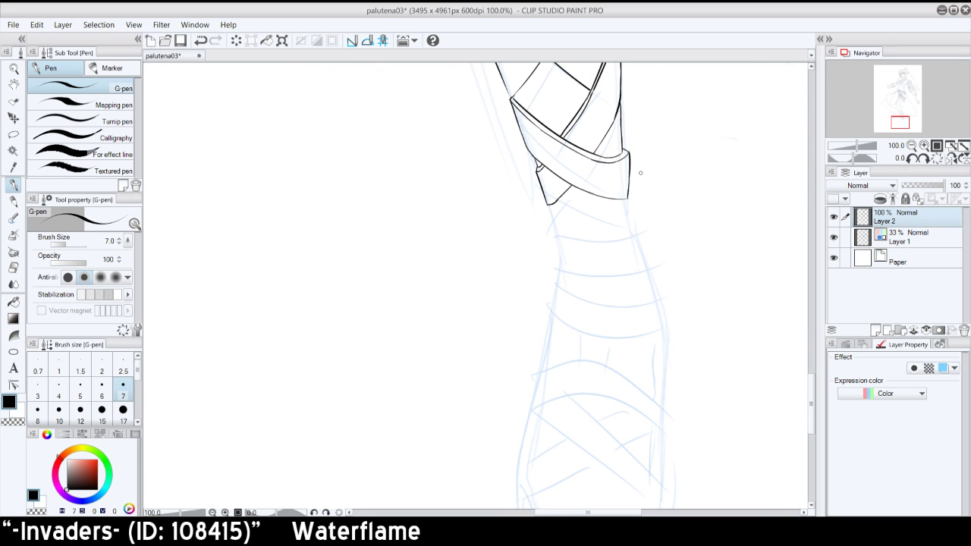
{"action": "left_click_drag", "start_coordinate": [549, 205], "coordinate": [609, 201]}
{"action": "key", "text": "ctrl+z"}
{"action": "left_click_drag", "start_coordinate": [547, 205], "coordinate": [623, 202]}
{"action": "key", "text": "ctrl+z"}
{"action": "mouse_move", "coordinate": [549, 203]}
{"action": "left_mouse_down"}
{"action": "mouse_move", "coordinate": [588, 208]}
{"action": "mouse_move", "coordinate": [626, 195]}
{"action": "left_mouse_up"}
{"action": "left_click", "coordinate": [924, 157]}
{"action": "left_click", "coordinate": [924, 158]}
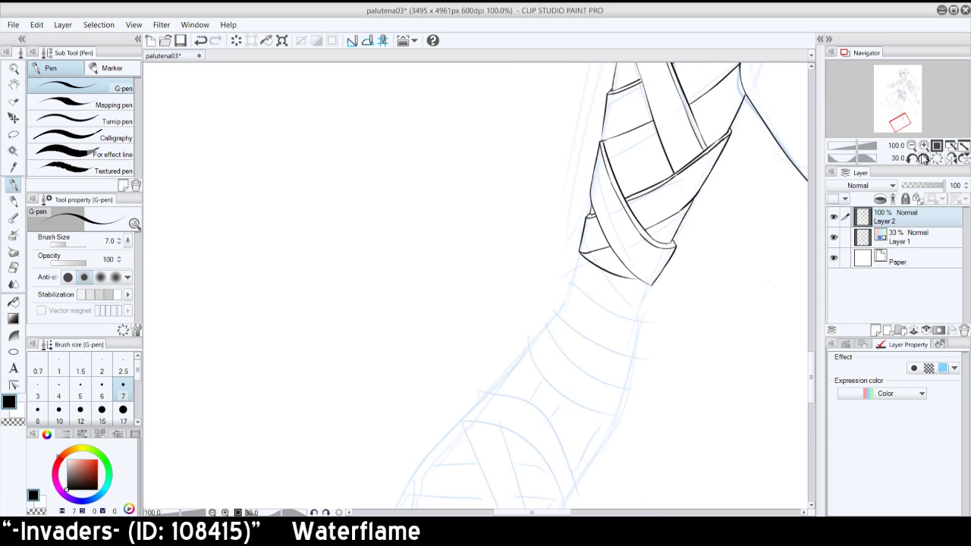
{"action": "left_click", "coordinate": [924, 145]}
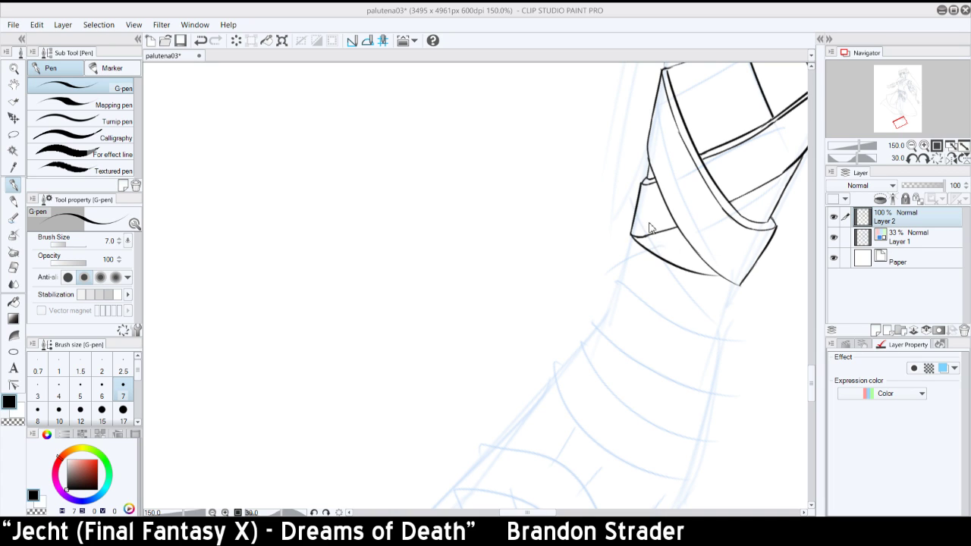
{"action": "key", "text": "ctrl+z"}
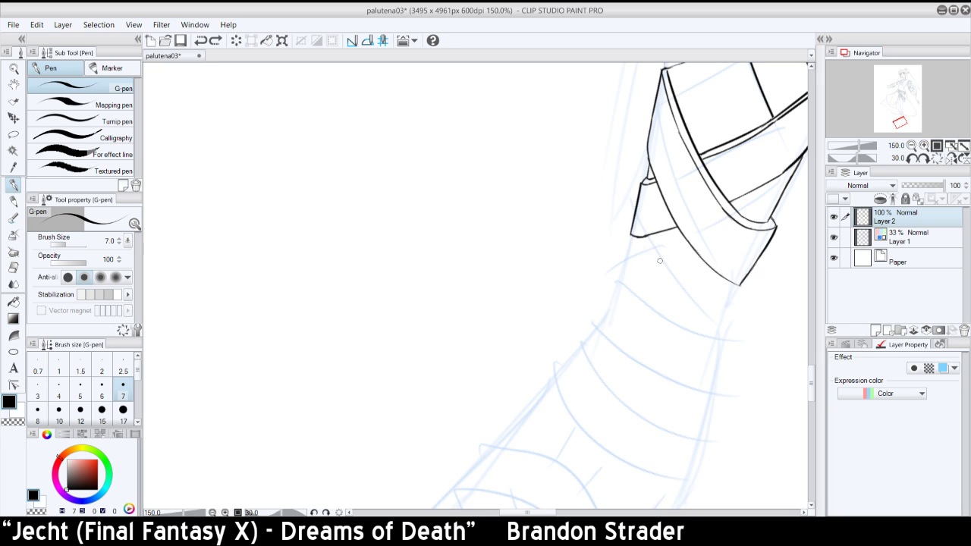
{"action": "left_click_drag", "start_coordinate": [631, 237], "coordinate": [728, 285]}
{"action": "key", "text": "ctrl+z"}
{"action": "mouse_move", "coordinate": [631, 237]}
{"action": "left_mouse_down"}
{"action": "mouse_move", "coordinate": [739, 286]}
{"action": "mouse_move", "coordinate": [720, 282]}
{"action": "left_mouse_up"}
- Ink the first ankle band's left outline and start its curved lower edge along the sketch
{"action": "left_click_drag", "start_coordinate": [630, 235], "coordinate": [611, 274]}
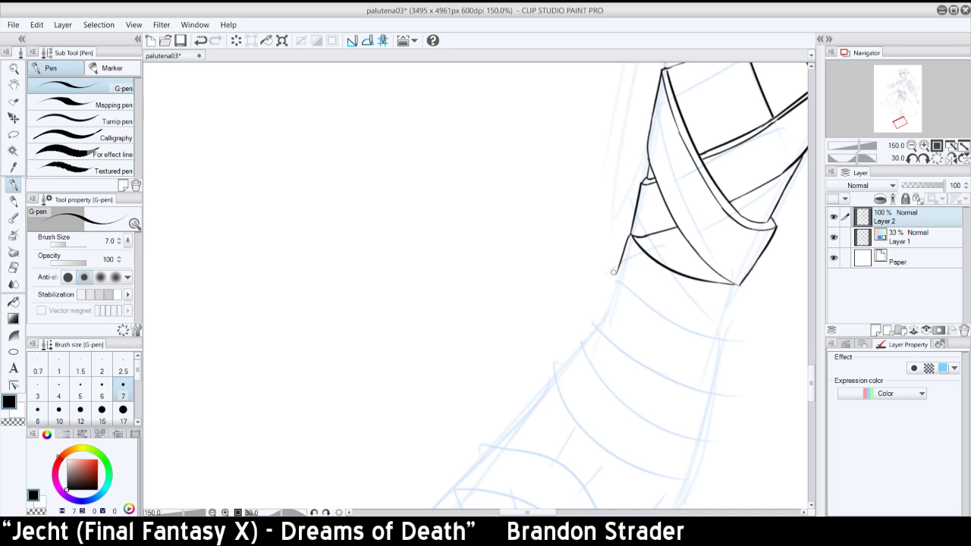
{"action": "key", "text": "ctrl+z"}
{"action": "mouse_move", "coordinate": [632, 234]}
{"action": "left_mouse_down"}
{"action": "mouse_move", "coordinate": [617, 273]}
{"action": "mouse_move", "coordinate": [653, 315]}
{"action": "mouse_move", "coordinate": [721, 333]}
{"action": "left_mouse_up"}
{"action": "key", "text": "ctrl+z"}
{"action": "key", "text": "ctrl+z"}
{"action": "mouse_move", "coordinate": [634, 298]}
{"action": "left_mouse_down"}
{"action": "mouse_move", "coordinate": [736, 336]}
{"action": "mouse_move", "coordinate": [677, 321]}
{"action": "mouse_move", "coordinate": [727, 332]}
{"action": "left_mouse_up"}
{"action": "key", "text": "ctrl+z"}
{"action": "left_click_drag", "start_coordinate": [631, 296], "coordinate": [724, 333]}
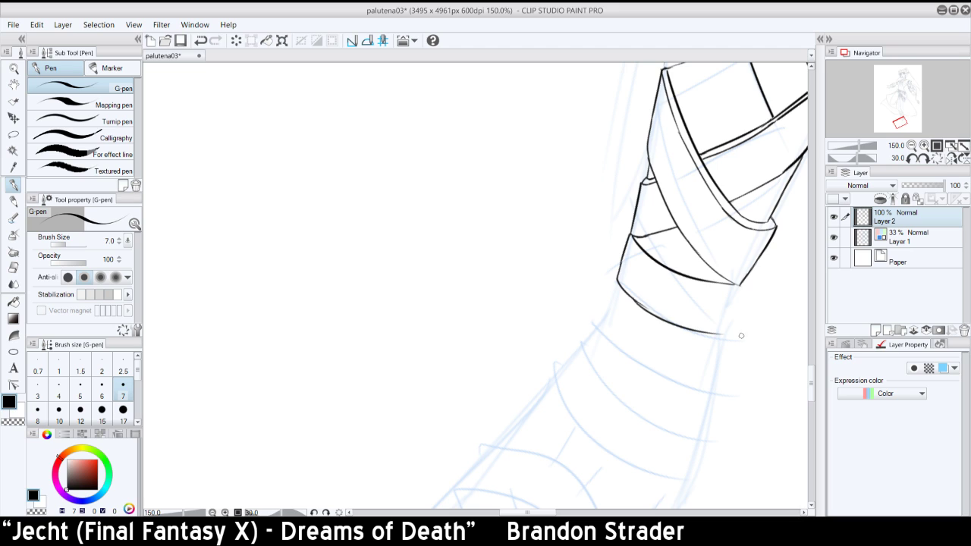
- Ink the first ankle band's curved lower edge from its left outline across to its right end, redrawing until smooth
{"action": "left_click", "coordinate": [933, 158]}
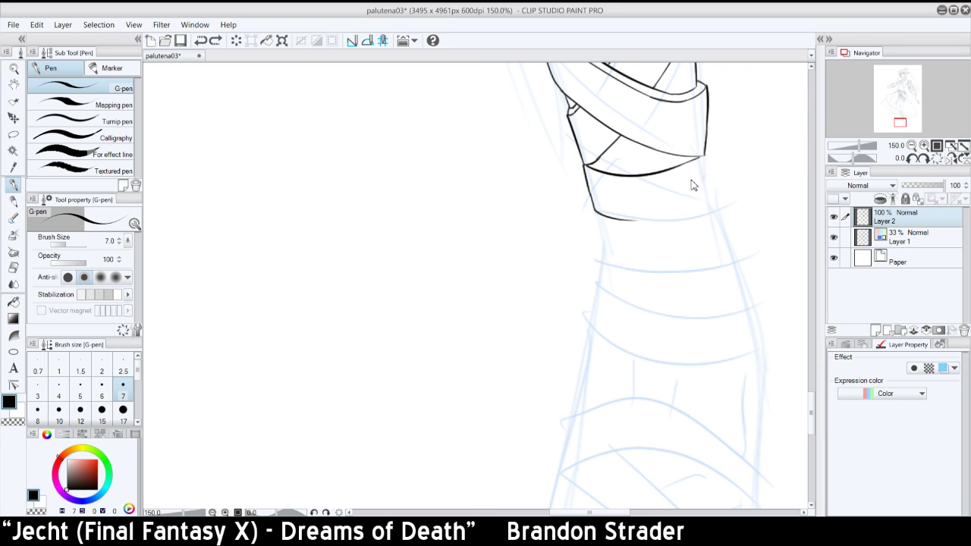
{"action": "key", "text": "ctrl+z"}
{"action": "left_click_drag", "start_coordinate": [634, 222], "coordinate": [727, 190]}
{"action": "key", "text": "ctrl+z"}
{"action": "left_click", "coordinate": [924, 158]}
{"action": "left_click", "coordinate": [924, 157]}
{"action": "left_click", "coordinate": [924, 157]}
{"action": "left_click", "coordinate": [924, 158]}
{"action": "left_click", "coordinate": [924, 158]}
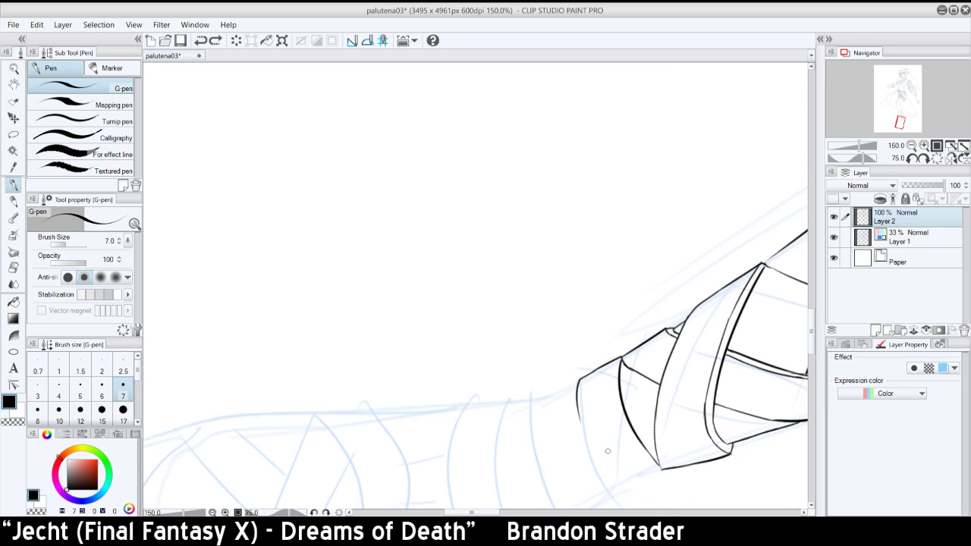
{"action": "key", "text": "ctrl+z"}
{"action": "left_click_drag", "start_coordinate": [607, 487], "coordinate": [577, 385]}
{"action": "key", "text": "ctrl+z"}
{"action": "key", "text": "ctrl+z"}
{"action": "mouse_move", "coordinate": [612, 487]}
{"action": "left_mouse_down"}
{"action": "mouse_move", "coordinate": [578, 397]}
{"action": "mouse_move", "coordinate": [576, 408]}
{"action": "left_mouse_up"}
{"action": "key", "text": "ctrl+z"}
{"action": "left_click_drag", "start_coordinate": [611, 487], "coordinate": [575, 388]}
{"action": "key", "text": "ctrl+z"}
{"action": "left_click_drag", "start_coordinate": [612, 487], "coordinate": [577, 401]}
{"action": "key", "text": "ctrl+z"}
{"action": "key", "text": "ctrl+z"}
{"action": "left_click_drag", "start_coordinate": [612, 487], "coordinate": [579, 411]}
{"action": "key", "text": "ctrl+z"}
{"action": "mouse_move", "coordinate": [620, 487]}
{"action": "left_mouse_down"}
{"action": "mouse_move", "coordinate": [578, 411]}
{"action": "mouse_move", "coordinate": [577, 379]}
{"action": "left_mouse_up"}
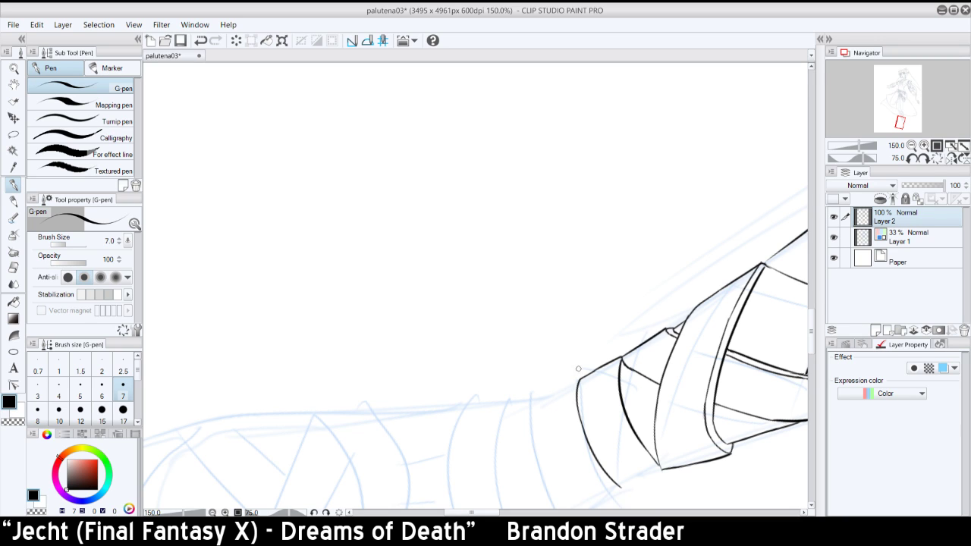
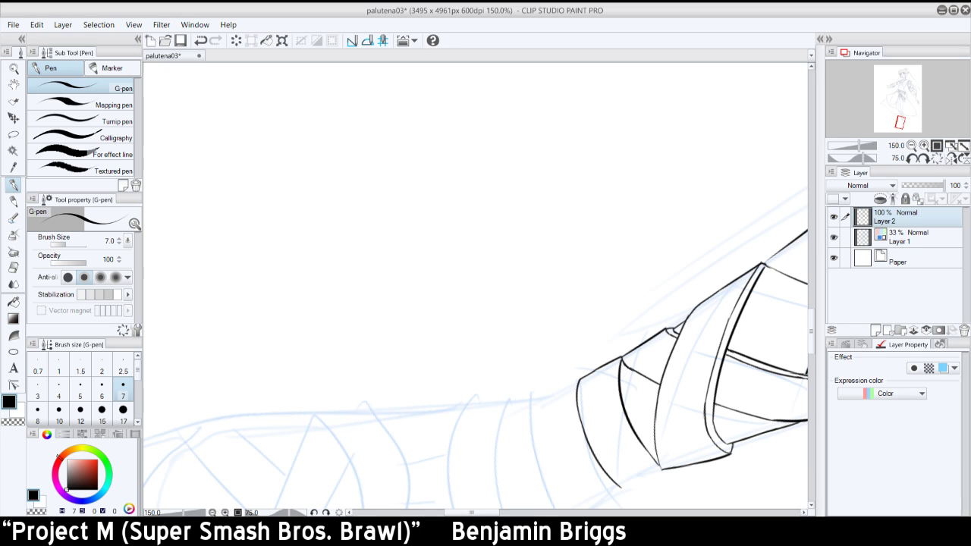
{"action": "key", "text": "ctrl+z"}
{"action": "left_click_drag", "start_coordinate": [623, 364], "coordinate": [637, 416]}
{"action": "key", "text": "ctrl+z"}
{"action": "left_click", "coordinate": [936, 159]}
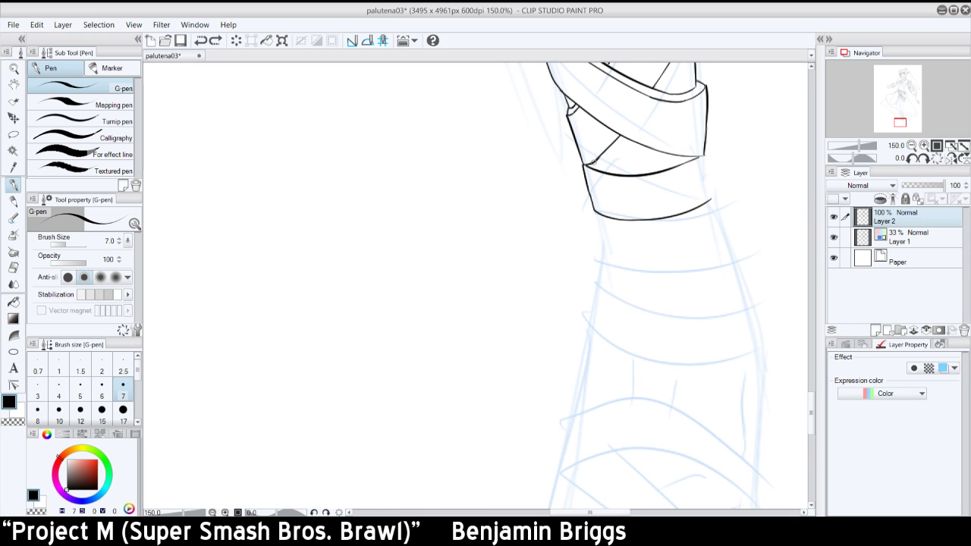
{"action": "left_click_drag", "start_coordinate": [594, 167], "coordinate": [660, 159]}
{"action": "key", "text": "ctrl+z"}
{"action": "left_click_drag", "start_coordinate": [594, 167], "coordinate": [668, 157]}
{"action": "key", "text": "ctrl+z"}
- Ink a thin inner line just below the first ankle band's curved upper edge to give the wrap thickness
{"action": "left_click", "coordinate": [925, 158]}
{"action": "left_click", "coordinate": [925, 157]}
{"action": "left_click", "coordinate": [924, 157]}
{"action": "left_click", "coordinate": [925, 158]}
{"action": "left_click", "coordinate": [924, 157]}
{"action": "left_click", "coordinate": [924, 158]}
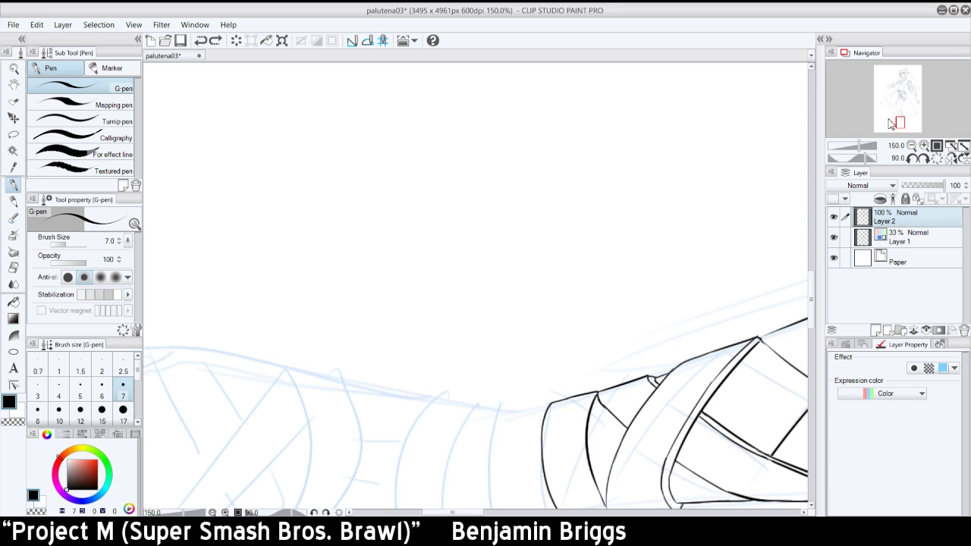
{"action": "left_click_drag", "start_coordinate": [898, 123], "coordinate": [902, 120]}
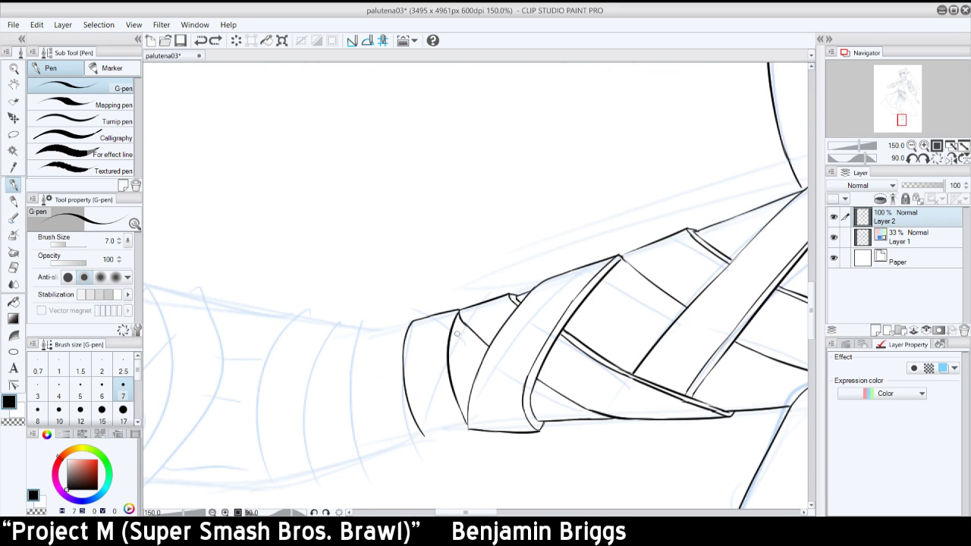
{"action": "mouse_move", "coordinate": [462, 322]}
{"action": "left_mouse_down"}
{"action": "mouse_move", "coordinate": [459, 394]}
{"action": "mouse_move", "coordinate": [453, 351]}
{"action": "mouse_move", "coordinate": [456, 368]}
{"action": "left_mouse_up"}
{"action": "key", "text": "ctrl+z"}
{"action": "key", "text": "ctrl+z"}
{"action": "key", "text": "ctrl+z"}
{"action": "key", "text": "ctrl+z"}
{"action": "left_click_drag", "start_coordinate": [460, 319], "coordinate": [456, 370]}
- Ink the first ankle band's right outline from the lowest wrap down to the band's curved lower edge
{"action": "left_click", "coordinate": [937, 158]}
{"action": "key", "text": "ctrl+z"}
{"action": "left_click_drag", "start_coordinate": [620, 295], "coordinate": [627, 335]}
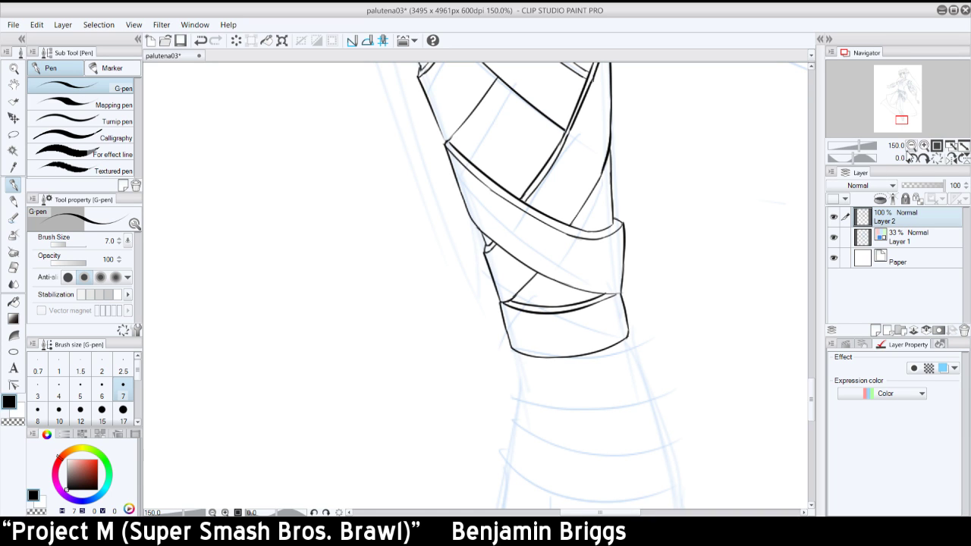
- Ink the second ankle band's curved upper edge a short distance below the first band, across the ankle
{"action": "left_click_drag", "start_coordinate": [902, 120], "coordinate": [904, 123]}
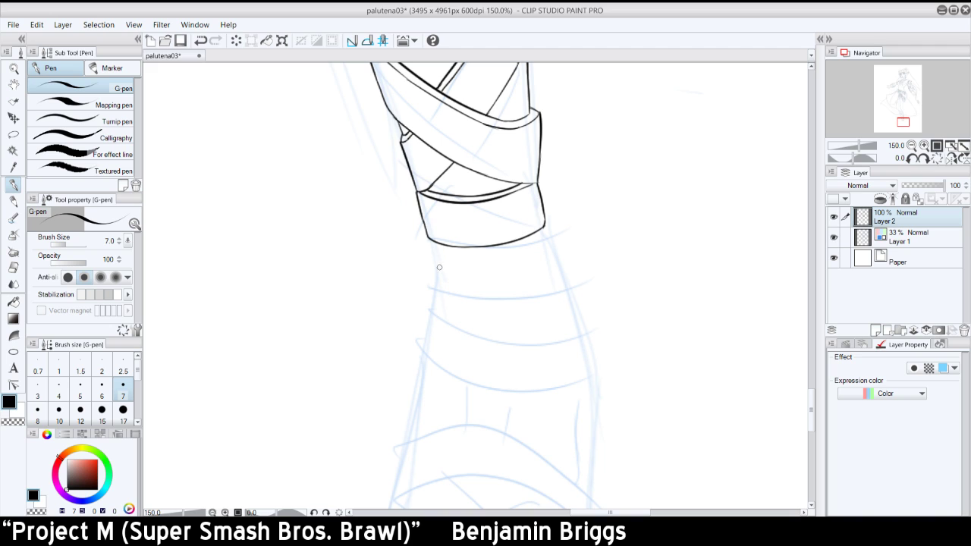
{"action": "mouse_move", "coordinate": [438, 267]}
{"action": "left_mouse_down"}
{"action": "mouse_move", "coordinate": [532, 263]}
{"action": "mouse_move", "coordinate": [546, 243]}
{"action": "left_mouse_up"}
{"action": "key", "text": "ctrl+z"}
{"action": "left_click_drag", "start_coordinate": [437, 258], "coordinate": [551, 245]}
{"action": "key", "text": "ctrl+z"}
{"action": "left_click_drag", "start_coordinate": [438, 258], "coordinate": [547, 236]}
{"action": "key", "text": "ctrl+z"}
{"action": "left_click_drag", "start_coordinate": [436, 259], "coordinate": [556, 236]}
{"action": "key", "text": "ctrl+z"}
{"action": "left_click", "coordinate": [923, 160]}
{"action": "left_click", "coordinate": [924, 160]}
{"action": "left_click", "coordinate": [923, 159]}
{"action": "left_click", "coordinate": [923, 159]}
{"action": "left_click", "coordinate": [923, 159]}
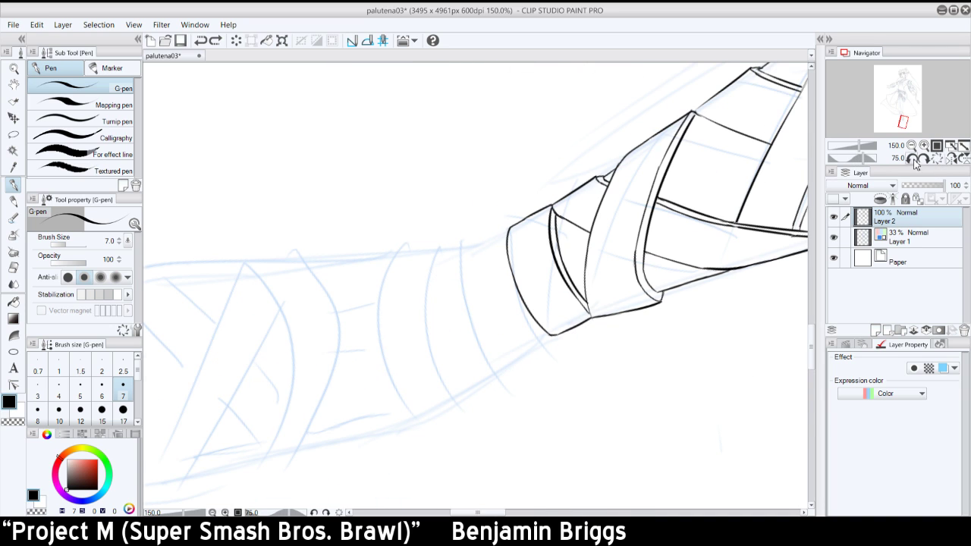
{"action": "left_click_drag", "start_coordinate": [478, 247], "coordinate": [516, 349]}
{"action": "key", "text": "ctrl+z"}
{"action": "mouse_move", "coordinate": [484, 247]}
{"action": "left_mouse_down"}
{"action": "mouse_move", "coordinate": [483, 280]}
{"action": "mouse_move", "coordinate": [527, 367]}
{"action": "mouse_move", "coordinate": [497, 323]}
{"action": "left_mouse_up"}
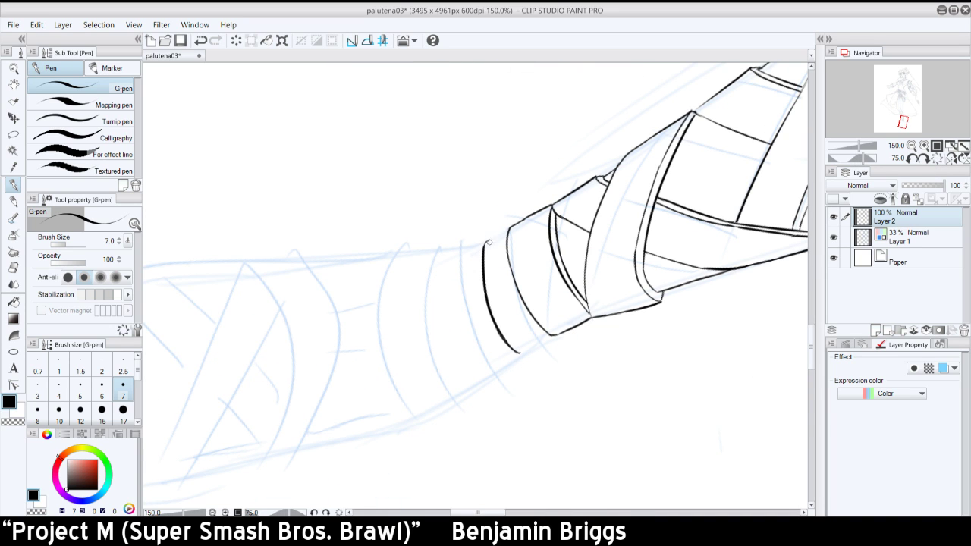
- Ink the second ankle band's curved lower edge parallel to its upper edge
{"action": "mouse_move", "coordinate": [429, 253]}
{"action": "left_mouse_down"}
{"action": "mouse_move", "coordinate": [458, 369]}
{"action": "mouse_move", "coordinate": [480, 387]}
{"action": "left_mouse_up"}
{"action": "key", "text": "ctrl+z"}
{"action": "left_click_drag", "start_coordinate": [448, 349], "coordinate": [485, 389]}
{"action": "key", "text": "ctrl+z"}
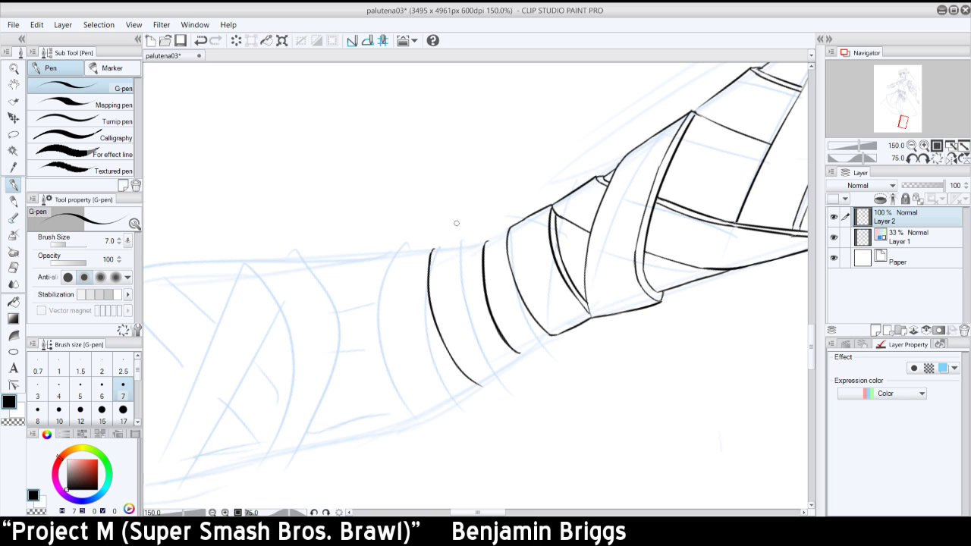
- Ink the second ankle band's left outline and join it to the first band above
{"action": "left_click", "coordinate": [938, 158]}
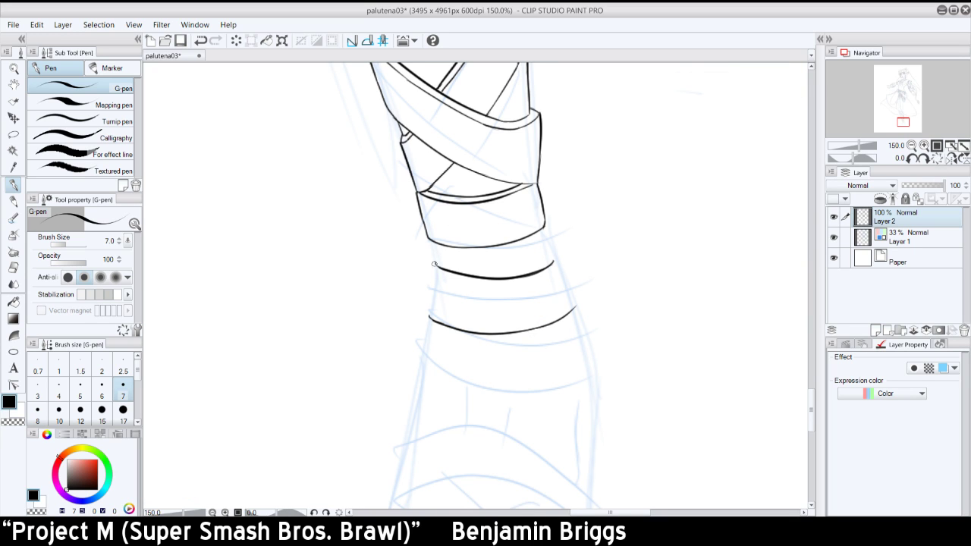
{"action": "left_click_drag", "start_coordinate": [435, 261], "coordinate": [429, 317]}
{"action": "mouse_move", "coordinate": [434, 265]}
{"action": "left_mouse_down"}
{"action": "mouse_move", "coordinate": [452, 284]}
{"action": "mouse_move", "coordinate": [468, 285]}
{"action": "mouse_move", "coordinate": [461, 282]}
{"action": "left_mouse_up"}
{"action": "key", "text": "ctrl+z"}
{"action": "key", "text": "ctrl+z"}
{"action": "mouse_move", "coordinate": [433, 261]}
{"action": "left_mouse_down"}
{"action": "mouse_move", "coordinate": [444, 267]}
{"action": "mouse_move", "coordinate": [432, 270]}
{"action": "mouse_move", "coordinate": [431, 287]}
{"action": "mouse_move", "coordinate": [432, 267]}
{"action": "left_mouse_up"}
{"action": "key", "text": "ctrl+z"}
{"action": "key", "text": "ctrl+z"}
- Ink the ankle's right outline from the first band's lower corner down along the second band's right side
{"action": "left_click_drag", "start_coordinate": [544, 226], "coordinate": [554, 264]}
{"action": "key", "text": "ctrl+z"}
{"action": "mouse_move", "coordinate": [543, 226]}
{"action": "left_mouse_down"}
{"action": "mouse_move", "coordinate": [573, 307]}
{"action": "mouse_move", "coordinate": [565, 275]}
{"action": "left_mouse_up"}
{"action": "key", "text": "ctrl+z"}
{"action": "key", "text": "ctrl+z"}
{"action": "key", "text": "ctrl+z"}
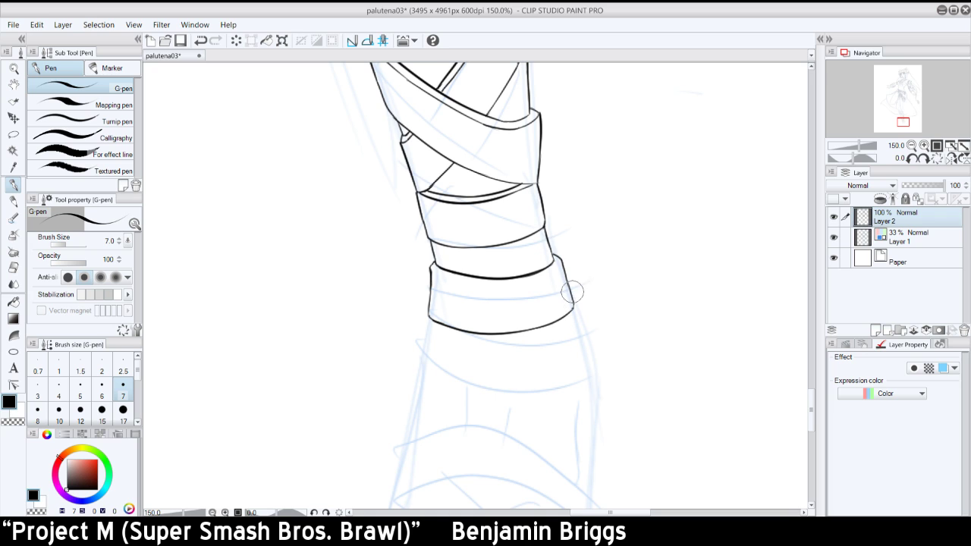
- Ink a thin inner line below the second ankle band's upper edge, working in from both ends
{"action": "left_click_drag", "start_coordinate": [430, 268], "coordinate": [481, 282]}
{"action": "key", "text": "ctrl+z"}
{"action": "left_click", "coordinate": [950, 159]}
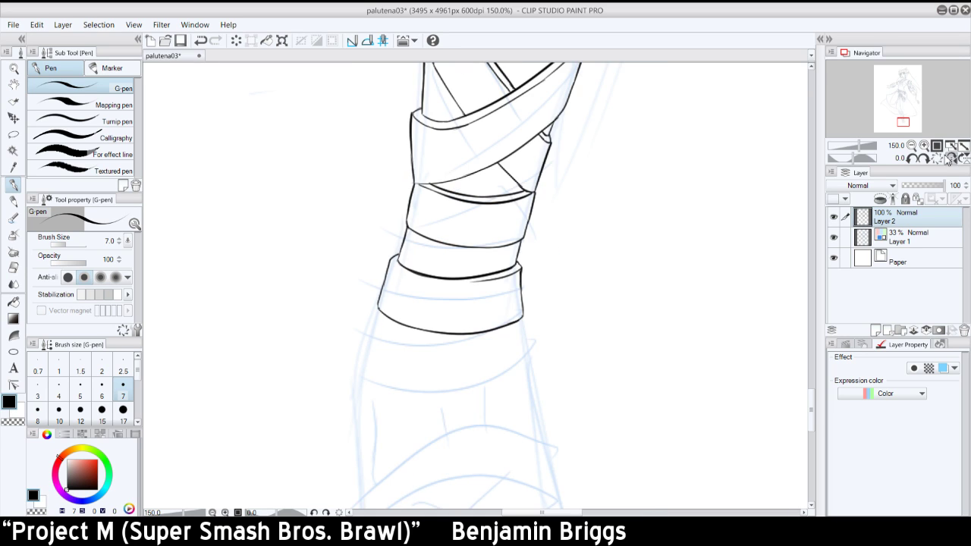
{"action": "mouse_move", "coordinate": [391, 260]}
{"action": "left_mouse_down"}
{"action": "mouse_move", "coordinate": [433, 282]}
{"action": "mouse_move", "coordinate": [465, 283]}
{"action": "mouse_move", "coordinate": [431, 281]}
{"action": "mouse_move", "coordinate": [449, 282]}
{"action": "left_mouse_up"}
{"action": "key", "text": "ctrl+z"}
{"action": "key", "text": "ctrl+z"}
{"action": "key", "text": "ctrl+z"}
{"action": "key", "text": "ctrl+z"}
{"action": "key", "text": "ctrl+z"}
{"action": "key", "text": "ctrl+z"}
{"action": "key", "text": "ctrl+z"}
{"action": "left_click", "coordinate": [949, 157]}
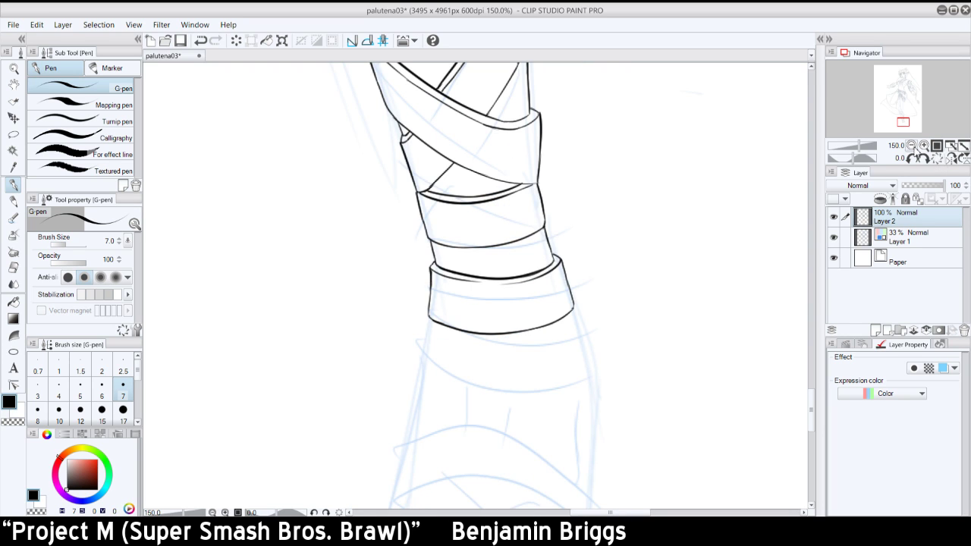
- Ink the arched upper edge of the inner foot outline below the second ankle band
{"action": "left_click", "coordinate": [911, 145]}
{"action": "left_click", "coordinate": [911, 146]}
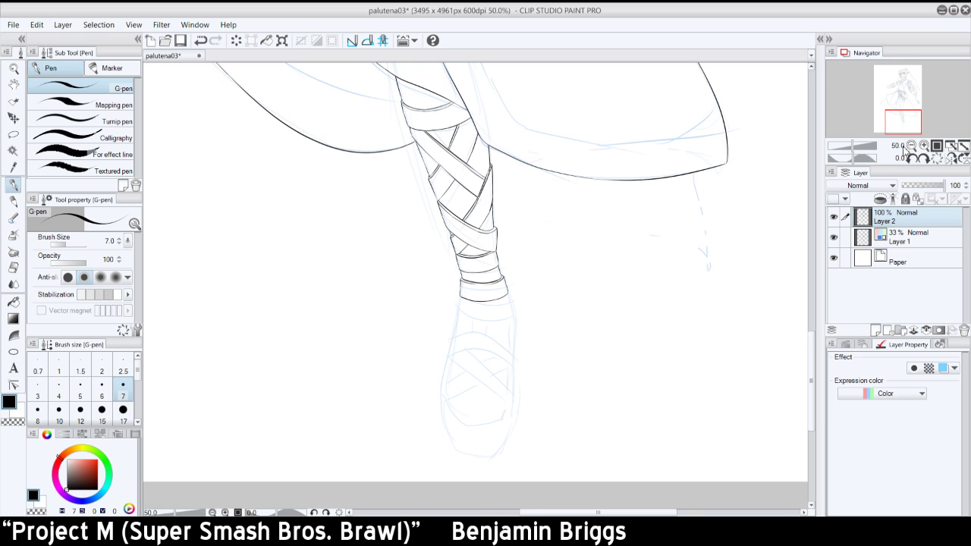
{"action": "left_click", "coordinate": [924, 146]}
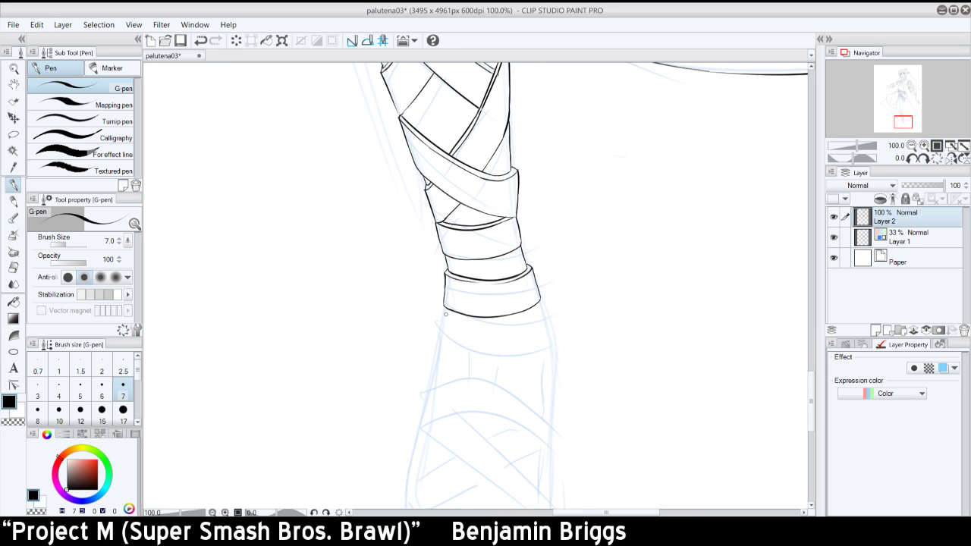
{"action": "left_click_drag", "start_coordinate": [446, 314], "coordinate": [437, 379]}
{"action": "key", "text": "ctrl+z"}
{"action": "mouse_move", "coordinate": [447, 308]}
{"action": "left_mouse_down"}
{"action": "mouse_move", "coordinate": [439, 379]}
{"action": "mouse_move", "coordinate": [521, 396]}
{"action": "left_mouse_up"}
{"action": "key", "text": "ctrl+z"}
{"action": "key", "text": "ctrl+z"}
{"action": "mouse_move", "coordinate": [438, 369]}
{"action": "left_mouse_down"}
{"action": "mouse_move", "coordinate": [469, 355]}
{"action": "mouse_move", "coordinate": [531, 388]}
{"action": "left_mouse_up"}
{"action": "key", "text": "ctrl+z"}
{"action": "left_click_drag", "start_coordinate": [435, 370], "coordinate": [542, 390]}
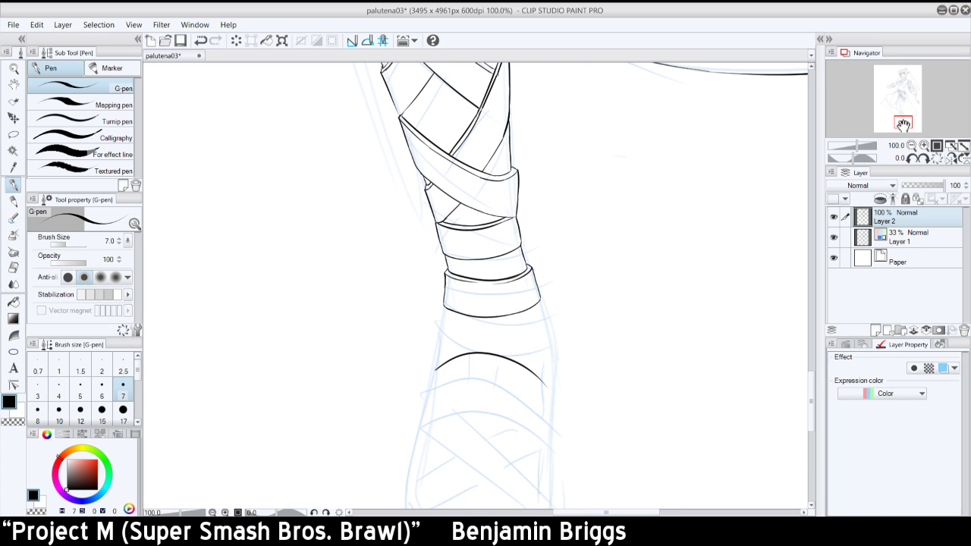
- Ink the foot's inner right outline from the second ankle band down past the arch toward the toes
{"action": "left_click_drag", "start_coordinate": [594, 337], "coordinate": [630, 208]}
{"action": "left_click_drag", "start_coordinate": [579, 255], "coordinate": [579, 297]}
{"action": "key", "text": "ctrl+z"}
{"action": "key", "text": "ctrl+z"}
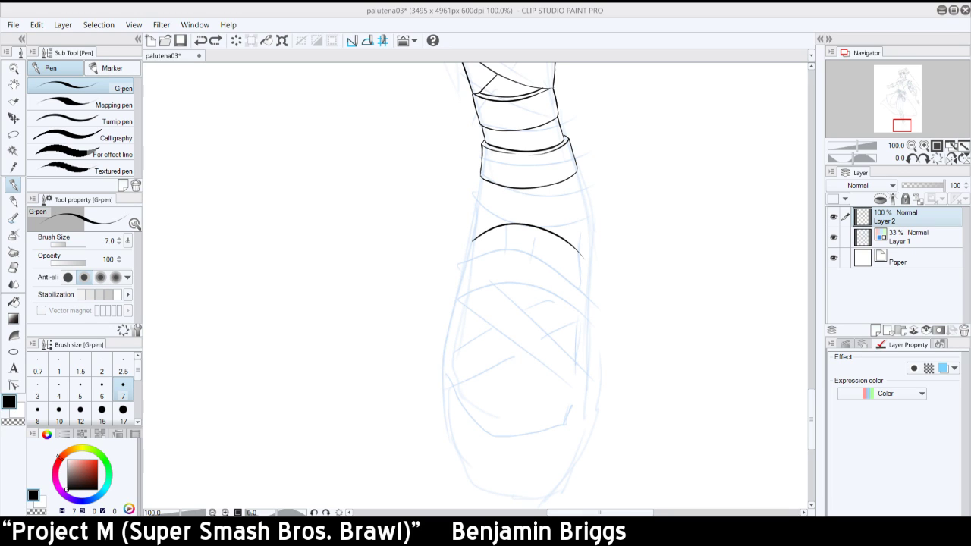
{"action": "left_click_drag", "start_coordinate": [581, 254], "coordinate": [576, 291]}
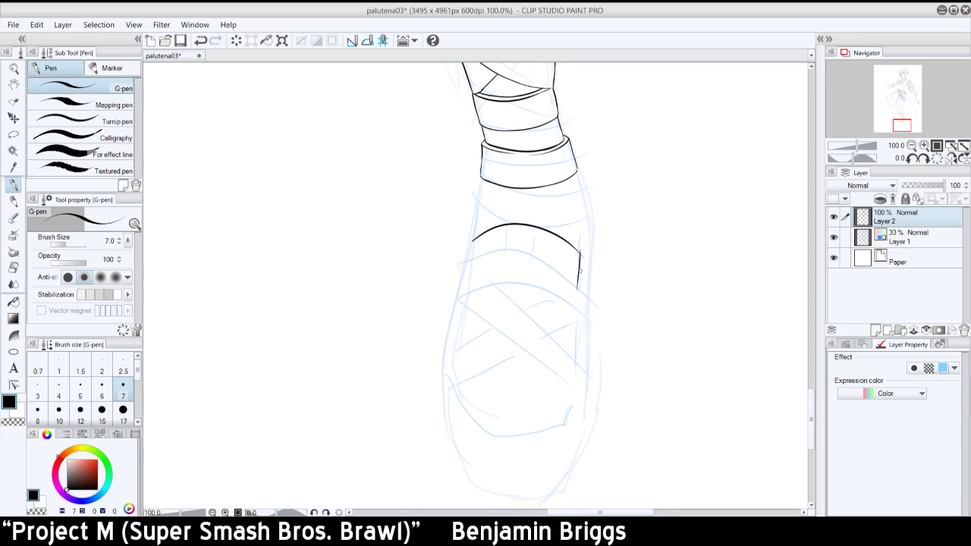
{"action": "key", "text": "ctrl+z"}
{"action": "left_click_drag", "start_coordinate": [579, 195], "coordinate": [578, 299]}
{"action": "key", "text": "ctrl+z"}
{"action": "mouse_move", "coordinate": [581, 229]}
{"action": "left_mouse_down"}
{"action": "mouse_move", "coordinate": [578, 295]}
{"action": "mouse_move", "coordinate": [587, 306]}
{"action": "mouse_move", "coordinate": [581, 290]}
{"action": "mouse_move", "coordinate": [575, 402]}
{"action": "left_mouse_up"}
{"action": "key", "text": "ctrl+z"}
{"action": "left_click_drag", "start_coordinate": [578, 308], "coordinate": [562, 410]}
{"action": "key", "text": "ctrl+z"}
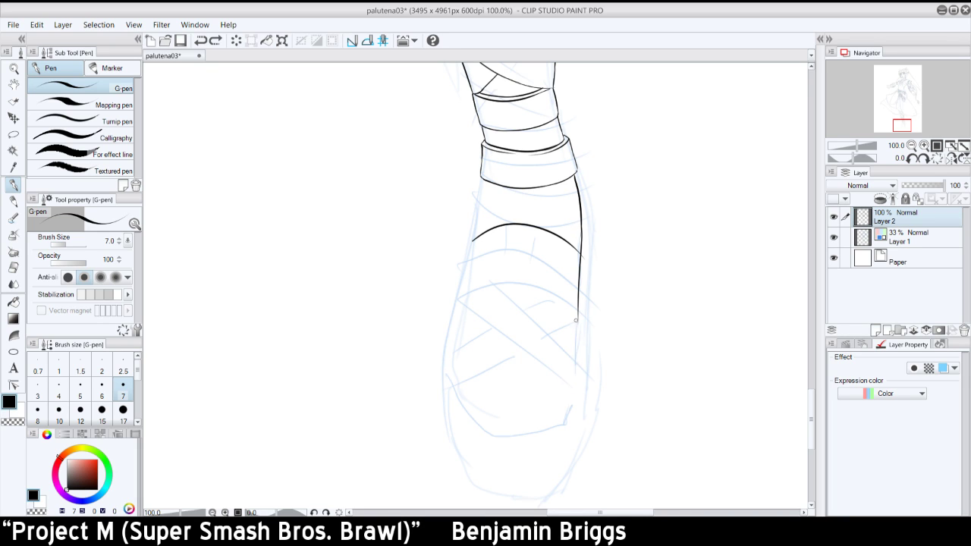
{"action": "left_click_drag", "start_coordinate": [576, 317], "coordinate": [564, 417]}
- Ink the foot's inner left outline from the arch downward and close it with a rounded toe curve
{"action": "mouse_move", "coordinate": [471, 240]}
{"action": "left_mouse_down"}
{"action": "mouse_move", "coordinate": [446, 398]}
{"action": "mouse_move", "coordinate": [478, 428]}
{"action": "left_mouse_up"}
{"action": "key", "text": "ctrl+z"}
{"action": "mouse_move", "coordinate": [453, 343]}
{"action": "left_mouse_down"}
{"action": "mouse_move", "coordinate": [463, 416]}
{"action": "mouse_move", "coordinate": [518, 445]}
{"action": "mouse_move", "coordinate": [473, 421]}
{"action": "mouse_move", "coordinate": [537, 428]}
{"action": "left_mouse_up"}
{"action": "left_click", "coordinate": [926, 160]}
{"action": "left_click", "coordinate": [926, 160]}
{"action": "left_click", "coordinate": [926, 160]}
{"action": "left_click", "coordinate": [925, 160]}
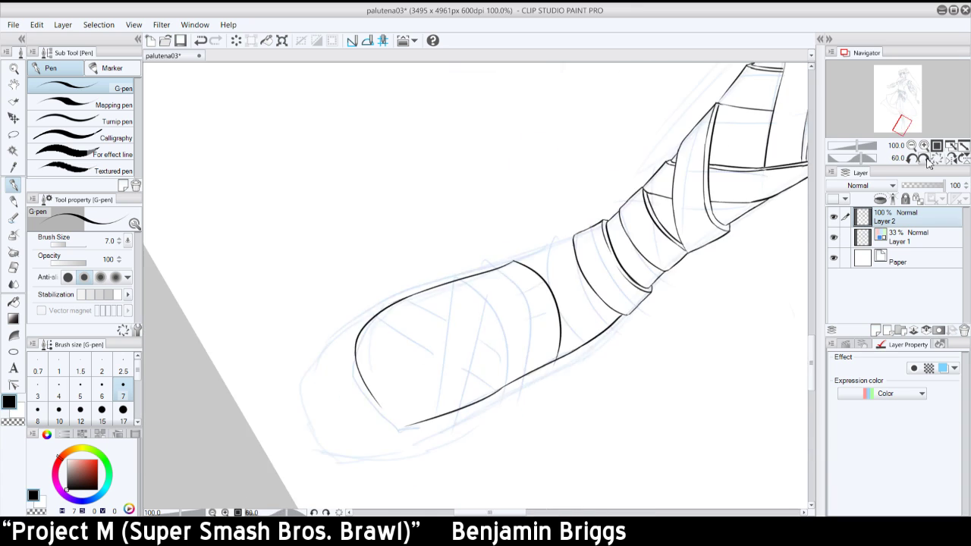
{"action": "left_click", "coordinate": [926, 160]}
{"action": "left_click", "coordinate": [926, 161]}
{"action": "left_click", "coordinate": [926, 160]}
{"action": "left_click", "coordinate": [924, 158]}
{"action": "left_click_drag", "start_coordinate": [330, 308], "coordinate": [325, 258]}
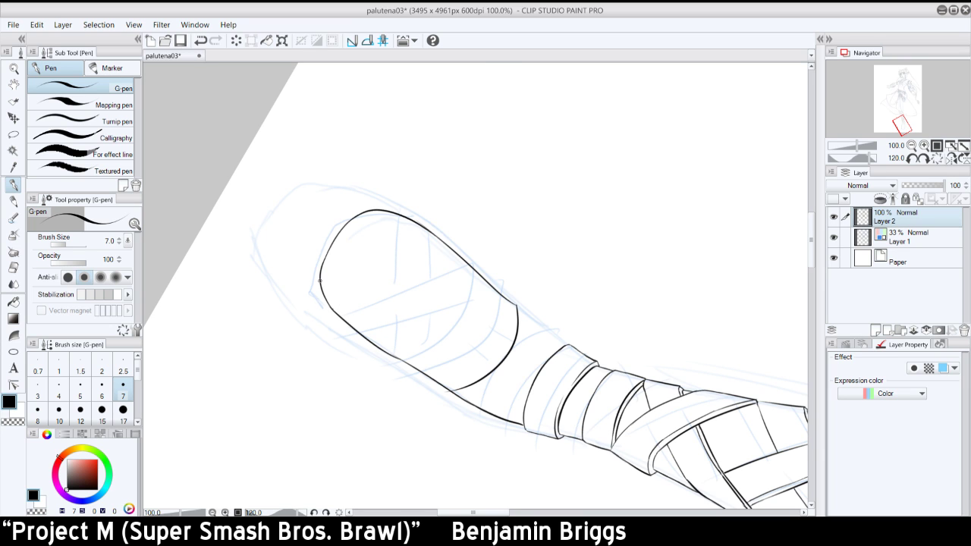
- Ink the foot's outer left outline from below the second ankle band down toward the toes
{"action": "left_click", "coordinate": [937, 159]}
{"action": "left_click", "coordinate": [912, 146]}
{"action": "left_click", "coordinate": [912, 146]}
{"action": "left_click", "coordinate": [912, 146]}
{"action": "left_click", "coordinate": [911, 146]}
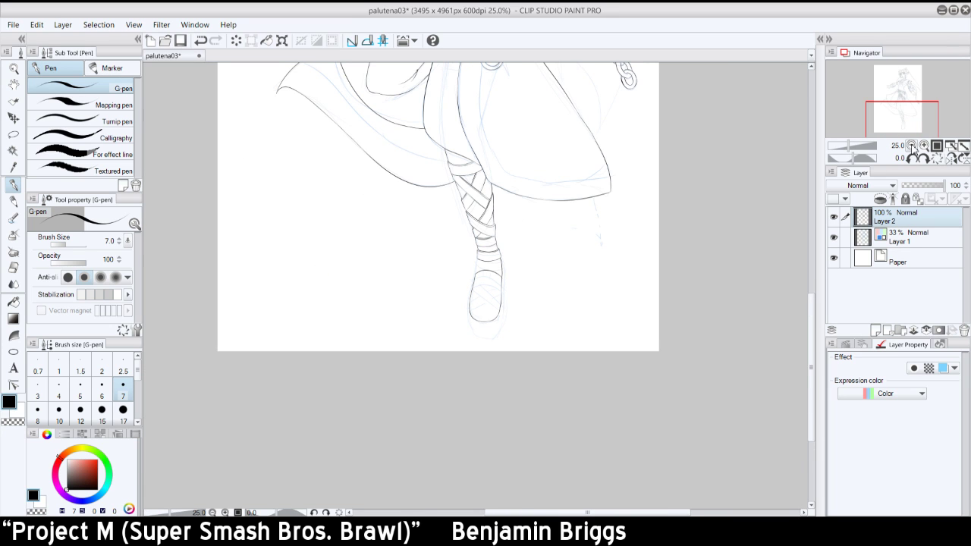
{"action": "left_click", "coordinate": [924, 146]}
{"action": "left_click", "coordinate": [923, 146]}
{"action": "left_click", "coordinate": [923, 146]}
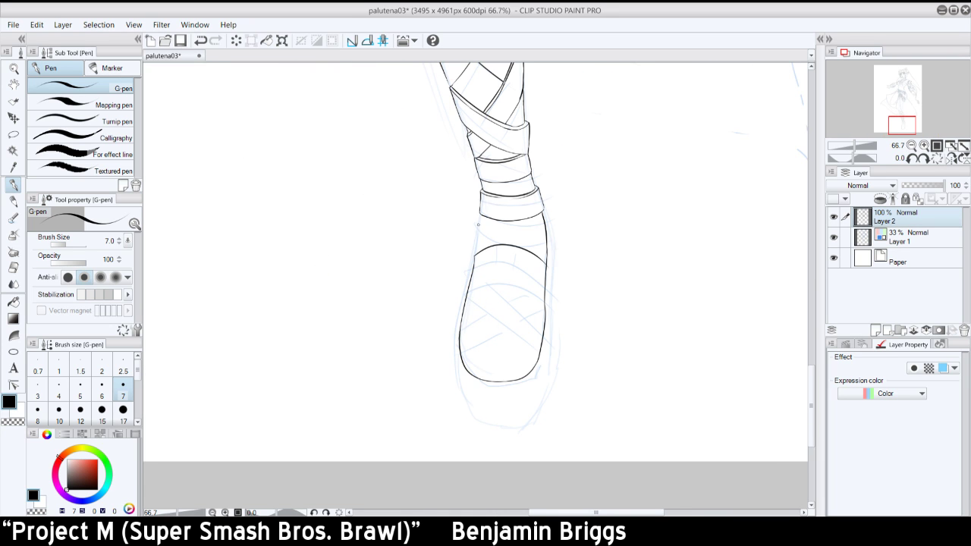
{"action": "left_click_drag", "start_coordinate": [478, 226], "coordinate": [462, 285]}
{"action": "key", "text": "ctrl+z"}
{"action": "mouse_move", "coordinate": [478, 232]}
{"action": "left_mouse_down"}
{"action": "mouse_move", "coordinate": [456, 319]}
{"action": "mouse_move", "coordinate": [464, 291]}
{"action": "mouse_move", "coordinate": [454, 392]}
{"action": "mouse_move", "coordinate": [453, 358]}
{"action": "mouse_move", "coordinate": [468, 409]}
{"action": "left_mouse_up"}
{"action": "key", "text": "ctrl+z"}
- Ink the outer toe curve from the foot's left side around the tip to its right side
{"action": "left_click_drag", "start_coordinate": [453, 355], "coordinate": [478, 418]}
{"action": "key", "text": "ctrl+z"}
{"action": "mouse_move", "coordinate": [453, 353]}
{"action": "left_mouse_down"}
{"action": "mouse_move", "coordinate": [468, 410]}
{"action": "mouse_move", "coordinate": [523, 414]}
{"action": "mouse_move", "coordinate": [550, 384]}
{"action": "mouse_move", "coordinate": [553, 335]}
{"action": "left_mouse_up"}
{"action": "key", "text": "ctrl+z"}
{"action": "key", "text": "ctrl+z"}
- Ink the foot's outer right outline from the toe curve up to the second ankle band's lower right corner
{"action": "mouse_move", "coordinate": [543, 395]}
{"action": "left_mouse_down"}
{"action": "mouse_move", "coordinate": [553, 250]}
{"action": "mouse_move", "coordinate": [542, 211]}
{"action": "left_mouse_up"}
{"action": "key", "text": "ctrl+z"}
{"action": "key", "text": "ctrl+z"}
{"action": "left_click_drag", "start_coordinate": [553, 253], "coordinate": [544, 211]}
{"action": "key", "text": "ctrl+z"}
{"action": "left_click_drag", "start_coordinate": [554, 256], "coordinate": [543, 211]}
{"action": "key", "text": "ctrl+z"}
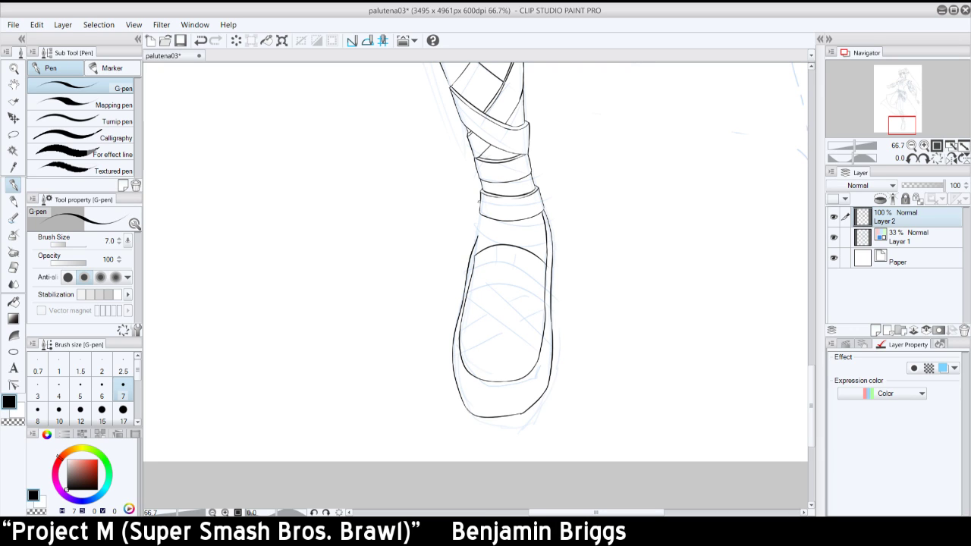
- Ink the short left ankle line joining the second band's lower corner to the arch of the foot
{"action": "left_click_drag", "start_coordinate": [483, 214], "coordinate": [472, 256]}
{"action": "key", "text": "ctrl+z"}
{"action": "key", "text": "ctrl+plus"}
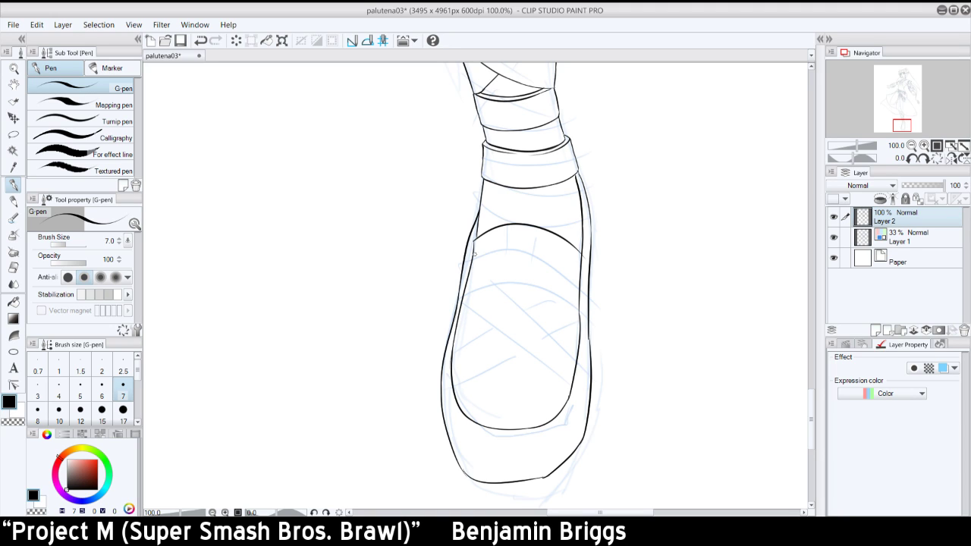
- Try to ink the two vertical strap edges between the second ankle band and the shoe opening
{"action": "mouse_move", "coordinate": [473, 245]}
{"action": "left_mouse_down"}
{"action": "mouse_move", "coordinate": [478, 222]}
{"action": "mouse_move", "coordinate": [475, 245]}
{"action": "left_mouse_up"}
{"action": "key", "text": "ctrl+z"}
{"action": "key", "text": "ctrl+z"}
{"action": "key", "text": "ctrl+z"}
{"action": "key", "text": "ctrl+z"}
{"action": "left_click_drag", "start_coordinate": [509, 190], "coordinate": [508, 239]}
{"action": "key", "text": "ctrl+z"}
{"action": "left_click_drag", "start_coordinate": [507, 188], "coordinate": [504, 247]}
{"action": "left_click_drag", "start_coordinate": [546, 194], "coordinate": [536, 265]}
{"action": "key", "text": "ctrl+z"}
{"action": "key", "text": "ctrl+z"}
{"action": "left_click_drag", "start_coordinate": [502, 186], "coordinate": [501, 248]}
{"action": "left_click_drag", "start_coordinate": [543, 188], "coordinate": [535, 269]}
{"action": "key", "text": "ctrl+z"}
{"action": "key", "text": "ctrl+z"}
{"action": "key", "text": "ctrl+z"}
{"action": "key", "text": "ctrl+z"}
{"action": "key", "text": "ctrl+z"}
- Ink the vertical strap's left edge from the first ankle band down to the curved top of the shoe opening
{"action": "left_click_drag", "start_coordinate": [501, 132], "coordinate": [506, 192]}
{"action": "key", "text": "ctrl+z"}
{"action": "left_click_drag", "start_coordinate": [502, 130], "coordinate": [506, 205]}
{"action": "key", "text": "ctrl+z"}
{"action": "key", "text": "ctrl+z"}
{"action": "left_click_drag", "start_coordinate": [498, 131], "coordinate": [509, 210]}
{"action": "key", "text": "ctrl+z"}
{"action": "mouse_move", "coordinate": [498, 130]}
{"action": "left_mouse_down"}
{"action": "mouse_move", "coordinate": [506, 226]}
{"action": "mouse_move", "coordinate": [510, 201]}
{"action": "mouse_move", "coordinate": [508, 225]}
{"action": "mouse_move", "coordinate": [540, 201]}
{"action": "mouse_move", "coordinate": [532, 162]}
{"action": "left_mouse_up"}
{"action": "key", "text": "ctrl+z"}
{"action": "key", "text": "ctrl+z"}
{"action": "key", "text": "ctrl+z"}
- Ink the vertical strap's right edge between the first ankle band and the curved top of the shoe opening
{"action": "left_click_drag", "start_coordinate": [537, 227], "coordinate": [532, 141]}
{"action": "key", "text": "ctrl+z"}
{"action": "key", "text": "ctrl+z"}
{"action": "key", "text": "ctrl+z"}
{"action": "mouse_move", "coordinate": [496, 130]}
{"action": "left_mouse_down"}
{"action": "mouse_move", "coordinate": [503, 227]}
{"action": "mouse_move", "coordinate": [536, 186]}
{"action": "left_mouse_up"}
{"action": "key", "text": "ctrl+z"}
{"action": "key", "text": "ctrl+z"}
{"action": "key", "text": "ctrl+z"}
{"action": "left_click_drag", "start_coordinate": [538, 228], "coordinate": [539, 189]}
{"action": "key", "text": "ctrl+z"}
{"action": "left_click_drag", "start_coordinate": [538, 191], "coordinate": [530, 135]}
{"action": "key", "text": "ctrl+z"}
{"action": "key", "text": "ctrl+z"}
{"action": "mouse_move", "coordinate": [539, 192]}
{"action": "left_mouse_down"}
{"action": "mouse_move", "coordinate": [530, 134]}
{"action": "mouse_move", "coordinate": [532, 146]}
{"action": "left_mouse_up"}
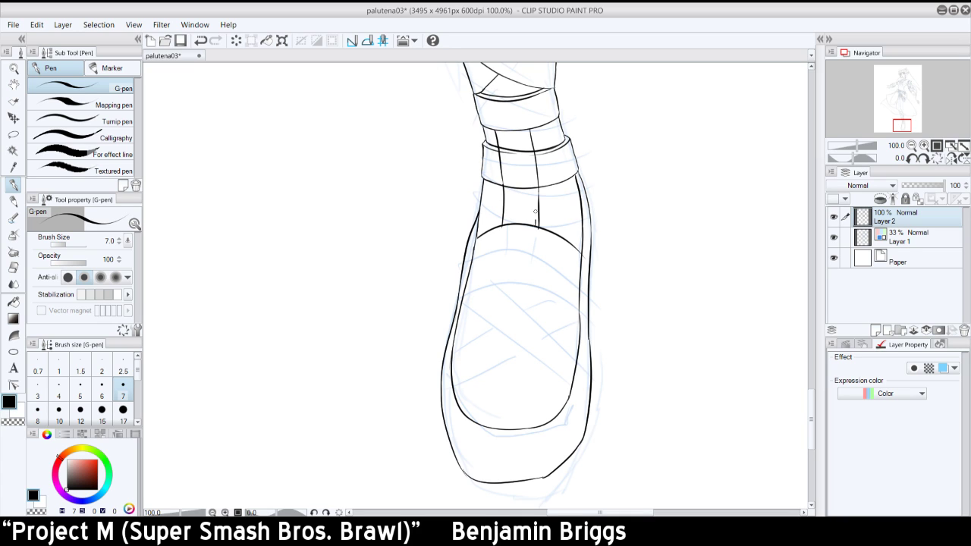
{"action": "key", "text": "ctrl+z"}
- Erase the ankle band lines crossing the vertical strap and add a thin parallel line along the strap's right edge
{"action": "left_click_drag", "start_coordinate": [508, 151], "coordinate": [502, 151]}
{"action": "left_click_drag", "start_coordinate": [505, 143], "coordinate": [503, 160]}
{"action": "key", "text": "ctrl+z"}
{"action": "mouse_move", "coordinate": [537, 226]}
{"action": "left_mouse_down"}
{"action": "mouse_move", "coordinate": [530, 155]}
{"action": "mouse_move", "coordinate": [538, 200]}
{"action": "left_mouse_up"}
{"action": "key", "text": "ctrl+z"}
{"action": "key", "text": "ctrl+z"}
{"action": "key", "text": "ctrl+z"}
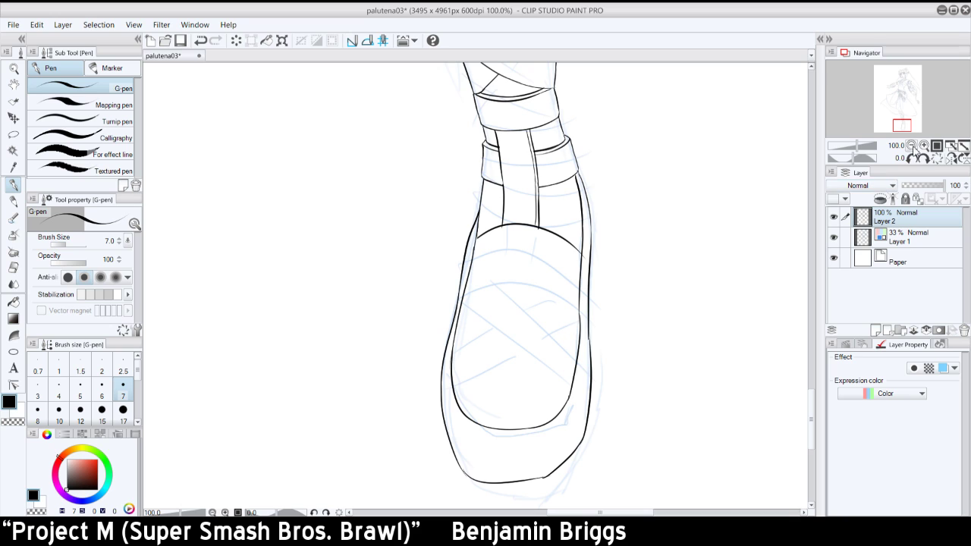
- Mirror the canvas view and redraw the lower left curve of the shoe's inner opening toward the toes
{"action": "left_click", "coordinate": [952, 146]}
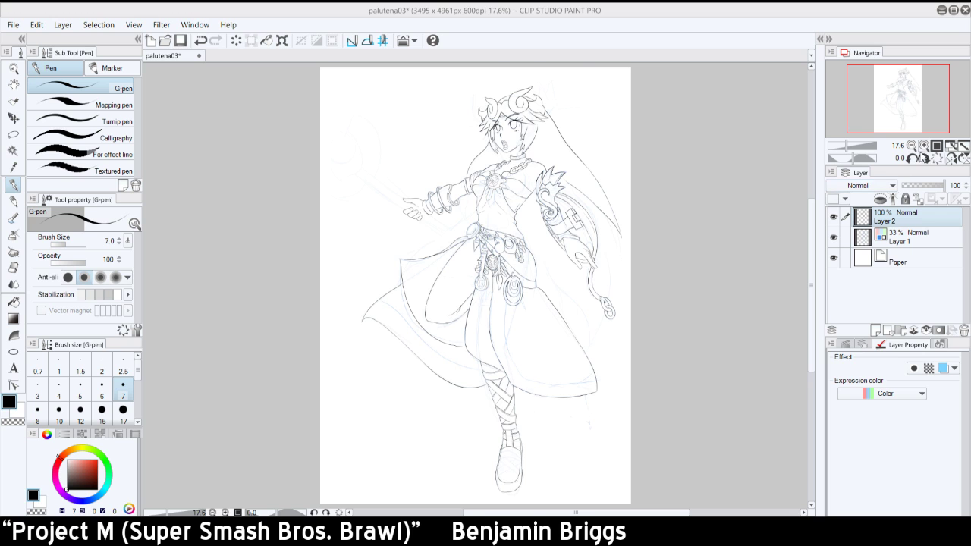
{"action": "left_click", "coordinate": [924, 146]}
{"action": "left_click", "coordinate": [924, 145]}
{"action": "left_click_drag", "start_coordinate": [897, 118], "coordinate": [892, 141]}
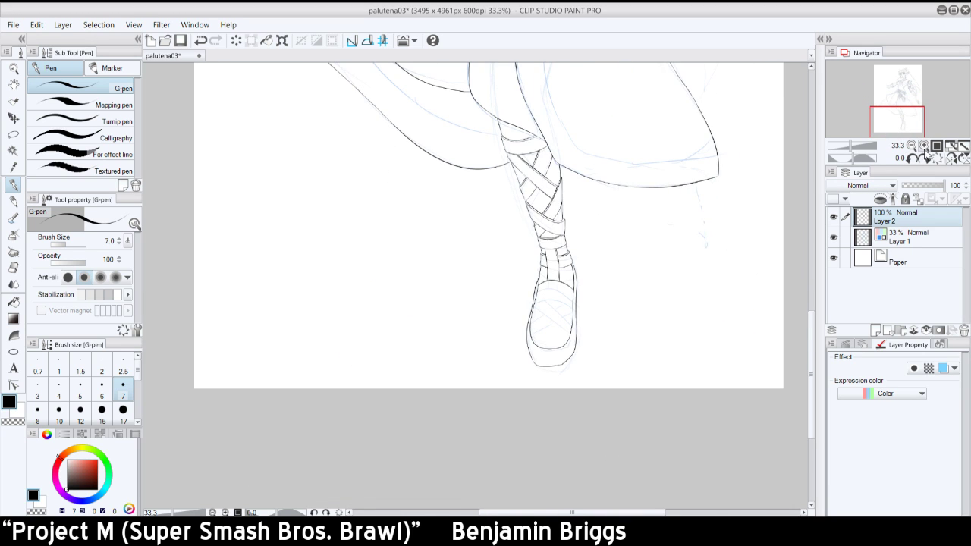
{"action": "left_click", "coordinate": [924, 145]}
{"action": "left_click", "coordinate": [951, 158]}
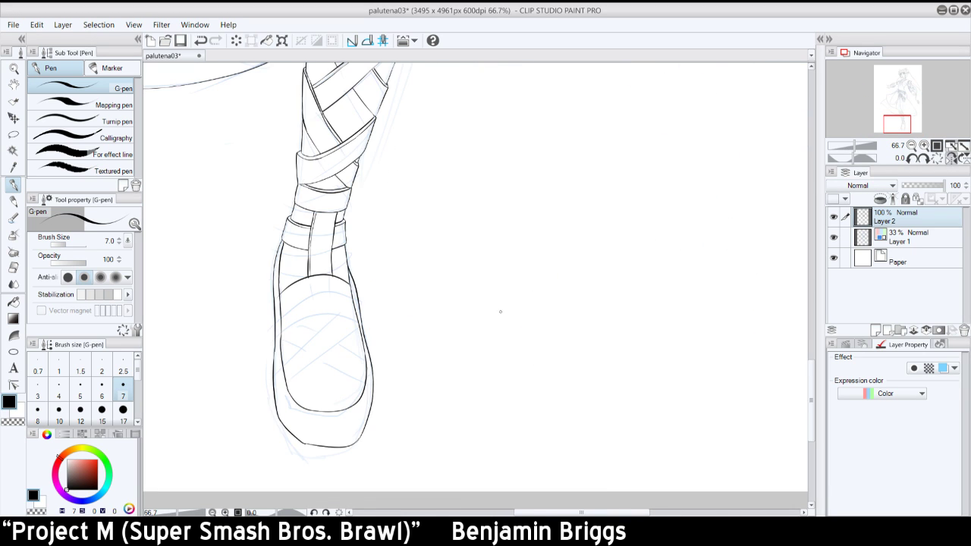
{"action": "mouse_move", "coordinate": [282, 342]}
{"action": "left_mouse_down"}
{"action": "mouse_move", "coordinate": [301, 402]}
{"action": "mouse_move", "coordinate": [311, 413]}
{"action": "mouse_move", "coordinate": [291, 376]}
{"action": "mouse_move", "coordinate": [327, 413]}
{"action": "left_mouse_up"}
{"action": "key", "text": "ctrl+z"}
{"action": "key", "text": "ctrl+z"}
- Redraw the shoe's outer lower left curve toward the toe tip, erase the old lines and restore the unmirrored view
{"action": "left_click_drag", "start_coordinate": [275, 343], "coordinate": [314, 448]}
{"action": "key", "text": "ctrl+z"}
{"action": "left_click_drag", "start_coordinate": [274, 351], "coordinate": [332, 455]}
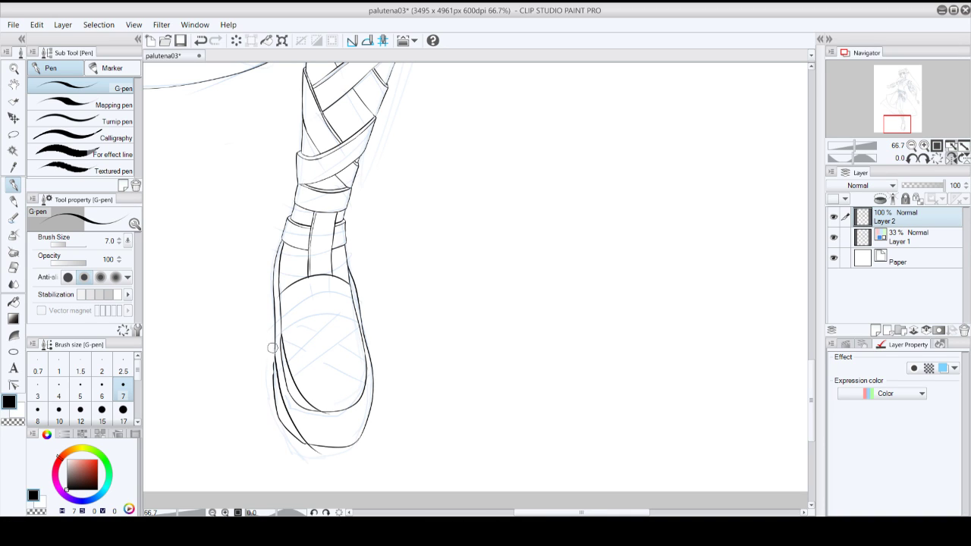
{"action": "mouse_move", "coordinate": [273, 363]}
{"action": "left_mouse_down"}
{"action": "mouse_move", "coordinate": [279, 410]}
{"action": "mouse_move", "coordinate": [300, 442]}
{"action": "mouse_move", "coordinate": [323, 453]}
{"action": "left_mouse_up"}
{"action": "left_click", "coordinate": [951, 157]}
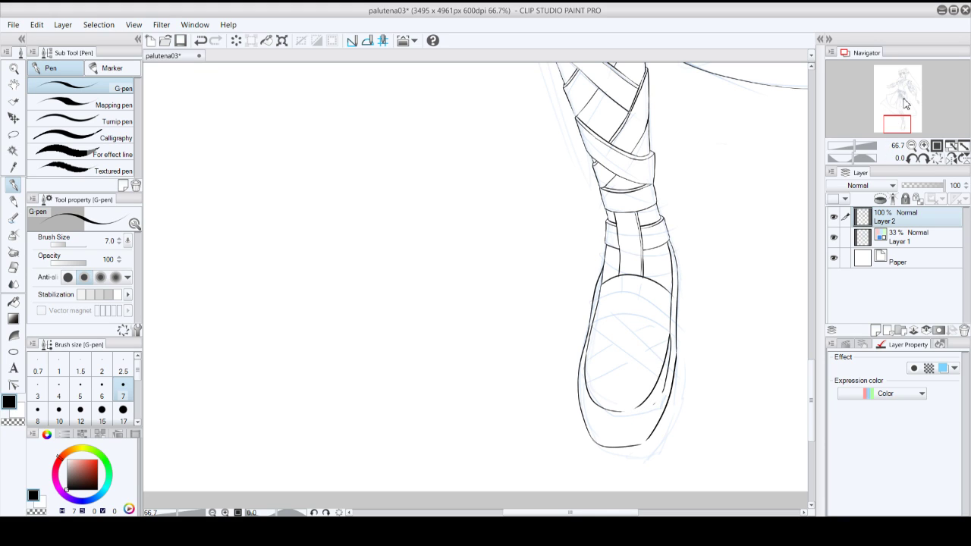
- Close the gap in the shoe opening's right edge and ink a second line beside its upper part below the ankle band
{"action": "left_click", "coordinate": [924, 145]}
{"action": "left_click", "coordinate": [904, 125]}
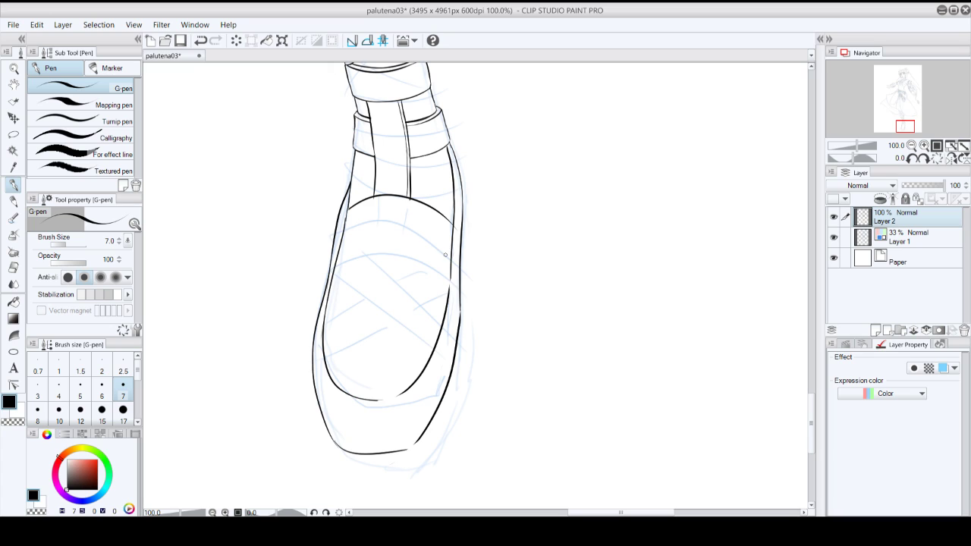
{"action": "key", "text": "ctrl+z"}
{"action": "left_click_drag", "start_coordinate": [450, 286], "coordinate": [451, 263]}
{"action": "key", "text": "ctrl+z"}
{"action": "key", "text": "ctrl+z"}
{"action": "left_click_drag", "start_coordinate": [445, 145], "coordinate": [451, 186]}
{"action": "key", "text": "ctrl+z"}
{"action": "left_click_drag", "start_coordinate": [442, 152], "coordinate": [448, 220]}
{"action": "key", "text": "ctrl+z"}
- Try to ink the lower edge of the curved band across the top of the foot
{"action": "left_click_drag", "start_coordinate": [343, 237], "coordinate": [409, 239]}
{"action": "key", "text": "ctrl+z"}
{"action": "left_click_drag", "start_coordinate": [343, 239], "coordinate": [417, 237]}
{"action": "key", "text": "ctrl+z"}
{"action": "left_click_drag", "start_coordinate": [342, 238], "coordinate": [418, 237]}
{"action": "key", "text": "ctrl+z"}
{"action": "mouse_move", "coordinate": [343, 237]}
{"action": "left_mouse_down"}
{"action": "mouse_move", "coordinate": [411, 231]}
{"action": "mouse_move", "coordinate": [434, 241]}
{"action": "left_mouse_up"}
{"action": "key", "text": "ctrl+z"}
{"action": "mouse_move", "coordinate": [342, 238]}
{"action": "left_mouse_down"}
{"action": "mouse_move", "coordinate": [375, 226]}
{"action": "mouse_move", "coordinate": [438, 257]}
{"action": "mouse_move", "coordinate": [441, 242]}
{"action": "mouse_move", "coordinate": [449, 262]}
{"action": "mouse_move", "coordinate": [410, 232]}
{"action": "left_mouse_up"}
{"action": "key", "text": "ctrl+z"}
{"action": "left_click_drag", "start_coordinate": [450, 261], "coordinate": [410, 237]}
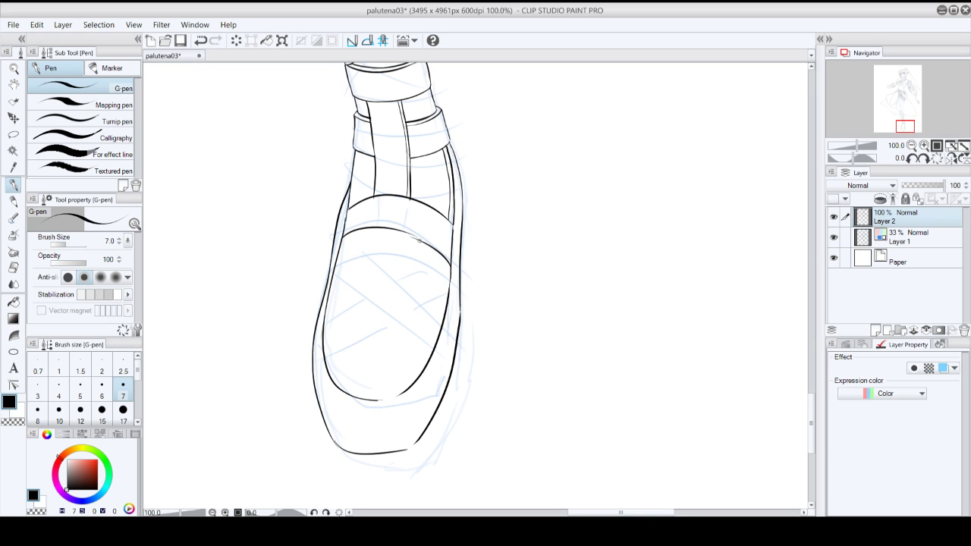
{"action": "key", "text": "ctrl+z"}
{"action": "key", "text": "ctrl+z"}
- Ink the curved band's lower edge across the top of the foot in two strokes meeting near the middle
{"action": "left_click_drag", "start_coordinate": [349, 227], "coordinate": [416, 218]}
{"action": "left_click_drag", "start_coordinate": [442, 259], "coordinate": [410, 225]}
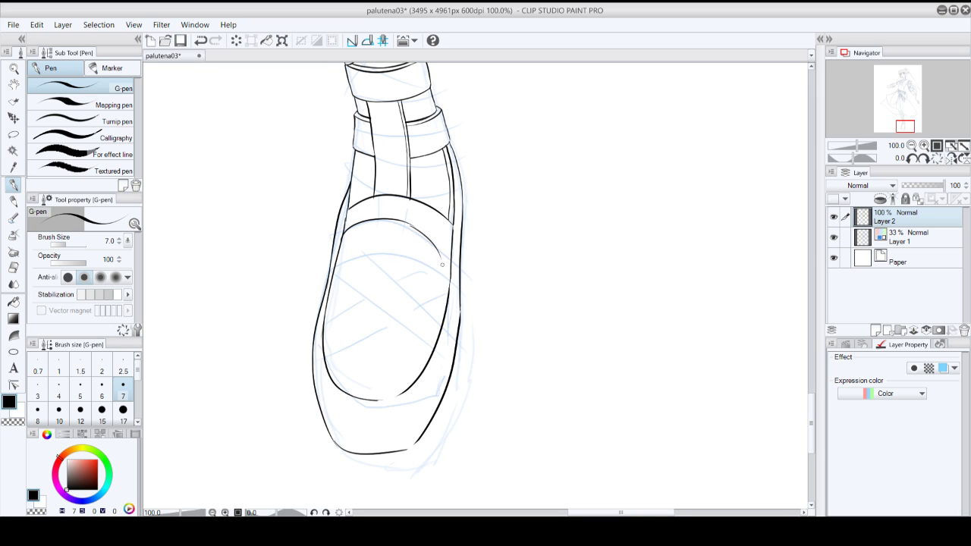
{"action": "key", "text": "ctrl+z"}
{"action": "left_click_drag", "start_coordinate": [452, 265], "coordinate": [414, 227]}
{"action": "key", "text": "ctrl+z"}
{"action": "key", "text": "ctrl+z"}
{"action": "left_click_drag", "start_coordinate": [452, 263], "coordinate": [403, 220]}
{"action": "key", "text": "ctrl+z"}
- Try to ink a parallel line under the foot band's lower edge in the mirrored canvas view
{"action": "left_click", "coordinate": [911, 159]}
{"action": "left_click", "coordinate": [950, 159]}
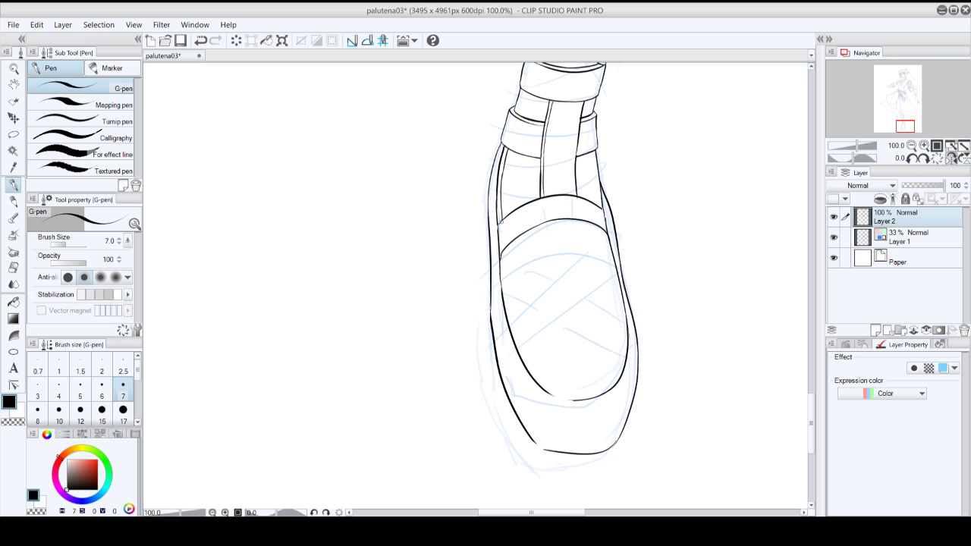
{"action": "left_click_drag", "start_coordinate": [501, 221], "coordinate": [502, 252]}
{"action": "key", "text": "ctrl+z"}
{"action": "left_click_drag", "start_coordinate": [504, 251], "coordinate": [551, 226]}
{"action": "key", "text": "ctrl+z"}
{"action": "mouse_move", "coordinate": [506, 252]}
{"action": "left_mouse_down"}
{"action": "mouse_move", "coordinate": [524, 237]}
{"action": "mouse_move", "coordinate": [579, 227]}
{"action": "left_mouse_up"}
{"action": "key", "text": "ctrl+z"}
{"action": "mouse_move", "coordinate": [507, 252]}
{"action": "left_mouse_down"}
{"action": "mouse_move", "coordinate": [528, 234]}
{"action": "mouse_move", "coordinate": [589, 228]}
{"action": "left_mouse_up"}
{"action": "key", "text": "ctrl+z"}
{"action": "key", "text": "ctrl+y"}
{"action": "key", "text": "ctrl+z"}
- Rotate the canvas view and ink a thin parallel line just inside the foot band's lower edge
{"action": "left_click", "coordinate": [911, 159]}
{"action": "left_click", "coordinate": [910, 159]}
{"action": "left_click", "coordinate": [910, 158]}
{"action": "key", "text": "ctrl+y"}
{"action": "key", "text": "ctrl+z"}
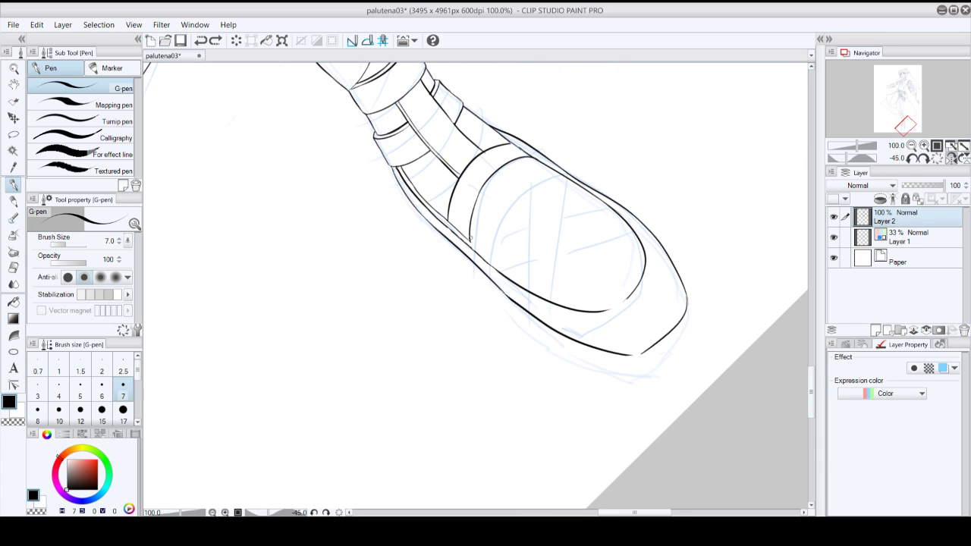
{"action": "key", "text": "ctrl+y"}
{"action": "key", "text": "ctrl+z"}
{"action": "left_click_drag", "start_coordinate": [471, 240], "coordinate": [487, 188]}
{"action": "left_click", "coordinate": [912, 159]}
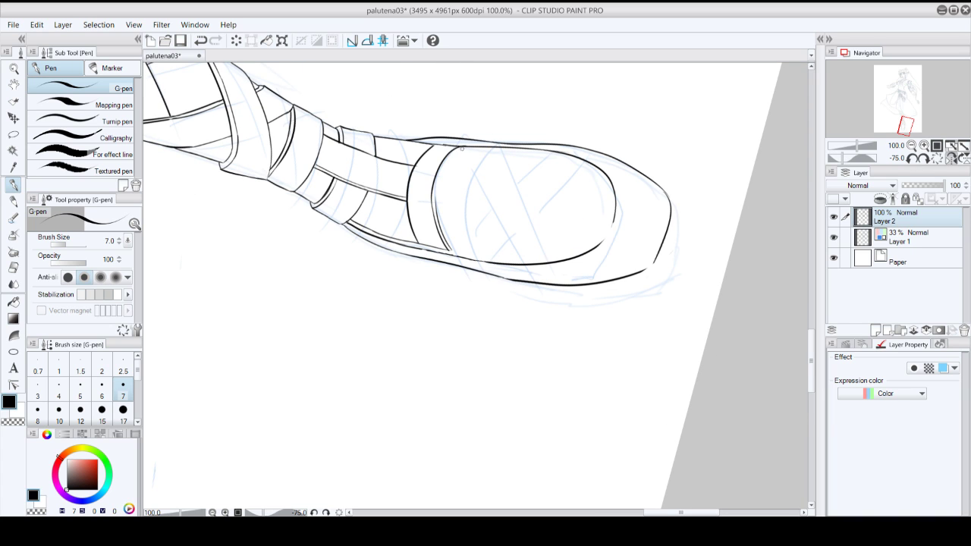
{"action": "mouse_move", "coordinate": [462, 149]}
{"action": "left_mouse_down"}
{"action": "mouse_move", "coordinate": [434, 205]}
{"action": "mouse_move", "coordinate": [452, 157]}
{"action": "mouse_move", "coordinate": [437, 184]}
{"action": "mouse_move", "coordinate": [438, 213]}
{"action": "left_mouse_up"}
{"action": "key", "text": "ctrl+z"}
{"action": "key", "text": "ctrl+z"}
{"action": "key", "text": "ctrl+z"}
{"action": "left_click", "coordinate": [938, 157]}
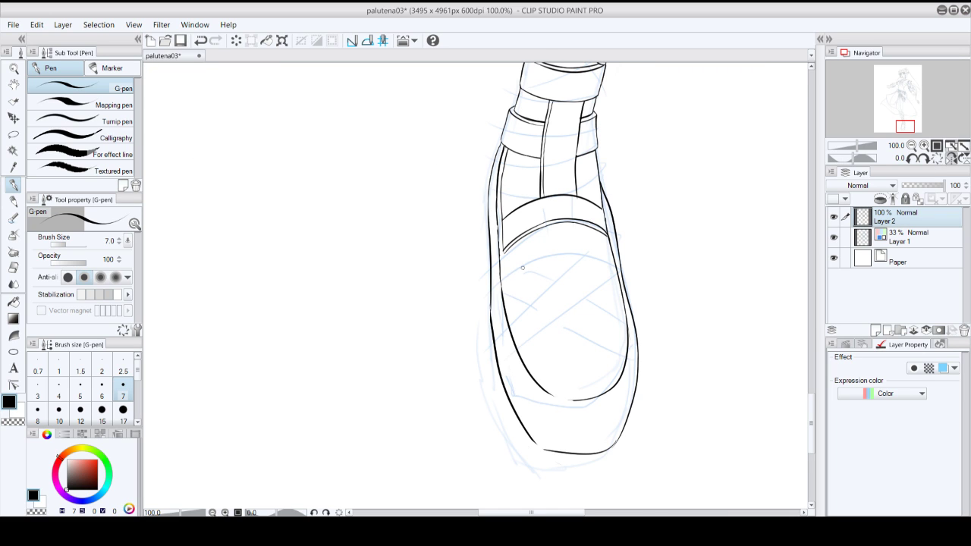
- Ink a second line just inside the shoe opening's left edge in the mirrored view, from the foot band toward the toes
{"action": "left_click_drag", "start_coordinate": [502, 249], "coordinate": [529, 349]}
{"action": "key", "text": "ctrl+z"}
{"action": "key", "text": "ctrl+z"}
{"action": "key", "text": "ctrl+z"}
{"action": "key", "text": "ctrl+z"}
{"action": "left_click_drag", "start_coordinate": [504, 287], "coordinate": [531, 361]}
{"action": "key", "text": "ctrl+z"}
{"action": "left_click_drag", "start_coordinate": [505, 285], "coordinate": [534, 366]}
{"action": "key", "text": "ctrl+z"}
{"action": "left_click_drag", "start_coordinate": [504, 283], "coordinate": [536, 374]}
{"action": "mouse_move", "coordinate": [518, 340]}
{"action": "left_mouse_down"}
{"action": "mouse_move", "coordinate": [557, 394]}
{"action": "mouse_move", "coordinate": [584, 398]}
{"action": "left_mouse_up"}
{"action": "key", "text": "ctrl+z"}
- Hide the blue sketch on Layer 1 and restore the unmirrored canvas view
{"action": "left_click", "coordinate": [912, 145]}
{"action": "left_click", "coordinate": [912, 145]}
{"action": "left_click", "coordinate": [912, 145]}
{"action": "left_click", "coordinate": [912, 145]}
{"action": "left_click", "coordinate": [912, 145]}
{"action": "left_click", "coordinate": [911, 145]}
{"action": "left_click", "coordinate": [836, 237]}
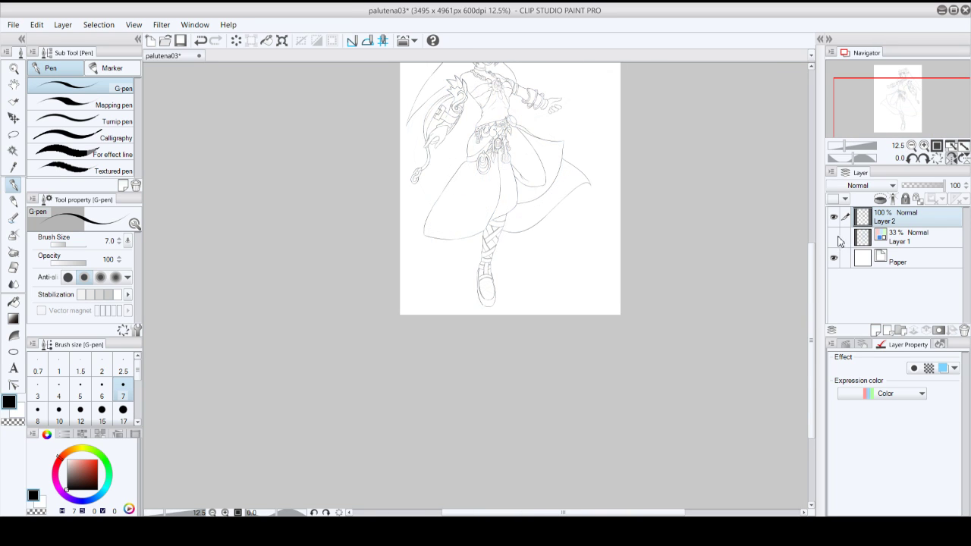
{"action": "left_click", "coordinate": [949, 158]}
- Undo the last strokes just inside the upper left edge of the shoe
{"action": "left_click", "coordinate": [923, 144]}
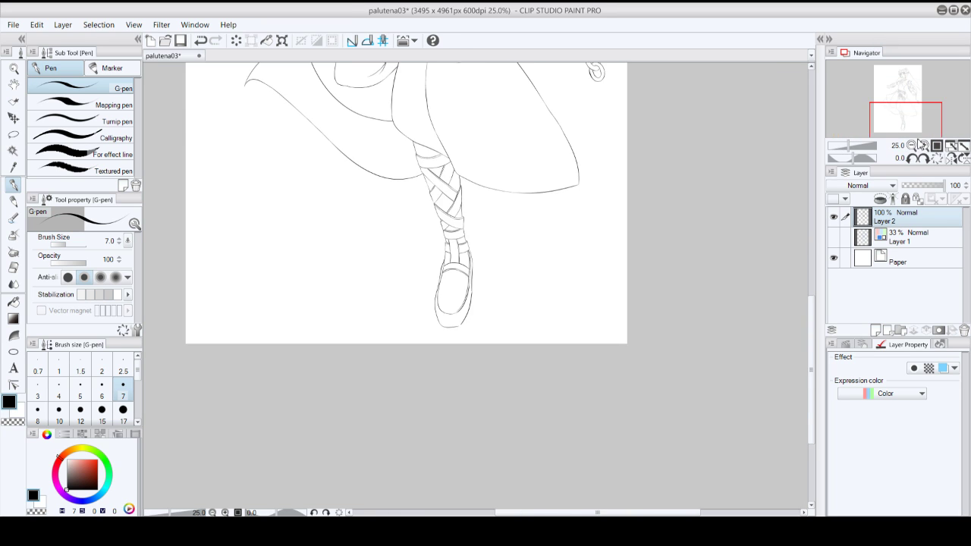
{"action": "left_click_drag", "start_coordinate": [912, 125], "coordinate": [905, 121]}
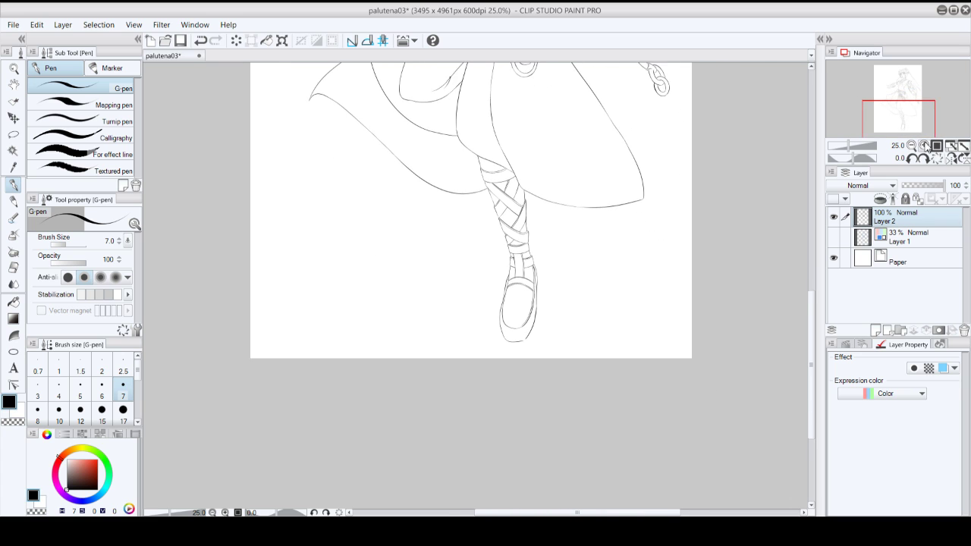
{"action": "left_click", "coordinate": [924, 145]}
{"action": "left_click", "coordinate": [924, 145]}
{"action": "left_click", "coordinate": [924, 145]}
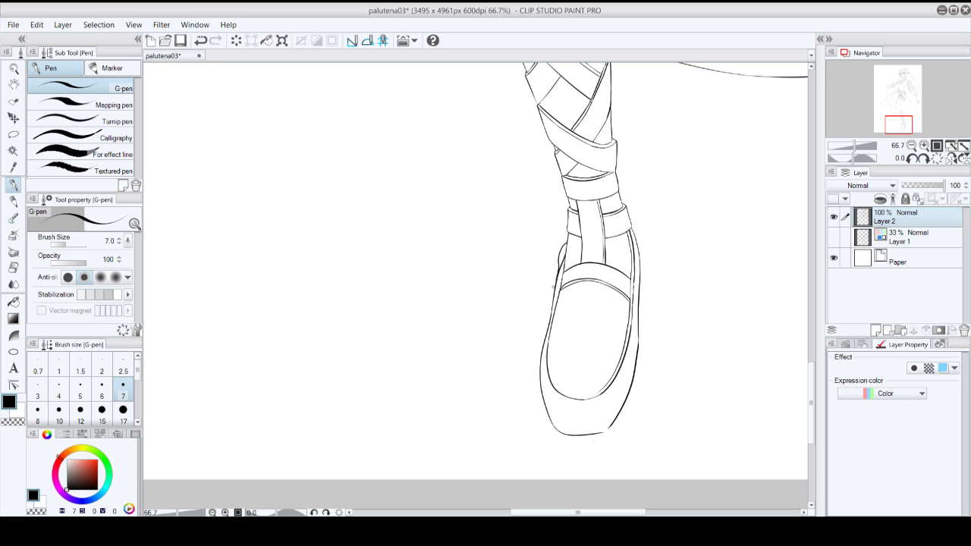
{"action": "key", "text": "ctrl+z"}
{"action": "key", "text": "ctrl+y"}
{"action": "left_click", "coordinate": [923, 145]}
{"action": "left_click", "coordinate": [924, 145]}
{"action": "left_click_drag", "start_coordinate": [903, 138], "coordinate": [899, 127]}
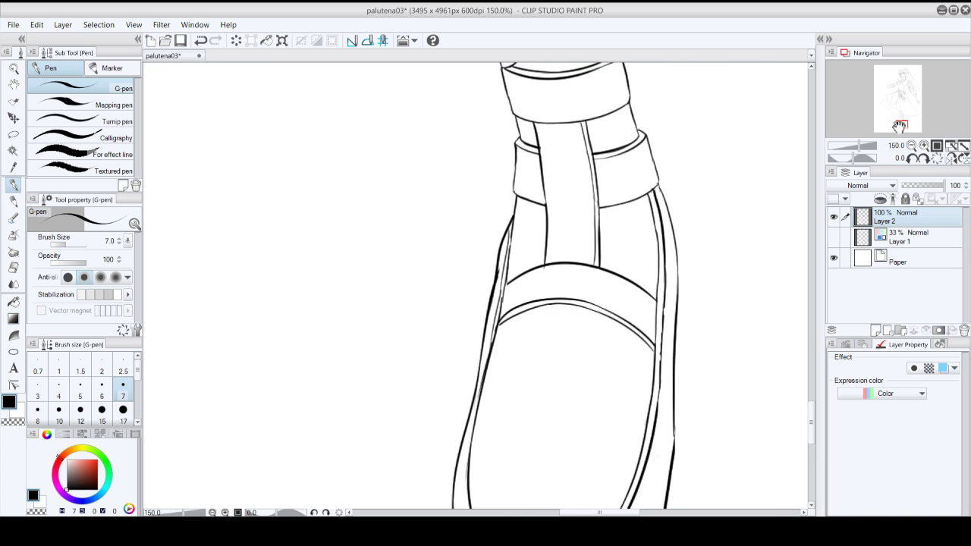
{"action": "key", "text": "ctrl+z"}
{"action": "key", "text": "ctrl+z"}
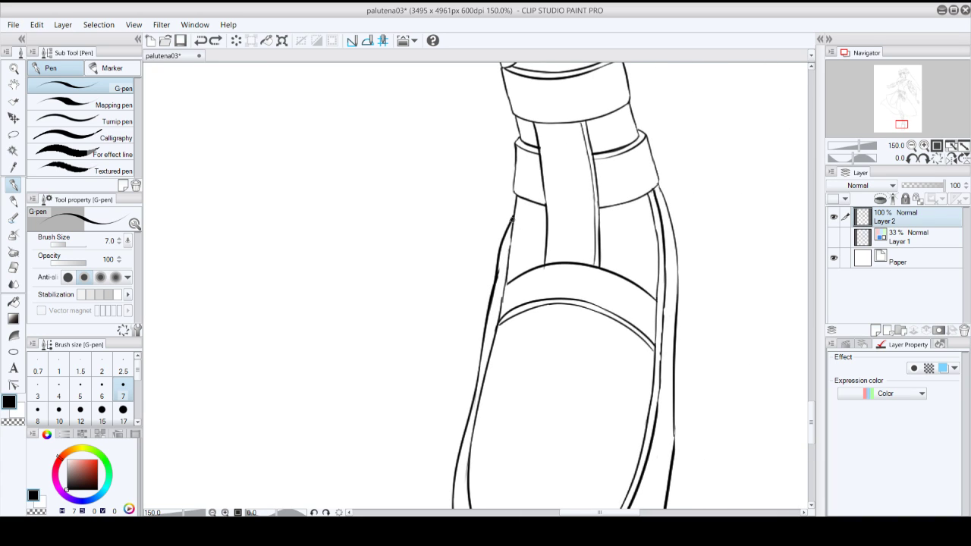
- Ink a thin parallel line along the shoe opening's left edge, from the ankle down toward the toes
{"action": "left_click_drag", "start_coordinate": [512, 219], "coordinate": [503, 271]}
{"action": "key", "text": "ctrl+z"}
{"action": "left_click_drag", "start_coordinate": [508, 230], "coordinate": [501, 287]}
{"action": "key", "text": "ctrl+z"}
{"action": "left_click_drag", "start_coordinate": [509, 236], "coordinate": [485, 365]}
{"action": "key", "text": "ctrl+z"}
{"action": "left_click_drag", "start_coordinate": [498, 300], "coordinate": [474, 409]}
{"action": "key", "text": "ctrl+z"}
{"action": "left_click_drag", "start_coordinate": [484, 364], "coordinate": [466, 455]}
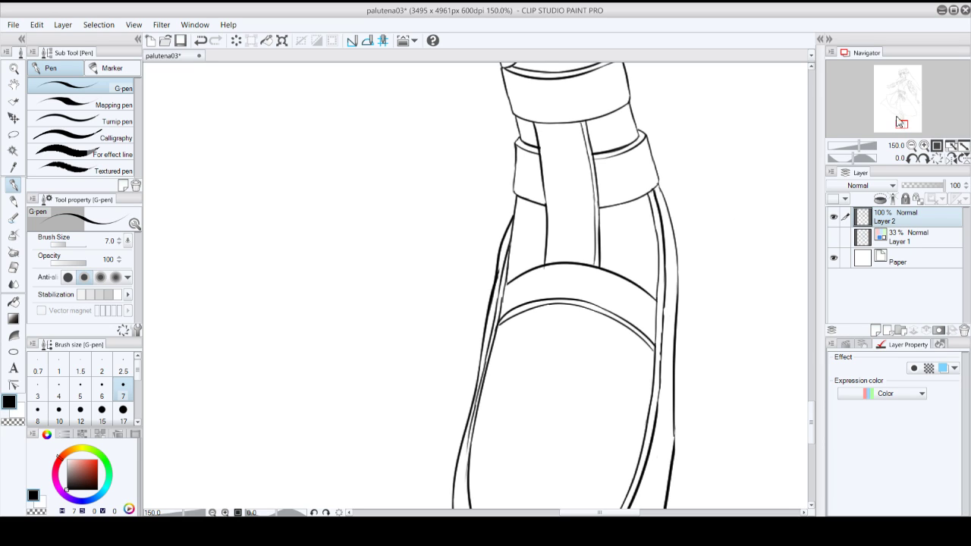
- Continue the parallel line around the lower left curve of the shoe opening
{"action": "left_click_drag", "start_coordinate": [900, 122], "coordinate": [900, 130]}
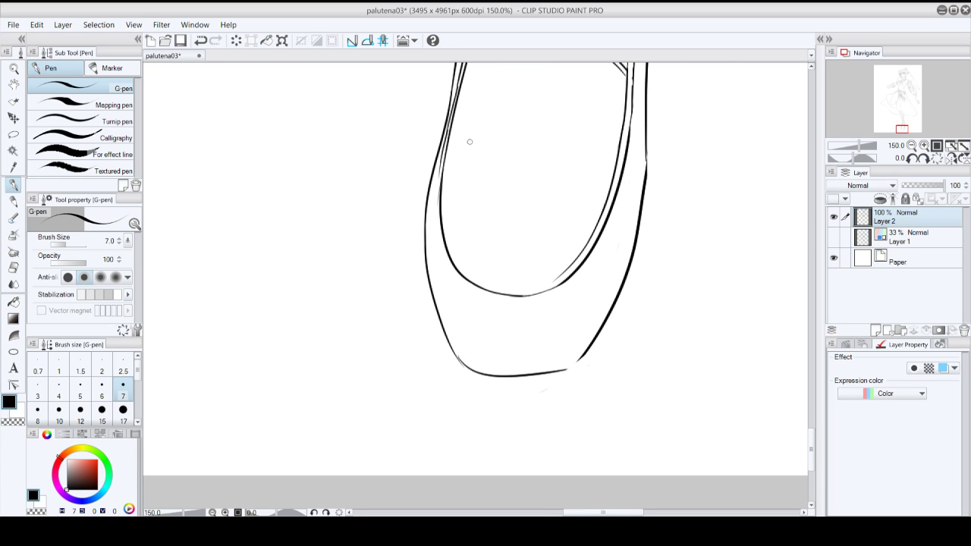
{"action": "key", "text": "ctrl+z"}
{"action": "left_click", "coordinate": [219, 41]}
{"action": "left_click_drag", "start_coordinate": [441, 173], "coordinate": [446, 253]}
{"action": "left_click_drag", "start_coordinate": [437, 201], "coordinate": [453, 267]}
{"action": "key", "text": "ctrl+z"}
{"action": "left_click_drag", "start_coordinate": [438, 190], "coordinate": [445, 253]}
{"action": "key", "text": "ctrl+z"}
{"action": "key", "text": "ctrl+z"}
{"action": "left_click_drag", "start_coordinate": [442, 162], "coordinate": [441, 250]}
{"action": "mouse_move", "coordinate": [437, 214]}
{"action": "left_mouse_down"}
{"action": "mouse_move", "coordinate": [440, 248]}
{"action": "mouse_move", "coordinate": [461, 284]}
{"action": "left_mouse_up"}
{"action": "key", "text": "ctrl+z"}
{"action": "mouse_move", "coordinate": [436, 220]}
{"action": "left_mouse_down"}
{"action": "mouse_move", "coordinate": [447, 266]}
{"action": "mouse_move", "coordinate": [475, 283]}
{"action": "left_mouse_up"}
- Rotate the canvas view, remove the old toe curve of the shoe opening and try to redraw it
{"action": "left_click", "coordinate": [924, 158]}
{"action": "left_click", "coordinate": [923, 158]}
{"action": "left_click", "coordinate": [923, 158]}
{"action": "left_click", "coordinate": [923, 158]}
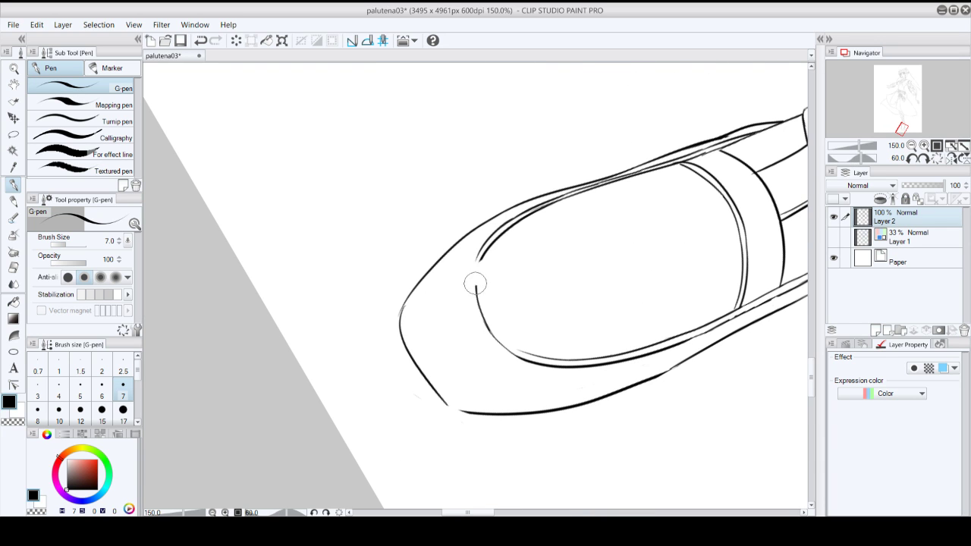
{"action": "key", "text": "ctrl+z"}
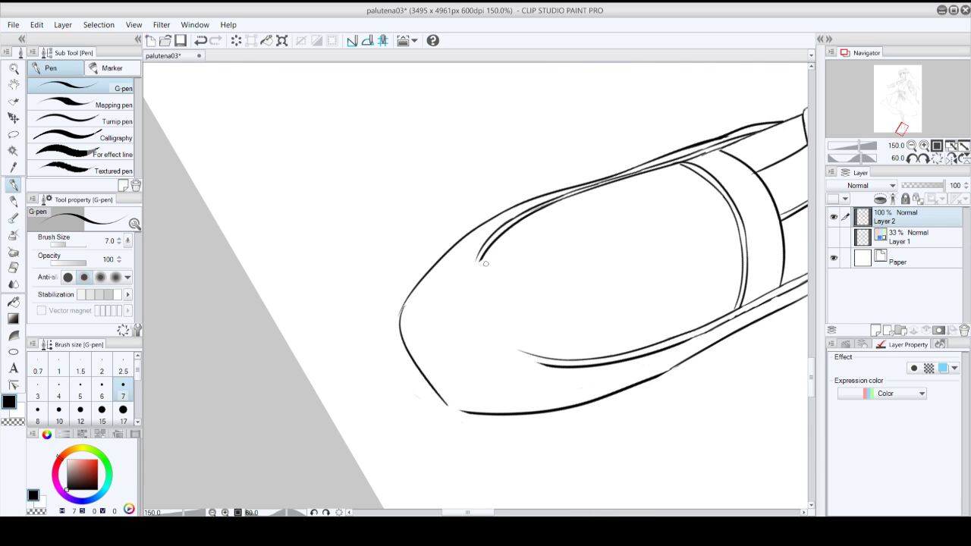
{"action": "key", "text": "ctrl+z"}
{"action": "mouse_move", "coordinate": [480, 255]}
{"action": "left_mouse_down"}
{"action": "mouse_move", "coordinate": [487, 302]}
{"action": "mouse_move", "coordinate": [481, 266]}
{"action": "mouse_move", "coordinate": [522, 350]}
{"action": "mouse_move", "coordinate": [487, 295]}
{"action": "left_mouse_up"}
{"action": "key", "text": "ctrl+z"}
{"action": "key", "text": "ctrl+z"}
{"action": "mouse_move", "coordinate": [534, 355]}
{"action": "left_mouse_down"}
{"action": "mouse_move", "coordinate": [509, 339]}
{"action": "mouse_move", "coordinate": [488, 302]}
{"action": "left_mouse_up"}
{"action": "key", "text": "ctrl+z"}
- Ink the double toe curve of the shoe opening in a further rotated view, then reset the rotation and clean up the join
{"action": "left_click", "coordinate": [924, 158]}
{"action": "left_click", "coordinate": [924, 159]}
{"action": "left_click", "coordinate": [924, 158]}
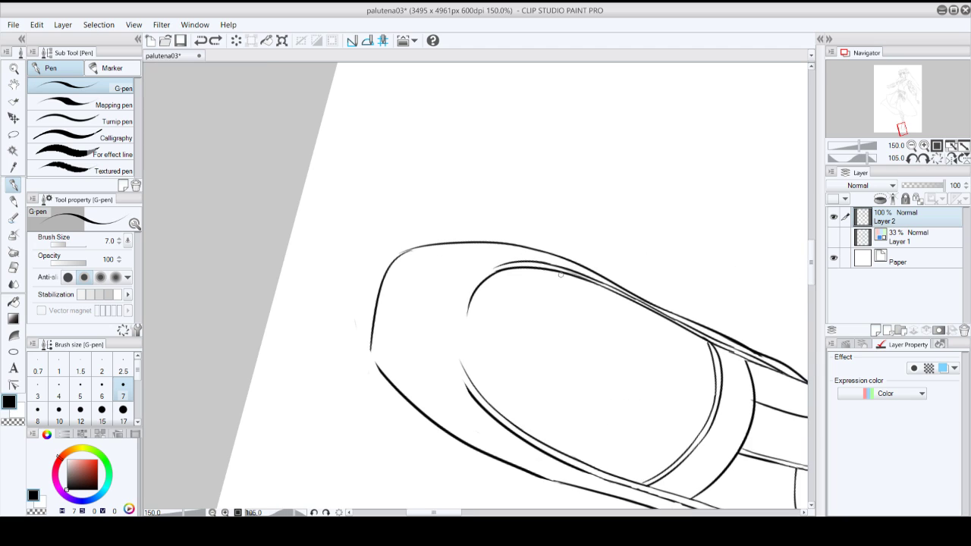
{"action": "left_click_drag", "start_coordinate": [469, 380], "coordinate": [483, 277]}
{"action": "mouse_move", "coordinate": [466, 387]}
{"action": "left_mouse_down"}
{"action": "mouse_move", "coordinate": [459, 311]}
{"action": "mouse_move", "coordinate": [493, 263]}
{"action": "left_mouse_up"}
{"action": "left_click", "coordinate": [936, 158]}
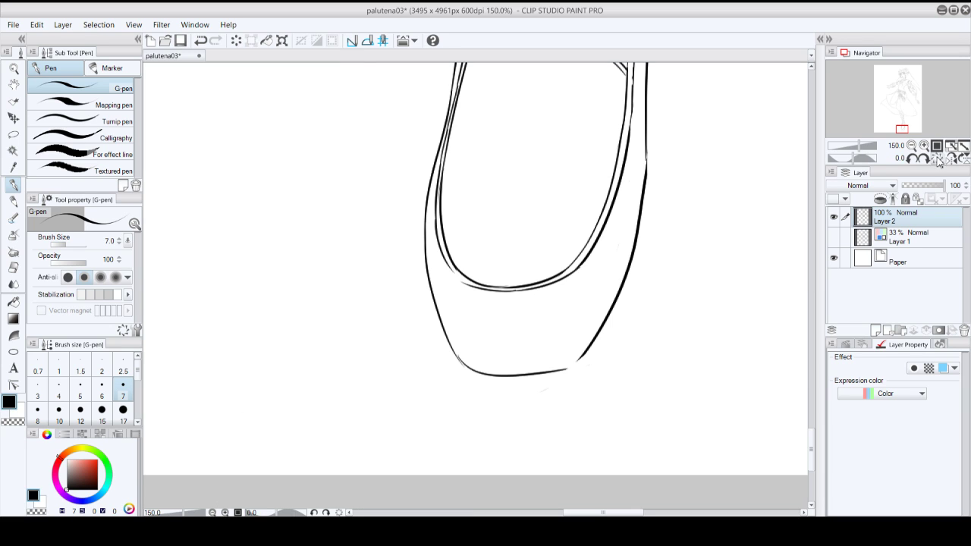
{"action": "left_click_drag", "start_coordinate": [465, 283], "coordinate": [446, 263]}
- Close the gap in the sole outline at the tip of the shoe
{"action": "left_click", "coordinate": [912, 145]}
{"action": "left_click", "coordinate": [912, 145]}
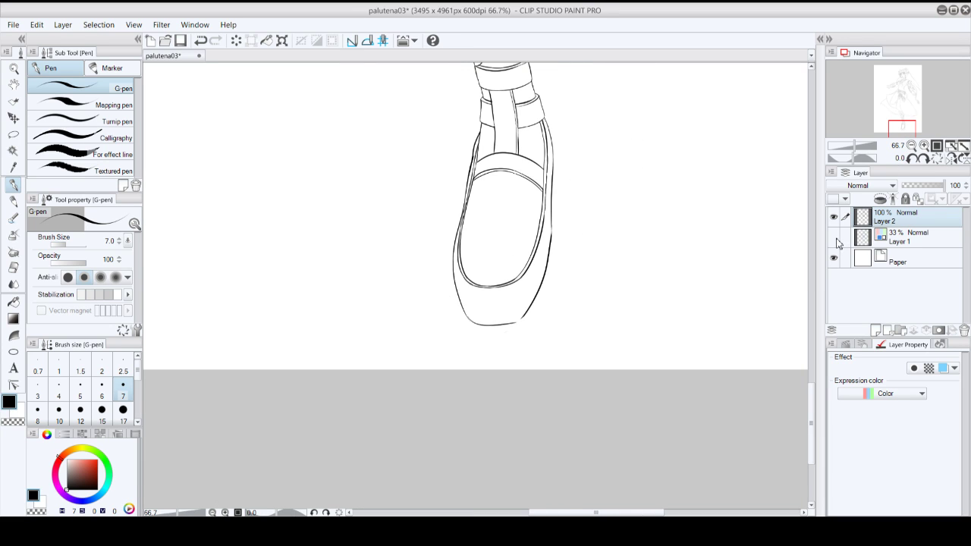
{"action": "left_click", "coordinate": [924, 147]}
{"action": "left_click", "coordinate": [924, 146]}
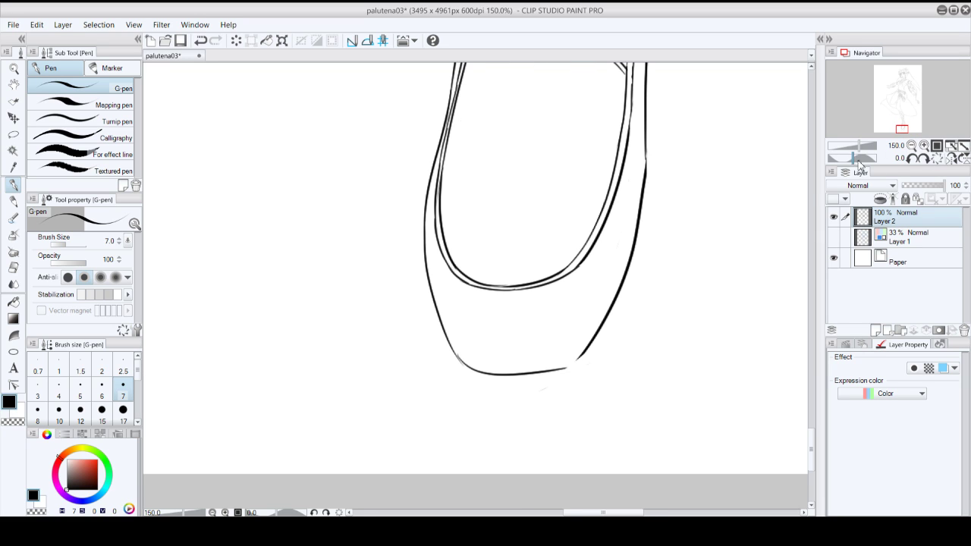
{"action": "left_click_drag", "start_coordinate": [563, 370], "coordinate": [588, 348]}
- Show the blue sketch on Layer 1 and ink an outer line along the shoe's right edge below the ankle band
{"action": "left_click", "coordinate": [833, 238]}
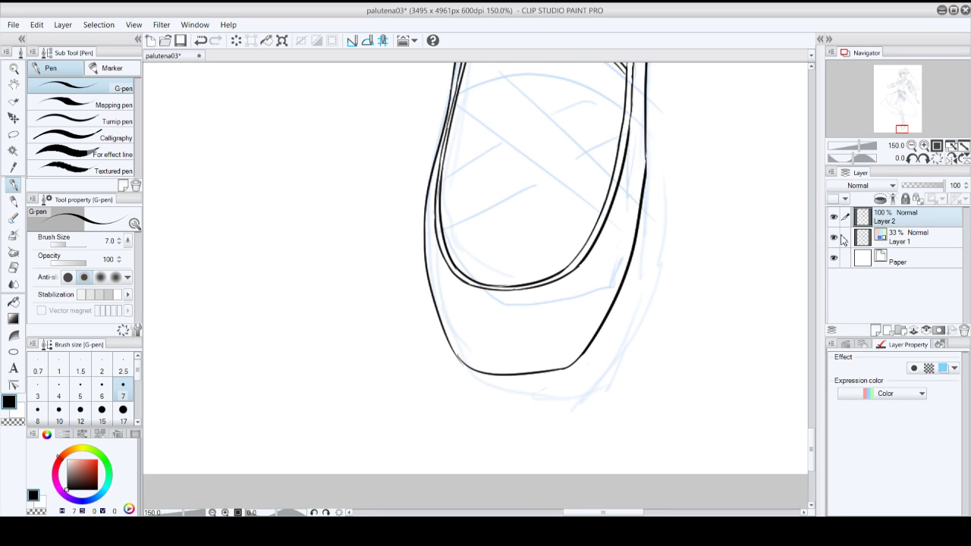
{"action": "left_click_drag", "start_coordinate": [903, 131], "coordinate": [902, 127]}
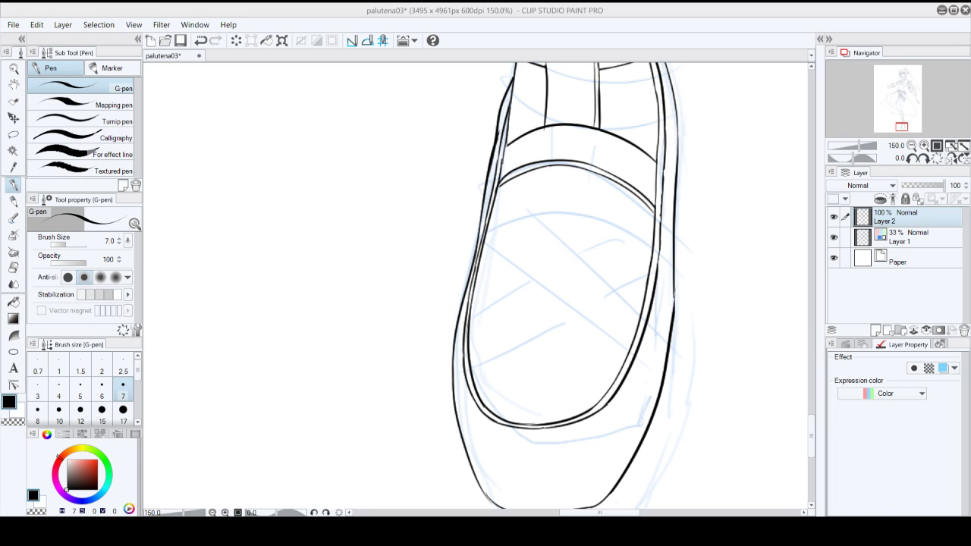
{"action": "left_click", "coordinate": [911, 145]}
{"action": "left_click", "coordinate": [911, 146]}
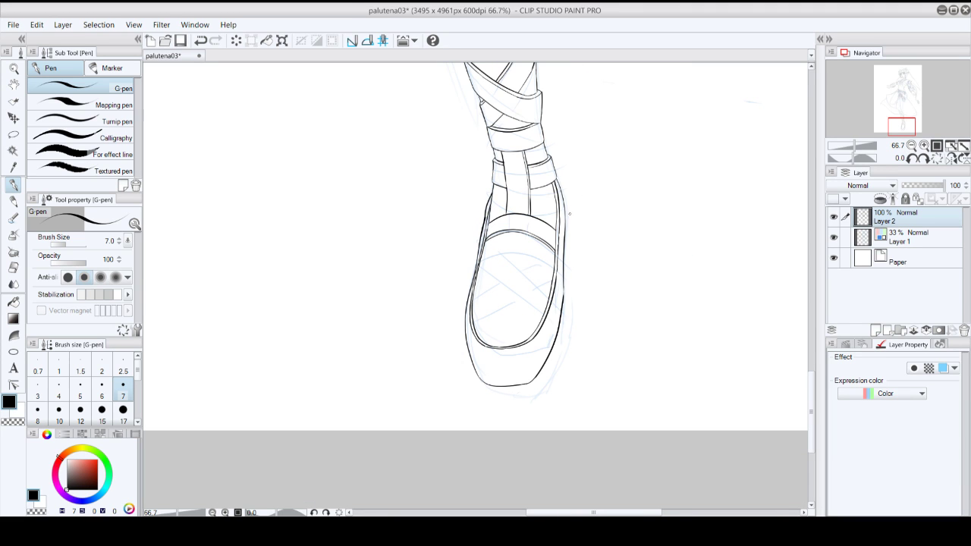
{"action": "key", "text": "ctrl+z"}
{"action": "left_click_drag", "start_coordinate": [565, 210], "coordinate": [566, 288]}
{"action": "key", "text": "ctrl+z"}
{"action": "key", "text": "ctrl+z"}
- Try to ink two diagonal strap lines across the shoe opening, using the mirrored canvas view
{"action": "left_click", "coordinate": [911, 146]}
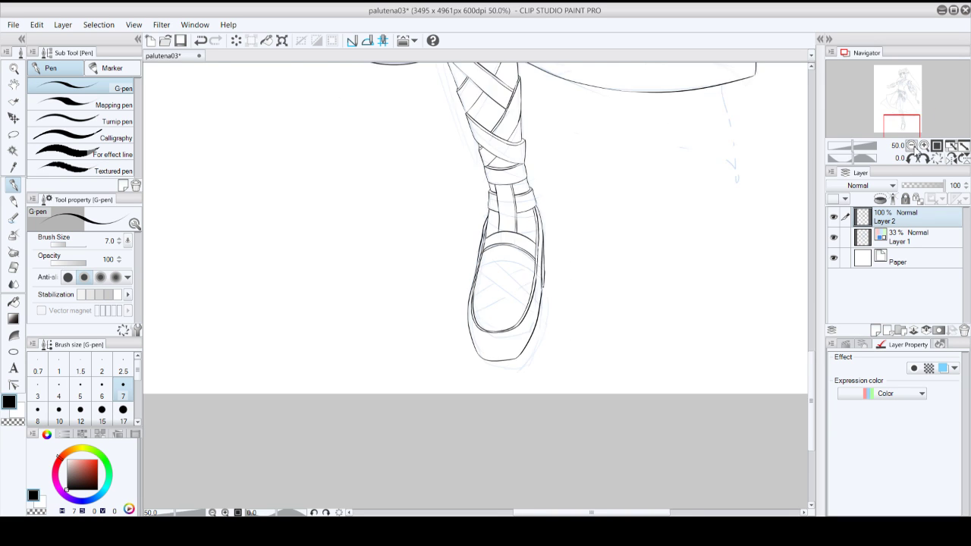
{"action": "left_click", "coordinate": [911, 145]}
{"action": "left_click", "coordinate": [912, 145]}
{"action": "left_click_drag", "start_coordinate": [910, 134], "coordinate": [908, 123]}
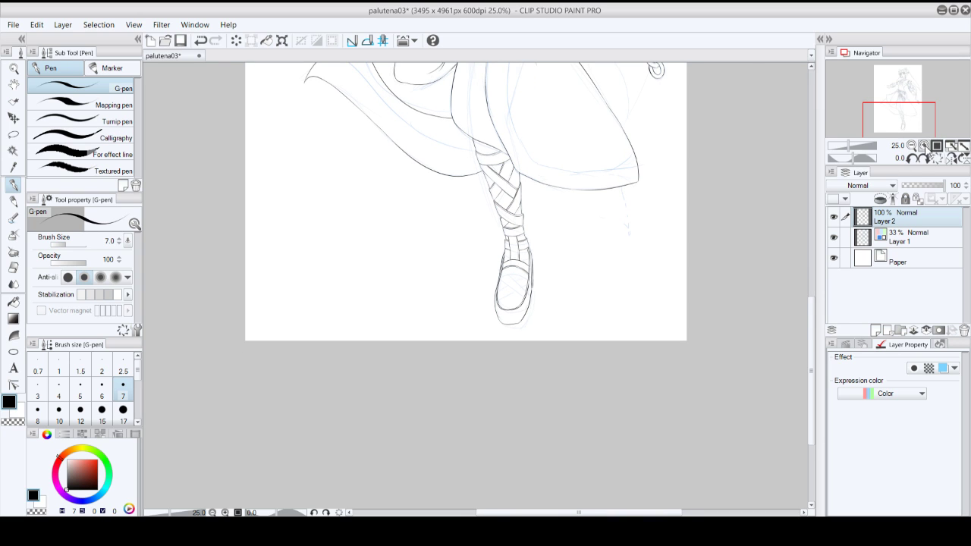
{"action": "left_click", "coordinate": [923, 145]}
{"action": "left_click", "coordinate": [923, 145]}
{"action": "left_click", "coordinate": [923, 145]}
{"action": "left_click", "coordinate": [923, 145]}
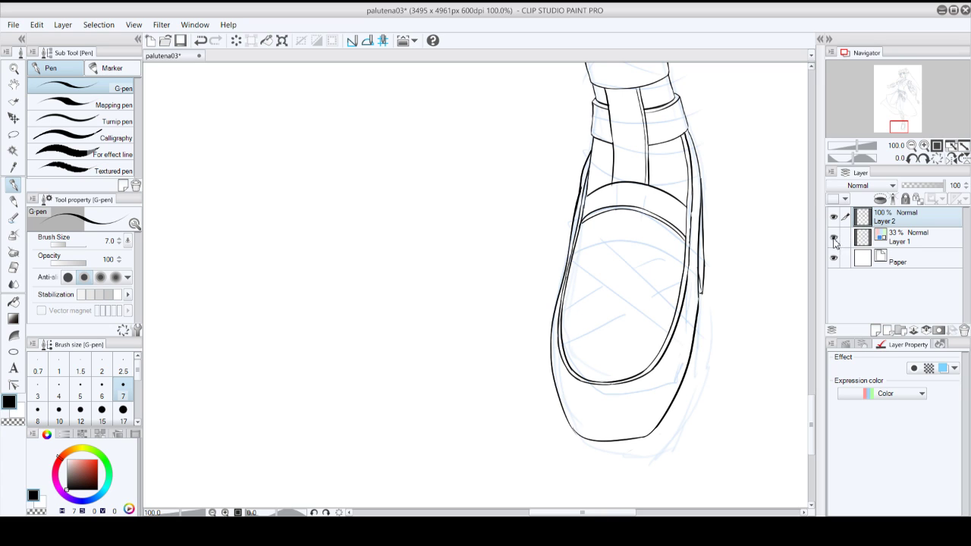
{"action": "left_click_drag", "start_coordinate": [585, 222], "coordinate": [673, 305]}
{"action": "key", "text": "ctrl+z"}
{"action": "left_click_drag", "start_coordinate": [583, 223], "coordinate": [660, 289]}
{"action": "key", "text": "ctrl+z"}
{"action": "left_click", "coordinate": [950, 159]}
{"action": "left_click_drag", "start_coordinate": [370, 221], "coordinate": [275, 305]}
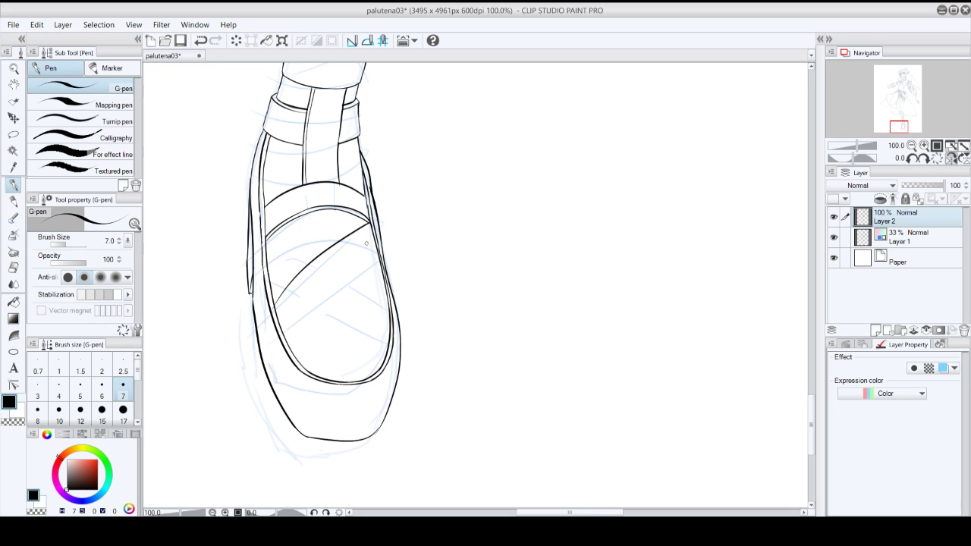
{"action": "mouse_move", "coordinate": [377, 257]}
{"action": "left_mouse_down"}
{"action": "mouse_move", "coordinate": [294, 342]}
{"action": "mouse_move", "coordinate": [310, 311]}
{"action": "left_mouse_up"}
{"action": "key", "text": "ctrl+z"}
{"action": "left_click_drag", "start_coordinate": [292, 352], "coordinate": [315, 306]}
{"action": "key", "text": "ctrl+z"}
{"action": "left_click", "coordinate": [952, 157]}
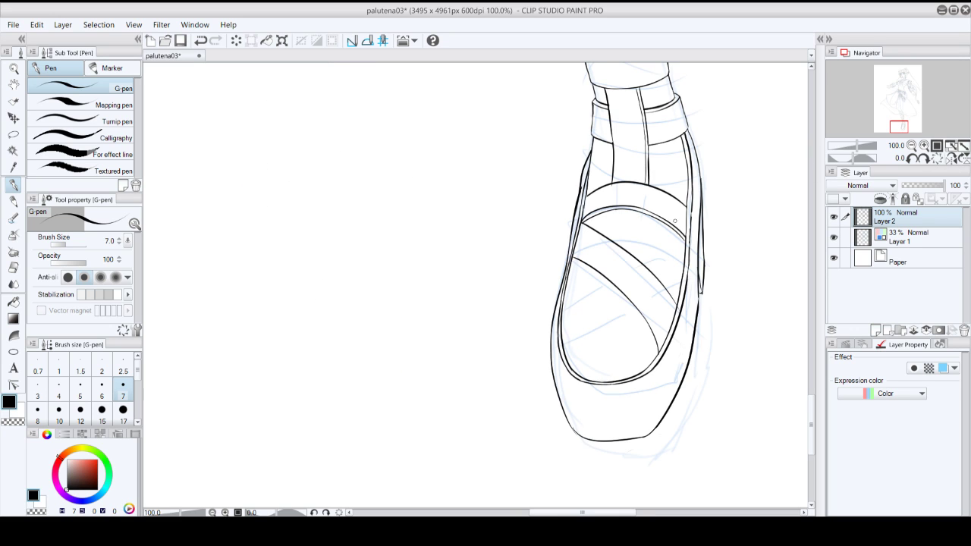
- Try to ink a crossing strap line from the opening's upper right edge, then undo the diagonal strap lines
{"action": "mouse_move", "coordinate": [664, 224]}
{"action": "left_mouse_down"}
{"action": "mouse_move", "coordinate": [628, 245]}
{"action": "mouse_move", "coordinate": [646, 250]}
{"action": "mouse_move", "coordinate": [624, 247]}
{"action": "left_mouse_up"}
{"action": "key", "text": "ctrl+z"}
{"action": "key", "text": "ctrl+z"}
{"action": "key", "text": "ctrl+z"}
{"action": "key", "text": "ctrl+z"}
{"action": "left_click_drag", "start_coordinate": [685, 238], "coordinate": [619, 243]}
{"action": "key", "text": "ctrl+z"}
{"action": "left_click_drag", "start_coordinate": [905, 135], "coordinate": [905, 127]}
{"action": "key", "text": "ctrl+z"}
{"action": "key", "text": "ctrl+z"}
{"action": "key", "text": "ctrl+z"}
{"action": "key", "text": "ctrl+z"}
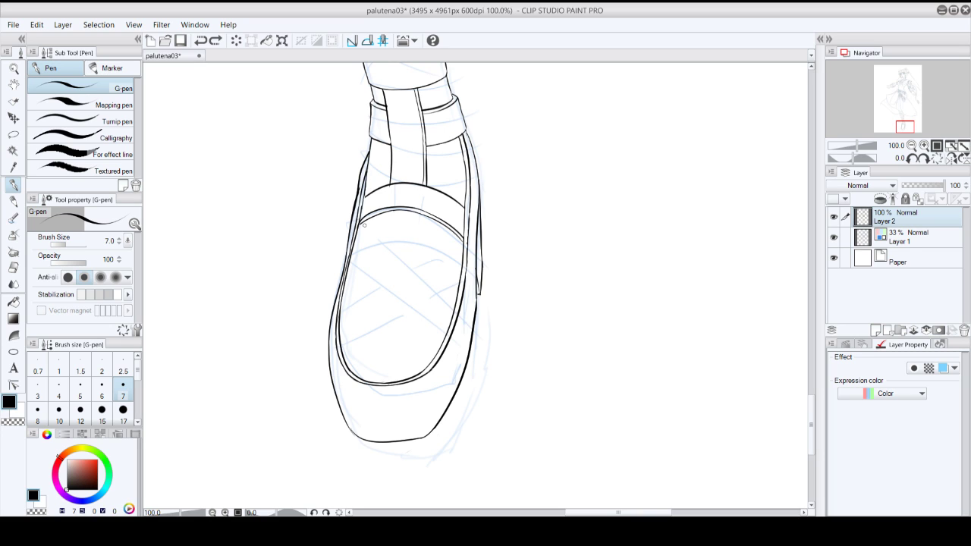
- Ink a diagonal strap line from the shoe opening's upper left corner down to its right edge
{"action": "mouse_move", "coordinate": [362, 227]}
{"action": "left_mouse_down"}
{"action": "mouse_move", "coordinate": [438, 301]}
{"action": "mouse_move", "coordinate": [389, 259]}
{"action": "mouse_move", "coordinate": [449, 294]}
{"action": "left_mouse_up"}
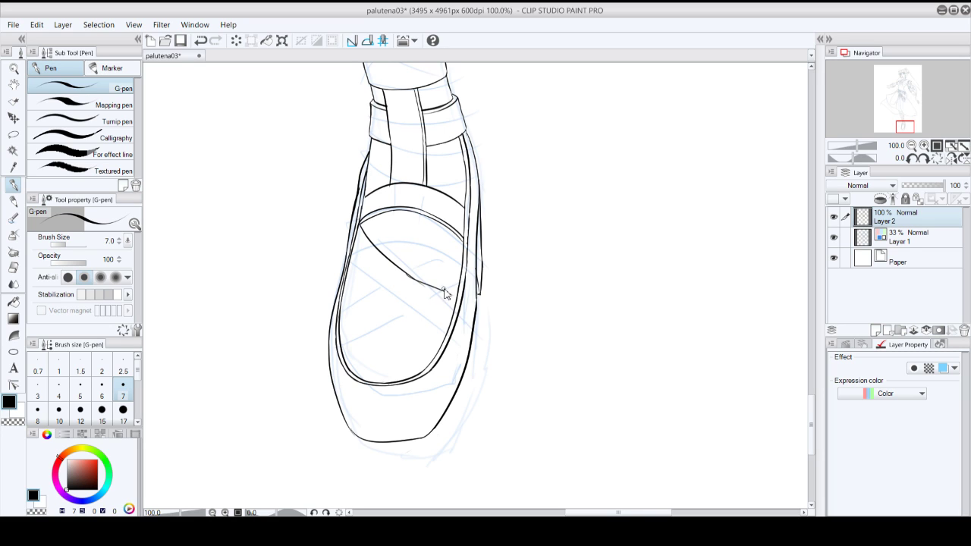
{"action": "key", "text": "ctrl+z"}
{"action": "left_click_drag", "start_coordinate": [405, 272], "coordinate": [455, 298]}
{"action": "key", "text": "ctrl+z"}
{"action": "mouse_move", "coordinate": [406, 274]}
{"action": "left_mouse_down"}
{"action": "mouse_move", "coordinate": [456, 299]}
{"action": "mouse_move", "coordinate": [404, 272]}
{"action": "left_mouse_up"}
{"action": "key", "text": "ctrl+z"}
{"action": "key", "text": "ctrl+z"}
{"action": "left_click_drag", "start_coordinate": [458, 301], "coordinate": [408, 275]}
- Ink the upper edge of the crossing strap from the opening's lower left to its upper right and clear the overlapping line
{"action": "left_click_drag", "start_coordinate": [449, 231], "coordinate": [378, 276]}
{"action": "key", "text": "ctrl+z"}
{"action": "left_click_drag", "start_coordinate": [439, 220], "coordinate": [383, 271]}
{"action": "key", "text": "ctrl+z"}
{"action": "left_click_drag", "start_coordinate": [434, 221], "coordinate": [355, 279]}
{"action": "key", "text": "ctrl+z"}
{"action": "mouse_move", "coordinate": [432, 218]}
{"action": "left_mouse_down"}
{"action": "mouse_move", "coordinate": [357, 287]}
{"action": "mouse_move", "coordinate": [367, 274]}
{"action": "left_mouse_up"}
{"action": "key", "text": "ctrl+z"}
{"action": "mouse_move", "coordinate": [339, 311]}
{"action": "left_mouse_down"}
{"action": "mouse_move", "coordinate": [365, 269]}
{"action": "mouse_move", "coordinate": [416, 224]}
{"action": "left_mouse_up"}
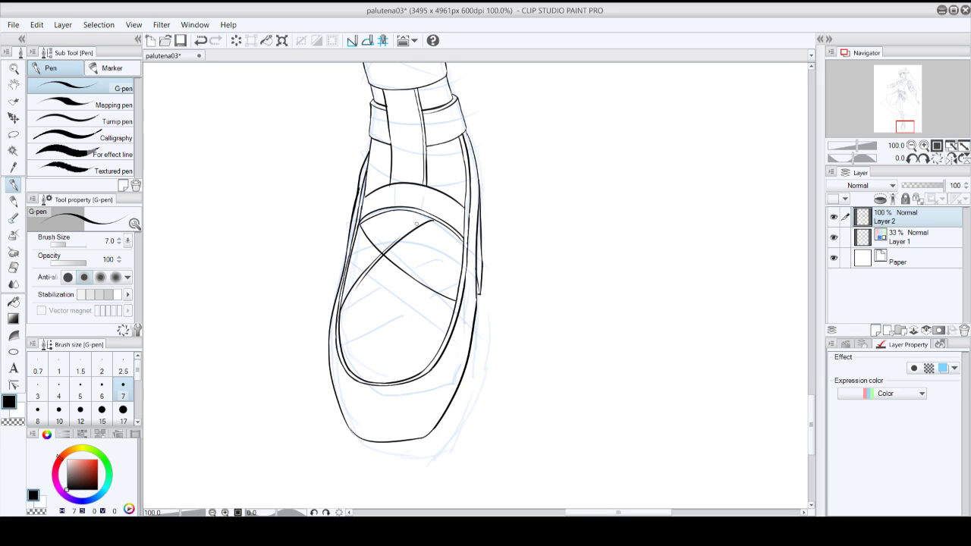
{"action": "key", "text": "ctrl+z"}
{"action": "left_click_drag", "start_coordinate": [343, 304], "coordinate": [412, 227]}
{"action": "left_click_drag", "start_coordinate": [361, 291], "coordinate": [403, 241]}
- Ink the lower edge of the crossing strap from the opening's upper right edge down to its lower left side
{"action": "left_click_drag", "start_coordinate": [461, 243], "coordinate": [403, 287]}
{"action": "left_click_drag", "start_coordinate": [338, 343], "coordinate": [396, 279]}
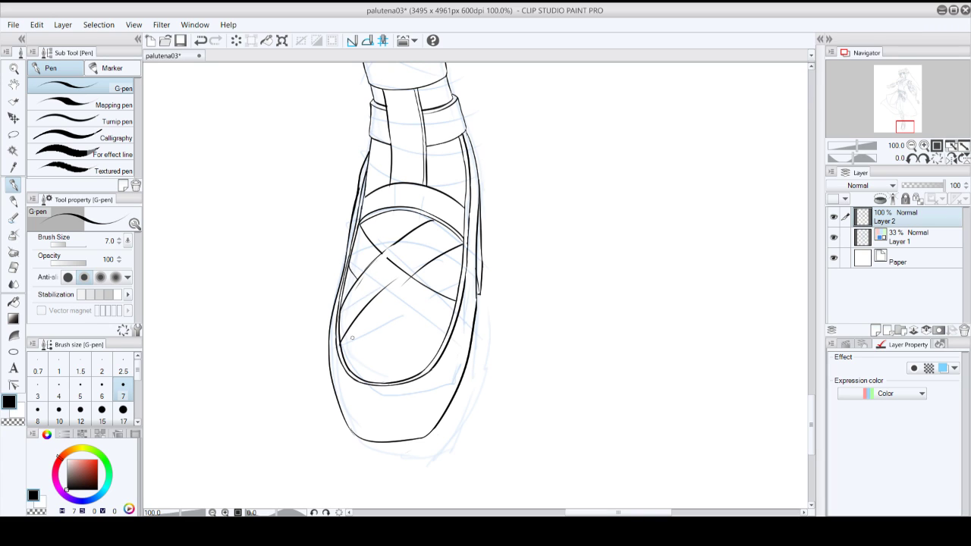
{"action": "key", "text": "ctrl+z"}
{"action": "left_click_drag", "start_coordinate": [341, 359], "coordinate": [430, 264]}
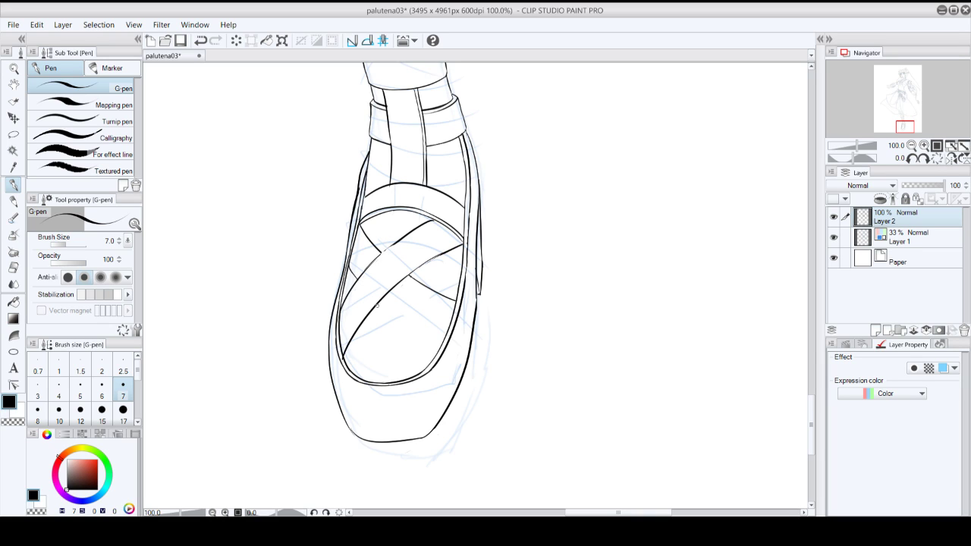
- Ink the lower edge of the underlying strap from the crossing strap to the opening's lower right edge and refine its upper edge
{"action": "left_click_drag", "start_coordinate": [377, 305], "coordinate": [432, 329]}
{"action": "key", "text": "ctrl+z"}
{"action": "left_click_drag", "start_coordinate": [380, 304], "coordinate": [438, 348]}
{"action": "left_click_drag", "start_coordinate": [414, 281], "coordinate": [459, 319]}
- Examine the inked shoe straps at full-figure scale and close up
{"action": "left_click", "coordinate": [911, 146]}
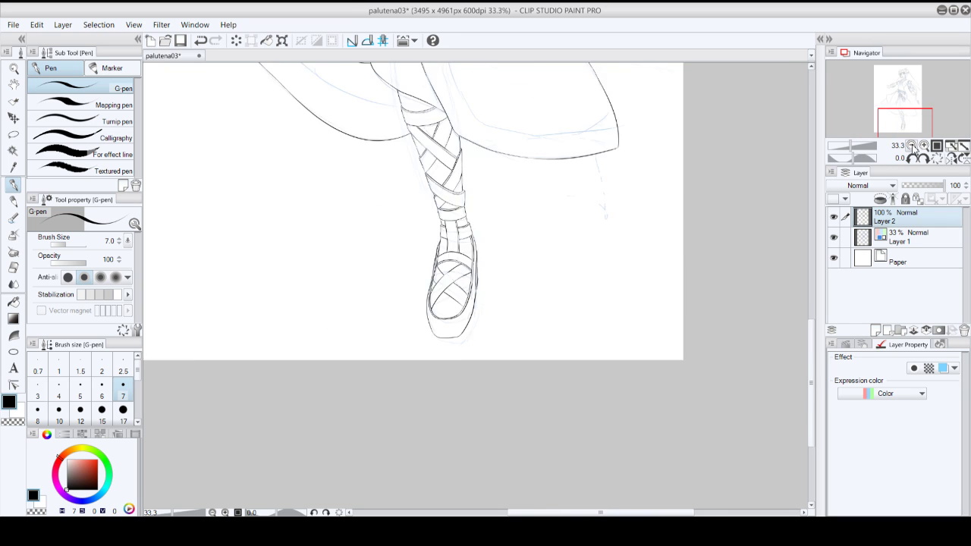
{"action": "left_click", "coordinate": [913, 147]}
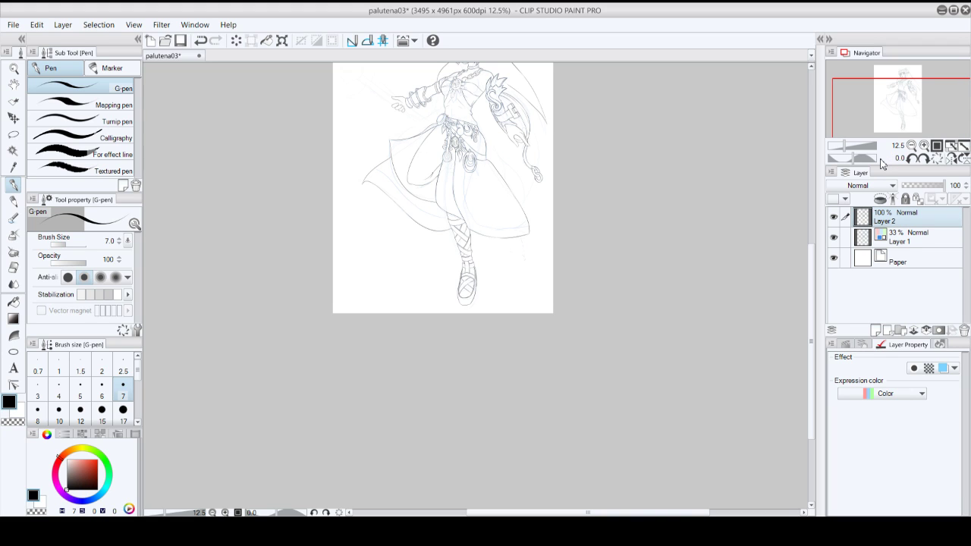
{"action": "left_click", "coordinate": [924, 145]}
{"action": "left_click", "coordinate": [924, 145]}
{"action": "left_click", "coordinate": [924, 145]}
{"action": "left_click", "coordinate": [924, 145]}
{"action": "left_click", "coordinate": [923, 145]}
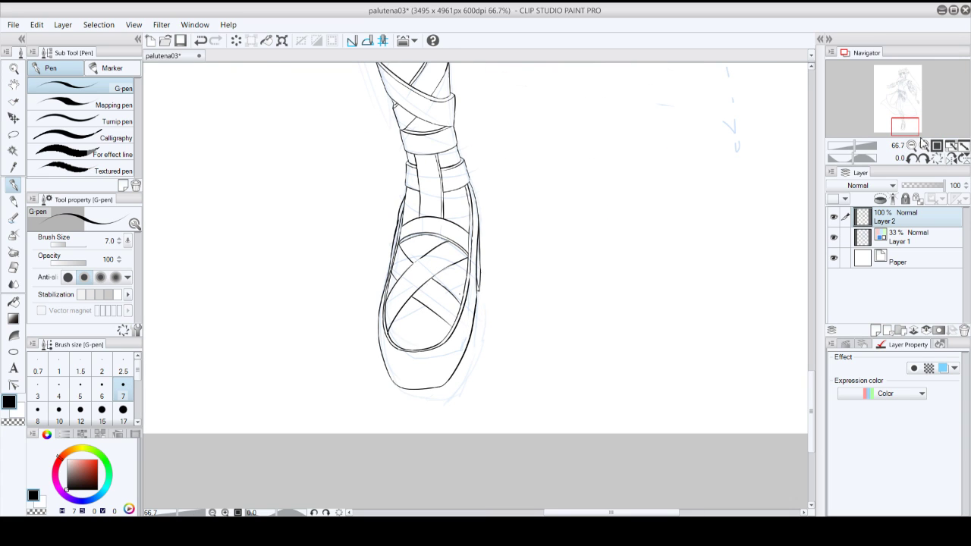
{"action": "left_click", "coordinate": [924, 144]}
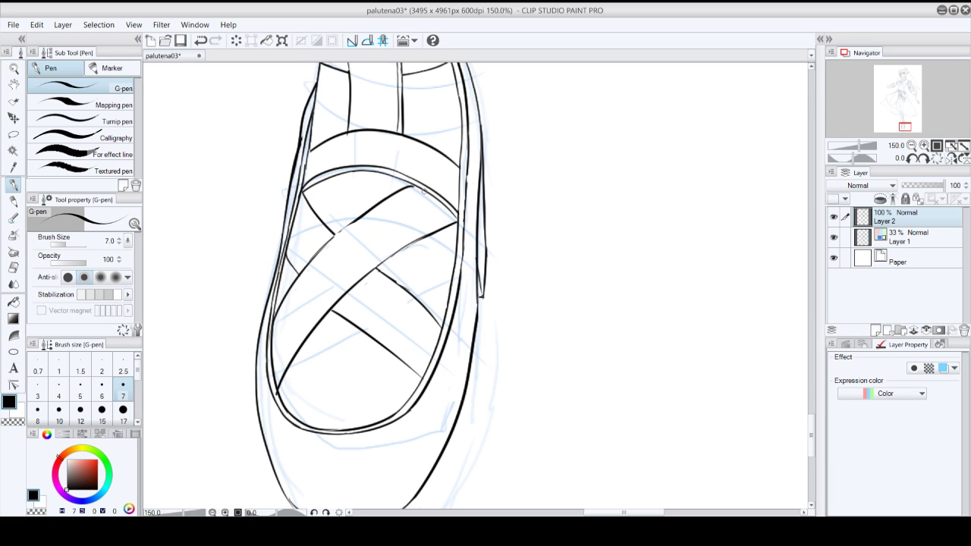
- Try to ink a thin inner line along the lower edge of the crossing strap
{"action": "mouse_move", "coordinate": [400, 255]}
{"action": "left_mouse_down"}
{"action": "mouse_move", "coordinate": [431, 223]}
{"action": "mouse_move", "coordinate": [377, 265]}
{"action": "left_mouse_up"}
{"action": "key", "text": "ctrl+z"}
{"action": "left_click_drag", "start_coordinate": [433, 232], "coordinate": [383, 264]}
{"action": "key", "text": "ctrl+z"}
- Try to ink thin parallel lines along both edges of the crossing strap in a rotated canvas view
{"action": "left_click", "coordinate": [913, 159]}
{"action": "left_click", "coordinate": [912, 159]}
{"action": "left_click", "coordinate": [912, 159]}
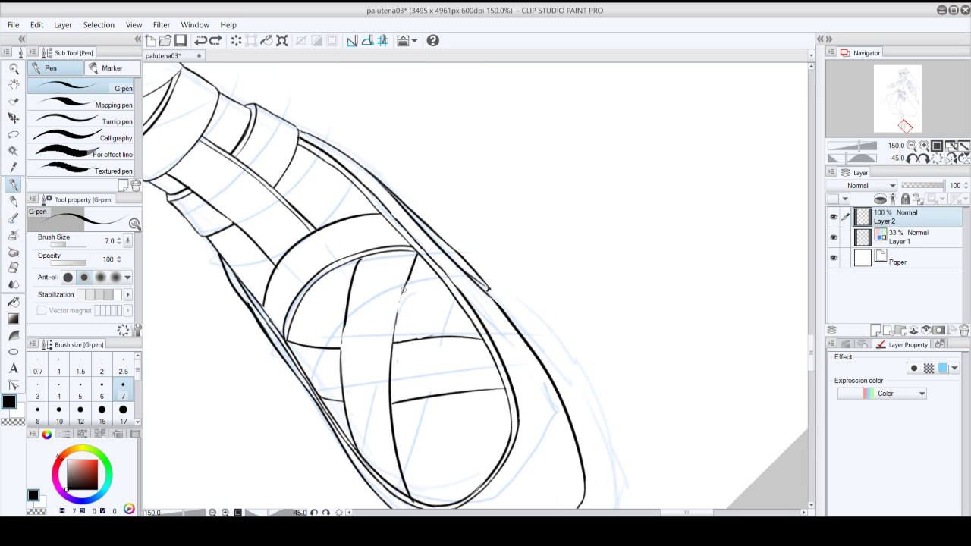
{"action": "left_click_drag", "start_coordinate": [410, 276], "coordinate": [393, 344]}
{"action": "key", "text": "ctrl+z"}
{"action": "key", "text": "ctrl+z"}
{"action": "left_click_drag", "start_coordinate": [410, 274], "coordinate": [393, 344]}
{"action": "key", "text": "ctrl+z"}
{"action": "left_click_drag", "start_coordinate": [340, 362], "coordinate": [355, 271]}
{"action": "key", "text": "ctrl+z"}
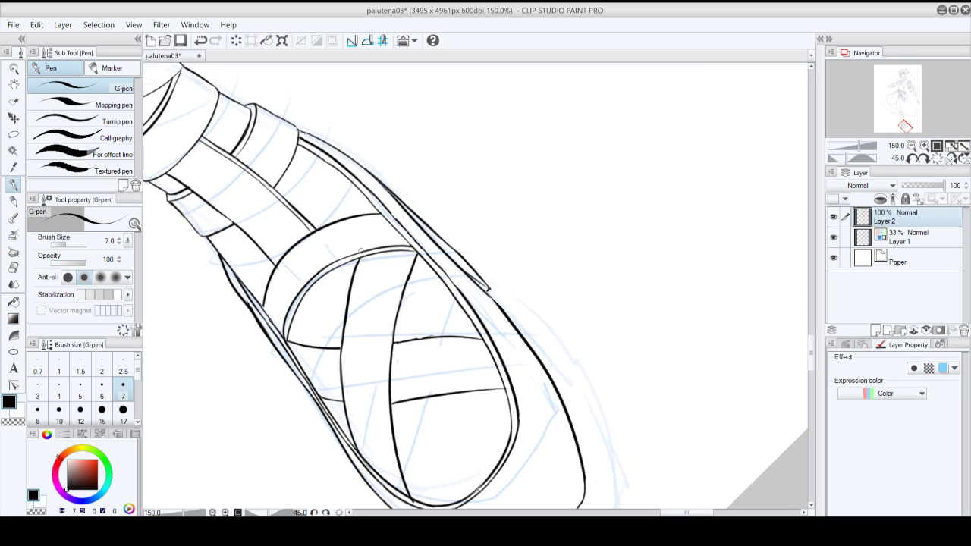
{"action": "left_click", "coordinate": [937, 158]}
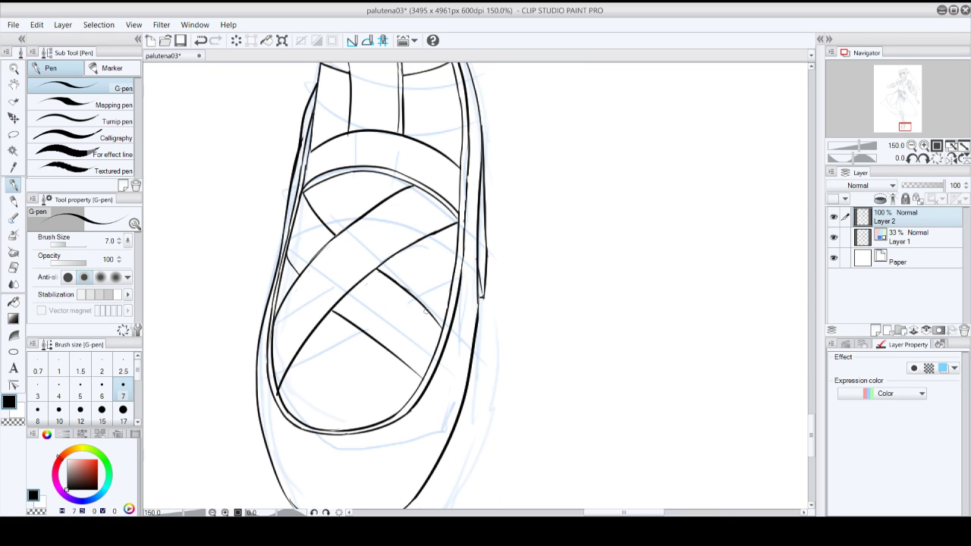
- Ink thin parallel lines along the underlying strap's upper edge on both sides of the crossing strap
{"action": "left_click_drag", "start_coordinate": [422, 379], "coordinate": [390, 349]}
{"action": "left_click_drag", "start_coordinate": [441, 328], "coordinate": [431, 314]}
{"action": "key", "text": "ctrl+z"}
{"action": "key", "text": "ctrl+z"}
{"action": "key", "text": "ctrl+z"}
{"action": "left_click_drag", "start_coordinate": [302, 199], "coordinate": [329, 233]}
{"action": "key", "text": "ctrl+z"}
{"action": "left_click_drag", "start_coordinate": [301, 195], "coordinate": [333, 236]}
{"action": "left_click_drag", "start_coordinate": [378, 270], "coordinate": [444, 333]}
{"action": "key", "text": "ctrl+z"}
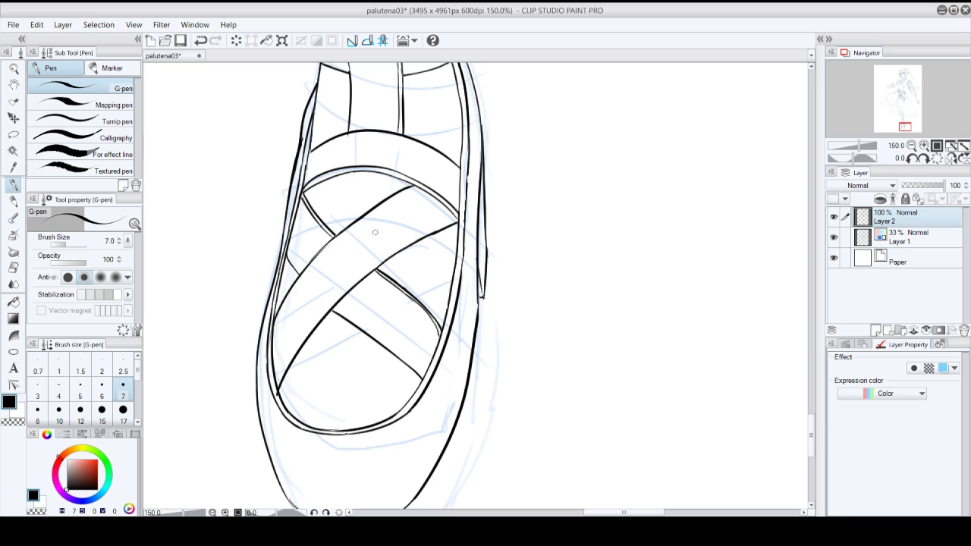
- Ink a thin inner line along the lower edge of the crossing foot strap
{"action": "left_click_drag", "start_coordinate": [277, 384], "coordinate": [372, 261]}
{"action": "key", "text": "ctrl+z"}
{"action": "left_click_drag", "start_coordinate": [278, 384], "coordinate": [362, 273]}
{"action": "key", "text": "ctrl+z"}
{"action": "mouse_move", "coordinate": [276, 385]}
{"action": "left_mouse_down"}
{"action": "mouse_move", "coordinate": [339, 287]}
{"action": "mouse_move", "coordinate": [362, 275]}
{"action": "mouse_move", "coordinate": [323, 309]}
{"action": "mouse_move", "coordinate": [358, 272]}
{"action": "mouse_move", "coordinate": [454, 219]}
{"action": "mouse_move", "coordinate": [392, 251]}
{"action": "left_mouse_up"}
{"action": "key", "text": "ctrl+z"}
{"action": "left_click_drag", "start_coordinate": [455, 218], "coordinate": [379, 257]}
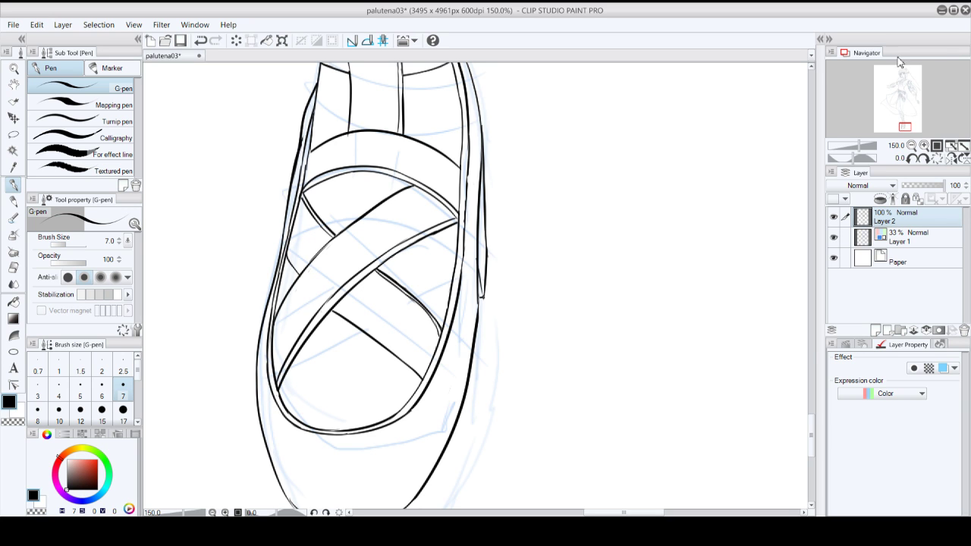
- Show the Layer 1 sketch and ink the upper part of the front skirt panel's inner border line, starting below the large oval pendant
{"action": "left_click", "coordinate": [912, 145]}
{"action": "left_click", "coordinate": [911, 146]}
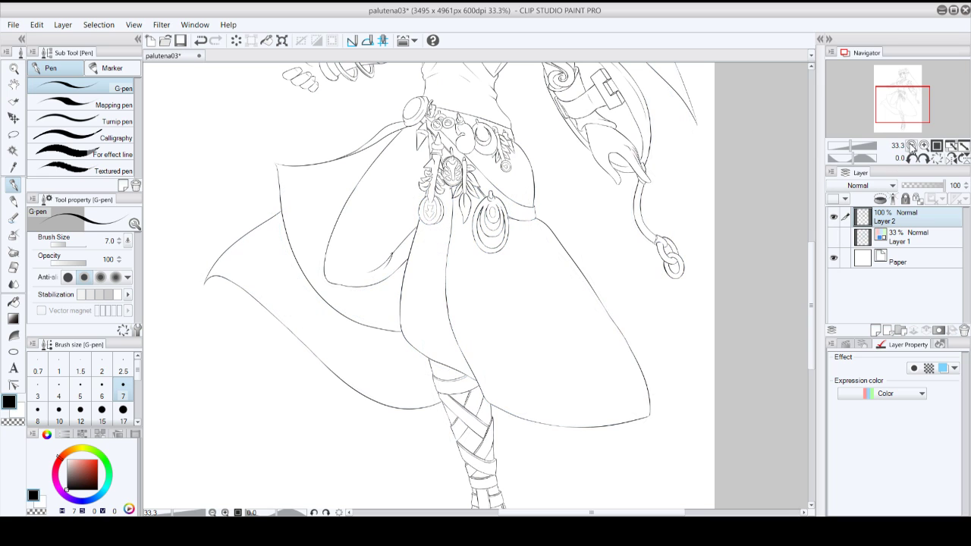
{"action": "left_click", "coordinate": [835, 238]}
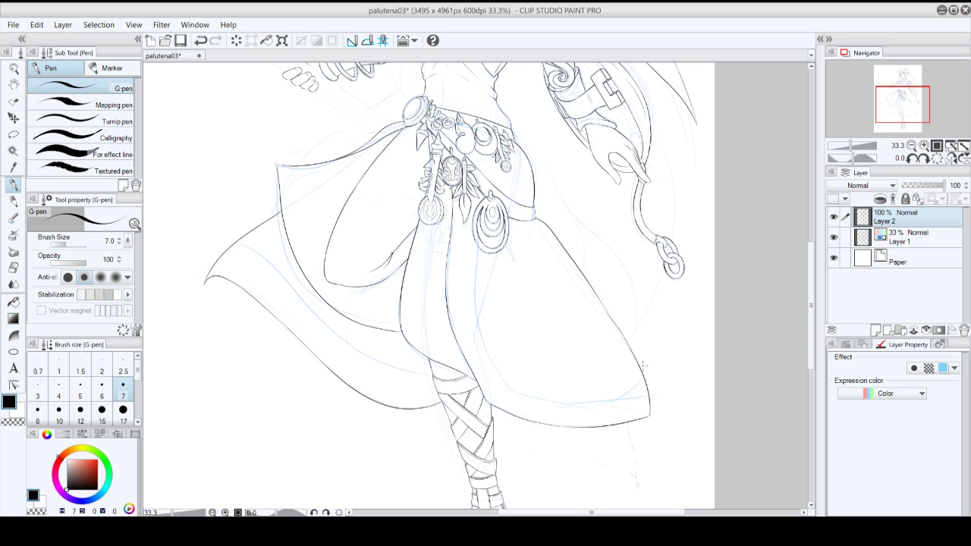
{"action": "mouse_move", "coordinate": [907, 108]}
{"action": "left_mouse_down"}
{"action": "mouse_move", "coordinate": [902, 89]}
{"action": "mouse_move", "coordinate": [911, 107]}
{"action": "left_mouse_up"}
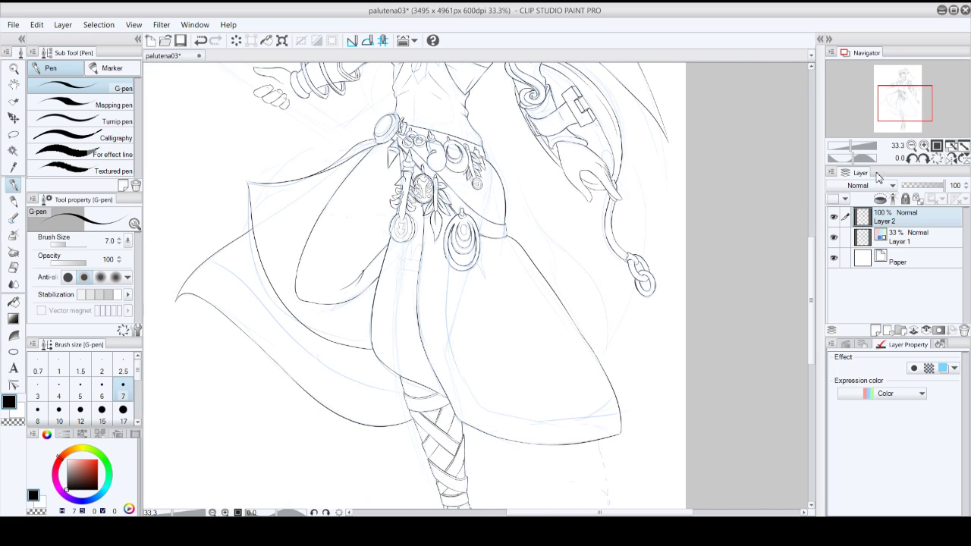
{"action": "left_click", "coordinate": [923, 158]}
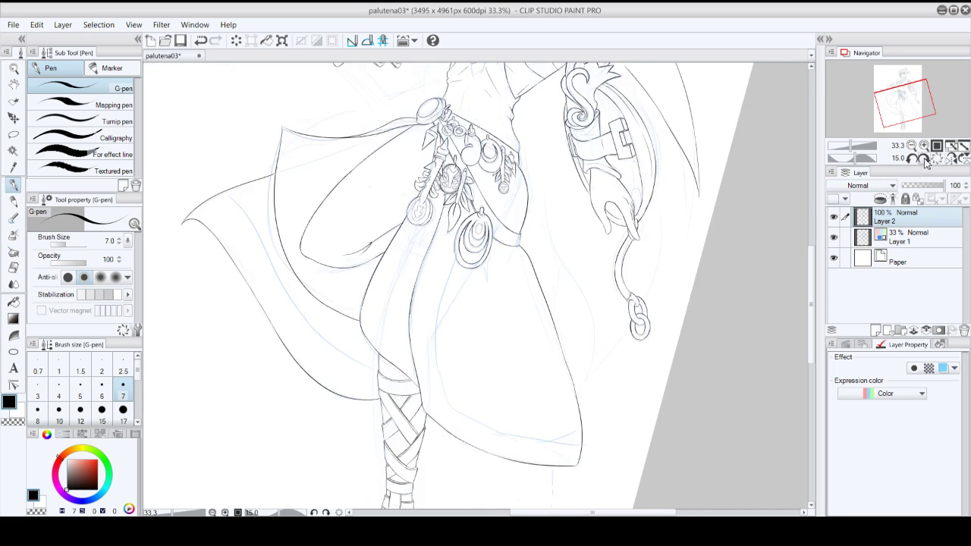
{"action": "left_click", "coordinate": [923, 157]}
{"action": "left_click", "coordinate": [922, 145]}
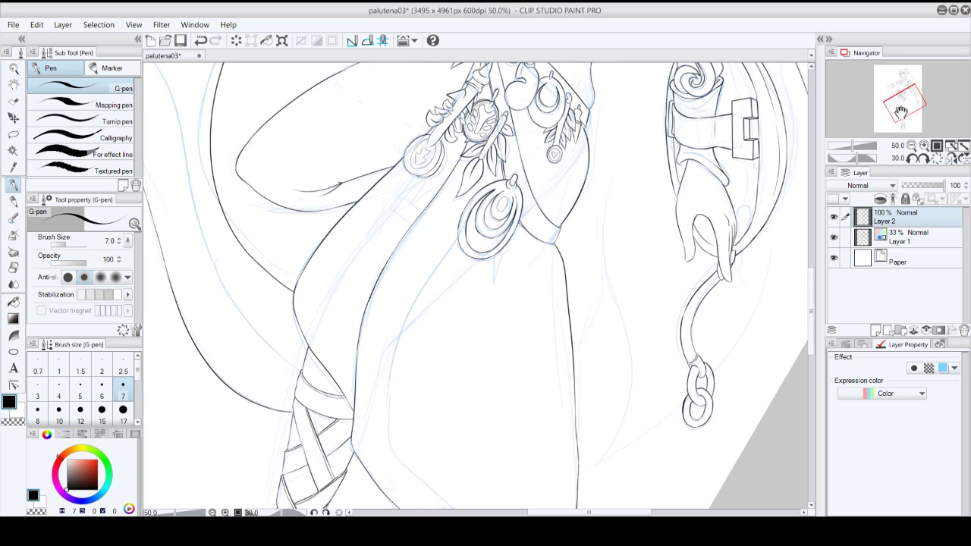
{"action": "mouse_move", "coordinate": [901, 112]}
{"action": "left_mouse_down"}
{"action": "mouse_move", "coordinate": [903, 121]}
{"action": "mouse_move", "coordinate": [903, 106]}
{"action": "left_mouse_up"}
{"action": "left_click", "coordinate": [923, 145]}
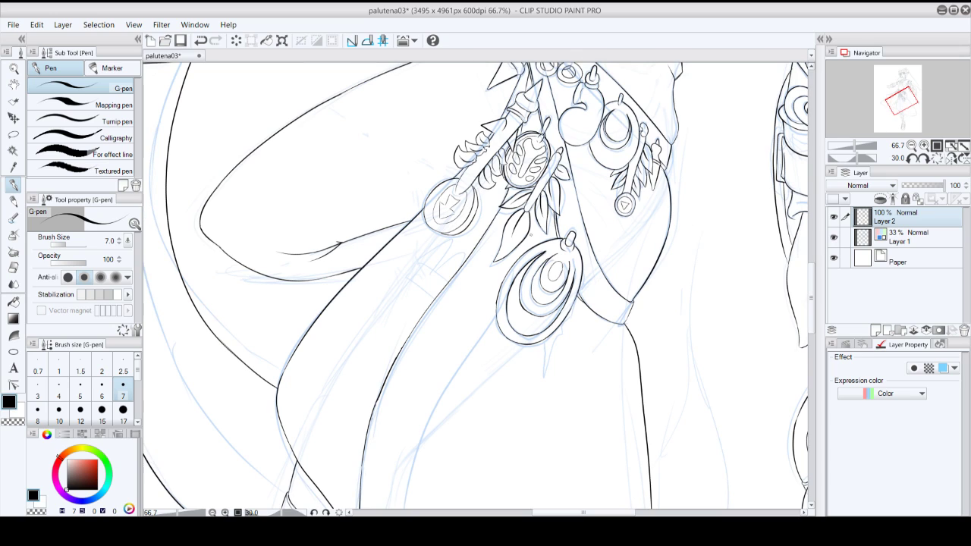
{"action": "left_click_drag", "start_coordinate": [541, 226], "coordinate": [532, 248]}
{"action": "key", "text": "ctrl+z"}
{"action": "left_click_drag", "start_coordinate": [500, 313], "coordinate": [429, 448]}
- Extend the skirt panel's inner border line down along the sketch to just above the hem
{"action": "left_click_drag", "start_coordinate": [909, 110], "coordinate": [907, 114]}
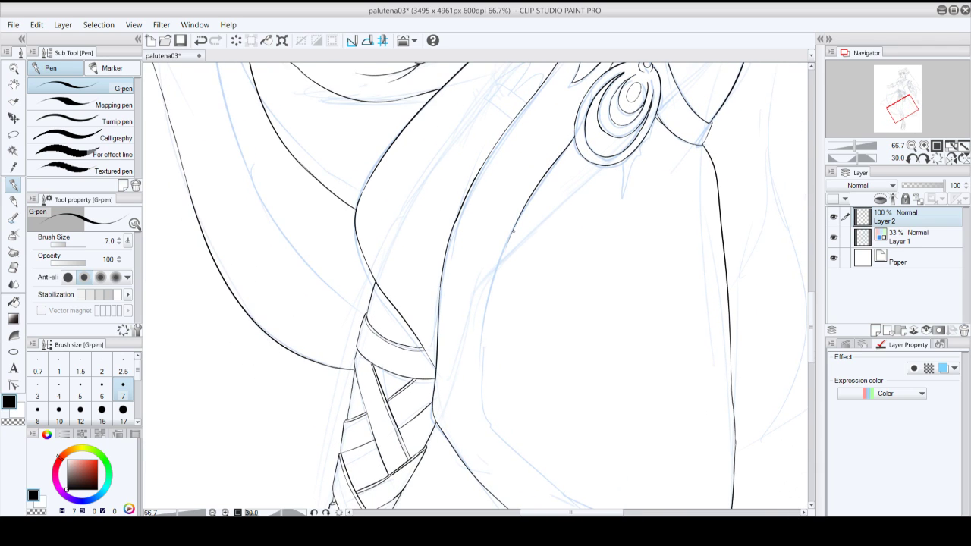
{"action": "mouse_move", "coordinate": [513, 230]}
{"action": "left_mouse_down"}
{"action": "mouse_move", "coordinate": [496, 270]}
{"action": "mouse_move", "coordinate": [483, 376]}
{"action": "left_mouse_up"}
{"action": "key", "text": "ctrl+z"}
{"action": "mouse_move", "coordinate": [512, 232]}
{"action": "left_mouse_down"}
{"action": "mouse_move", "coordinate": [487, 328]}
{"action": "mouse_move", "coordinate": [486, 421]}
{"action": "mouse_move", "coordinate": [482, 371]}
{"action": "mouse_move", "coordinate": [487, 352]}
{"action": "mouse_move", "coordinate": [488, 422]}
{"action": "left_mouse_up"}
{"action": "key", "text": "ctrl+z"}
{"action": "left_click_drag", "start_coordinate": [485, 359], "coordinate": [490, 438]}
{"action": "key", "text": "ctrl+z"}
{"action": "left_click_drag", "start_coordinate": [489, 334], "coordinate": [485, 424]}
{"action": "key", "text": "ctrl+z"}
{"action": "left_click_drag", "start_coordinate": [486, 347], "coordinate": [487, 421]}
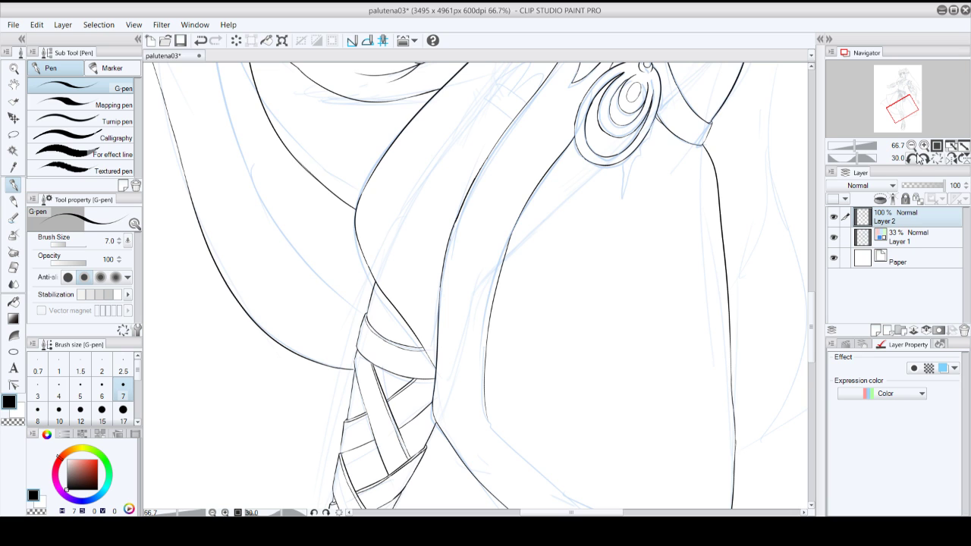
- Try to ink the border line above the skirt's hem in a flipped and rotated canvas view
{"action": "left_click", "coordinate": [952, 159]}
{"action": "mouse_move", "coordinate": [903, 112]}
{"action": "left_mouse_down"}
{"action": "mouse_move", "coordinate": [891, 115]}
{"action": "mouse_move", "coordinate": [910, 113]}
{"action": "left_mouse_up"}
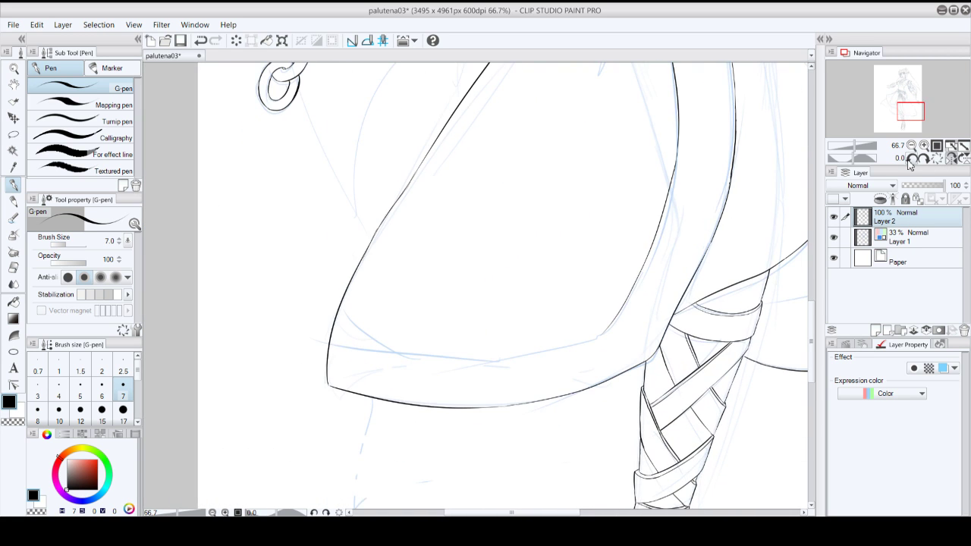
{"action": "left_click", "coordinate": [913, 158]}
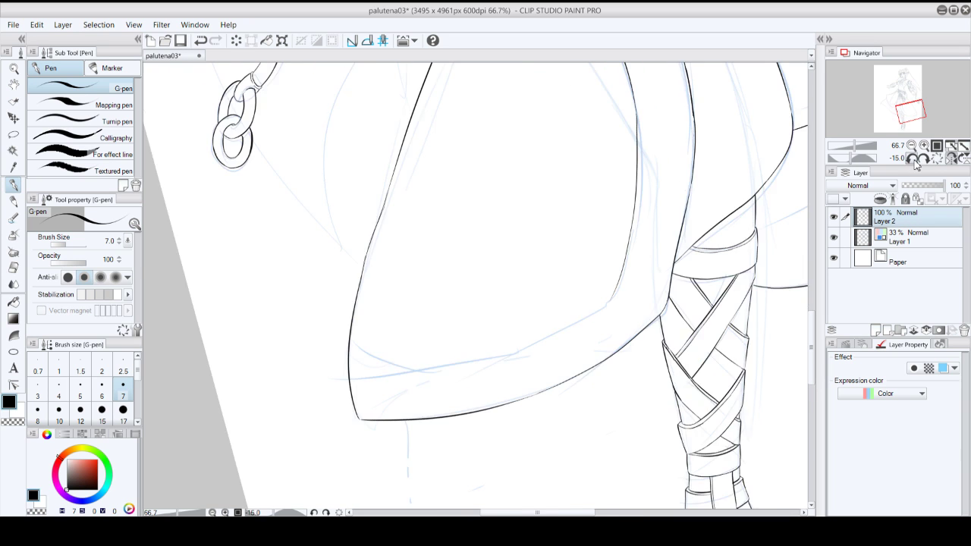
{"action": "left_click", "coordinate": [913, 158]}
{"action": "left_click", "coordinate": [914, 159]}
{"action": "left_click_drag", "start_coordinate": [414, 427], "coordinate": [495, 361]}
{"action": "key", "text": "ctrl+z"}
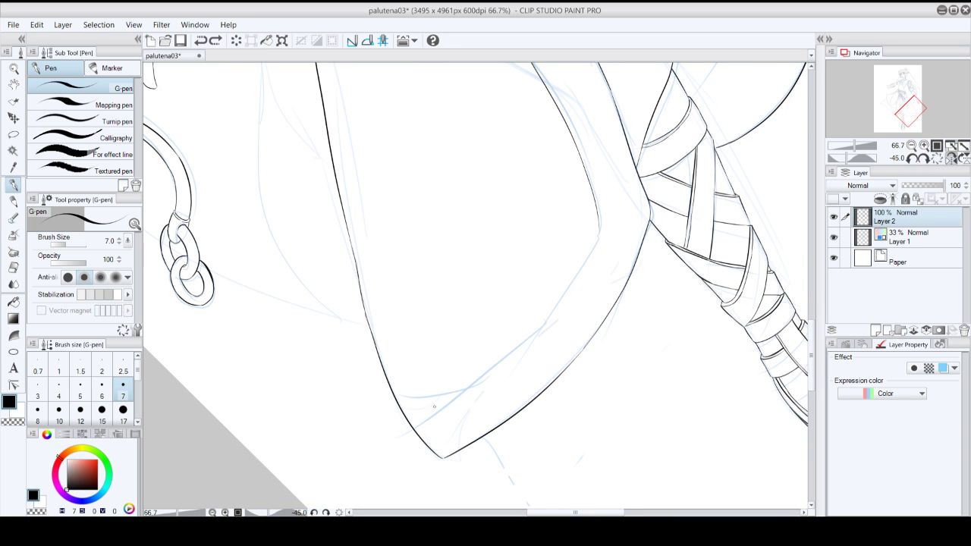
{"action": "left_click", "coordinate": [941, 160]}
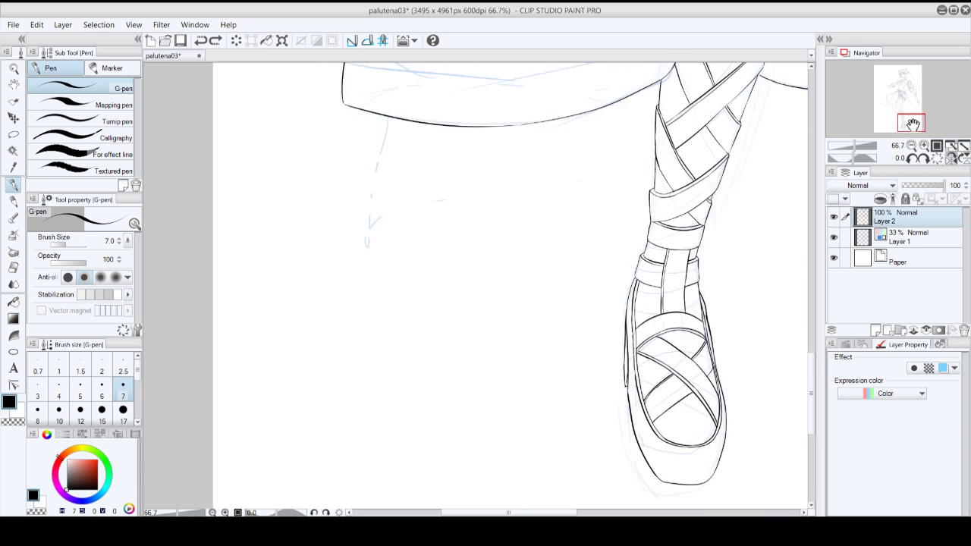
- Try to touch up the line at the outer corner of the skirt's hem
{"action": "left_click", "coordinate": [923, 146]}
{"action": "left_click", "coordinate": [923, 146]}
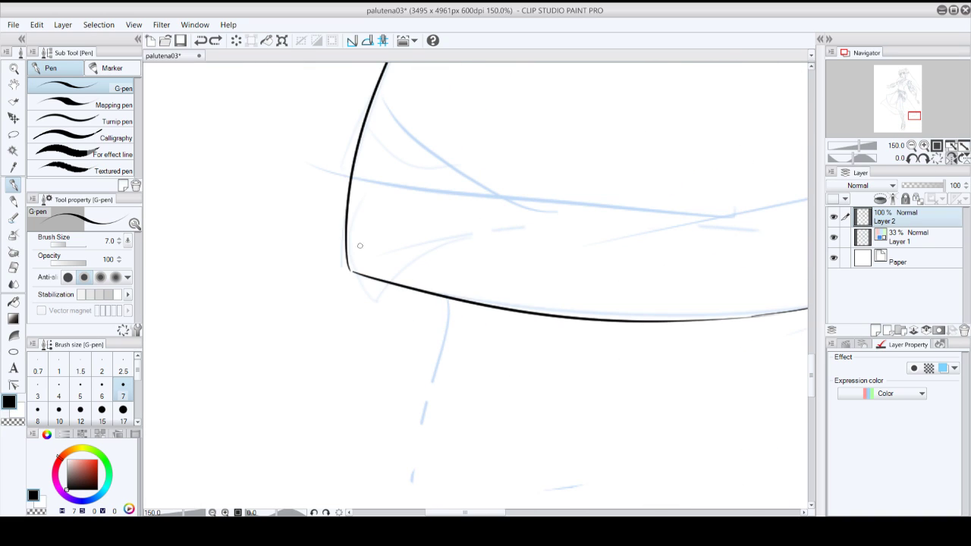
{"action": "key", "text": "ctrl+z"}
{"action": "mouse_move", "coordinate": [354, 273]}
{"action": "left_mouse_down"}
{"action": "mouse_move", "coordinate": [380, 278]}
{"action": "mouse_move", "coordinate": [368, 277]}
{"action": "left_mouse_up"}
{"action": "key", "text": "ctrl+z"}
{"action": "key", "text": "ctrl+z"}
{"action": "key", "text": "ctrl+z"}
{"action": "double_click", "coordinate": [912, 146]}
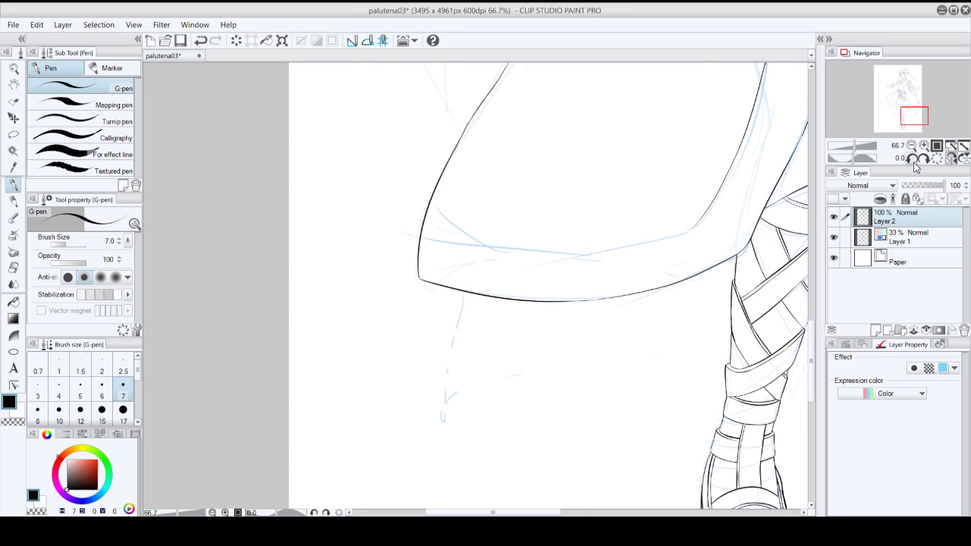
- Ink the border line parallel to the skirt's hem, from the outer edge to the panel's inner border line
{"action": "left_click", "coordinate": [919, 157]}
{"action": "left_click_drag", "start_coordinate": [404, 290], "coordinate": [485, 224]}
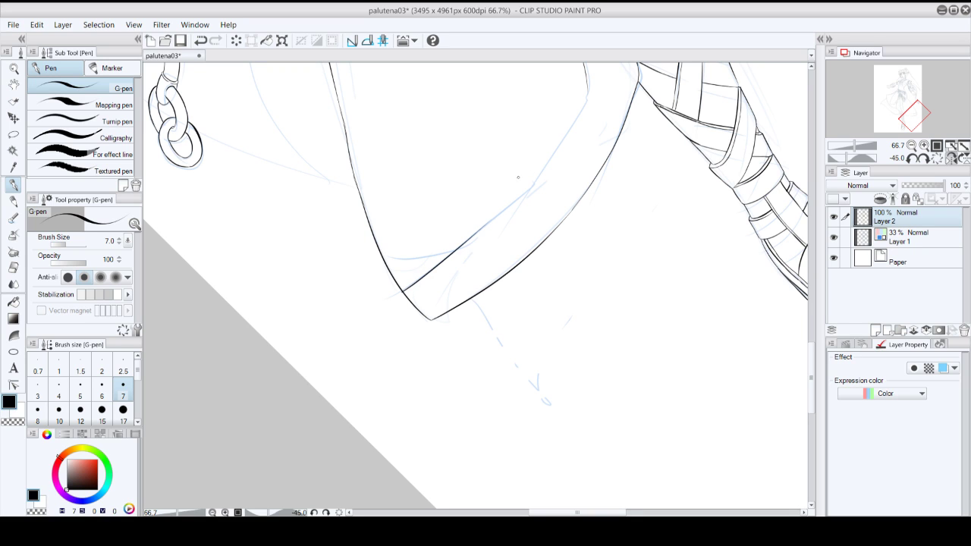
{"action": "key", "text": "ctrl+z"}
{"action": "mouse_move", "coordinate": [580, 113]}
{"action": "left_mouse_down"}
{"action": "mouse_move", "coordinate": [496, 215]}
{"action": "mouse_move", "coordinate": [524, 193]}
{"action": "left_mouse_up"}
{"action": "key", "text": "ctrl+z"}
{"action": "key", "text": "ctrl+z"}
{"action": "left_click_drag", "start_coordinate": [480, 230], "coordinate": [531, 188]}
{"action": "key", "text": "ctrl+z"}
{"action": "mouse_move", "coordinate": [480, 231]}
{"action": "left_mouse_down"}
{"action": "mouse_move", "coordinate": [556, 159]}
{"action": "mouse_move", "coordinate": [492, 189]}
{"action": "mouse_move", "coordinate": [485, 200]}
{"action": "mouse_move", "coordinate": [554, 146]}
{"action": "left_mouse_up"}
{"action": "key", "text": "ctrl+z"}
{"action": "key", "text": "ctrl+plus"}
{"action": "key", "text": "ctrl+z"}
{"action": "left_click_drag", "start_coordinate": [483, 201], "coordinate": [544, 150]}
{"action": "key", "text": "ctrl+z"}
{"action": "key", "text": "ctrl+z"}
{"action": "mouse_move", "coordinate": [475, 206]}
{"action": "left_mouse_down"}
{"action": "mouse_move", "coordinate": [539, 152]}
{"action": "mouse_move", "coordinate": [465, 215]}
{"action": "left_mouse_up"}
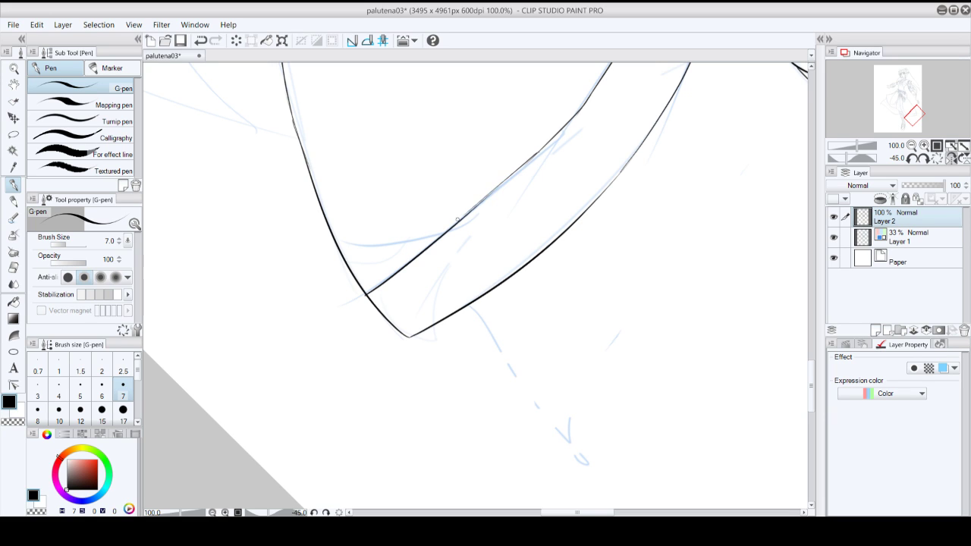
- Redraw the middle section of the hem's border line so both ends join smoothly
{"action": "key", "text": "ctrl+z"}
{"action": "left_click_drag", "start_coordinate": [528, 162], "coordinate": [470, 211]}
{"action": "key", "text": "ctrl+z"}
{"action": "mouse_move", "coordinate": [532, 159]}
{"action": "left_mouse_down"}
{"action": "mouse_move", "coordinate": [444, 227]}
{"action": "mouse_move", "coordinate": [487, 200]}
{"action": "mouse_move", "coordinate": [456, 221]}
{"action": "mouse_move", "coordinate": [476, 209]}
{"action": "left_mouse_up"}
{"action": "key", "text": "ctrl+z"}
{"action": "key", "text": "ctrl+z"}
{"action": "key", "text": "ctrl+z"}
{"action": "key", "text": "ctrl+z"}
{"action": "mouse_move", "coordinate": [545, 154]}
{"action": "left_mouse_down"}
{"action": "mouse_move", "coordinate": [475, 210]}
{"action": "mouse_move", "coordinate": [534, 156]}
{"action": "left_mouse_up"}
{"action": "key", "text": "ctrl+z"}
{"action": "left_click_drag", "start_coordinate": [478, 205], "coordinate": [549, 143]}
- Restore the unflipped, unrotated view and widen the canvas on both sides to 4240 px, keeping the 4961 px height
{"action": "left_click", "coordinate": [936, 158]}
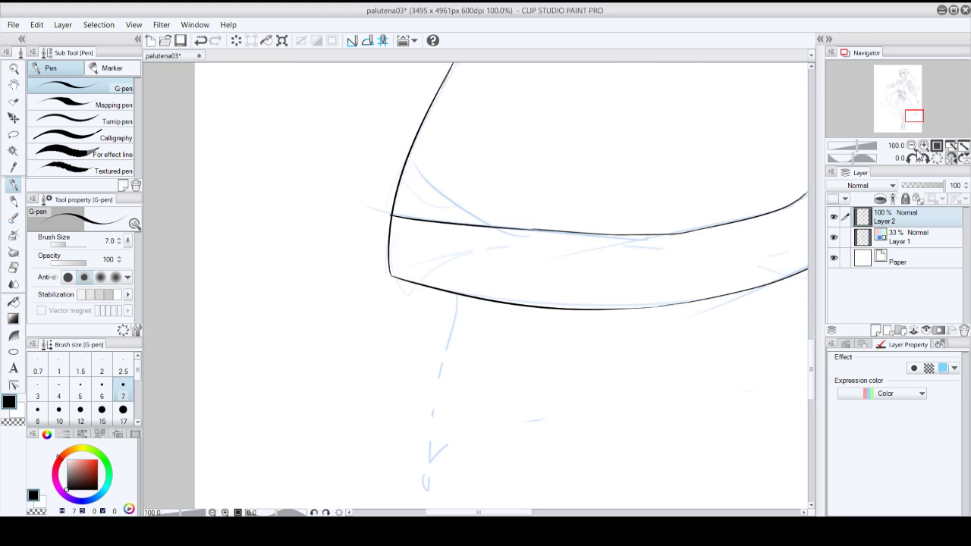
{"action": "left_click", "coordinate": [912, 145]}
{"action": "left_click", "coordinate": [912, 145]}
{"action": "left_click", "coordinate": [912, 145]}
{"action": "left_click", "coordinate": [950, 158]}
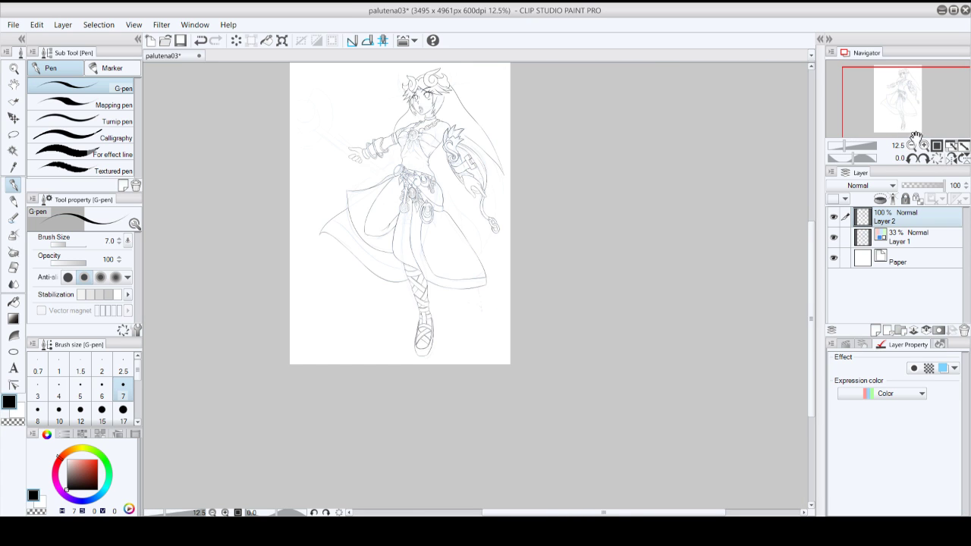
{"action": "left_click_drag", "start_coordinate": [901, 121], "coordinate": [881, 113]}
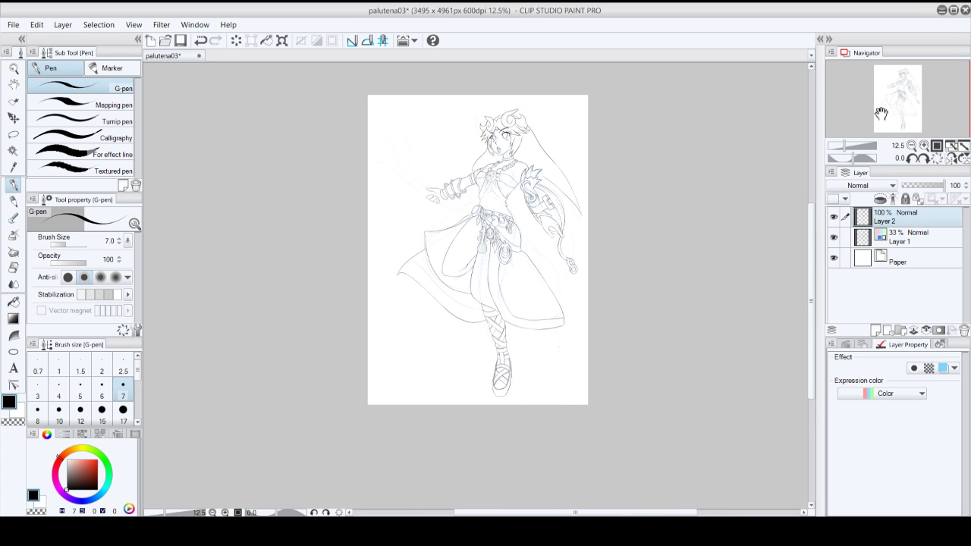
{"action": "left_click", "coordinate": [39, 28]}
{"action": "left_click", "coordinate": [107, 292]}
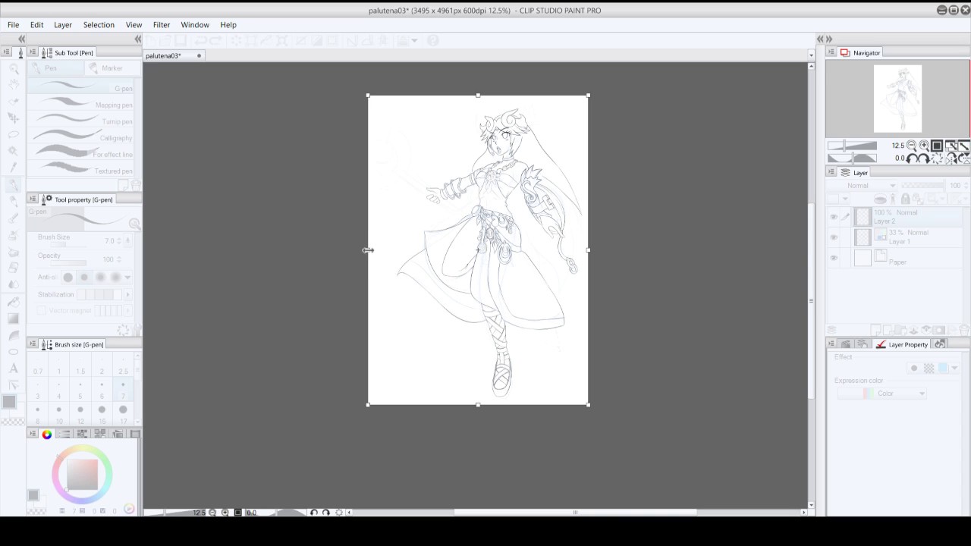
{"action": "left_click_drag", "start_coordinate": [368, 250], "coordinate": [342, 255]}
{"action": "left_click_drag", "start_coordinate": [588, 258], "coordinate": [610, 254]}
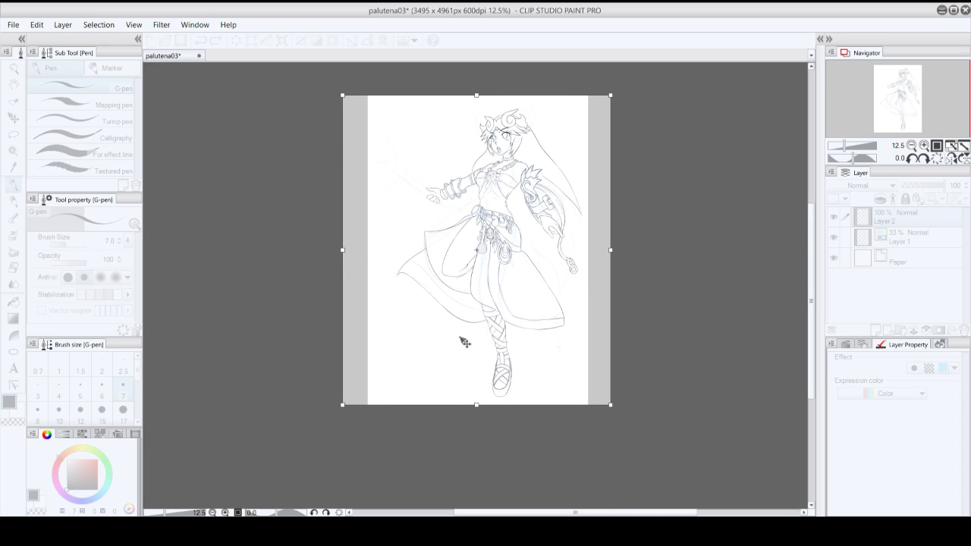
{"action": "key", "text": "Return"}
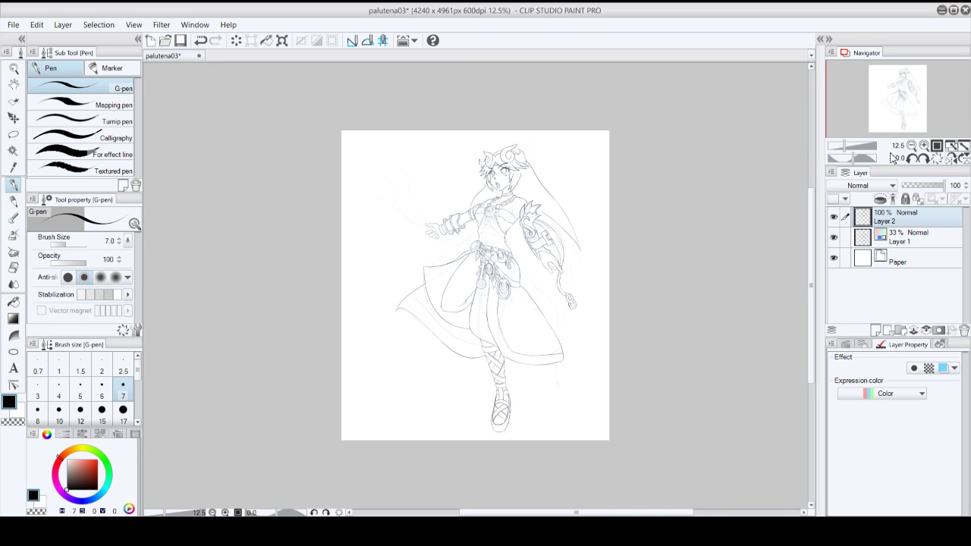
- Try to ink a long hair curve falling behind the armoured forearm
{"action": "left_click", "coordinate": [924, 145]}
{"action": "left_click", "coordinate": [924, 145]}
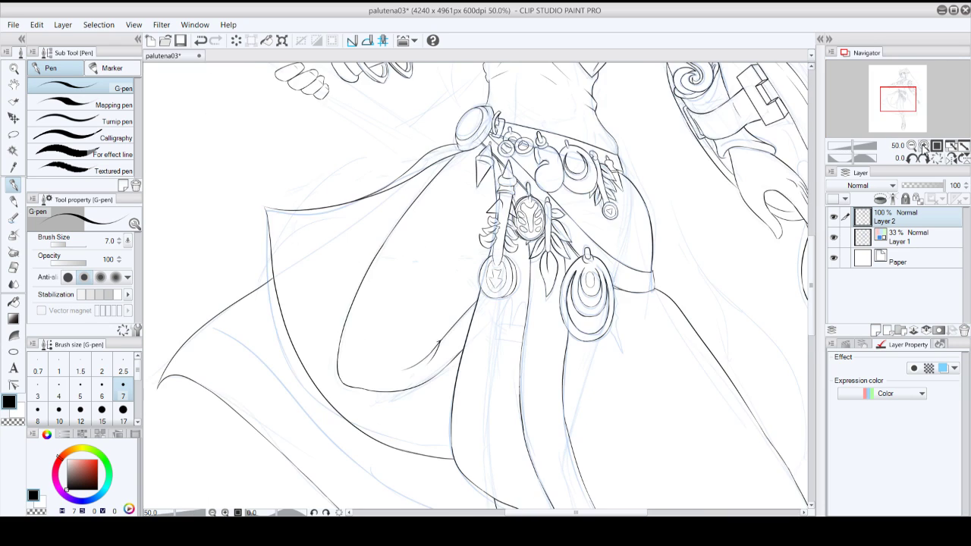
{"action": "mouse_move", "coordinate": [905, 102]}
{"action": "left_mouse_down"}
{"action": "mouse_move", "coordinate": [903, 114]}
{"action": "mouse_move", "coordinate": [909, 89]}
{"action": "mouse_move", "coordinate": [916, 96]}
{"action": "left_mouse_up"}
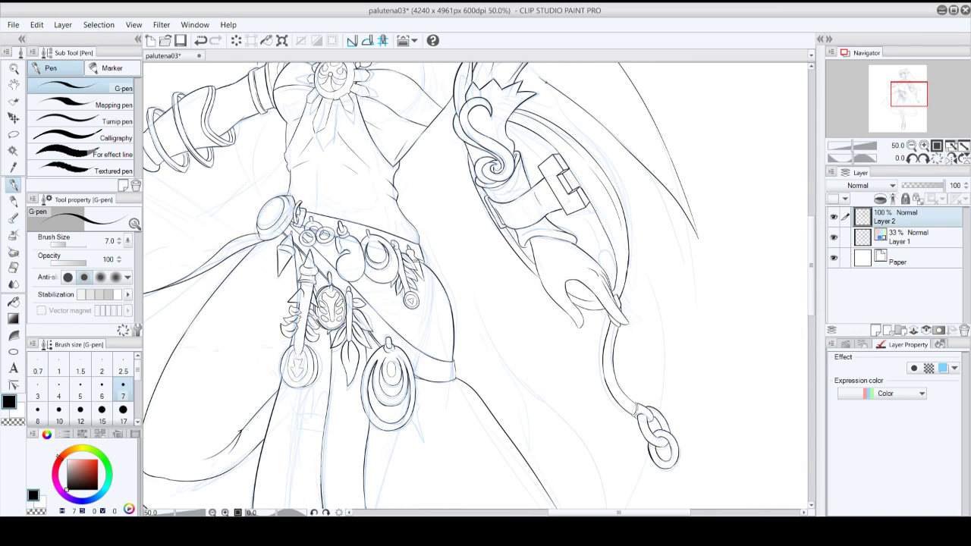
{"action": "key", "text": "ctrl+z"}
{"action": "left_click_drag", "start_coordinate": [560, 94], "coordinate": [663, 289]}
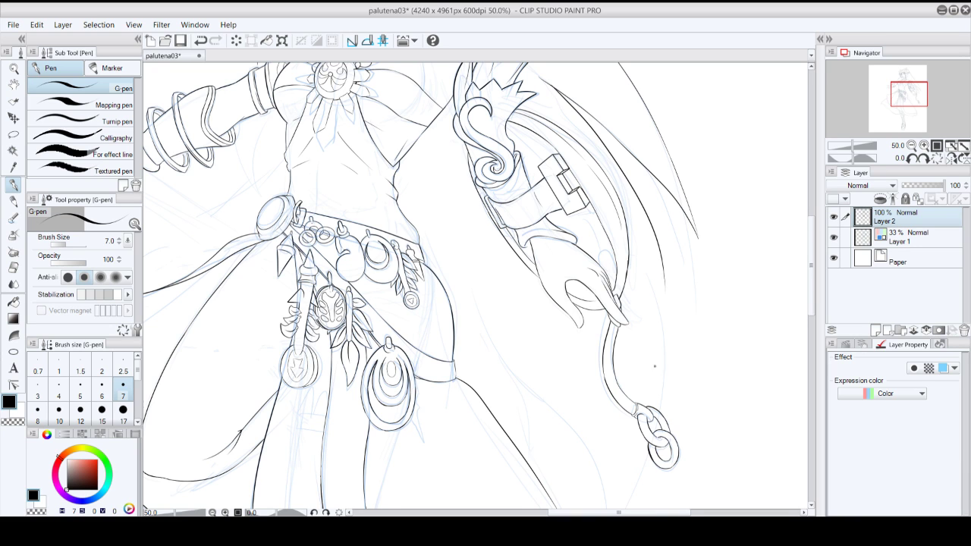
{"action": "key", "text": "ctrl+z"}
{"action": "key", "text": "ctrl+y"}
{"action": "key", "text": "ctrl+z"}
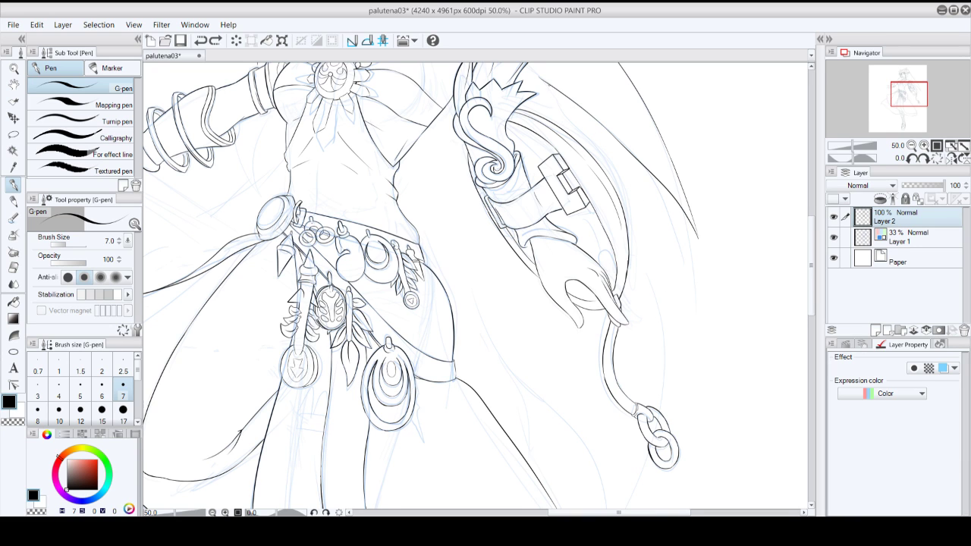
{"action": "key", "text": "ctrl+y"}
{"action": "left_click", "coordinate": [912, 145]}
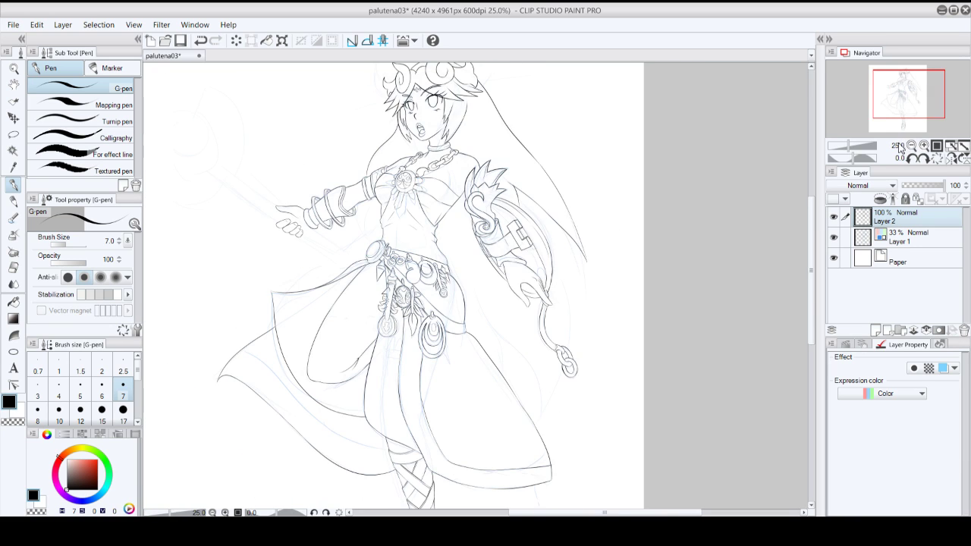
- Try to ink a shorter version of the hair curve beside the armoured forearm, and undo its strokes
{"action": "key", "text": "ctrl+z"}
{"action": "left_click_drag", "start_coordinate": [537, 203], "coordinate": [549, 240]}
{"action": "key", "text": "ctrl+z"}
{"action": "left_click", "coordinate": [924, 144]}
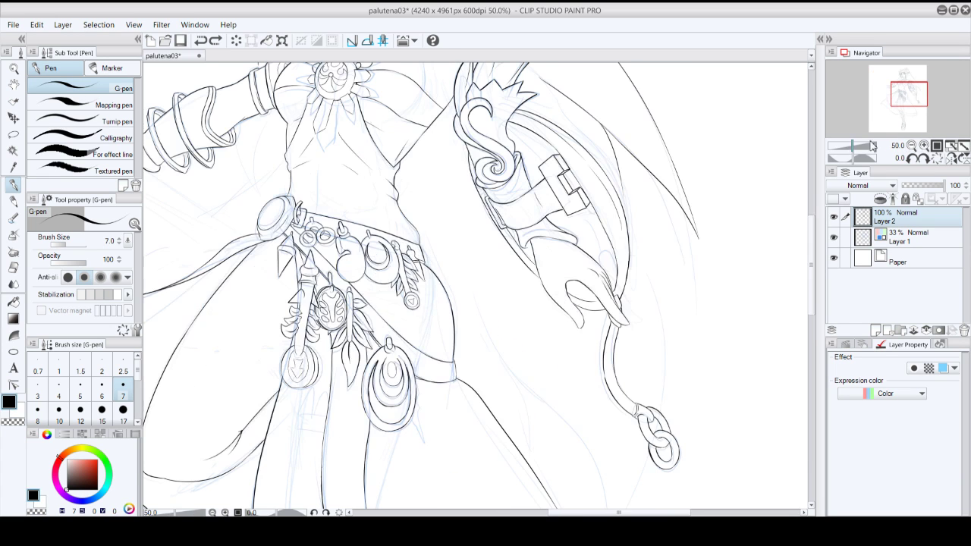
{"action": "left_click_drag", "start_coordinate": [623, 187], "coordinate": [624, 209]}
{"action": "key", "text": "ctrl+z"}
{"action": "key", "text": "ctrl+z"}
{"action": "key", "text": "ctrl+z"}
{"action": "key", "text": "ctrl+z"}
{"action": "key", "text": "ctrl+z"}
- Try to ink the hair outline continuing below the upper armband of the outstretched arm, and check it at a smaller scale
{"action": "left_click_drag", "start_coordinate": [907, 95], "coordinate": [896, 90]}
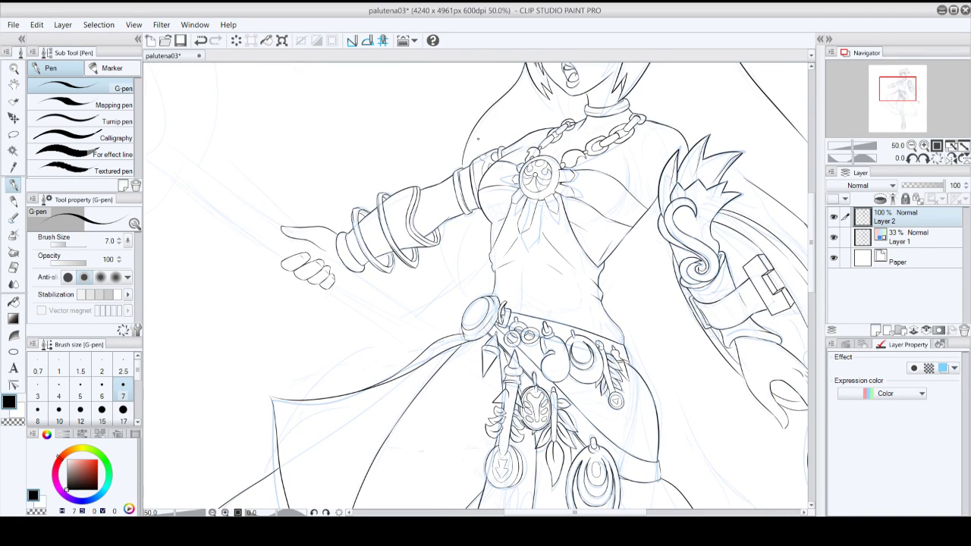
{"action": "key", "text": "ctrl+plus"}
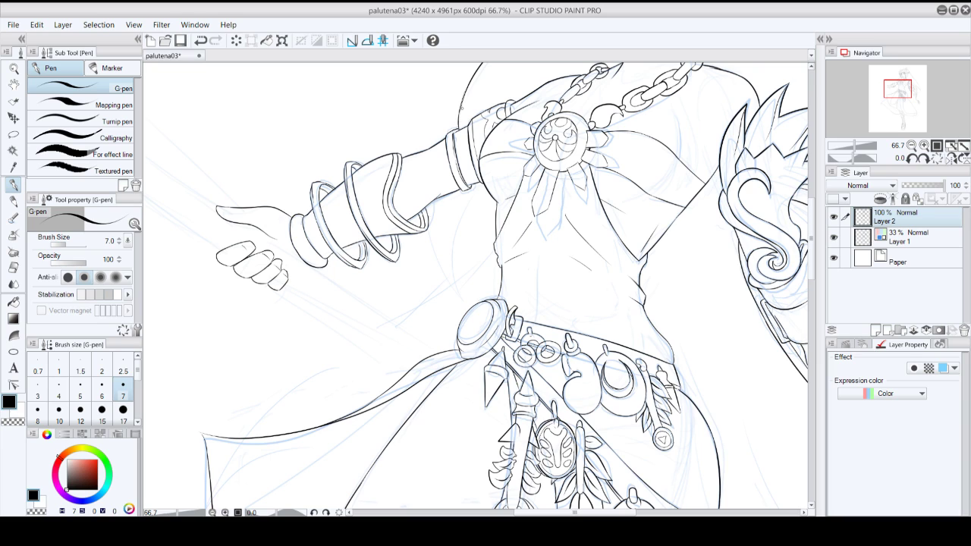
{"action": "left_click_drag", "start_coordinate": [465, 191], "coordinate": [481, 250]}
{"action": "key", "text": "ctrl+z"}
{"action": "left_click_drag", "start_coordinate": [465, 195], "coordinate": [439, 271]}
{"action": "key", "text": "ctrl+z"}
{"action": "left_click_drag", "start_coordinate": [468, 191], "coordinate": [423, 281]}
{"action": "key", "text": "ctrl+z"}
{"action": "left_click_drag", "start_coordinate": [465, 193], "coordinate": [478, 237]}
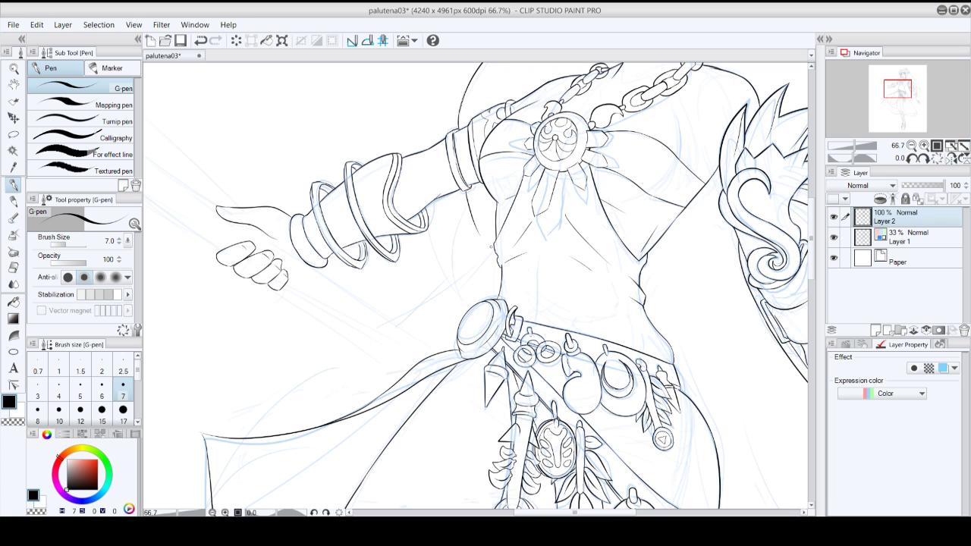
{"action": "left_click", "coordinate": [911, 146]}
{"action": "left_click", "coordinate": [913, 147]}
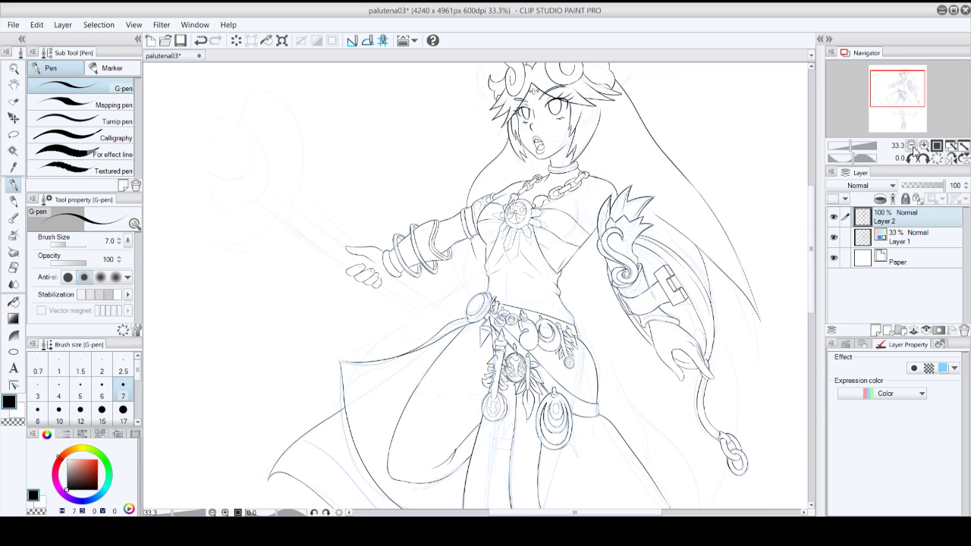
- Replace the trial hair curve below the upper armband with a short inked line running toward the side of the torso
{"action": "left_click", "coordinate": [923, 146]}
{"action": "key", "text": "ctrl+z"}
{"action": "left_click_drag", "start_coordinate": [465, 191], "coordinate": [481, 237]}
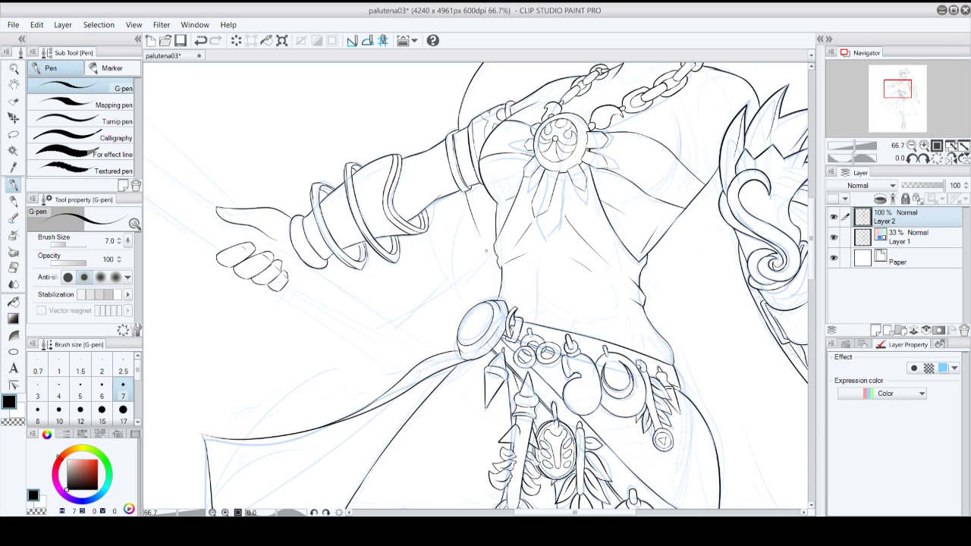
{"action": "key", "text": "ctrl+z"}
{"action": "left_click_drag", "start_coordinate": [467, 191], "coordinate": [487, 248]}
{"action": "key", "text": "ctrl+z"}
{"action": "left_click_drag", "start_coordinate": [468, 190], "coordinate": [488, 226]}
{"action": "left_click", "coordinate": [924, 145]}
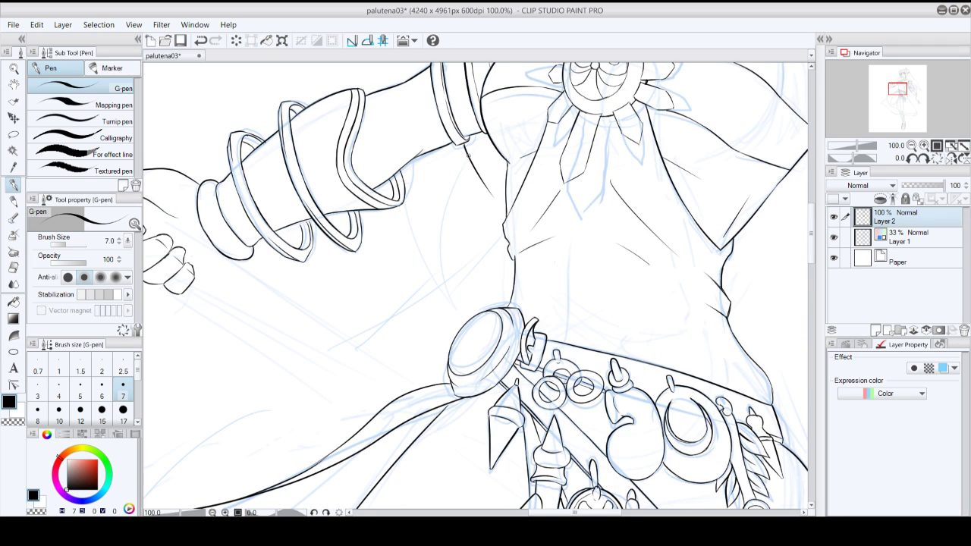
{"action": "key", "text": "ctrl+z"}
{"action": "key", "text": "ctrl+z"}
{"action": "left_click_drag", "start_coordinate": [489, 192], "coordinate": [510, 216]}
{"action": "left_click", "coordinate": [912, 144]}
{"action": "left_click", "coordinate": [912, 145]}
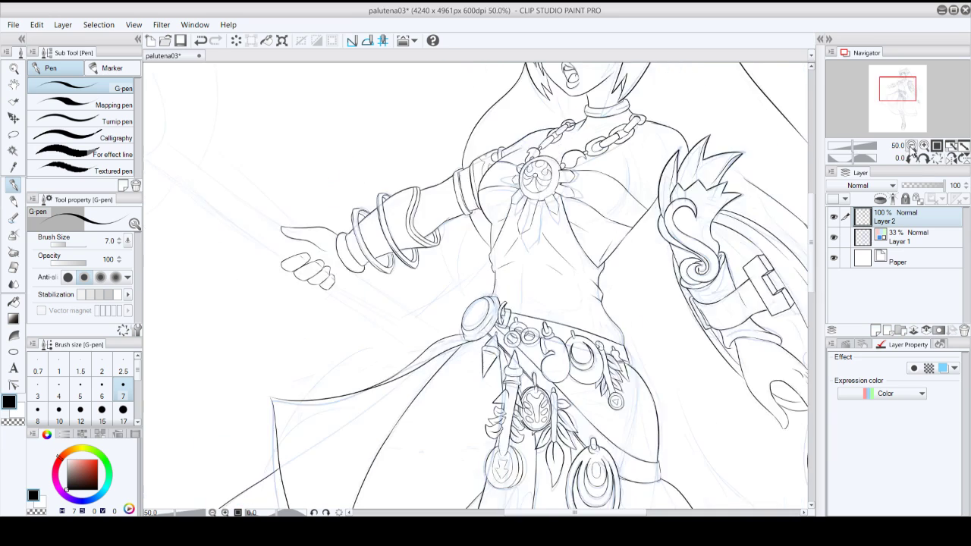
{"action": "left_click", "coordinate": [912, 145]}
- Try to ink hair strands dropping from the outstretched arm to the belt disc, plus the hair outline above the armband
{"action": "left_click_drag", "start_coordinate": [468, 241], "coordinate": [455, 314]}
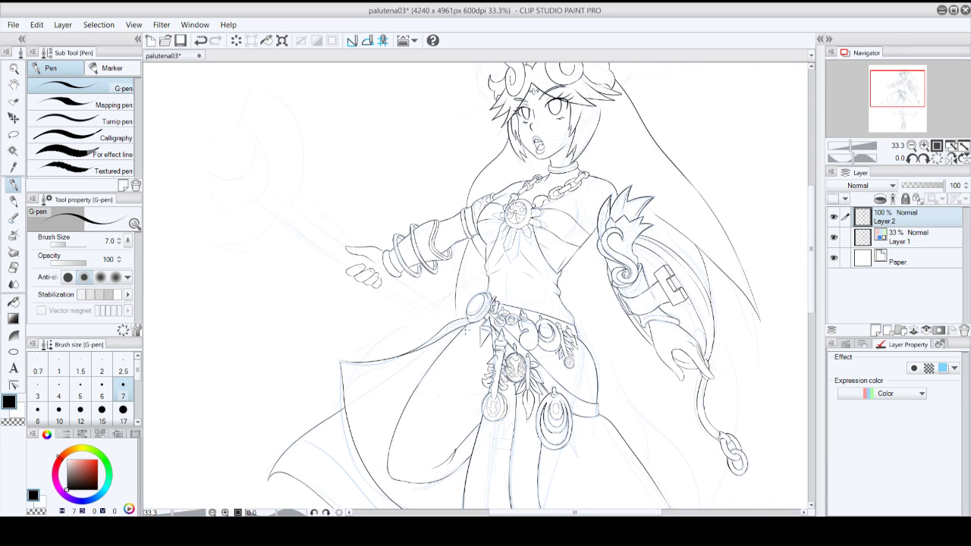
{"action": "key", "text": "ctrl+z"}
{"action": "left_click_drag", "start_coordinate": [470, 241], "coordinate": [469, 313]}
{"action": "key", "text": "ctrl+z"}
{"action": "left_click_drag", "start_coordinate": [472, 259], "coordinate": [479, 300]}
{"action": "key", "text": "ctrl+z"}
{"action": "left_click_drag", "start_coordinate": [481, 172], "coordinate": [460, 214]}
- Try to refine the upper ends of the two hair strands just below the outstretched arm, and check the figure at a smaller scale
{"action": "double_click", "coordinate": [924, 146]}
{"action": "left_click_drag", "start_coordinate": [903, 90], "coordinate": [903, 84]}
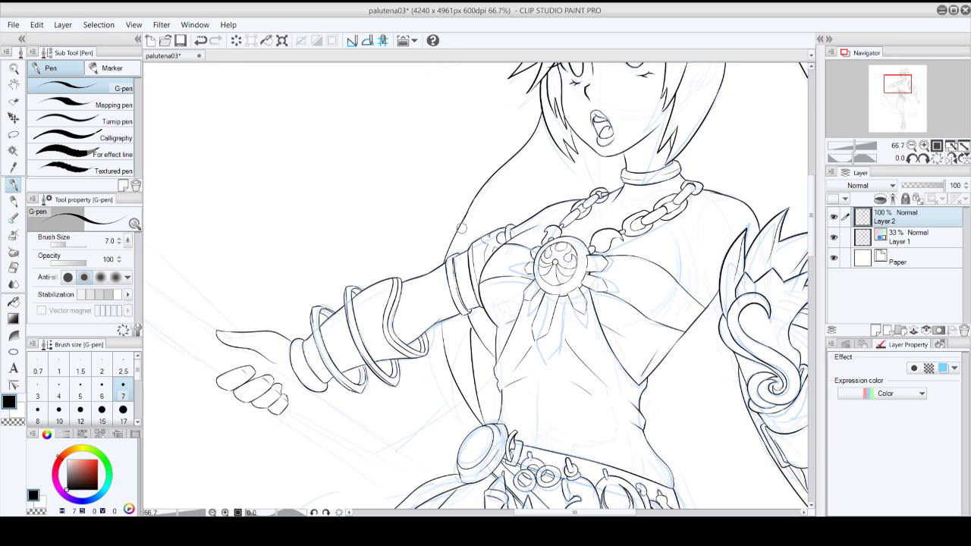
{"action": "left_click", "coordinate": [923, 145]}
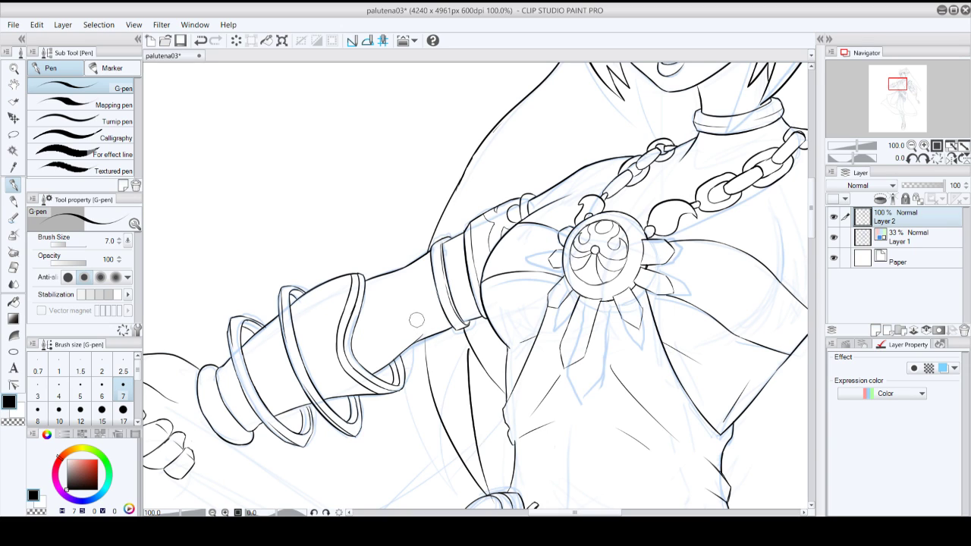
{"action": "left_click_drag", "start_coordinate": [422, 338], "coordinate": [428, 383]}
{"action": "key", "text": "ctrl+z"}
{"action": "left_click_drag", "start_coordinate": [423, 339], "coordinate": [428, 383]}
{"action": "key", "text": "ctrl+z"}
{"action": "left_click_drag", "start_coordinate": [468, 344], "coordinate": [470, 361]}
{"action": "left_click", "coordinate": [913, 146]}
{"action": "left_click", "coordinate": [912, 146]}
{"action": "left_click", "coordinate": [913, 145]}
{"action": "left_click", "coordinate": [913, 146]}
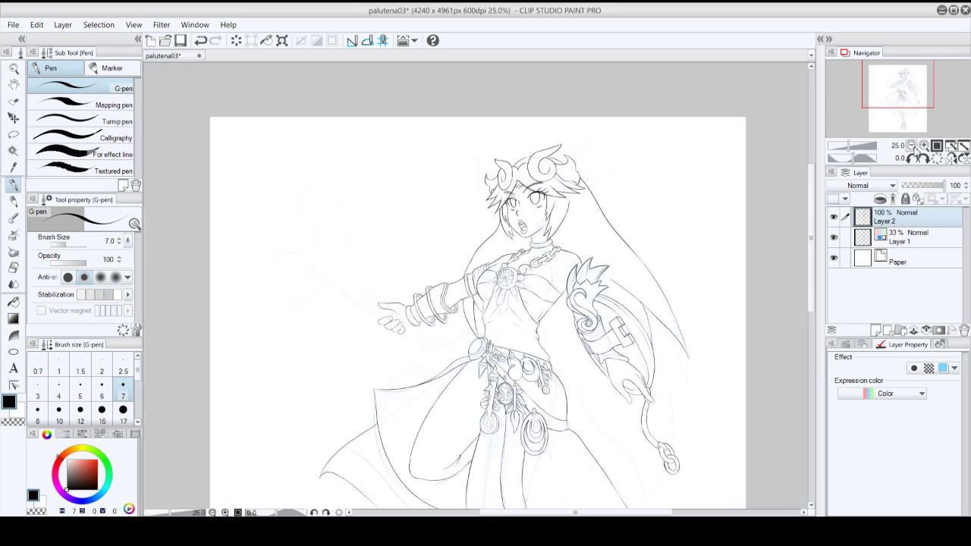
{"action": "left_click", "coordinate": [924, 146]}
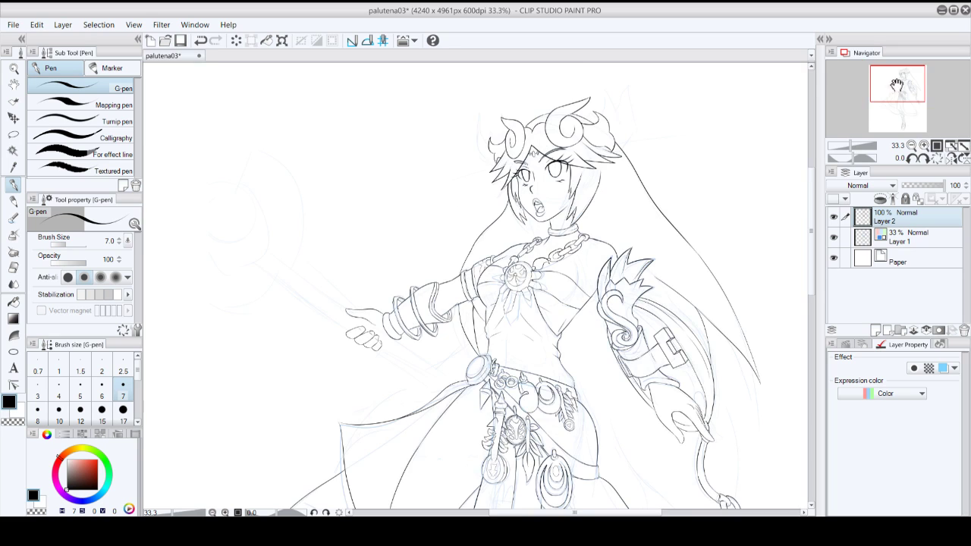
- Ink pointed hair ends below the armoured arm, with curves tapering down between its hand and the skirt
{"action": "left_click_drag", "start_coordinate": [897, 85], "coordinate": [904, 94]}
{"action": "mouse_move", "coordinate": [617, 309]}
{"action": "left_mouse_down"}
{"action": "mouse_move", "coordinate": [606, 343]}
{"action": "mouse_move", "coordinate": [566, 291]}
{"action": "left_mouse_up"}
{"action": "key", "text": "ctrl+z"}
{"action": "left_click_drag", "start_coordinate": [622, 304], "coordinate": [601, 361]}
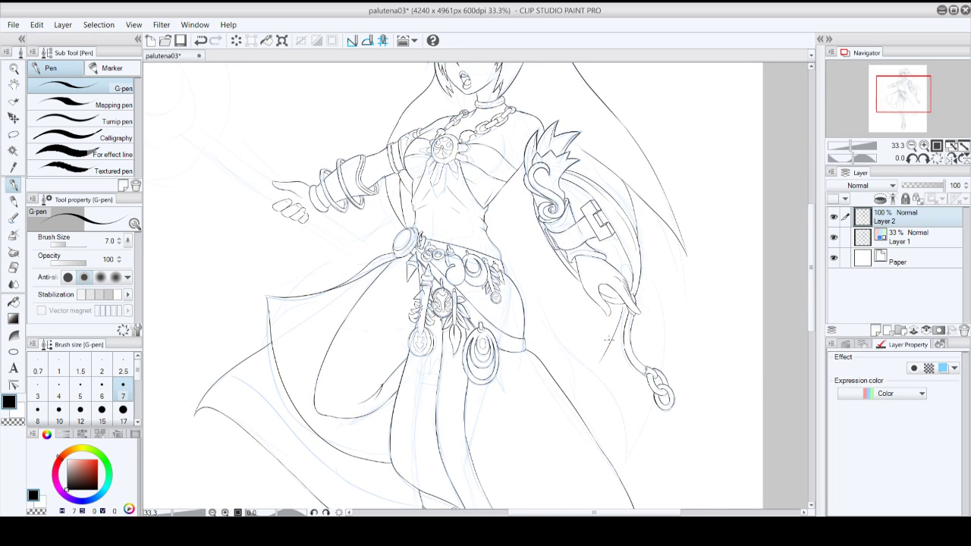
{"action": "key", "text": "ctrl+z"}
{"action": "left_click_drag", "start_coordinate": [622, 304], "coordinate": [591, 396]}
{"action": "key", "text": "ctrl+z"}
{"action": "left_click_drag", "start_coordinate": [575, 381], "coordinate": [581, 313]}
{"action": "key", "text": "ctrl+z"}
{"action": "mouse_move", "coordinate": [577, 381]}
{"action": "left_mouse_down"}
{"action": "mouse_move", "coordinate": [584, 333]}
{"action": "mouse_move", "coordinate": [575, 283]}
{"action": "mouse_move", "coordinate": [549, 358]}
{"action": "left_mouse_up"}
{"action": "key", "text": "ctrl+z"}
{"action": "left_click_drag", "start_coordinate": [578, 299], "coordinate": [547, 365]}
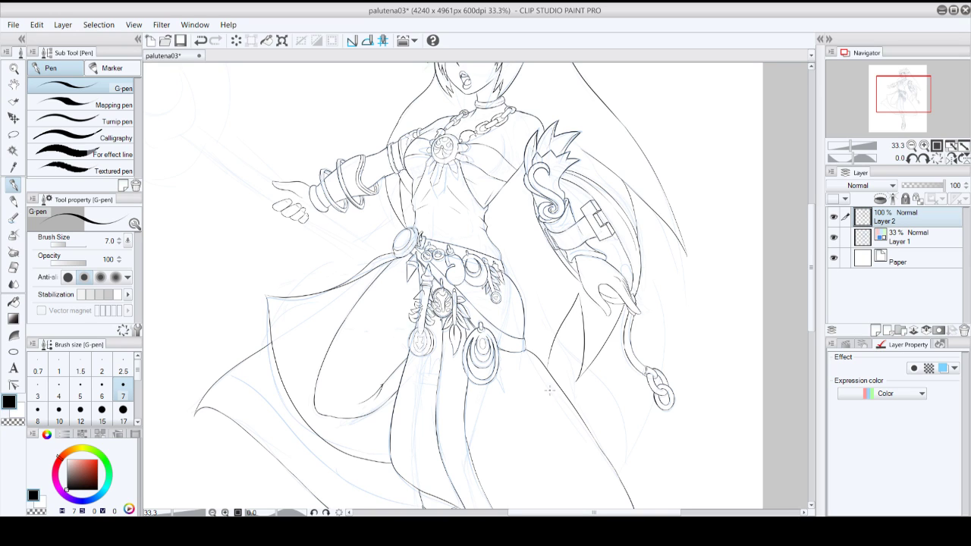
{"action": "key", "text": "ctrl+z"}
{"action": "left_click_drag", "start_coordinate": [576, 297], "coordinate": [545, 370]}
{"action": "left_click", "coordinate": [911, 146]}
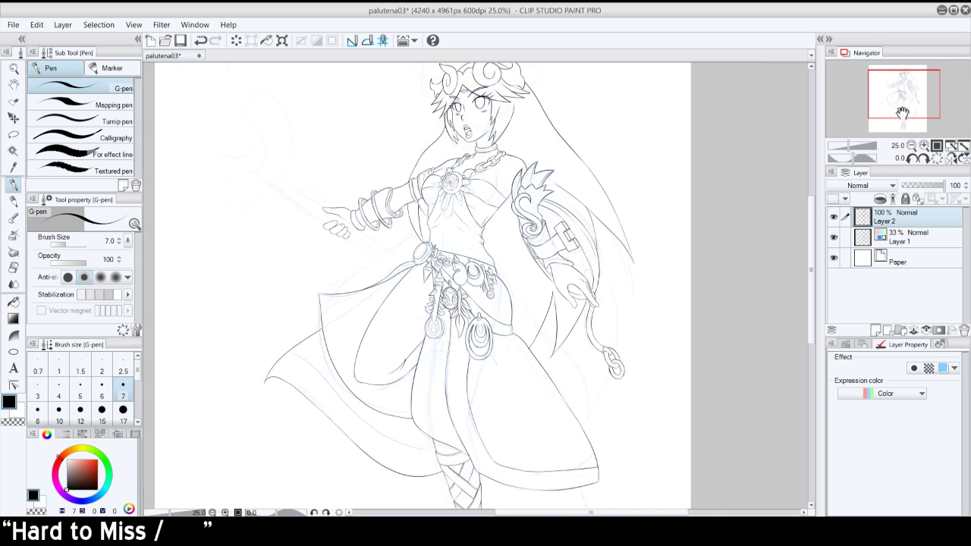
- Redraw the hair outline above the upper armband closer to the shoulder, and remove the hair strands between the arm and belt disc
{"action": "mouse_move", "coordinate": [903, 111]}
{"action": "left_mouse_down"}
{"action": "mouse_move", "coordinate": [899, 101]}
{"action": "mouse_move", "coordinate": [896, 122]}
{"action": "left_mouse_up"}
{"action": "left_click", "coordinate": [922, 144]}
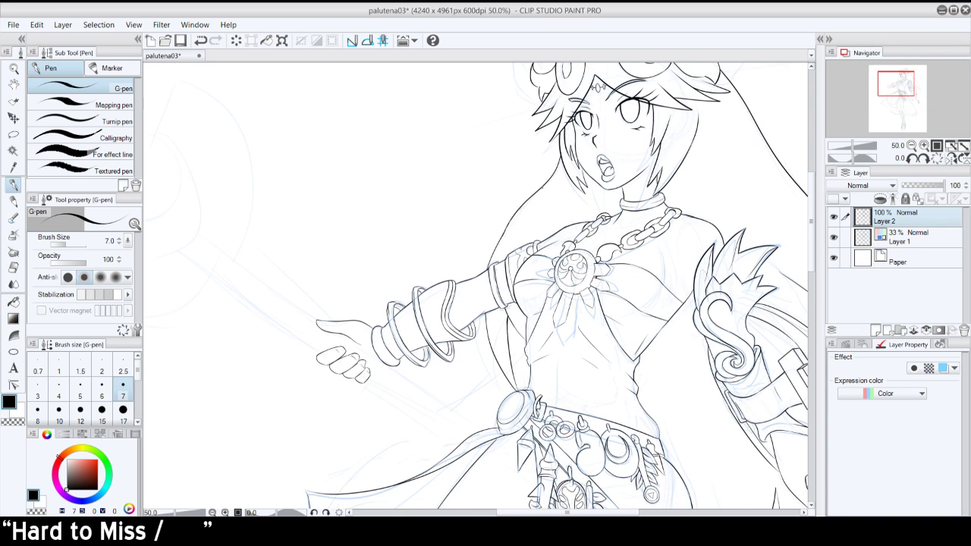
{"action": "mouse_move", "coordinate": [543, 186]}
{"action": "left_mouse_down"}
{"action": "mouse_move", "coordinate": [504, 262]}
{"action": "mouse_move", "coordinate": [512, 215]}
{"action": "mouse_move", "coordinate": [527, 200]}
{"action": "left_mouse_up"}
{"action": "key", "text": "ctrl+z"}
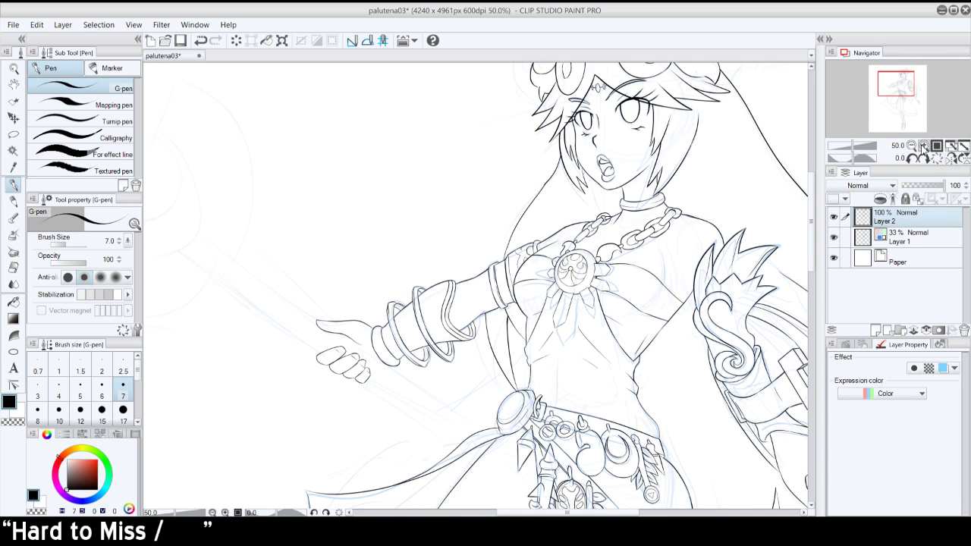
{"action": "left_click", "coordinate": [923, 146]}
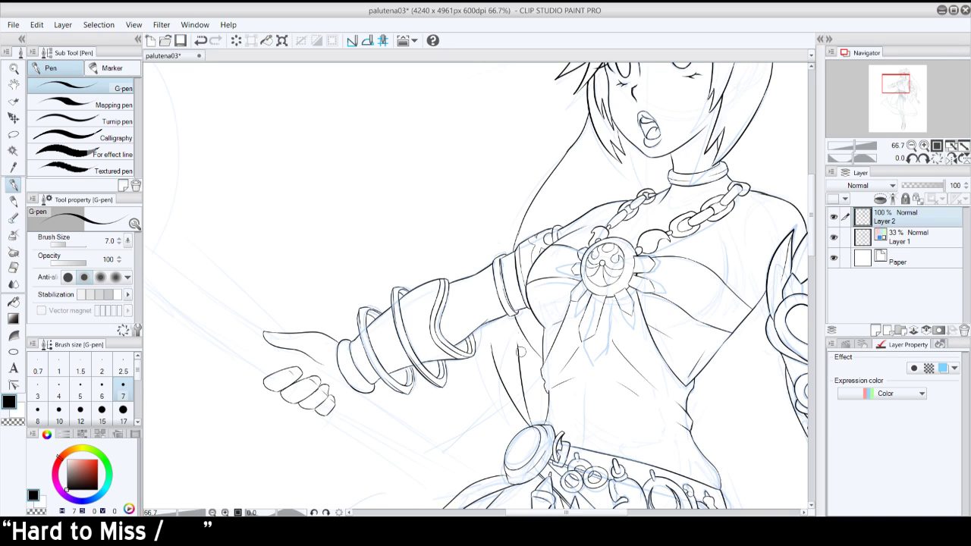
{"action": "left_click_drag", "start_coordinate": [517, 331], "coordinate": [530, 420]}
{"action": "left_click", "coordinate": [911, 144]}
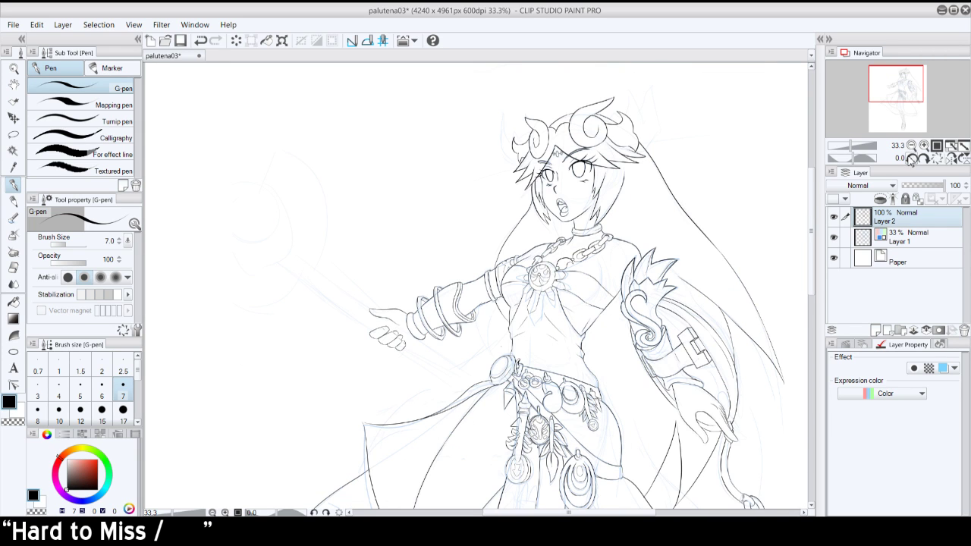
{"action": "left_click", "coordinate": [924, 145]}
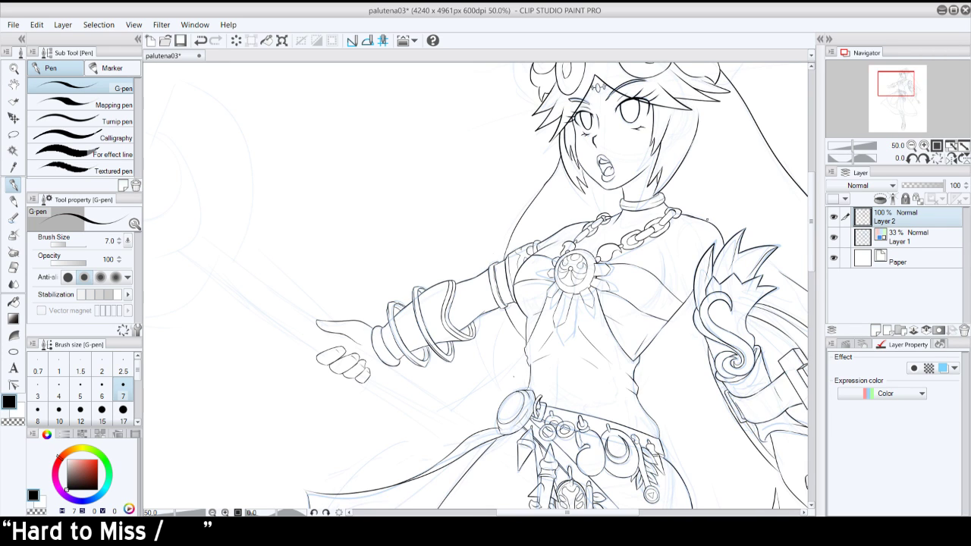
- Ink a wide hair curve from below the upper armband down behind the belt disc to the skirt edge
{"action": "left_click", "coordinate": [899, 87]}
{"action": "left_click_drag", "start_coordinate": [364, 208], "coordinate": [346, 297]}
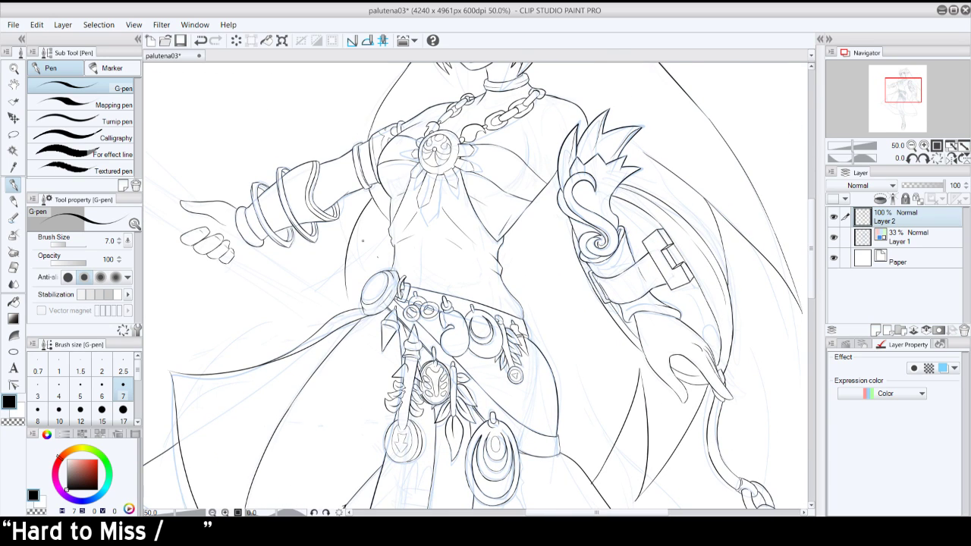
{"action": "key", "text": "ctrl+z"}
{"action": "left_click_drag", "start_coordinate": [371, 198], "coordinate": [326, 317]}
{"action": "key", "text": "ctrl+z"}
{"action": "left_click_drag", "start_coordinate": [371, 199], "coordinate": [329, 323]}
- Ink the first edge of a small pointed hair lock beside the waist, inside the wide hair curve
{"action": "left_click_drag", "start_coordinate": [389, 221], "coordinate": [374, 265]}
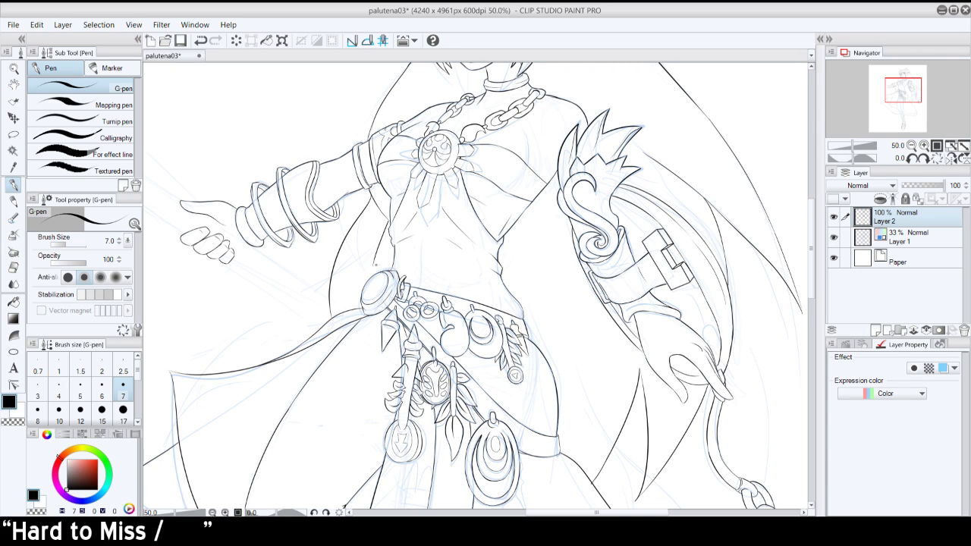
{"action": "key", "text": "ctrl+z"}
{"action": "left_click_drag", "start_coordinate": [390, 221], "coordinate": [368, 254]}
{"action": "key", "text": "ctrl+z"}
{"action": "left_click_drag", "start_coordinate": [390, 222], "coordinate": [377, 241]}
{"action": "left_click", "coordinate": [923, 145]}
{"action": "key", "text": "ctrl+z"}
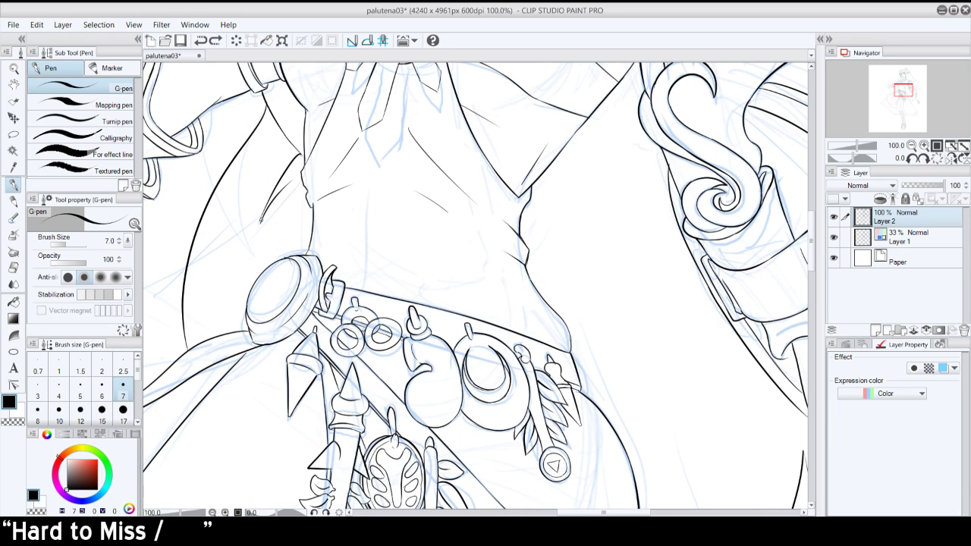
- Ink the second edge of the small hair lock beside the waist, closing it to a sharp tip and joining it to the torso
{"action": "left_click_drag", "start_coordinate": [267, 203], "coordinate": [260, 223]}
{"action": "key", "text": "ctrl+z"}
{"action": "left_click_drag", "start_coordinate": [273, 190], "coordinate": [259, 223]}
{"action": "left_click_drag", "start_coordinate": [273, 188], "coordinate": [260, 222]}
{"action": "key", "text": "ctrl+z"}
{"action": "key", "text": "ctrl+z"}
{"action": "left_click_drag", "start_coordinate": [272, 188], "coordinate": [260, 221]}
{"action": "key", "text": "ctrl+z"}
{"action": "left_click_drag", "start_coordinate": [289, 182], "coordinate": [302, 165]}
{"action": "key", "text": "ctrl+z"}
{"action": "key", "text": "ctrl+z"}
{"action": "left_click_drag", "start_coordinate": [302, 148], "coordinate": [295, 156]}
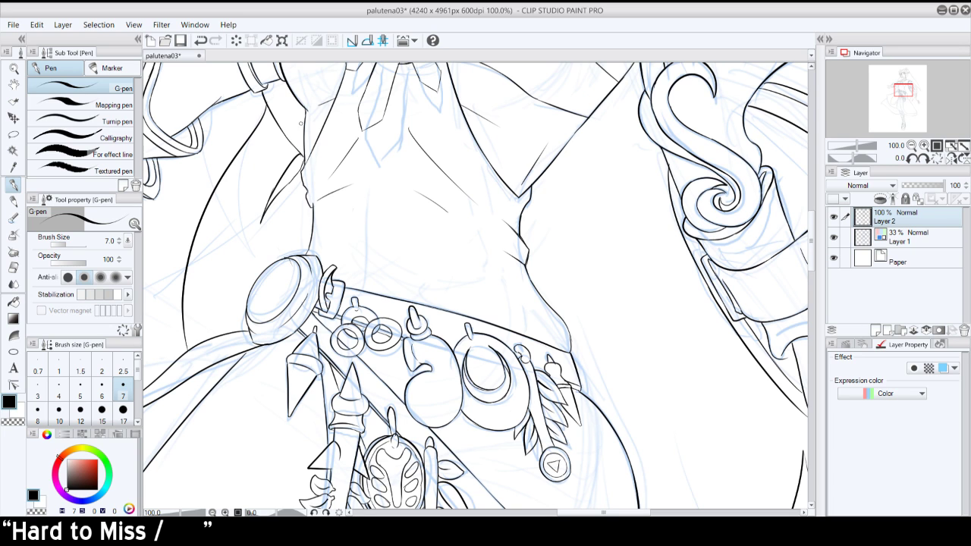
- Refine the waist hair lock's tip in a mirrored view, and restore the unflipped view
{"action": "left_click", "coordinate": [948, 157]}
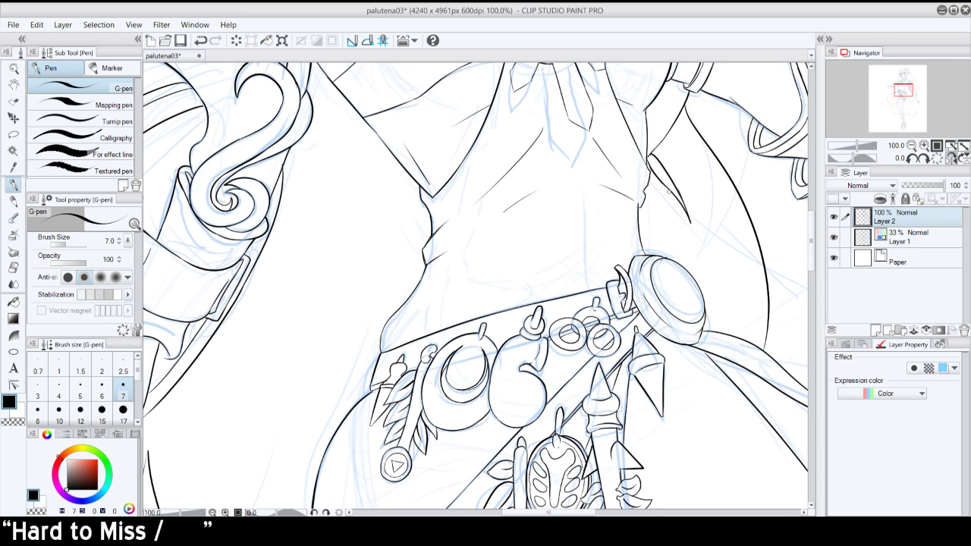
{"action": "key", "text": "ctrl+z"}
{"action": "key", "text": "ctrl+z"}
{"action": "left_click_drag", "start_coordinate": [671, 192], "coordinate": [687, 213]}
{"action": "left_click", "coordinate": [912, 145]}
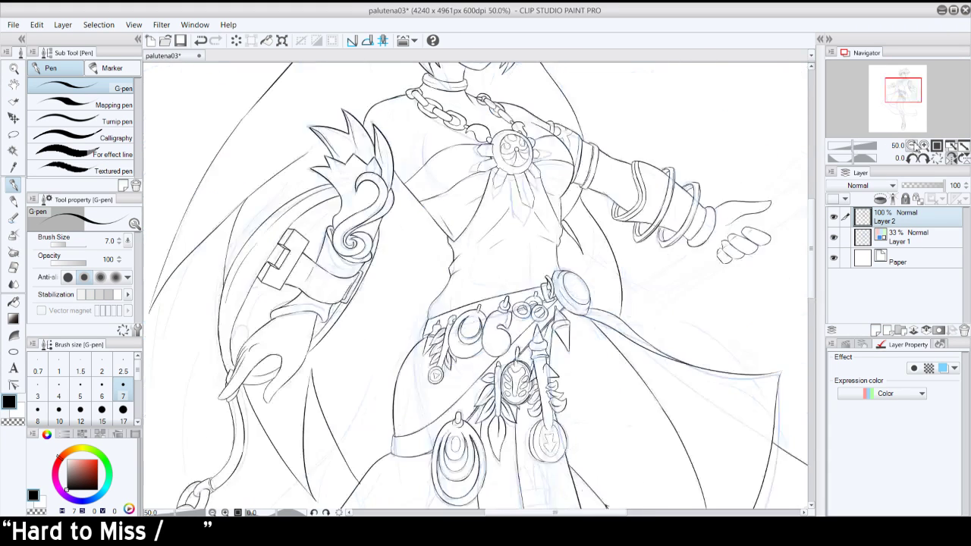
{"action": "left_click", "coordinate": [912, 145]}
{"action": "left_click", "coordinate": [952, 158]}
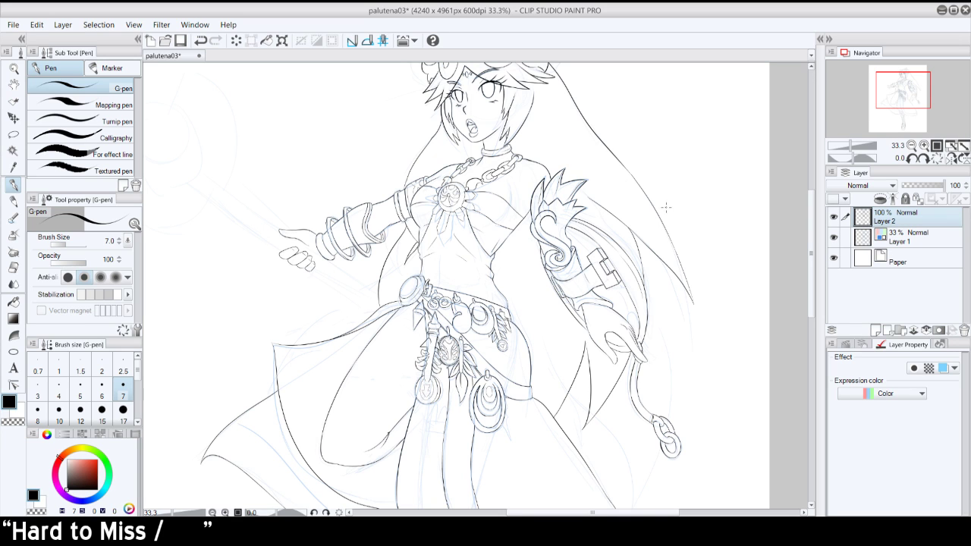
- Ink a slender, pointed hair strand between the hip and the armoured forearm, refining its upper tip
{"action": "mouse_move", "coordinate": [524, 302]}
{"action": "left_mouse_down"}
{"action": "mouse_move", "coordinate": [540, 343]}
{"action": "mouse_move", "coordinate": [520, 250]}
{"action": "left_mouse_up"}
{"action": "left_click", "coordinate": [924, 145]}
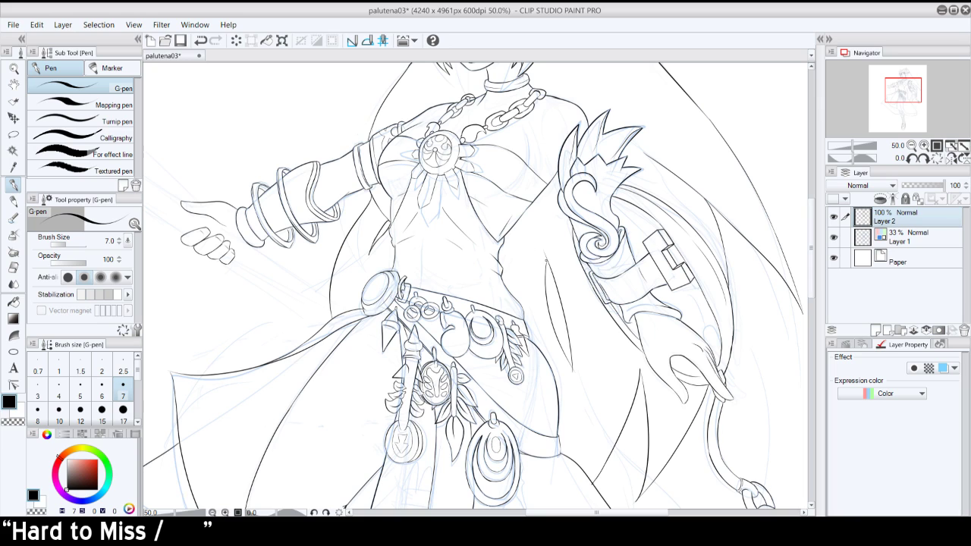
{"action": "key", "text": "ctrl+z"}
{"action": "key", "text": "ctrl+z"}
{"action": "left_click_drag", "start_coordinate": [546, 260], "coordinate": [548, 272]}
{"action": "key", "text": "ctrl+z"}
{"action": "key", "text": "ctrl+y"}
{"action": "left_click", "coordinate": [911, 145]}
{"action": "left_click", "coordinate": [911, 145]}
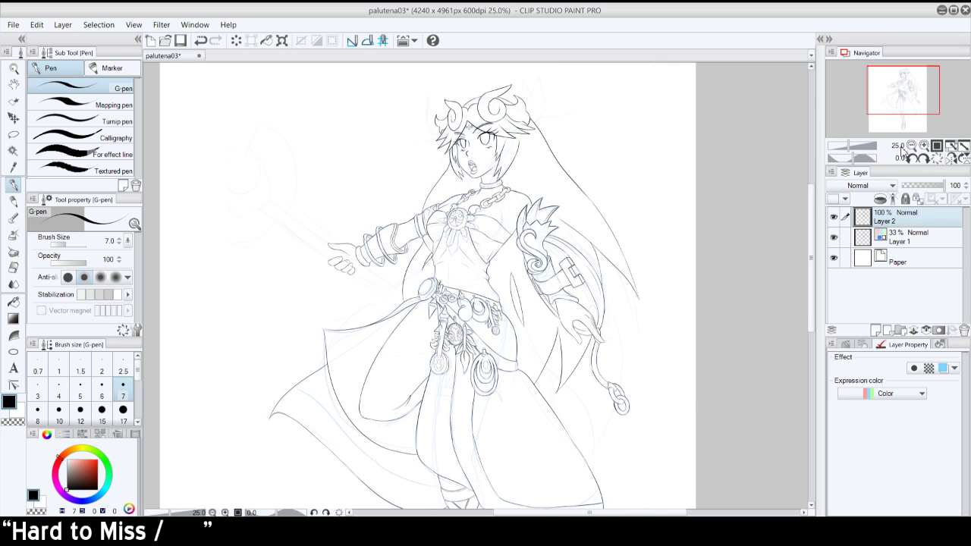
- Reshape the long hair outline beside the head into a rounded bulge and ink a narrow slit-shaped gap inside it
{"action": "left_click", "coordinate": [924, 145]}
{"action": "left_click_drag", "start_coordinate": [914, 104], "coordinate": [913, 89]}
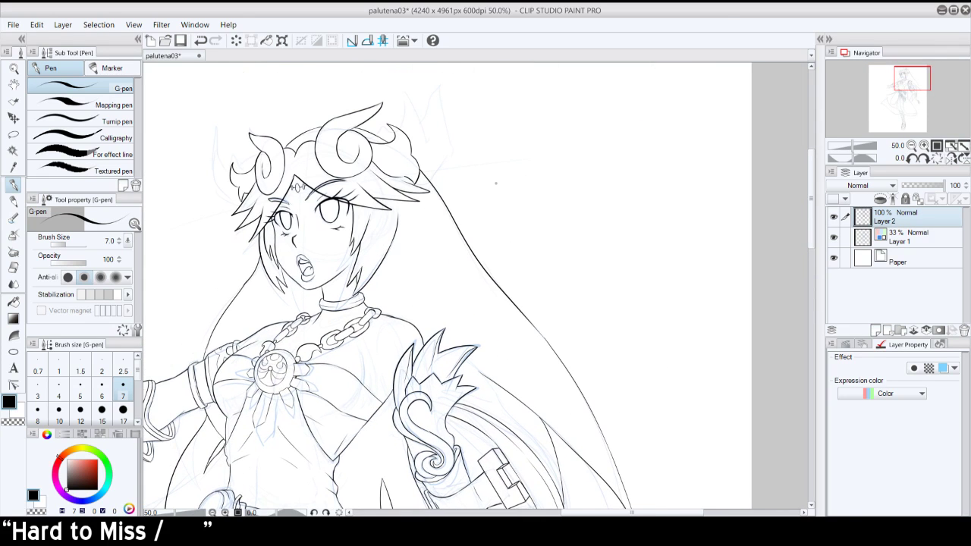
{"action": "left_click_drag", "start_coordinate": [435, 189], "coordinate": [499, 273]}
{"action": "key", "text": "ctrl+z"}
{"action": "mouse_move", "coordinate": [432, 188]}
{"action": "left_mouse_down"}
{"action": "mouse_move", "coordinate": [470, 204]}
{"action": "mouse_move", "coordinate": [498, 281]}
{"action": "left_mouse_up"}
{"action": "key", "text": "ctrl+z"}
{"action": "left_click_drag", "start_coordinate": [427, 179], "coordinate": [489, 275]}
{"action": "left_click_drag", "start_coordinate": [447, 208], "coordinate": [470, 247]}
{"action": "key", "text": "ctrl+z"}
{"action": "key", "text": "ctrl+z"}
{"action": "left_click_drag", "start_coordinate": [445, 203], "coordinate": [472, 255]}
{"action": "key", "text": "ctrl+z"}
- Clean up the join between the bulging hair outline and the head ornament in a mirrored view, and restore the unflipped view
{"action": "left_click", "coordinate": [948, 157]}
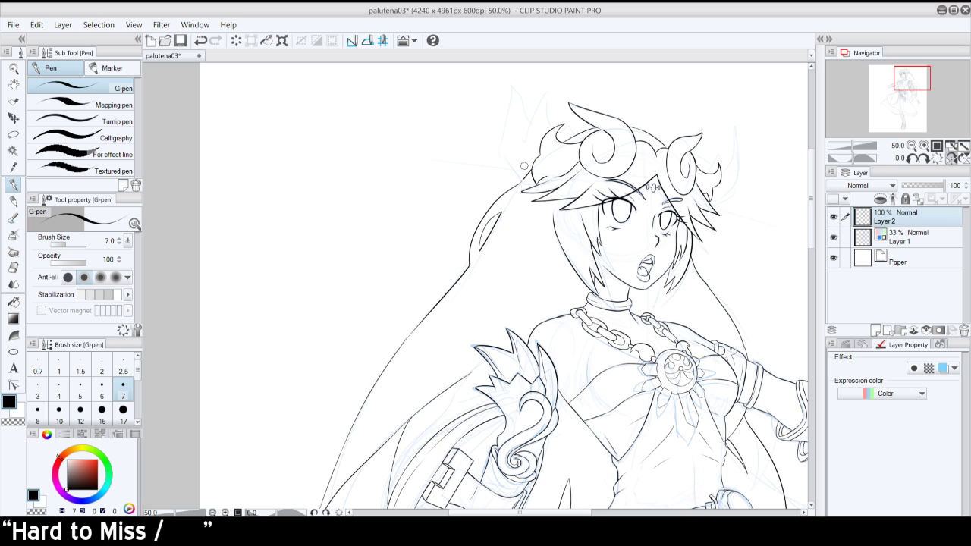
{"action": "key", "text": "ctrl+z"}
{"action": "left_click_drag", "start_coordinate": [520, 187], "coordinate": [531, 175]}
{"action": "left_click", "coordinate": [950, 159]}
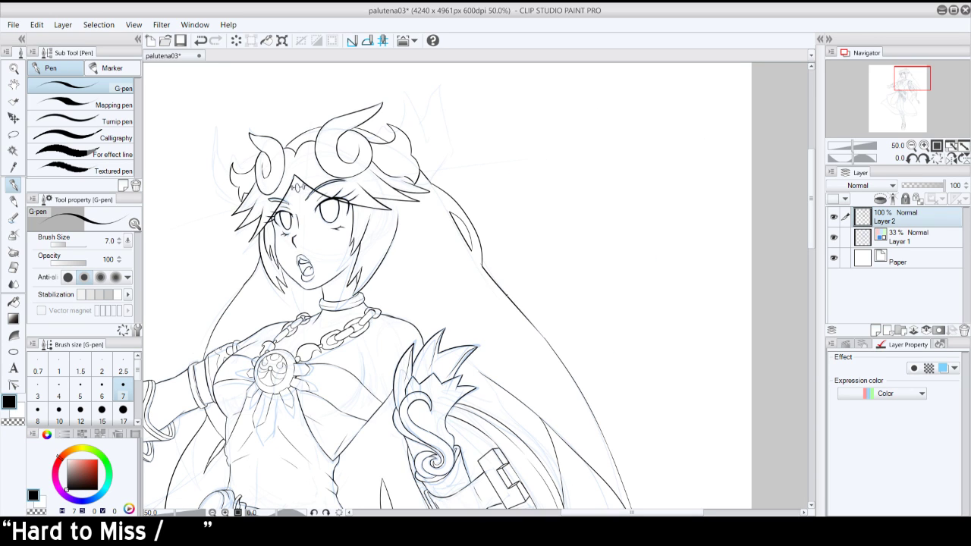
- Try to ink a small stray lock flicking outward from the long hair outline below the bulge
{"action": "left_click_drag", "start_coordinate": [507, 296], "coordinate": [547, 296]}
{"action": "key", "text": "ctrl+z"}
{"action": "left_click", "coordinate": [924, 144]}
{"action": "key", "text": "ctrl+z"}
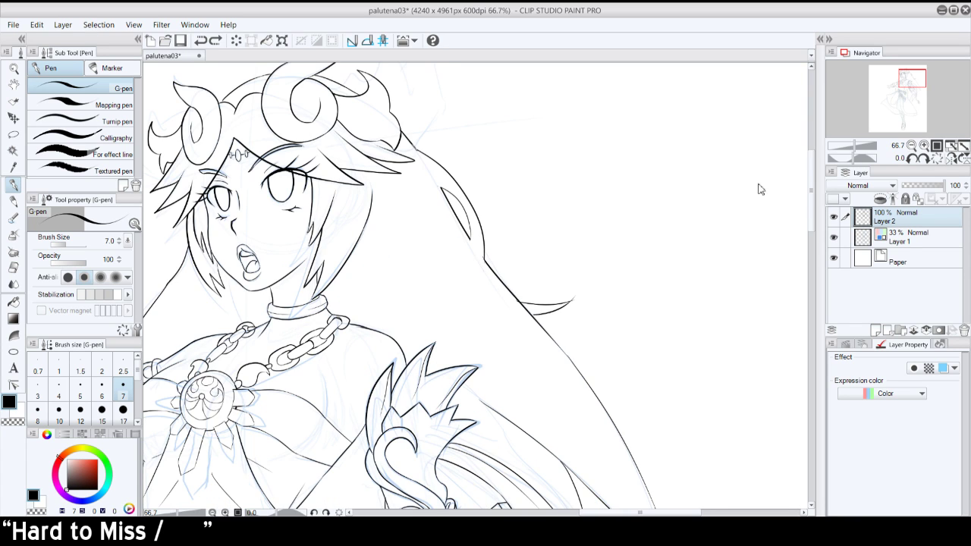
- Try to ink the outward hair flick with the canvas rotated 45 degrees, check it mirrored, and undo it
{"action": "left_click", "coordinate": [924, 159]}
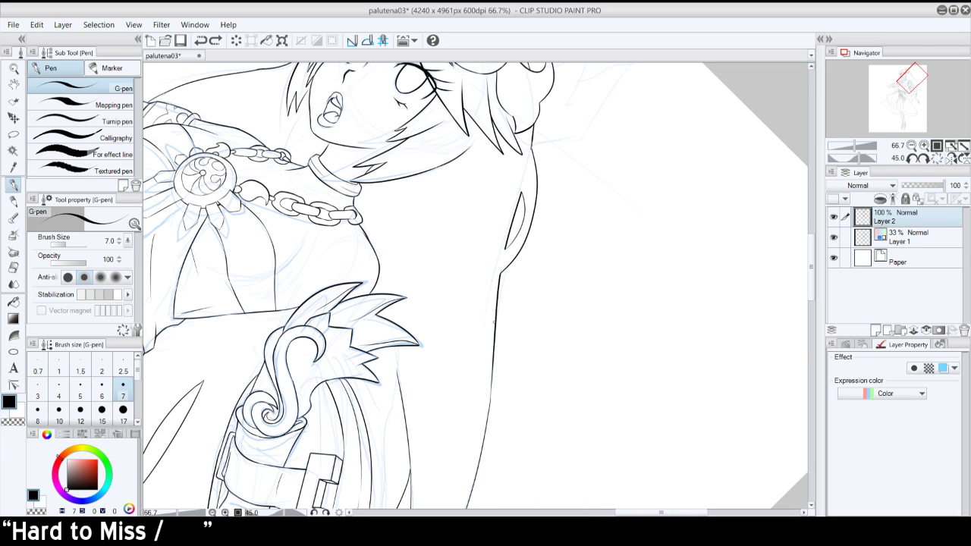
{"action": "left_click_drag", "start_coordinate": [495, 338], "coordinate": [517, 403]}
{"action": "left_click_drag", "start_coordinate": [492, 361], "coordinate": [519, 405]}
{"action": "key", "text": "ctrl+z"}
{"action": "left_click_drag", "start_coordinate": [491, 369], "coordinate": [520, 407]}
{"action": "key", "text": "ctrl+z"}
{"action": "left_click", "coordinate": [936, 158]}
{"action": "left_click", "coordinate": [911, 146]}
{"action": "left_click", "coordinate": [911, 145]}
{"action": "left_click", "coordinate": [944, 158]}
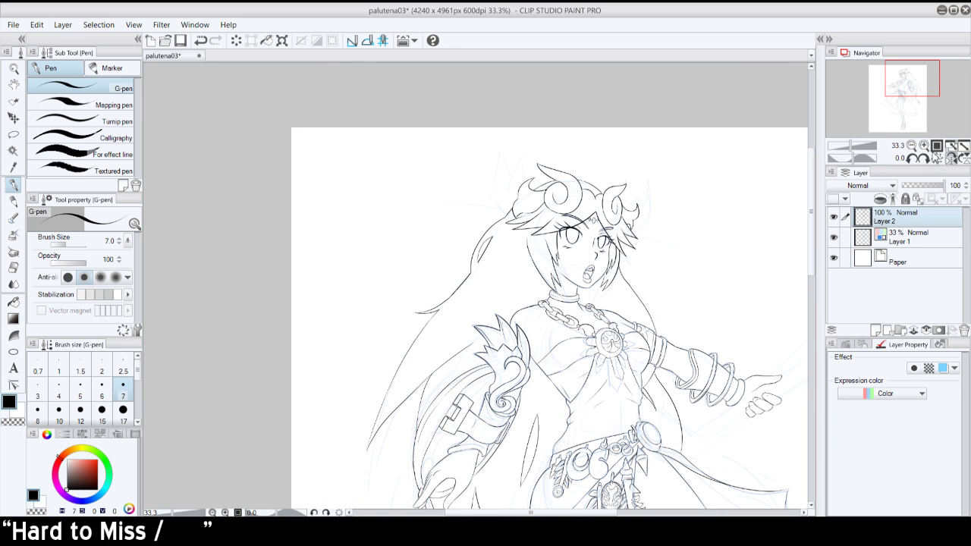
{"action": "left_click", "coordinate": [945, 158]}
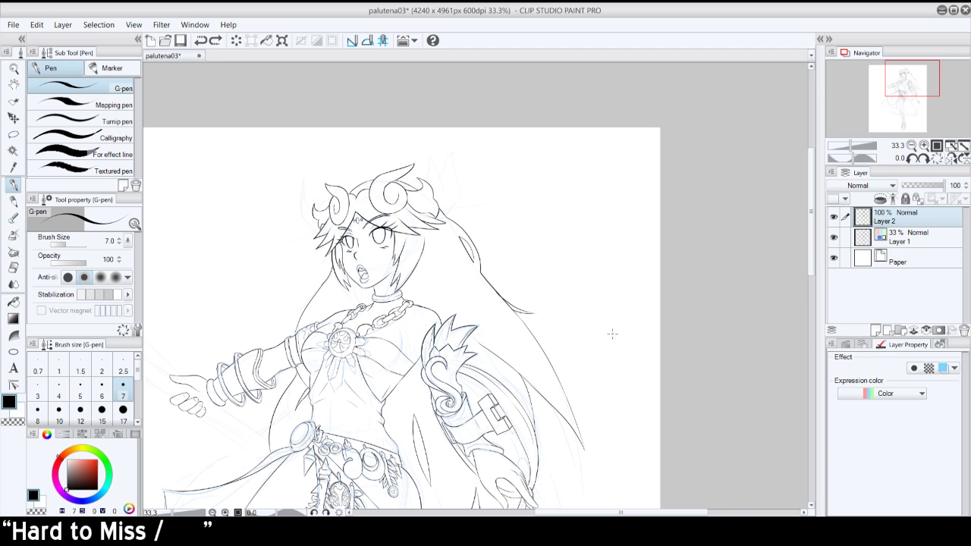
{"action": "key", "text": "ctrl+z"}
- Ink a short pointed lock flicking outward from the hair outline below the bulge, rotating the canvas 60 degrees and resetting it
{"action": "left_click_drag", "start_coordinate": [503, 299], "coordinate": [534, 292]}
{"action": "key", "text": "ctrl+z"}
{"action": "left_click", "coordinate": [924, 145]}
{"action": "key", "text": "ctrl+z"}
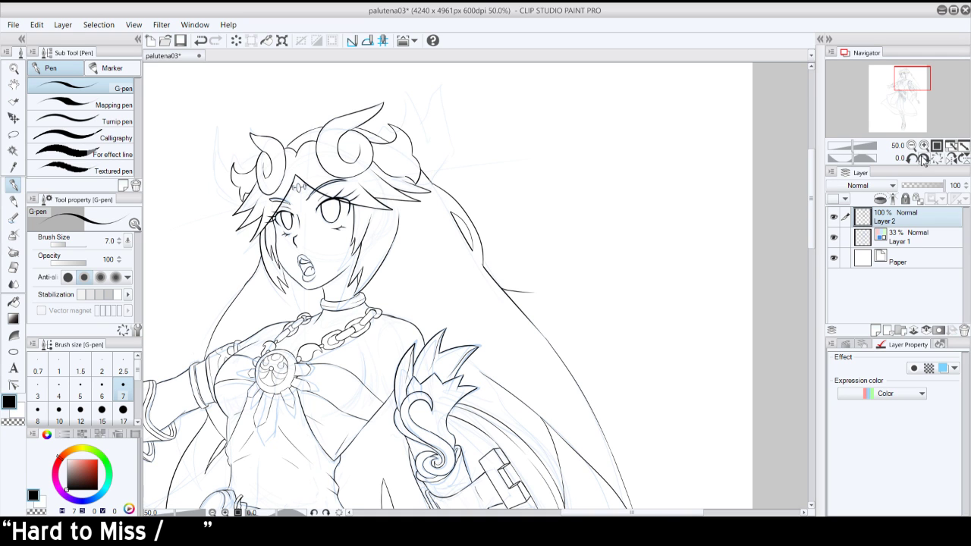
{"action": "left_click", "coordinate": [923, 158]}
{"action": "left_click", "coordinate": [924, 158]}
{"action": "left_click", "coordinate": [923, 158]}
{"action": "left_click", "coordinate": [923, 158]}
{"action": "left_click_drag", "start_coordinate": [482, 325], "coordinate": [510, 354]}
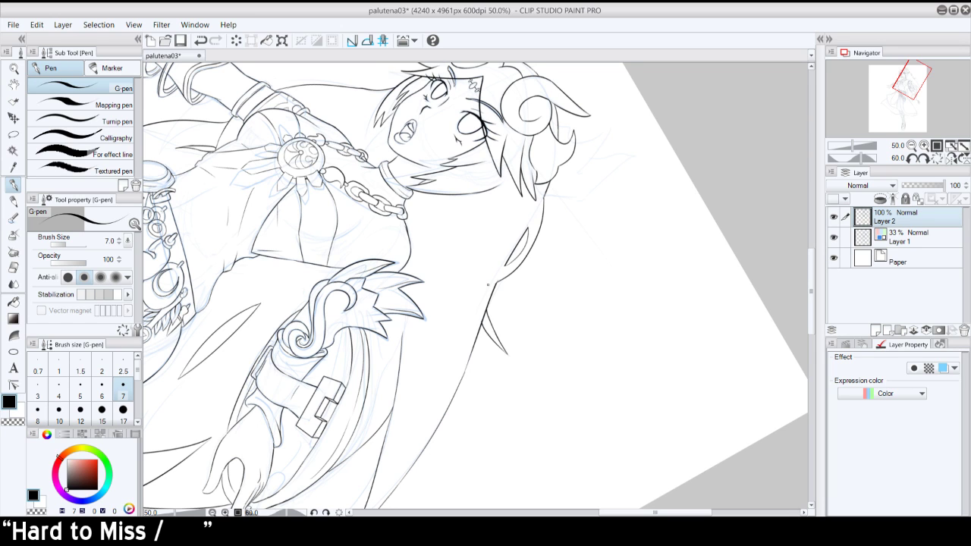
{"action": "left_click", "coordinate": [936, 158]}
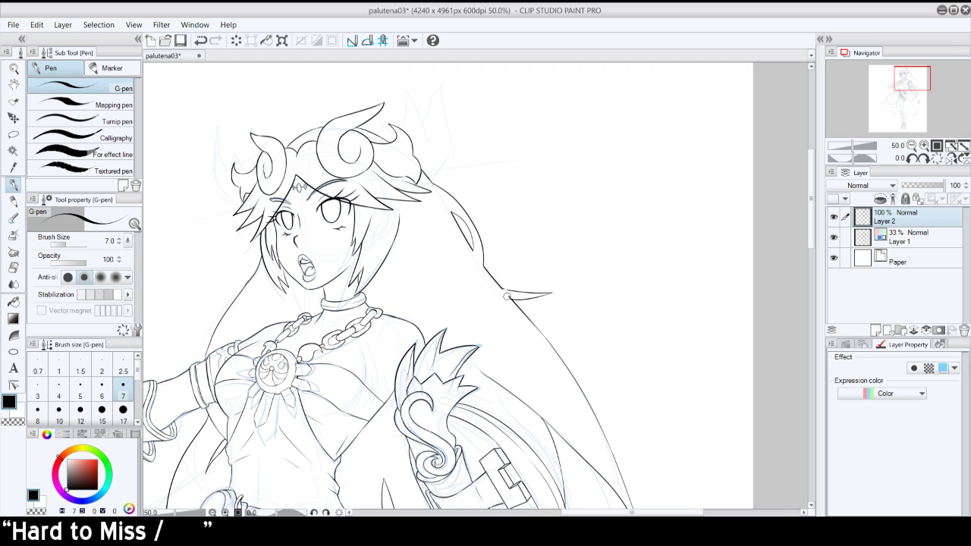
- Undo the pointed flick and try to ink a wide curved lock drooping outward from the hair outline below the bulge
{"action": "scroll", "coordinate": [514, 280], "scroll_direction": "up", "scroll_amount": 1}
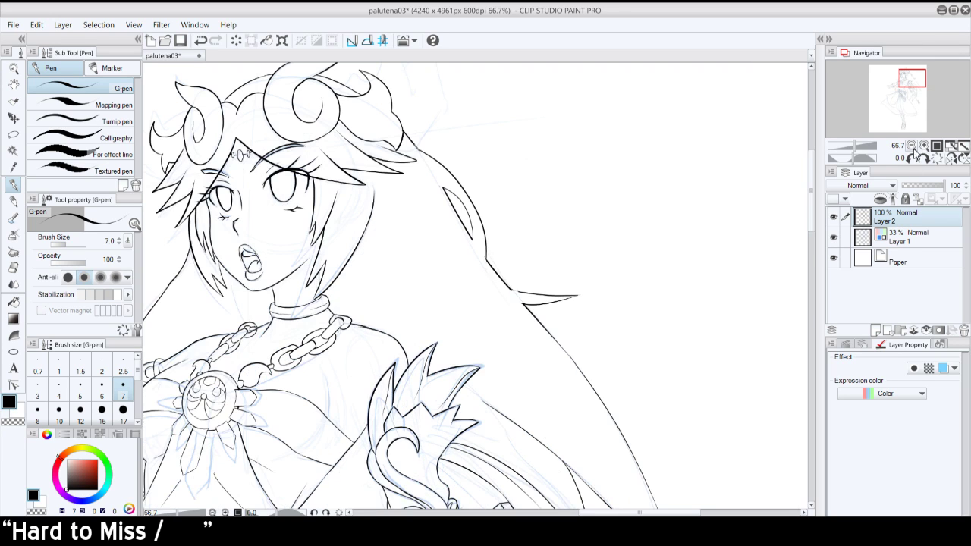
{"action": "key", "text": "ctrl+z"}
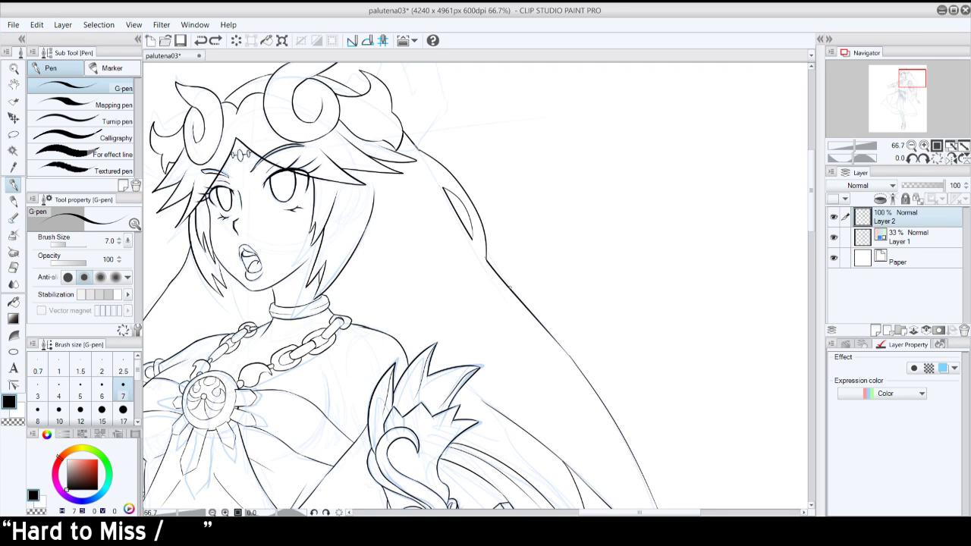
{"action": "left_click_drag", "start_coordinate": [510, 289], "coordinate": [598, 315]}
{"action": "left_click_drag", "start_coordinate": [520, 302], "coordinate": [589, 329]}
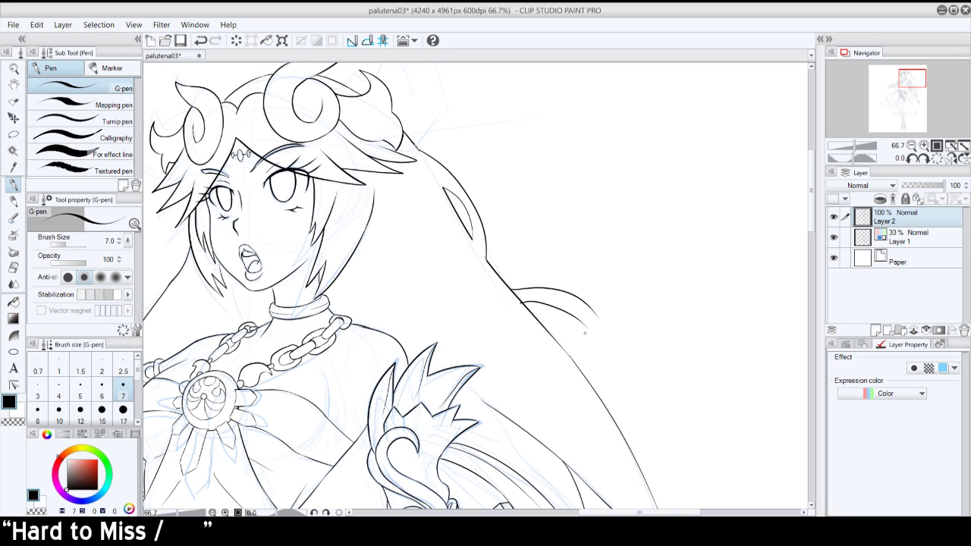
{"action": "key", "text": "ctrl+z"}
{"action": "mouse_move", "coordinate": [522, 302]}
{"action": "left_mouse_down"}
{"action": "mouse_move", "coordinate": [589, 335]}
{"action": "mouse_move", "coordinate": [596, 362]}
{"action": "left_mouse_up"}
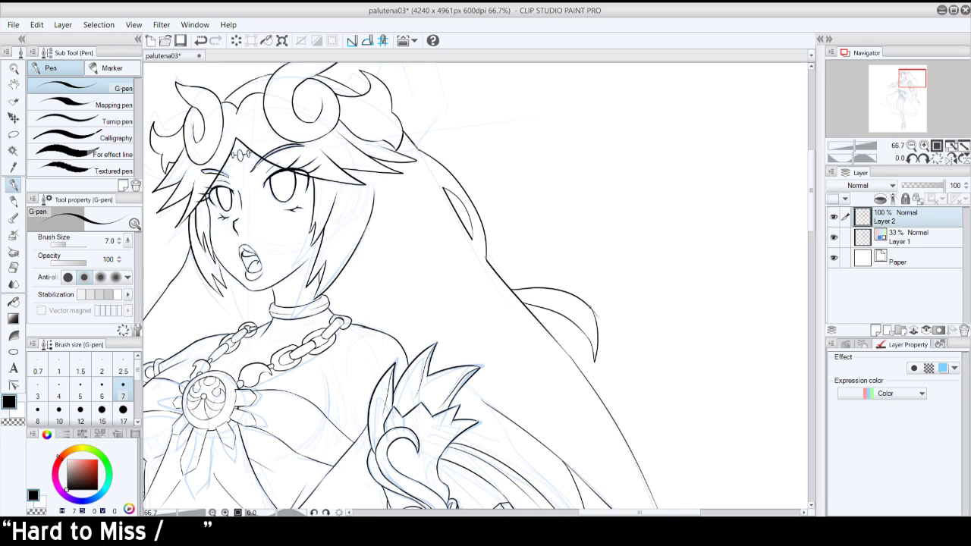
{"action": "key", "text": "ctrl+z"}
{"action": "left_click_drag", "start_coordinate": [589, 305], "coordinate": [595, 361]}
{"action": "left_click_drag", "start_coordinate": [514, 291], "coordinate": [521, 298]}
{"action": "left_click", "coordinate": [911, 146]}
{"action": "left_click", "coordinate": [911, 146]}
{"action": "left_click", "coordinate": [911, 147]}
{"action": "left_click_drag", "start_coordinate": [902, 116], "coordinate": [901, 89]}
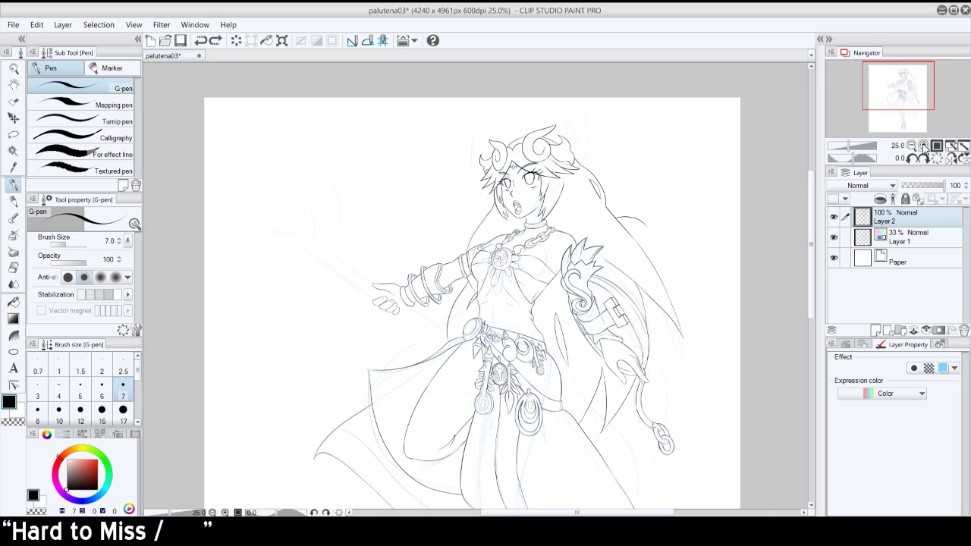
{"action": "left_click", "coordinate": [924, 145]}
{"action": "left_click", "coordinate": [924, 145]}
{"action": "left_click_drag", "start_coordinate": [902, 91], "coordinate": [915, 90]}
- Undo the drooping lock and ink a longer pointed lock hanging close along the outer hair outline below the bulge
{"action": "key", "text": "ctrl+z"}
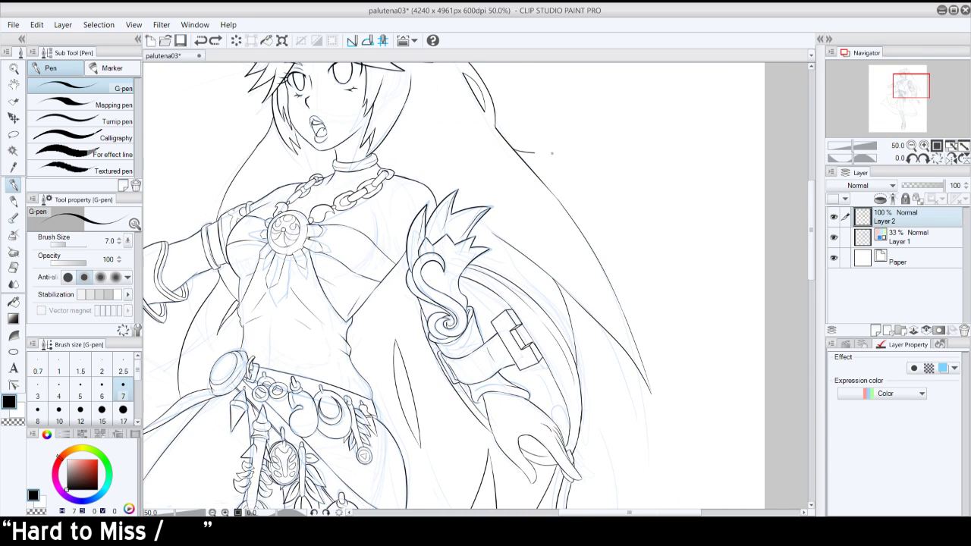
{"action": "key", "text": "ctrl+z"}
{"action": "left_click_drag", "start_coordinate": [552, 154], "coordinate": [616, 205]}
{"action": "key", "text": "ctrl+z"}
{"action": "left_click_drag", "start_coordinate": [515, 149], "coordinate": [608, 226]}
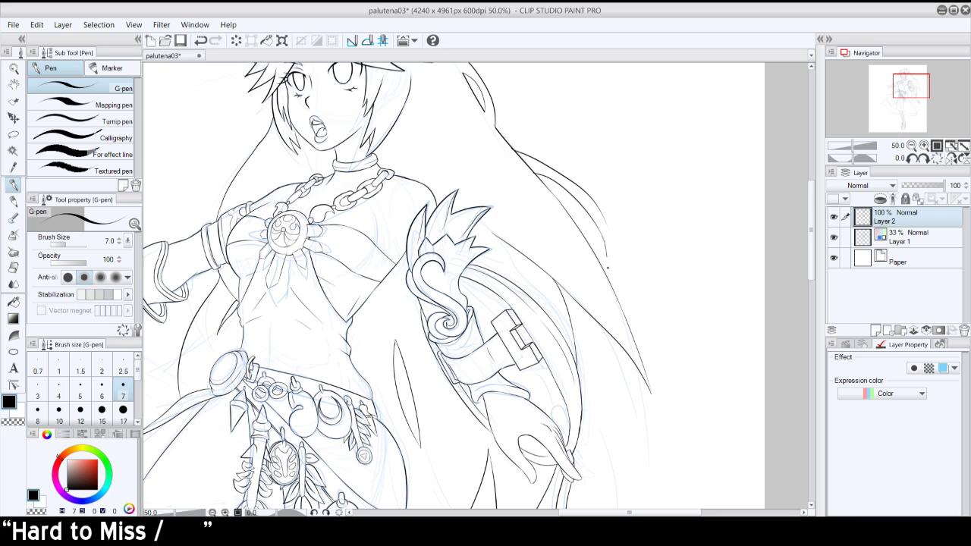
{"action": "left_click_drag", "start_coordinate": [608, 269], "coordinate": [585, 191]}
{"action": "key", "text": "ctrl+z"}
{"action": "key", "text": "ctrl+z"}
{"action": "mouse_move", "coordinate": [611, 269]}
{"action": "left_mouse_down"}
{"action": "mouse_move", "coordinate": [598, 211]}
{"action": "mouse_move", "coordinate": [604, 233]}
{"action": "mouse_move", "coordinate": [585, 192]}
{"action": "left_mouse_up"}
{"action": "key", "text": "ctrl+z"}
{"action": "mouse_move", "coordinate": [605, 242]}
{"action": "left_mouse_down"}
{"action": "mouse_move", "coordinate": [587, 194]}
{"action": "mouse_move", "coordinate": [604, 230]}
{"action": "left_mouse_up"}
{"action": "key", "text": "ctrl+z"}
- Refine the inner edge and tip of the hanging pointed lock in a mirrored view, and restore the unflipped view
{"action": "left_click", "coordinate": [952, 157]}
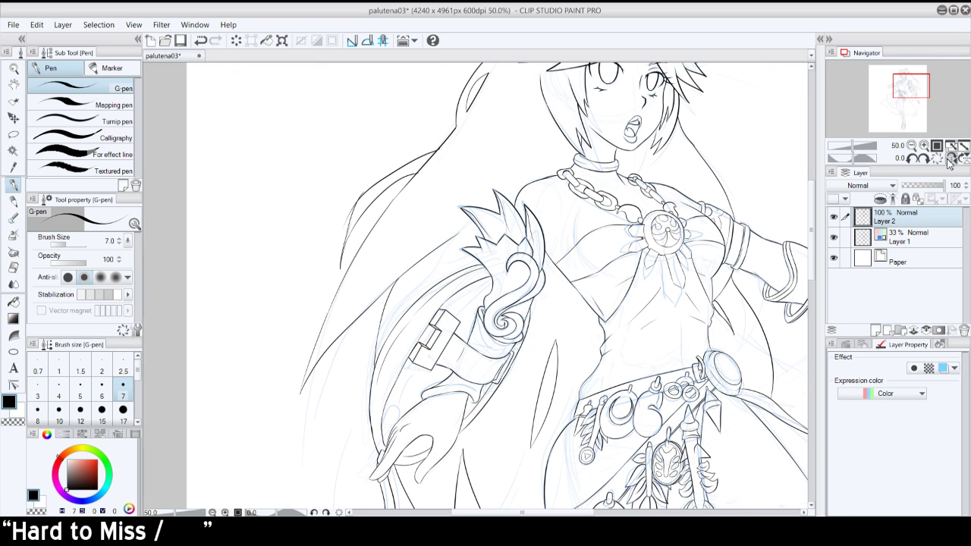
{"action": "mouse_move", "coordinate": [369, 190]}
{"action": "left_mouse_down"}
{"action": "mouse_move", "coordinate": [343, 247]}
{"action": "mouse_move", "coordinate": [408, 161]}
{"action": "left_mouse_up"}
{"action": "key", "text": "ctrl+z"}
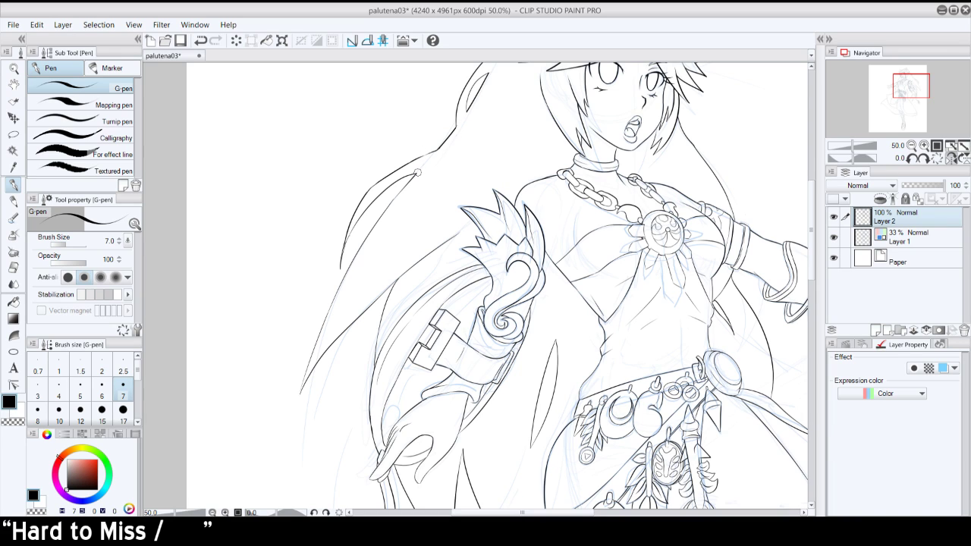
{"action": "left_click_drag", "start_coordinate": [356, 220], "coordinate": [341, 263]}
{"action": "key", "text": "ctrl+z"}
{"action": "left_click_drag", "start_coordinate": [357, 222], "coordinate": [341, 270]}
{"action": "key", "text": "ctrl+z"}
{"action": "key", "text": "ctrl+z"}
{"action": "left_click_drag", "start_coordinate": [358, 216], "coordinate": [340, 268]}
{"action": "left_click", "coordinate": [912, 146]}
{"action": "left_click", "coordinate": [912, 146]}
{"action": "left_click", "coordinate": [912, 146]}
{"action": "left_click", "coordinate": [912, 146]}
{"action": "left_click", "coordinate": [911, 146]}
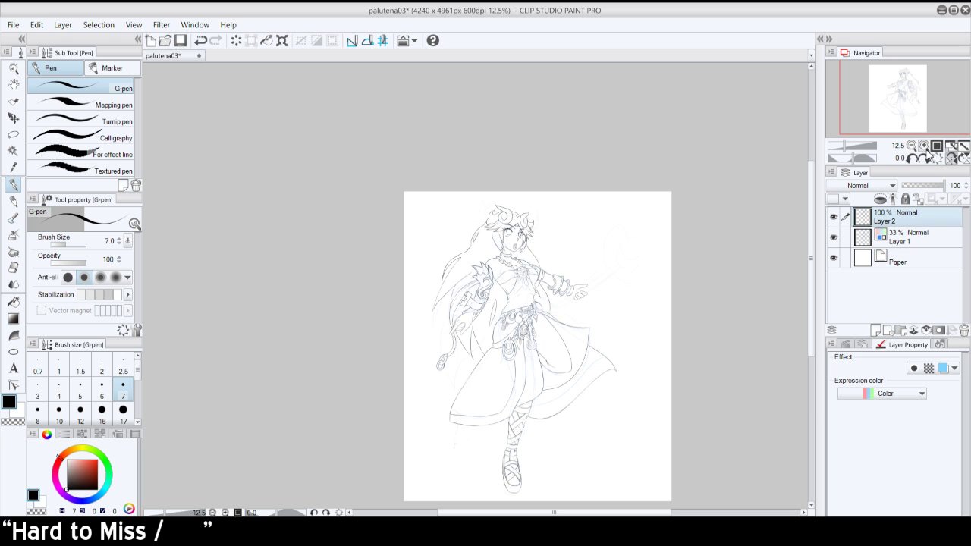
{"action": "left_click", "coordinate": [948, 159]}
- Touch up the lower end of the narrow loop inside the bulging hair outline
{"action": "left_click", "coordinate": [924, 145]}
{"action": "left_click", "coordinate": [924, 144]}
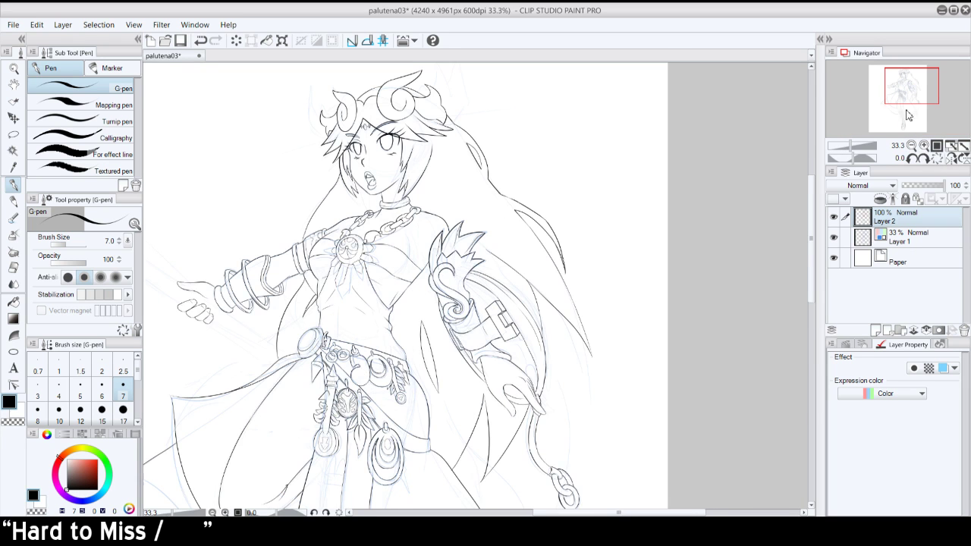
{"action": "left_click_drag", "start_coordinate": [903, 97], "coordinate": [897, 91]}
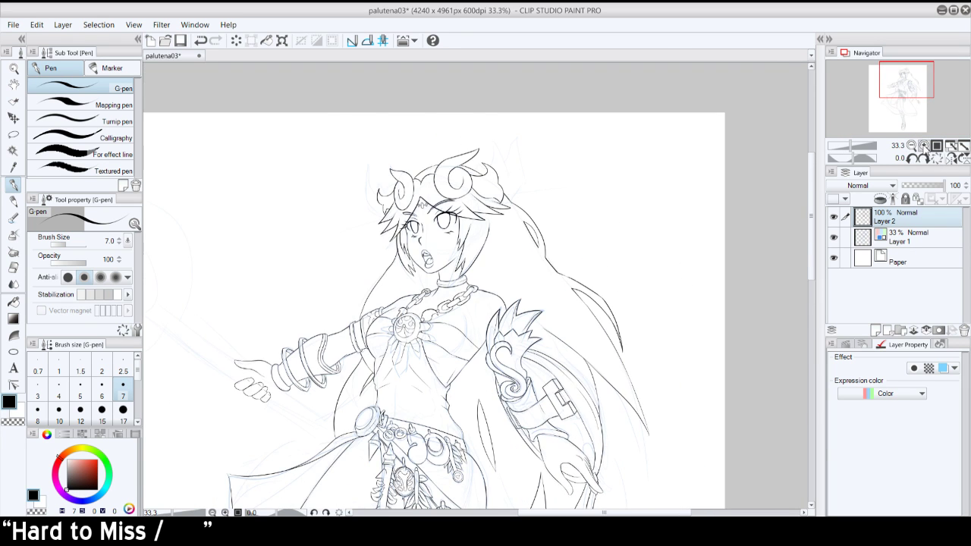
{"action": "left_click", "coordinate": [924, 144]}
{"action": "left_click", "coordinate": [924, 145]}
{"action": "left_click_drag", "start_coordinate": [572, 161], "coordinate": [602, 212]}
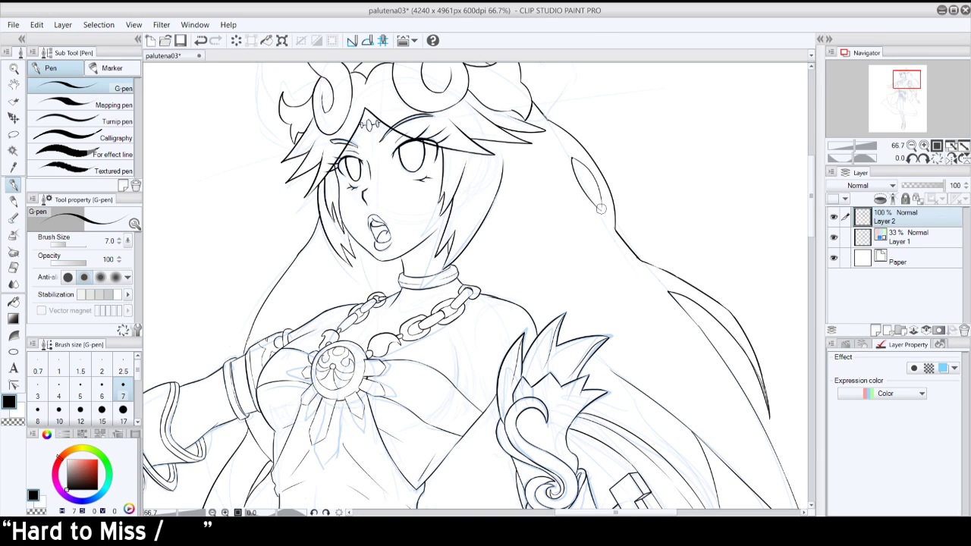
{"action": "key", "text": "ctrl+z"}
{"action": "left_click_drag", "start_coordinate": [602, 203], "coordinate": [602, 210]}
{"action": "left_click", "coordinate": [911, 145]}
{"action": "left_click", "coordinate": [911, 145]}
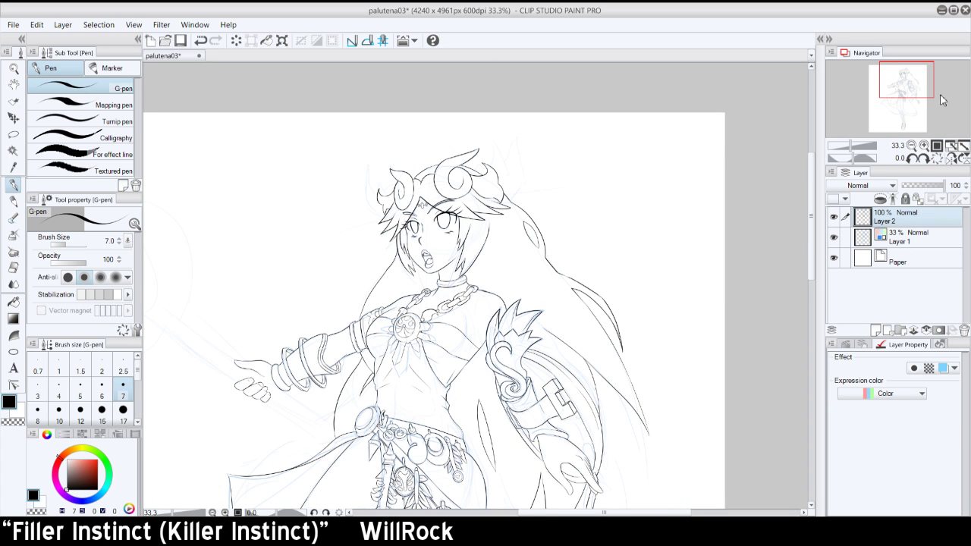
- Ink the outer hair outline bulging from below the chin-length side hair down to the outstretched arm's shoulder
{"action": "mouse_move", "coordinate": [906, 85]}
{"action": "left_mouse_down"}
{"action": "mouse_move", "coordinate": [895, 85]}
{"action": "mouse_move", "coordinate": [901, 81]}
{"action": "left_mouse_up"}
{"action": "left_click", "coordinate": [924, 145]}
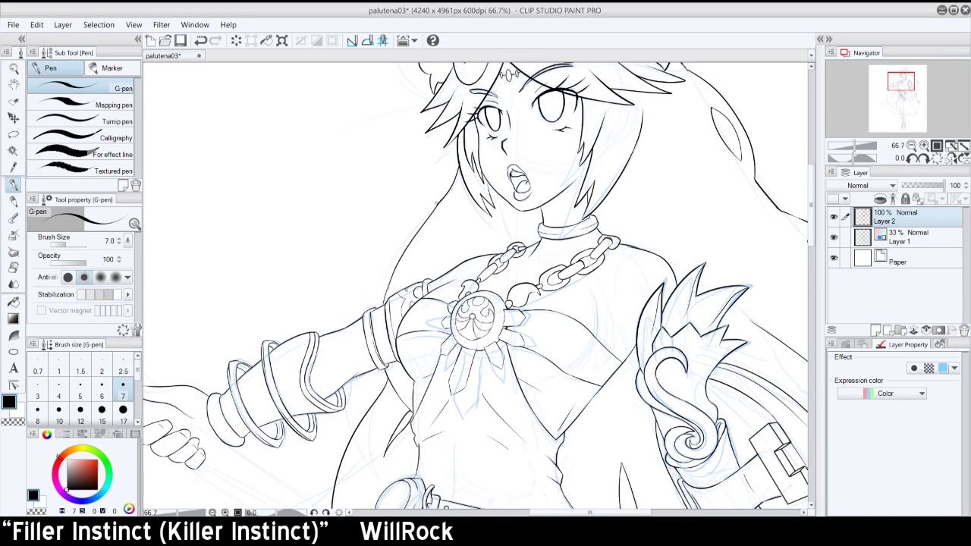
{"action": "left_click_drag", "start_coordinate": [449, 189], "coordinate": [400, 247]}
{"action": "key", "text": "ctrl+z"}
{"action": "left_click_drag", "start_coordinate": [451, 189], "coordinate": [387, 275]}
{"action": "key", "text": "ctrl+z"}
{"action": "left_click_drag", "start_coordinate": [449, 191], "coordinate": [386, 276]}
{"action": "key", "text": "ctrl+z"}
{"action": "left_click_drag", "start_coordinate": [448, 191], "coordinate": [379, 282]}
{"action": "key", "text": "ctrl+z"}
{"action": "left_click_drag", "start_coordinate": [451, 188], "coordinate": [381, 282]}
{"action": "key", "text": "ctrl+z"}
{"action": "mouse_move", "coordinate": [444, 193]}
{"action": "left_mouse_down"}
{"action": "mouse_move", "coordinate": [384, 263]}
{"action": "mouse_move", "coordinate": [394, 284]}
{"action": "mouse_move", "coordinate": [387, 245]}
{"action": "mouse_move", "coordinate": [383, 304]}
{"action": "left_mouse_up"}
{"action": "key", "text": "ctrl+z"}
- Ink a curved inner strand line within the bulging hair above the outstretched arm's shoulder
{"action": "left_click_drag", "start_coordinate": [429, 214], "coordinate": [403, 251]}
{"action": "key", "text": "ctrl+z"}
{"action": "left_click_drag", "start_coordinate": [429, 214], "coordinate": [402, 256]}
{"action": "key", "text": "ctrl+z"}
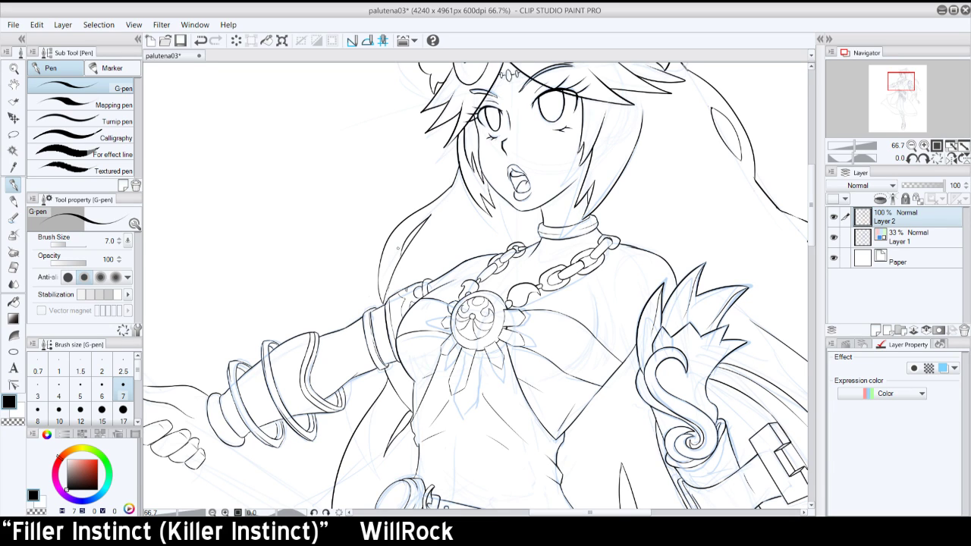
- Check the bulging hair mirrored, ink the short hair outline behind the cheek on the outstretched arm's side, and restore the unflipped view
{"action": "left_click", "coordinate": [950, 146]}
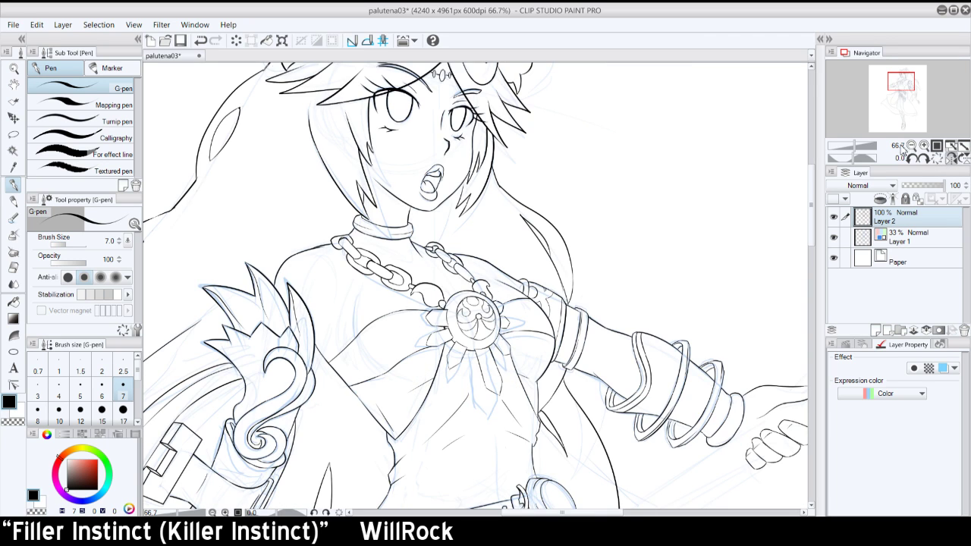
{"action": "left_click", "coordinate": [911, 146]}
{"action": "left_click", "coordinate": [912, 146]}
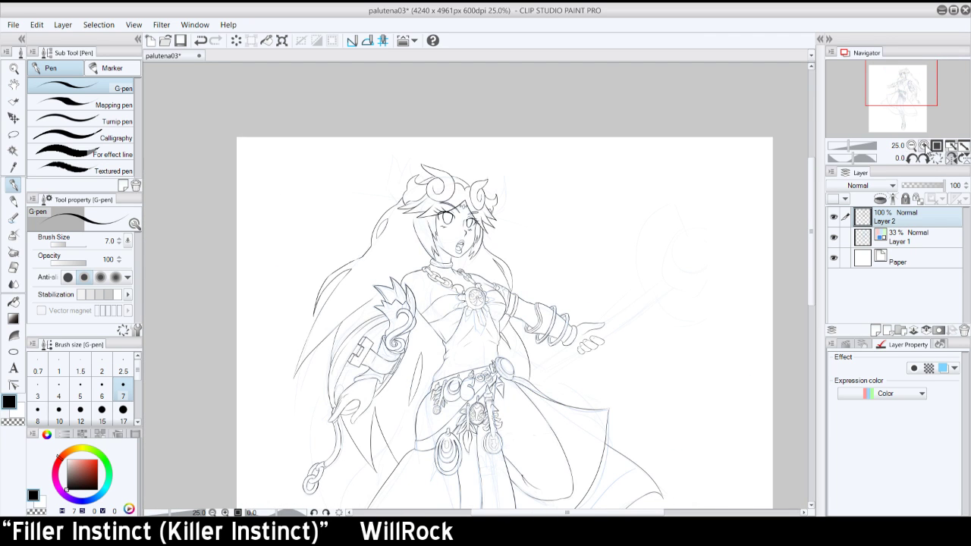
{"action": "left_click", "coordinate": [924, 145]}
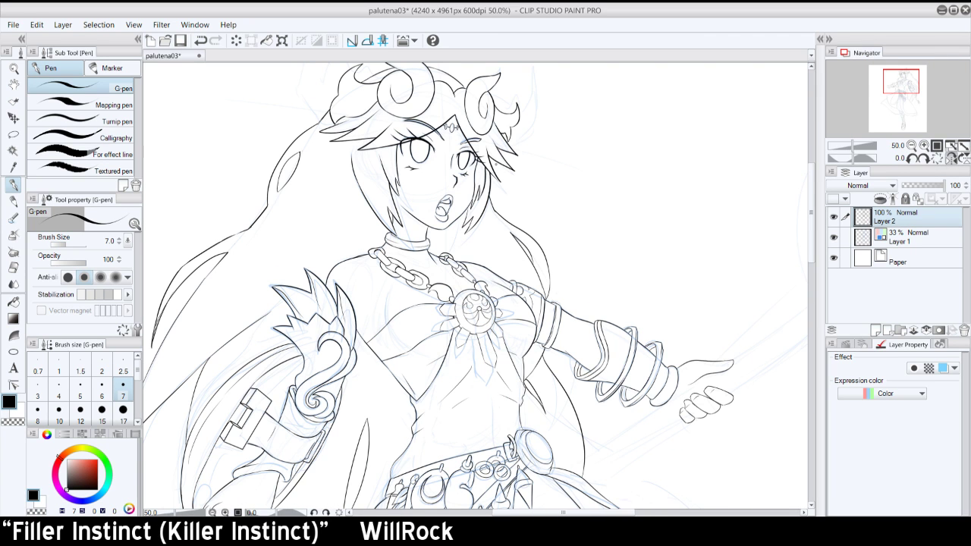
{"action": "mouse_move", "coordinate": [497, 162]}
{"action": "left_mouse_down"}
{"action": "mouse_move", "coordinate": [499, 211]}
{"action": "mouse_move", "coordinate": [494, 197]}
{"action": "left_mouse_up"}
{"action": "key", "text": "ctrl+z"}
{"action": "key", "text": "ctrl+z"}
{"action": "key", "text": "ctrl+z"}
{"action": "key", "text": "ctrl+z"}
{"action": "left_click", "coordinate": [948, 157]}
- Try to clean up the join between the short outline behind the cheek and the bulging hair above the shoulder
{"action": "left_click", "coordinate": [924, 145]}
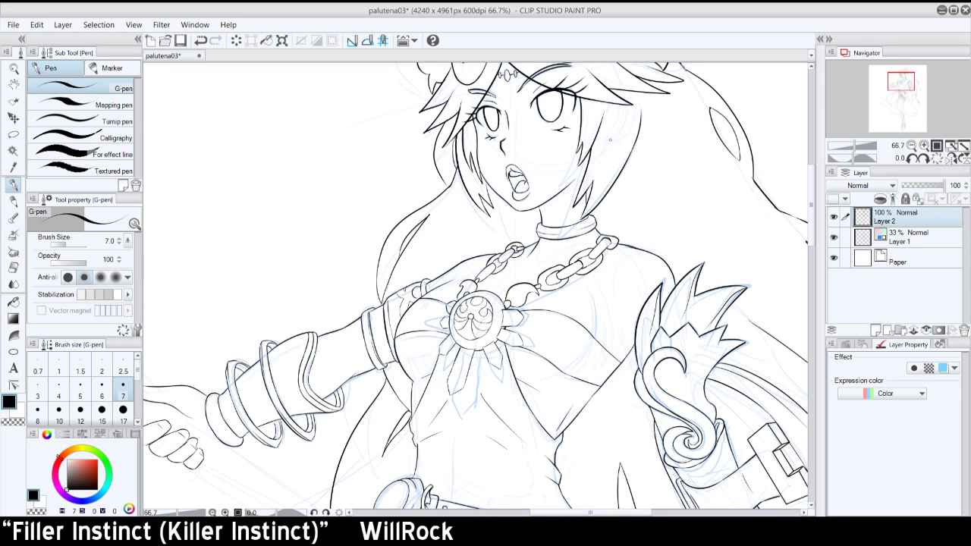
{"action": "mouse_move", "coordinate": [451, 186]}
{"action": "left_mouse_down"}
{"action": "mouse_move", "coordinate": [450, 157]}
{"action": "mouse_move", "coordinate": [450, 187]}
{"action": "left_mouse_up"}
{"action": "key", "text": "ctrl+z"}
{"action": "key", "text": "ctrl+z"}
{"action": "left_click", "coordinate": [912, 145]}
{"action": "left_click", "coordinate": [912, 145]}
{"action": "left_click", "coordinate": [912, 145]}
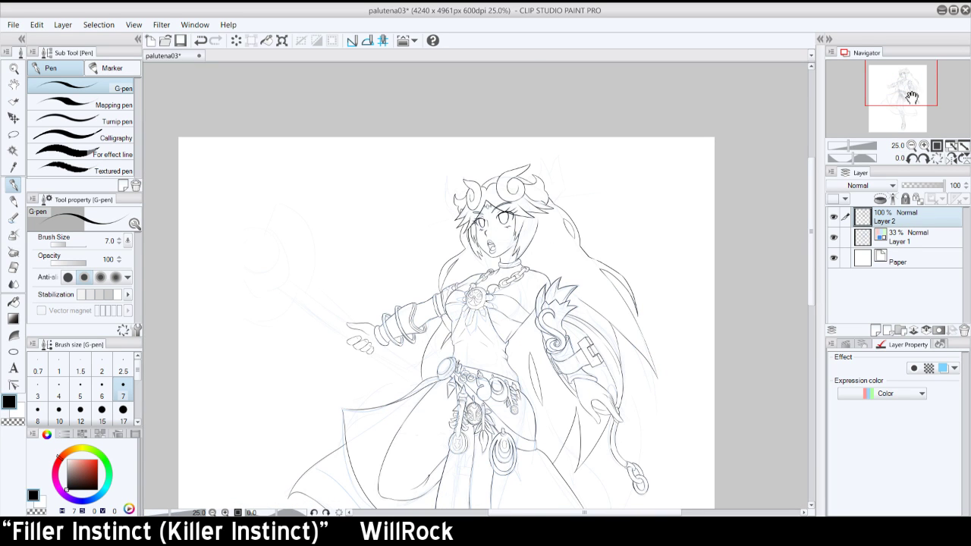
- Try to ink a pointed hair lock curving down and inward beside the lowered arm, with an inner and an outer edge
{"action": "mouse_move", "coordinate": [911, 98]}
{"action": "left_mouse_down"}
{"action": "mouse_move", "coordinate": [916, 106]}
{"action": "mouse_move", "coordinate": [916, 93]}
{"action": "left_mouse_up"}
{"action": "left_click", "coordinate": [924, 146]}
{"action": "left_click", "coordinate": [924, 146]}
{"action": "left_click_drag", "start_coordinate": [520, 264], "coordinate": [496, 314]}
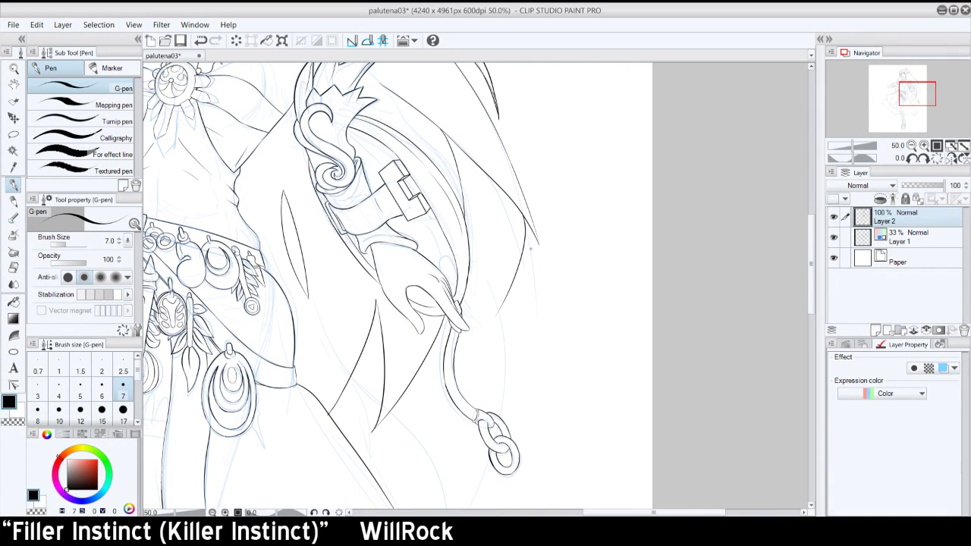
{"action": "left_click_drag", "start_coordinate": [533, 263], "coordinate": [491, 316]}
{"action": "key", "text": "ctrl+z"}
{"action": "key", "text": "ctrl+z"}
{"action": "left_click_drag", "start_coordinate": [506, 194], "coordinate": [503, 314]}
{"action": "left_click_drag", "start_coordinate": [529, 203], "coordinate": [503, 311]}
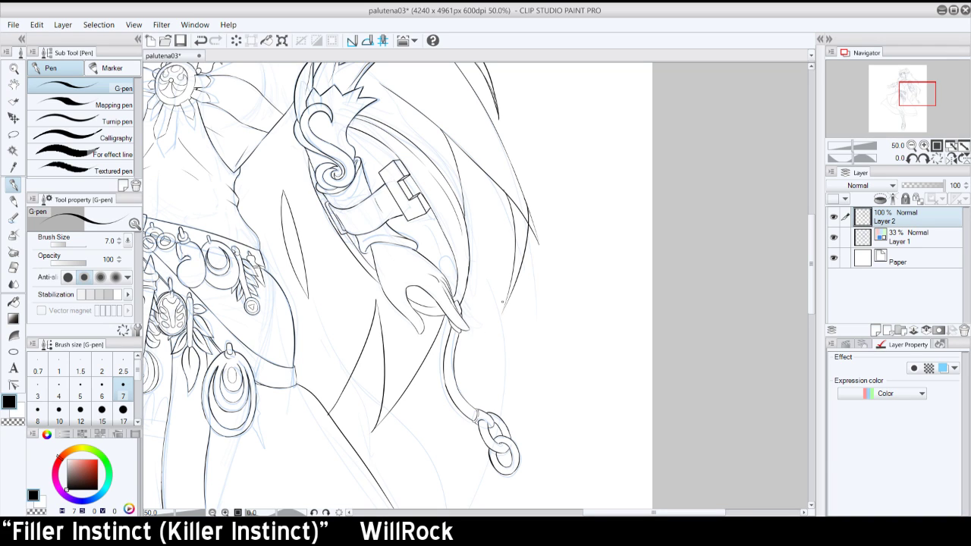
- Compare the pointed lock with and without its last tip stroke, and trim the old outline sticking out past it
{"action": "left_click_drag", "start_coordinate": [518, 276], "coordinate": [501, 314]}
{"action": "key", "text": "ctrl+z"}
{"action": "key", "text": "ctrl+y"}
{"action": "key", "text": "ctrl+z"}
{"action": "key", "text": "ctrl+y"}
{"action": "key", "text": "ctrl+z"}
{"action": "key", "text": "ctrl+y"}
{"action": "key", "text": "ctrl+z"}
{"action": "key", "text": "ctrl+y"}
{"action": "left_click_drag", "start_coordinate": [532, 228], "coordinate": [531, 224]}
- Try to redraw the short curve joining the pointed lock's upper edge to the hair strand beside the lowered arm
{"action": "left_click", "coordinate": [912, 145]}
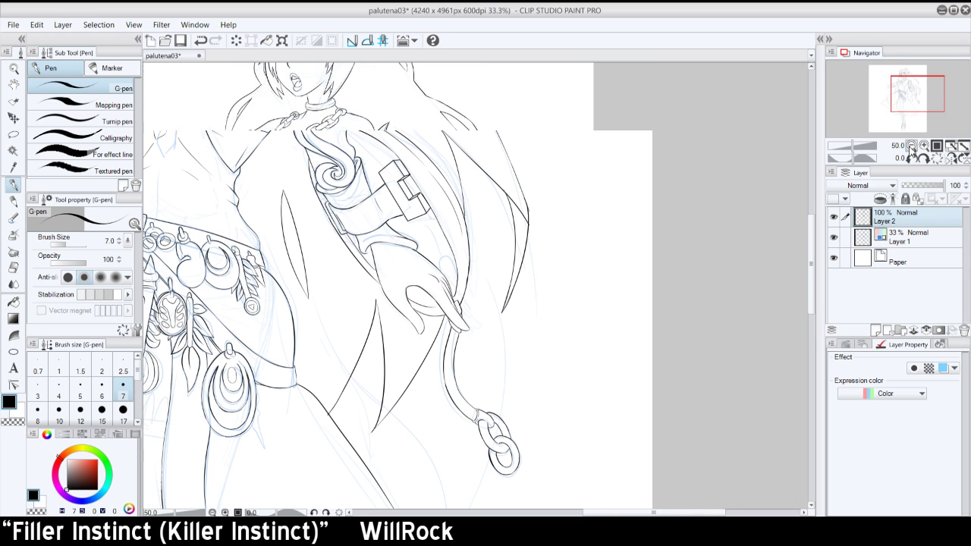
{"action": "left_click", "coordinate": [912, 145]}
{"action": "left_click", "coordinate": [924, 147]}
{"action": "left_click", "coordinate": [924, 146]}
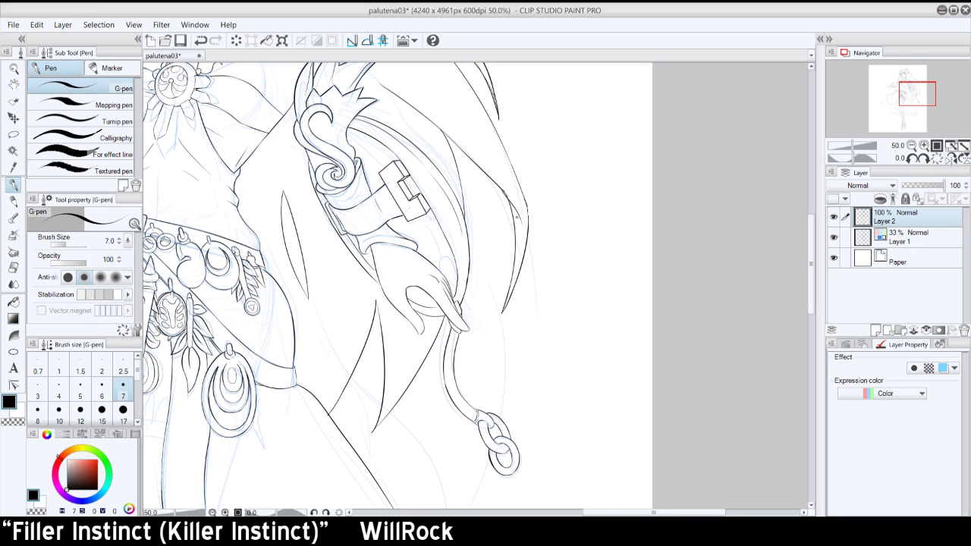
{"action": "key", "text": "ctrl+z"}
{"action": "left_click_drag", "start_coordinate": [504, 191], "coordinate": [522, 228]}
{"action": "key", "text": "ctrl+z"}
{"action": "left_click_drag", "start_coordinate": [502, 188], "coordinate": [521, 213]}
{"action": "left_click", "coordinate": [912, 146]}
{"action": "left_click", "coordinate": [913, 147]}
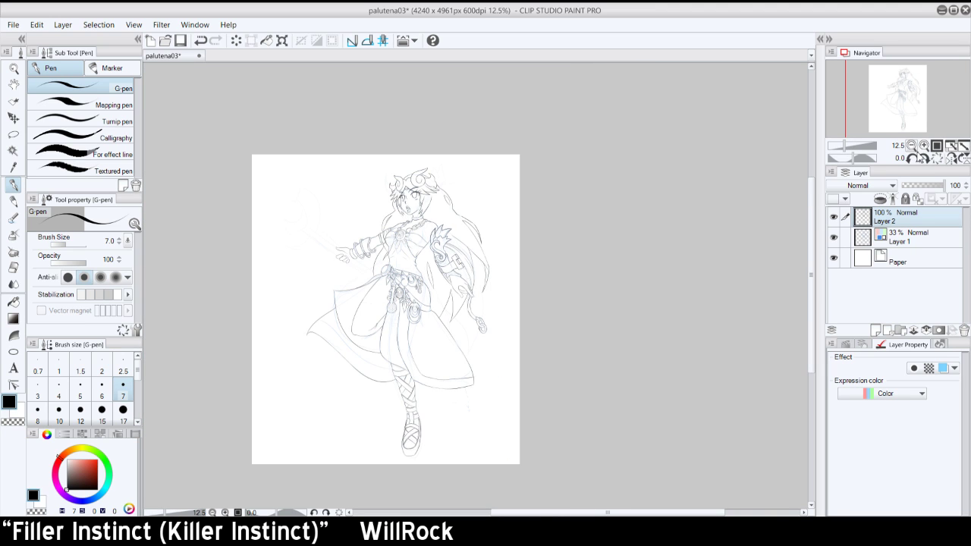
{"action": "left_click", "coordinate": [924, 146]}
{"action": "left_click", "coordinate": [924, 146]}
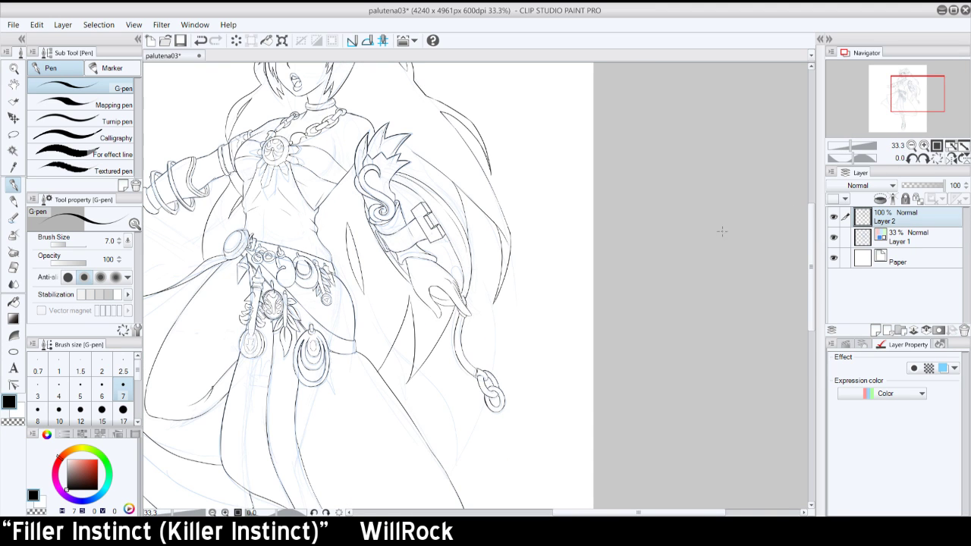
- Undo the pointed lock and the long hair outline strokes beside the lowered arm
{"action": "left_click", "coordinate": [201, 41]}
{"action": "key", "text": "ctrl+z"}
{"action": "key", "text": "ctrl+z"}
{"action": "key", "text": "ctrl+z"}
{"action": "key", "text": "ctrl+z"}
{"action": "key", "text": "ctrl+z"}
{"action": "key", "text": "ctrl+z"}
{"action": "key", "text": "ctrl+z"}
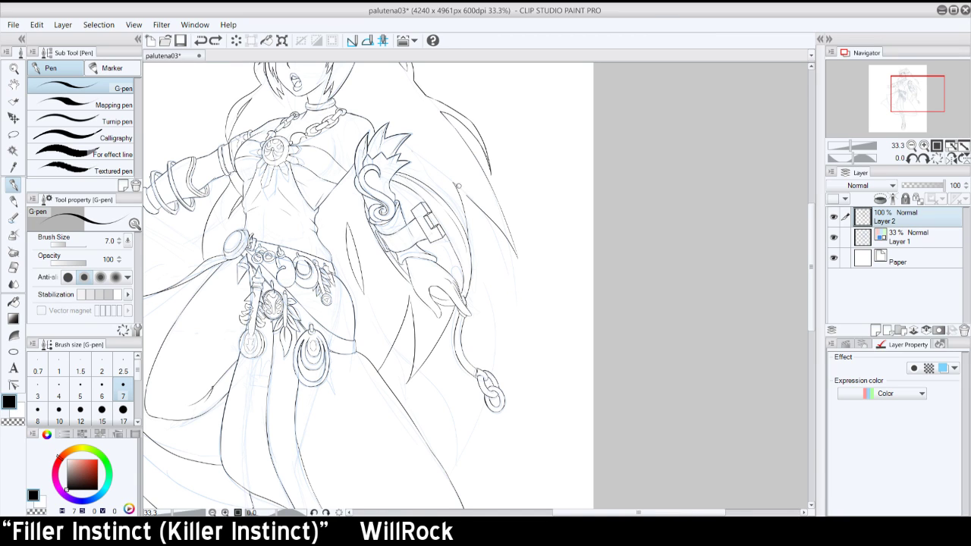
{"action": "left_click_drag", "start_coordinate": [497, 225], "coordinate": [468, 195]}
{"action": "key", "text": "ctrl+z"}
{"action": "key", "text": "ctrl+z"}
{"action": "key", "text": "ctrl+z"}
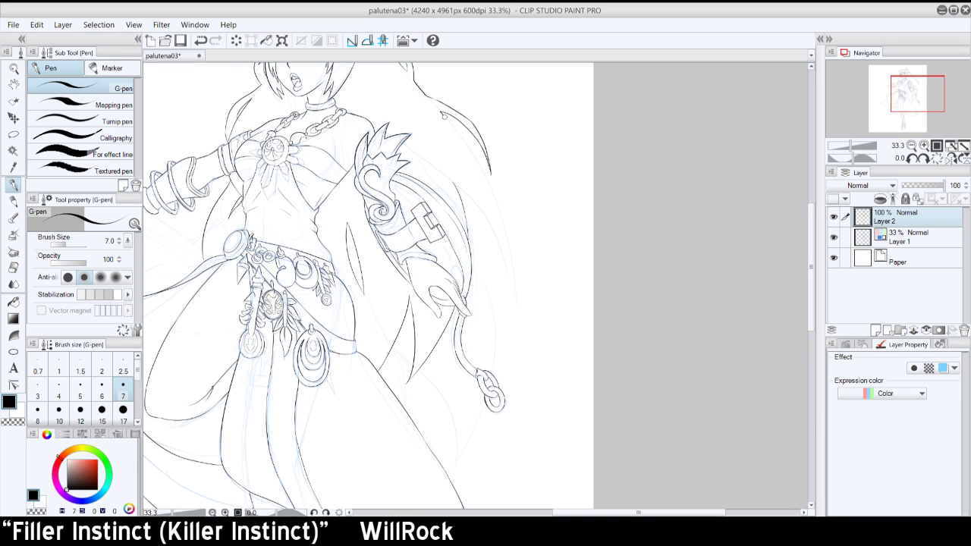
- Ink one long hair outline from the hanging pointed lock curving around to the lowered hand's fingertips, and clean up where it meets them
{"action": "left_click_drag", "start_coordinate": [436, 113], "coordinate": [523, 250]}
{"action": "key", "text": "ctrl+z"}
{"action": "mouse_move", "coordinate": [437, 108]}
{"action": "left_mouse_down"}
{"action": "mouse_move", "coordinate": [476, 190]}
{"action": "mouse_move", "coordinate": [526, 250]}
{"action": "mouse_move", "coordinate": [446, 114]}
{"action": "mouse_move", "coordinate": [511, 248]}
{"action": "left_mouse_up"}
{"action": "key", "text": "ctrl+z"}
{"action": "key", "text": "ctrl+z"}
{"action": "mouse_move", "coordinate": [440, 111]}
{"action": "left_mouse_down"}
{"action": "mouse_move", "coordinate": [504, 297]}
{"action": "mouse_move", "coordinate": [466, 315]}
{"action": "left_mouse_up"}
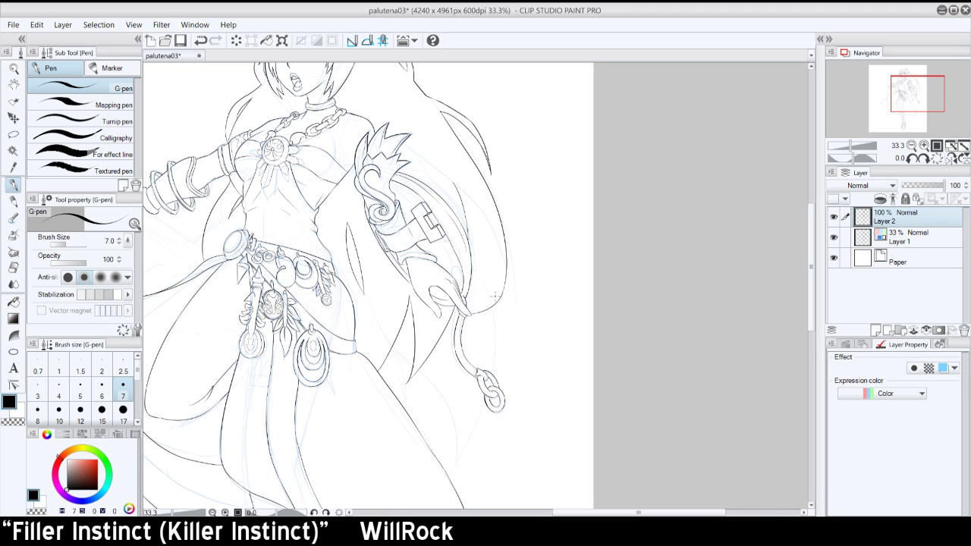
{"action": "key", "text": "ctrl+z"}
{"action": "left_click", "coordinate": [218, 44]}
{"action": "left_click", "coordinate": [924, 145]}
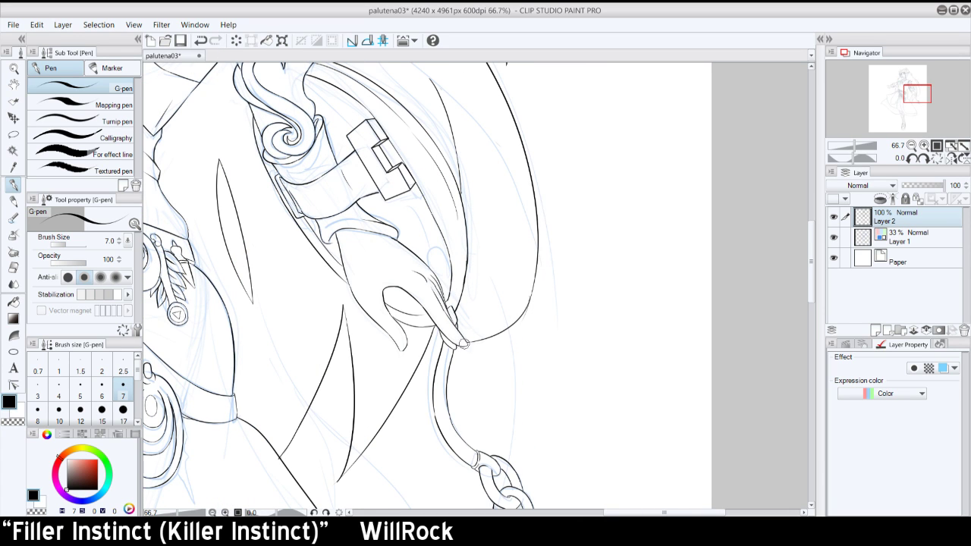
{"action": "left_click_drag", "start_coordinate": [459, 343], "coordinate": [453, 331]}
- Check the long hair curve in a mirrored view, restore the unflipped view, and ink an inner strand between it and the lowered arm
{"action": "left_click", "coordinate": [910, 146]}
{"action": "left_click", "coordinate": [911, 146]}
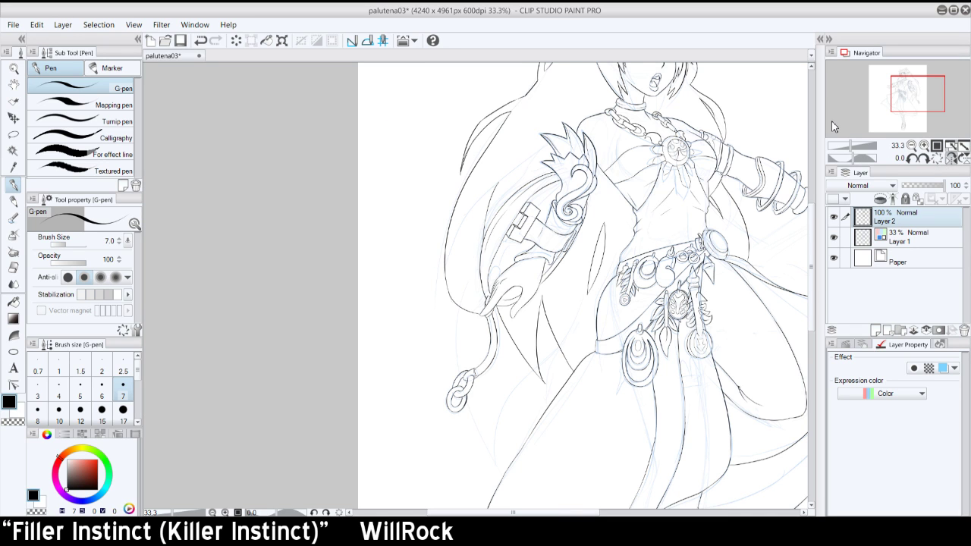
{"action": "left_click", "coordinate": [924, 145]}
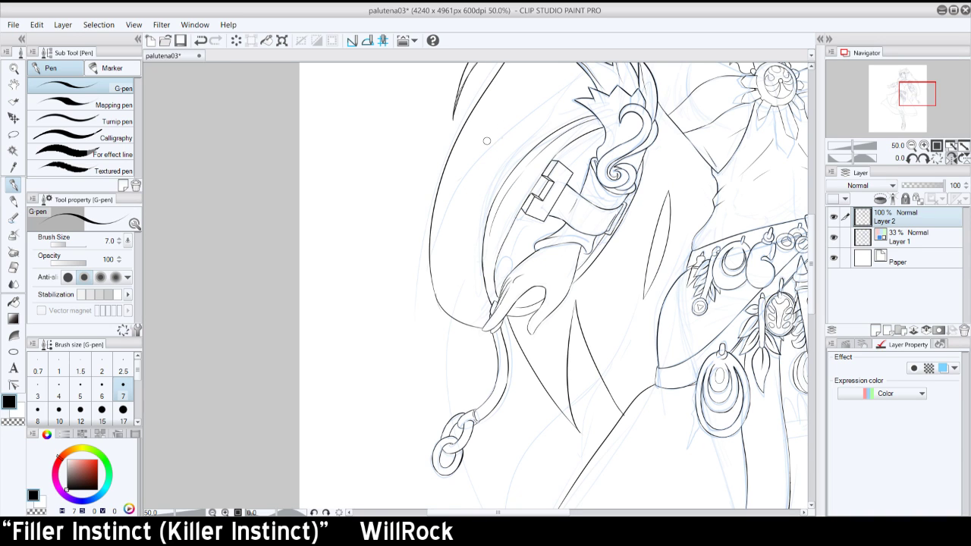
{"action": "scroll", "coordinate": [471, 288], "scroll_direction": "down", "scroll_amount": 1}
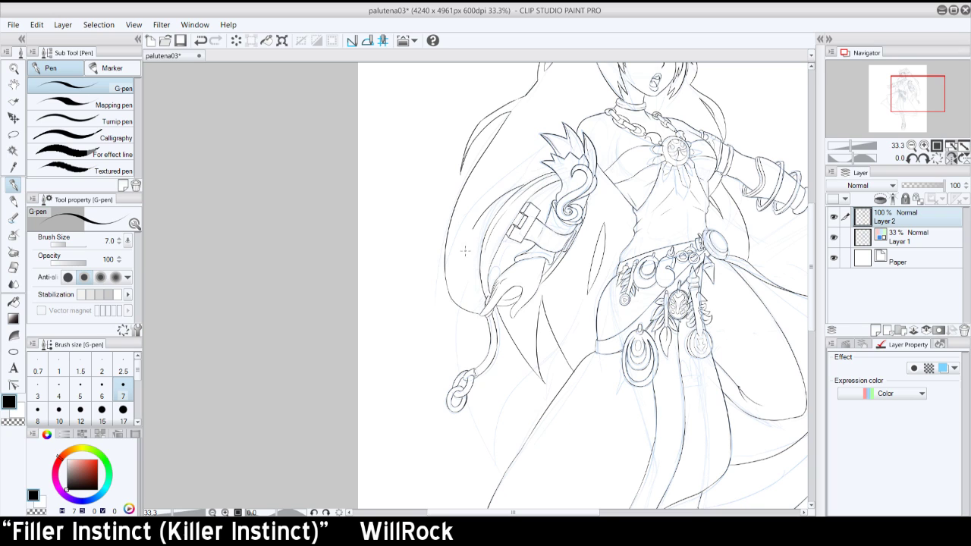
{"action": "left_click", "coordinate": [952, 158]}
{"action": "left_click_drag", "start_coordinate": [470, 305], "coordinate": [485, 253]}
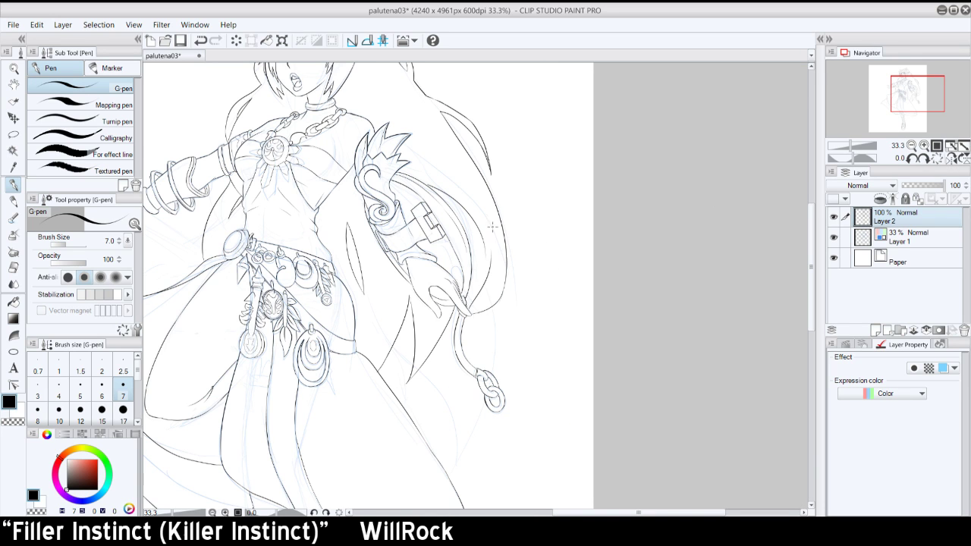
- Undo the last strand strokes beside the lowered arm and ink the hair strand's pointed upper end next to the gauntlet
{"action": "key", "text": "ctrl+z"}
{"action": "mouse_move", "coordinate": [468, 306]}
{"action": "left_mouse_down"}
{"action": "mouse_move", "coordinate": [486, 250]}
{"action": "mouse_move", "coordinate": [485, 273]}
{"action": "left_mouse_up"}
{"action": "key", "text": "ctrl+z"}
{"action": "key", "text": "ctrl+z"}
{"action": "left_click_drag", "start_coordinate": [444, 189], "coordinate": [405, 152]}
{"action": "key", "text": "ctrl+z"}
{"action": "left_click_drag", "start_coordinate": [446, 195], "coordinate": [409, 169]}
- Try to bridge the gap in the middle of the outer hair strand beside the lowered hand
{"action": "left_click", "coordinate": [923, 144]}
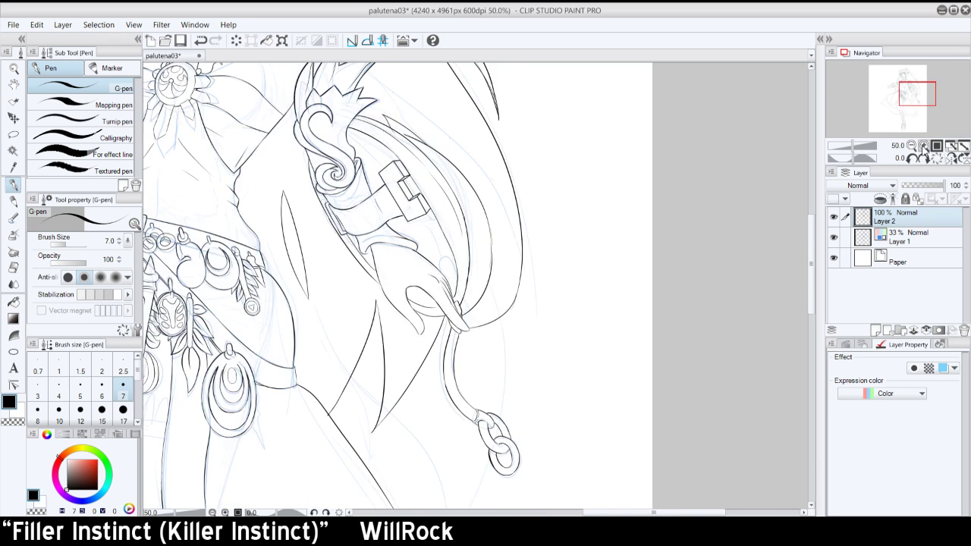
{"action": "left_click", "coordinate": [924, 145]}
{"action": "mouse_move", "coordinate": [911, 94]}
{"action": "left_mouse_down"}
{"action": "mouse_move", "coordinate": [900, 90]}
{"action": "mouse_move", "coordinate": [917, 91]}
{"action": "left_mouse_up"}
{"action": "left_click", "coordinate": [924, 145]}
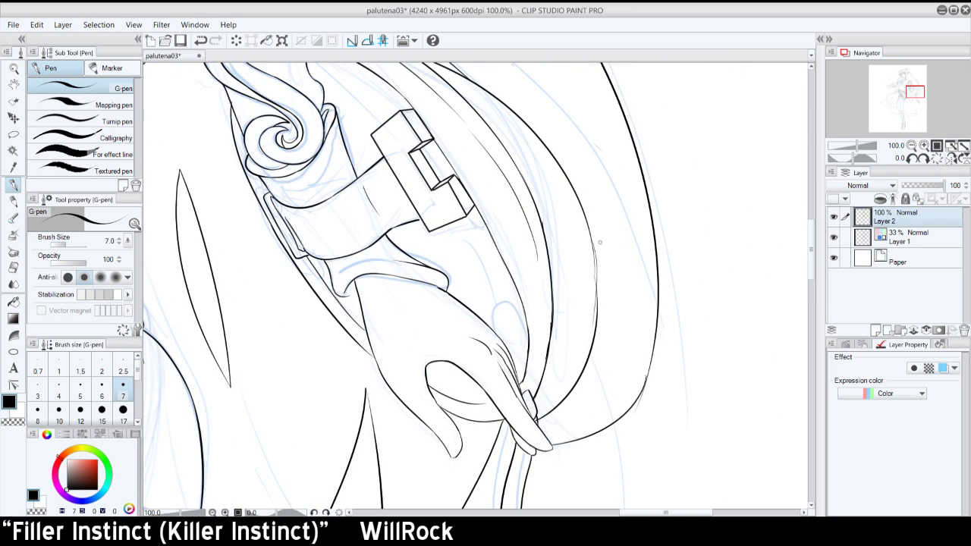
{"action": "left_click_drag", "start_coordinate": [592, 289], "coordinate": [597, 251]}
{"action": "key", "text": "ctrl+z"}
{"action": "left_click_drag", "start_coordinate": [593, 250], "coordinate": [594, 297]}
{"action": "key", "text": "ctrl+z"}
{"action": "left_click_drag", "start_coordinate": [593, 247], "coordinate": [593, 298]}
- Undo the last bridging stroke, join the hair strand across its gap in a mirrored view, and restore the unflipped view
{"action": "left_click", "coordinate": [948, 161]}
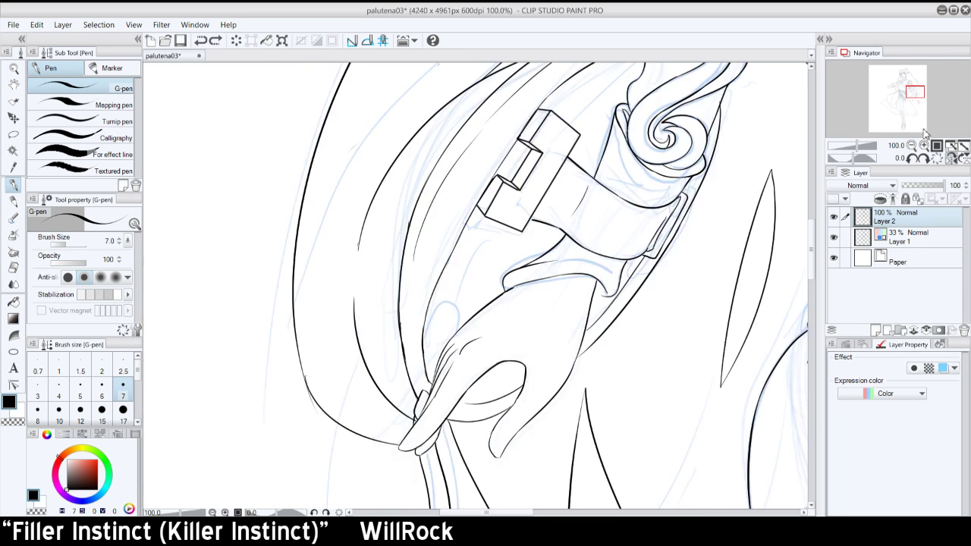
{"action": "key", "text": "ctrl+z"}
{"action": "left_click_drag", "start_coordinate": [355, 302], "coordinate": [368, 211]}
{"action": "key", "text": "ctrl+z"}
{"action": "left_click_drag", "start_coordinate": [354, 296], "coordinate": [366, 215]}
{"action": "left_click_drag", "start_coordinate": [398, 310], "coordinate": [402, 262]}
{"action": "key", "text": "ctrl+z"}
{"action": "left_click", "coordinate": [943, 158]}
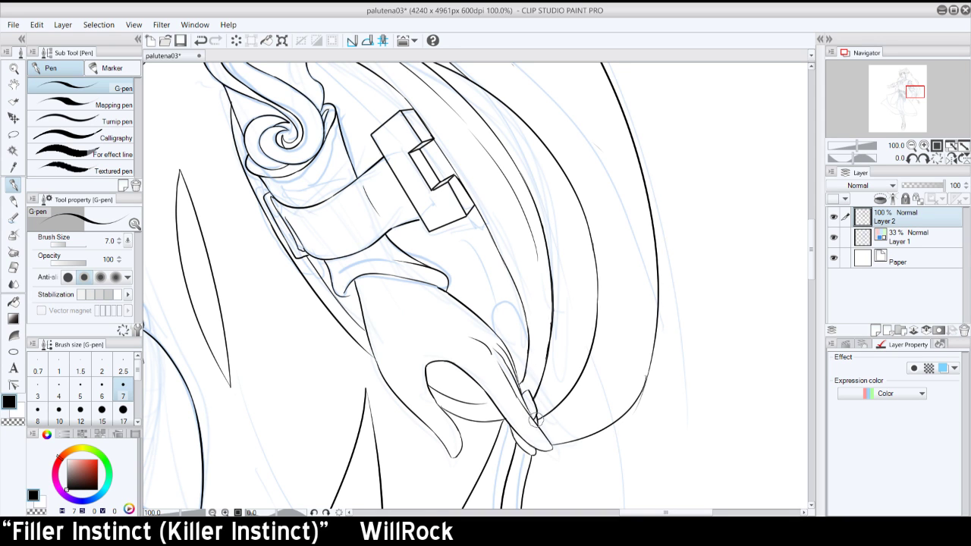
- Connect the pointed lock's edge to the hair strand beside the buckled armband and erase the overlapping line ends
{"action": "left_click", "coordinate": [911, 145]}
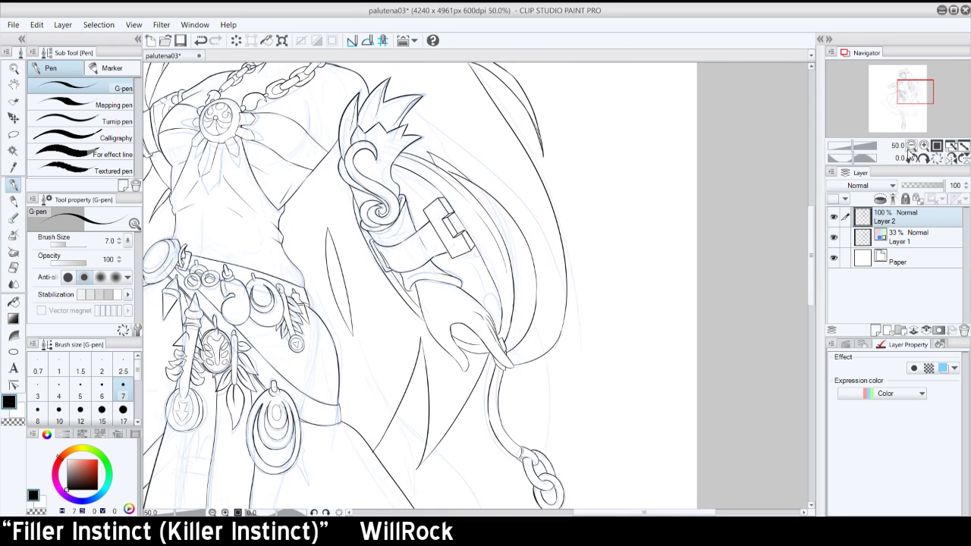
{"action": "left_click", "coordinate": [924, 147]}
{"action": "left_click_drag", "start_coordinate": [913, 95], "coordinate": [915, 92]}
{"action": "left_click", "coordinate": [921, 158]}
{"action": "left_click", "coordinate": [910, 91]}
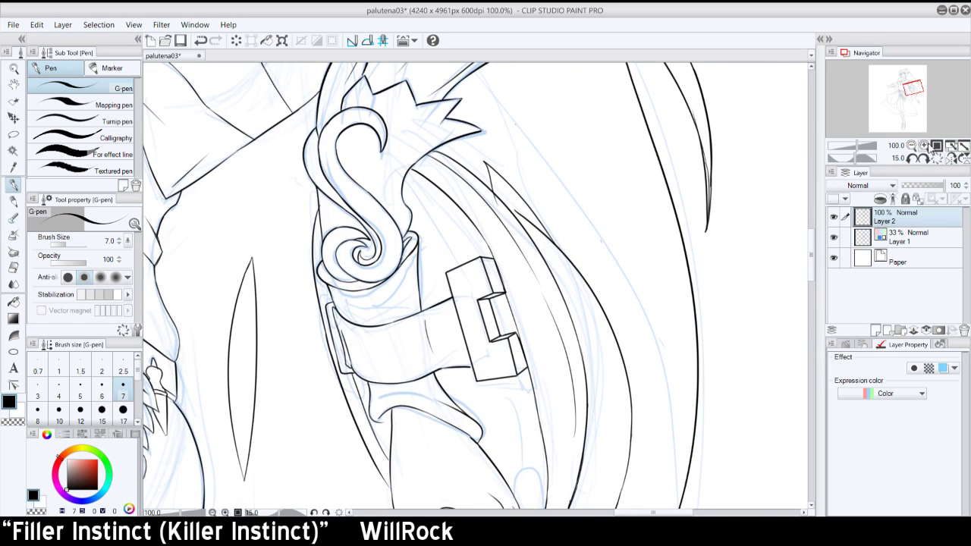
{"action": "left_click", "coordinate": [923, 158]}
{"action": "left_click", "coordinate": [923, 145]}
{"action": "left_click_drag", "start_coordinate": [591, 206], "coordinate": [617, 281]}
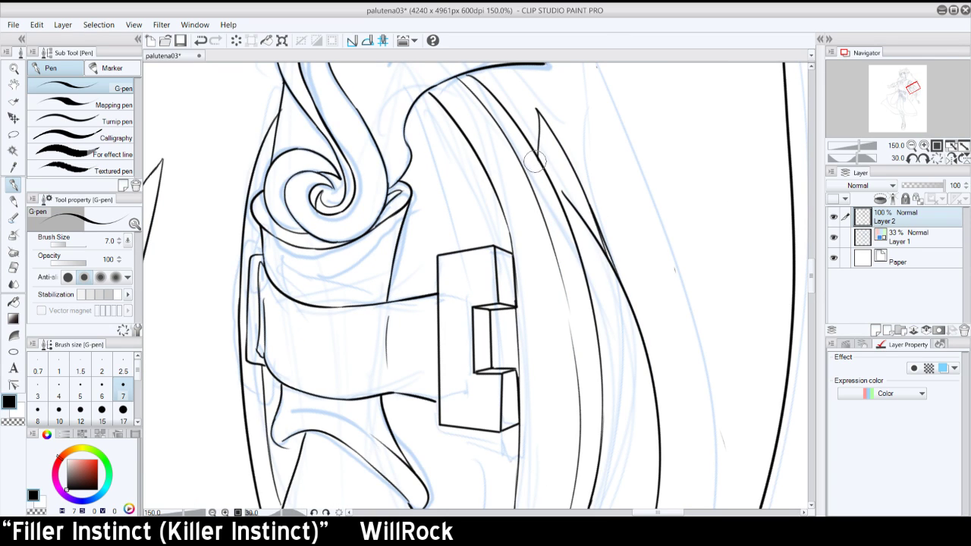
{"action": "left_click_drag", "start_coordinate": [538, 148], "coordinate": [565, 184]}
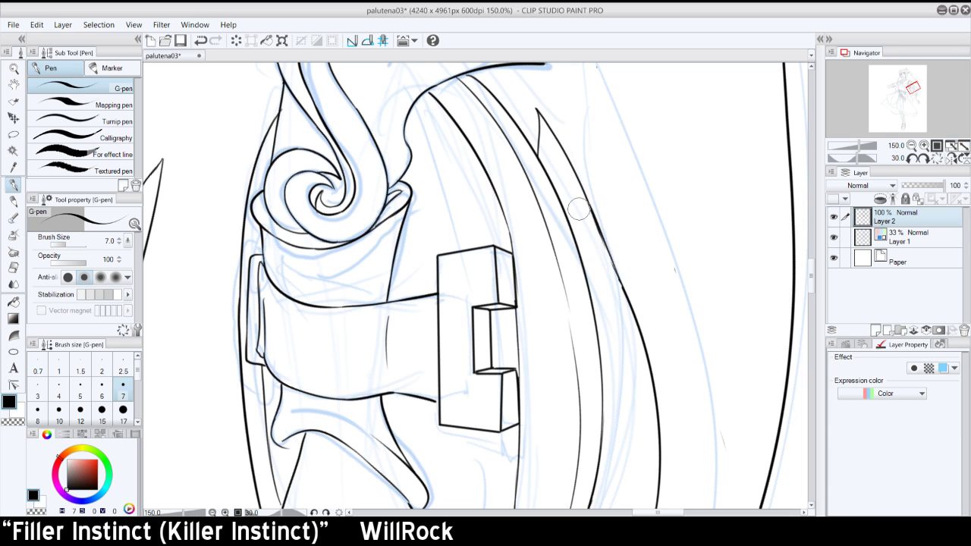
- Examine the long hair beside the lowered arm in a mirrored, unrotated view and restore the unflipped view
{"action": "left_click", "coordinate": [937, 145]}
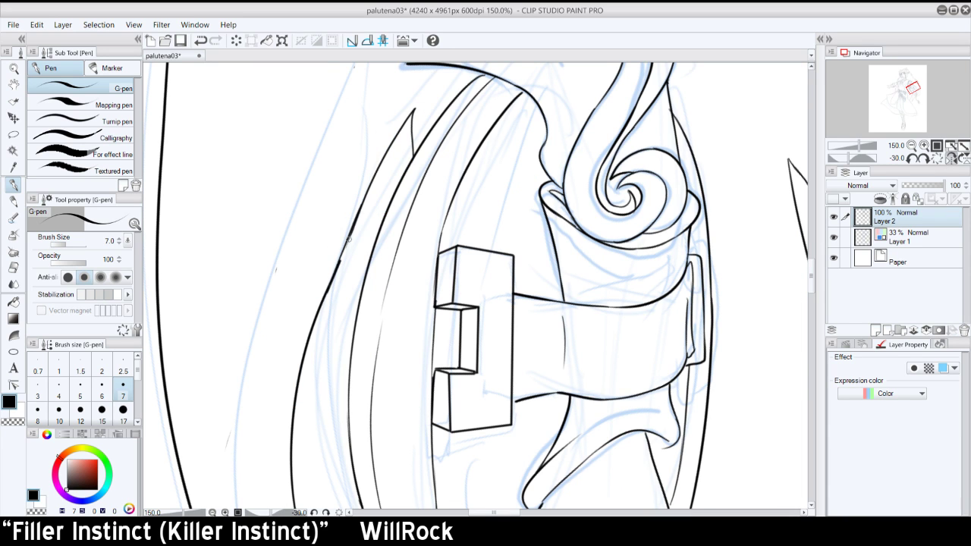
{"action": "left_click", "coordinate": [912, 144]}
{"action": "left_click", "coordinate": [912, 145]}
{"action": "left_click", "coordinate": [912, 144]}
{"action": "left_click", "coordinate": [911, 145]}
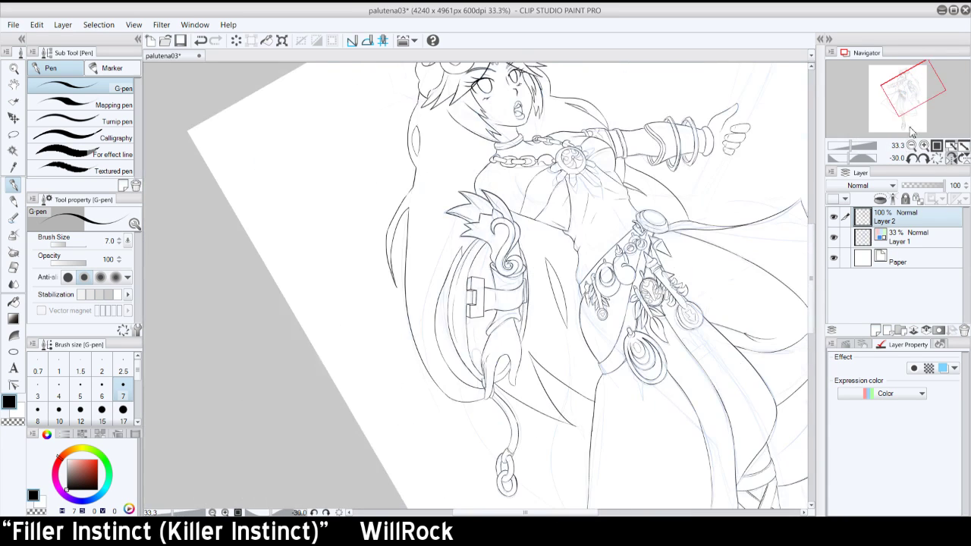
{"action": "left_click", "coordinate": [936, 158]}
{"action": "left_click_drag", "start_coordinate": [917, 93], "coordinate": [909, 110]}
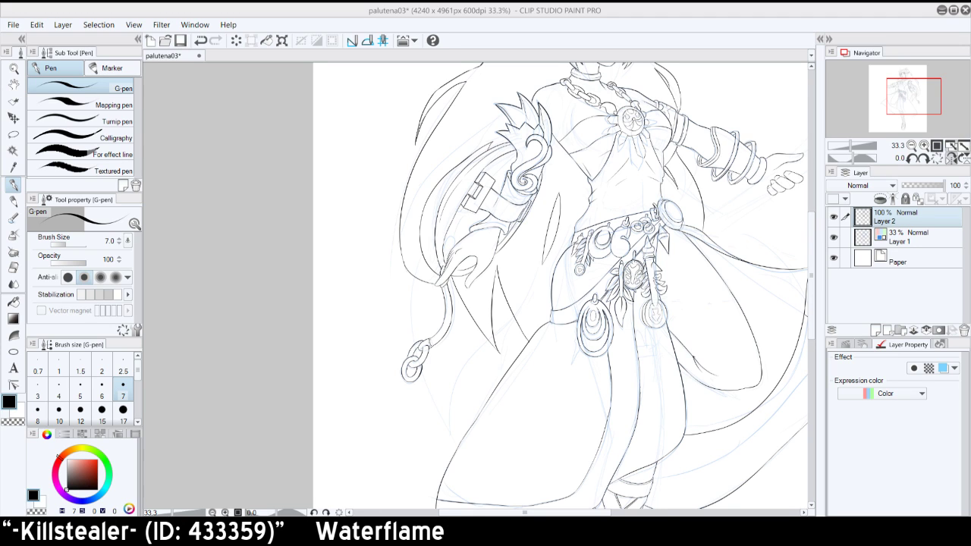
{"action": "left_click", "coordinate": [949, 160]}
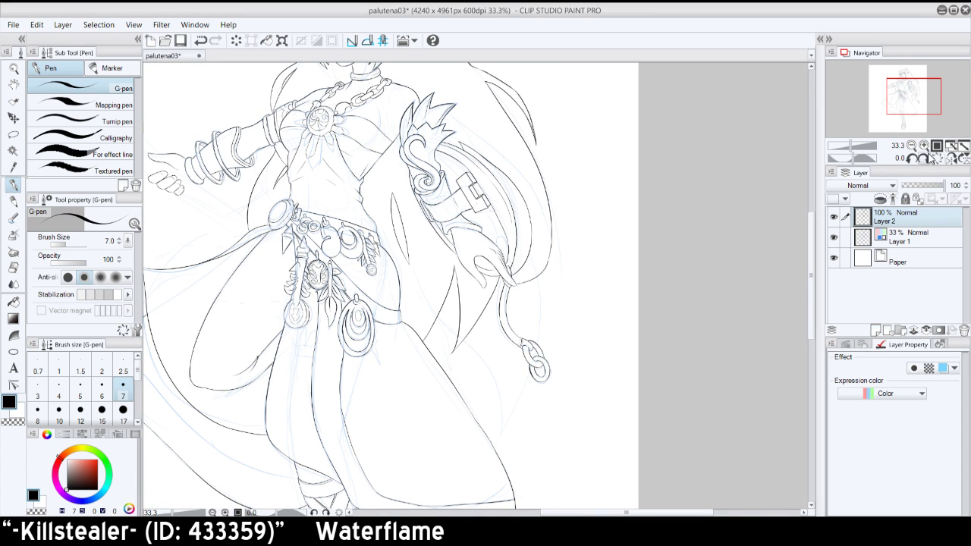
- Ink a short curve along the upper arm from the top garment's edge beside the gauntlet, working in a rotated view
{"action": "left_click", "coordinate": [924, 146]}
{"action": "left_click", "coordinate": [924, 146]}
{"action": "left_click_drag", "start_coordinate": [908, 101], "coordinate": [901, 93]}
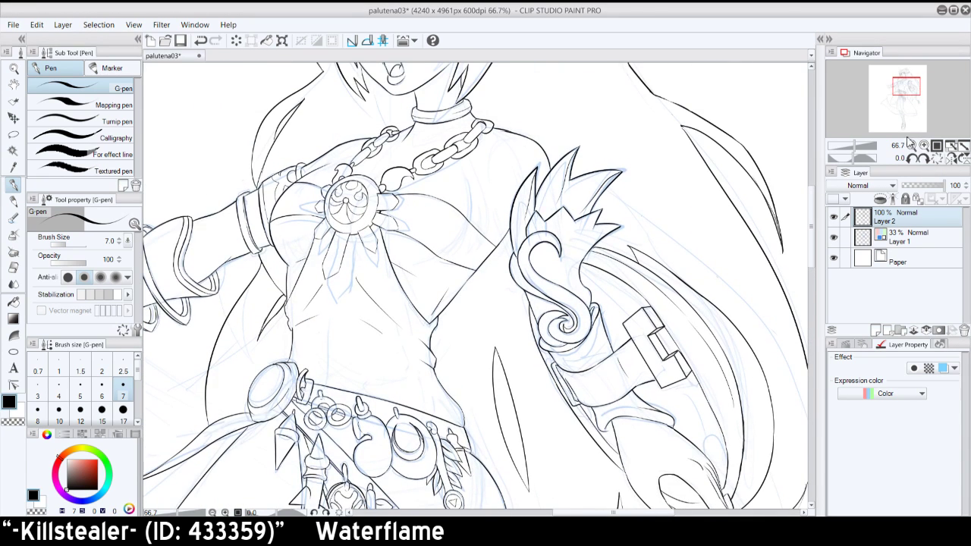
{"action": "left_click", "coordinate": [926, 158]}
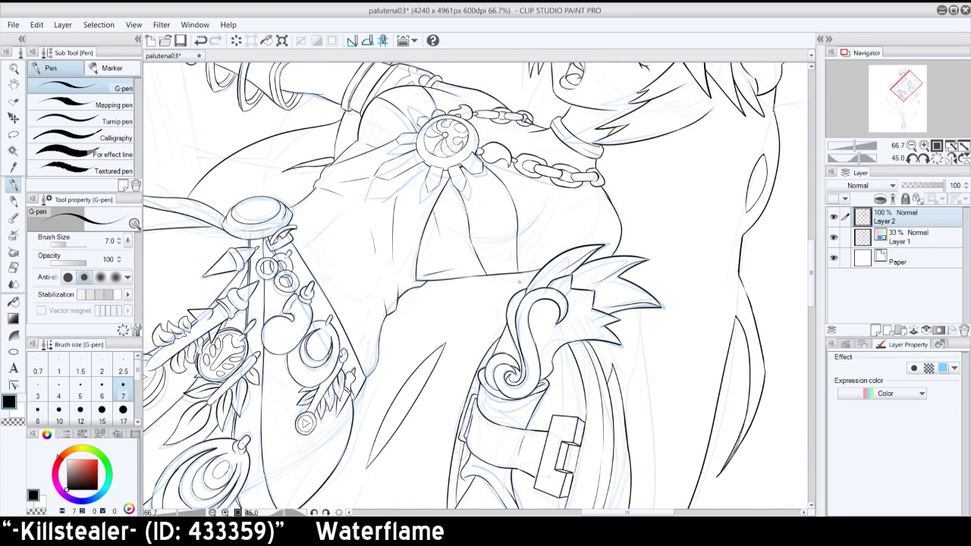
{"action": "left_click_drag", "start_coordinate": [521, 291], "coordinate": [544, 230]}
{"action": "key", "text": "ctrl+z"}
{"action": "left_click_drag", "start_coordinate": [522, 290], "coordinate": [560, 225]}
{"action": "key", "text": "ctrl+z"}
{"action": "left_click_drag", "start_coordinate": [522, 283], "coordinate": [555, 233]}
{"action": "left_click", "coordinate": [937, 159]}
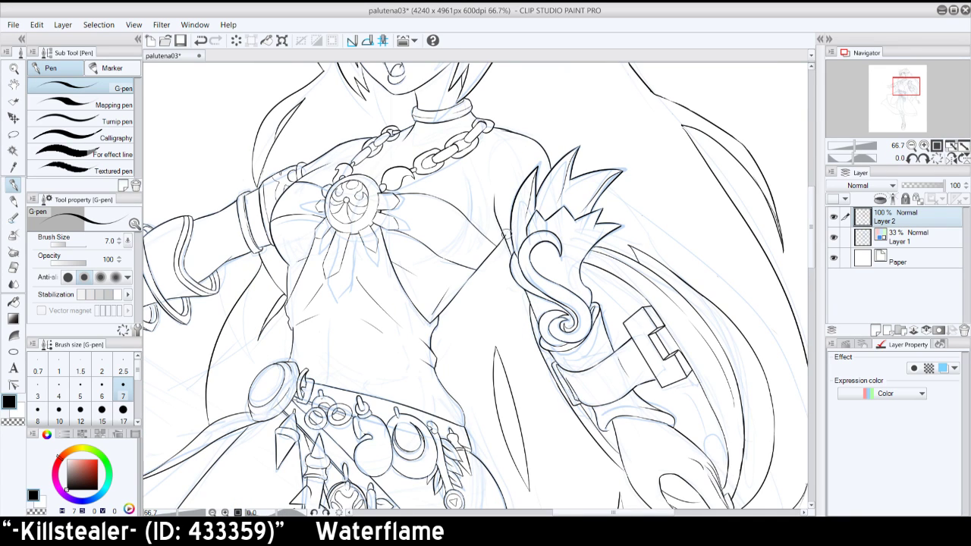
- Try an extra stroke from the pointed lock's tip down the hair beside the arm, comparing it through undo and redo
{"action": "double_click", "coordinate": [911, 145]}
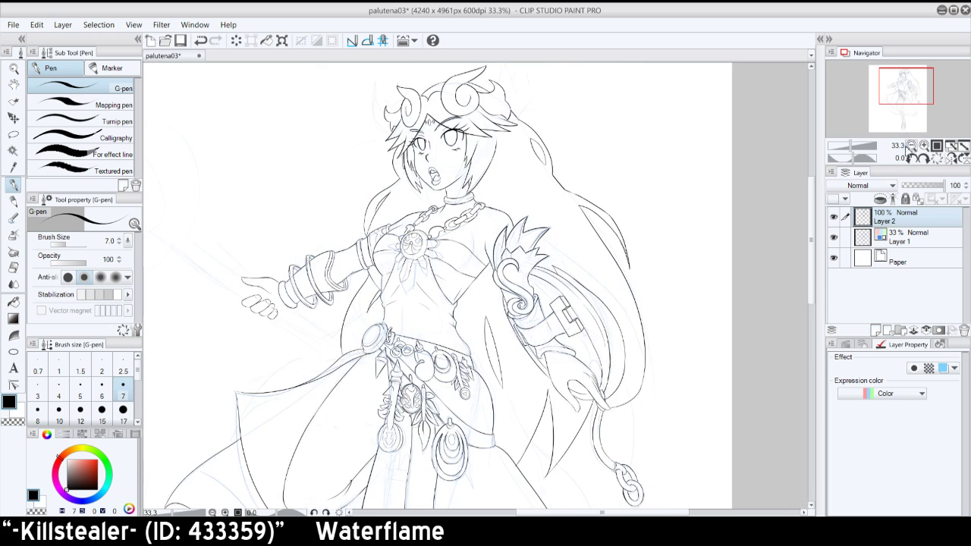
{"action": "left_click", "coordinate": [952, 158]}
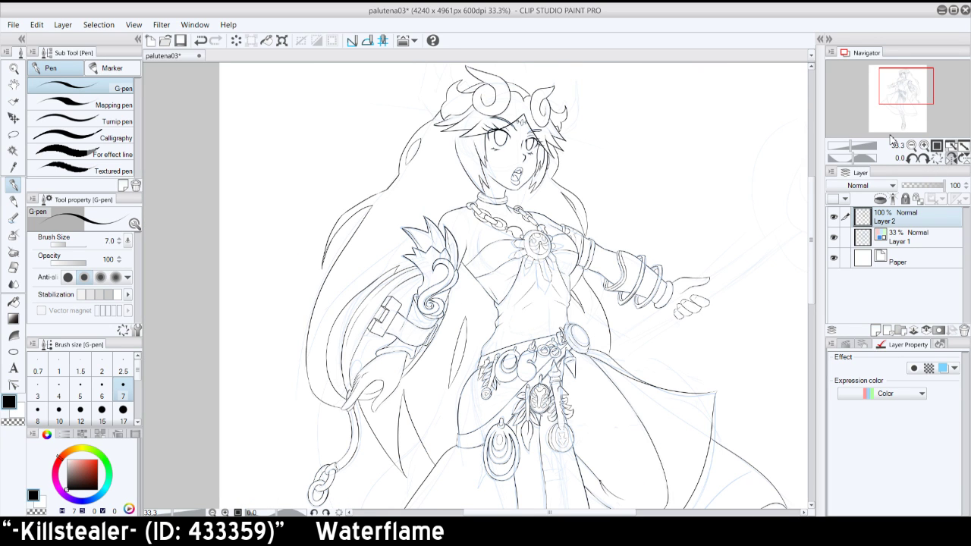
{"action": "mouse_move", "coordinate": [911, 94]}
{"action": "left_mouse_down"}
{"action": "mouse_move", "coordinate": [912, 110]}
{"action": "mouse_move", "coordinate": [911, 101]}
{"action": "left_mouse_up"}
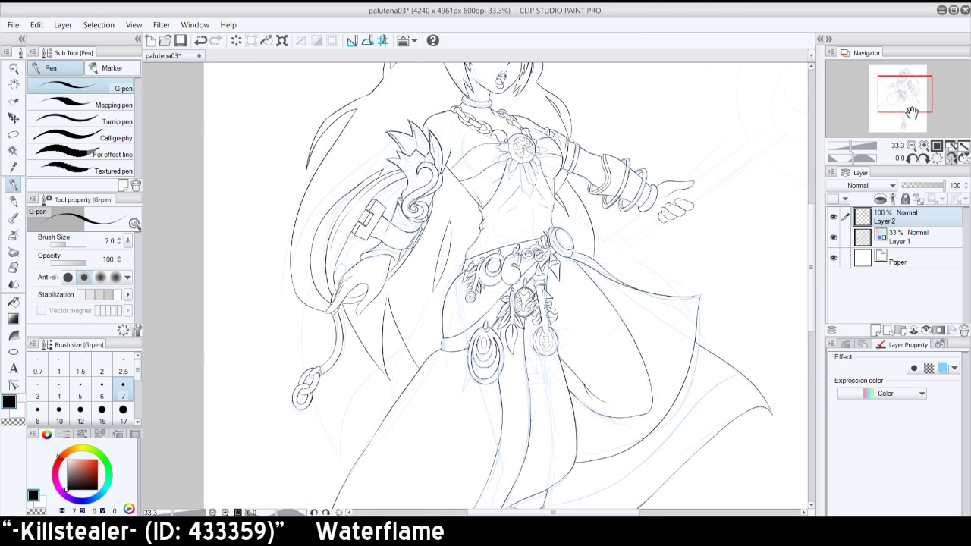
{"action": "left_click", "coordinate": [912, 158]}
{"action": "left_click", "coordinate": [923, 146]}
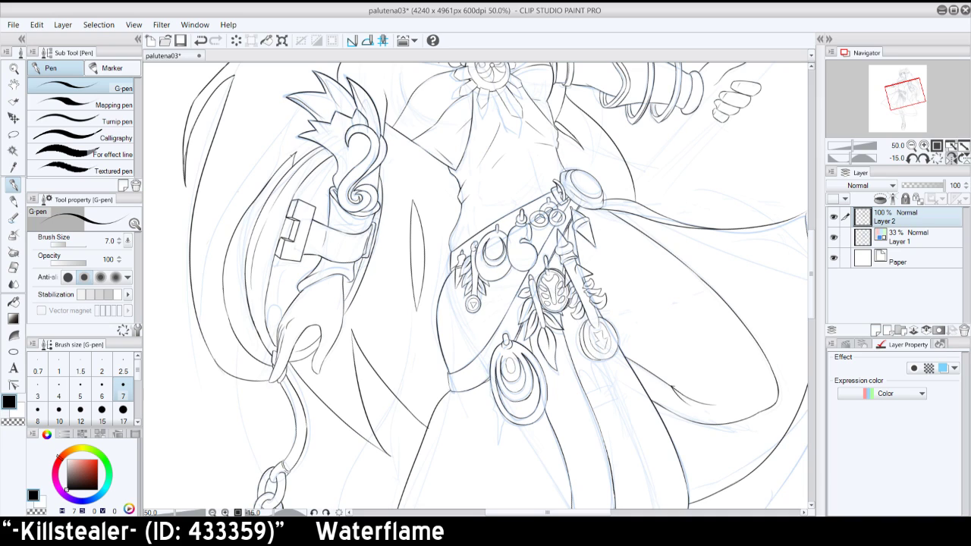
{"action": "left_click_drag", "start_coordinate": [296, 153], "coordinate": [259, 215]}
{"action": "key", "text": "ctrl+z"}
{"action": "key", "text": "ctrl+z"}
{"action": "key", "text": "ctrl+y"}
{"action": "key", "text": "ctrl+z"}
{"action": "key", "text": "ctrl+y"}
{"action": "left_click", "coordinate": [924, 156]}
{"action": "key", "text": "ctrl+z"}
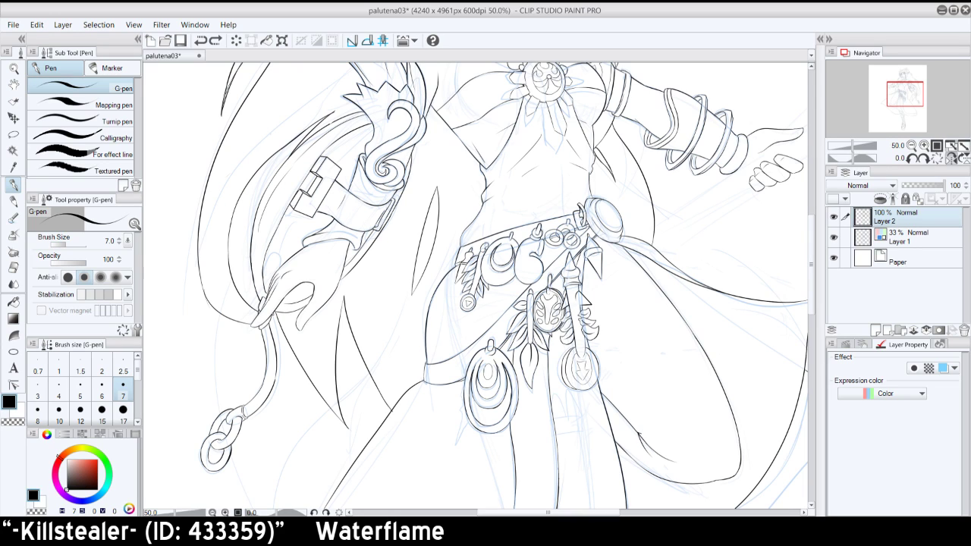
- Try short correction strokes near the hand and along the outer hair curve in the mirrored view, undoing each one
{"action": "left_click_drag", "start_coordinate": [294, 310], "coordinate": [274, 313]}
{"action": "key", "text": "ctrl+z"}
{"action": "left_click_drag", "start_coordinate": [201, 293], "coordinate": [210, 308]}
{"action": "key", "text": "ctrl+z"}
{"action": "left_click_drag", "start_coordinate": [203, 290], "coordinate": [199, 261]}
{"action": "key", "text": "ctrl+z"}
{"action": "left_click", "coordinate": [950, 159]}
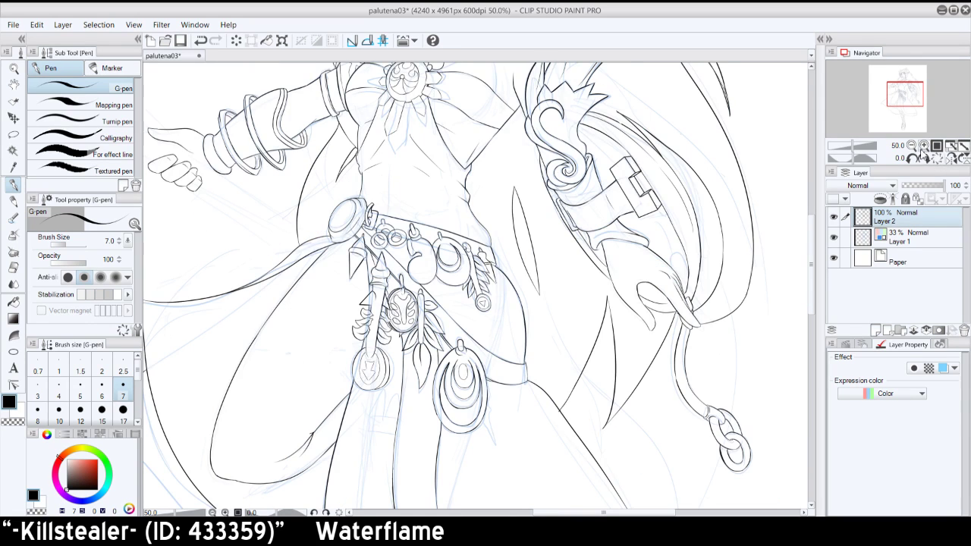
- Hide the Layer 1 sketch and review the whole figure's line art in normal and mirrored views
{"action": "left_click", "coordinate": [912, 145]}
{"action": "left_click", "coordinate": [912, 145]}
{"action": "left_click", "coordinate": [833, 238]}
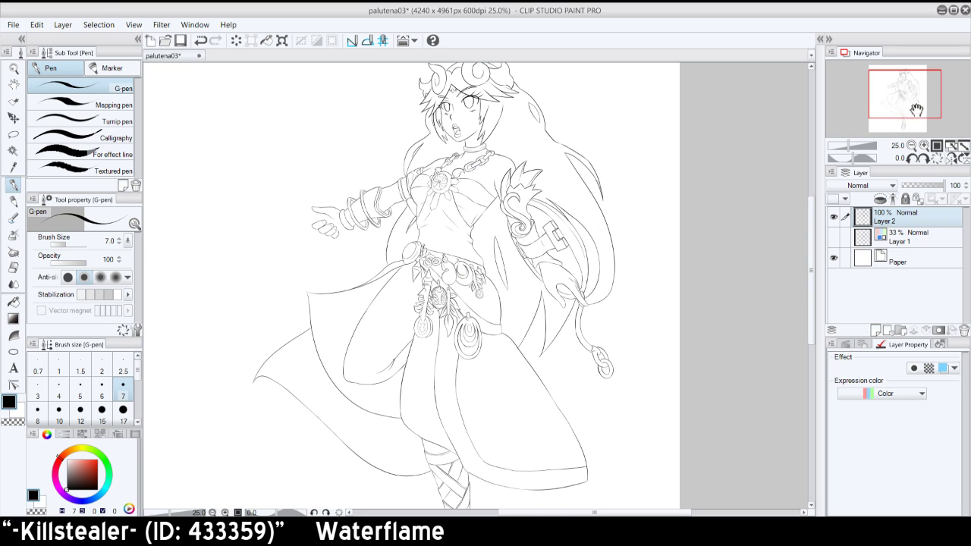
{"action": "mouse_move", "coordinate": [917, 110]}
{"action": "left_mouse_down"}
{"action": "mouse_move", "coordinate": [926, 104]}
{"action": "mouse_move", "coordinate": [905, 112]}
{"action": "left_mouse_up"}
{"action": "left_click", "coordinate": [912, 145]}
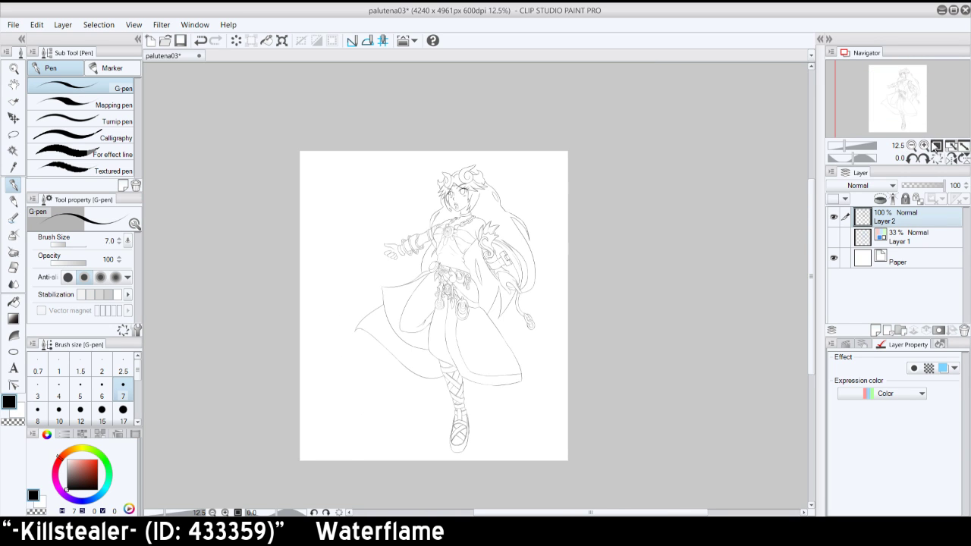
{"action": "left_click", "coordinate": [936, 146]}
{"action": "left_click", "coordinate": [950, 147]}
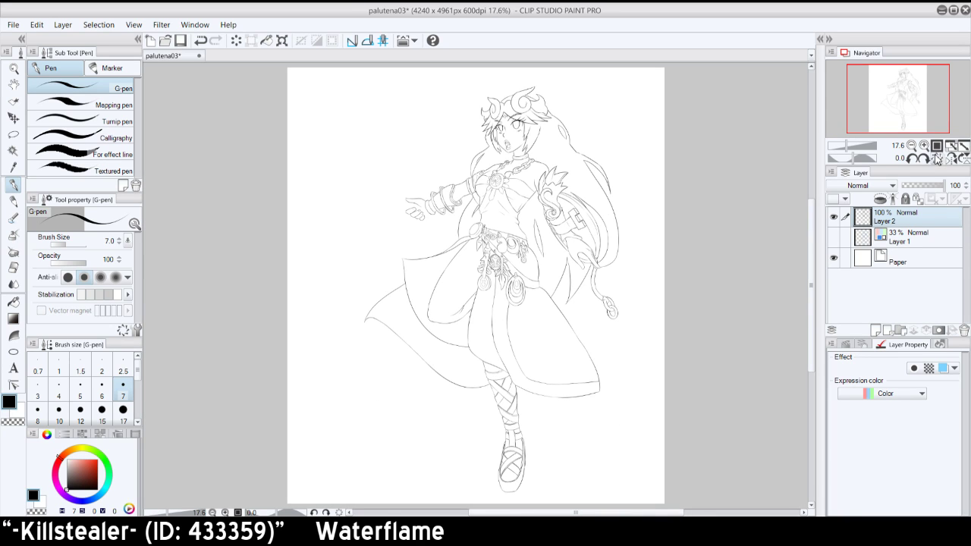
{"action": "left_click", "coordinate": [949, 159]}
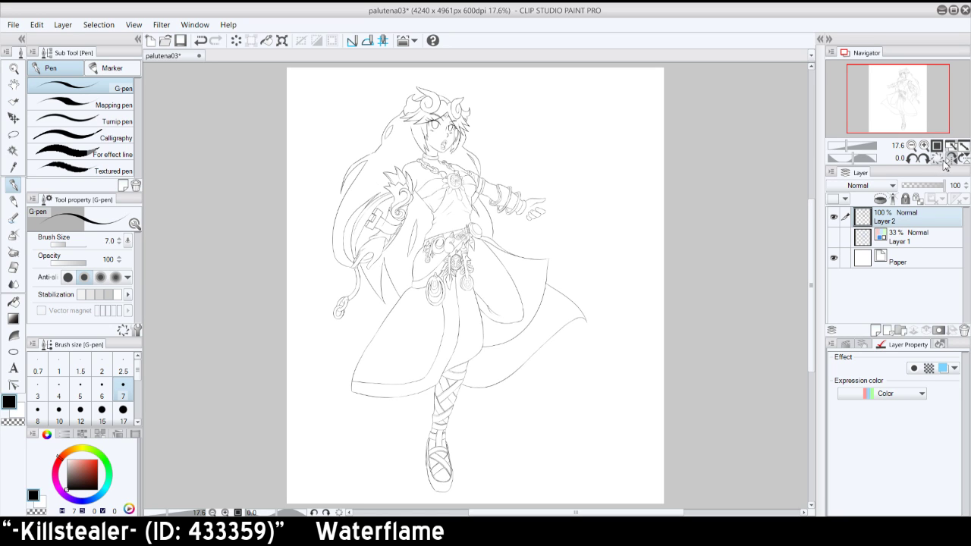
{"action": "left_click", "coordinate": [948, 159]}
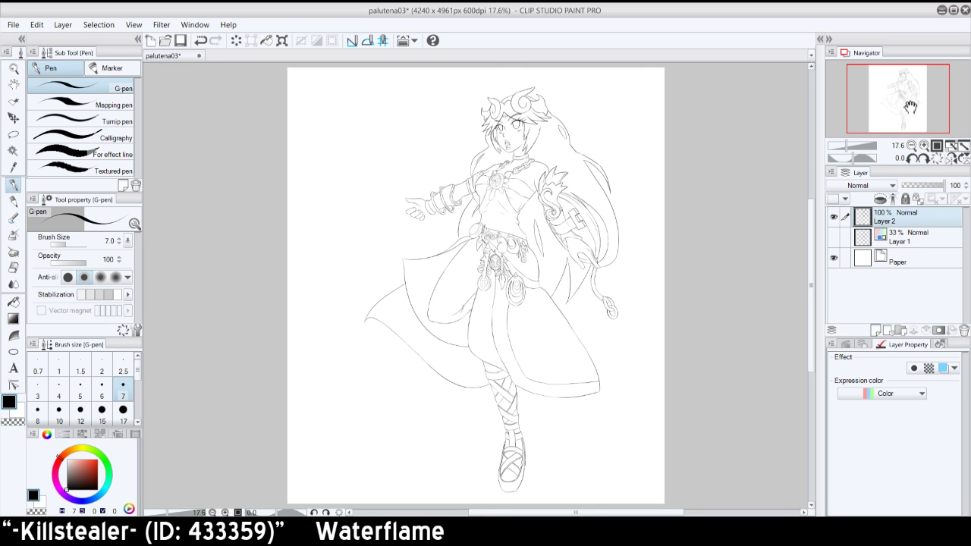
- Undo the last strokes on the outer hair strand beside the armband and try short replacement strokes there
{"action": "left_click", "coordinate": [924, 145]}
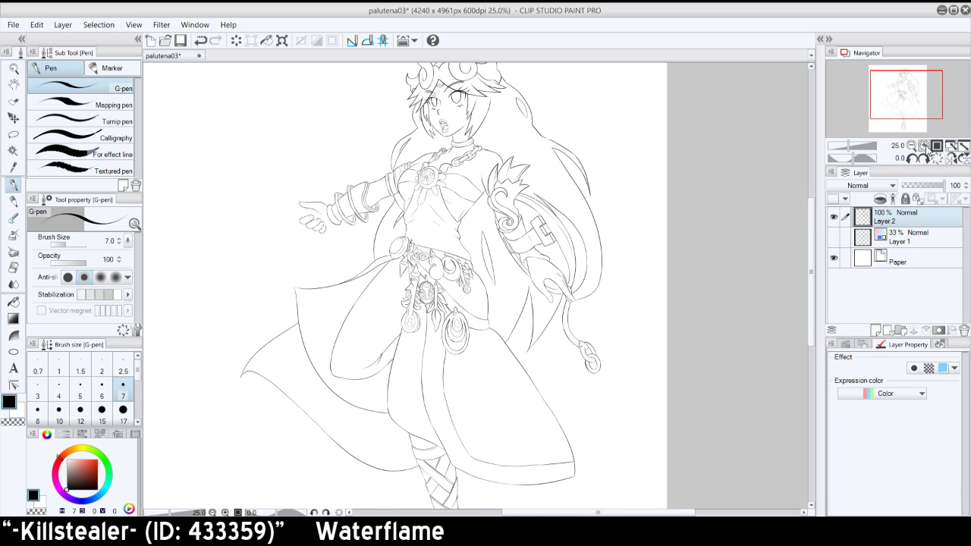
{"action": "left_click", "coordinate": [924, 145]}
{"action": "left_click_drag", "start_coordinate": [913, 105], "coordinate": [916, 109]}
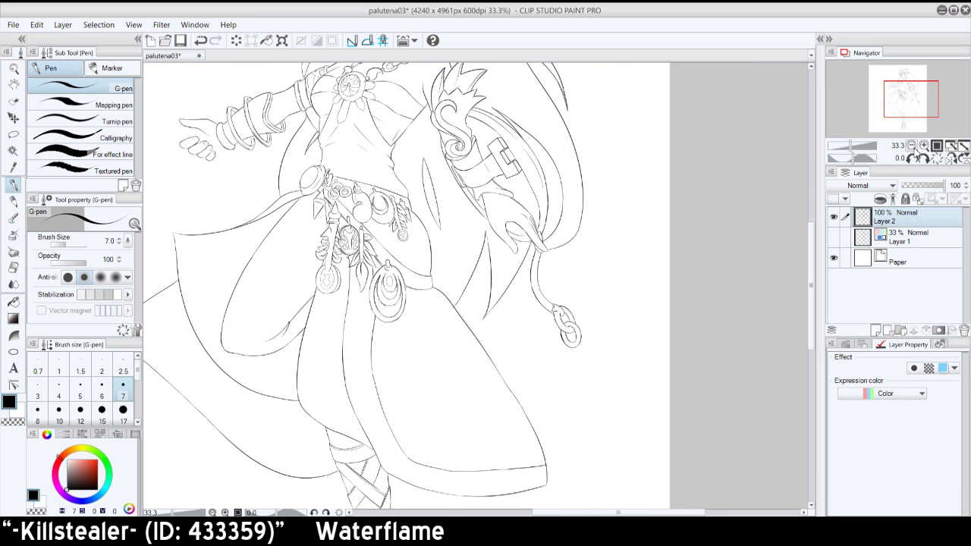
{"action": "left_click", "coordinate": [924, 145]}
{"action": "left_click", "coordinate": [923, 145]}
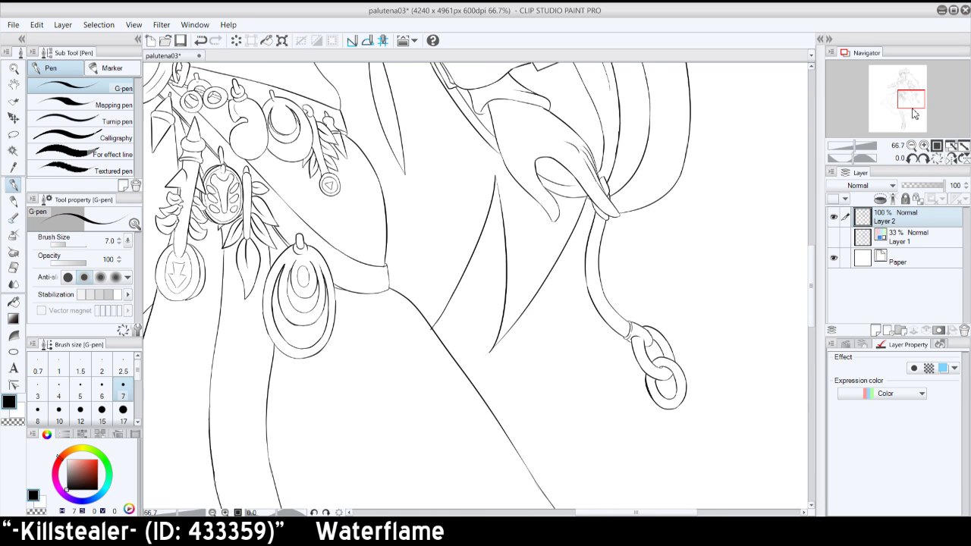
{"action": "left_click_drag", "start_coordinate": [915, 98], "coordinate": [915, 89]}
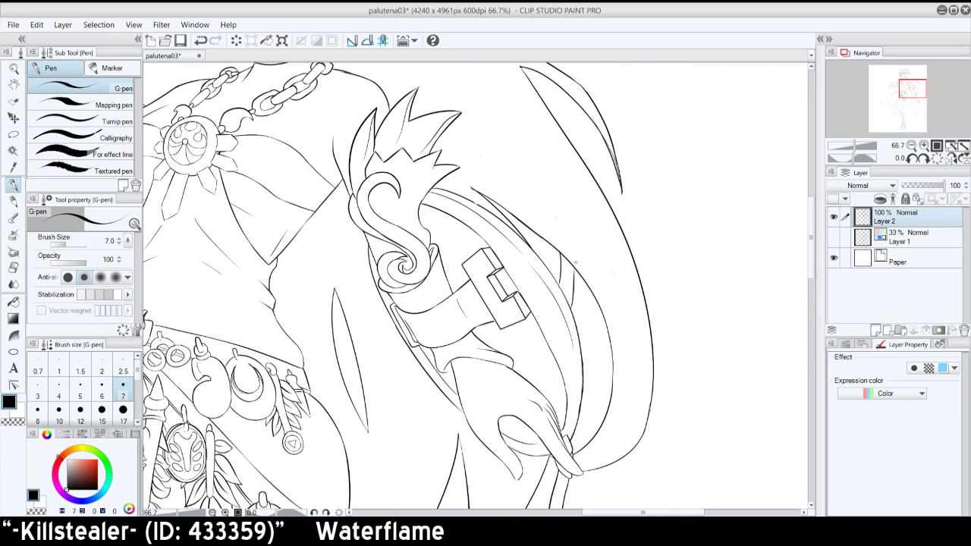
{"action": "key", "text": "ctrl+z"}
{"action": "key", "text": "ctrl+z"}
{"action": "left_click_drag", "start_coordinate": [561, 275], "coordinate": [563, 289]}
{"action": "key", "text": "ctrl+z"}
{"action": "mouse_move", "coordinate": [563, 255]}
{"action": "left_mouse_down"}
{"action": "mouse_move", "coordinate": [567, 297]}
{"action": "mouse_move", "coordinate": [567, 287]}
{"action": "left_mouse_up"}
{"action": "key", "text": "ctrl+z"}
{"action": "key", "text": "ctrl+z"}
- Split the hair strand beside the armband into a small upper lock and a lower strand with its own pointed tip
{"action": "left_click_drag", "start_coordinate": [515, 217], "coordinate": [532, 249]}
{"action": "key", "text": "ctrl+z"}
{"action": "key", "text": "ctrl+z"}
{"action": "key", "text": "ctrl+z"}
{"action": "left_click_drag", "start_coordinate": [533, 248], "coordinate": [545, 266]}
{"action": "left_click", "coordinate": [911, 145]}
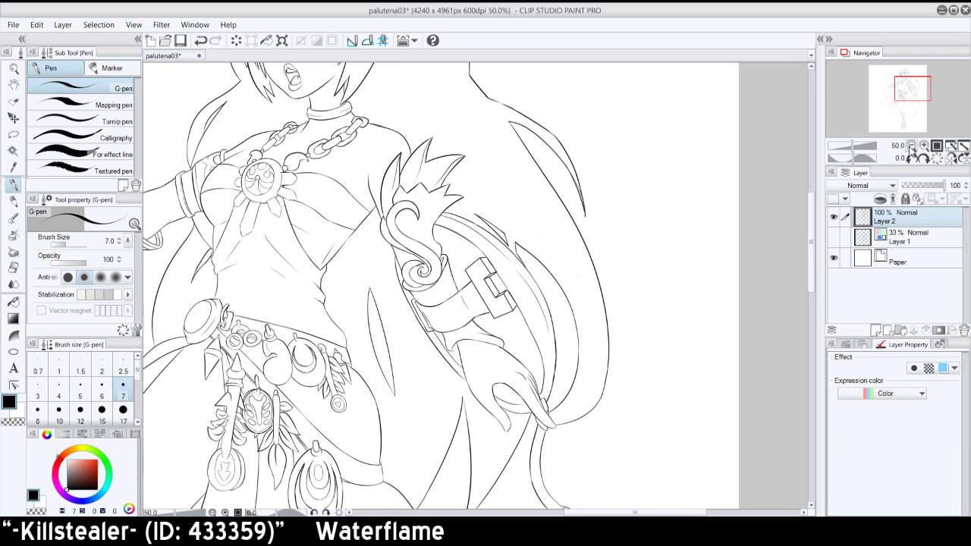
{"action": "left_click_drag", "start_coordinate": [902, 97], "coordinate": [902, 107]}
{"action": "left_click", "coordinate": [911, 146]}
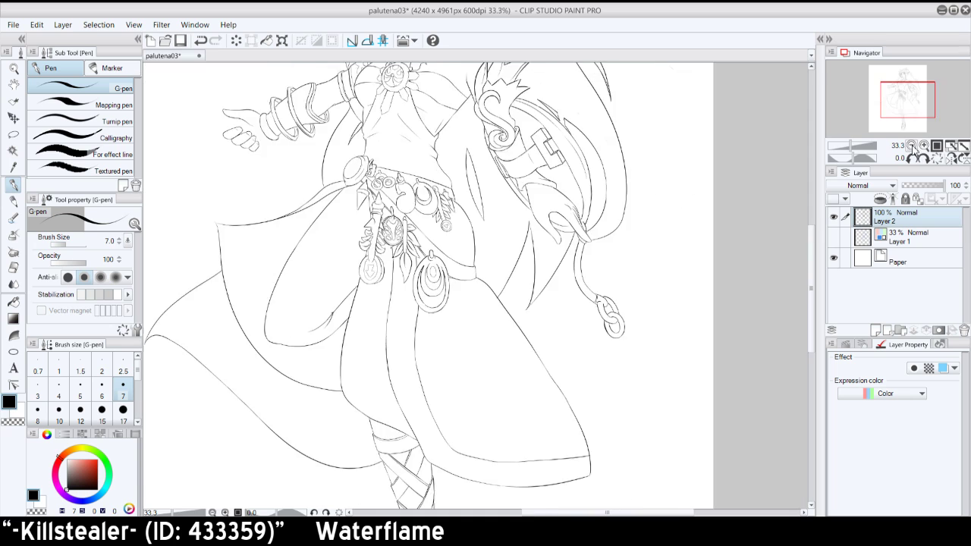
{"action": "left_click", "coordinate": [911, 145]}
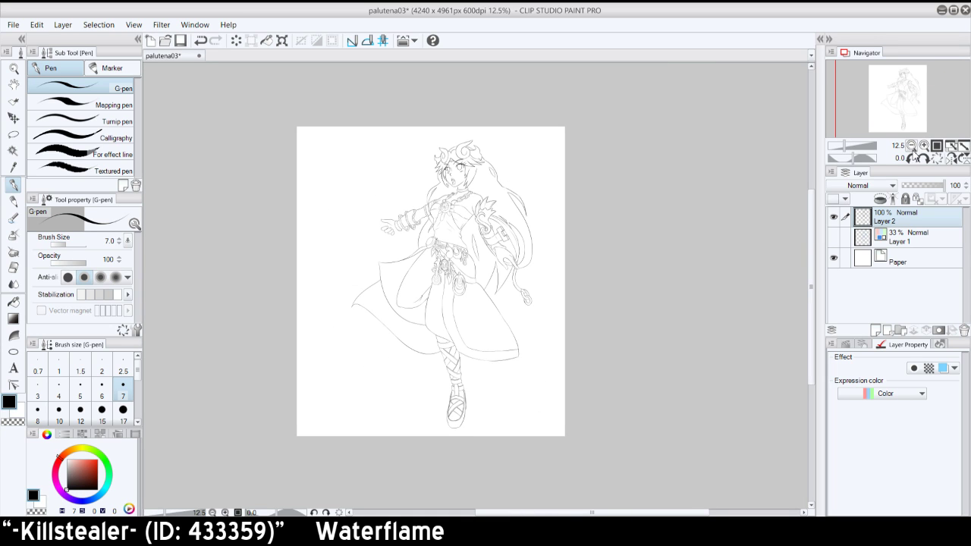
- Rework the junction between the small upper lock and the lower strand's pointed tip, and check it in a mirrored view
{"action": "left_click", "coordinate": [924, 146]}
{"action": "left_click_drag", "start_coordinate": [907, 116], "coordinate": [913, 92]}
{"action": "left_click", "coordinate": [924, 146]}
{"action": "left_click", "coordinate": [924, 146]}
{"action": "left_click", "coordinate": [923, 145]}
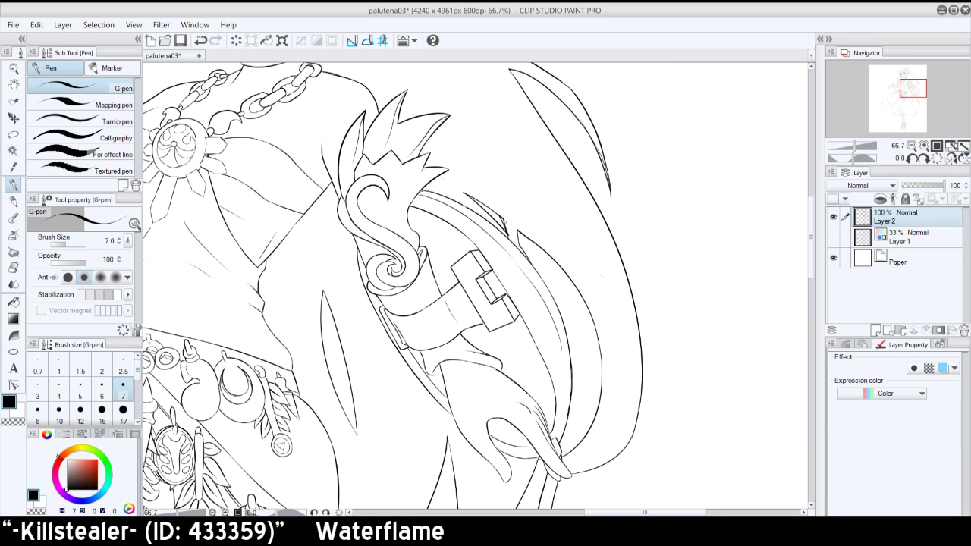
{"action": "key", "text": "ctrl+z"}
{"action": "left_click_drag", "start_coordinate": [499, 216], "coordinate": [522, 247]}
{"action": "key", "text": "ctrl+z"}
{"action": "key", "text": "ctrl+z"}
{"action": "key", "text": "ctrl+z"}
{"action": "left_click_drag", "start_coordinate": [501, 216], "coordinate": [507, 230]}
{"action": "key", "text": "ctrl+z"}
{"action": "left_click", "coordinate": [950, 159]}
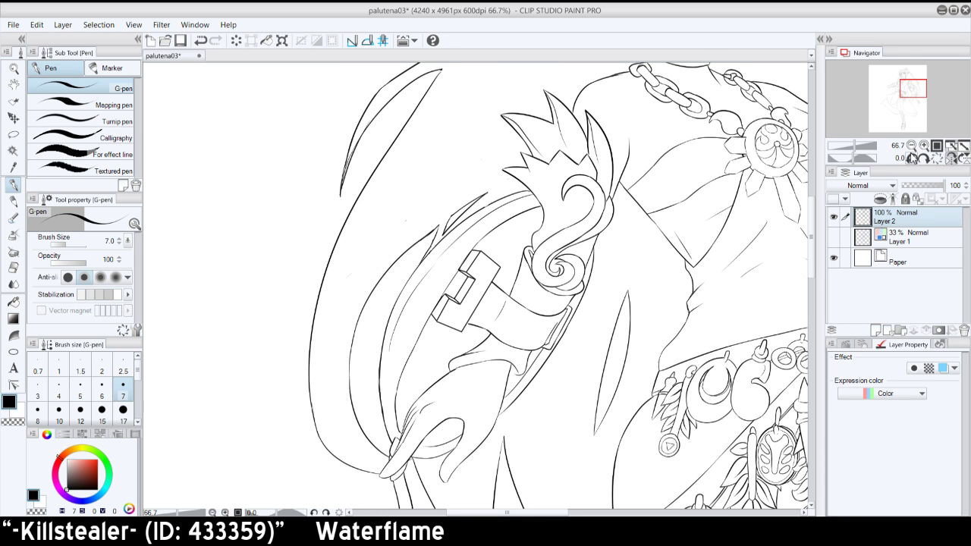
- Draw a small pointed lock branching off the outer hair strand beside the forearm and check it in a mirrored view
{"action": "left_click", "coordinate": [911, 146]}
{"action": "left_click", "coordinate": [911, 146]}
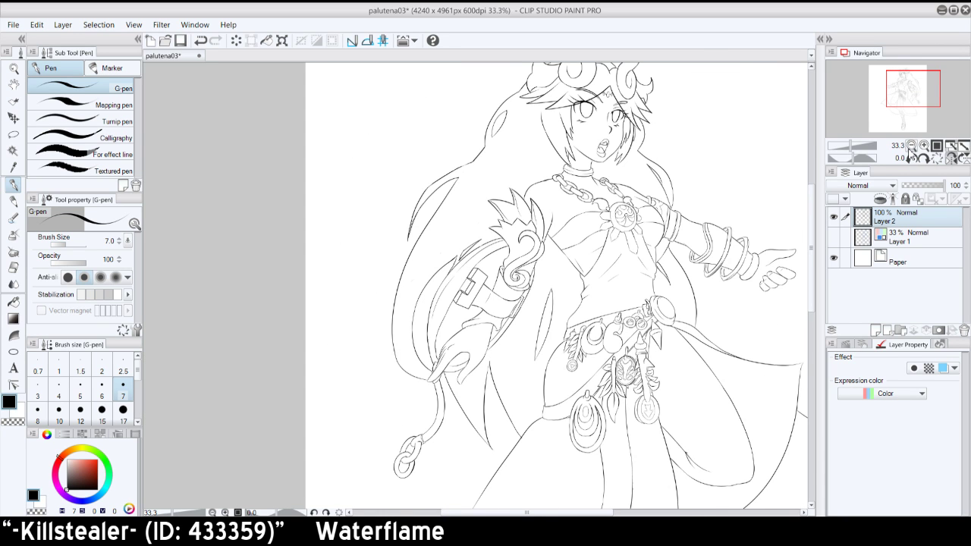
{"action": "left_click_drag", "start_coordinate": [899, 103], "coordinate": [900, 116]}
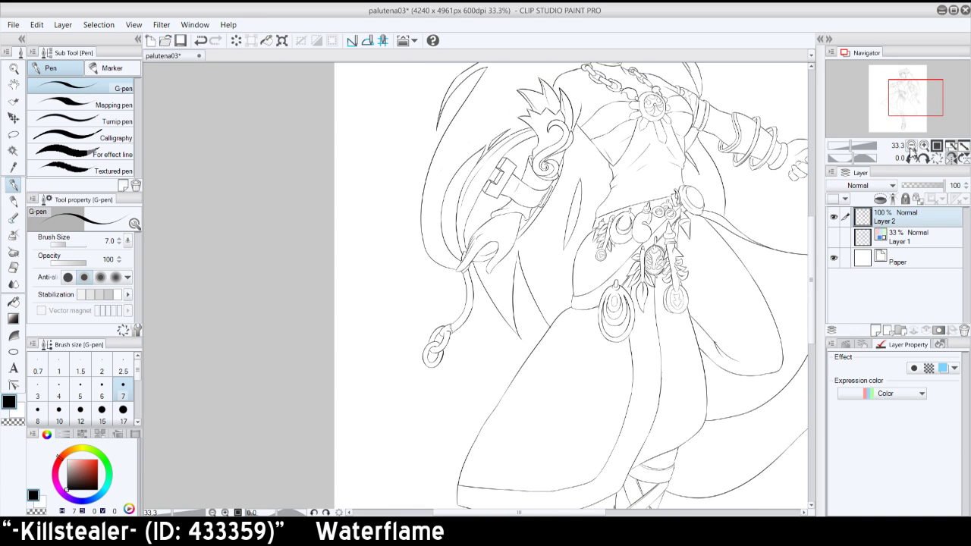
{"action": "left_click", "coordinate": [924, 145]}
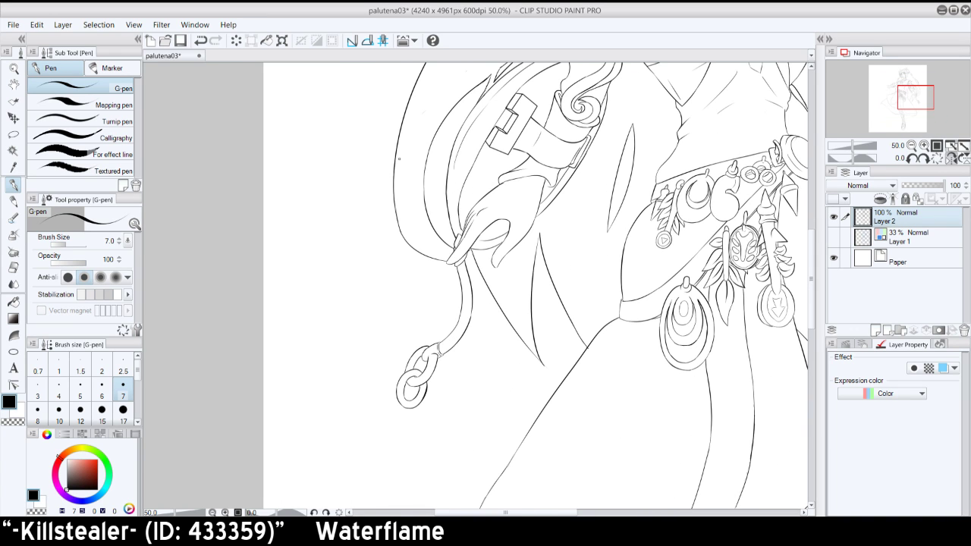
{"action": "left_click_drag", "start_coordinate": [411, 99], "coordinate": [378, 199]}
{"action": "mouse_move", "coordinate": [394, 136]}
{"action": "left_mouse_down"}
{"action": "mouse_move", "coordinate": [376, 194]}
{"action": "mouse_move", "coordinate": [379, 177]}
{"action": "left_mouse_up"}
{"action": "left_click", "coordinate": [913, 145]}
{"action": "left_click", "coordinate": [912, 146]}
{"action": "left_click", "coordinate": [951, 158]}
{"action": "left_click", "coordinate": [924, 147]}
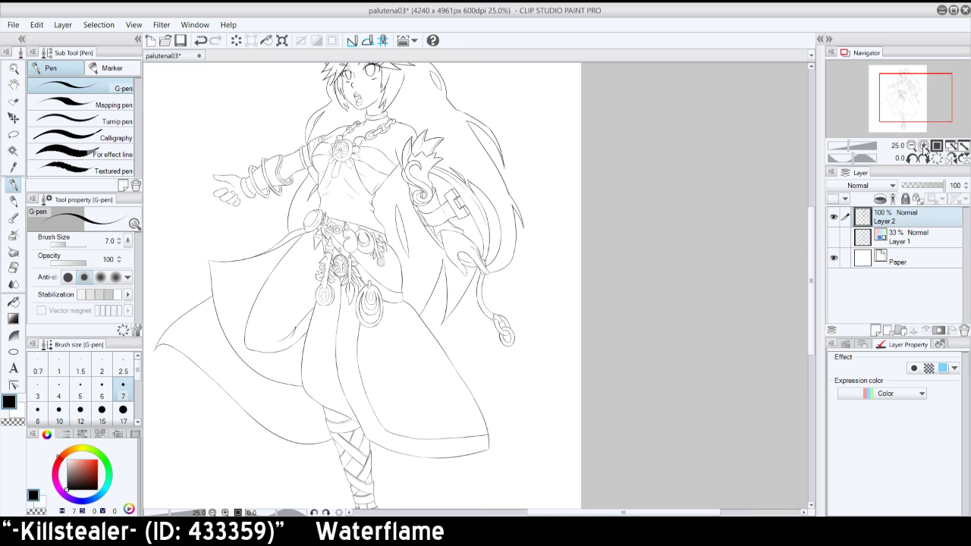
{"action": "left_click", "coordinate": [924, 146]}
{"action": "left_click", "coordinate": [924, 146]}
- Extend the pointed outer lock into a long tip that curls upward away from the arm
{"action": "key", "text": "ctrl+z"}
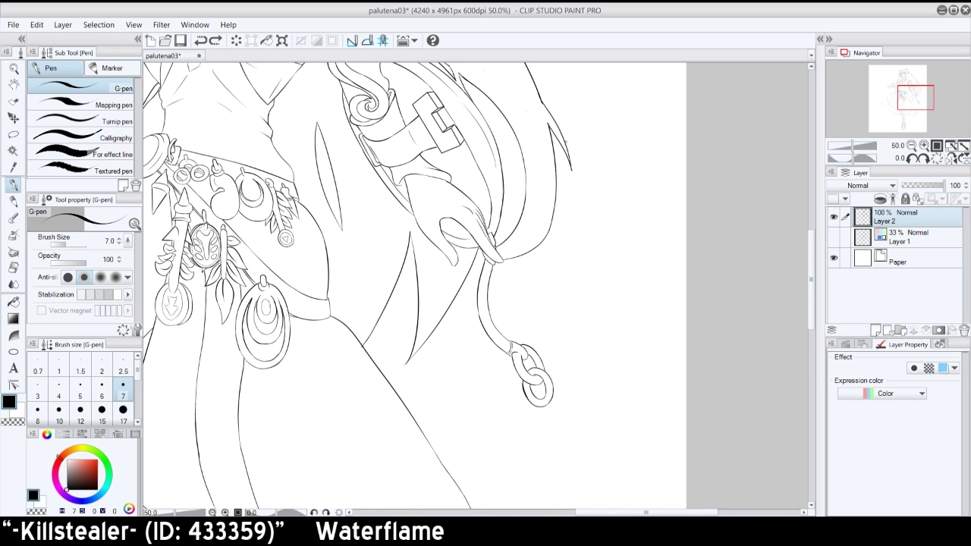
{"action": "key", "text": "ctrl+z"}
{"action": "mouse_move", "coordinate": [574, 161]}
{"action": "left_mouse_down"}
{"action": "mouse_move", "coordinate": [606, 188]}
{"action": "mouse_move", "coordinate": [618, 179]}
{"action": "left_mouse_up"}
{"action": "key", "text": "ctrl+z"}
{"action": "key", "text": "ctrl+z"}
{"action": "key", "text": "ctrl+z"}
- Refine the curled end of the outer lock in a rotated view, redoing the strokes that close its tip
{"action": "left_click", "coordinate": [917, 157]}
{"action": "left_click", "coordinate": [918, 157]}
{"action": "left_click", "coordinate": [918, 157]}
{"action": "left_click", "coordinate": [918, 157]}
{"action": "mouse_move", "coordinate": [629, 331]}
{"action": "left_mouse_down"}
{"action": "mouse_move", "coordinate": [641, 349]}
{"action": "mouse_move", "coordinate": [647, 334]}
{"action": "left_mouse_up"}
{"action": "key", "text": "ctrl+z"}
{"action": "key", "text": "ctrl+z"}
{"action": "key", "text": "ctrl+z"}
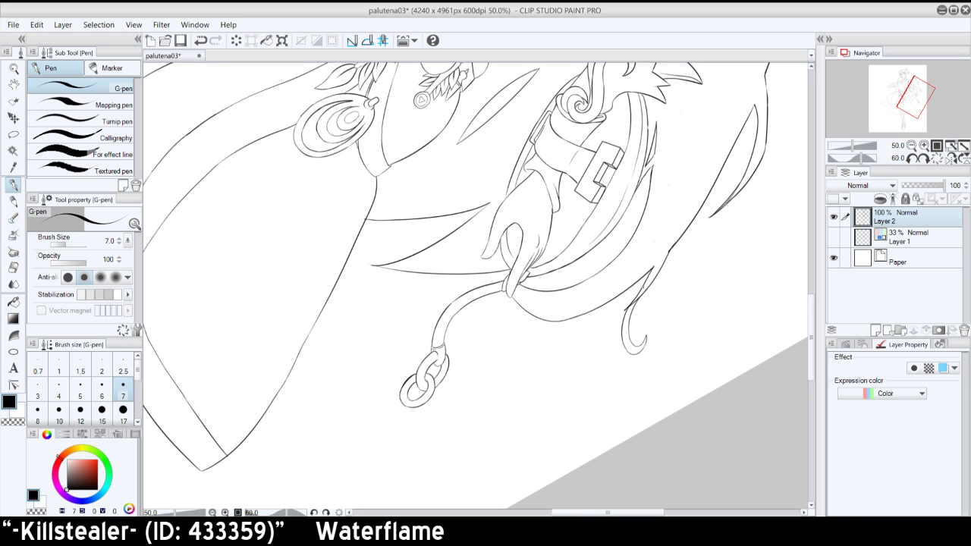
{"action": "left_click", "coordinate": [940, 160]}
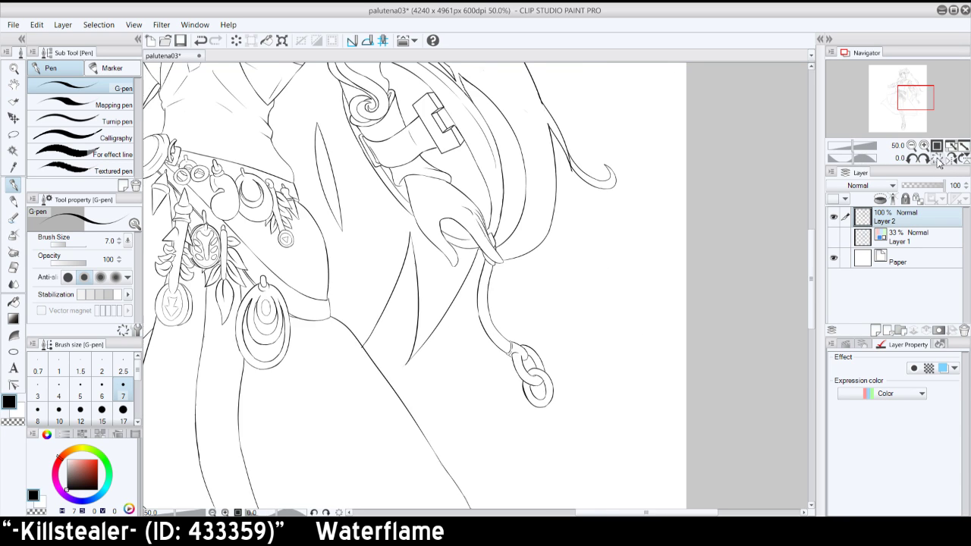
{"action": "left_click", "coordinate": [924, 145]}
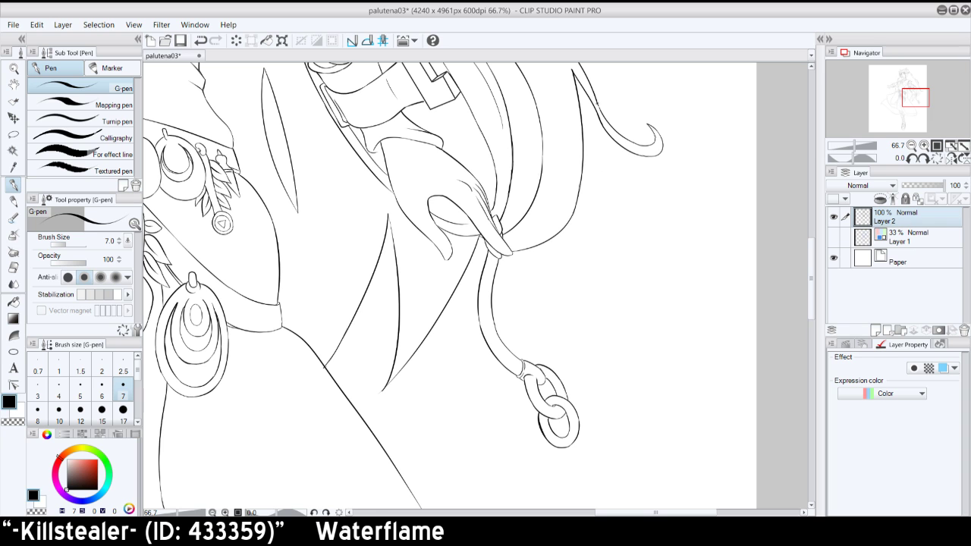
- Try curved lower edges that join the hair locks below the hand to the edge of the skirt
{"action": "left_click", "coordinate": [911, 146]}
{"action": "left_click", "coordinate": [912, 146]}
{"action": "mouse_move", "coordinate": [909, 113]}
{"action": "left_mouse_down"}
{"action": "mouse_move", "coordinate": [904, 101]}
{"action": "mouse_move", "coordinate": [890, 110]}
{"action": "mouse_move", "coordinate": [897, 104]}
{"action": "left_mouse_up"}
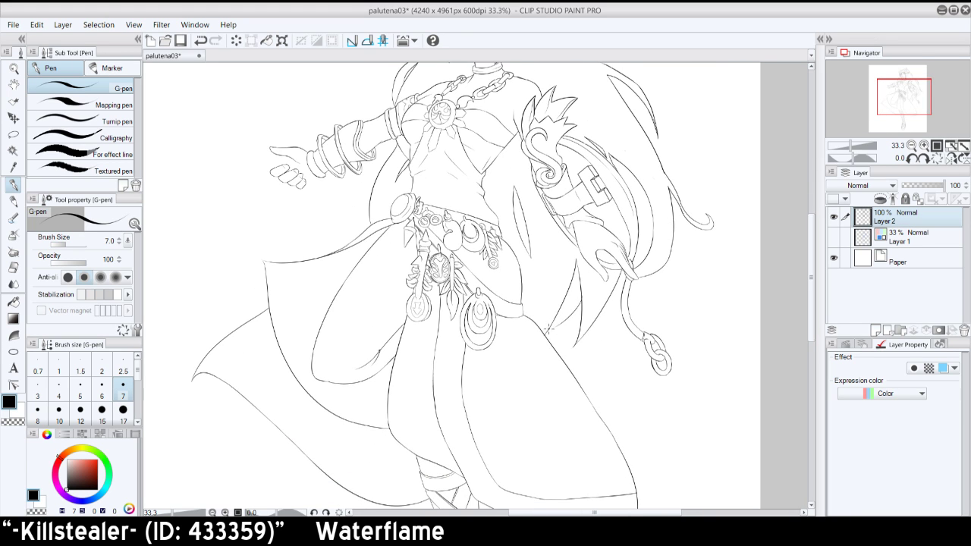
{"action": "mouse_move", "coordinate": [549, 329]}
{"action": "left_mouse_down"}
{"action": "mouse_move", "coordinate": [577, 303]}
{"action": "mouse_move", "coordinate": [548, 331]}
{"action": "mouse_move", "coordinate": [574, 305]}
{"action": "mouse_move", "coordinate": [582, 310]}
{"action": "mouse_move", "coordinate": [570, 335]}
{"action": "mouse_move", "coordinate": [544, 338]}
{"action": "mouse_move", "coordinate": [592, 304]}
{"action": "mouse_move", "coordinate": [557, 330]}
{"action": "mouse_move", "coordinate": [594, 317]}
{"action": "mouse_move", "coordinate": [608, 281]}
{"action": "mouse_move", "coordinate": [605, 309]}
{"action": "left_mouse_up"}
{"action": "key", "text": "ctrl+z"}
{"action": "key", "text": "ctrl+z"}
{"action": "key", "text": "ctrl+z"}
{"action": "left_click", "coordinate": [923, 146]}
{"action": "left_click", "coordinate": [922, 146]}
{"action": "left_click_drag", "start_coordinate": [895, 102], "coordinate": [906, 105]}
{"action": "left_click_drag", "start_coordinate": [435, 345], "coordinate": [463, 314]}
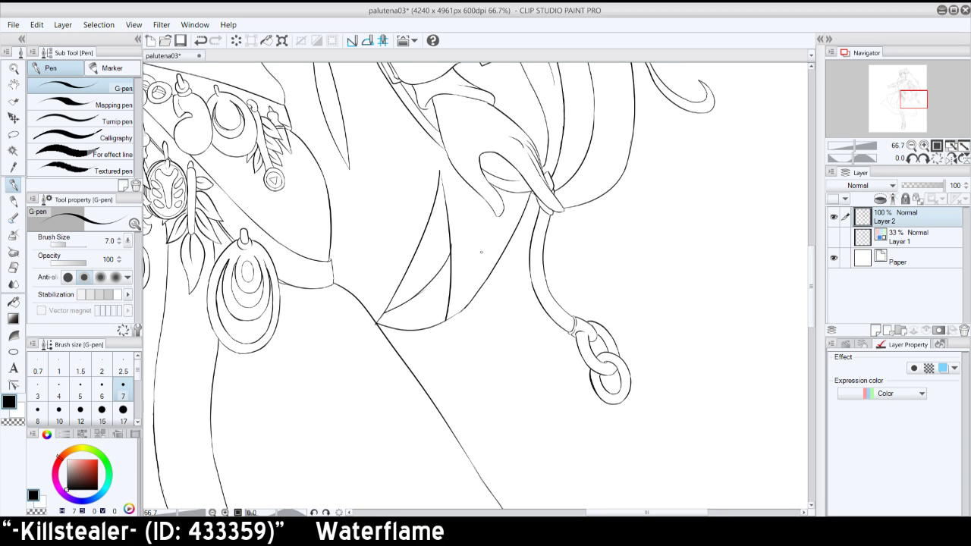
- Erase the line crossing the inner lock below the hand and check the shape in normal and mirrored views
{"action": "left_click", "coordinate": [950, 158]}
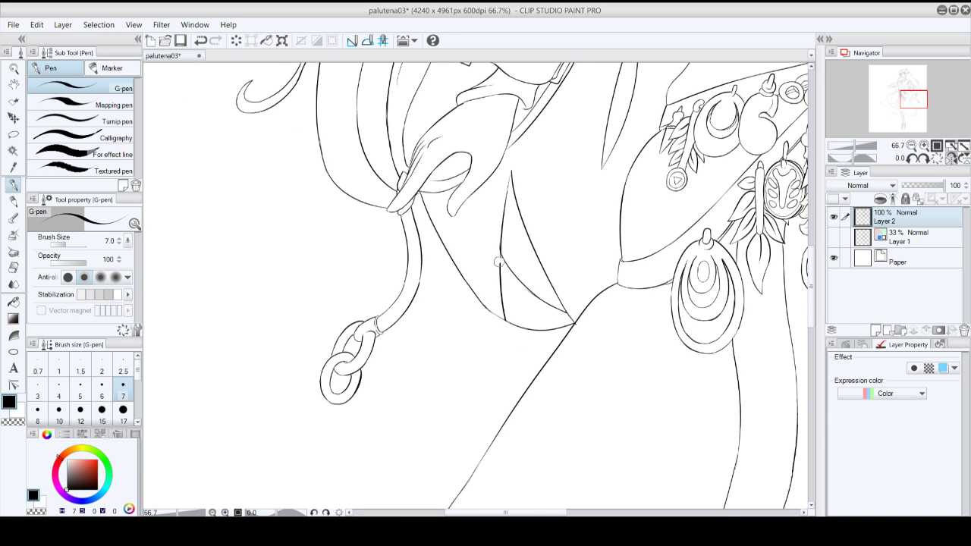
{"action": "left_click_drag", "start_coordinate": [497, 246], "coordinate": [502, 310]}
{"action": "left_click", "coordinate": [912, 146]}
{"action": "left_click", "coordinate": [912, 145]}
{"action": "left_click", "coordinate": [911, 145]}
{"action": "left_click", "coordinate": [949, 158]}
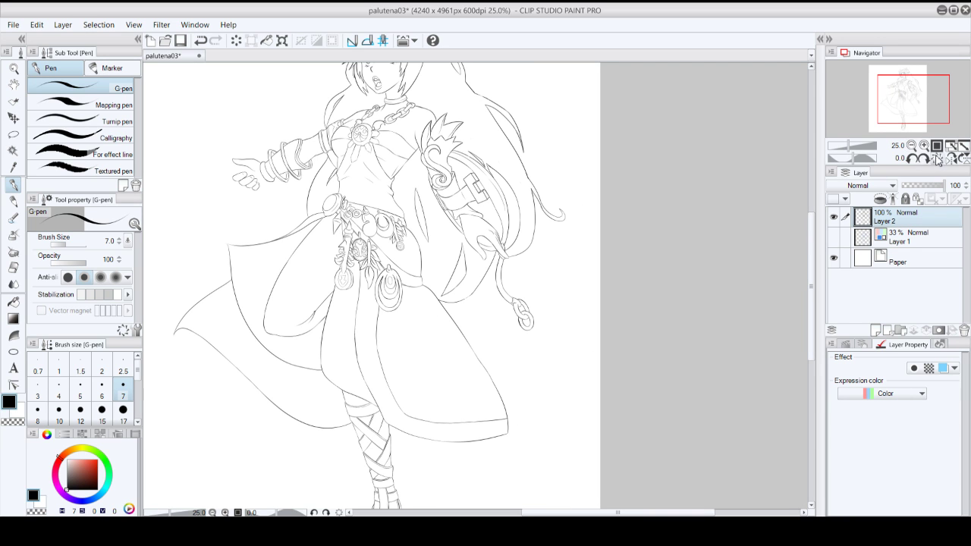
{"action": "left_click", "coordinate": [938, 156]}
{"action": "left_click", "coordinate": [924, 145]}
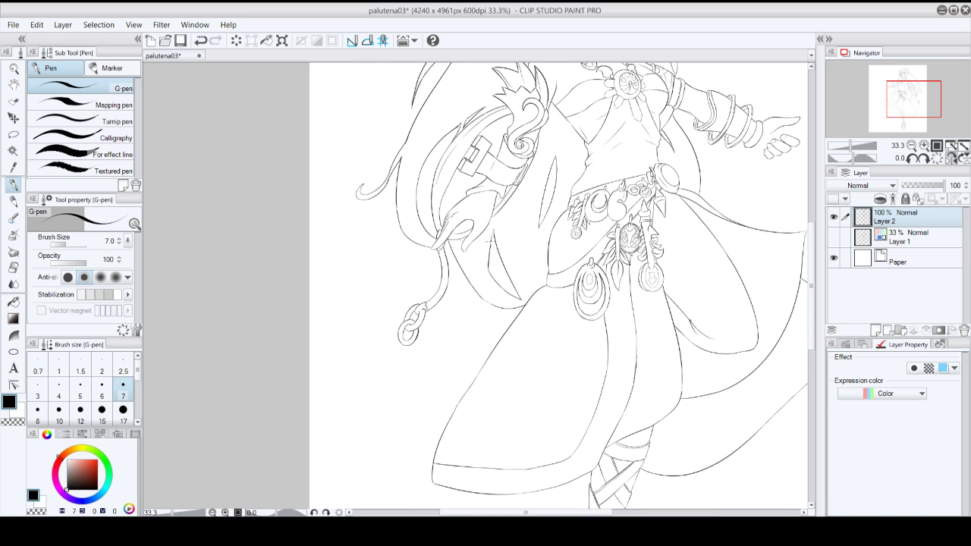
- Try several strokes for an extra strand line along the inner lock below the hand
{"action": "left_click_drag", "start_coordinate": [489, 241], "coordinate": [507, 285]}
{"action": "key", "text": "ctrl+z"}
{"action": "key", "text": "ctrl+z"}
{"action": "left_click_drag", "start_coordinate": [492, 234], "coordinate": [518, 278]}
{"action": "key", "text": "ctrl+z"}
{"action": "mouse_move", "coordinate": [489, 232]}
{"action": "left_mouse_down"}
{"action": "mouse_move", "coordinate": [494, 267]}
{"action": "mouse_move", "coordinate": [512, 284]}
{"action": "left_mouse_up"}
{"action": "key", "text": "ctrl+z"}
- Erase the large lock's outer contour between the hand and skirt and redraw it as a fuller curve in a rotated view
{"action": "left_click", "coordinate": [923, 159]}
{"action": "left_click", "coordinate": [923, 159]}
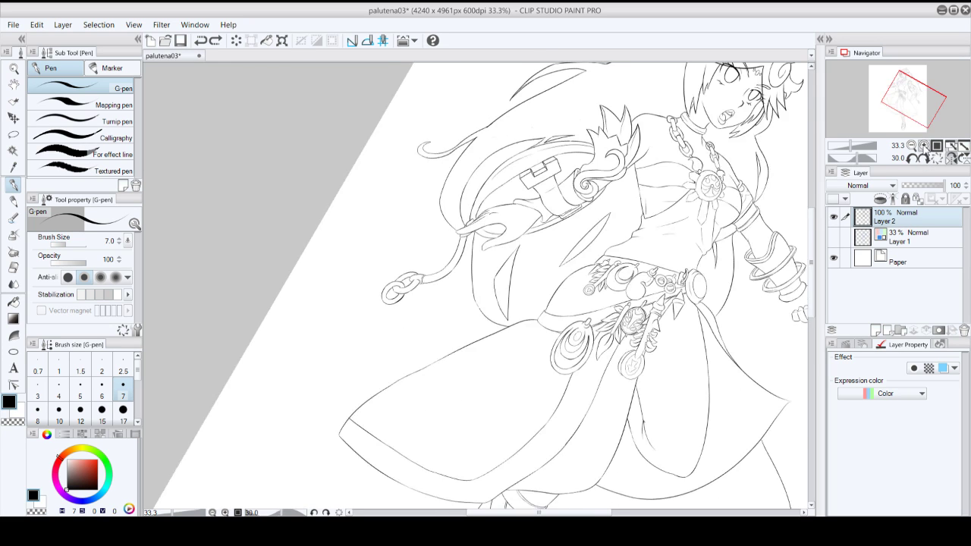
{"action": "left_click", "coordinate": [924, 146]}
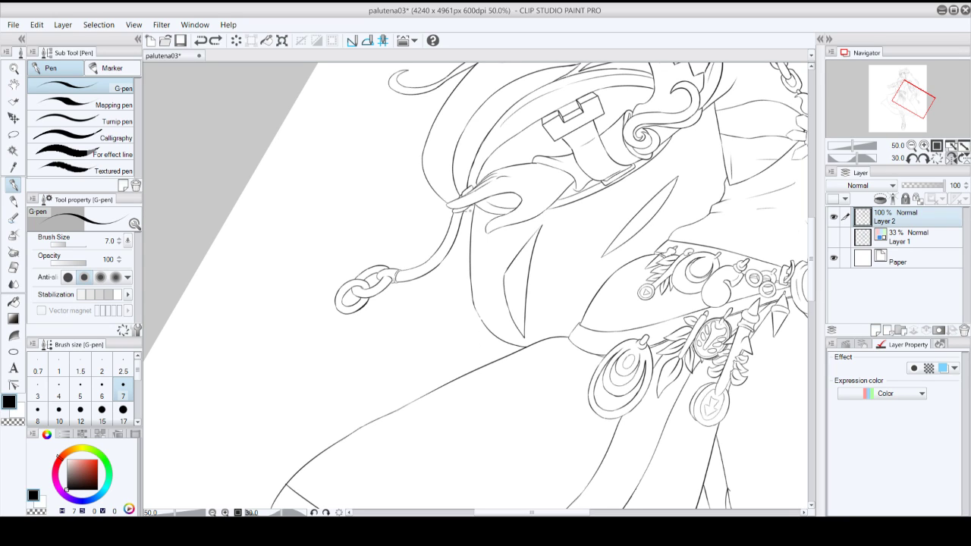
{"action": "left_click_drag", "start_coordinate": [465, 211], "coordinate": [477, 207]}
{"action": "mouse_move", "coordinate": [469, 211]}
{"action": "left_mouse_down"}
{"action": "mouse_move", "coordinate": [470, 270]}
{"action": "mouse_move", "coordinate": [473, 214]}
{"action": "left_mouse_up"}
{"action": "left_click_drag", "start_coordinate": [482, 322], "coordinate": [490, 332]}
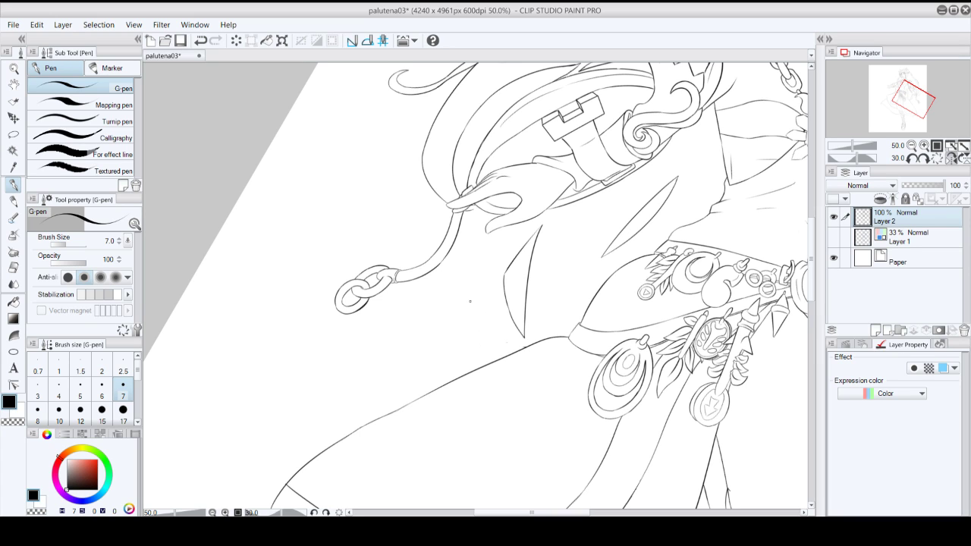
{"action": "left_click_drag", "start_coordinate": [469, 211], "coordinate": [466, 300]}
{"action": "key", "text": "ctrl+z"}
{"action": "mouse_move", "coordinate": [470, 210]}
{"action": "left_mouse_down"}
{"action": "mouse_move", "coordinate": [461, 245]}
{"action": "mouse_move", "coordinate": [489, 345]}
{"action": "left_mouse_up"}
{"action": "key", "text": "ctrl+z"}
{"action": "mouse_move", "coordinate": [462, 294]}
{"action": "left_mouse_down"}
{"action": "mouse_move", "coordinate": [488, 347]}
{"action": "mouse_move", "coordinate": [474, 329]}
{"action": "left_mouse_up"}
{"action": "key", "text": "ctrl+z"}
{"action": "left_click_drag", "start_coordinate": [502, 357], "coordinate": [475, 332]}
{"action": "left_click", "coordinate": [938, 158]}
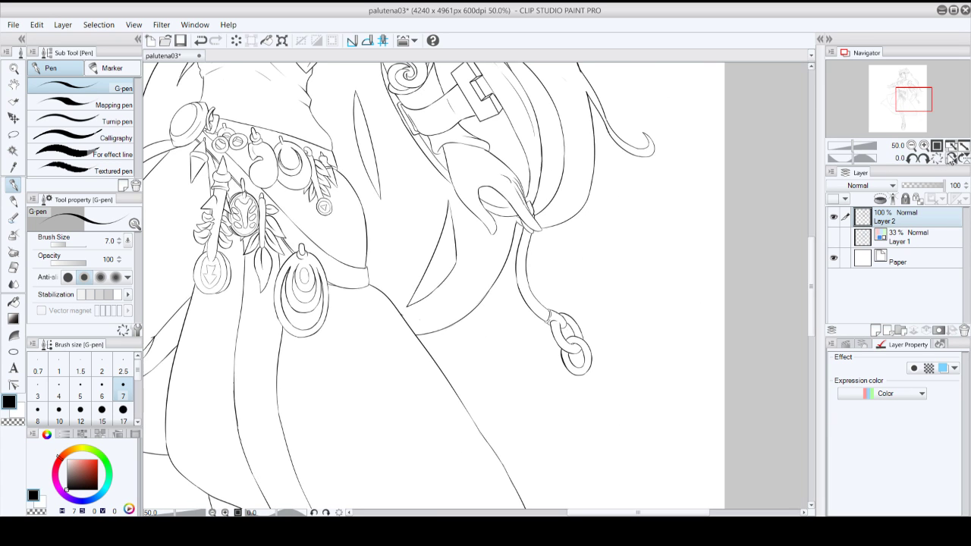
- Undo the recent rework of the hair locks between the hand and the skirt
{"action": "left_click", "coordinate": [912, 146]}
{"action": "left_click", "coordinate": [912, 145]}
{"action": "left_click_drag", "start_coordinate": [911, 113], "coordinate": [906, 113]}
{"action": "key", "text": "ctrl+z"}
{"action": "key", "text": "ctrl+z"}
{"action": "key", "text": "ctrl+z"}
{"action": "key", "text": "ctrl+z"}
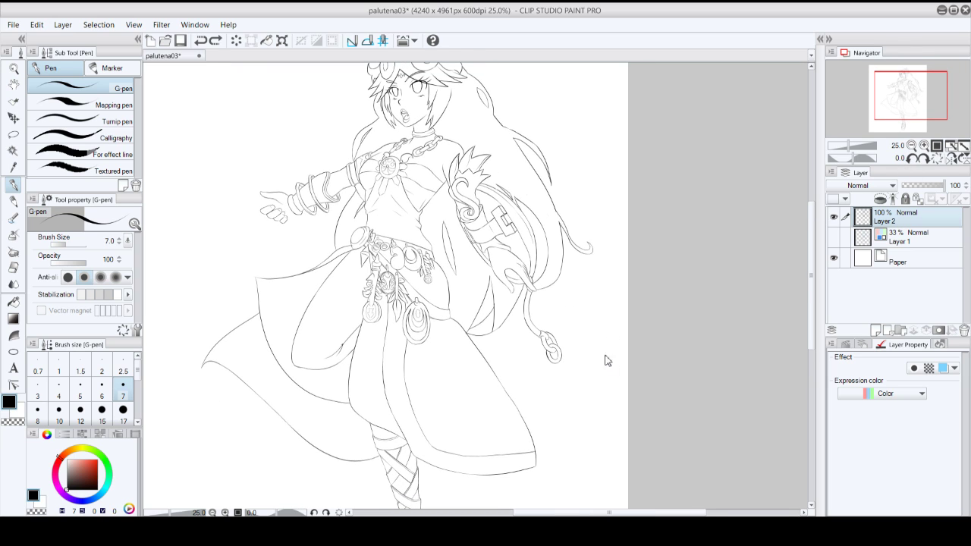
{"action": "key", "text": "ctrl+z"}
- Erase parts of the old lock lines hanging between the hand and the skirt
{"action": "left_click", "coordinate": [922, 146]}
{"action": "left_click", "coordinate": [923, 145]}
{"action": "left_click_drag", "start_coordinate": [478, 366], "coordinate": [467, 371]}
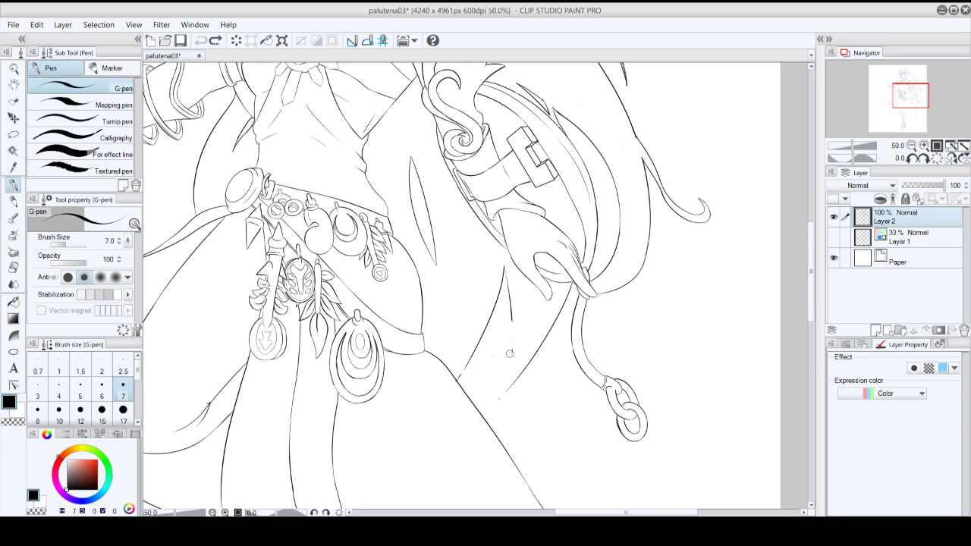
{"action": "mouse_move", "coordinate": [507, 390]}
{"action": "left_mouse_down"}
{"action": "mouse_move", "coordinate": [544, 336]}
{"action": "mouse_move", "coordinate": [516, 359]}
{"action": "left_mouse_up"}
{"action": "key", "text": "ctrl+z"}
- Try short replacement strokes continuing the lock's remaining inner line downward
{"action": "mouse_move", "coordinate": [512, 320]}
{"action": "left_mouse_down"}
{"action": "mouse_move", "coordinate": [509, 364]}
{"action": "mouse_move", "coordinate": [537, 381]}
{"action": "left_mouse_up"}
{"action": "key", "text": "ctrl+z"}
{"action": "key", "text": "ctrl+z"}
{"action": "key", "text": "ctrl+z"}
{"action": "key", "text": "ctrl+z"}
{"action": "left_click_drag", "start_coordinate": [513, 317], "coordinate": [519, 361]}
{"action": "key", "text": "ctrl+z"}
{"action": "left_click_drag", "start_coordinate": [513, 317], "coordinate": [522, 371]}
{"action": "key", "text": "ctrl+z"}
{"action": "left_click_drag", "start_coordinate": [512, 317], "coordinate": [524, 363]}
{"action": "key", "text": "ctrl+z"}
- Erase the leftover inner line and draw a long curve from the lock's peak down to the top of the hanging chain
{"action": "left_click_drag", "start_coordinate": [514, 314], "coordinate": [506, 270]}
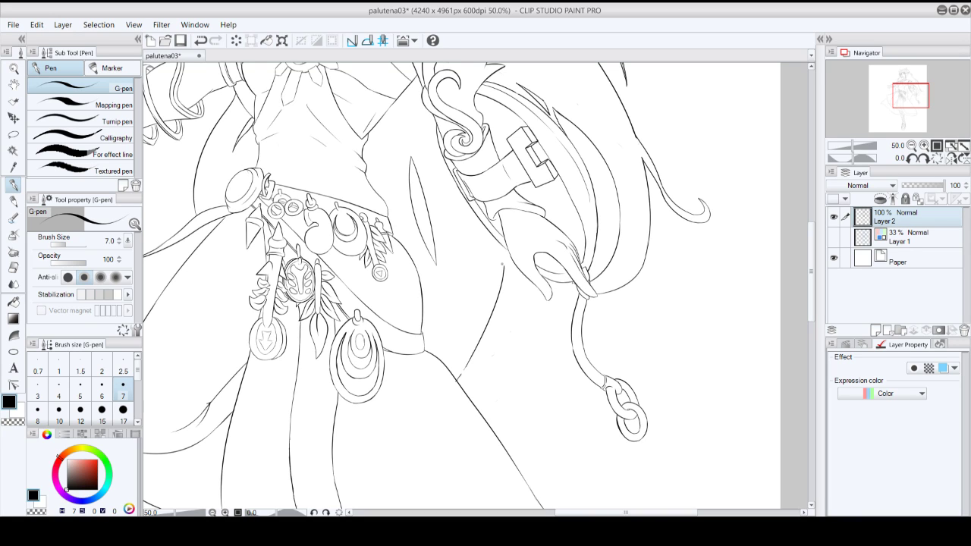
{"action": "left_click_drag", "start_coordinate": [504, 267], "coordinate": [544, 355]}
{"action": "key", "text": "ctrl+z"}
{"action": "mouse_move", "coordinate": [505, 268]}
{"action": "left_mouse_down"}
{"action": "mouse_move", "coordinate": [589, 393]}
{"action": "mouse_move", "coordinate": [544, 326]}
{"action": "mouse_move", "coordinate": [569, 377]}
{"action": "mouse_move", "coordinate": [556, 369]}
{"action": "mouse_move", "coordinate": [604, 385]}
{"action": "left_mouse_up"}
{"action": "key", "text": "ctrl+z"}
- Draw the upper contour of the lock from below the hand, sweeping past the cord into an upward curl
{"action": "left_click_drag", "start_coordinate": [585, 311], "coordinate": [616, 367]}
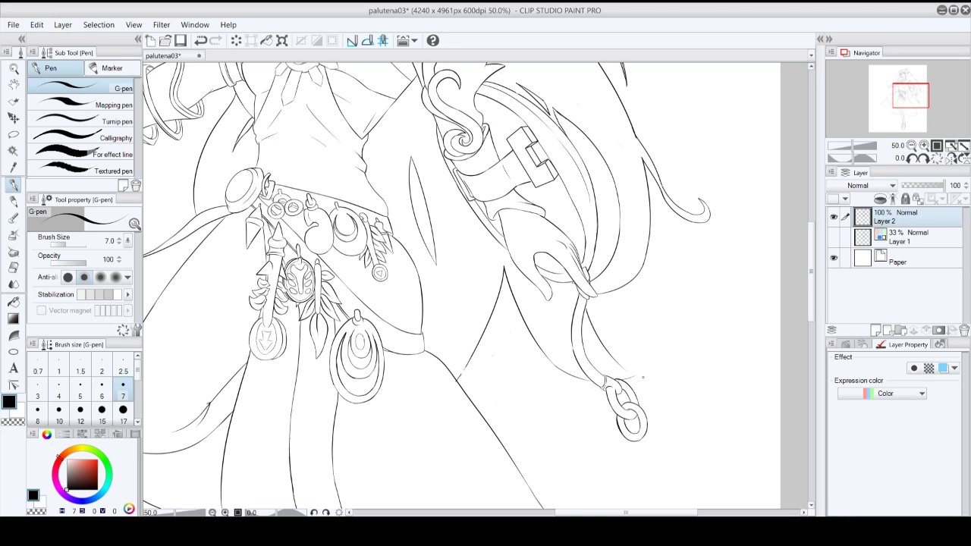
{"action": "key", "text": "ctrl+z"}
{"action": "left_click_drag", "start_coordinate": [587, 306], "coordinate": [619, 366]}
{"action": "key", "text": "ctrl+z"}
{"action": "mouse_move", "coordinate": [584, 299]}
{"action": "left_mouse_down"}
{"action": "mouse_move", "coordinate": [620, 371]}
{"action": "mouse_move", "coordinate": [607, 360]}
{"action": "mouse_move", "coordinate": [649, 352]}
{"action": "mouse_move", "coordinate": [609, 359]}
{"action": "mouse_move", "coordinate": [627, 366]}
{"action": "mouse_move", "coordinate": [656, 333]}
{"action": "mouse_move", "coordinate": [636, 375]}
{"action": "mouse_move", "coordinate": [653, 337]}
{"action": "left_mouse_up"}
{"action": "key", "text": "ctrl+z"}
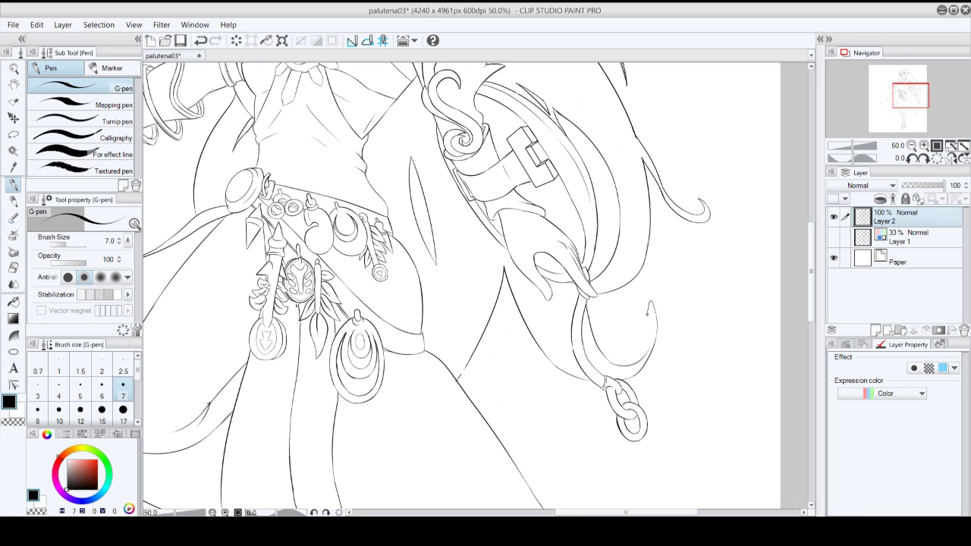
- Draw the outer contour of the upward curl beside the cord, repeating the strokes until the curve fits
{"action": "key", "text": "ctrl+z"}
{"action": "left_click_drag", "start_coordinate": [650, 306], "coordinate": [649, 349]}
{"action": "key", "text": "ctrl+z"}
{"action": "key", "text": "ctrl+z"}
{"action": "left_click_drag", "start_coordinate": [649, 303], "coordinate": [629, 364]}
{"action": "key", "text": "ctrl+z"}
{"action": "key", "text": "ctrl+z"}
{"action": "key", "text": "ctrl+z"}
{"action": "key", "text": "ctrl+z"}
{"action": "key", "text": "ctrl+z"}
{"action": "key", "text": "ctrl+z"}
- Shape the hooked, pointed tip of the curl beside the cord in a mirrored view
{"action": "left_click", "coordinate": [950, 148]}
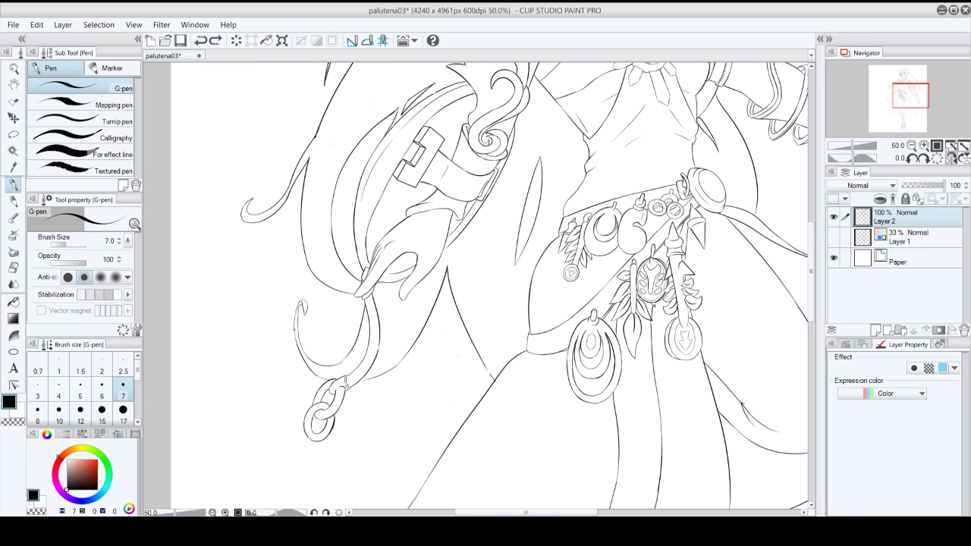
{"action": "left_click_drag", "start_coordinate": [306, 313], "coordinate": [326, 351]}
{"action": "key", "text": "ctrl+z"}
{"action": "key", "text": "ctrl+z"}
{"action": "mouse_move", "coordinate": [305, 313]}
{"action": "left_mouse_down"}
{"action": "mouse_move", "coordinate": [300, 298]}
{"action": "mouse_move", "coordinate": [312, 323]}
{"action": "left_mouse_up"}
{"action": "key", "text": "ctrl+z"}
{"action": "key", "text": "ctrl+z"}
{"action": "mouse_move", "coordinate": [319, 314]}
{"action": "left_mouse_down"}
{"action": "mouse_move", "coordinate": [312, 325]}
{"action": "mouse_move", "coordinate": [329, 305]}
{"action": "left_mouse_up"}
{"action": "key", "text": "ctrl+z"}
{"action": "key", "text": "ctrl+z"}
{"action": "mouse_move", "coordinate": [299, 322]}
{"action": "left_mouse_down"}
{"action": "mouse_move", "coordinate": [311, 357]}
{"action": "mouse_move", "coordinate": [329, 367]}
{"action": "left_mouse_up"}
{"action": "key", "text": "ctrl+z"}
- Rework the curl's contour in a rotated view and try another stroke along its inner side
{"action": "left_click", "coordinate": [924, 159]}
{"action": "left_click", "coordinate": [924, 159]}
{"action": "left_click", "coordinate": [924, 159]}
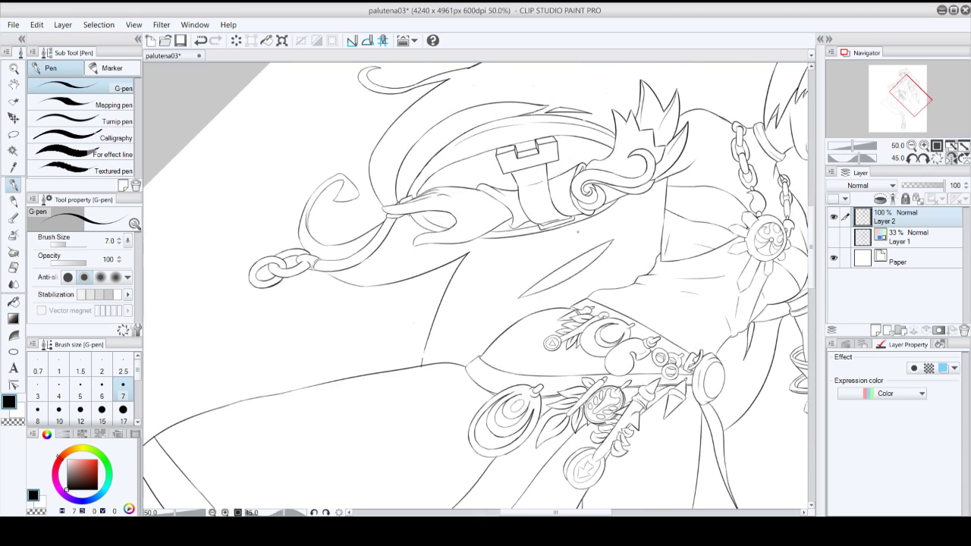
{"action": "key", "text": "ctrl+z"}
{"action": "left_click_drag", "start_coordinate": [307, 213], "coordinate": [312, 233]}
{"action": "left_click", "coordinate": [941, 161]}
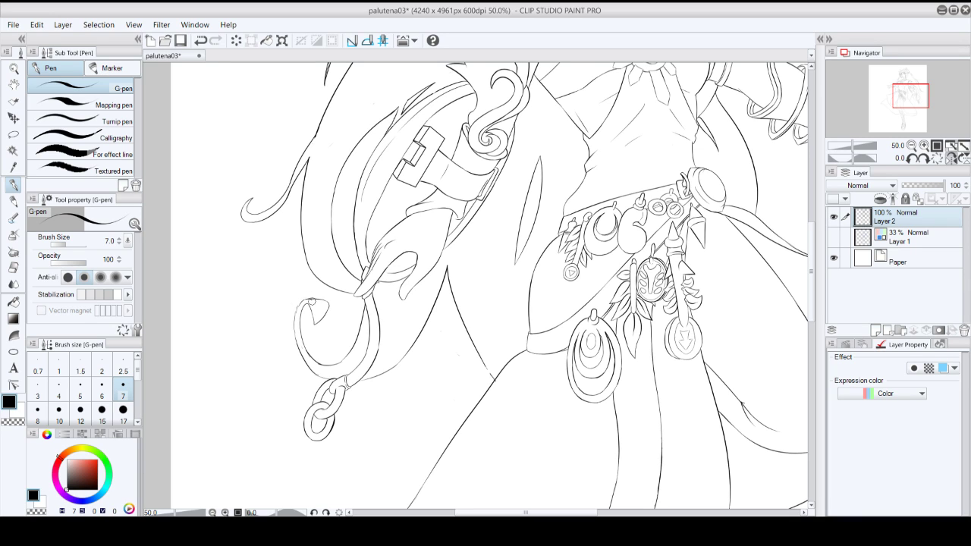
{"action": "left_click_drag", "start_coordinate": [327, 323], "coordinate": [347, 353]}
{"action": "key", "text": "ctrl+z"}
- Review the whole figure's line art in mirrored and normal views to judge the new hair curls
{"action": "left_click", "coordinate": [911, 145]}
{"action": "left_click", "coordinate": [911, 145]}
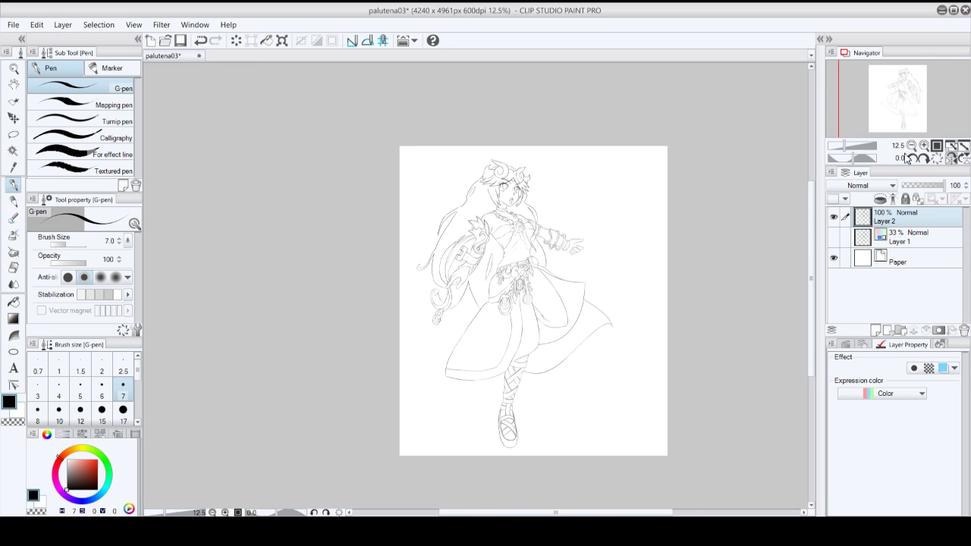
{"action": "left_click", "coordinate": [943, 159]}
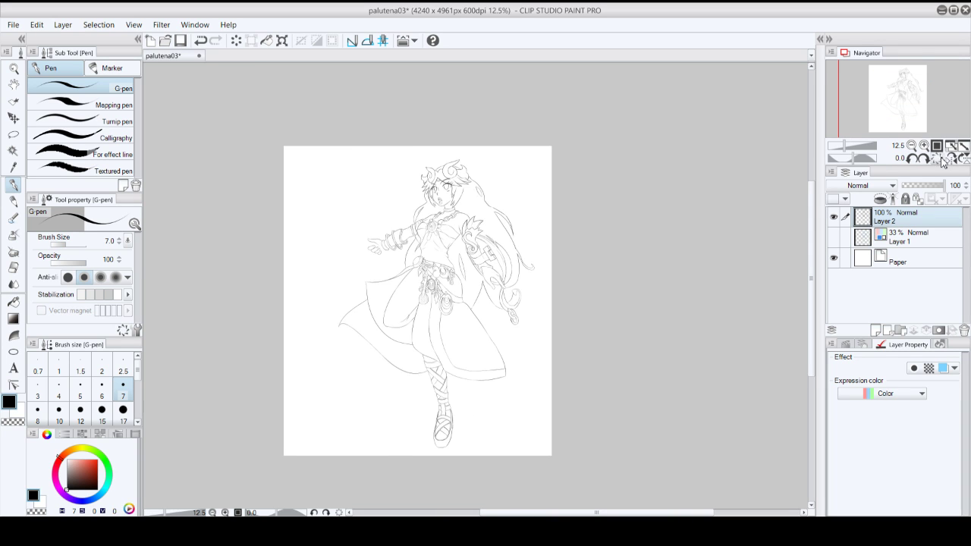
{"action": "left_click", "coordinate": [911, 145]}
{"action": "left_click", "coordinate": [911, 145]}
{"action": "left_click", "coordinate": [924, 145]}
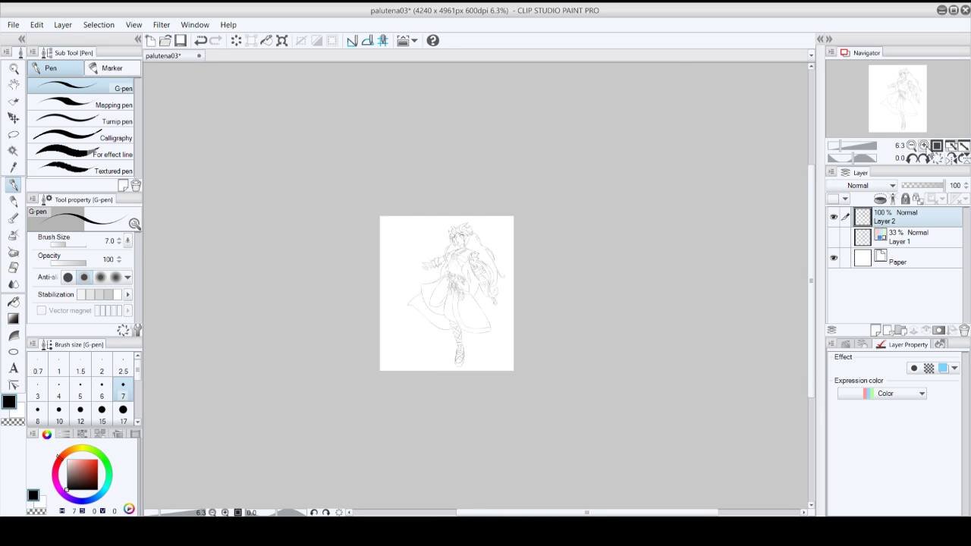
{"action": "left_click", "coordinate": [924, 145]}
{"action": "left_click", "coordinate": [924, 145]}
{"action": "left_click", "coordinate": [924, 145]}
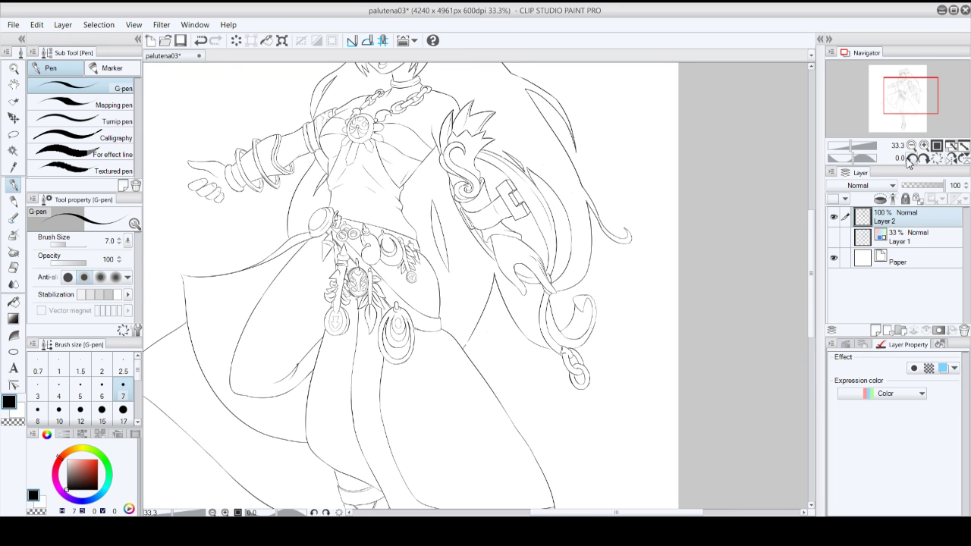
{"action": "left_click", "coordinate": [923, 146]}
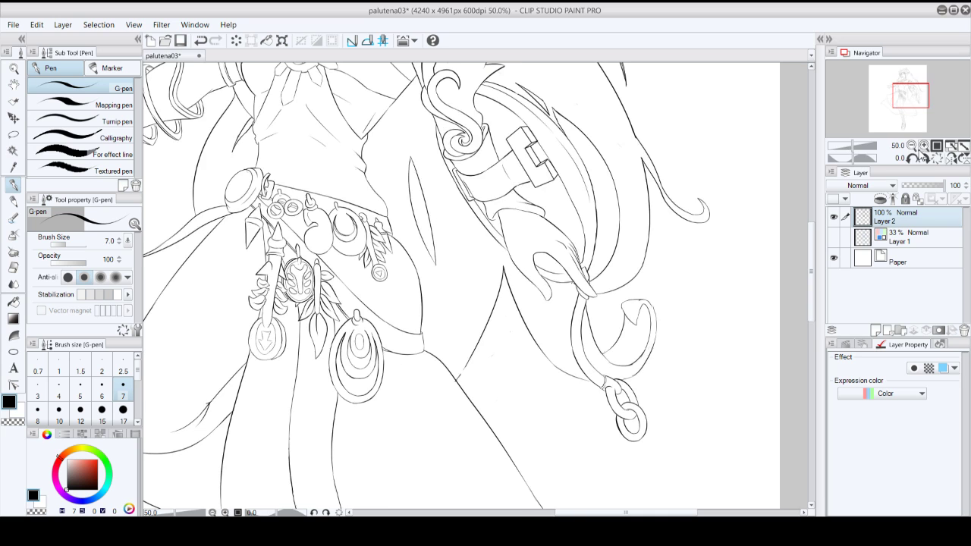
- Redraw the inner edge of the curl's hooked tip and tidy the hair line where it meets the skirt
{"action": "key", "text": "ctrl+z"}
{"action": "left_click_drag", "start_coordinate": [637, 327], "coordinate": [635, 306]}
{"action": "left_click", "coordinate": [924, 145]}
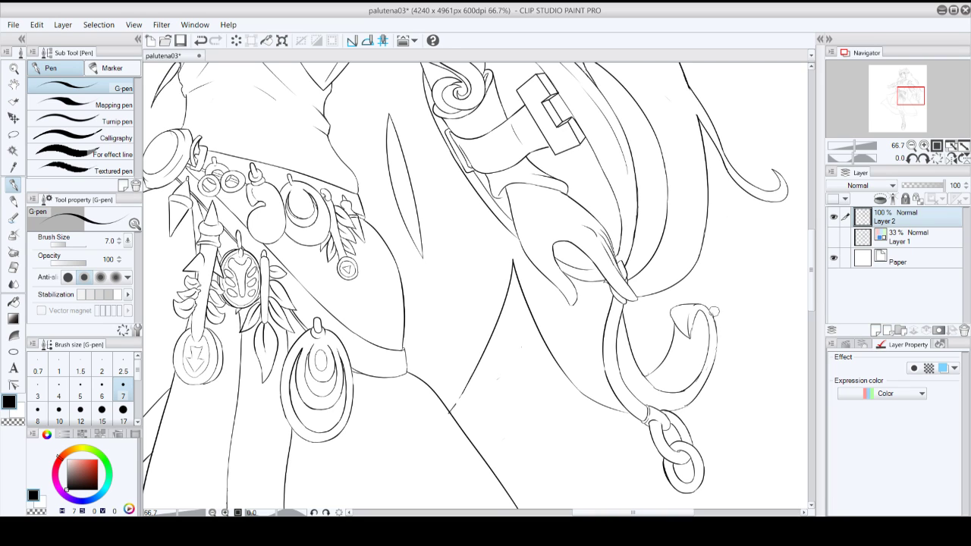
{"action": "left_click_drag", "start_coordinate": [714, 311], "coordinate": [700, 379]}
{"action": "key", "text": "ctrl+z"}
{"action": "left_click_drag", "start_coordinate": [452, 410], "coordinate": [472, 378]}
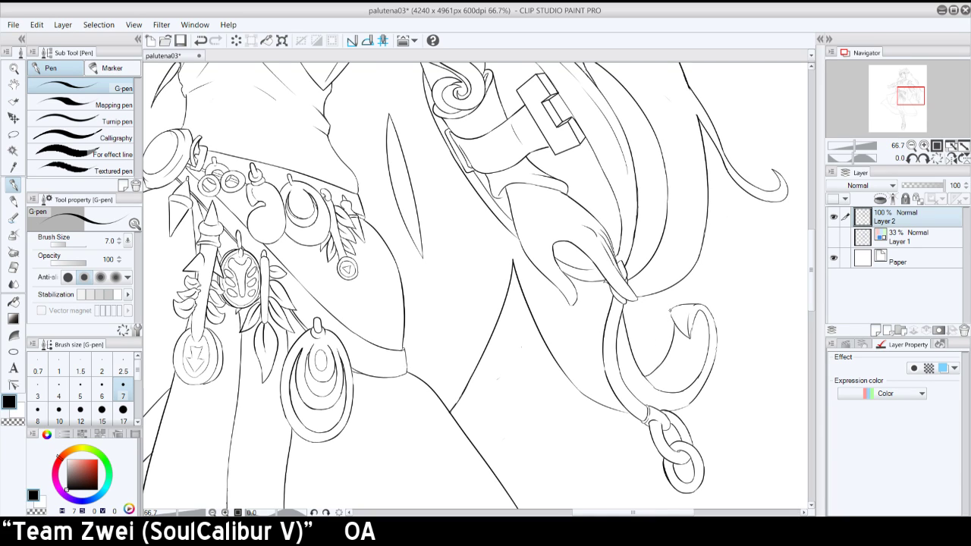
{"action": "key", "text": "ctrl+z"}
- Retouch the short edge of the curl's hooked tip, compare it with and without the stroke, and check the figure
{"action": "left_click_drag", "start_coordinate": [672, 308], "coordinate": [677, 324]}
{"action": "key", "text": "ctrl+z"}
{"action": "key", "text": "ctrl+y"}
{"action": "key", "text": "ctrl+z"}
{"action": "key", "text": "ctrl+y"}
{"action": "left_click", "coordinate": [908, 145]}
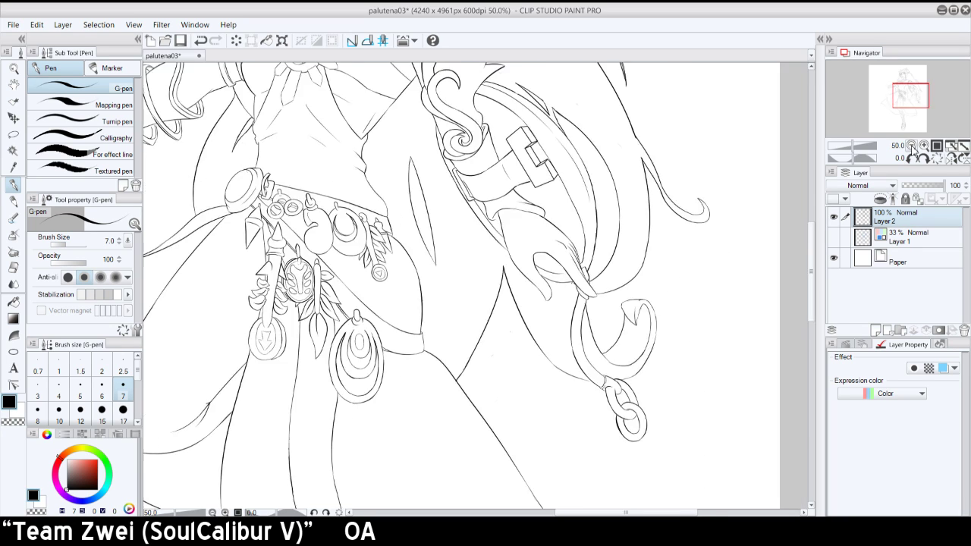
{"action": "left_click", "coordinate": [909, 145]}
{"action": "left_click", "coordinate": [909, 145]}
{"action": "mouse_move", "coordinate": [910, 108]}
{"action": "left_mouse_down"}
{"action": "mouse_move", "coordinate": [905, 99]}
{"action": "mouse_move", "coordinate": [899, 124]}
{"action": "mouse_move", "coordinate": [898, 114]}
{"action": "left_mouse_up"}
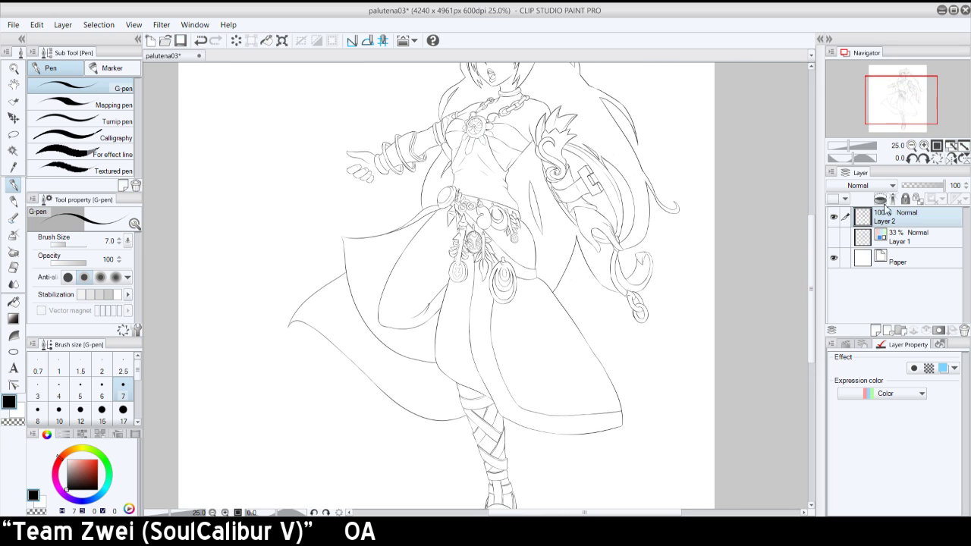
- Compare the line art with and without the Layer 1 sketch, leaving the sketch shown around the staff and upper body
{"action": "left_click", "coordinate": [834, 238]}
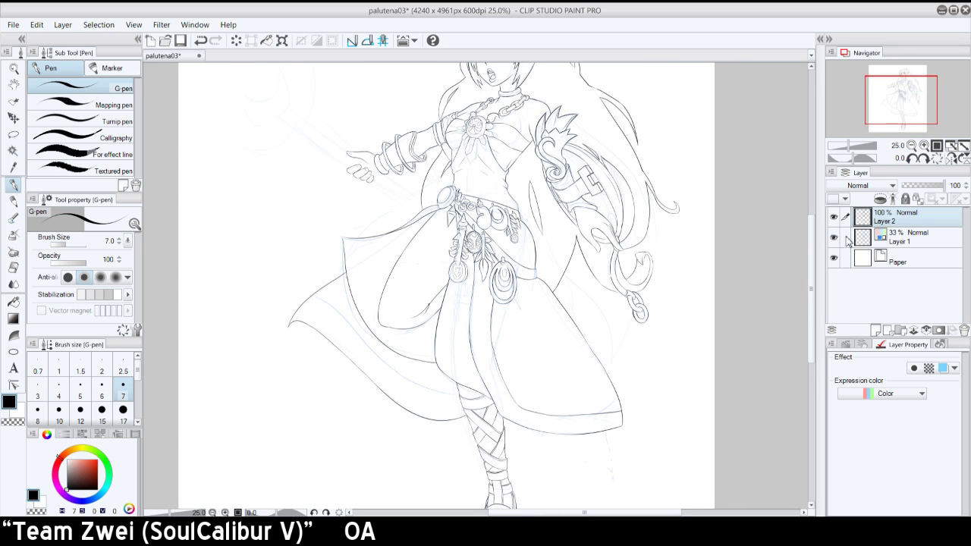
{"action": "left_click", "coordinate": [834, 237]}
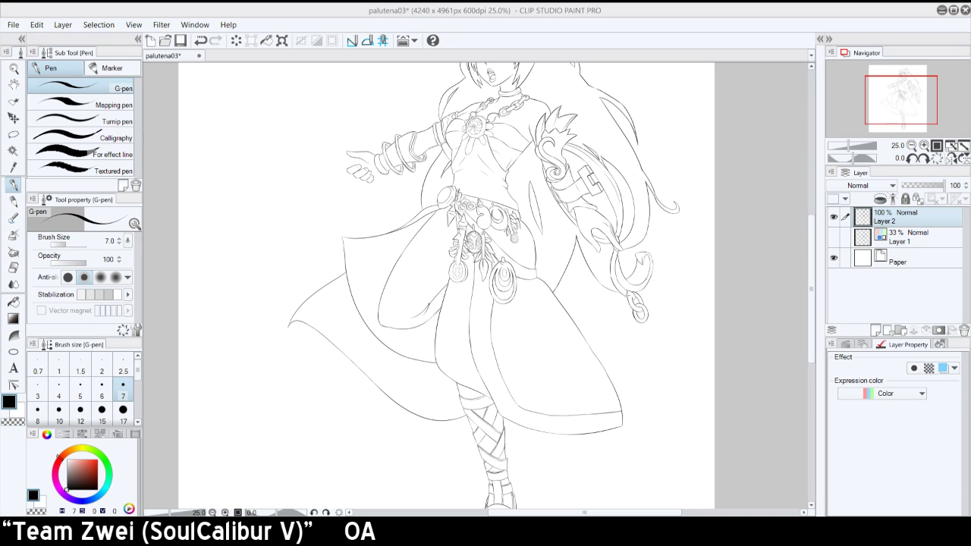
{"action": "left_click", "coordinate": [834, 237]}
{"action": "mouse_move", "coordinate": [910, 109]}
{"action": "left_mouse_down"}
{"action": "mouse_move", "coordinate": [901, 101]}
{"action": "mouse_move", "coordinate": [919, 110]}
{"action": "left_mouse_up"}
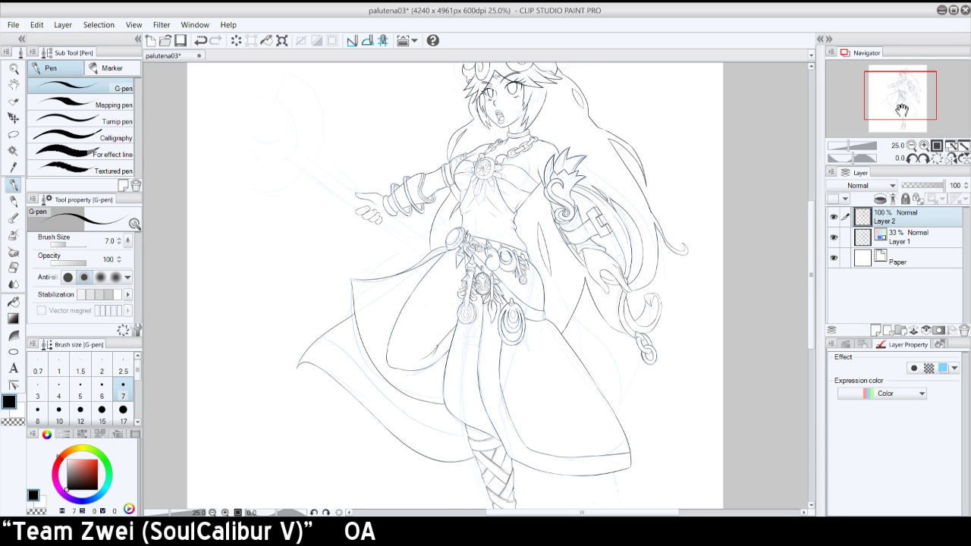
{"action": "left_click_drag", "start_coordinate": [901, 110], "coordinate": [878, 97]}
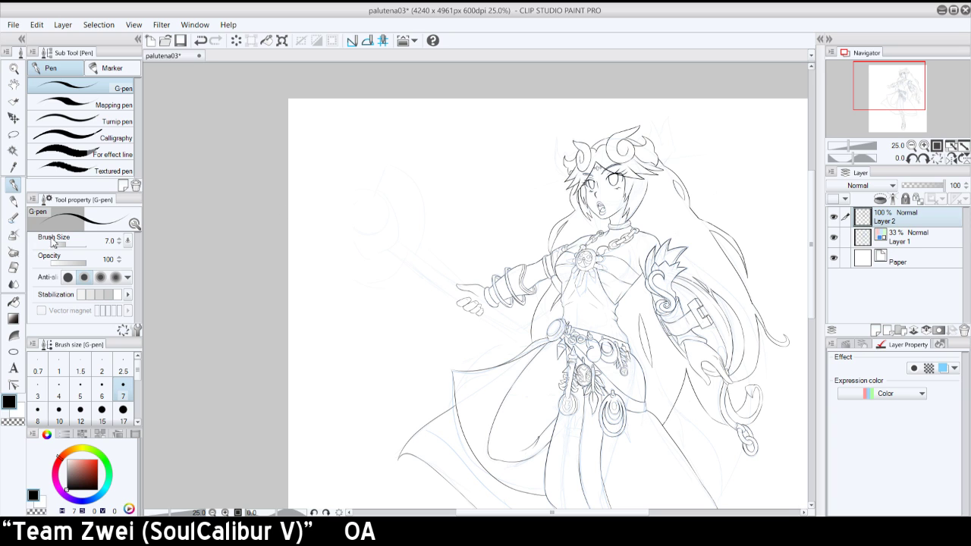
- Draw two parallel guide lines for the staff's shaft through the outstretched hand on Layer 1 with the Straight line tool
{"action": "left_click", "coordinate": [13, 351]}
{"action": "scroll", "coordinate": [135, 120], "scroll_direction": "up", "scroll_amount": 1}
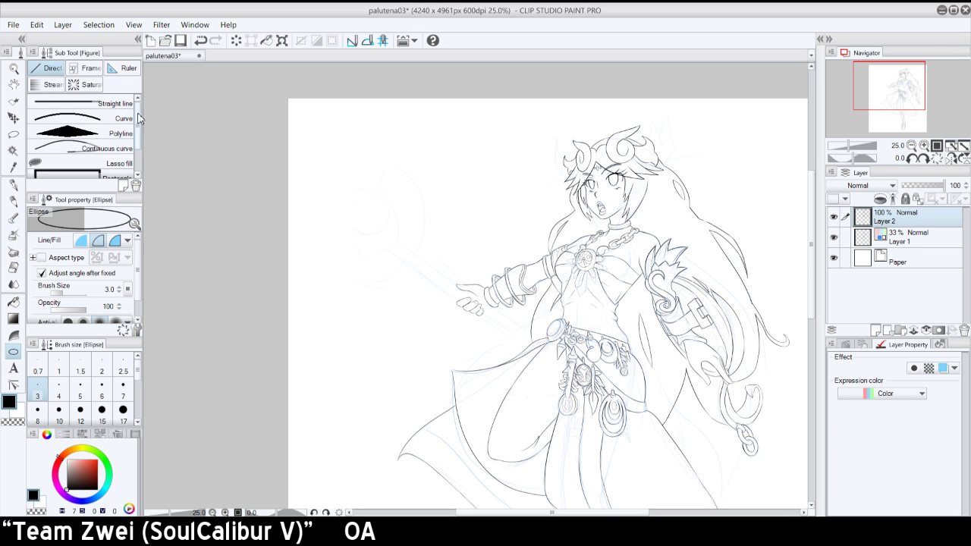
{"action": "left_click", "coordinate": [129, 104]}
{"action": "left_click", "coordinate": [933, 160]}
{"action": "left_click", "coordinate": [933, 159]}
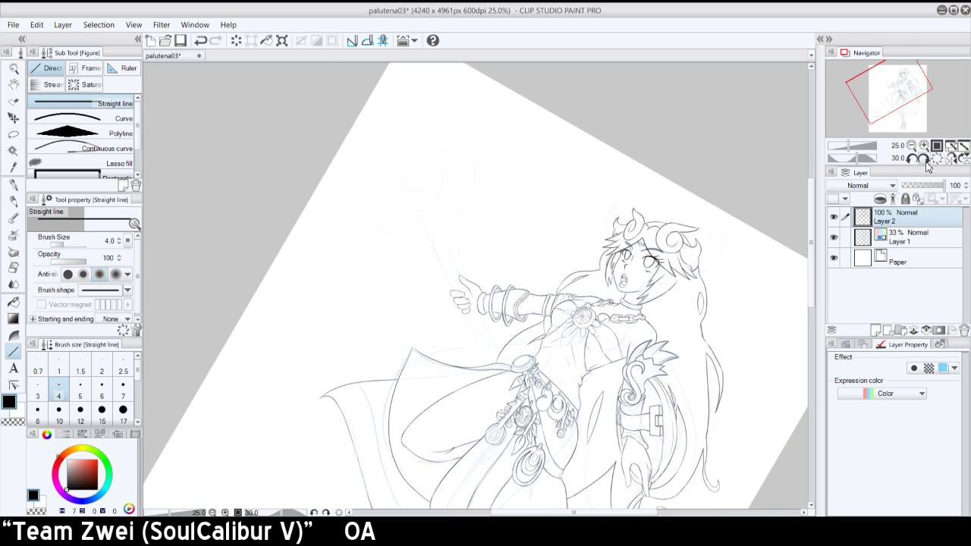
{"action": "left_click", "coordinate": [933, 159]}
{"action": "left_click", "coordinate": [933, 159]}
{"action": "left_click", "coordinate": [924, 146]}
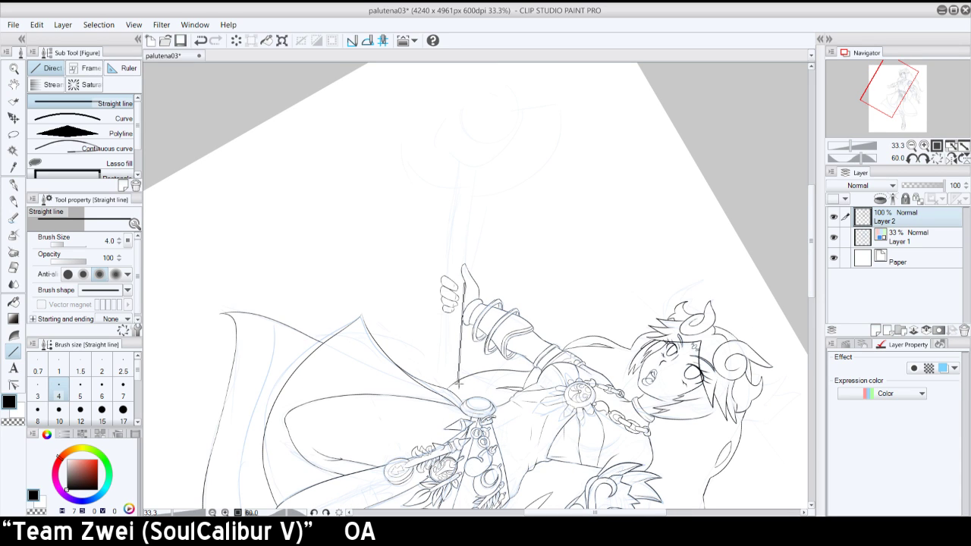
{"action": "left_click", "coordinate": [913, 241]}
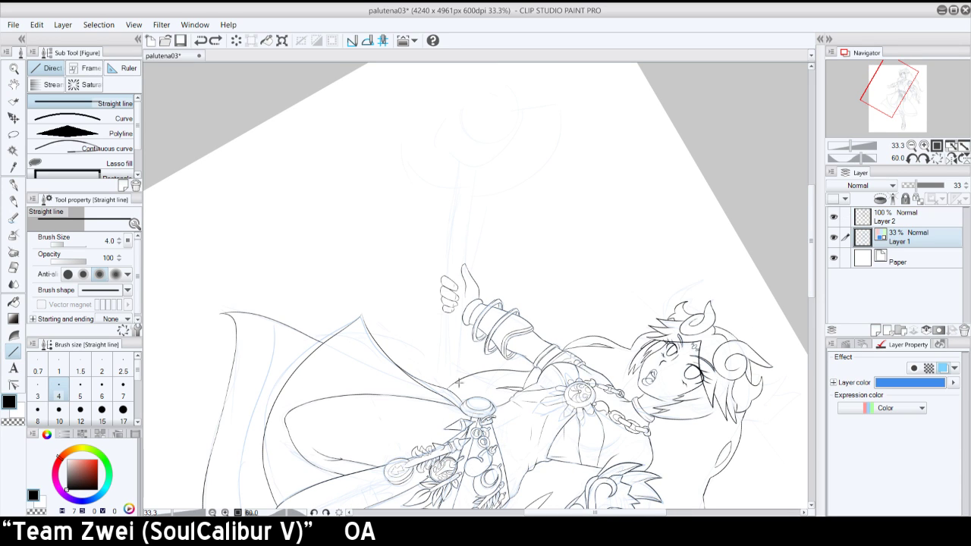
{"action": "mouse_move", "coordinate": [457, 383]}
{"action": "left_mouse_down"}
{"action": "mouse_move", "coordinate": [467, 126]}
{"action": "mouse_move", "coordinate": [488, 61]}
{"action": "mouse_move", "coordinate": [501, 68]}
{"action": "left_mouse_up"}
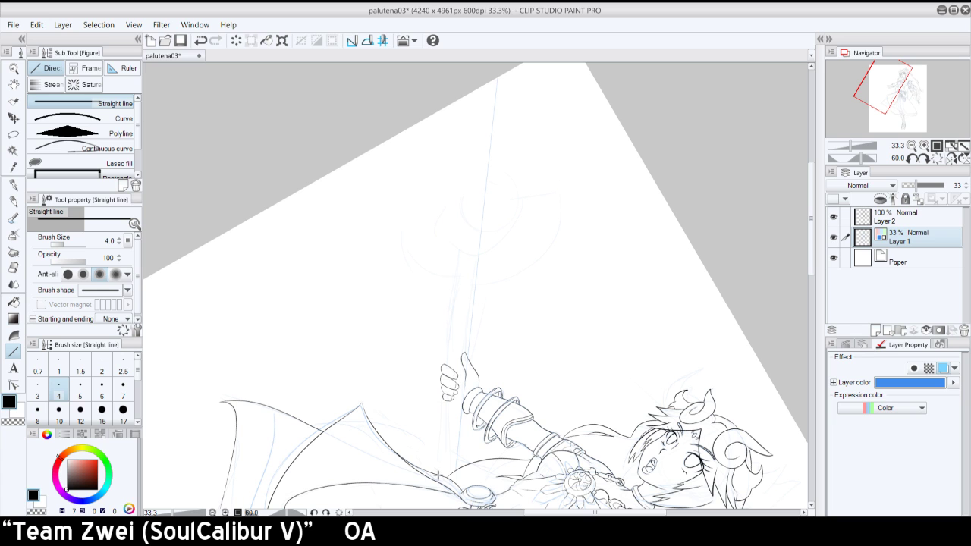
{"action": "left_click_drag", "start_coordinate": [438, 471], "coordinate": [485, 91]}
{"action": "left_click", "coordinate": [938, 159]}
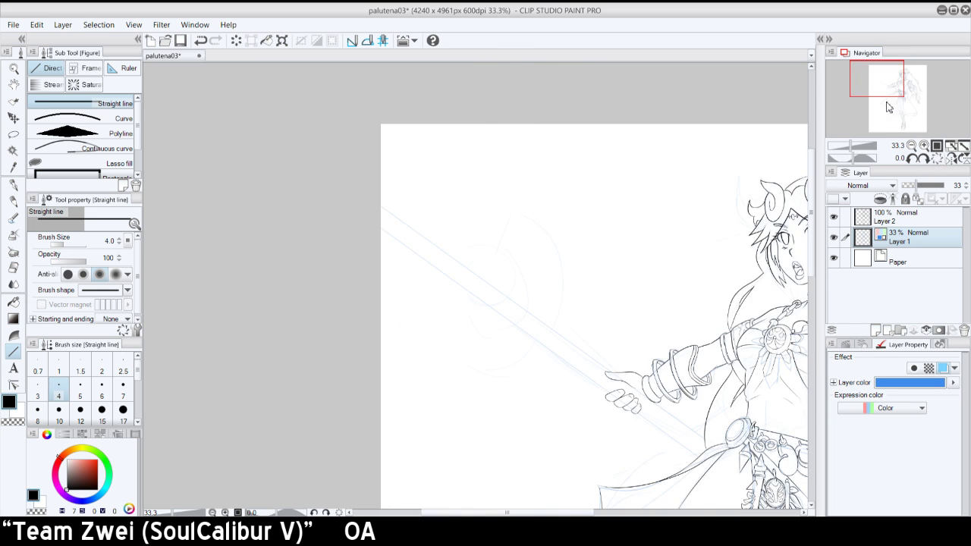
{"action": "left_click_drag", "start_coordinate": [880, 84], "coordinate": [902, 104]}
{"action": "left_click", "coordinate": [911, 145]}
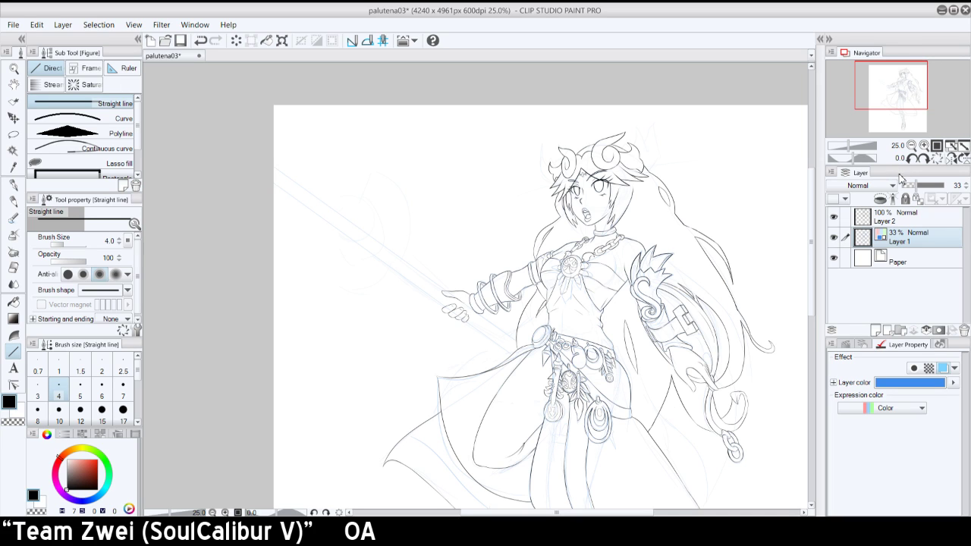
- Trim the shaft's guide lines on Layer 1 at the staff head and mark the shaft's end
{"action": "left_click", "coordinate": [888, 218]}
{"action": "left_click", "coordinate": [892, 236]}
{"action": "left_click", "coordinate": [923, 146]}
{"action": "left_click_drag", "start_coordinate": [899, 91], "coordinate": [891, 92]}
{"action": "left_click", "coordinate": [14, 184]}
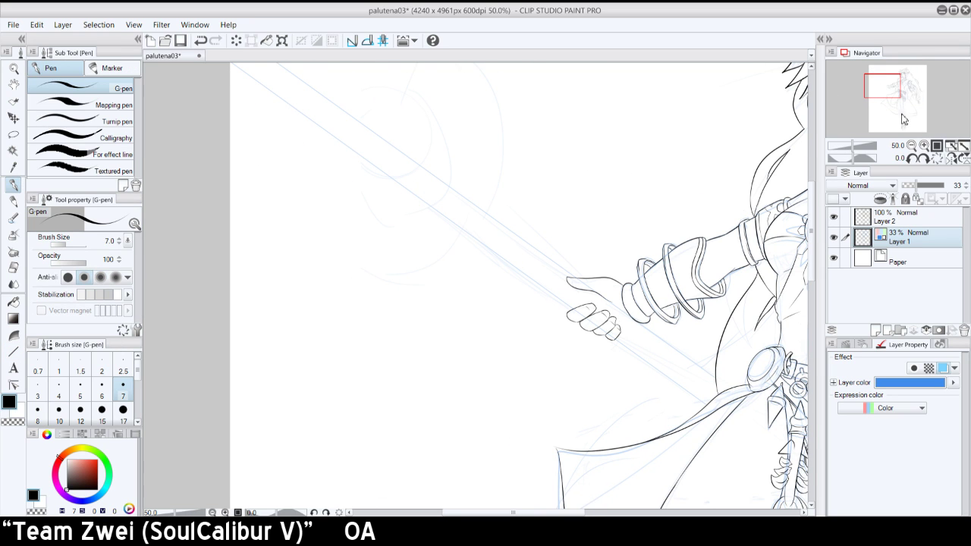
{"action": "left_click", "coordinate": [913, 145]}
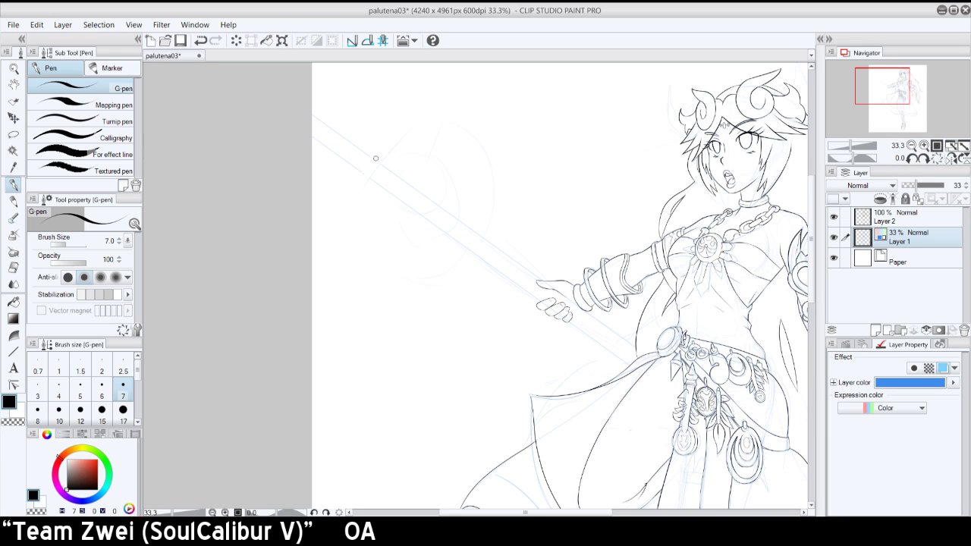
{"action": "mouse_move", "coordinate": [370, 156]}
{"action": "left_mouse_down"}
{"action": "mouse_move", "coordinate": [353, 173]}
{"action": "mouse_move", "coordinate": [372, 141]}
{"action": "mouse_move", "coordinate": [345, 164]}
{"action": "mouse_move", "coordinate": [357, 142]}
{"action": "mouse_move", "coordinate": [343, 133]}
{"action": "mouse_move", "coordinate": [333, 163]}
{"action": "mouse_move", "coordinate": [350, 141]}
{"action": "left_mouse_up"}
{"action": "left_click", "coordinate": [912, 146]}
{"action": "left_click_drag", "start_coordinate": [901, 101], "coordinate": [906, 103]}
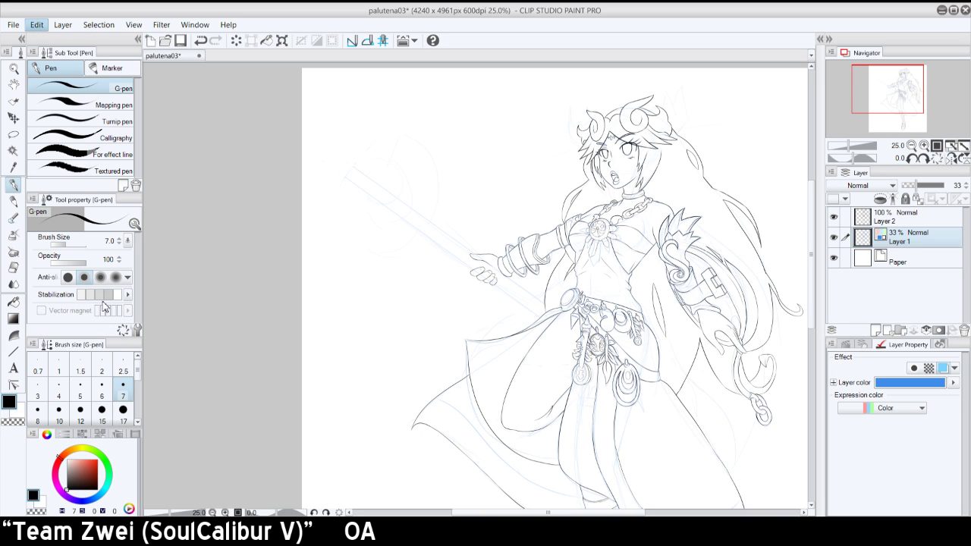
- Enlarge the canvas to 4792 x 5093 px to give the staff more room
{"action": "key", "text": "ctrl+alt+c"}
{"action": "left_click_drag", "start_coordinate": [301, 381], "coordinate": [234, 371]}
{"action": "left_click", "coordinate": [387, 445]}
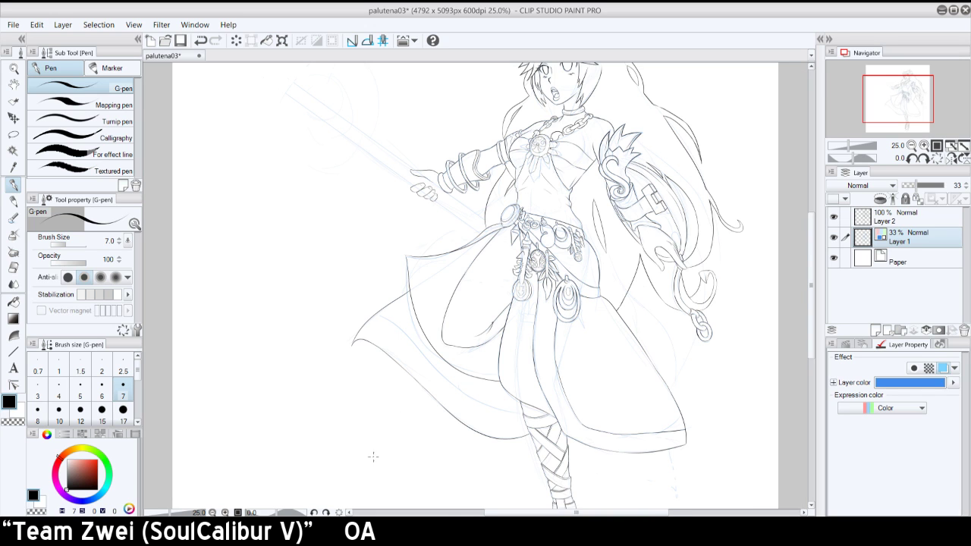
{"action": "left_click_drag", "start_coordinate": [917, 101], "coordinate": [905, 91]}
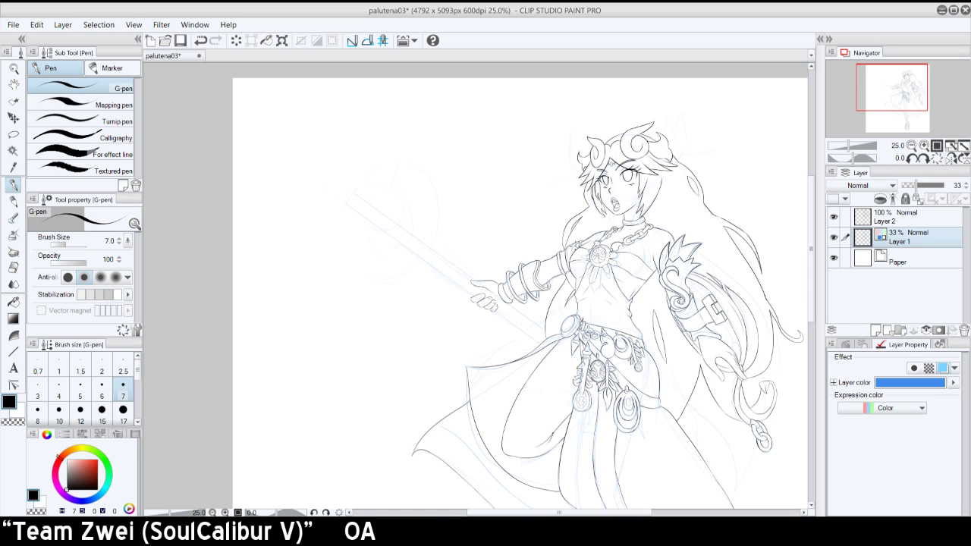
- Extend the staff's straight guide lines from the hand diagonally past the skirt toward the opposite canvas edge on Layer 1
{"action": "left_click_drag", "start_coordinate": [899, 107], "coordinate": [909, 116]}
{"action": "left_click", "coordinate": [19, 354]}
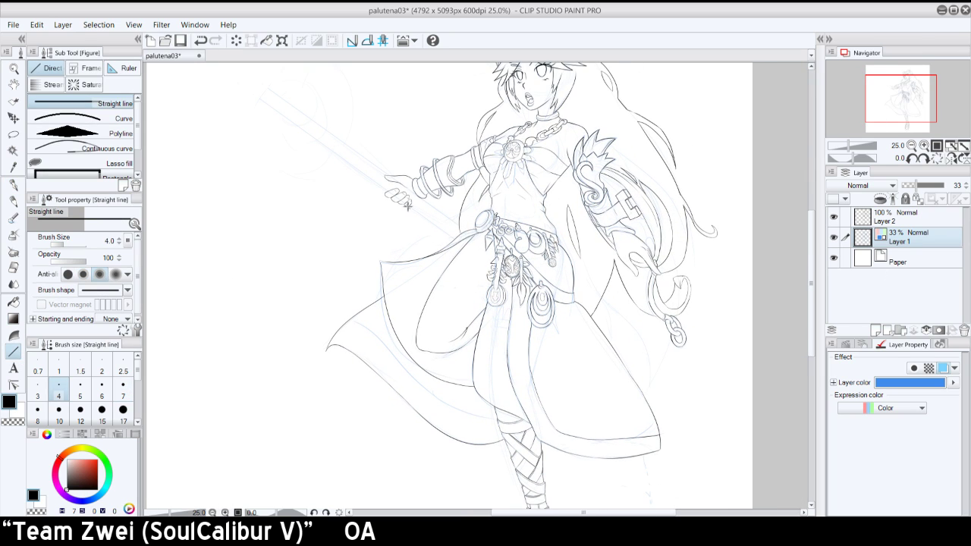
{"action": "mouse_move", "coordinate": [407, 205]}
{"action": "left_mouse_down"}
{"action": "mouse_move", "coordinate": [705, 384]}
{"action": "mouse_move", "coordinate": [704, 417]}
{"action": "mouse_move", "coordinate": [765, 459]}
{"action": "left_mouse_up"}
{"action": "left_click_drag", "start_coordinate": [417, 196], "coordinate": [751, 455]}
{"action": "left_click_drag", "start_coordinate": [414, 191], "coordinate": [773, 450]}
{"action": "mouse_move", "coordinate": [906, 116]}
{"action": "left_mouse_down"}
{"action": "mouse_move", "coordinate": [901, 98]}
{"action": "mouse_move", "coordinate": [893, 108]}
{"action": "left_mouse_up"}
- Sketch a curved cross mark for the collar on the staff's shaft with the G-pen and save the file
{"action": "left_click", "coordinate": [922, 146]}
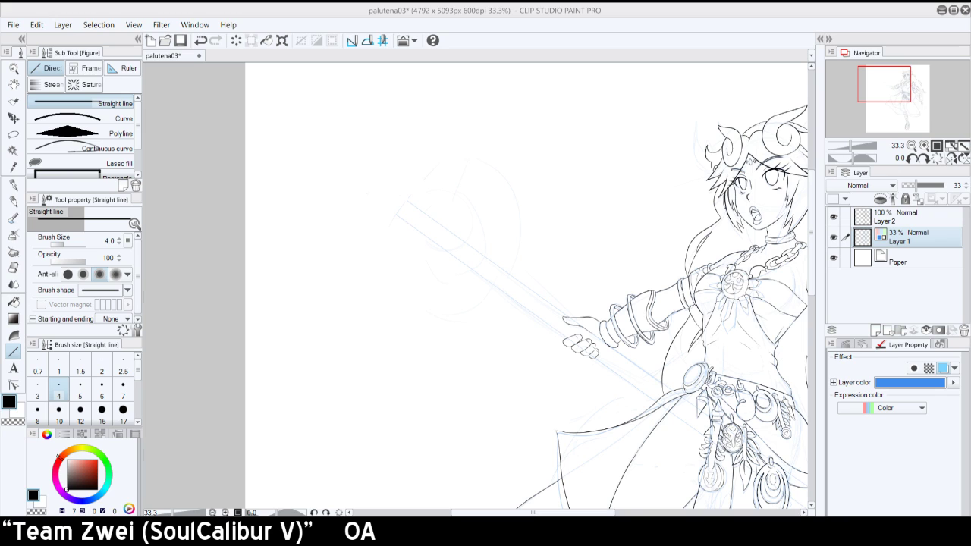
{"action": "key", "text": "p"}
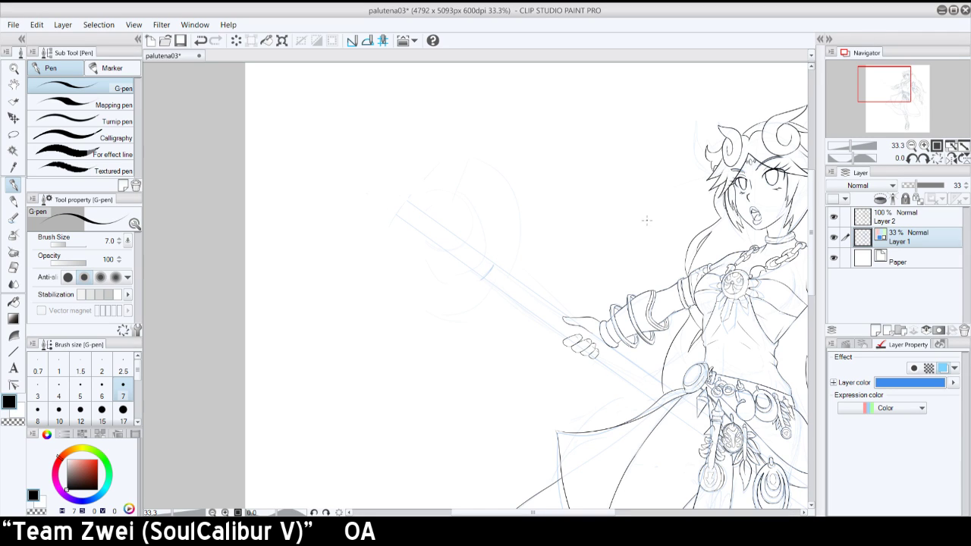
{"action": "key", "text": "ctrl+z"}
{"action": "left_click_drag", "start_coordinate": [512, 292], "coordinate": [507, 298]}
{"action": "left_click", "coordinate": [957, 149]}
{"action": "key", "text": "ctrl+s"}
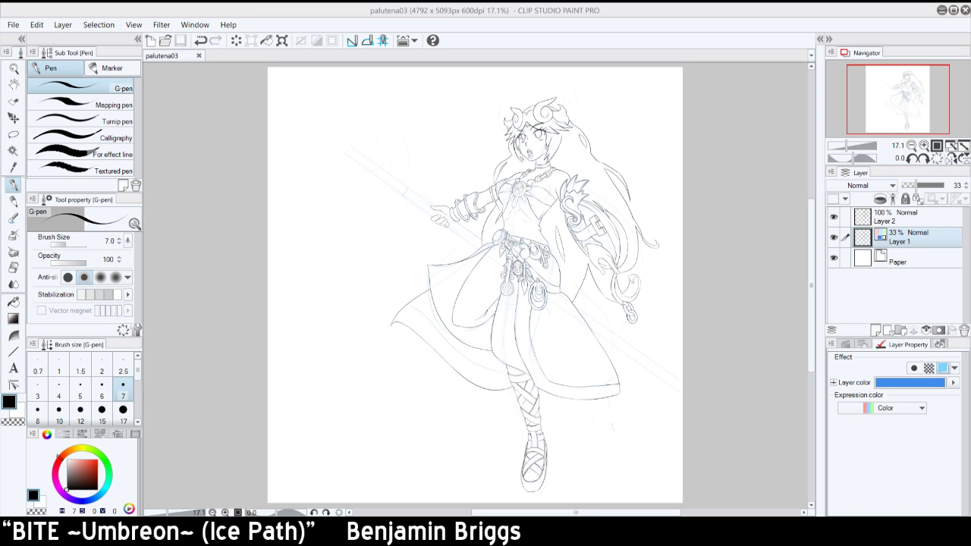
- Ink the curved lower edge of the staff's collar on Layer 2 over the sketched cross mark
{"action": "left_click", "coordinate": [909, 217]}
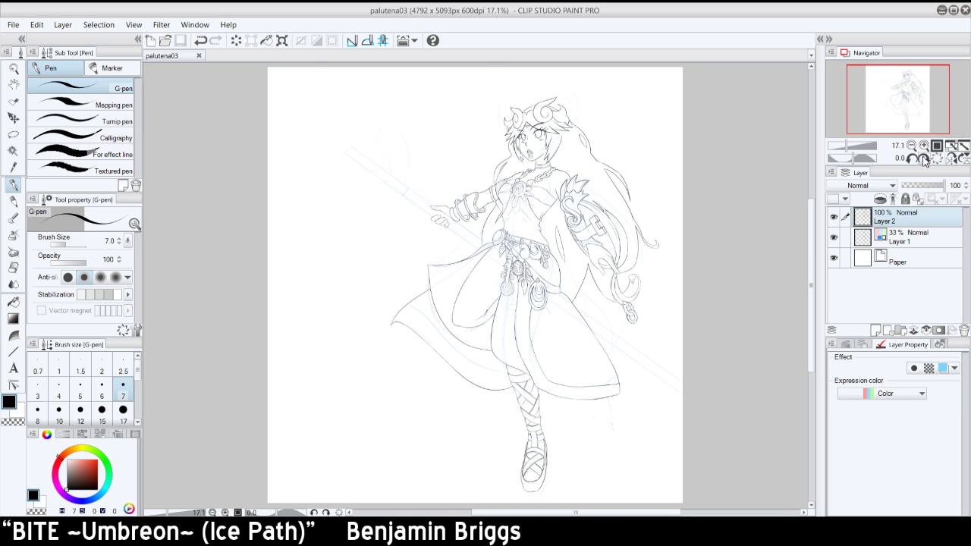
{"action": "left_click", "coordinate": [923, 159]}
{"action": "left_click", "coordinate": [923, 159]}
{"action": "left_click", "coordinate": [924, 159]}
{"action": "left_click", "coordinate": [924, 159]}
{"action": "left_click_drag", "start_coordinate": [904, 113], "coordinate": [890, 98]}
{"action": "left_click", "coordinate": [936, 158]}
{"action": "left_click", "coordinate": [923, 145]}
{"action": "left_click", "coordinate": [923, 145]}
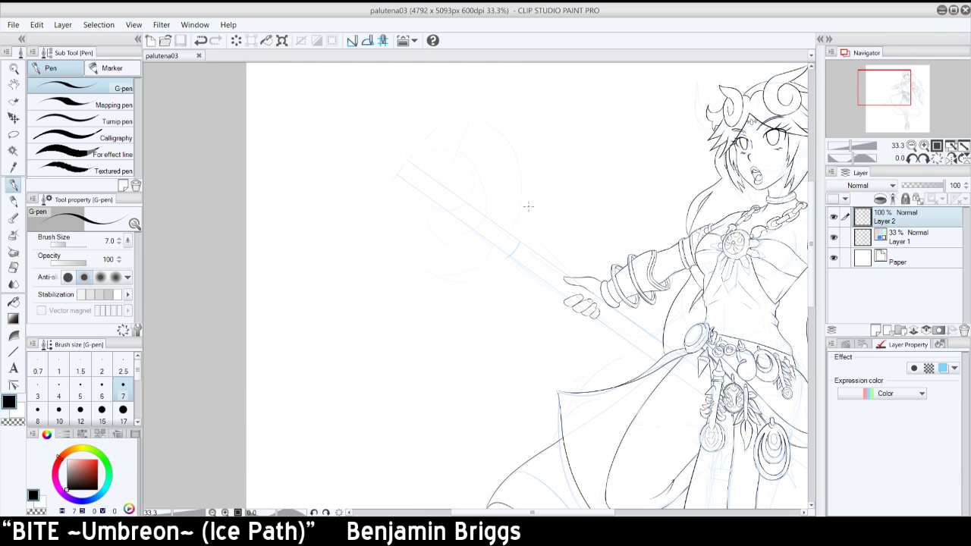
{"action": "left_click_drag", "start_coordinate": [519, 231], "coordinate": [508, 256]}
{"action": "key", "text": "ctrl+z"}
{"action": "key", "text": "ctrl+z"}
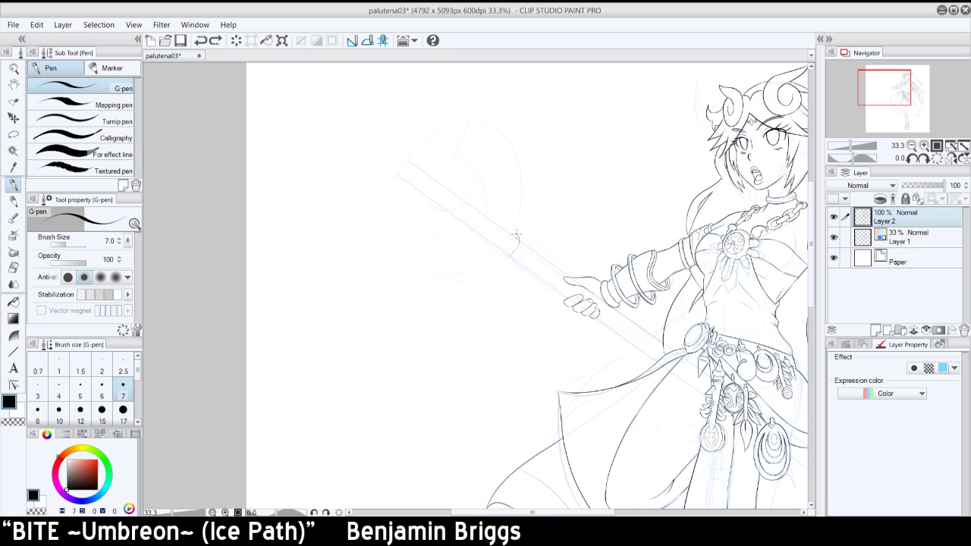
- Ink the short side edge of the staff's collar in a view rotated to 75 degrees, redoing strokes that miss
{"action": "left_click", "coordinate": [923, 158]}
{"action": "left_click", "coordinate": [924, 159]}
{"action": "left_click", "coordinate": [923, 158]}
{"action": "left_click", "coordinate": [923, 158]}
{"action": "left_click", "coordinate": [923, 159]}
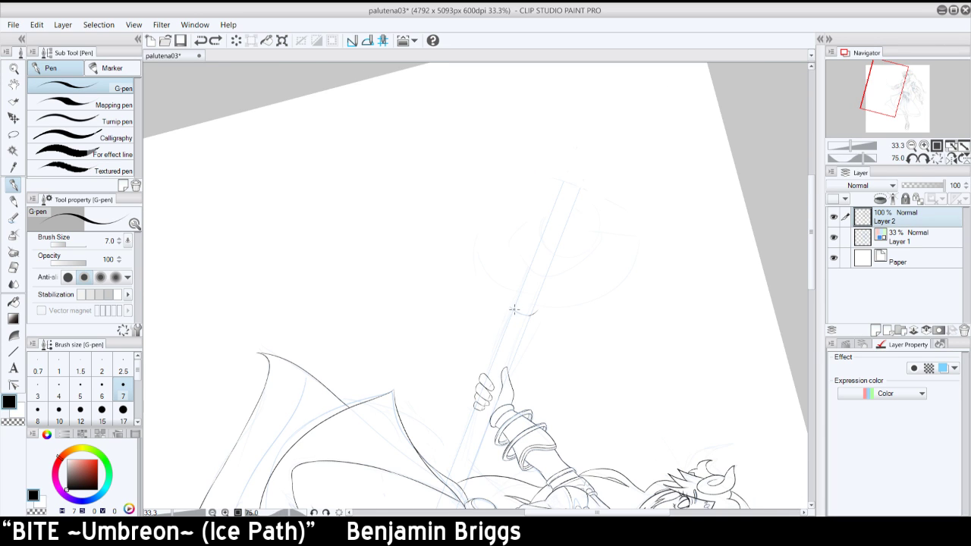
{"action": "mouse_move", "coordinate": [515, 310]}
{"action": "left_mouse_down"}
{"action": "mouse_move", "coordinate": [517, 280]}
{"action": "mouse_move", "coordinate": [511, 299]}
{"action": "left_mouse_up"}
{"action": "key", "text": "ctrl+z"}
{"action": "key", "text": "ctrl+z"}
{"action": "key", "text": "ctrl+z"}
{"action": "key", "text": "ctrl+z"}
{"action": "key", "text": "ctrl+z"}
{"action": "key", "text": "ctrl+z"}
{"action": "key", "text": "ctrl+z"}
- Ink the collar's narrow curved rim and close its outline across the shaft
{"action": "left_click", "coordinate": [924, 145]}
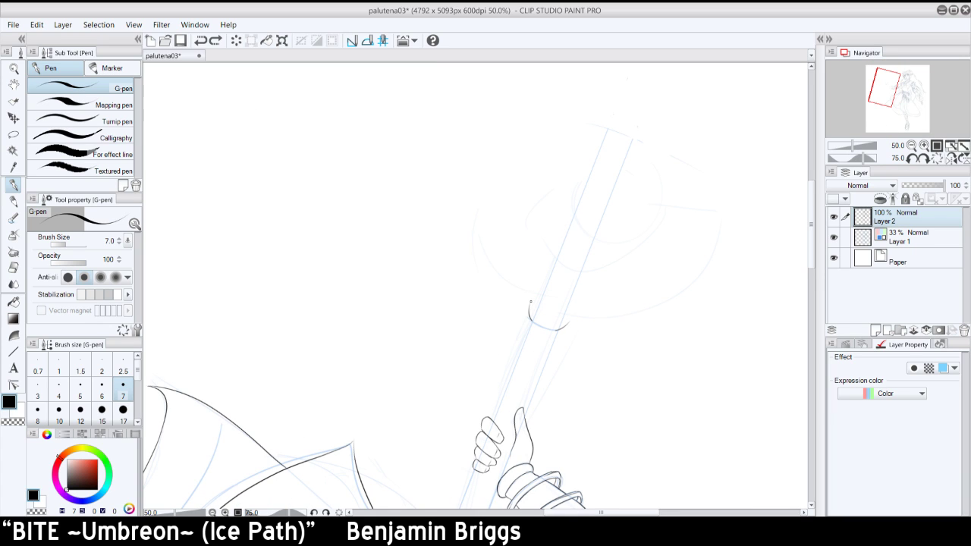
{"action": "left_click_drag", "start_coordinate": [530, 303], "coordinate": [573, 315]}
{"action": "key", "text": "ctrl+z"}
{"action": "key", "text": "ctrl+z"}
{"action": "key", "text": "ctrl+z"}
{"action": "key", "text": "ctrl+z"}
{"action": "key", "text": "ctrl+z"}
{"action": "key", "text": "ctrl+z"}
{"action": "key", "text": "ctrl+z"}
- Lasso the inked collar, shift it slightly to align with the shaft's guide lines, and clear the selection
{"action": "left_click", "coordinate": [13, 135]}
{"action": "left_click_drag", "start_coordinate": [531, 271], "coordinate": [548, 258]}
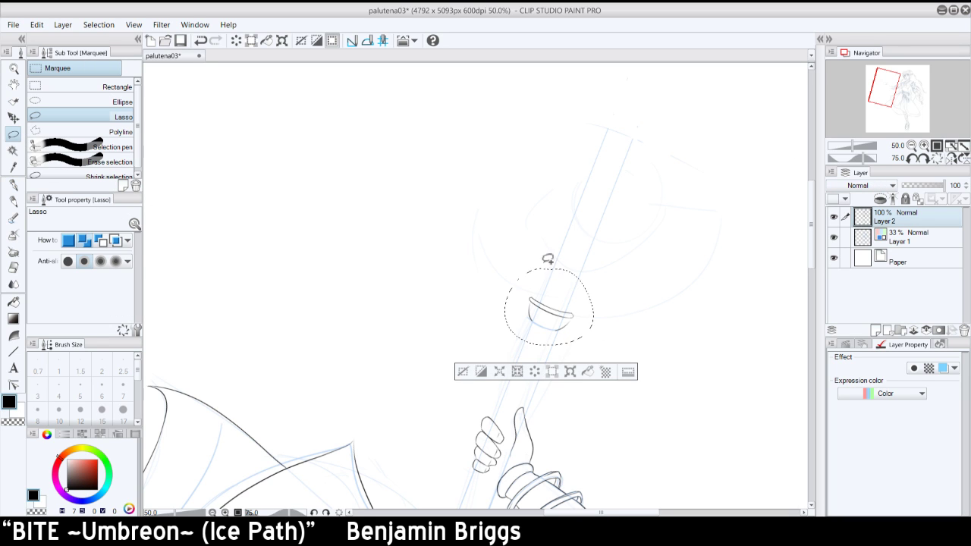
{"action": "left_click", "coordinate": [569, 372]}
{"action": "left_click_drag", "start_coordinate": [574, 328], "coordinate": [577, 328]}
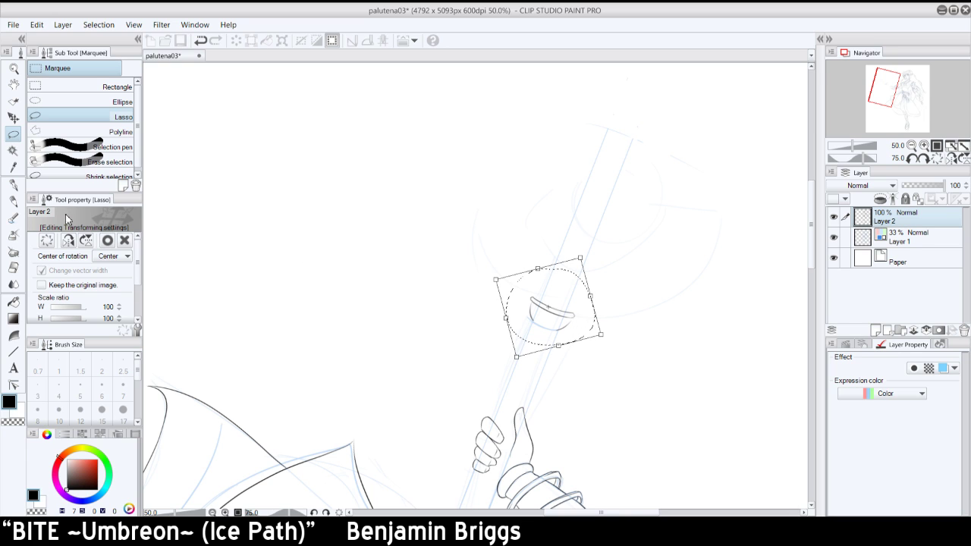
{"action": "key", "text": "Return"}
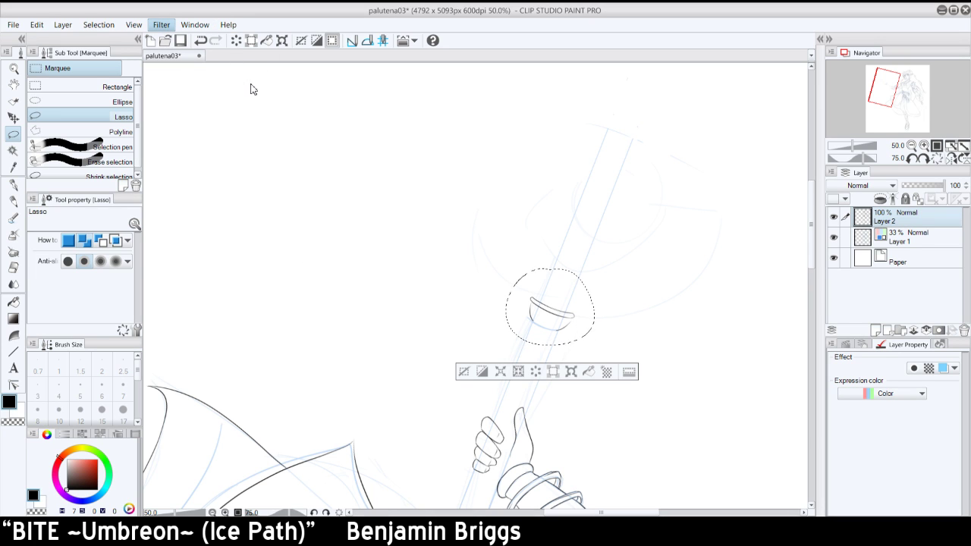
{"action": "left_click", "coordinate": [463, 371]}
- Ink the two flaring sides of the staff's socket outward from the collar's rim with the G-pen
{"action": "left_click", "coordinate": [21, 179]}
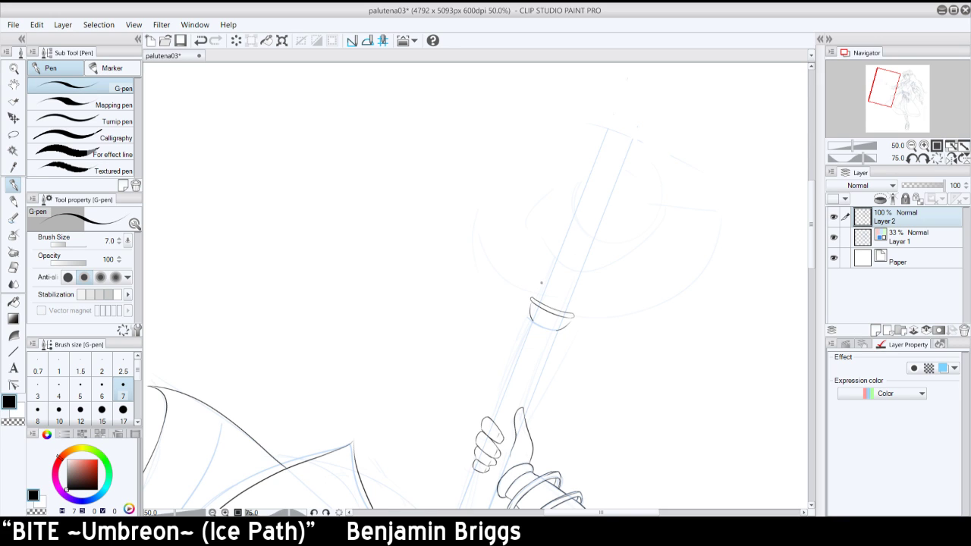
{"action": "left_click_drag", "start_coordinate": [533, 299], "coordinate": [547, 244]}
{"action": "key", "text": "ctrl+z"}
{"action": "left_click_drag", "start_coordinate": [533, 297], "coordinate": [547, 231]}
{"action": "key", "text": "ctrl+z"}
{"action": "left_click_drag", "start_coordinate": [533, 298], "coordinate": [544, 222]}
{"action": "left_click_drag", "start_coordinate": [574, 313], "coordinate": [625, 242]}
{"action": "key", "text": "ctrl+z"}
{"action": "left_click_drag", "start_coordinate": [575, 313], "coordinate": [620, 253]}
{"action": "left_click", "coordinate": [938, 158]}
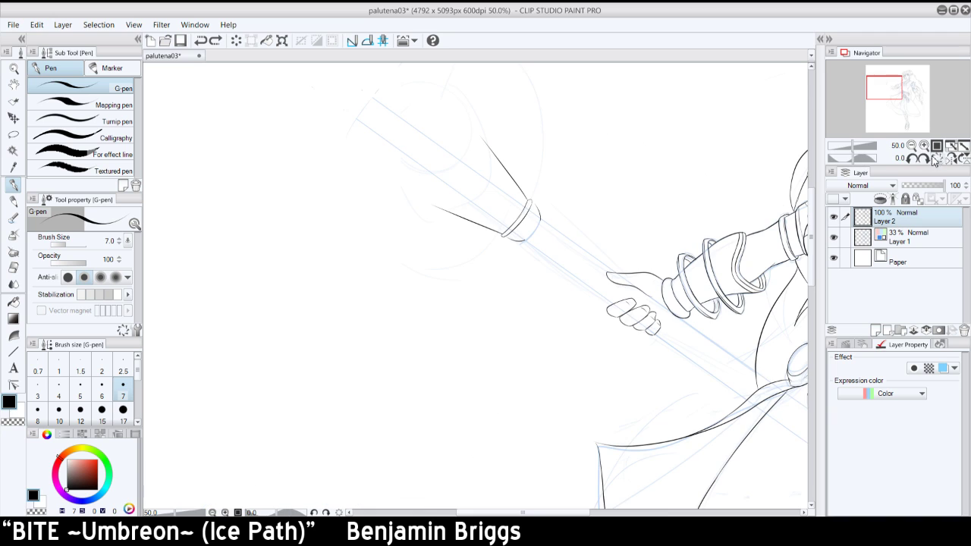
- Ink the curved lines across the socket's wide end in a mirrored view, redoing the arc until it fits
{"action": "left_click", "coordinate": [951, 157]}
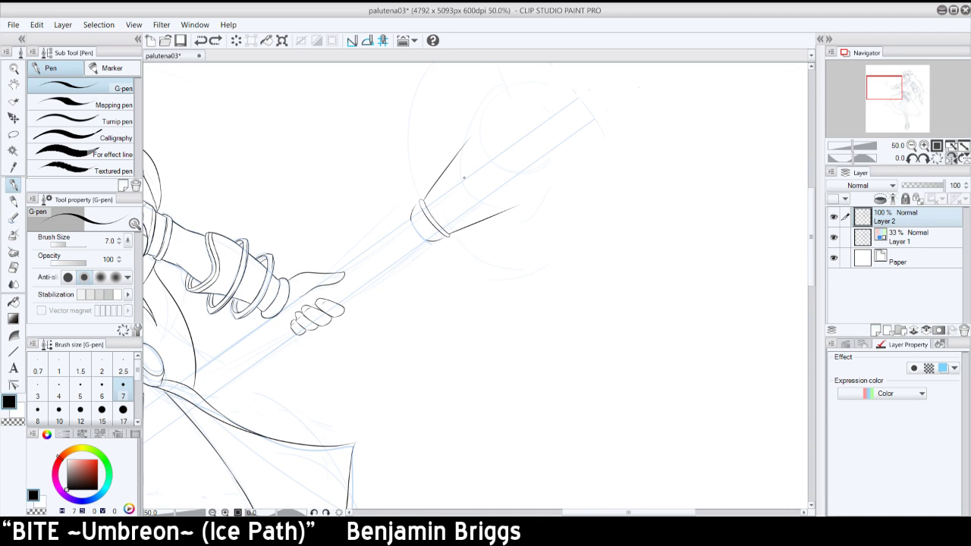
{"action": "mouse_move", "coordinate": [452, 164]}
{"action": "left_mouse_down"}
{"action": "mouse_move", "coordinate": [466, 196]}
{"action": "mouse_move", "coordinate": [493, 218]}
{"action": "left_mouse_up"}
{"action": "key", "text": "ctrl+z"}
{"action": "left_click_drag", "start_coordinate": [454, 162], "coordinate": [495, 218]}
{"action": "key", "text": "ctrl+z"}
{"action": "left_click_drag", "start_coordinate": [455, 159], "coordinate": [493, 211]}
{"action": "key", "text": "ctrl+z"}
{"action": "left_click_drag", "start_coordinate": [457, 157], "coordinate": [495, 212]}
{"action": "key", "text": "ctrl+z"}
{"action": "left_click_drag", "start_coordinate": [459, 152], "coordinate": [509, 209]}
{"action": "mouse_move", "coordinate": [459, 148]}
{"action": "left_mouse_down"}
{"action": "mouse_move", "coordinate": [499, 208]}
{"action": "mouse_move", "coordinate": [465, 174]}
{"action": "mouse_move", "coordinate": [471, 183]}
{"action": "mouse_move", "coordinate": [506, 212]}
{"action": "left_mouse_up"}
{"action": "key", "text": "ctrl+z"}
{"action": "key", "text": "ctrl+z"}
- Add small projecting tips at both ends of the socket's curved rim
{"action": "left_click_drag", "start_coordinate": [460, 154], "coordinate": [462, 139]}
{"action": "left_click_drag", "start_coordinate": [508, 210], "coordinate": [515, 209]}
{"action": "key", "text": "ctrl+z"}
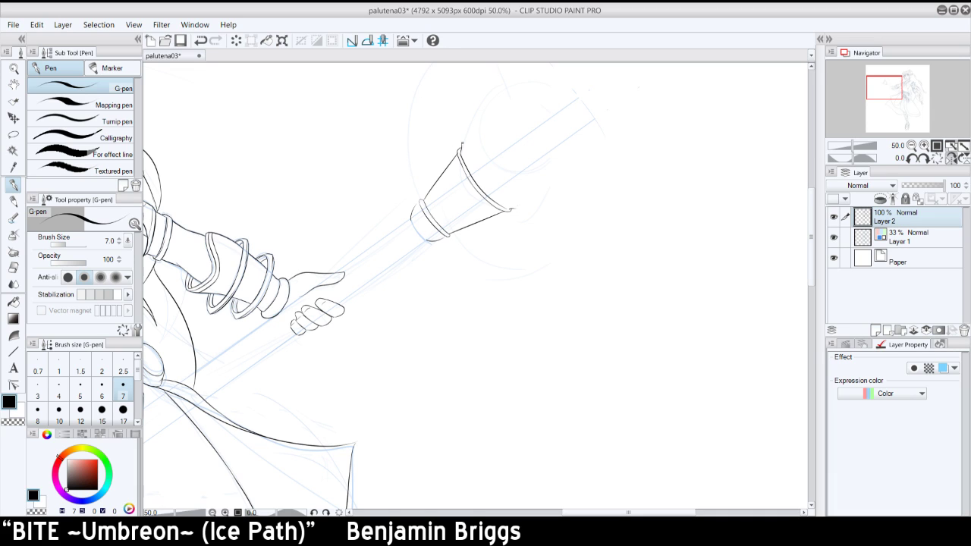
- Try a further curved line beyond the socket's rim, comparing the drawing with and without the stroke
{"action": "left_click_drag", "start_coordinate": [462, 143], "coordinate": [499, 197]}
{"action": "key", "text": "ctrl+z"}
{"action": "mouse_move", "coordinate": [462, 143]}
{"action": "left_mouse_down"}
{"action": "mouse_move", "coordinate": [515, 208]}
{"action": "mouse_move", "coordinate": [491, 191]}
{"action": "left_mouse_up"}
{"action": "key", "text": "ctrl+z"}
{"action": "key", "text": "ctrl+z"}
{"action": "key", "text": "ctrl+y"}
{"action": "key", "text": "ctrl+z"}
{"action": "key", "text": "ctrl+y"}
{"action": "key", "text": "ctrl+z"}
{"action": "key", "text": "ctrl+y"}
{"action": "key", "text": "ctrl+z"}
- Ink the next curved band line along the socket's wide rim from one end to the other
{"action": "mouse_move", "coordinate": [462, 139]}
{"action": "left_mouse_down"}
{"action": "mouse_move", "coordinate": [459, 150]}
{"action": "mouse_move", "coordinate": [510, 200]}
{"action": "left_mouse_up"}
{"action": "key", "text": "ctrl+z"}
{"action": "key", "text": "ctrl+y"}
{"action": "key", "text": "ctrl+z"}
{"action": "left_click_drag", "start_coordinate": [480, 167], "coordinate": [513, 205]}
{"action": "key", "text": "ctrl+z"}
{"action": "left_click", "coordinate": [221, 40]}
{"action": "key", "text": "ctrl+z"}
- Ink the outermost lip of the socket's rim with its end tips, checking it in normal and mirrored views
{"action": "left_click_drag", "start_coordinate": [464, 140], "coordinate": [465, 134]}
{"action": "key", "text": "ctrl+z"}
{"action": "left_click_drag", "start_coordinate": [516, 204], "coordinate": [526, 203]}
{"action": "key", "text": "ctrl+z"}
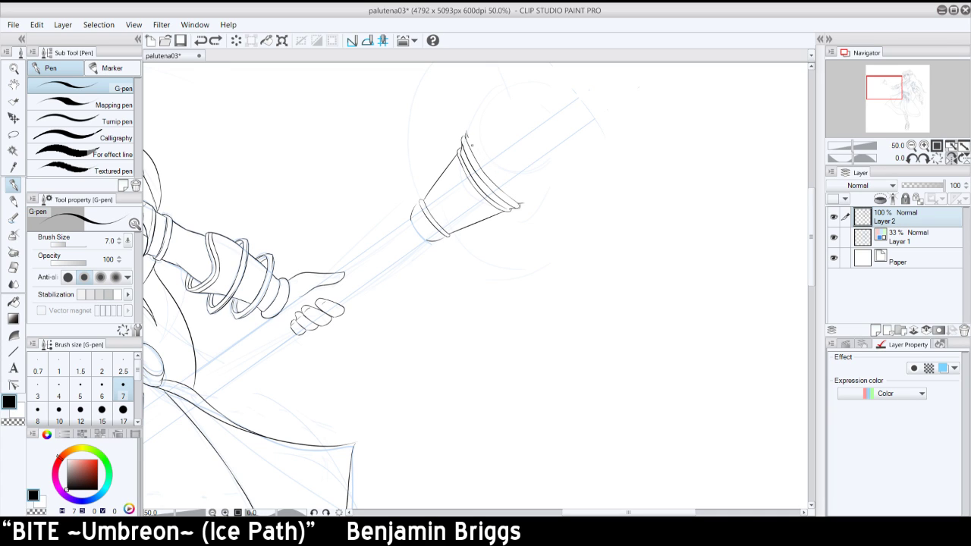
{"action": "left_click_drag", "start_coordinate": [468, 138], "coordinate": [518, 198]}
{"action": "left_click", "coordinate": [939, 158]}
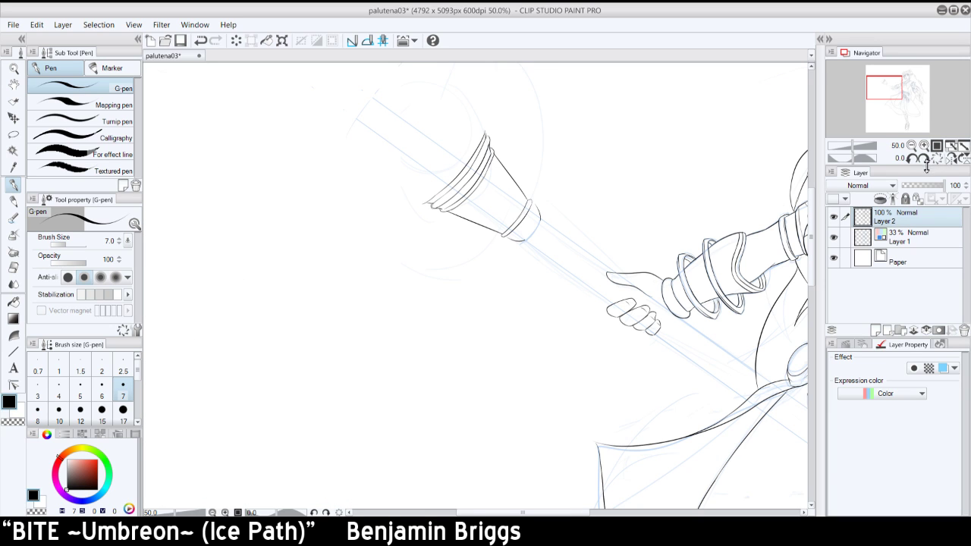
{"action": "key", "text": "ctrl+z"}
{"action": "left_click_drag", "start_coordinate": [485, 135], "coordinate": [490, 139]}
{"action": "left_click", "coordinate": [951, 159]}
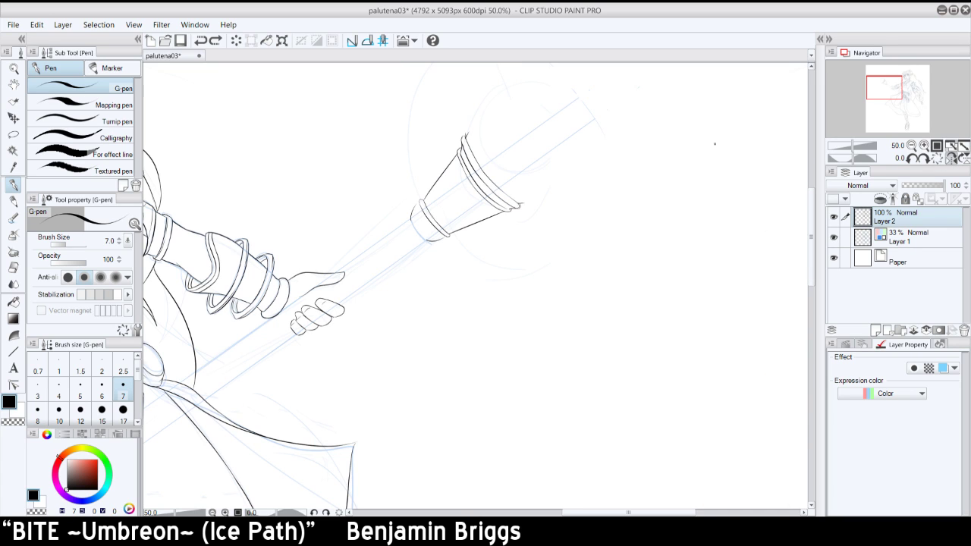
- Ink a wider curved edge line just beyond the socket's rim, spanning from one end tip to the other
{"action": "left_click_drag", "start_coordinate": [468, 124], "coordinate": [540, 212]}
{"action": "key", "text": "ctrl+z"}
{"action": "left_click_drag", "start_coordinate": [467, 129], "coordinate": [507, 184]}
{"action": "key", "text": "ctrl+z"}
{"action": "mouse_move", "coordinate": [469, 133]}
{"action": "left_mouse_down"}
{"action": "mouse_move", "coordinate": [522, 203]}
{"action": "mouse_move", "coordinate": [502, 187]}
{"action": "left_mouse_up"}
{"action": "key", "text": "ctrl+z"}
{"action": "key", "text": "ctrl+z"}
{"action": "key", "text": "ctrl+z"}
{"action": "key", "text": "ctrl+z"}
{"action": "mouse_move", "coordinate": [464, 139]}
{"action": "left_mouse_down"}
{"action": "mouse_move", "coordinate": [473, 120]}
{"action": "mouse_move", "coordinate": [501, 171]}
{"action": "mouse_move", "coordinate": [543, 214]}
{"action": "mouse_move", "coordinate": [537, 201]}
{"action": "left_mouse_up"}
{"action": "key", "text": "ctrl+z"}
{"action": "key", "text": "ctrl+z"}
{"action": "key", "text": "ctrl+z"}
{"action": "left_click_drag", "start_coordinate": [474, 122], "coordinate": [537, 203]}
{"action": "key", "text": "ctrl+z"}
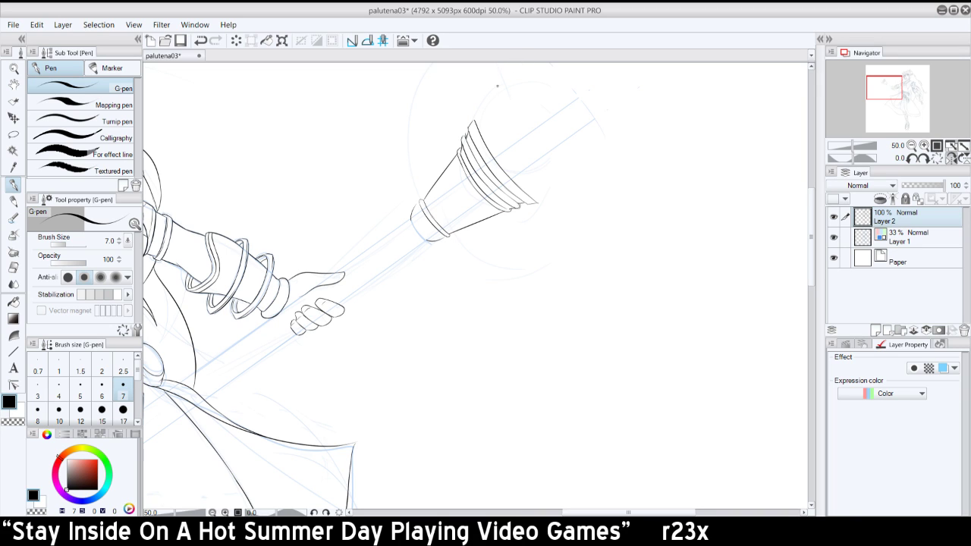
- Ink the two tapering side lines of the staff head, running from the wide rim toward its narrow end
{"action": "left_click_drag", "start_coordinate": [475, 117], "coordinate": [529, 107]}
{"action": "key", "text": "ctrl+z"}
{"action": "left_click_drag", "start_coordinate": [473, 120], "coordinate": [541, 107]}
{"action": "left_click_drag", "start_coordinate": [539, 202], "coordinate": [575, 146]}
{"action": "key", "text": "ctrl+z"}
{"action": "left_click_drag", "start_coordinate": [538, 203], "coordinate": [563, 145]}
{"action": "key", "text": "ctrl+z"}
{"action": "left_click_drag", "start_coordinate": [538, 203], "coordinate": [568, 142]}
- Close the staff head's narrow end with a curved line joining its two tapering sides
{"action": "left_click_drag", "start_coordinate": [543, 105], "coordinate": [569, 142]}
{"action": "key", "text": "ctrl+z"}
{"action": "left_click_drag", "start_coordinate": [543, 105], "coordinate": [566, 140]}
{"action": "key", "text": "ctrl+z"}
{"action": "left_click_drag", "start_coordinate": [543, 106], "coordinate": [569, 143]}
{"action": "key", "text": "ctrl+z"}
{"action": "left_click_drag", "start_coordinate": [543, 105], "coordinate": [568, 144]}
{"action": "key", "text": "ctrl+z"}
{"action": "left_click_drag", "start_coordinate": [544, 106], "coordinate": [567, 141]}
- Add a second parallel curve at the staff head's narrow end to form a thin rim, working in normal and mirrored views
{"action": "left_click_drag", "start_coordinate": [539, 105], "coordinate": [555, 112]}
{"action": "key", "text": "ctrl+z"}
{"action": "key", "text": "ctrl+z"}
{"action": "key", "text": "ctrl+z"}
{"action": "mouse_move", "coordinate": [568, 144]}
{"action": "left_mouse_down"}
{"action": "mouse_move", "coordinate": [557, 113]}
{"action": "mouse_move", "coordinate": [562, 120]}
{"action": "left_mouse_up"}
{"action": "key", "text": "ctrl+z"}
{"action": "key", "text": "ctrl+z"}
{"action": "key", "text": "ctrl+z"}
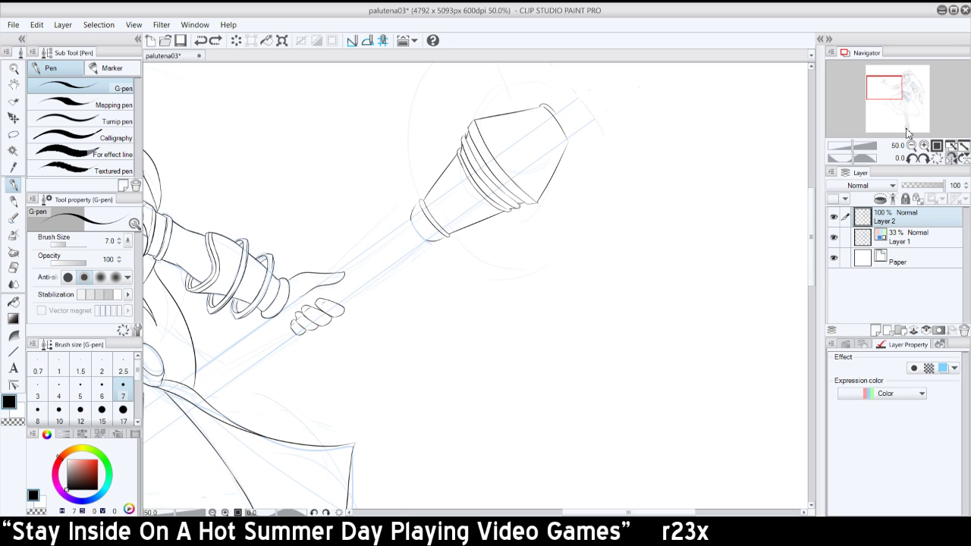
{"action": "left_click", "coordinate": [948, 157]}
{"action": "key", "text": "ctrl+z"}
{"action": "left_click_drag", "start_coordinate": [400, 109], "coordinate": [383, 145]}
{"action": "key", "text": "ctrl+z"}
{"action": "key", "text": "ctrl+z"}
{"action": "key", "text": "ctrl+z"}
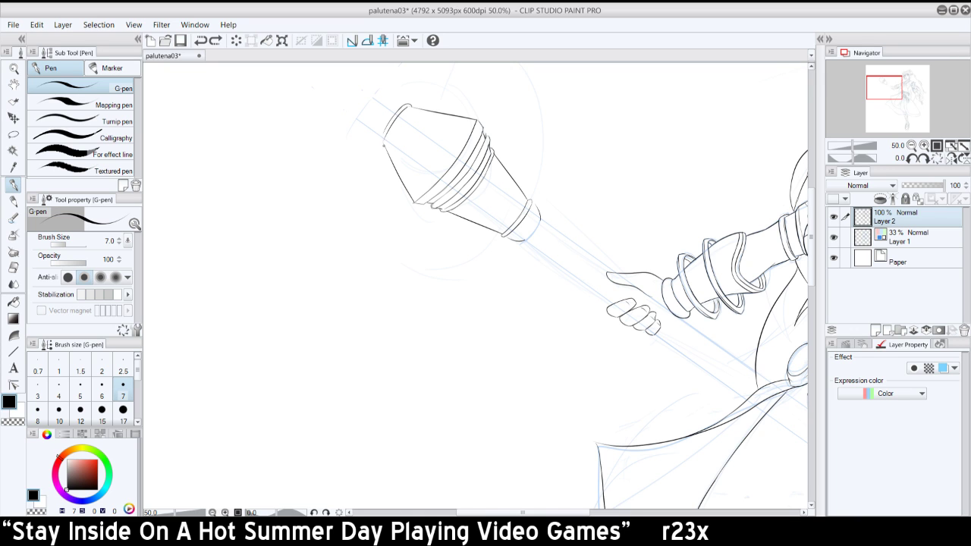
{"action": "left_click_drag", "start_coordinate": [395, 111], "coordinate": [381, 144]}
- Rotate the canvas until the staff stands upright and ink the first side line of the neck beyond the head's narrow rim
{"action": "left_click", "coordinate": [911, 145]}
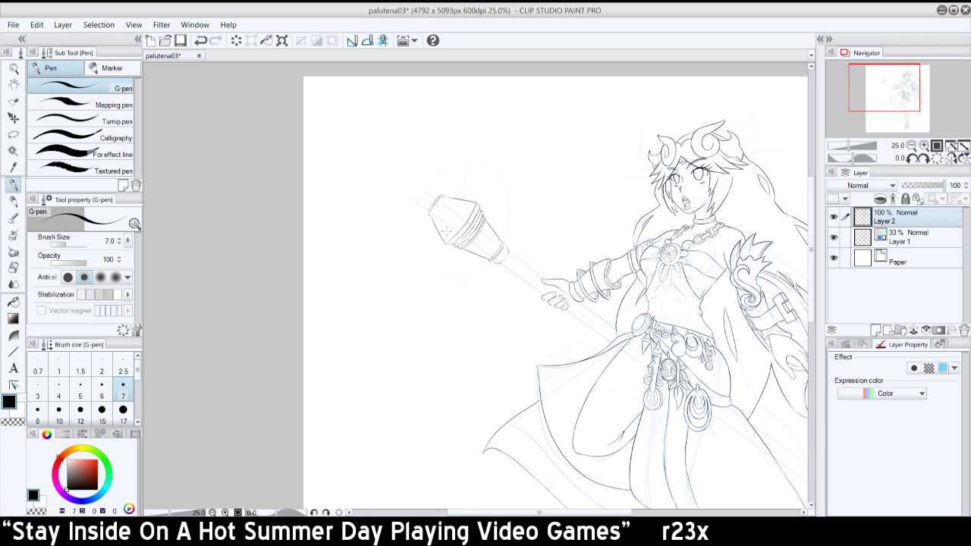
{"action": "left_click", "coordinate": [923, 146]}
{"action": "left_click_drag", "start_coordinate": [892, 98], "coordinate": [887, 92]}
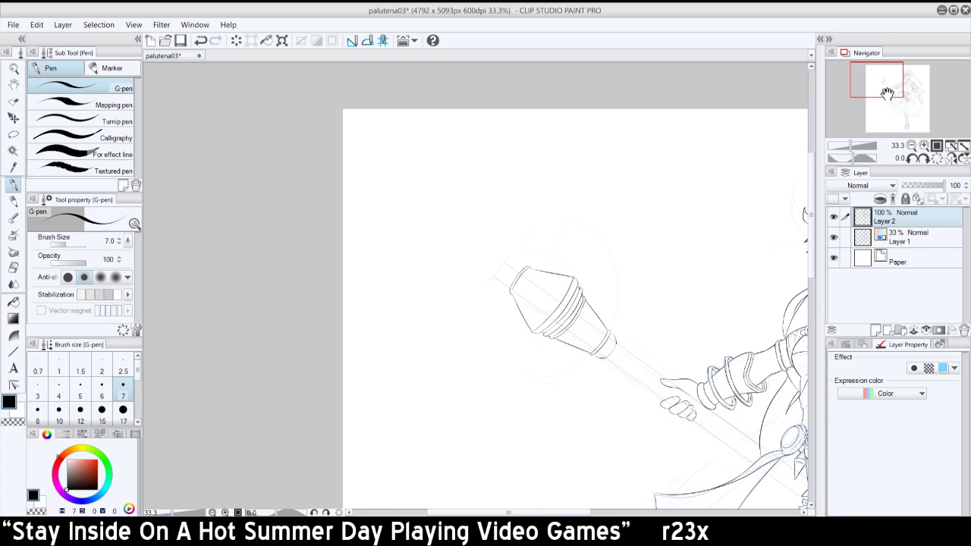
{"action": "left_click", "coordinate": [922, 158]}
{"action": "left_click", "coordinate": [922, 157]}
{"action": "left_click", "coordinate": [922, 158]}
{"action": "left_click", "coordinate": [922, 158]}
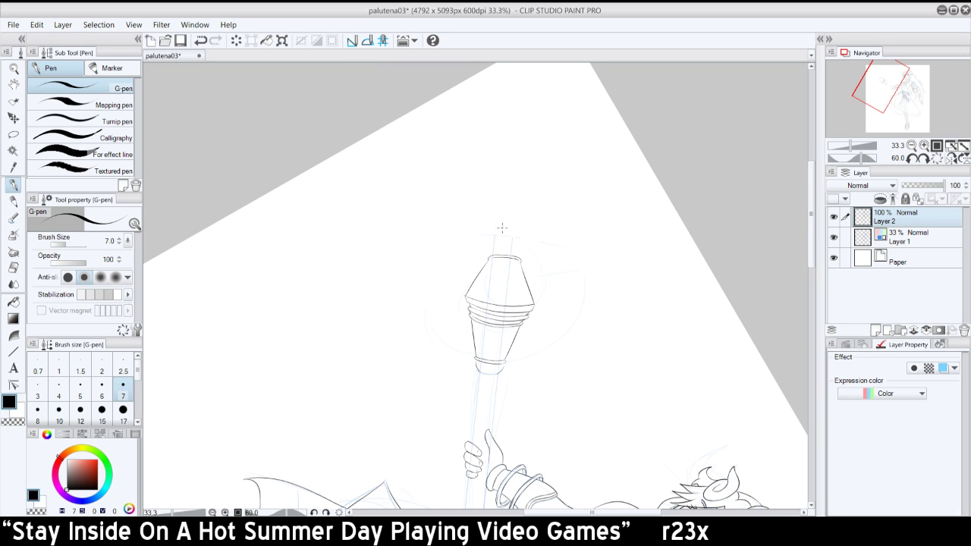
{"action": "left_click_drag", "start_coordinate": [490, 255], "coordinate": [498, 208]}
{"action": "key", "text": "ctrl+z"}
{"action": "left_click_drag", "start_coordinate": [490, 255], "coordinate": [485, 201]}
{"action": "key", "text": "ctrl+z"}
{"action": "left_click_drag", "start_coordinate": [489, 255], "coordinate": [497, 196]}
- Ink the opposite side line of the neck and its curved end cap, restoring the canvas to its unrotated angle
{"action": "left_click_drag", "start_coordinate": [518, 258], "coordinate": [522, 210]}
{"action": "key", "text": "ctrl+z"}
{"action": "left_click_drag", "start_coordinate": [518, 258], "coordinate": [522, 210]}
{"action": "key", "text": "ctrl+z"}
{"action": "left_click_drag", "start_coordinate": [518, 258], "coordinate": [528, 199]}
{"action": "key", "text": "ctrl+z"}
{"action": "left_click_drag", "start_coordinate": [519, 257], "coordinate": [522, 210]}
{"action": "key", "text": "ctrl+z"}
{"action": "left_click_drag", "start_coordinate": [518, 258], "coordinate": [521, 210]}
{"action": "left_click", "coordinate": [937, 158]}
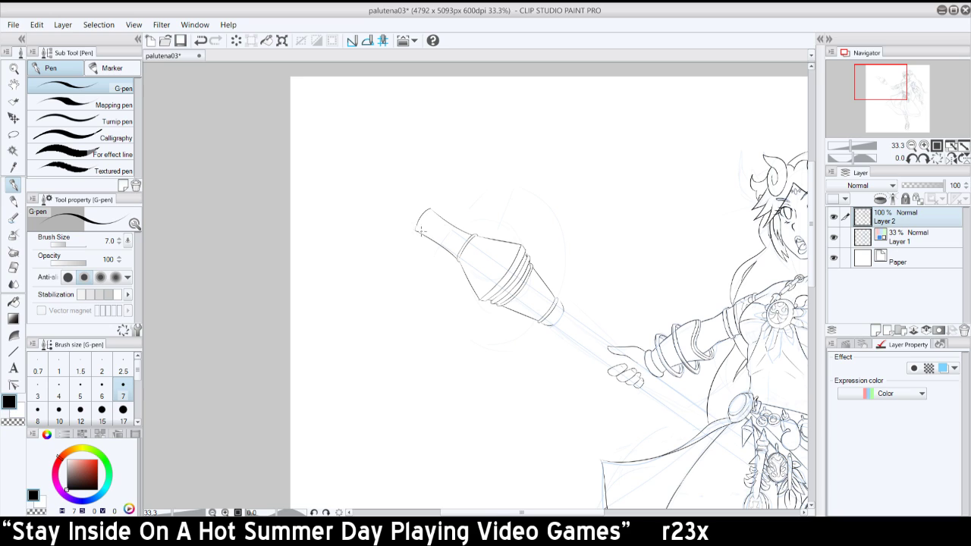
{"action": "key", "text": "ctrl+z"}
{"action": "mouse_move", "coordinate": [418, 220]}
{"action": "left_mouse_down"}
{"action": "mouse_move", "coordinate": [416, 230]}
{"action": "mouse_move", "coordinate": [439, 215]}
{"action": "left_mouse_up"}
{"action": "key", "text": "ctrl+z"}
- Draw a circular orb outline just beyond the end of the staff's neck with the Ellipse tool
{"action": "left_click", "coordinate": [13, 351]}
{"action": "scroll", "coordinate": [137, 130], "scroll_direction": "down", "scroll_amount": 2}
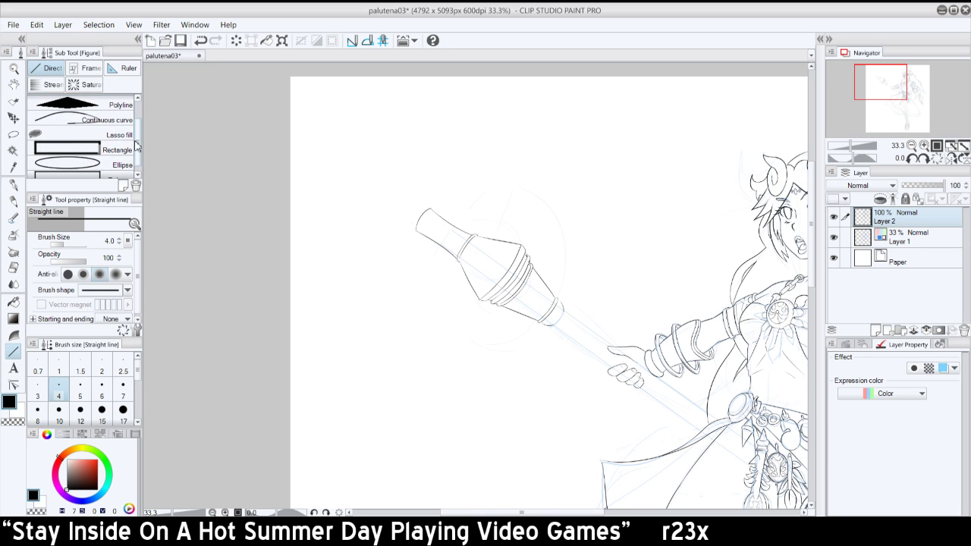
{"action": "left_click", "coordinate": [84, 162]}
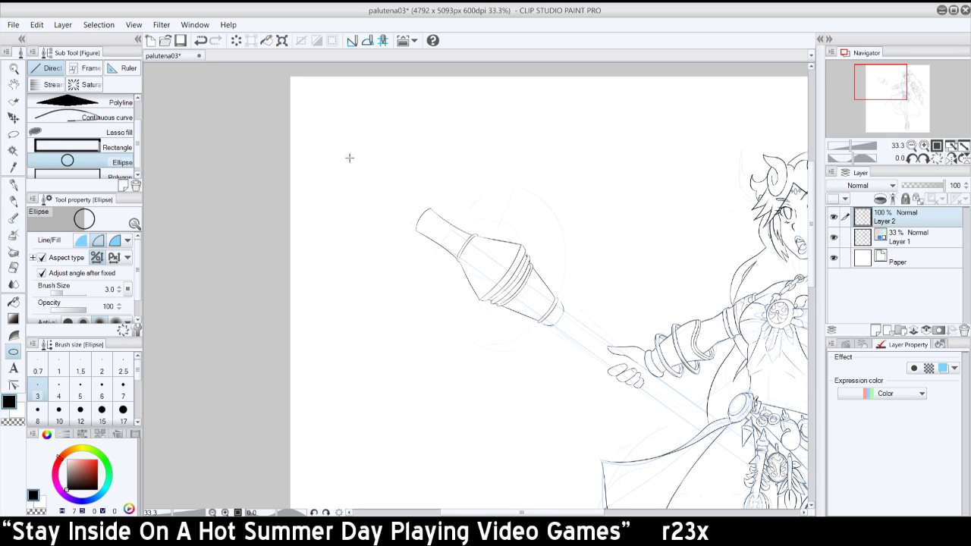
{"action": "left_click_drag", "start_coordinate": [344, 136], "coordinate": [422, 219]}
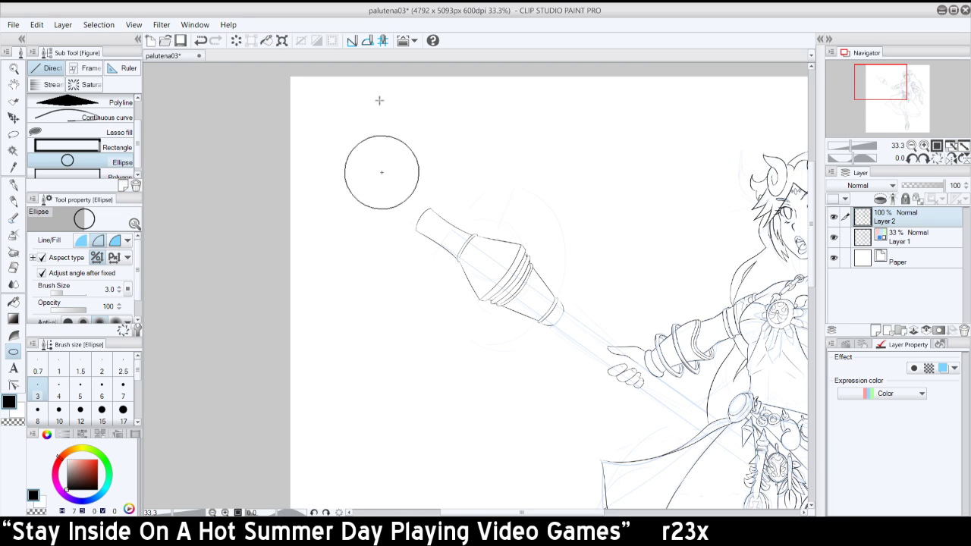
{"action": "left_click", "coordinate": [386, 152]}
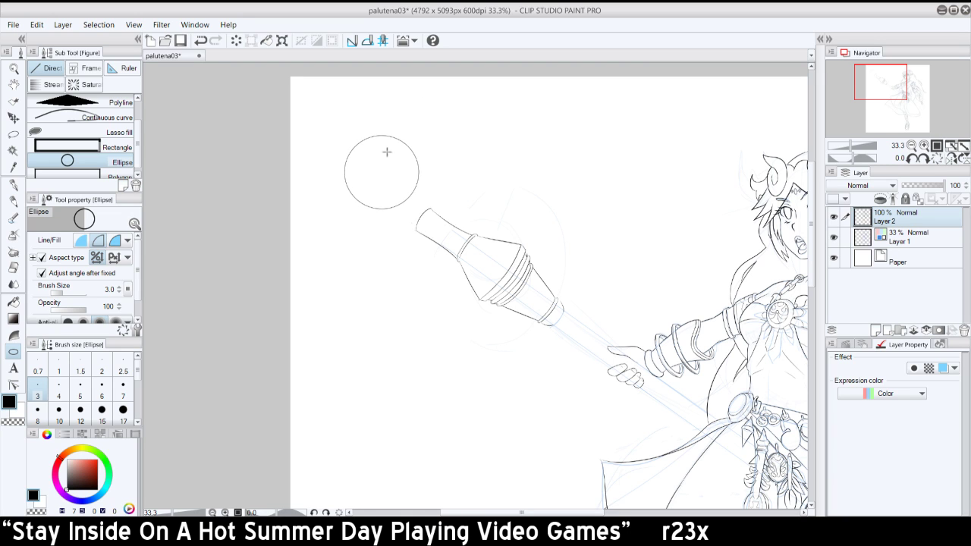
- Lasso the orb circle, move it slightly down in line with the staff's neck, and check its placement against the whole figure
{"action": "left_click", "coordinate": [13, 134]}
{"action": "mouse_move", "coordinate": [367, 110]}
{"action": "left_mouse_down"}
{"action": "mouse_move", "coordinate": [362, 223]}
{"action": "mouse_move", "coordinate": [431, 132]}
{"action": "mouse_move", "coordinate": [377, 120]}
{"action": "left_mouse_up"}
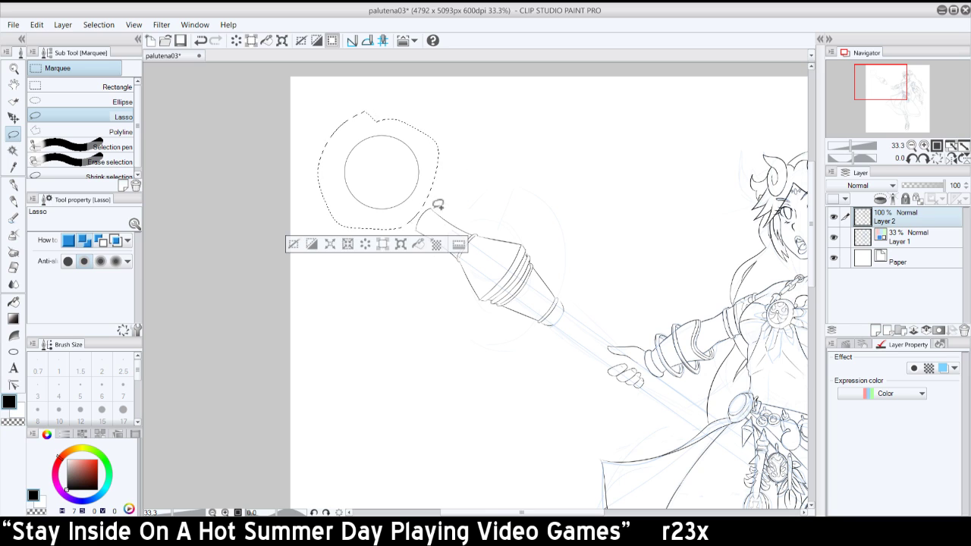
{"action": "left_click", "coordinate": [405, 244]}
{"action": "mouse_move", "coordinate": [402, 182]}
{"action": "left_mouse_down"}
{"action": "mouse_move", "coordinate": [389, 192]}
{"action": "mouse_move", "coordinate": [410, 191]}
{"action": "left_mouse_up"}
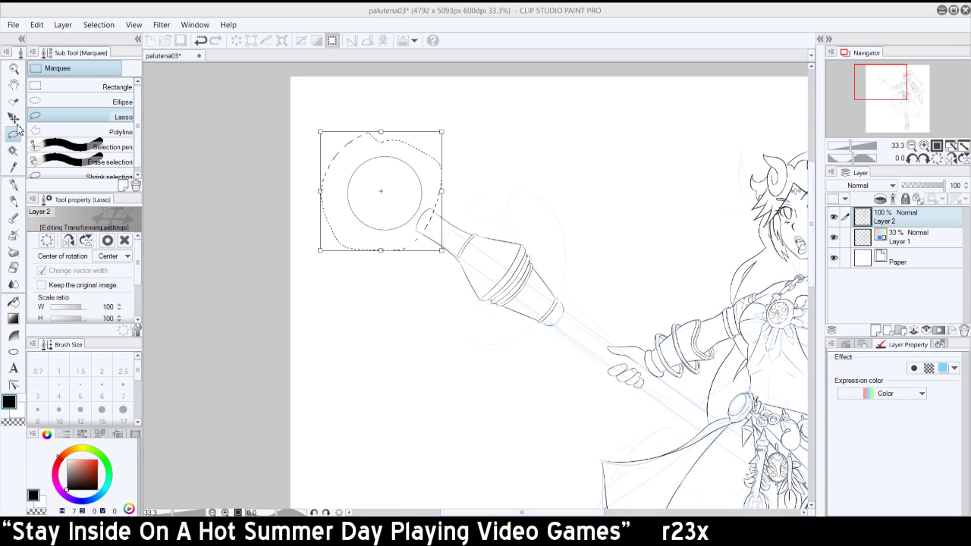
{"action": "key", "text": "Return"}
{"action": "left_click", "coordinate": [295, 265]}
{"action": "key", "text": "p"}
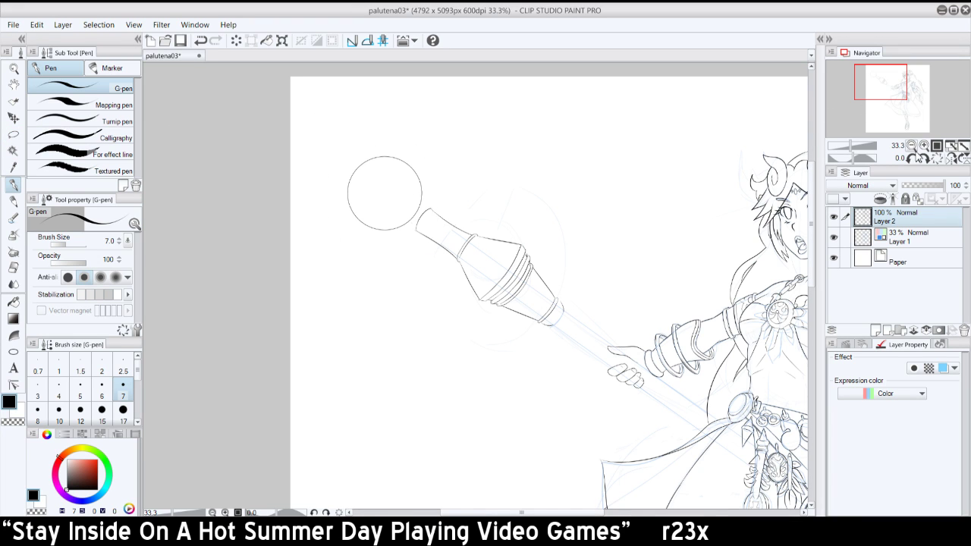
{"action": "left_click", "coordinate": [911, 145]}
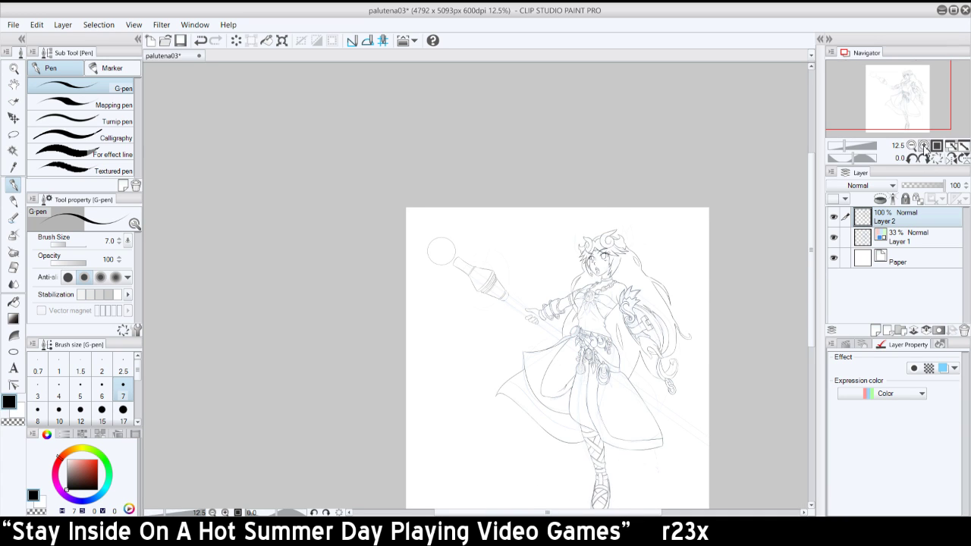
{"action": "left_click", "coordinate": [924, 145]}
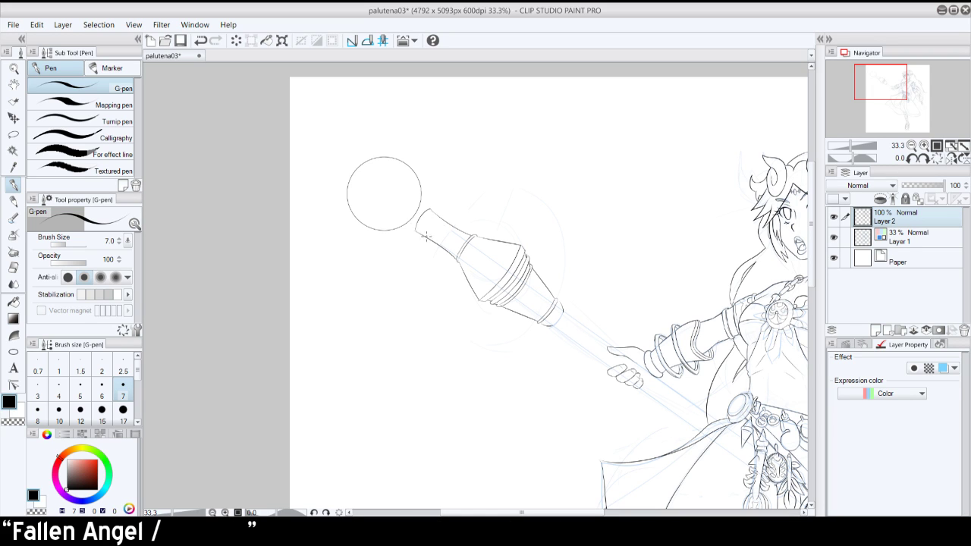
- Ink the base lines along the underside of the staff's neck where a curved prong attaches
{"action": "key", "text": "ctrl+z"}
{"action": "mouse_move", "coordinate": [435, 219]}
{"action": "left_mouse_down"}
{"action": "mouse_move", "coordinate": [427, 236]}
{"action": "mouse_move", "coordinate": [438, 221]}
{"action": "left_mouse_up"}
{"action": "key", "text": "ctrl+z"}
{"action": "key", "text": "ctrl+z"}
{"action": "mouse_move", "coordinate": [458, 253]}
{"action": "left_mouse_down"}
{"action": "mouse_move", "coordinate": [427, 219]}
{"action": "mouse_move", "coordinate": [440, 235]}
{"action": "mouse_move", "coordinate": [427, 224]}
{"action": "mouse_move", "coordinate": [436, 307]}
{"action": "left_mouse_up"}
{"action": "key", "text": "ctrl+z"}
{"action": "key", "text": "ctrl+z"}
{"action": "key", "text": "ctrl+z"}
{"action": "key", "text": "ctrl+z"}
{"action": "key", "text": "ctrl+z"}
{"action": "key", "text": "ctrl+z"}
- Try a large double-lined curve for the prong sweeping outward from the neck and back beside the staff head
{"action": "left_click_drag", "start_coordinate": [429, 231], "coordinate": [435, 340]}
{"action": "key", "text": "ctrl+z"}
{"action": "mouse_move", "coordinate": [425, 230]}
{"action": "left_mouse_down"}
{"action": "mouse_move", "coordinate": [414, 274]}
{"action": "mouse_move", "coordinate": [458, 314]}
{"action": "left_mouse_up"}
{"action": "mouse_move", "coordinate": [407, 237]}
{"action": "left_mouse_down"}
{"action": "mouse_move", "coordinate": [469, 331]}
{"action": "mouse_move", "coordinate": [437, 310]}
{"action": "mouse_move", "coordinate": [471, 330]}
{"action": "mouse_move", "coordinate": [428, 302]}
{"action": "mouse_move", "coordinate": [467, 325]}
{"action": "left_mouse_up"}
{"action": "key", "text": "ctrl+z"}
{"action": "key", "text": "ctrl+z"}
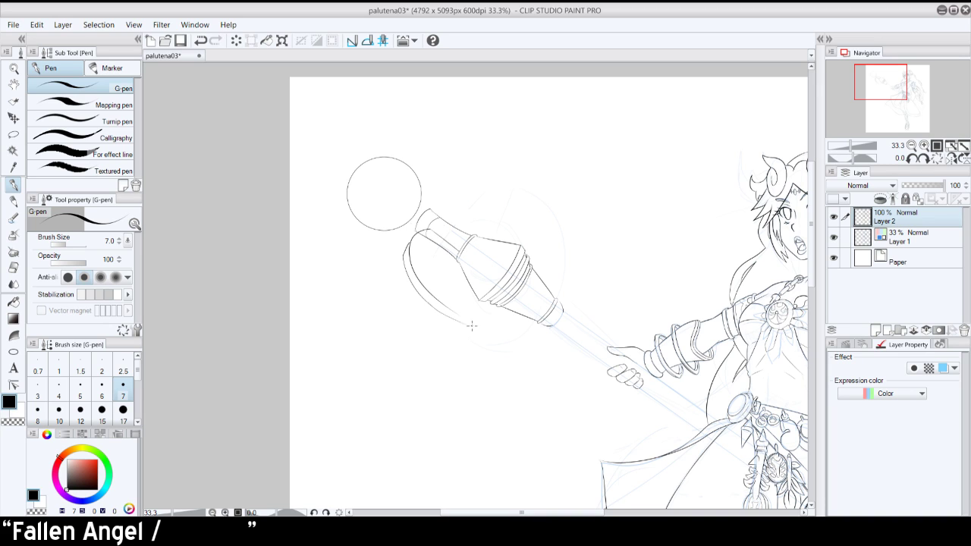
{"action": "key", "text": "ctrl+z"}
{"action": "left_click_drag", "start_coordinate": [427, 301], "coordinate": [460, 324]}
{"action": "key", "text": "ctrl+z"}
{"action": "key", "text": "ctrl+z"}
{"action": "key", "text": "ctrl+z"}
{"action": "key", "text": "ctrl+z"}
- Try shorter inner curves for the prong between the neck and the widest part of the staff head
{"action": "mouse_move", "coordinate": [437, 293]}
{"action": "left_mouse_down"}
{"action": "mouse_move", "coordinate": [462, 280]}
{"action": "mouse_move", "coordinate": [460, 290]}
{"action": "mouse_move", "coordinate": [420, 281]}
{"action": "mouse_move", "coordinate": [427, 291]}
{"action": "mouse_move", "coordinate": [464, 291]}
{"action": "mouse_move", "coordinate": [443, 292]}
{"action": "mouse_move", "coordinate": [418, 280]}
{"action": "mouse_move", "coordinate": [462, 301]}
{"action": "left_mouse_up"}
{"action": "key", "text": "ctrl+z"}
{"action": "key", "text": "ctrl+z"}
{"action": "key", "text": "ctrl+z"}
{"action": "key", "text": "ctrl+z"}
{"action": "left_click_drag", "start_coordinate": [455, 256], "coordinate": [470, 285]}
{"action": "key", "text": "ctrl+z"}
{"action": "key", "text": "ctrl+z"}
{"action": "key", "text": "ctrl+z"}
{"action": "left_click_drag", "start_coordinate": [456, 250], "coordinate": [454, 276]}
{"action": "key", "text": "ctrl+z"}
{"action": "key", "text": "ctrl+z"}
{"action": "key", "text": "ctrl+z"}
{"action": "key", "text": "ctrl+z"}
{"action": "key", "text": "ctrl+z"}
- Ink the prong's outer arc sweeping out from the end of the neck and curving back beside the staff head
{"action": "left_click_drag", "start_coordinate": [427, 230], "coordinate": [405, 293]}
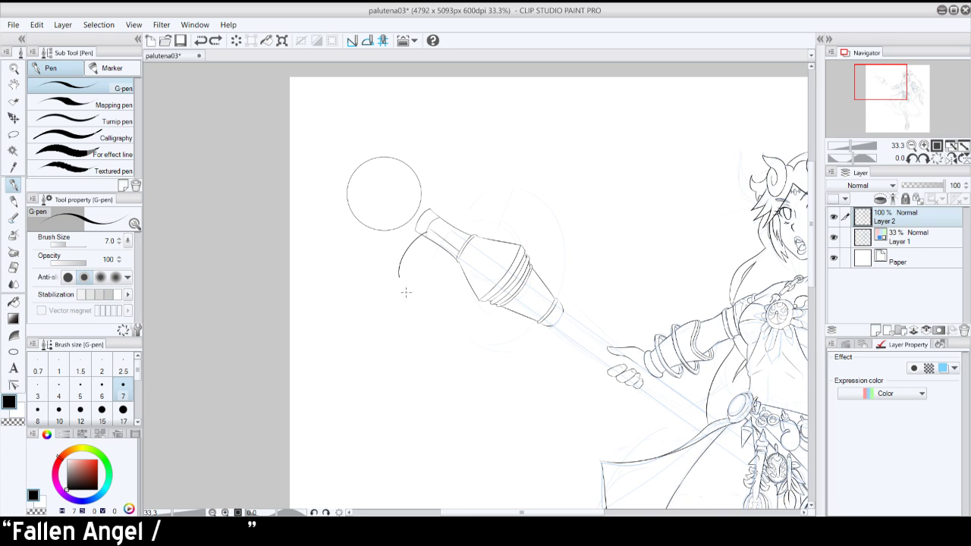
{"action": "key", "text": "ctrl+z"}
{"action": "left_click_drag", "start_coordinate": [427, 230], "coordinate": [403, 299]}
{"action": "key", "text": "ctrl+z"}
{"action": "left_click_drag", "start_coordinate": [425, 230], "coordinate": [410, 309]}
{"action": "key", "text": "ctrl+z"}
{"action": "left_click_drag", "start_coordinate": [423, 229], "coordinate": [449, 307]}
{"action": "key", "text": "ctrl+z"}
{"action": "left_click_drag", "start_coordinate": [426, 230], "coordinate": [448, 310]}
{"action": "key", "text": "ctrl+z"}
{"action": "left_click", "coordinate": [216, 42]}
{"action": "left_click_drag", "start_coordinate": [425, 233], "coordinate": [445, 319]}
{"action": "key", "text": "ctrl+z"}
{"action": "mouse_move", "coordinate": [426, 226]}
{"action": "left_mouse_down"}
{"action": "mouse_move", "coordinate": [462, 261]}
{"action": "mouse_move", "coordinate": [448, 247]}
{"action": "mouse_move", "coordinate": [431, 305]}
{"action": "left_mouse_up"}
{"action": "key", "text": "ctrl+z"}
{"action": "left_click_drag", "start_coordinate": [426, 231], "coordinate": [462, 318]}
{"action": "key", "text": "ctrl+z"}
{"action": "left_click_drag", "start_coordinate": [426, 228], "coordinate": [459, 322]}
{"action": "key", "text": "ctrl+z"}
{"action": "left_click_drag", "start_coordinate": [427, 228], "coordinate": [459, 322]}
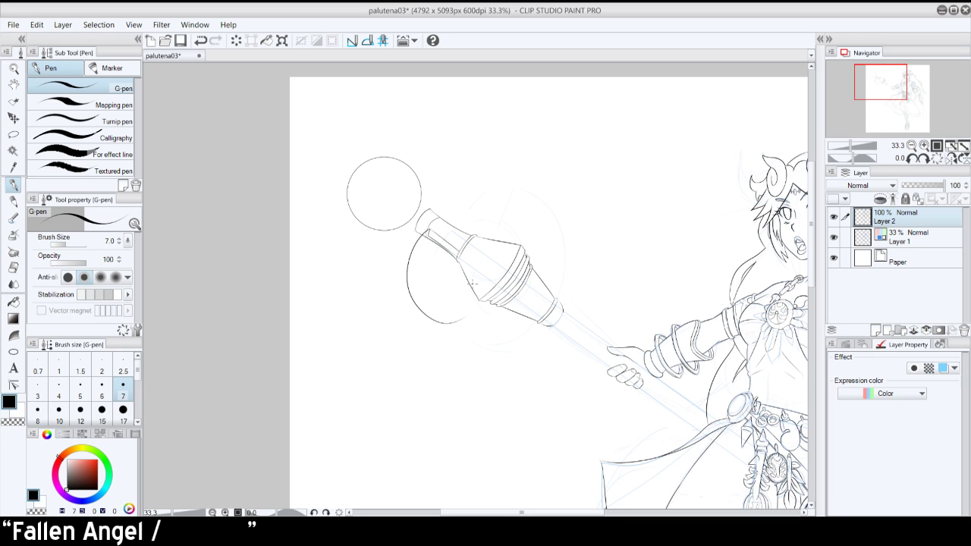
{"action": "key", "text": "ctrl+z"}
{"action": "left_click_drag", "start_coordinate": [426, 227], "coordinate": [458, 328]}
{"action": "key", "text": "ctrl+z"}
{"action": "left_click_drag", "start_coordinate": [427, 228], "coordinate": [480, 326]}
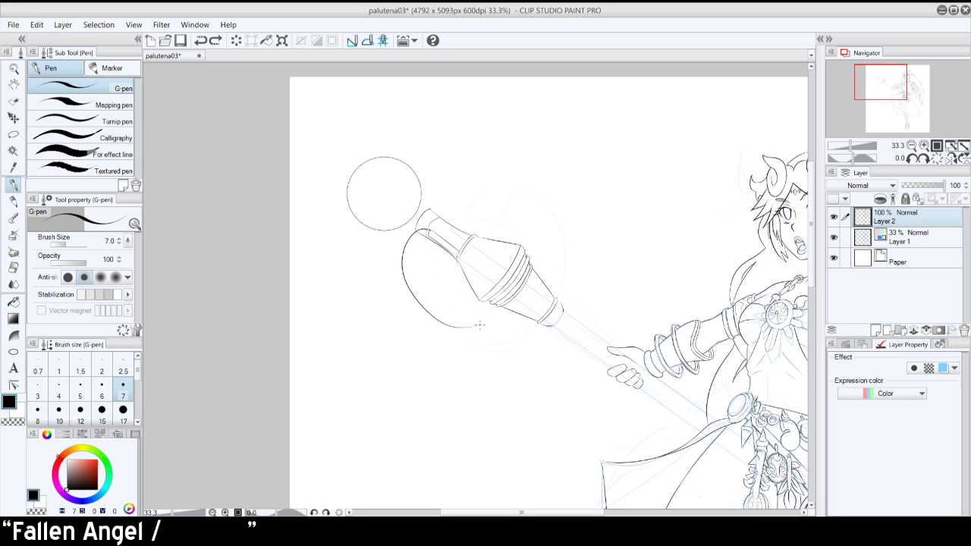
{"action": "key", "text": "ctrl+z"}
{"action": "left_click_drag", "start_coordinate": [429, 229], "coordinate": [457, 313]}
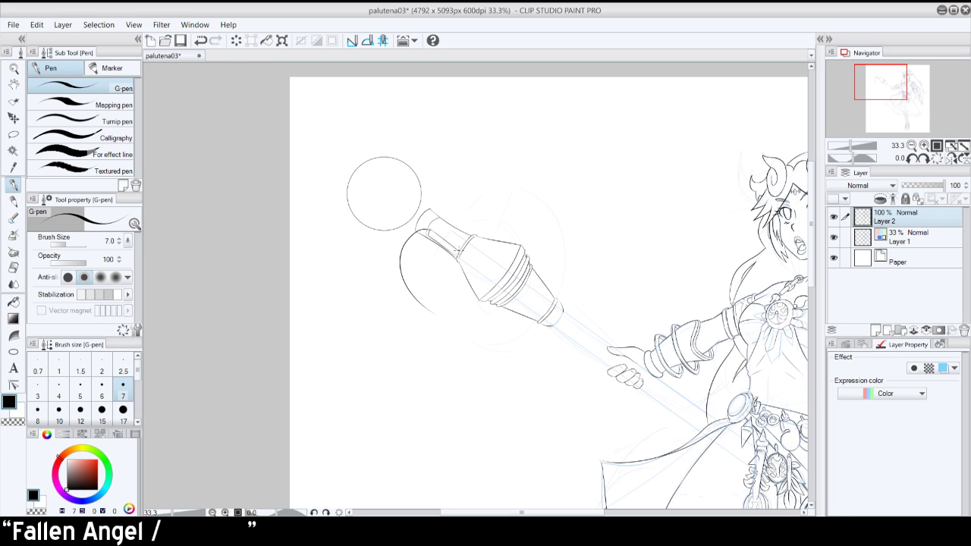
- Ink the prong's inner curl beside the base of the neck and mirror the view to check the shape
{"action": "mouse_move", "coordinate": [459, 248]}
{"action": "left_mouse_down"}
{"action": "mouse_move", "coordinate": [445, 282]}
{"action": "mouse_move", "coordinate": [457, 327]}
{"action": "left_mouse_up"}
{"action": "key", "text": "ctrl+z"}
{"action": "key", "text": "ctrl+z"}
{"action": "mouse_move", "coordinate": [443, 280]}
{"action": "left_mouse_down"}
{"action": "mouse_move", "coordinate": [462, 308]}
{"action": "mouse_move", "coordinate": [434, 314]}
{"action": "mouse_move", "coordinate": [468, 315]}
{"action": "left_mouse_up"}
{"action": "key", "text": "ctrl+z"}
{"action": "key", "text": "ctrl+z"}
{"action": "key", "text": "ctrl+z"}
{"action": "left_click", "coordinate": [950, 157]}
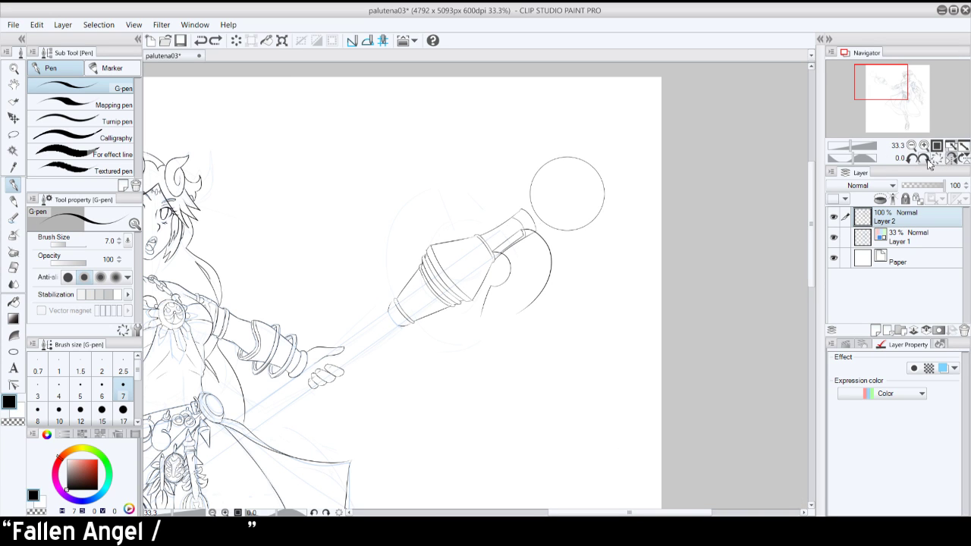
- Ink the straight edge running from the inner curl to the tip of the prong's outer arc and mirror the view
{"action": "left_click_drag", "start_coordinate": [492, 286], "coordinate": [467, 318]}
{"action": "key", "text": "ctrl+z"}
{"action": "key", "text": "ctrl+z"}
{"action": "mouse_move", "coordinate": [491, 286]}
{"action": "left_mouse_down"}
{"action": "mouse_move", "coordinate": [524, 302]}
{"action": "mouse_move", "coordinate": [471, 320]}
{"action": "mouse_move", "coordinate": [546, 286]}
{"action": "mouse_move", "coordinate": [473, 319]}
{"action": "mouse_move", "coordinate": [482, 299]}
{"action": "mouse_move", "coordinate": [468, 323]}
{"action": "mouse_move", "coordinate": [544, 285]}
{"action": "left_mouse_up"}
{"action": "key", "text": "ctrl+z"}
{"action": "key", "text": "ctrl+z"}
{"action": "key", "text": "ctrl+z"}
{"action": "key", "text": "ctrl+z"}
{"action": "key", "text": "ctrl+z"}
{"action": "left_click", "coordinate": [950, 157]}
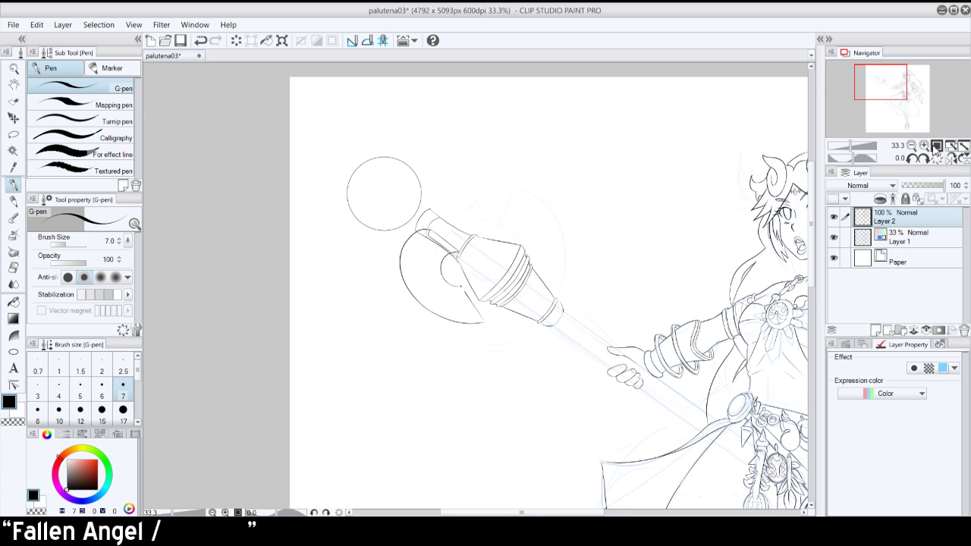
- Ink a second edge parallel to the prong's outer arc, closed at the tip, to give the rim thickness
{"action": "key", "text": "ctrl+z"}
{"action": "mouse_move", "coordinate": [453, 259]}
{"action": "left_mouse_down"}
{"action": "mouse_move", "coordinate": [458, 281]}
{"action": "mouse_move", "coordinate": [452, 266]}
{"action": "left_mouse_up"}
{"action": "key", "text": "ctrl+z"}
{"action": "left_click_drag", "start_coordinate": [404, 286], "coordinate": [454, 328]}
{"action": "key", "text": "ctrl+z"}
{"action": "left_click_drag", "start_coordinate": [405, 284], "coordinate": [465, 322]}
{"action": "left_click", "coordinate": [924, 157]}
{"action": "left_click", "coordinate": [923, 158]}
{"action": "left_click", "coordinate": [924, 157]}
{"action": "left_click", "coordinate": [923, 157]}
{"action": "left_click", "coordinate": [923, 158]}
{"action": "left_click_drag", "start_coordinate": [432, 304], "coordinate": [429, 253]}
{"action": "key", "text": "ctrl+z"}
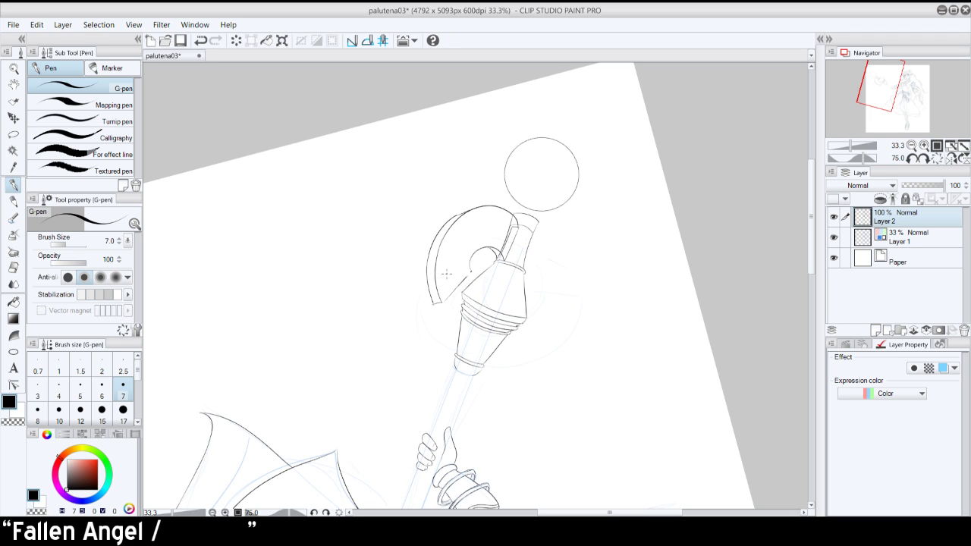
{"action": "left_click", "coordinate": [935, 159]}
{"action": "left_click_drag", "start_coordinate": [462, 285], "coordinate": [468, 294]}
{"action": "key", "text": "ctrl+z"}
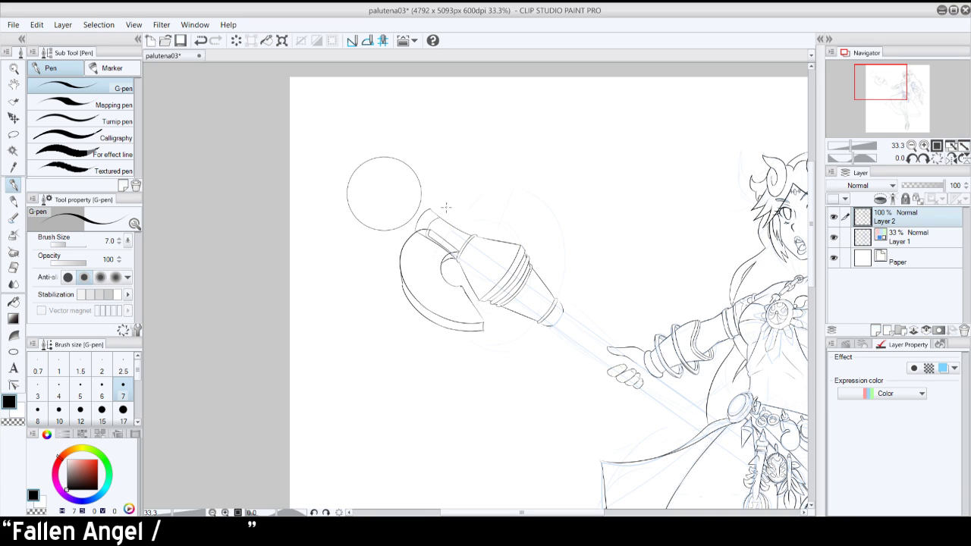
- Ink the outer arc of the second prong on the opposite side of the neck, curving back to the staff head
{"action": "mouse_move", "coordinate": [443, 220]}
{"action": "left_mouse_down"}
{"action": "mouse_move", "coordinate": [472, 206]}
{"action": "mouse_move", "coordinate": [515, 226]}
{"action": "left_mouse_up"}
{"action": "key", "text": "ctrl+z"}
{"action": "key", "text": "ctrl+z"}
{"action": "left_click_drag", "start_coordinate": [442, 219], "coordinate": [507, 199]}
{"action": "key", "text": "ctrl+z"}
{"action": "left_click_drag", "start_coordinate": [443, 220], "coordinate": [519, 200]}
{"action": "key", "text": "ctrl+z"}
{"action": "mouse_move", "coordinate": [446, 213]}
{"action": "left_mouse_down"}
{"action": "mouse_move", "coordinate": [523, 230]}
{"action": "mouse_move", "coordinate": [537, 250]}
{"action": "left_mouse_up"}
{"action": "key", "text": "ctrl+z"}
- Try a small inner curl for the second prong beside the base of the neck
{"action": "mouse_move", "coordinate": [473, 235]}
{"action": "left_mouse_down"}
{"action": "mouse_move", "coordinate": [509, 231]}
{"action": "mouse_move", "coordinate": [515, 245]}
{"action": "mouse_move", "coordinate": [491, 230]}
{"action": "mouse_move", "coordinate": [505, 240]}
{"action": "left_mouse_up"}
{"action": "key", "text": "ctrl+z"}
{"action": "key", "text": "ctrl+z"}
{"action": "key", "text": "ctrl+z"}
{"action": "key", "text": "ctrl+z"}
{"action": "key", "text": "ctrl+z"}
{"action": "key", "text": "ctrl+z"}
- Ink the short end face at the tip of the second prong, against the staff head's widest ring
{"action": "left_click_drag", "start_coordinate": [528, 256], "coordinate": [538, 255]}
{"action": "key", "text": "ctrl+z"}
{"action": "key", "text": "ctrl+z"}
{"action": "left_click_drag", "start_coordinate": [539, 255], "coordinate": [534, 256]}
{"action": "key", "text": "ctrl+z"}
{"action": "key", "text": "ctrl+z"}
{"action": "key", "text": "ctrl+z"}
- Ink the second prong's small double-lined inner curl and mirror the view to compare both prongs
{"action": "left_click_drag", "start_coordinate": [475, 241], "coordinate": [501, 233]}
{"action": "key", "text": "ctrl+z"}
{"action": "left_click_drag", "start_coordinate": [493, 233], "coordinate": [499, 240]}
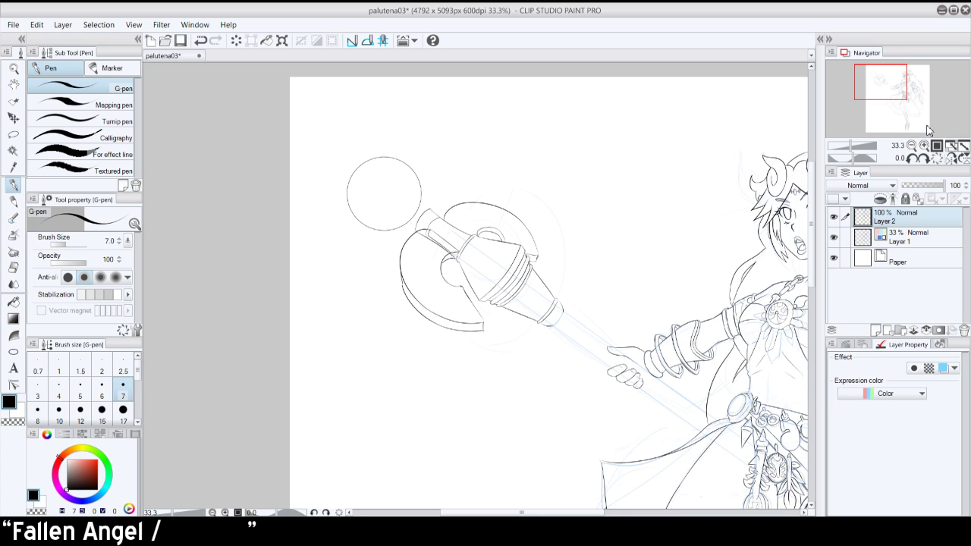
{"action": "left_click", "coordinate": [950, 158]}
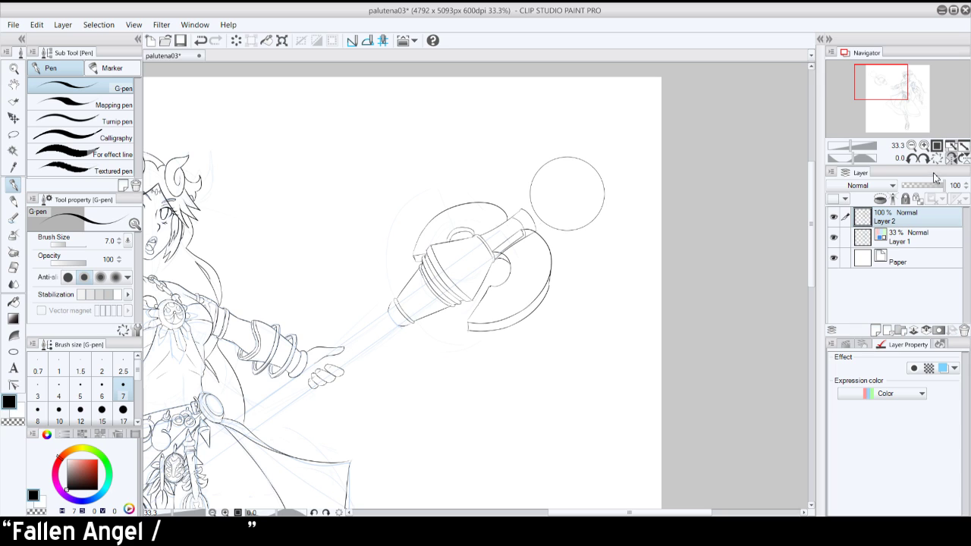
- Ink a short end face and a wider concentric curve around the larger prong's inner curl
{"action": "left_click", "coordinate": [925, 145]}
{"action": "left_click", "coordinate": [924, 146]}
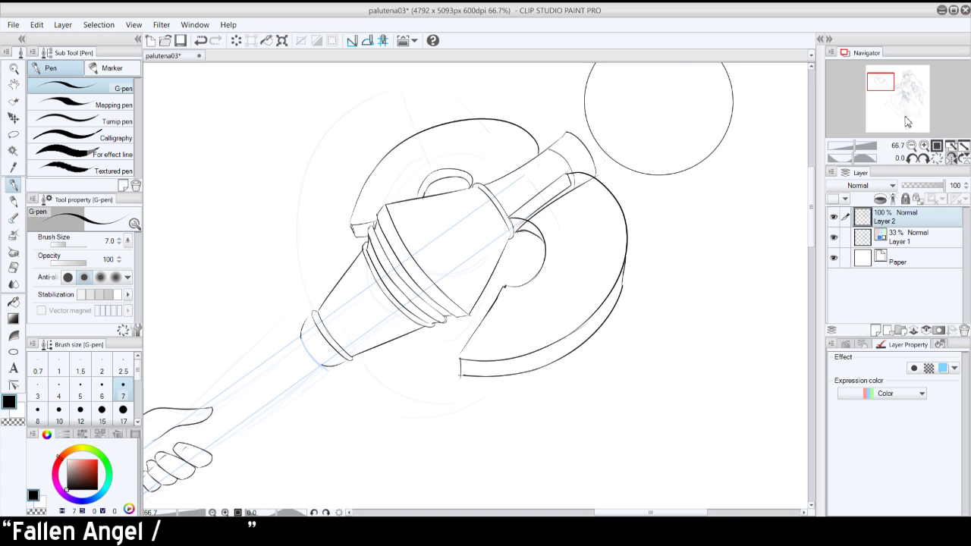
{"action": "left_click", "coordinate": [912, 158]}
{"action": "left_click", "coordinate": [912, 158]}
{"action": "left_click", "coordinate": [912, 159]}
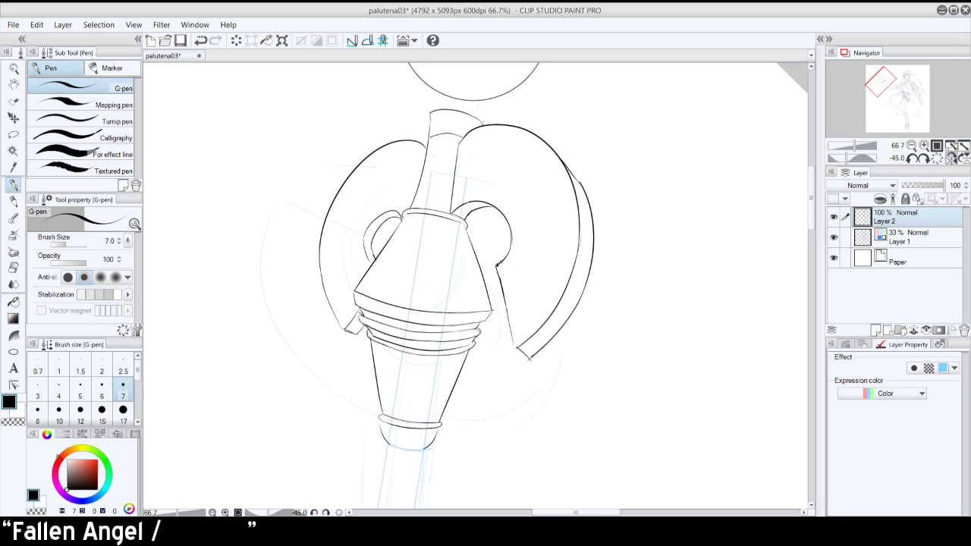
{"action": "left_click_drag", "start_coordinate": [499, 263], "coordinate": [506, 283]}
{"action": "left_click_drag", "start_coordinate": [524, 250], "coordinate": [506, 282]}
{"action": "mouse_move", "coordinate": [453, 185]}
{"action": "left_mouse_down"}
{"action": "mouse_move", "coordinate": [510, 196]}
{"action": "mouse_move", "coordinate": [523, 262]}
{"action": "left_mouse_up"}
{"action": "key", "text": "ctrl+z"}
{"action": "left_click_drag", "start_coordinate": [519, 204], "coordinate": [522, 265]}
{"action": "key", "text": "ctrl+z"}
{"action": "key", "text": "ctrl+z"}
{"action": "left_click_drag", "start_coordinate": [520, 207], "coordinate": [524, 259]}
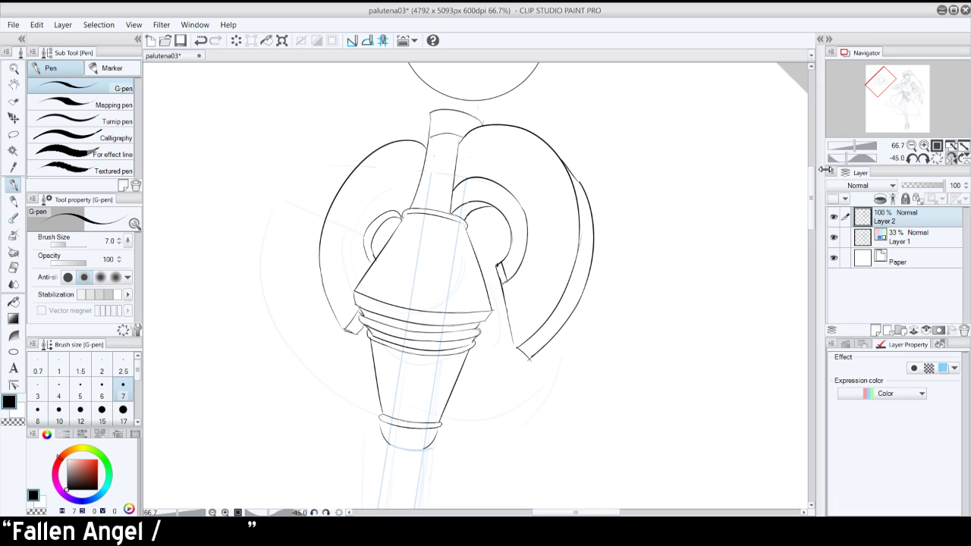
- Refine the larger prong's edge beside the neck and the start of its inner concentric curve, then mirror the view
{"action": "left_click_drag", "start_coordinate": [461, 144], "coordinate": [451, 190]}
{"action": "key", "text": "ctrl+z"}
{"action": "left_click_drag", "start_coordinate": [458, 143], "coordinate": [447, 185]}
{"action": "key", "text": "ctrl+z"}
{"action": "key", "text": "ctrl+y"}
{"action": "key", "text": "ctrl+z"}
{"action": "left_click_drag", "start_coordinate": [450, 191], "coordinate": [472, 177]}
{"action": "key", "text": "ctrl+z"}
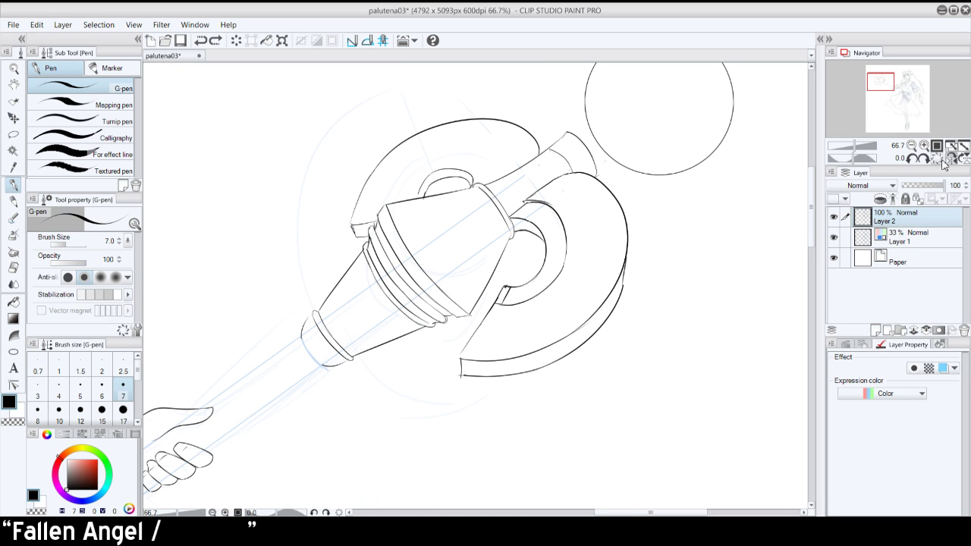
{"action": "left_click", "coordinate": [948, 159]}
{"action": "left_click", "coordinate": [952, 158]}
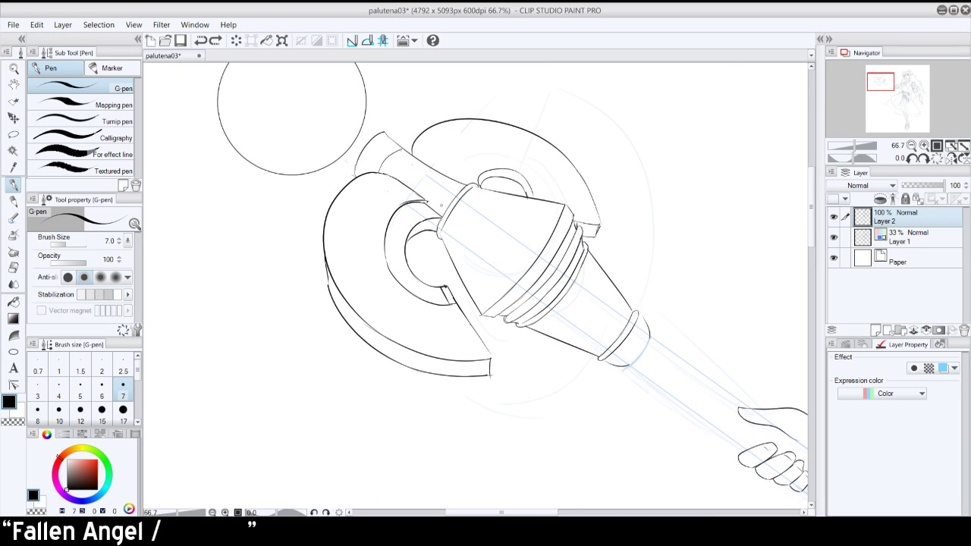
- Try reinforcing the upper part of the larger prong's inner concentric curve
{"action": "left_click", "coordinate": [913, 159]}
{"action": "left_click", "coordinate": [912, 159]}
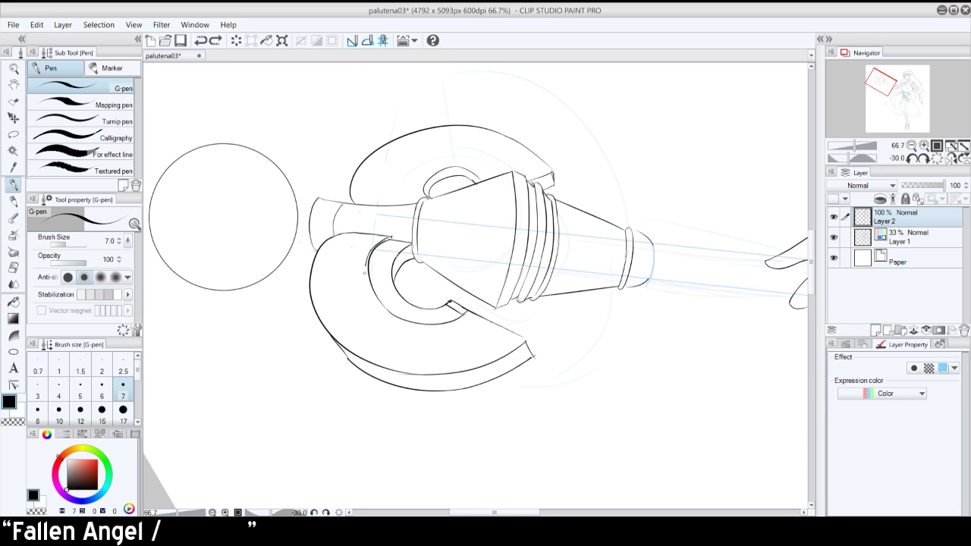
{"action": "left_click_drag", "start_coordinate": [365, 274], "coordinate": [366, 280]}
{"action": "key", "text": "ctrl+z"}
{"action": "left_click_drag", "start_coordinate": [388, 239], "coordinate": [372, 286]}
{"action": "key", "text": "ctrl+z"}
- Ink the upper part of another concentric curve midway between the larger prong's outer arc and inner curve
{"action": "left_click_drag", "start_coordinate": [357, 236], "coordinate": [340, 322]}
{"action": "left_click", "coordinate": [935, 151]}
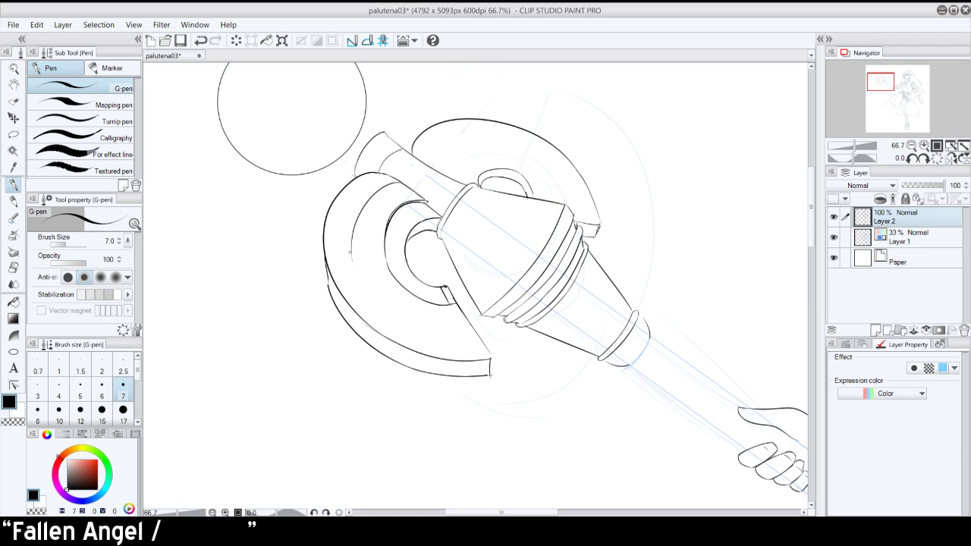
{"action": "left_click_drag", "start_coordinate": [368, 291], "coordinate": [447, 328]}
{"action": "left_click", "coordinate": [923, 158]}
{"action": "left_click", "coordinate": [924, 157]}
{"action": "key", "text": "ctrl+z"}
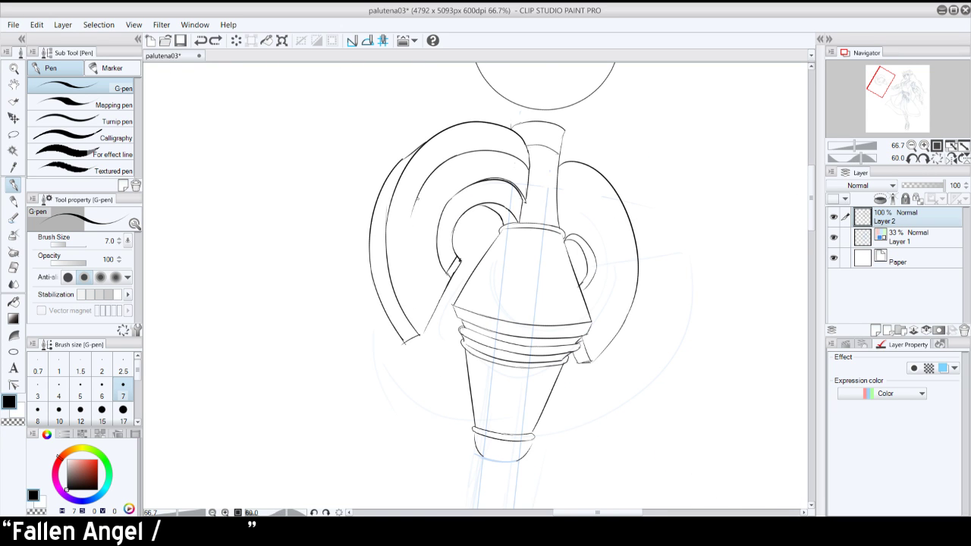
- Continue the larger prong's middle concentric curve down to the prong's straight edge
{"action": "mouse_move", "coordinate": [417, 199]}
{"action": "left_mouse_down"}
{"action": "mouse_move", "coordinate": [414, 267]}
{"action": "mouse_move", "coordinate": [433, 291]}
{"action": "left_mouse_up"}
{"action": "key", "text": "ctrl+z"}
{"action": "left_click_drag", "start_coordinate": [413, 252], "coordinate": [437, 304]}
{"action": "key", "text": "ctrl+z"}
{"action": "left_click_drag", "start_coordinate": [413, 252], "coordinate": [437, 303]}
{"action": "key", "text": "ctrl+z"}
{"action": "mouse_move", "coordinate": [414, 248]}
{"action": "left_mouse_down"}
{"action": "mouse_move", "coordinate": [438, 302]}
{"action": "mouse_move", "coordinate": [411, 247]}
{"action": "left_mouse_up"}
{"action": "key", "text": "ctrl+z"}
{"action": "left_click", "coordinate": [936, 158]}
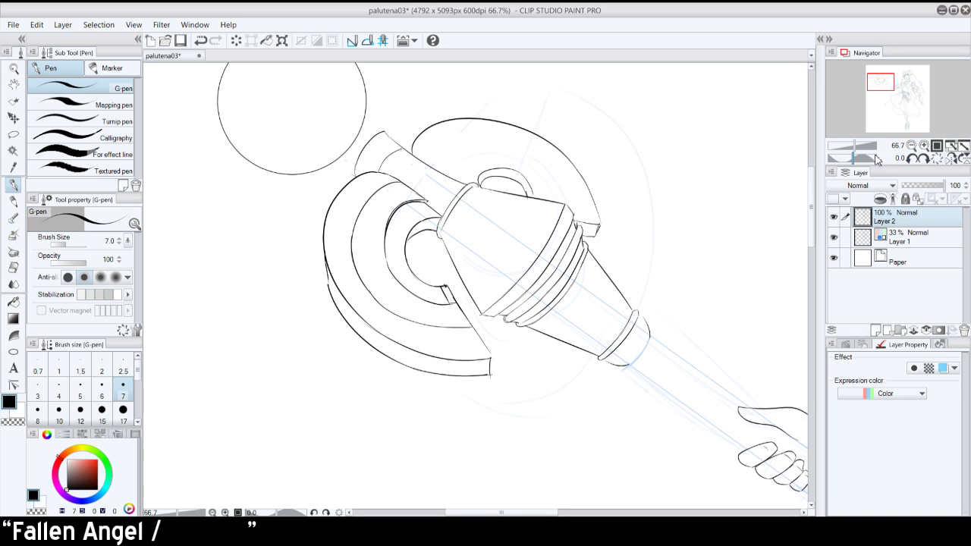
- Tidy the larger prong's rim joint and straight edge down to the tip, and check the staff in a mirrored view
{"action": "key", "text": "ctrl+z"}
{"action": "left_click_drag", "start_coordinate": [328, 286], "coordinate": [327, 249]}
{"action": "key", "text": "ctrl+z"}
{"action": "key", "text": "ctrl+y"}
{"action": "left_click_drag", "start_coordinate": [470, 319], "coordinate": [491, 358]}
{"action": "left_click", "coordinate": [912, 145]}
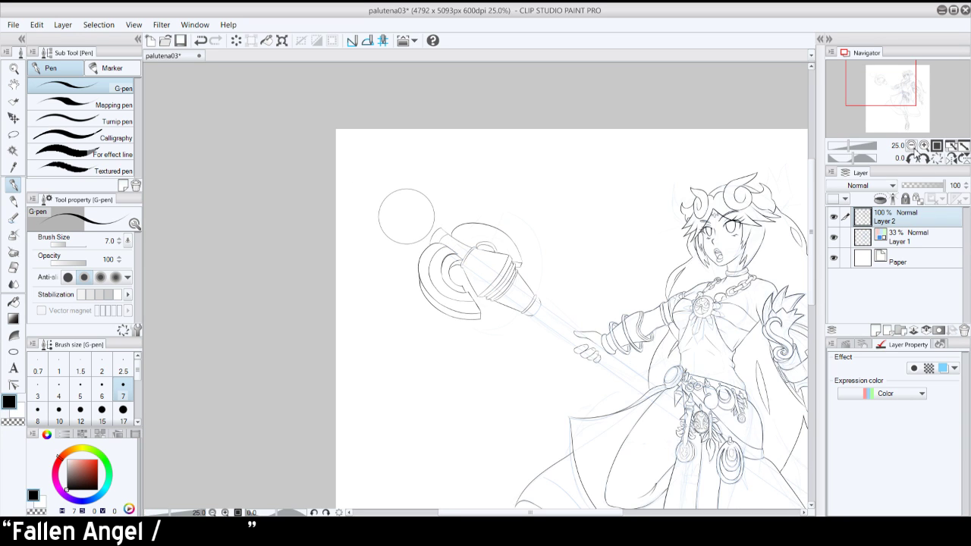
{"action": "left_click", "coordinate": [951, 157]}
{"action": "left_click", "coordinate": [950, 158]}
- Try a wider concentric curve around the smaller prong's inner curl, from the neck to the staff head
{"action": "left_click", "coordinate": [924, 145]}
{"action": "left_click", "coordinate": [924, 145]}
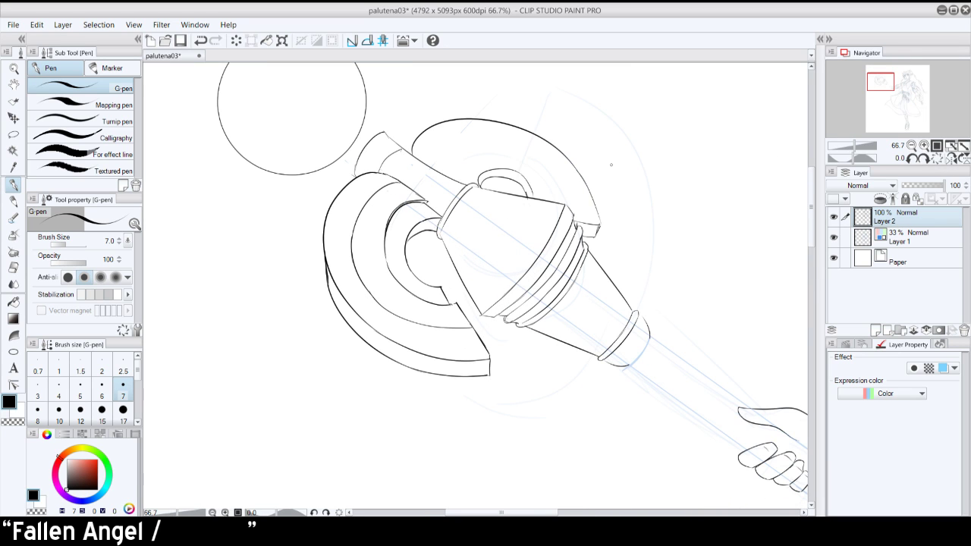
{"action": "mouse_move", "coordinate": [460, 178]}
{"action": "left_mouse_down"}
{"action": "mouse_move", "coordinate": [502, 163]}
{"action": "mouse_move", "coordinate": [525, 171]}
{"action": "left_mouse_up"}
{"action": "key", "text": "ctrl+z"}
{"action": "key", "text": "ctrl+z"}
{"action": "mouse_move", "coordinate": [462, 180]}
{"action": "left_mouse_down"}
{"action": "mouse_move", "coordinate": [521, 161]}
{"action": "mouse_move", "coordinate": [532, 172]}
{"action": "left_mouse_up"}
{"action": "key", "text": "ctrl+z"}
{"action": "left_click_drag", "start_coordinate": [562, 203], "coordinate": [521, 158]}
{"action": "key", "text": "ctrl+z"}
{"action": "key", "text": "ctrl+z"}
{"action": "left_click_drag", "start_coordinate": [543, 202], "coordinate": [520, 158]}
{"action": "mouse_move", "coordinate": [462, 182]}
{"action": "left_mouse_down"}
{"action": "mouse_move", "coordinate": [497, 150]}
{"action": "mouse_move", "coordinate": [525, 157]}
{"action": "left_mouse_up"}
{"action": "key", "text": "ctrl+z"}
{"action": "key", "text": "ctrl+z"}
{"action": "key", "text": "ctrl+z"}
{"action": "key", "text": "ctrl+z"}
{"action": "key", "text": "ctrl+z"}
- Ink the concentric curve around the smaller prong's inner curl and mirror the view to check it
{"action": "left_click_drag", "start_coordinate": [462, 179], "coordinate": [516, 158]}
{"action": "key", "text": "ctrl+z"}
{"action": "key", "text": "ctrl+z"}
{"action": "left_click_drag", "start_coordinate": [463, 183], "coordinate": [522, 161]}
{"action": "key", "text": "ctrl+z"}
{"action": "key", "text": "ctrl+z"}
{"action": "left_click_drag", "start_coordinate": [462, 182], "coordinate": [506, 154]}
{"action": "key", "text": "ctrl+z"}
{"action": "left_click_drag", "start_coordinate": [461, 182], "coordinate": [515, 154]}
{"action": "left_click", "coordinate": [949, 157]}
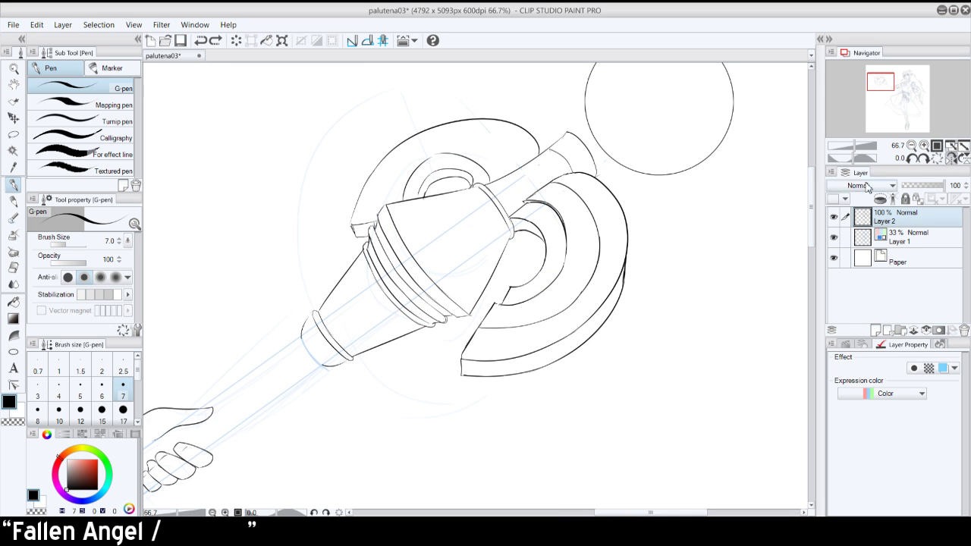
- Try retracing the top of the smaller prong's concentric curve toward the neck
{"action": "left_click", "coordinate": [916, 157]}
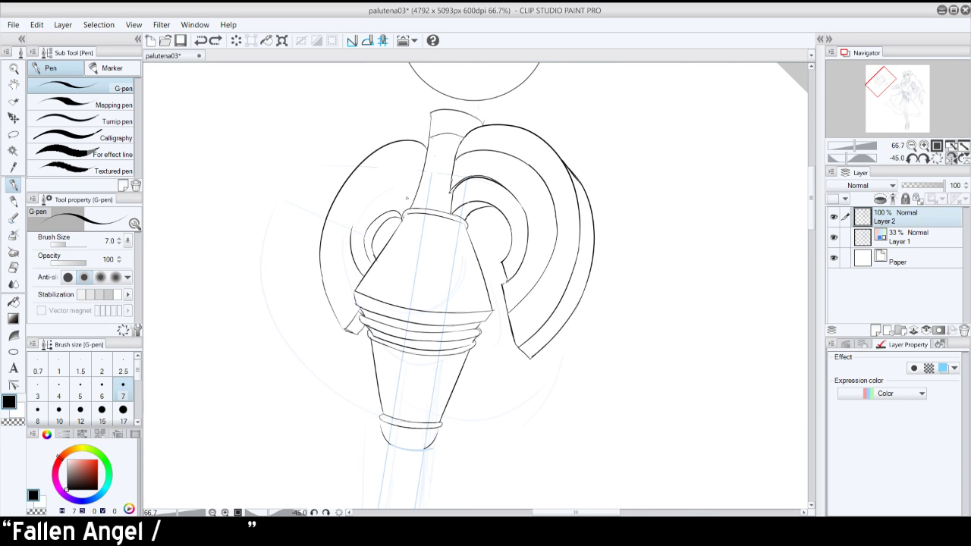
{"action": "left_click_drag", "start_coordinate": [367, 200], "coordinate": [406, 187]}
{"action": "key", "text": "ctrl+z"}
{"action": "key", "text": "ctrl+z"}
{"action": "mouse_move", "coordinate": [353, 222]}
{"action": "left_mouse_down"}
{"action": "mouse_move", "coordinate": [352, 233]}
{"action": "mouse_move", "coordinate": [371, 197]}
{"action": "left_mouse_up"}
{"action": "key", "text": "ctrl+z"}
{"action": "left_click_drag", "start_coordinate": [352, 226], "coordinate": [371, 196]}
{"action": "key", "text": "ctrl+z"}
{"action": "key", "text": "ctrl+z"}
{"action": "key", "text": "ctrl+z"}
{"action": "left_click_drag", "start_coordinate": [386, 192], "coordinate": [416, 182]}
{"action": "key", "text": "ctrl+z"}
{"action": "key", "text": "ctrl+z"}
- Reinforce the top of the smaller prong's concentric curve near the neck and check it in the mirrored upright view
{"action": "left_click", "coordinate": [902, 158]}
{"action": "left_click", "coordinate": [903, 158]}
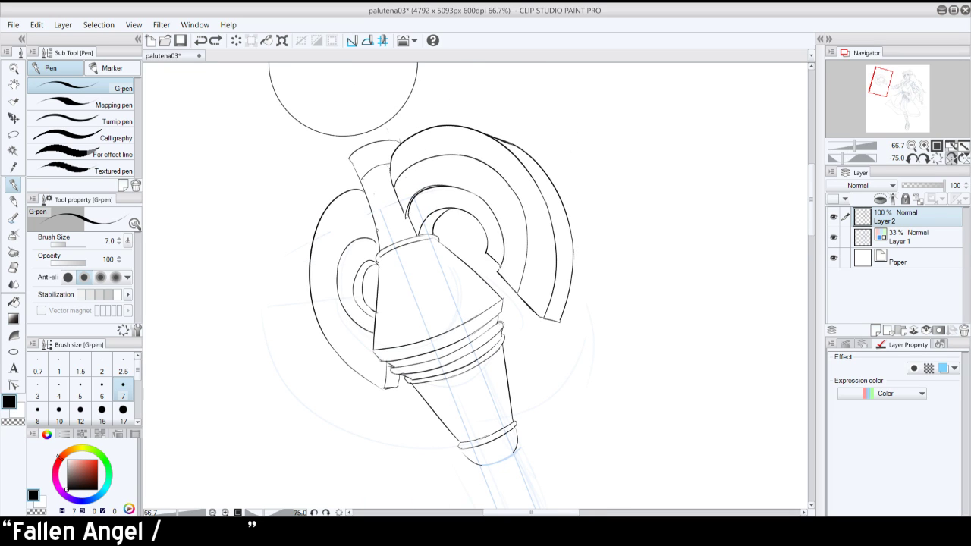
{"action": "left_click_drag", "start_coordinate": [343, 253], "coordinate": [376, 230]}
{"action": "left_click", "coordinate": [927, 159]}
{"action": "left_click", "coordinate": [946, 159]}
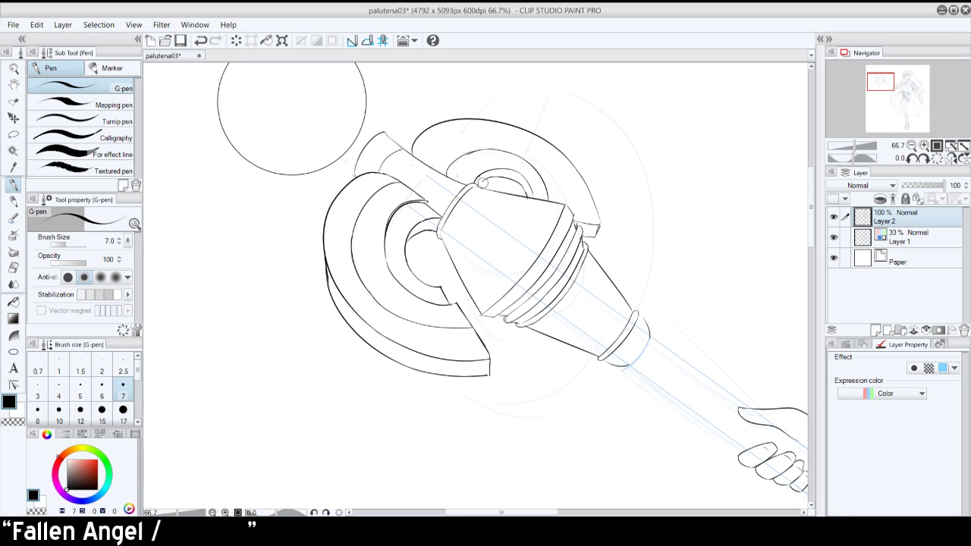
- Try retouching the smaller prong's inner curl and the neck end of its wider concentric curve
{"action": "left_click_drag", "start_coordinate": [478, 182], "coordinate": [502, 176]}
{"action": "key", "text": "ctrl+z"}
{"action": "key", "text": "ctrl+z"}
{"action": "left_click_drag", "start_coordinate": [528, 197], "coordinate": [522, 184]}
{"action": "key", "text": "ctrl+z"}
{"action": "mouse_move", "coordinate": [449, 172]}
{"action": "left_mouse_down"}
{"action": "mouse_move", "coordinate": [470, 156]}
{"action": "mouse_move", "coordinate": [493, 157]}
{"action": "left_mouse_up"}
{"action": "key", "text": "ctrl+z"}
{"action": "left_click_drag", "start_coordinate": [448, 179], "coordinate": [468, 155]}
{"action": "key", "text": "ctrl+z"}
{"action": "key", "text": "ctrl+z"}
{"action": "key", "text": "ctrl+z"}
- Try retracing the outer side of the smaller prong's wider concentric curve with the canvas rotated to -60 degrees
{"action": "left_click", "coordinate": [912, 158]}
{"action": "left_click", "coordinate": [912, 159]}
{"action": "left_click", "coordinate": [912, 159]}
{"action": "left_click", "coordinate": [912, 159]}
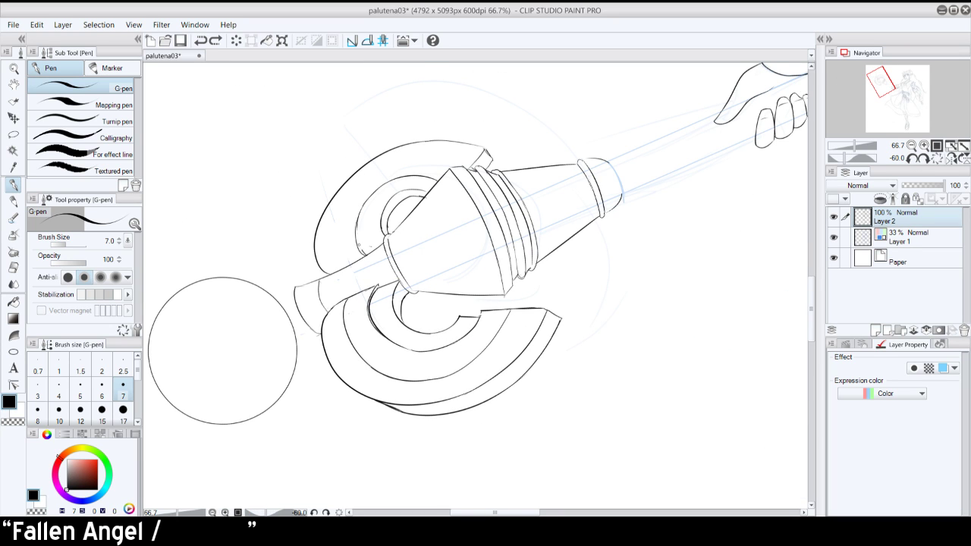
{"action": "left_click_drag", "start_coordinate": [361, 232], "coordinate": [358, 250]}
{"action": "key", "text": "ctrl+z"}
{"action": "mouse_move", "coordinate": [369, 204]}
{"action": "left_mouse_down"}
{"action": "mouse_move", "coordinate": [357, 237]}
{"action": "mouse_move", "coordinate": [401, 182]}
{"action": "left_mouse_up"}
{"action": "key", "text": "ctrl+z"}
{"action": "key", "text": "ctrl+z"}
{"action": "left_click", "coordinate": [937, 159]}
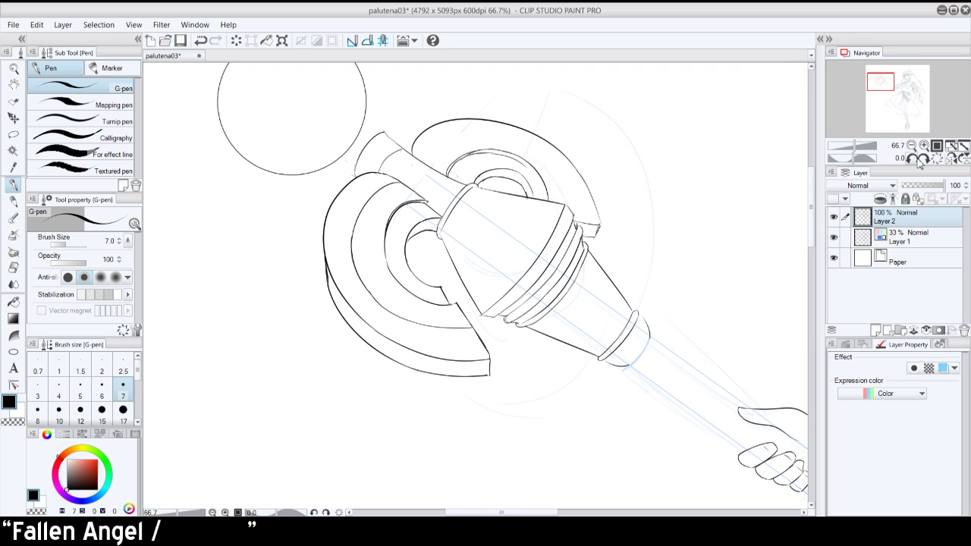
- Try redrawing the smaller prong's wider concentric curve from its top down to the staff head
{"action": "key", "text": "ctrl+z"}
{"action": "key", "text": "ctrl+z"}
{"action": "mouse_move", "coordinate": [491, 152]}
{"action": "left_mouse_down"}
{"action": "mouse_move", "coordinate": [540, 175]}
{"action": "mouse_move", "coordinate": [513, 157]}
{"action": "mouse_move", "coordinate": [545, 199]}
{"action": "left_mouse_up"}
{"action": "key", "text": "ctrl+z"}
{"action": "key", "text": "ctrl+z"}
{"action": "key", "text": "ctrl+z"}
{"action": "key", "text": "ctrl+z"}
{"action": "key", "text": "ctrl+z"}
{"action": "left_click_drag", "start_coordinate": [507, 154], "coordinate": [534, 179]}
{"action": "key", "text": "ctrl+z"}
{"action": "key", "text": "ctrl+z"}
{"action": "key", "text": "ctrl+z"}
{"action": "mouse_move", "coordinate": [493, 153]}
{"action": "left_mouse_down"}
{"action": "mouse_move", "coordinate": [530, 174]}
{"action": "mouse_move", "coordinate": [525, 163]}
{"action": "left_mouse_up"}
{"action": "key", "text": "ctrl+z"}
{"action": "key", "text": "ctrl+z"}
{"action": "key", "text": "ctrl+z"}
{"action": "key", "text": "ctrl+z"}
{"action": "key", "text": "ctrl+z"}
{"action": "key", "text": "ctrl+z"}
- Ink the lower ends of the smaller prong's wider concentric curve and inner curl where they meet the staff head
{"action": "left_click_drag", "start_coordinate": [540, 178], "coordinate": [547, 189]}
{"action": "left_click", "coordinate": [911, 145]}
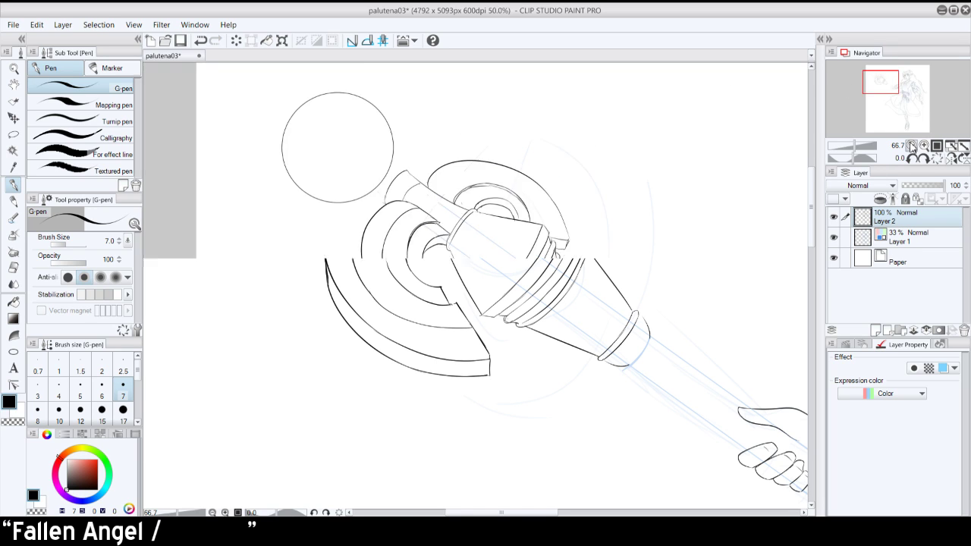
{"action": "left_click", "coordinate": [911, 145]}
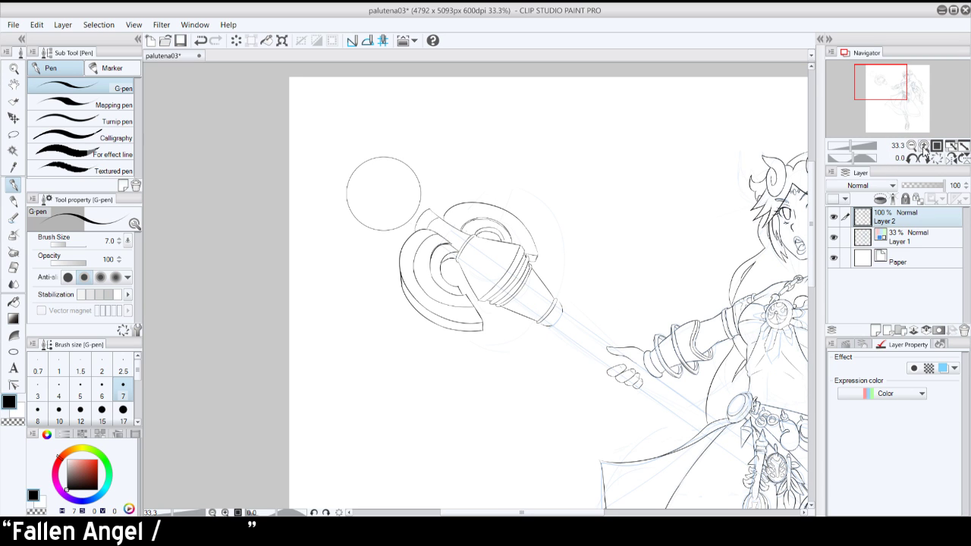
{"action": "left_click", "coordinate": [923, 145]}
{"action": "left_click", "coordinate": [923, 145]}
{"action": "left_click", "coordinate": [924, 145]}
{"action": "left_click_drag", "start_coordinate": [541, 114], "coordinate": [554, 159]}
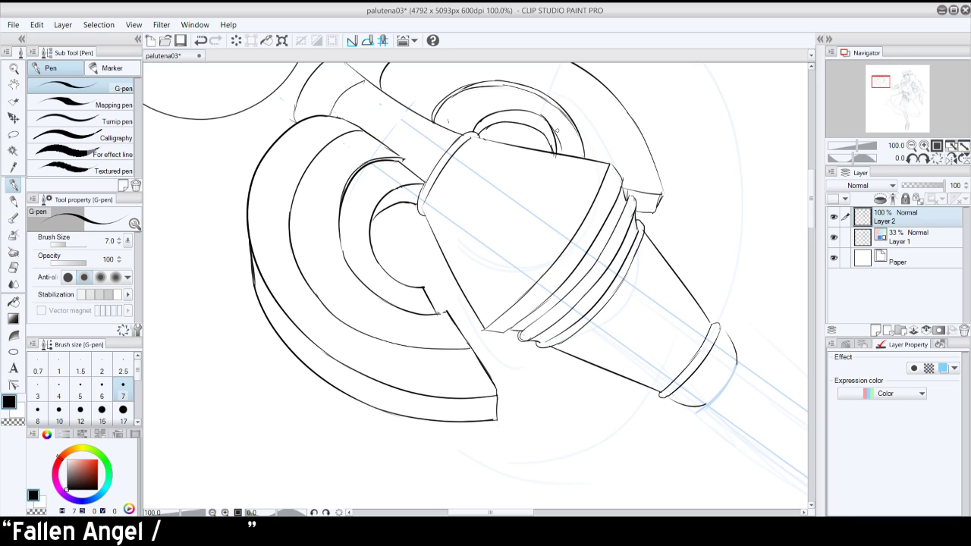
{"action": "key", "text": "ctrl+z"}
{"action": "mouse_move", "coordinate": [542, 117]}
{"action": "left_mouse_down"}
{"action": "mouse_move", "coordinate": [556, 157]}
{"action": "mouse_move", "coordinate": [560, 150]}
{"action": "left_mouse_up"}
{"action": "left_click", "coordinate": [911, 146]}
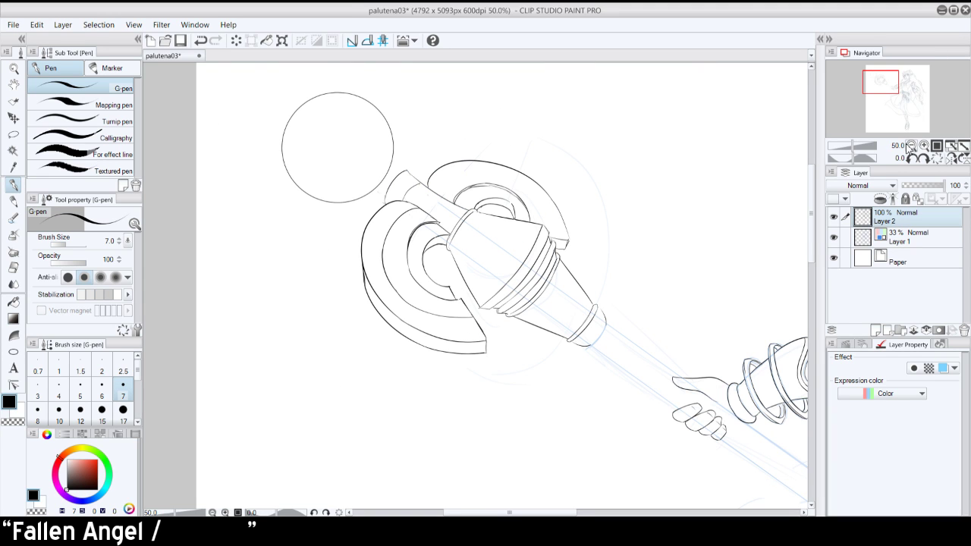
- Try a wider outer contour along the top of the smaller prong, with the view mirrored and rotated
{"action": "left_click_drag", "start_coordinate": [424, 183], "coordinate": [482, 157]}
{"action": "key", "text": "ctrl+z"}
{"action": "left_click", "coordinate": [951, 158]}
{"action": "left_click", "coordinate": [912, 158]}
{"action": "left_click", "coordinate": [912, 158]}
{"action": "left_click", "coordinate": [912, 159]}
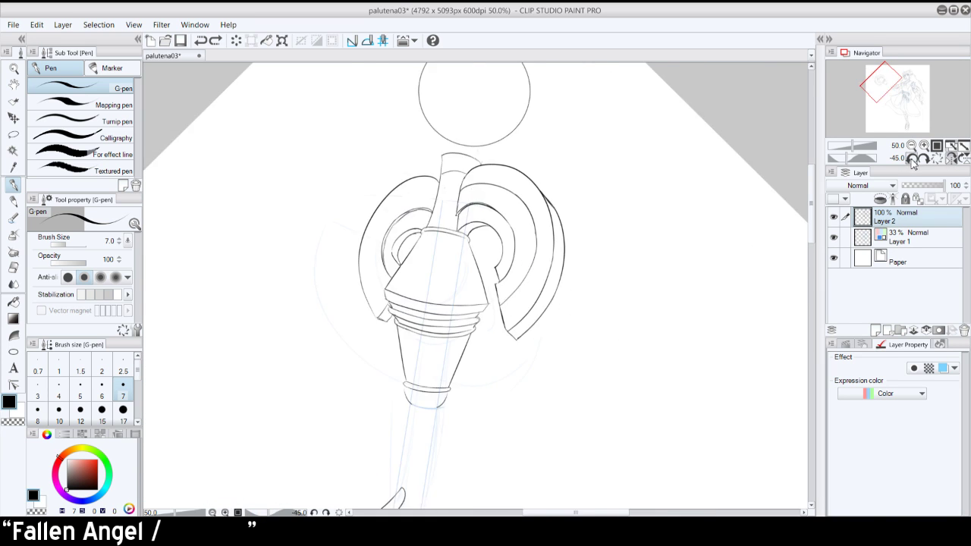
{"action": "left_click", "coordinate": [912, 159]}
{"action": "left_click", "coordinate": [912, 158]}
{"action": "mouse_move", "coordinate": [387, 204]}
{"action": "left_mouse_down"}
{"action": "mouse_move", "coordinate": [365, 218]}
{"action": "mouse_move", "coordinate": [354, 248]}
{"action": "left_mouse_up"}
{"action": "key", "text": "ctrl+z"}
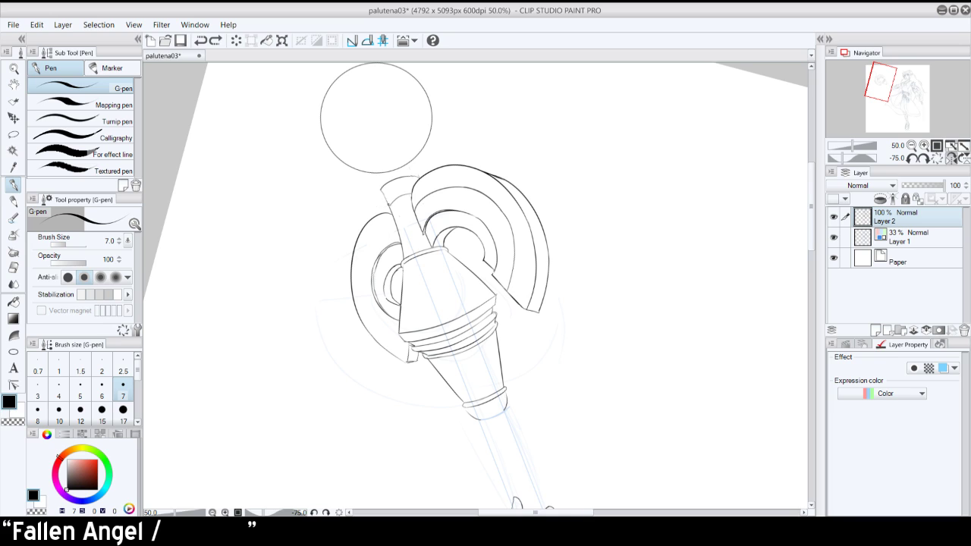
- Redraw the smaller prong's outer contour as a slightly wider curve starting at the neck
{"action": "left_click_drag", "start_coordinate": [388, 205], "coordinate": [345, 275]}
{"action": "key", "text": "ctrl+z"}
{"action": "mouse_move", "coordinate": [390, 204]}
{"action": "left_mouse_down"}
{"action": "mouse_move", "coordinate": [349, 267]}
{"action": "mouse_move", "coordinate": [354, 304]}
{"action": "left_mouse_up"}
{"action": "key", "text": "ctrl+z"}
{"action": "left_click_drag", "start_coordinate": [351, 249], "coordinate": [350, 306]}
{"action": "key", "text": "ctrl+z"}
{"action": "left_click_drag", "start_coordinate": [350, 255], "coordinate": [354, 311]}
{"action": "key", "text": "ctrl+z"}
{"action": "left_click_drag", "start_coordinate": [350, 246], "coordinate": [352, 307]}
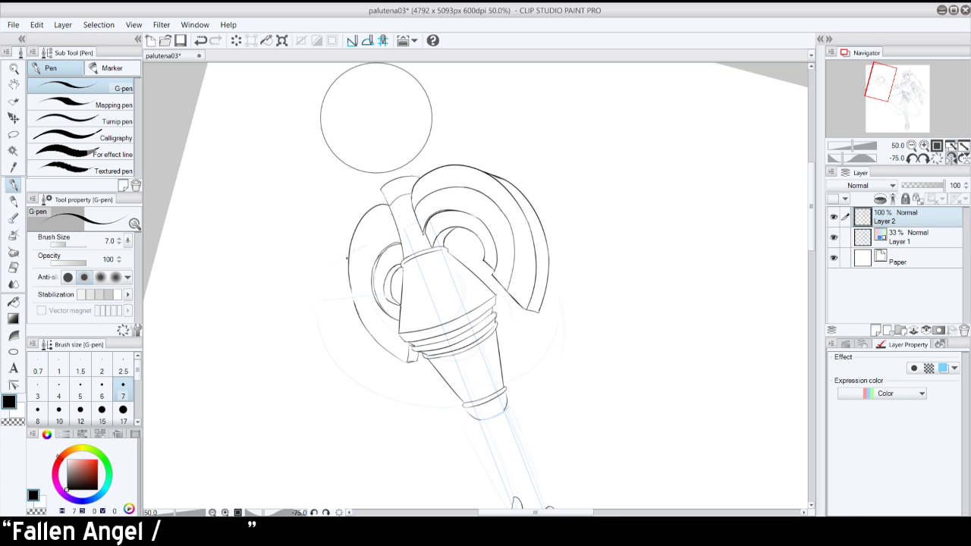
- Try the upper part of a rim curve just inside the smaller prong's outer contour
{"action": "left_click_drag", "start_coordinate": [390, 216], "coordinate": [364, 262]}
{"action": "key", "text": "ctrl+z"}
{"action": "left_click_drag", "start_coordinate": [393, 218], "coordinate": [367, 248]}
{"action": "key", "text": "ctrl+z"}
{"action": "key", "text": "ctrl+y"}
{"action": "key", "text": "ctrl+z"}
{"action": "key", "text": "ctrl+y"}
{"action": "key", "text": "ctrl+z"}
- Ink the rim curve inside the smaller prong's outer contour, from the neck to the prong's tip
{"action": "mouse_move", "coordinate": [393, 219]}
{"action": "left_mouse_down"}
{"action": "mouse_move", "coordinate": [363, 255]}
{"action": "mouse_move", "coordinate": [364, 308]}
{"action": "left_mouse_up"}
{"action": "key", "text": "ctrl+z"}
{"action": "left_click_drag", "start_coordinate": [366, 242], "coordinate": [366, 309]}
{"action": "key", "text": "ctrl+z"}
{"action": "key", "text": "ctrl+y"}
{"action": "key", "text": "ctrl+y"}
{"action": "key", "text": "ctrl+z"}
{"action": "key", "text": "ctrl+y"}
{"action": "left_click", "coordinate": [938, 158]}
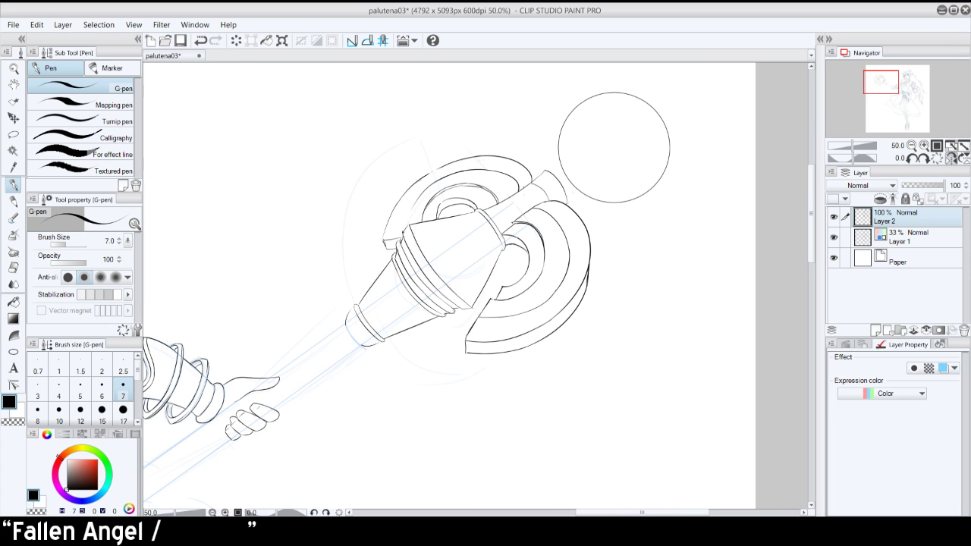
{"action": "key", "text": "ctrl+z"}
{"action": "left_click_drag", "start_coordinate": [404, 234], "coordinate": [415, 204]}
{"action": "left_click", "coordinate": [911, 145]}
{"action": "left_click", "coordinate": [911, 145]}
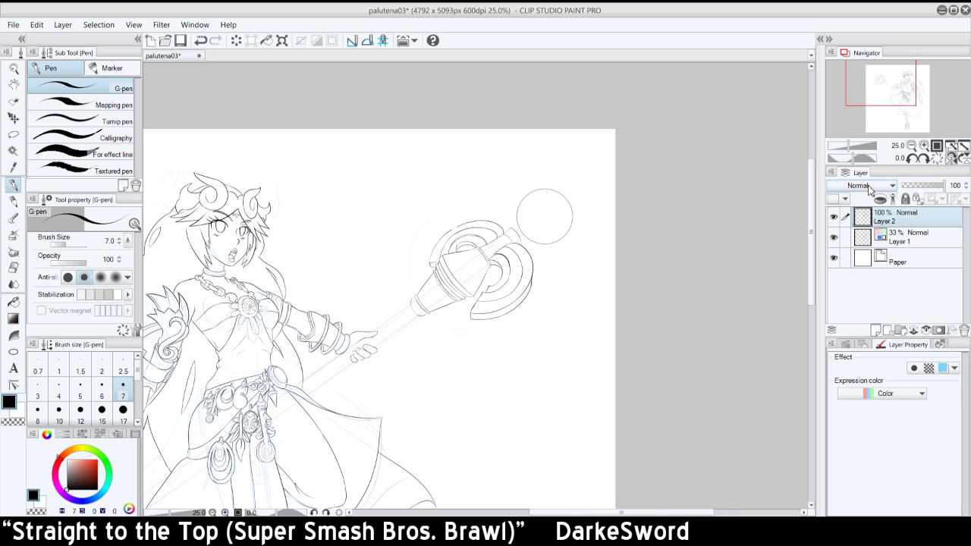
- Ink the two edges of the staff shaft between the head's collar and the hand with the Straight line tool
{"action": "left_click", "coordinate": [951, 158]}
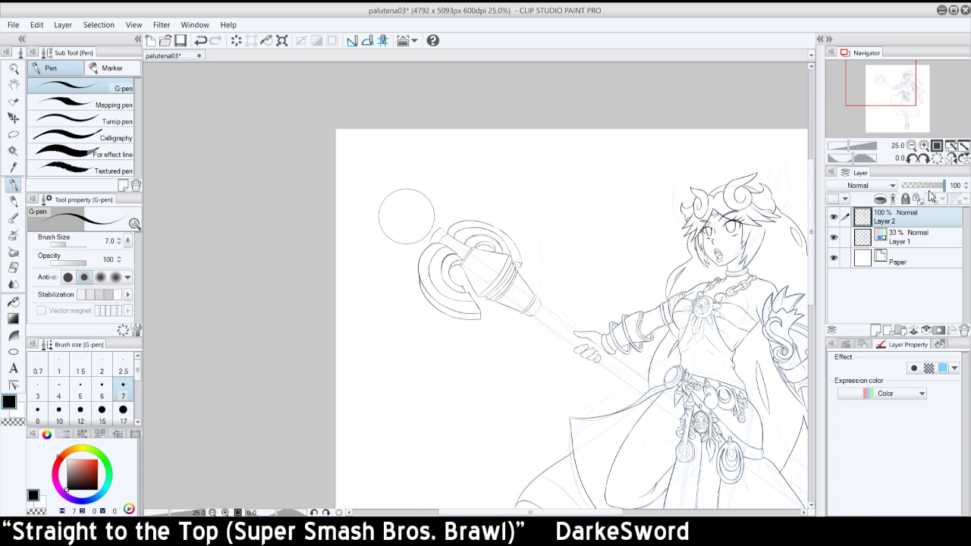
{"action": "left_click", "coordinate": [902, 95]}
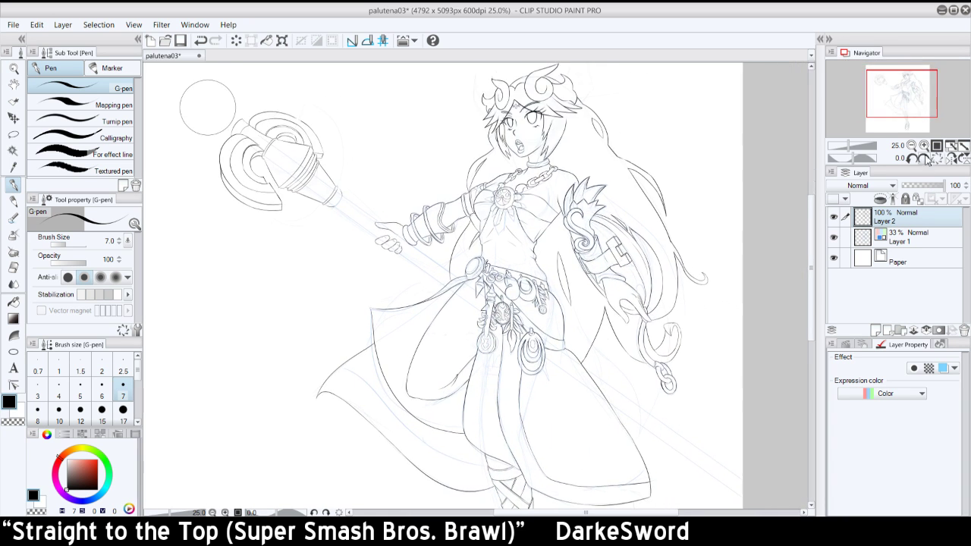
{"action": "left_click", "coordinate": [925, 159]}
{"action": "left_click", "coordinate": [924, 159]}
{"action": "left_click", "coordinate": [925, 159]}
{"action": "left_click", "coordinate": [925, 159]}
{"action": "left_click", "coordinate": [925, 160]}
{"action": "left_click_drag", "start_coordinate": [901, 96], "coordinate": [897, 79]}
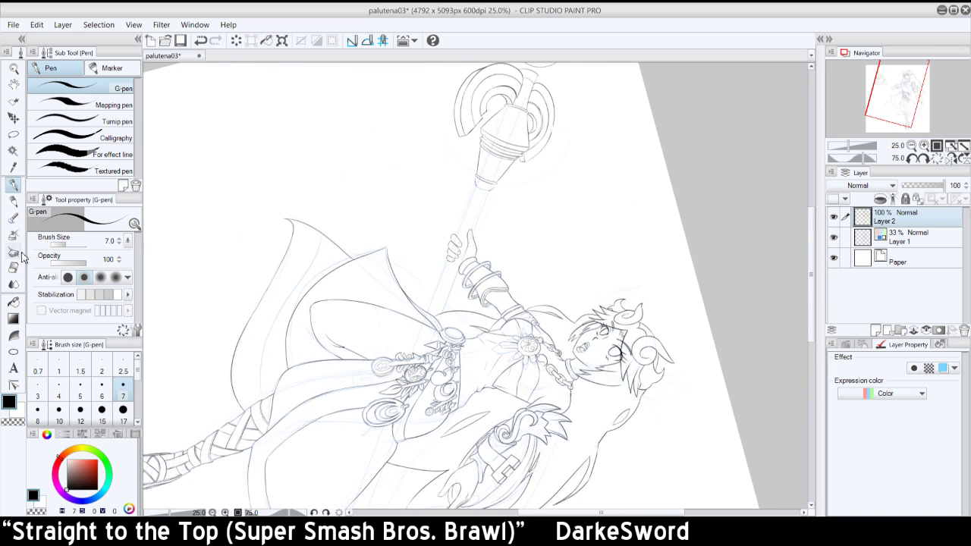
{"action": "left_click", "coordinate": [13, 352]}
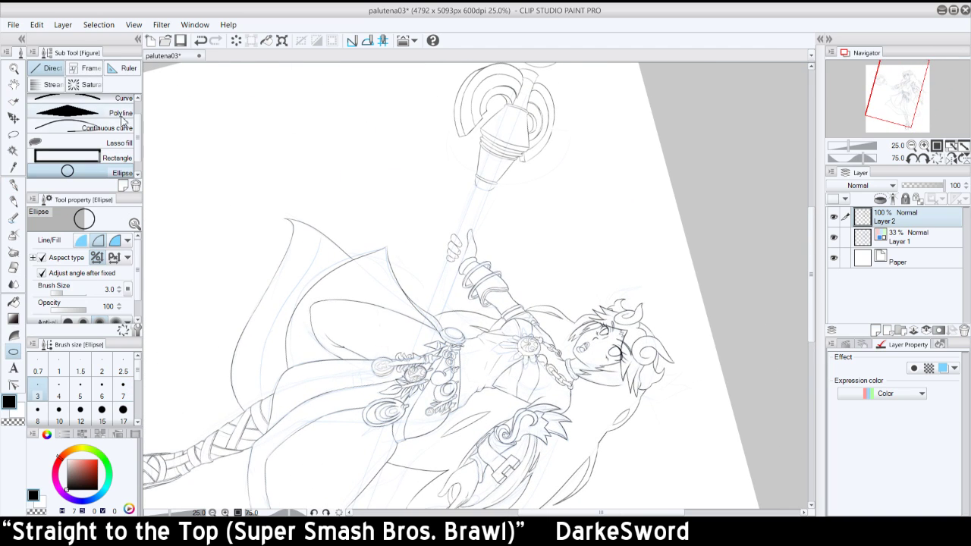
{"action": "scroll", "coordinate": [131, 110], "scroll_direction": "up", "scroll_amount": 2}
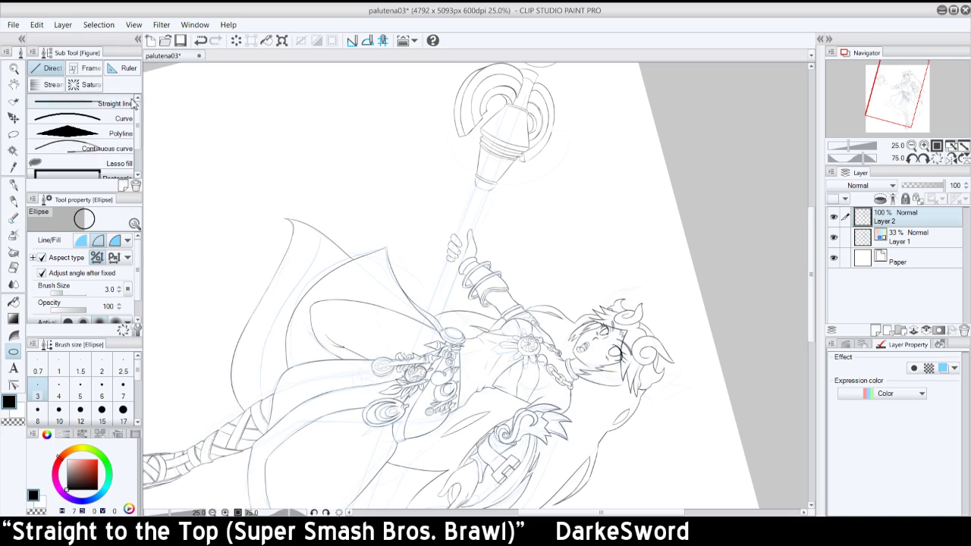
{"action": "left_click", "coordinate": [133, 105]}
{"action": "scroll", "coordinate": [924, 131], "scroll_direction": "up", "scroll_amount": 3}
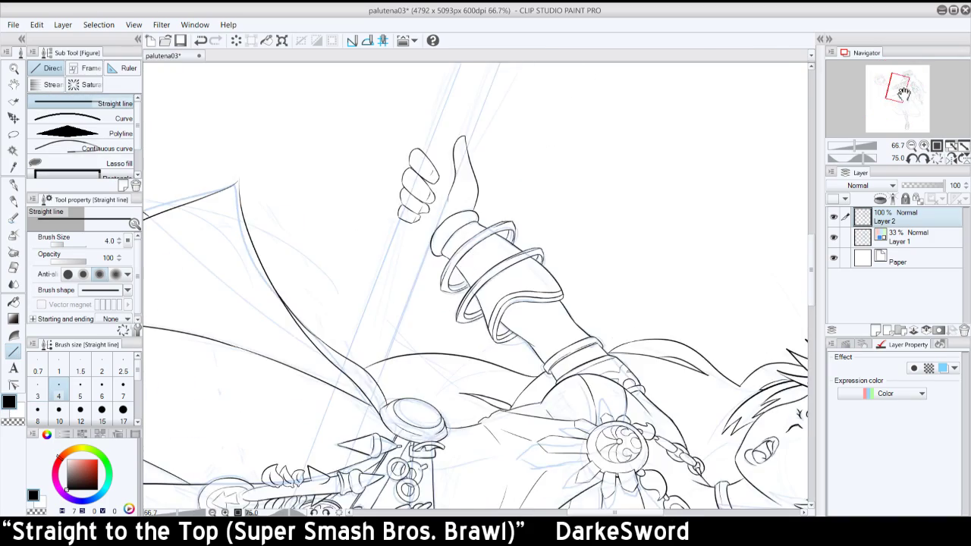
{"action": "mouse_move", "coordinate": [902, 93]}
{"action": "left_mouse_down"}
{"action": "mouse_move", "coordinate": [914, 98]}
{"action": "mouse_move", "coordinate": [895, 97]}
{"action": "mouse_move", "coordinate": [899, 106]}
{"action": "mouse_move", "coordinate": [905, 82]}
{"action": "mouse_move", "coordinate": [889, 76]}
{"action": "mouse_move", "coordinate": [895, 91]}
{"action": "left_mouse_up"}
{"action": "left_click", "coordinate": [951, 158]}
{"action": "left_click", "coordinate": [951, 159]}
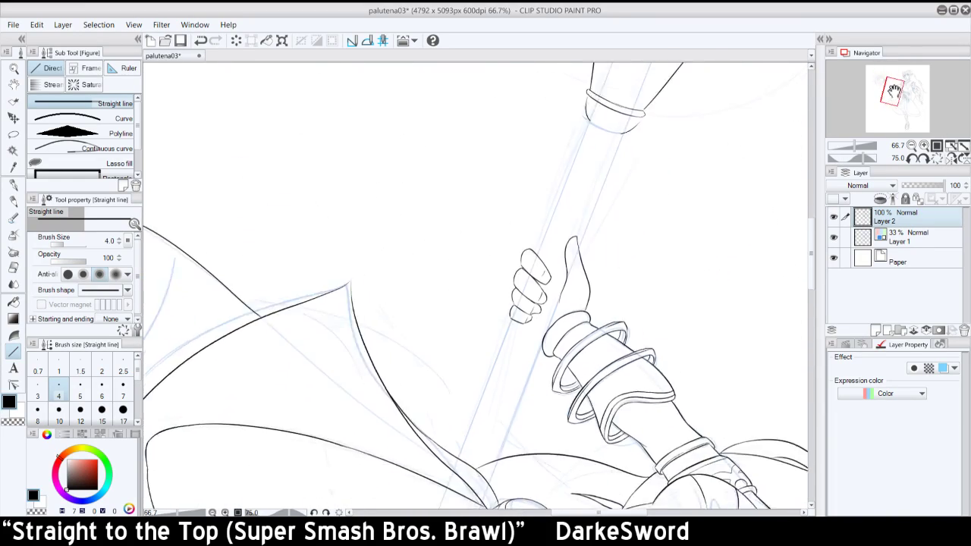
{"action": "scroll", "coordinate": [894, 91], "scroll_direction": "down", "scroll_amount": 1}
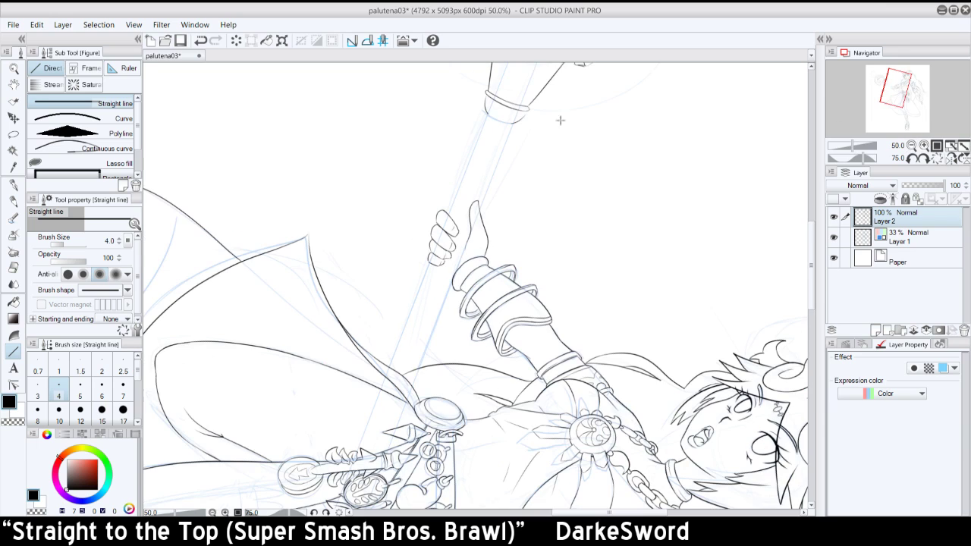
{"action": "left_click_drag", "start_coordinate": [512, 129], "coordinate": [480, 209]}
{"action": "mouse_move", "coordinate": [489, 113]}
{"action": "left_mouse_down"}
{"action": "mouse_move", "coordinate": [450, 215]}
{"action": "mouse_move", "coordinate": [454, 200]}
{"action": "left_mouse_up"}
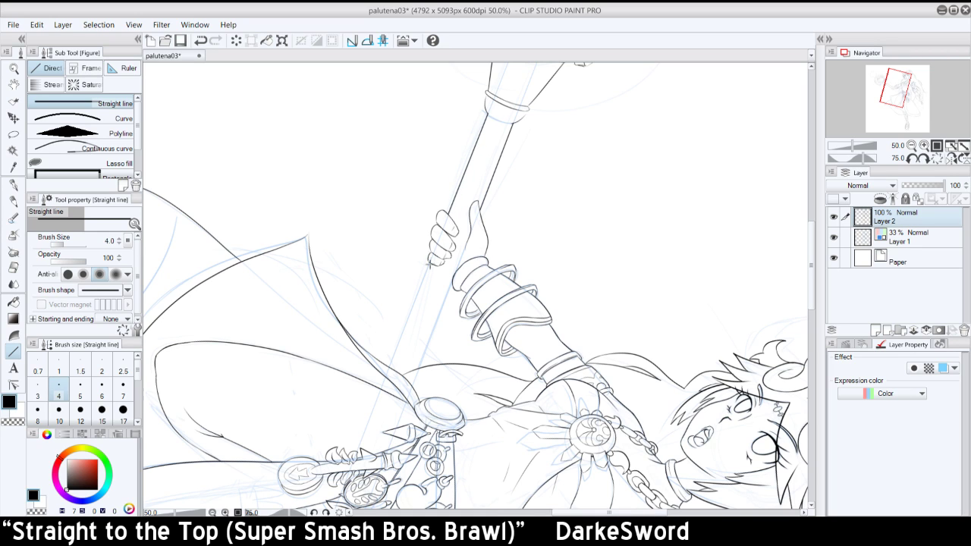
- Continue the staff shaft's two straight edges from below the hand to the cloth at the waist
{"action": "left_click_drag", "start_coordinate": [430, 263], "coordinate": [391, 369]}
{"action": "left_click_drag", "start_coordinate": [466, 251], "coordinate": [418, 370]}
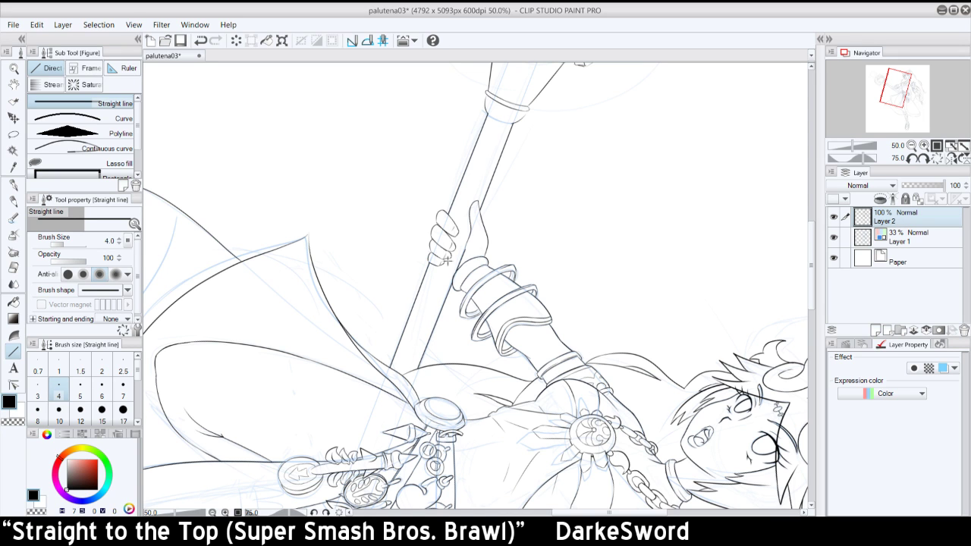
{"action": "left_click", "coordinate": [936, 159]}
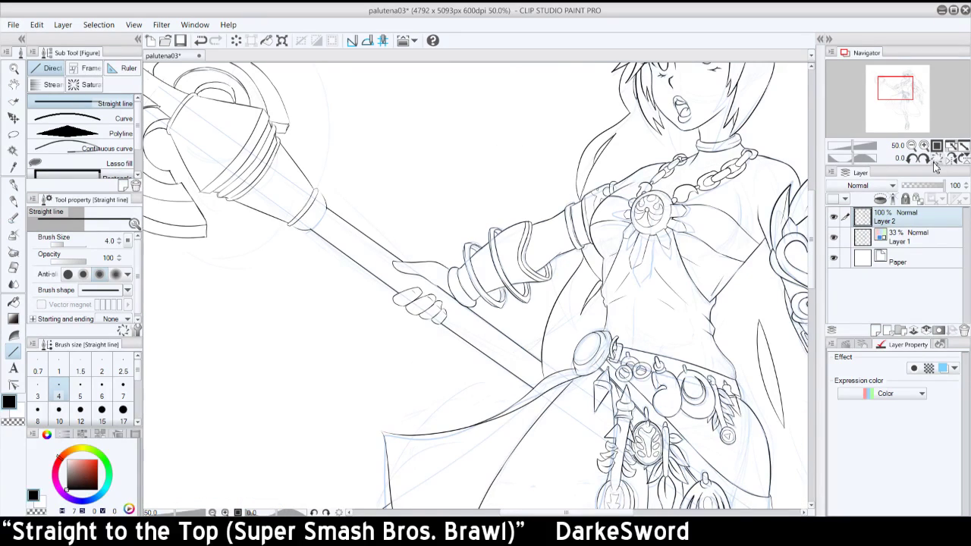
{"action": "left_click", "coordinate": [912, 145]}
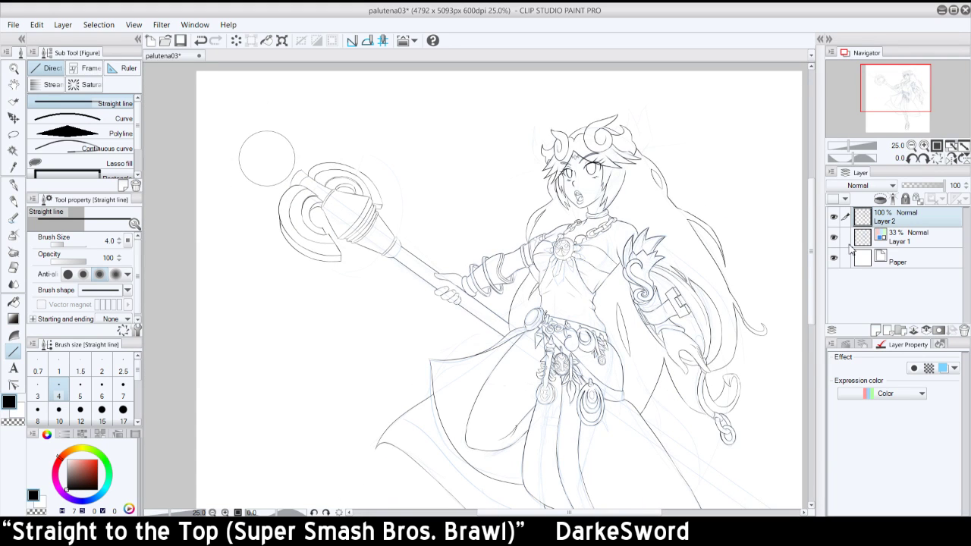
- Ink the upper straight edge of the staff's lower shaft where it emerges from behind the skirt
{"action": "mouse_move", "coordinate": [898, 113]}
{"action": "left_mouse_down"}
{"action": "mouse_move", "coordinate": [917, 131]}
{"action": "mouse_move", "coordinate": [915, 107]}
{"action": "left_mouse_up"}
{"action": "left_click", "coordinate": [835, 237]}
{"action": "left_click", "coordinate": [925, 158]}
{"action": "left_click", "coordinate": [925, 158]}
{"action": "left_click", "coordinate": [924, 159]}
{"action": "left_click", "coordinate": [925, 159]}
{"action": "left_click", "coordinate": [925, 145]}
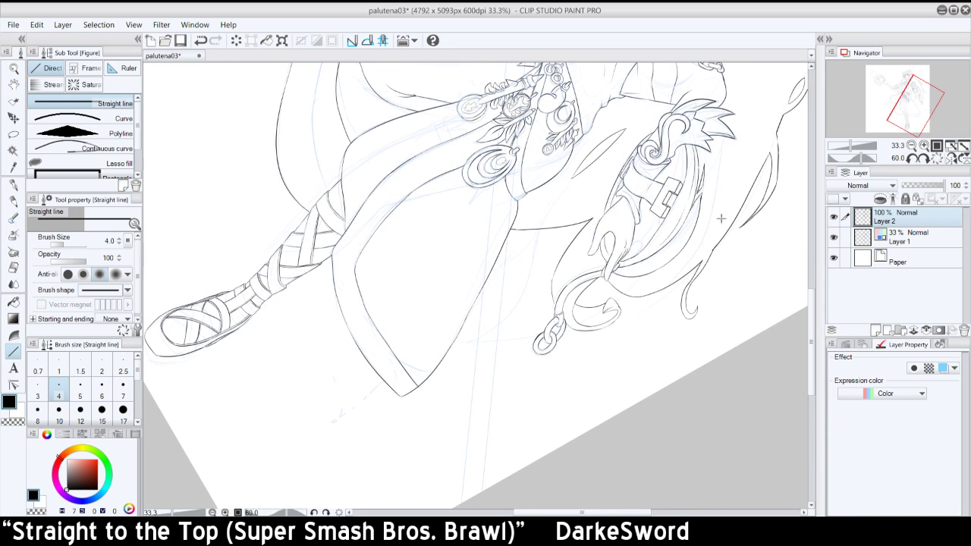
{"action": "left_click_drag", "start_coordinate": [516, 231], "coordinate": [493, 384]}
{"action": "key", "text": "ctrl+z"}
{"action": "left_click_drag", "start_coordinate": [510, 232], "coordinate": [495, 373]}
{"action": "key", "text": "ctrl+z"}
{"action": "left_click_drag", "start_coordinate": [508, 242], "coordinate": [490, 414]}
- Ink the second straight edge of the lower shaft, starting at the skirt and following the sketch
{"action": "left_click_drag", "start_coordinate": [484, 287], "coordinate": [473, 426]}
{"action": "key", "text": "ctrl+z"}
{"action": "left_click_drag", "start_coordinate": [485, 286], "coordinate": [473, 426]}
{"action": "key", "text": "ctrl+z"}
{"action": "mouse_move", "coordinate": [484, 286]}
{"action": "left_mouse_down"}
{"action": "mouse_move", "coordinate": [470, 428]}
{"action": "mouse_move", "coordinate": [473, 407]}
{"action": "left_mouse_up"}
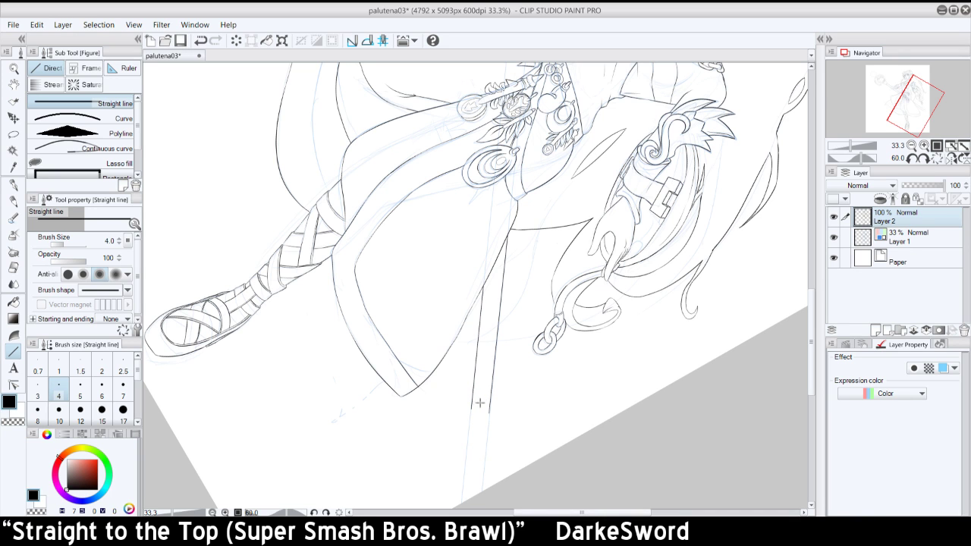
- Hide the Layer 1 sketch and fit the whole drawing in view to check the line art
{"action": "left_click", "coordinate": [936, 157]}
{"action": "left_click", "coordinate": [911, 145]}
{"action": "left_click", "coordinate": [911, 144]}
{"action": "left_click", "coordinate": [911, 145]}
{"action": "left_click", "coordinate": [911, 145]}
{"action": "left_click", "coordinate": [911, 145]}
{"action": "left_click", "coordinate": [925, 145]}
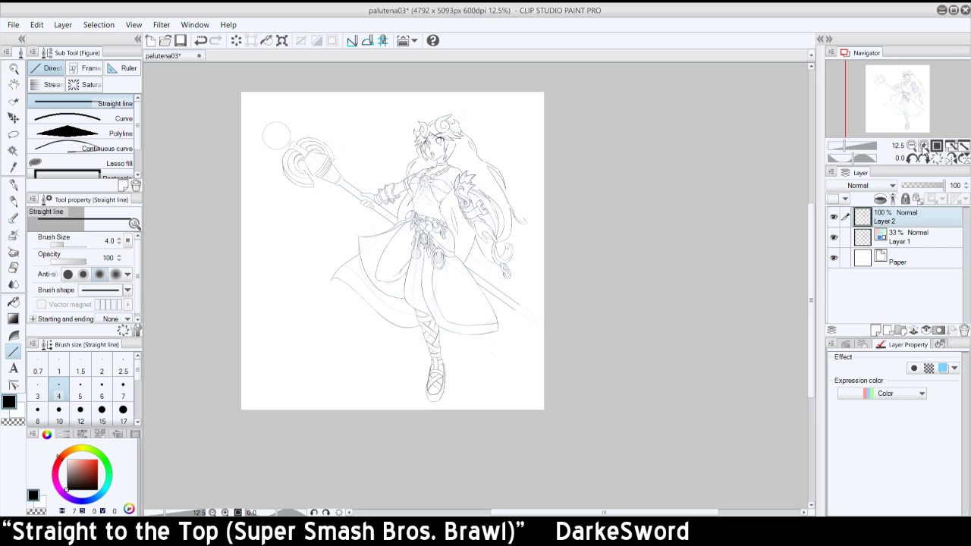
{"action": "left_click", "coordinate": [833, 237]}
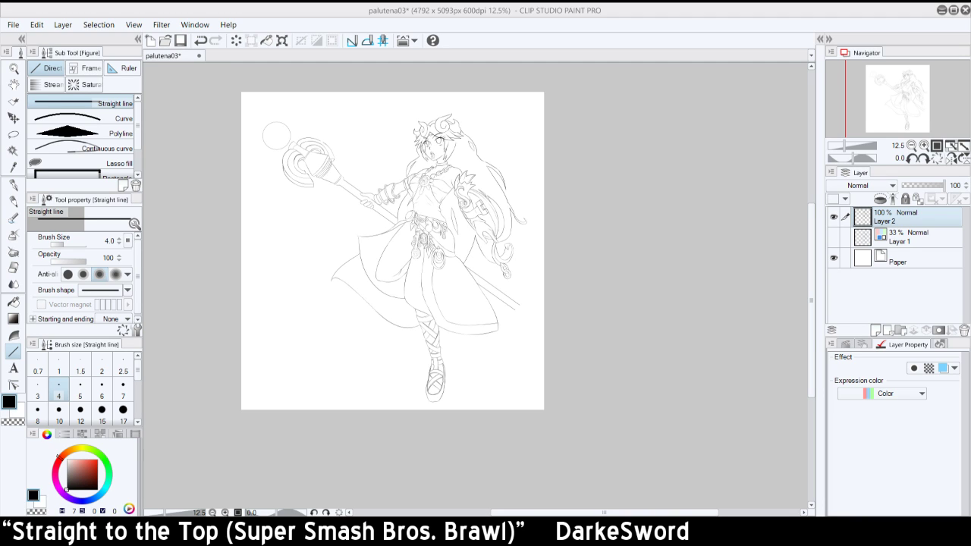
{"action": "left_click", "coordinate": [949, 147]}
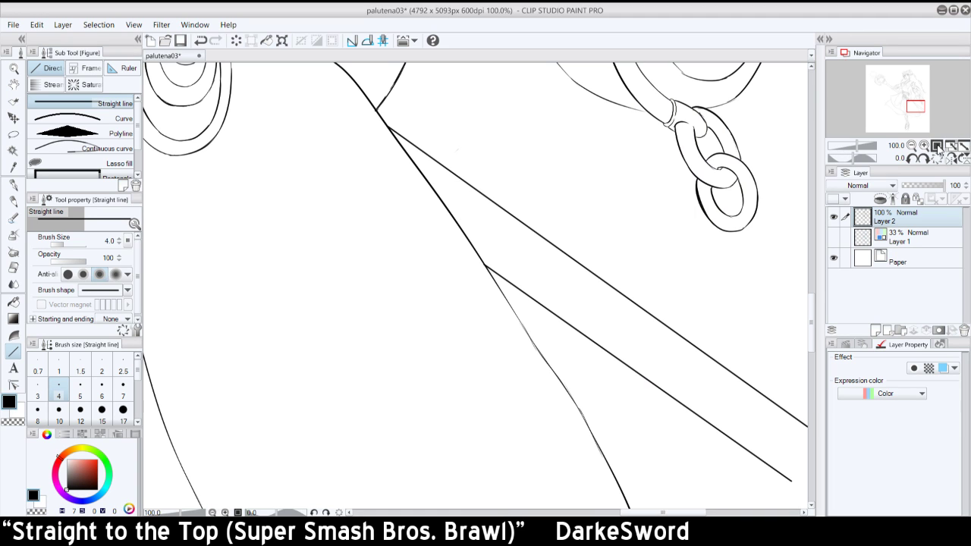
{"action": "left_click", "coordinate": [950, 147]}
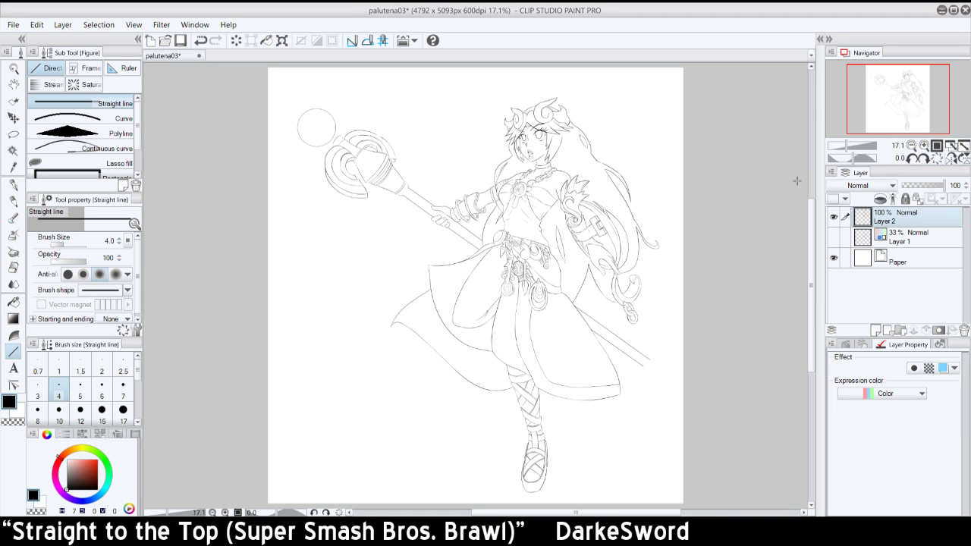